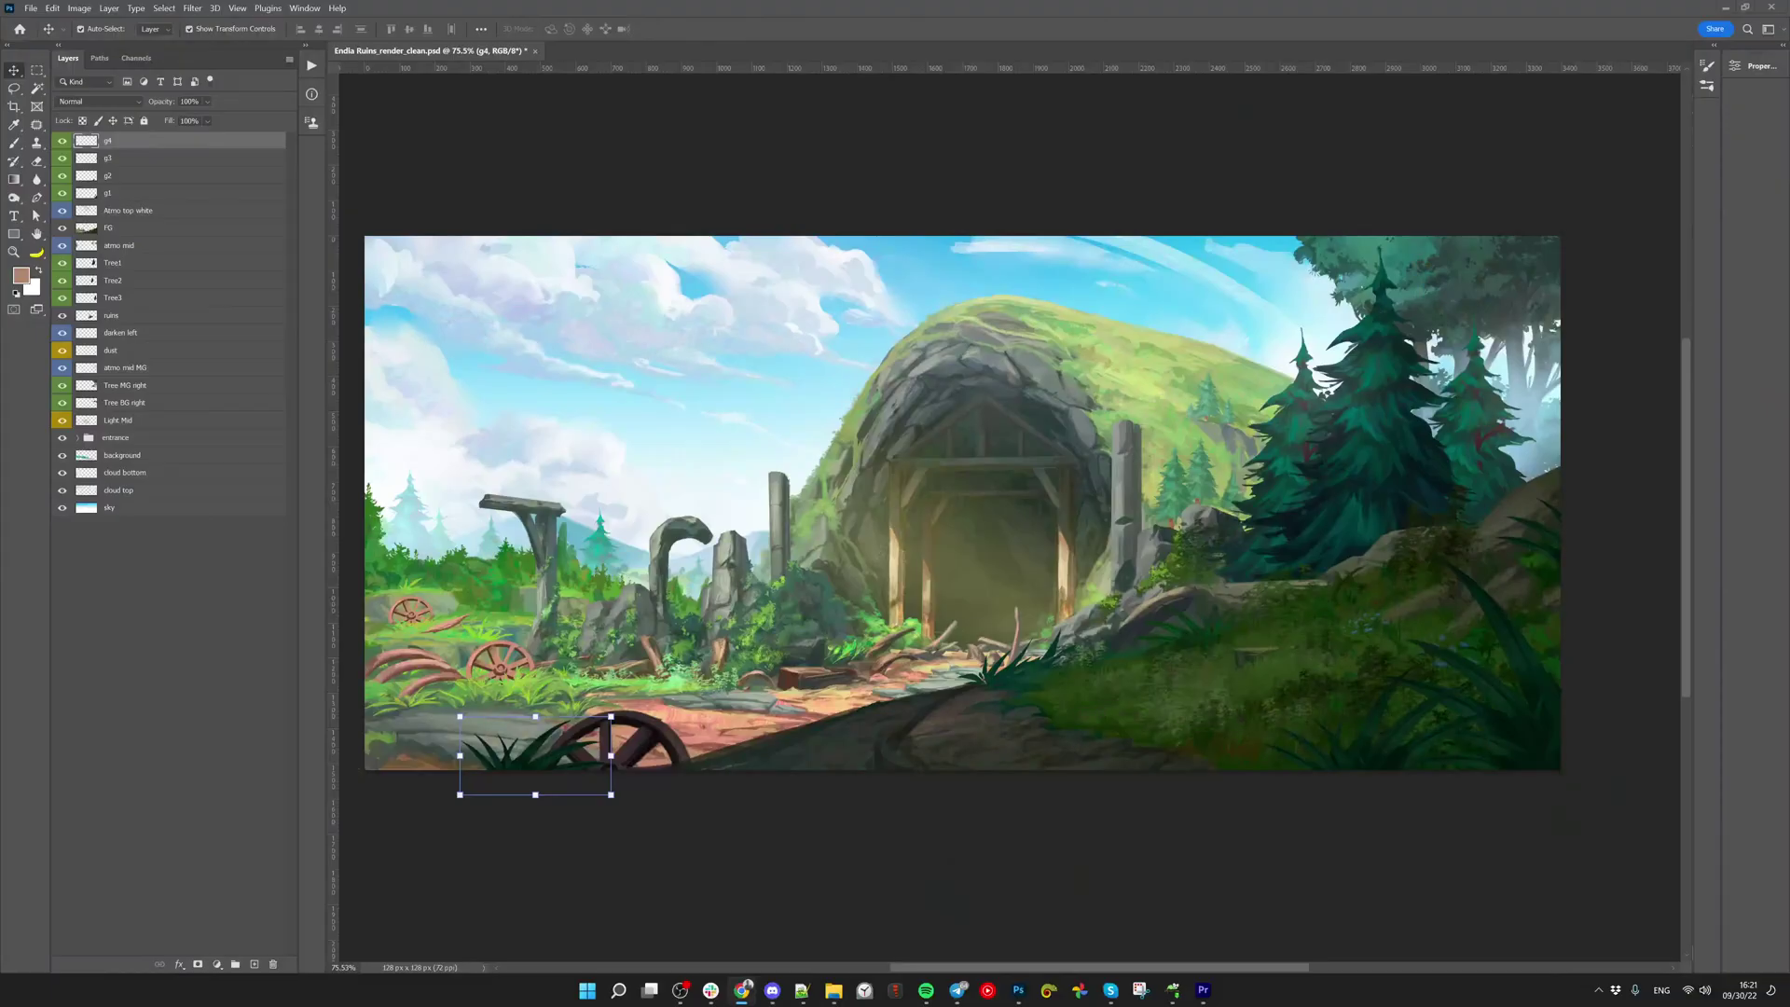
pyautogui.click(747, 164)
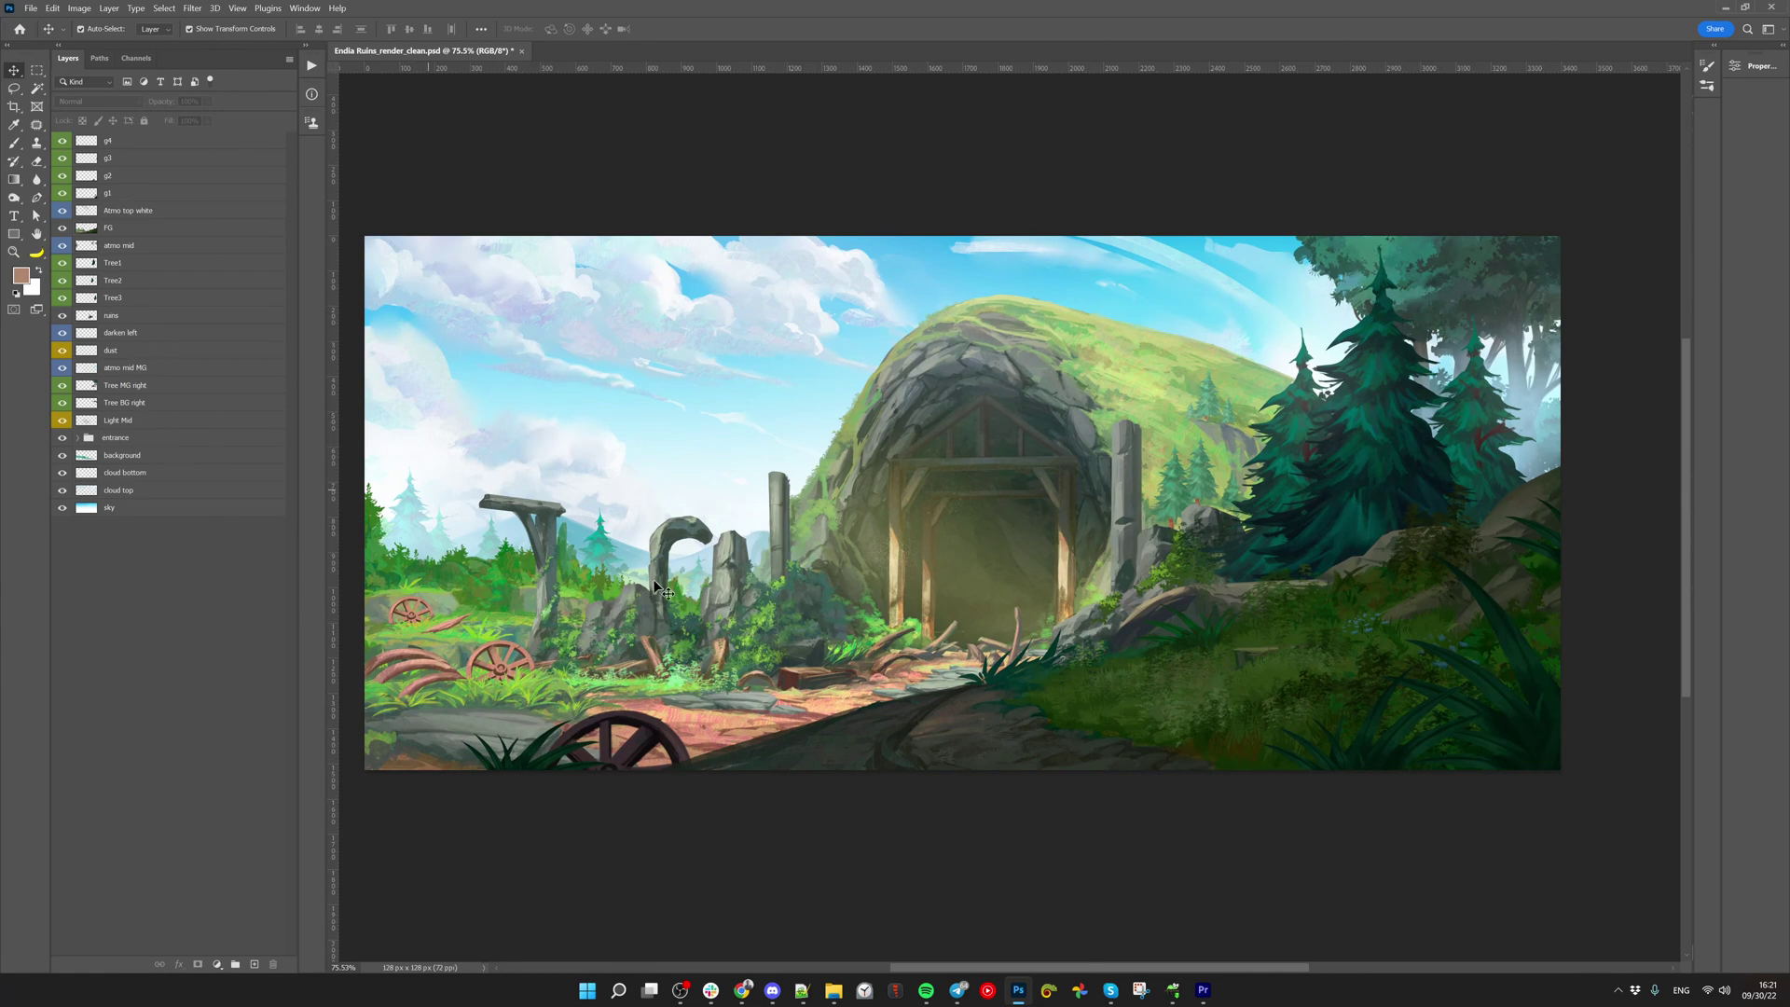
pyautogui.moveTo(793, 550); pyautogui.dragTo(824, 550)
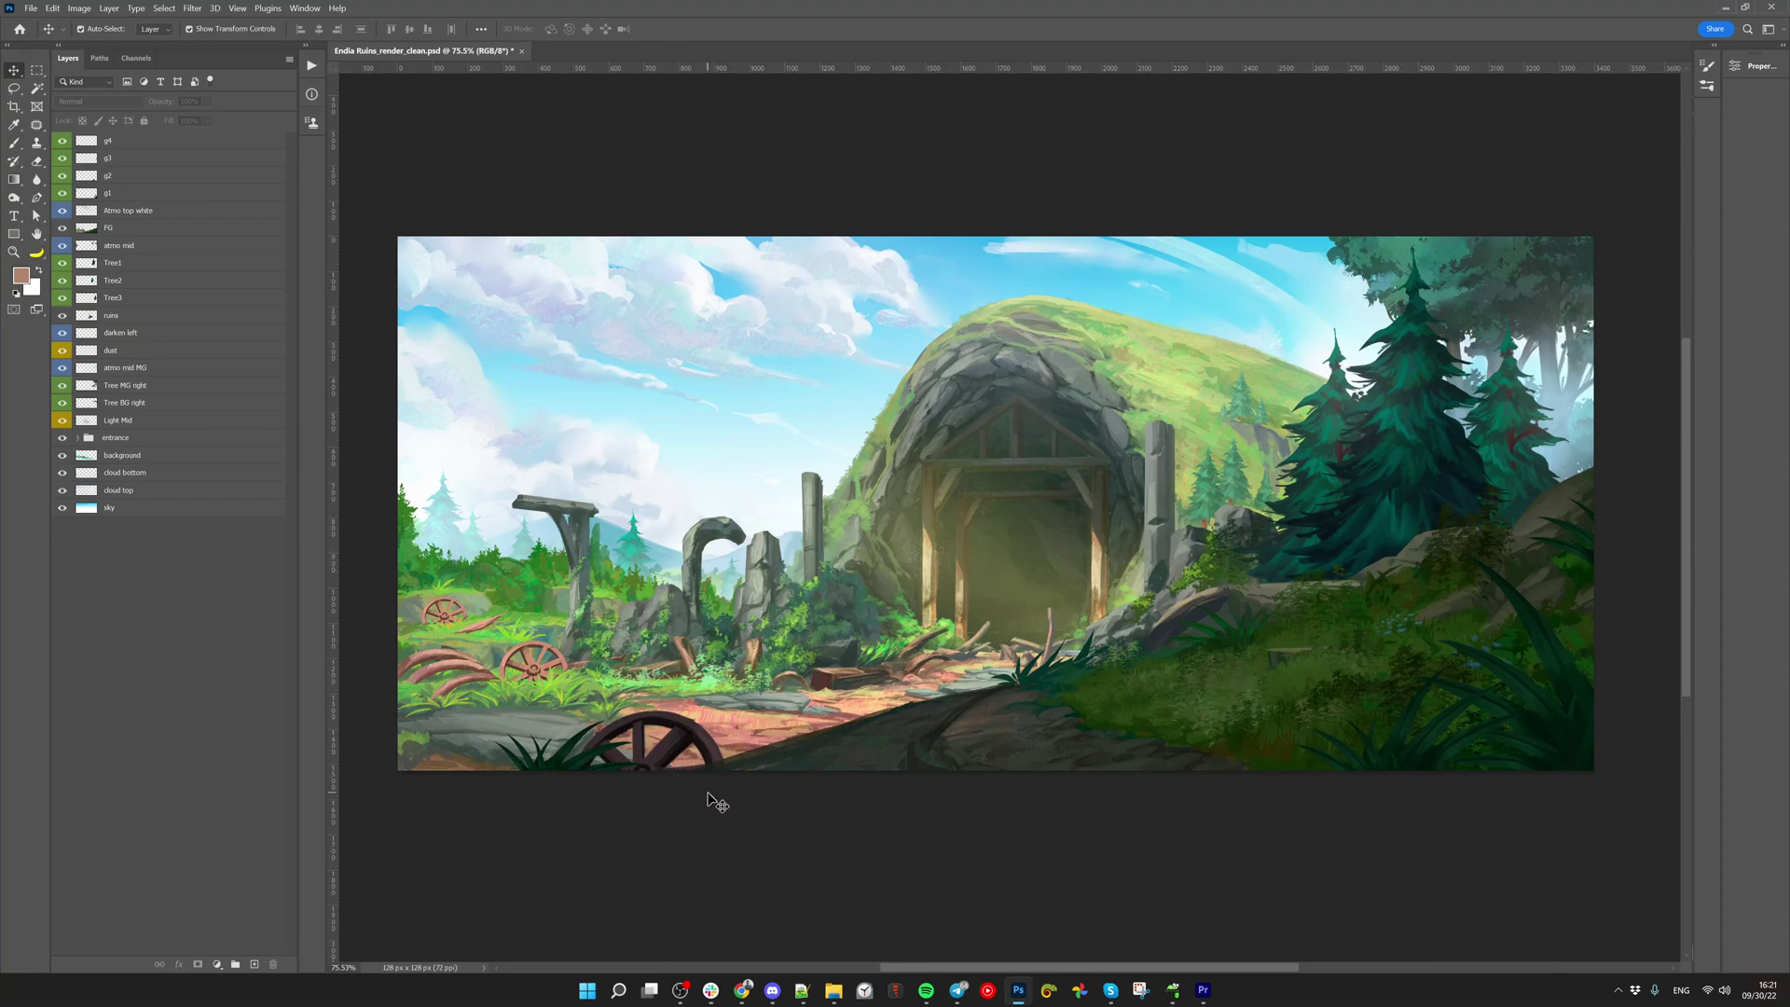
pyautogui.click(544, 513)
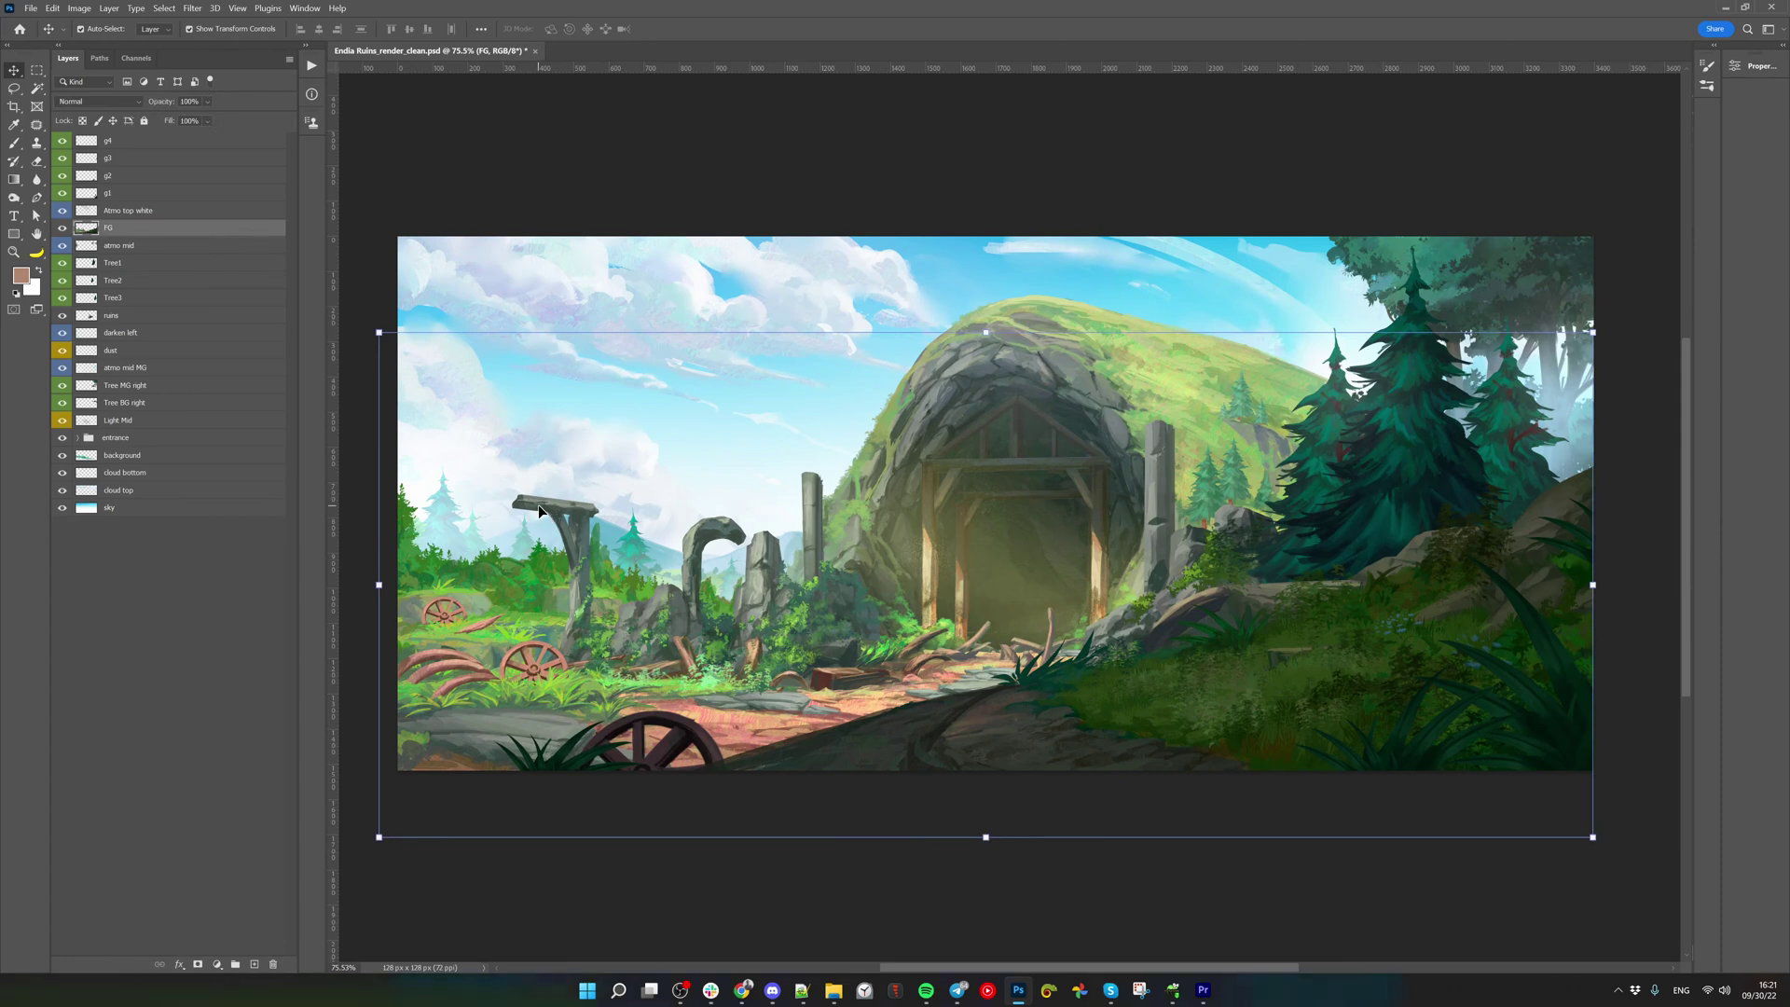
pyautogui.click(601, 210)
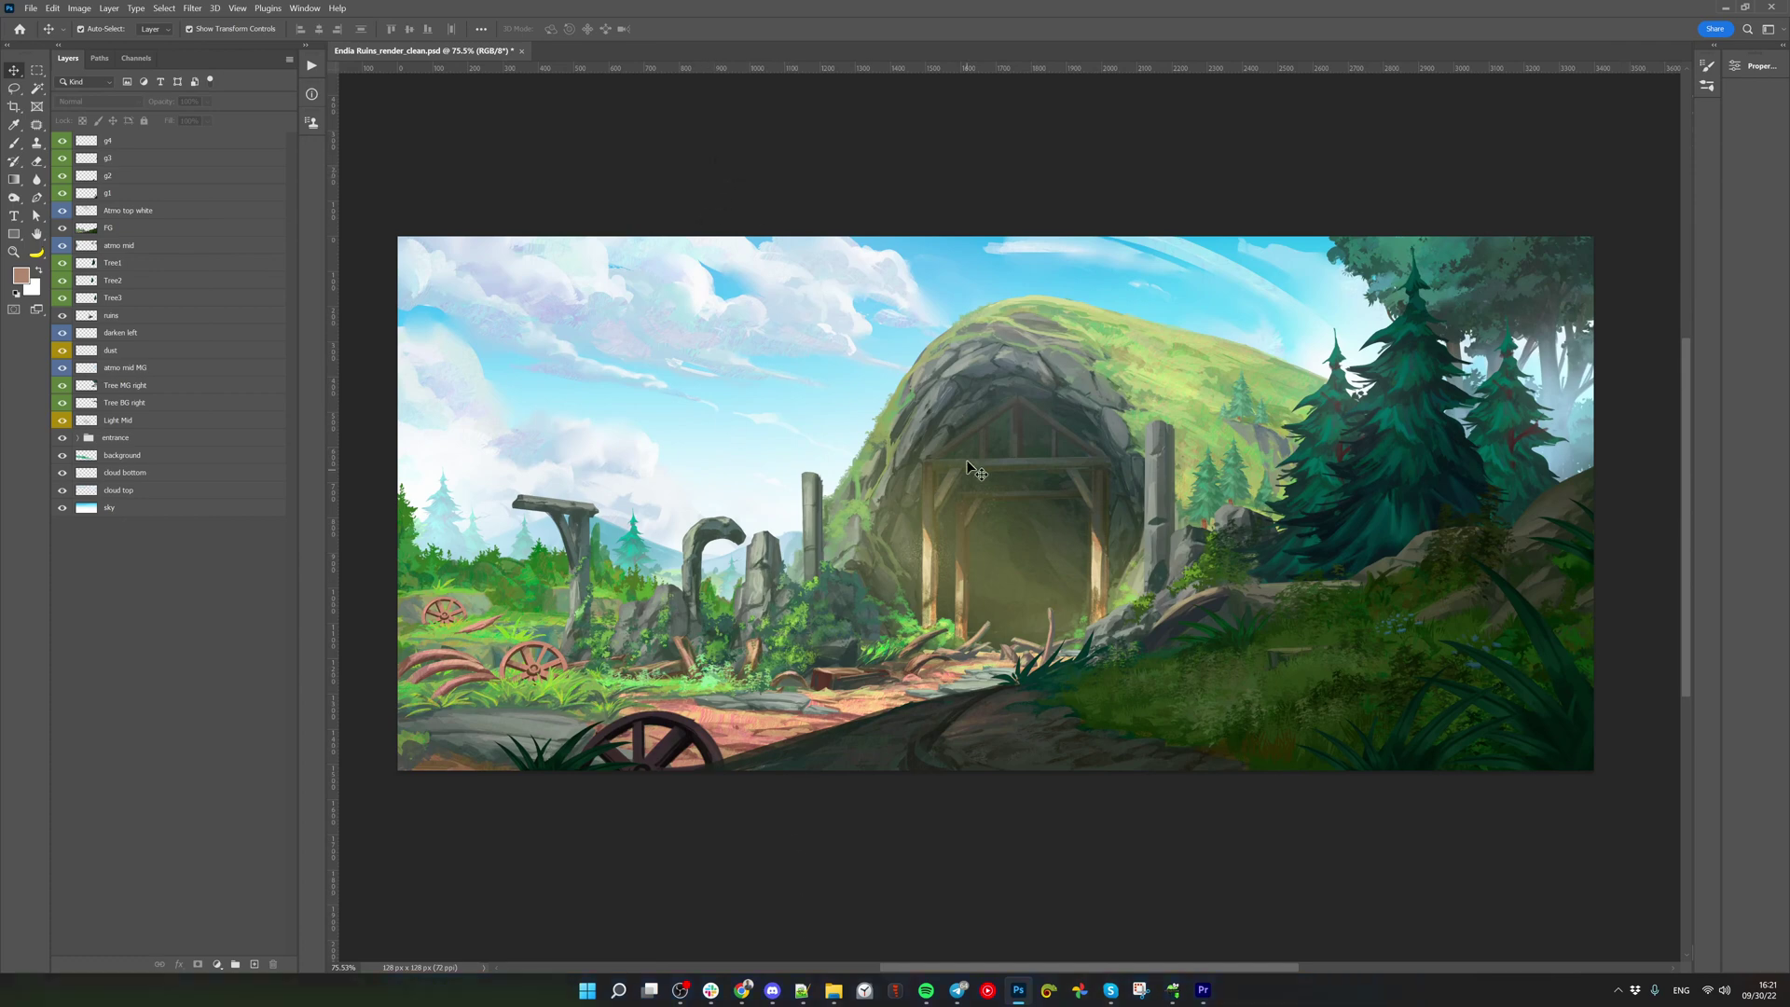
# Isolate the sky layer by hiding every other layer
pyautogui.click(134, 513)
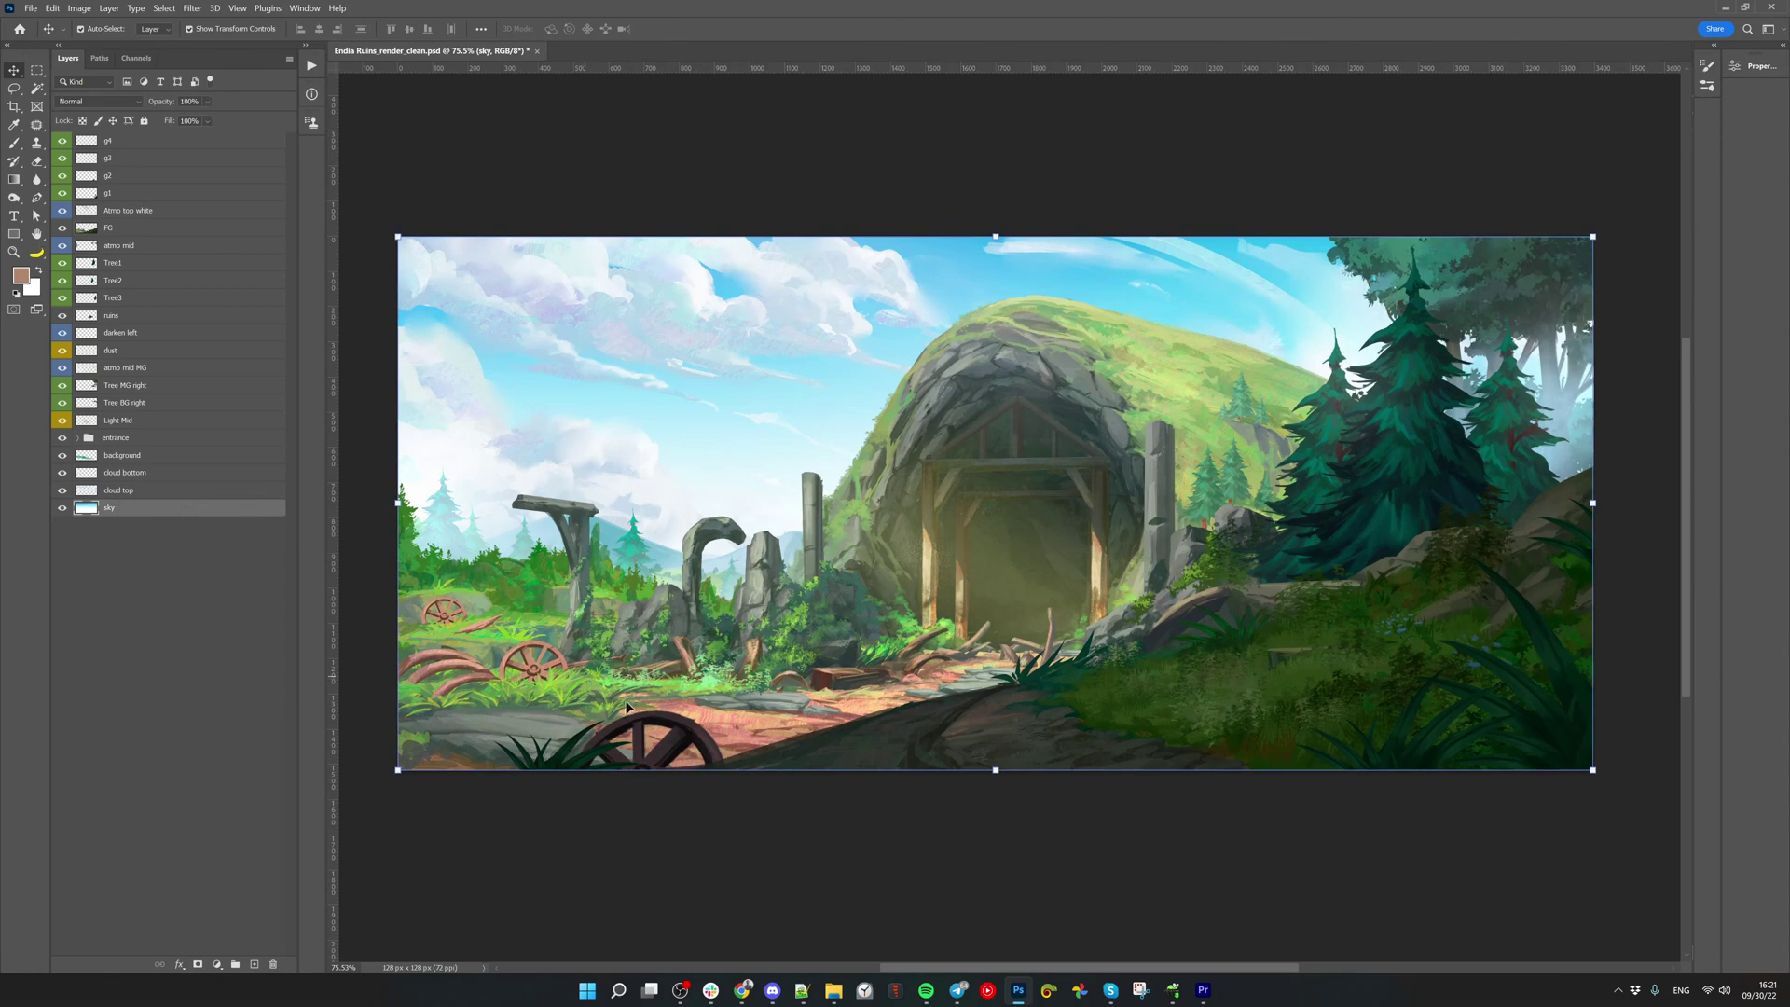
pyautogui.click(359, 651)
pyautogui.keyDown('alt'); pyautogui.click(61, 511); pyautogui.keyUp('alt')
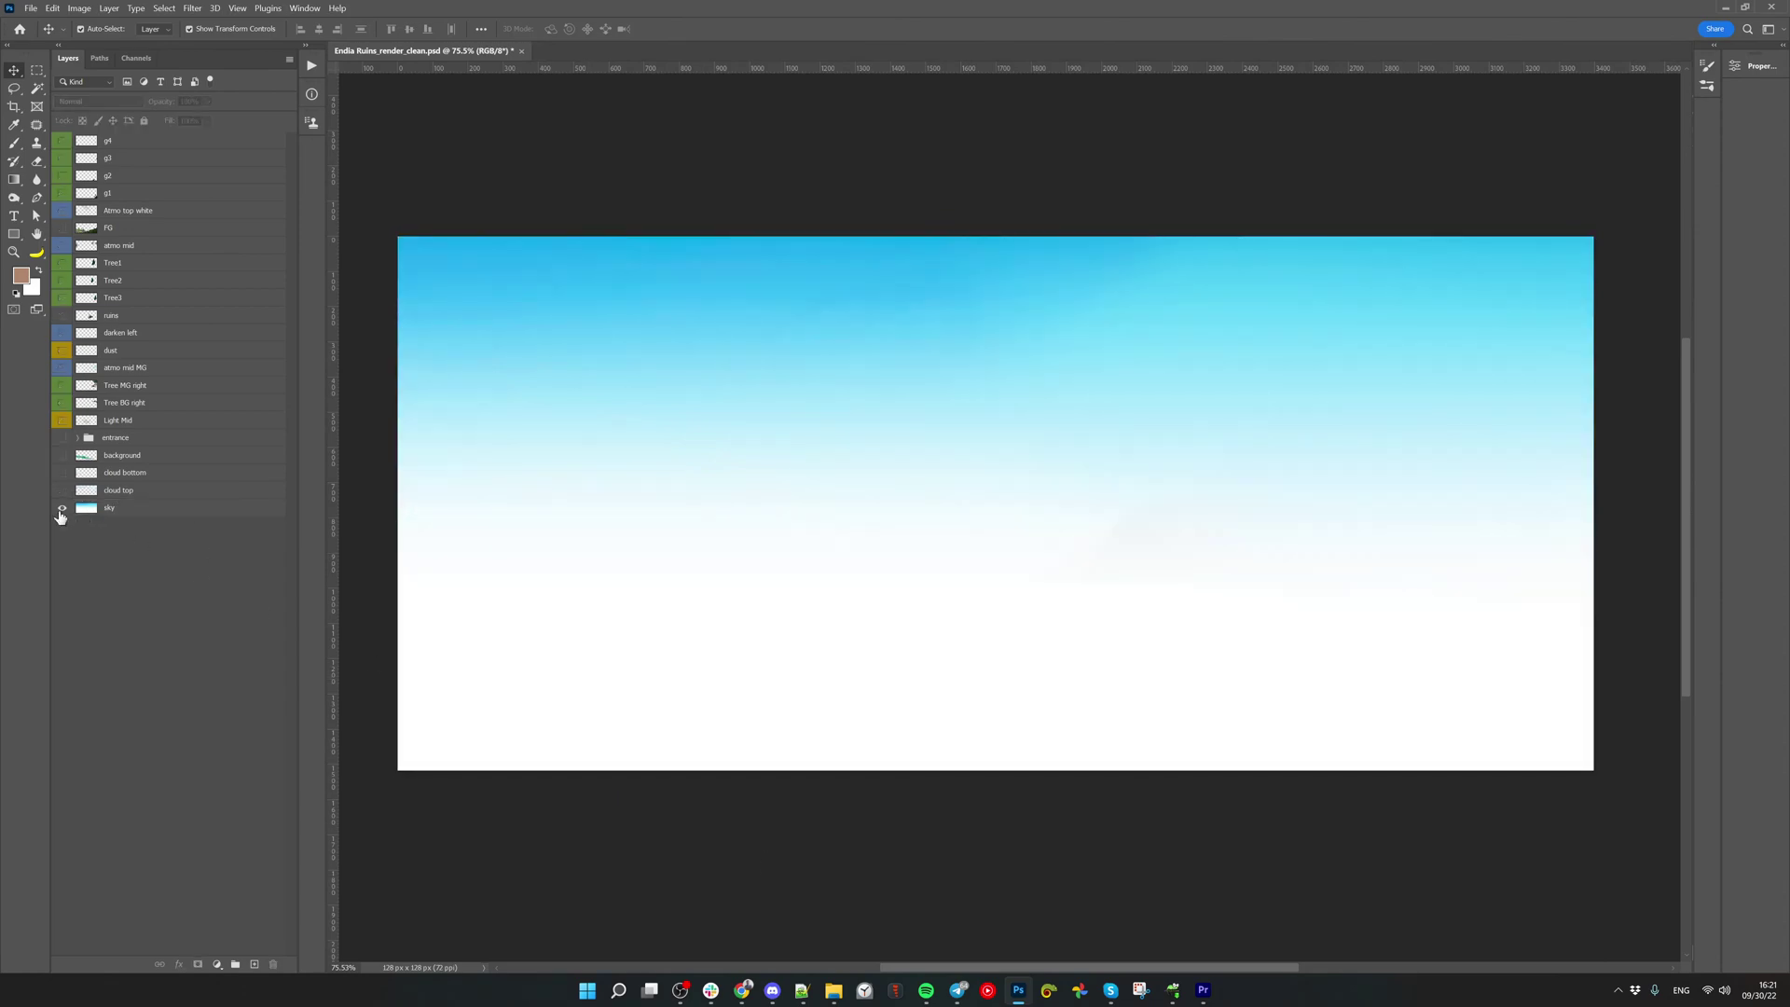
# Add the tag [scale:.3] in front of the sky layer's name
pyautogui.click(858, 438)
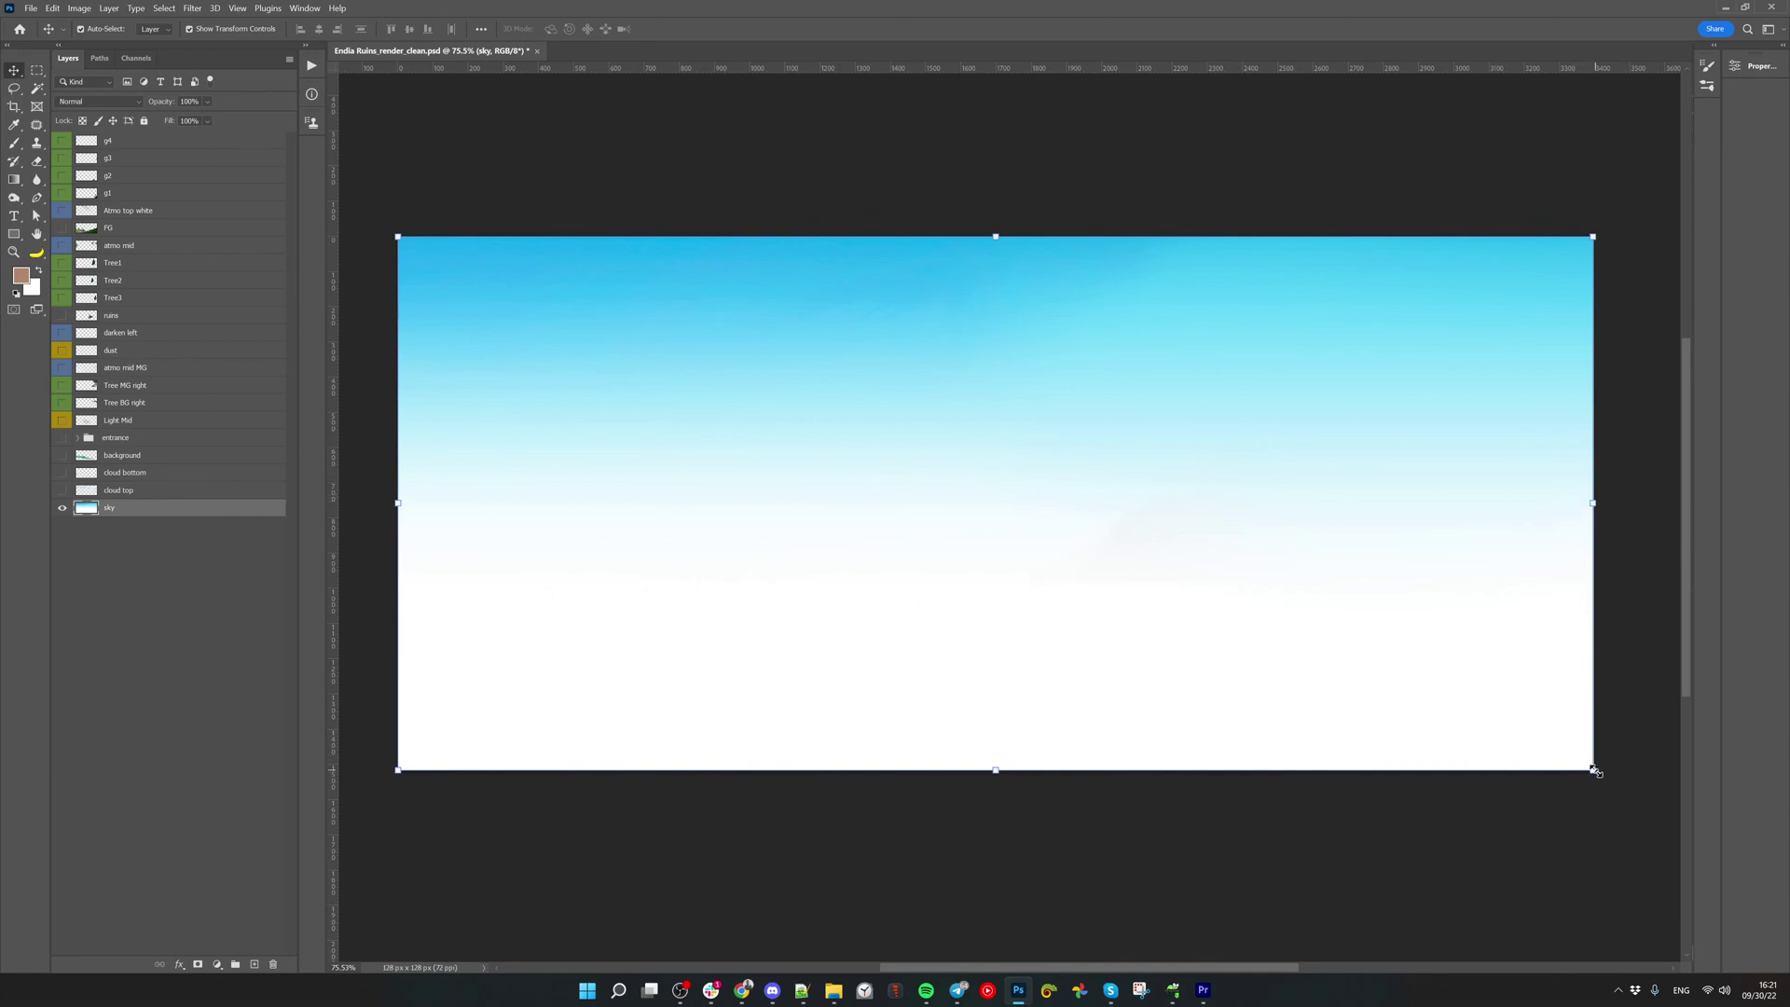
pyautogui.doubleClick(109, 508)
pyautogui.write('[scale.3]')
pyautogui.press('Return')
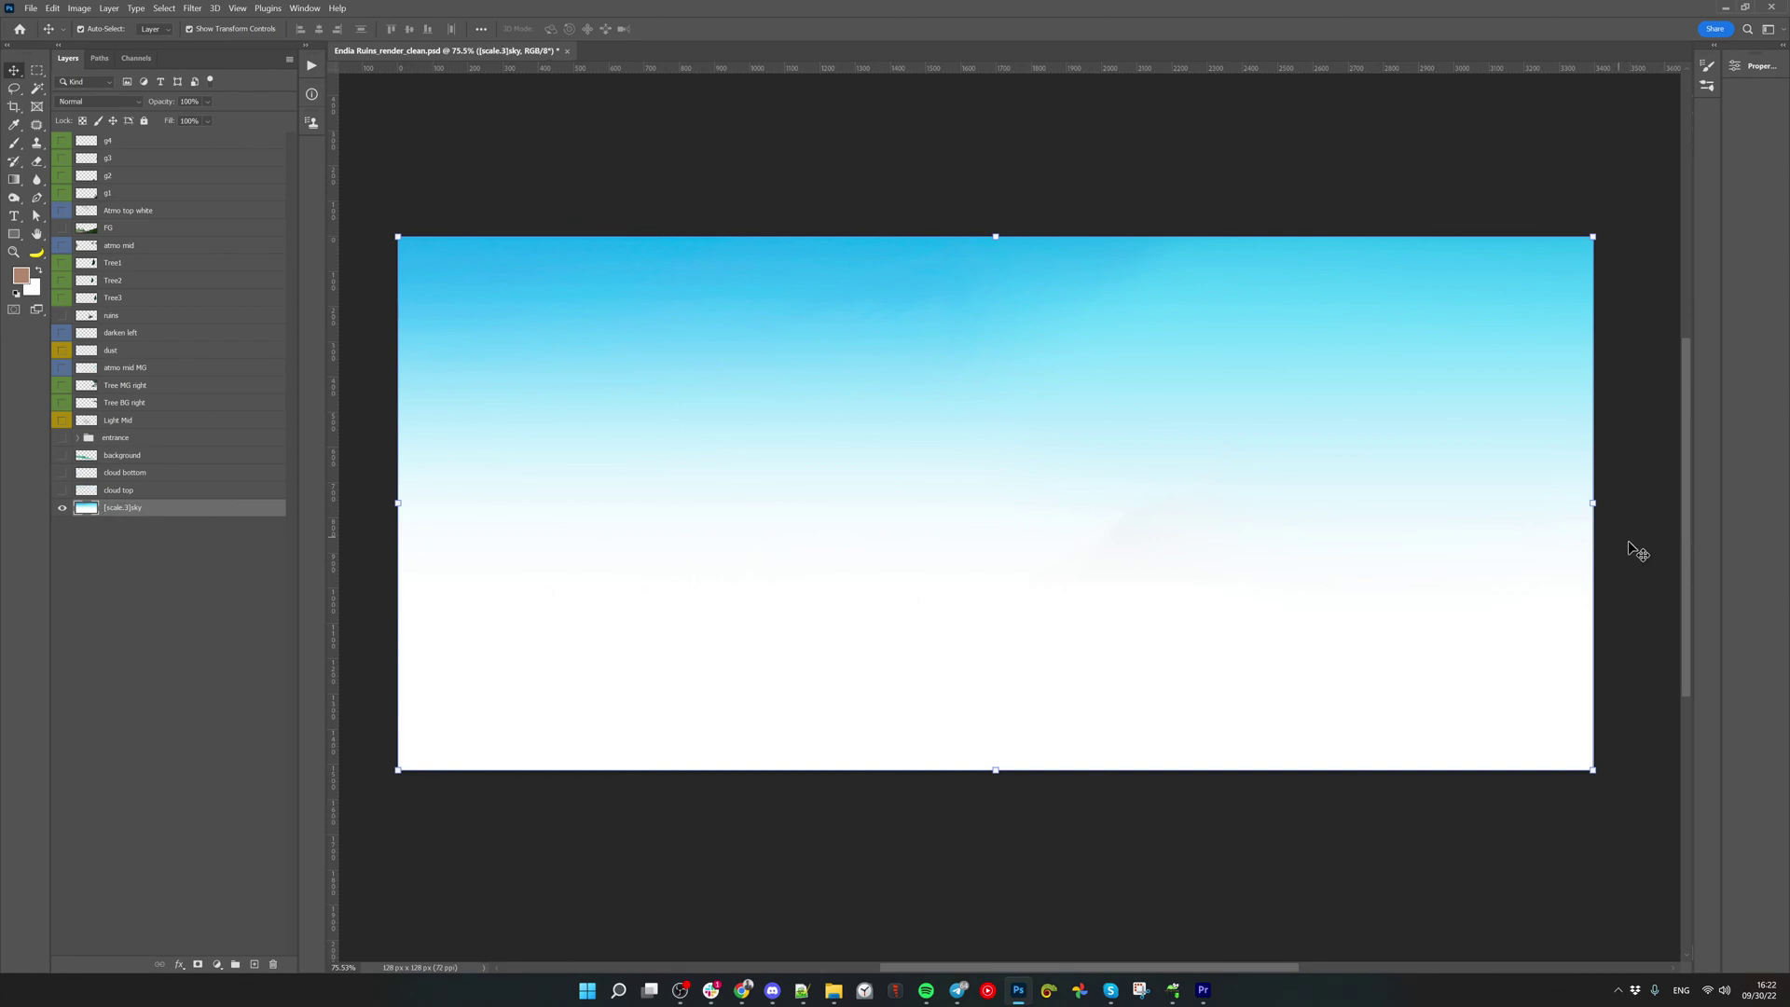
# Try squeezing the sky layer to about 2.6% of its width, stretch it back across the canvas, and undo the stretch
pyautogui.moveTo(1592, 504); pyautogui.dragTo(433, 552)
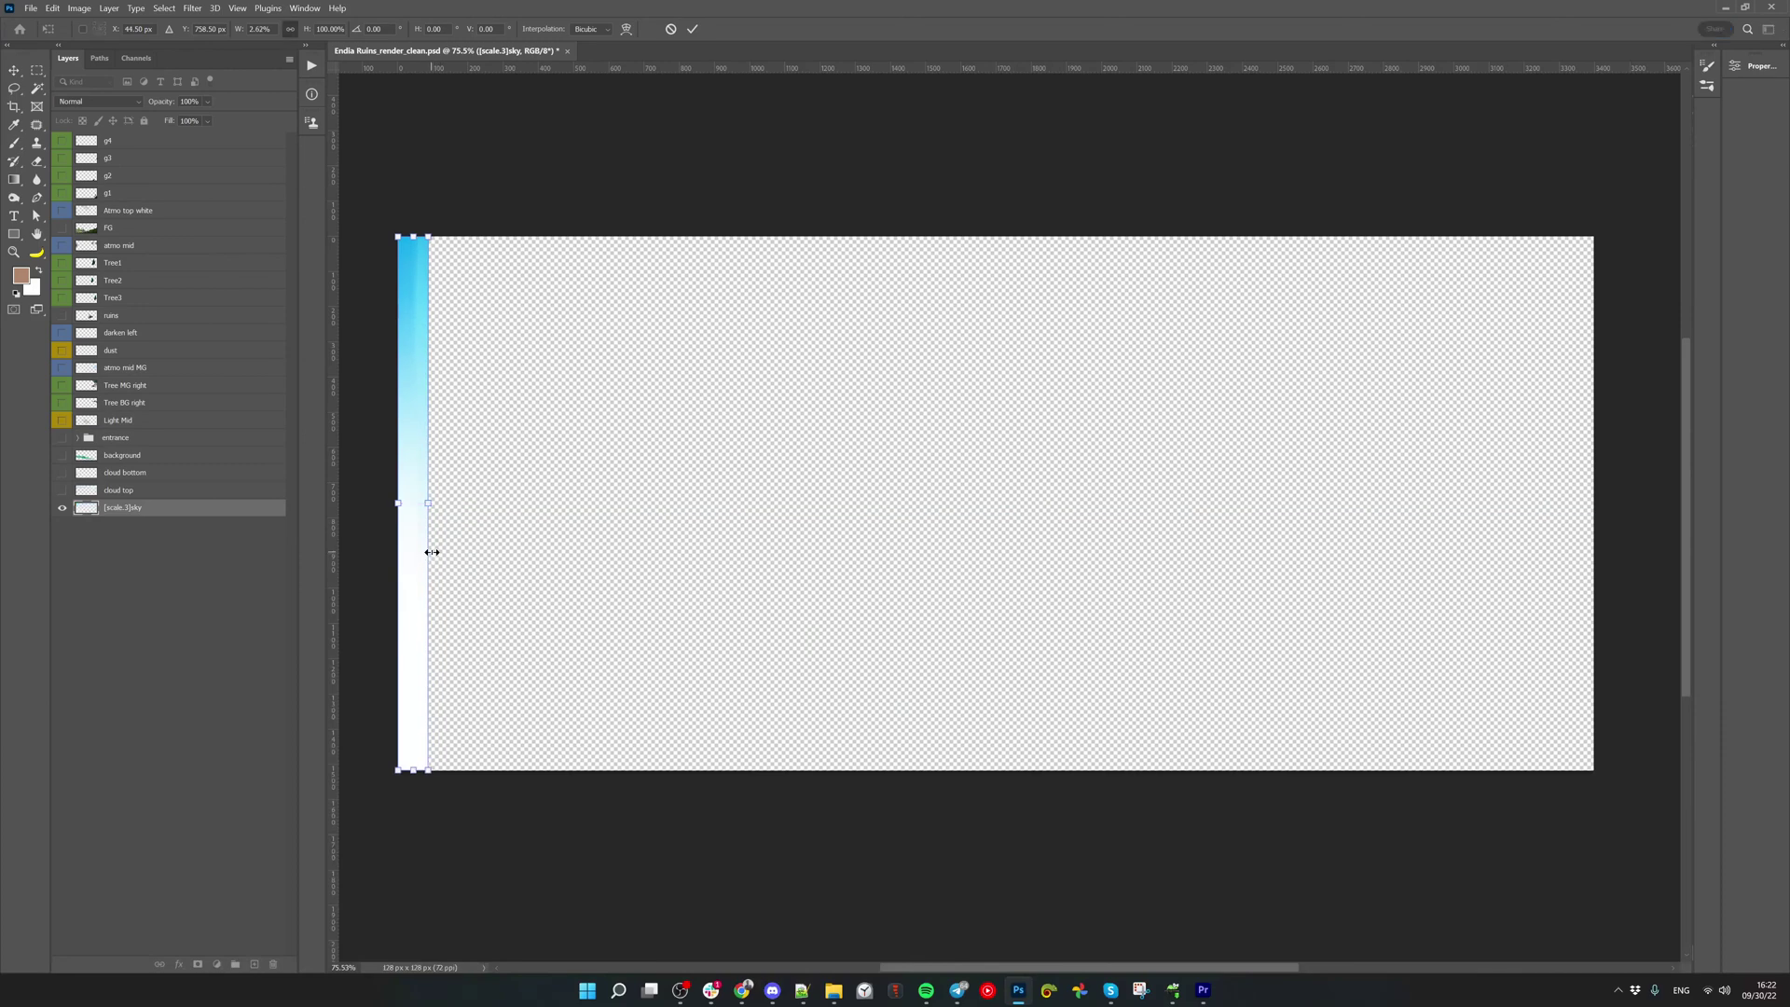
pyautogui.press('Return')
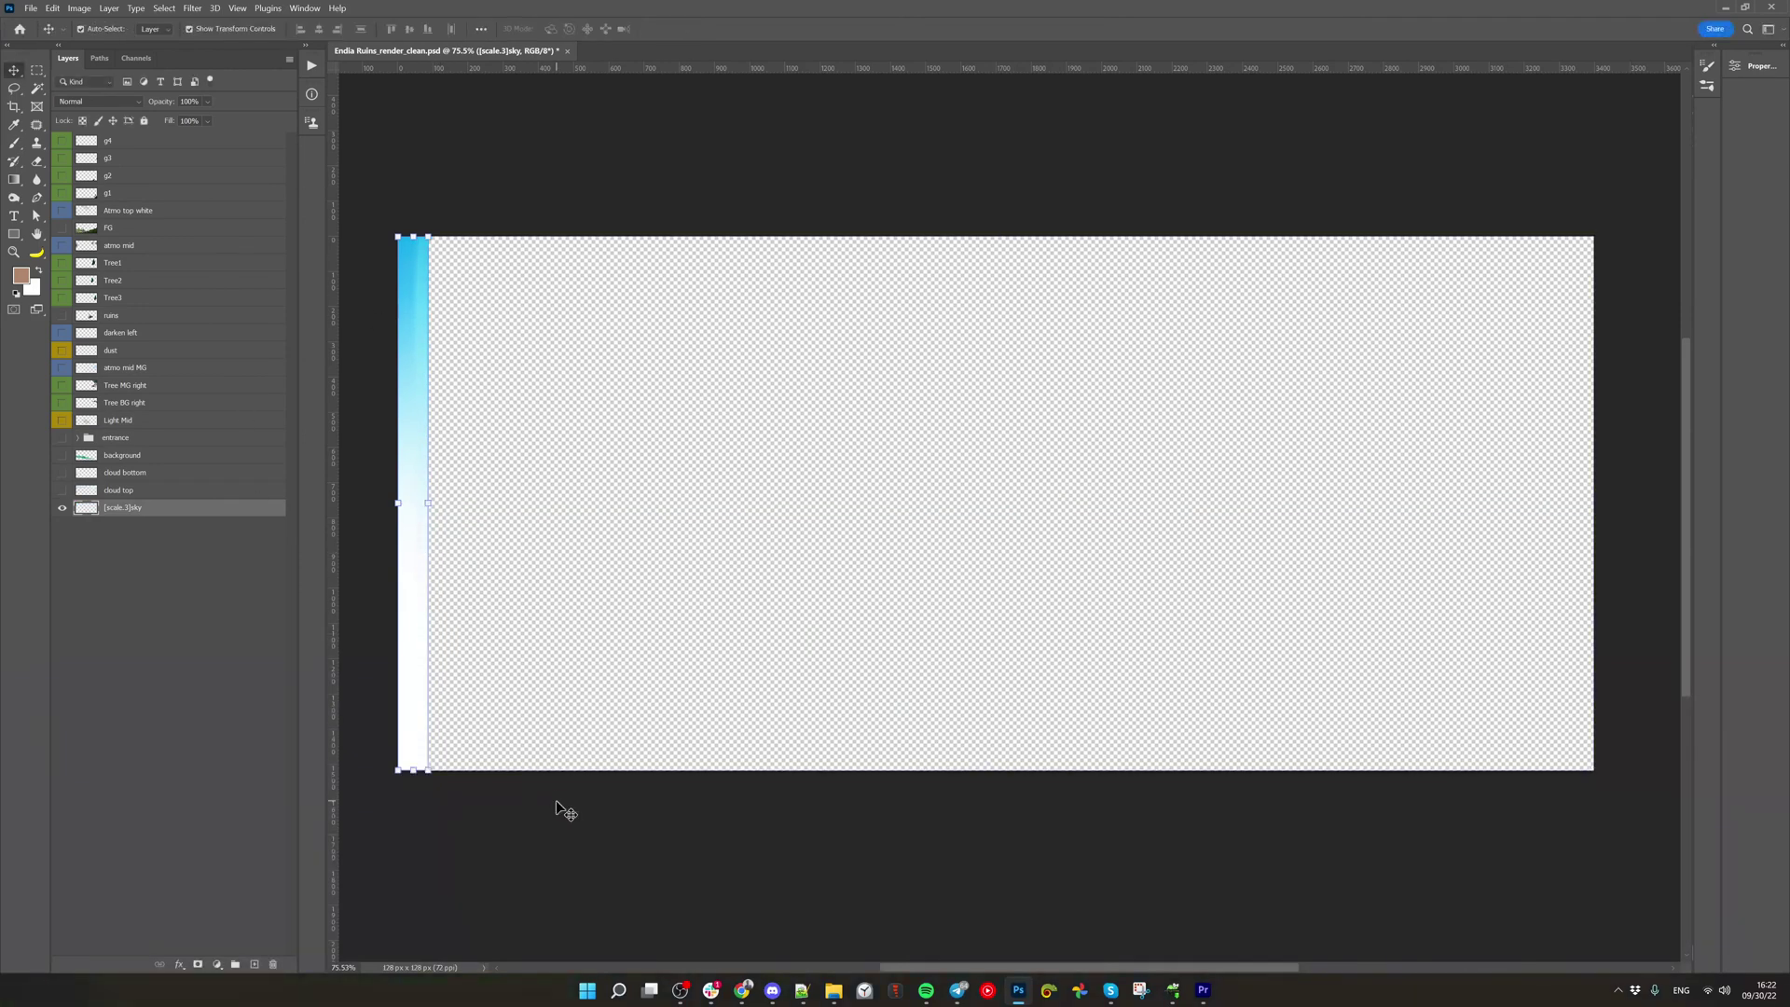
pyautogui.moveTo(431, 503); pyautogui.dragTo(1594, 534)
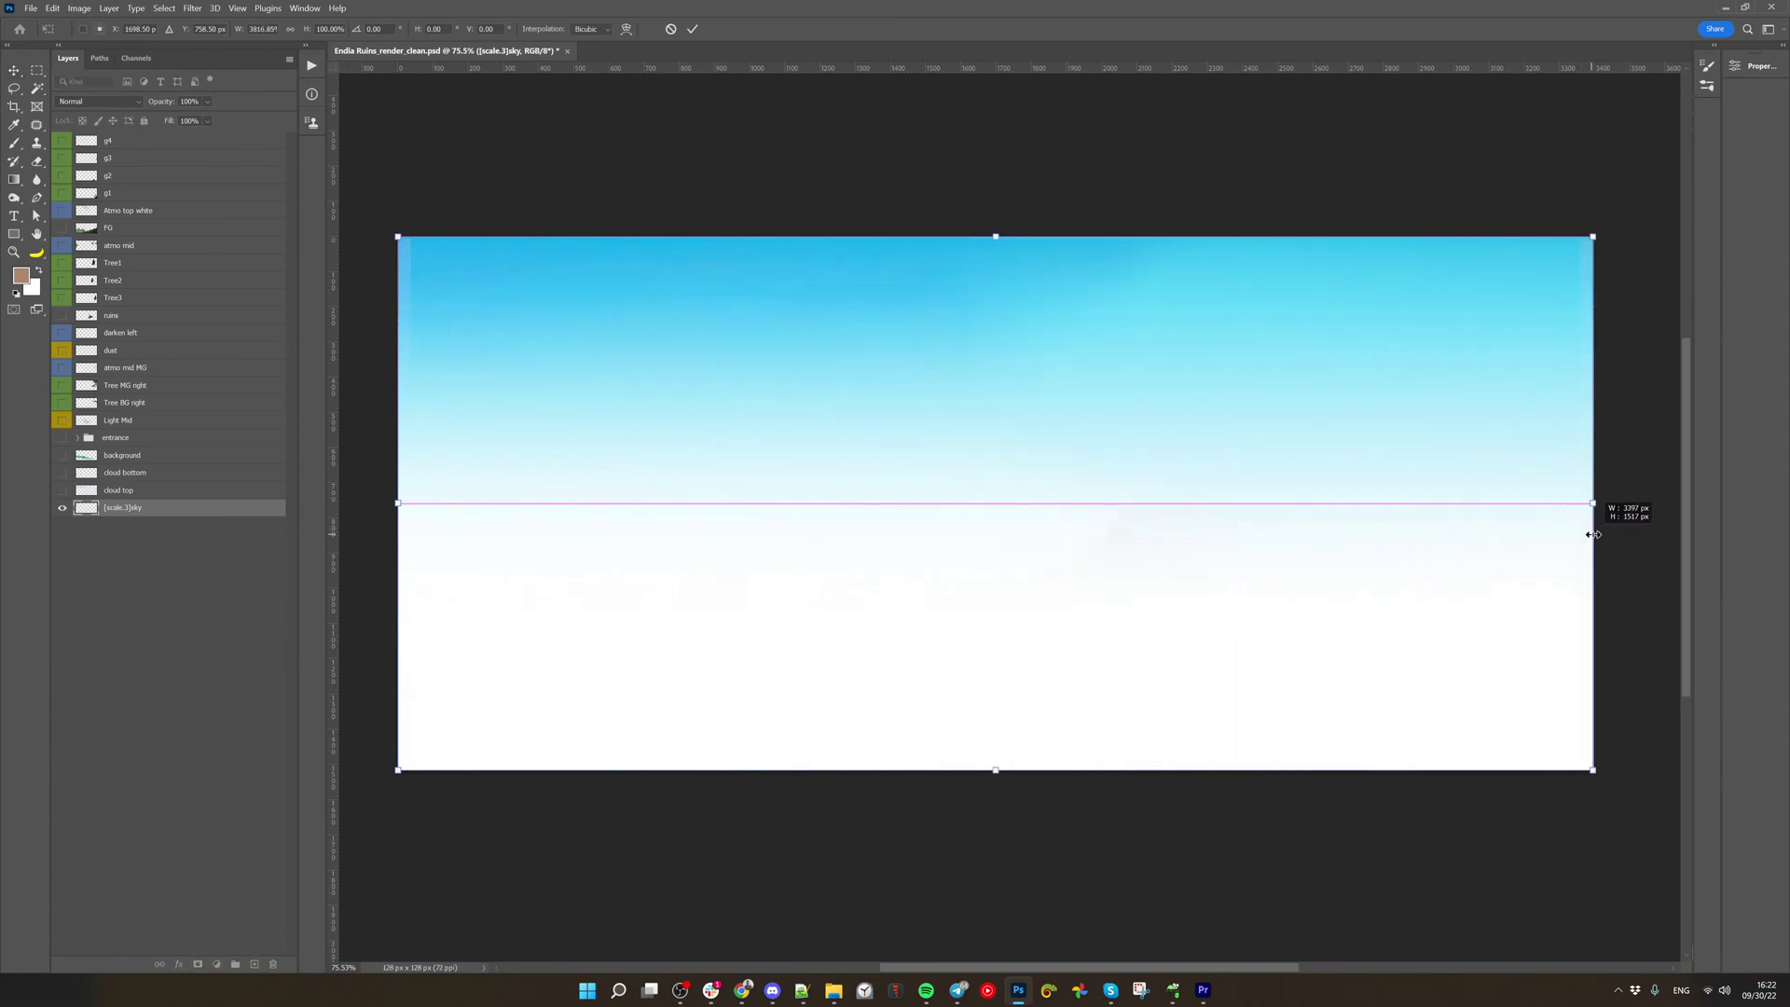
pyautogui.hotkey('ctrl', 'z')
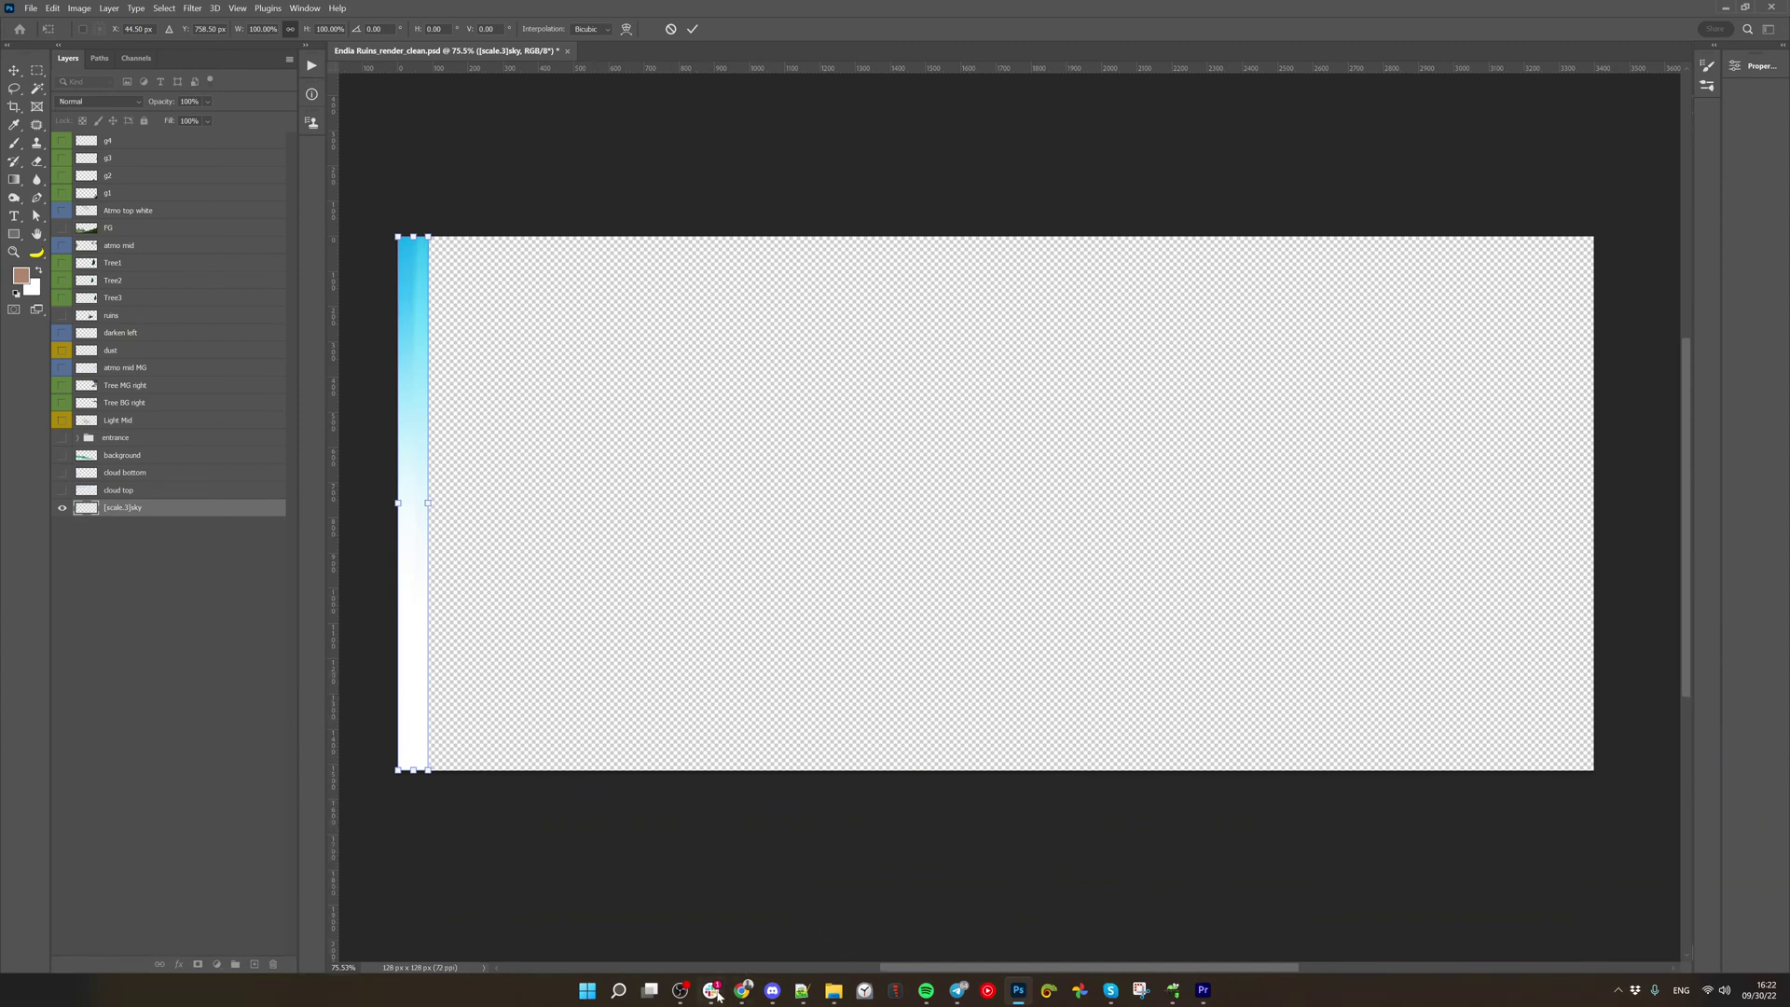
# Switch to the browser to look at the Lets Blaze video on YouTube, and return to Photoshop
pyautogui.moveTo(744, 992)
pyautogui.click(816, 923)
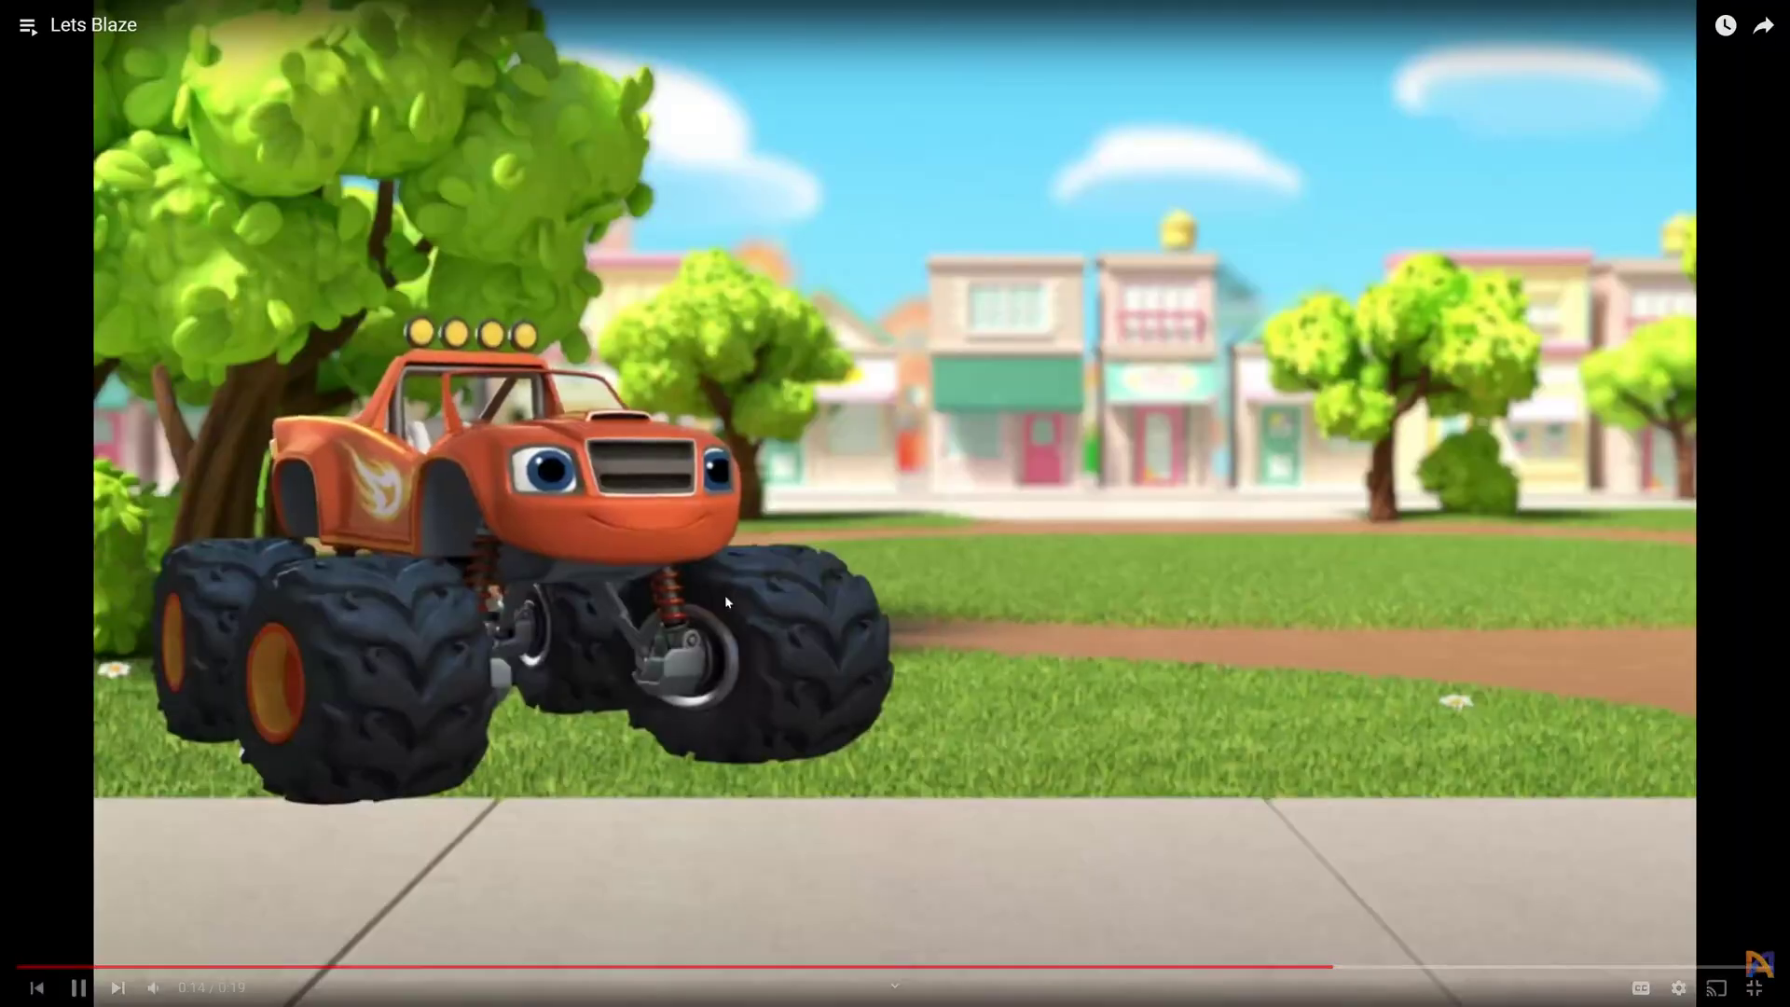
pyautogui.doubleClick(637, 366)
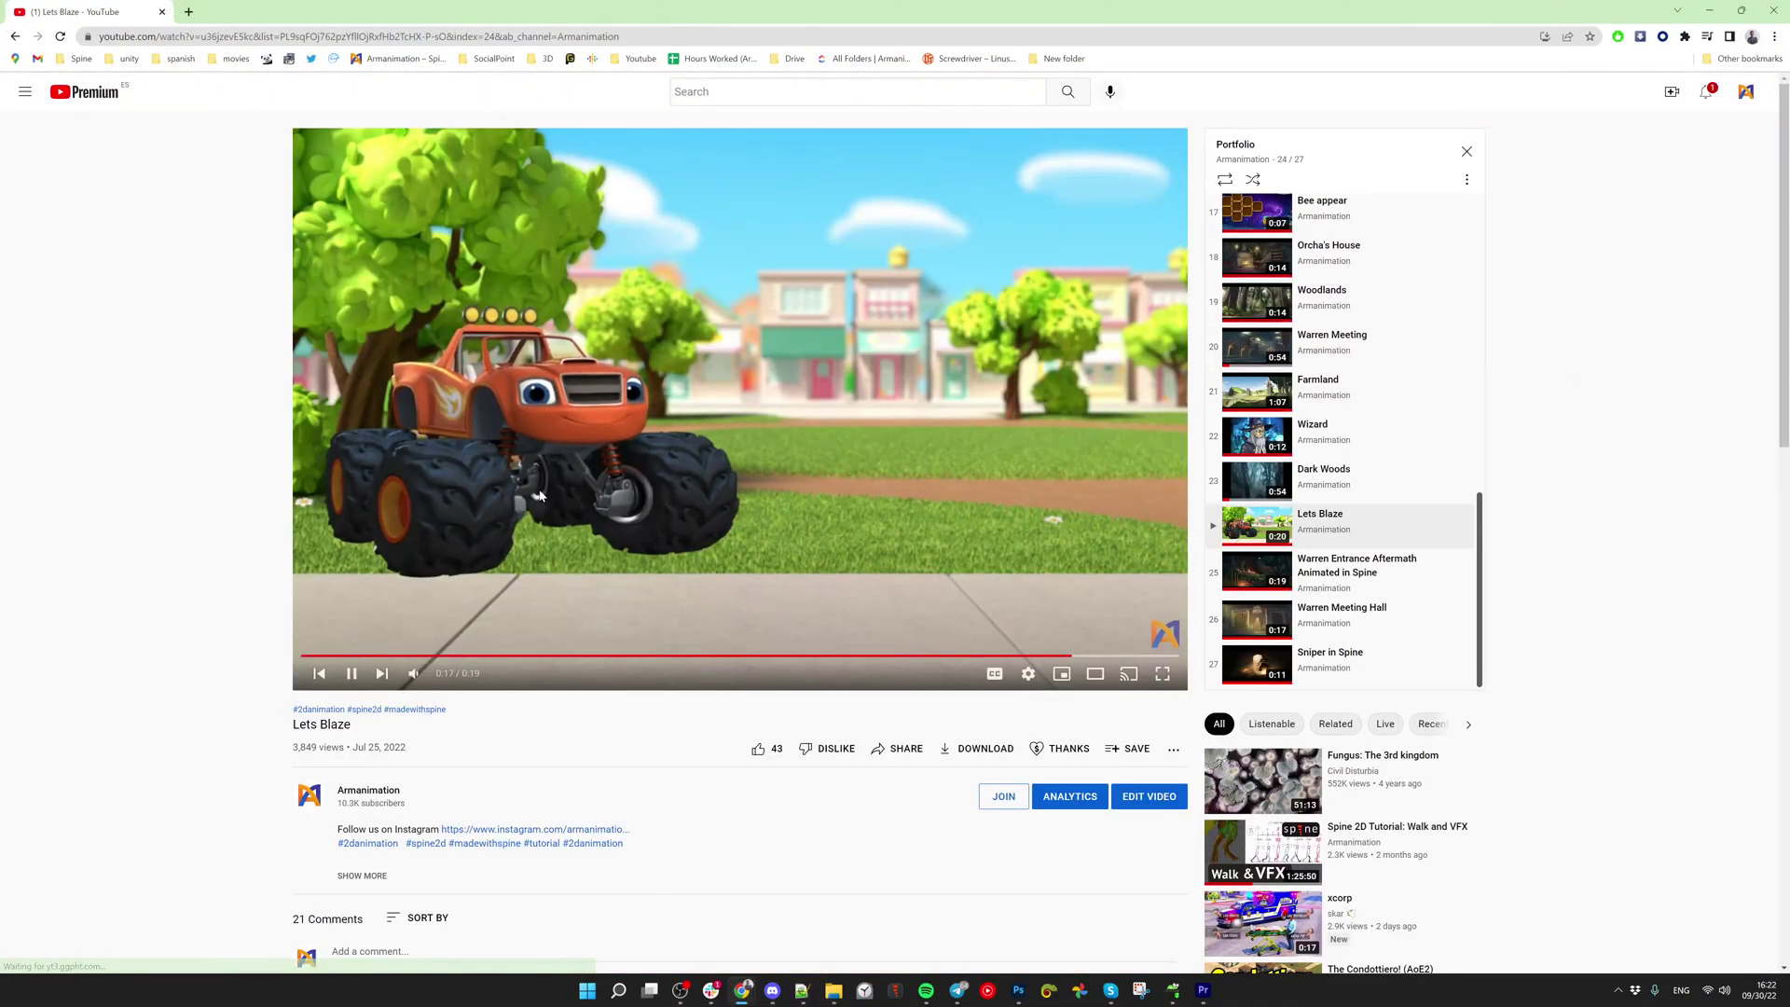
pyautogui.hotkey('alt', 'Tab')
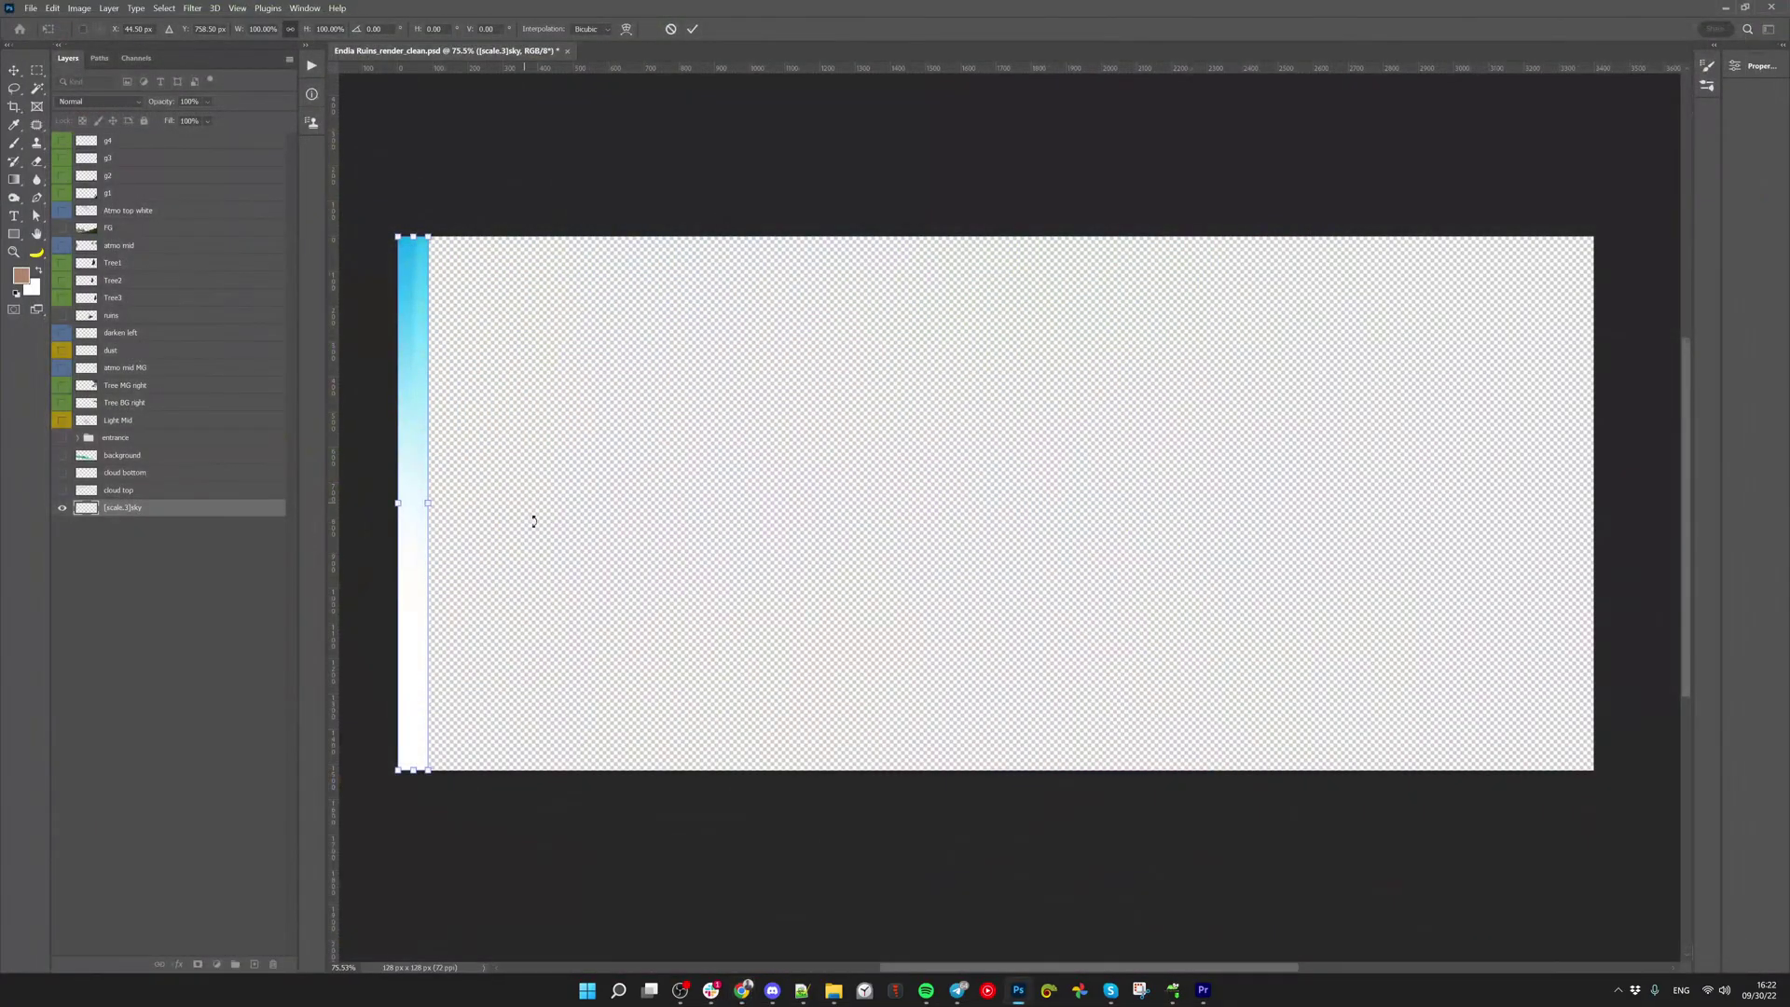
# Try widening the squeezed sky strip, cancel that transform, and undo the earlier squeeze
pyautogui.moveTo(429, 503); pyautogui.dragTo(579, 519)
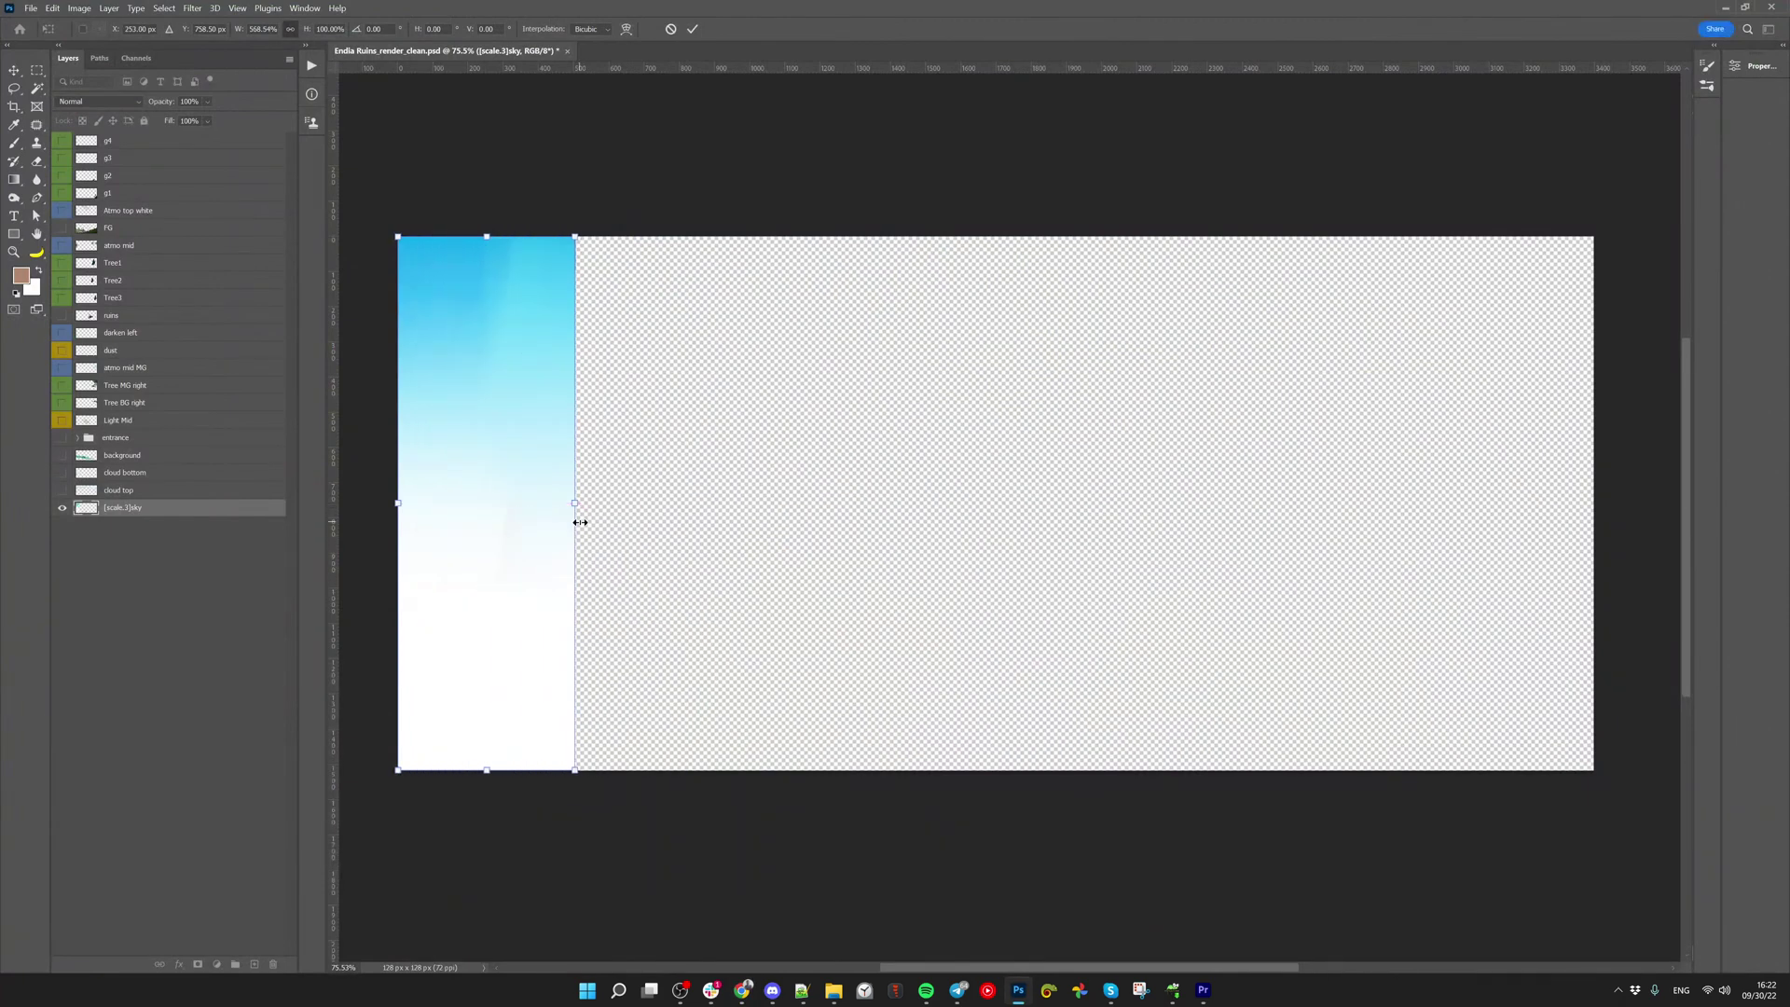
pyautogui.press('Escape')
pyautogui.hotkey('ctrl', 'z')
# Narrow the sky layer horizontally to about 1000 px wide, keeping its left edge and full height
pyautogui.moveTo(1592, 504); pyautogui.dragTo(755, 513)
pyautogui.press('Return')
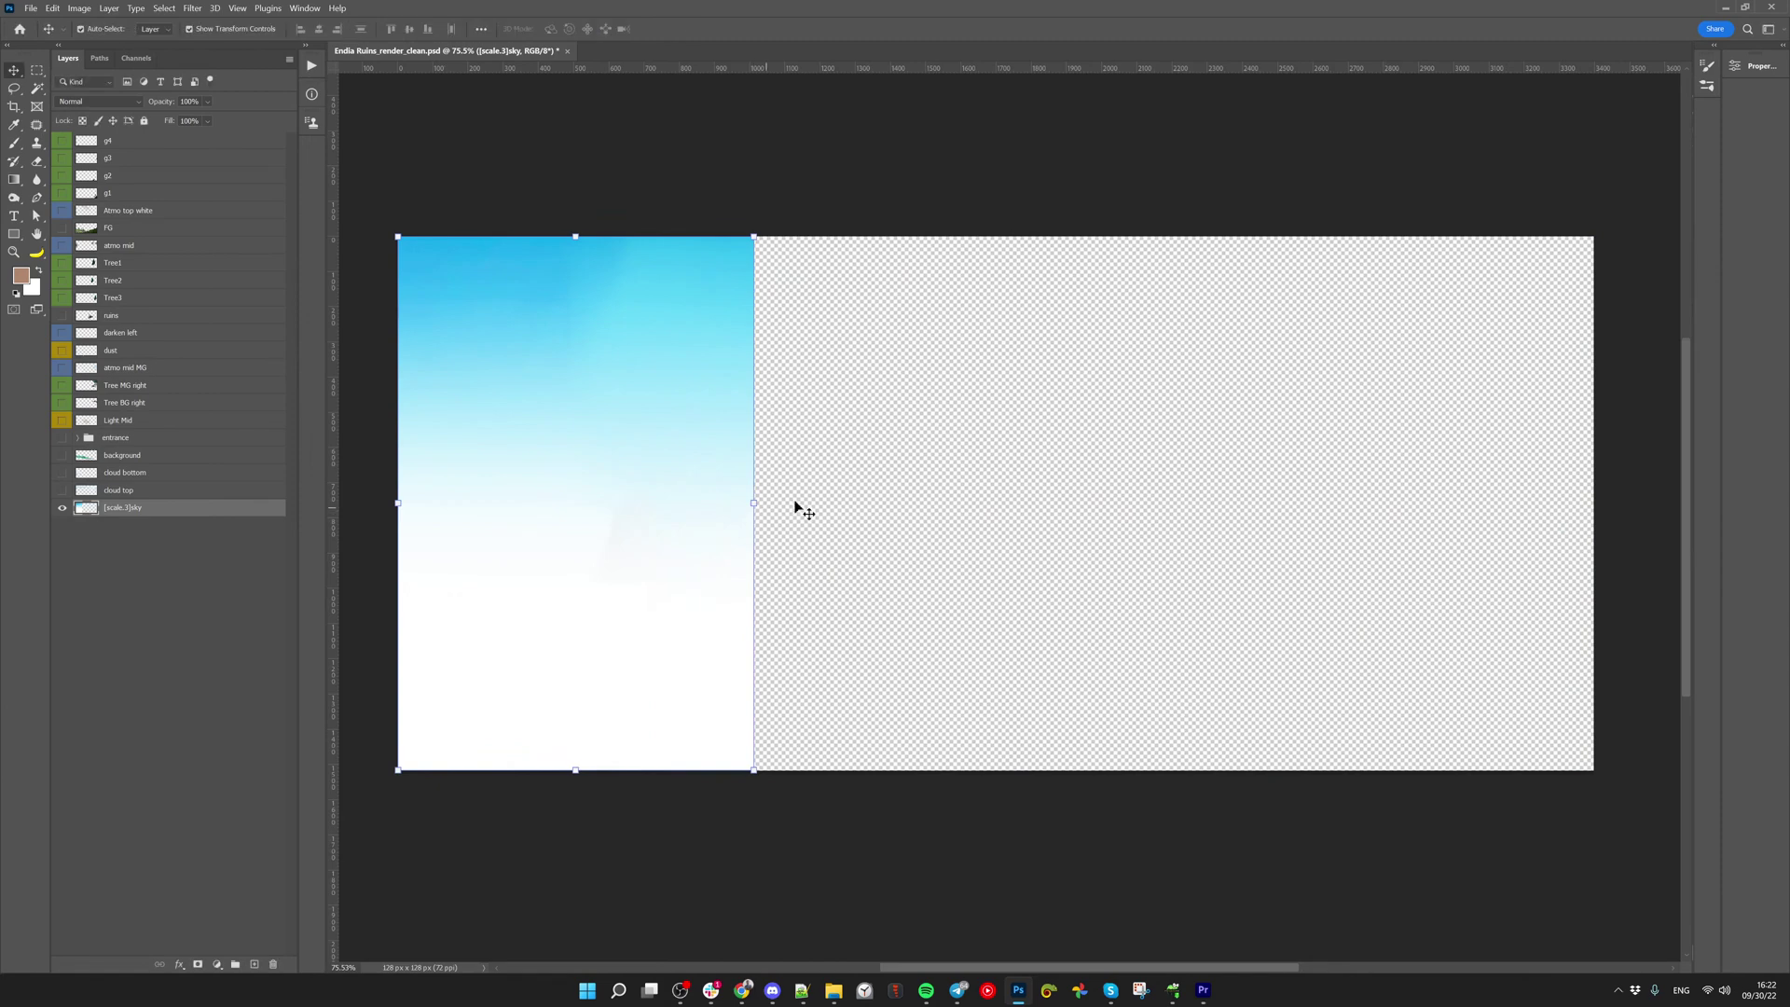
pyautogui.click(1201, 400)
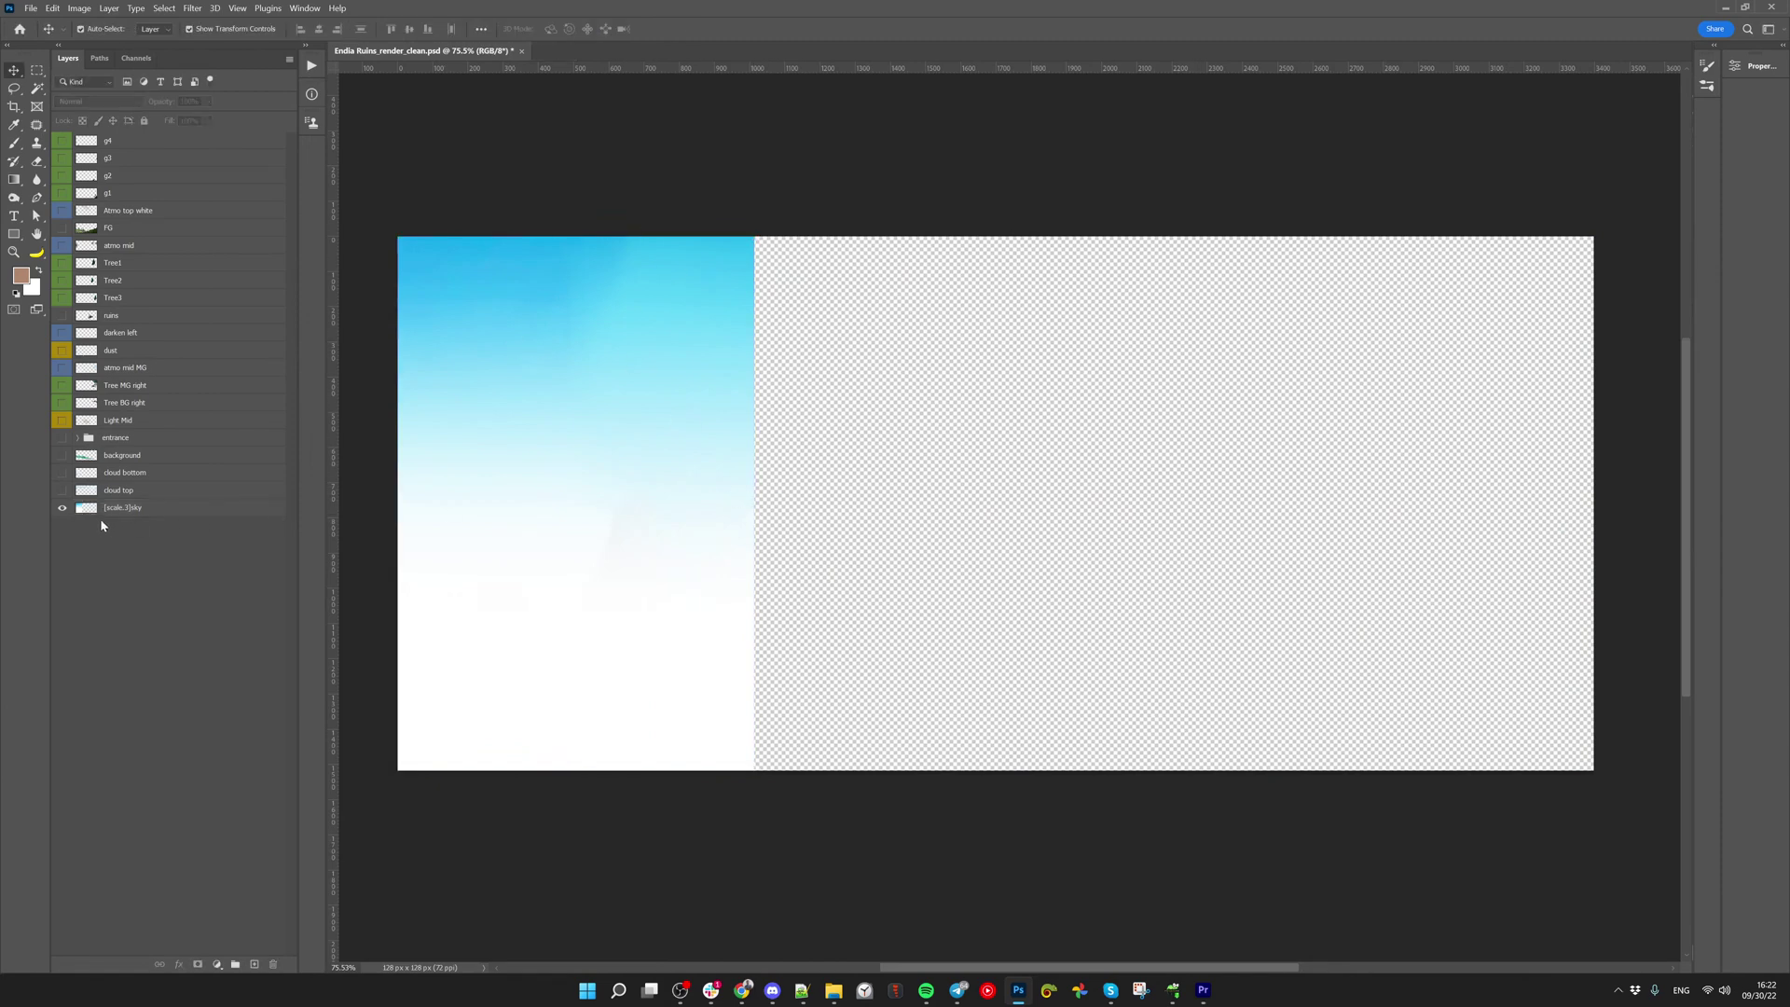
pyautogui.click(123, 511)
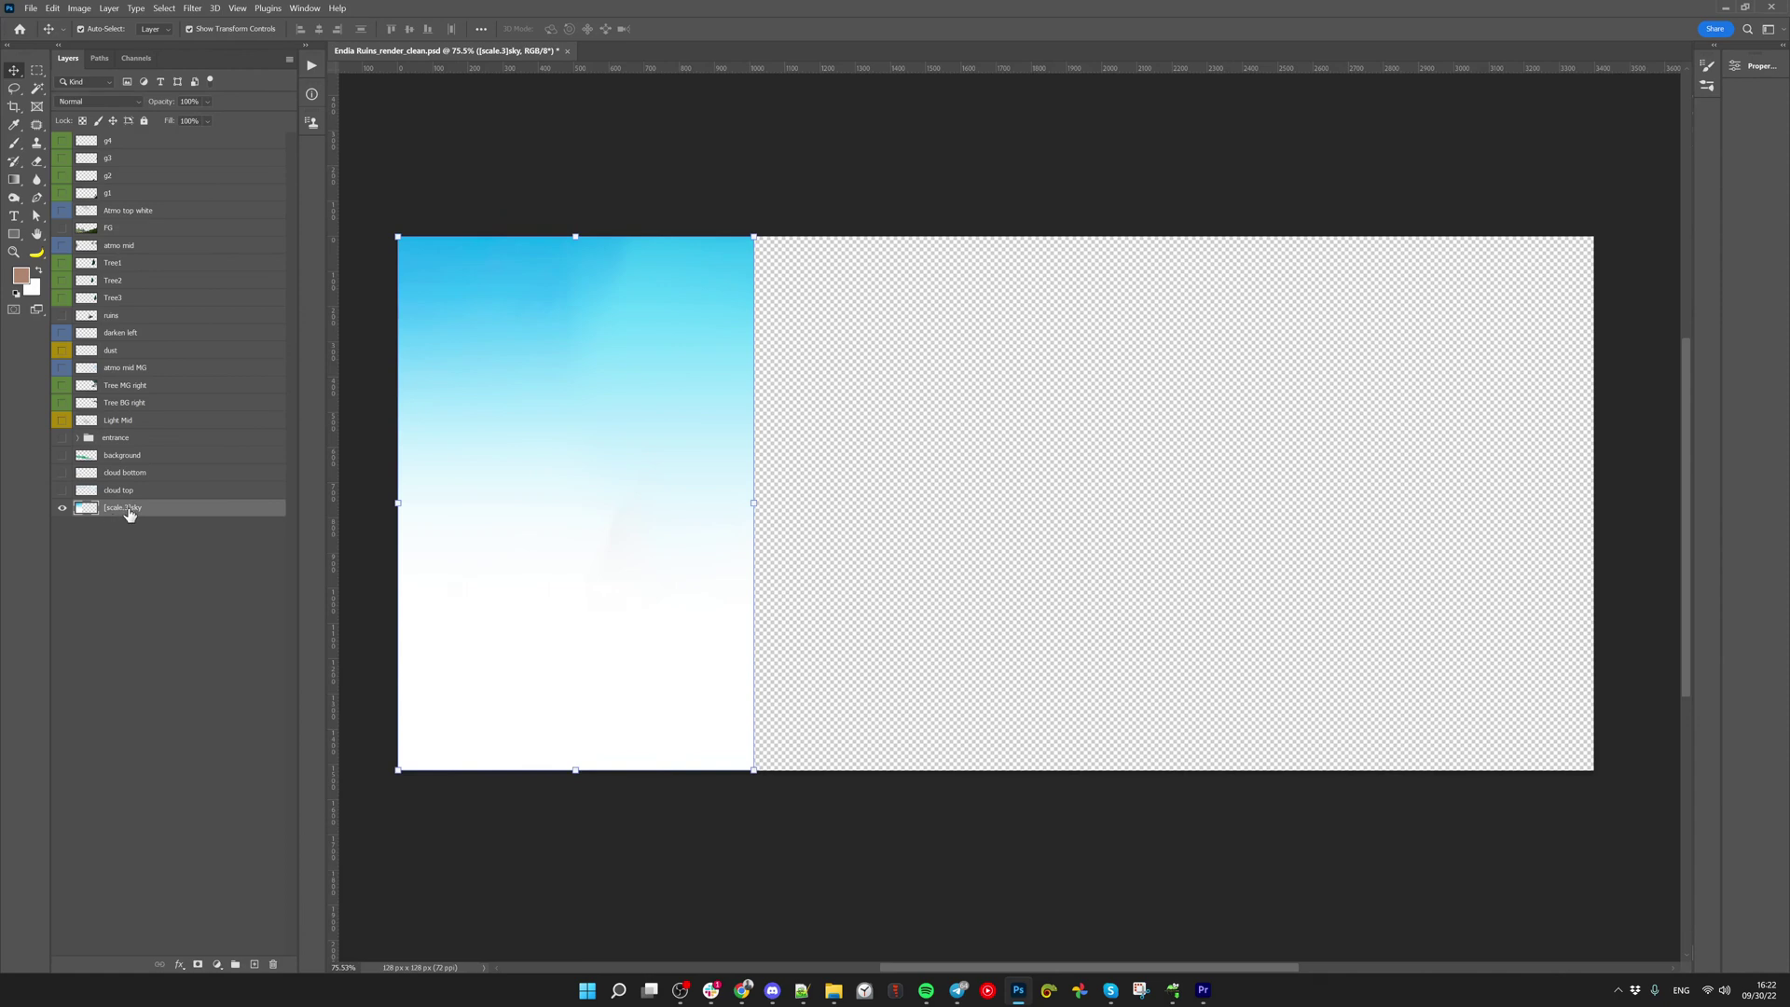
pyautogui.doubleClick(124, 511)
pyautogui.press('Return')
# Make the cloud top layer visible, prefix its name with [scale:.4], and copy that tag
pyautogui.click(98, 494)
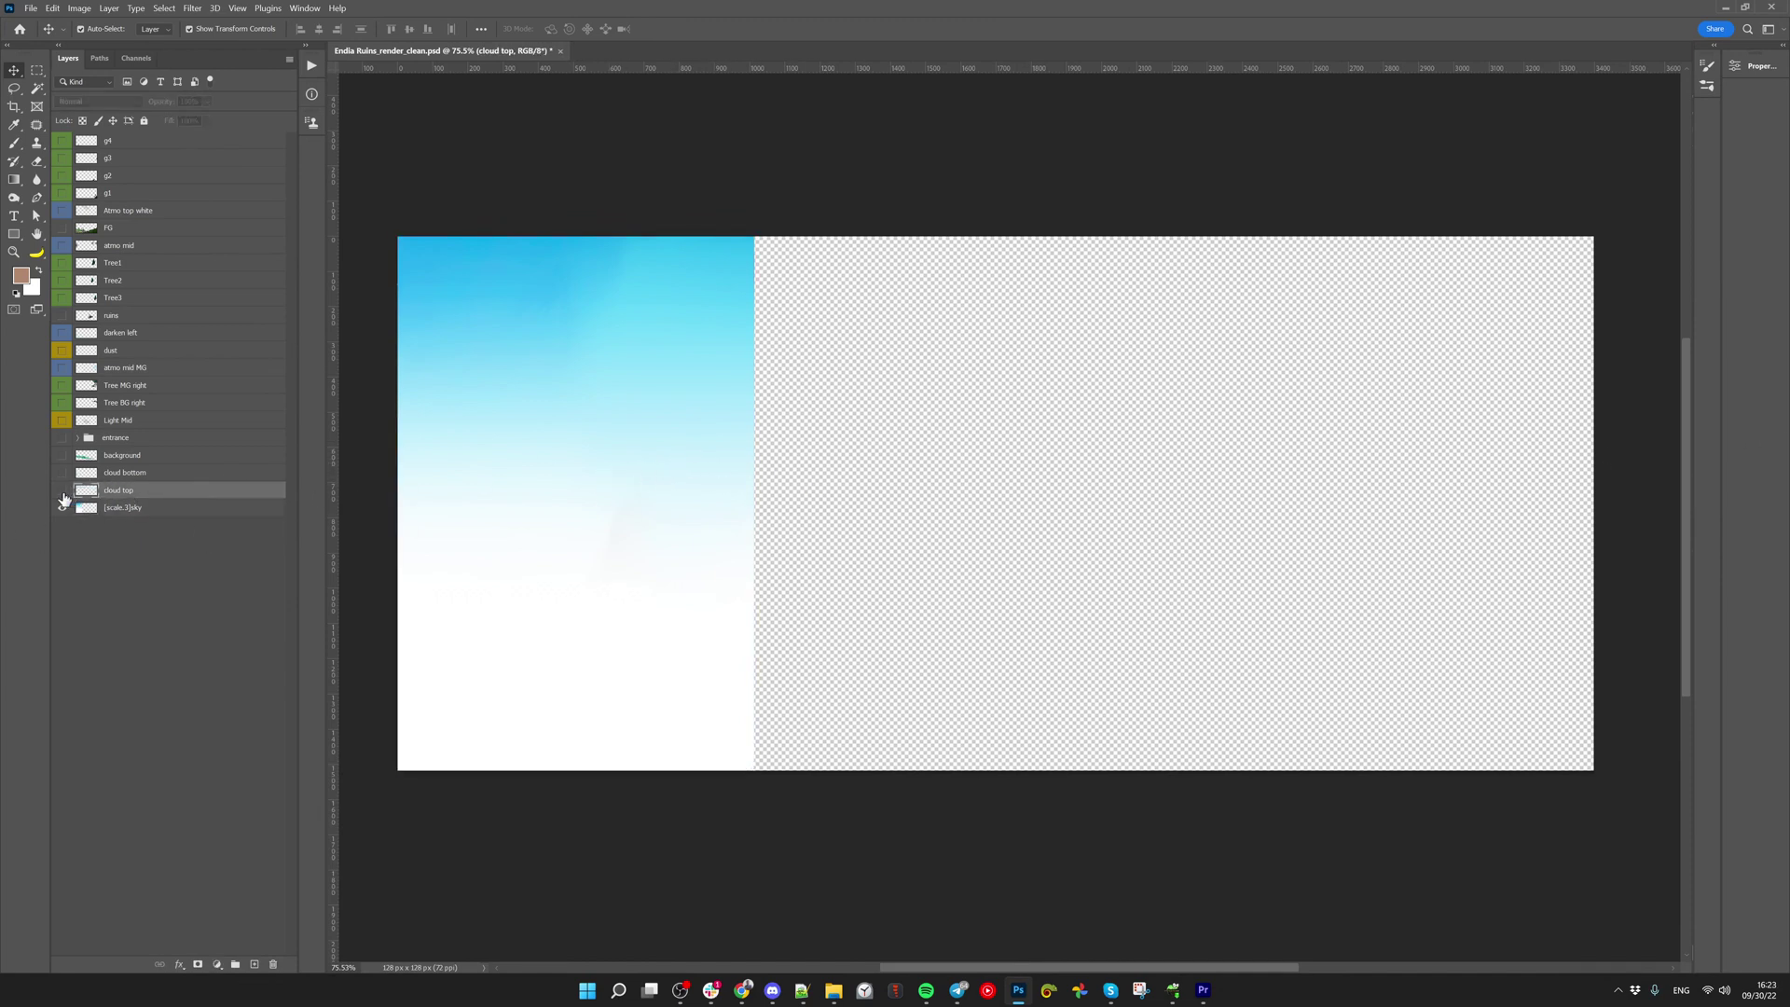
pyautogui.click(62, 490)
pyautogui.moveTo(763, 307); pyautogui.dragTo(126, 508)
pyautogui.doubleClick(118, 490)
pyautogui.press('Home')
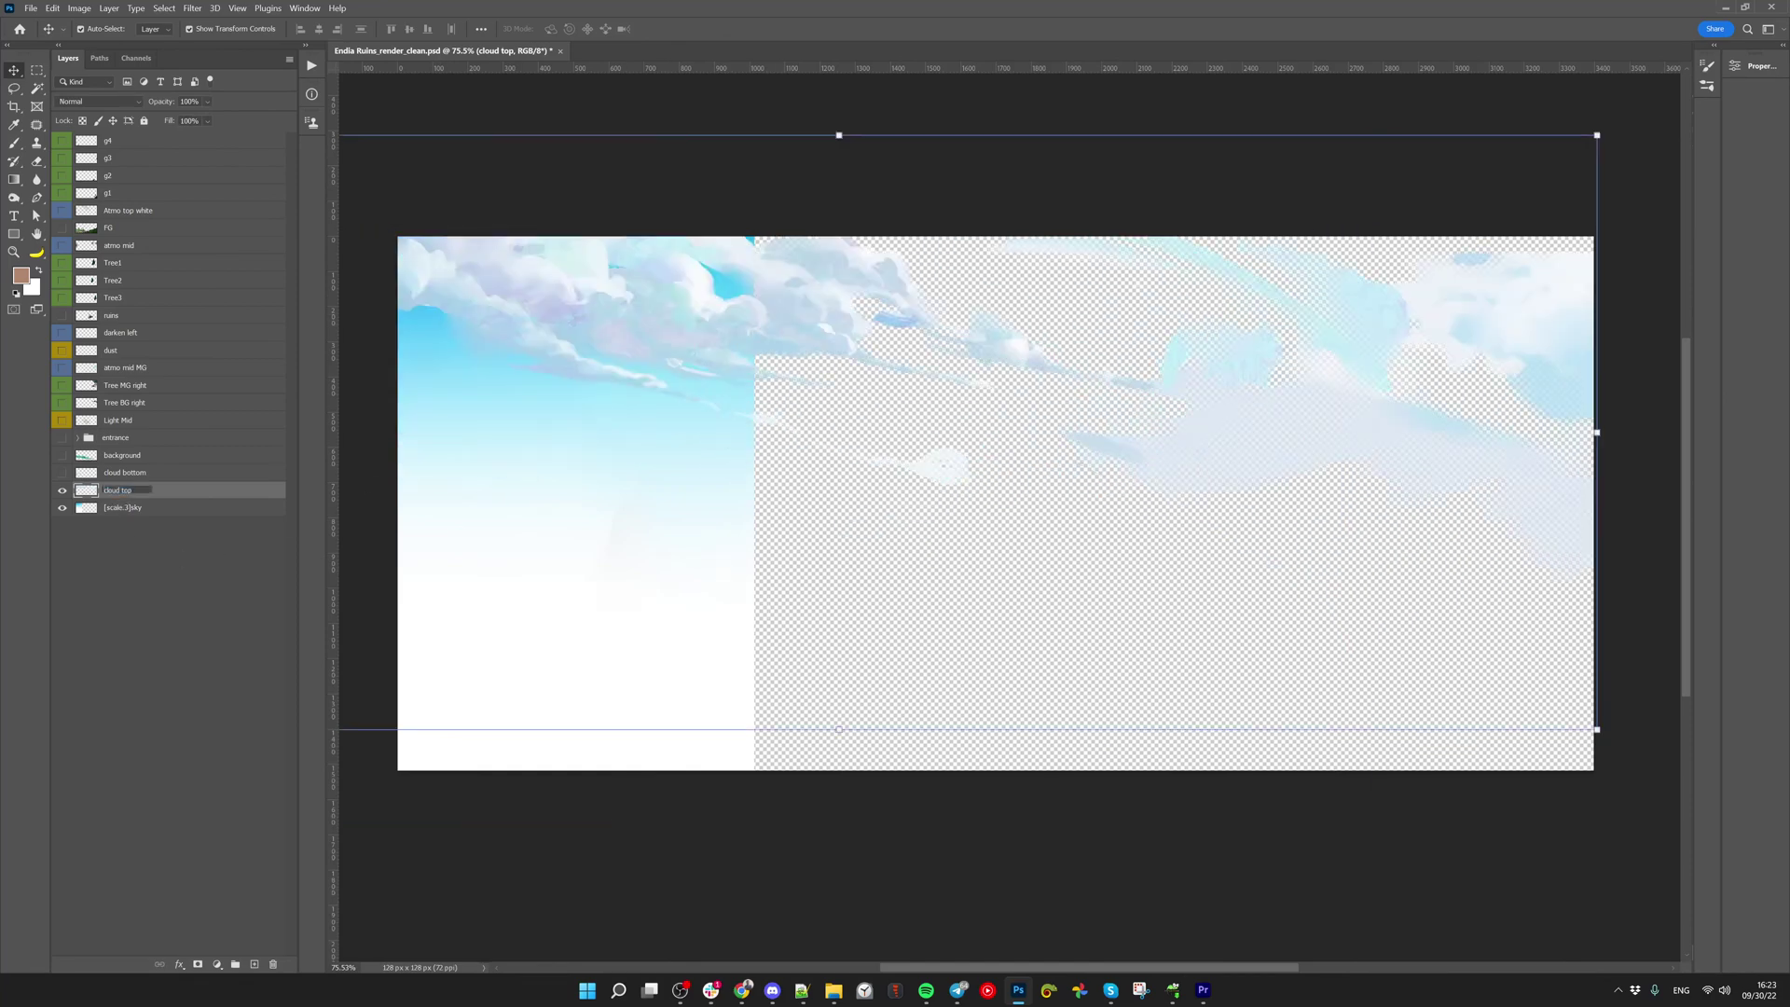
pyautogui.write('[scale]')
pyautogui.hotkey('shift', 'Home')
pyautogui.press('Right')
pyautogui.hotkey('shift', 'Home')
pyautogui.hotkey('ctrl', 'c')
# Make the cloud bottom layer visible and rename it [scale:.5]cloud bottom, reusing the copied tag
pyautogui.click(121, 474)
pyautogui.click(62, 472)
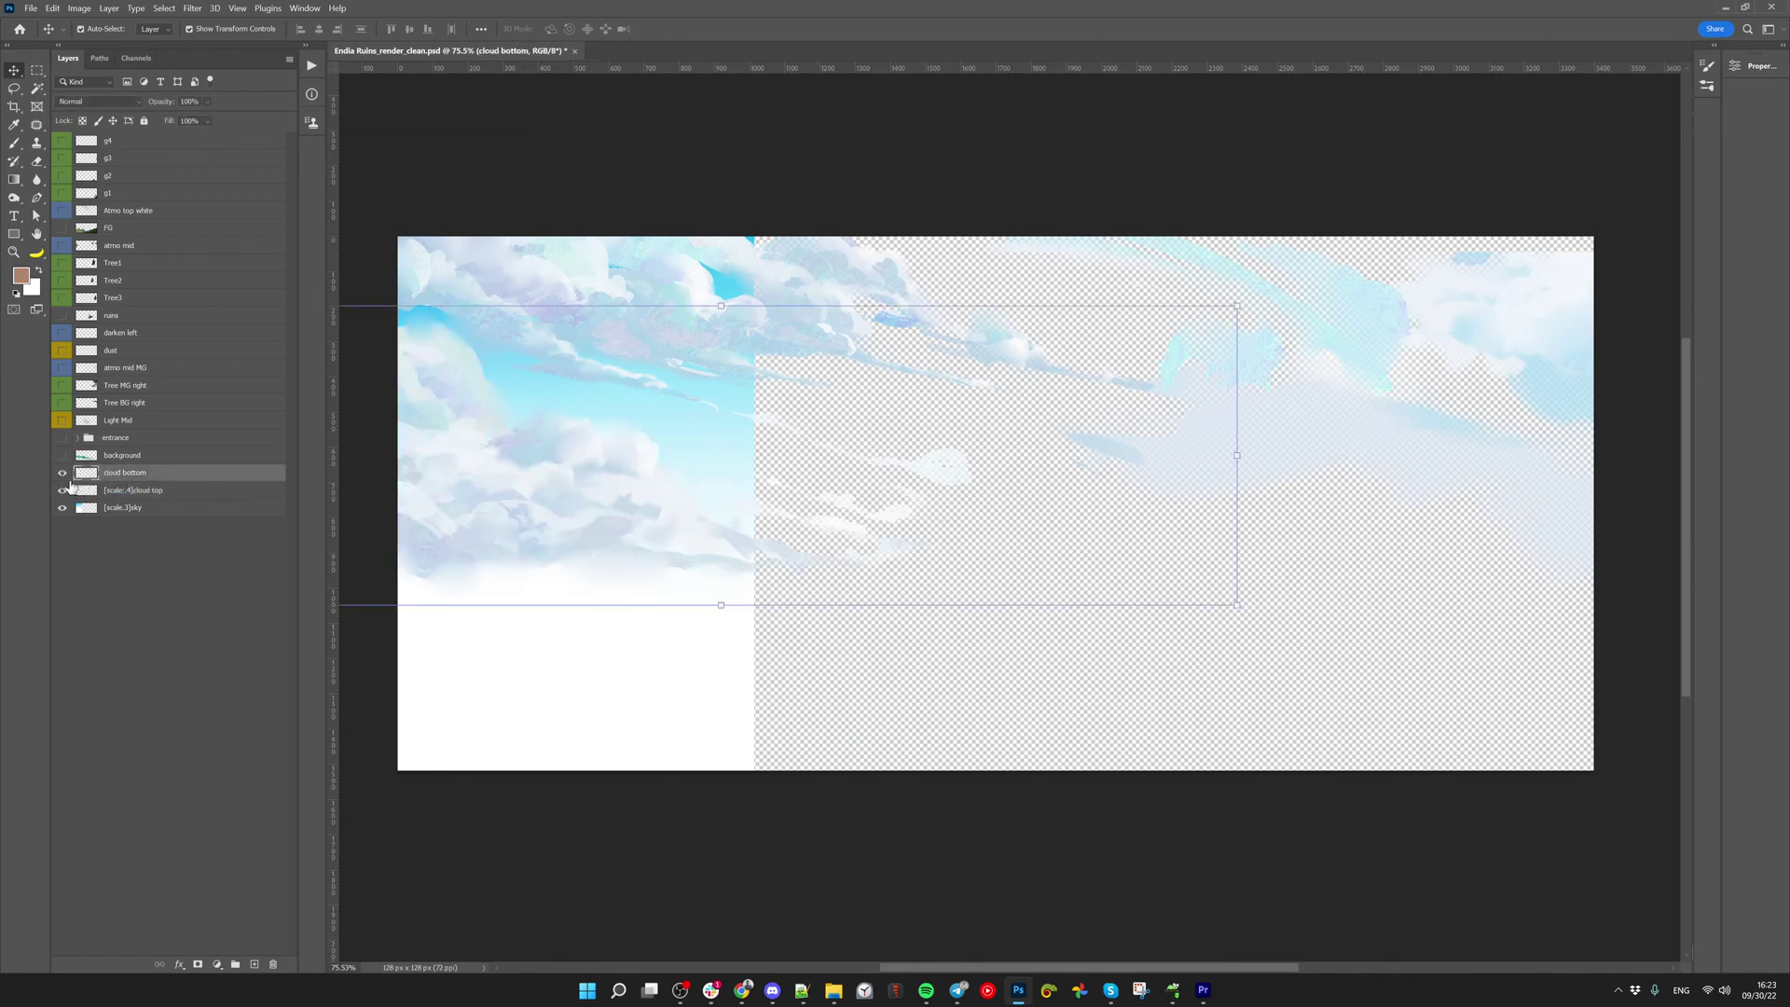
pyautogui.doubleClick(124, 473)
pyautogui.press('Home')
pyautogui.hotkey('ctrl', 'v')
pyautogui.click(223, 617)
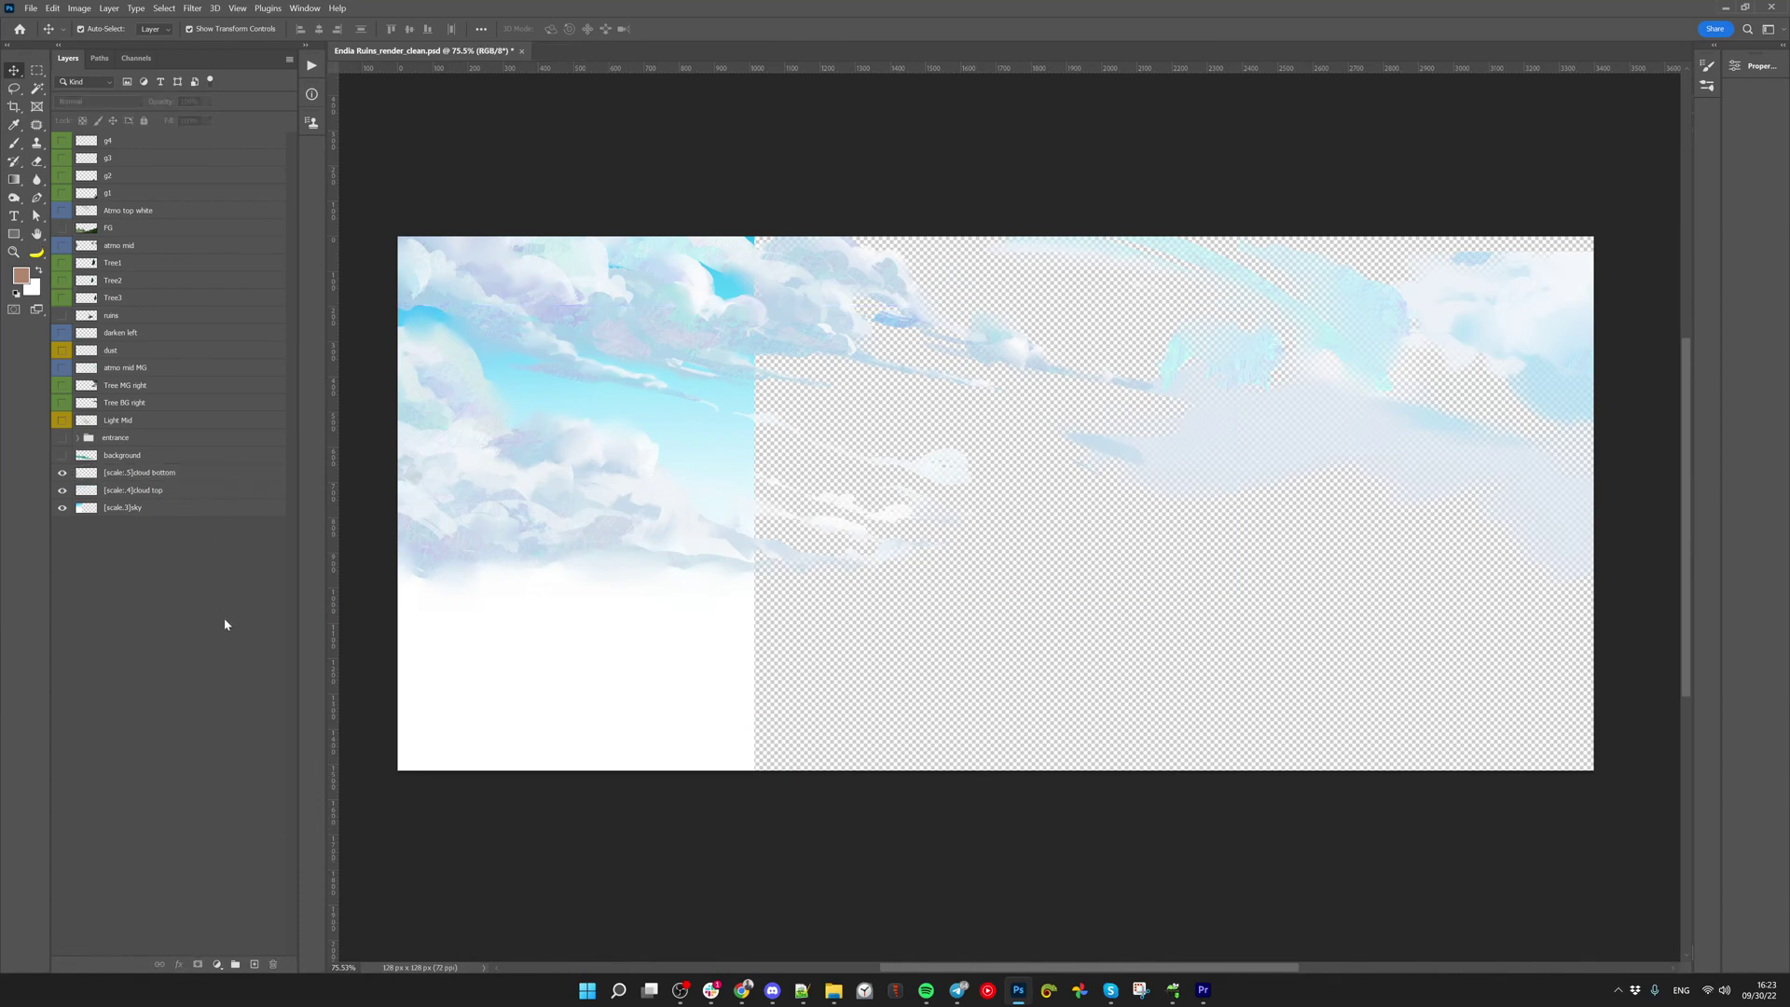
# Show the background layer and isolate it from the sky and cloud layers
pyautogui.click(138, 474)
pyautogui.click(63, 456)
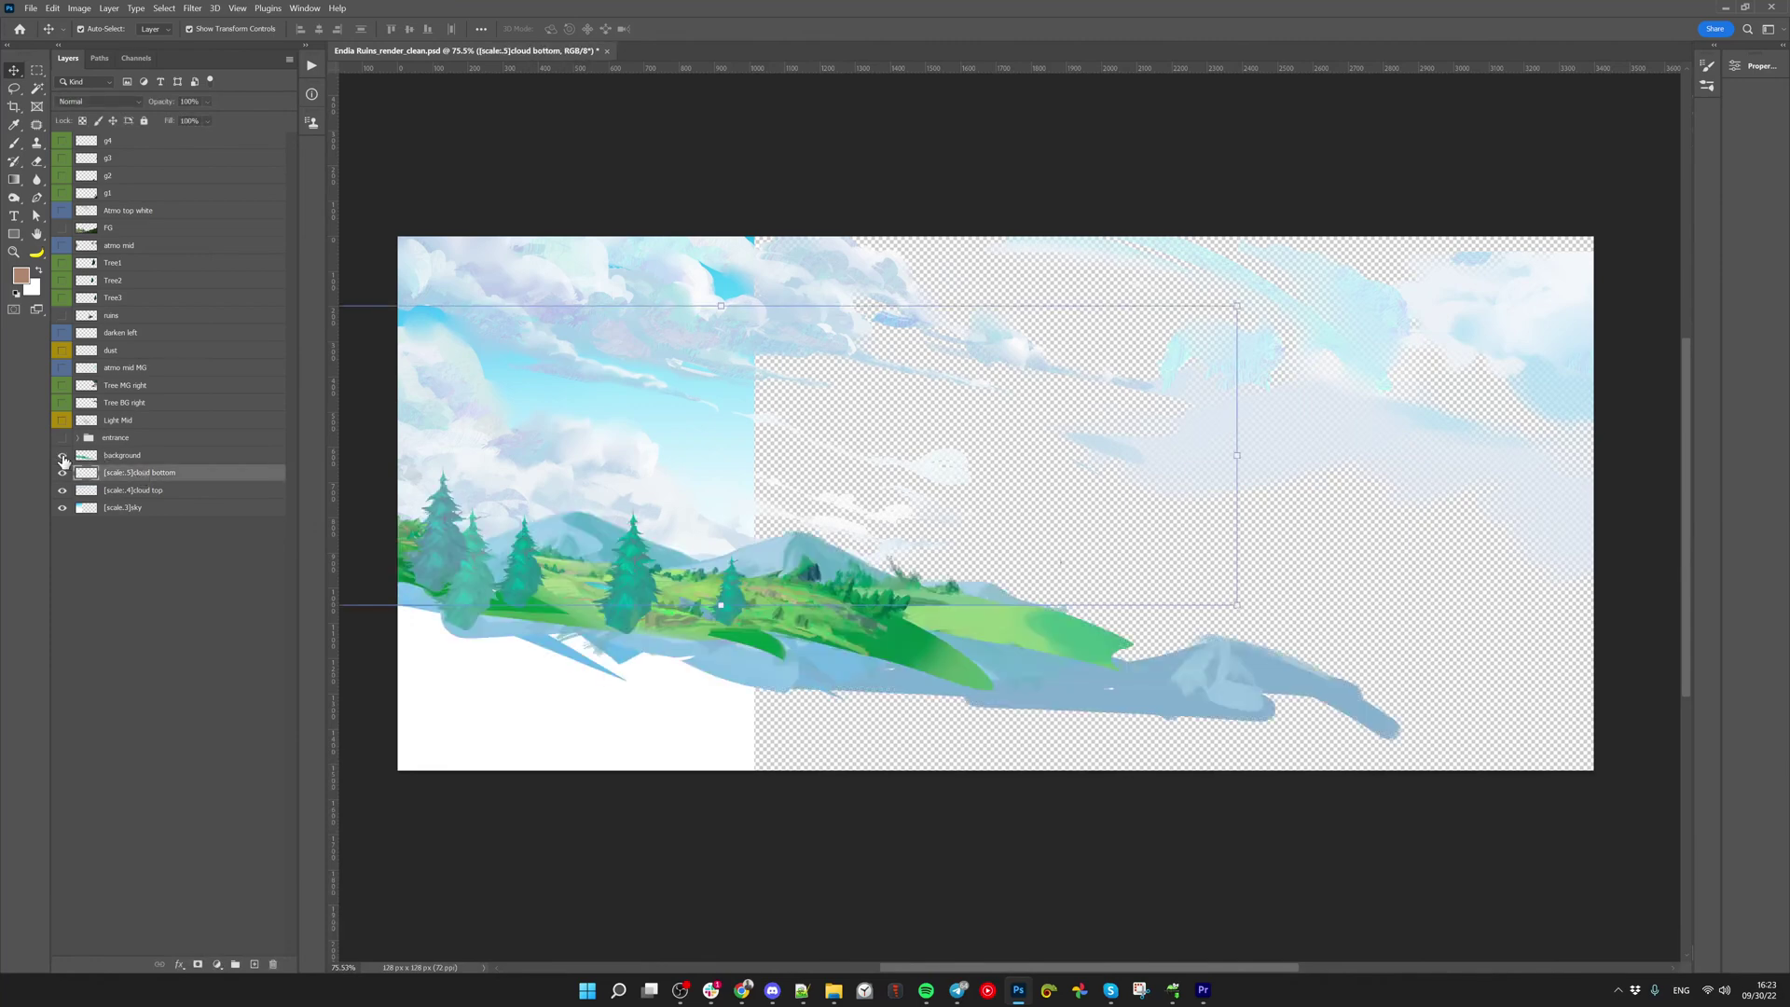
pyautogui.keyDown('alt'); pyautogui.click(63, 456); pyautogui.keyUp('alt')
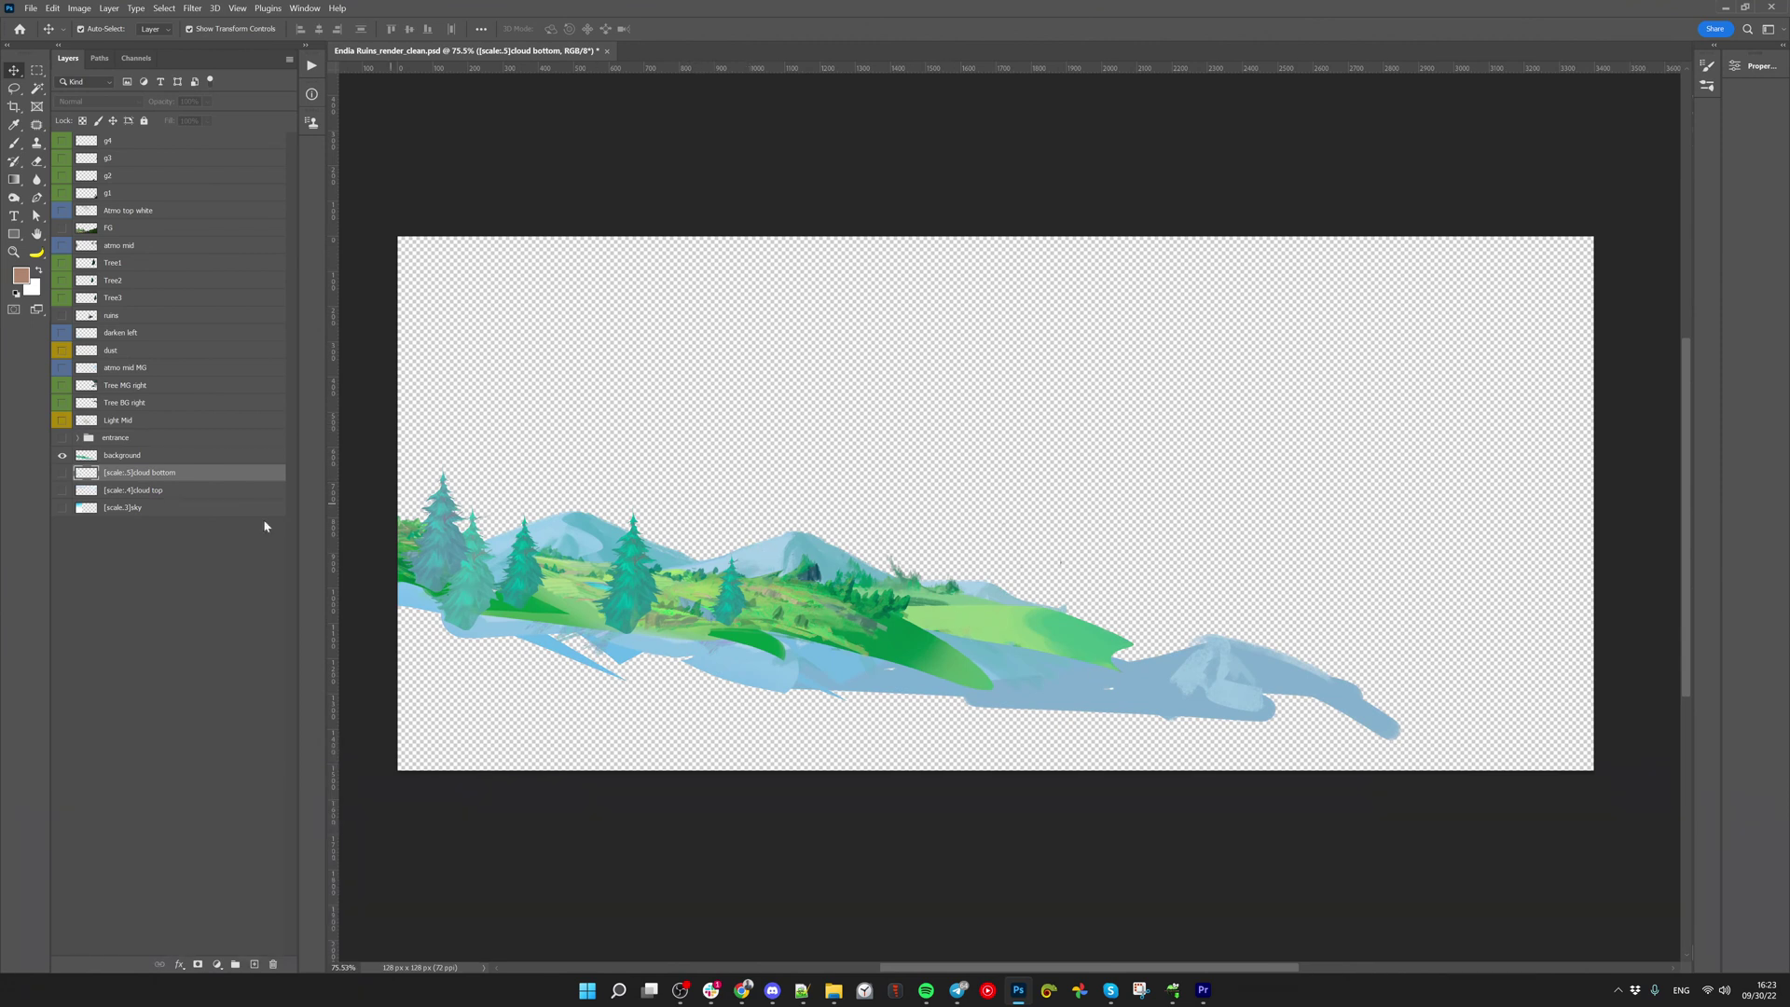
pyautogui.keyDown('alt'); pyautogui.click(60, 461); pyautogui.keyUp('alt')
pyautogui.keyDown('alt'); pyautogui.click(60, 460); pyautogui.keyUp('alt')
pyautogui.click(62, 458)
pyautogui.click(63, 458)
# Rename the background layer as [scale:.6]background
pyautogui.doubleClick(128, 457)
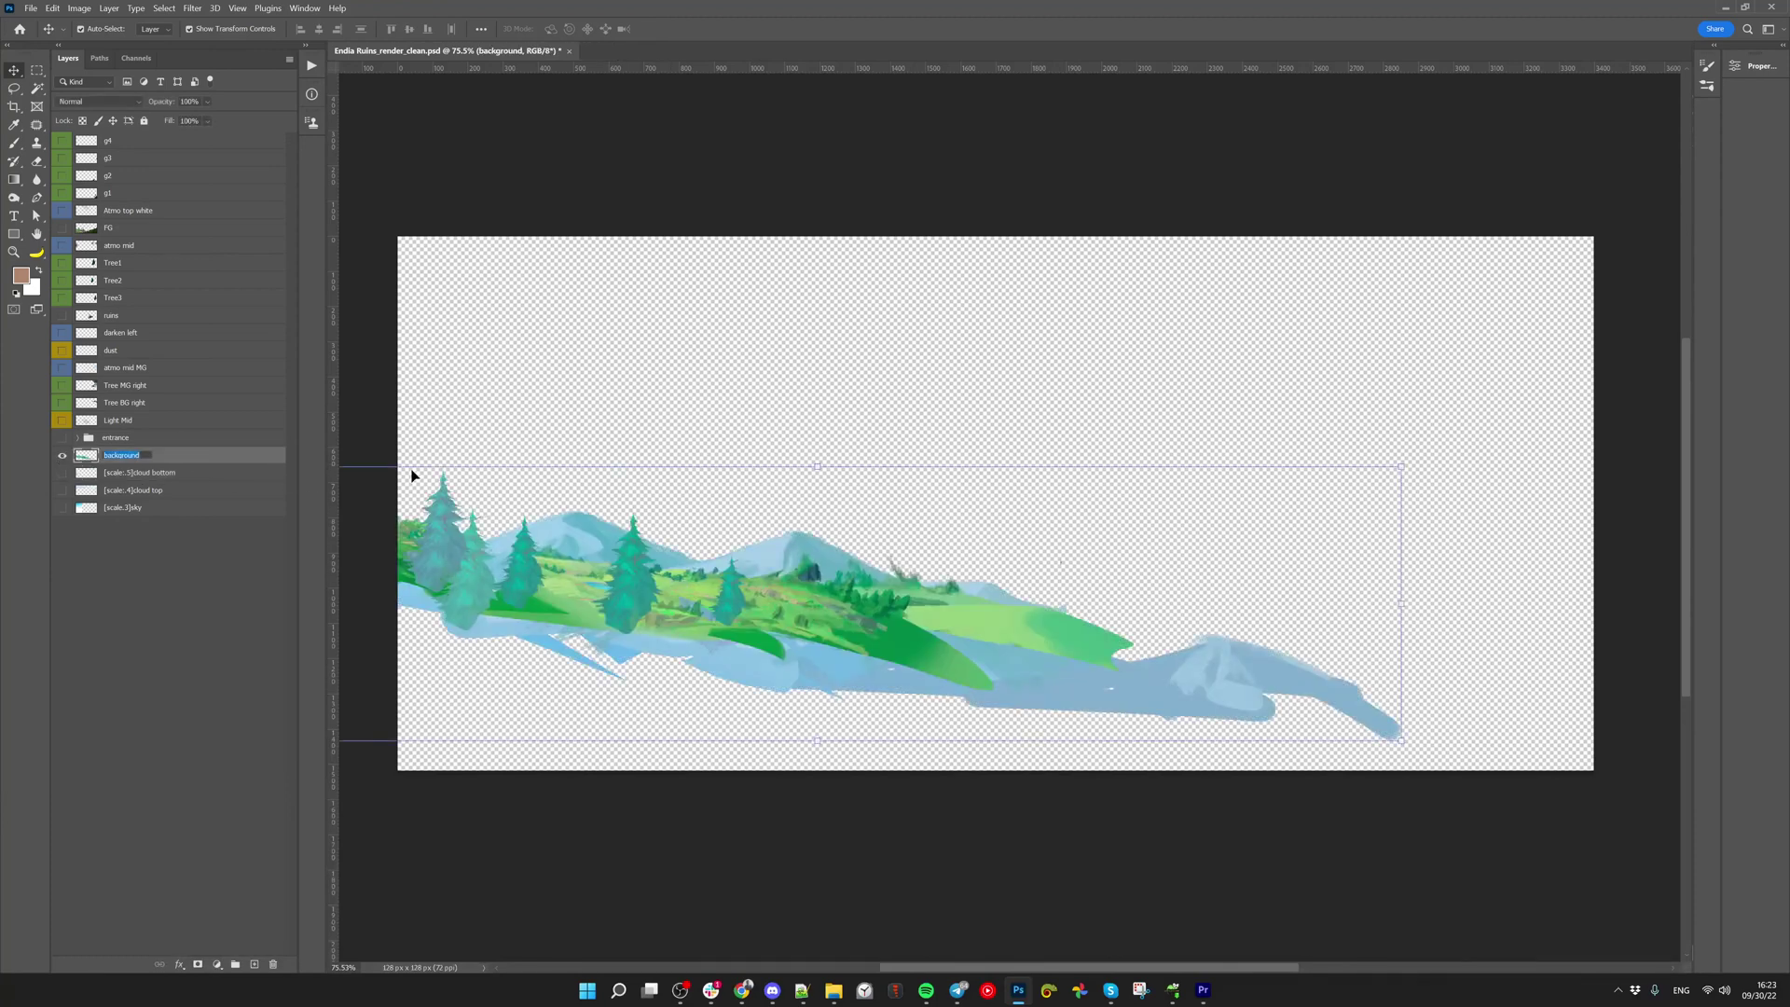
pyautogui.press('Home')
pyautogui.write('[scale:.4]')
# Isolate the entrance group and rename it [merge]entrance
pyautogui.click(124, 439)
pyautogui.click(63, 438)
pyautogui.keyDown('alt'); pyautogui.click(62, 439); pyautogui.keyUp('alt')
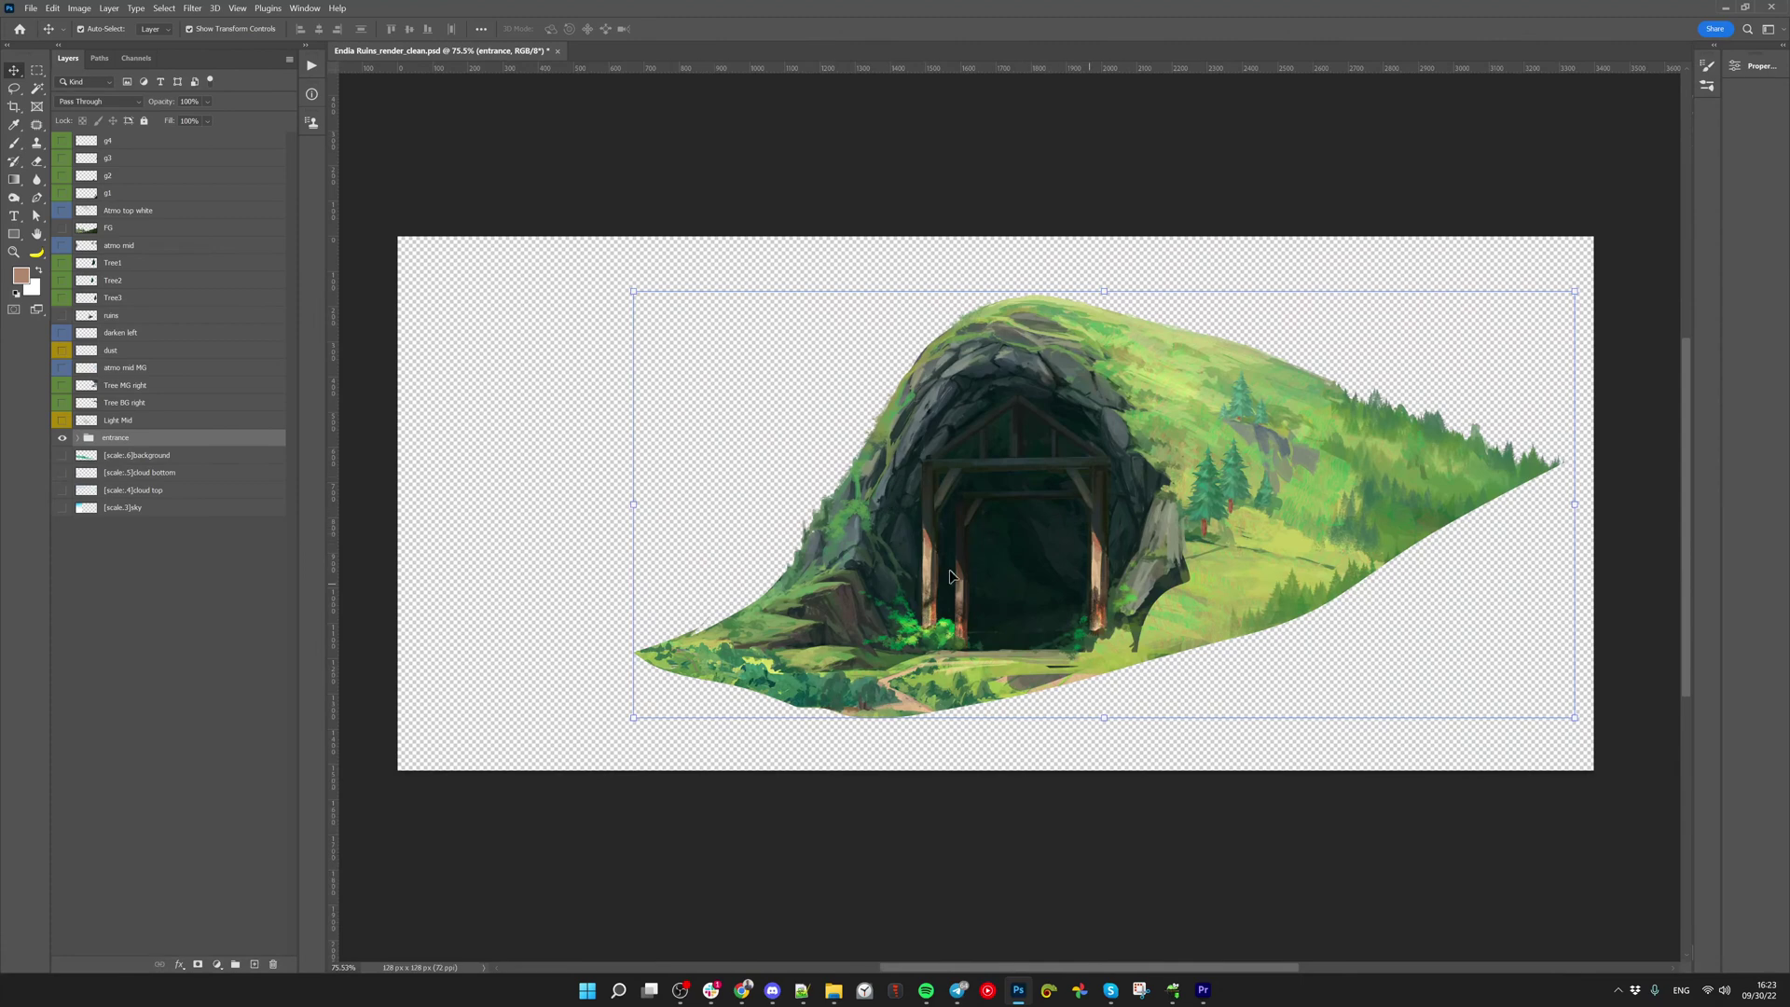
pyautogui.doubleClick(121, 438)
pyautogui.press('Return')
# Show the Light Mid layer over the entrance and compare the cave with and without its glow
pyautogui.click(127, 421)
pyautogui.click(61, 422)
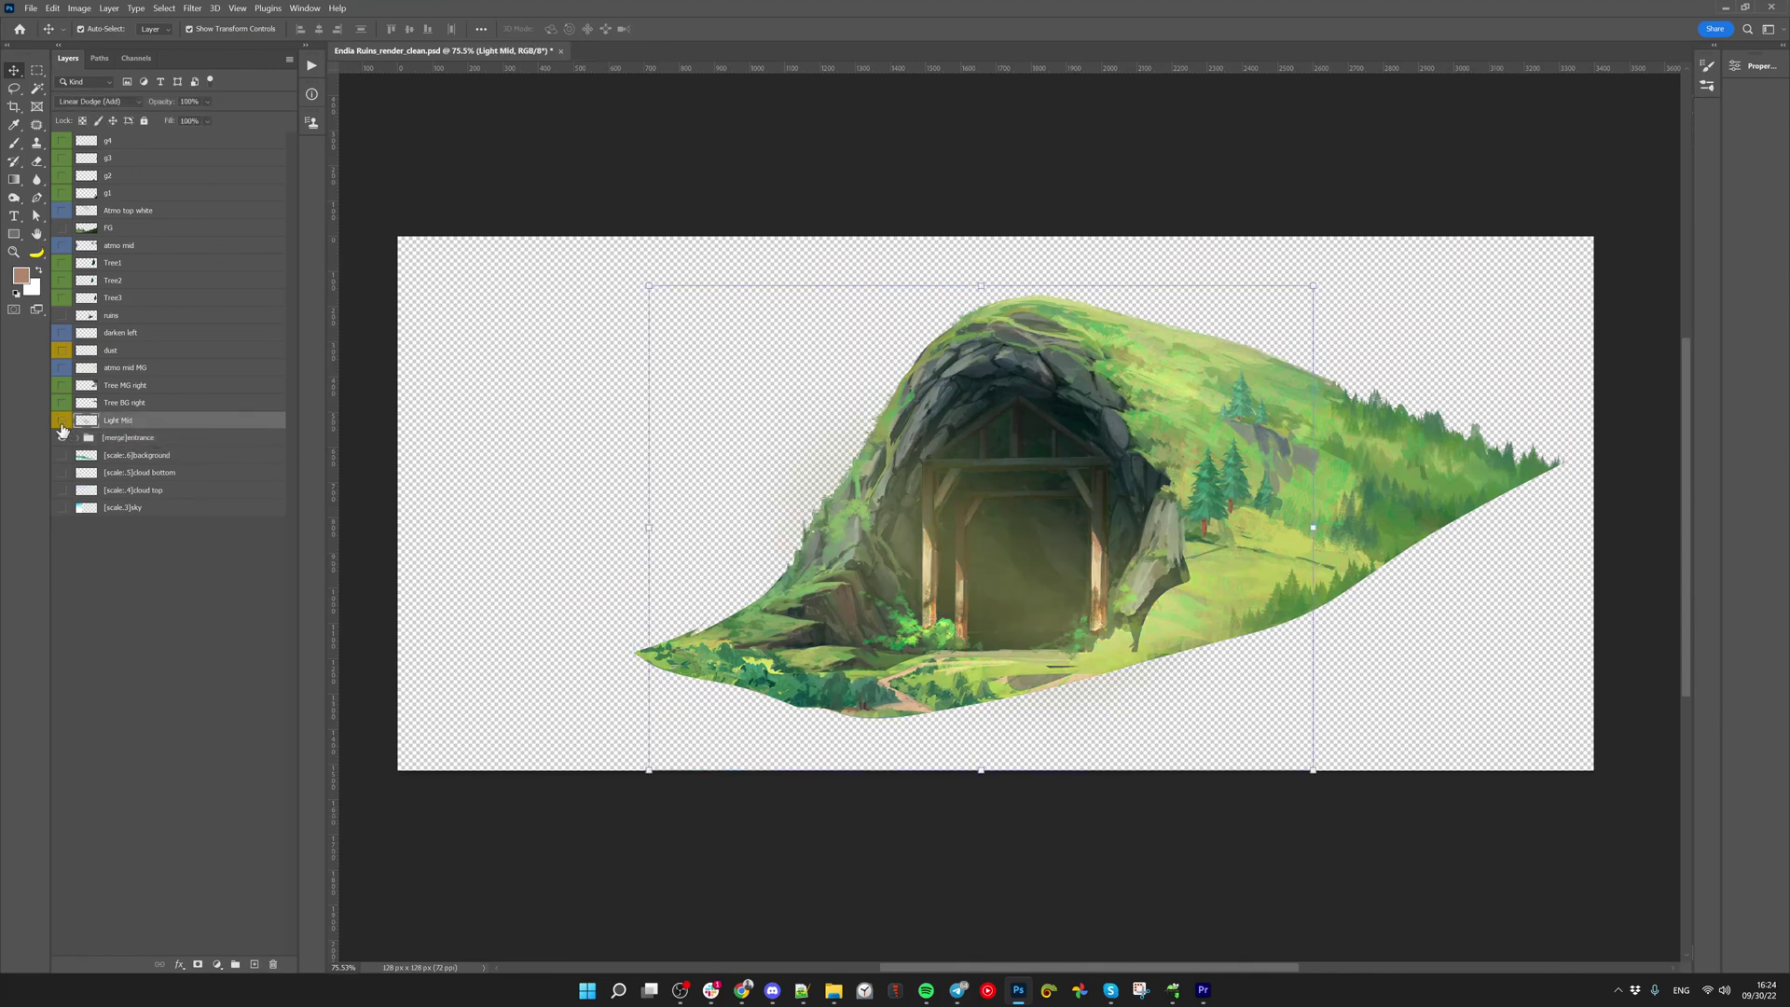
pyautogui.click(61, 426)
pyautogui.click(62, 427)
# Try moving the Light Mid layer, undo the move, and check its available blend modes without keeping a change
pyautogui.moveTo(1021, 583); pyautogui.dragTo(956, 495)
pyautogui.hotkey('ctrl', 'z')
pyautogui.click(101, 103)
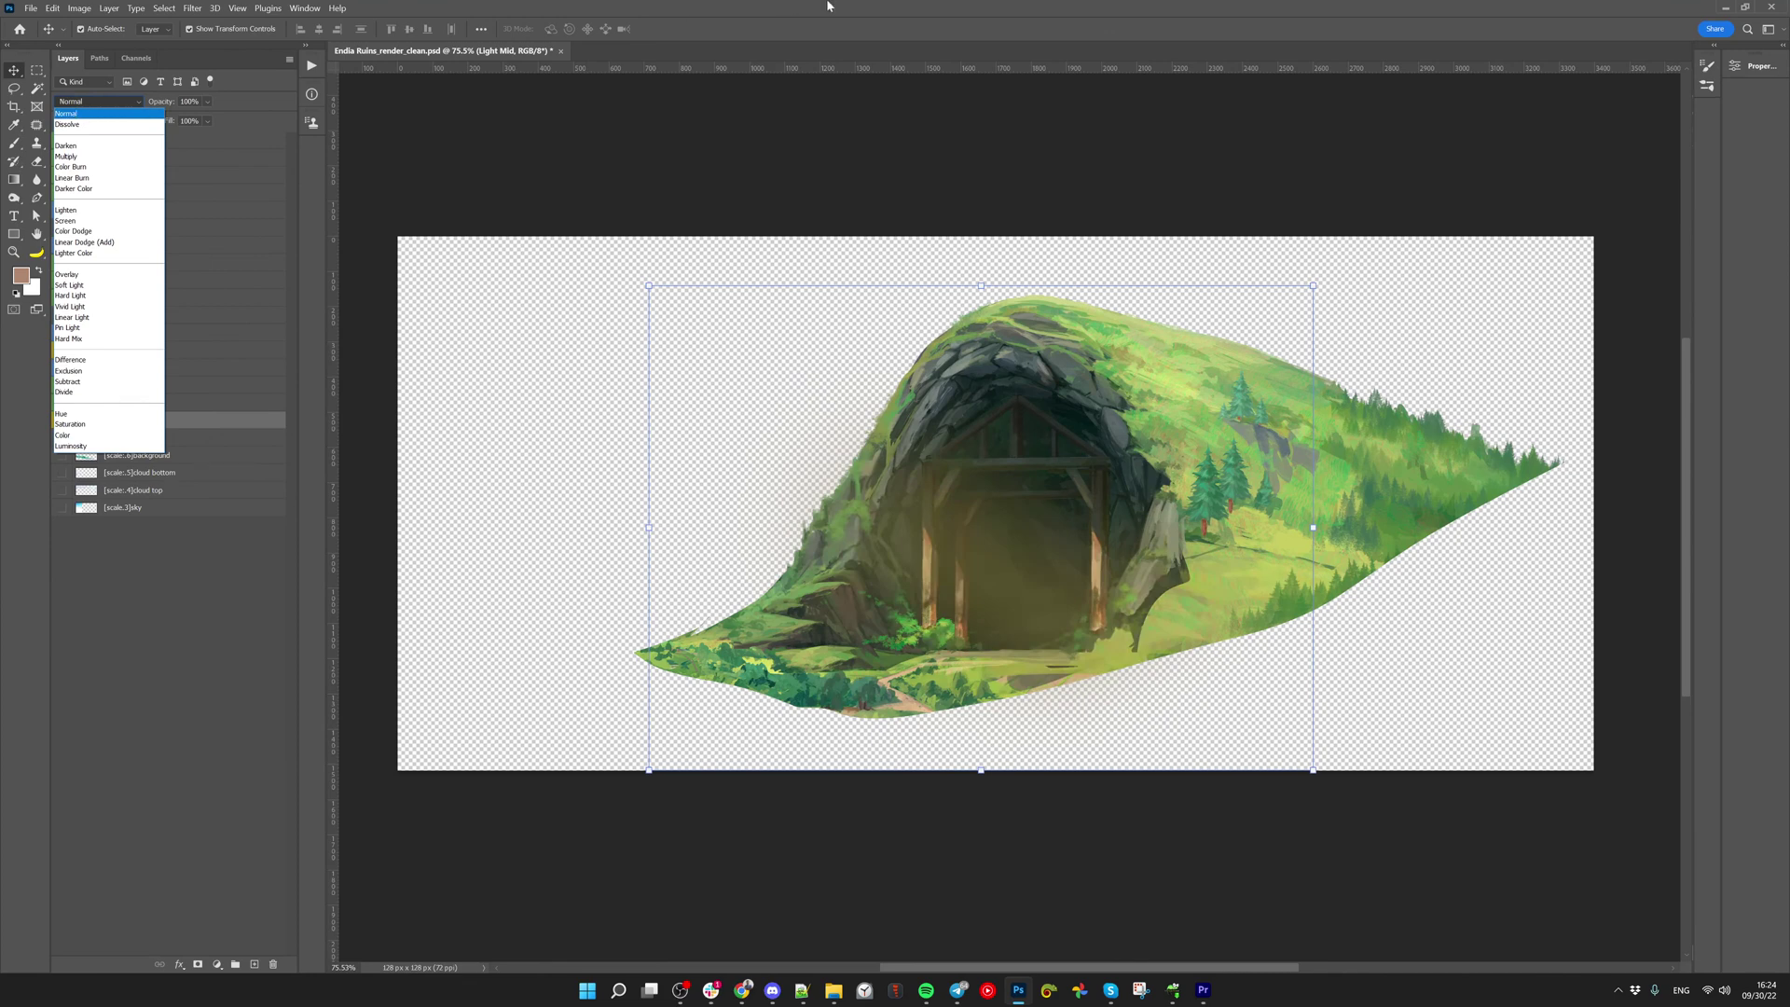
pyautogui.click(179, 474)
# Rename the Light Mid layer as [scale:.3]Light Mid
pyautogui.doubleClick(118, 420)
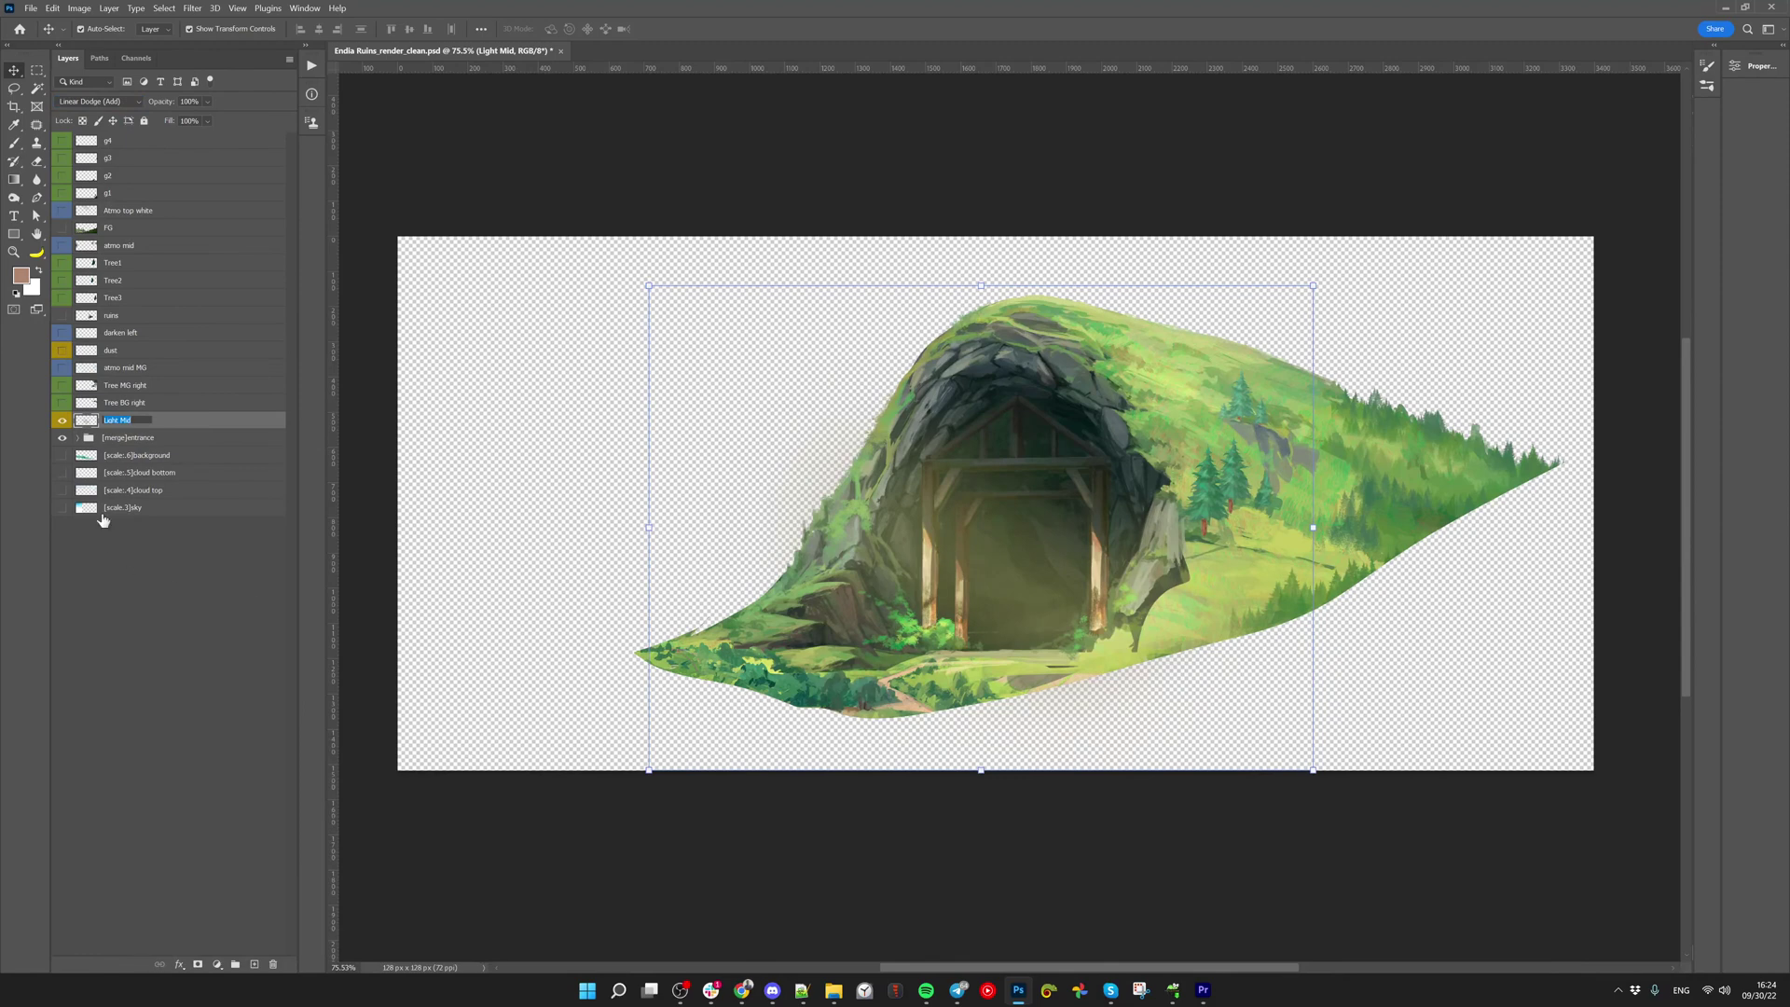
pyautogui.press('Home')
pyautogui.write('[scale:.4]')
pyautogui.click(176, 614)
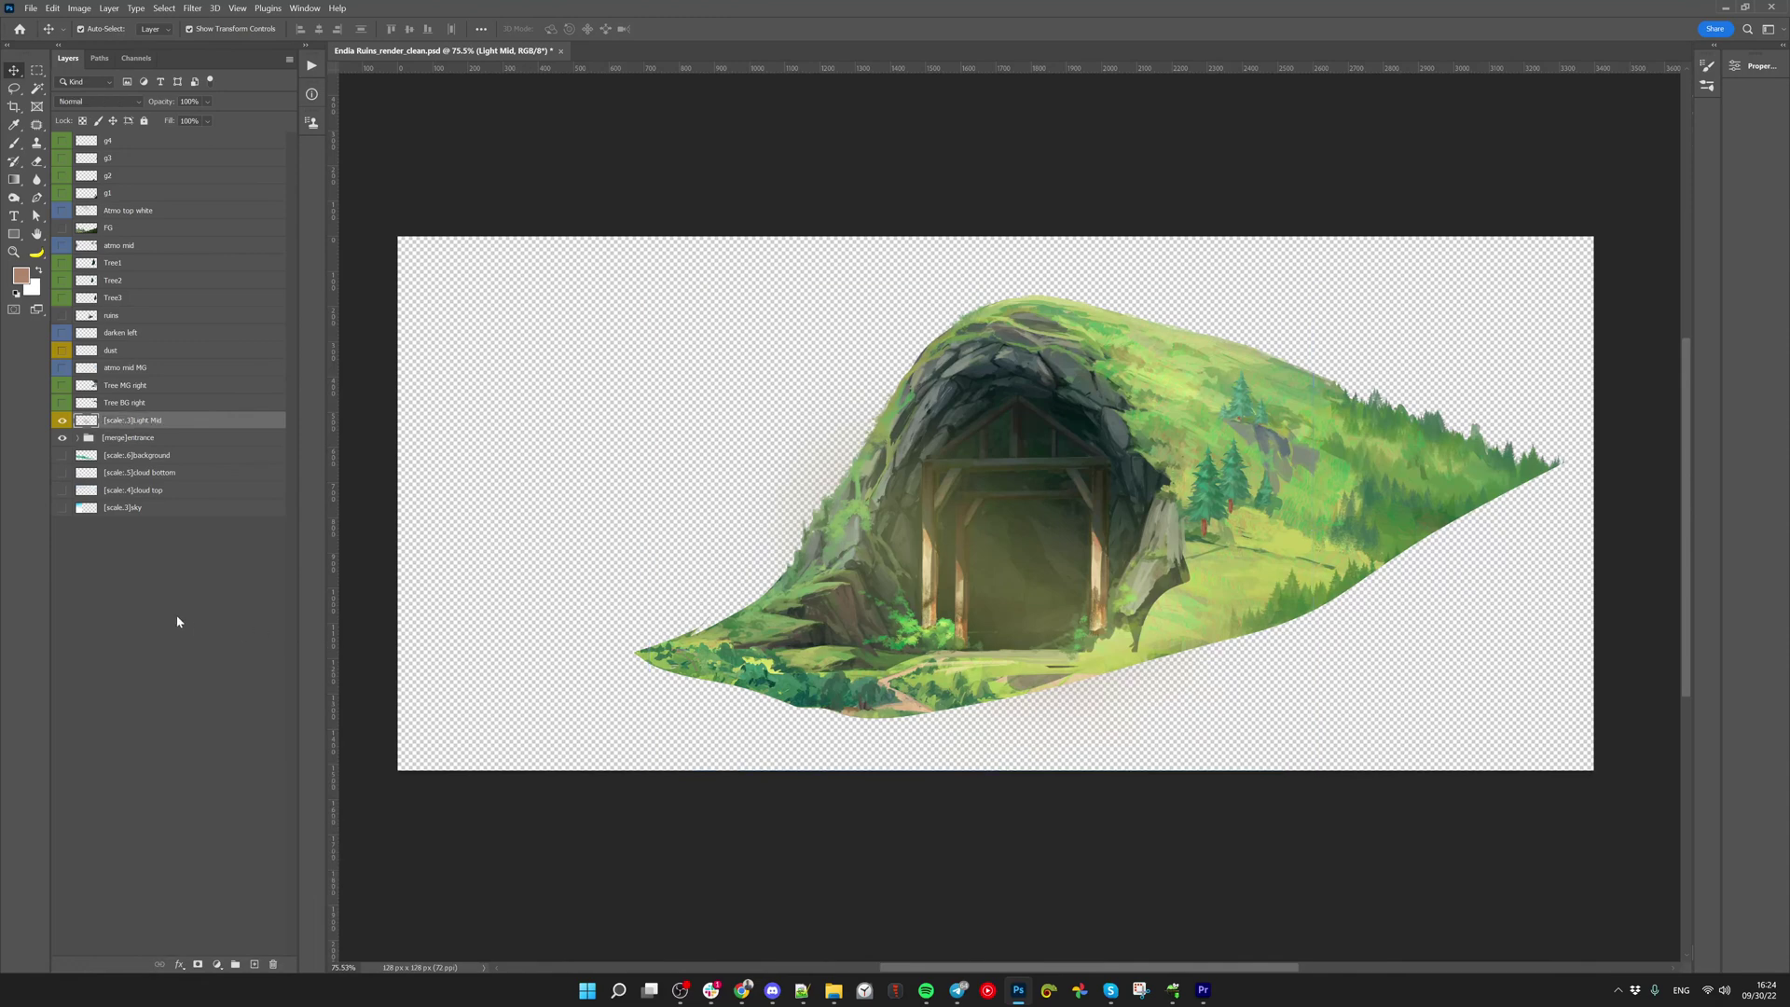
# Try shifting the Light Mid glow up and left off the cave entrance, and undo the shift
pyautogui.moveTo(949, 514); pyautogui.dragTo(753, 384)
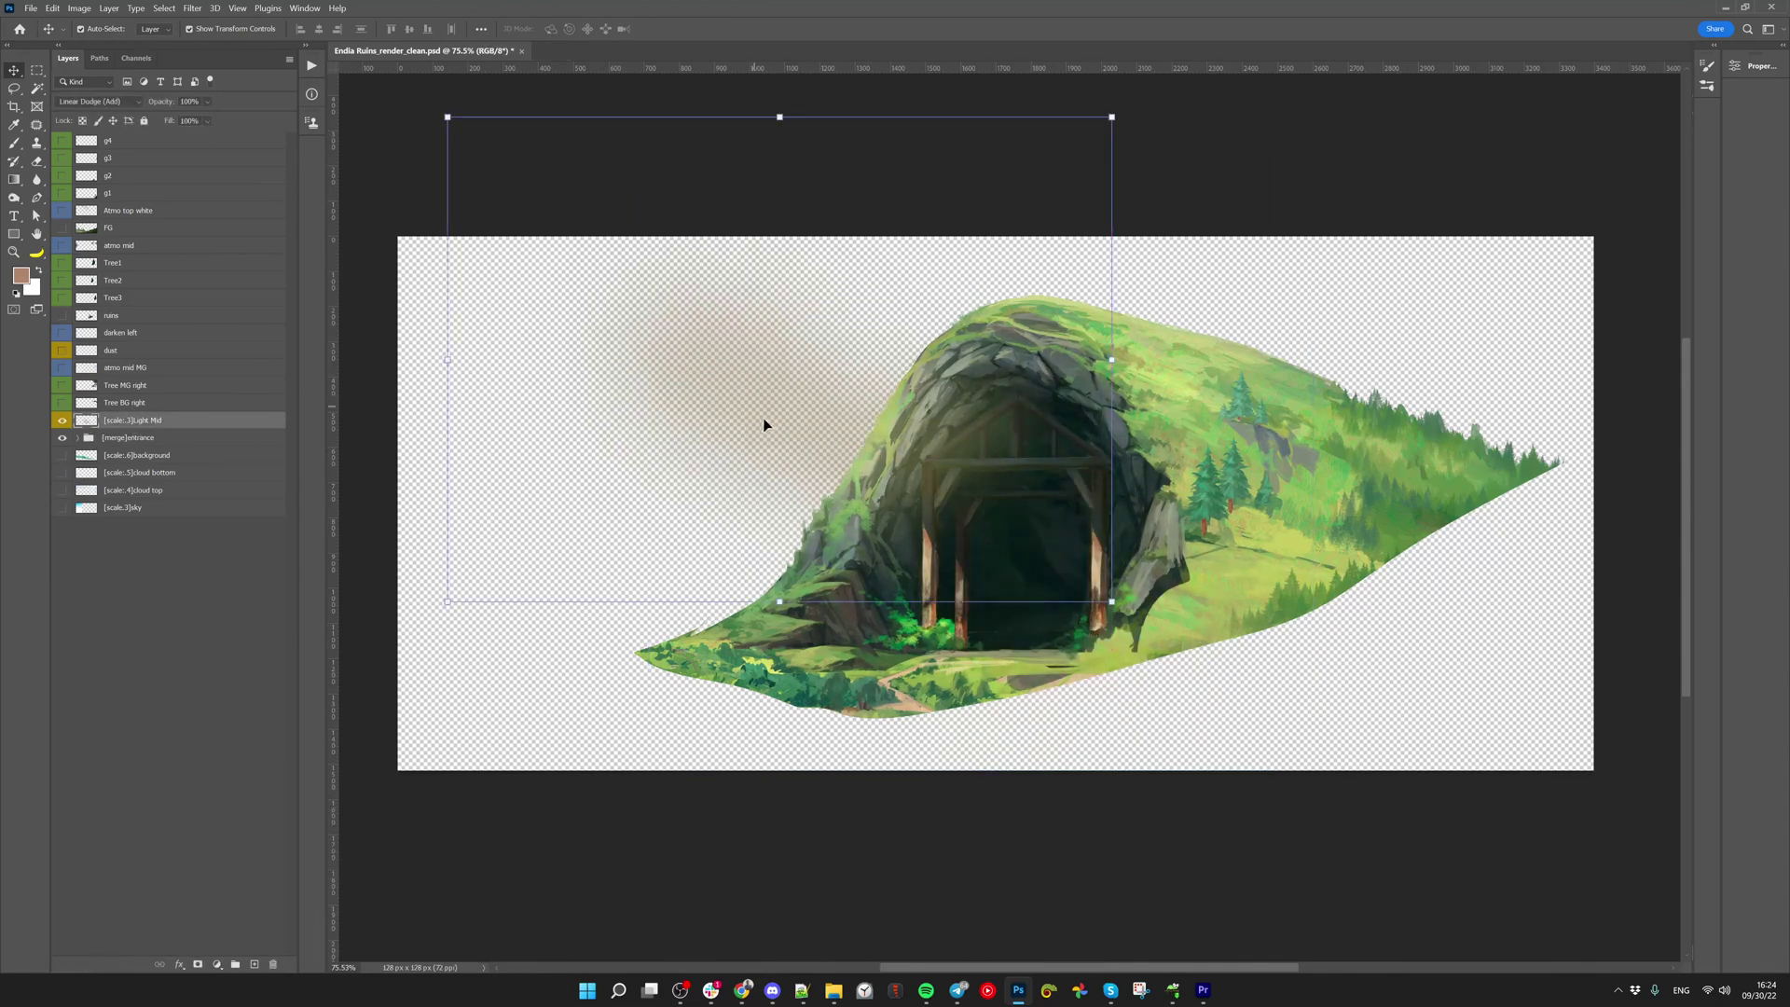
pyautogui.hotkey('ctrl', 'z')
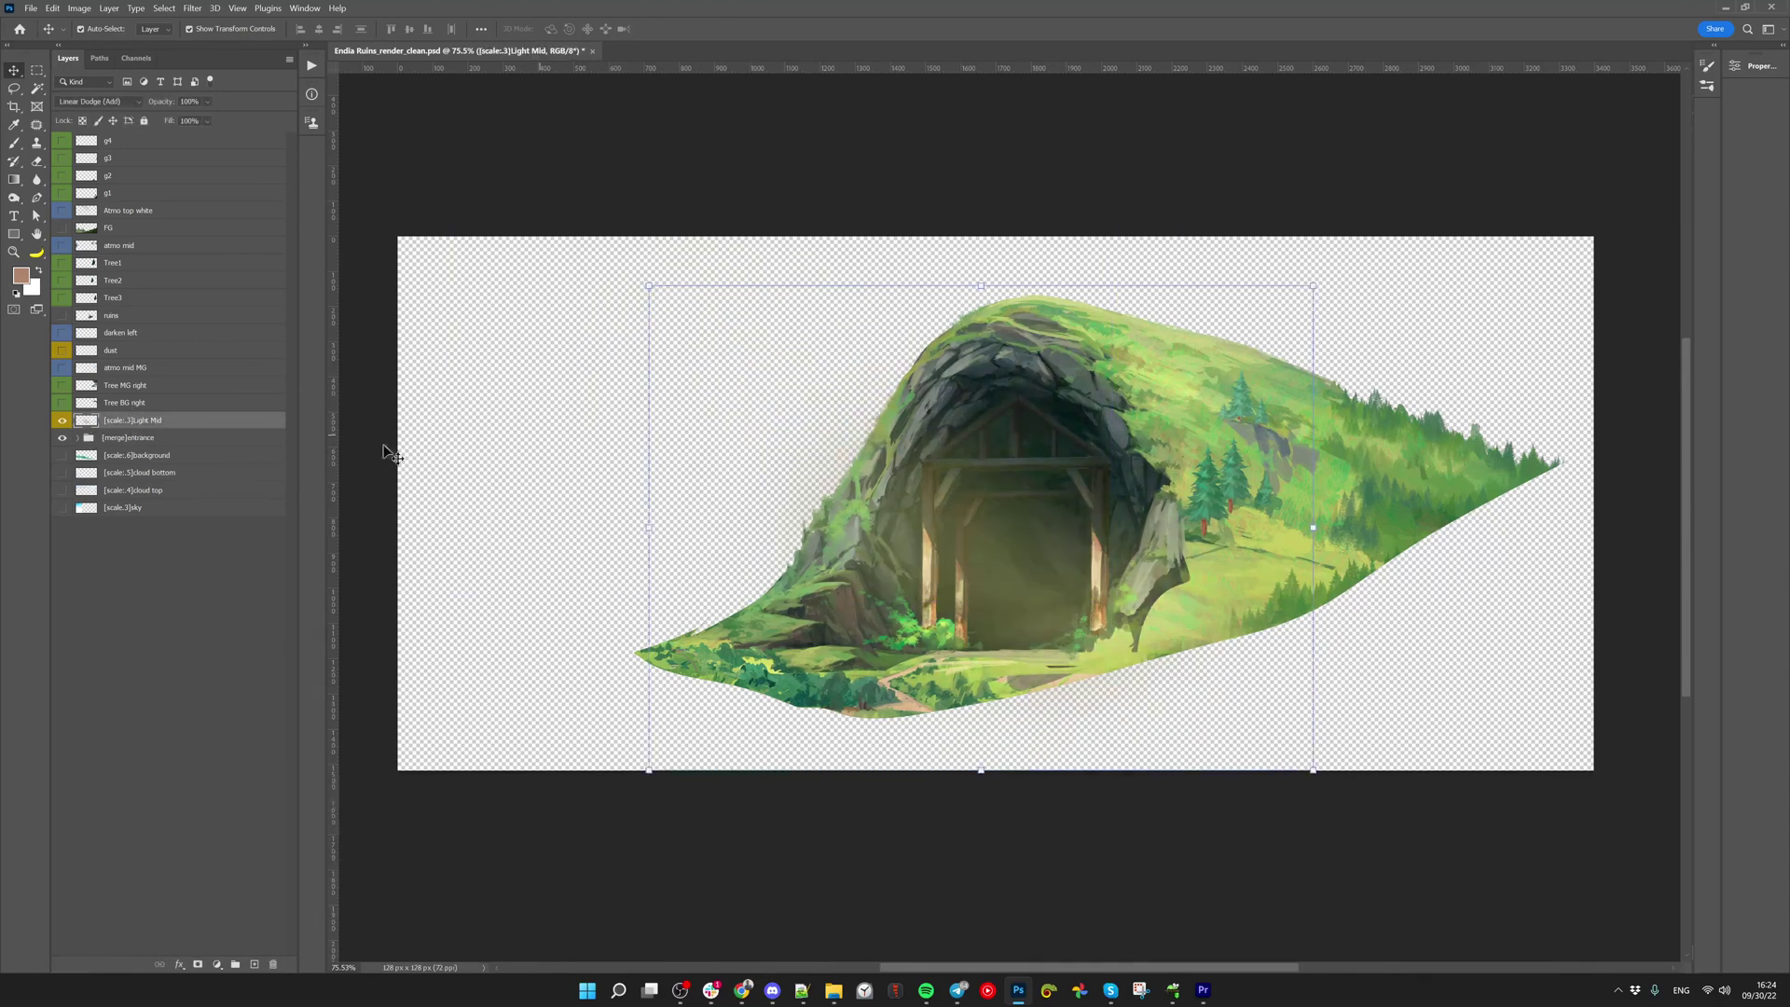
# Hide the Light Mid layer, check the Tree BG right layer and hide it again, and show the Tree MG right layer
pyautogui.click(61, 420)
pyautogui.click(61, 404)
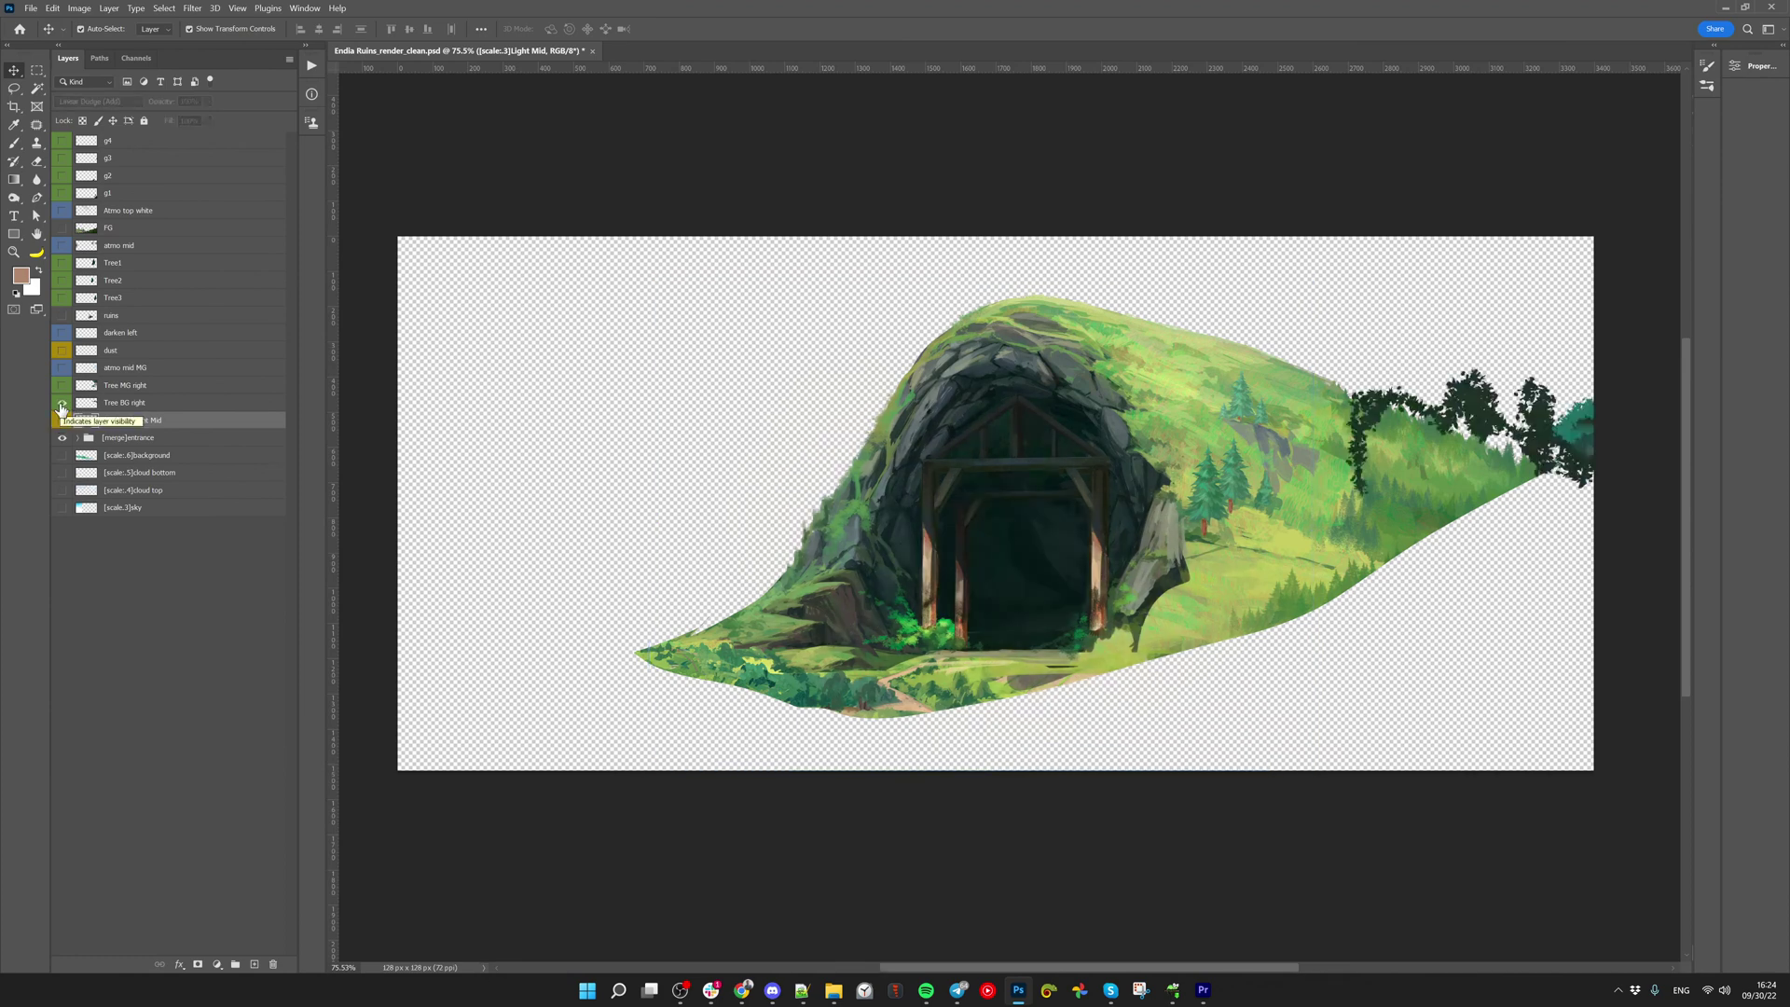
pyautogui.click(62, 385)
pyautogui.click(61, 402)
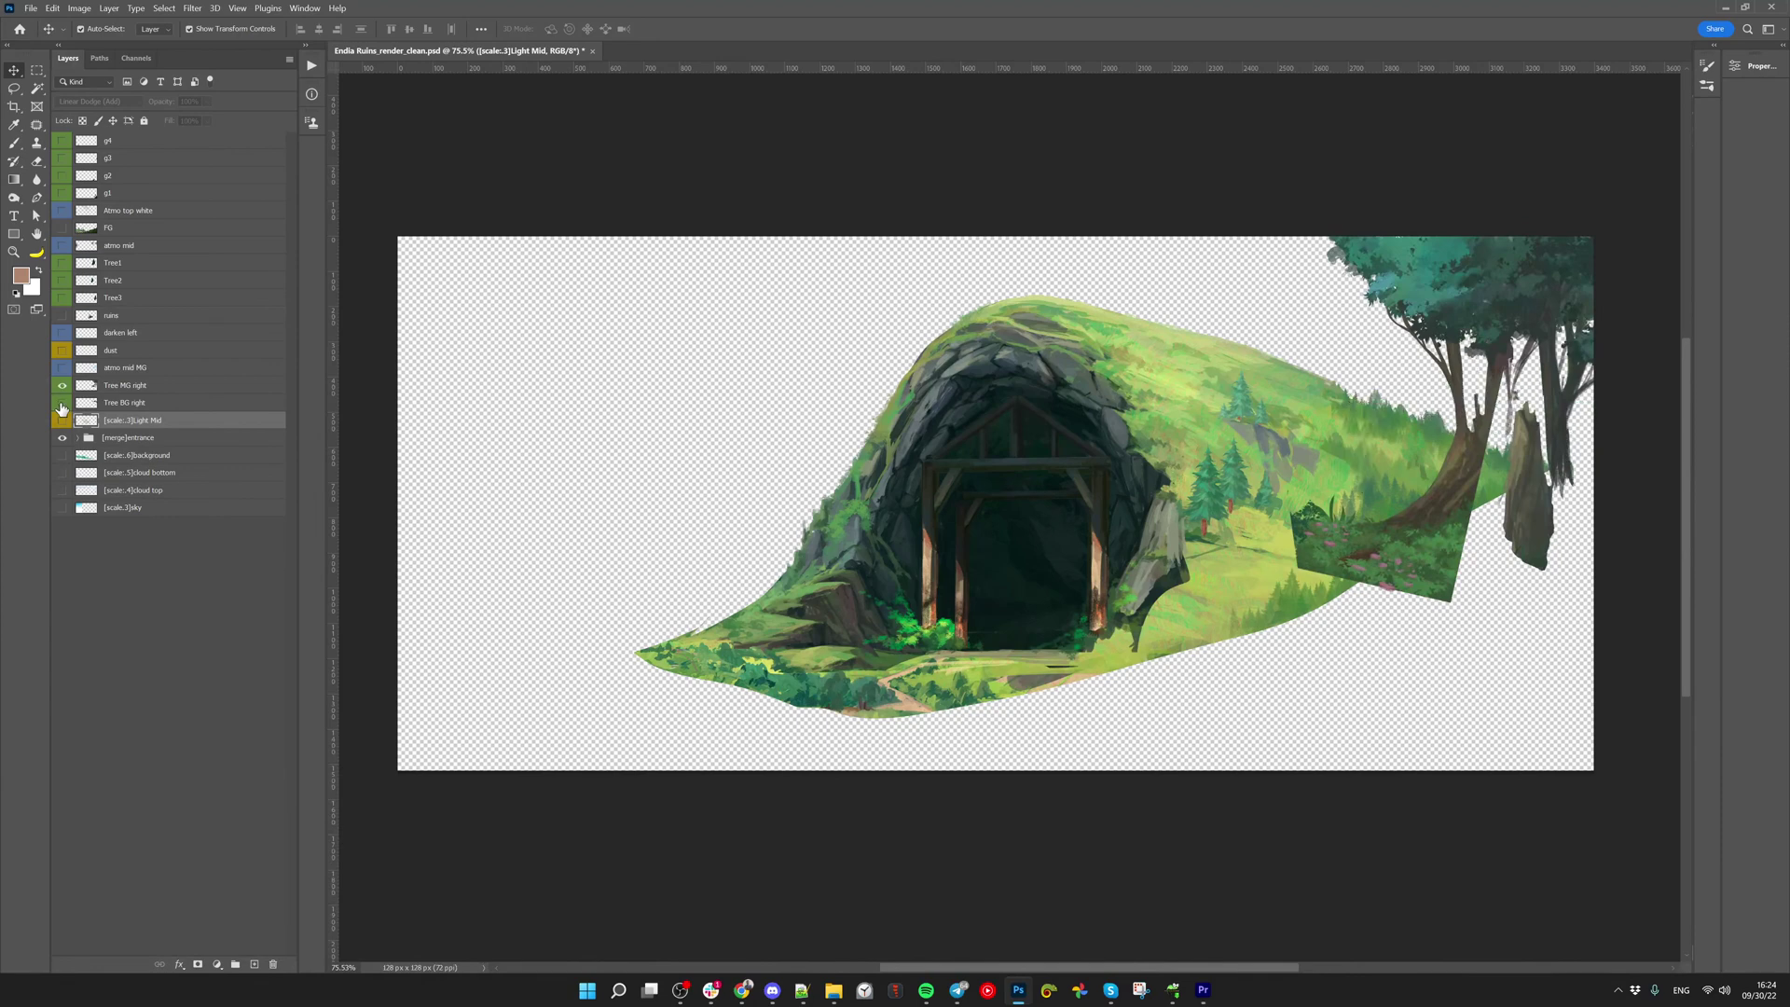
# Show the Tree BG right layer, try shifting it left over the hillside, undo the shift, and reselect the layer
pyautogui.click(60, 406)
pyautogui.moveTo(1385, 425); pyautogui.dragTo(1277, 387)
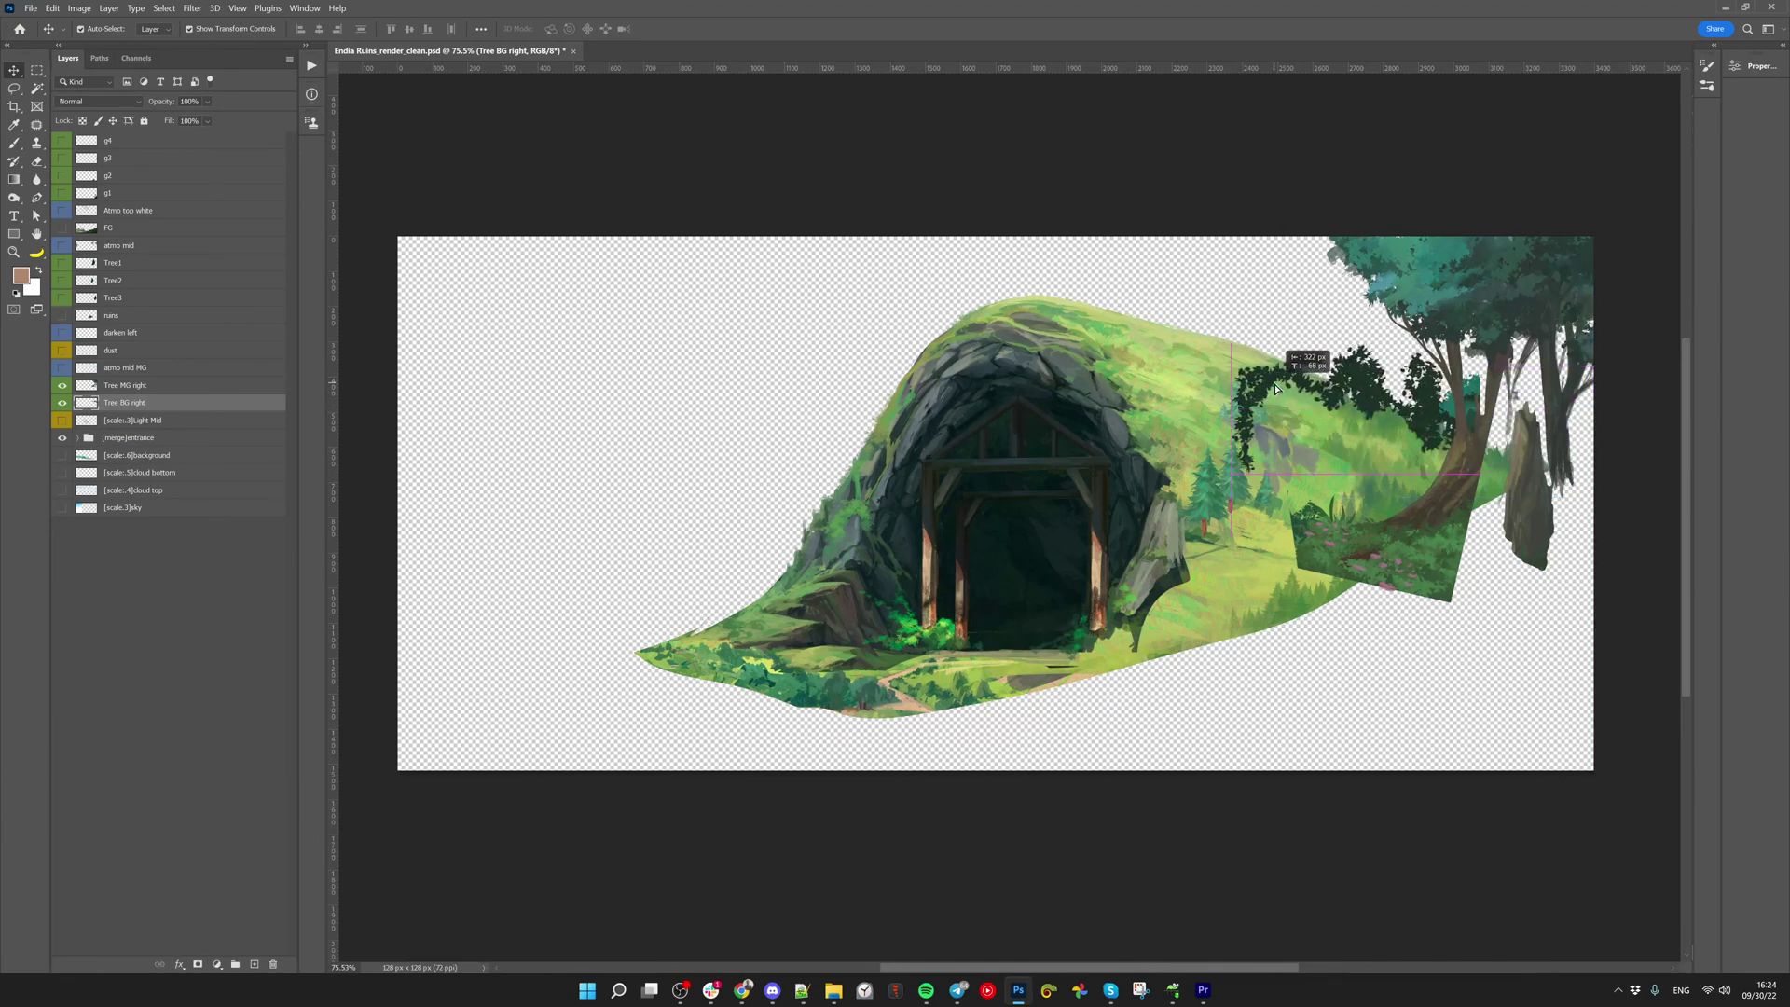
pyautogui.hotkey('ctrl', 'z')
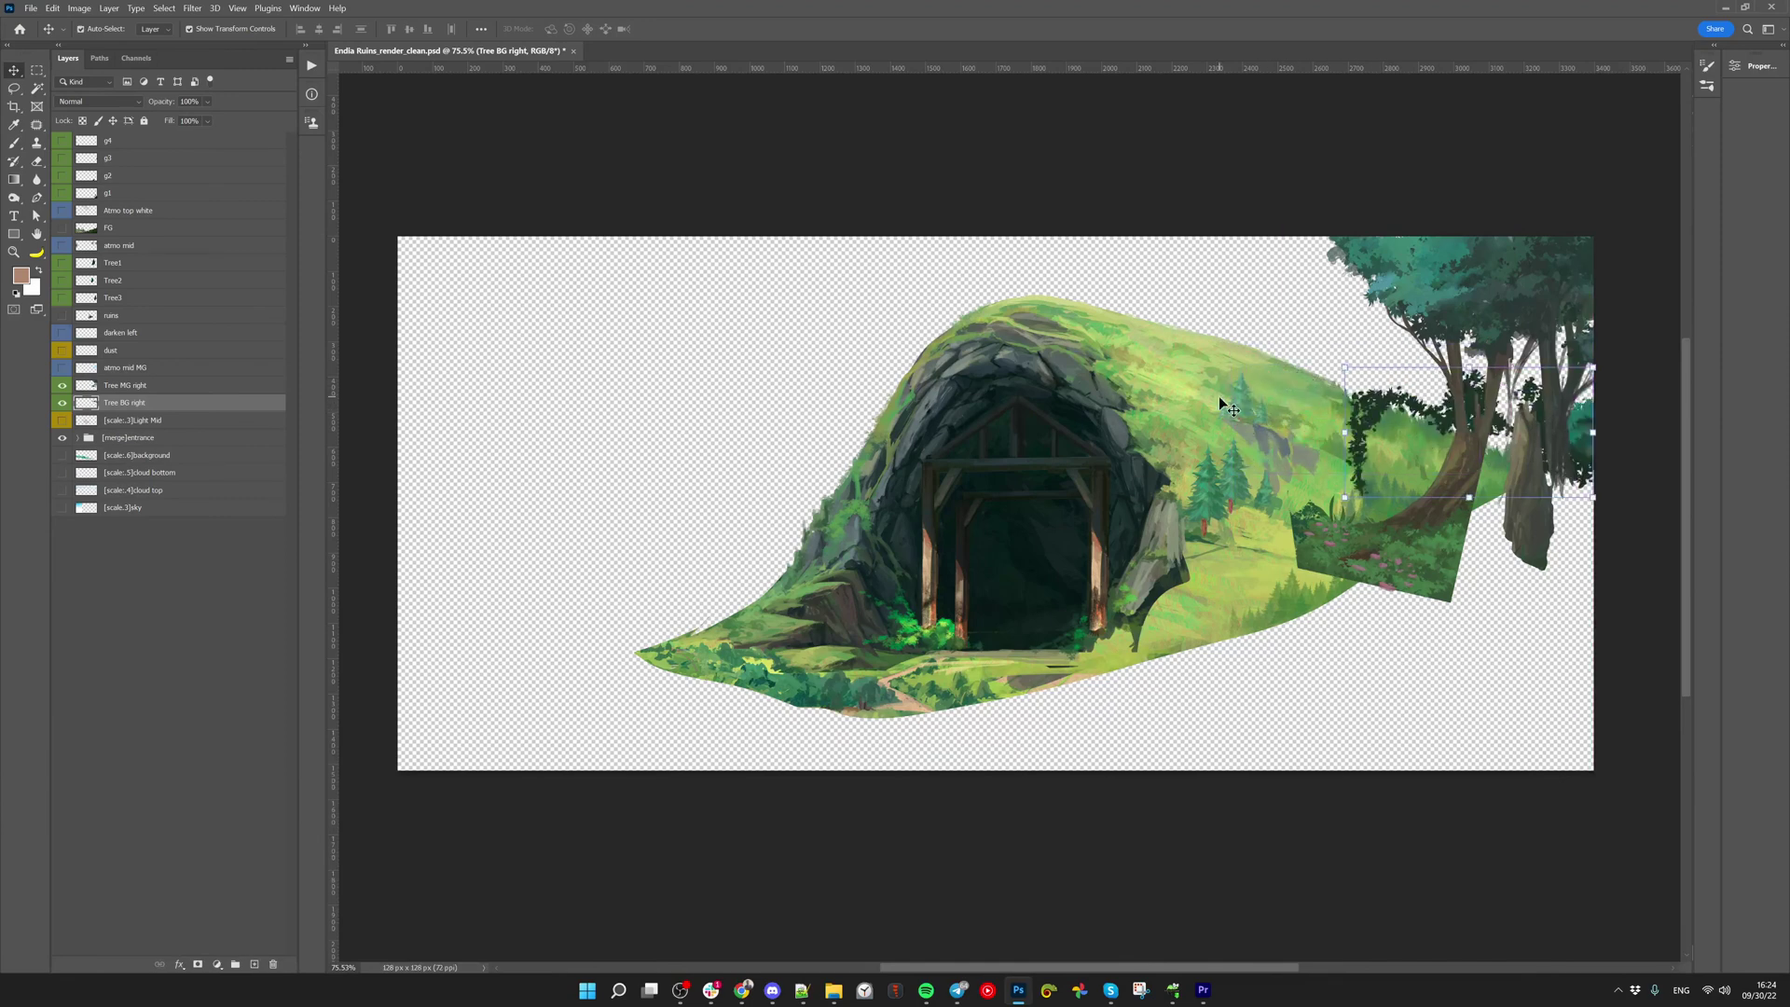
pyautogui.click(1221, 403)
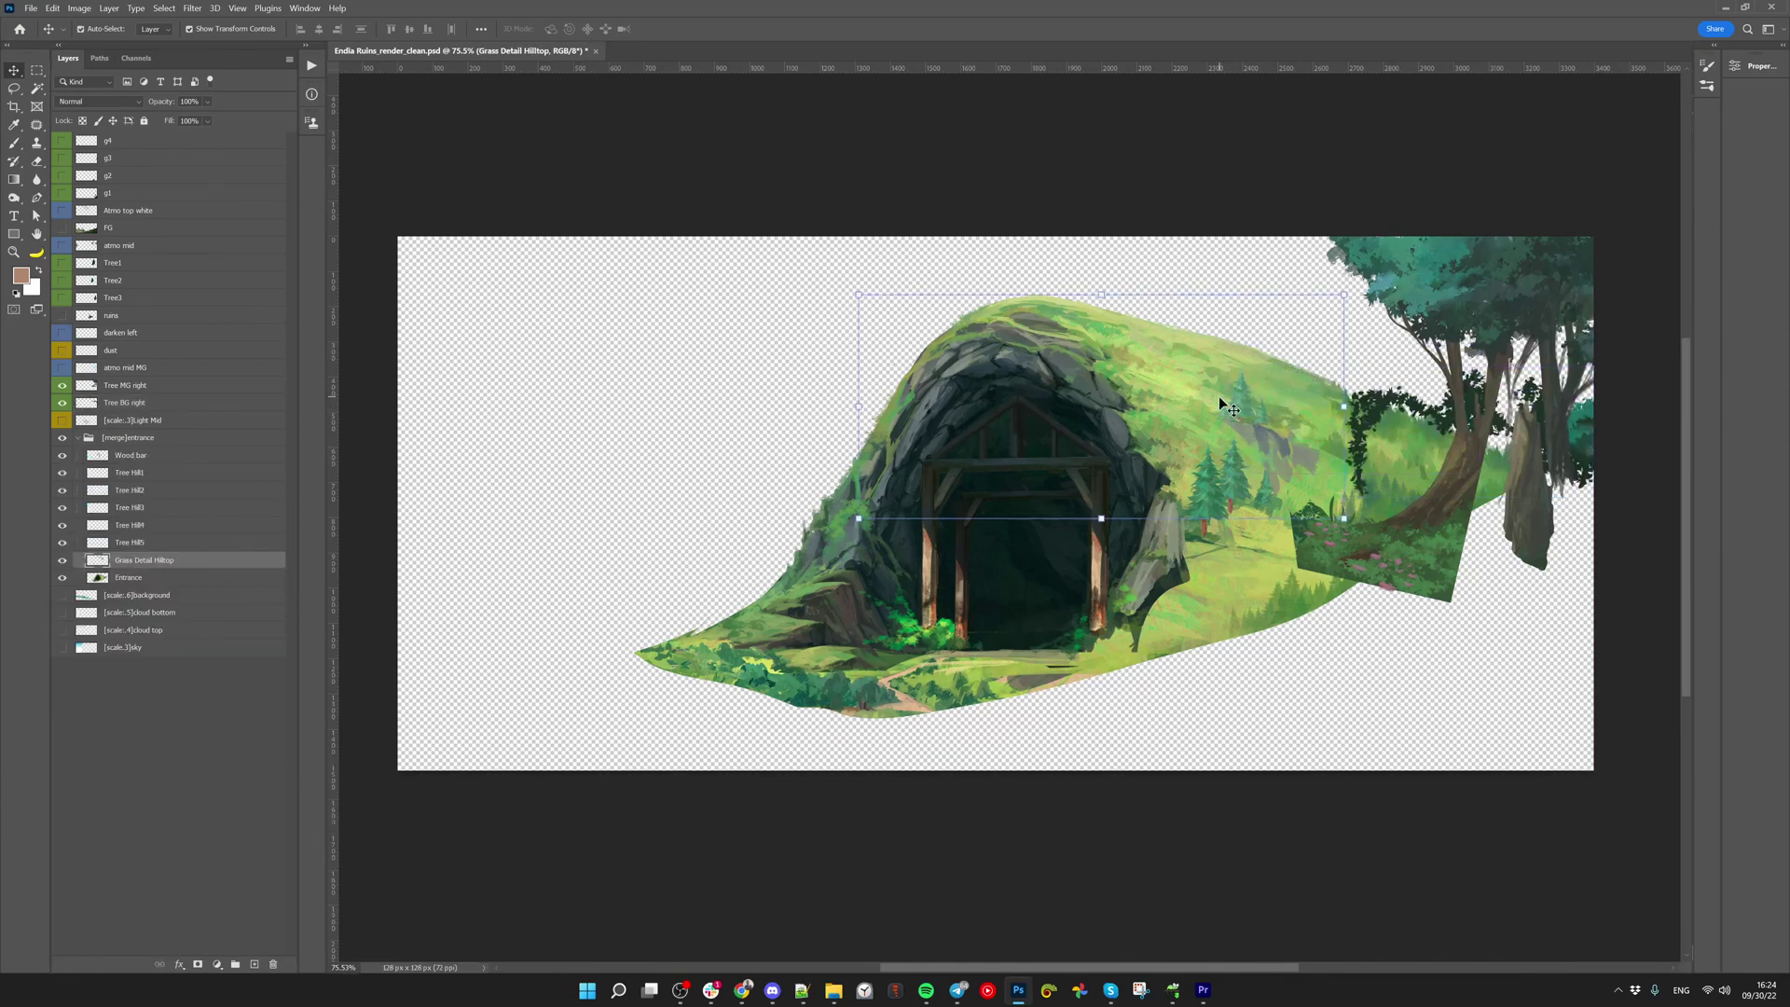
pyautogui.click(1427, 417)
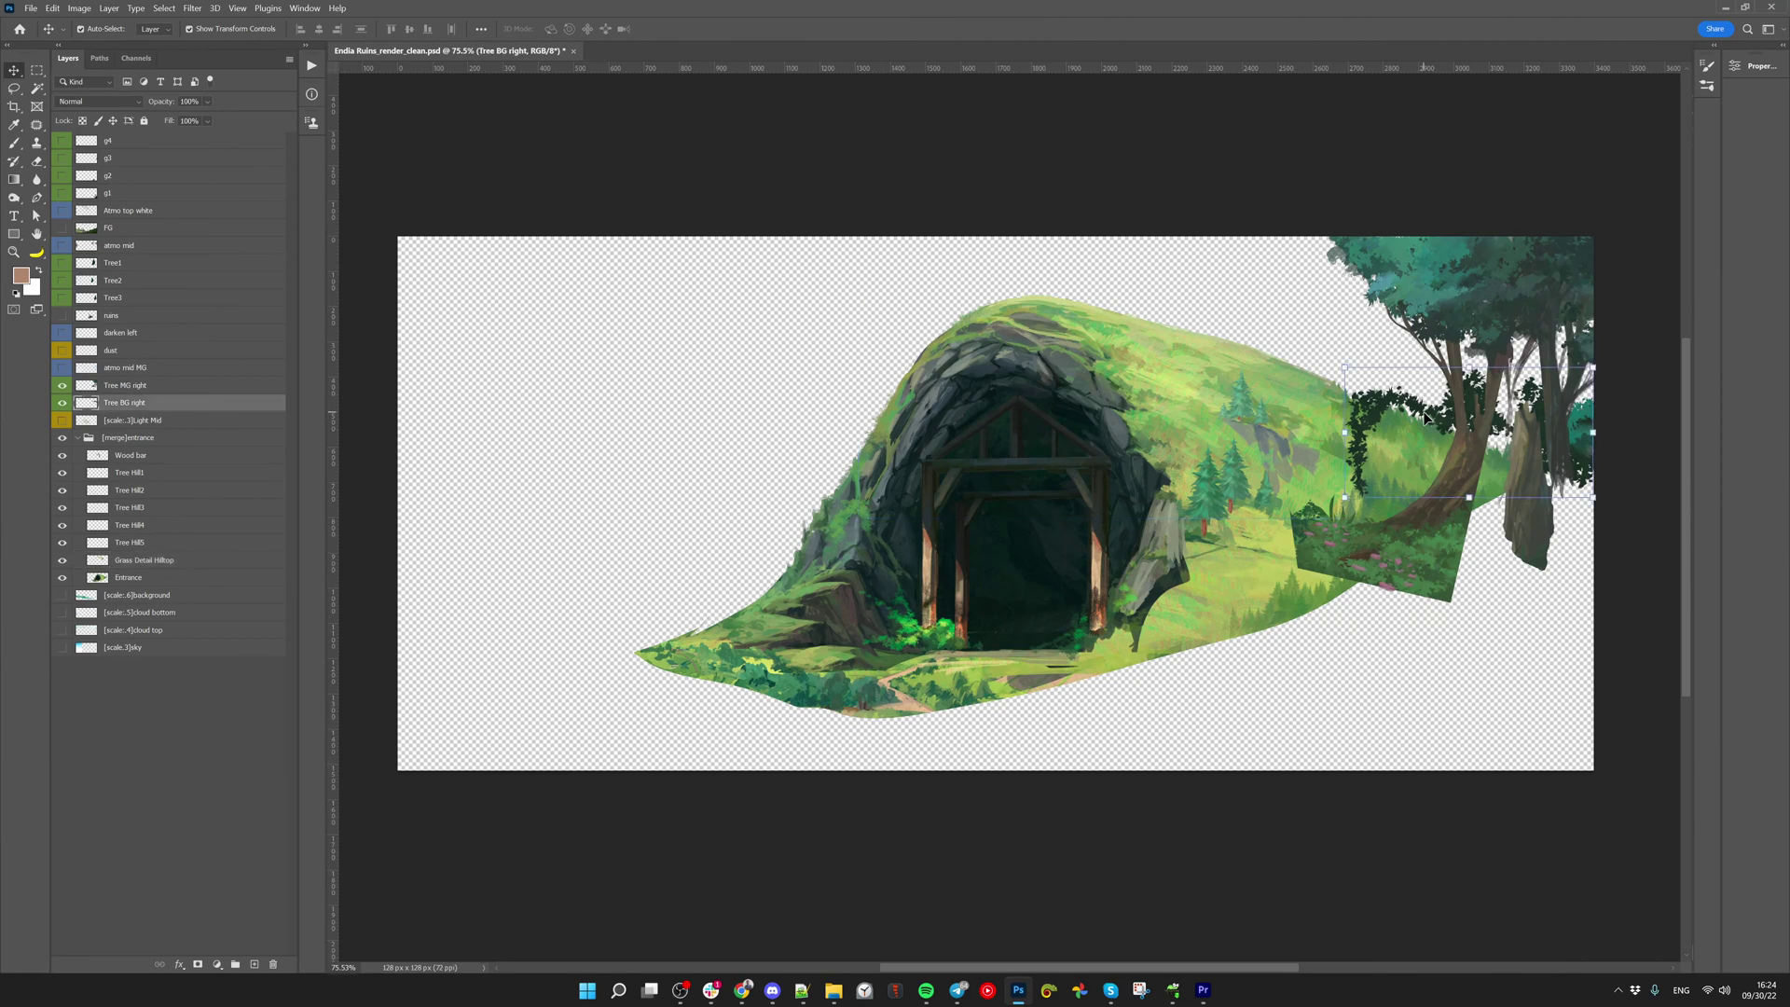
# Isolate the [merge]entrance group and mark the hill's extent with a rectangular selection
pyautogui.keyDown('alt'); pyautogui.click(62, 442); pyautogui.keyUp('alt')
pyautogui.press('m')
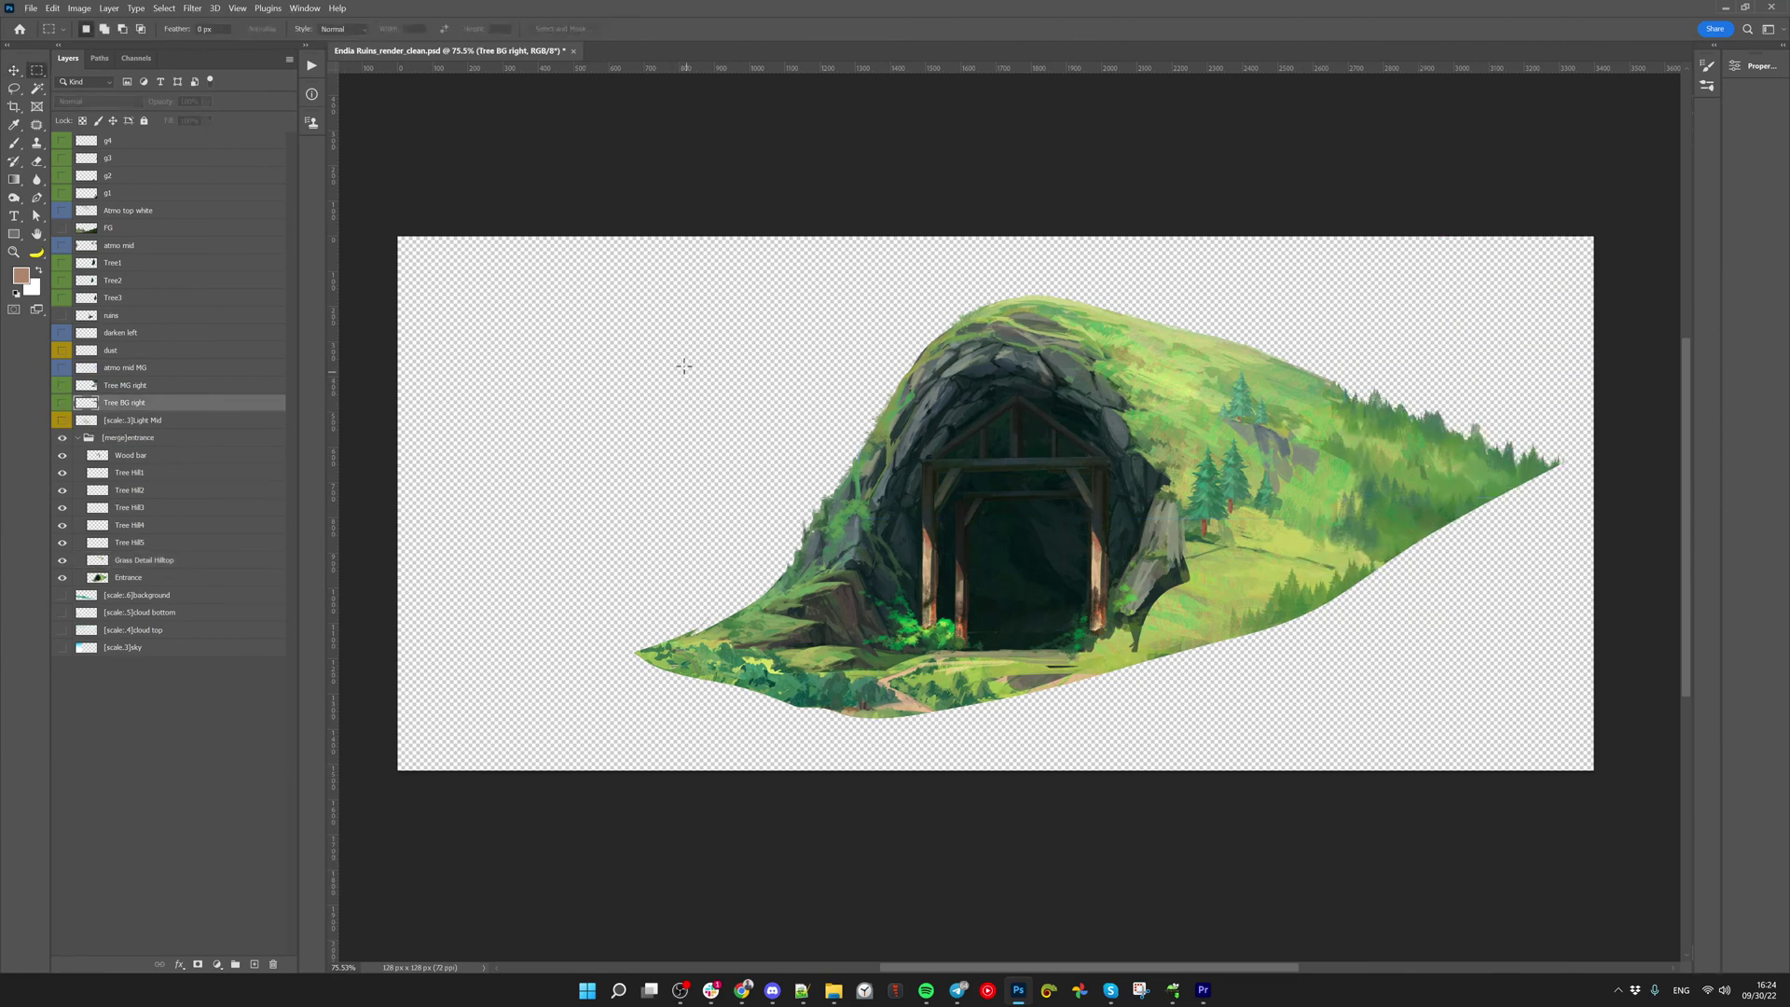
pyautogui.moveTo(611, 300); pyautogui.dragTo(1565, 724)
# Show the Tree BG right layer, clear the selection, and place the layer first inside the [merge]entrance group
pyautogui.click(63, 403)
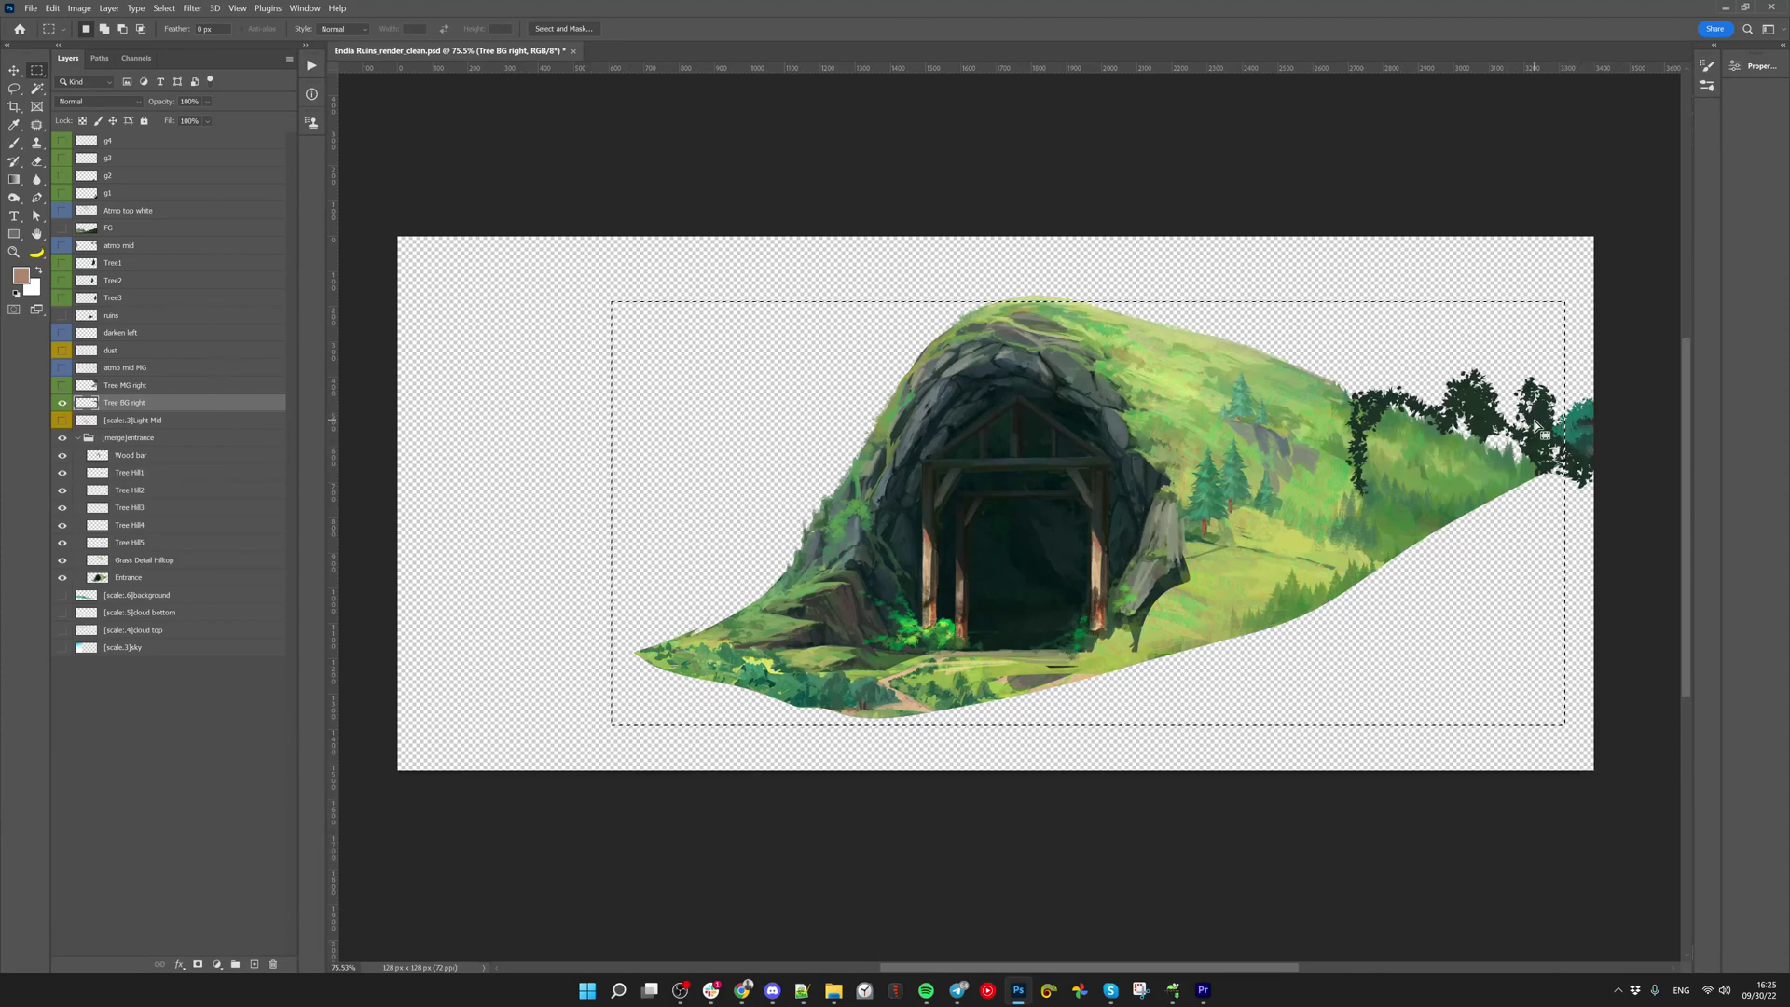
pyautogui.hotkey('ctrl', 'd')
pyautogui.moveTo(140, 410); pyautogui.dragTo(177, 447)
pyautogui.press('v')
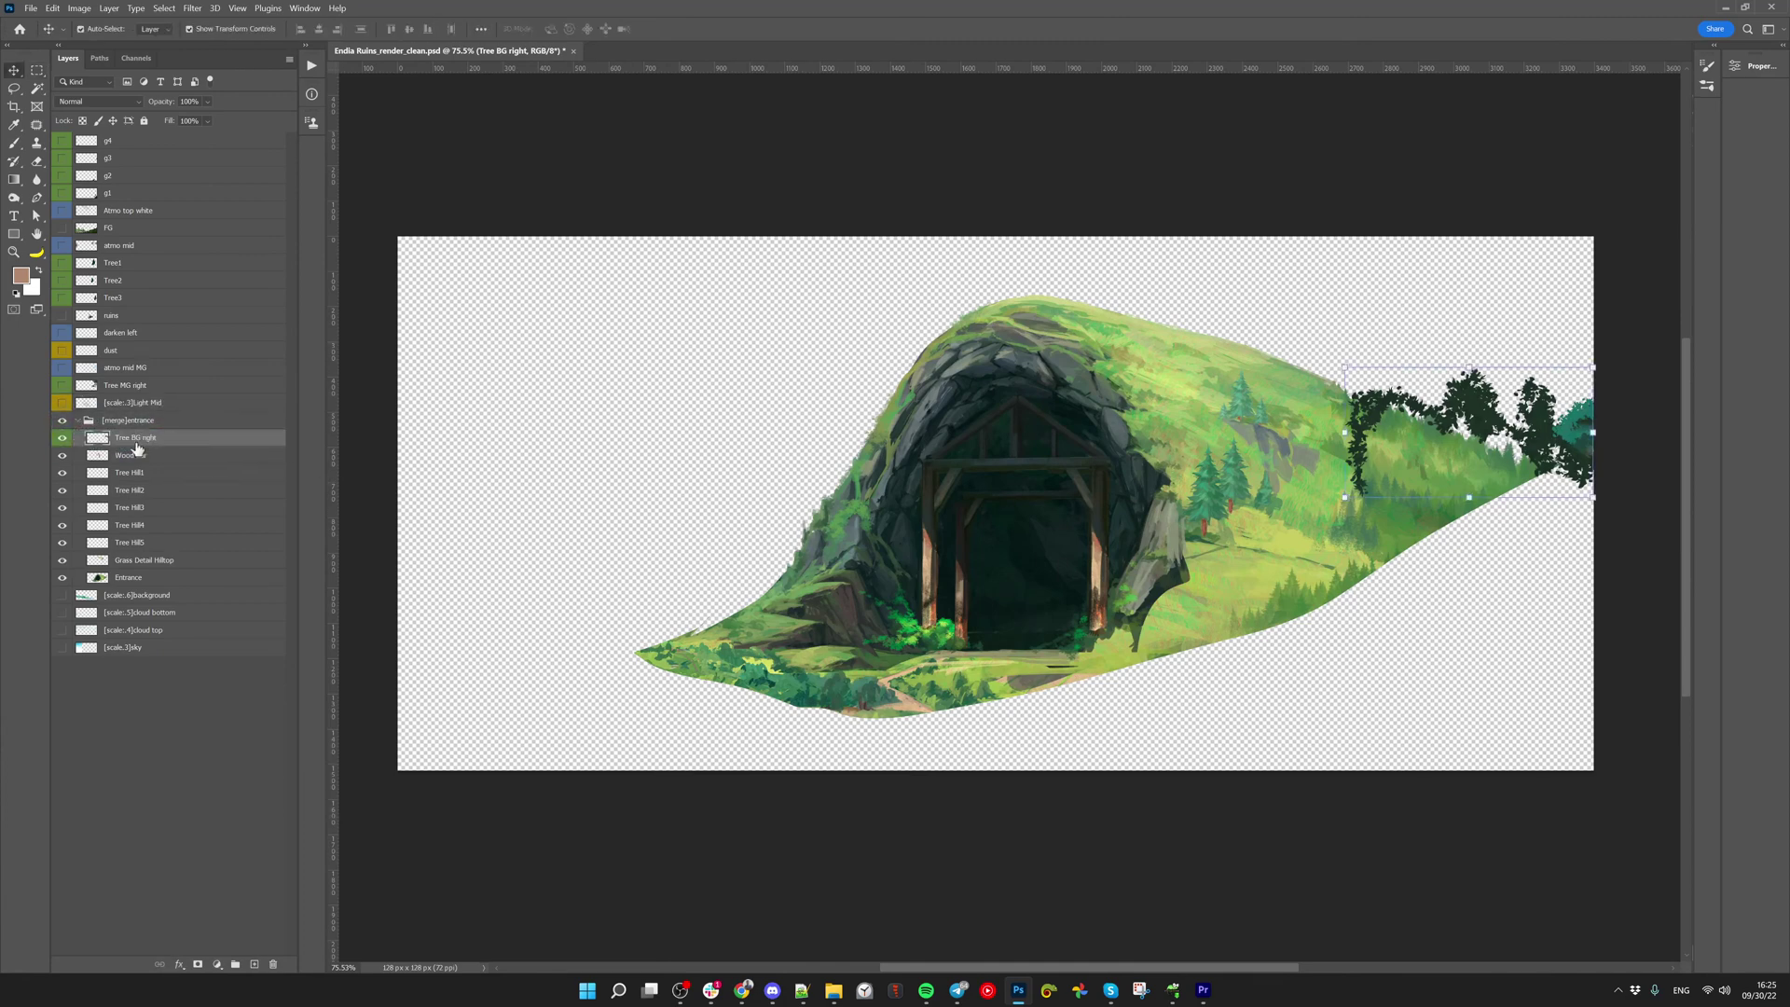
# Compare the scene with and without the Light Mid glow, leaving it on, and show the Tree MG right layer
pyautogui.click(62, 402)
pyautogui.click(62, 402)
pyautogui.click(62, 402)
pyautogui.click(63, 387)
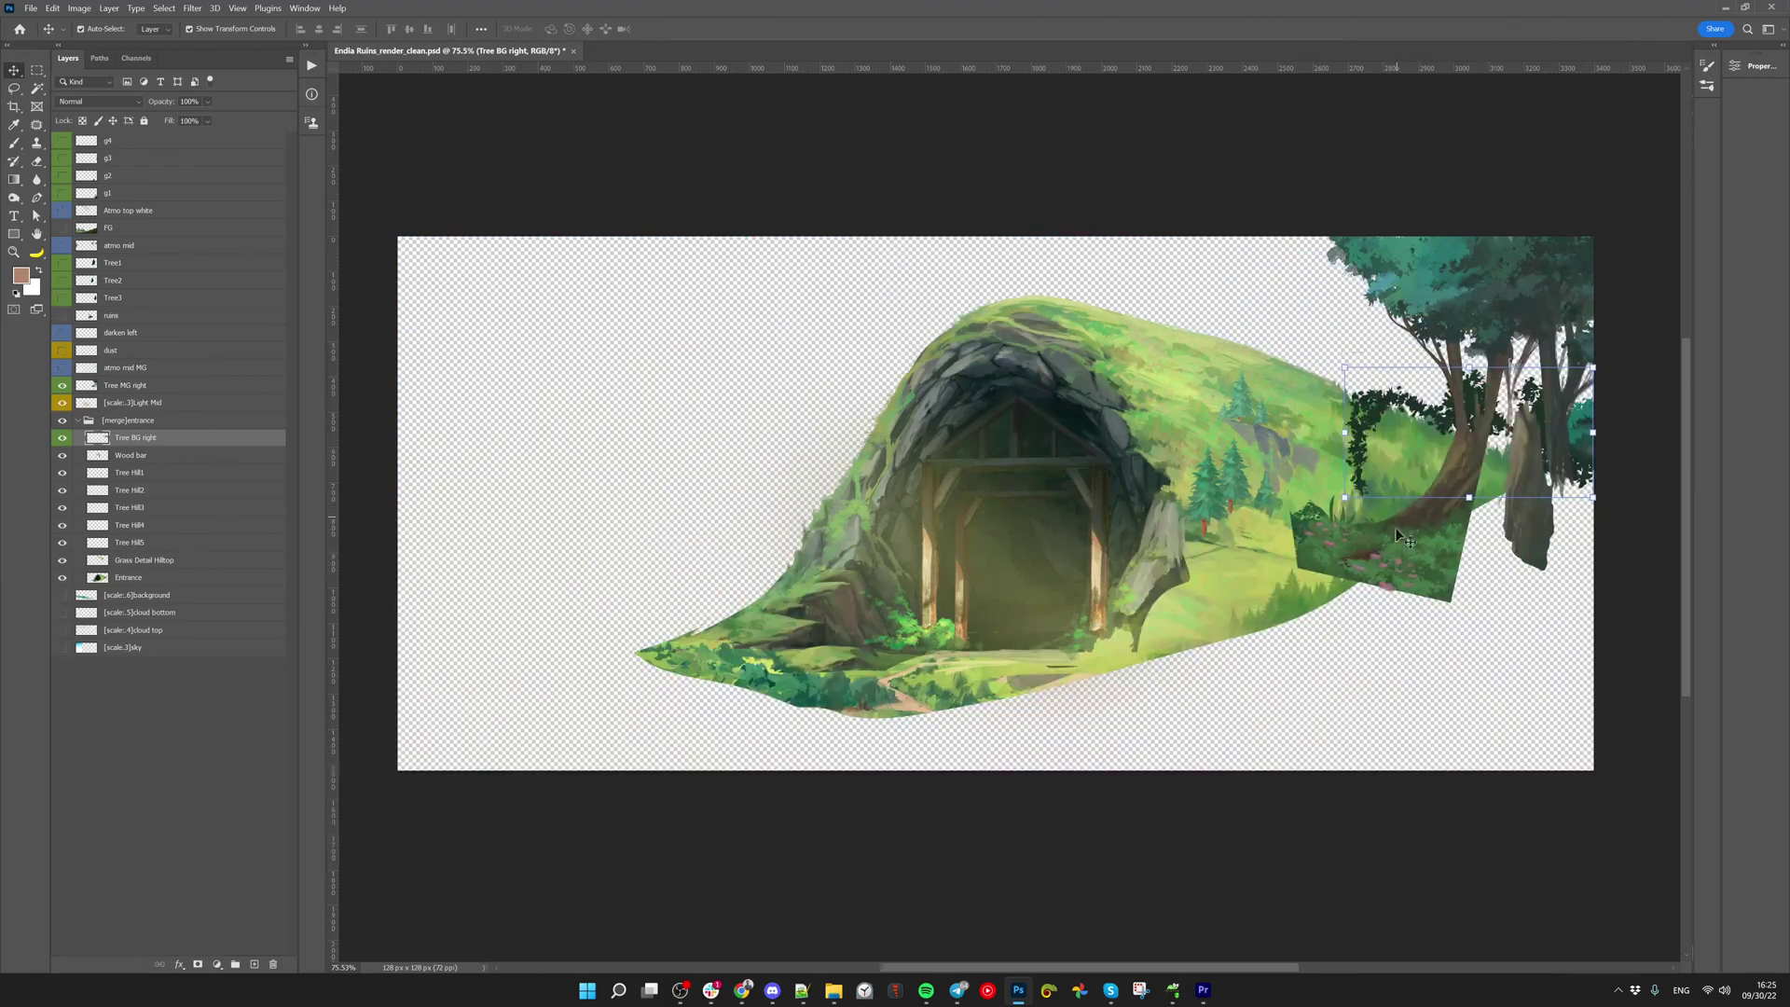
# Erase the leftover ground patch around the trunk bases on the Tree MG right layer, checking it against the full scene
pyautogui.click(1324, 578)
pyautogui.press('e')
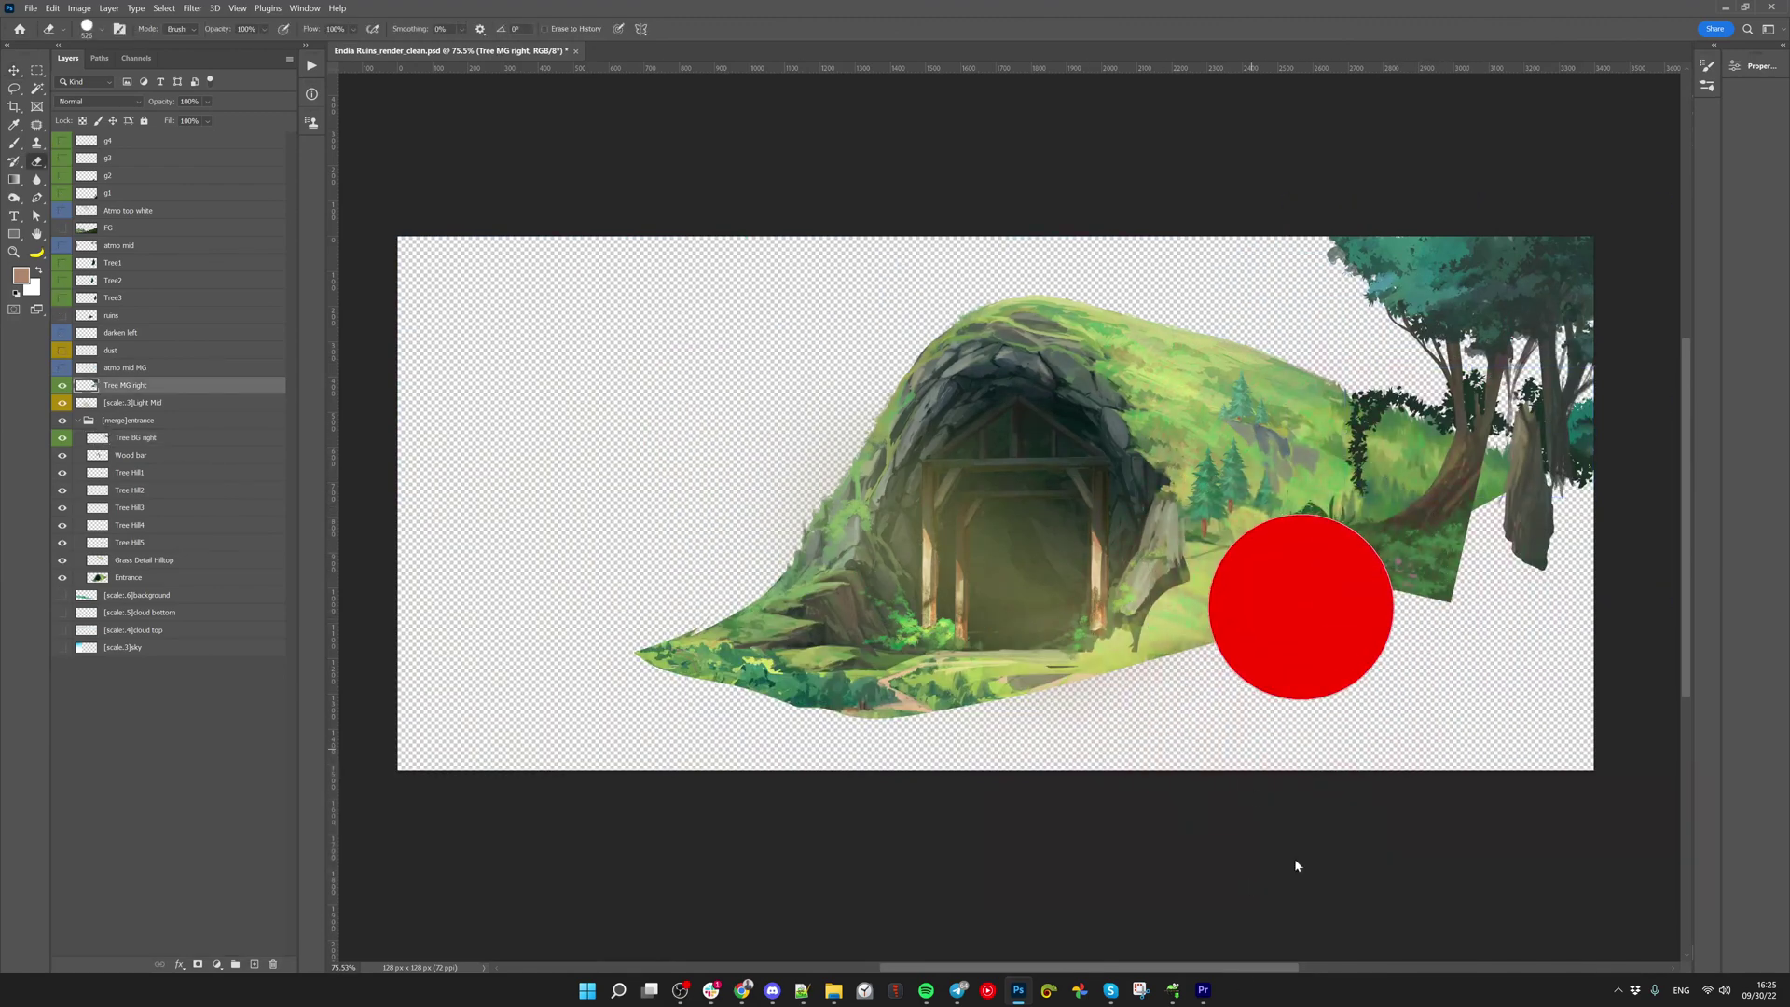
pyautogui.moveTo(1367, 595); pyautogui.dragTo(1342, 596)
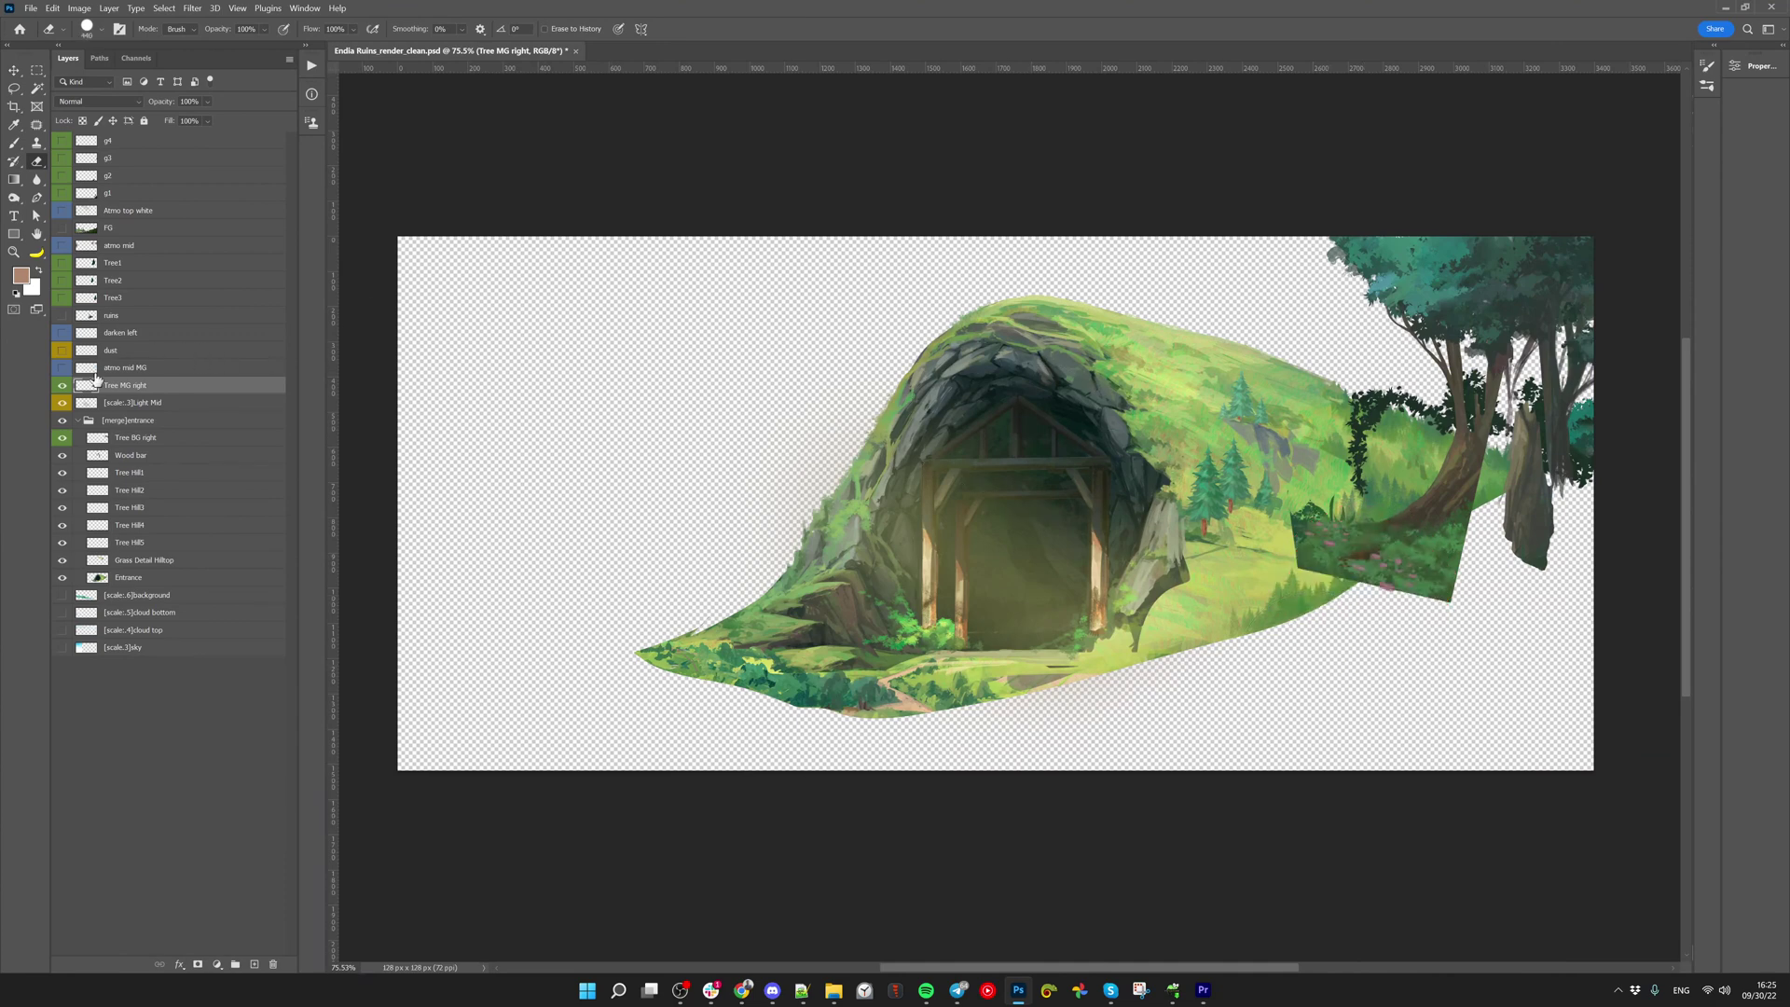
pyautogui.keyDown('alt'); pyautogui.click(61, 385); pyautogui.keyUp('alt')
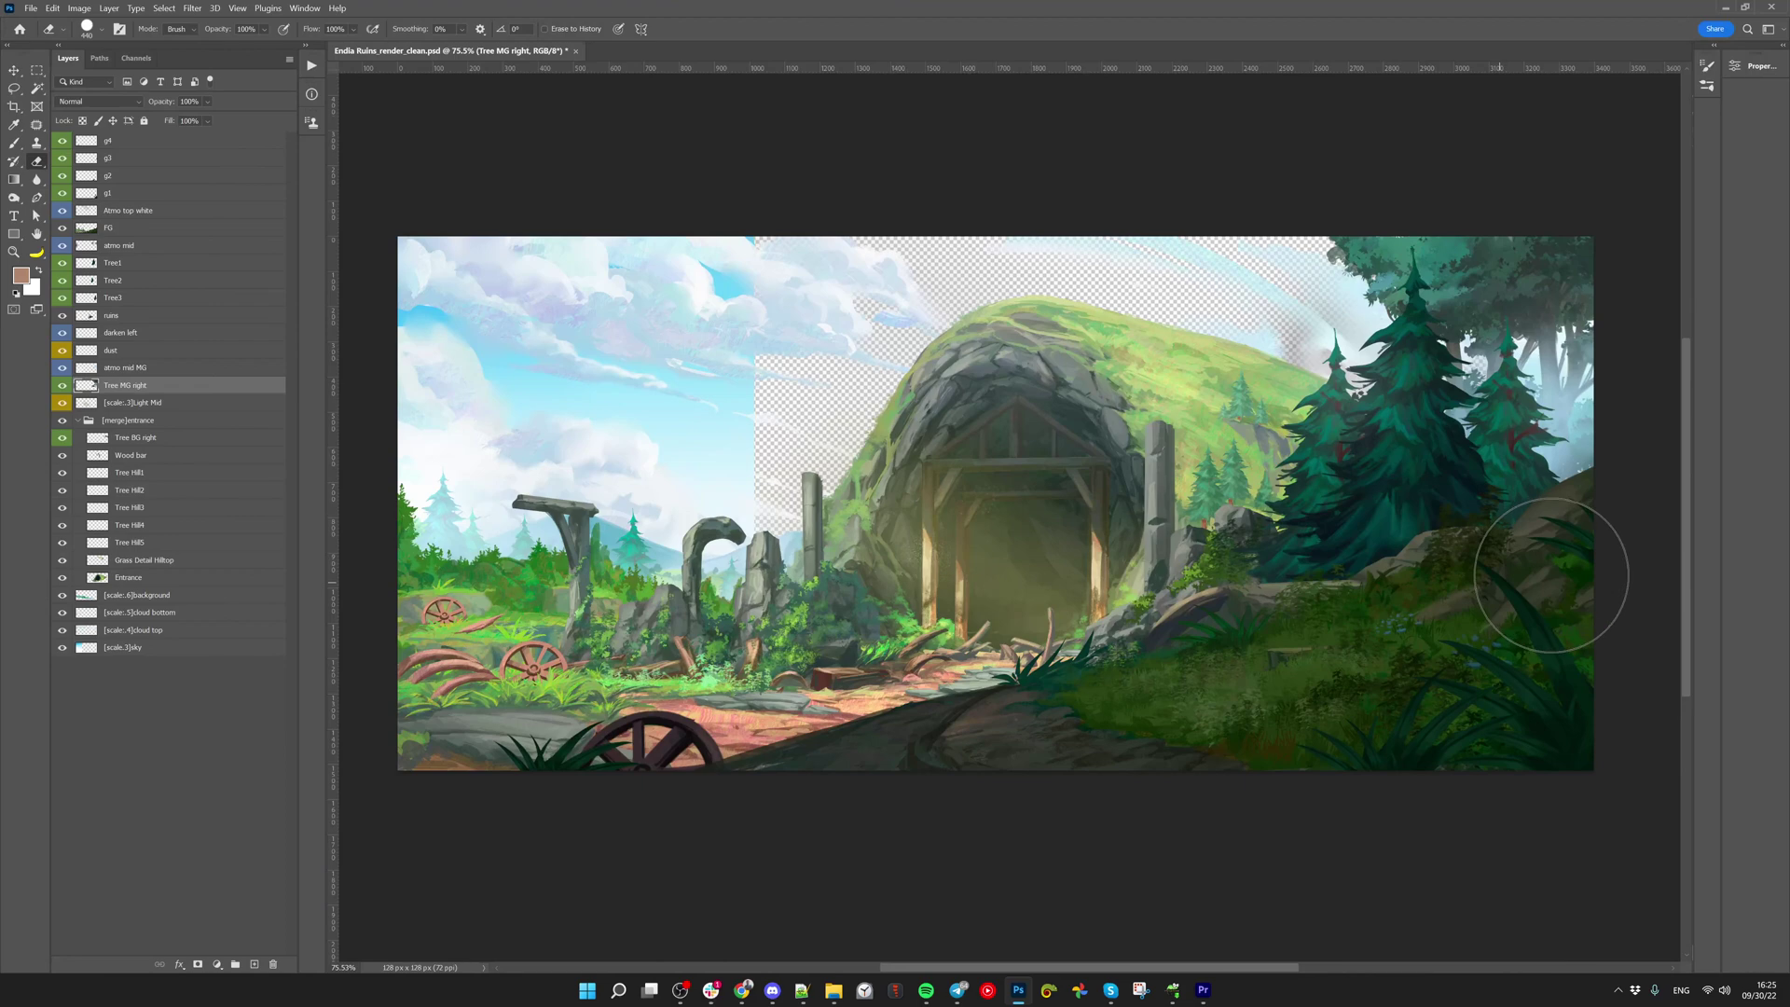
pyautogui.keyDown('alt'); pyautogui.click(63, 387); pyautogui.keyUp('alt')
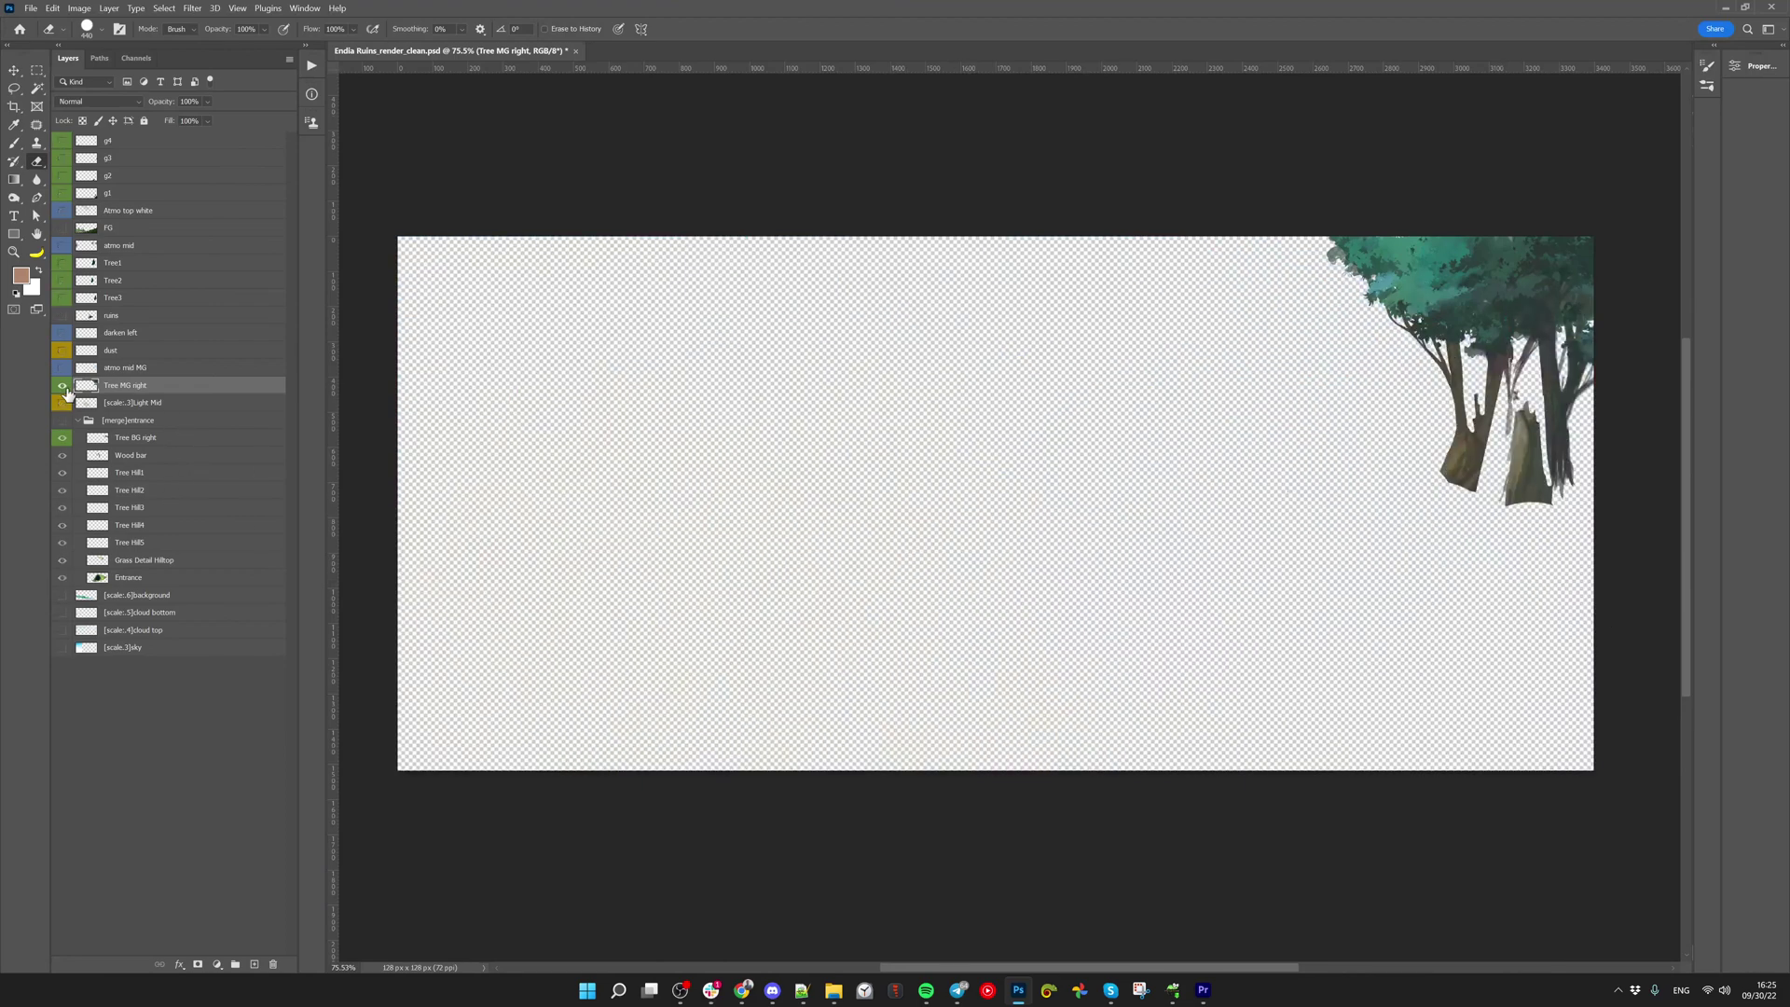
# Check the Tree MG right trees alone, against the full scene, and with the atmo mid MG layer
pyautogui.keyDown('alt'); pyautogui.click(64, 387); pyautogui.keyUp('alt')
pyautogui.keyDown('alt'); pyautogui.click(63, 387); pyautogui.keyUp('alt')
pyautogui.press('v')
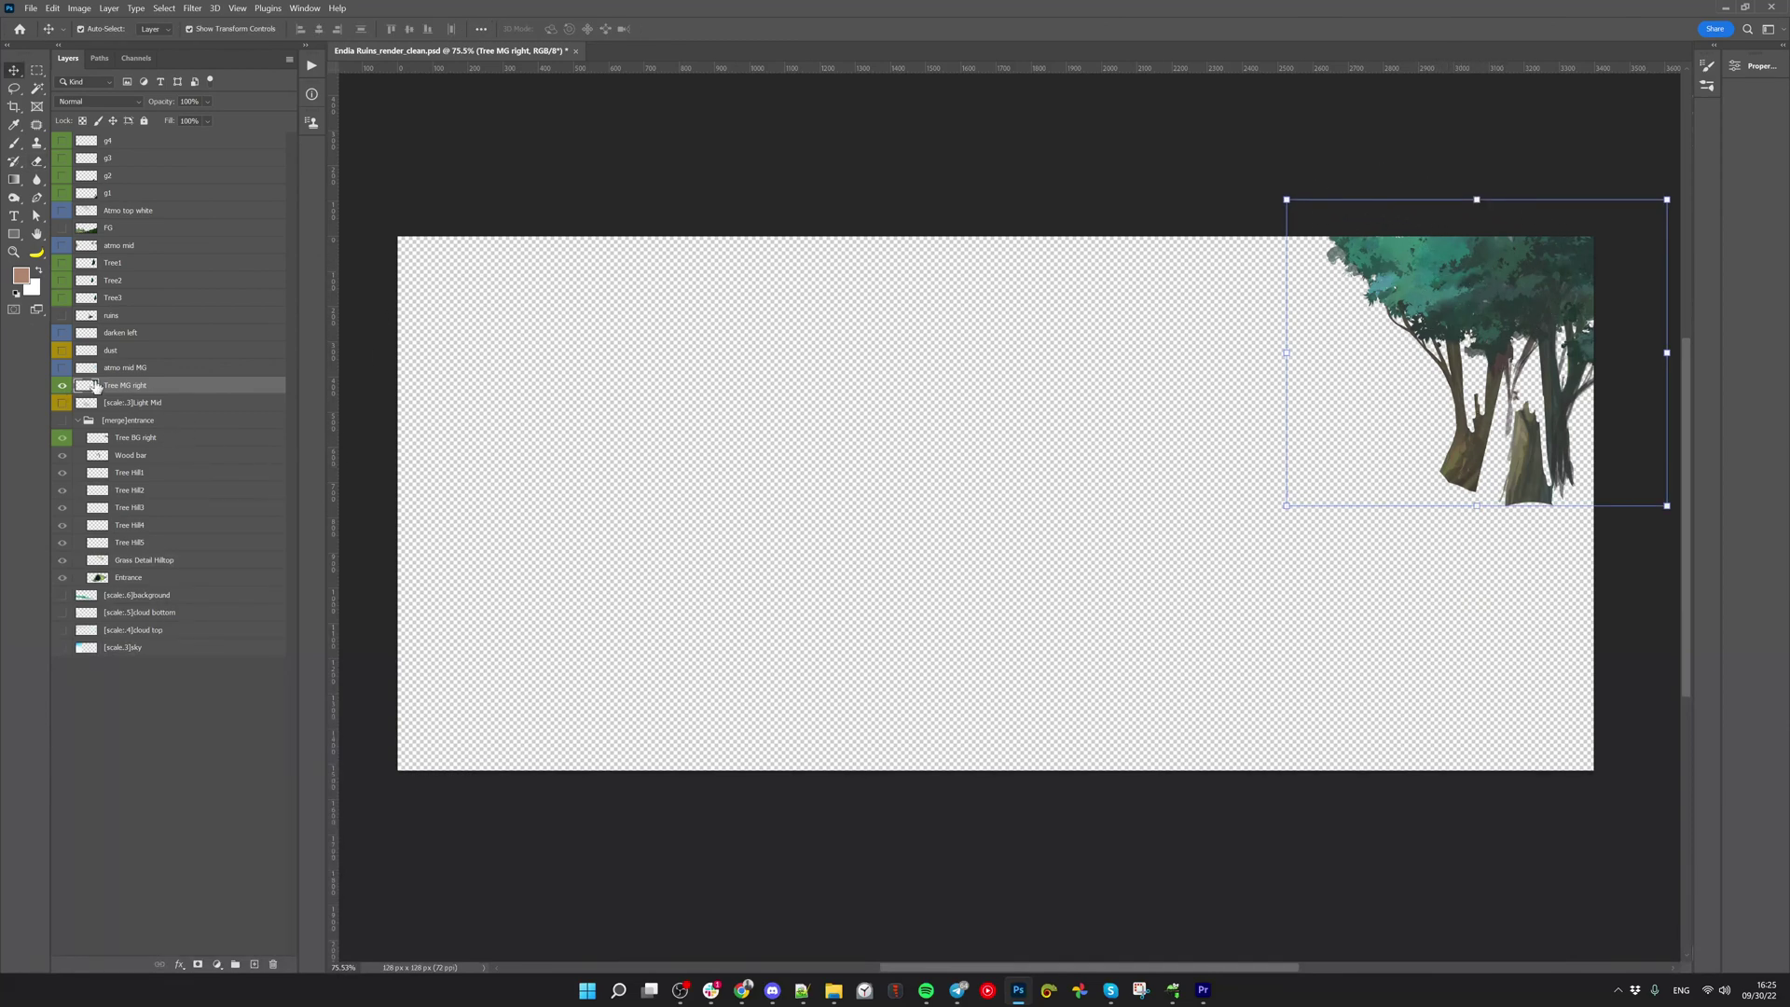
pyautogui.click(63, 368)
pyautogui.click(64, 386)
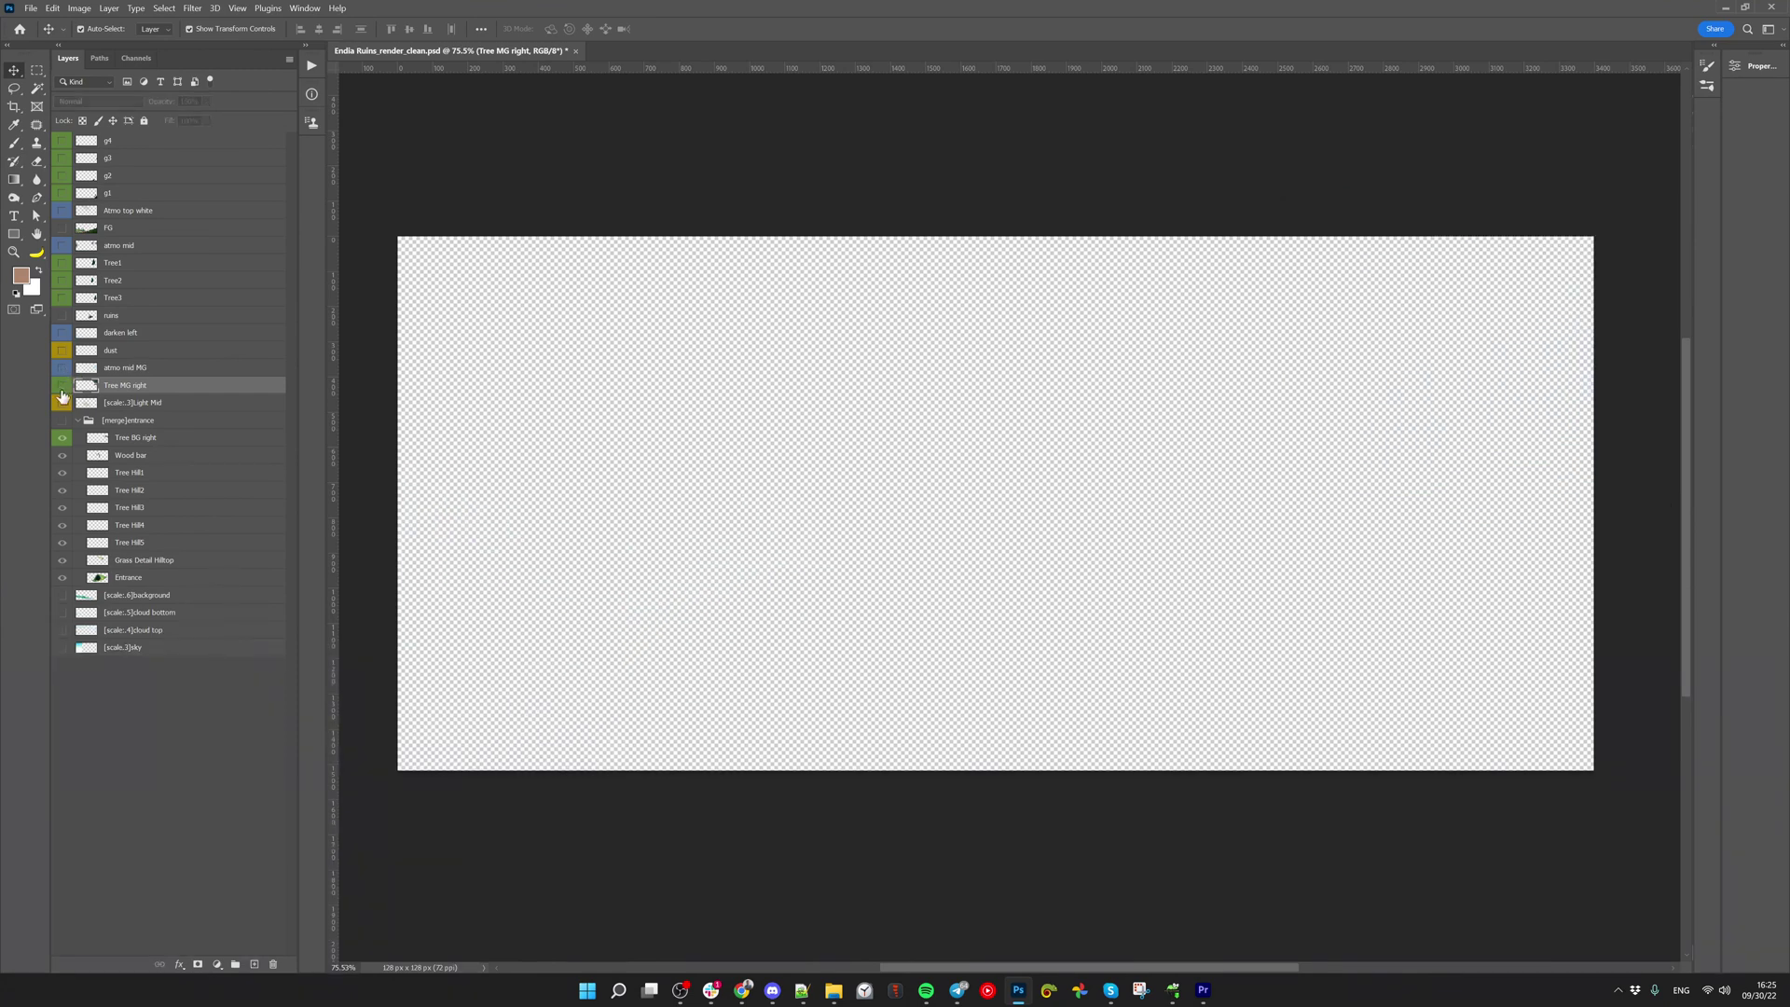
pyautogui.click(62, 386)
# Rename the Tree MG right layer as [scale:.6]Tree MG right
pyautogui.doubleClick(126, 385)
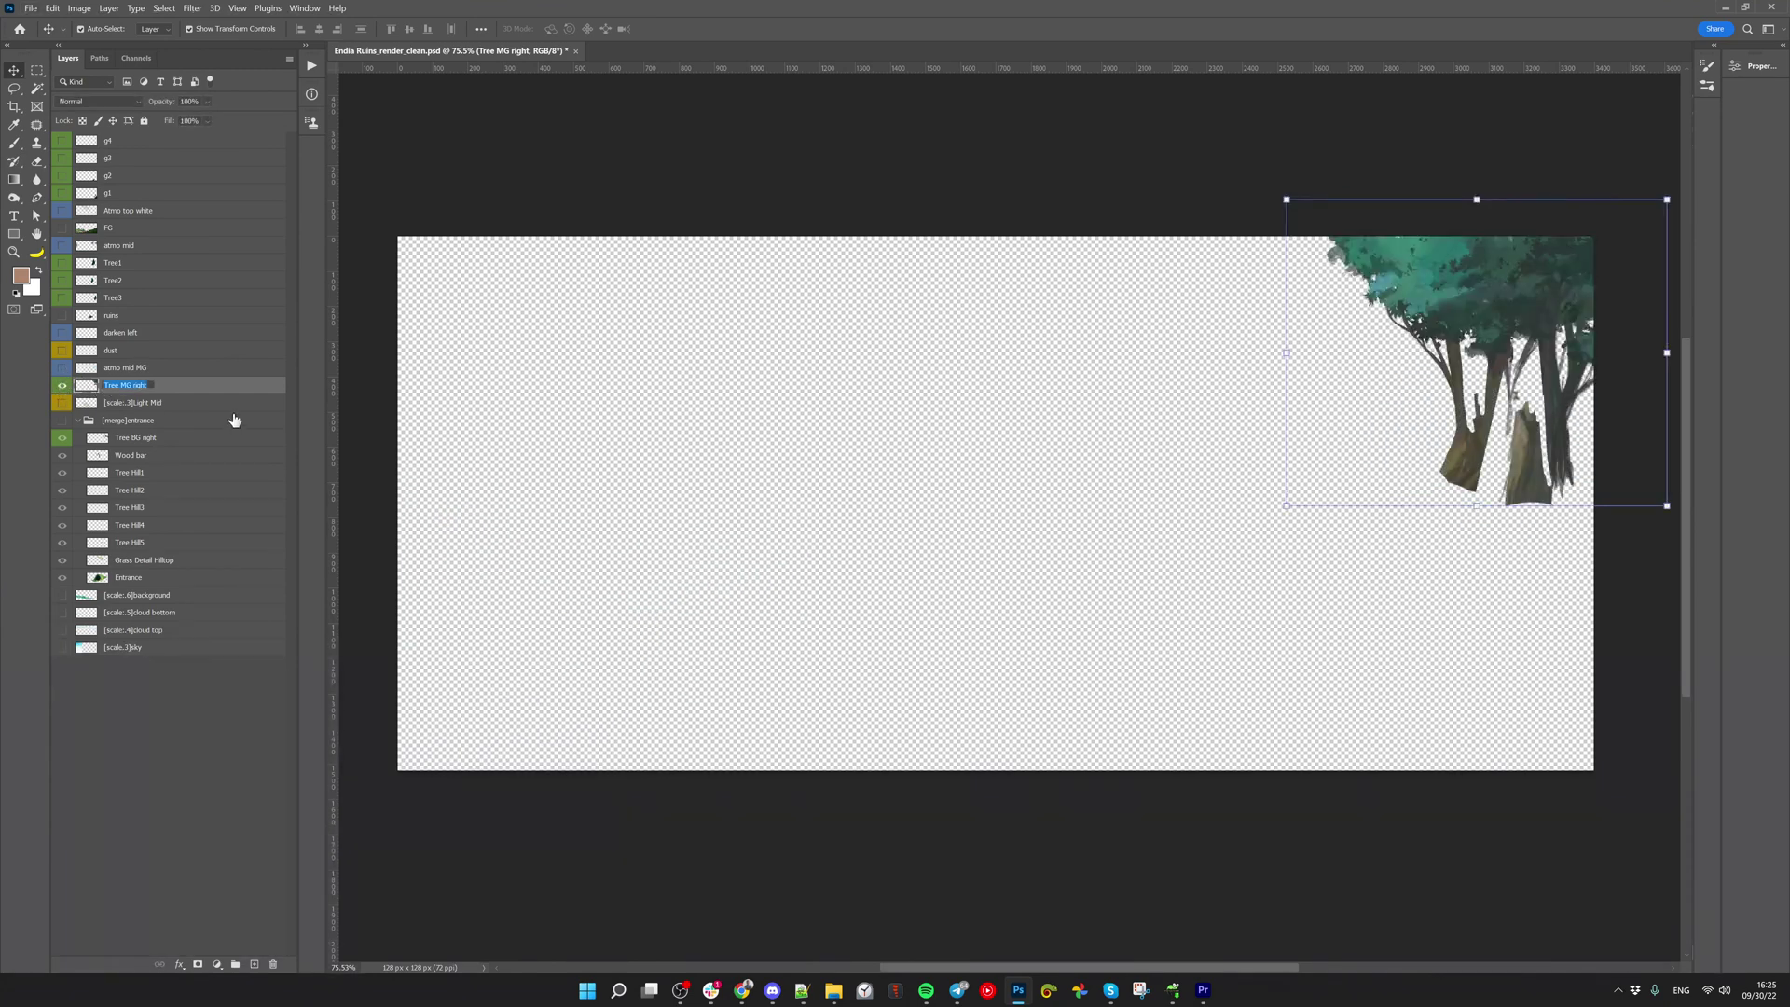
pyautogui.press('Home')
pyautogui.write('[scale:.4]')
pyautogui.press('Return')
# Show the atmo mid MG layer without the Tree MG right layer and rename it as [scale:.3]atmo mid MG
pyautogui.click(62, 367)
pyautogui.click(62, 385)
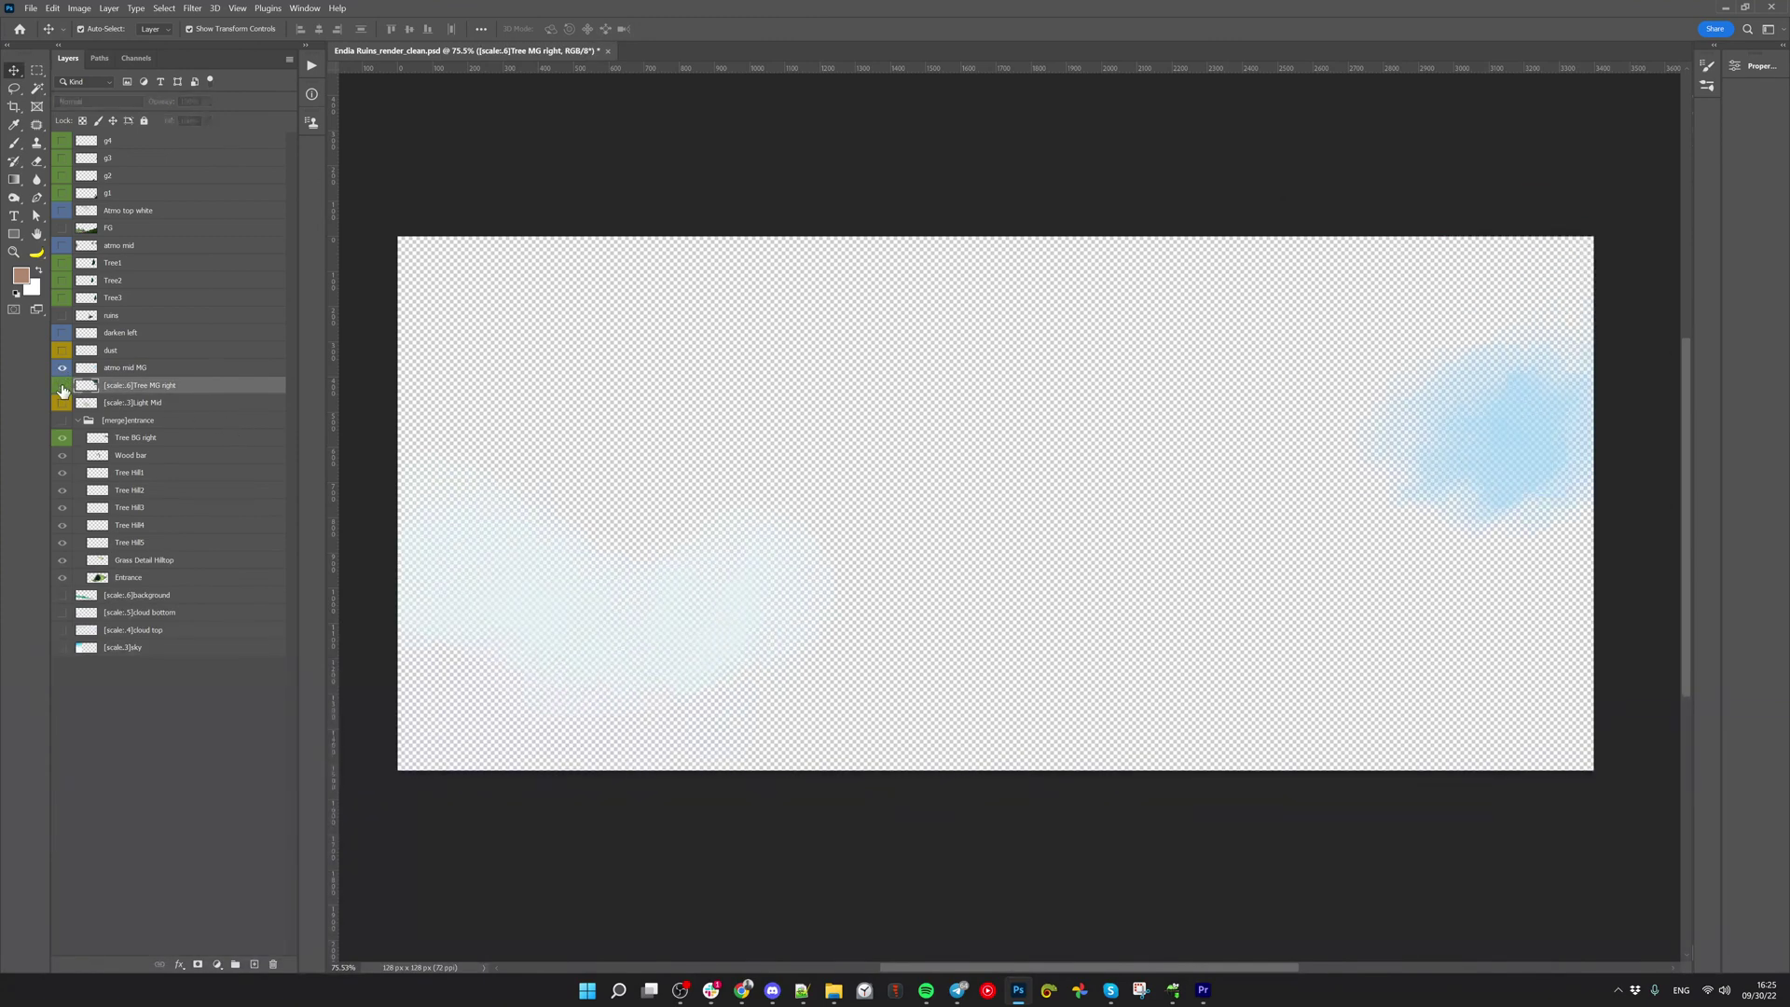
pyautogui.doubleClick(120, 368)
pyautogui.press('Home')
pyautogui.write('[scale:.4]')
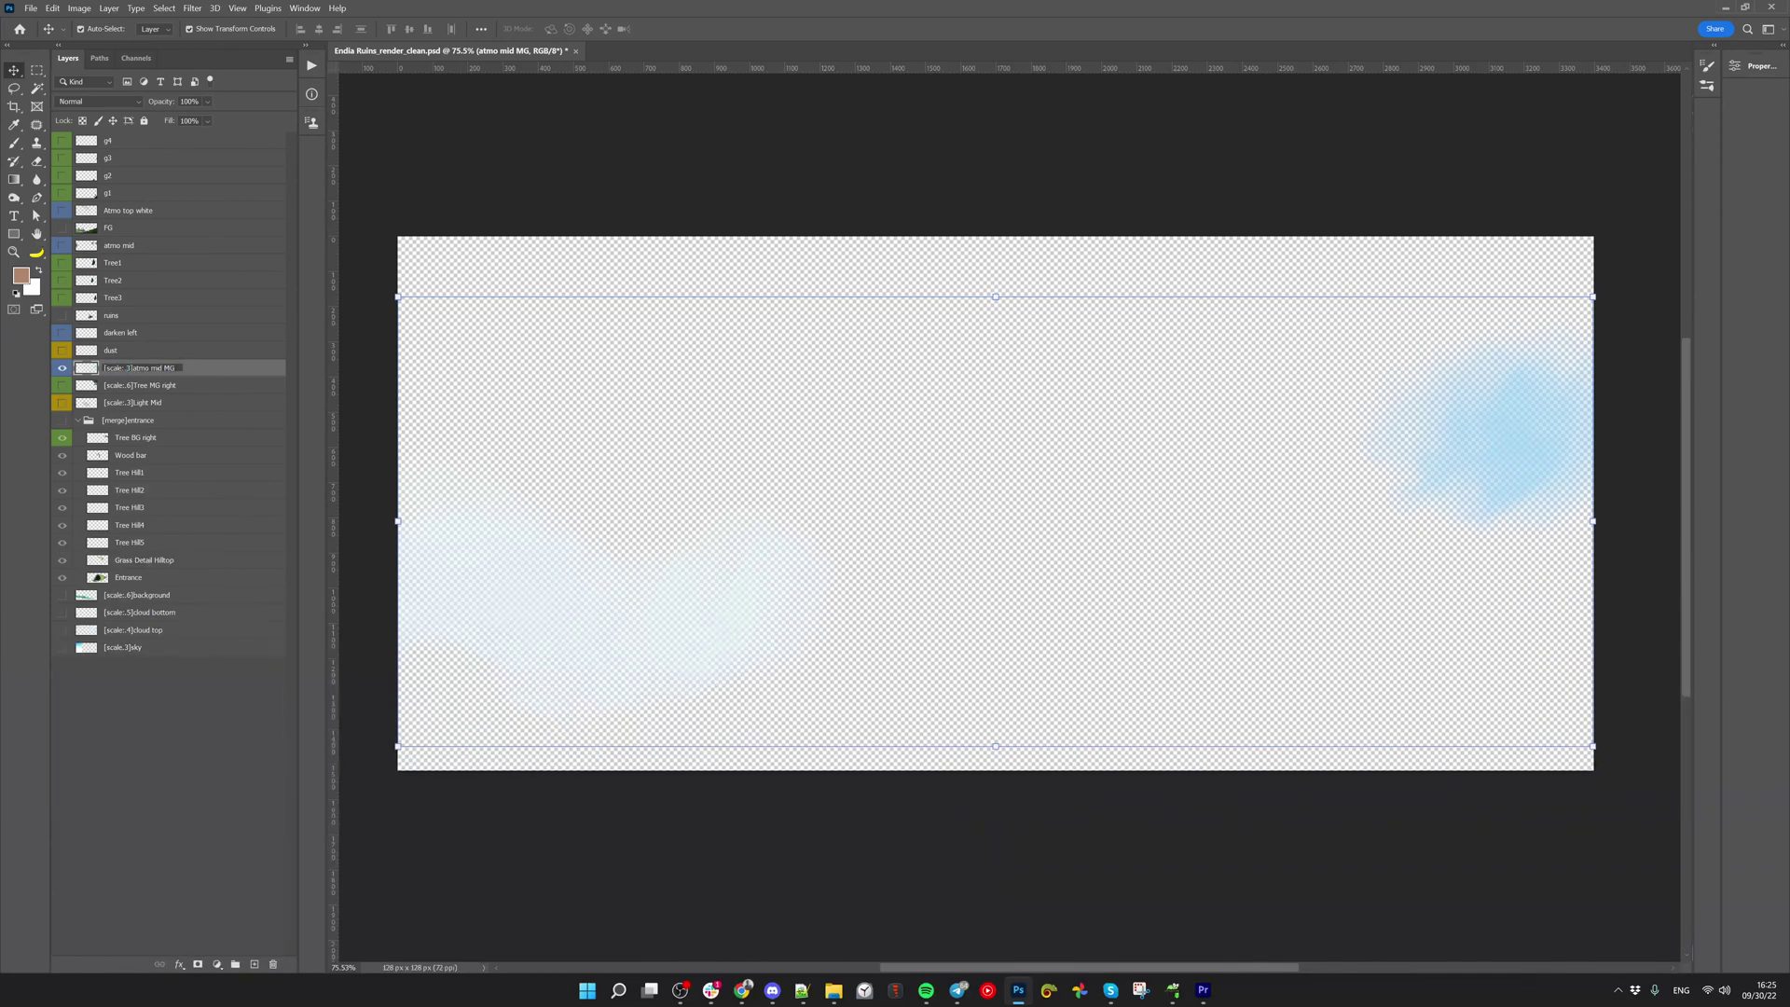
pyautogui.press('Return')
# Examine the dust layer on its own and within the full scene around the cave entrance
pyautogui.click(138, 354)
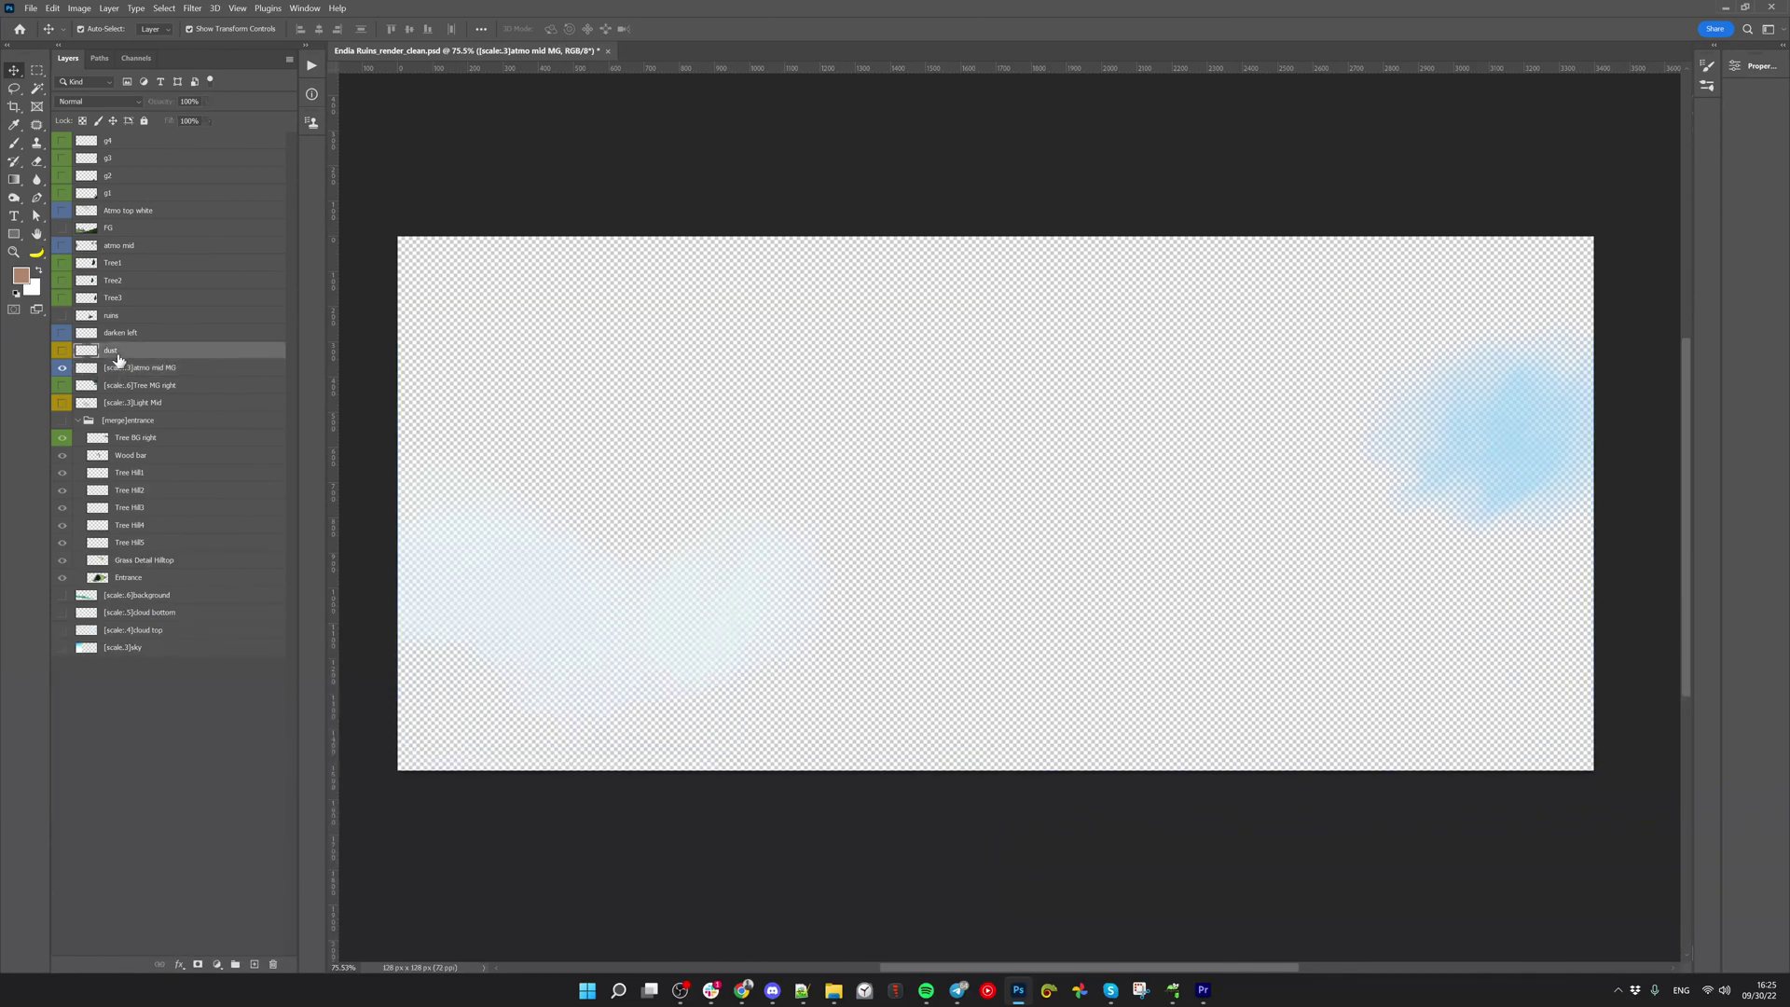
pyautogui.click(65, 353)
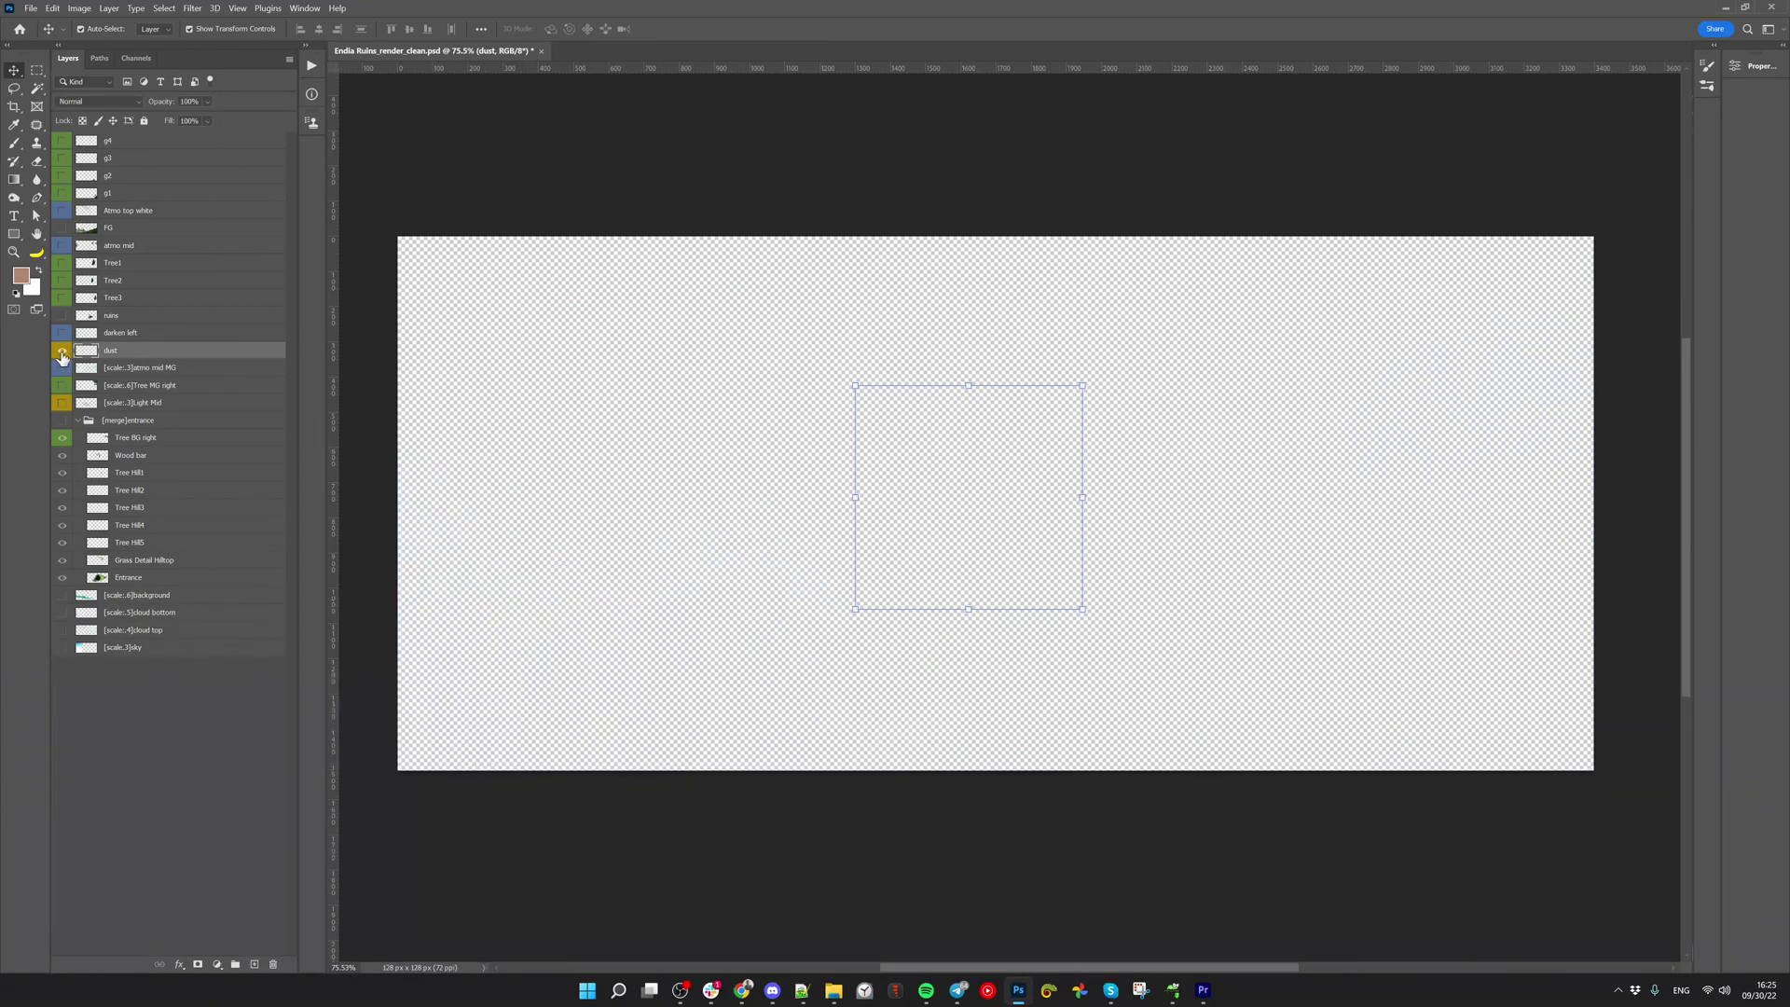
pyautogui.keyDown('alt'); pyautogui.click(62, 355); pyautogui.keyUp('alt')
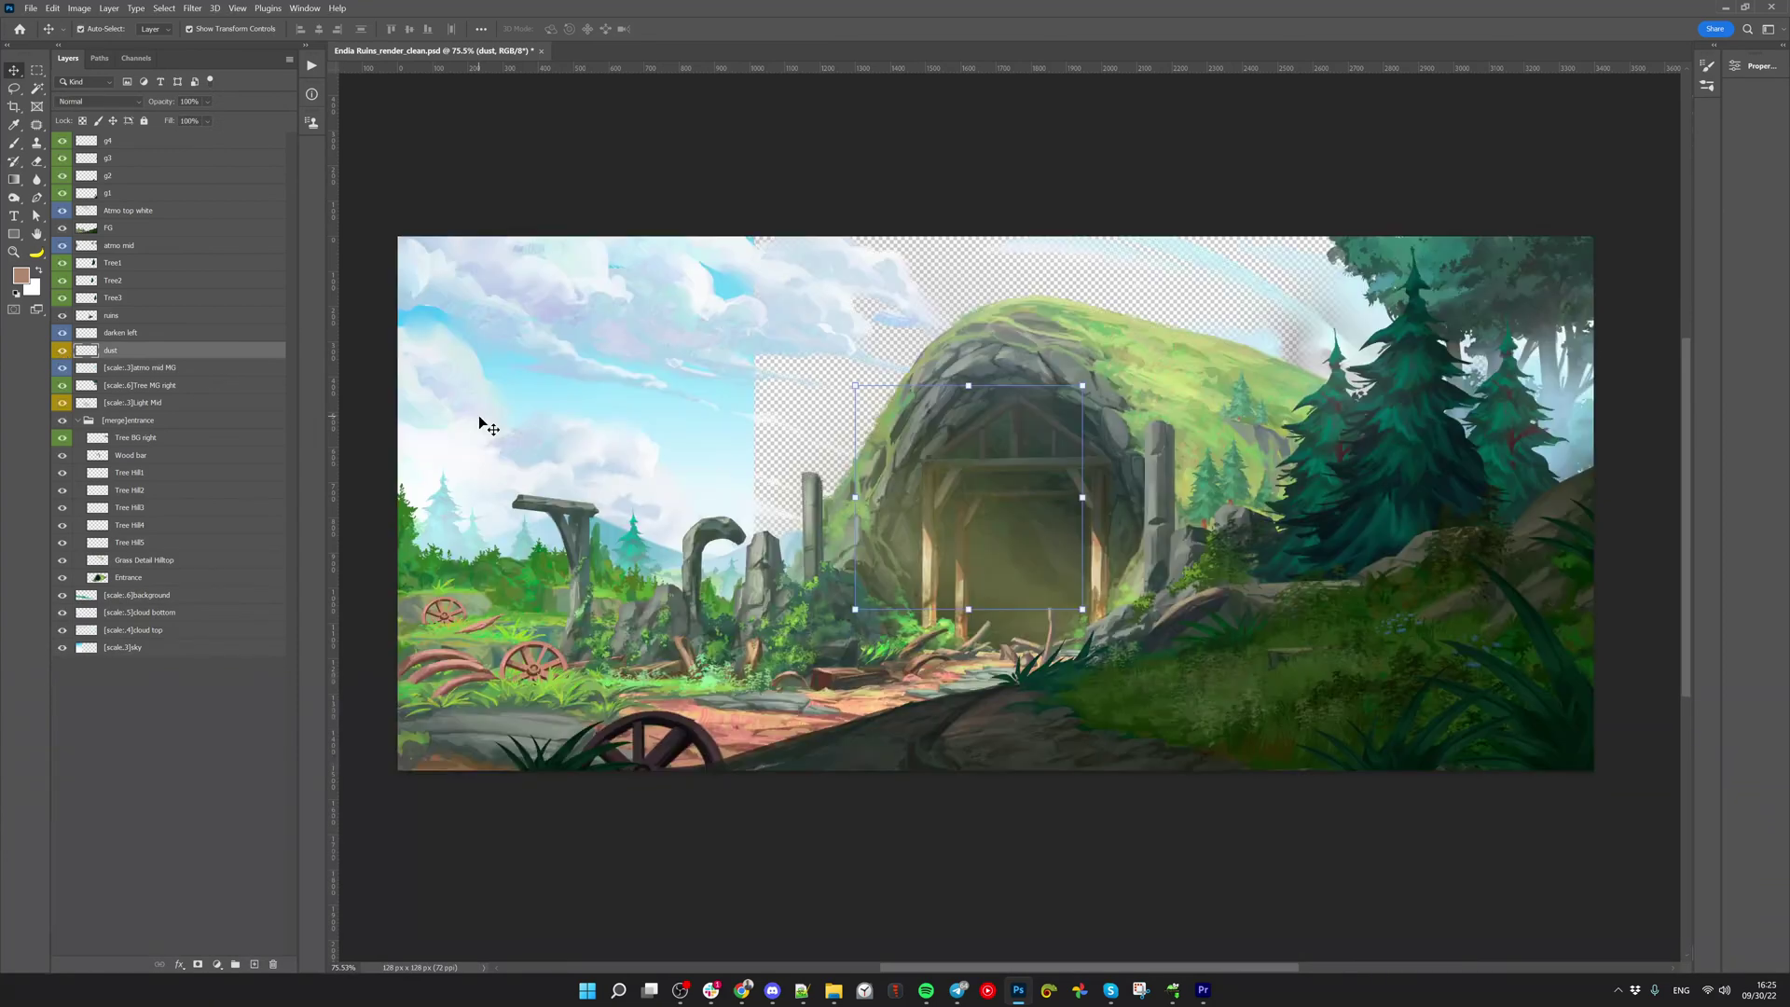
pyautogui.click(751, 433)
pyautogui.scroll(5, 957, 515)
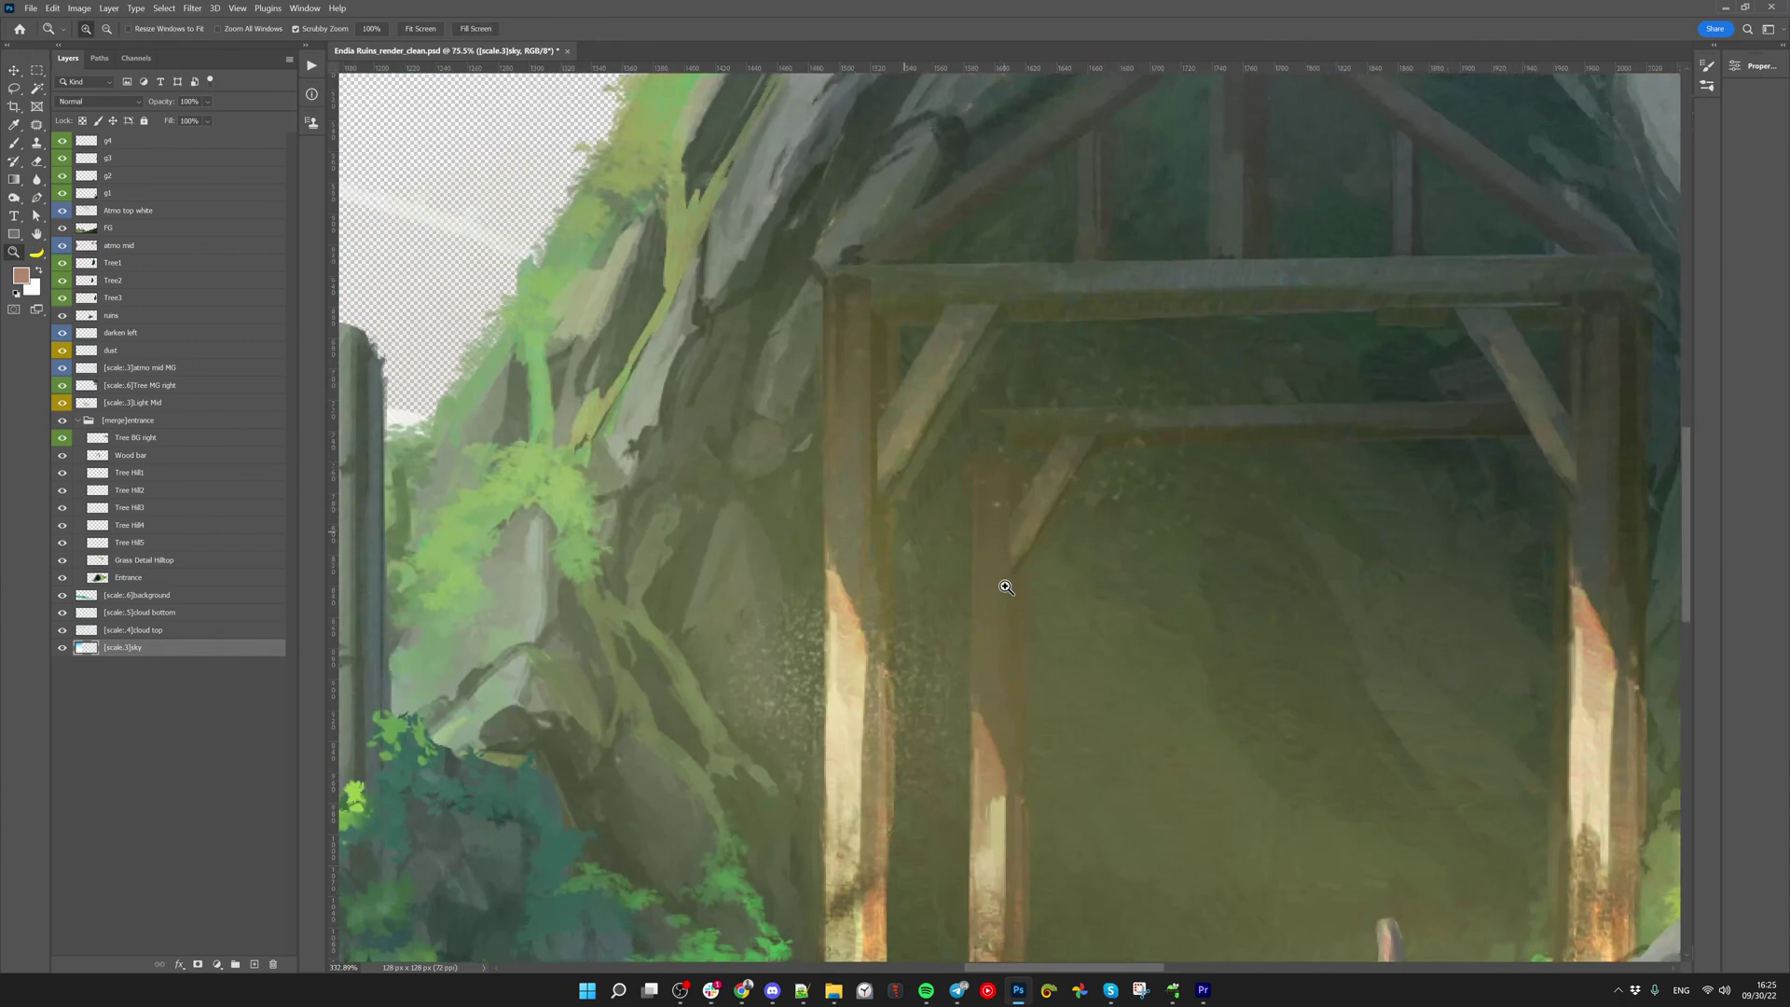
pyautogui.click(1117, 505)
pyautogui.scroll(-5, 1131, 539)
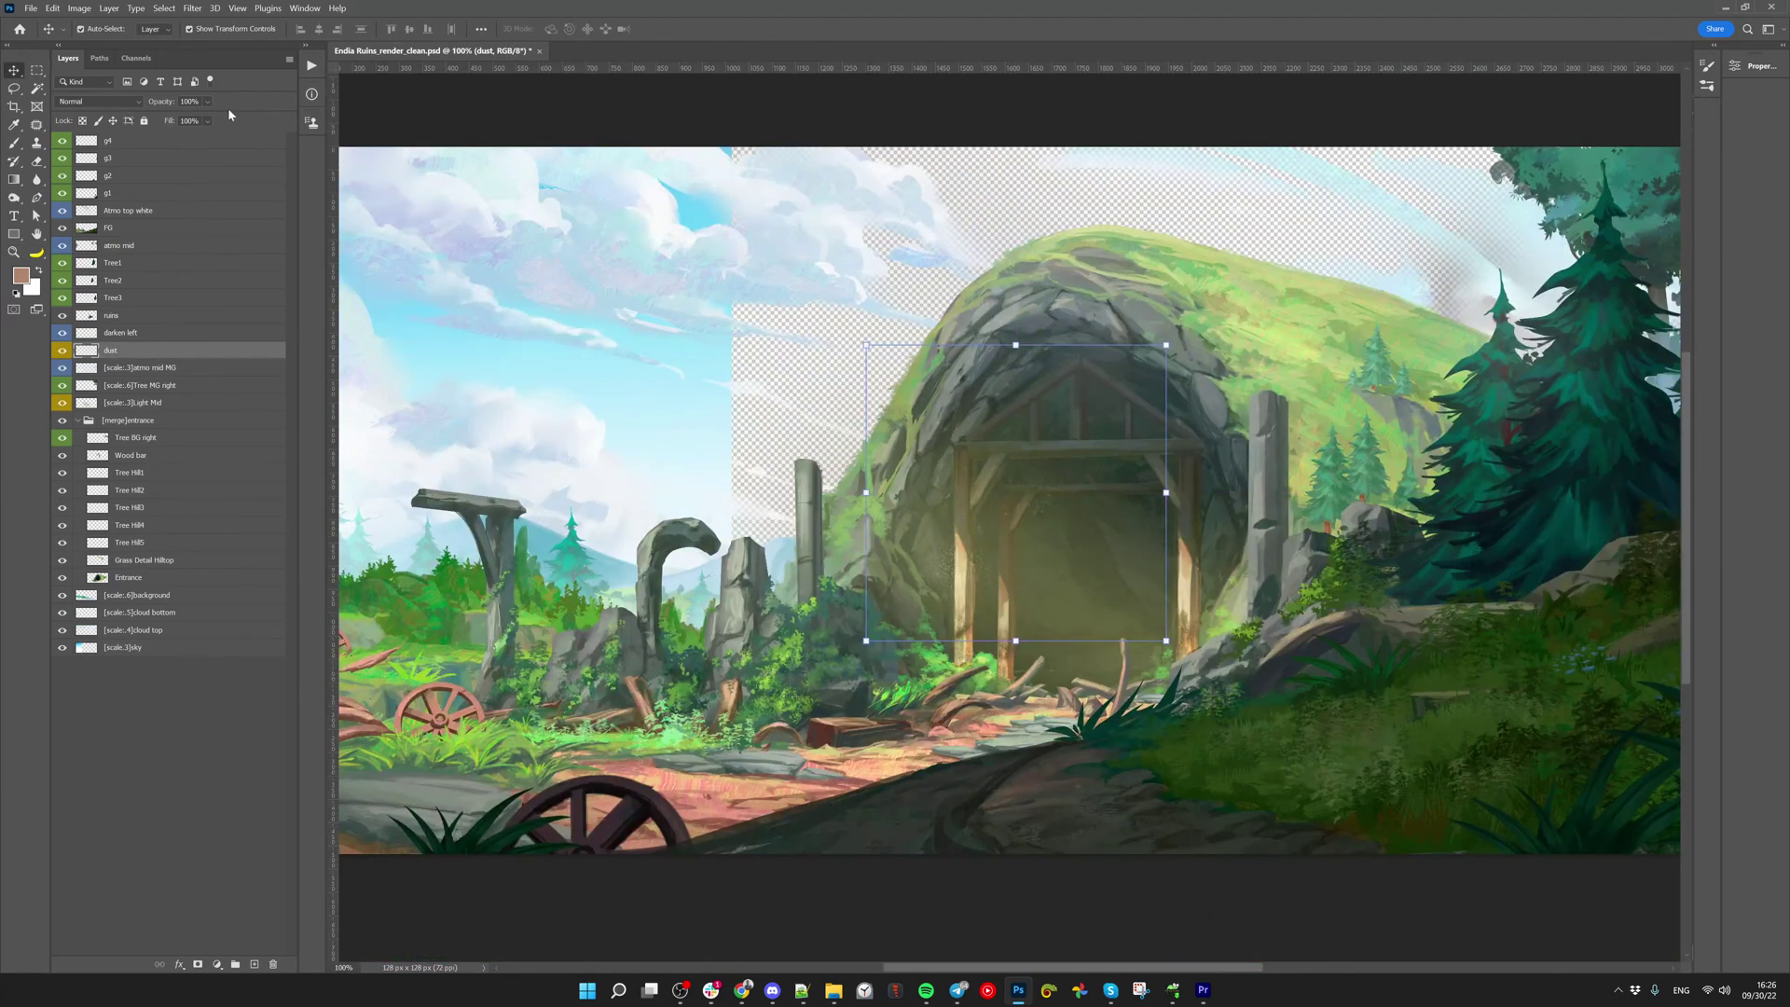
# Set the dust layer's blend mode to Linear Dodge (Add) and rename it as [scale:.3]dust
pyautogui.click(120, 105)
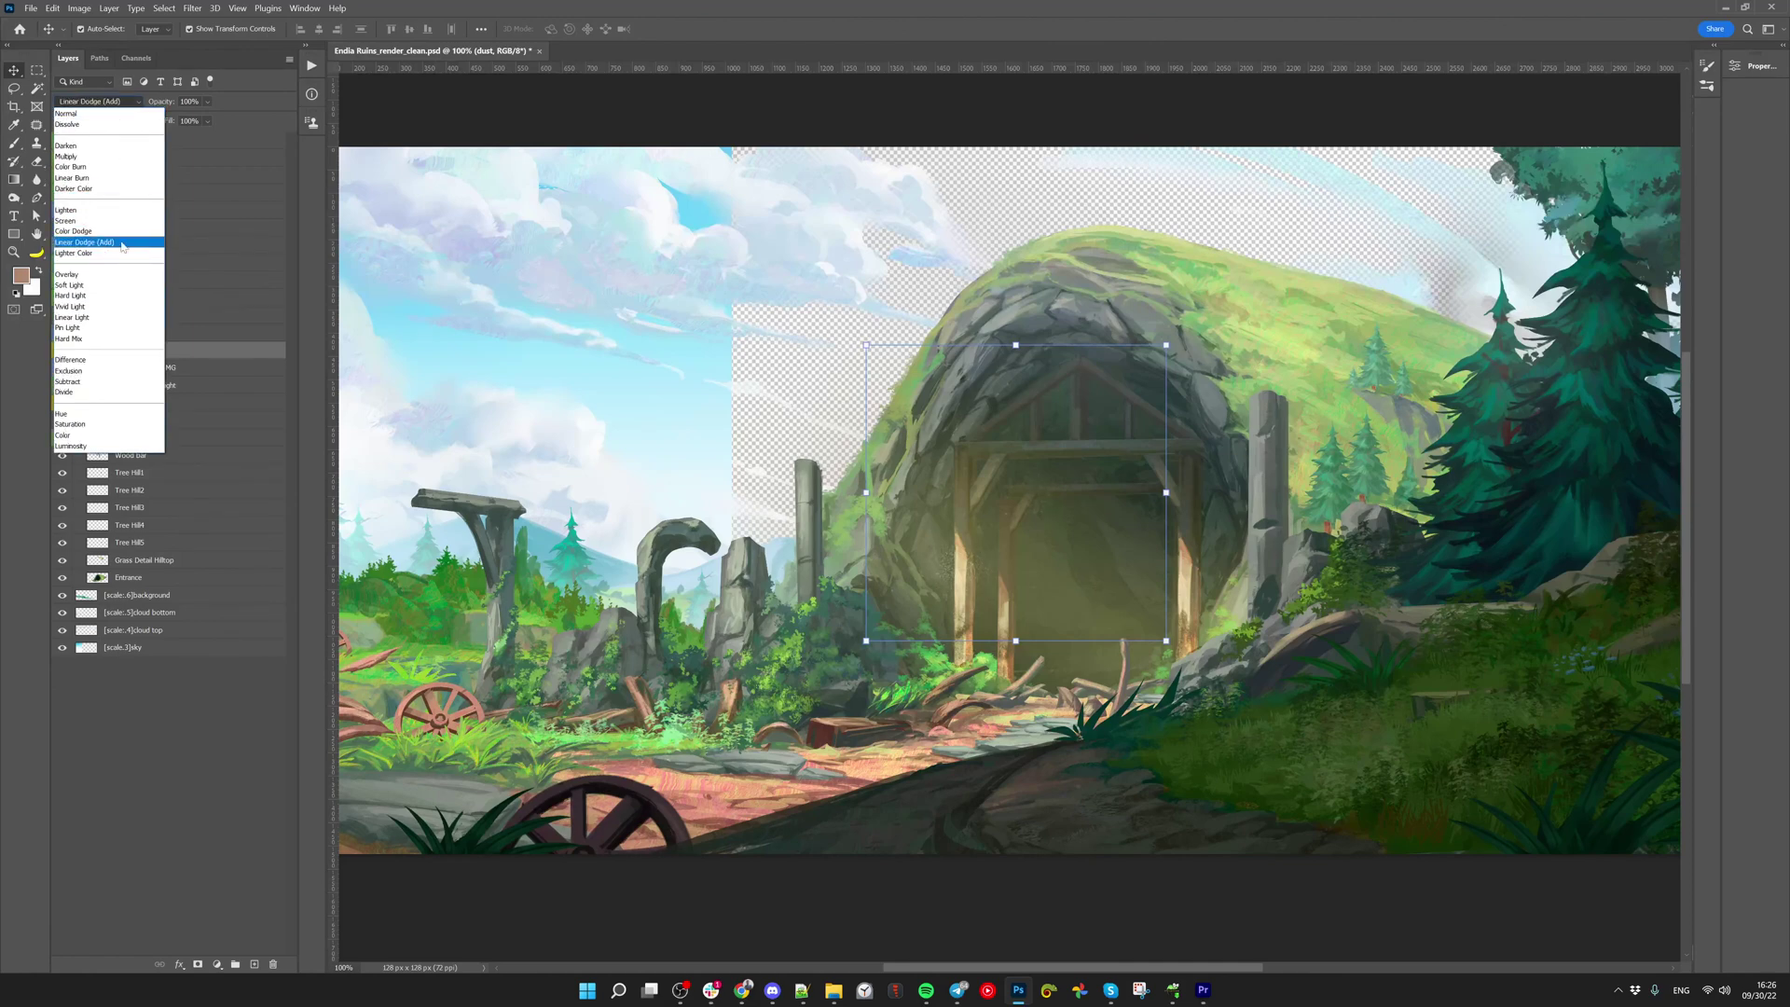
pyautogui.click(122, 244)
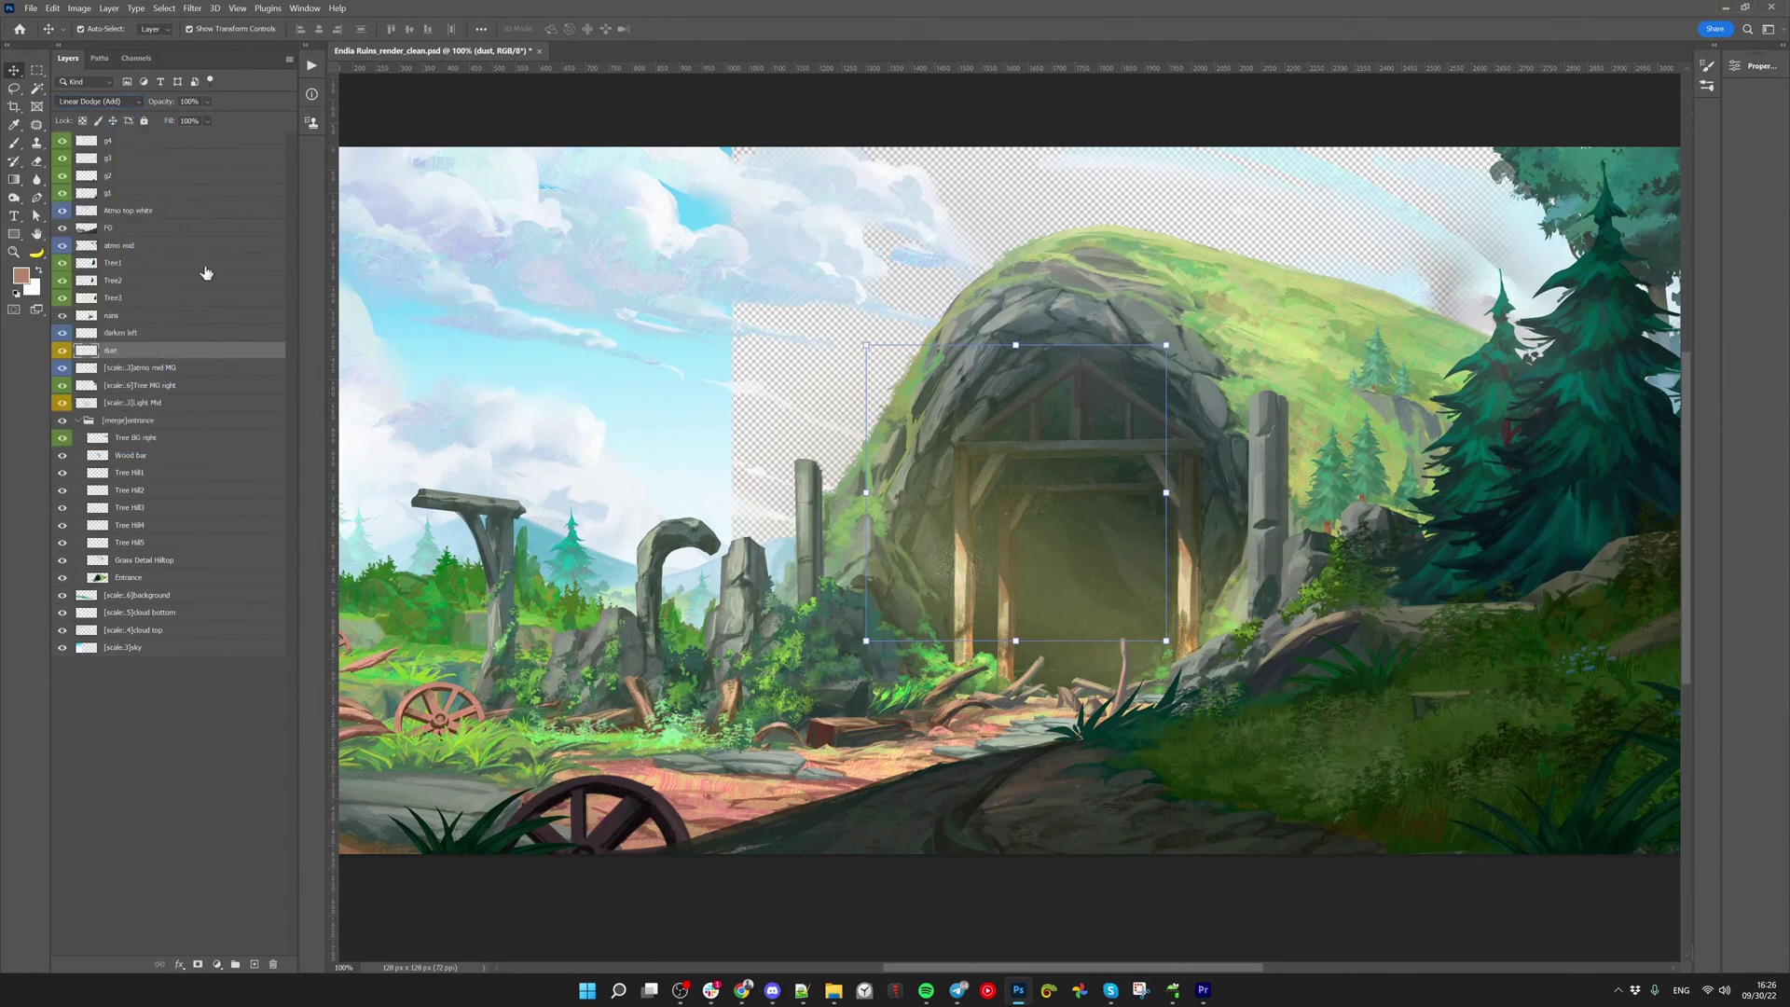
pyautogui.doubleClick(111, 351)
pyautogui.press('Home')
pyautogui.write('[scale:.4]')
pyautogui.press('Return')
# Check the darken left layer, then try shifting the FG layer to the right and undo the move
pyautogui.click(86, 334)
pyautogui.keyDown('alt'); pyautogui.click(62, 334); pyautogui.keyUp('alt')
pyautogui.moveTo(441, 744); pyautogui.dragTo(496, 807)
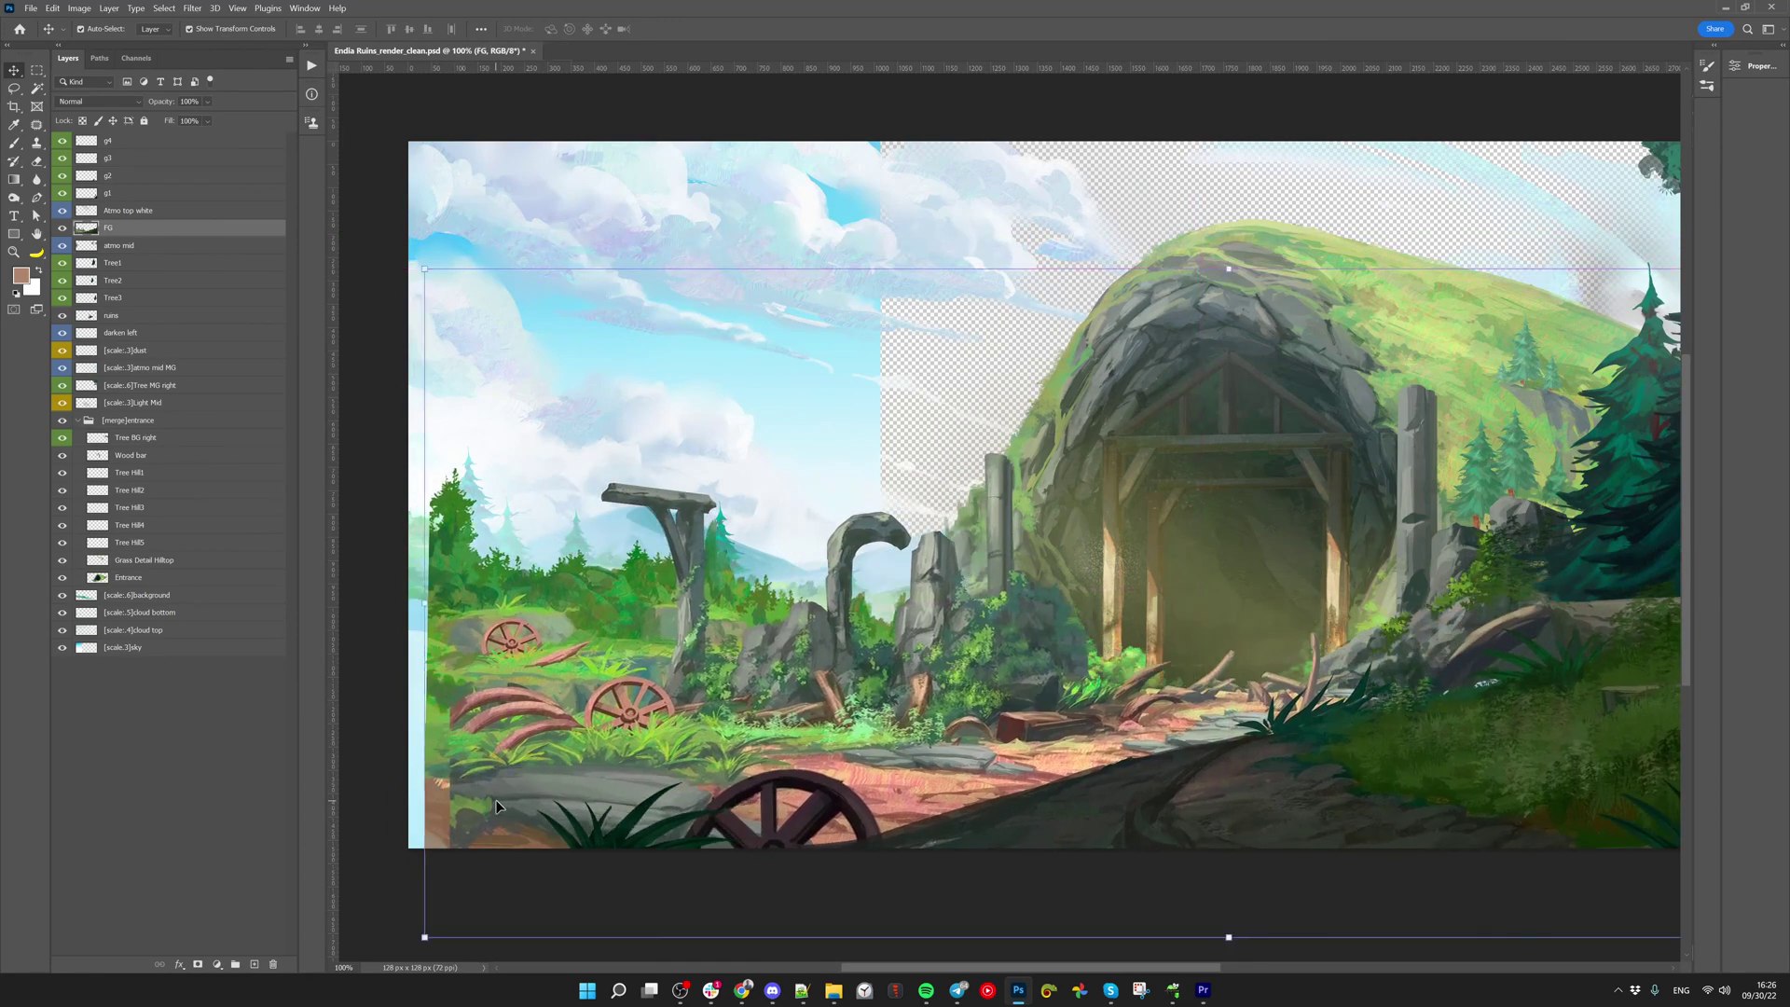
pyautogui.hotkey('ctrl', 'z')
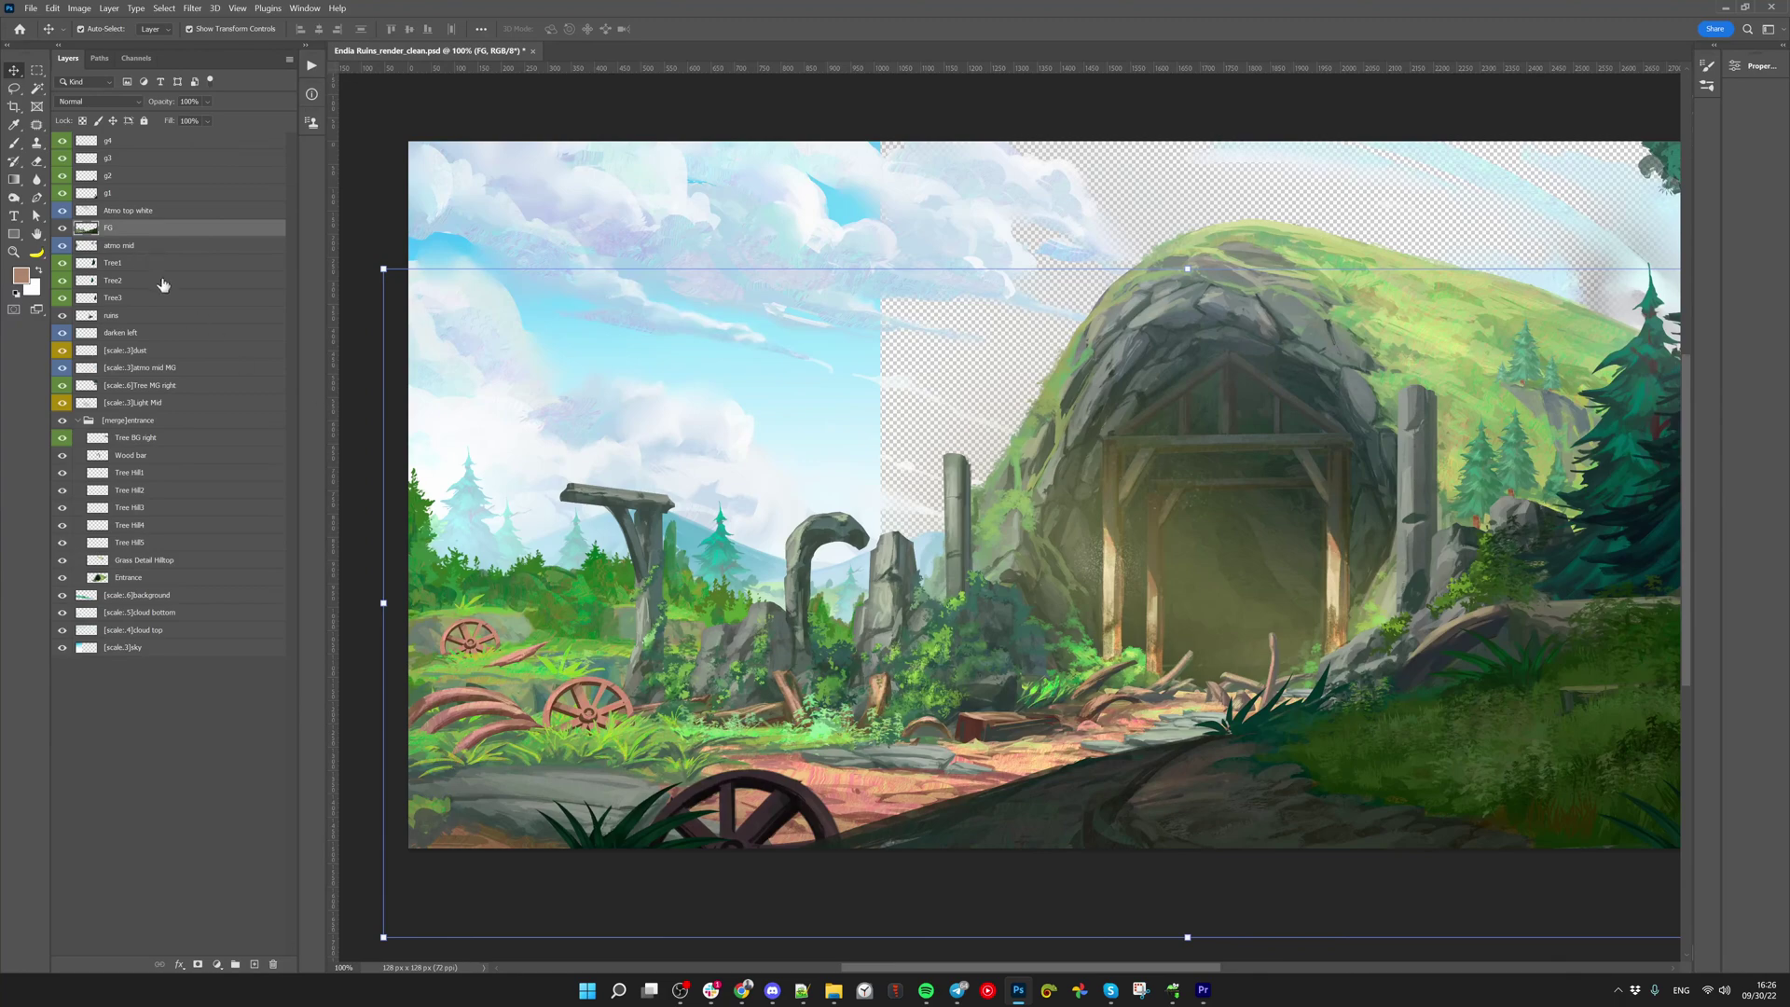
# Compare the atmo mid layer on its own with the full scene
pyautogui.click(136, 247)
pyautogui.keyDown('alt'); pyautogui.click(61, 247); pyautogui.keyUp('alt')
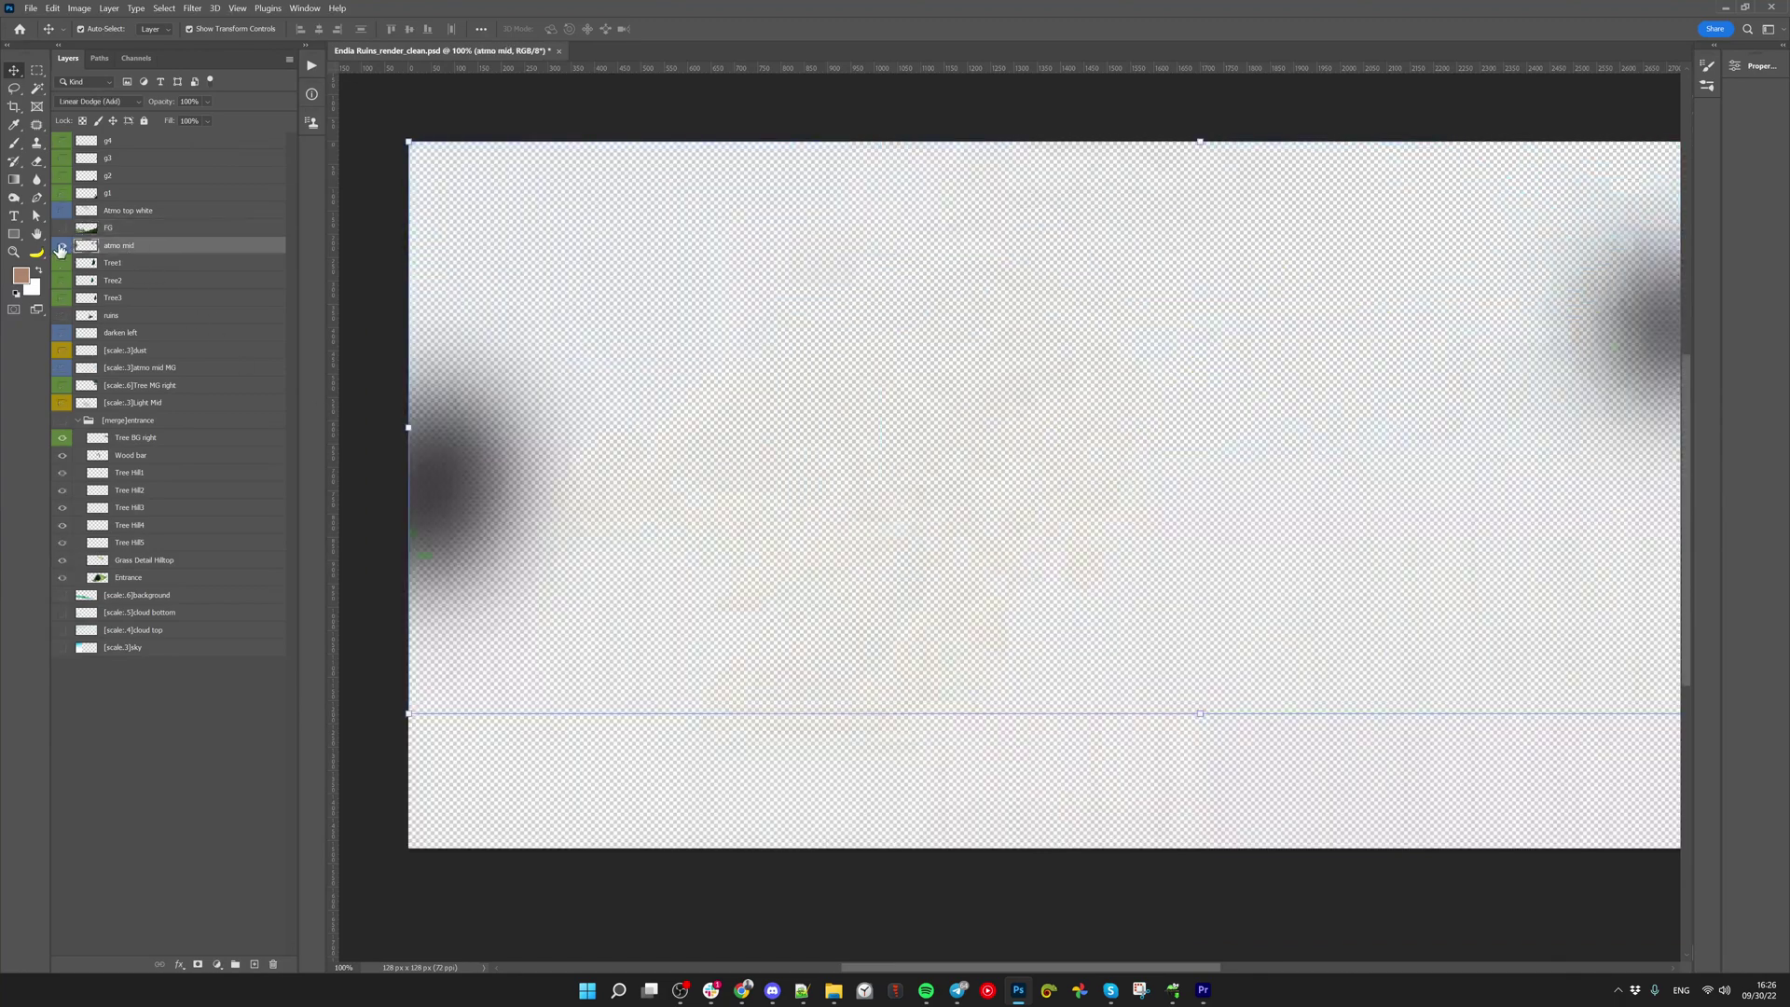
pyautogui.keyDown('alt'); pyautogui.click(61, 248); pyautogui.keyUp('alt')
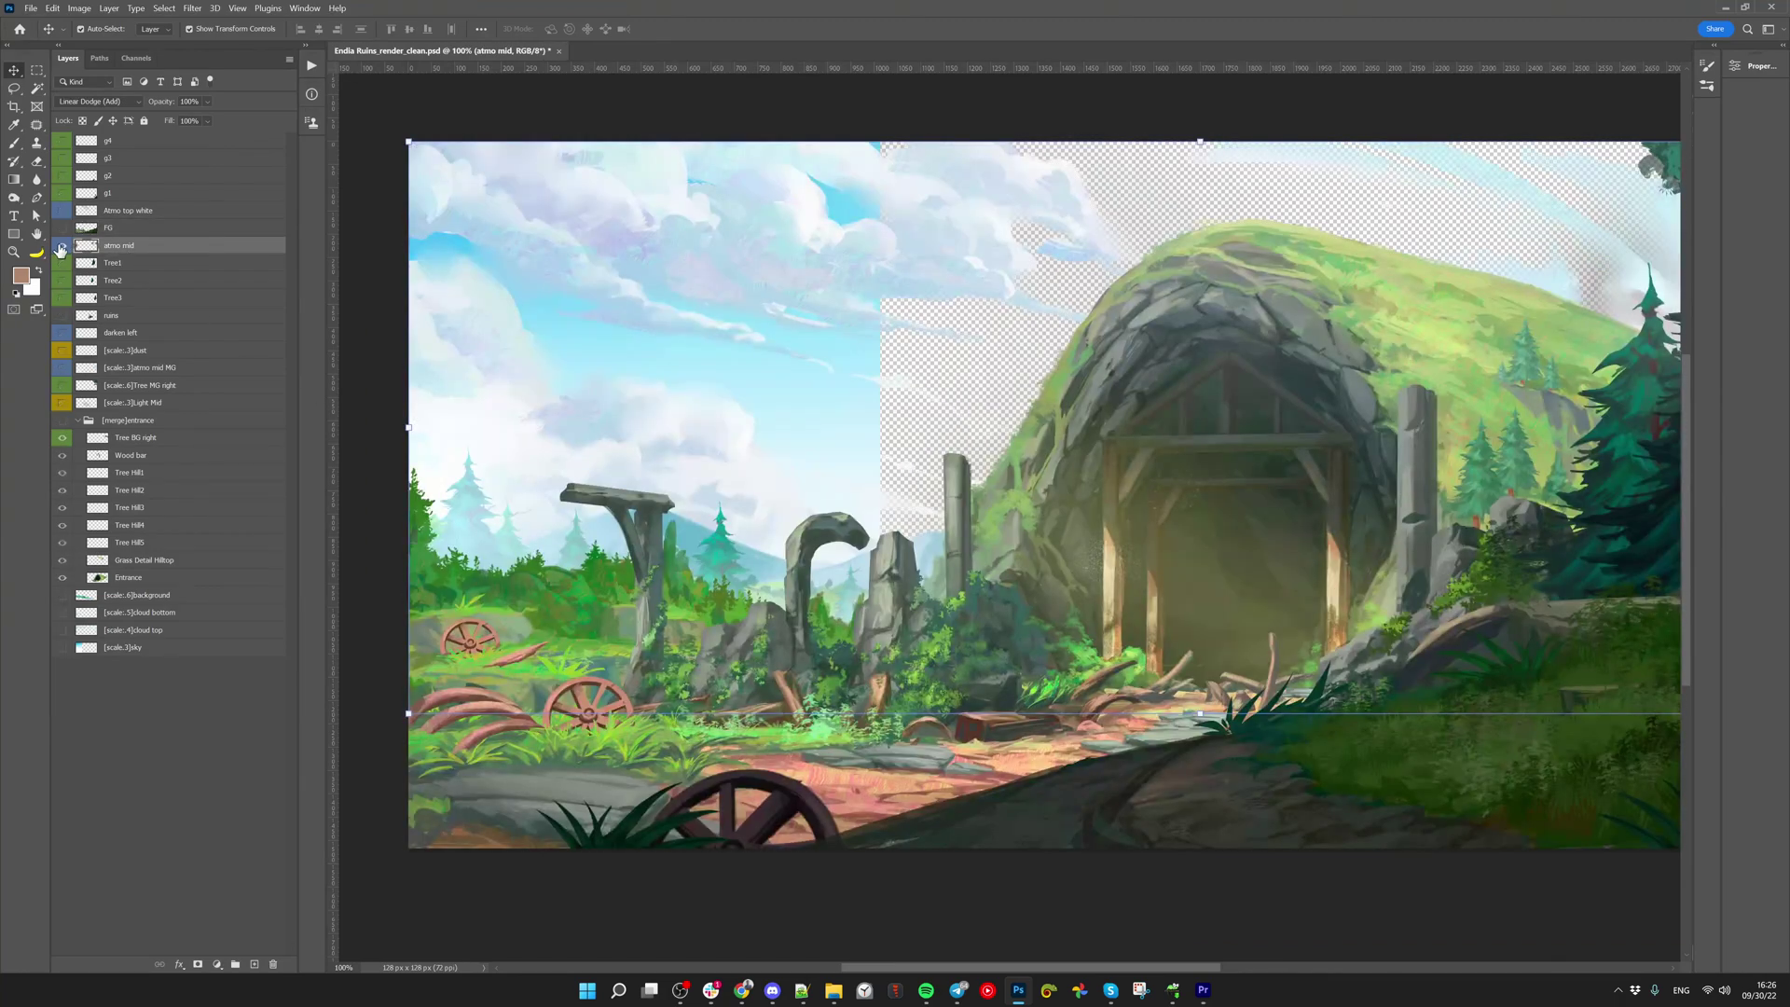
pyautogui.keyDown('alt'); pyautogui.click(60, 248); pyautogui.keyUp('alt')
pyautogui.keyDown('alt'); pyautogui.click(61, 248); pyautogui.keyUp('alt')
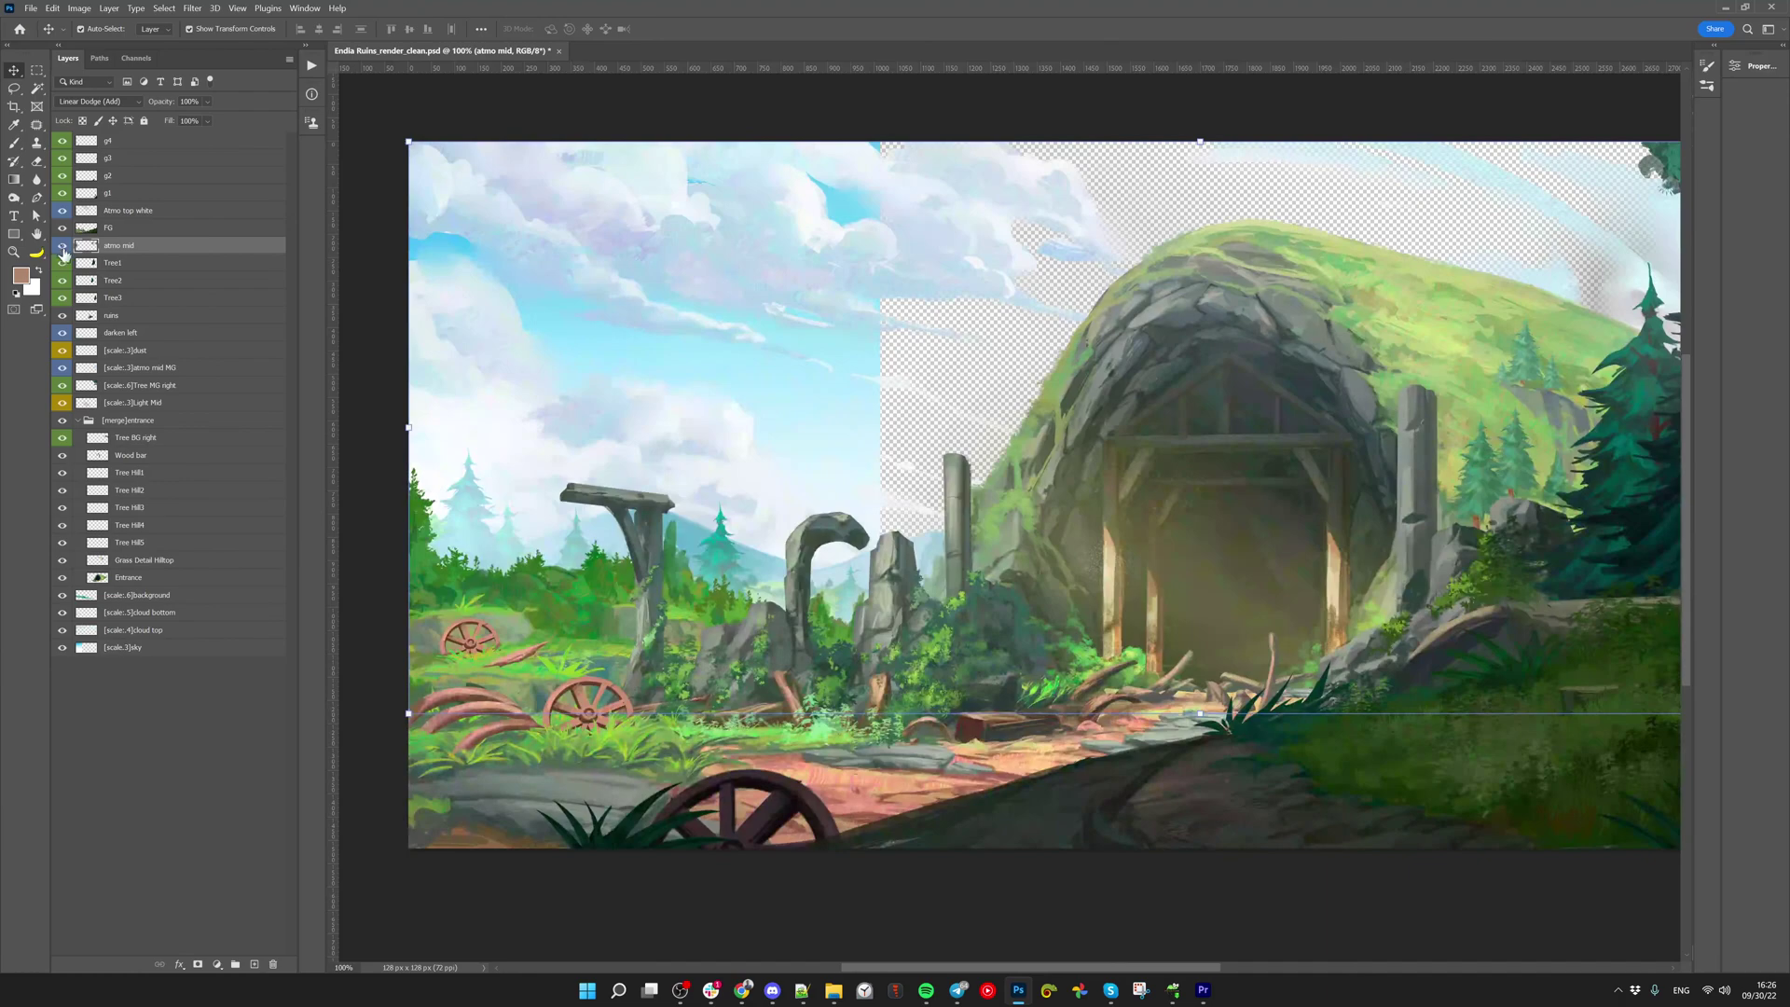
# Isolate the darken left layer and rename it as [scale:.3]darken left
pyautogui.keyDown('alt'); pyautogui.click(62, 334); pyautogui.keyUp('alt')
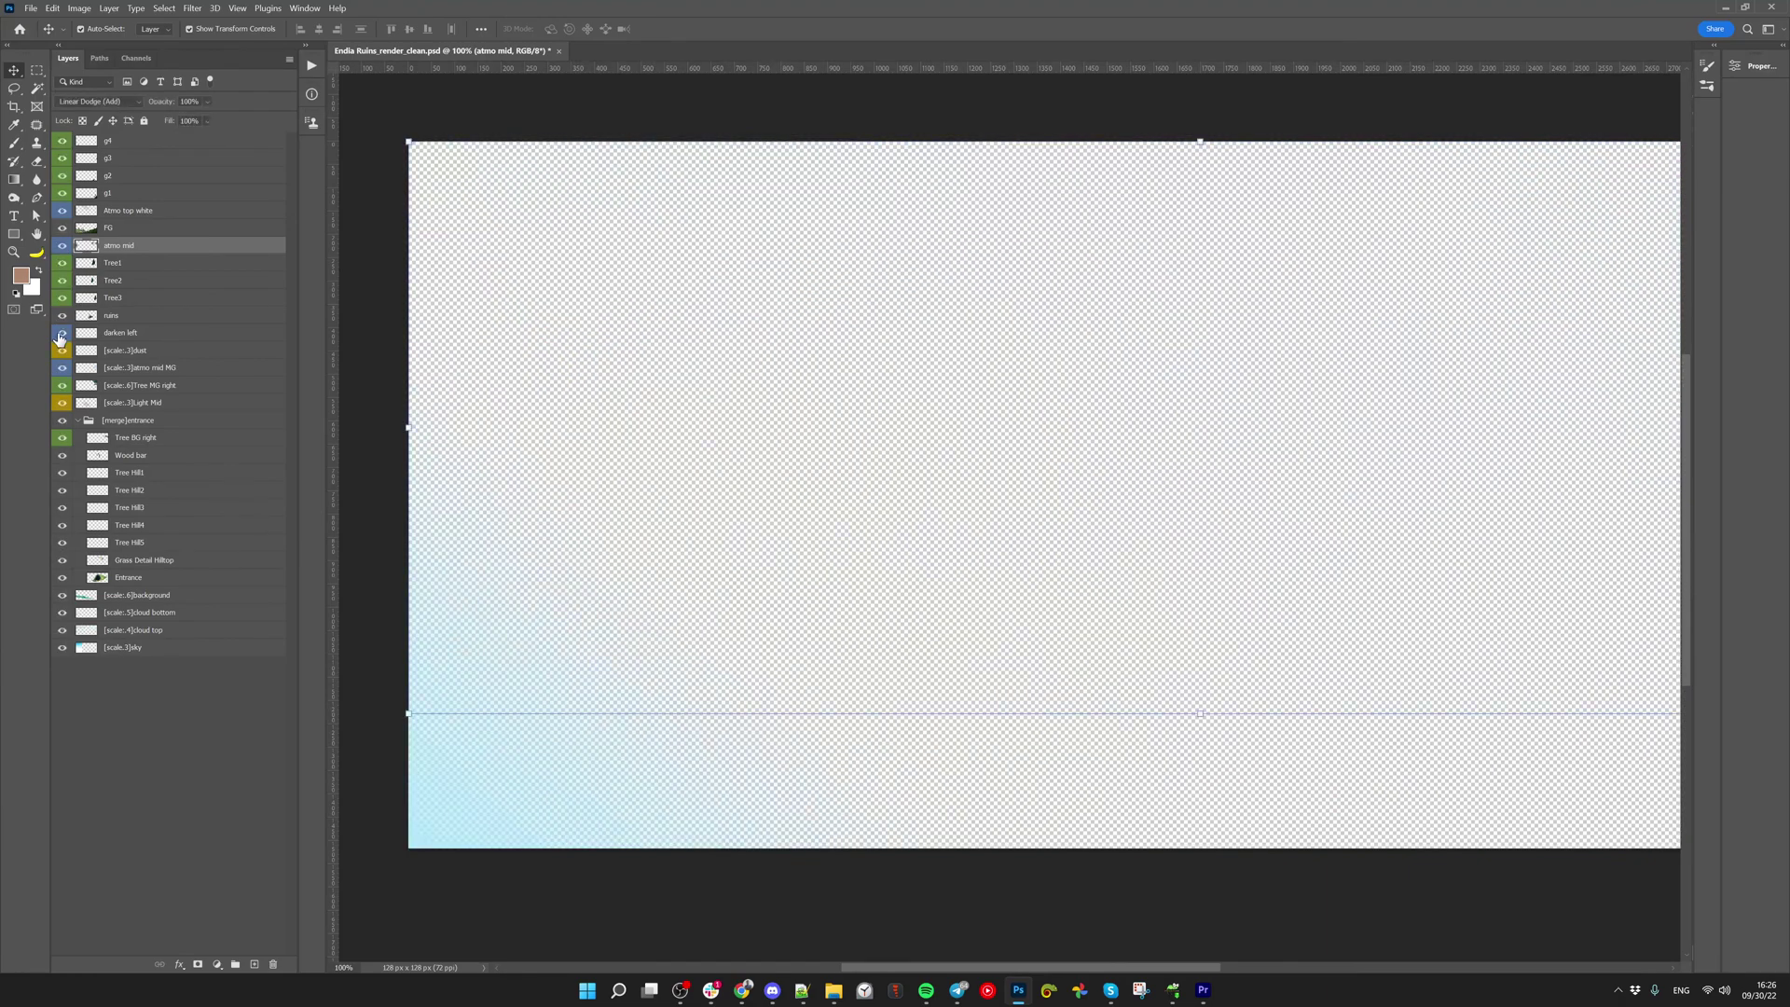
pyautogui.keyDown('alt'); pyautogui.click(60, 334); pyautogui.keyUp('alt')
pyautogui.keyDown('alt'); pyautogui.click(61, 334); pyautogui.keyUp('alt')
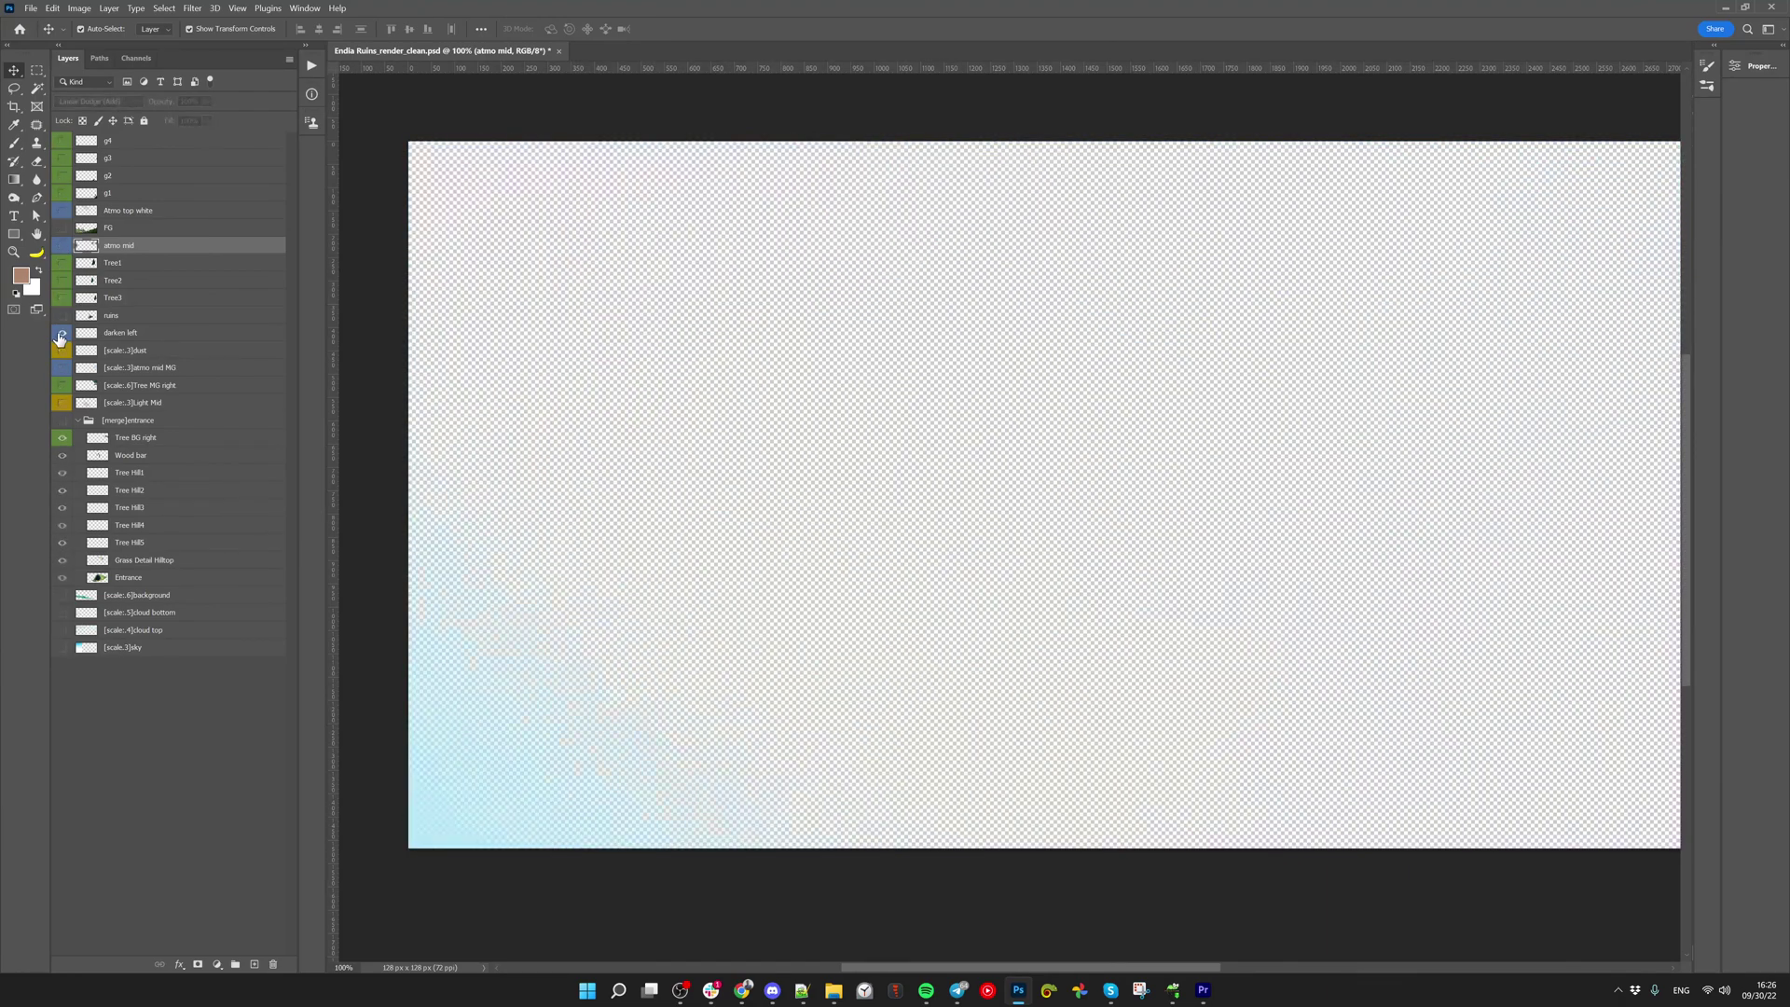
pyautogui.click(126, 335)
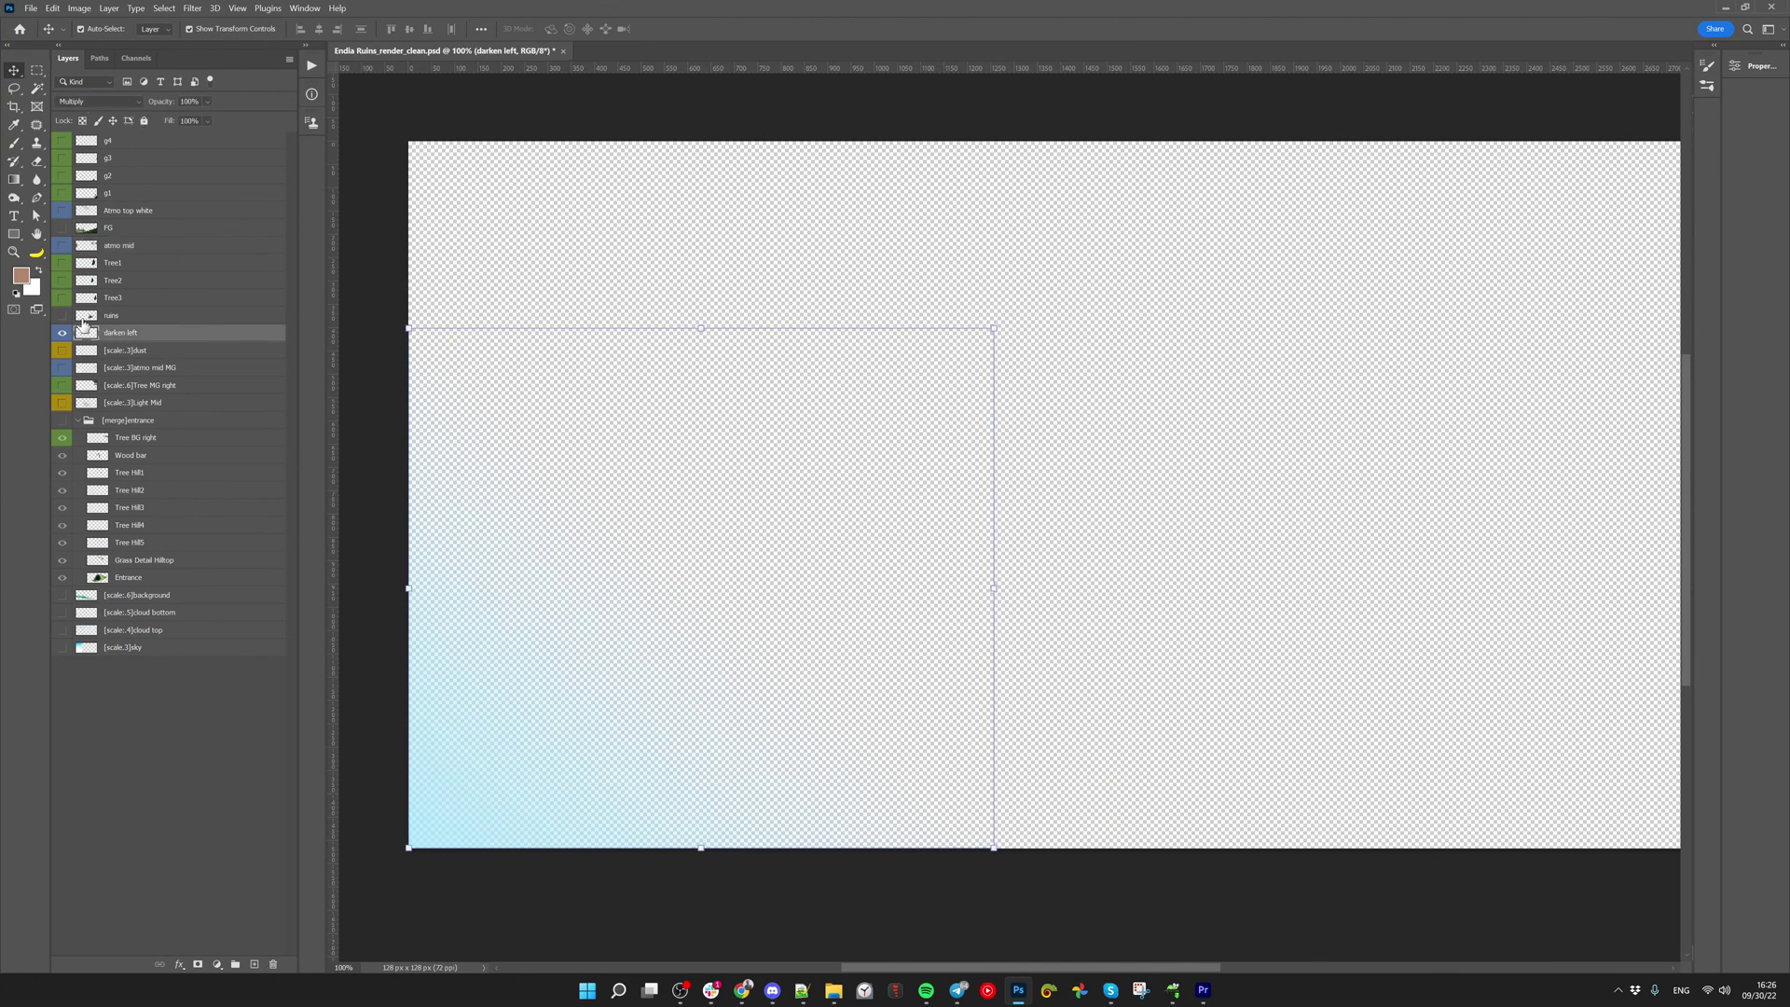
pyautogui.doubleClick(126, 335)
pyautogui.press('Home')
pyautogui.write('[scale:.4]')
pyautogui.press('Return')
# Check the ruins and Tree3 layers on their own and restore the visibility of all layers
pyautogui.click(62, 315)
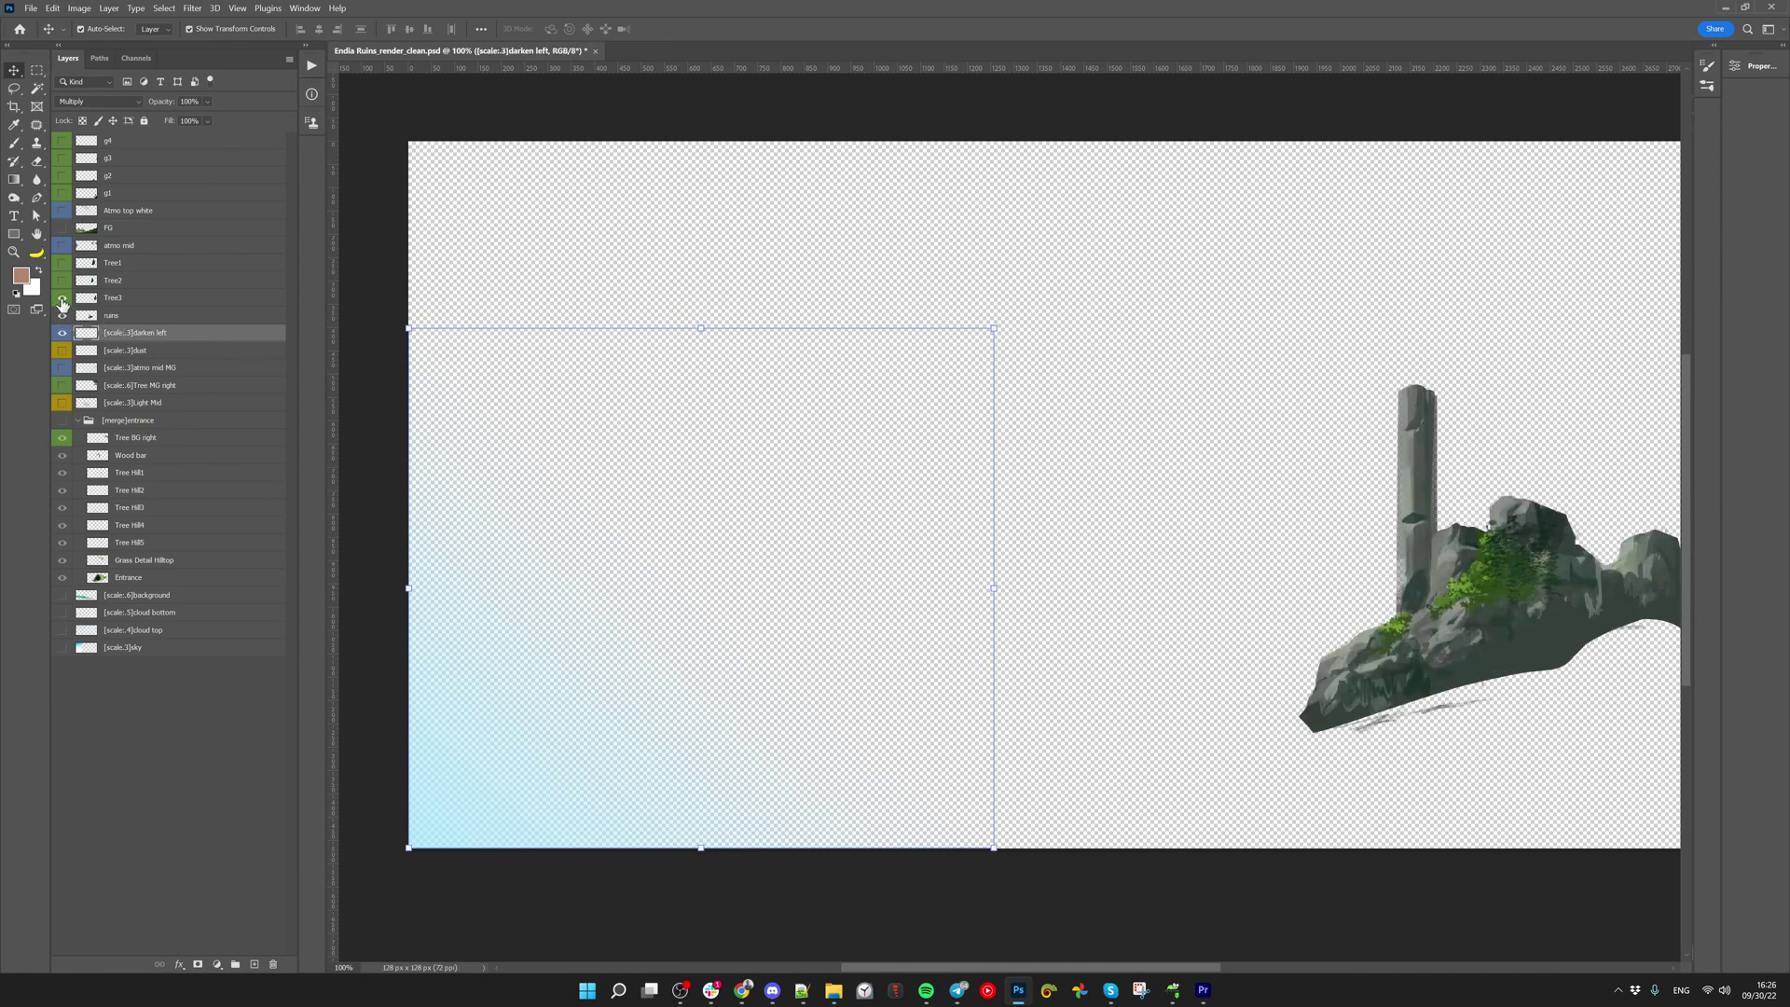
pyautogui.keyDown('alt'); pyautogui.click(63, 300); pyautogui.keyUp('alt')
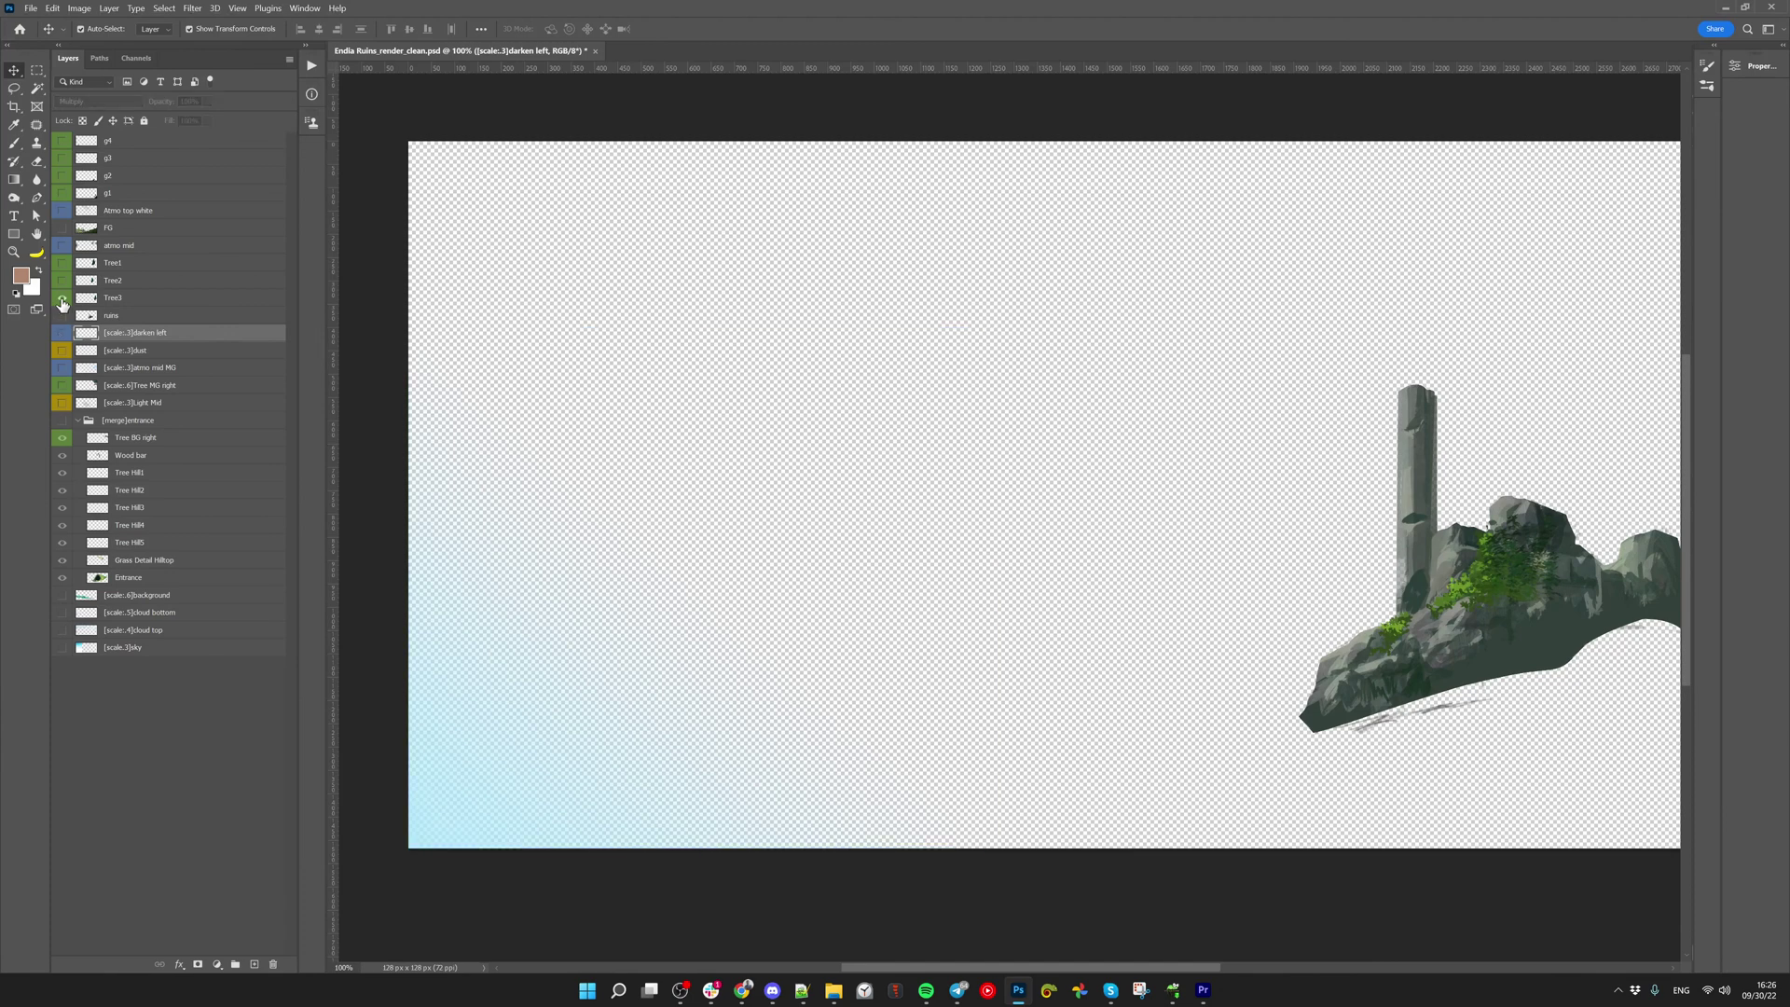
pyautogui.keyDown('alt'); pyautogui.click(63, 300); pyautogui.keyUp('alt')
pyautogui.keyDown('alt'); pyautogui.click(62, 300); pyautogui.keyUp('alt')
pyautogui.keyDown('alt'); pyautogui.click(63, 301); pyautogui.keyUp('alt')
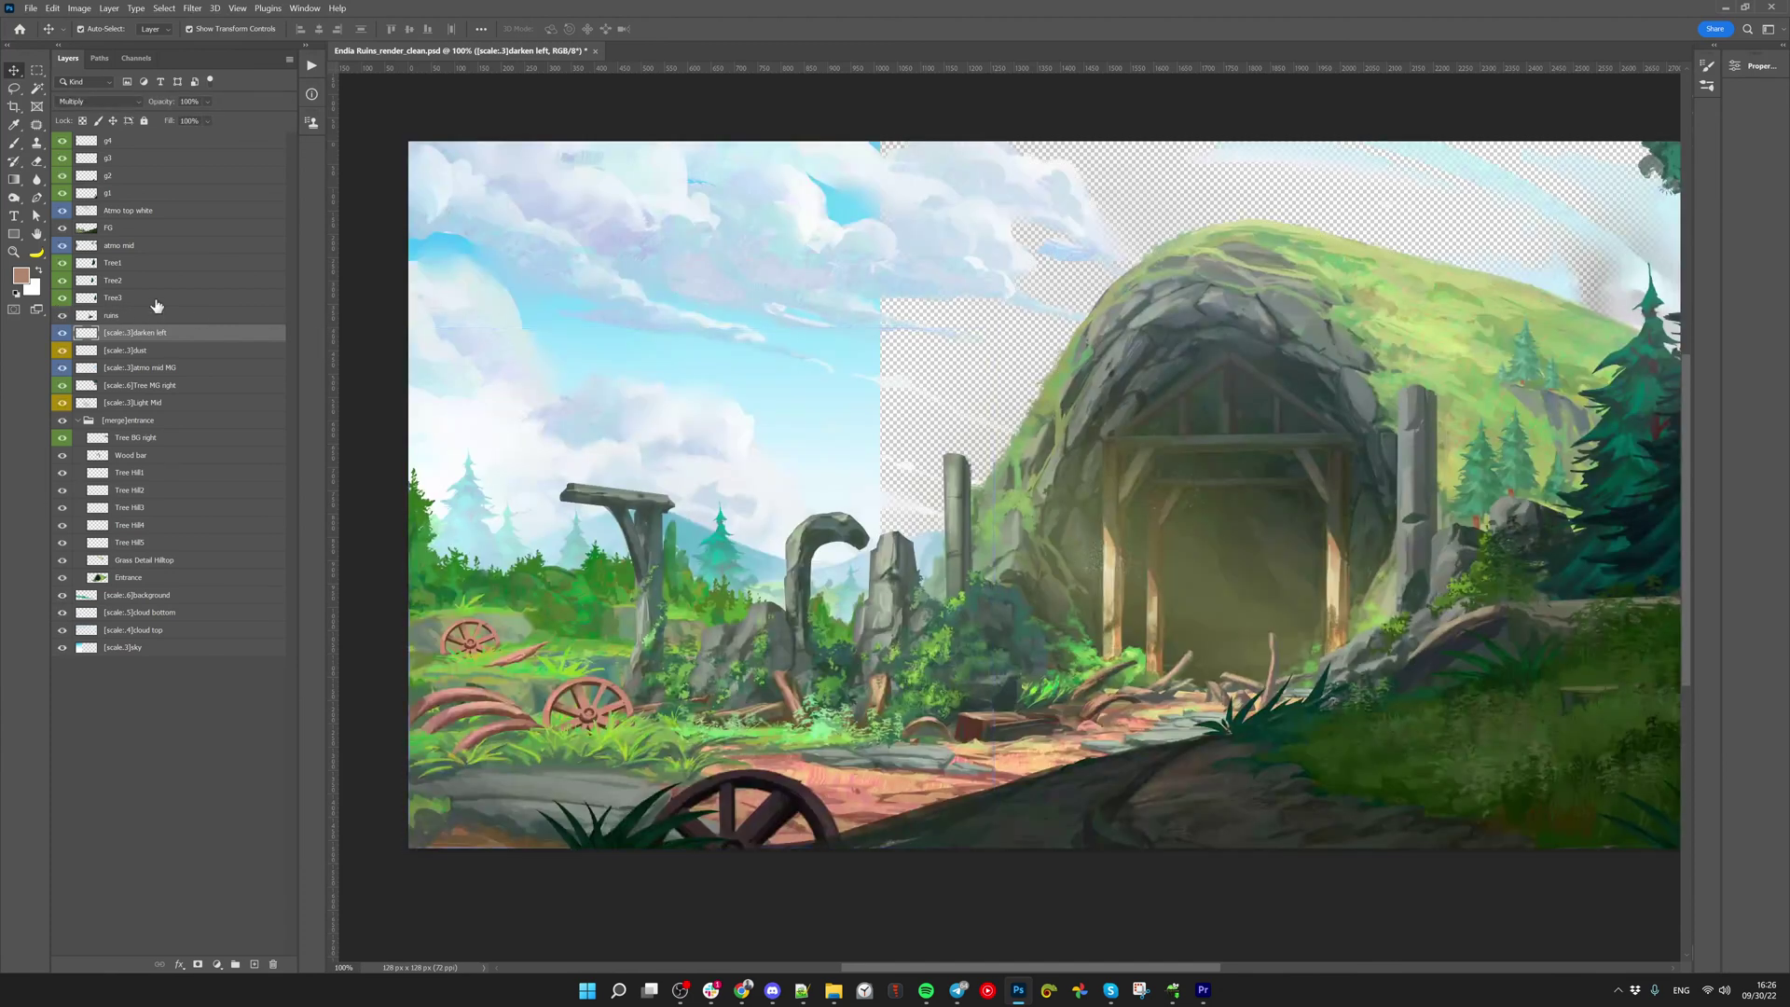
# Check the Tree3 and Tree1 layers on their own and restore the full scene
pyautogui.click(157, 298)
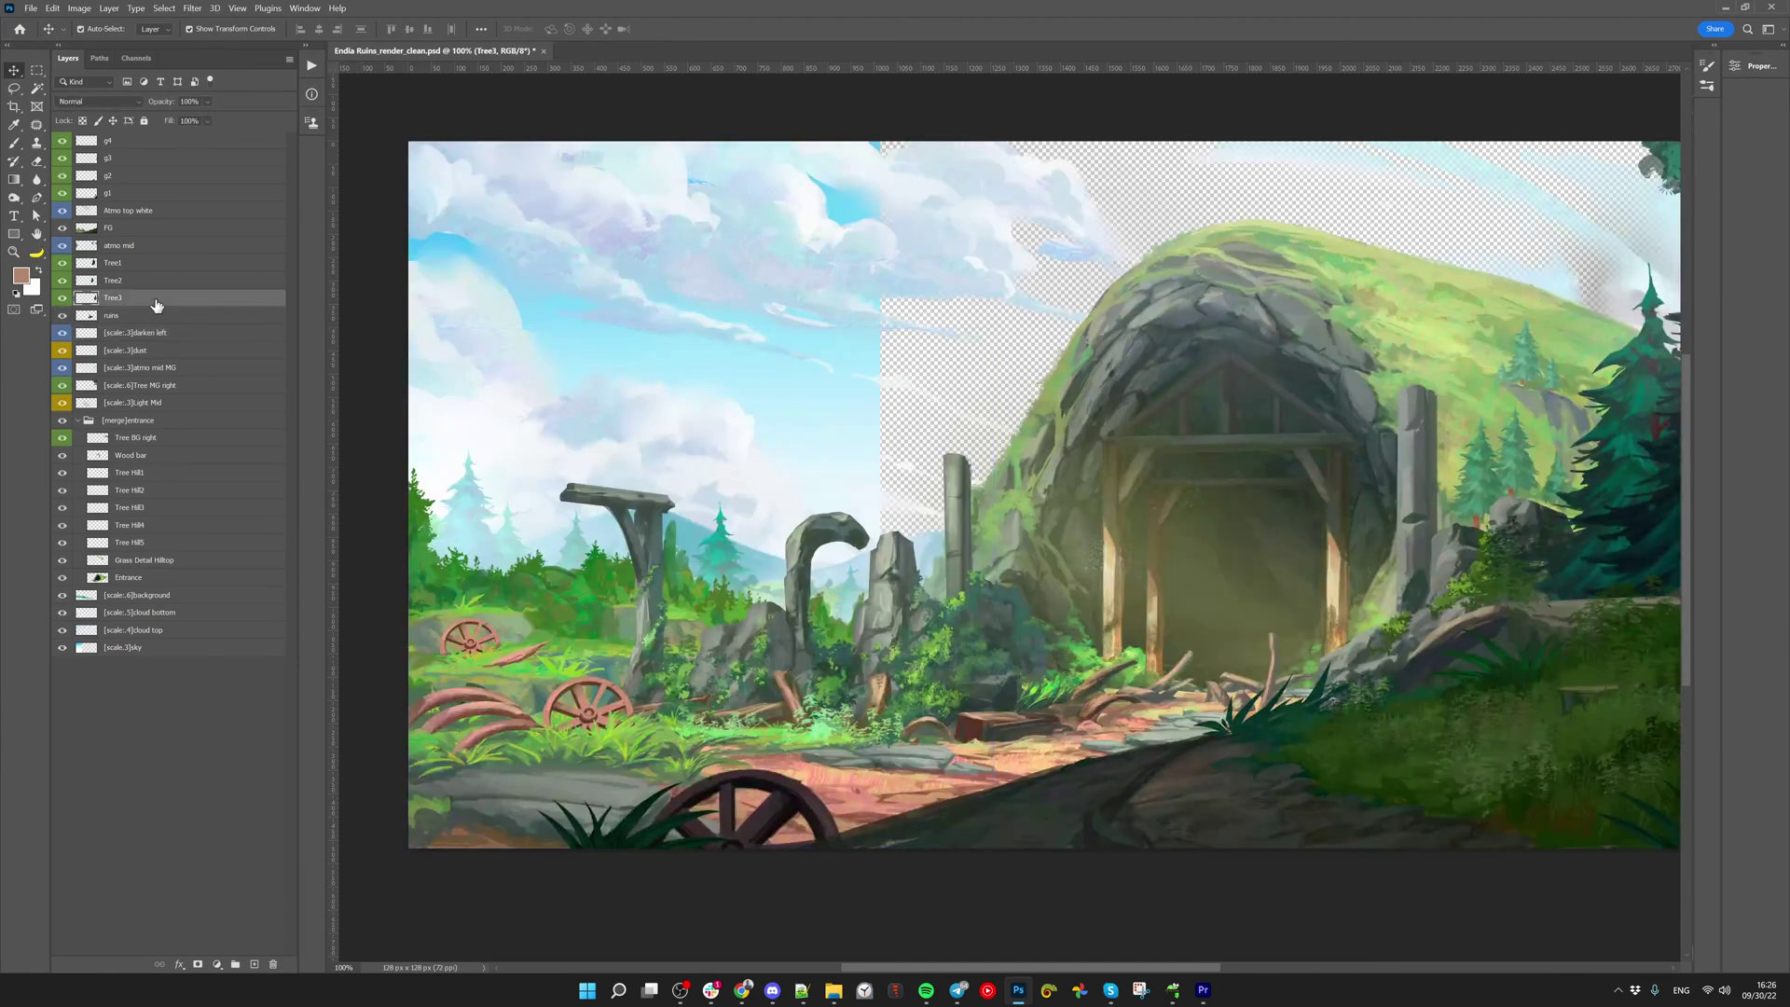
pyautogui.hscroll(5, 946, 486)
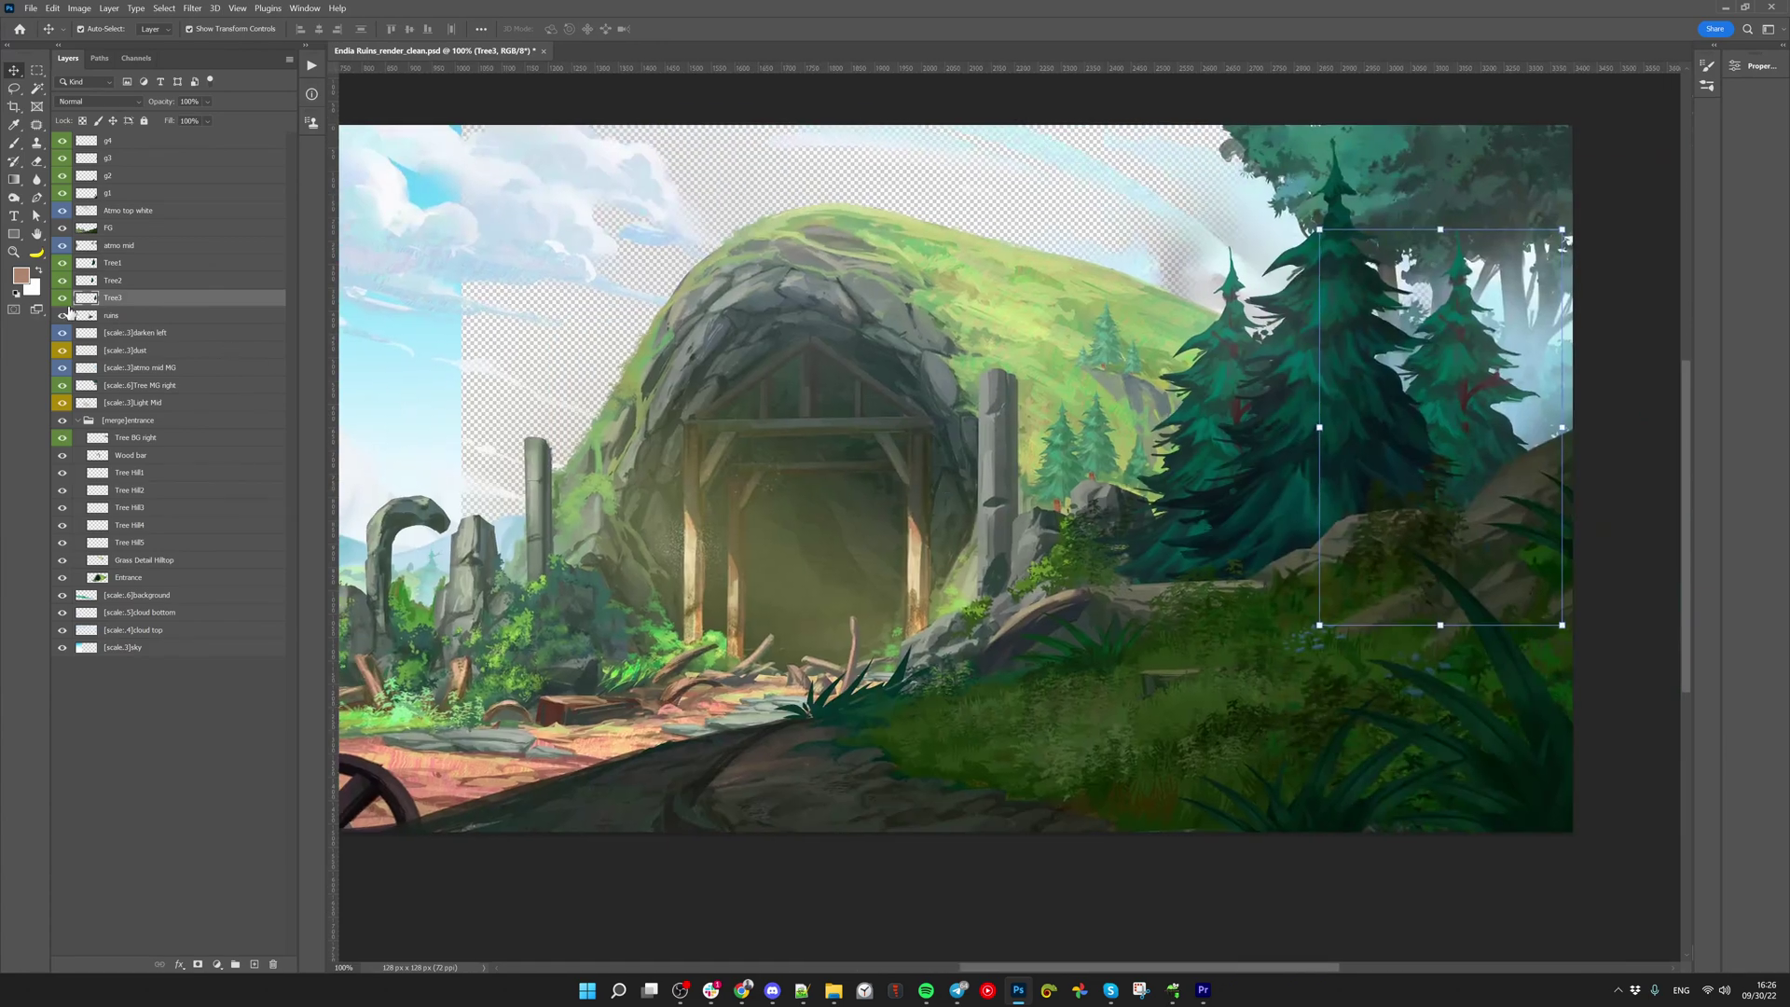
pyautogui.keyDown('alt'); pyautogui.click(62, 300); pyautogui.keyUp('alt')
pyautogui.click(62, 301)
pyautogui.click(63, 265)
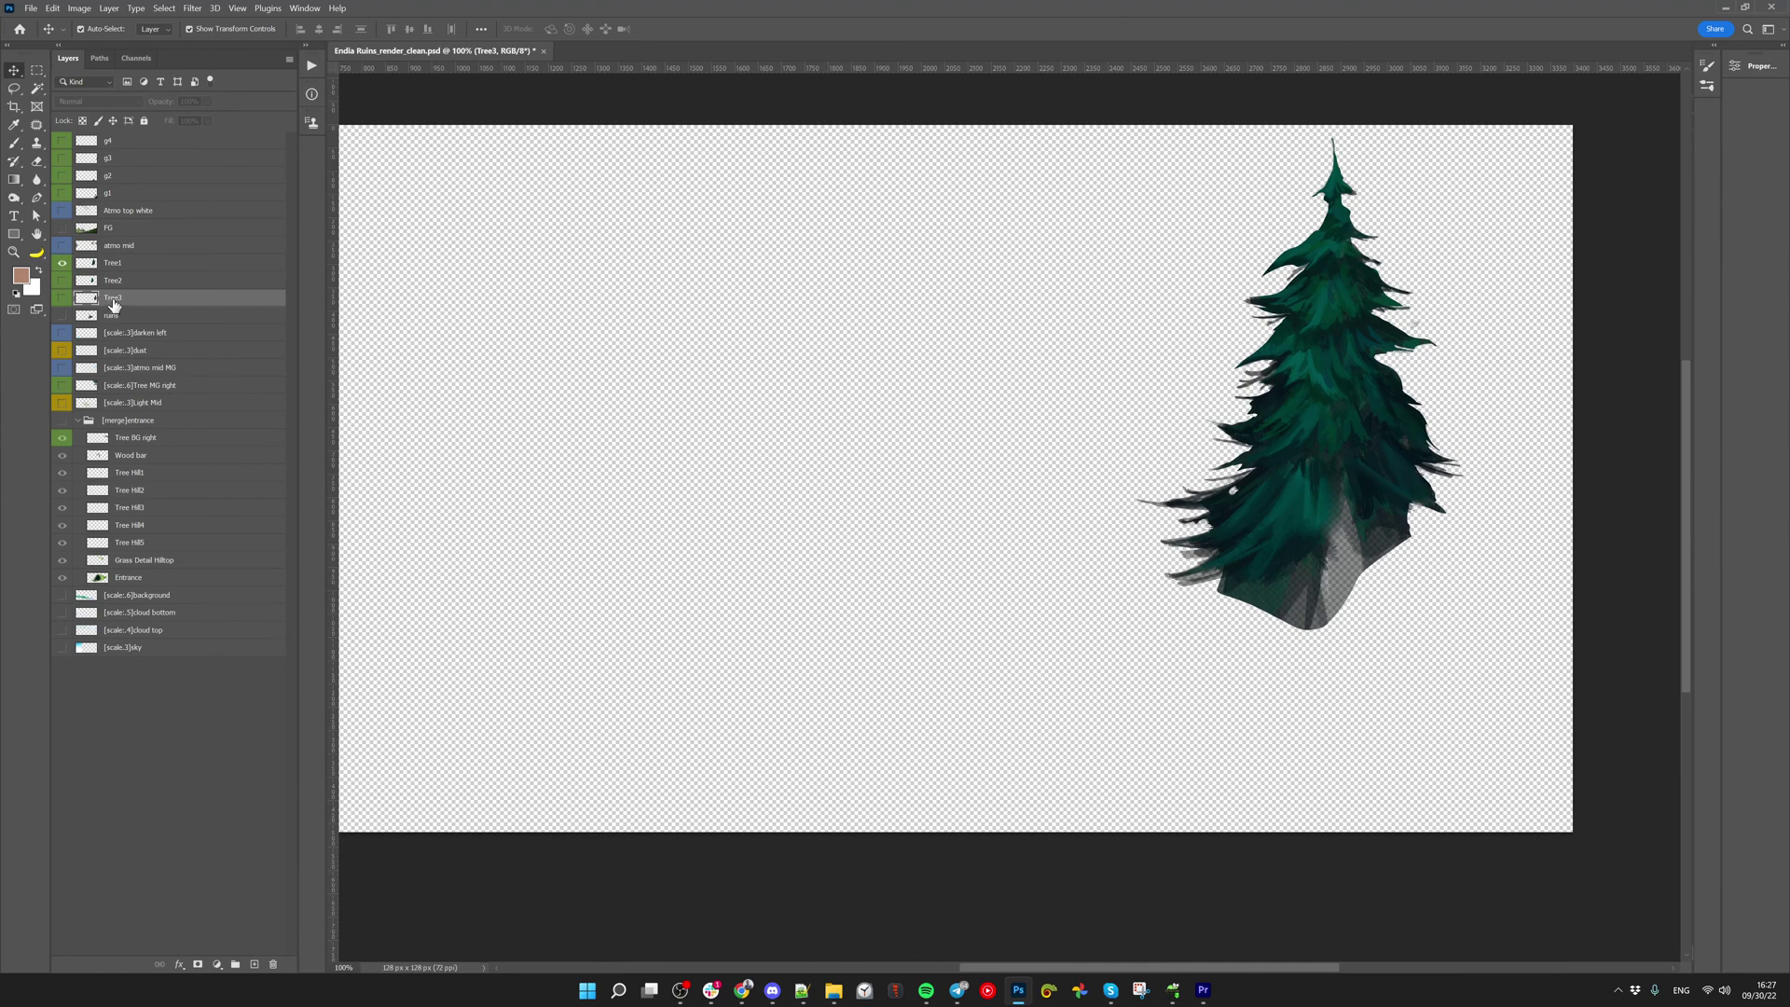
pyautogui.hotkey('ctrl', 'z')
pyautogui.hotkey('ctrl', 'z')
pyautogui.hotkey('ctrl', 'z')
# Select the Tree3 layer and rename it as [scale:.8]Tree3
pyautogui.press('z')
pyautogui.keyDown('alt'); pyautogui.click(1114, 384); pyautogui.keyUp('alt')
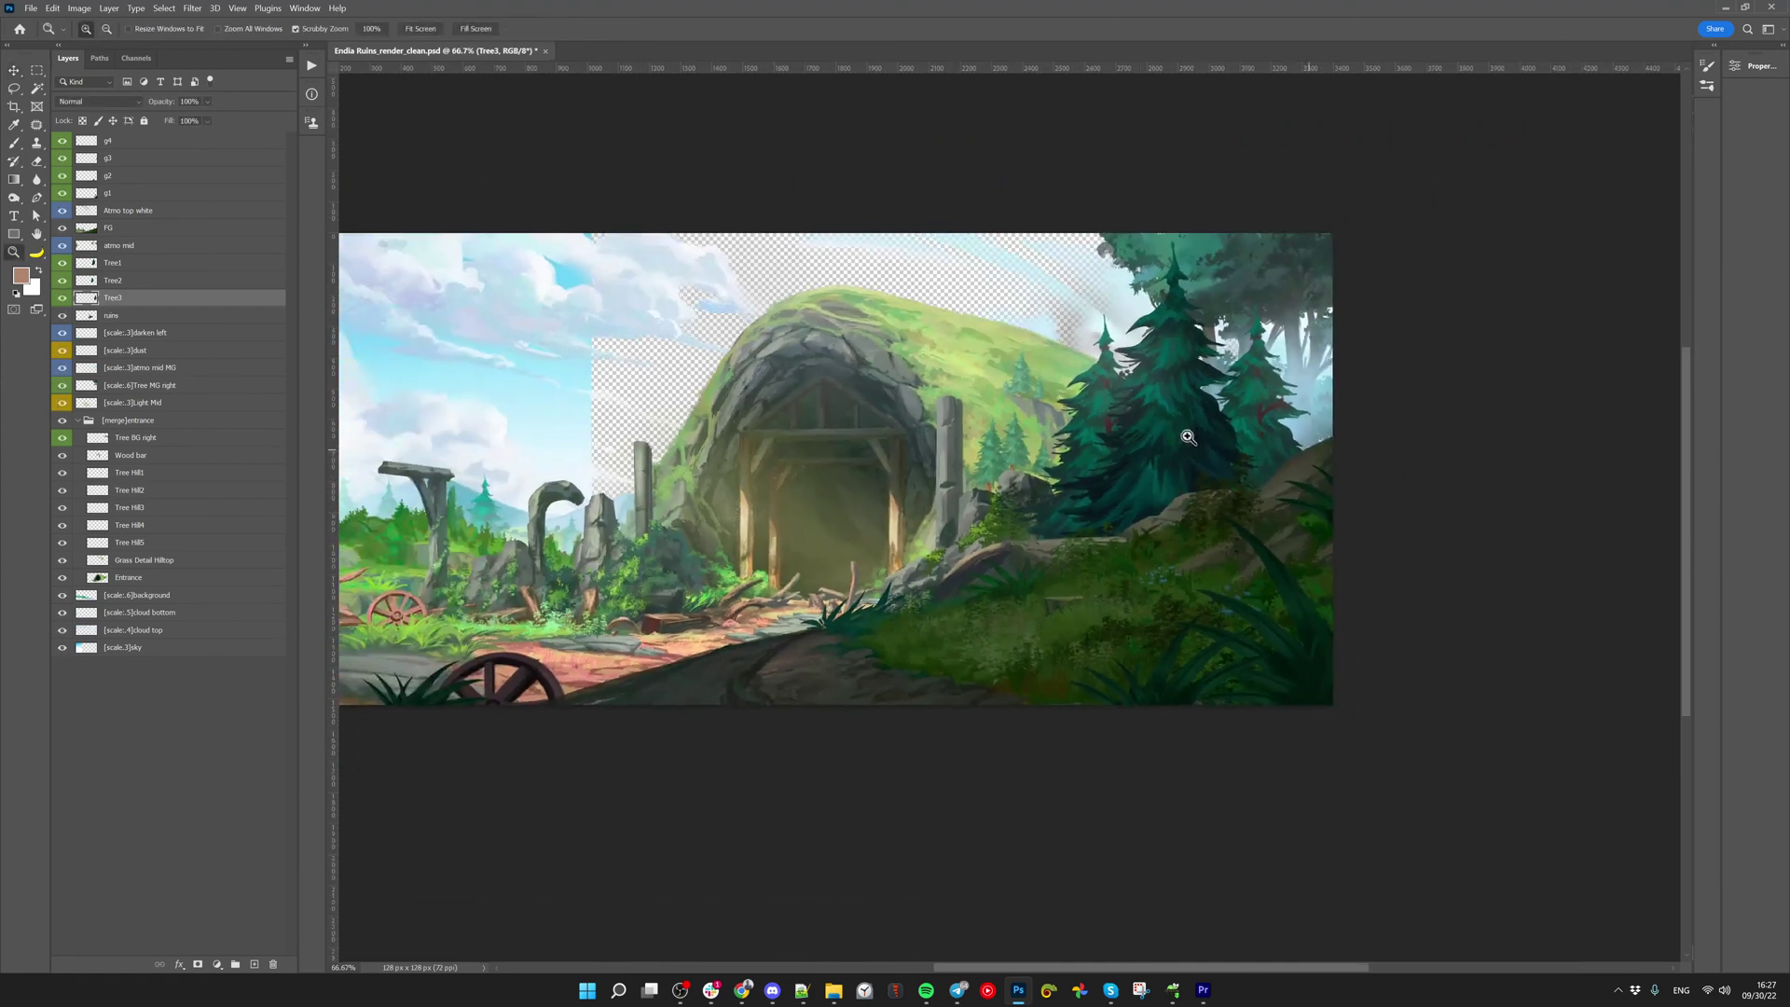
pyautogui.click(1175, 355)
pyautogui.press('v')
pyautogui.click(1249, 417)
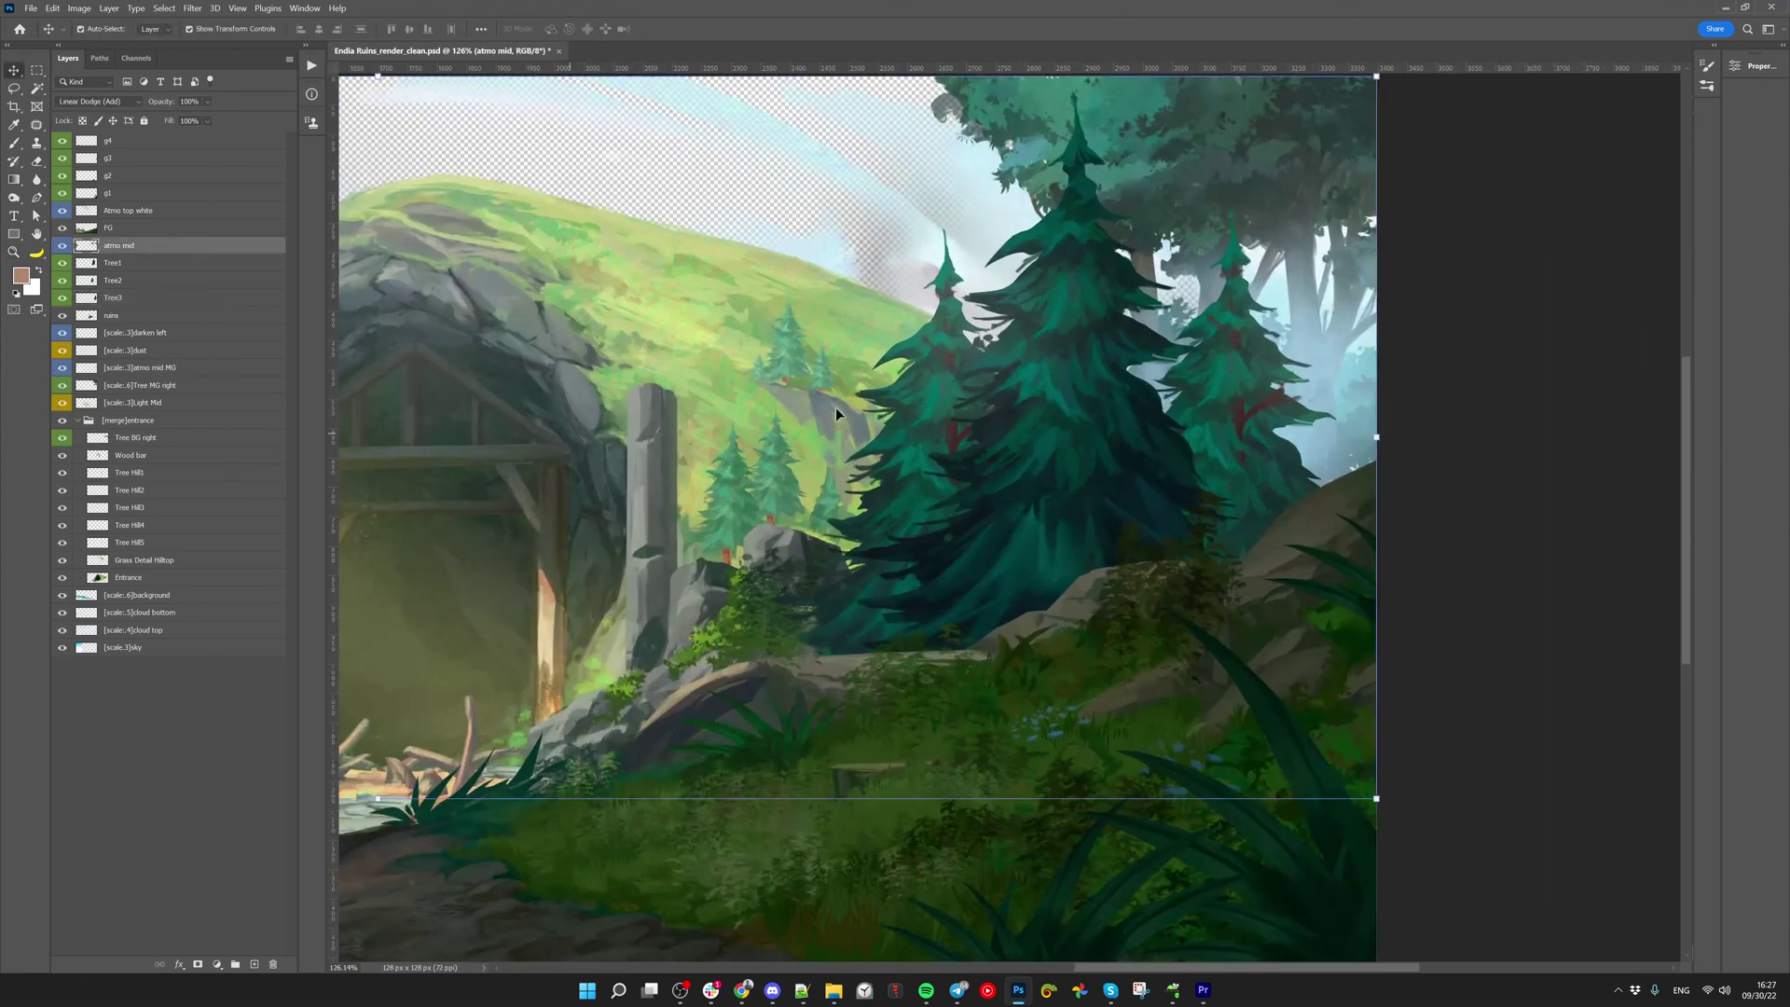
pyautogui.moveTo(1250, 417); pyautogui.dragTo(1357, 371)
pyautogui.click(134, 300)
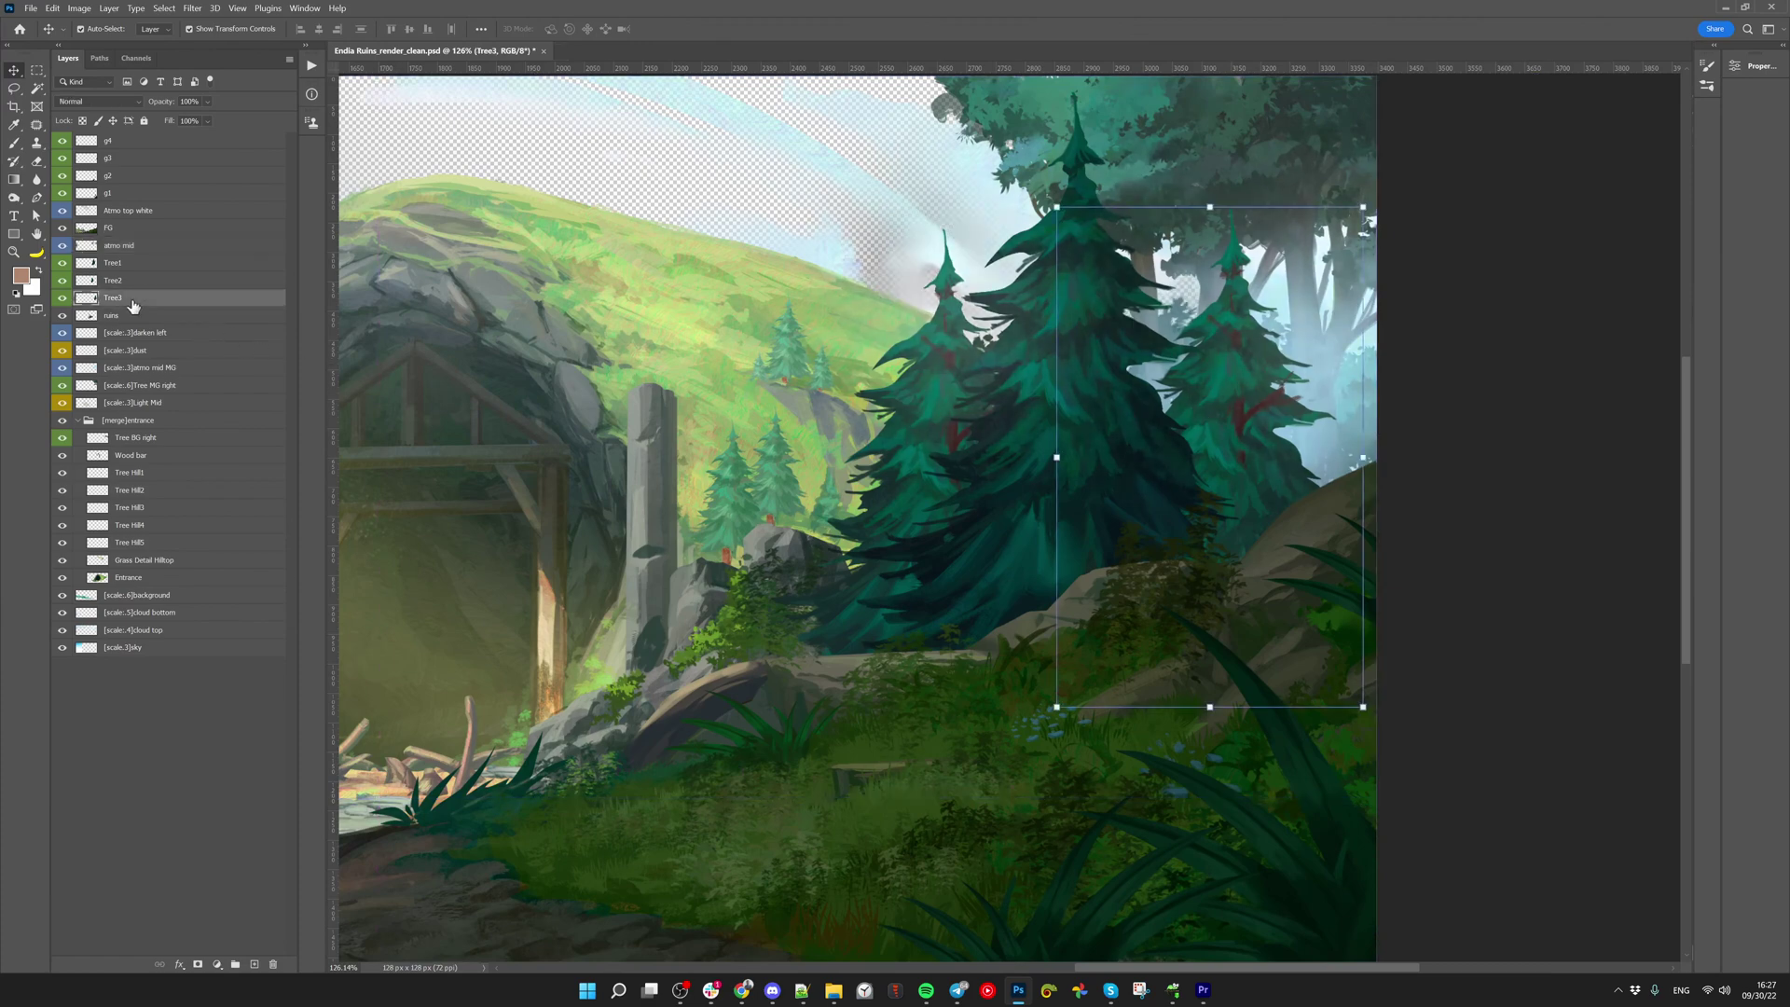
pyautogui.doubleClick(130, 300)
pyautogui.press('Return')
# Isolate the atmo mid layer so that its separate soft spots can be seen alone
pyautogui.click(103, 280)
pyautogui.click(98, 248)
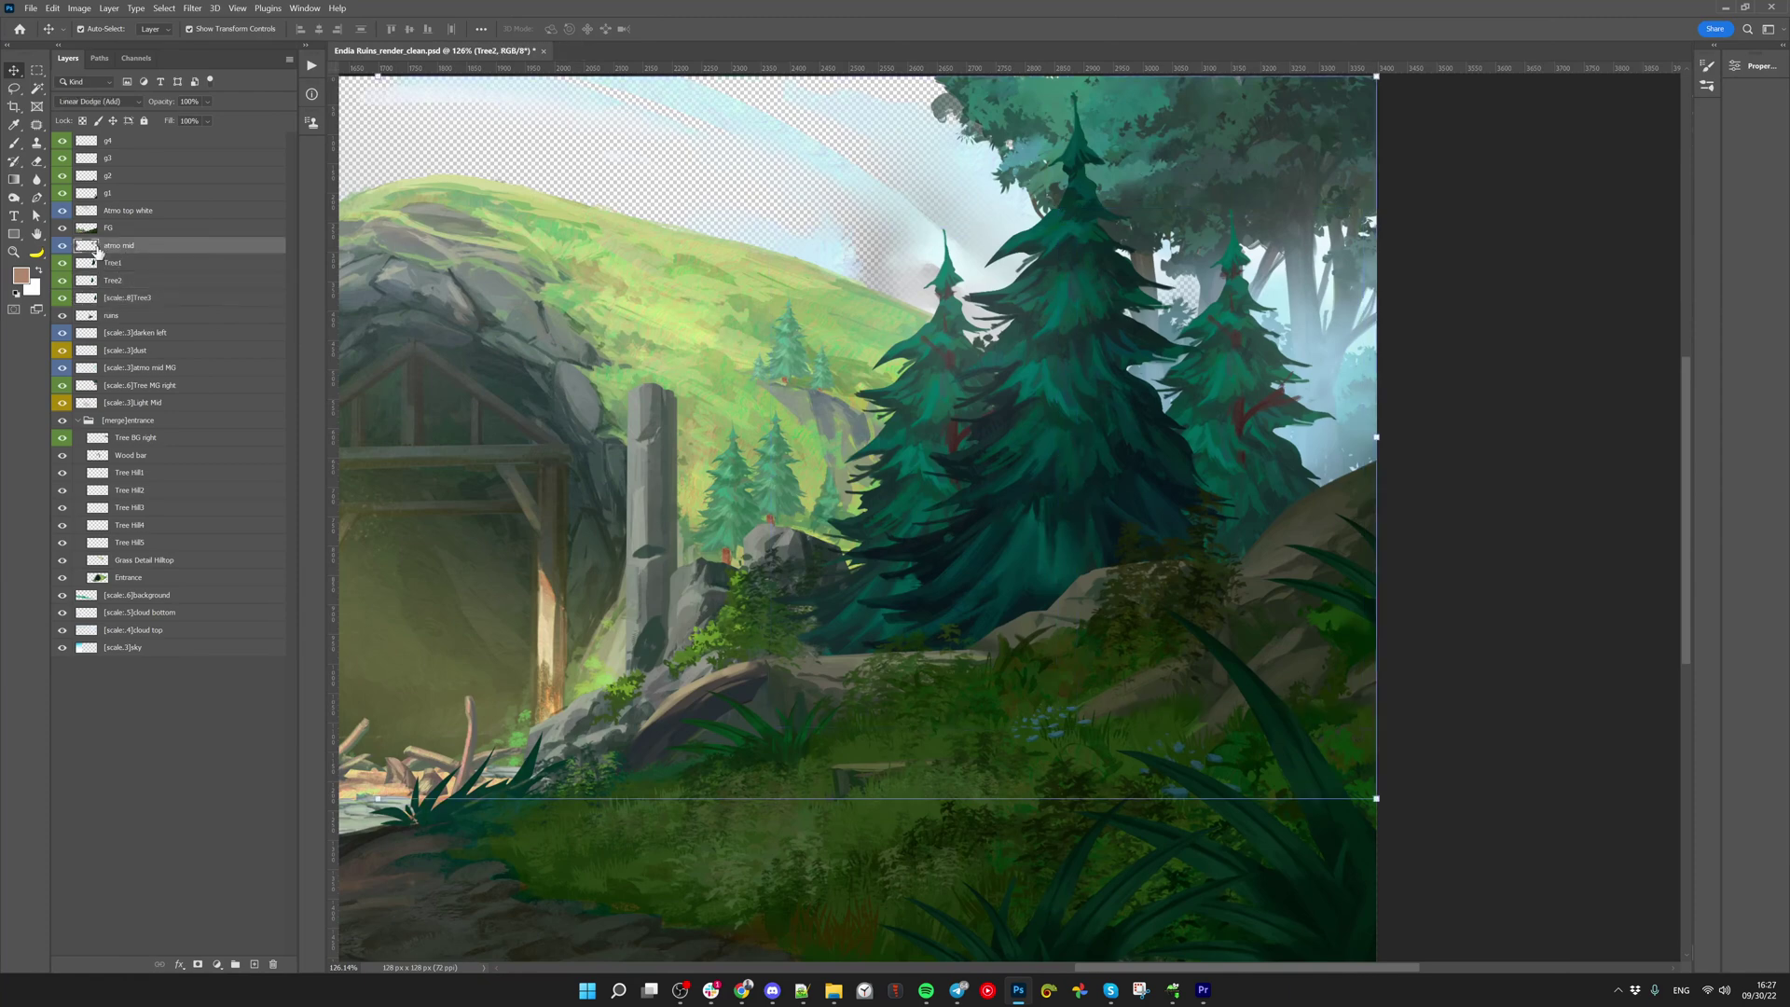
pyautogui.press('z')
pyautogui.keyDown('alt'); pyautogui.click(677, 354); pyautogui.keyUp('alt')
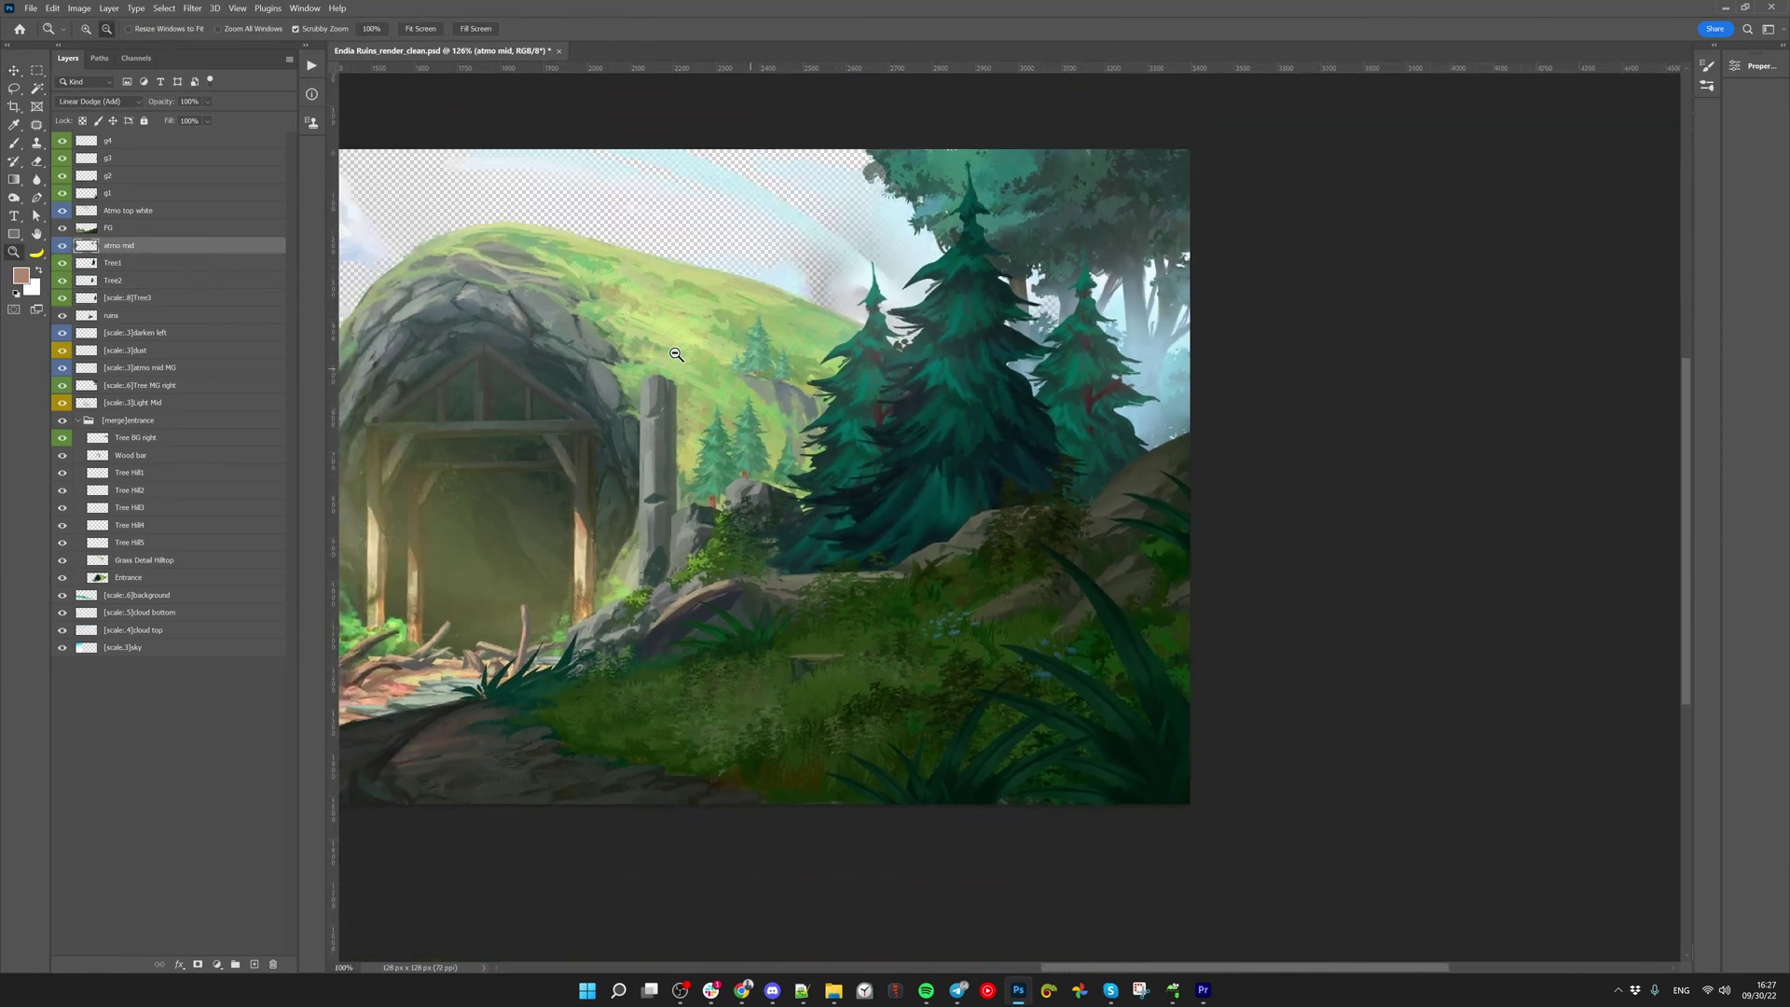
pyautogui.keyDown('alt'); pyautogui.click(677, 355); pyautogui.keyUp('alt')
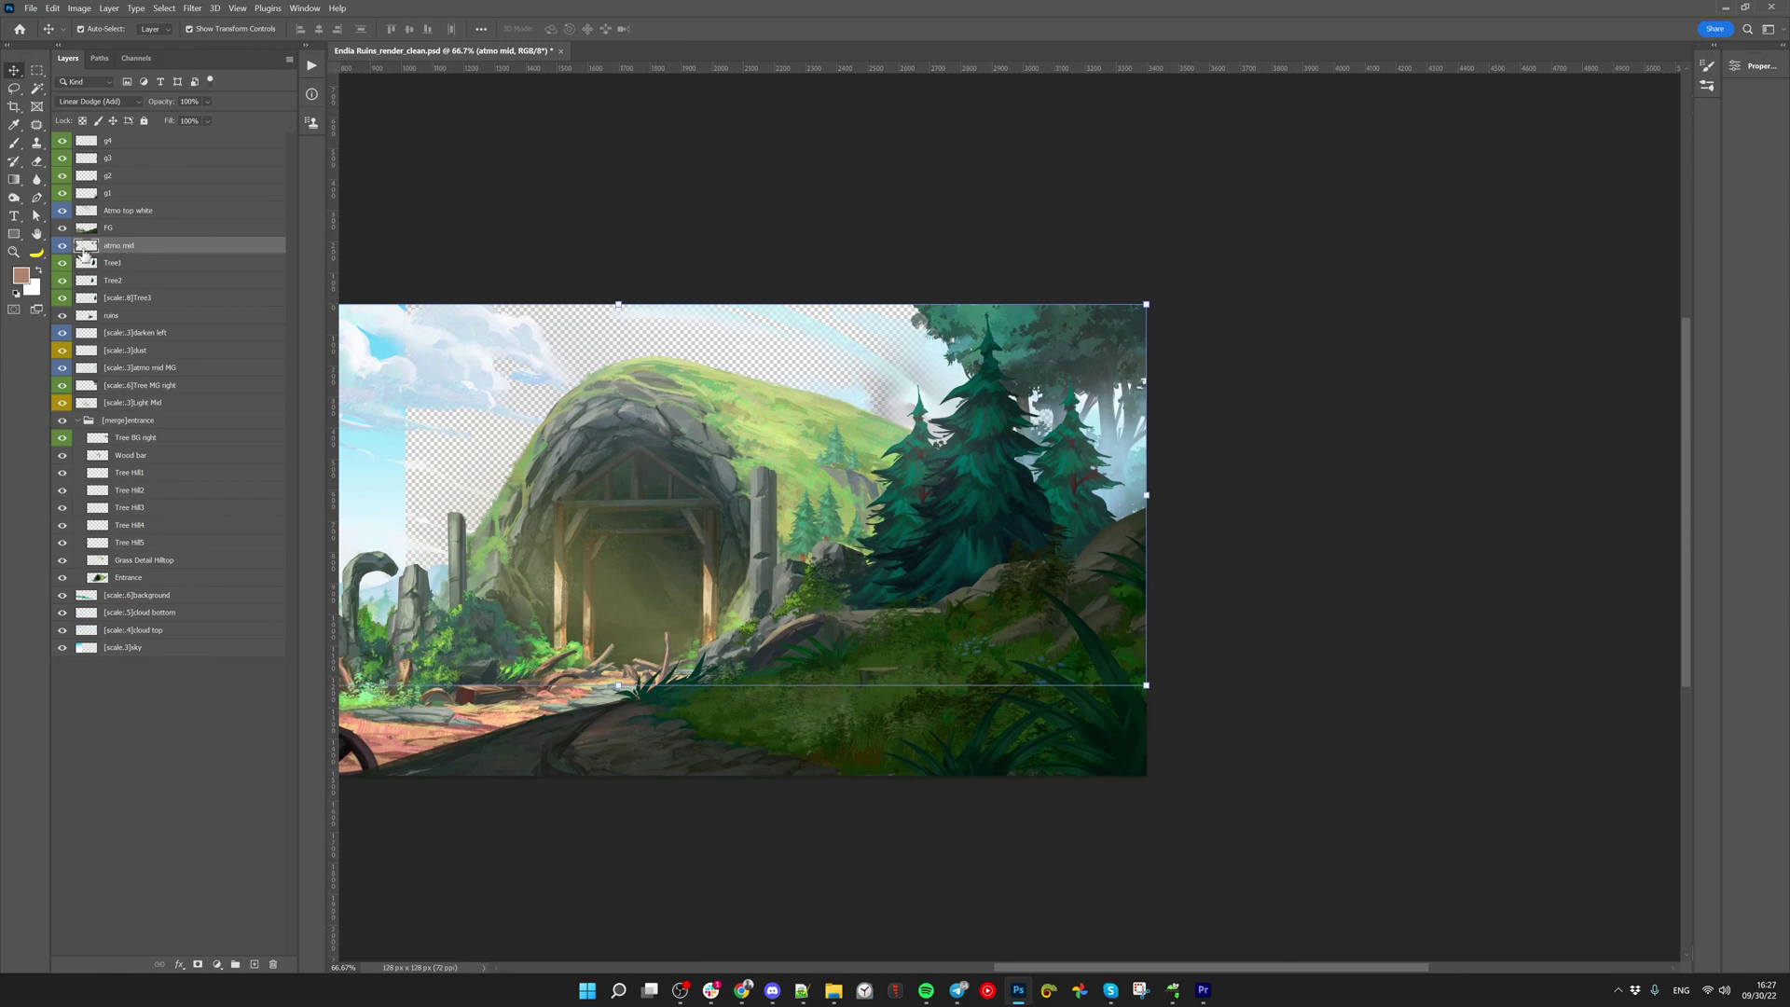
pyautogui.keyDown('alt'); pyautogui.click(64, 247); pyautogui.keyUp('alt')
# Select the soft spot at the left edge of the atmo mid layer and cut it onto a new layer
pyautogui.moveTo(703, 499); pyautogui.dragTo(1005, 478)
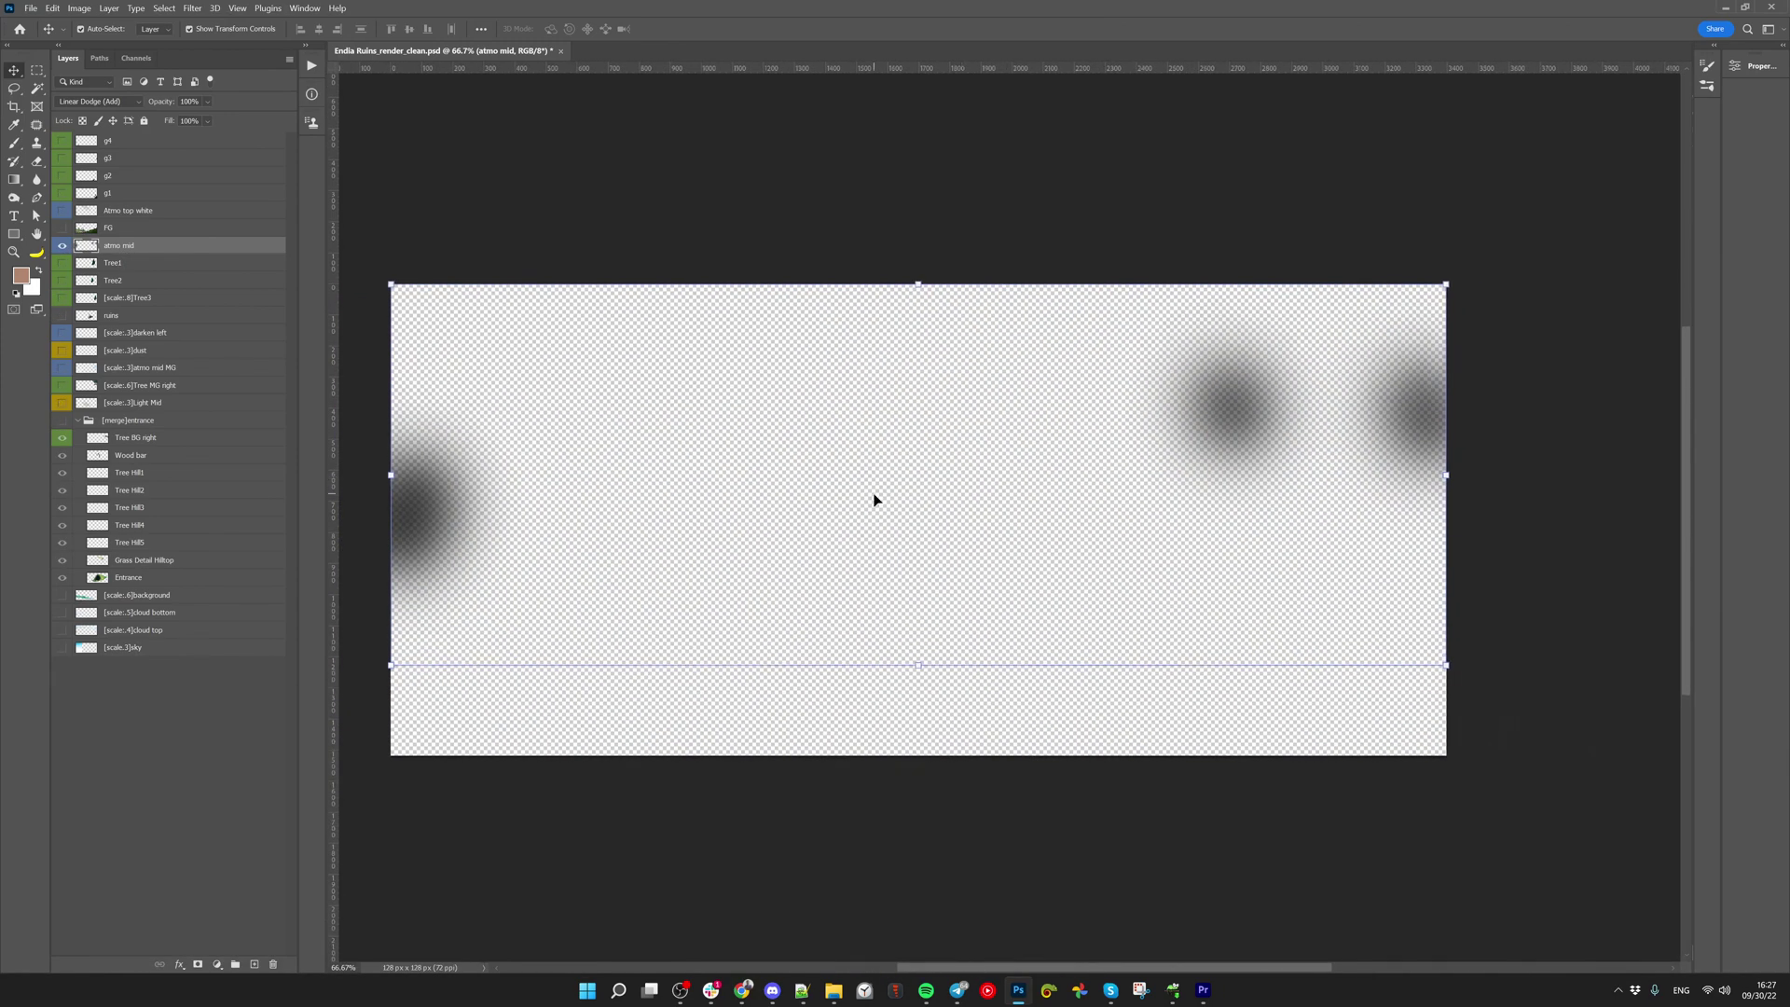
pyautogui.press('m')
pyautogui.moveTo(852, 473); pyautogui.dragTo(976, 478)
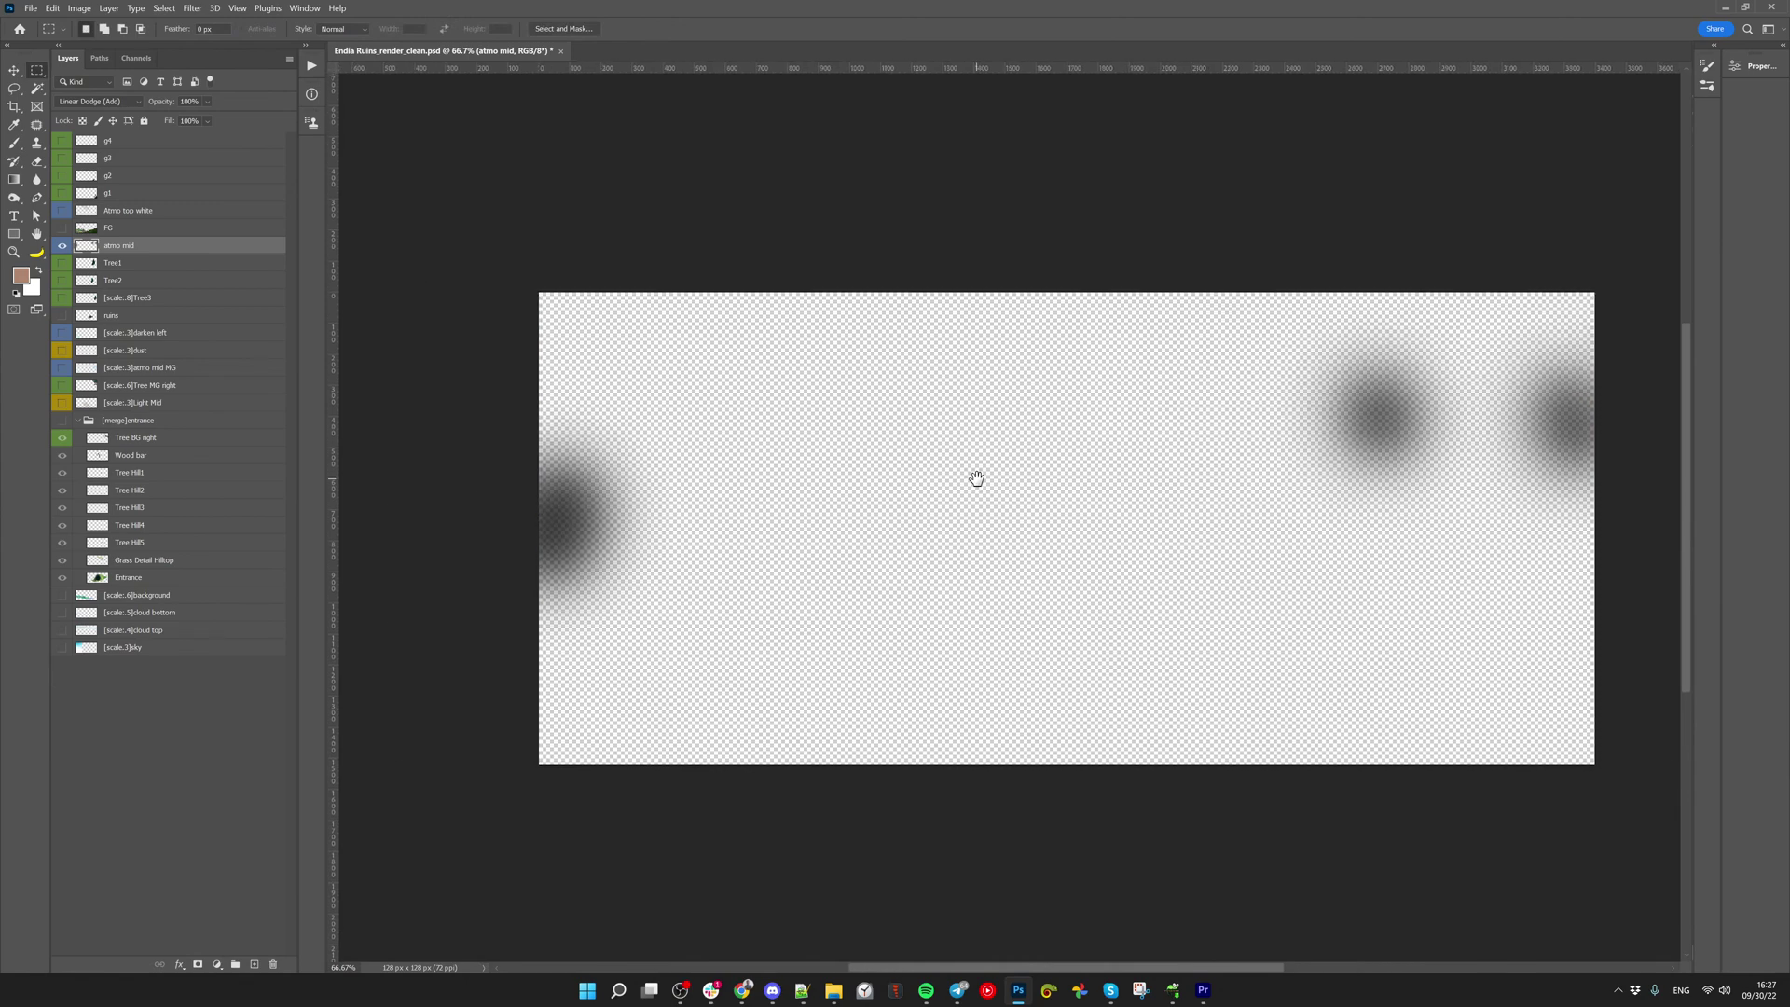
pyautogui.moveTo(768, 250); pyautogui.dragTo(372, 685)
pyautogui.hotkey('ctrl', 'shift', 'j')
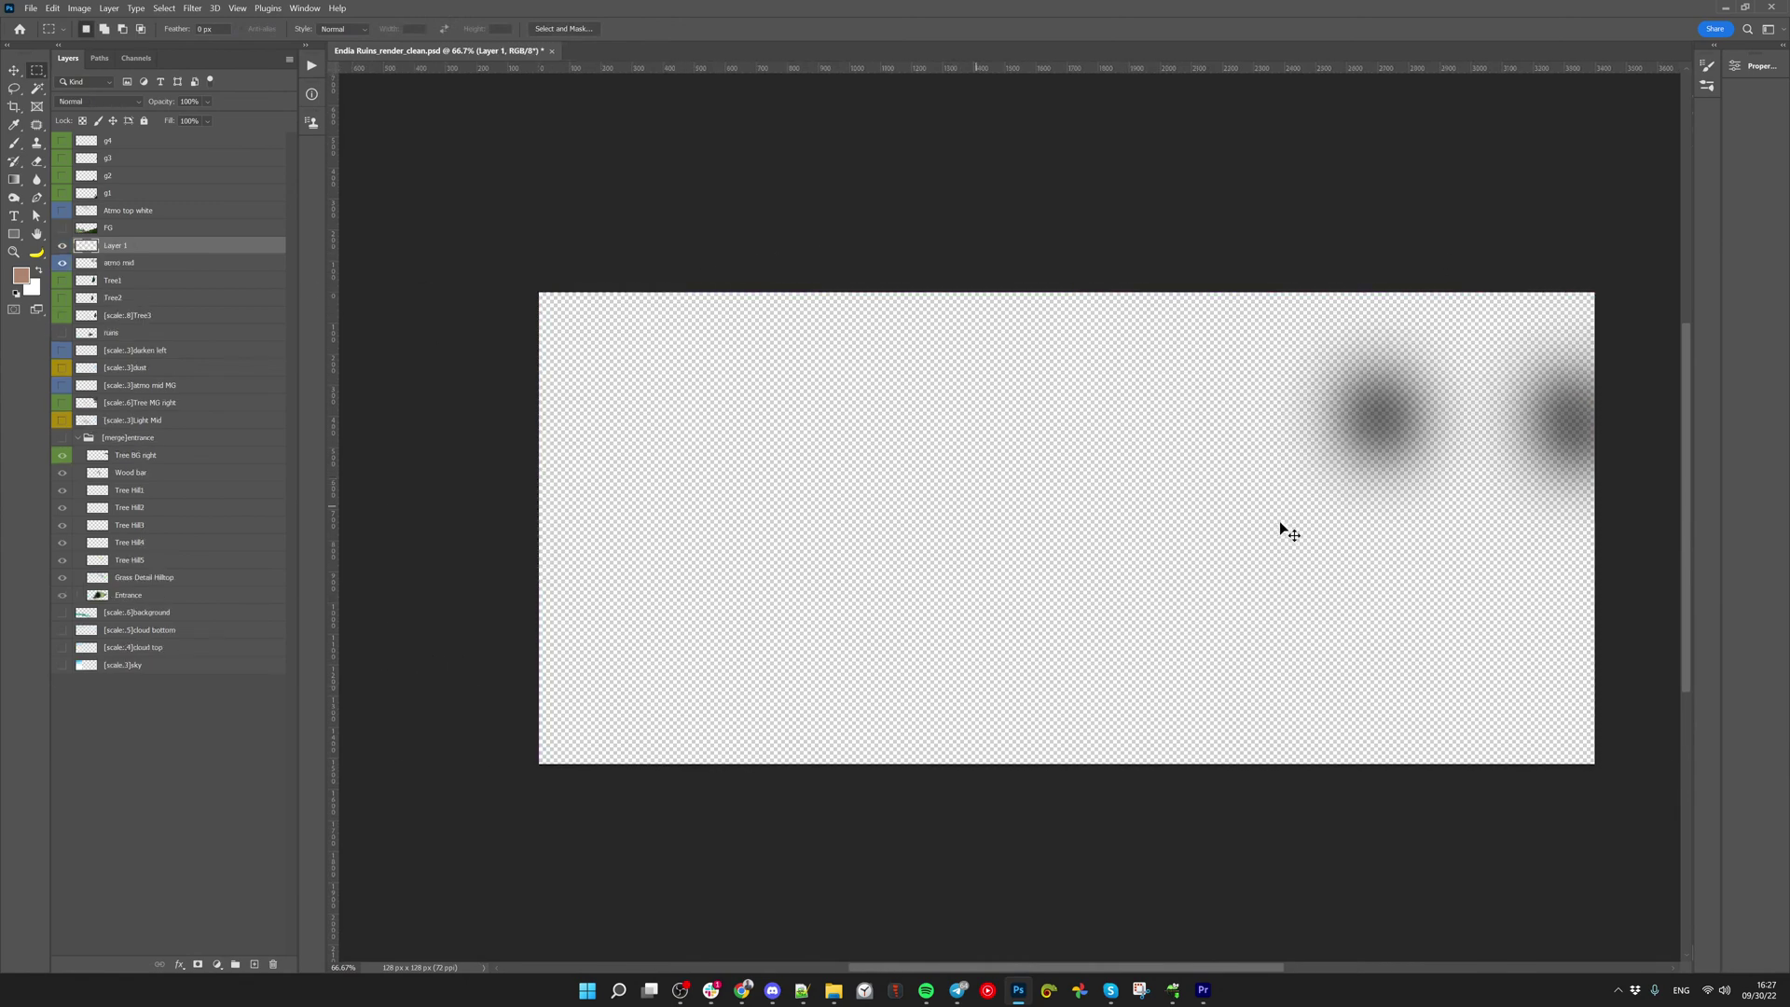
# Cut the inner of the two right-hand soft spots from atmo mid onto its own layer and check the separated spots
pyautogui.moveTo(1206, 240); pyautogui.dragTo(1472, 586)
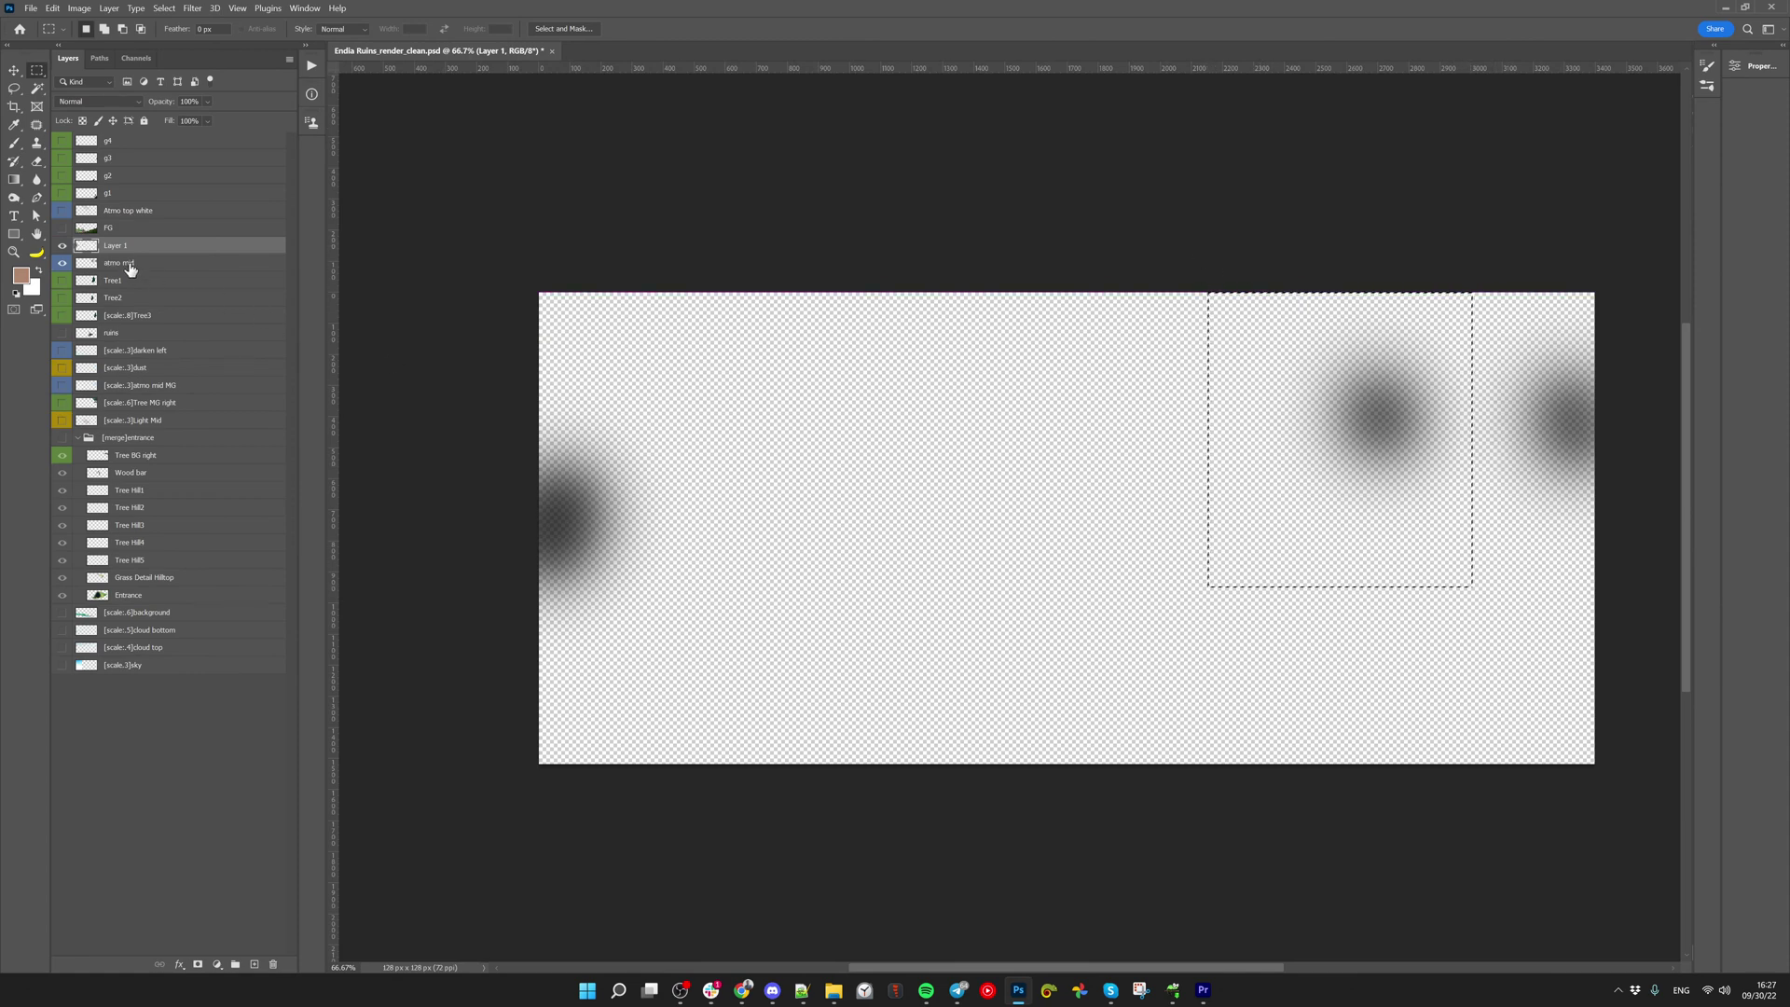
pyautogui.hotkey('ctrl', 'shift', 'j')
pyautogui.press('v')
pyautogui.click(1590, 424)
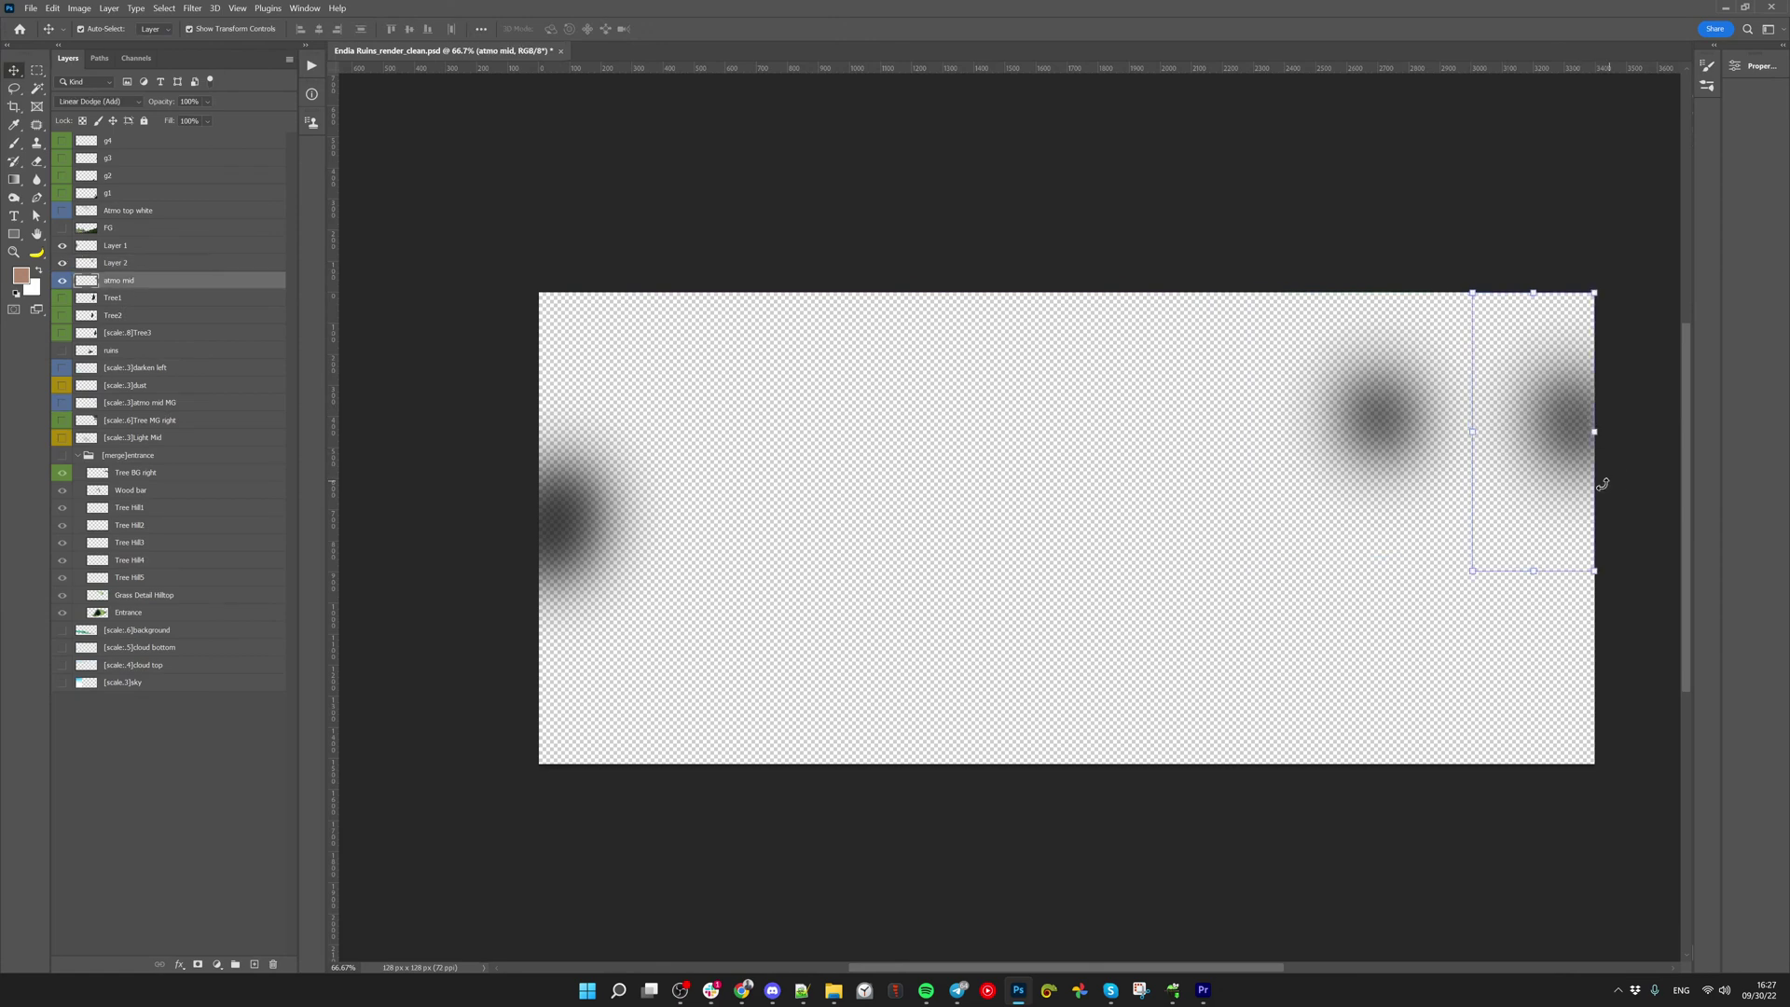
pyautogui.click(1412, 434)
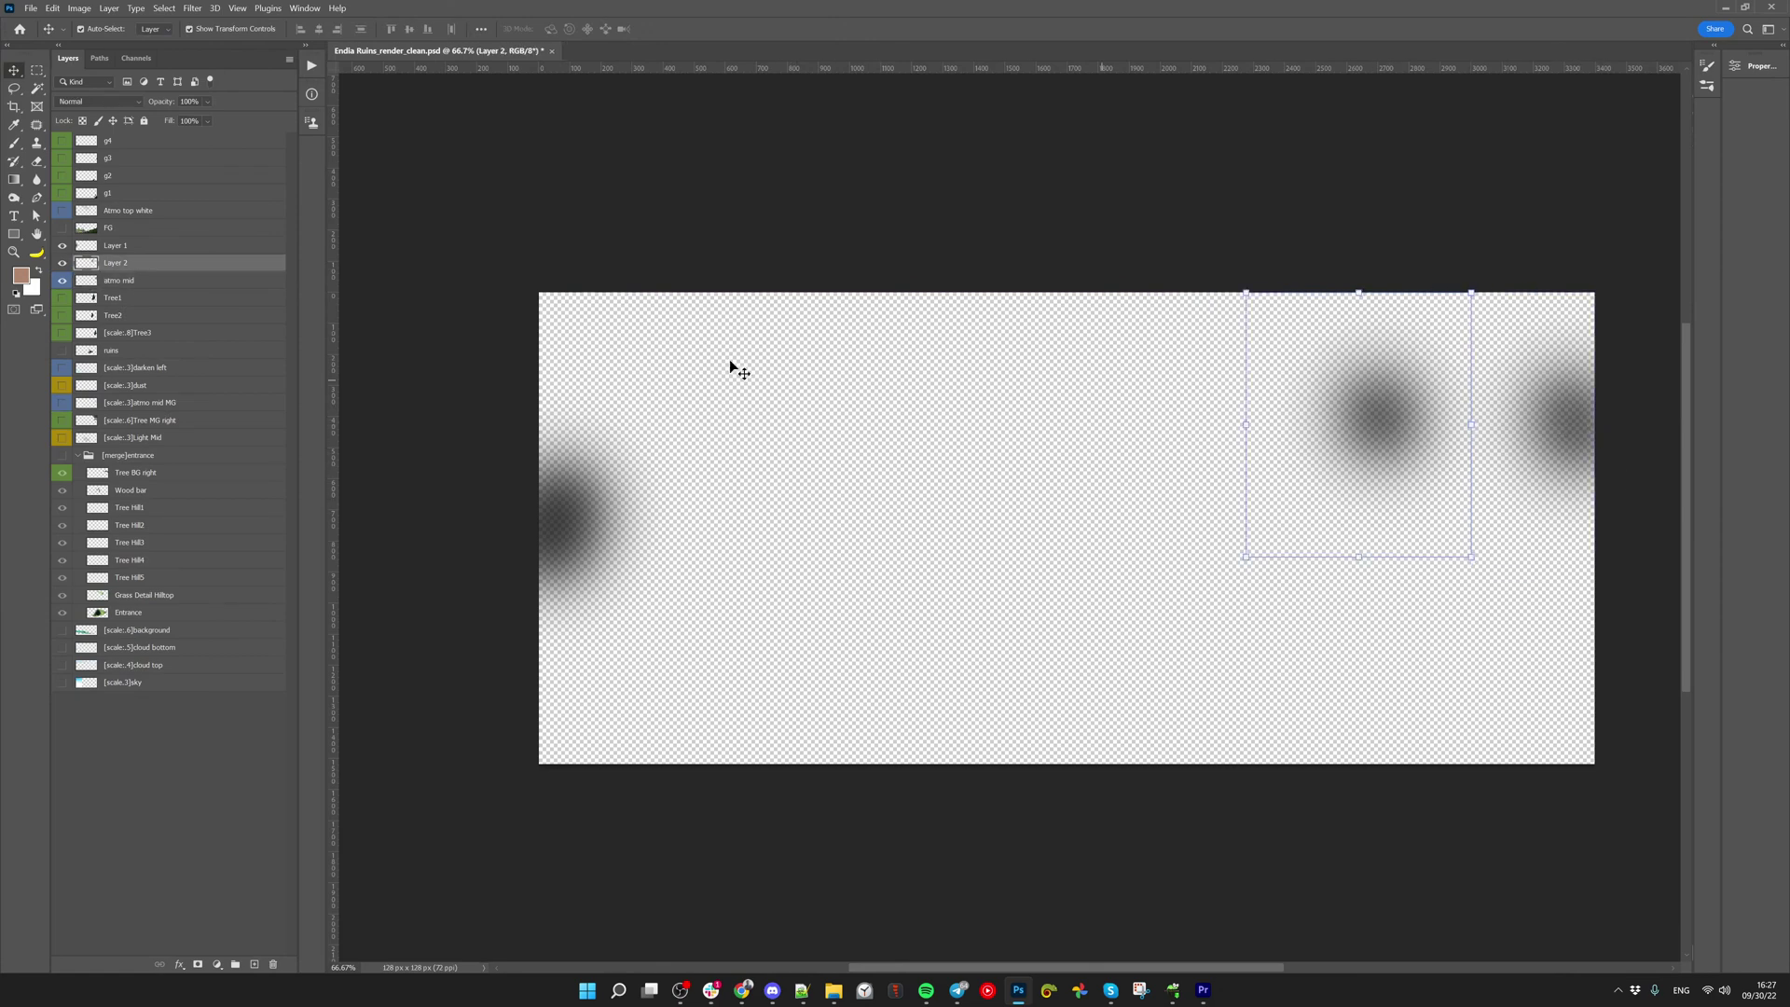
# Isolate Layer 2 and inspect its soft spot closely with an enlarged eraser brush
pyautogui.keyDown('alt'); pyautogui.click(62, 263); pyautogui.keyUp('alt')
pyautogui.press('e')
pyautogui.keyDown('alt'); pyautogui.rightClick(1530, 399); pyautogui.keyUp('alt')
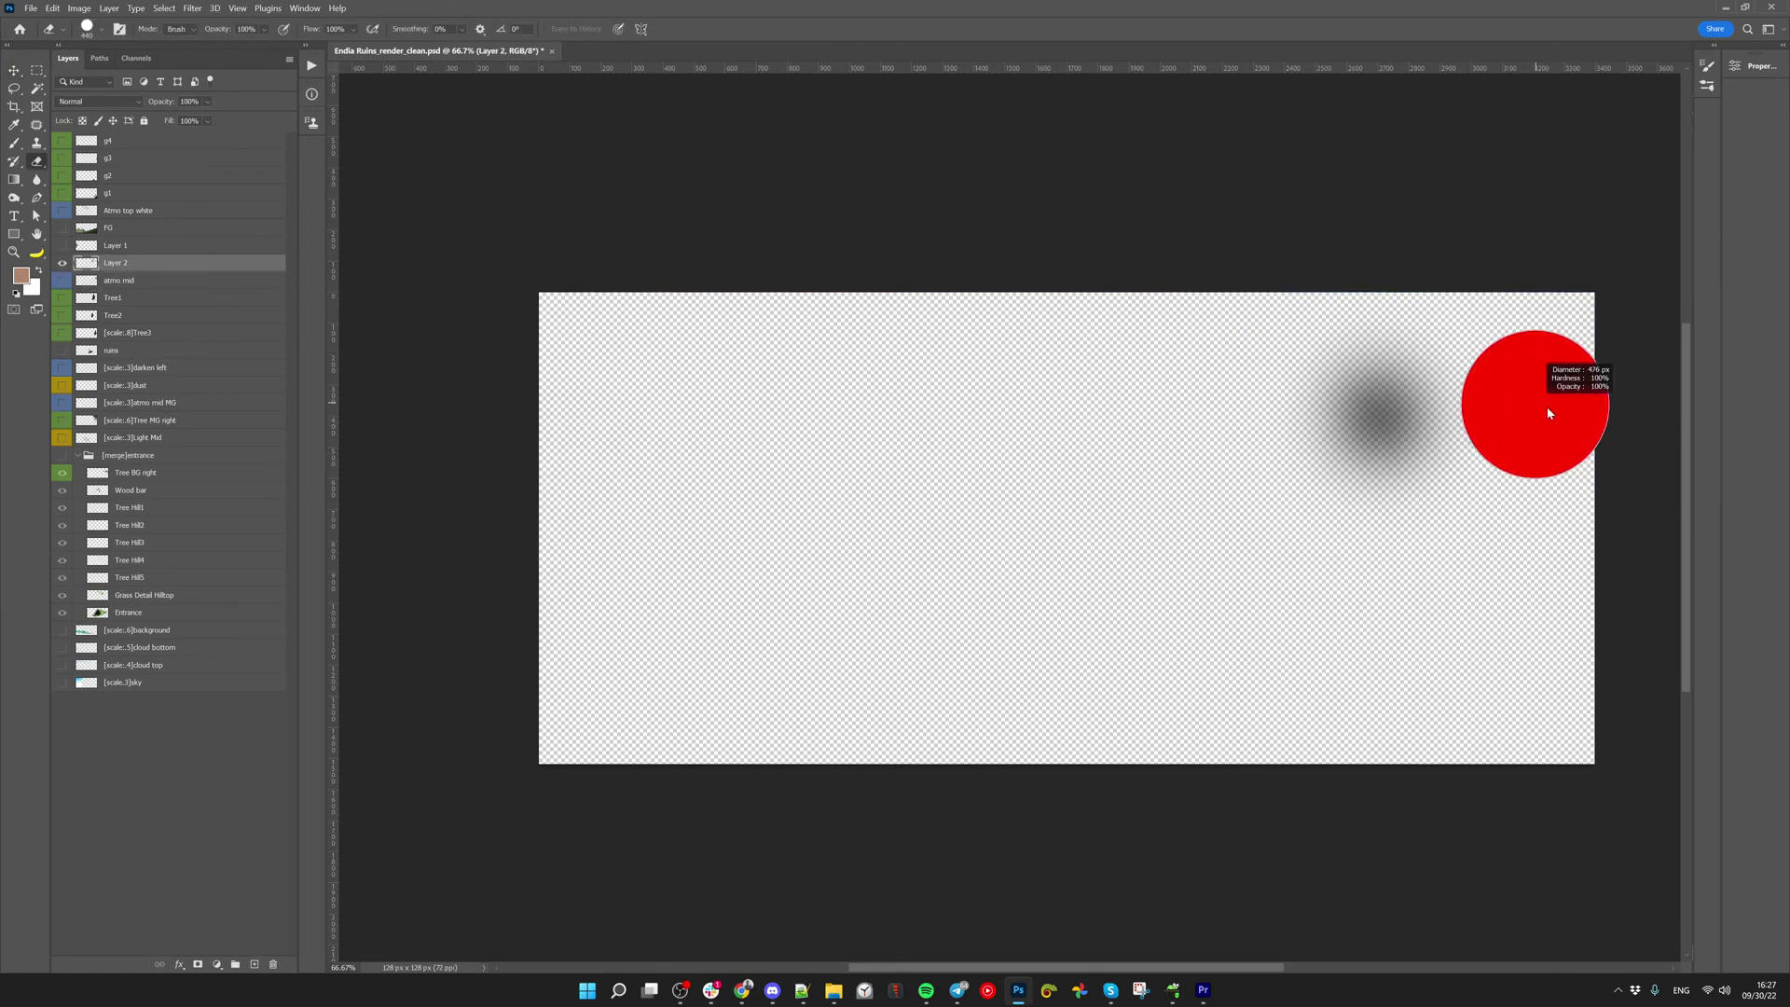
pyautogui.keyDown('alt'); pyautogui.rightClick(1575, 531); pyautogui.keyUp('alt')
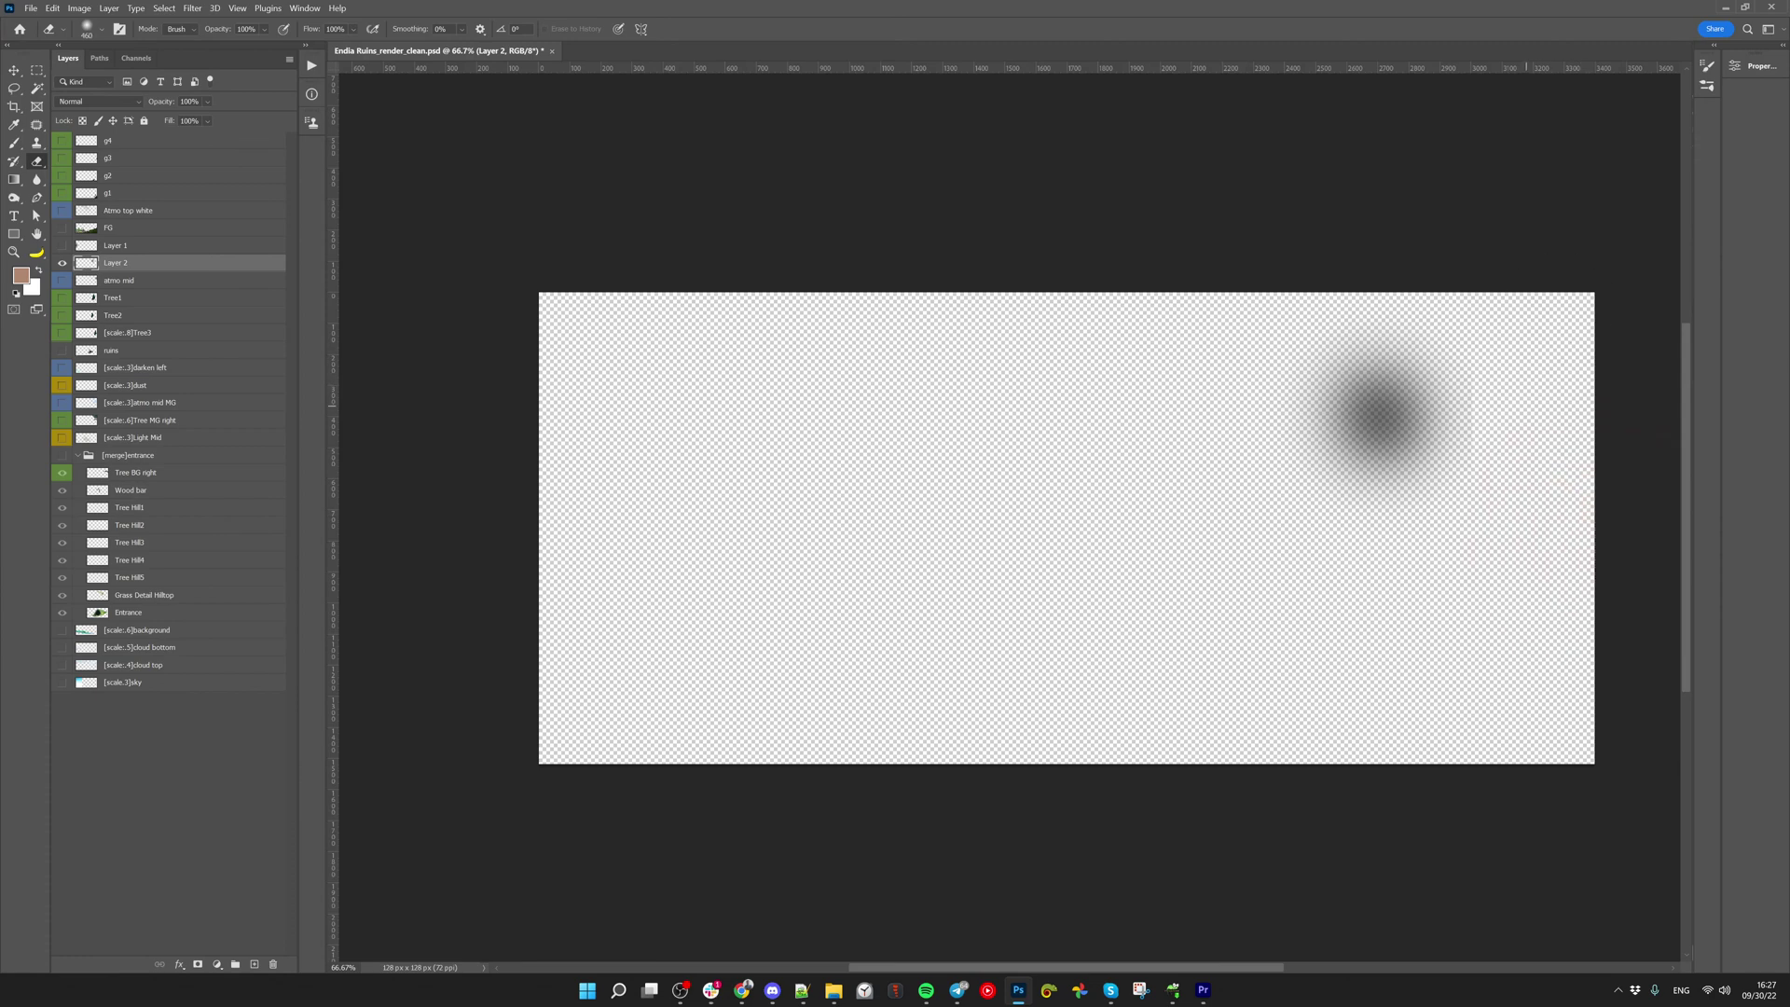
pyautogui.scroll(5, 1578, 440)
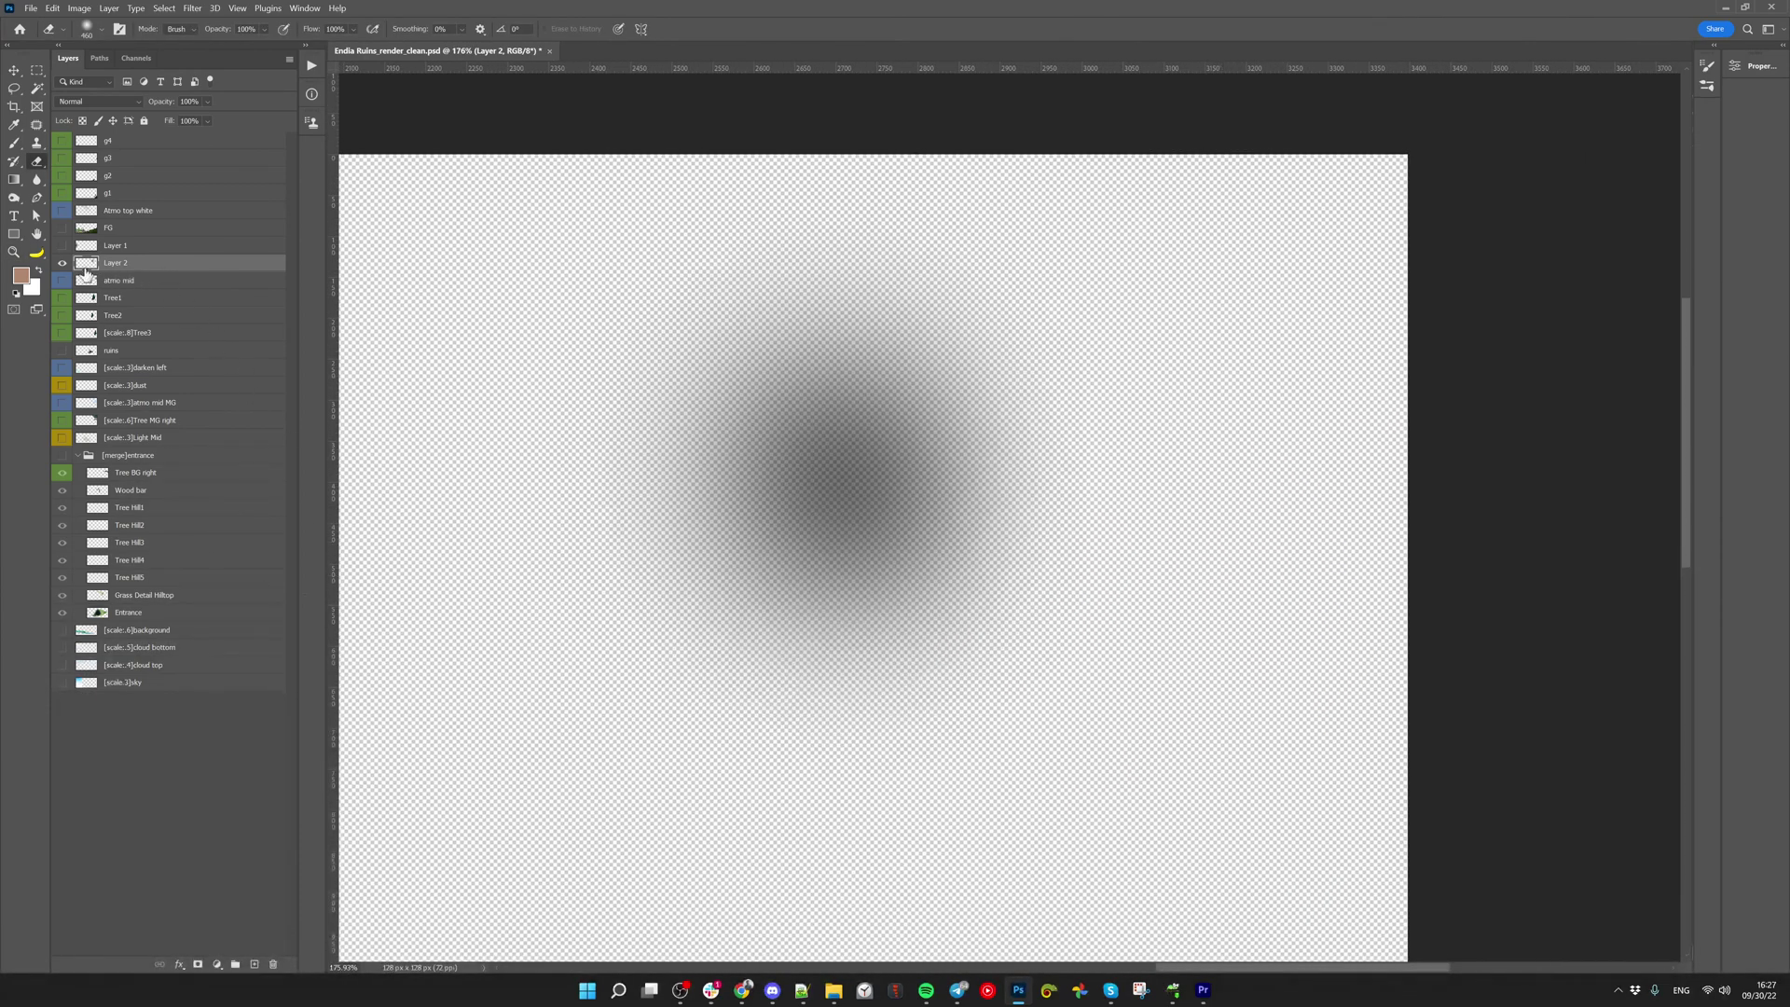
# View Layer 1 and atmo mid without Layer 2 and inspect the soft spot at the canvas's right edge
pyautogui.keyDown('alt'); pyautogui.click(62, 245); pyautogui.keyUp('alt')
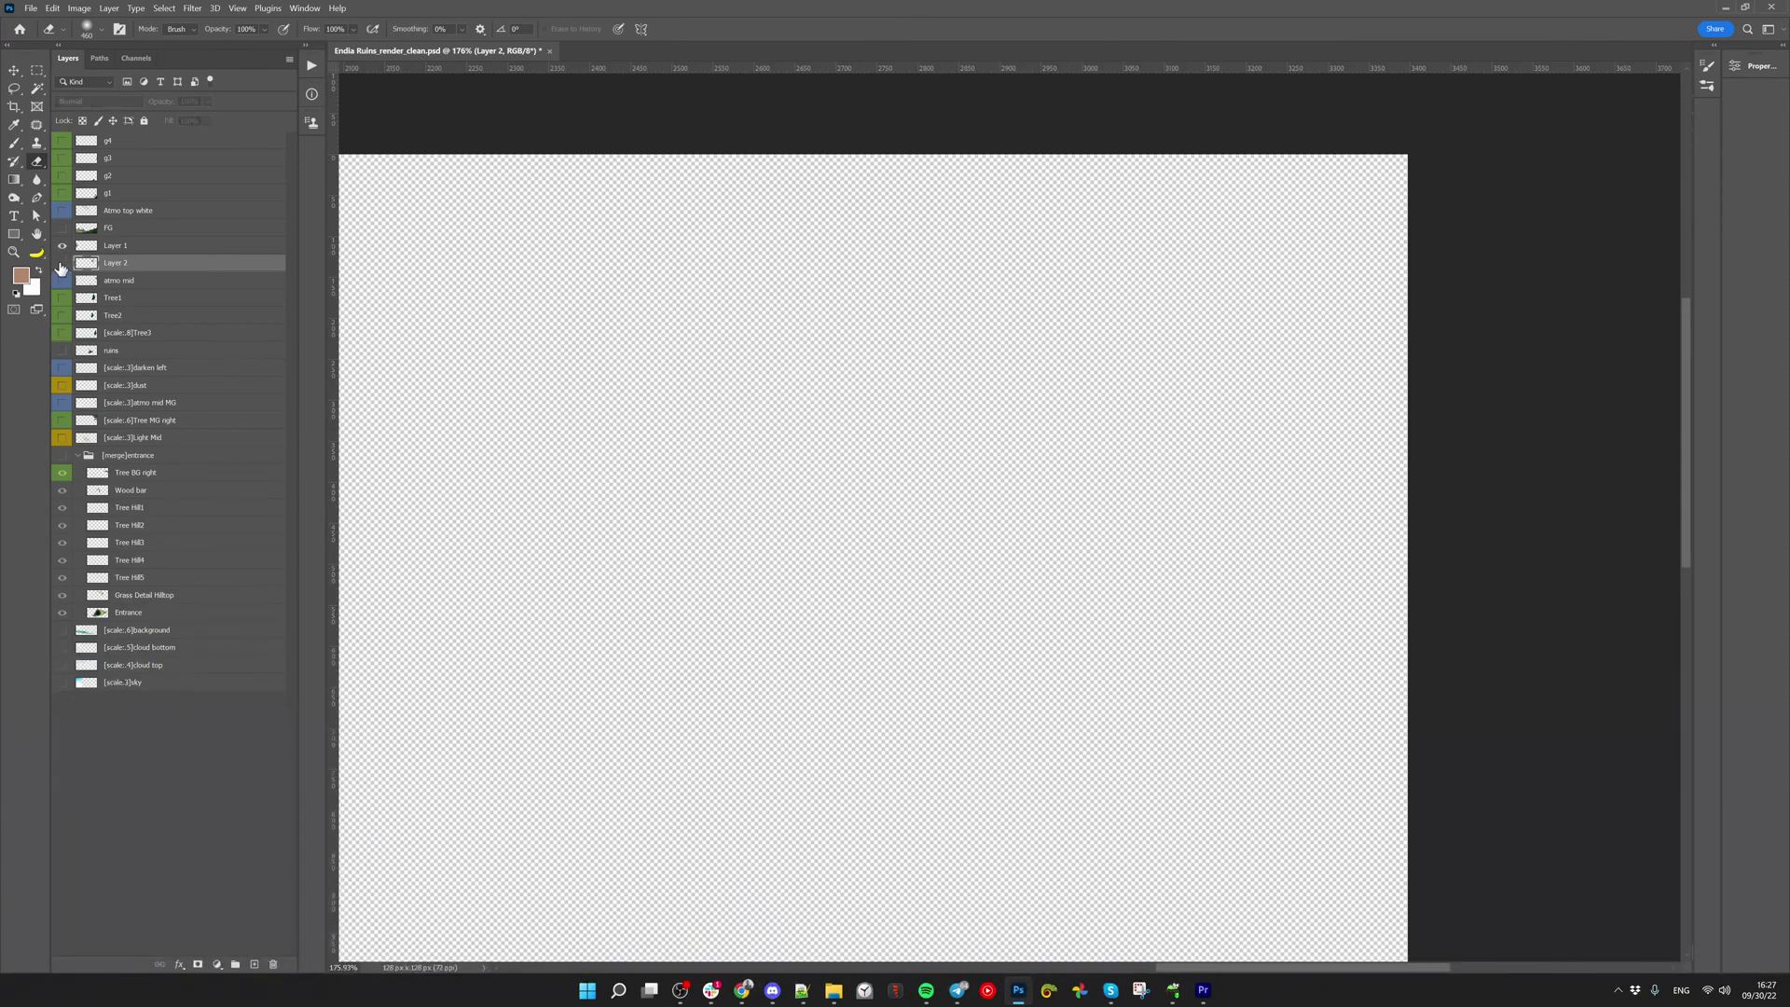
pyautogui.click(63, 280)
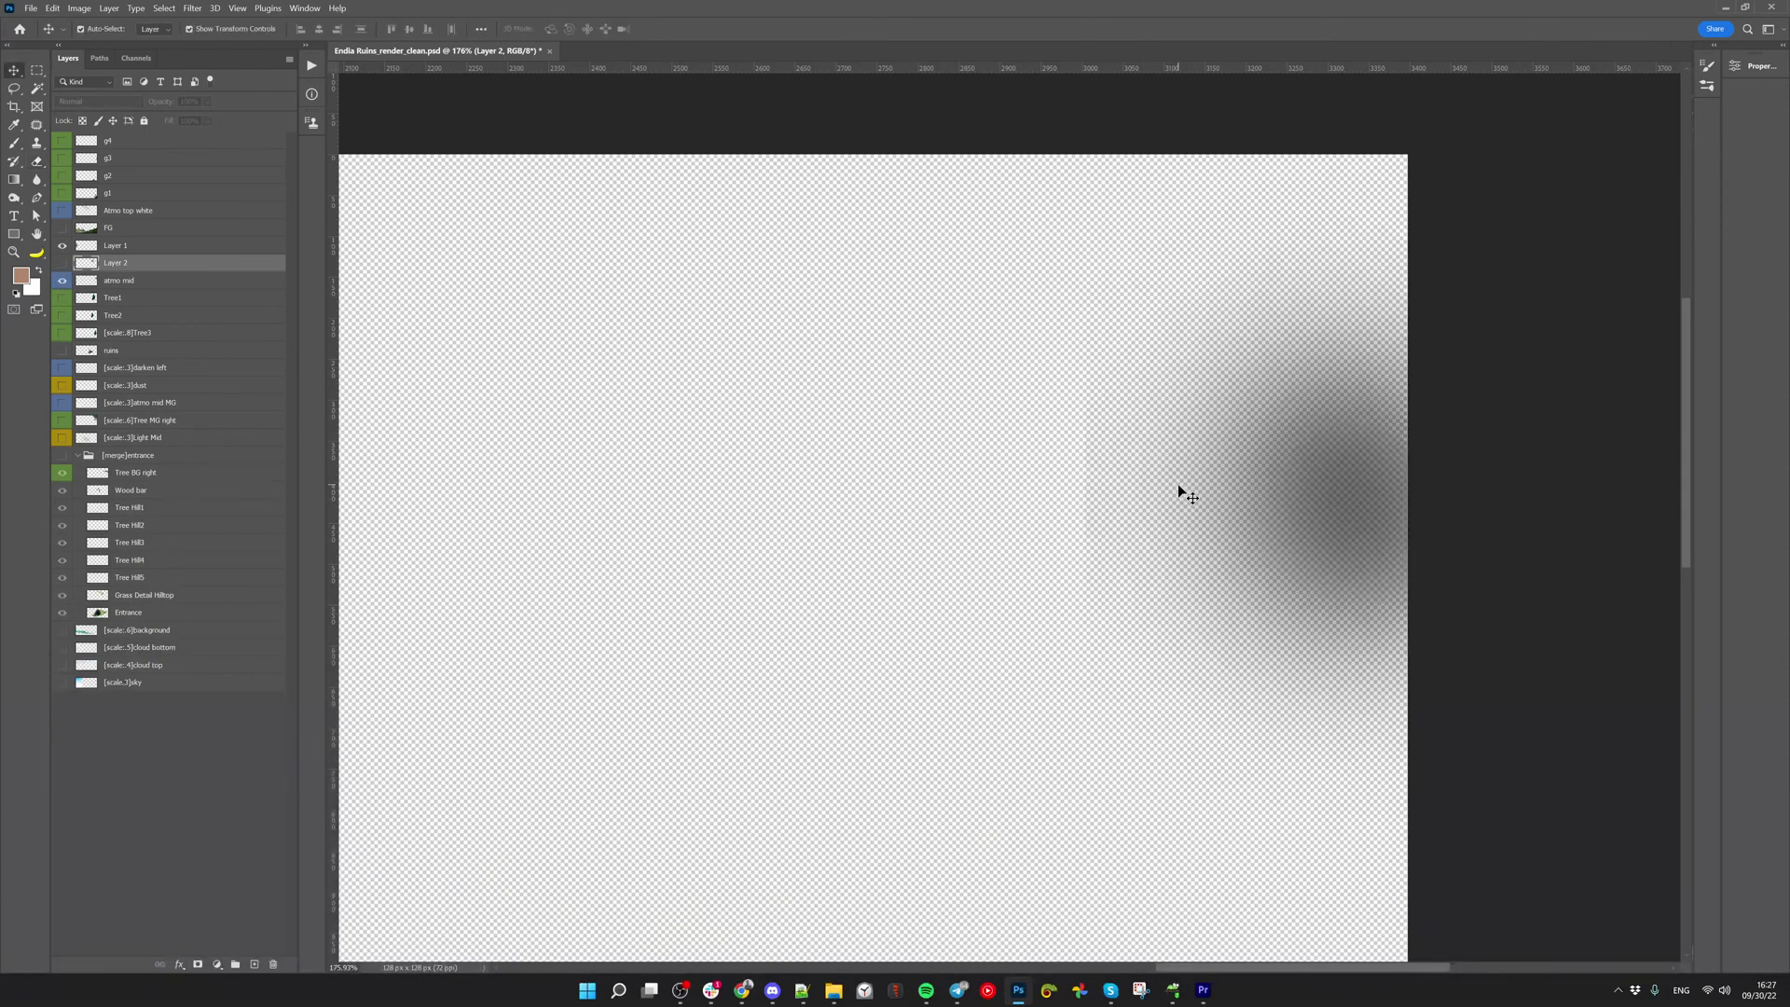
pyautogui.hotkey('alt', '[')
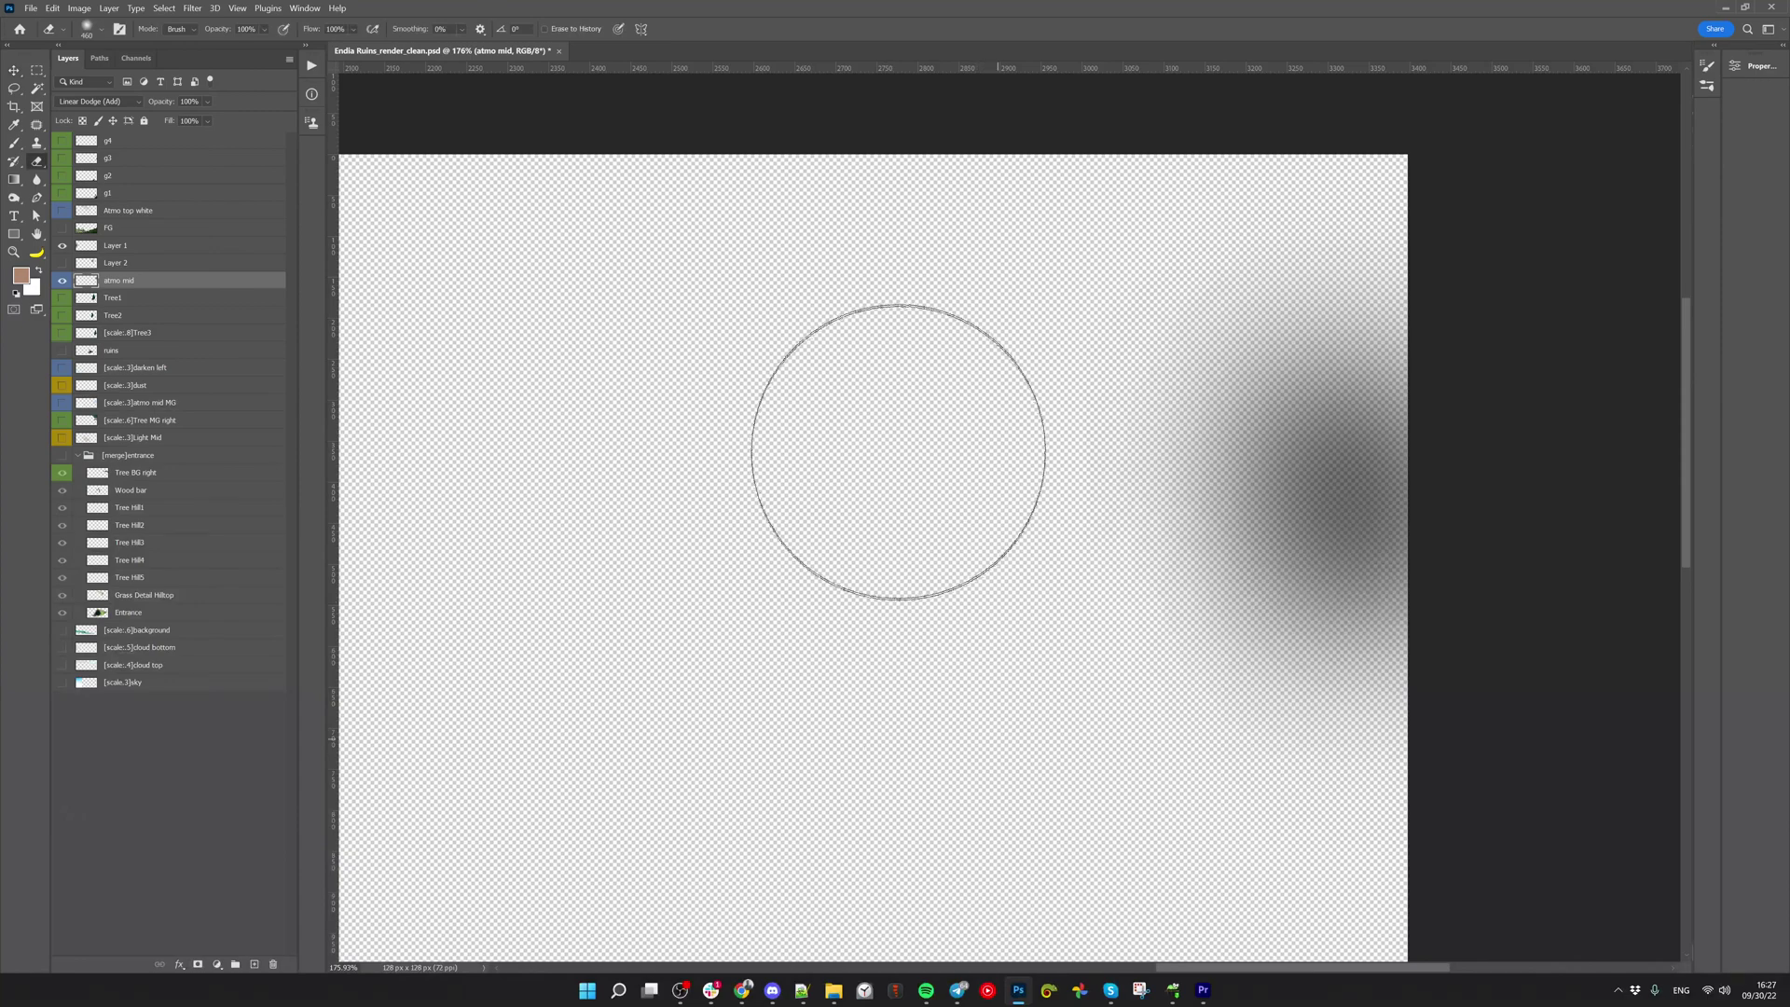
pyautogui.hotkey('ctrl', '-')
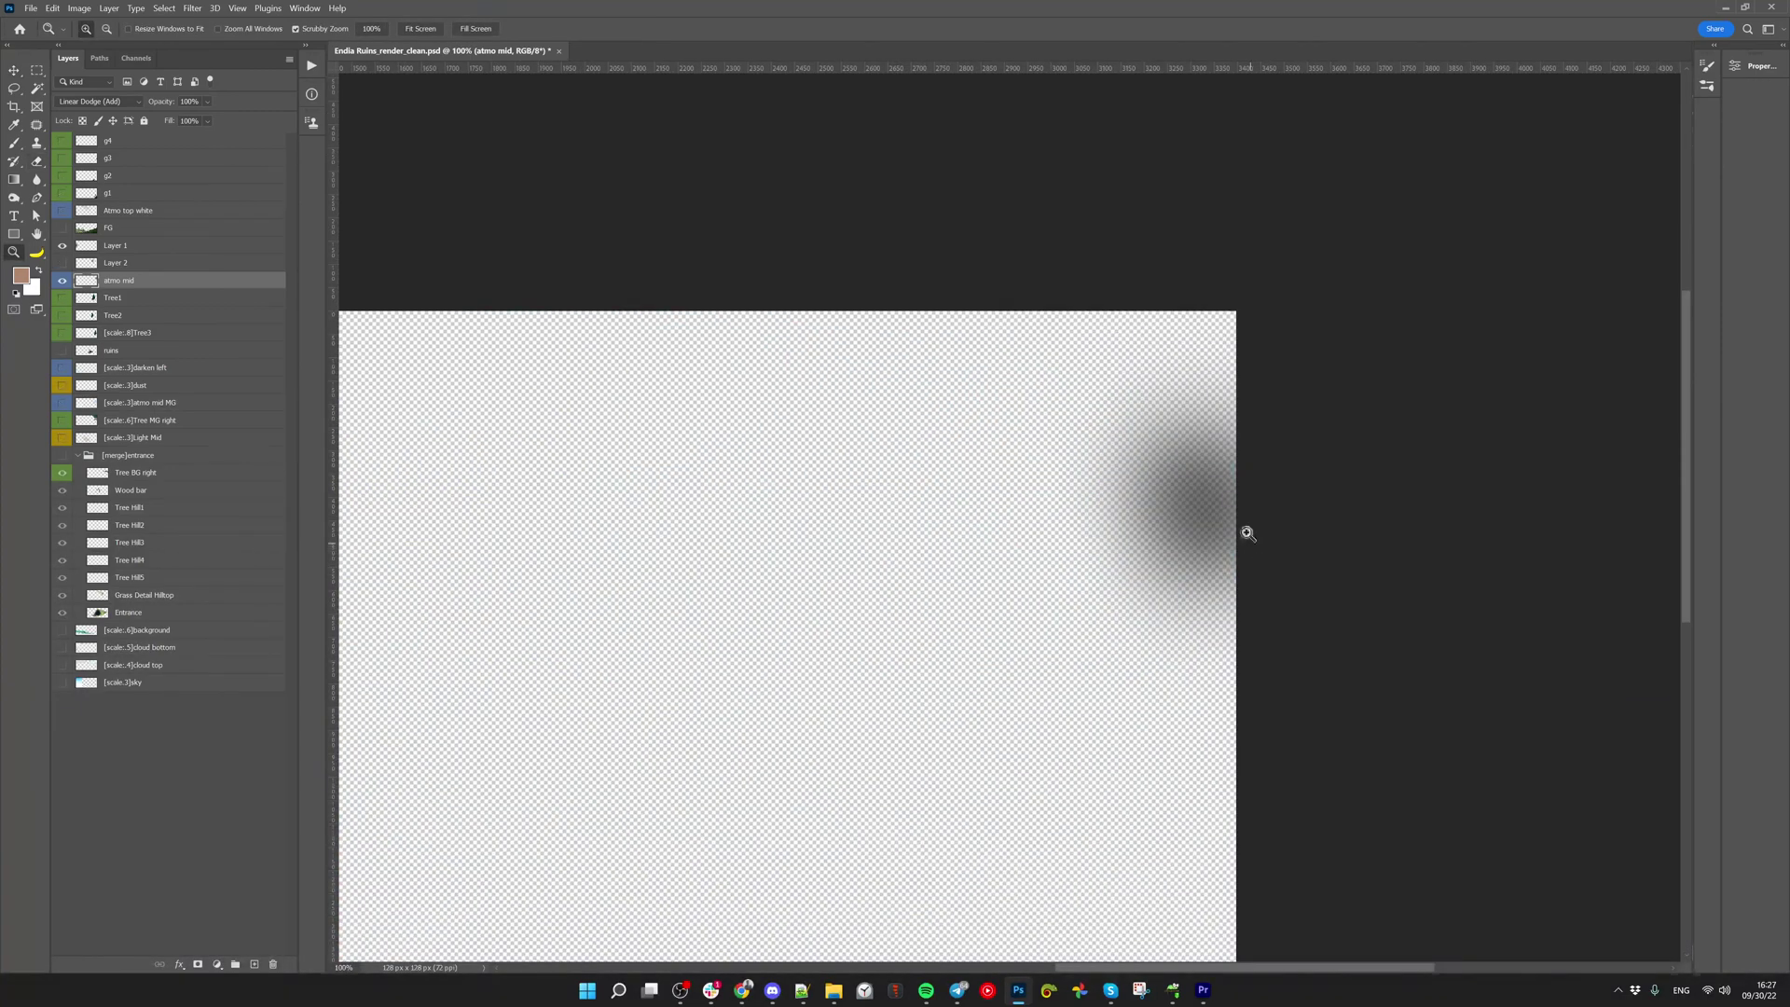
pyautogui.press('v')
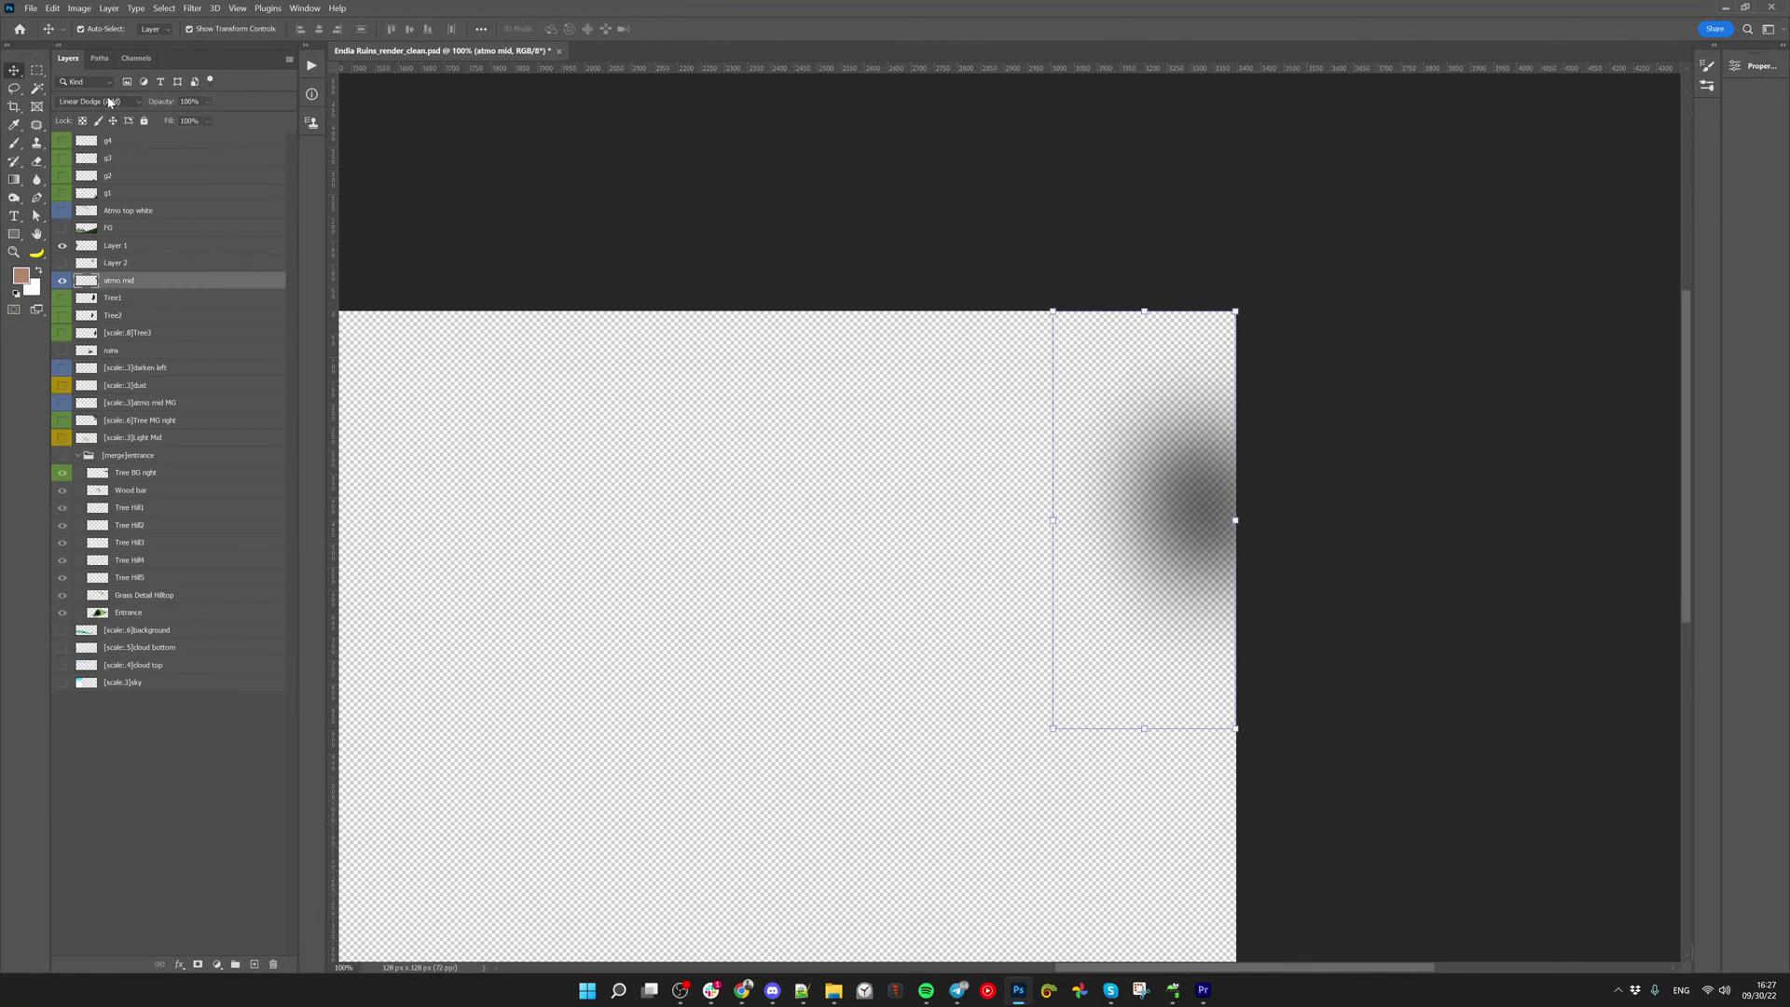
# Show Layer 2 and set the blend mode of Layer 1 and Layer 2 to Linear Dodge (Add)
pyautogui.click(129, 264)
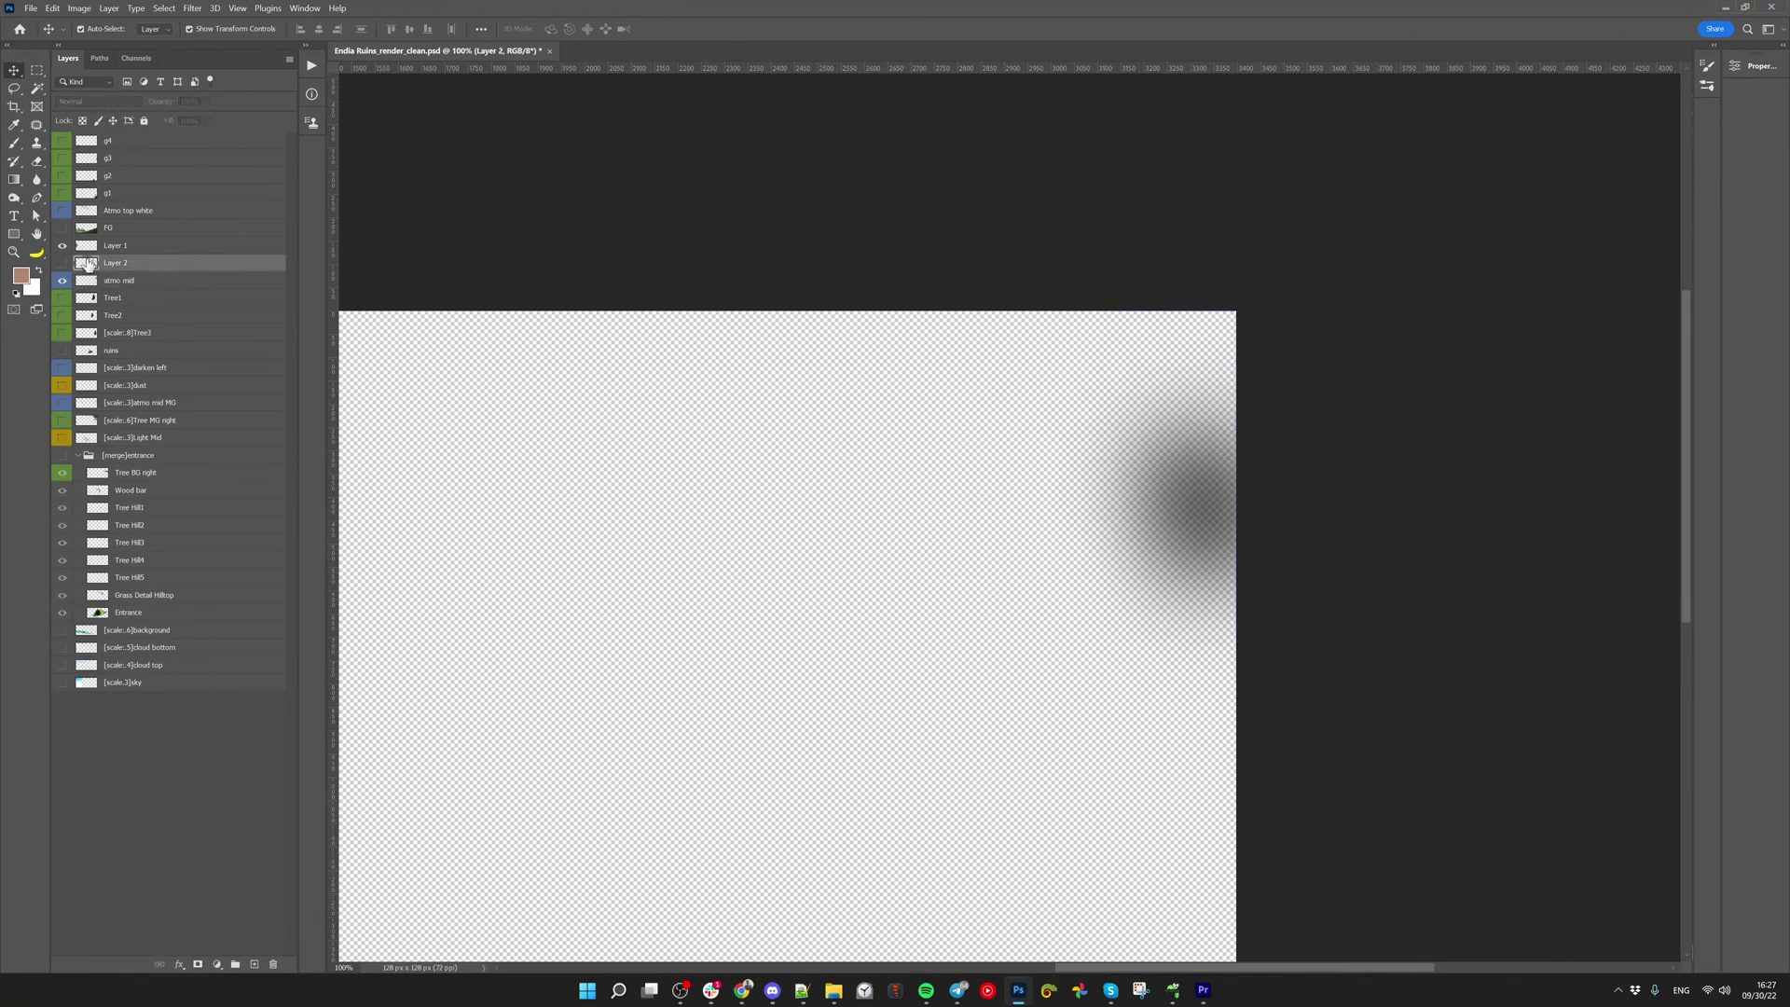
pyautogui.click(62, 263)
pyautogui.keyDown('shift'); pyautogui.click(121, 245); pyautogui.keyUp('shift')
pyautogui.click(93, 100)
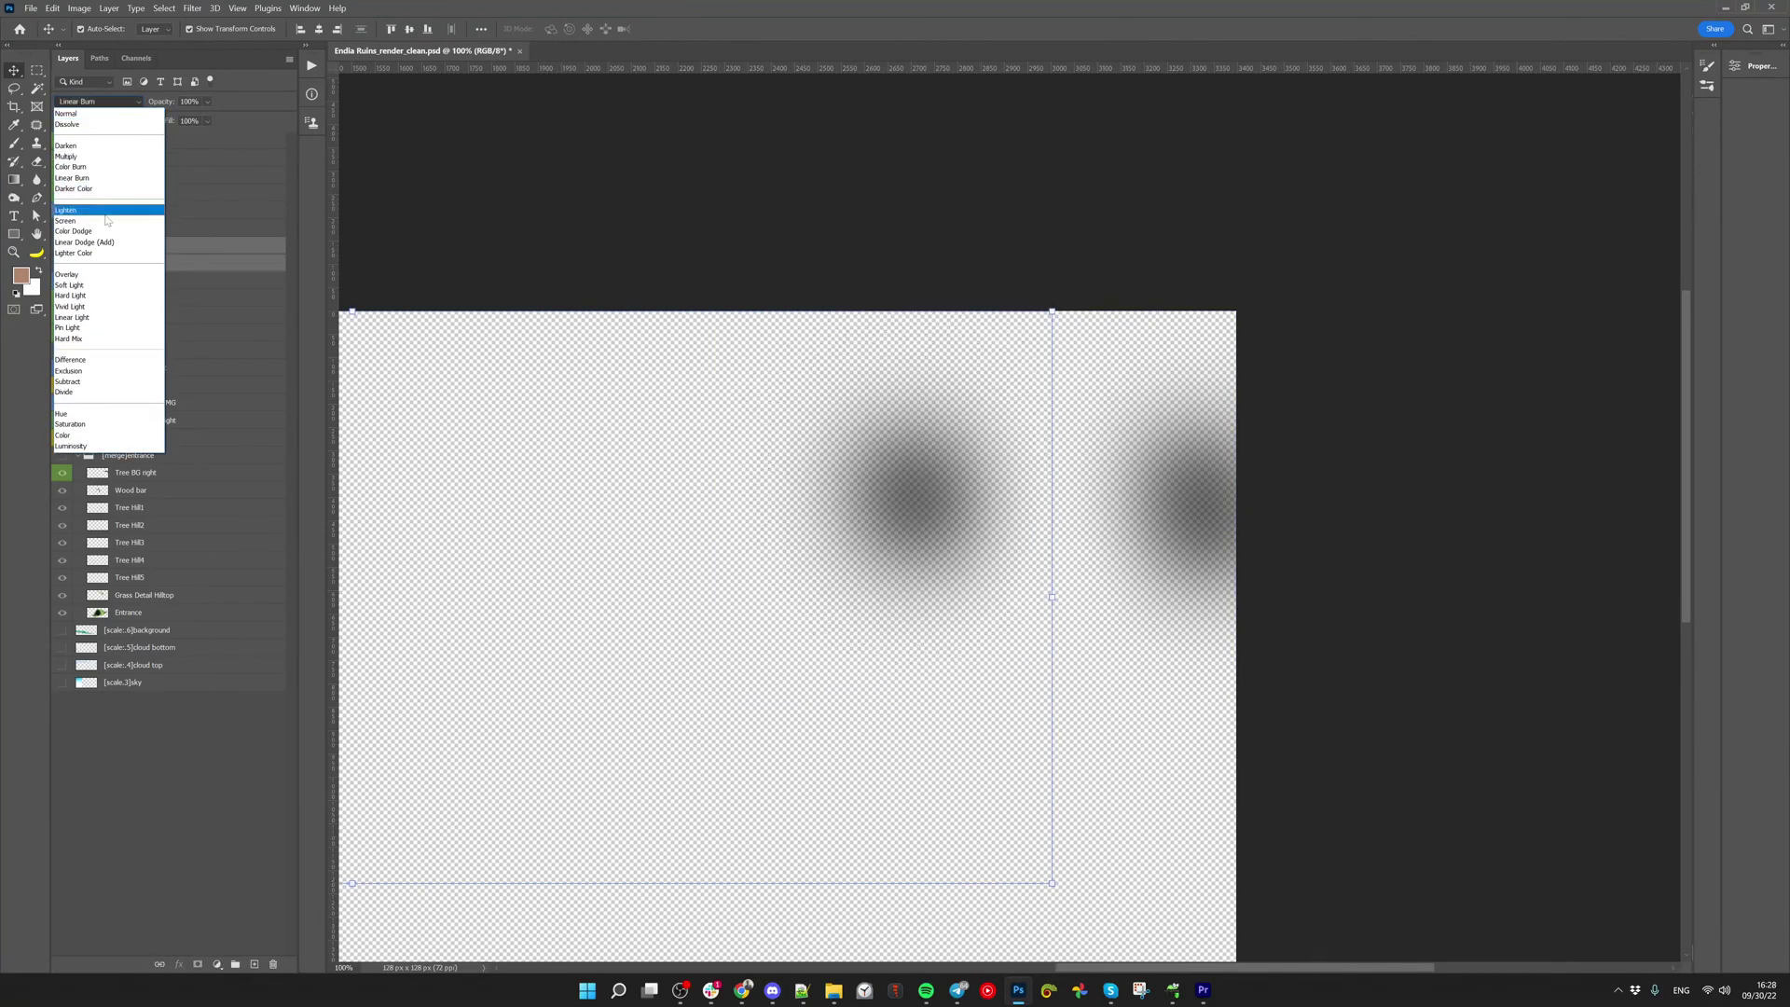
pyautogui.click(105, 241)
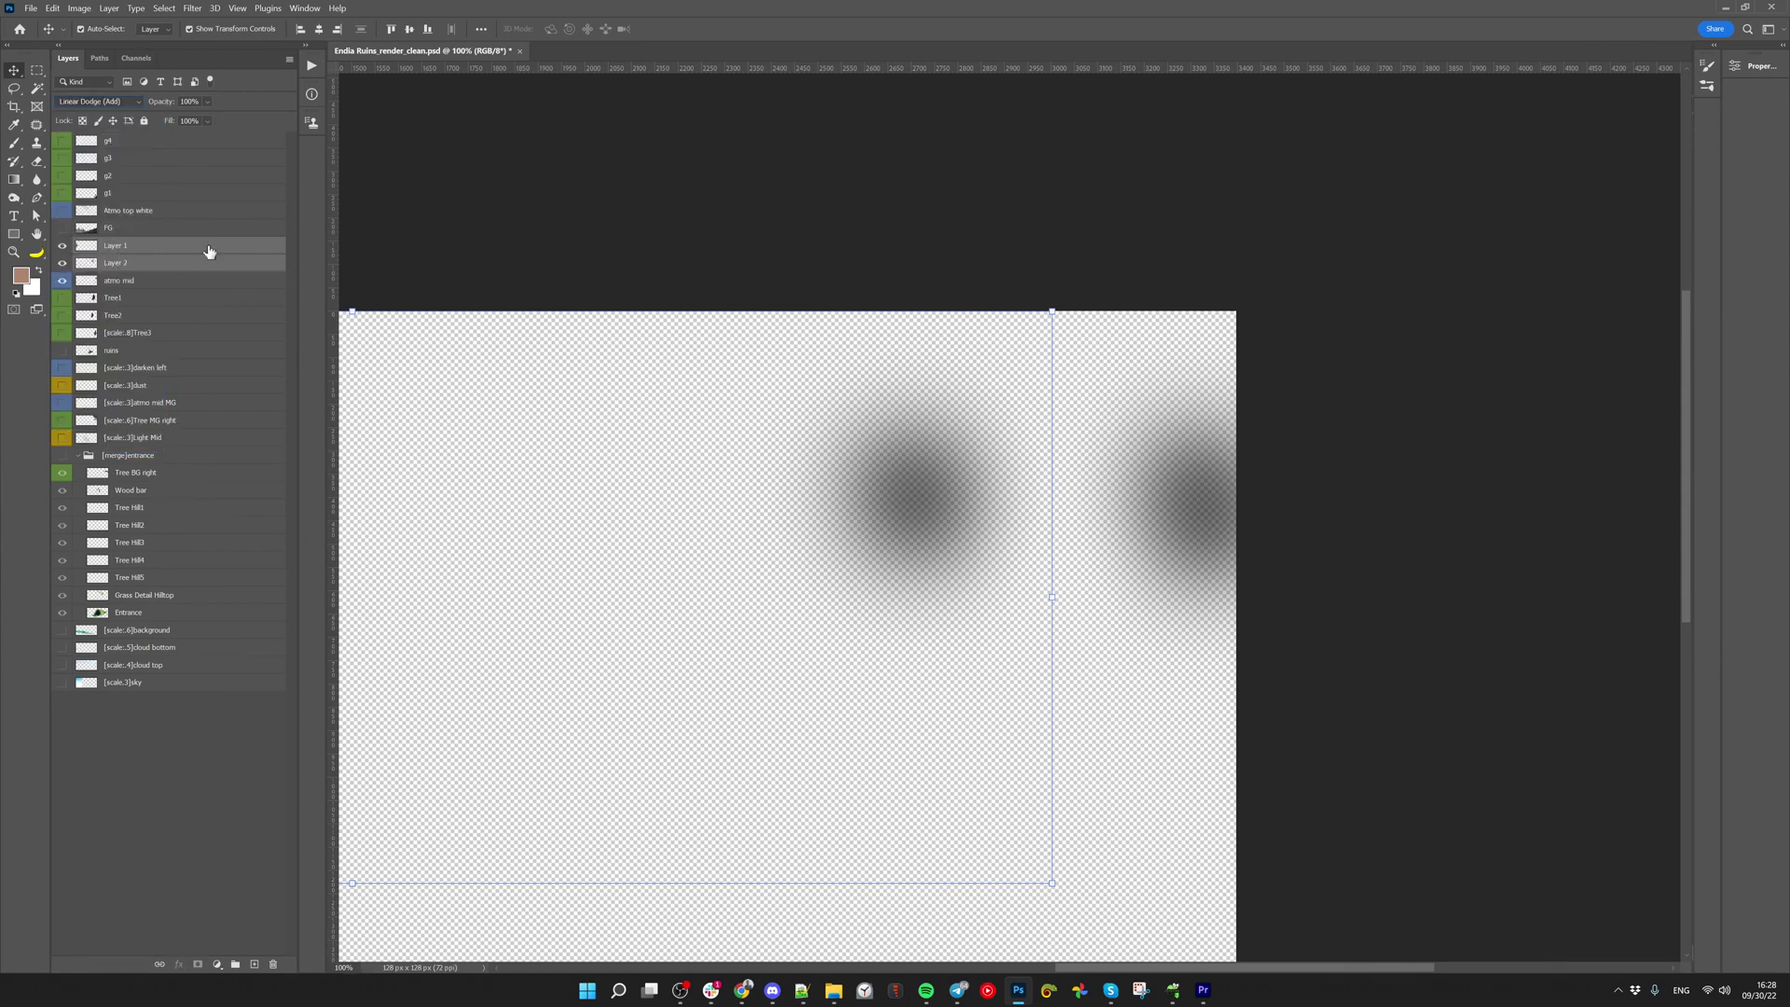
# Rename Layer 2 as atmo mid2 and Layer 1 as atmo mid3
pyautogui.click(142, 281)
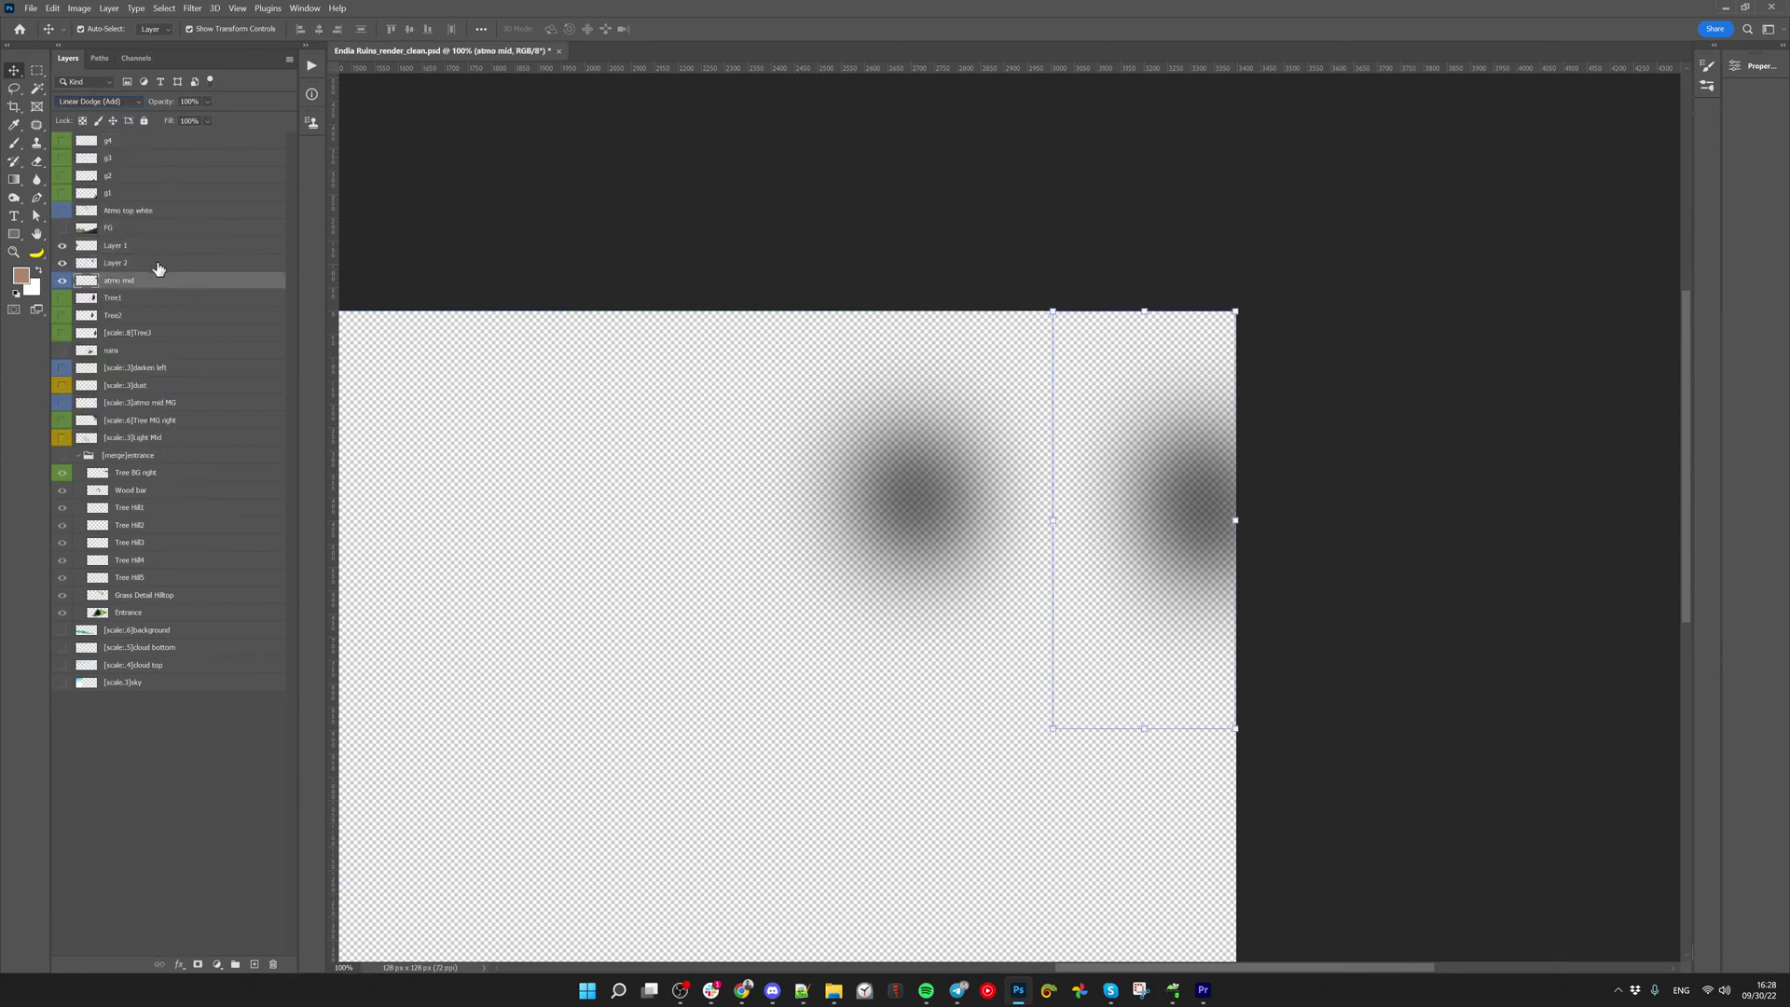
pyautogui.click(118, 265)
pyautogui.click(121, 284)
pyautogui.doubleClick(116, 263)
pyautogui.write('atmo mid')
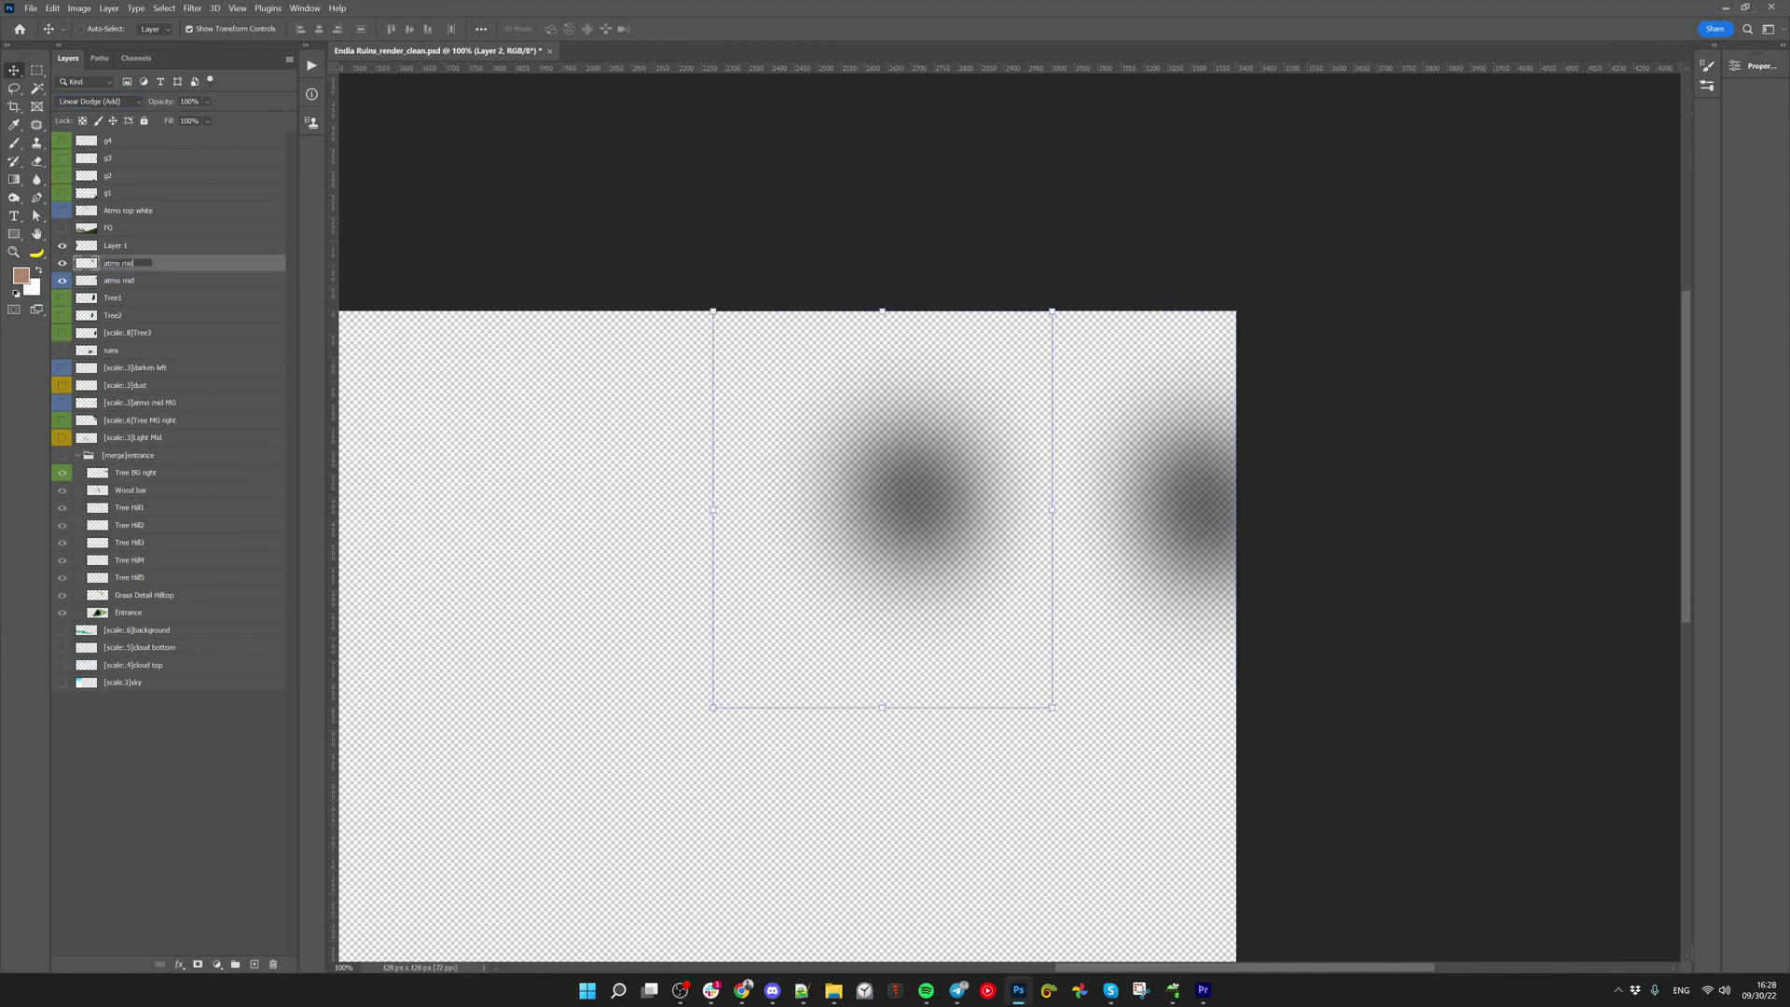
pyautogui.write('2')
pyautogui.click(119, 248)
pyautogui.write('atmo mid')
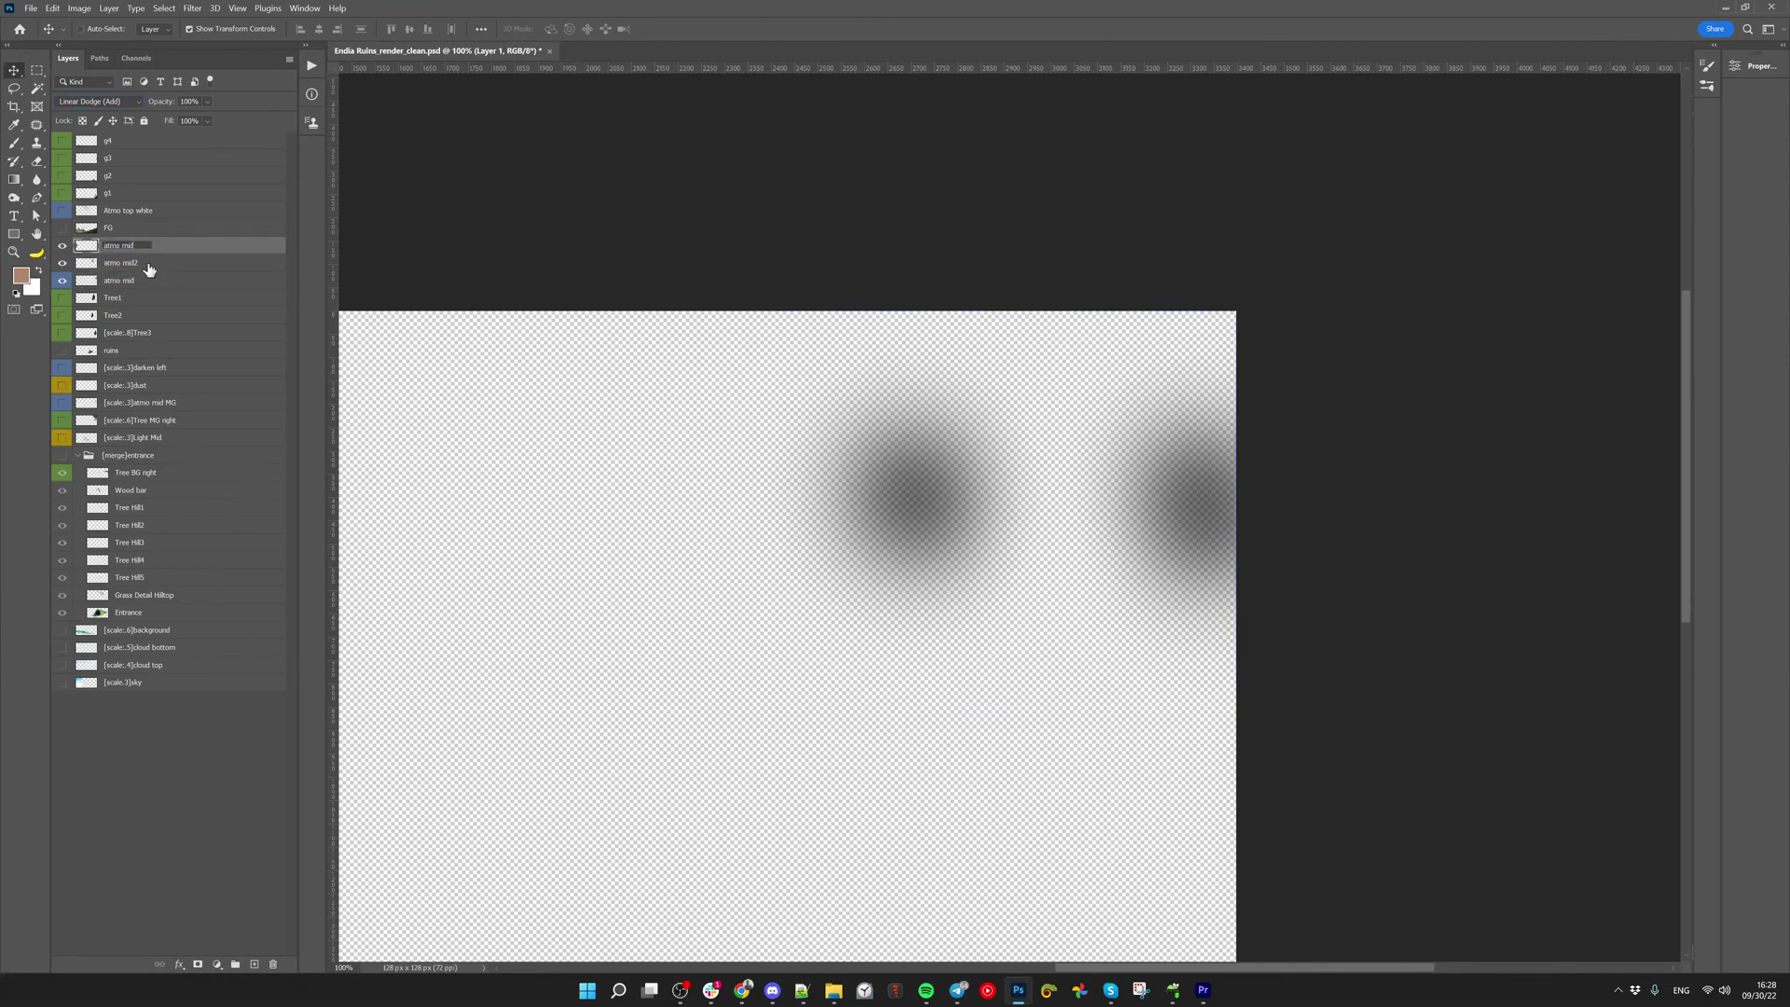
pyautogui.click(163, 284)
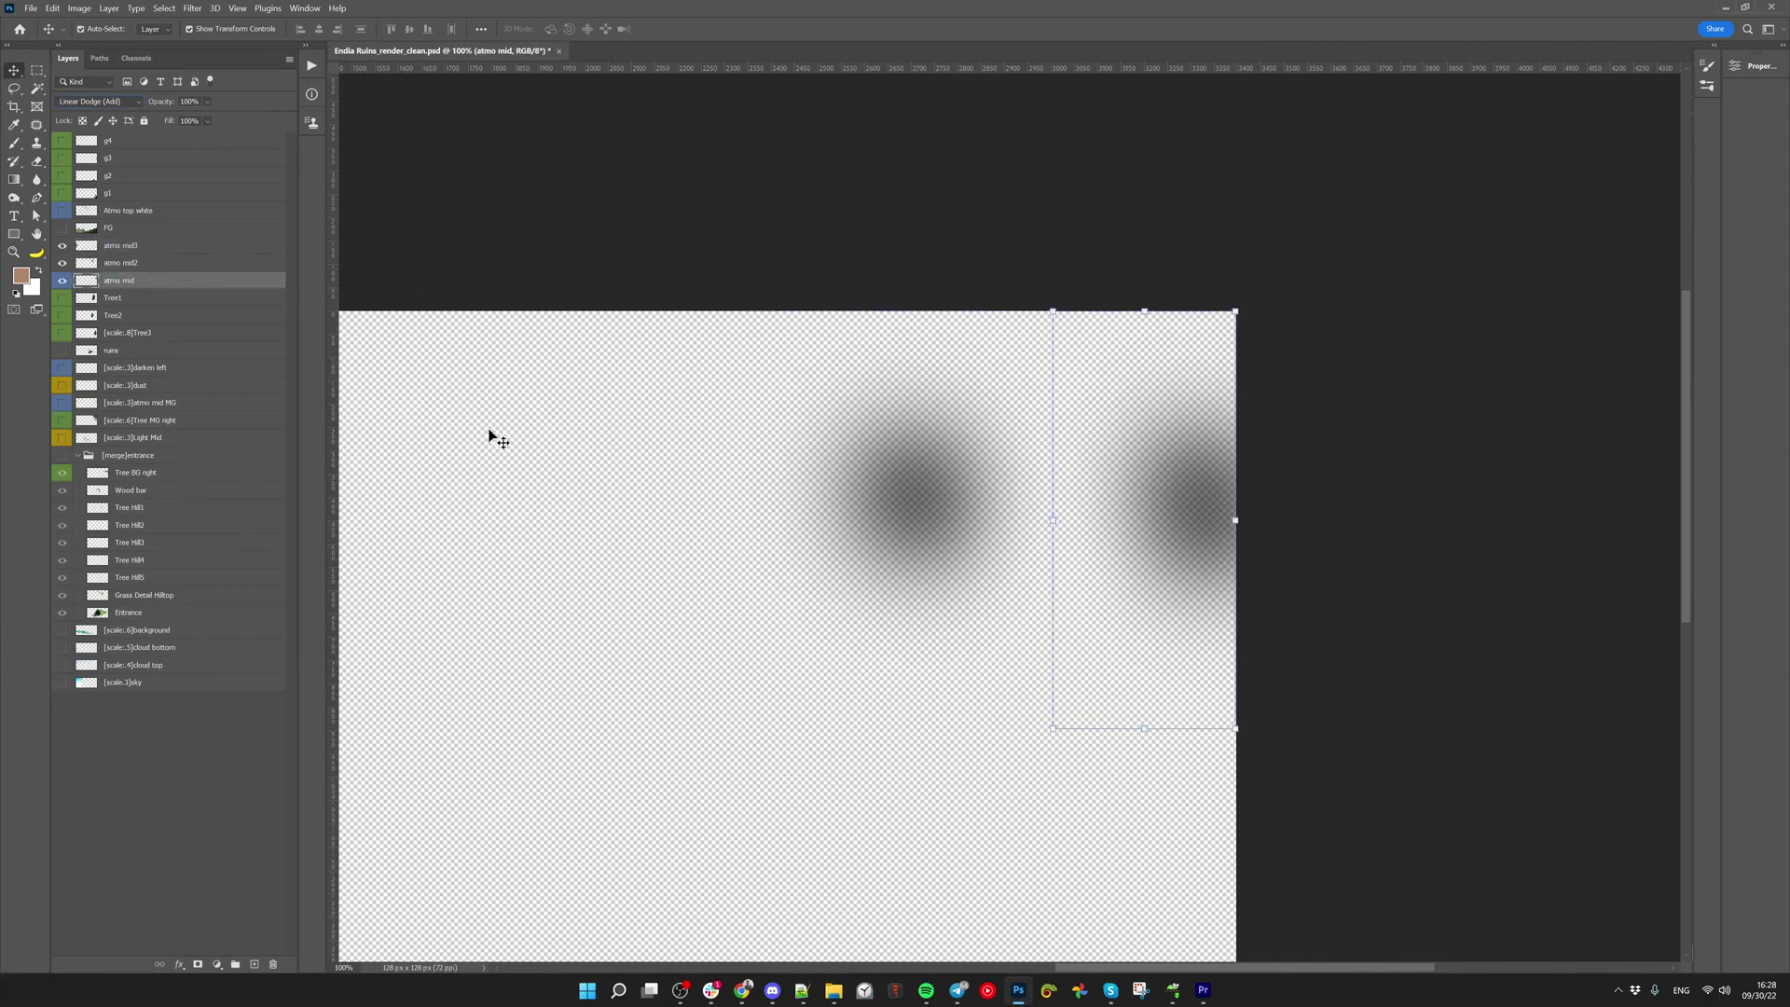
# Show the FG layer and compare the three atmo mid spots against it across the whole canvas
pyautogui.click(62, 228)
pyautogui.moveTo(847, 692); pyautogui.dragTo(1237, 437)
pyautogui.press('z')
pyautogui.keyDown('alt'); pyautogui.click(780, 501); pyautogui.keyUp('alt')
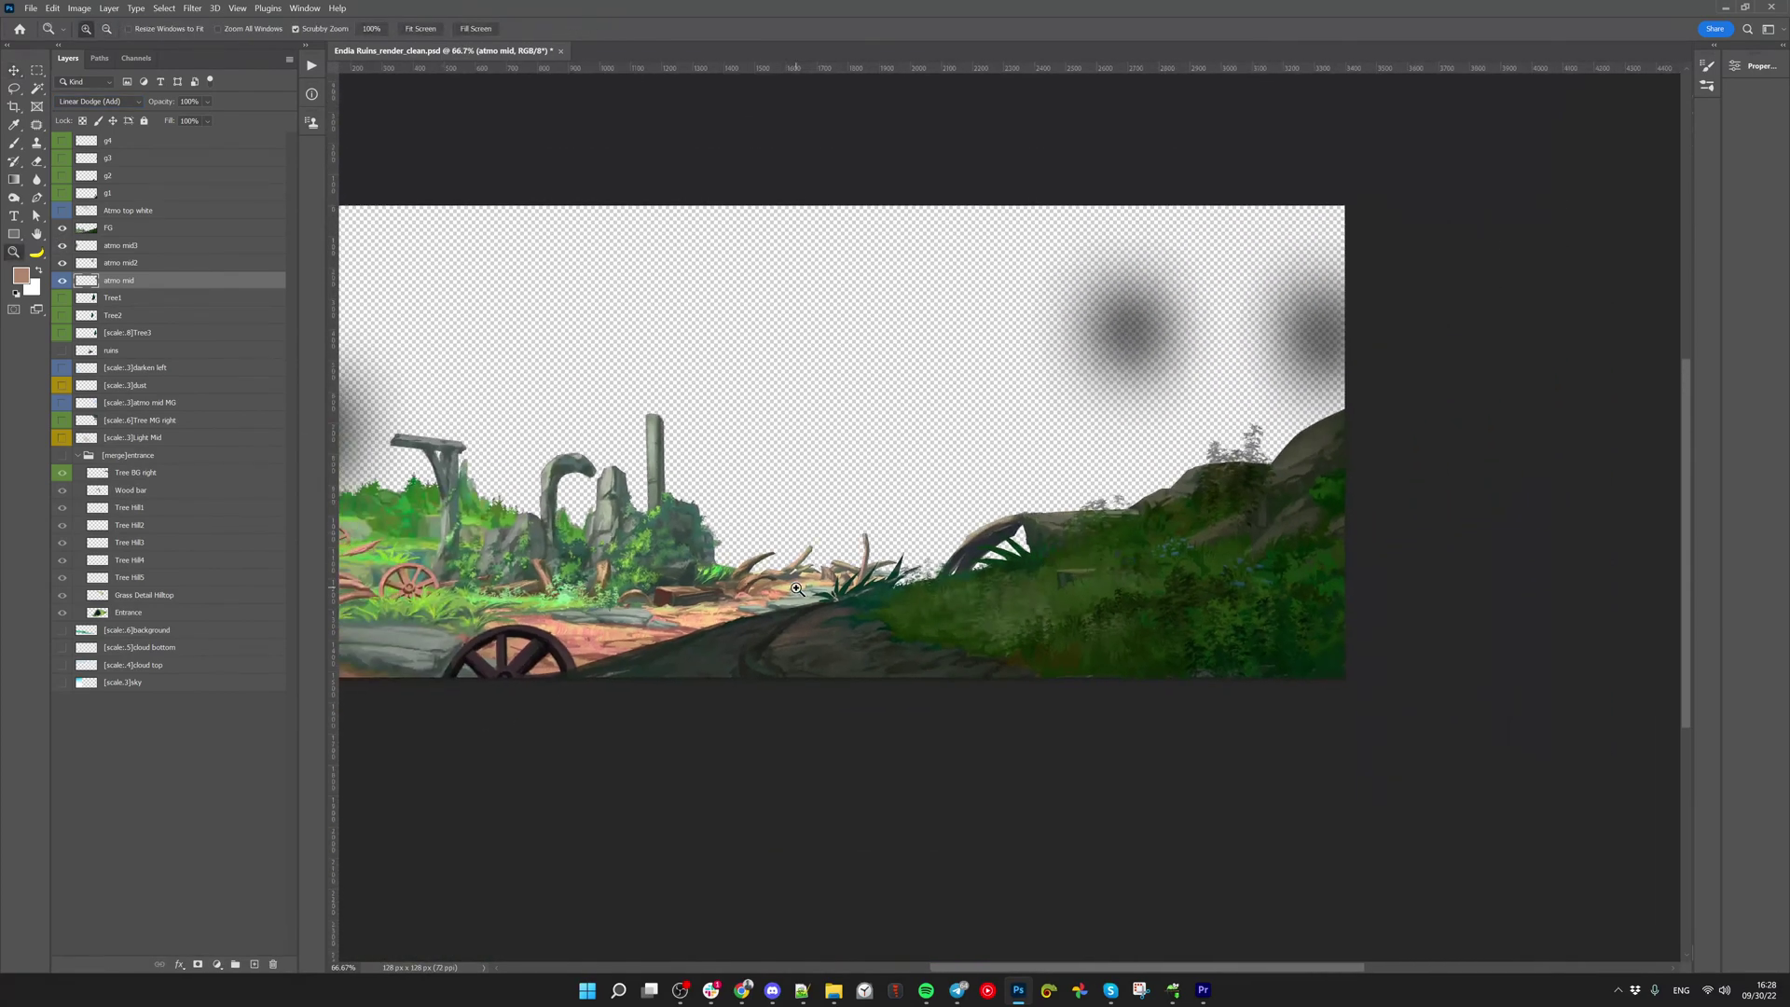
pyautogui.moveTo(774, 593); pyautogui.dragTo(846, 639)
pyautogui.press('v')
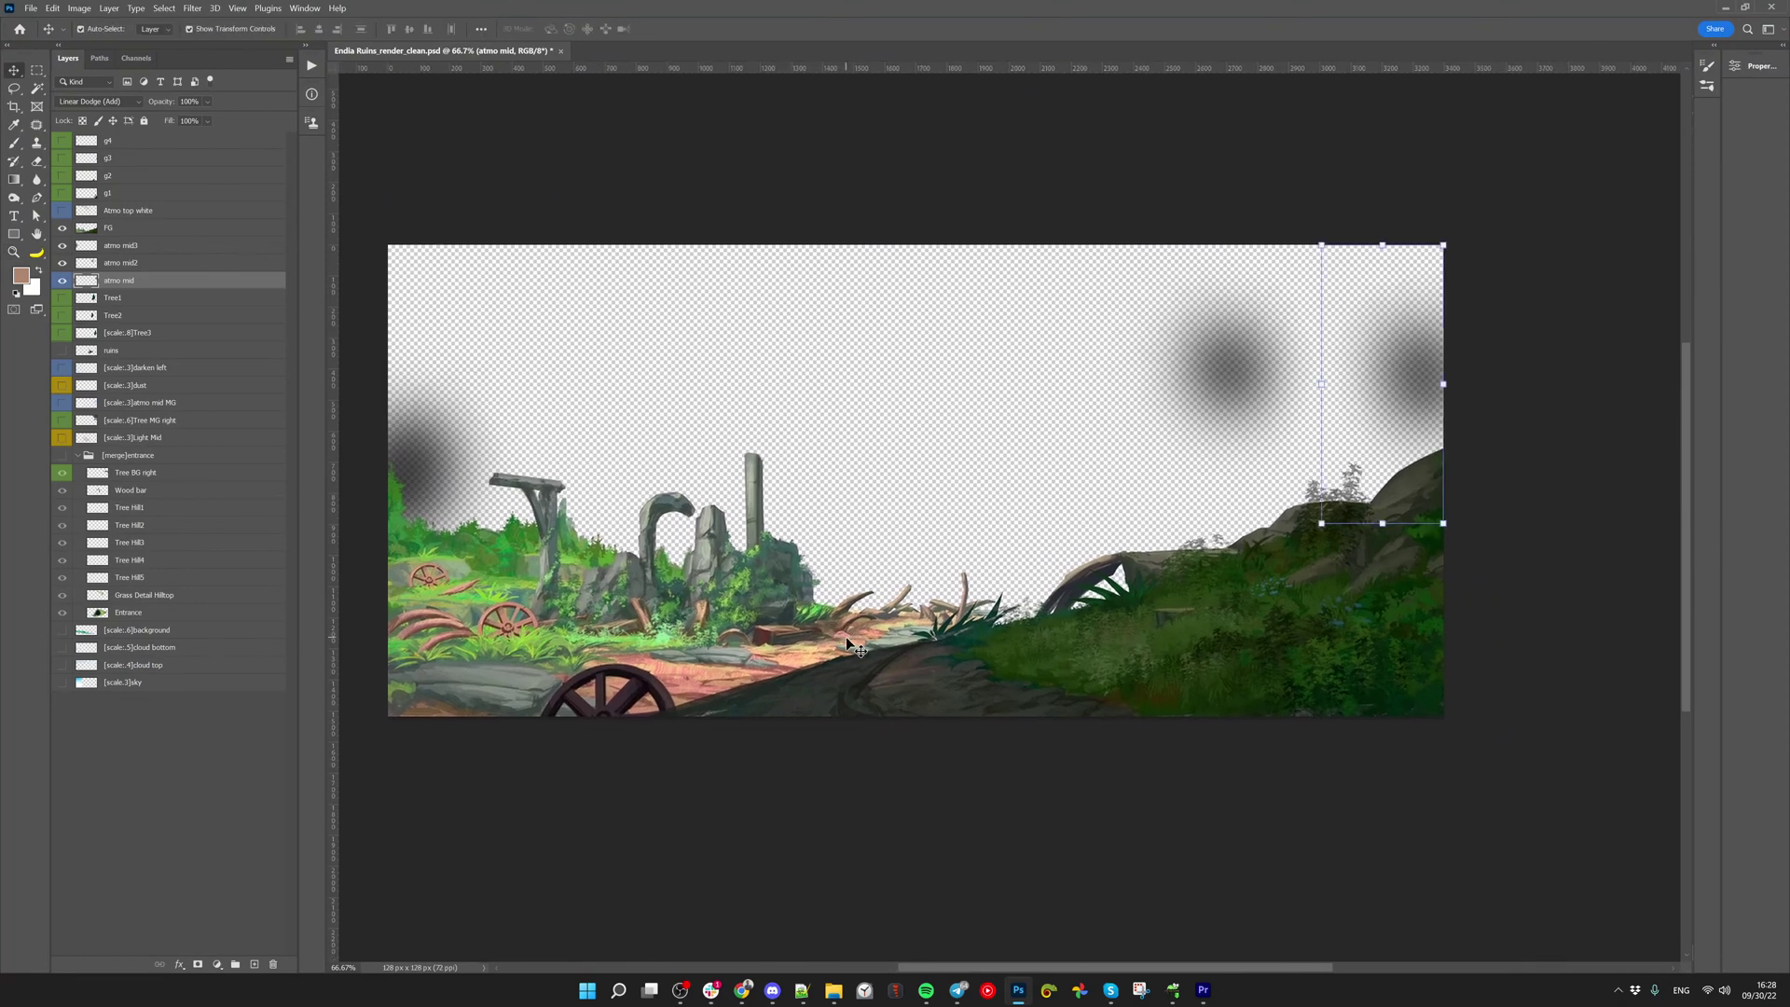
pyautogui.click(1201, 827)
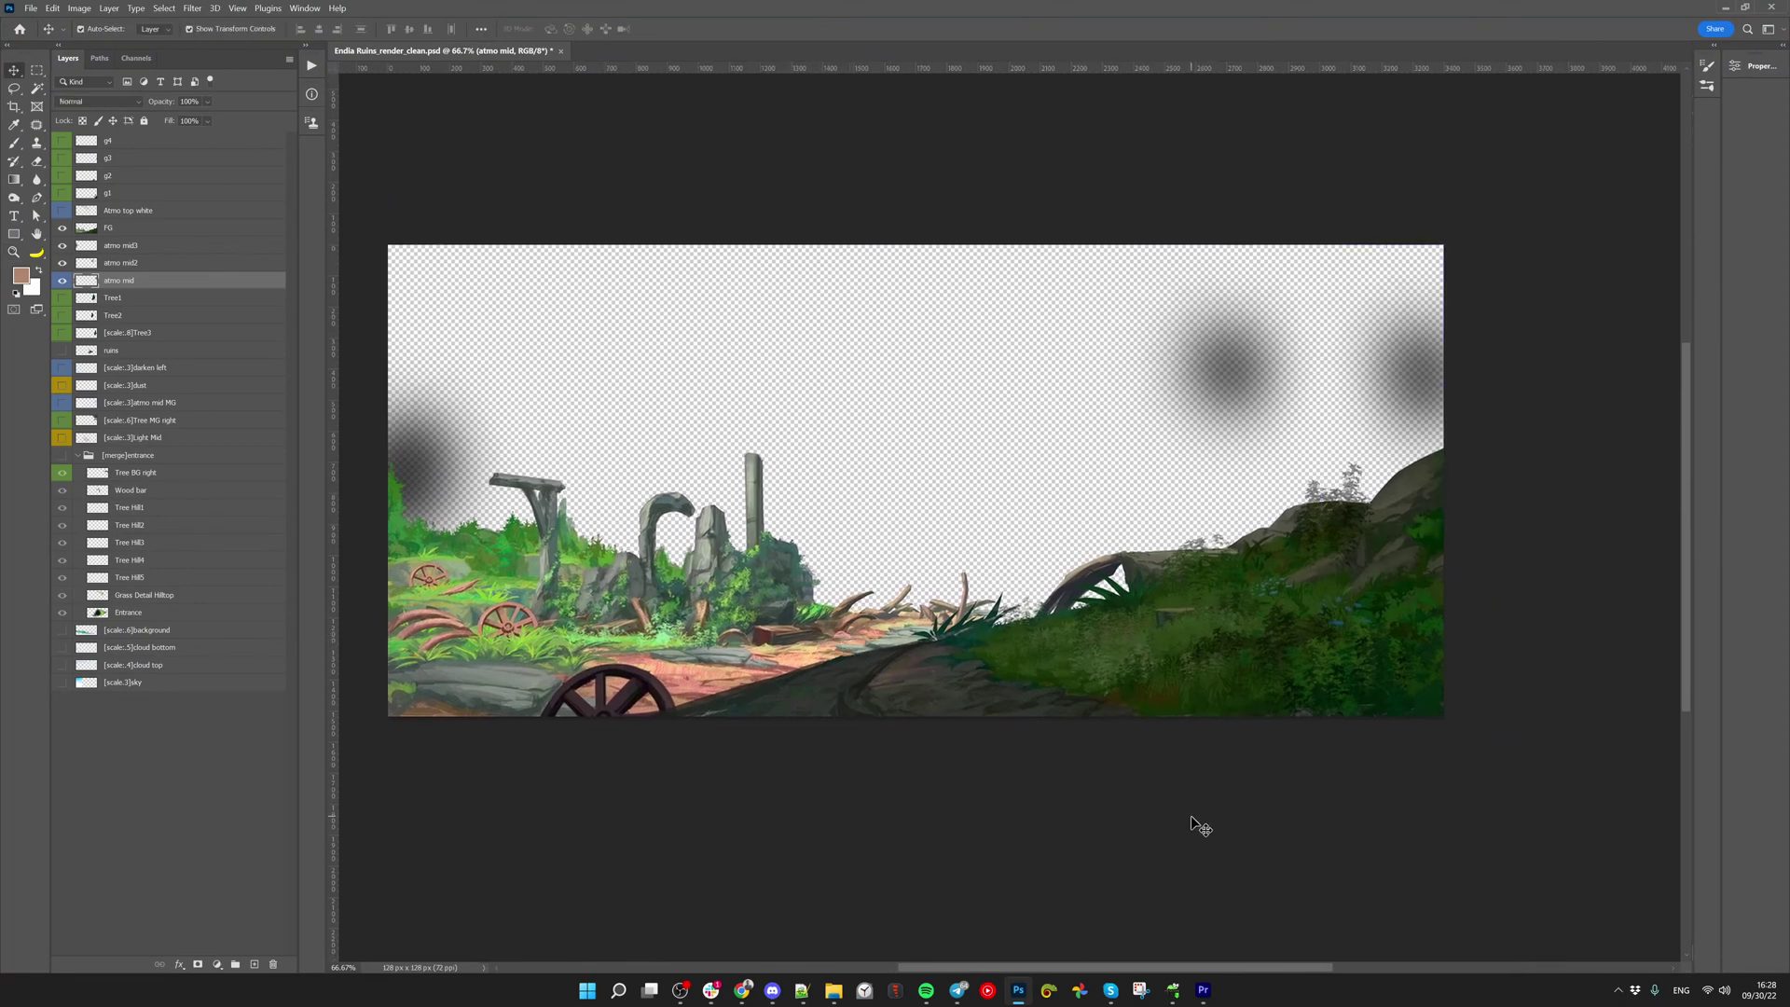
# Show all layers, try moving the atmo mid glow beside the trees near the canvas's right edge, and undo the move
pyautogui.click(1183, 358)
pyautogui.hotkey('ctrl', 'alt', ',')
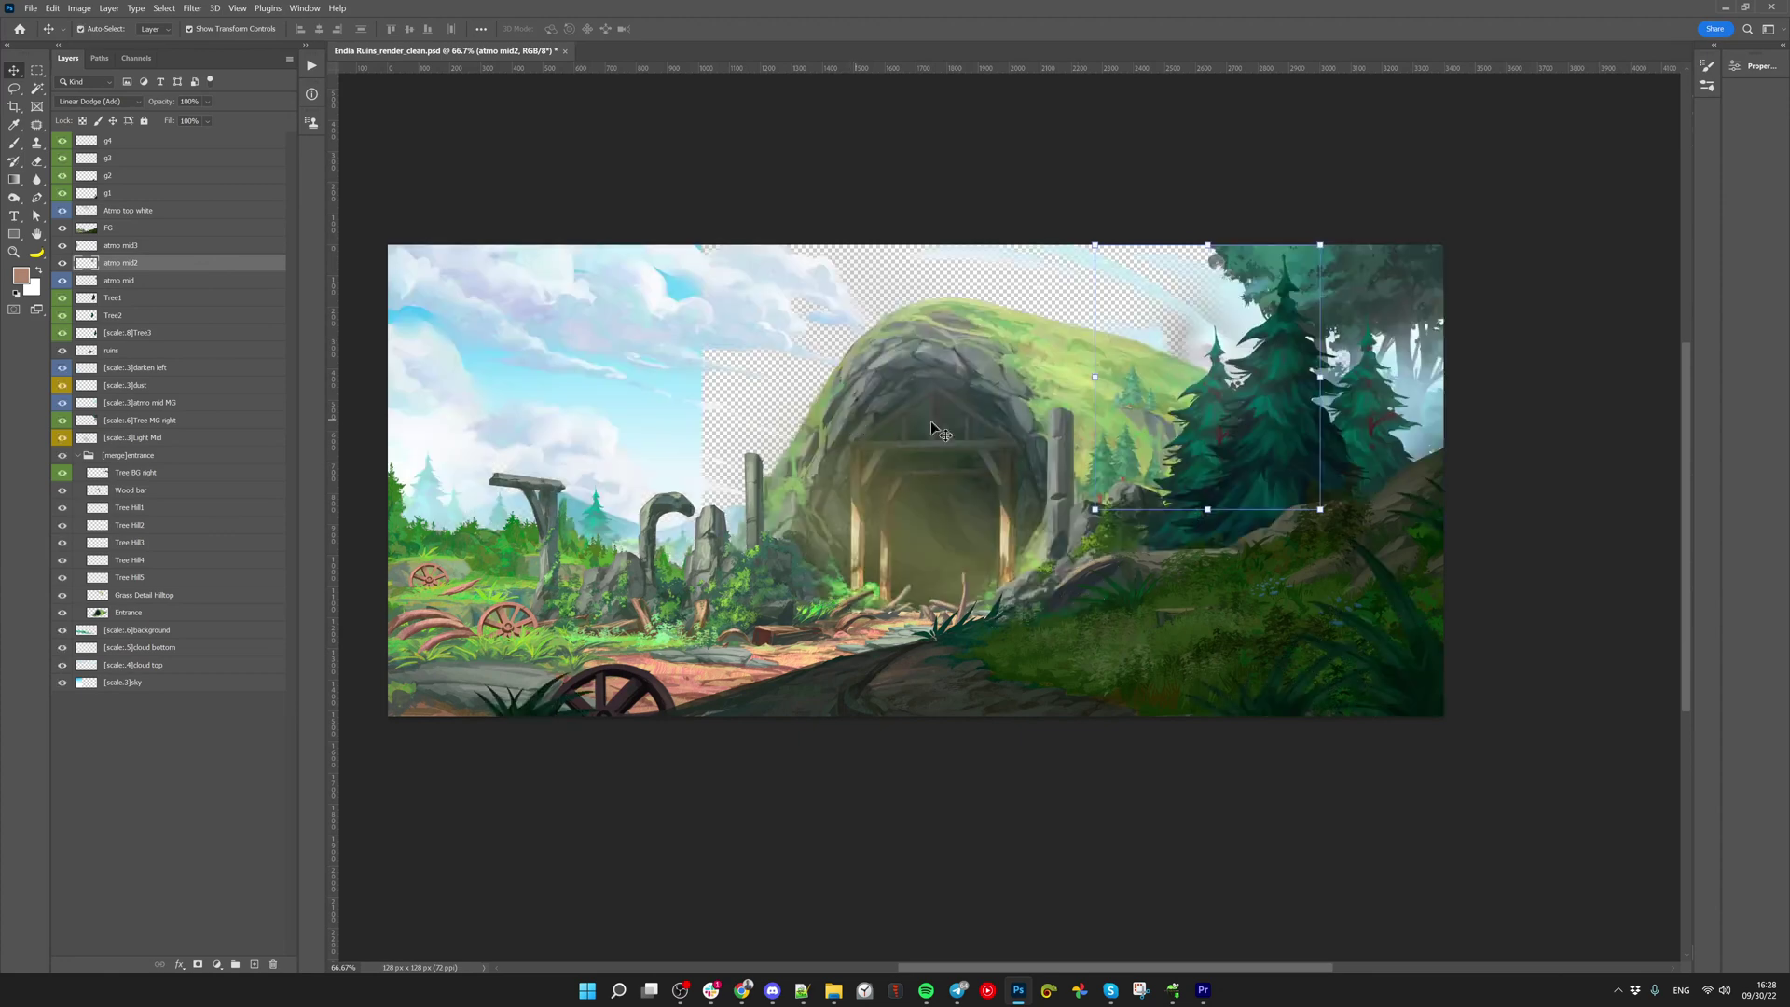
pyautogui.click(1413, 404)
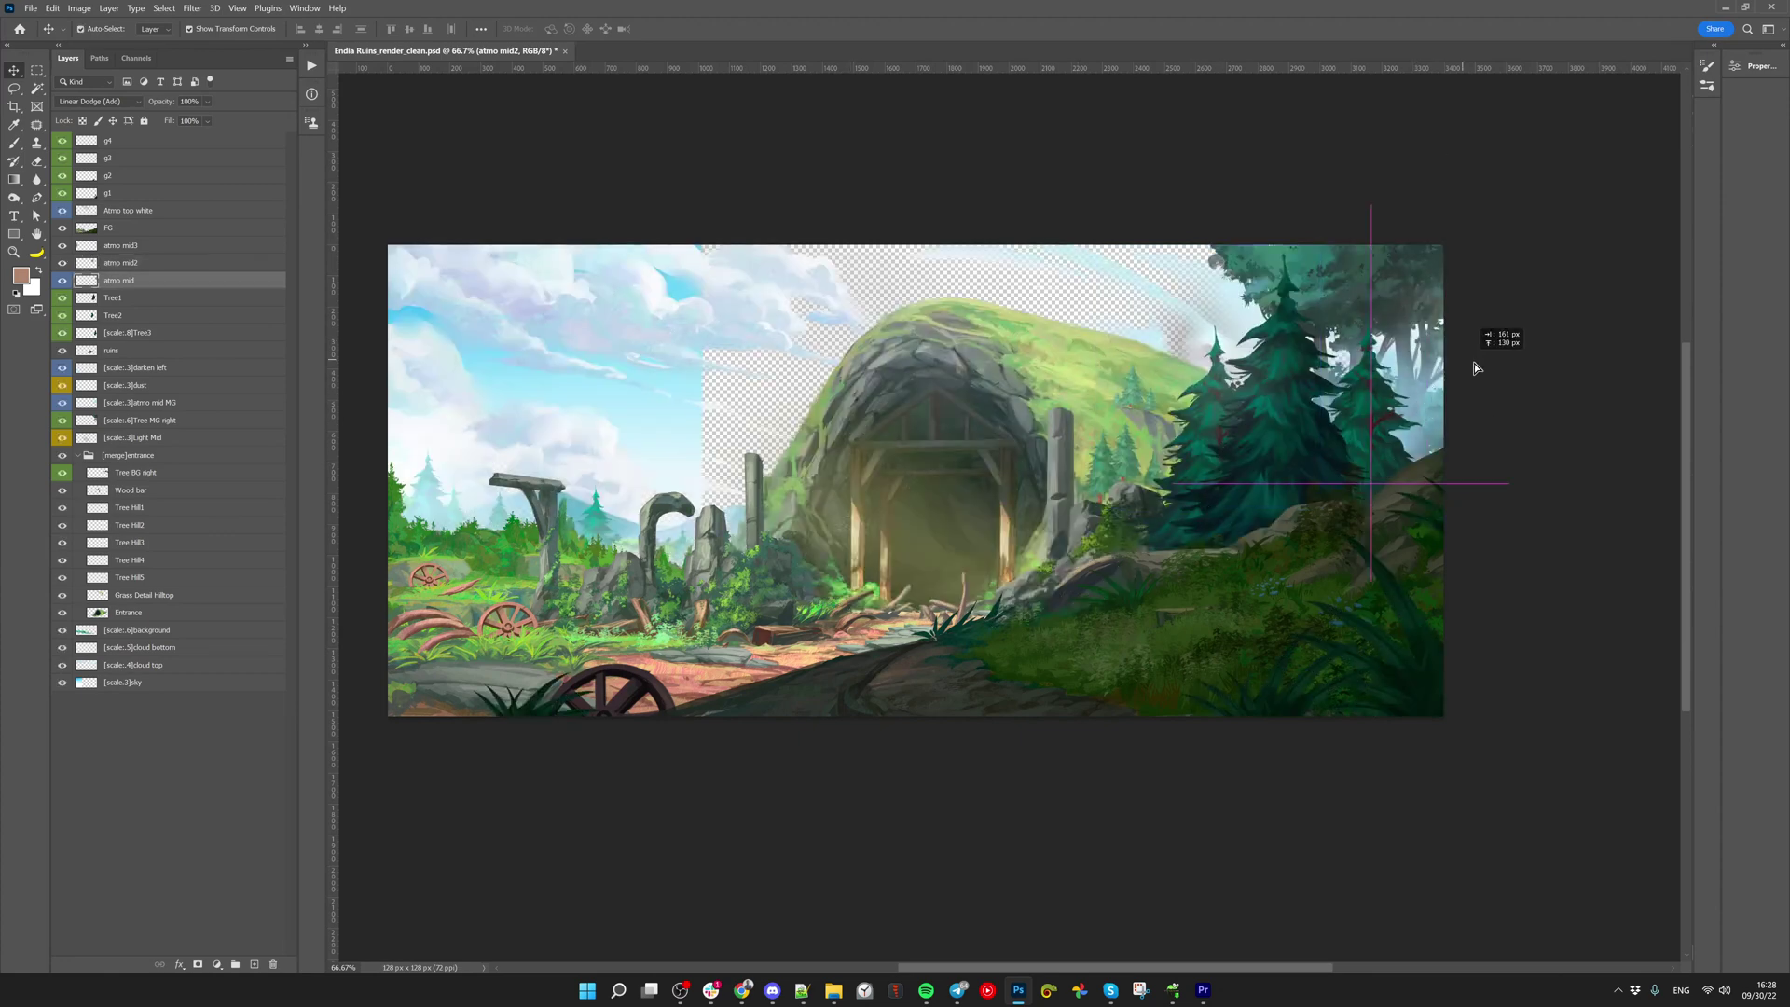
pyautogui.moveTo(1417, 389)
pyautogui.mouseDown()
pyautogui.moveTo(1369, 360)
pyautogui.moveTo(1417, 373)
pyautogui.moveTo(1394, 376)
pyautogui.mouseUp()
pyautogui.hotkey('ctrl', 'z')
pyautogui.hotkey('ctrl', 'z')
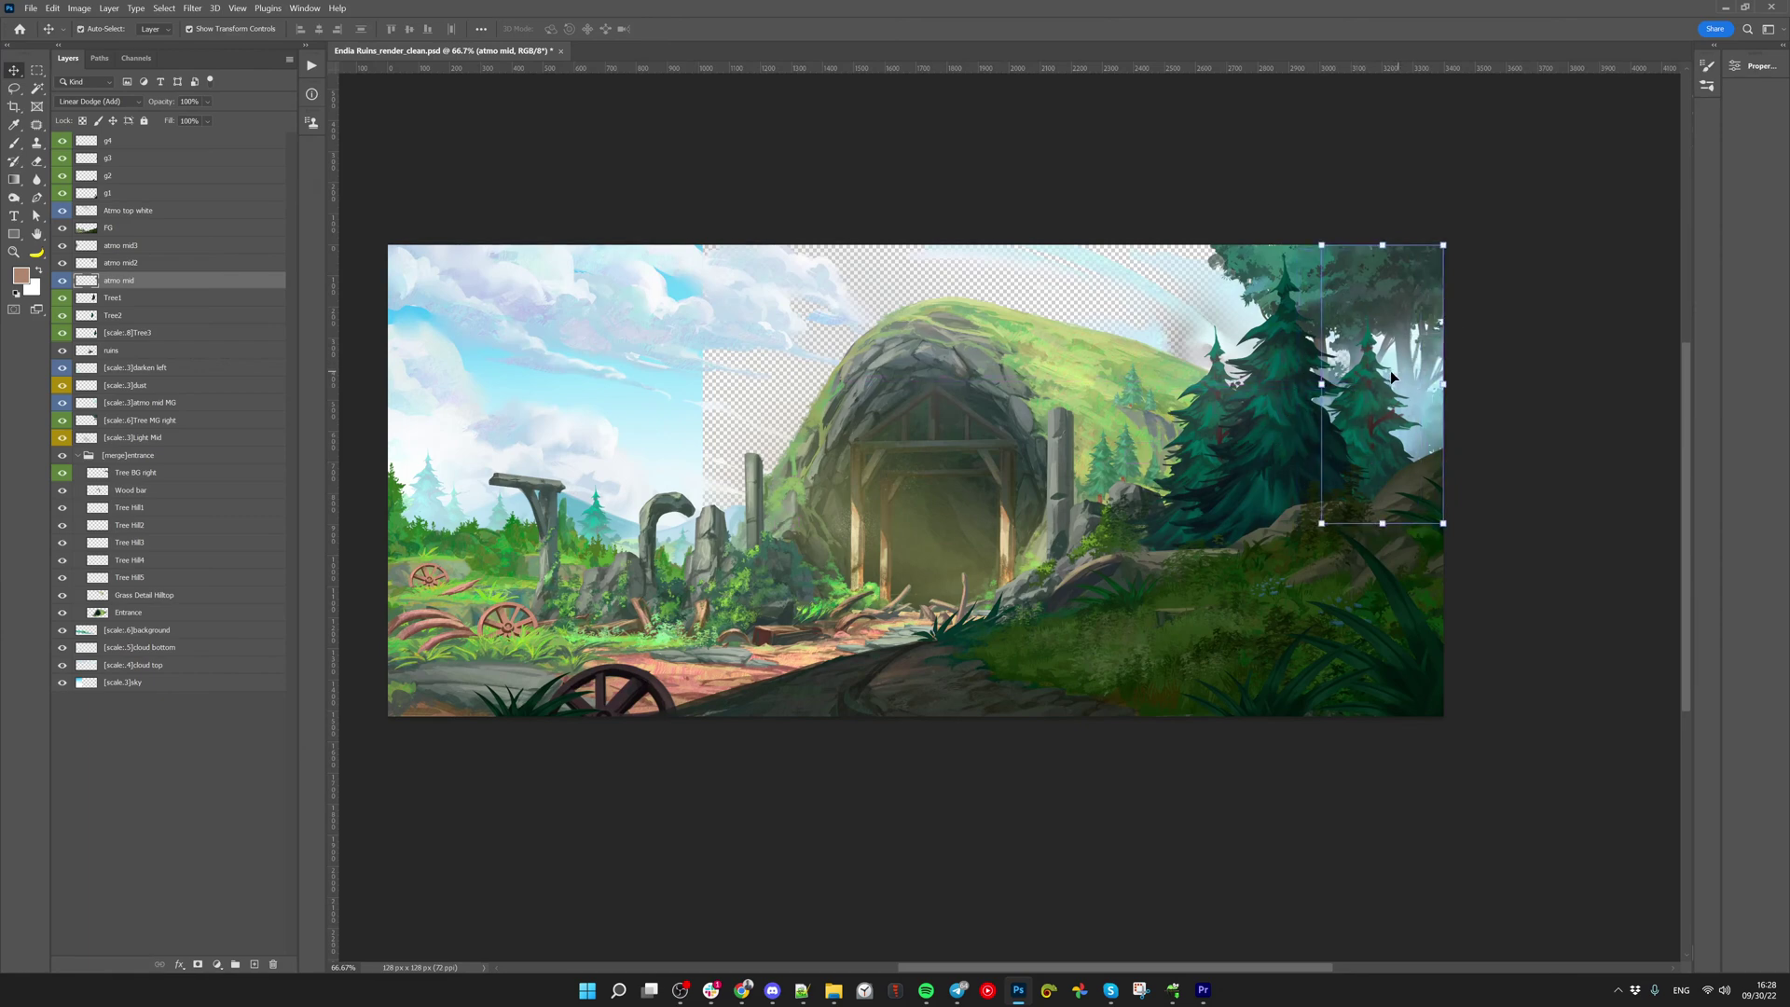
# Hide the three atmo mid layers, isolate the FG layer, and shift it temporarily to inspect its artwork beyond the canvas edges
pyautogui.click(62, 281)
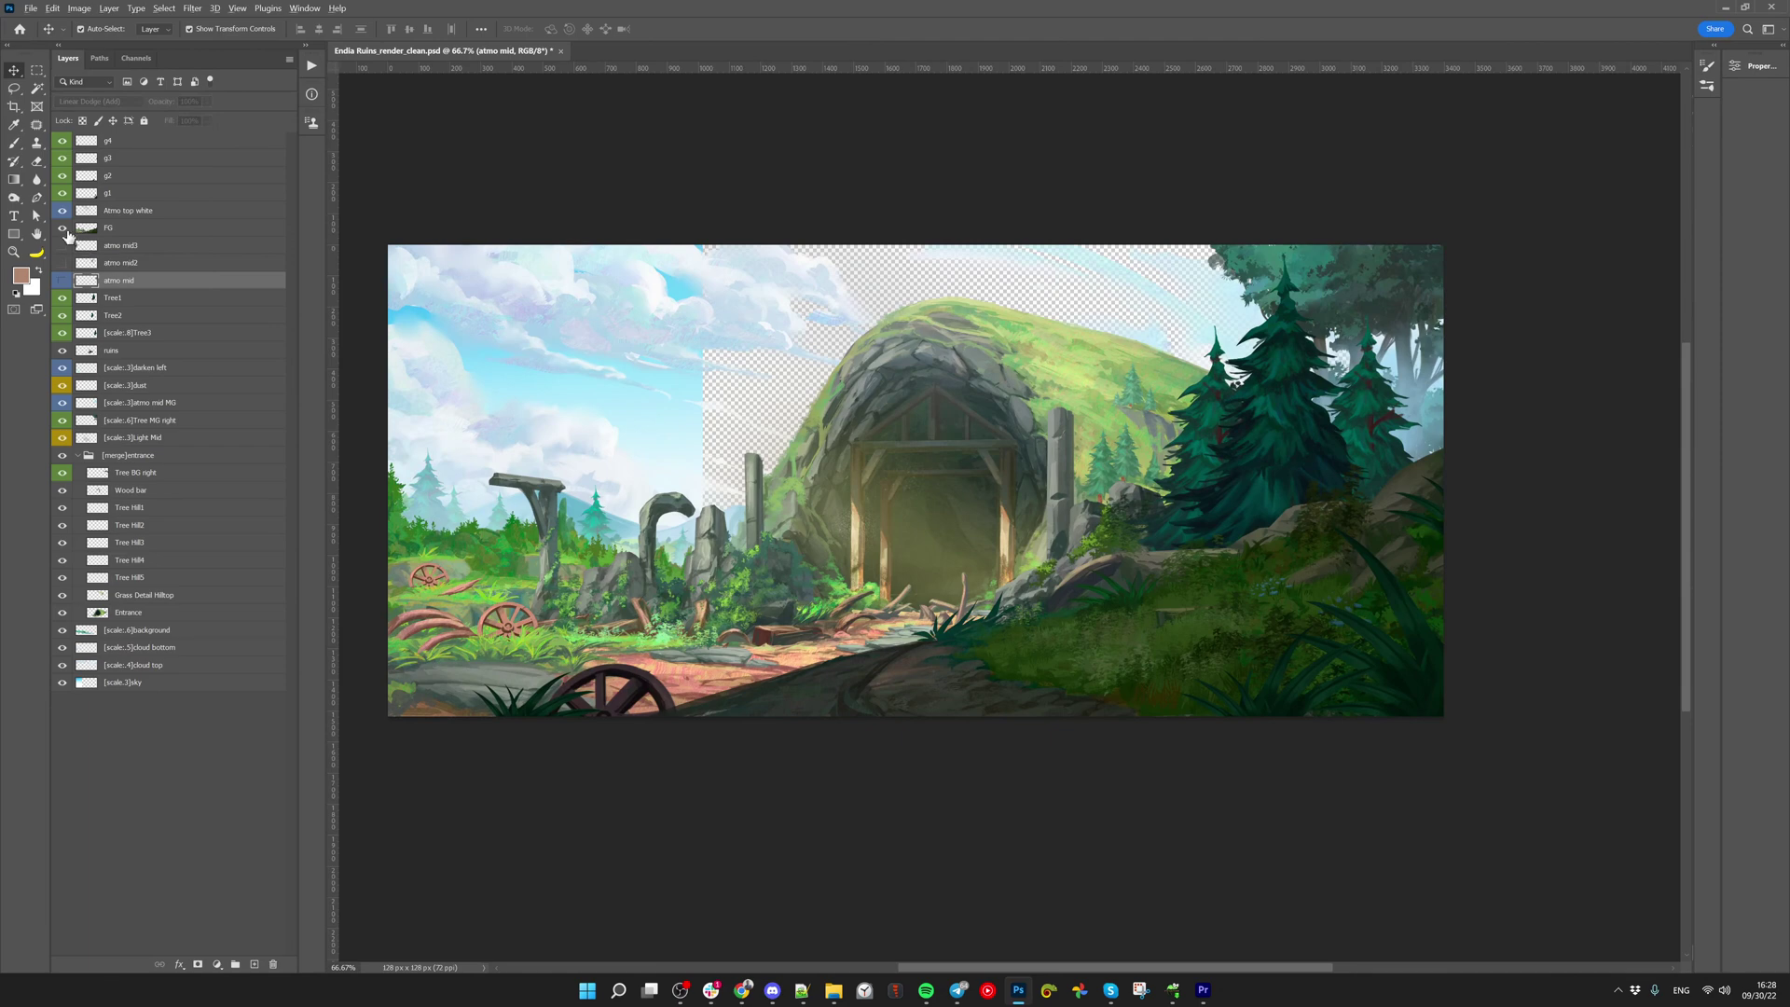
pyautogui.keyDown('alt'); pyautogui.click(63, 229); pyautogui.keyUp('alt')
pyautogui.moveTo(1005, 719); pyautogui.dragTo(1256, 669)
pyautogui.hotkey('ctrl', 'z')
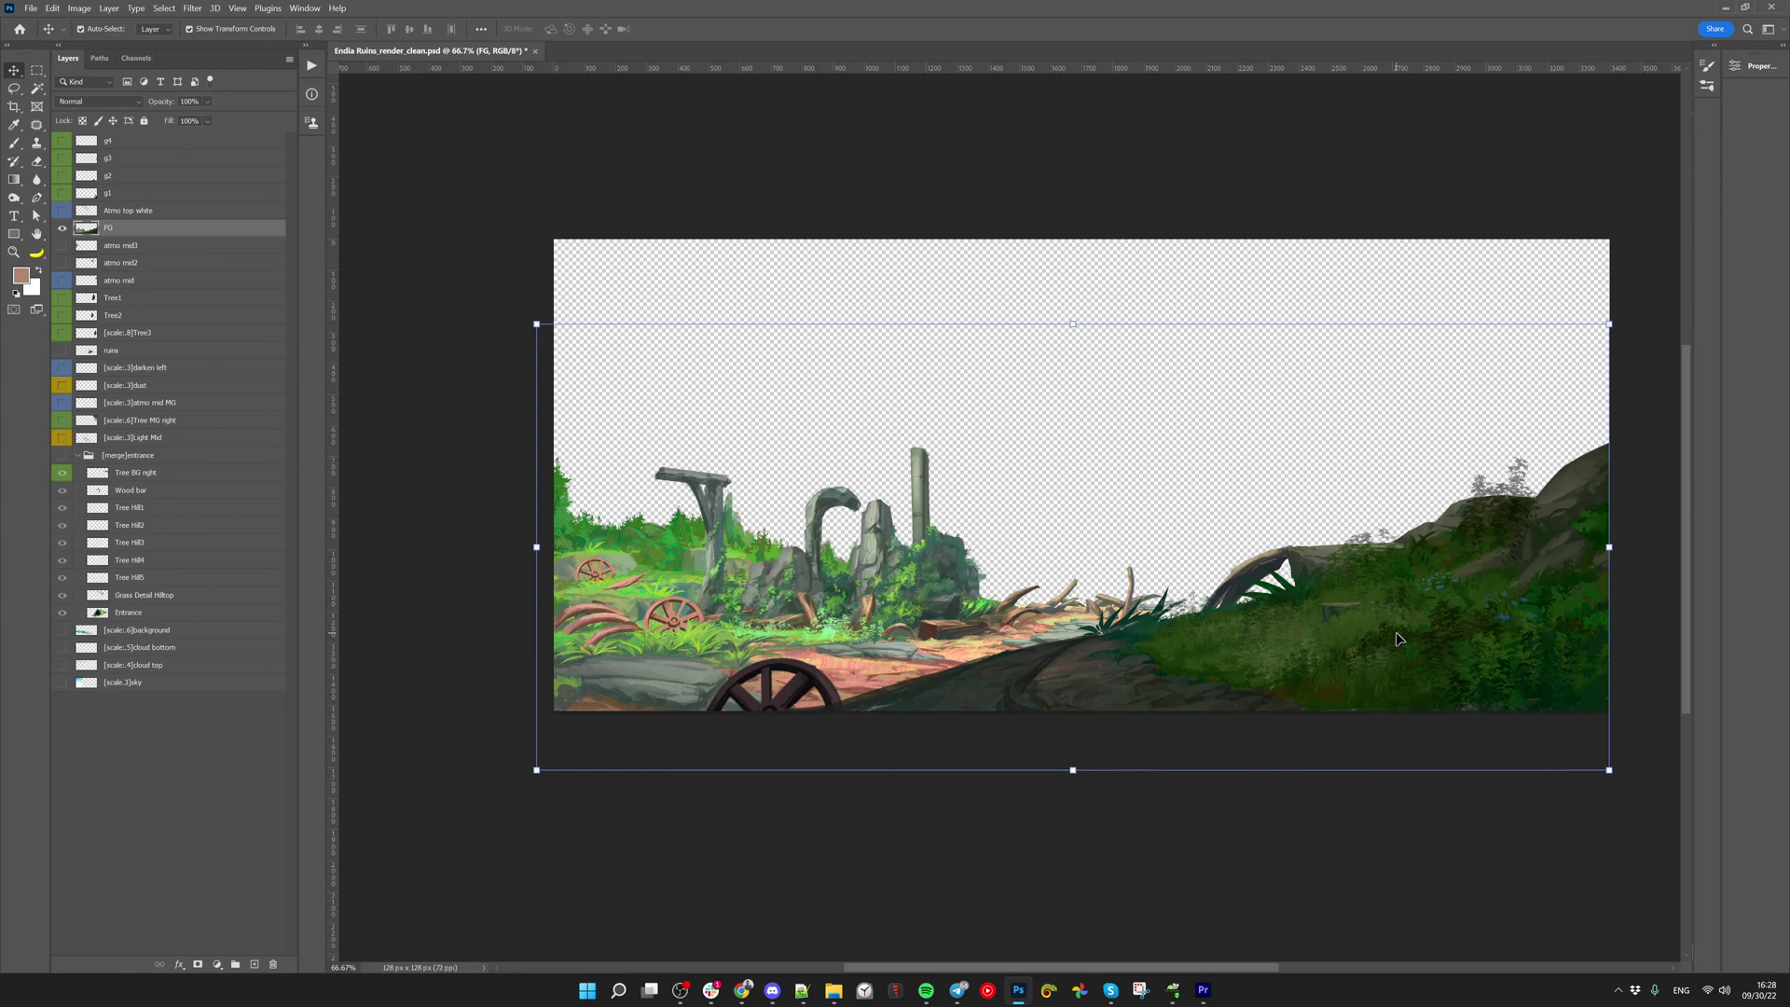
pyautogui.press('z')
pyautogui.press('v')
pyautogui.moveTo(1098, 658); pyautogui.dragTo(1145, 625)
pyautogui.hotkey('ctrl', 'z')
# Marquee-select the FG artwork across the full width of the canvas's lower part, and clear the selection
pyautogui.press('c')
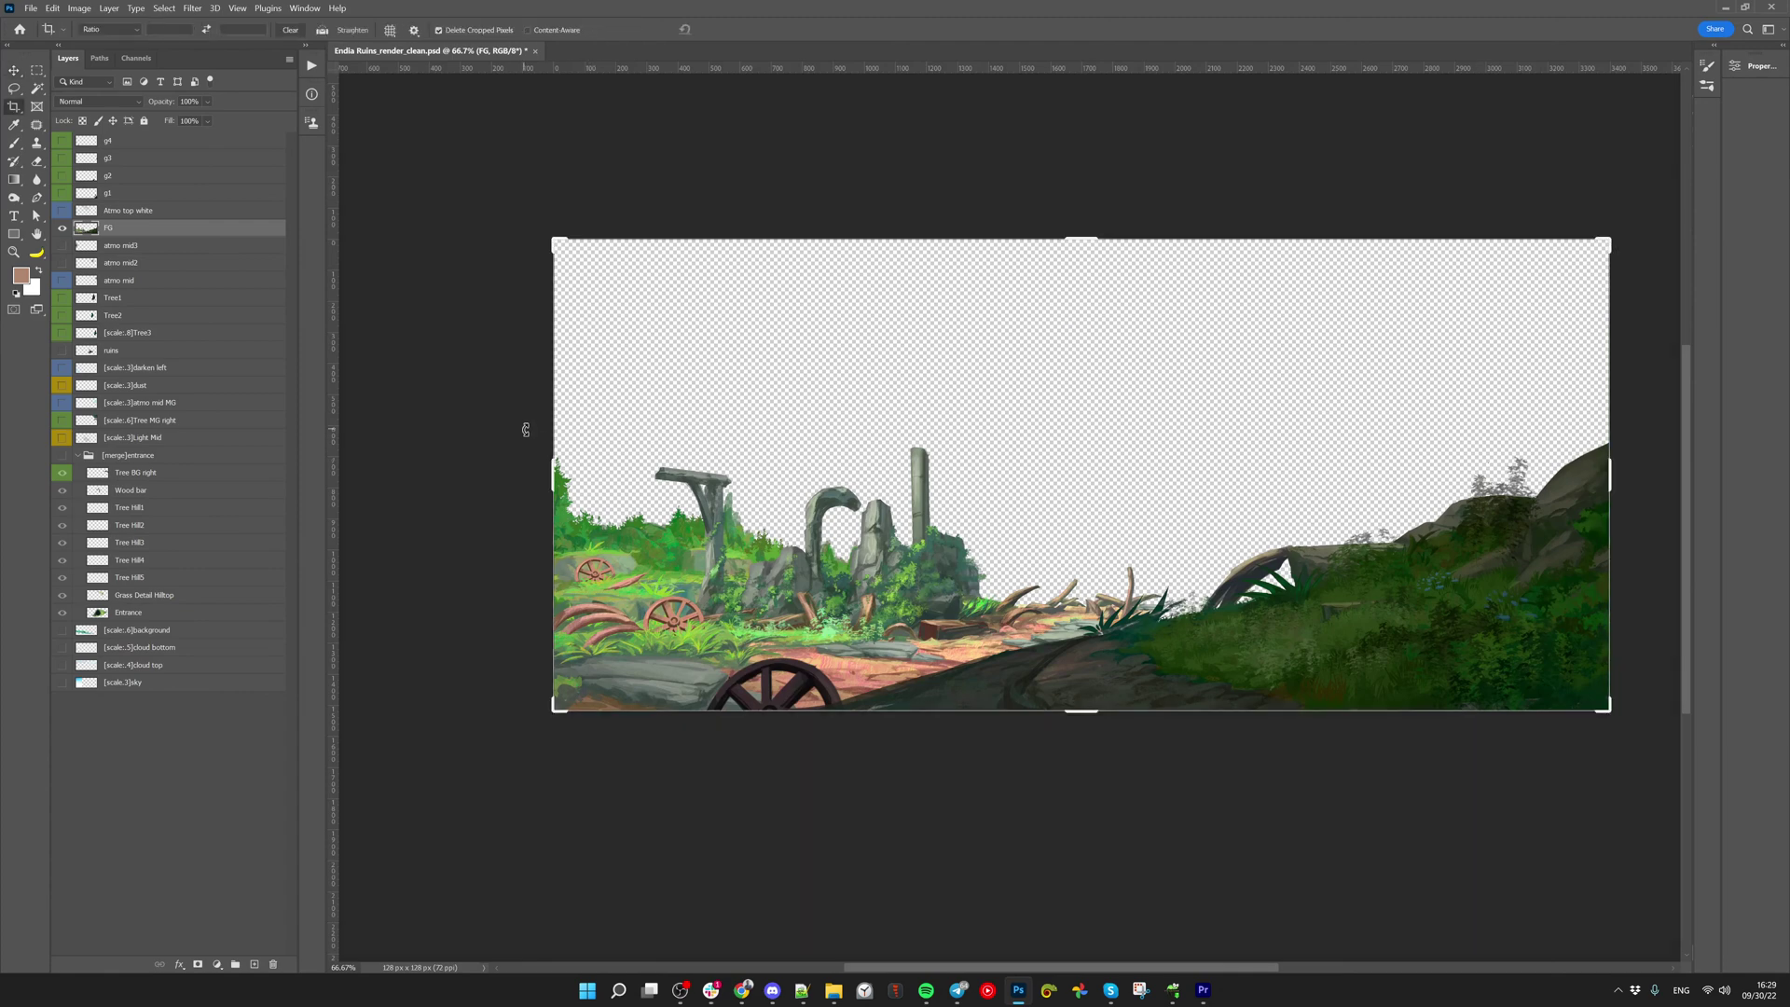
pyautogui.press('m')
pyautogui.moveTo(523, 420); pyautogui.dragTo(1526, 767)
pyautogui.hscroll(-5, 1212, 560)
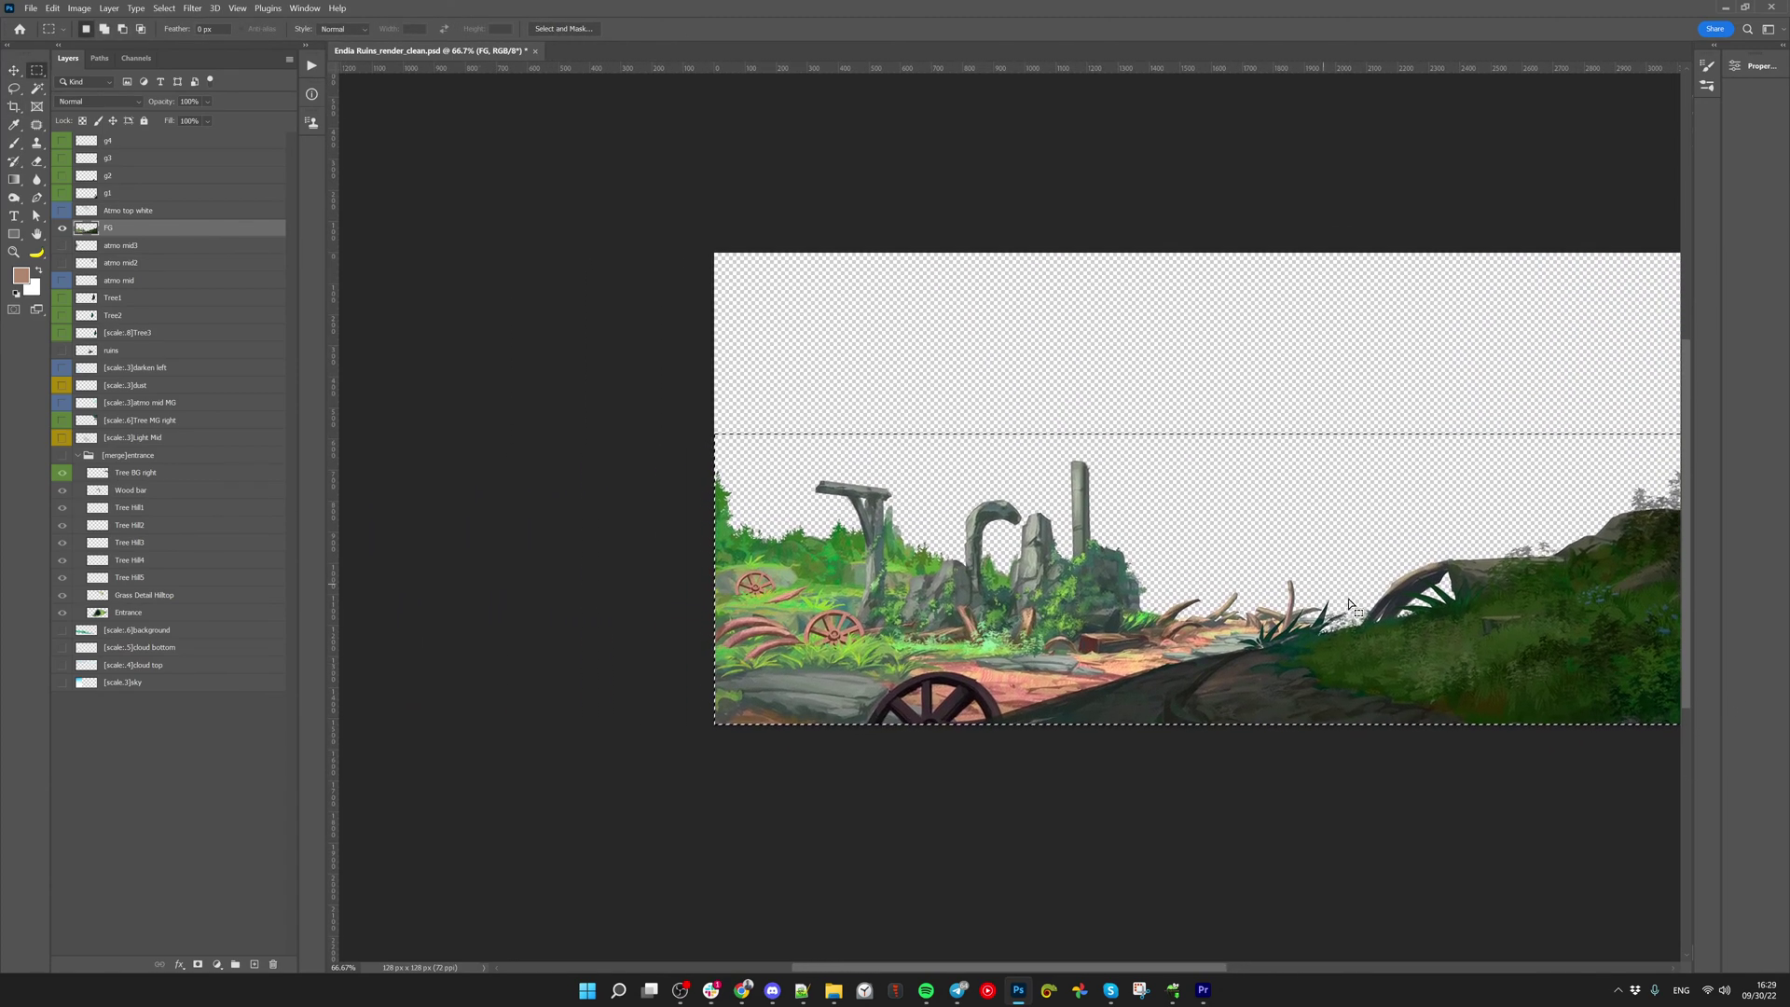
pyautogui.moveTo(1349, 604); pyautogui.dragTo(1169, 606)
pyautogui.press('v')
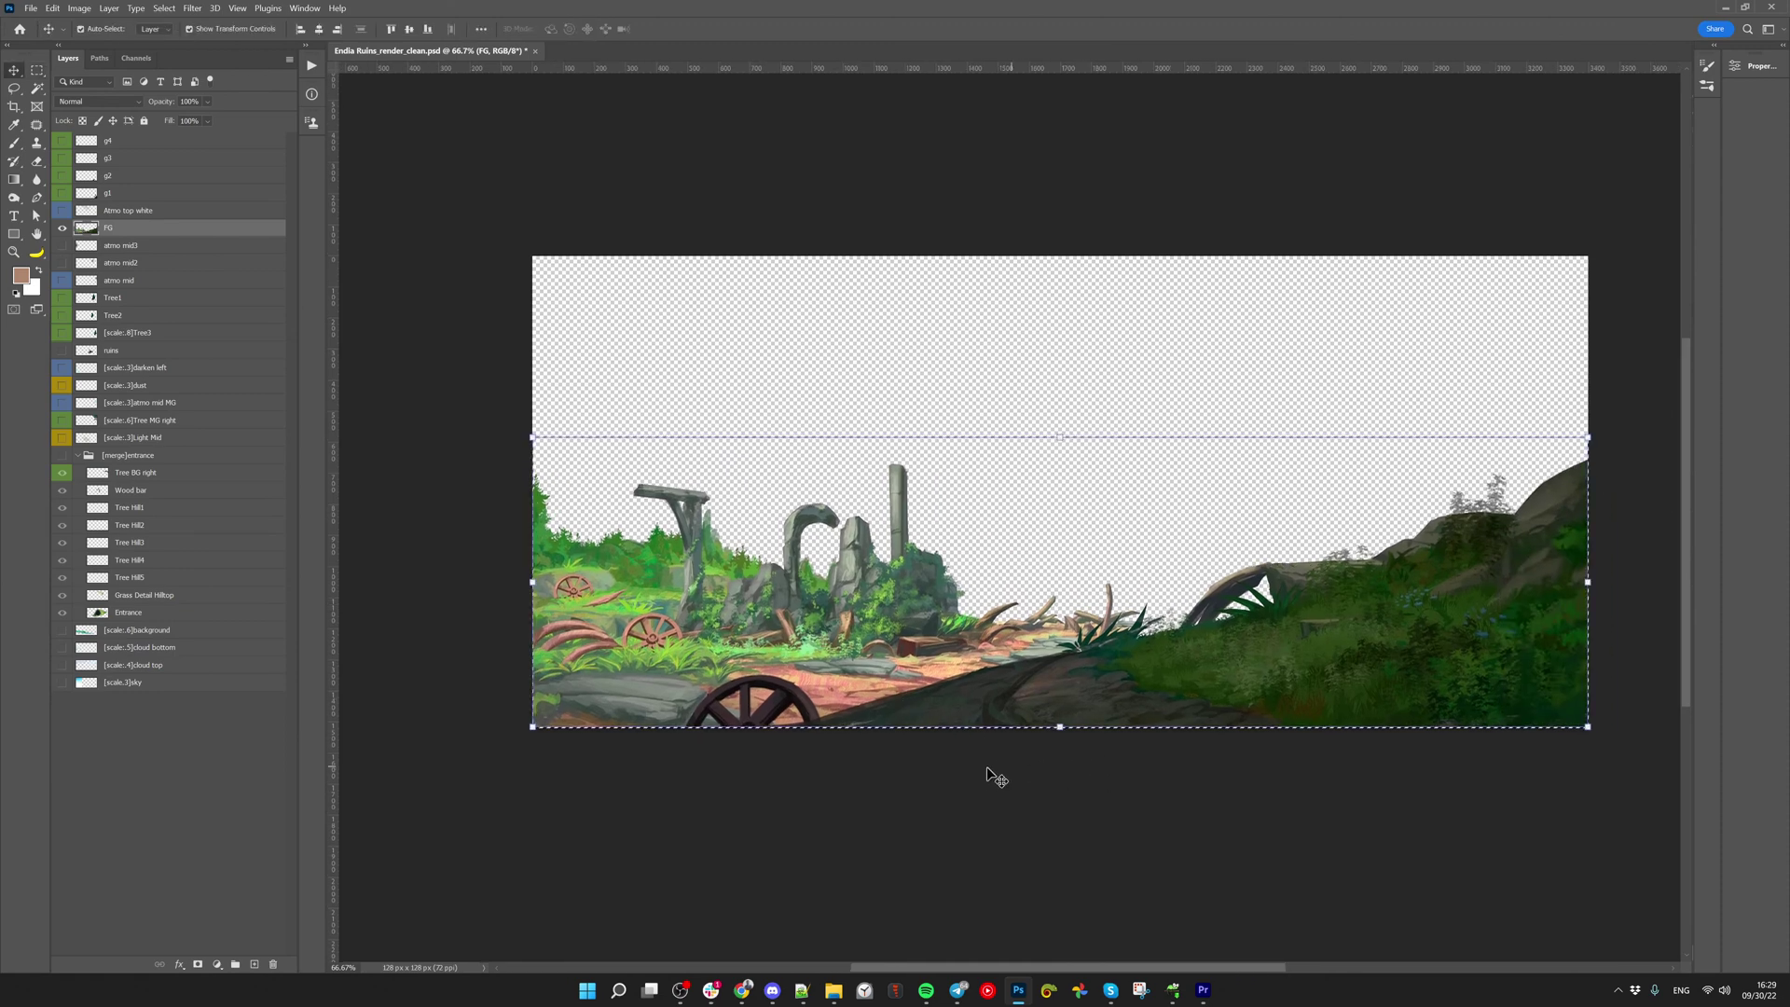
pyautogui.hotkey('ctrl', 'd')
# Draw a rectangular selection on the FG layer around the red wagon wheel below the T-shaped ruin
pyautogui.press('z')
pyautogui.click(739, 605)
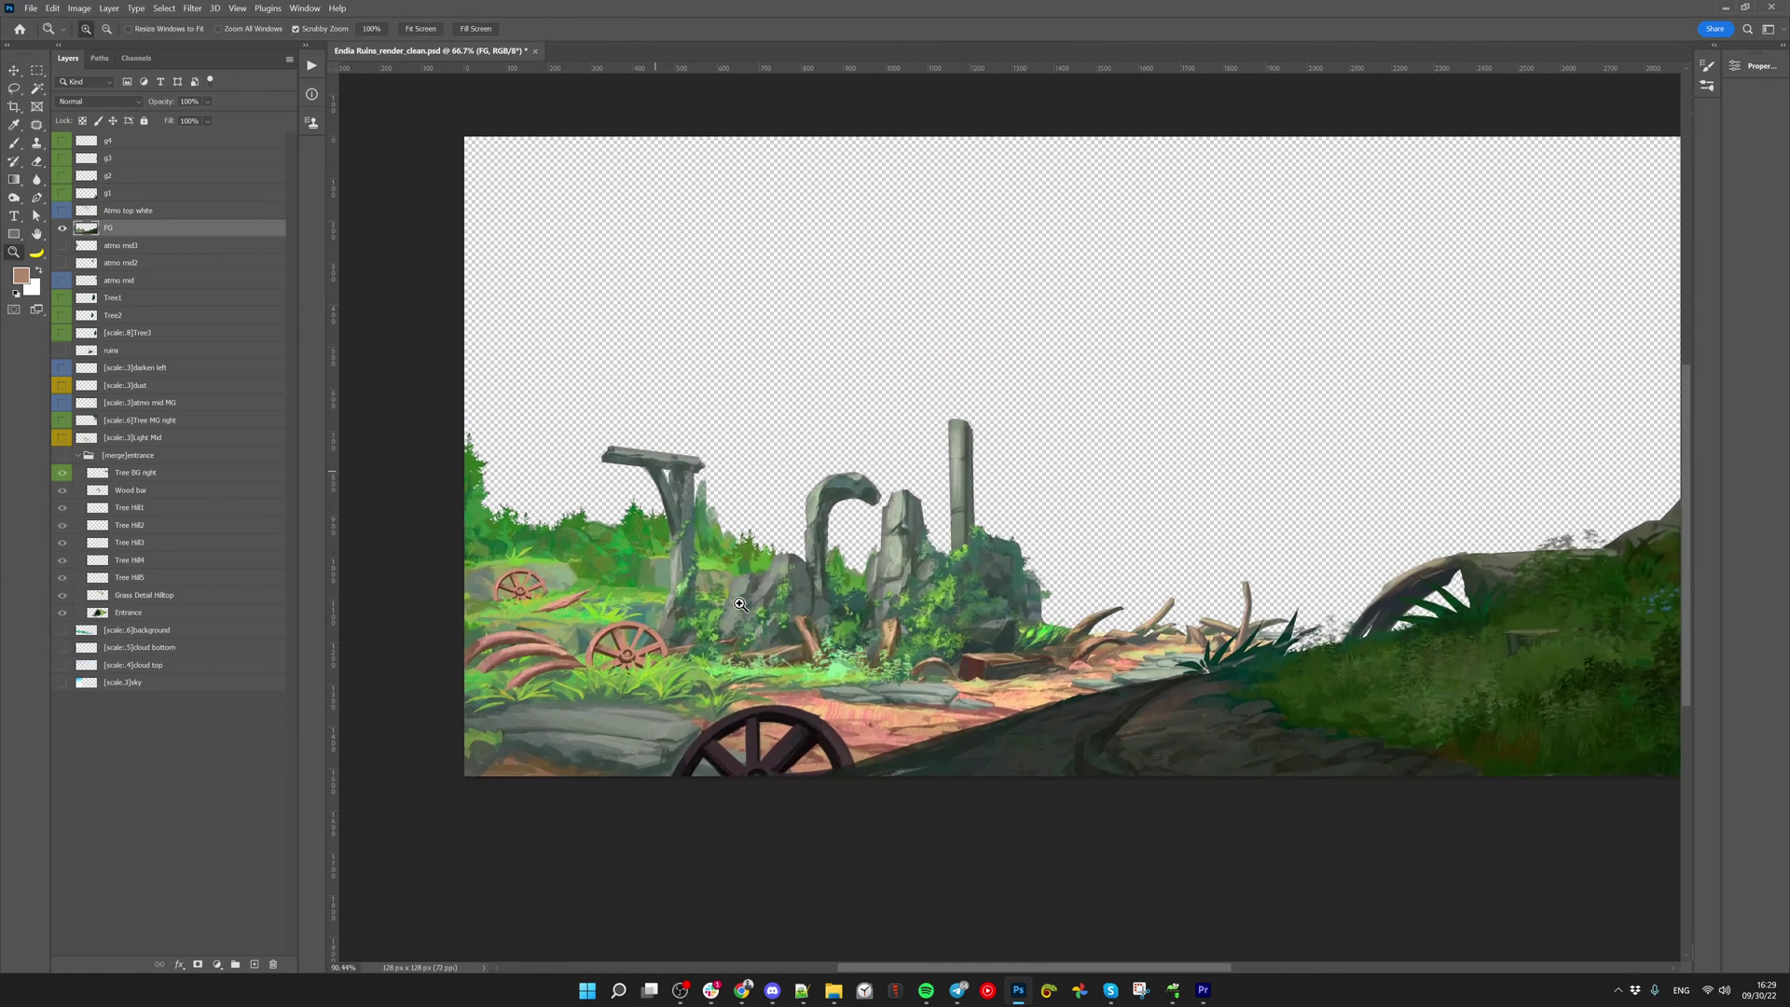
pyautogui.moveTo(574, 646); pyautogui.dragTo(715, 673)
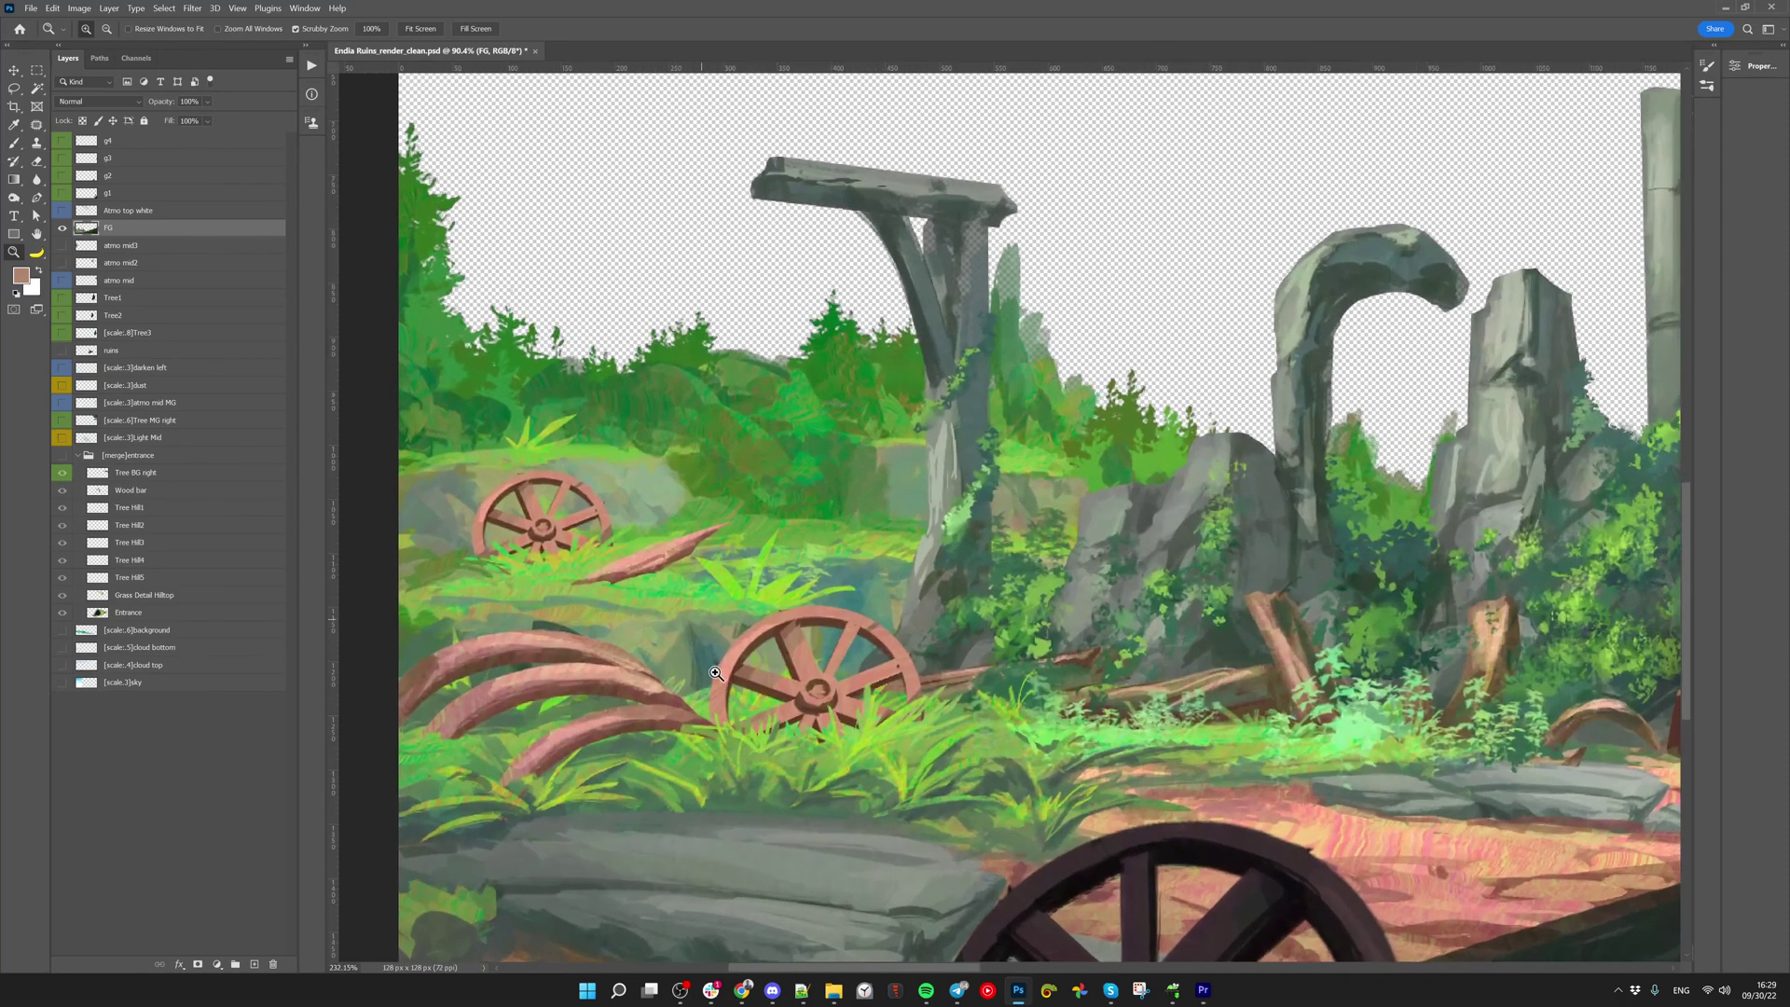
pyautogui.press('v')
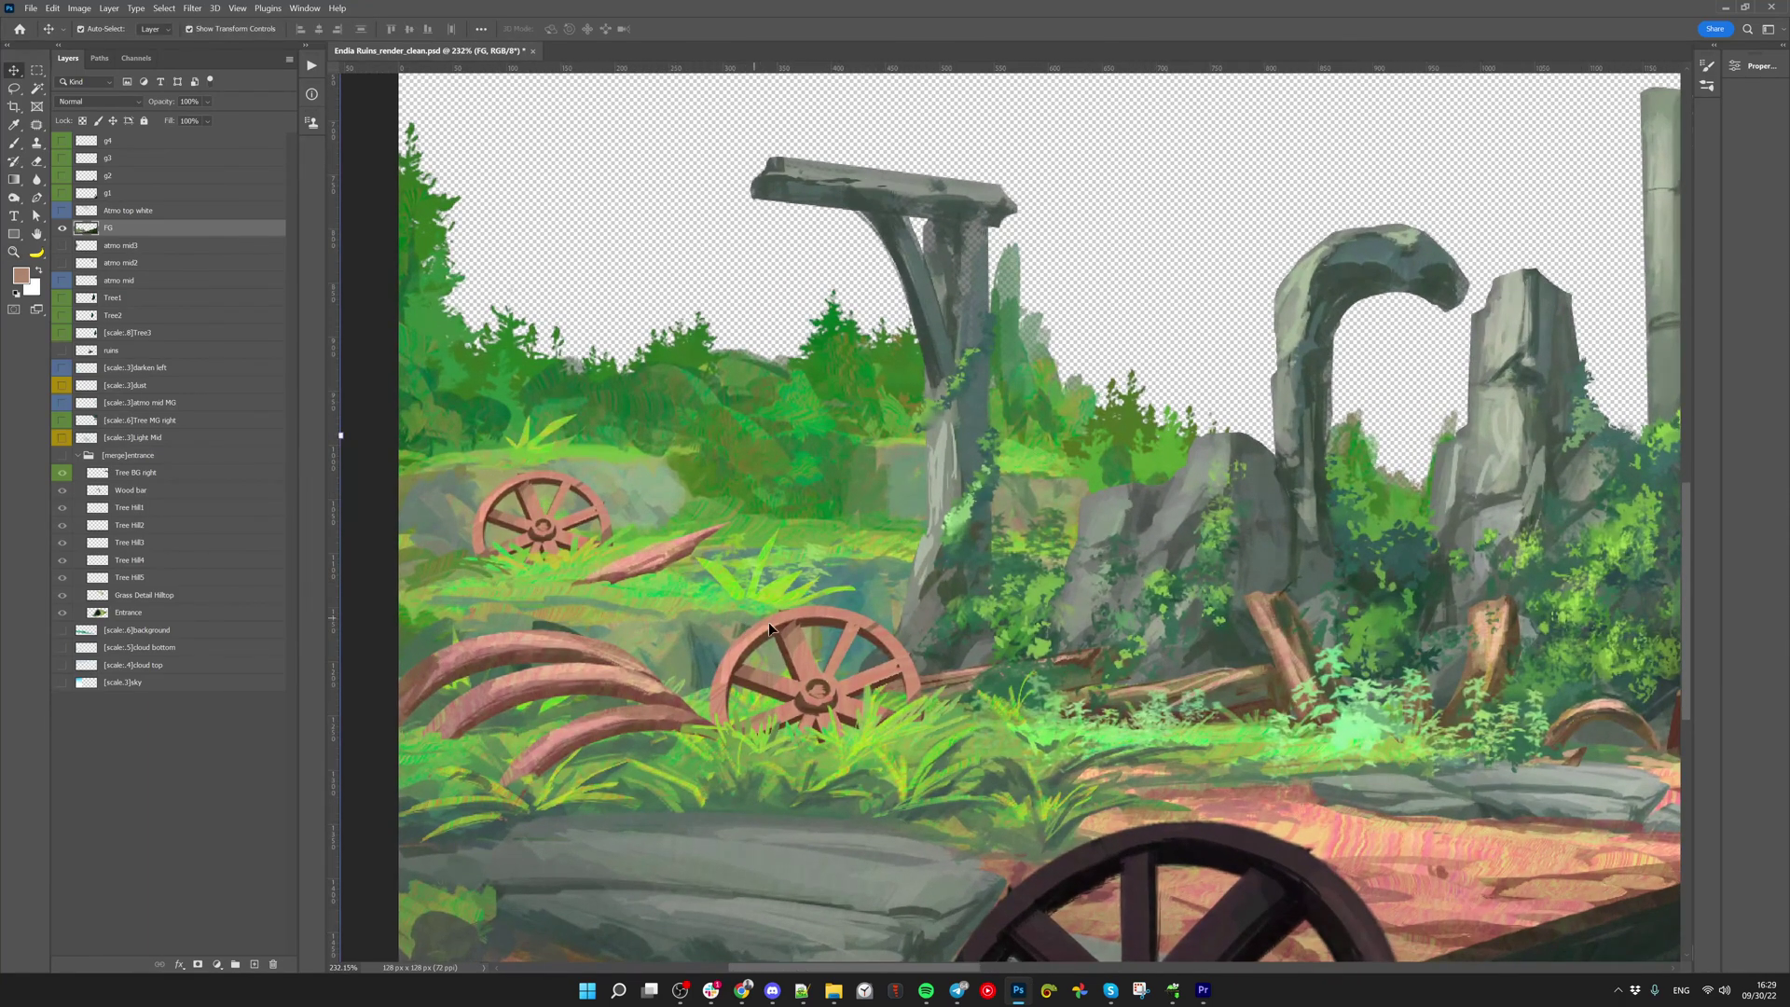
pyautogui.press('w')
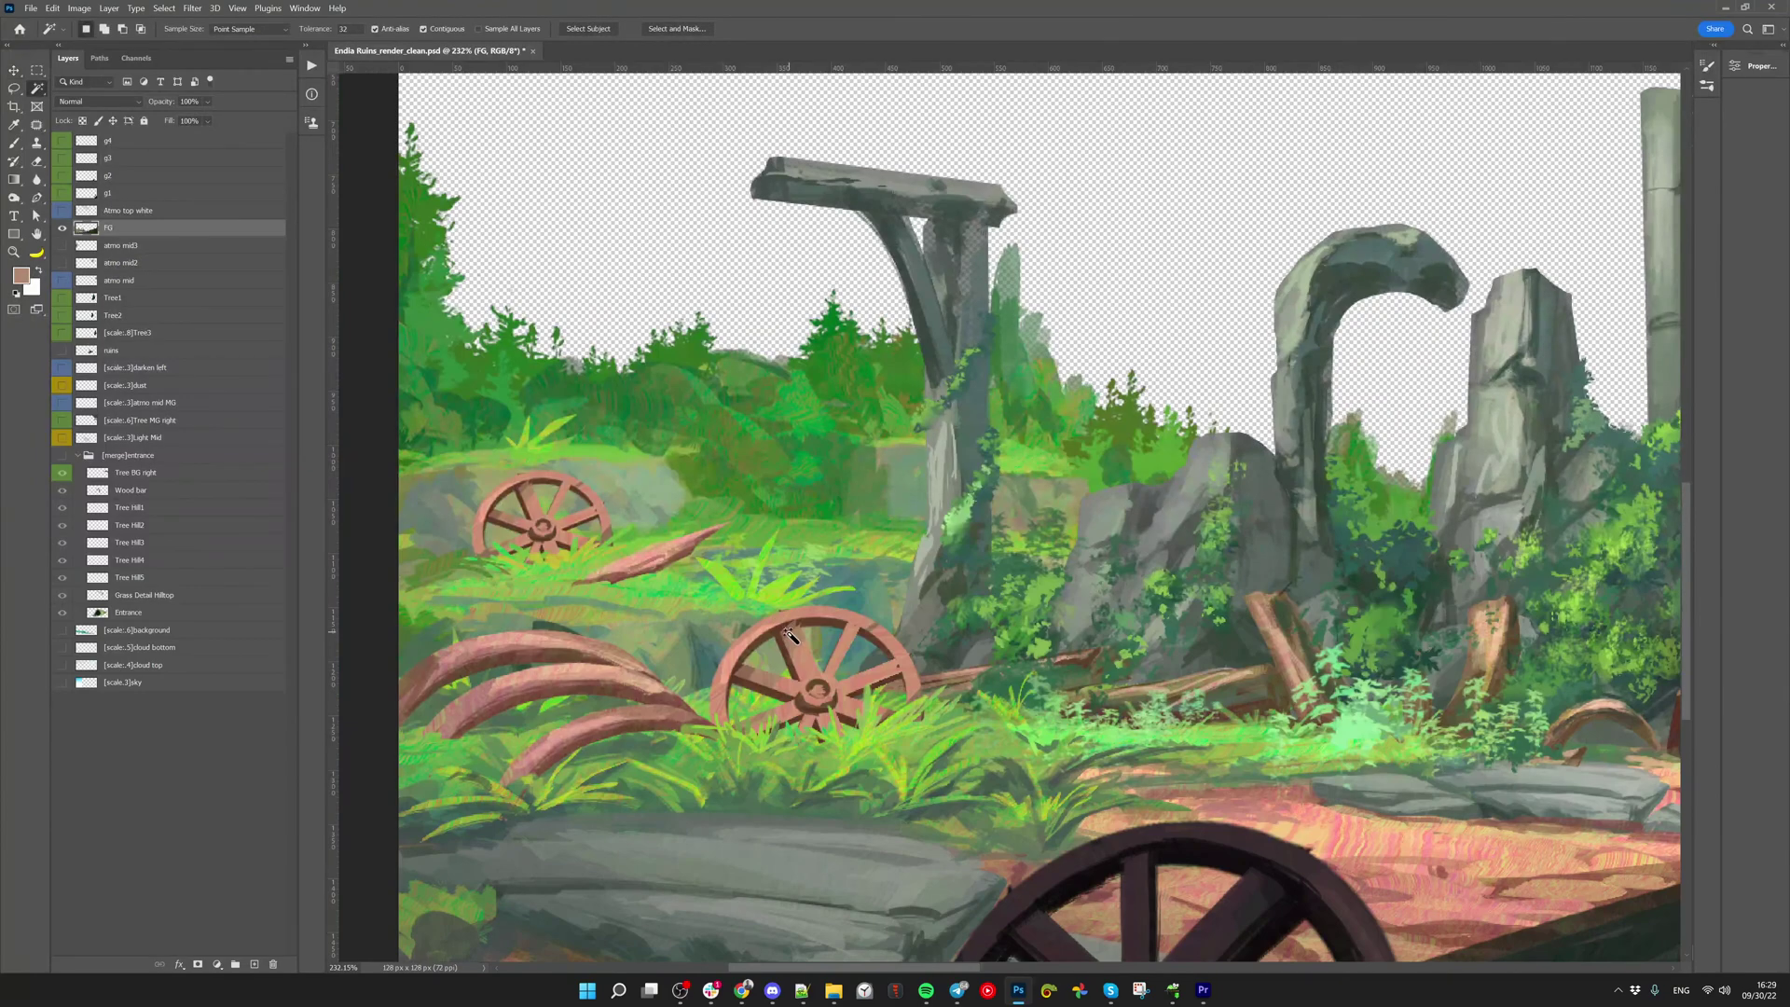
pyautogui.press('m')
pyautogui.scroll(3, 811, 651)
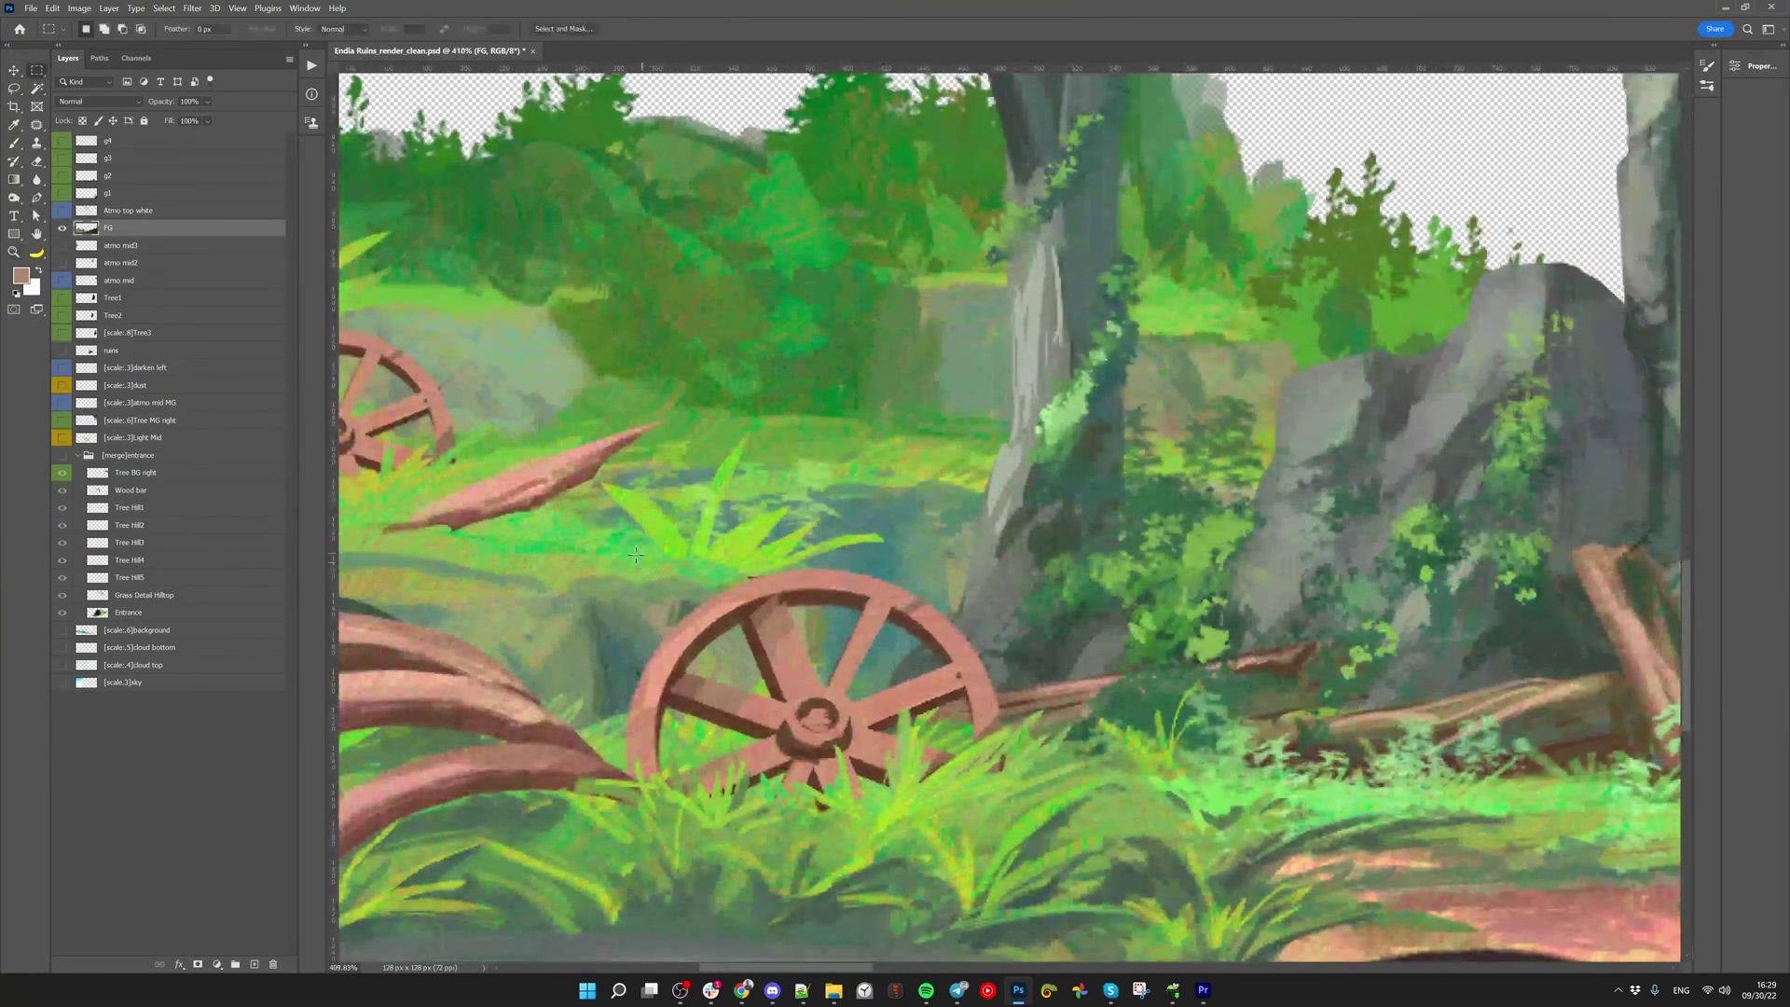
pyautogui.moveTo(626, 543); pyautogui.dragTo(1017, 878)
pyautogui.moveTo(1093, 511); pyautogui.dragTo(1007, 859)
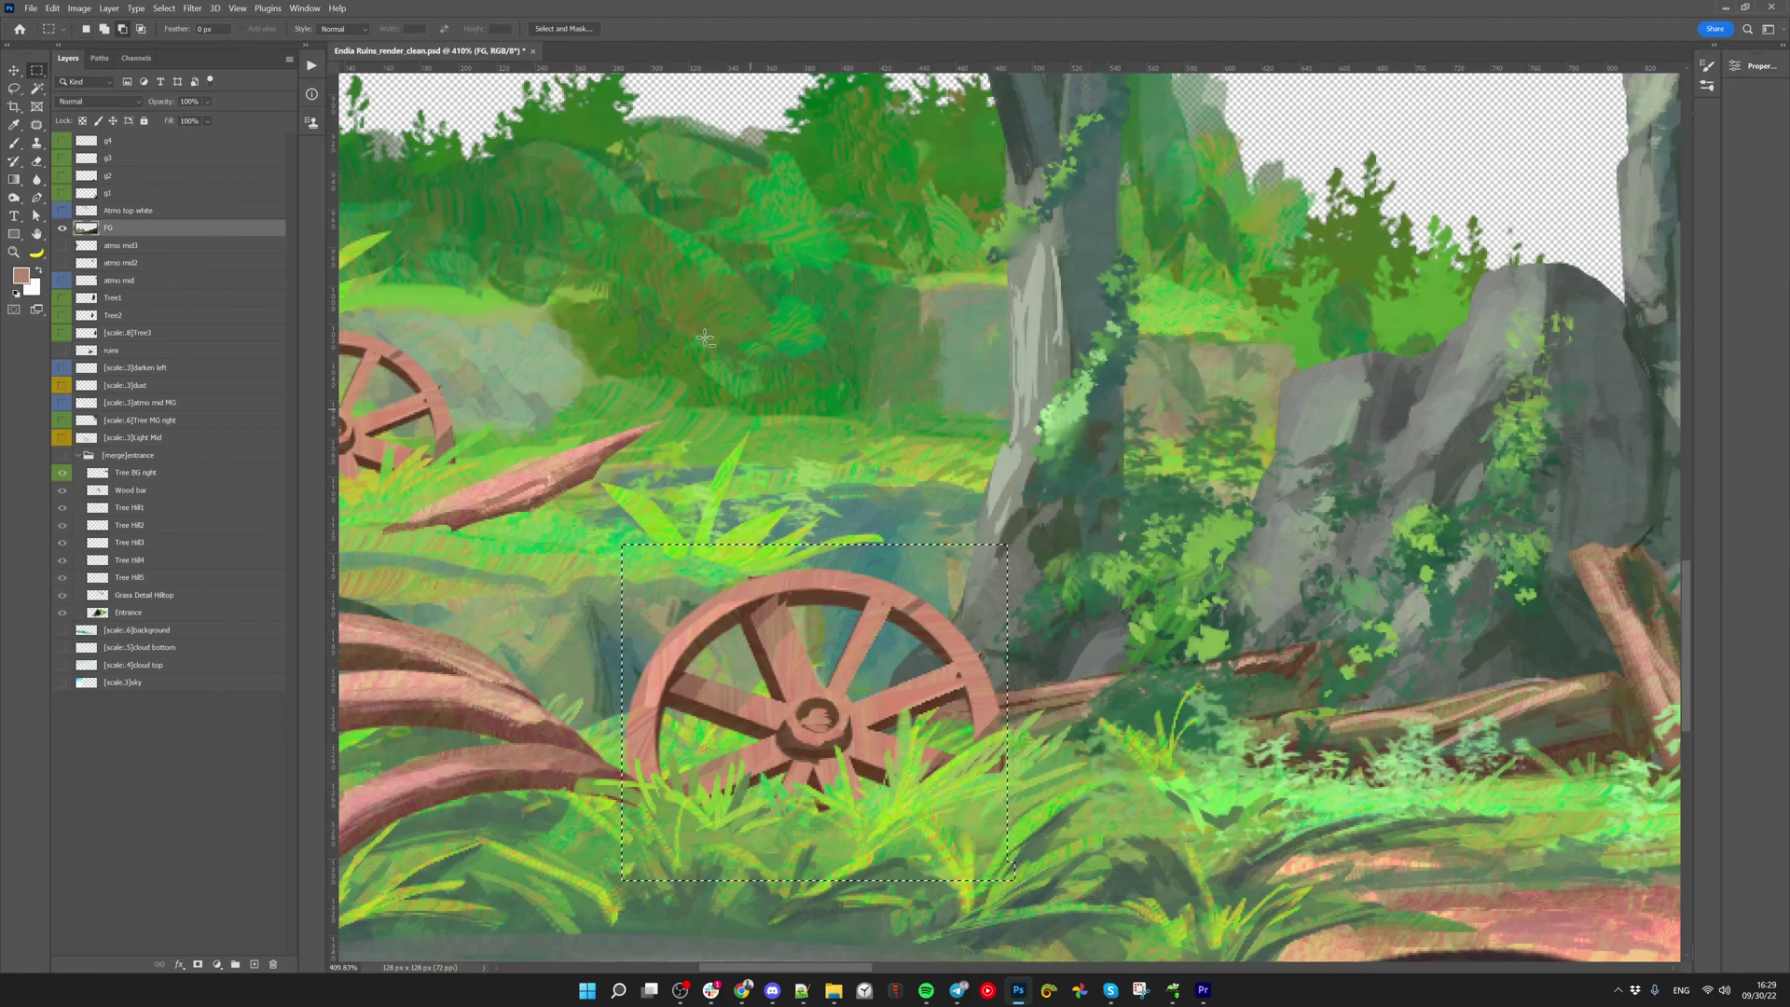
# Restrict the selection to the wheel's reddish colours with Color Range, using Sampled Colors and a fuzziness of 13
pyautogui.click(164, 9)
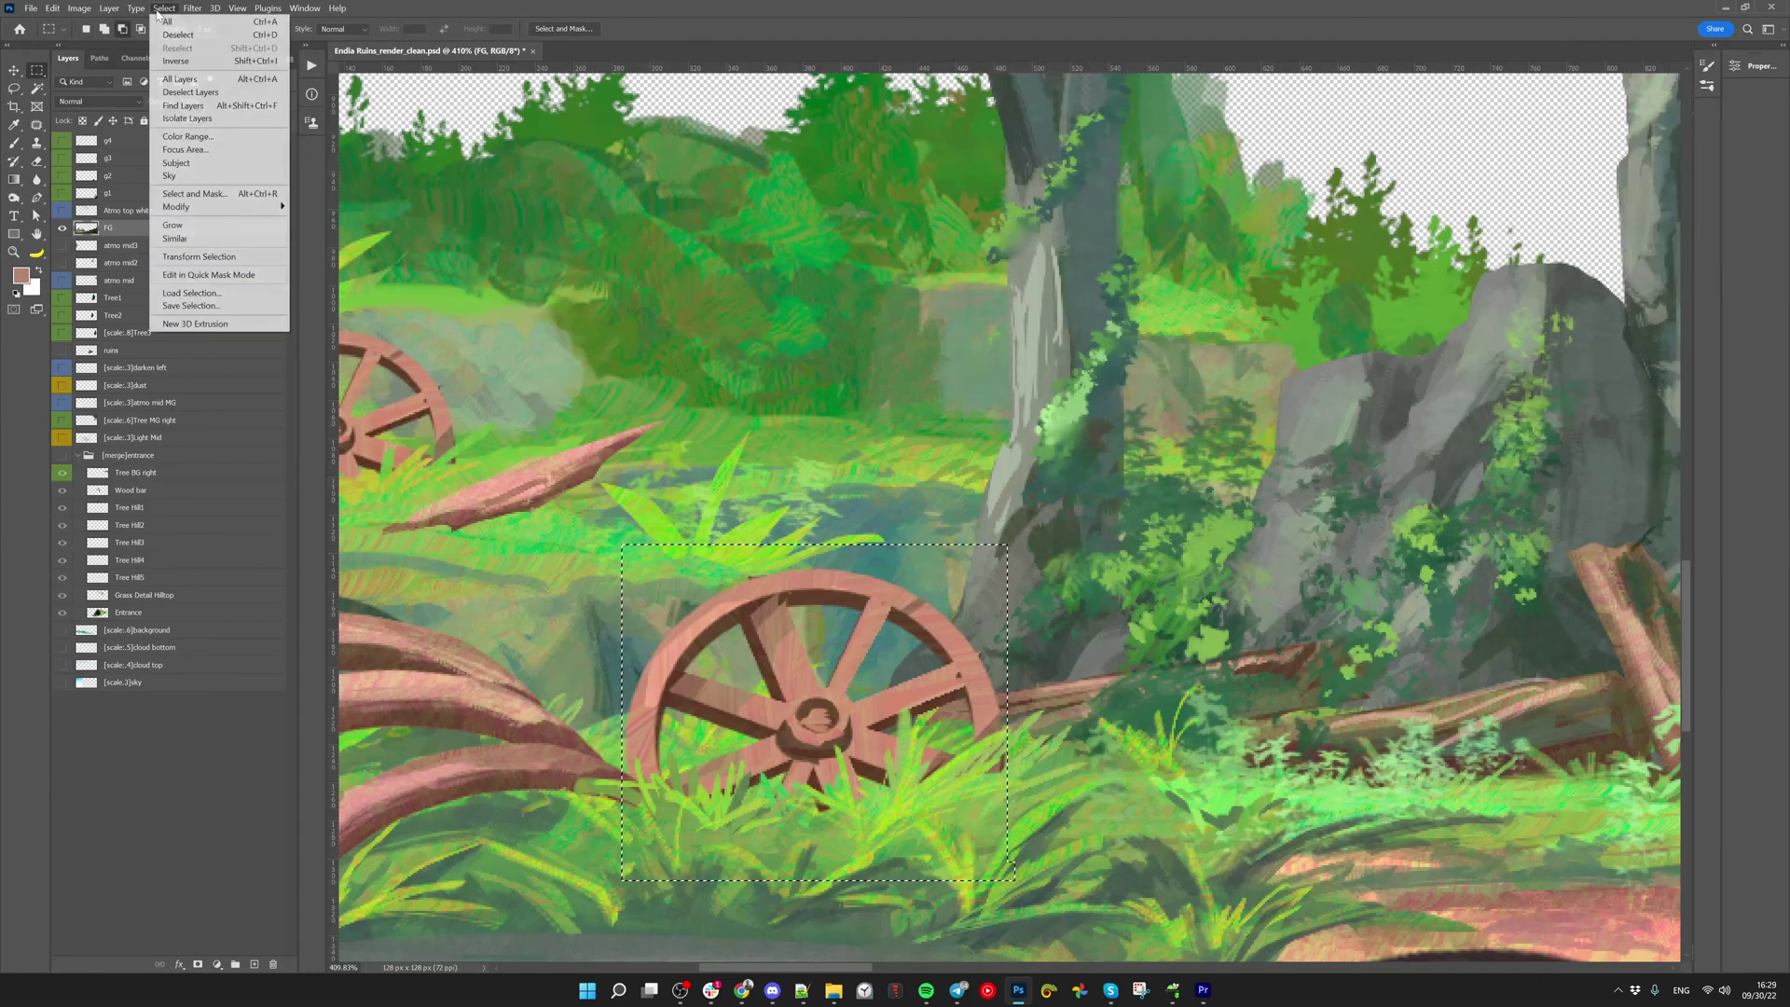
pyautogui.click(216, 138)
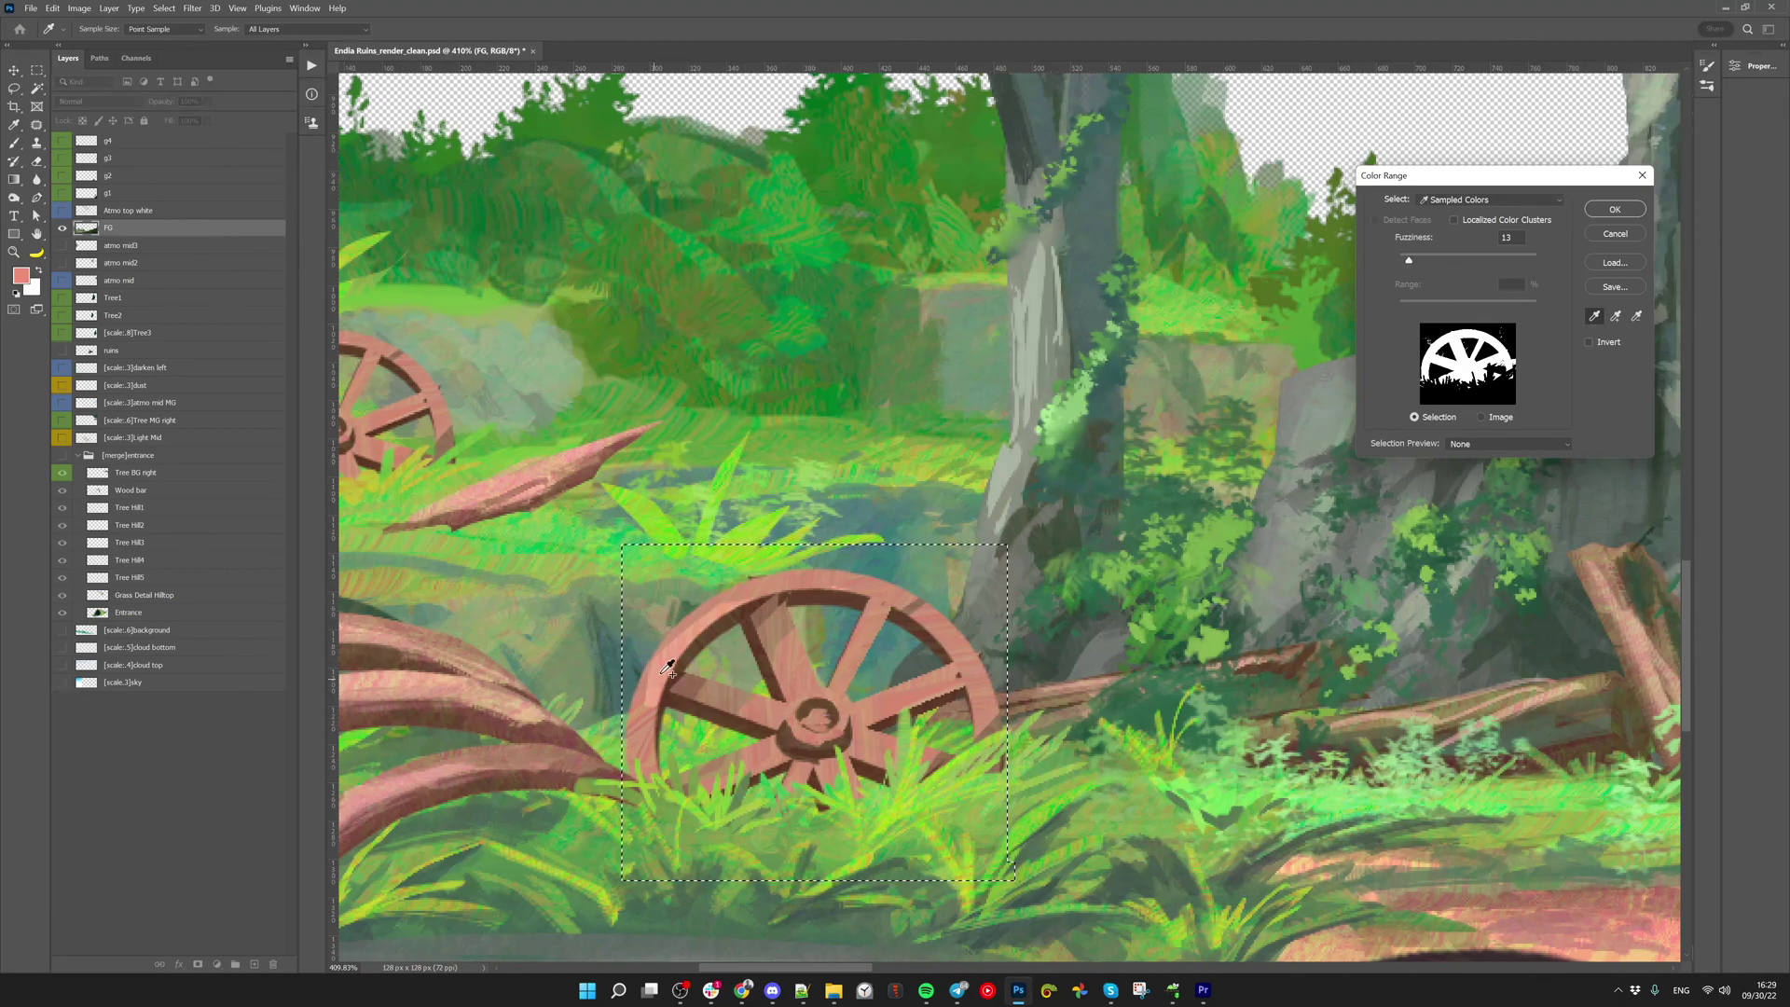
pyautogui.click(1616, 210)
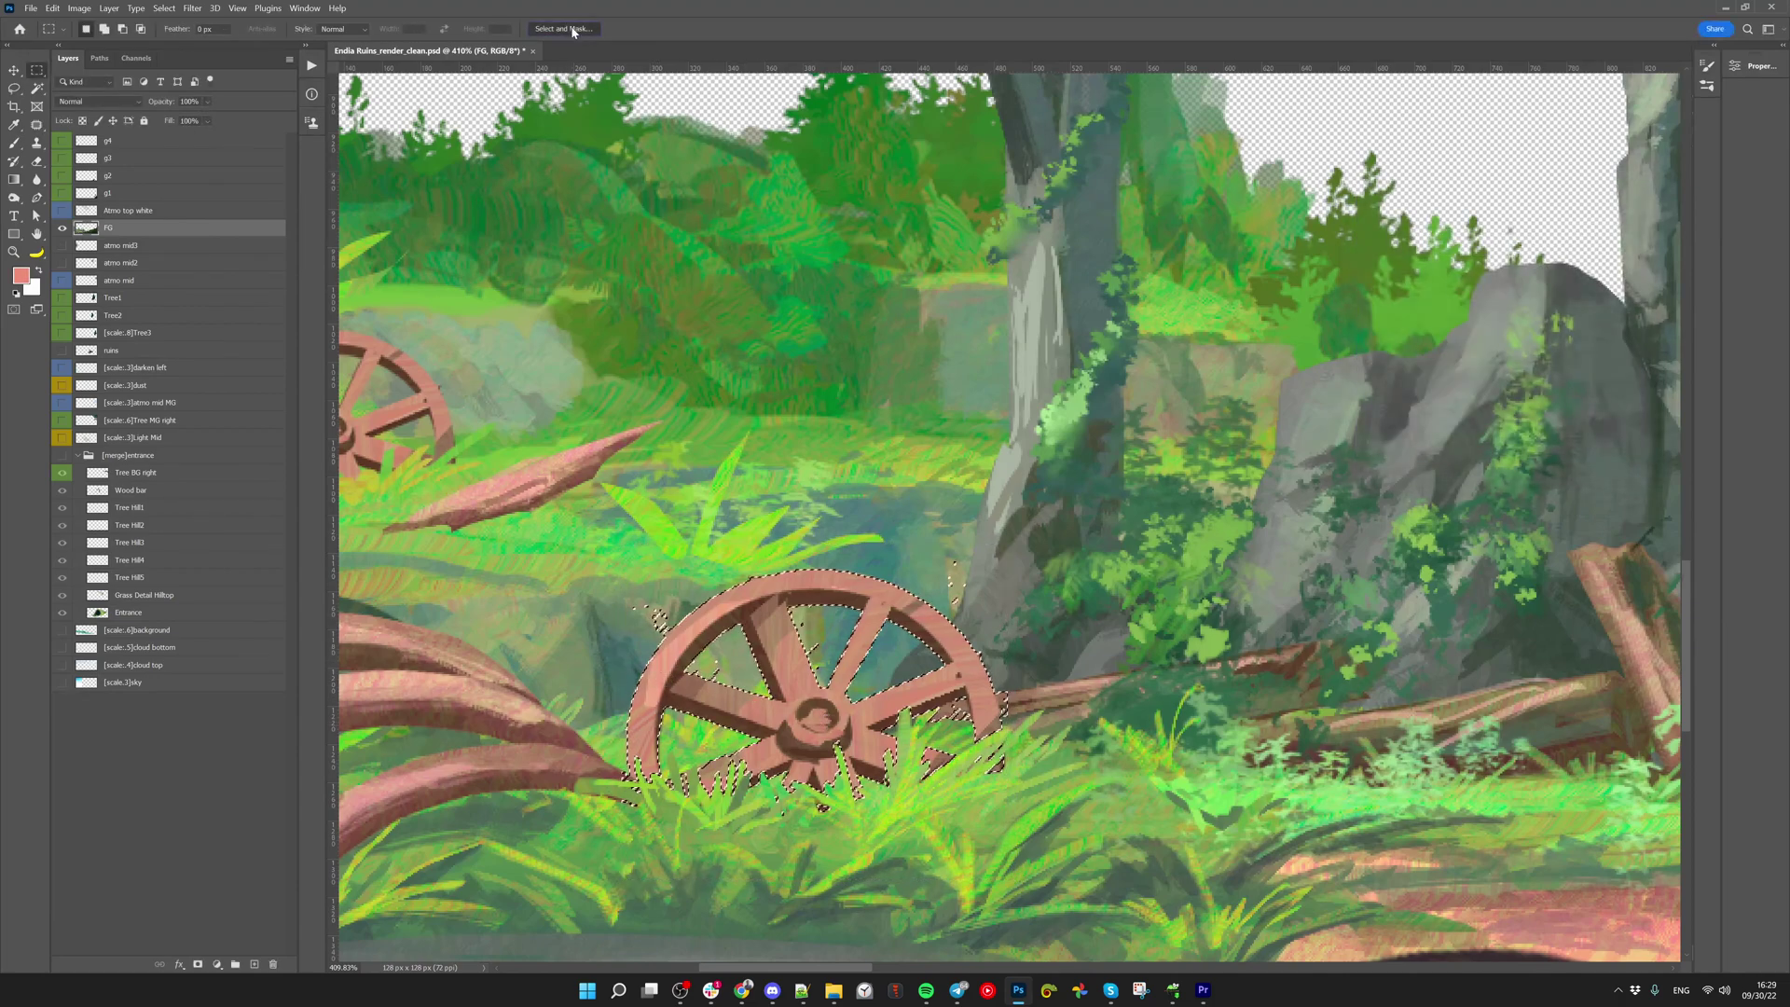
# Open the selection in Select and Mask and remove the stray specks around the rim and between the spokes with the Lasso tool
pyautogui.hotkey('alt', 'ctrl', 'r')
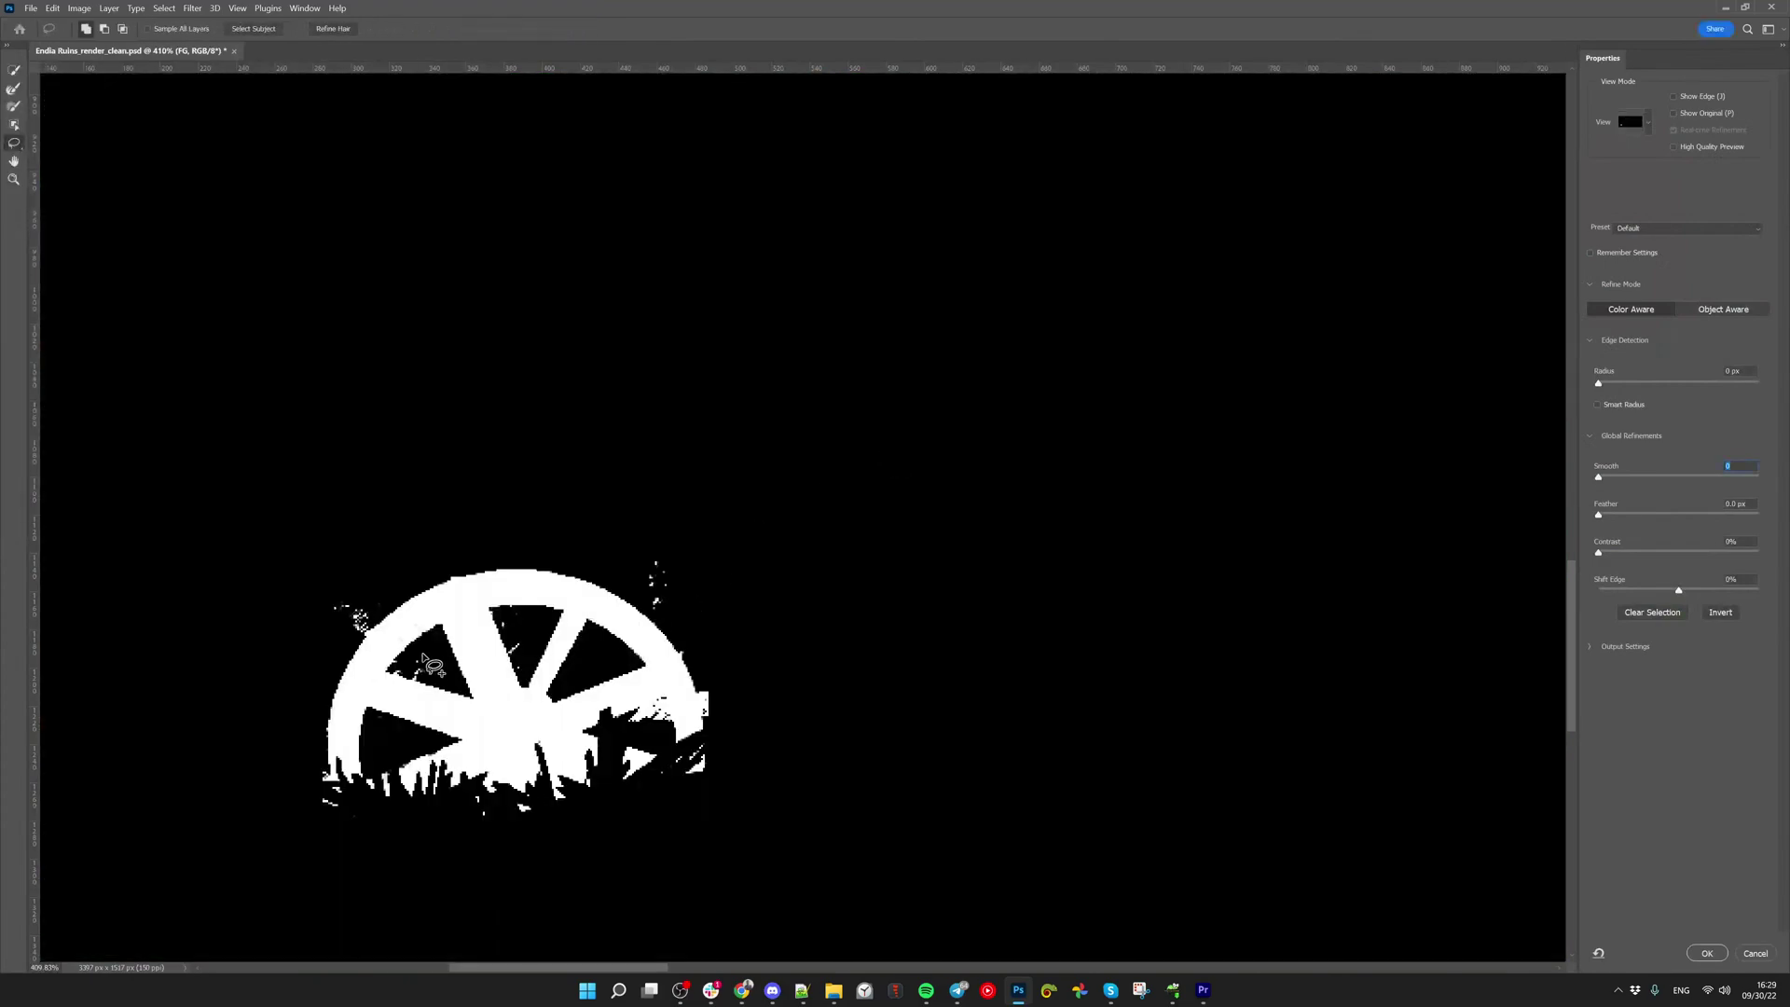
pyautogui.press('z')
pyautogui.moveTo(634, 611); pyautogui.dragTo(677, 597)
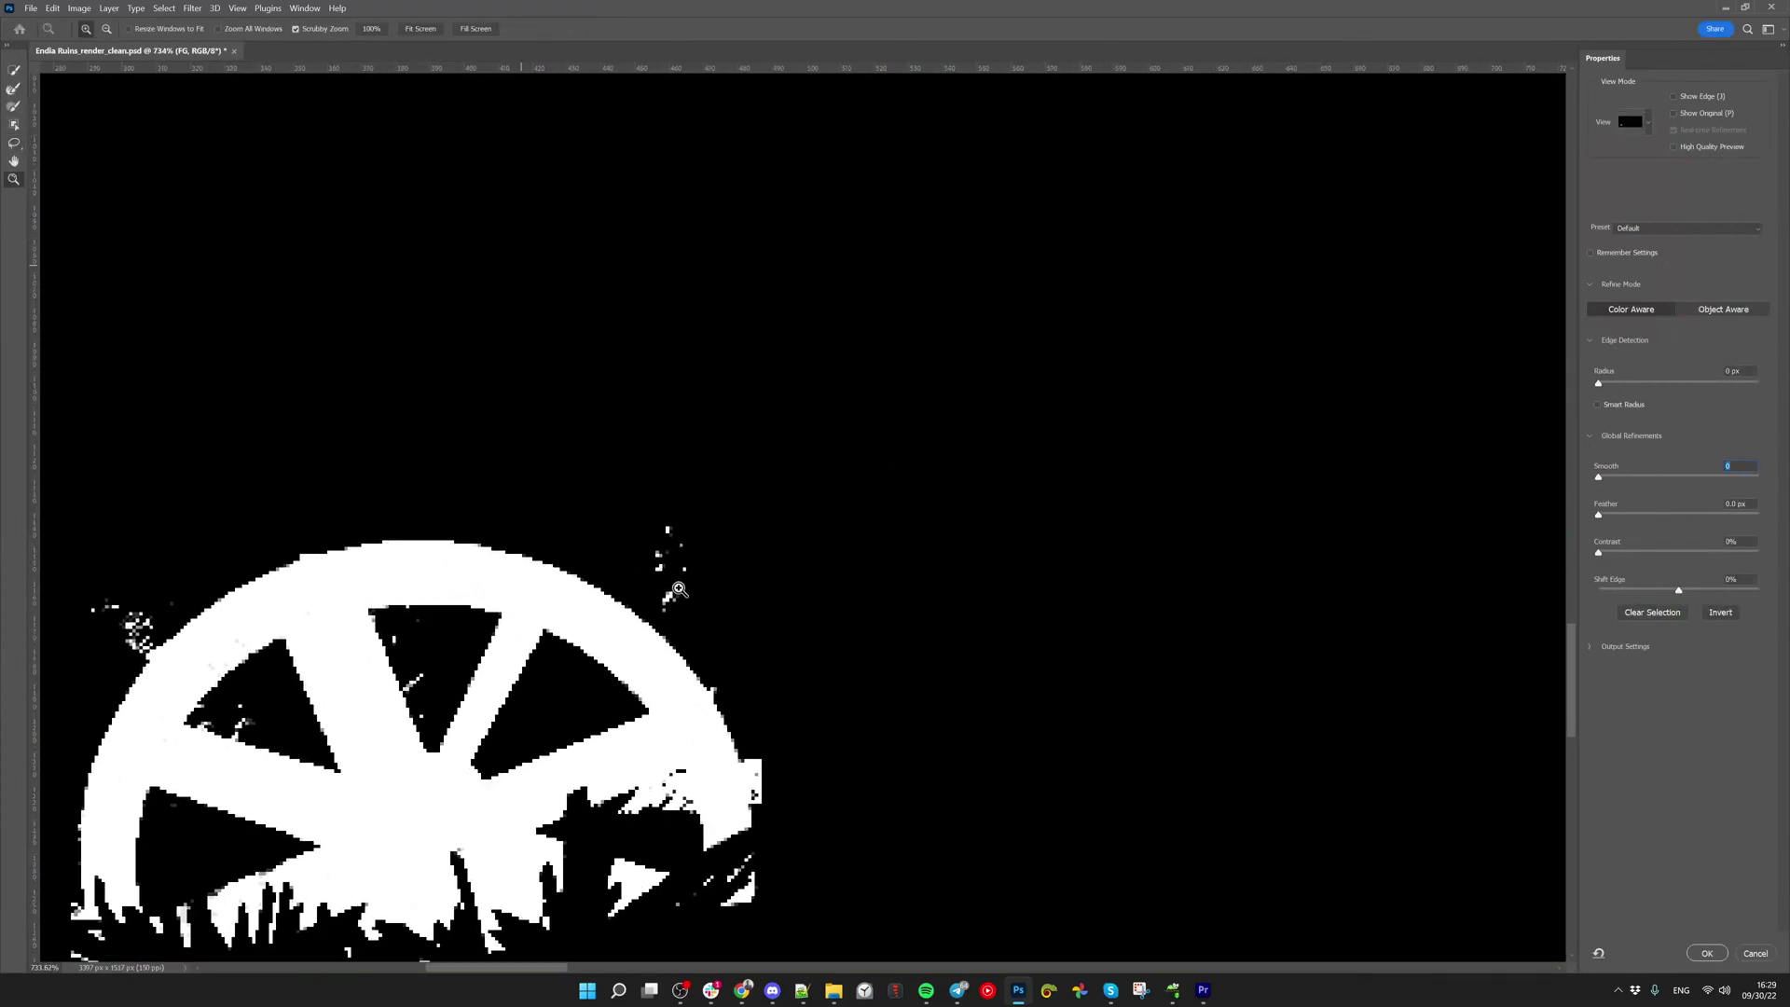
pyautogui.press('l')
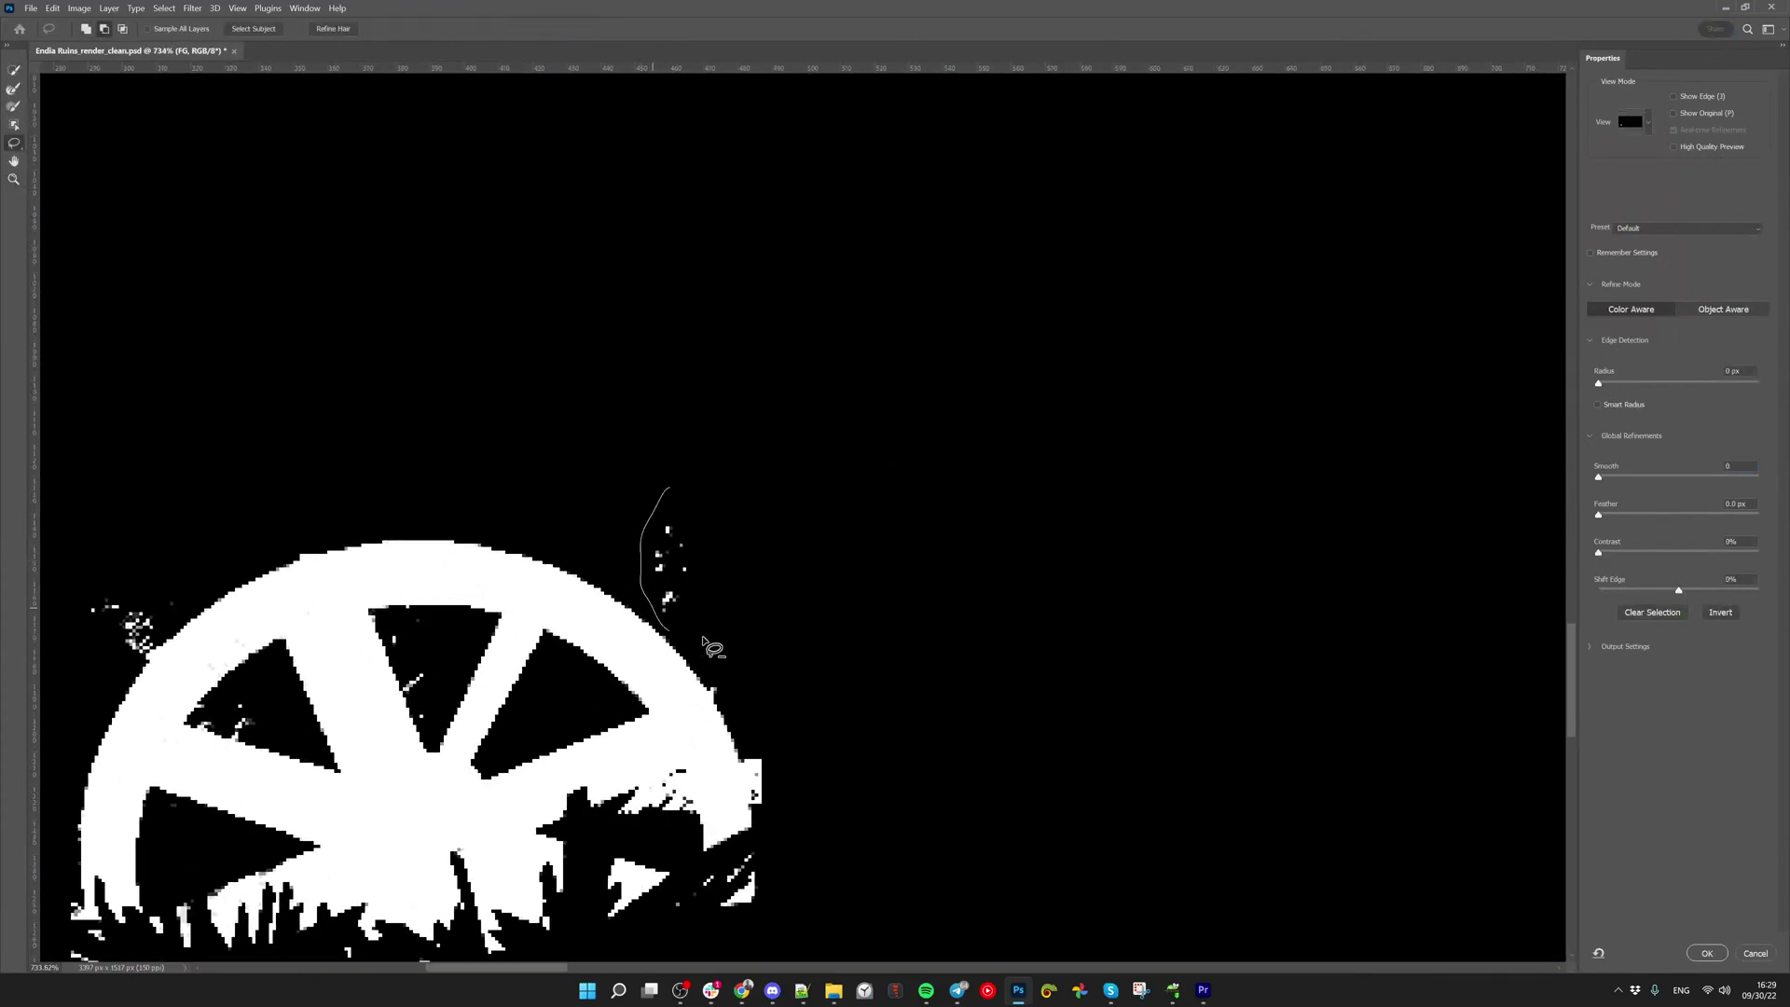
pyautogui.moveTo(257, 581)
pyautogui.mouseDown()
pyautogui.moveTo(185, 643)
pyautogui.moveTo(95, 677)
pyautogui.moveTo(140, 496)
pyautogui.mouseUp()
pyautogui.moveTo(299, 760)
pyautogui.mouseDown()
pyautogui.moveTo(250, 751)
pyautogui.moveTo(253, 694)
pyautogui.moveTo(294, 746)
pyautogui.mouseUp()
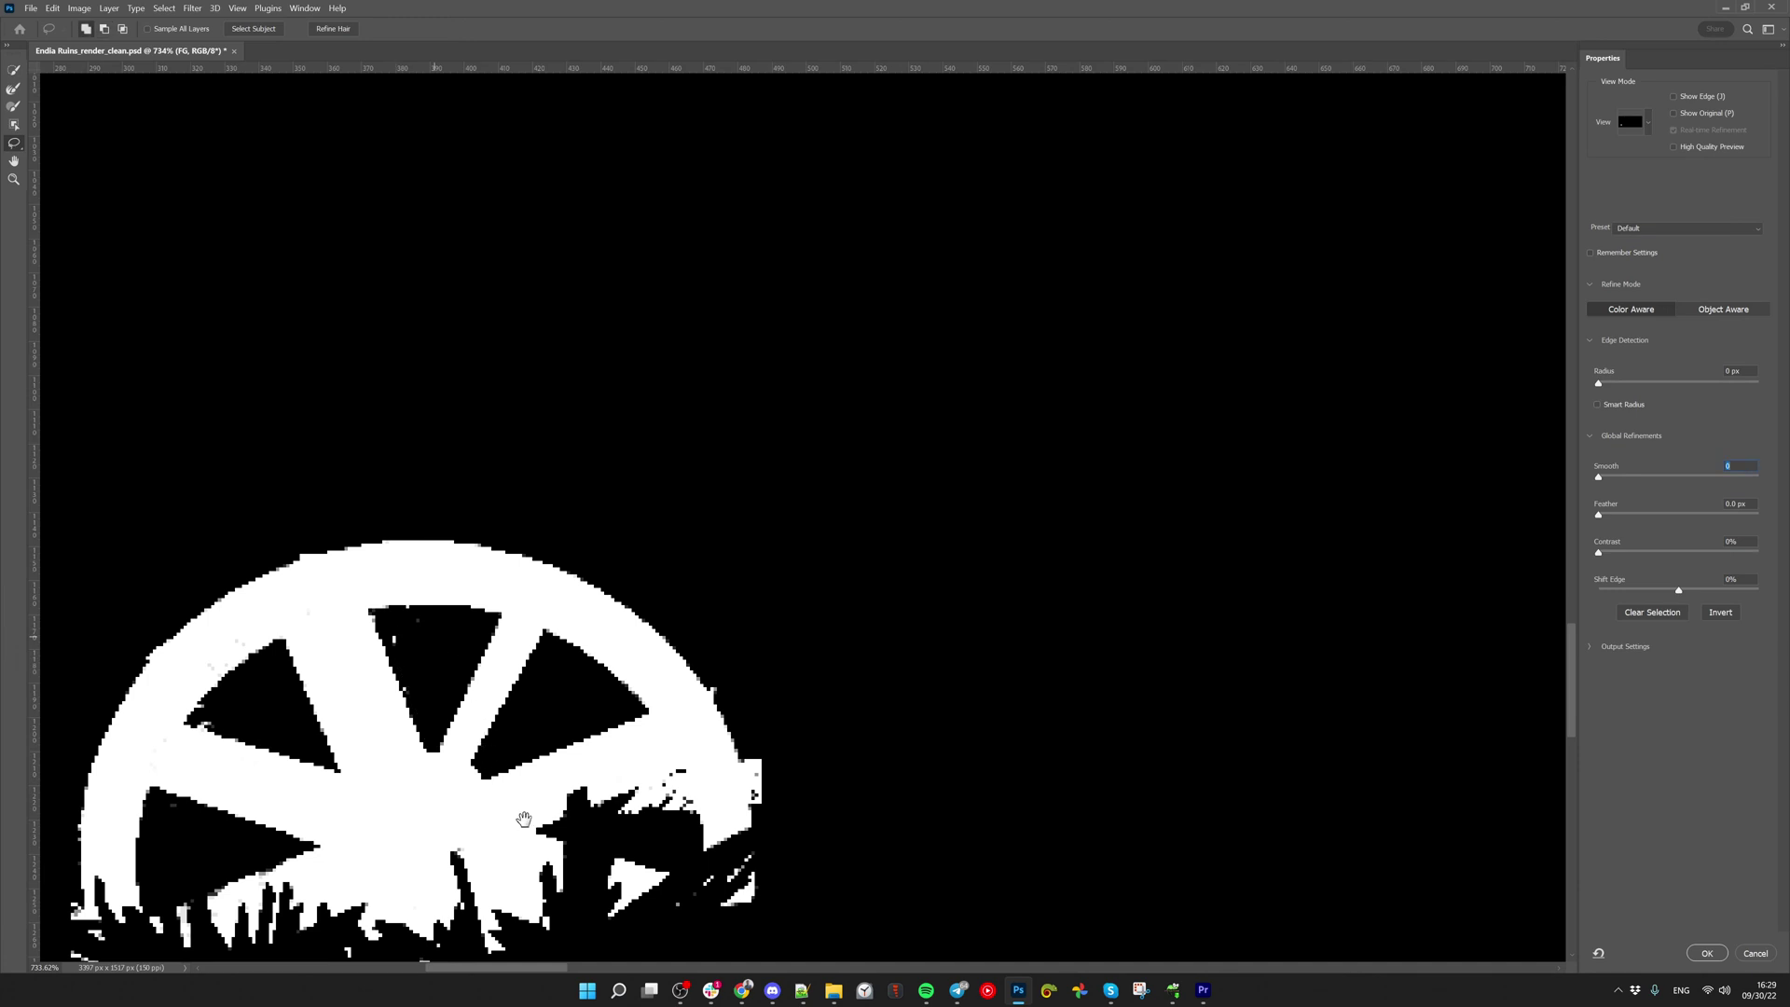
pyautogui.moveTo(690, 849)
pyautogui.mouseDown()
pyautogui.moveTo(821, 746)
pyautogui.moveTo(916, 750)
pyautogui.moveTo(889, 721)
pyautogui.moveTo(894, 634)
pyautogui.moveTo(825, 734)
pyautogui.moveTo(830, 692)
pyautogui.moveTo(791, 674)
pyautogui.moveTo(746, 715)
pyautogui.moveTo(817, 733)
pyautogui.moveTo(786, 690)
pyautogui.moveTo(824, 662)
pyautogui.moveTo(805, 711)
pyautogui.moveTo(737, 701)
pyautogui.mouseUp()
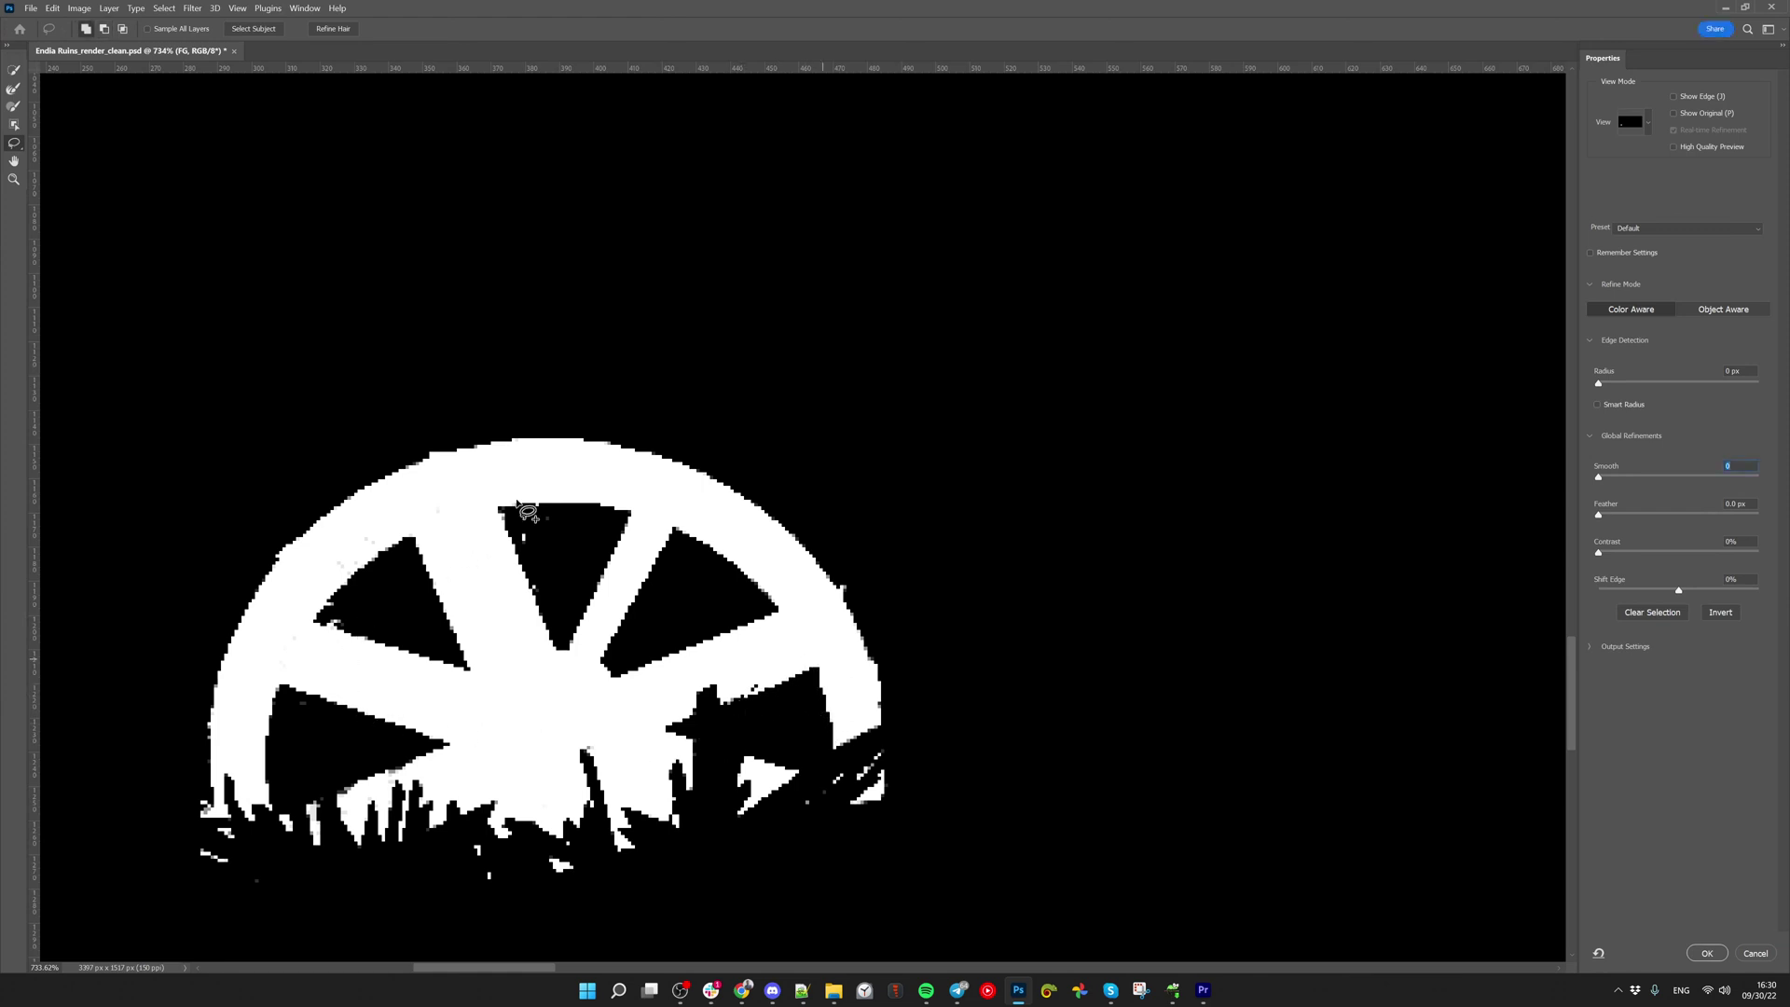
# Set the wheel selection's Smooth to 4 and apply the refinement
pyautogui.press('alt')
pyautogui.moveTo(1601, 480); pyautogui.dragTo(1606, 480)
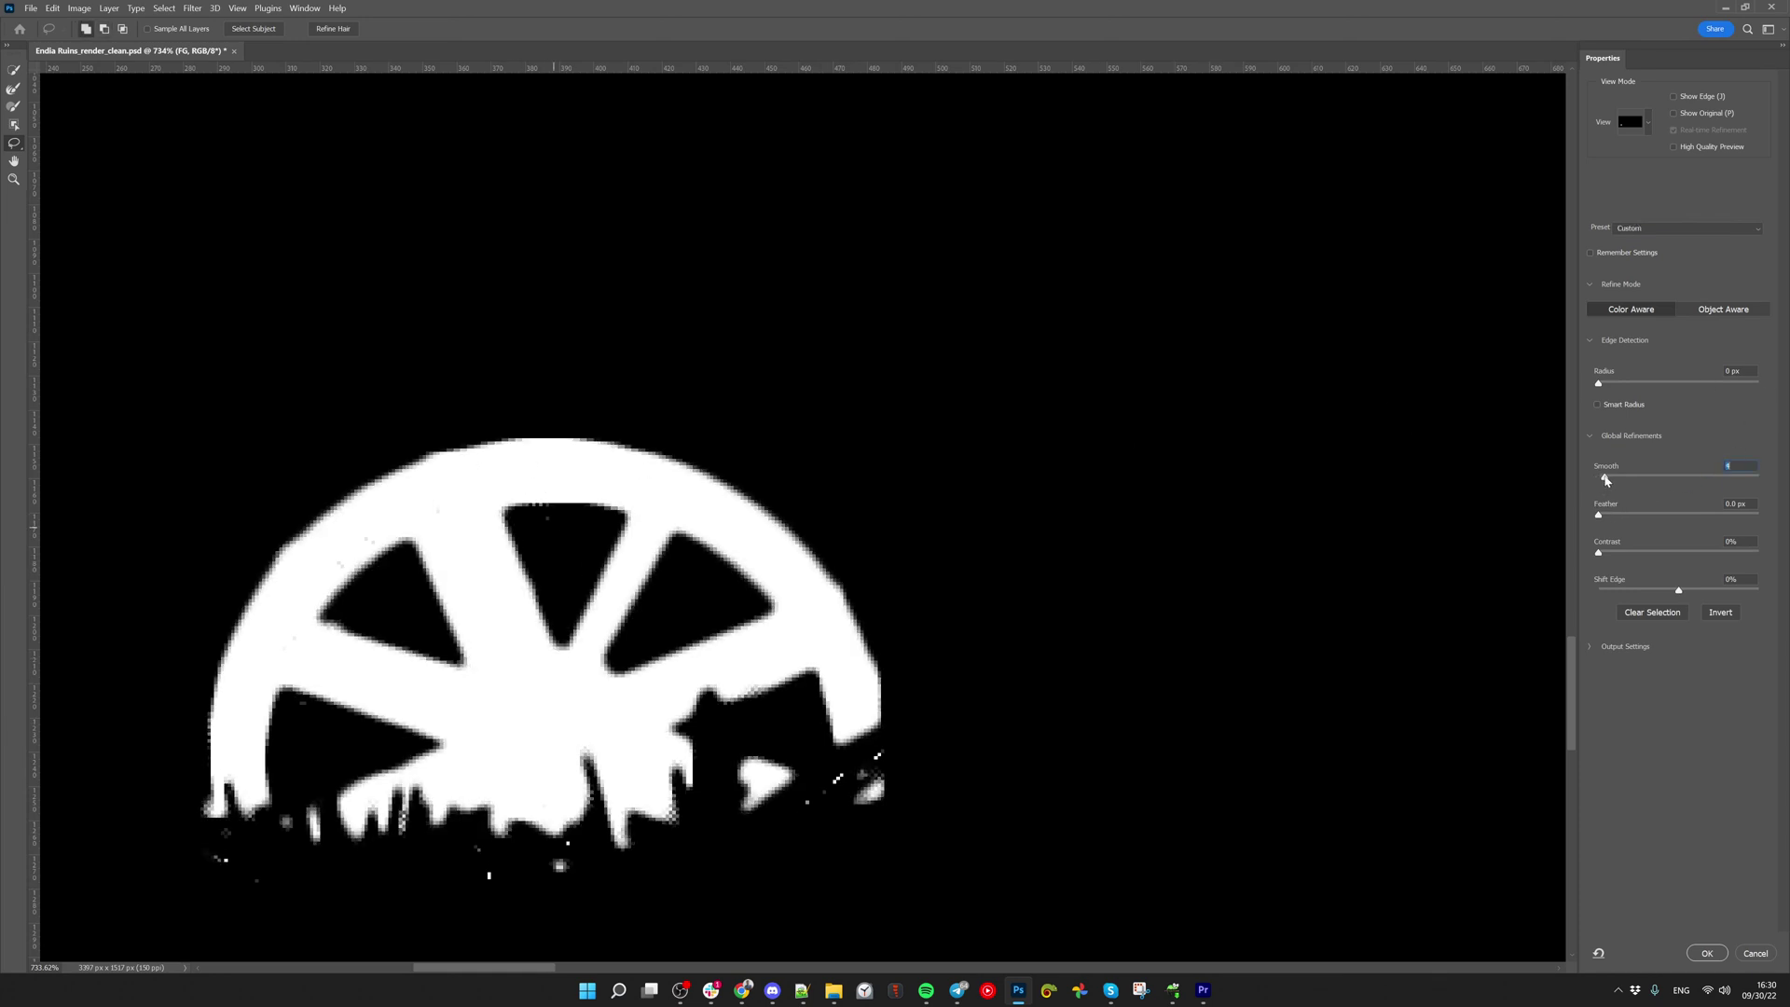
pyautogui.click(1706, 953)
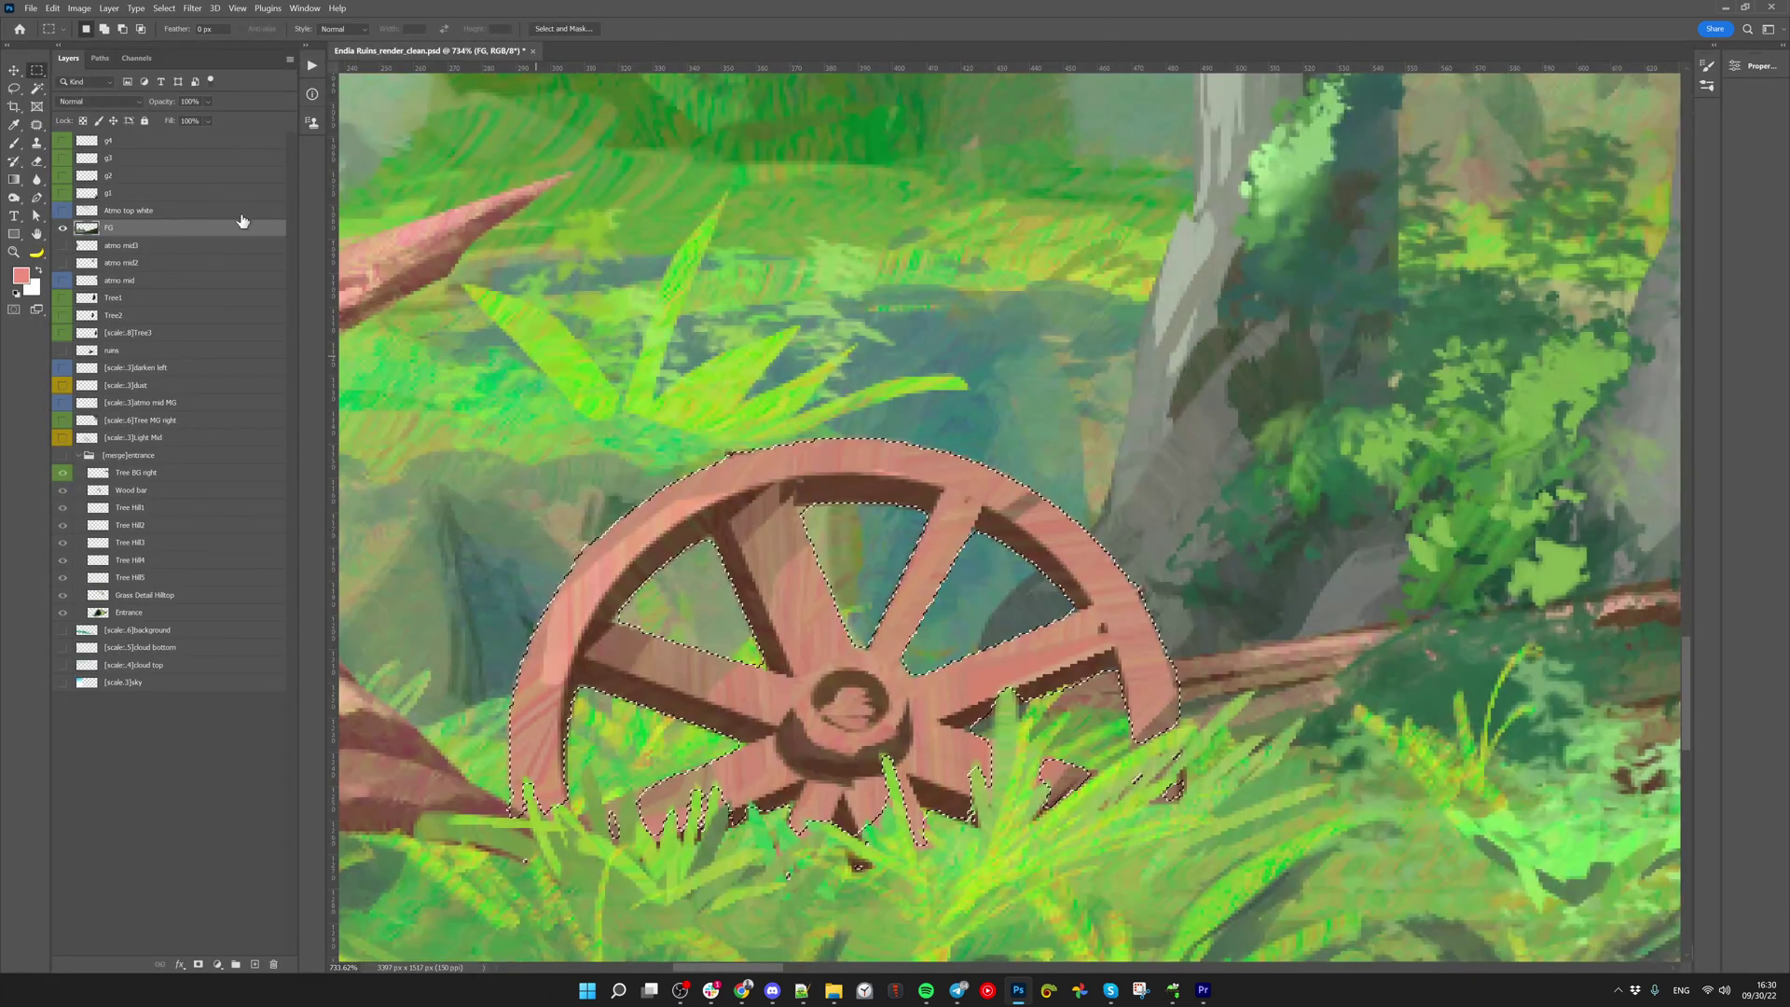
# Copy the selected wheel to its own layer, hide that copy, and make the FG layer active
pyautogui.hotkey('ctrl', 'j')
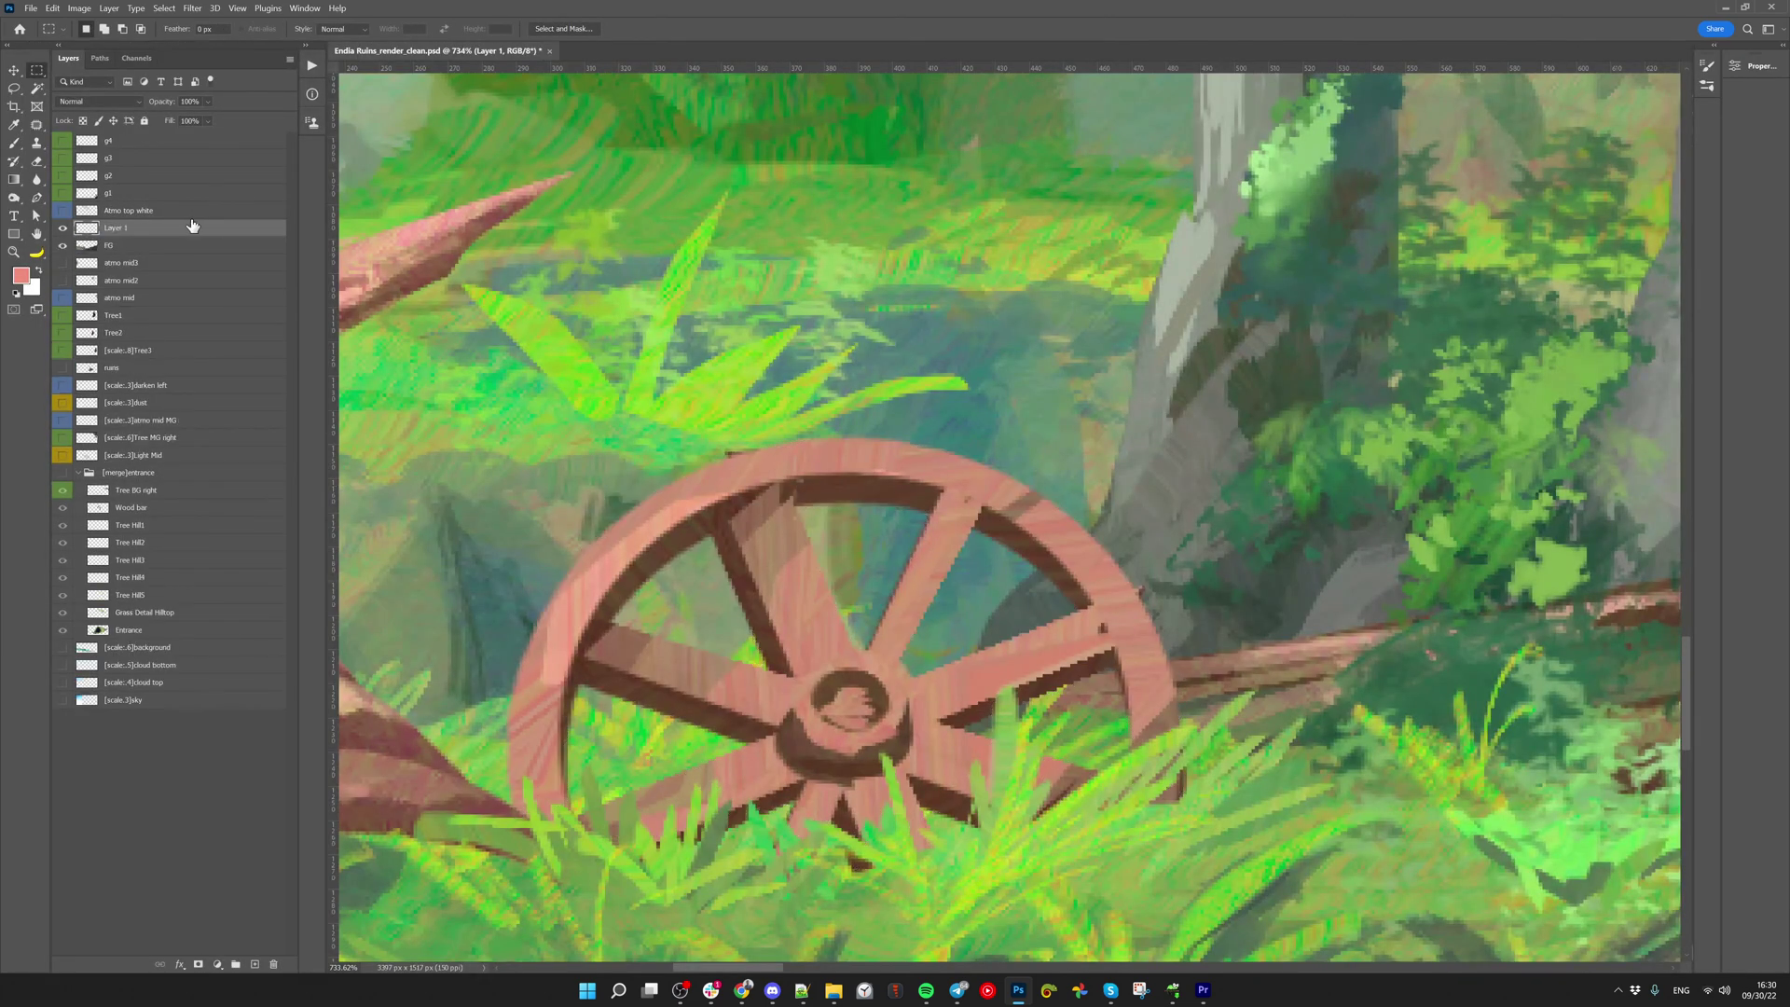
pyautogui.click(63, 228)
pyautogui.press('v')
pyautogui.click(783, 479)
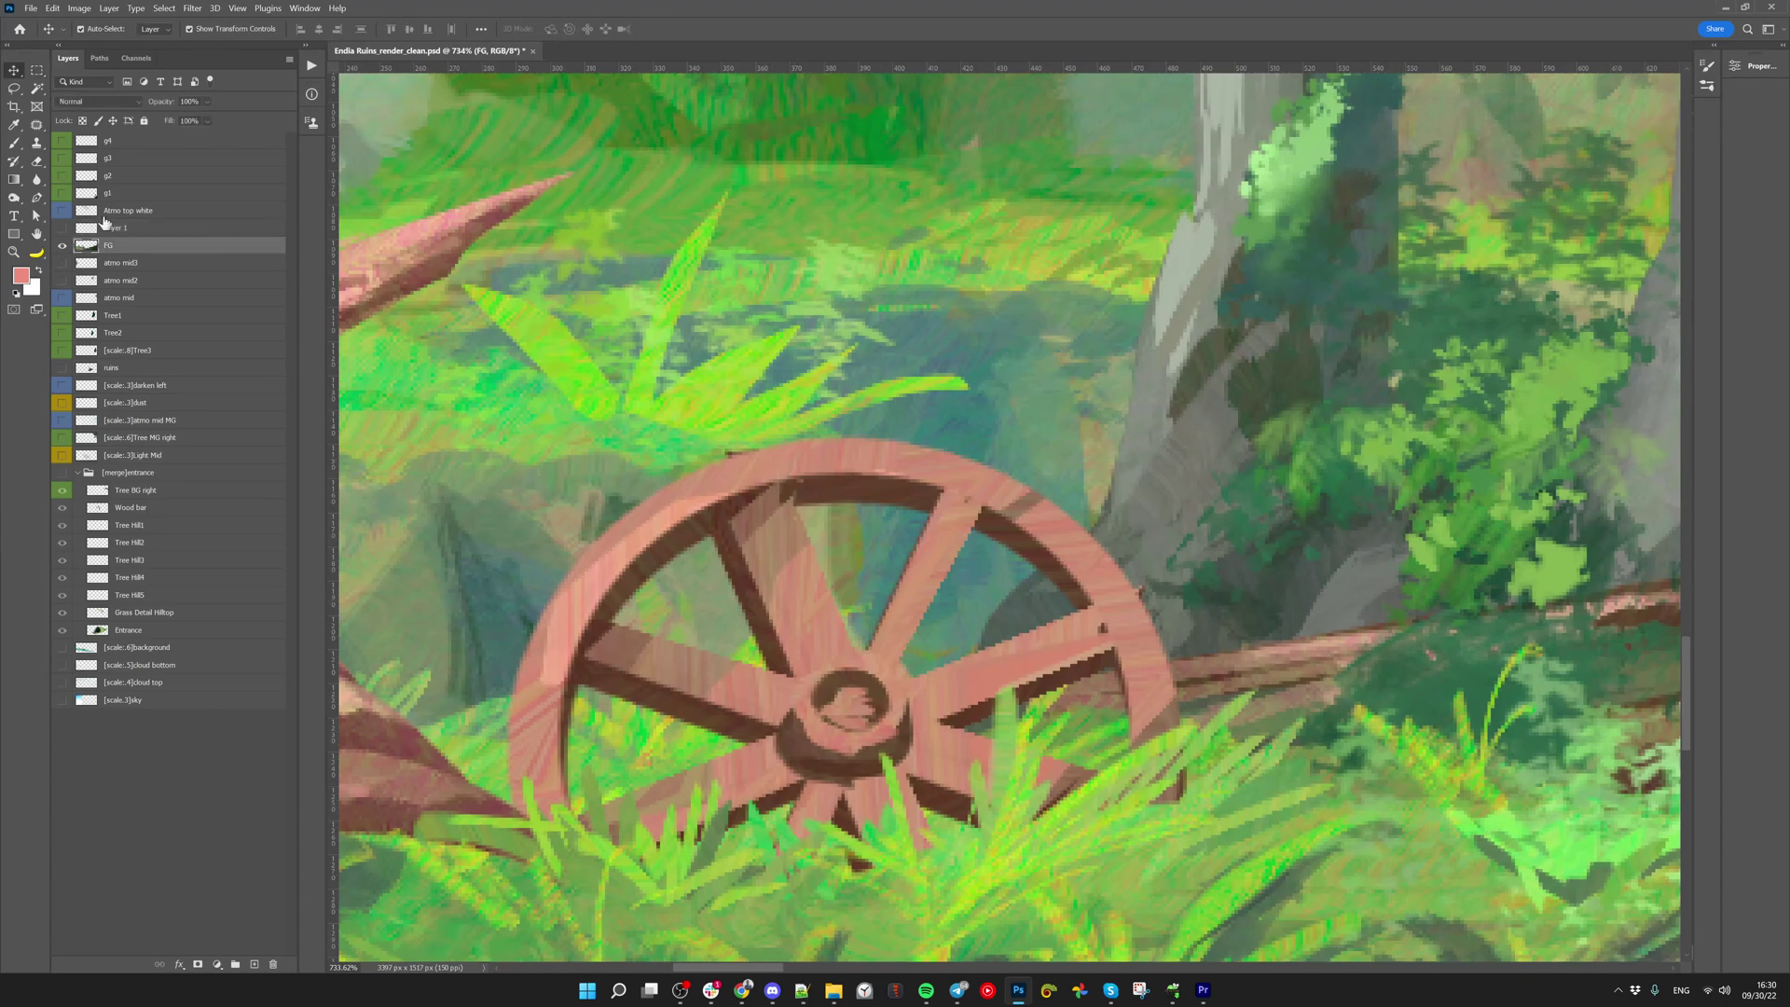
# Load the wheel copy's outline as a selection on the FG layer and expand it by 3 pixels
pyautogui.keyDown('ctrl'); pyautogui.click(87, 227); pyautogui.keyUp('ctrl')
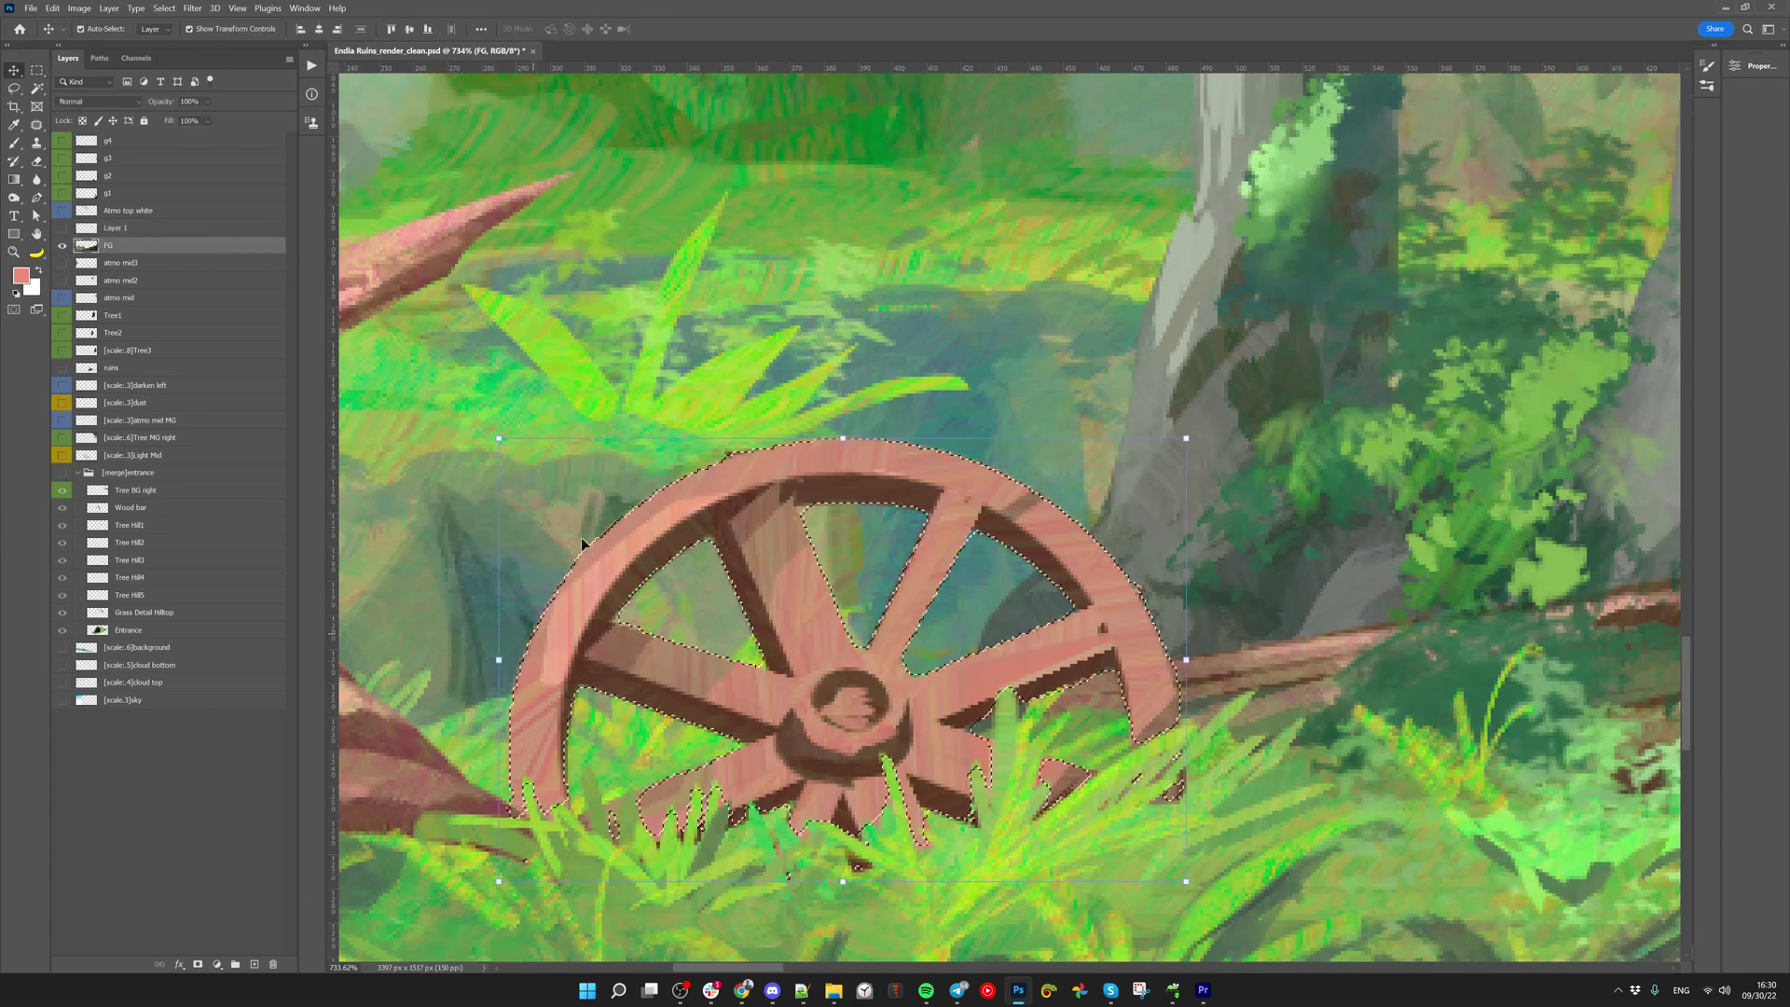
pyautogui.click(192, 9)
pyautogui.moveTo(164, 8)
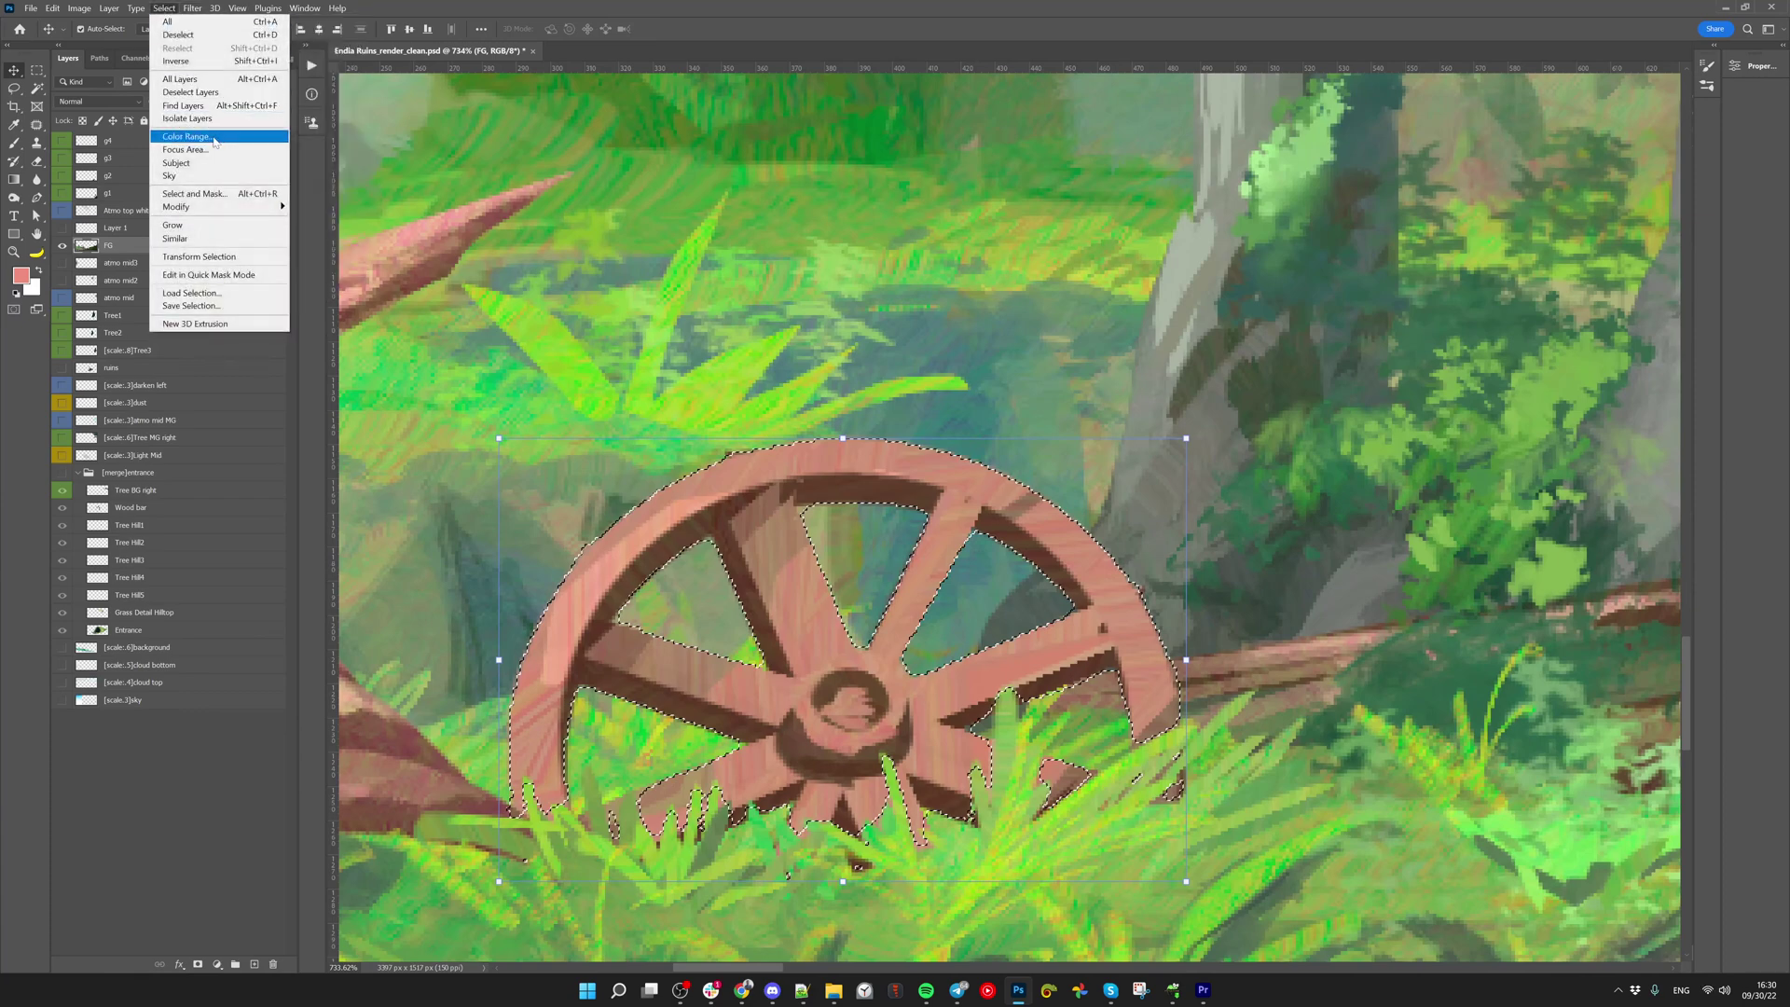
pyautogui.moveTo(266, 207)
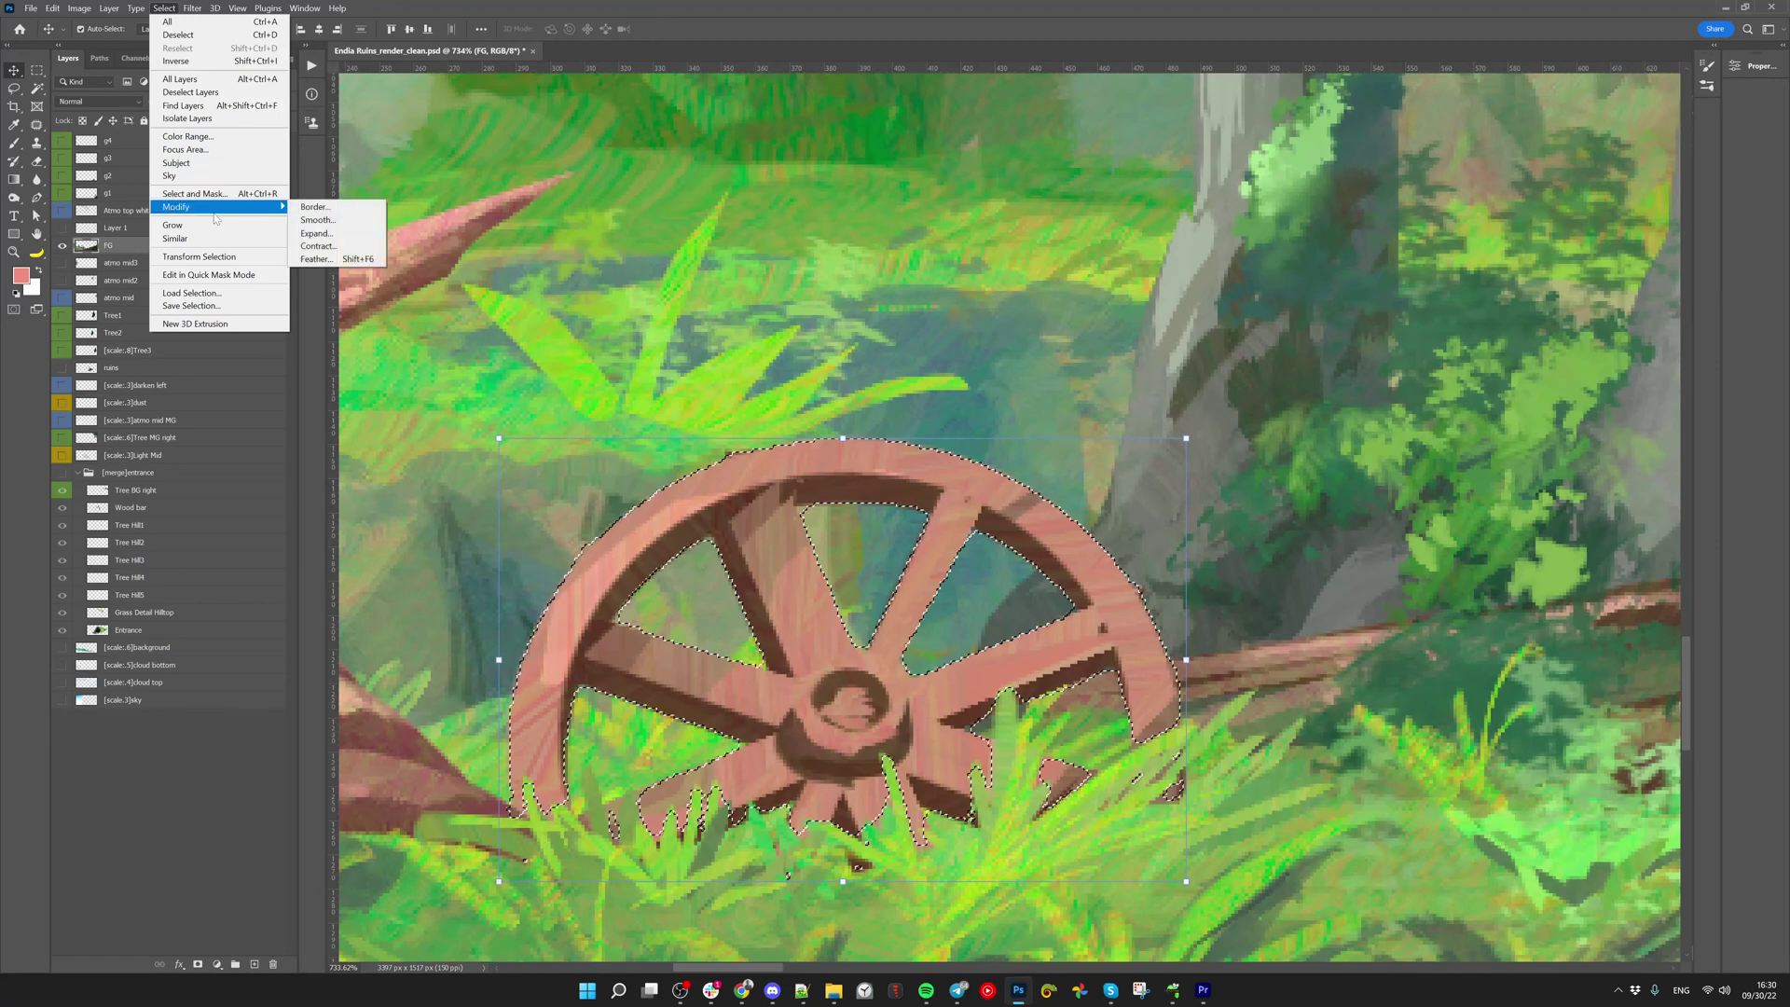
pyautogui.click(315, 233)
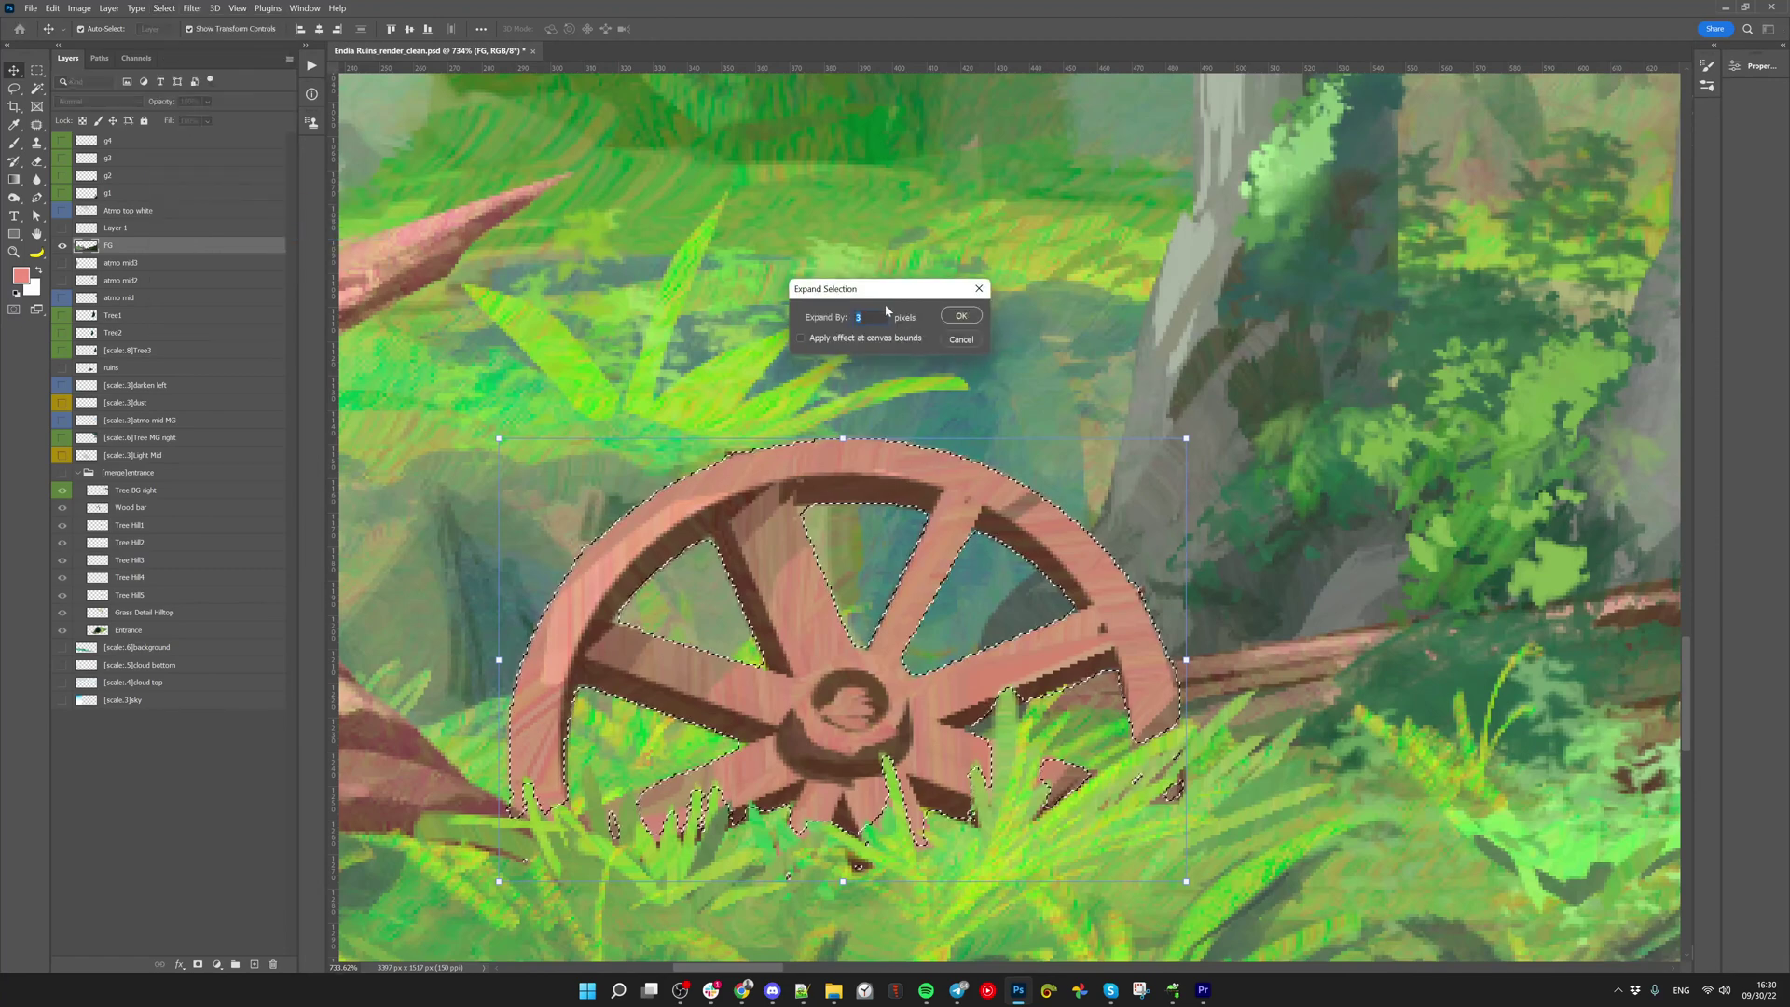
pyautogui.press('Return')
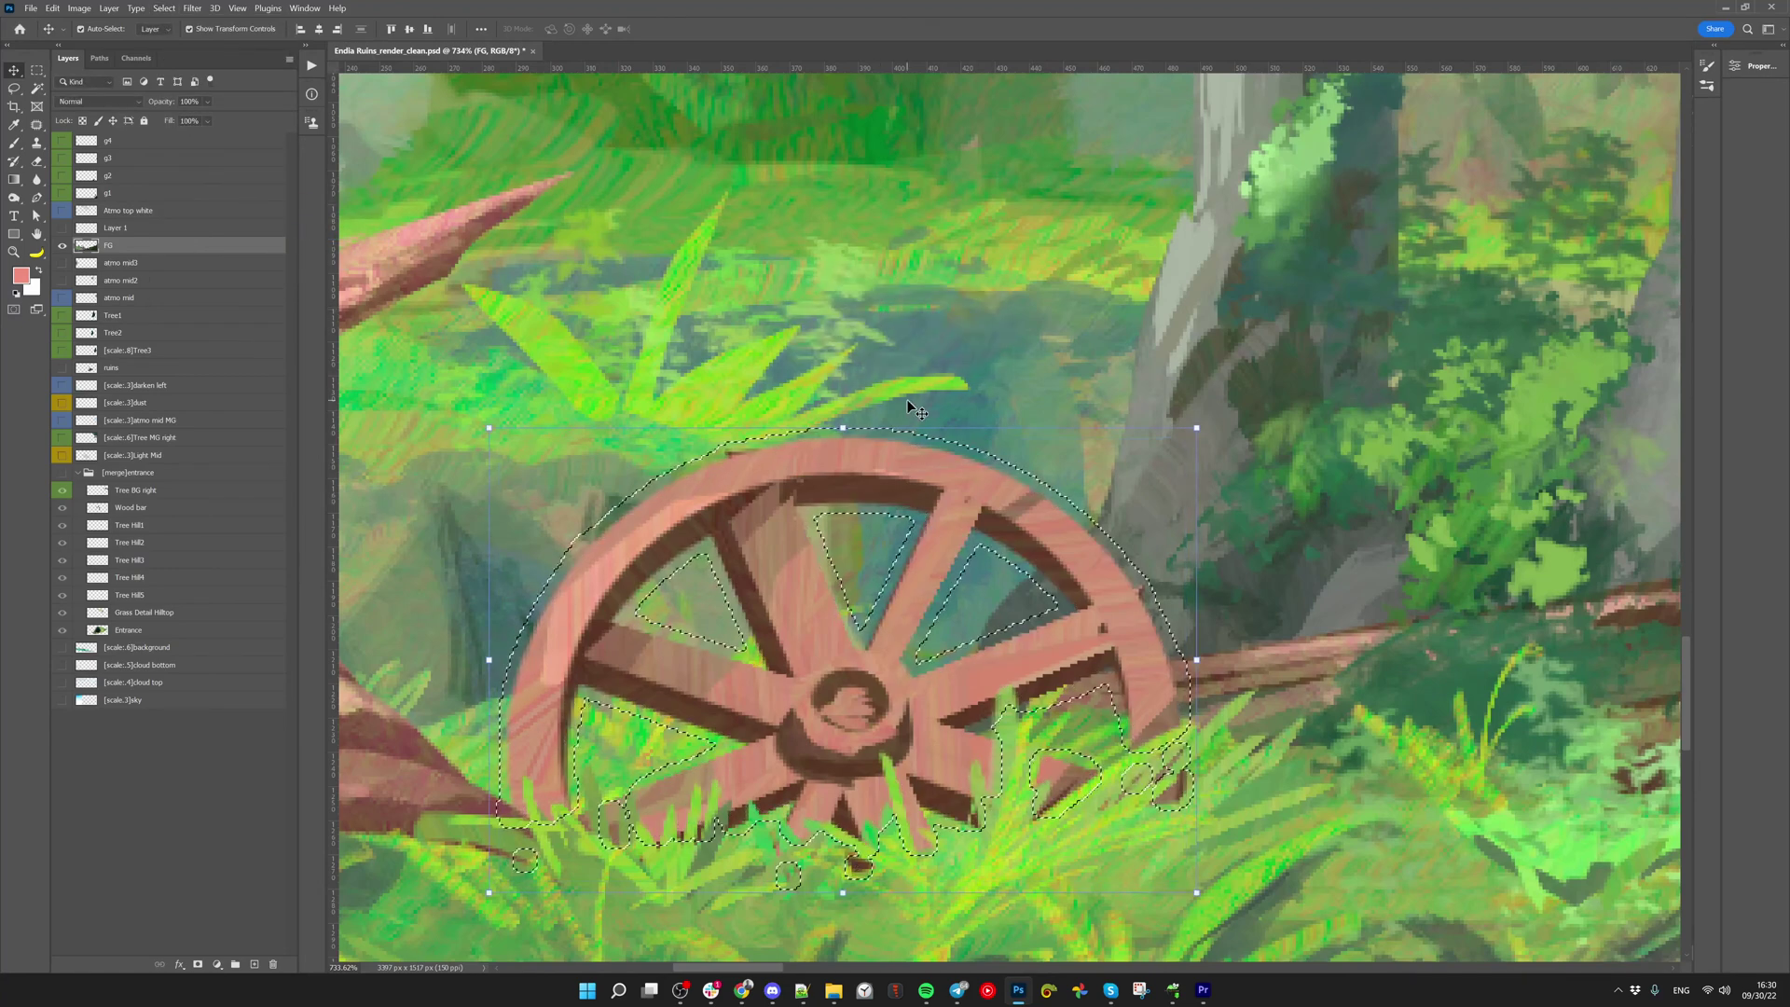
# Fill the expanded wheel area on FG with Content-Aware, clear the selection, and show the separate wheel layer again
pyautogui.hotkey('shift', 'BackSpace')
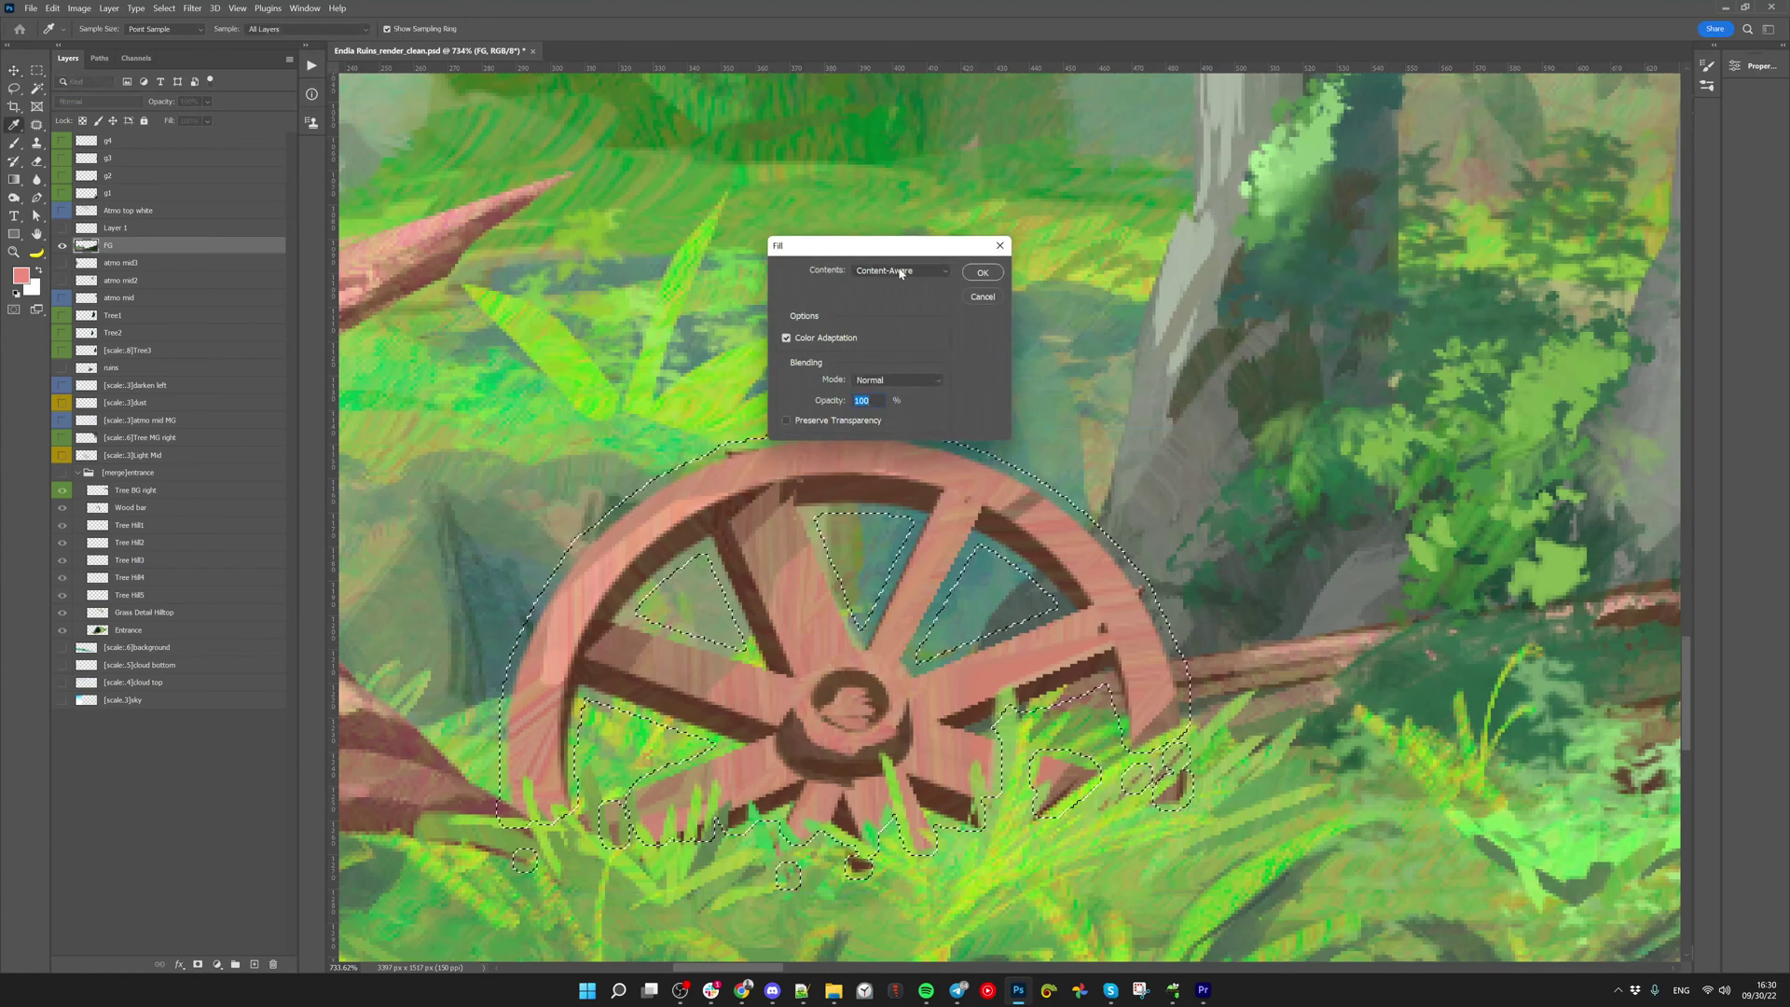
pyautogui.click(984, 273)
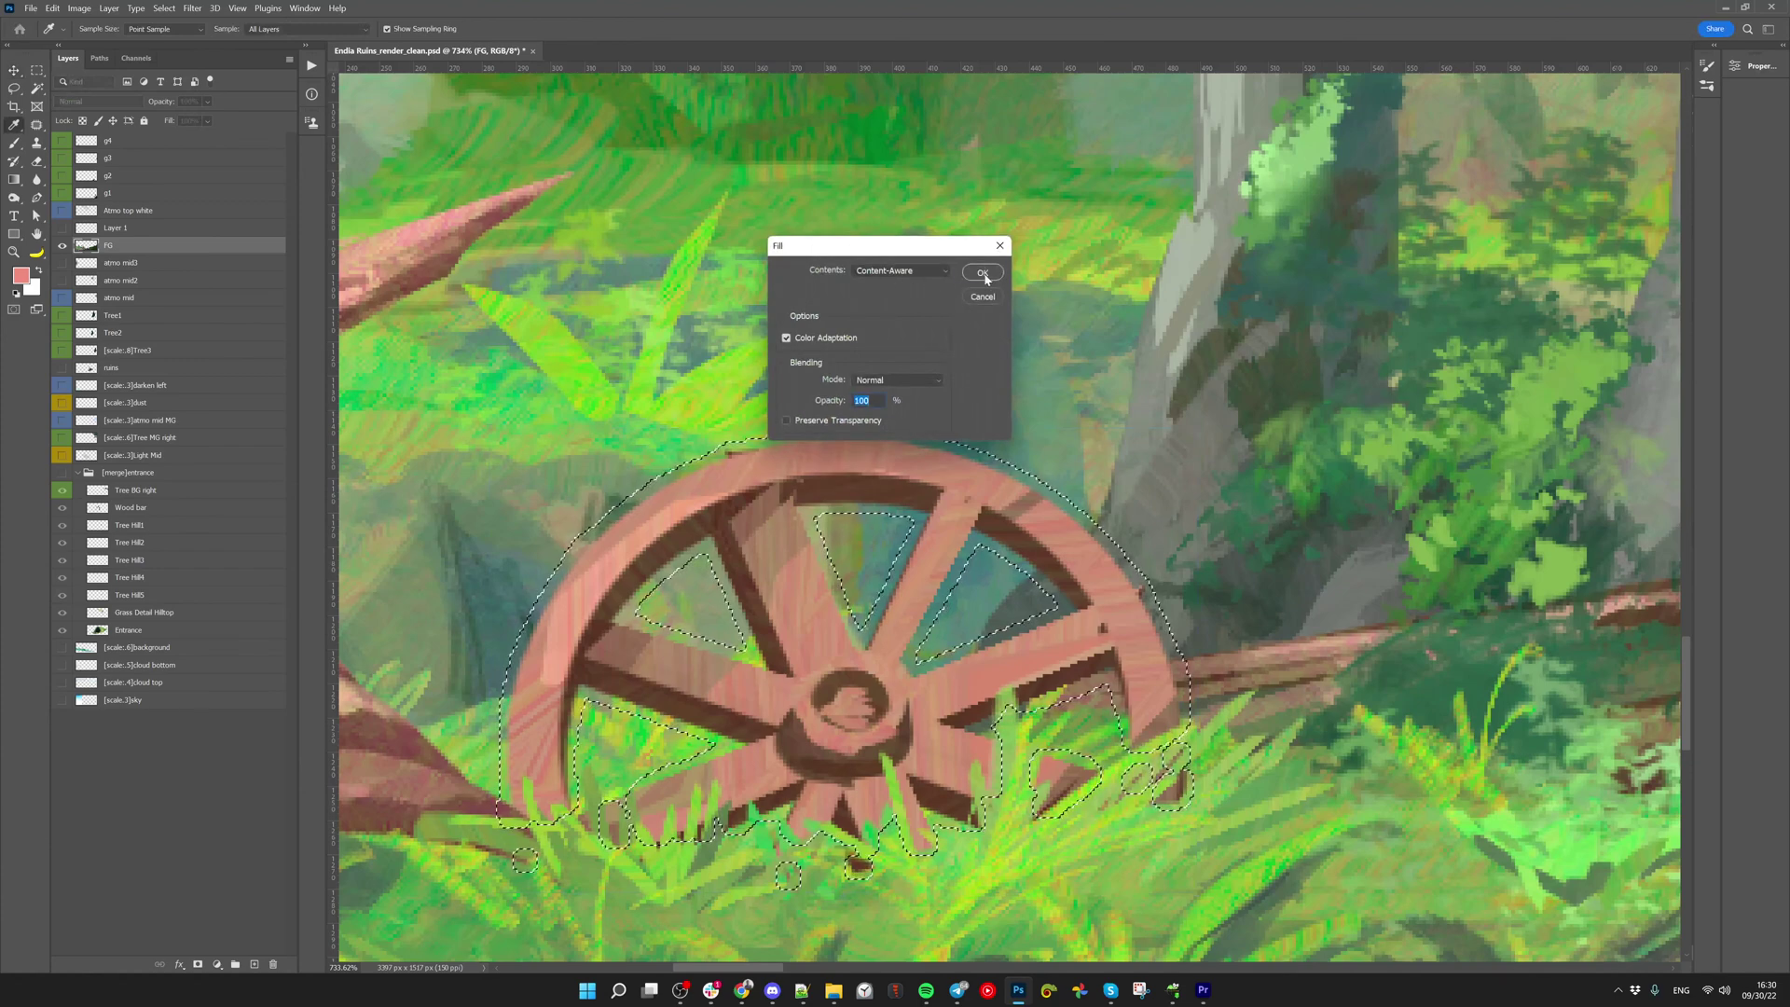
pyautogui.press('v')
pyautogui.hotkey('ctrl', 'd')
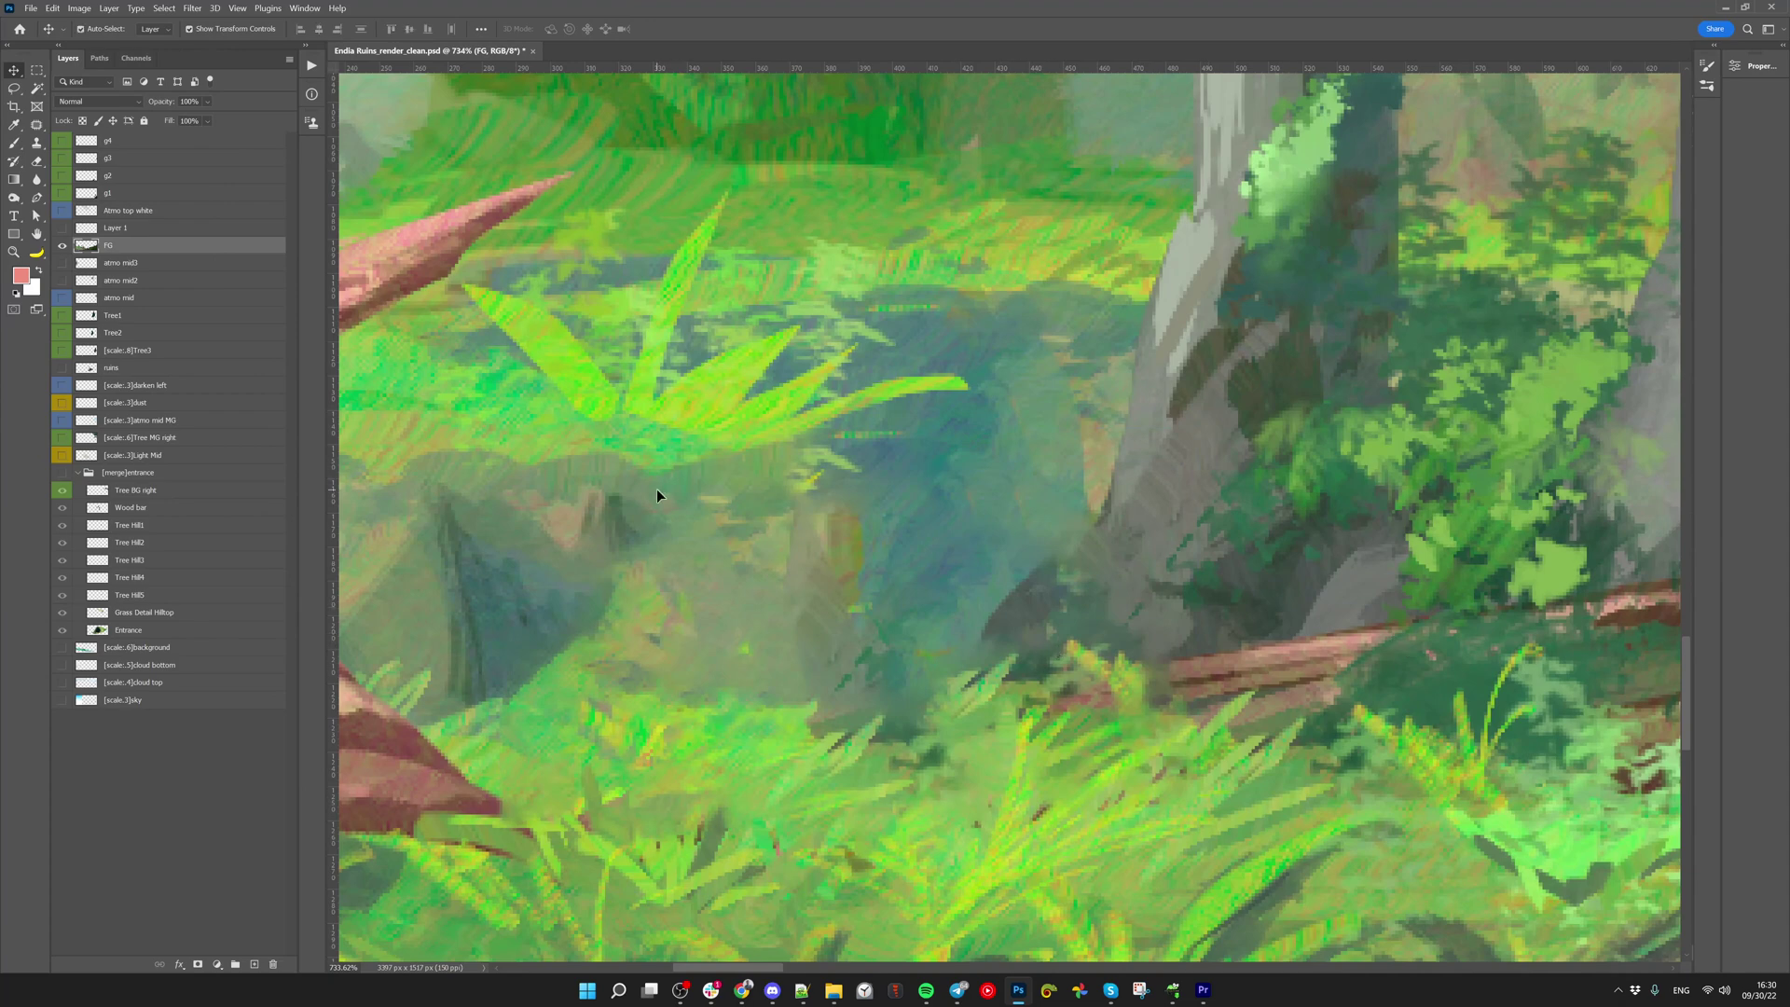
pyautogui.click(61, 229)
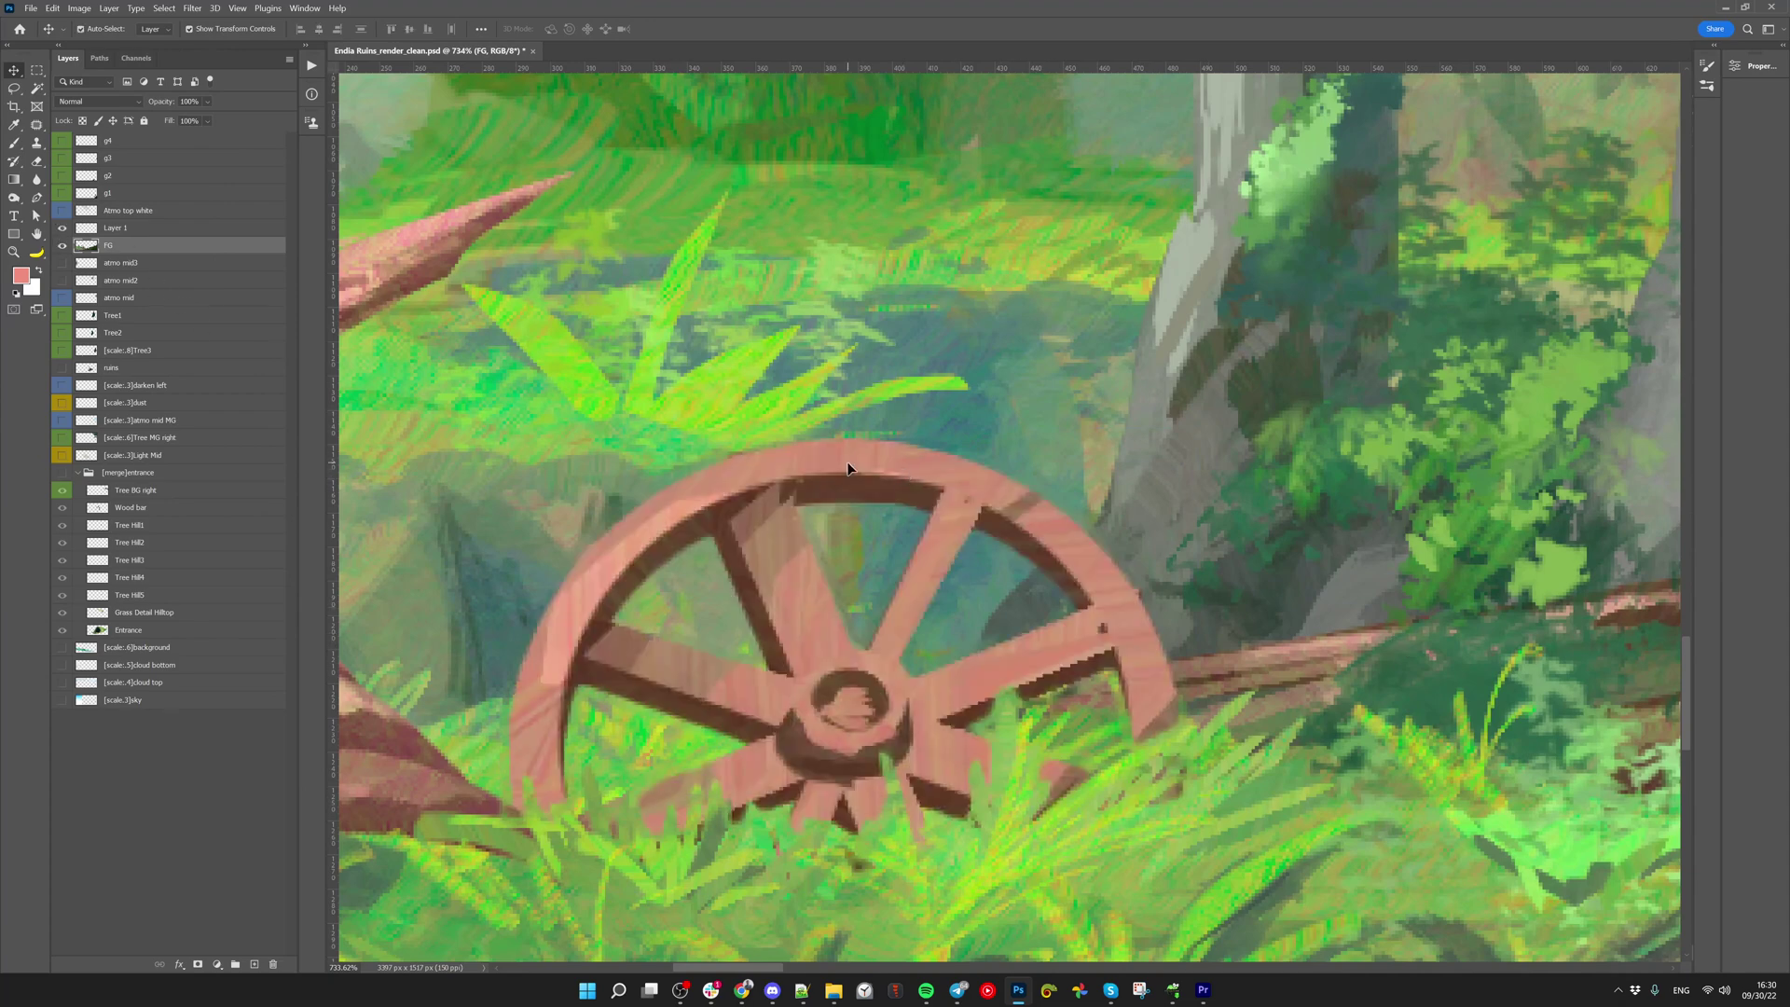
# Try moving the separate wheel layer away from its place and undo each move
pyautogui.moveTo(848, 466); pyautogui.dragTo(932, 386)
pyautogui.hotkey('ctrl', 'z')
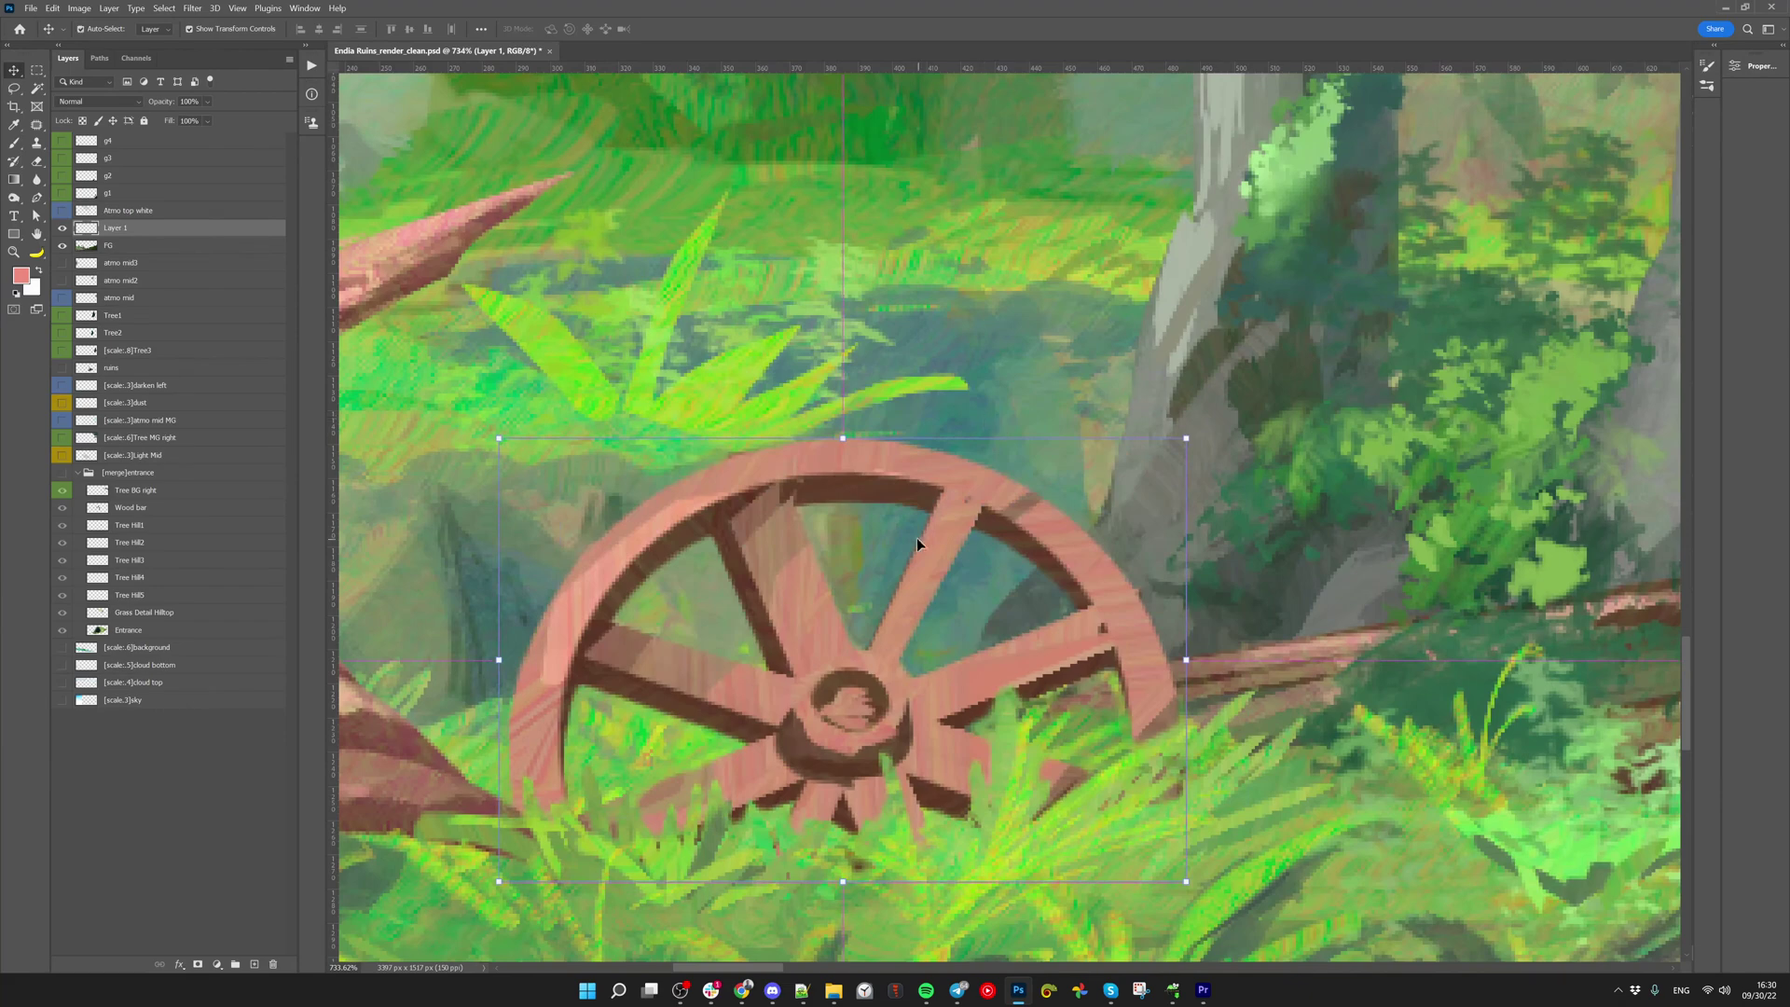
pyautogui.moveTo(917, 540); pyautogui.dragTo(954, 371)
pyautogui.hotkey('ctrl', 'z')
# Free Transform the separate wheel layer with its pivot at the hub, rotate it, and apply the rotation
pyautogui.hotkey('ctrl', 't')
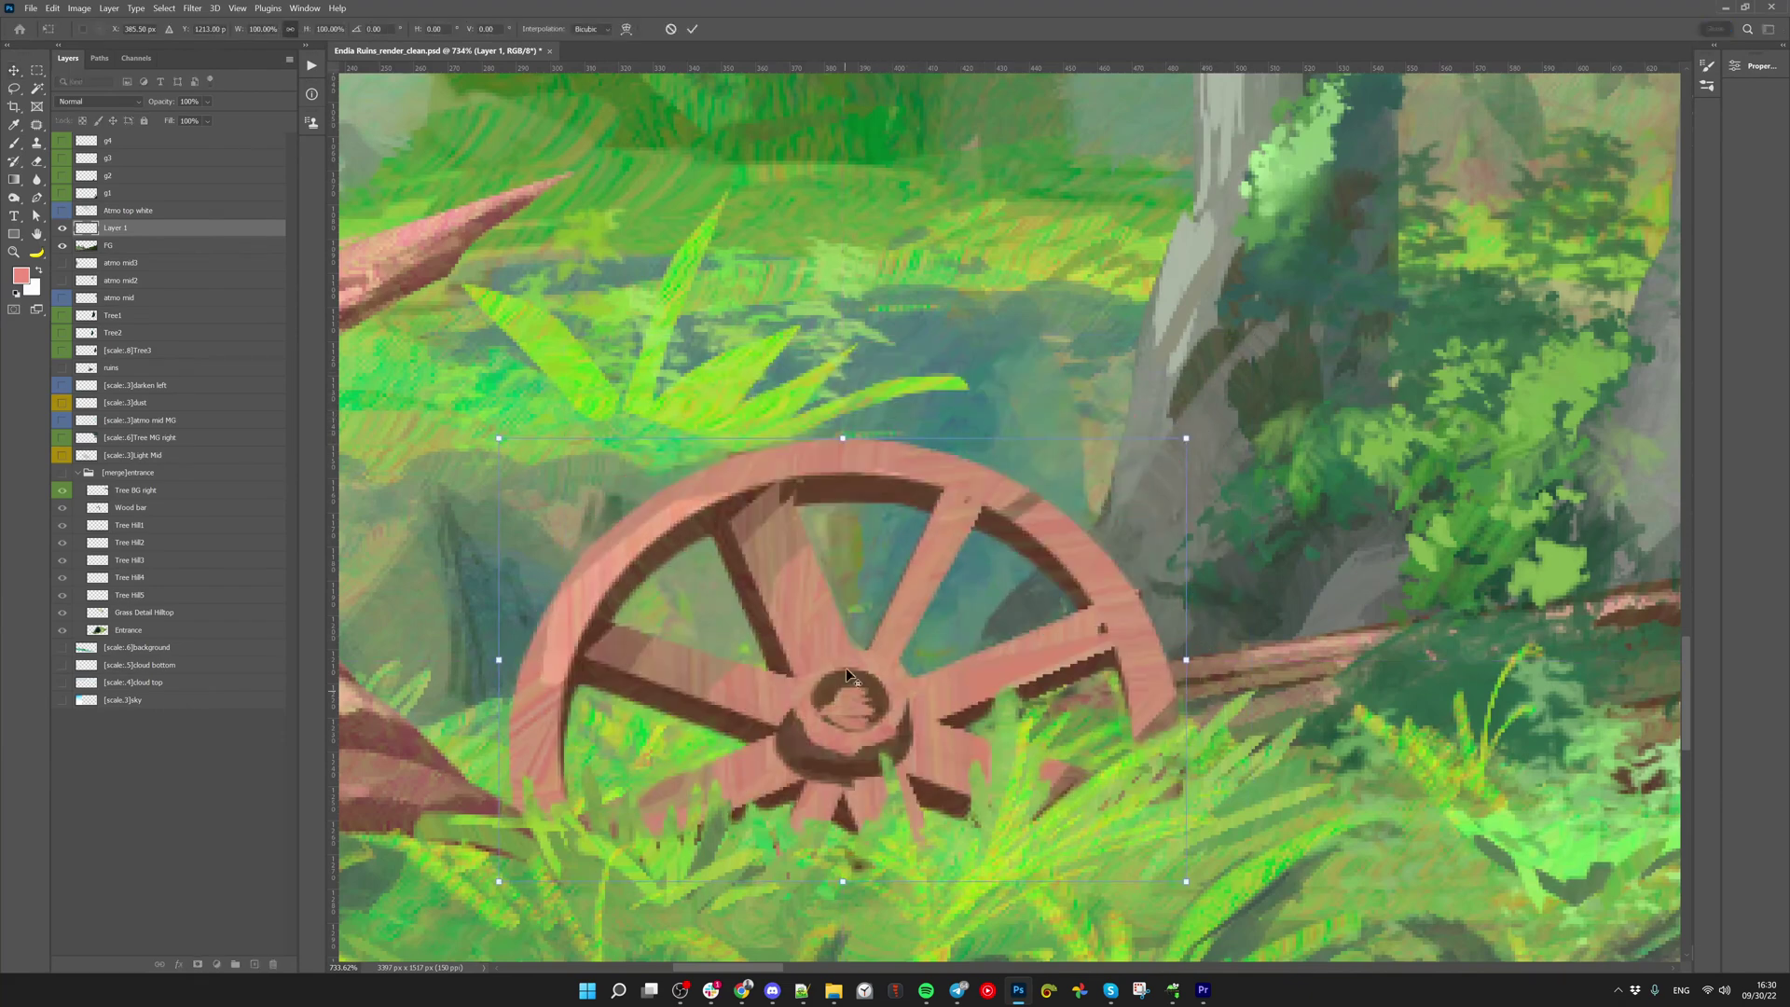
pyautogui.moveTo(847, 668); pyautogui.dragTo(843, 741)
pyautogui.moveTo(1205, 432); pyautogui.dragTo(1279, 555)
pyautogui.press('Return')
pyautogui.hotkey('ctrl', '1')
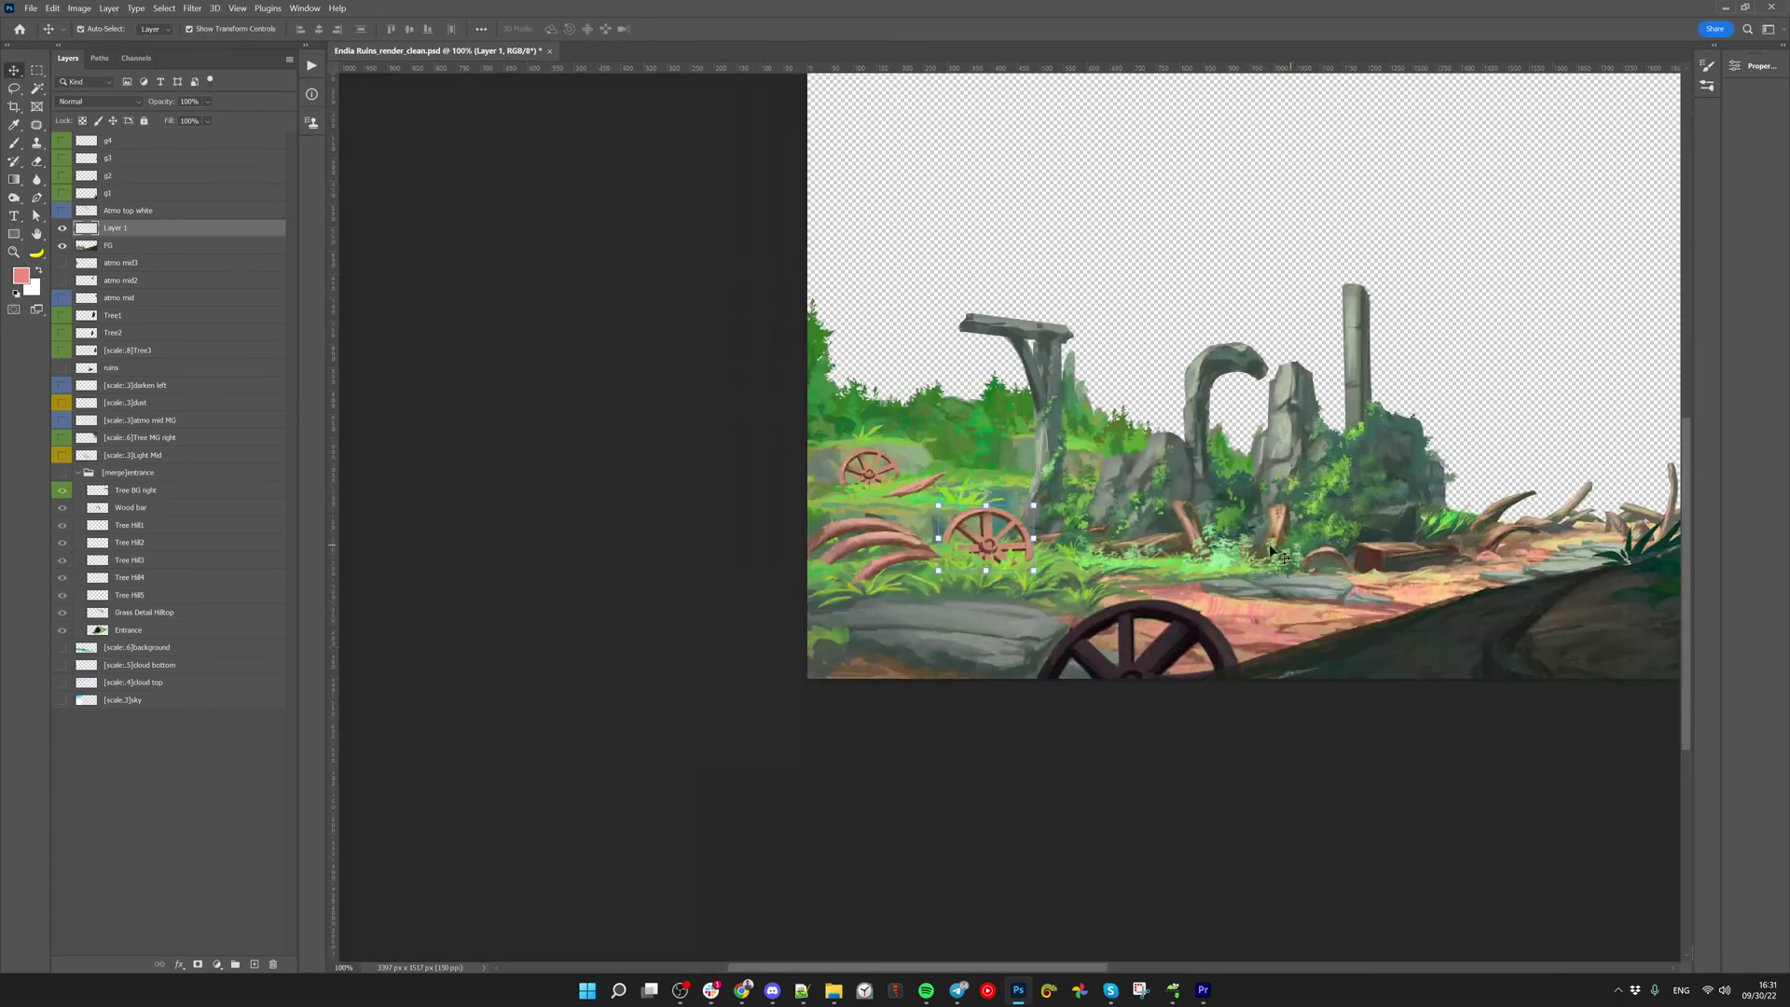
# Undo the wheel's test rotation and show all hidden layers of the scene again
pyautogui.moveTo(1051, 547); pyautogui.dragTo(1099, 550)
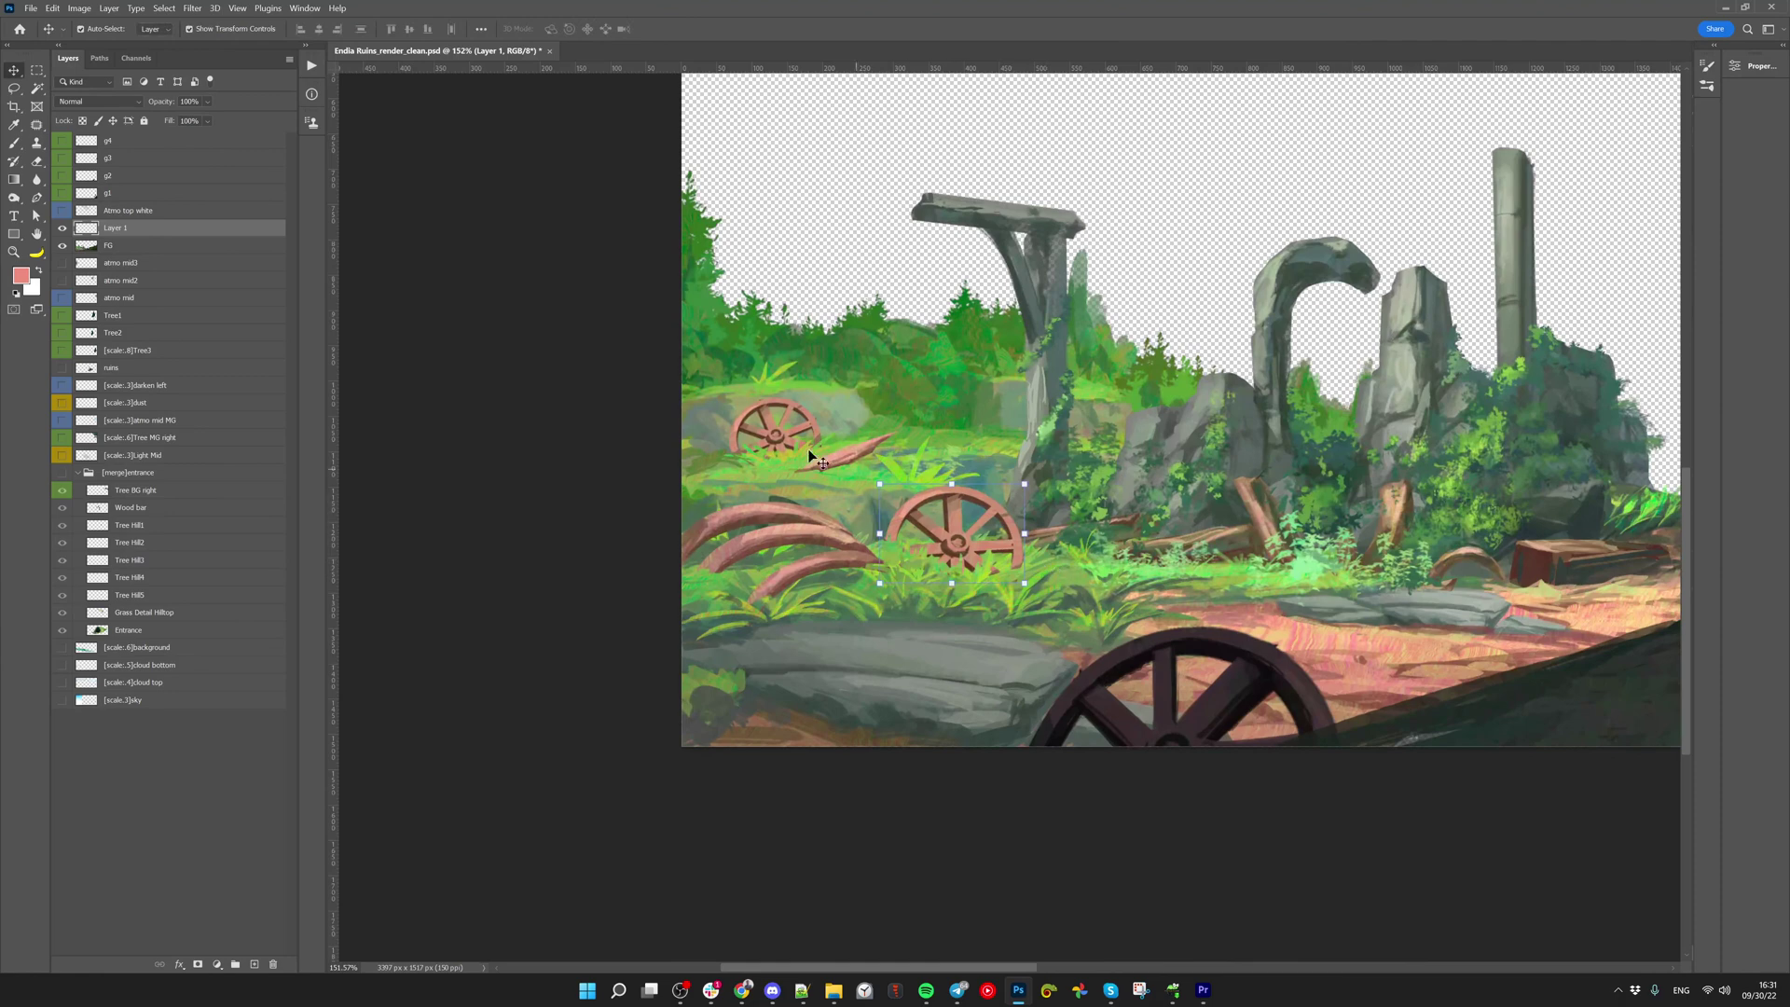
pyautogui.hscroll(3, 1007, 653)
pyautogui.click(957, 883)
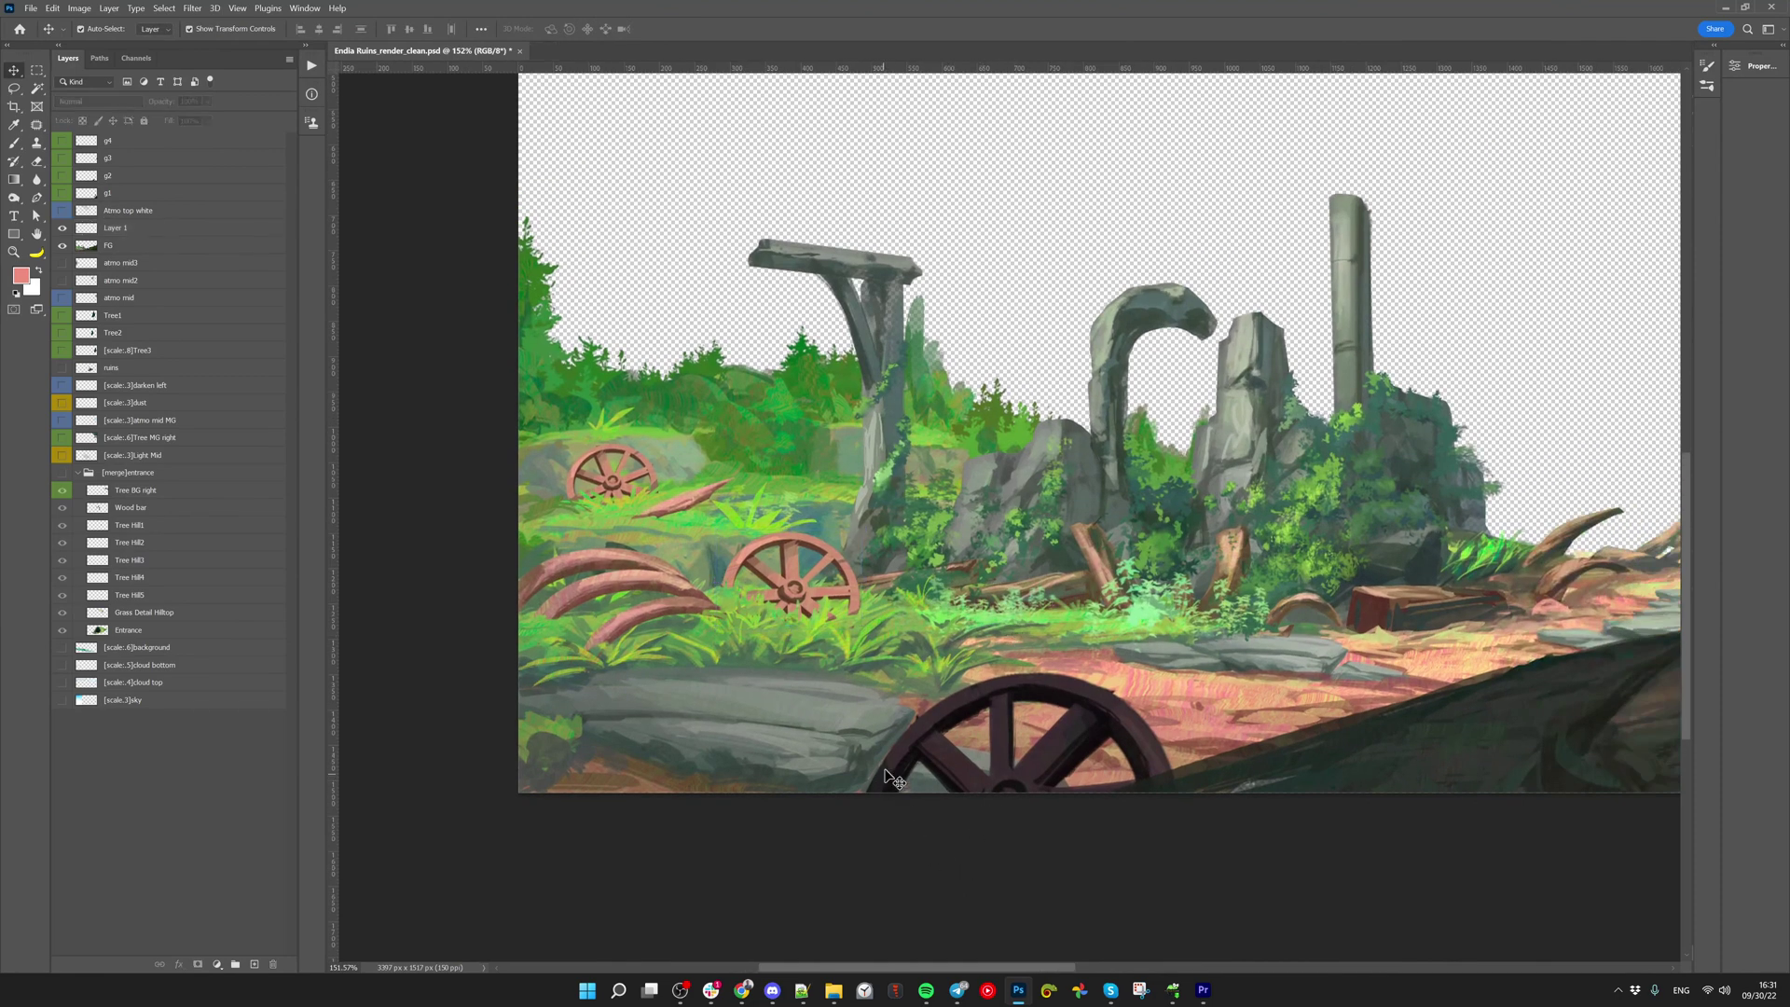
pyautogui.moveTo(1114, 592); pyautogui.dragTo(909, 590)
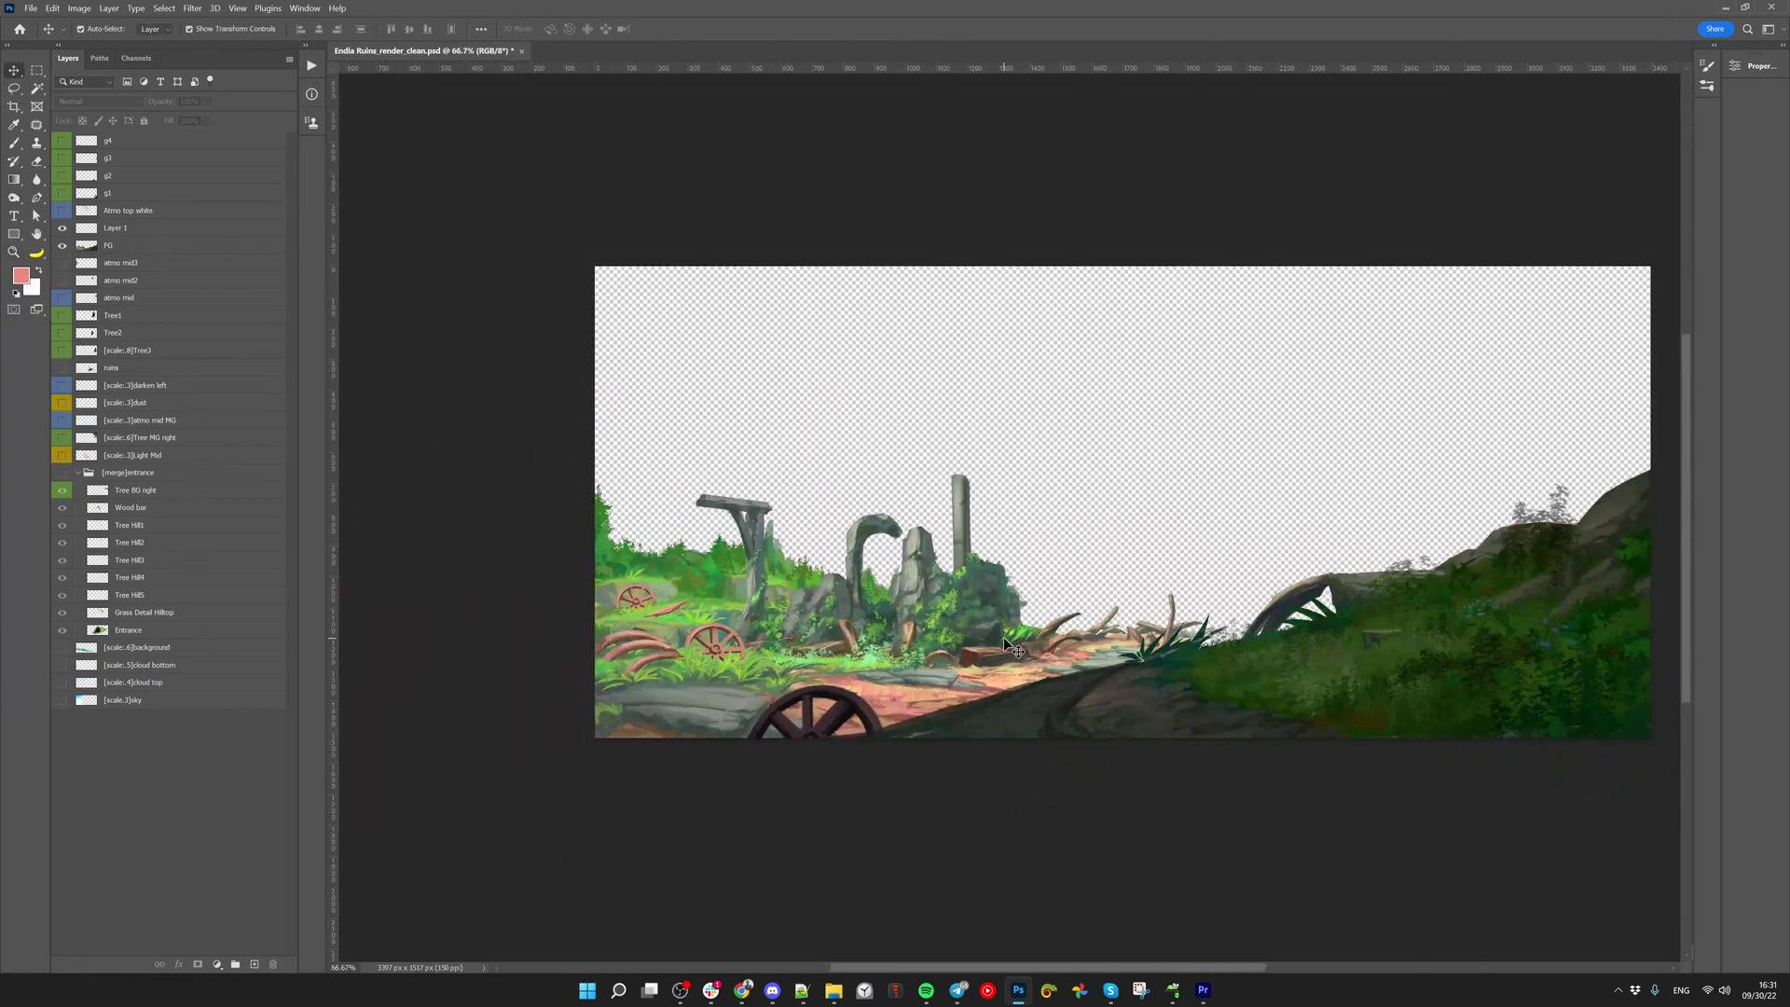
pyautogui.hotkey('ctrl', 'z')
pyautogui.hotkey('ctrl', 'space')
pyautogui.moveTo(782, 618); pyautogui.dragTo(844, 580)
pyautogui.hotkey('ctrl', 'z')
pyautogui.scroll(5, 737, 629)
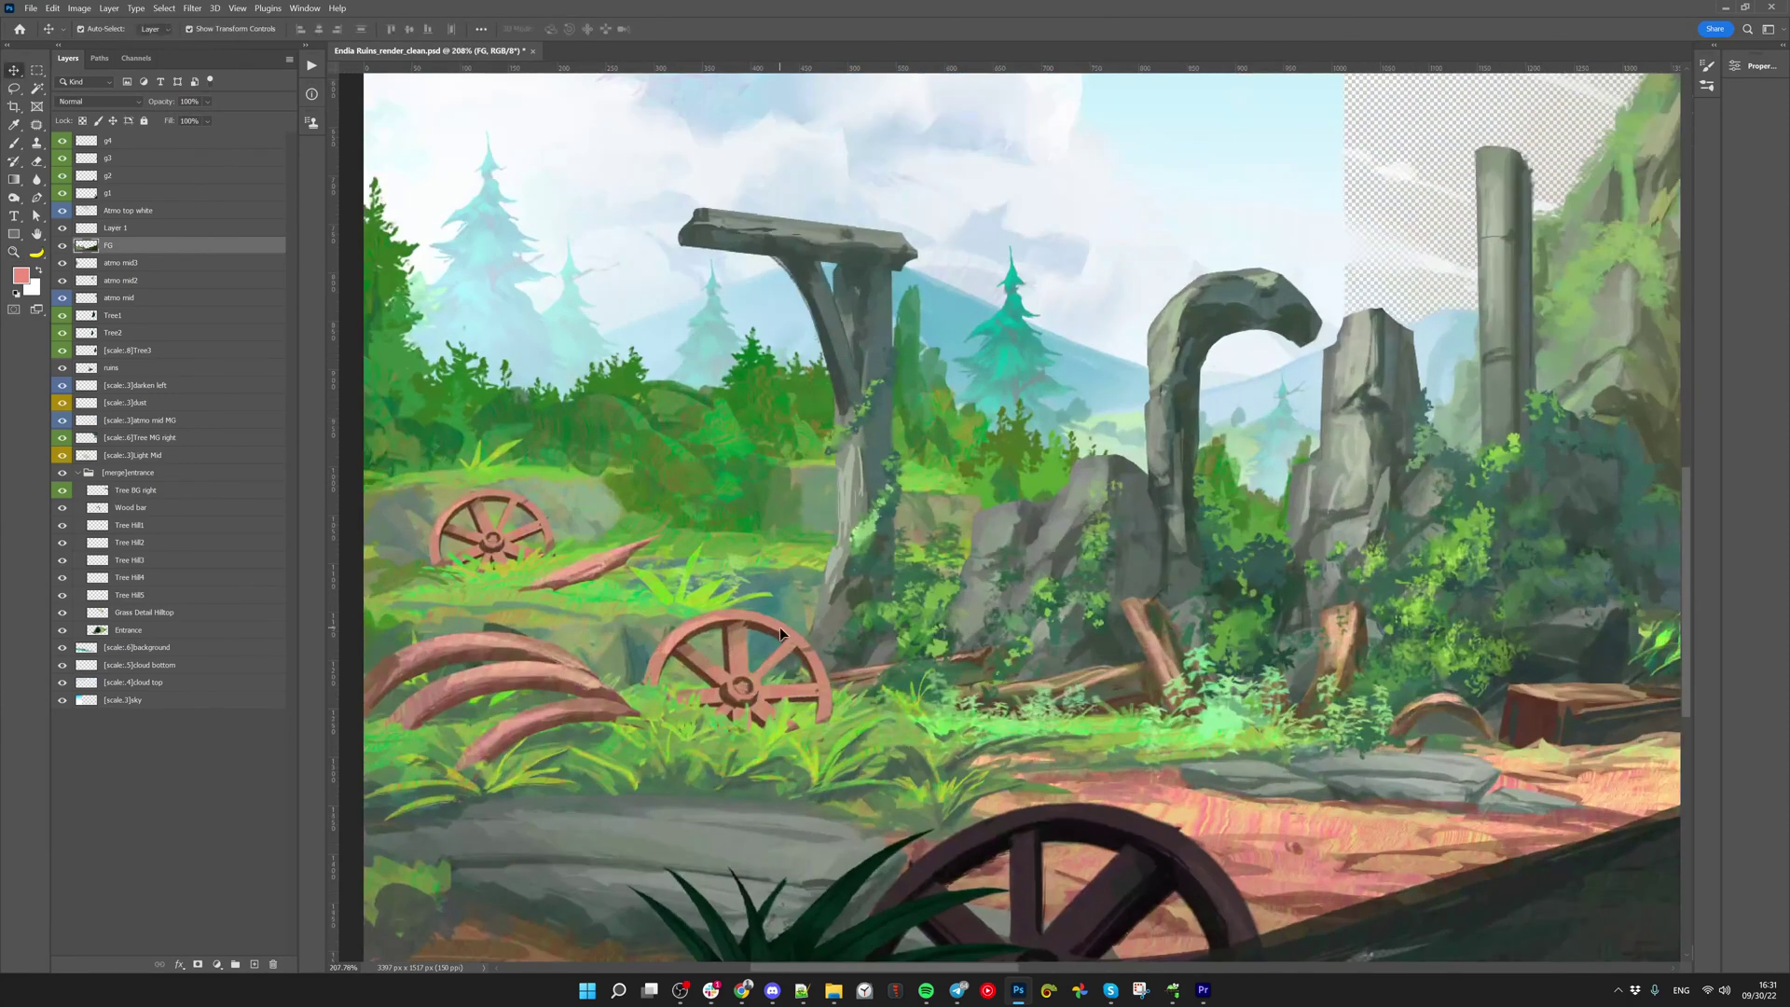
# Merge the separate wheel layer with the FG layer and rename the merged layer fg
pyautogui.click(779, 626)
pyautogui.keyDown('shift'); pyautogui.click(544, 530); pyautogui.keyUp('shift')
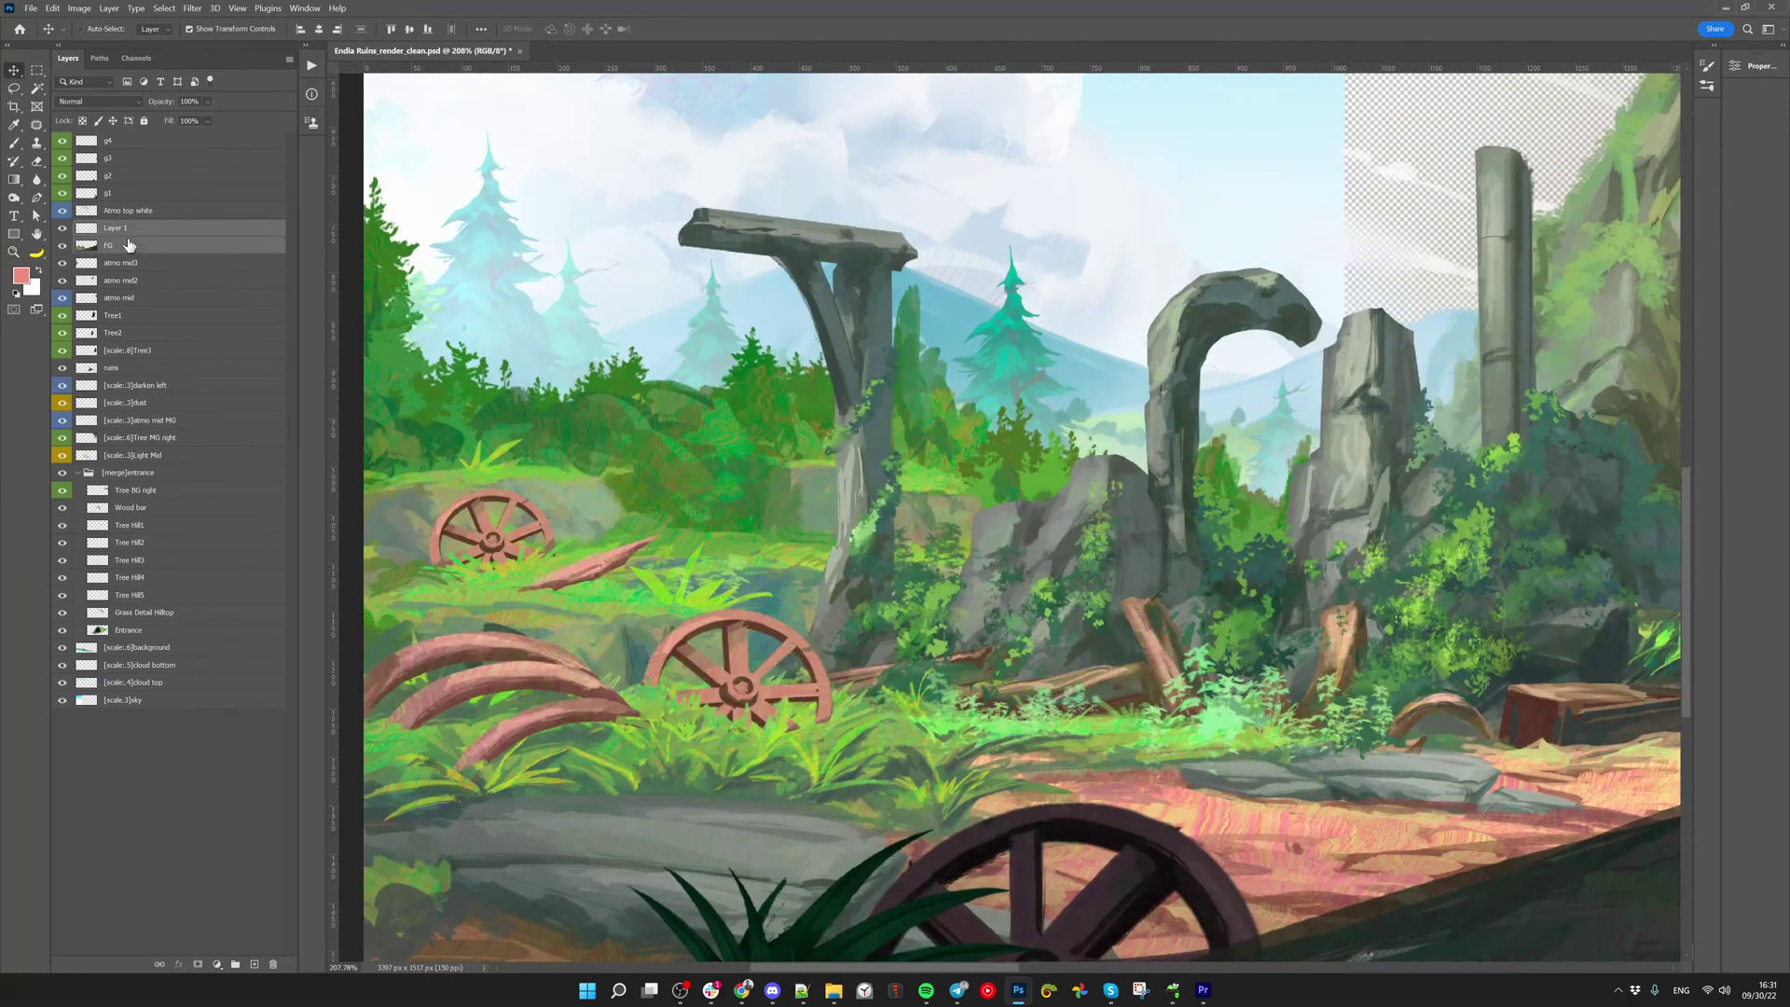
pyautogui.hotkey('ctrl', 'e')
pyautogui.doubleClick(117, 228)
pyautogui.write('f')
pyautogui.click(128, 213)
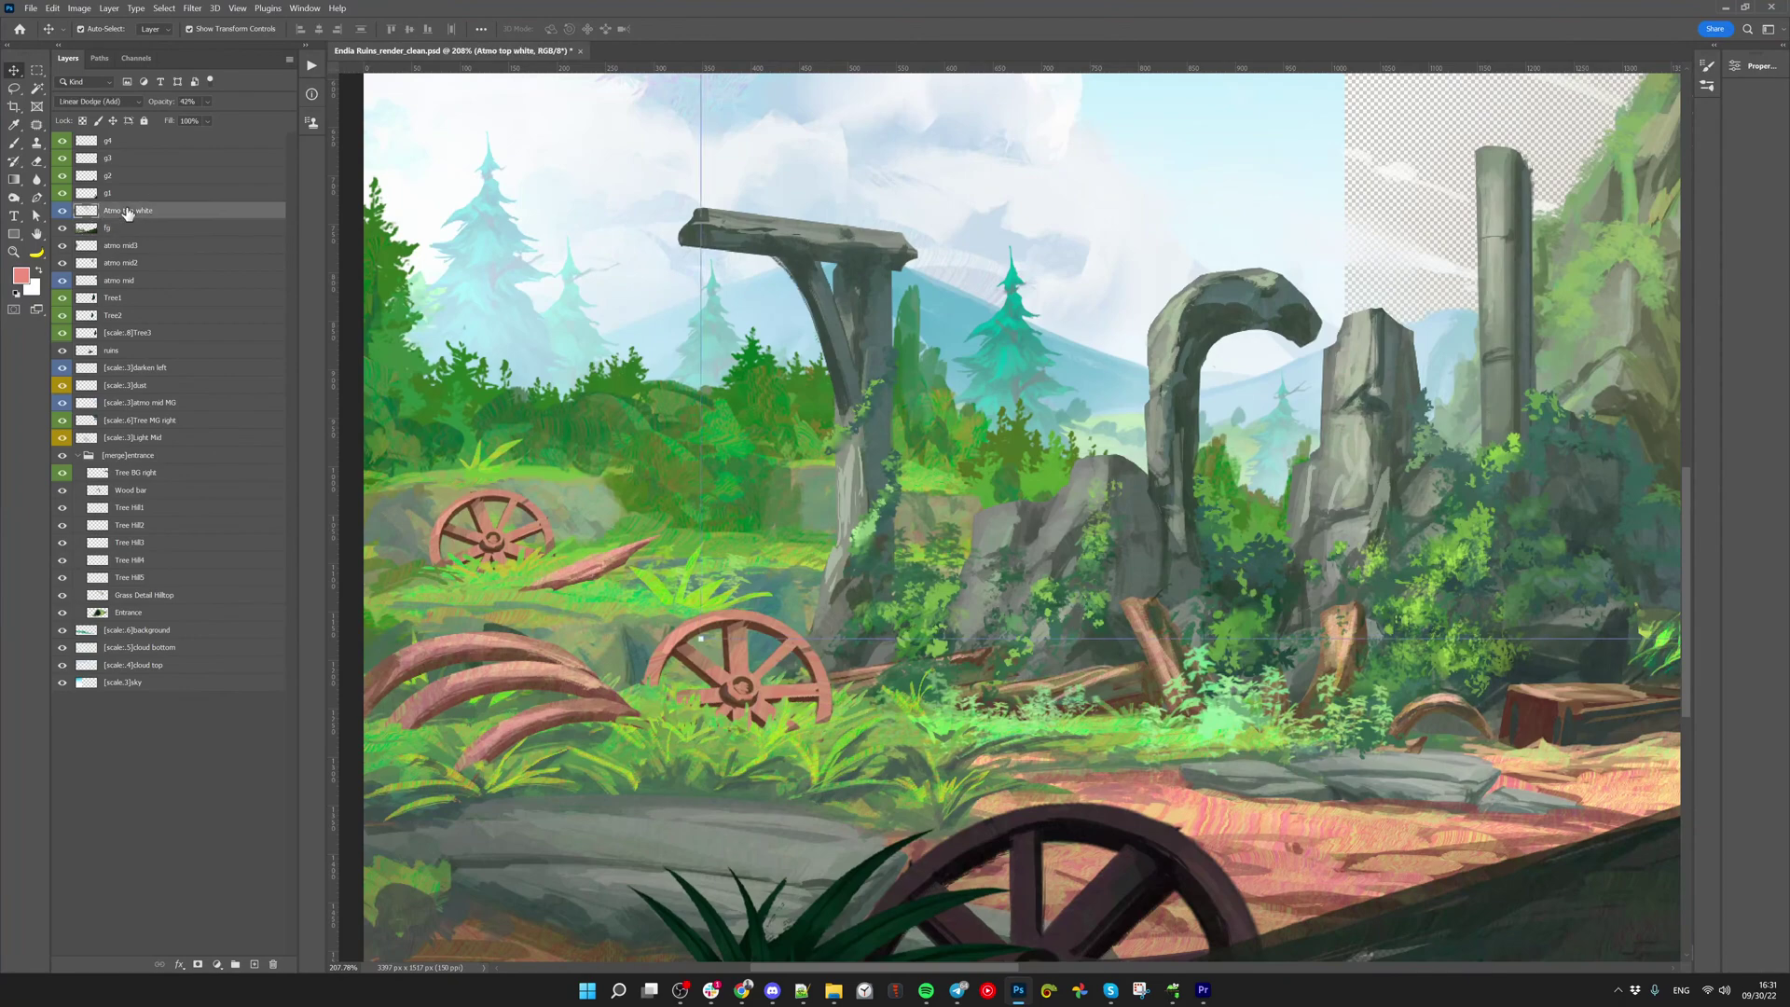
# Toggle the g2 grass layer's visibility and try moving the g4 grass clump beside the dark wheel
pyautogui.press('z')
pyautogui.keyDown('alt'); pyautogui.click(1054, 464); pyautogui.keyUp('alt')
pyautogui.keyDown('alt'); pyautogui.click(1054, 464); pyautogui.keyUp('alt')
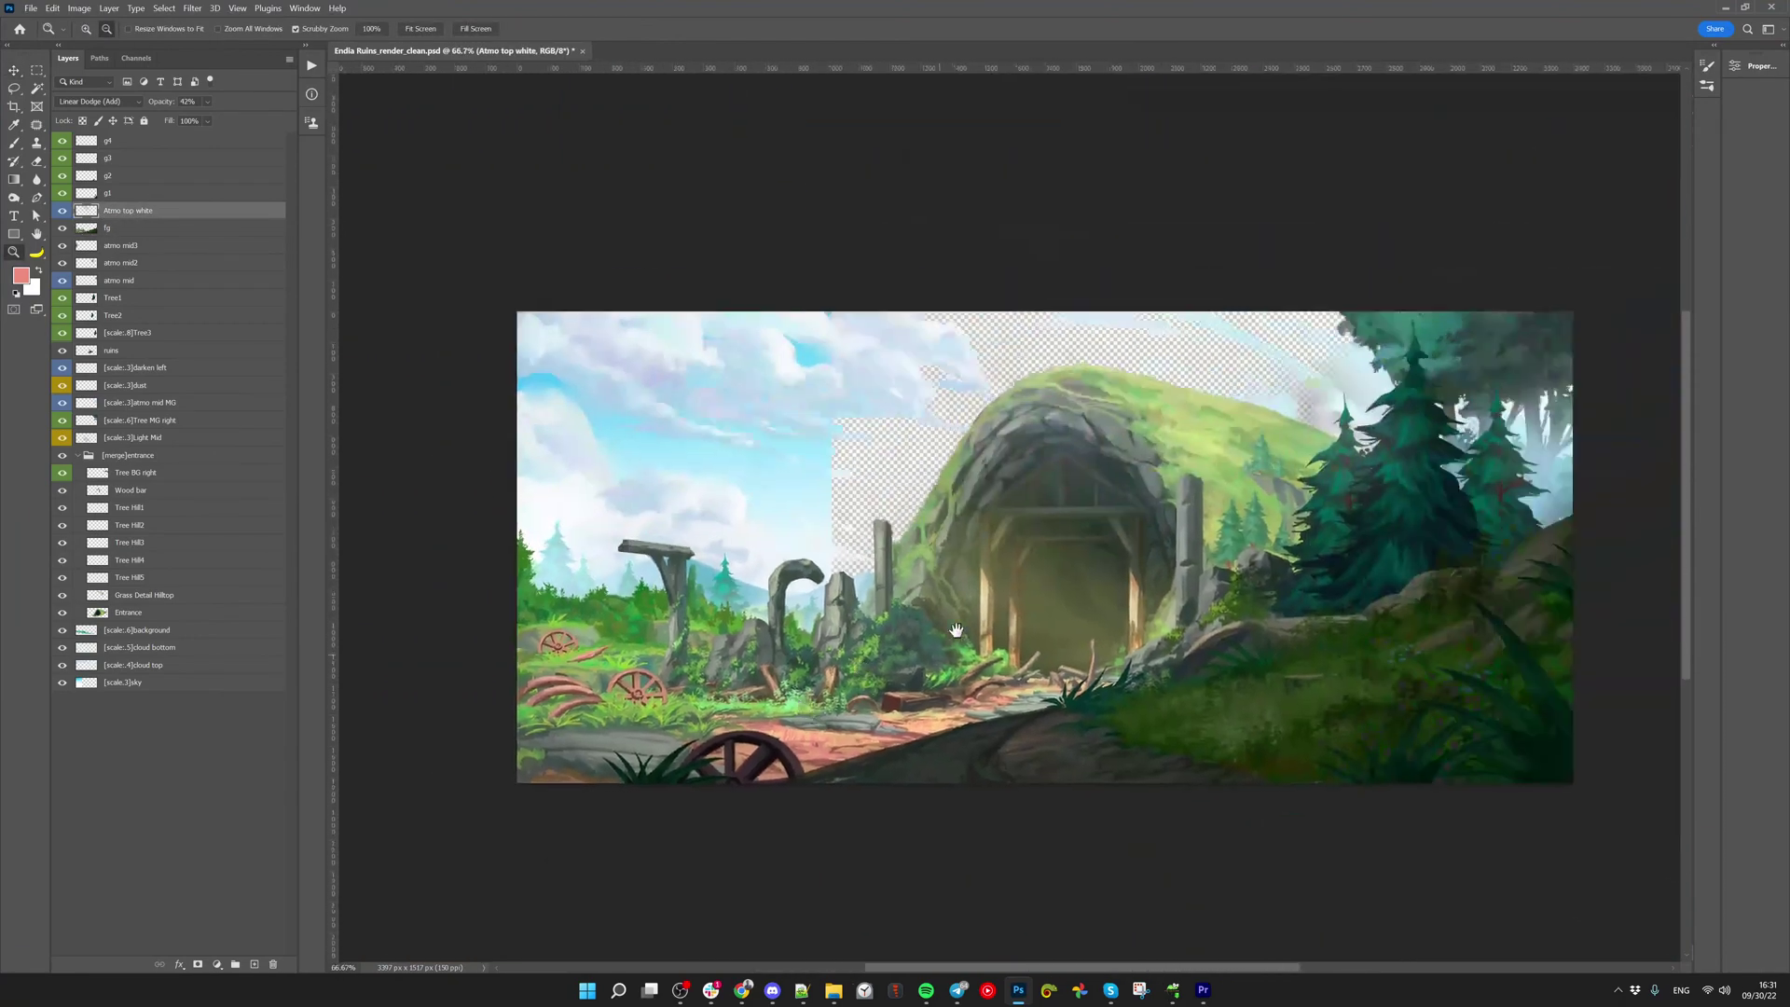
pyautogui.press('v')
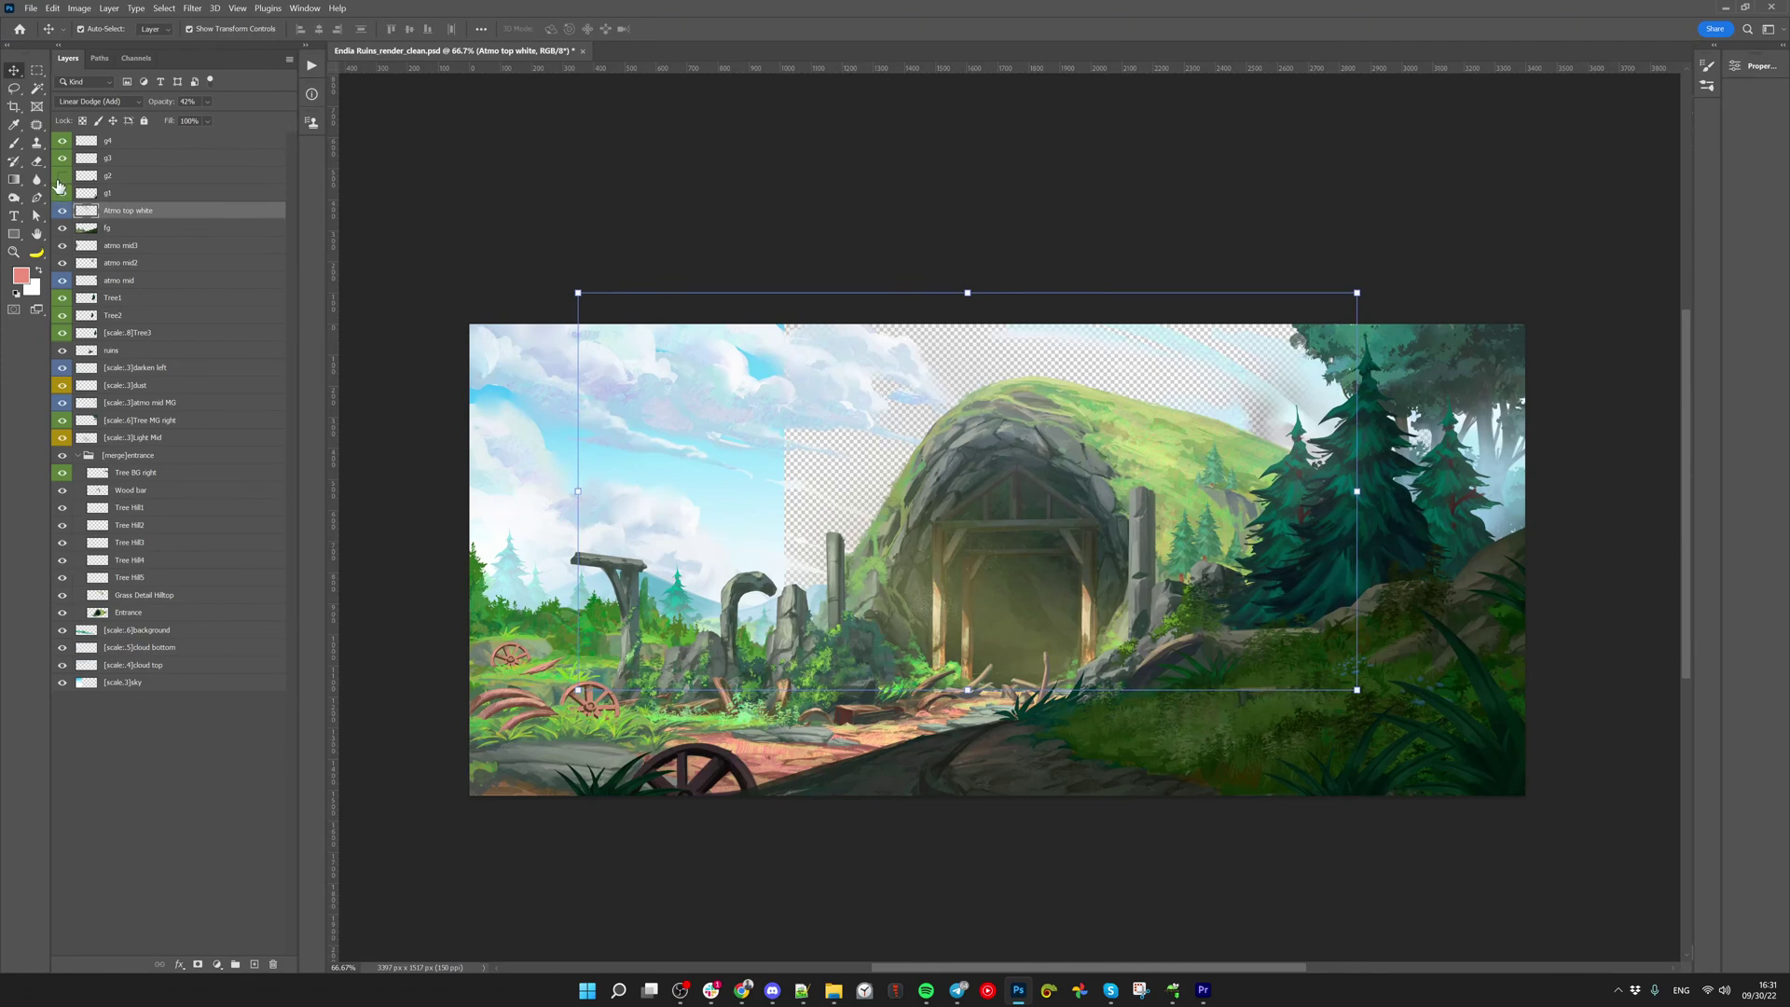
pyautogui.click(61, 176)
pyautogui.keyDown('ctrl'); pyautogui.click(1308, 884); pyautogui.keyUp('ctrl')
pyautogui.moveTo(621, 794); pyautogui.dragTo(633, 750)
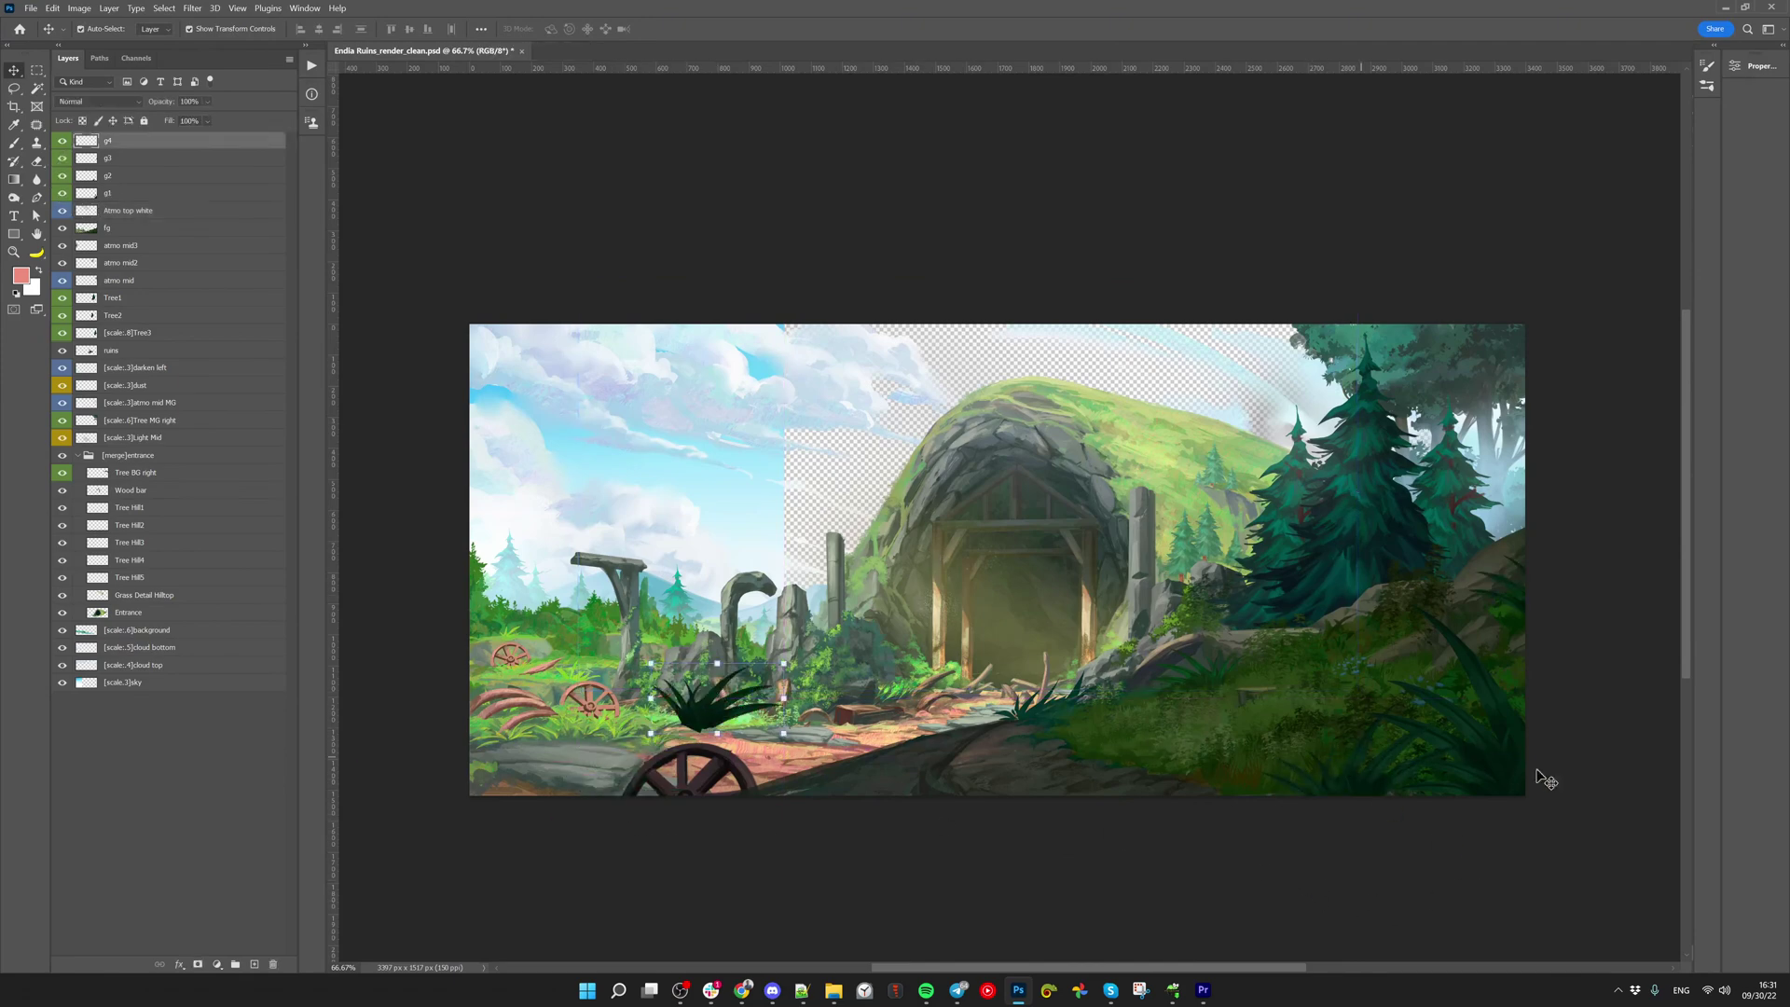
pyautogui.click(1367, 737)
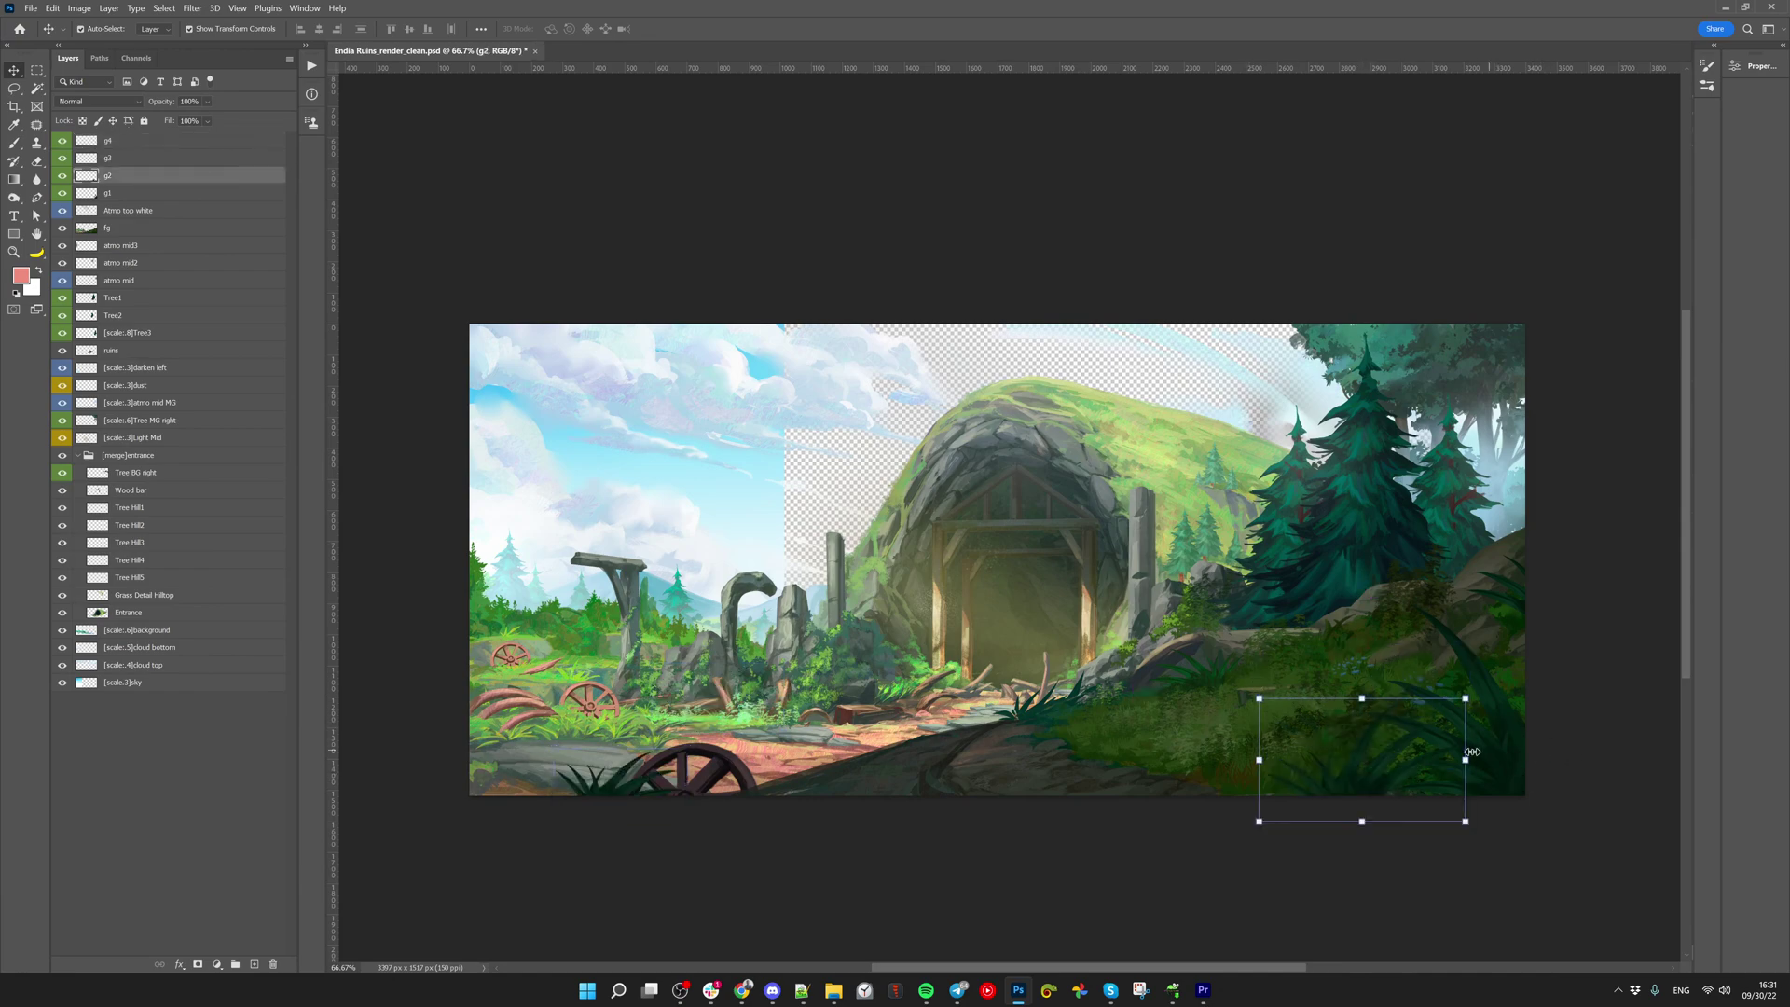
pyautogui.scroll(5, 1471, 751)
pyautogui.scroll(-3, 1463, 796)
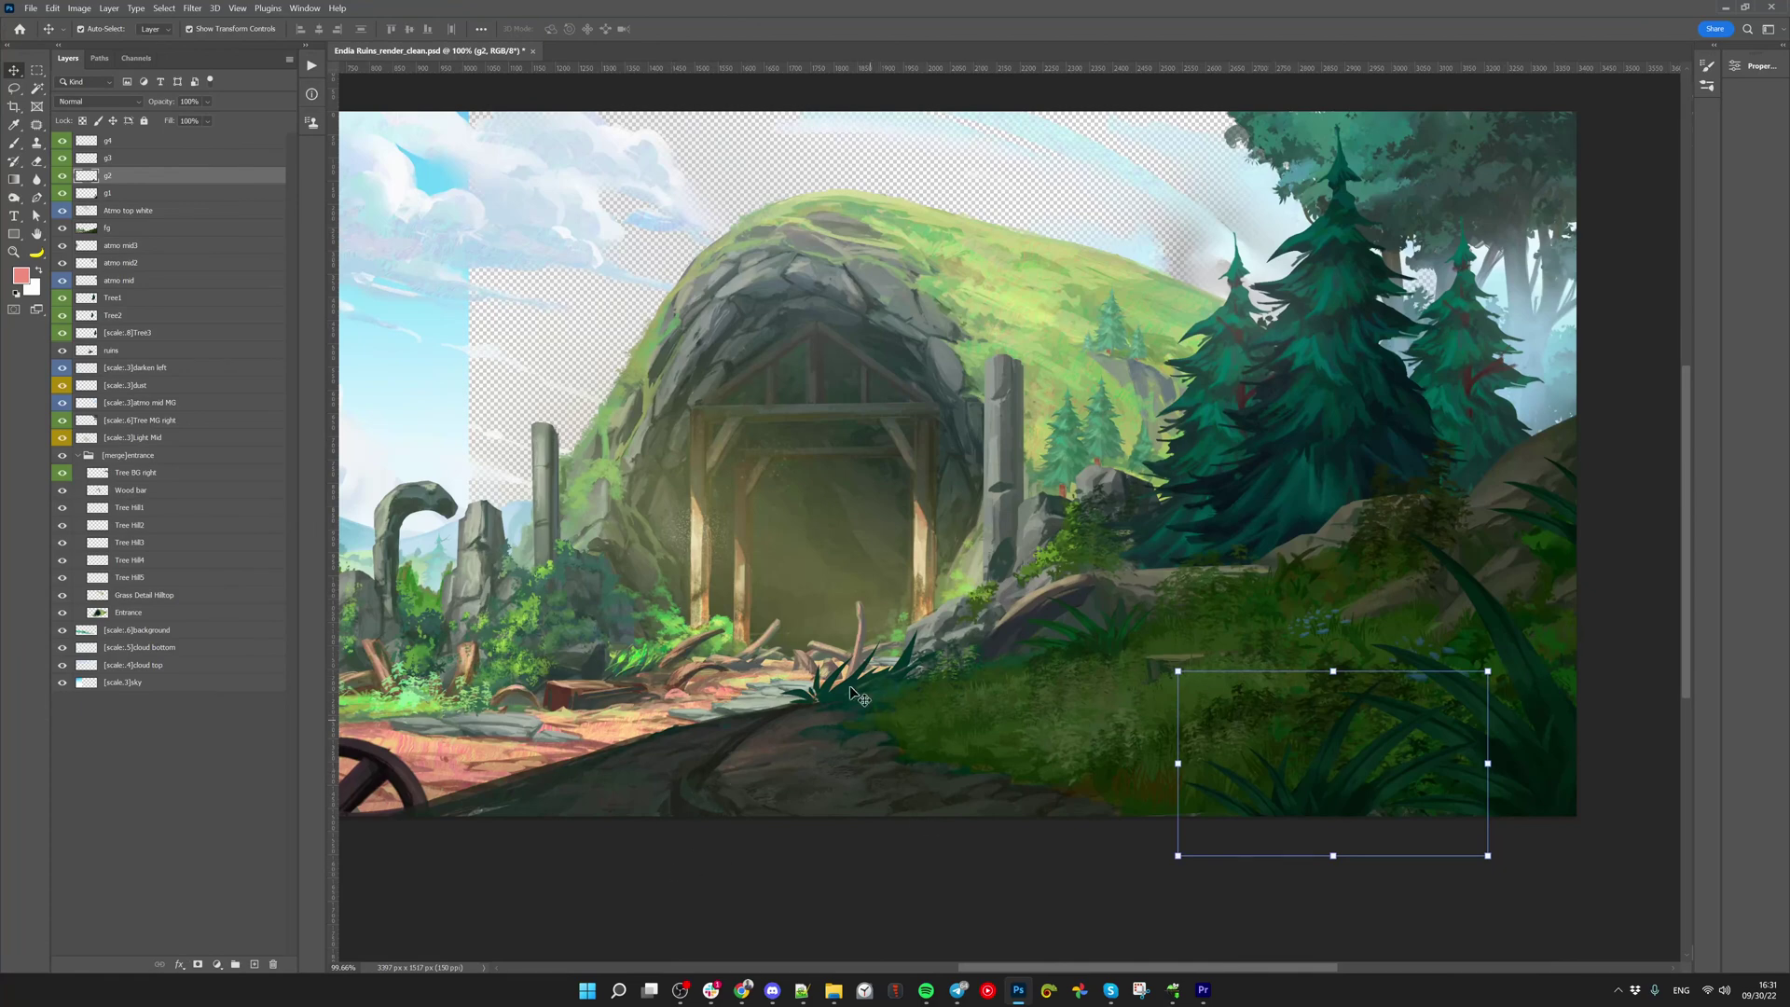
pyautogui.moveTo(770, 613); pyautogui.dragTo(1062, 559)
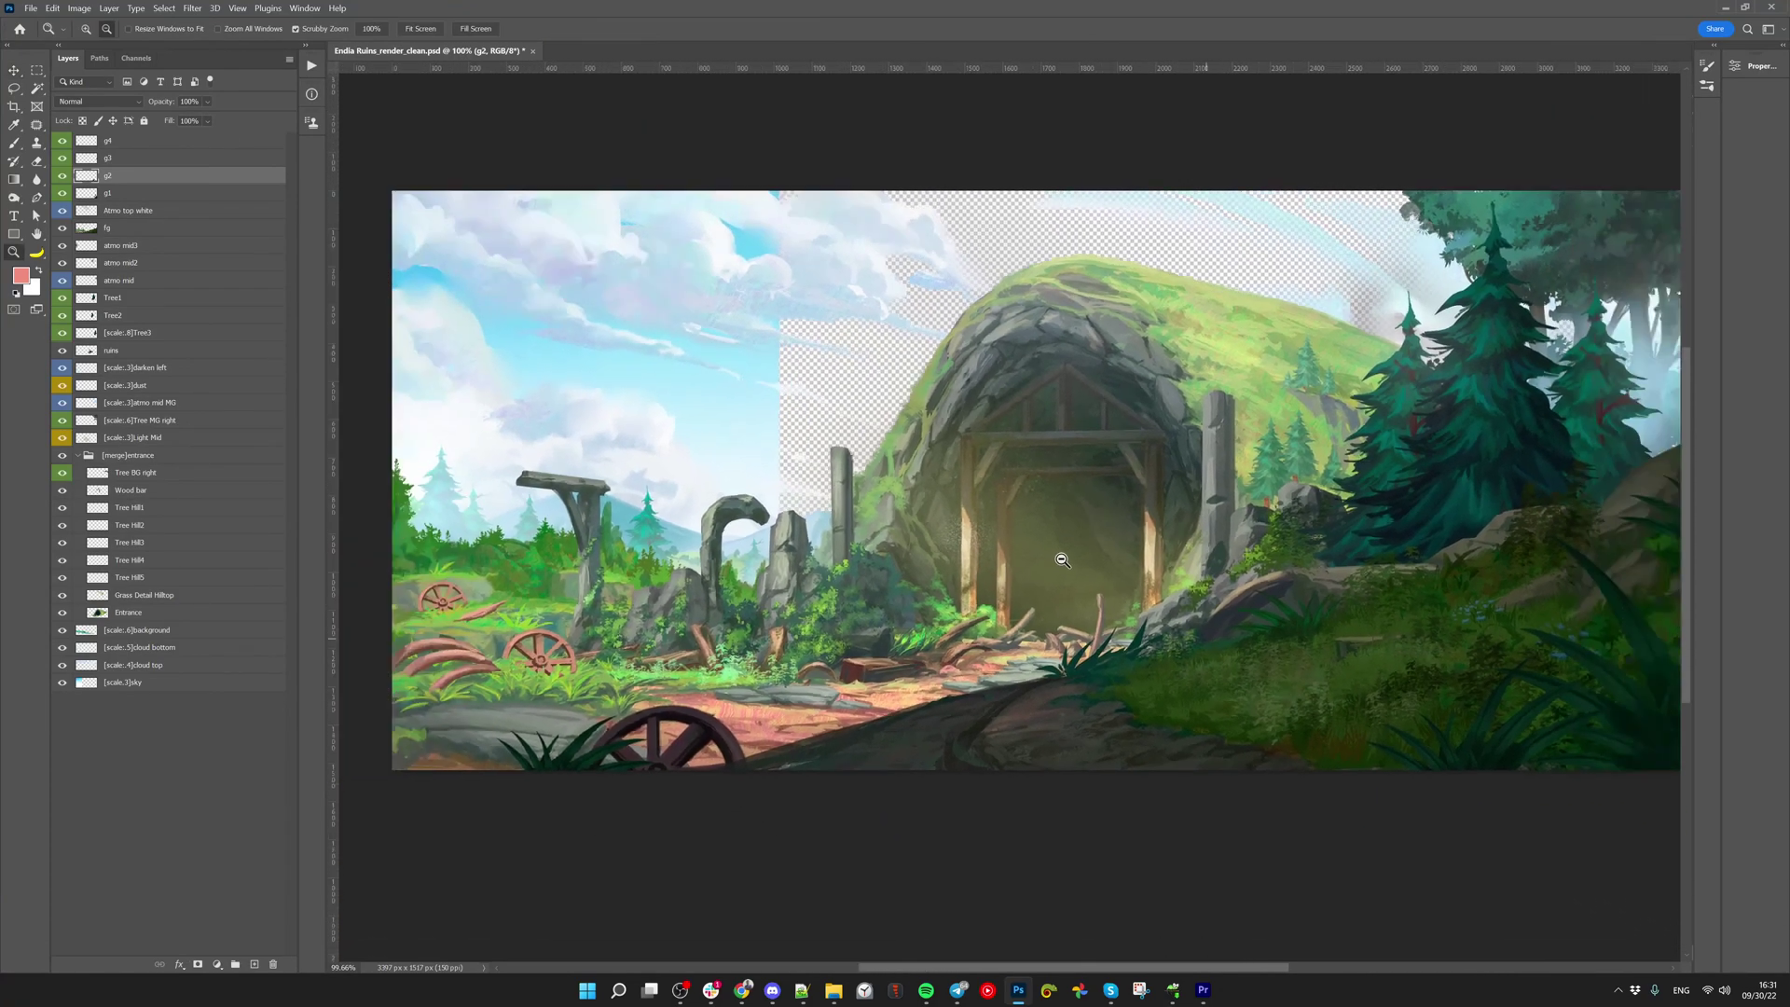
pyautogui.keyDown('alt'); pyautogui.click(1062, 560); pyautogui.keyUp('alt')
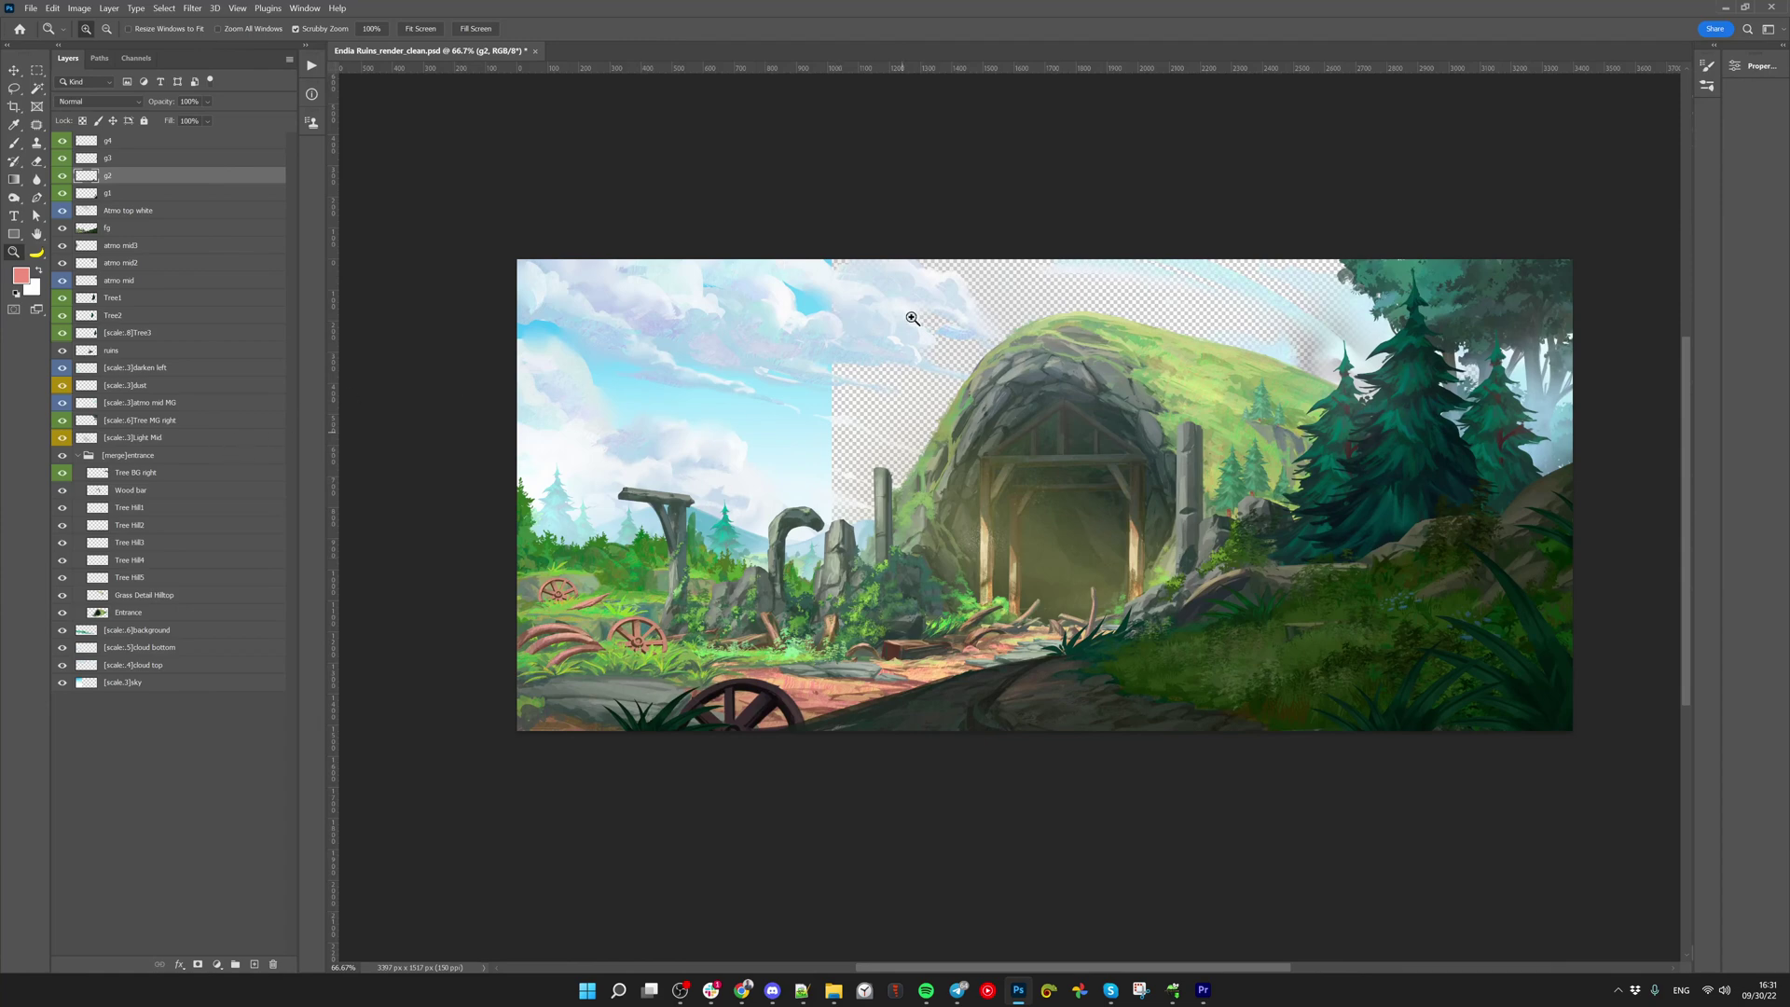
pyautogui.moveTo(1158, 448); pyautogui.dragTo(1046, 474)
pyautogui.press('v')
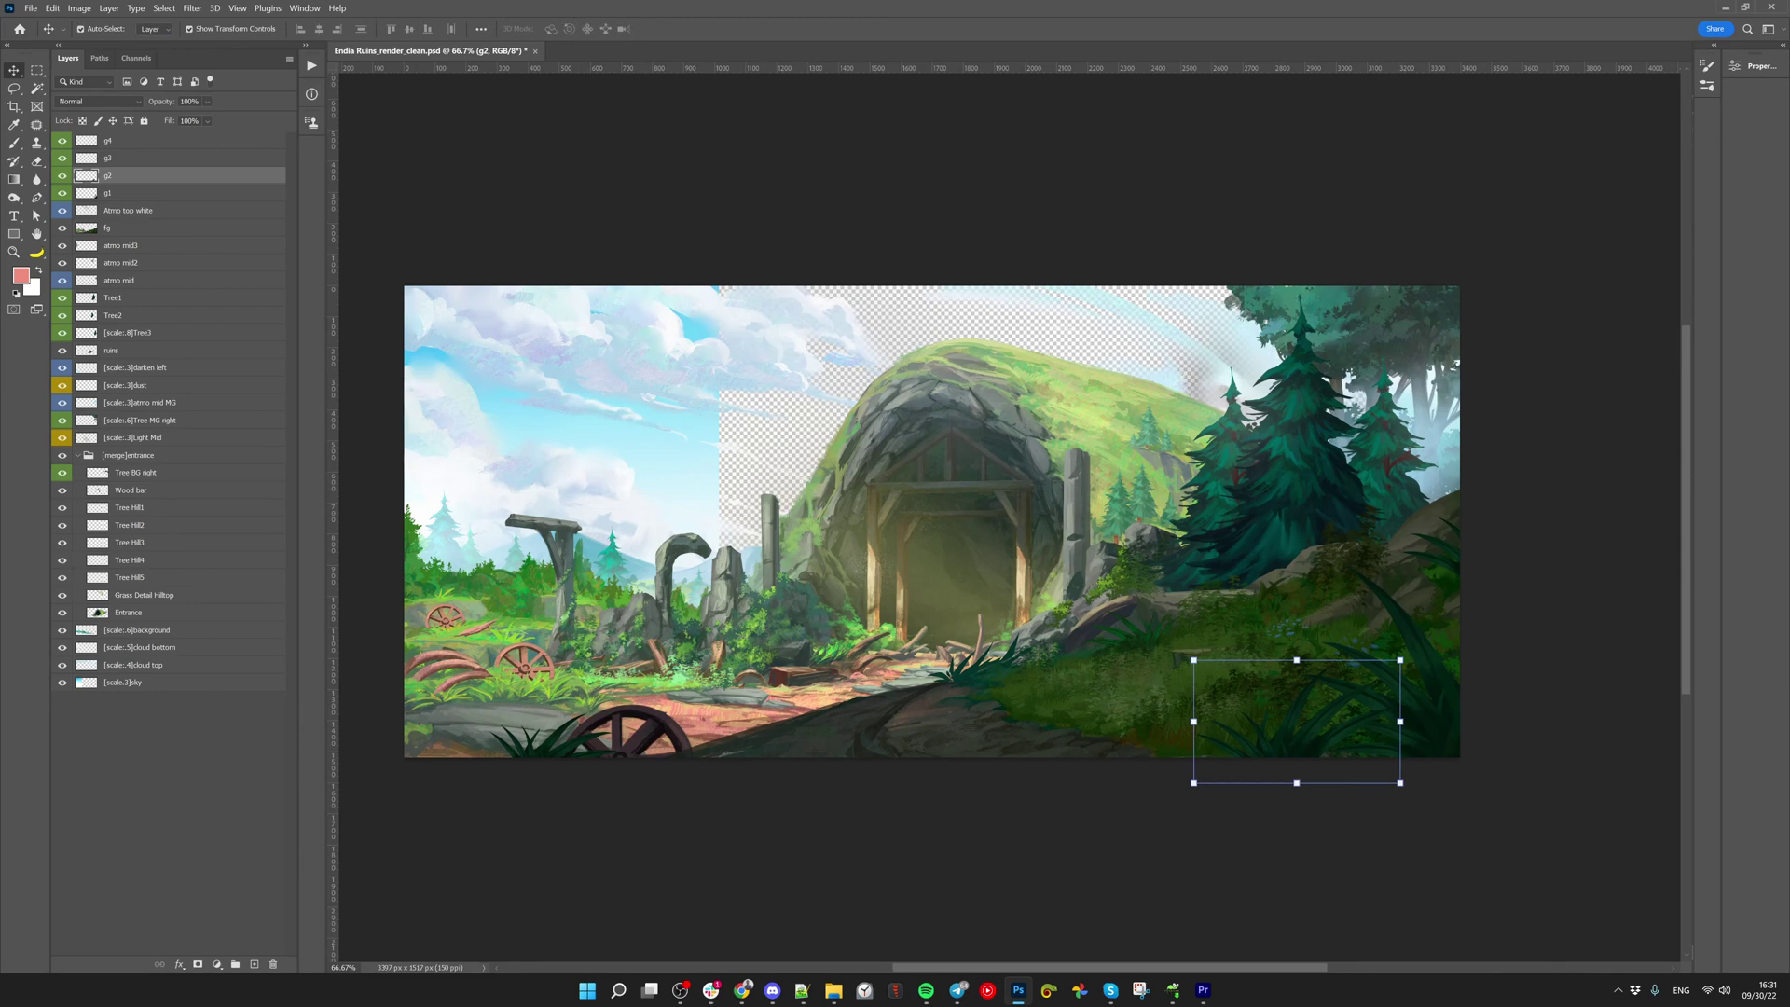
# Merge the original render document's group into one layer and paste its image as the top layer of the working document
pyautogui.hotkey('alt', 'Tab')
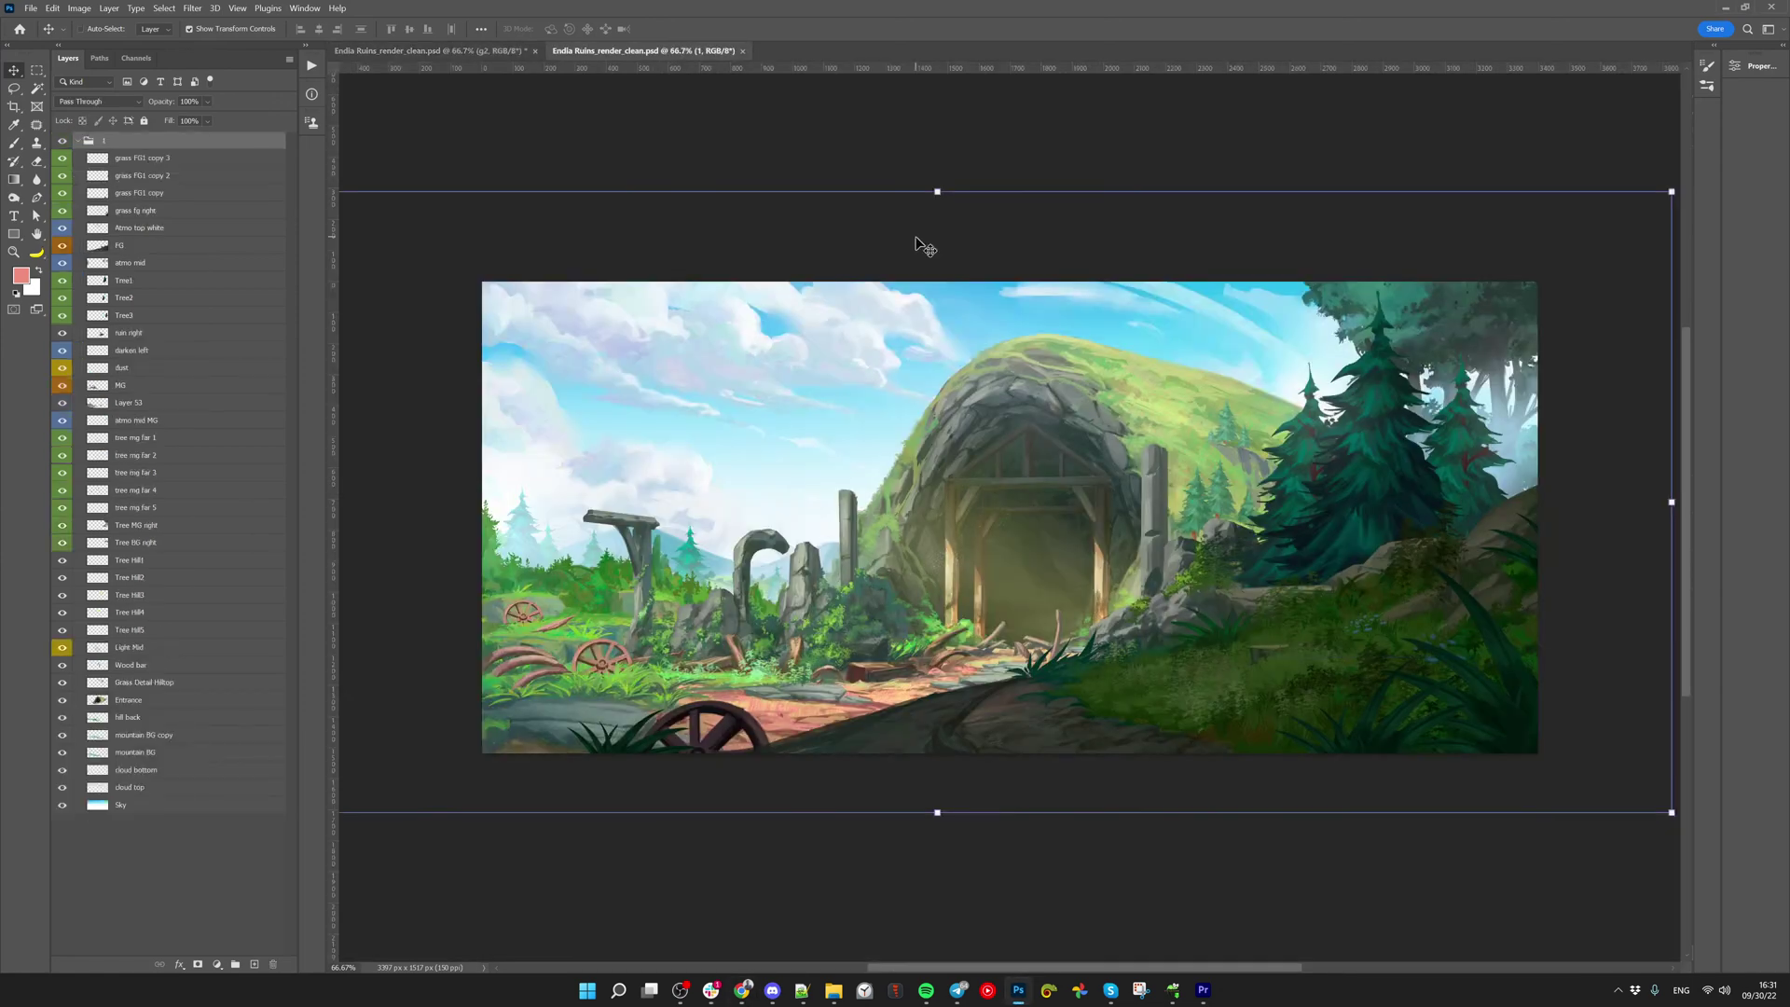
pyautogui.hotkey('ctrl', 'alt', 'a')
pyautogui.hotkey('ctrl', 'e')
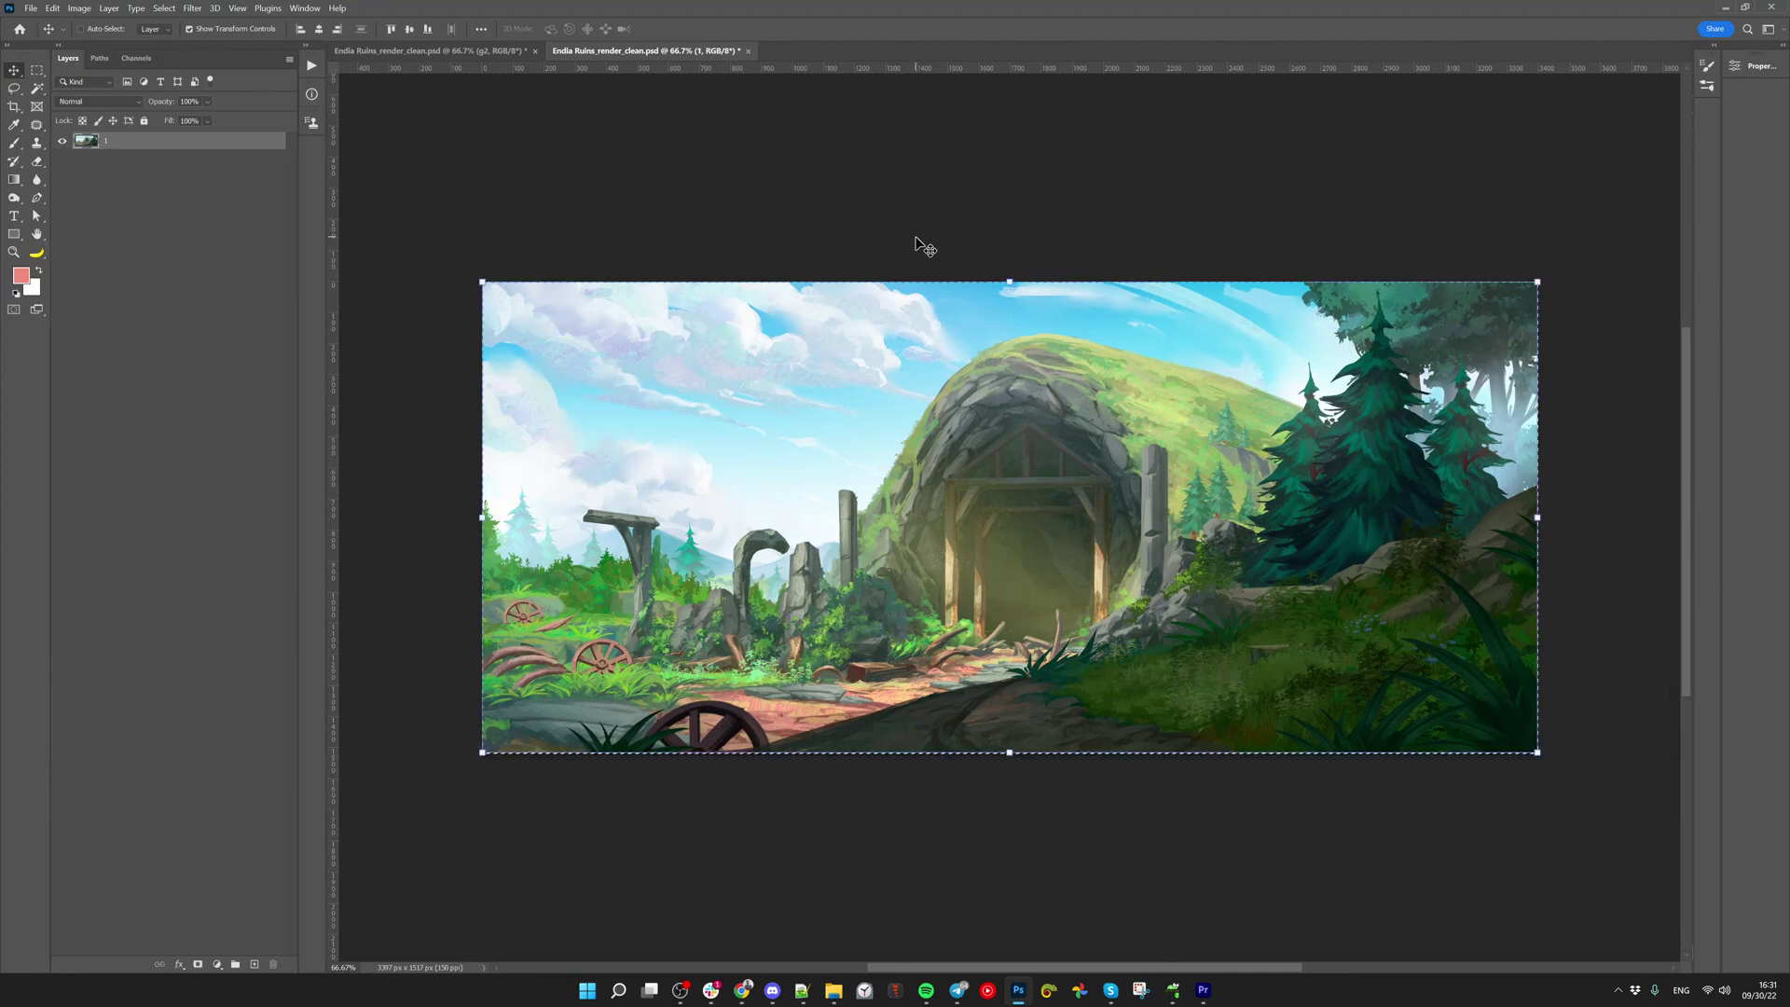
pyautogui.moveTo(402, 55); pyautogui.dragTo(1079, 273)
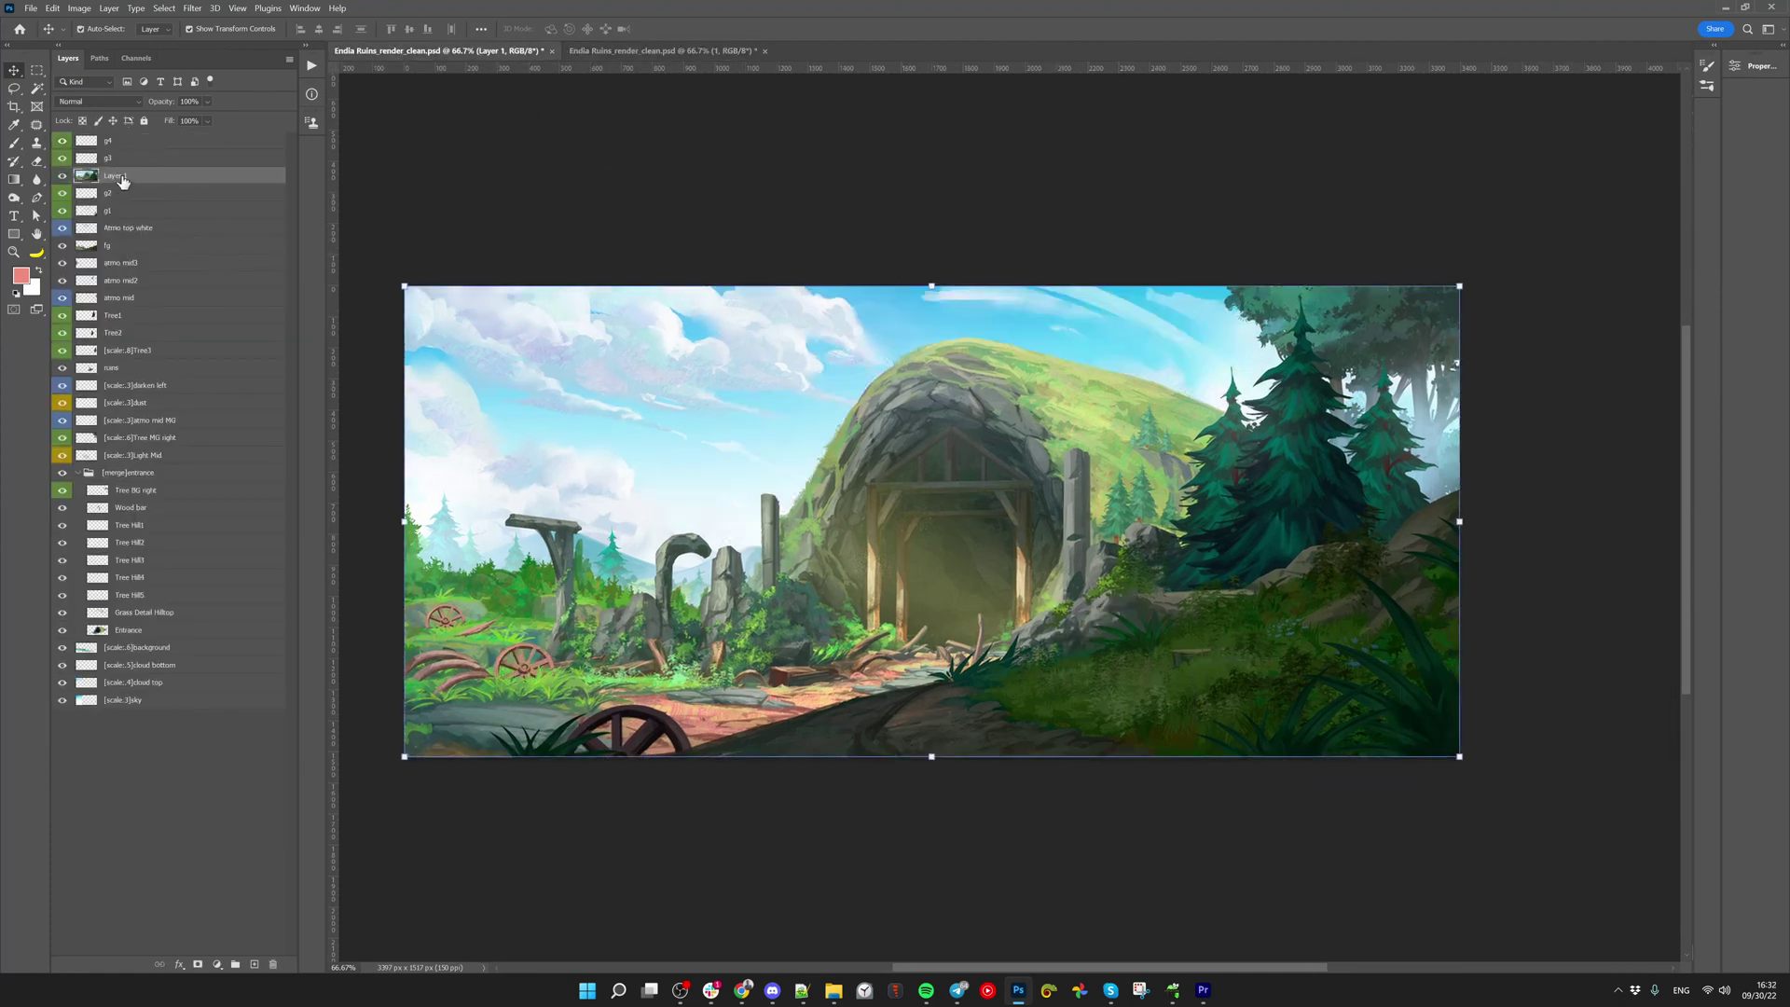
pyautogui.moveTo(119, 180); pyautogui.dragTo(131, 138)
# Compare the pasted original with the layered version across the whole picture by toggling Layer 1's visibility
pyautogui.click(61, 141)
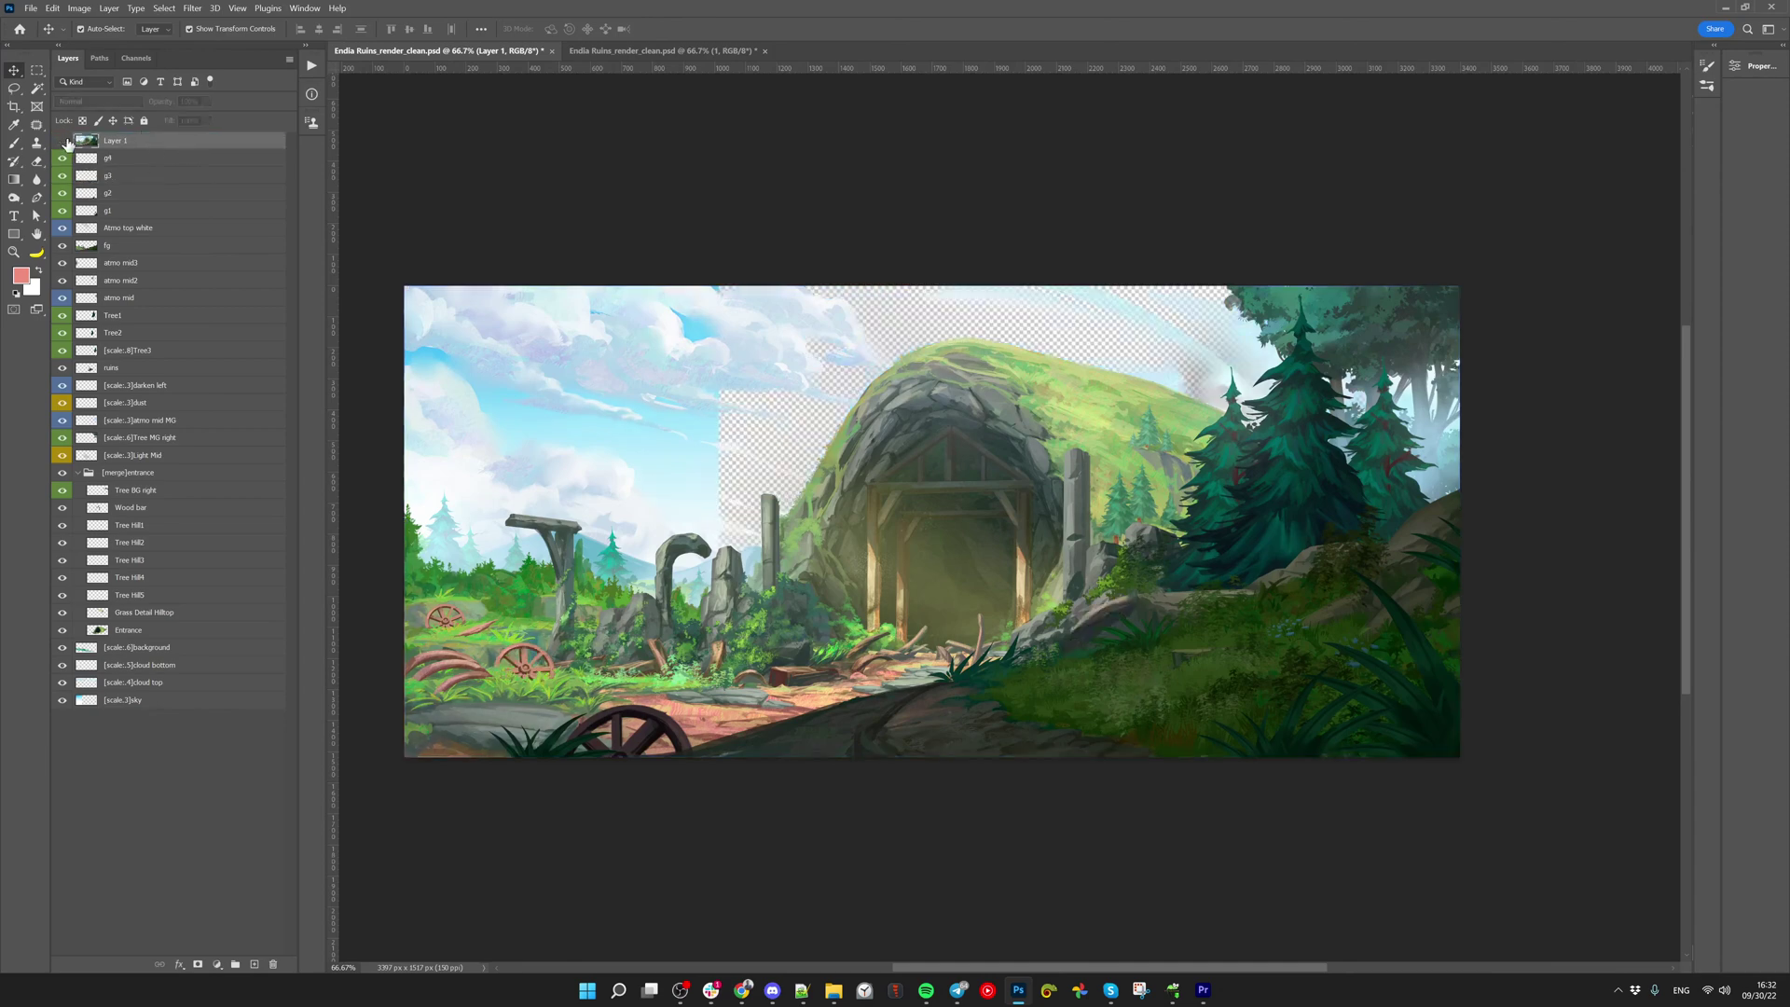
pyautogui.click(62, 140)
pyautogui.click(61, 141)
pyautogui.click(61, 141)
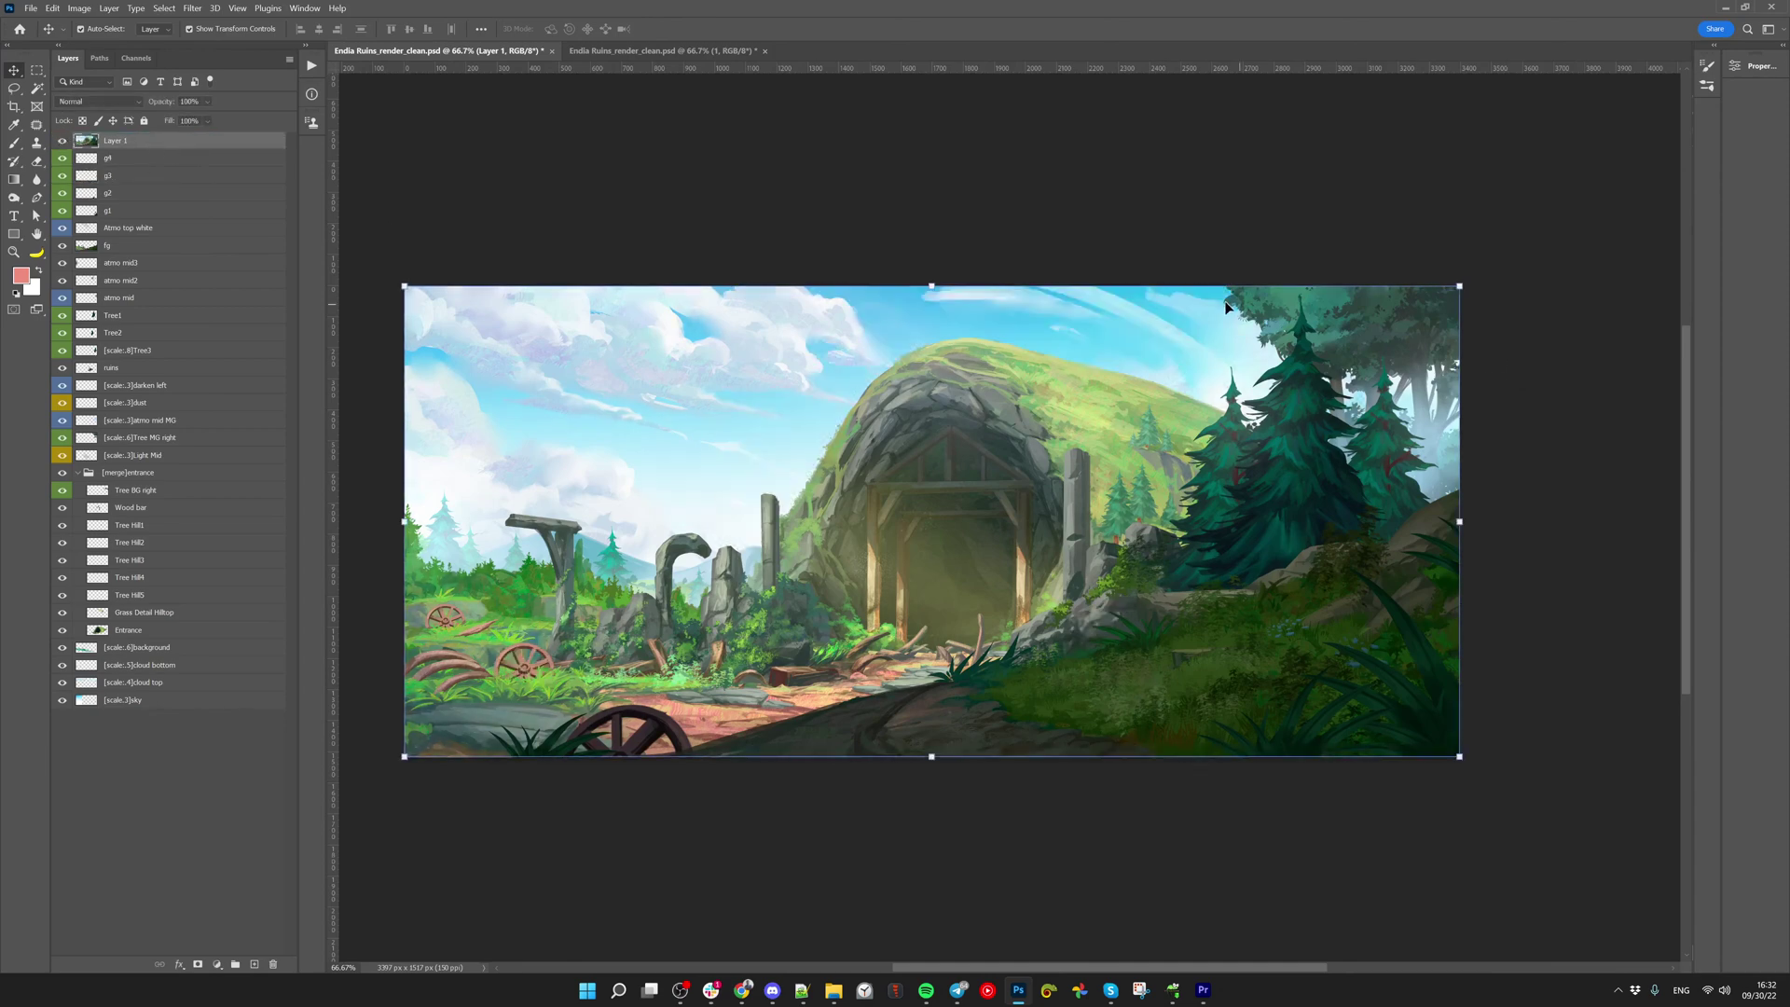
pyautogui.click(62, 141)
pyautogui.click(62, 141)
pyautogui.click(62, 141)
pyautogui.click(62, 141)
pyautogui.click(61, 140)
pyautogui.click(61, 141)
pyautogui.click(61, 141)
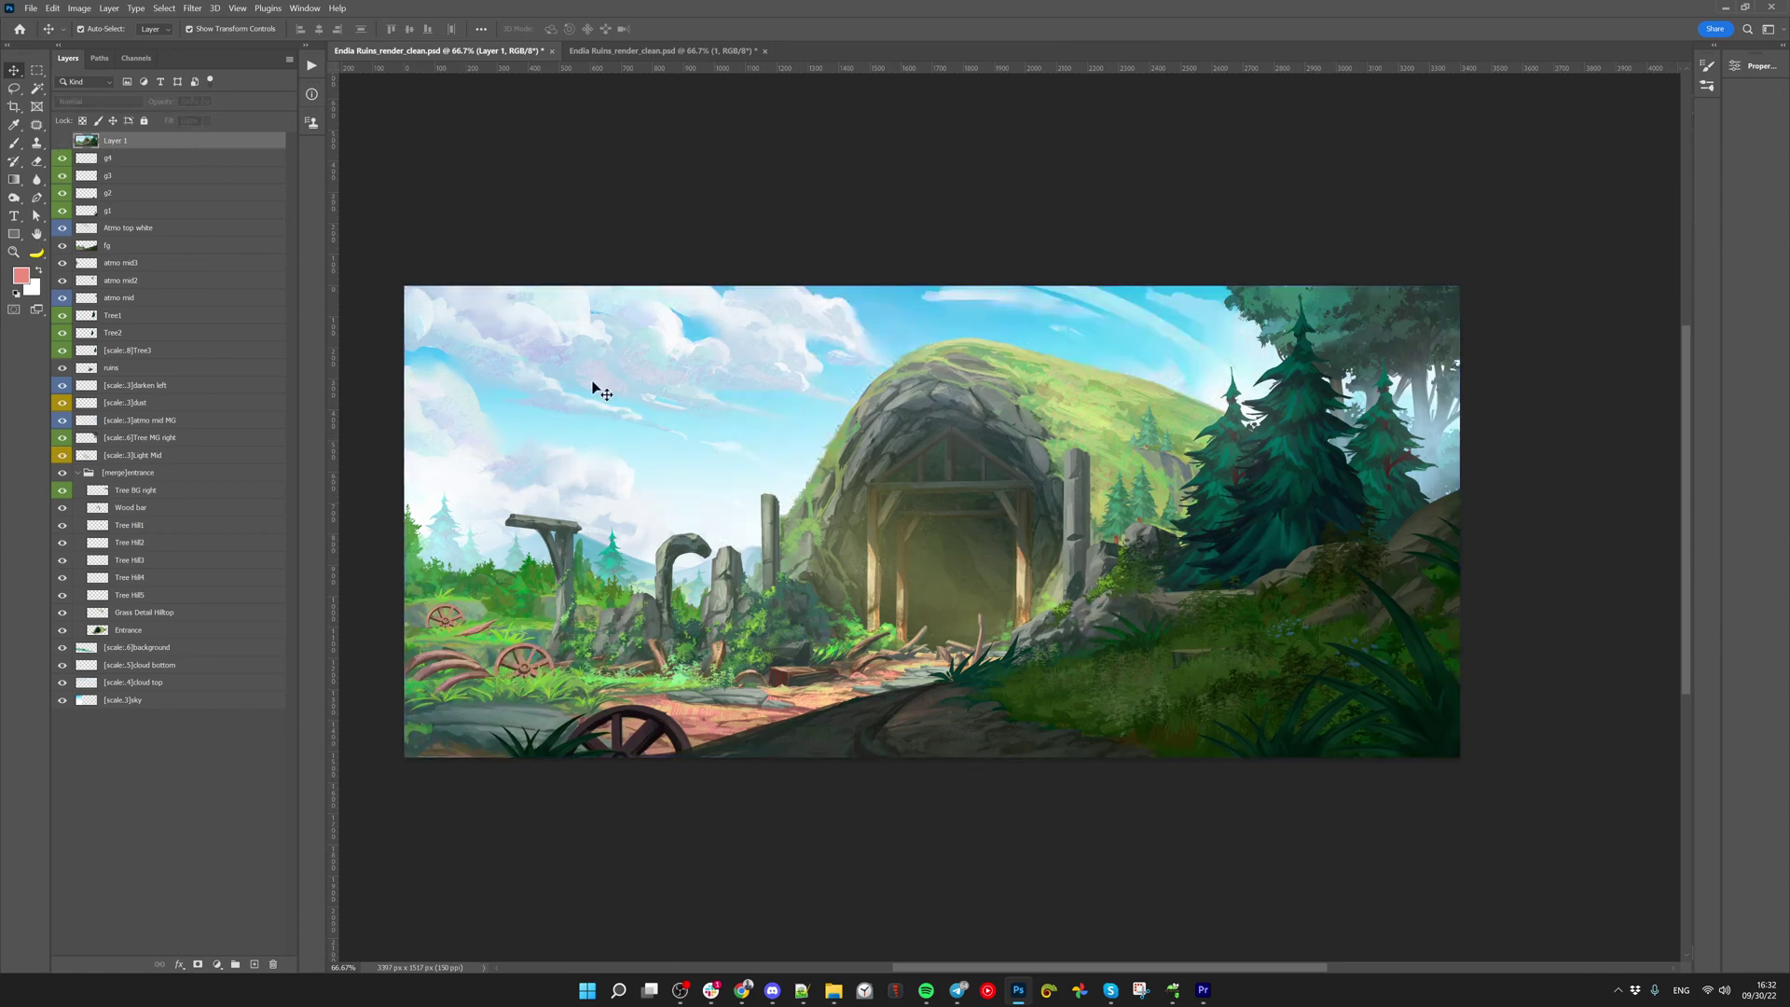
# Compare the rocks and grass beside the tunnel entrance up close with Layer 1 shown and hidden
pyautogui.scroll(6, 1119, 597)
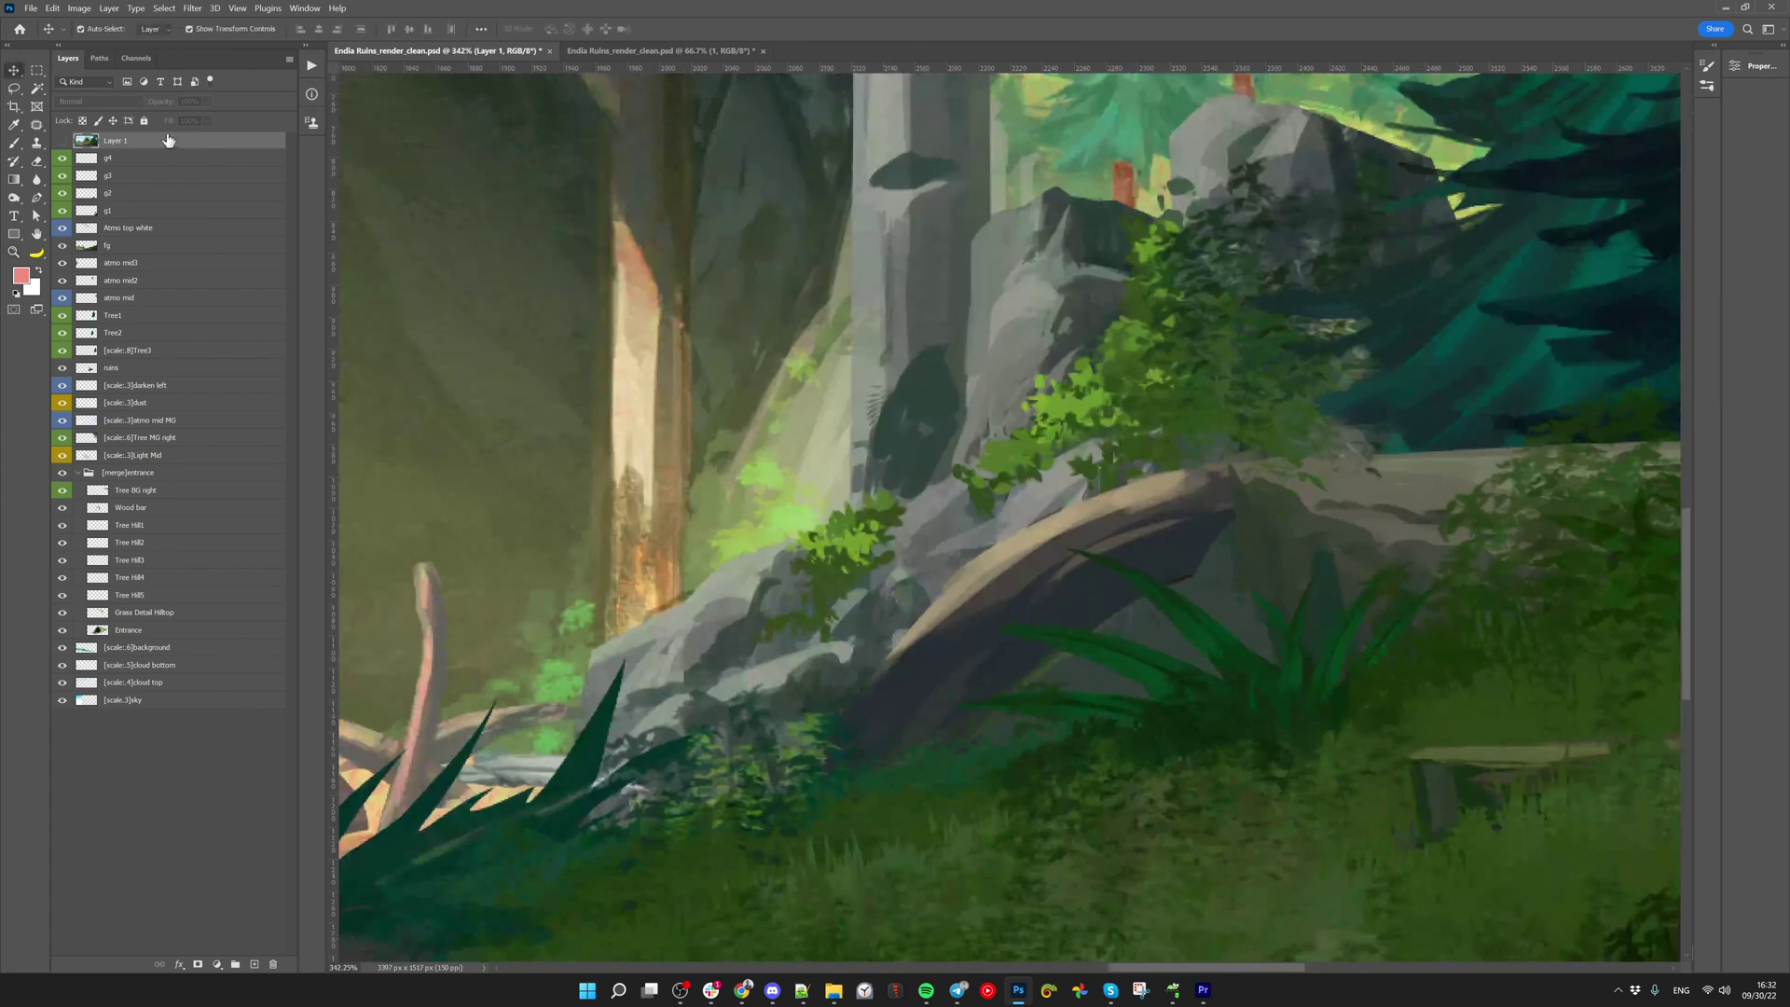
pyautogui.click(62, 141)
pyautogui.click(61, 141)
pyautogui.click(62, 141)
pyautogui.click(61, 141)
pyautogui.click(62, 141)
pyautogui.click(61, 141)
# Compare the ruins, wheels and tunnel entrance at 100% zoom with the original image on Layer 1
pyautogui.hotkey('ctrl', '1')
pyautogui.moveTo(752, 531); pyautogui.dragTo(763, 530)
pyautogui.hscroll(-5, 763, 530)
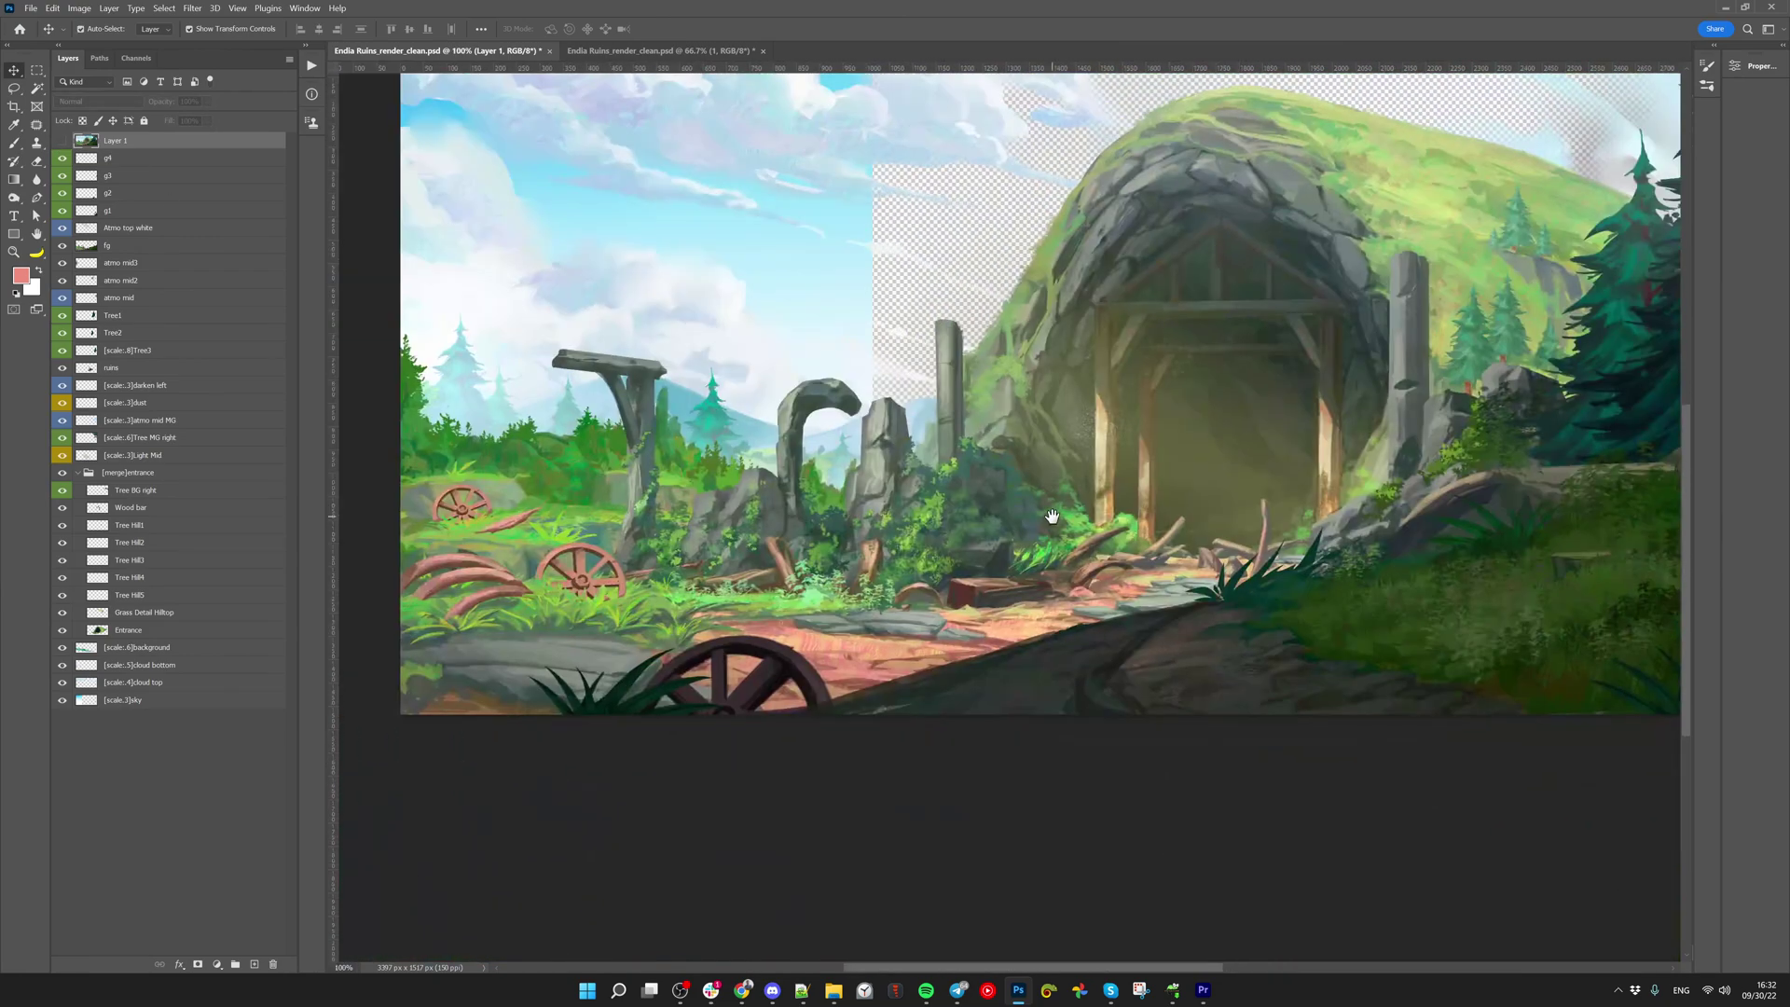
pyautogui.scroll(1, 641, 285)
pyautogui.click(61, 141)
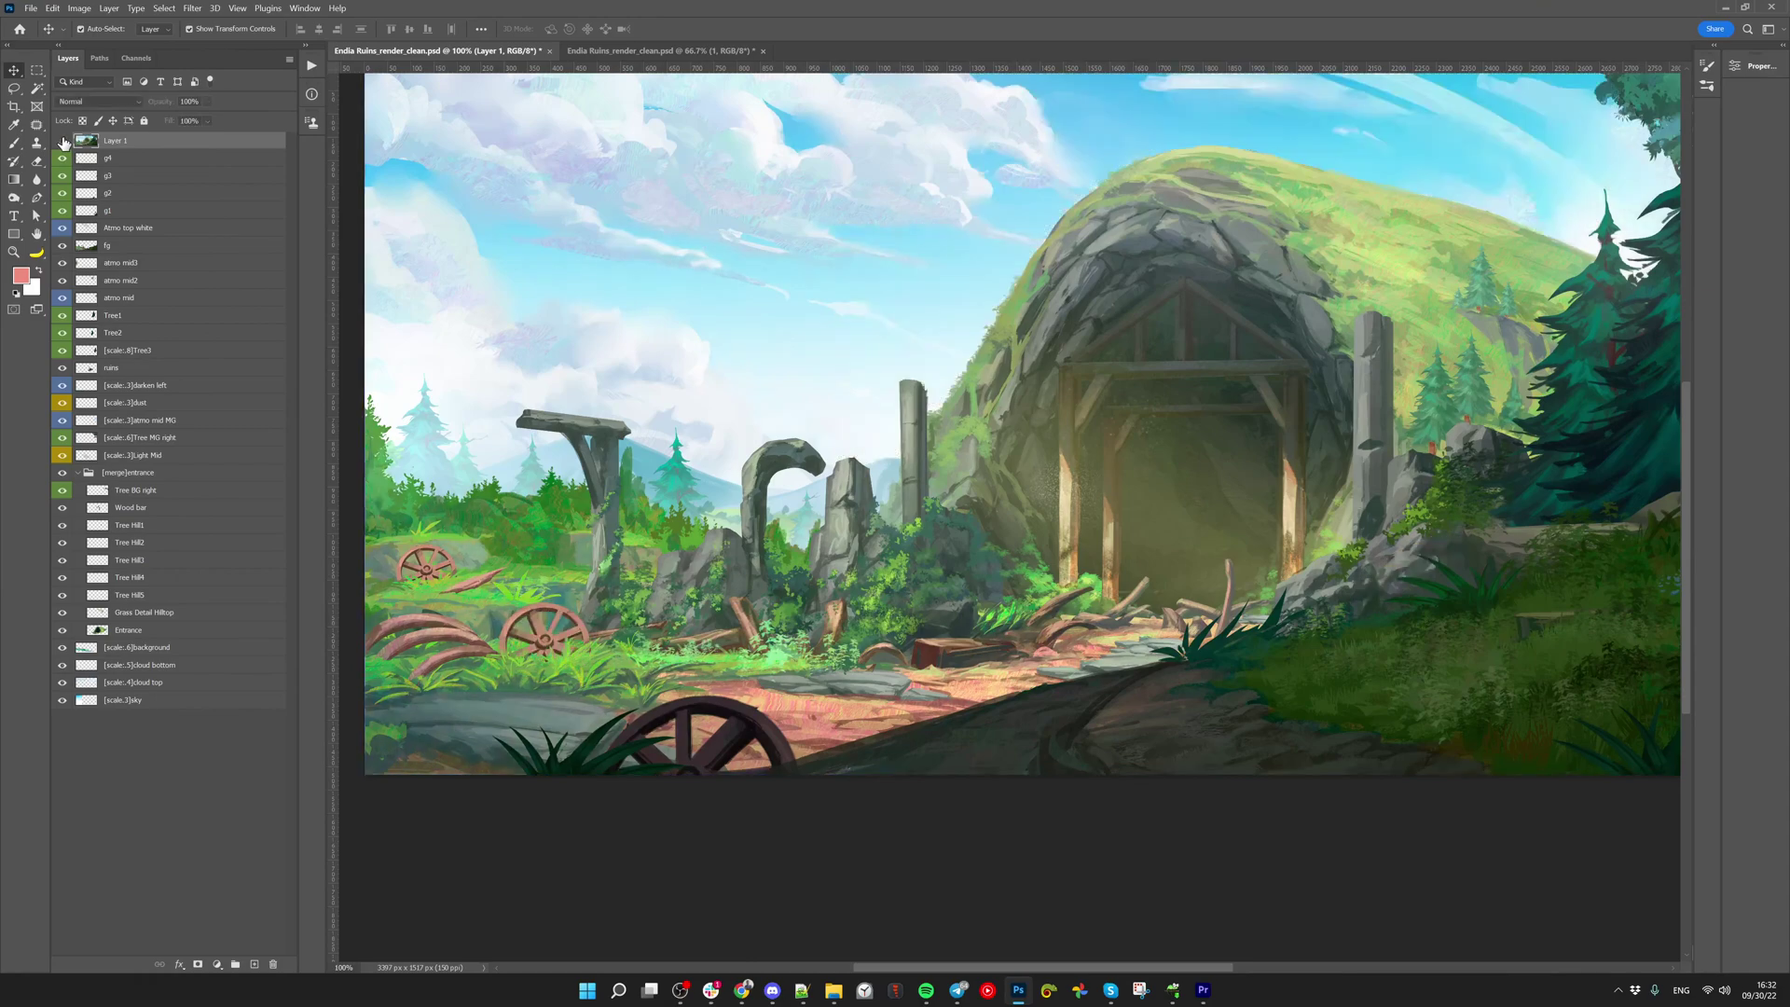
pyautogui.click(62, 141)
pyautogui.click(61, 141)
pyautogui.click(64, 141)
pyautogui.click(64, 141)
pyautogui.moveTo(738, 555); pyautogui.dragTo(932, 572)
pyautogui.click(61, 141)
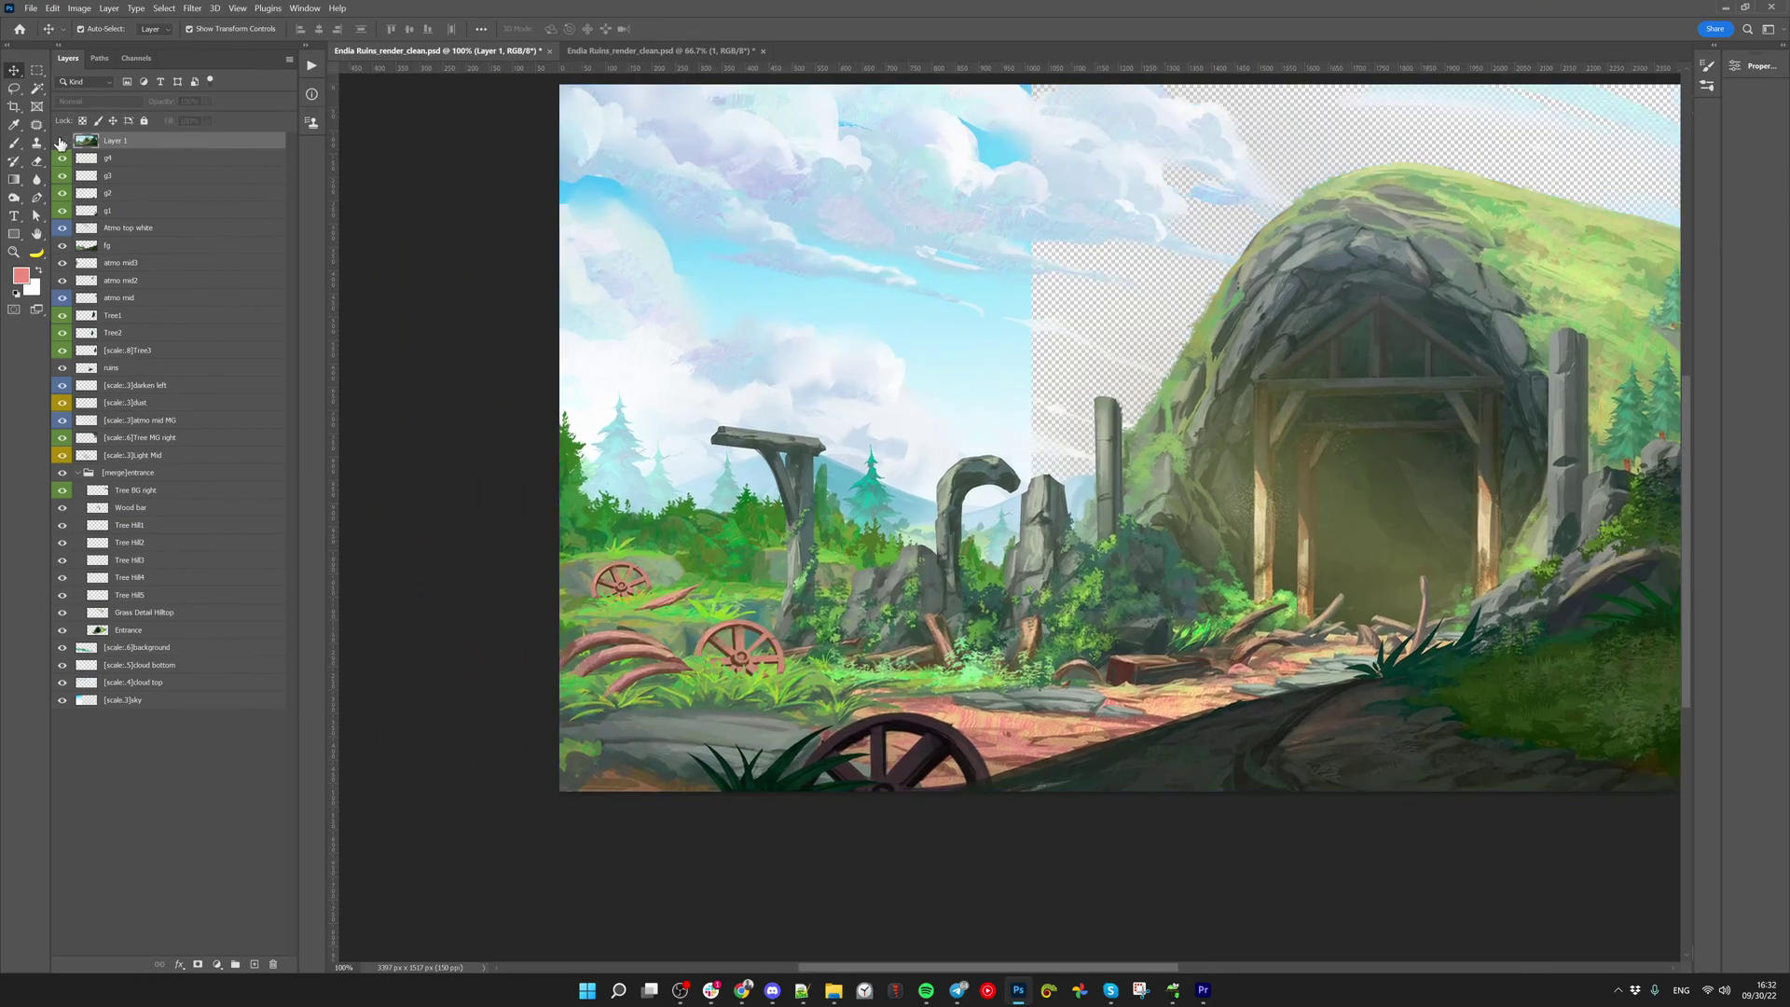
pyautogui.click(62, 141)
pyautogui.click(62, 141)
pyautogui.click(61, 141)
pyautogui.click(61, 141)
pyautogui.click(62, 141)
# Check the entire composition against Layer 1 at 50% zoom
pyautogui.press('z')
pyautogui.moveTo(616, 539); pyautogui.dragTo(180, 228)
pyautogui.press('v')
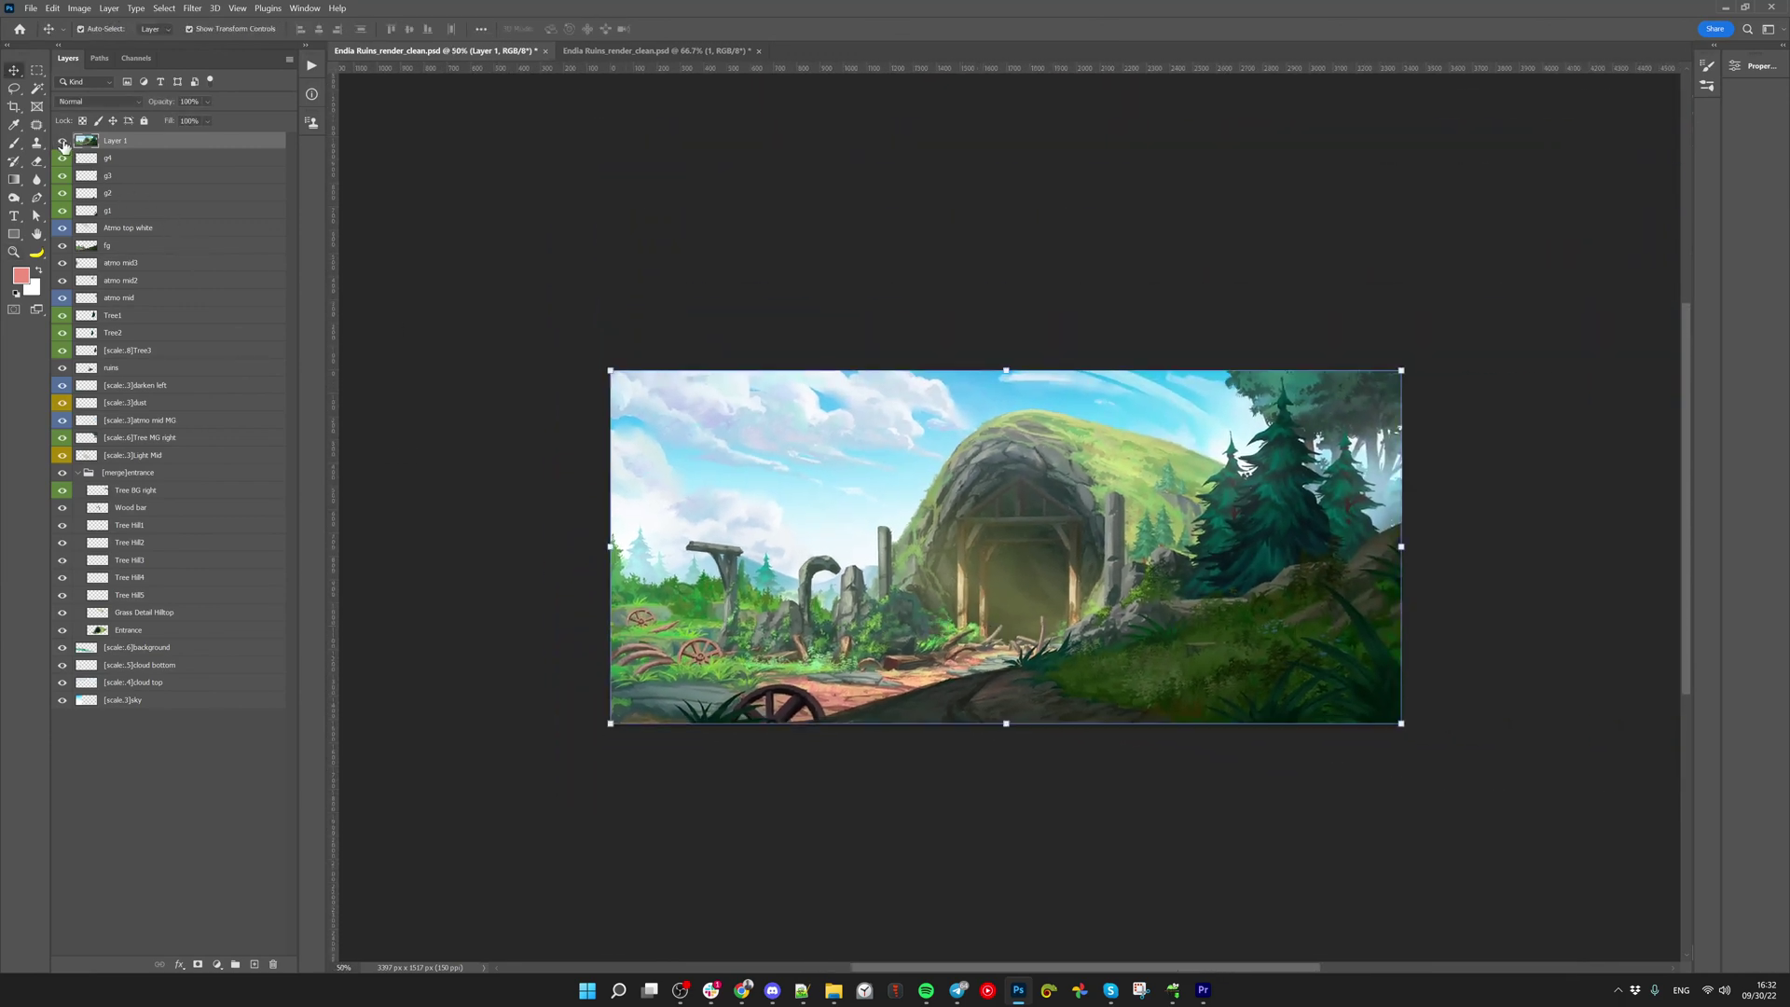
pyautogui.click(62, 141)
pyautogui.click(62, 140)
# Isolate the darken left layer to check its content, restore the other layers, and move it directly above fg
pyautogui.click(156, 390)
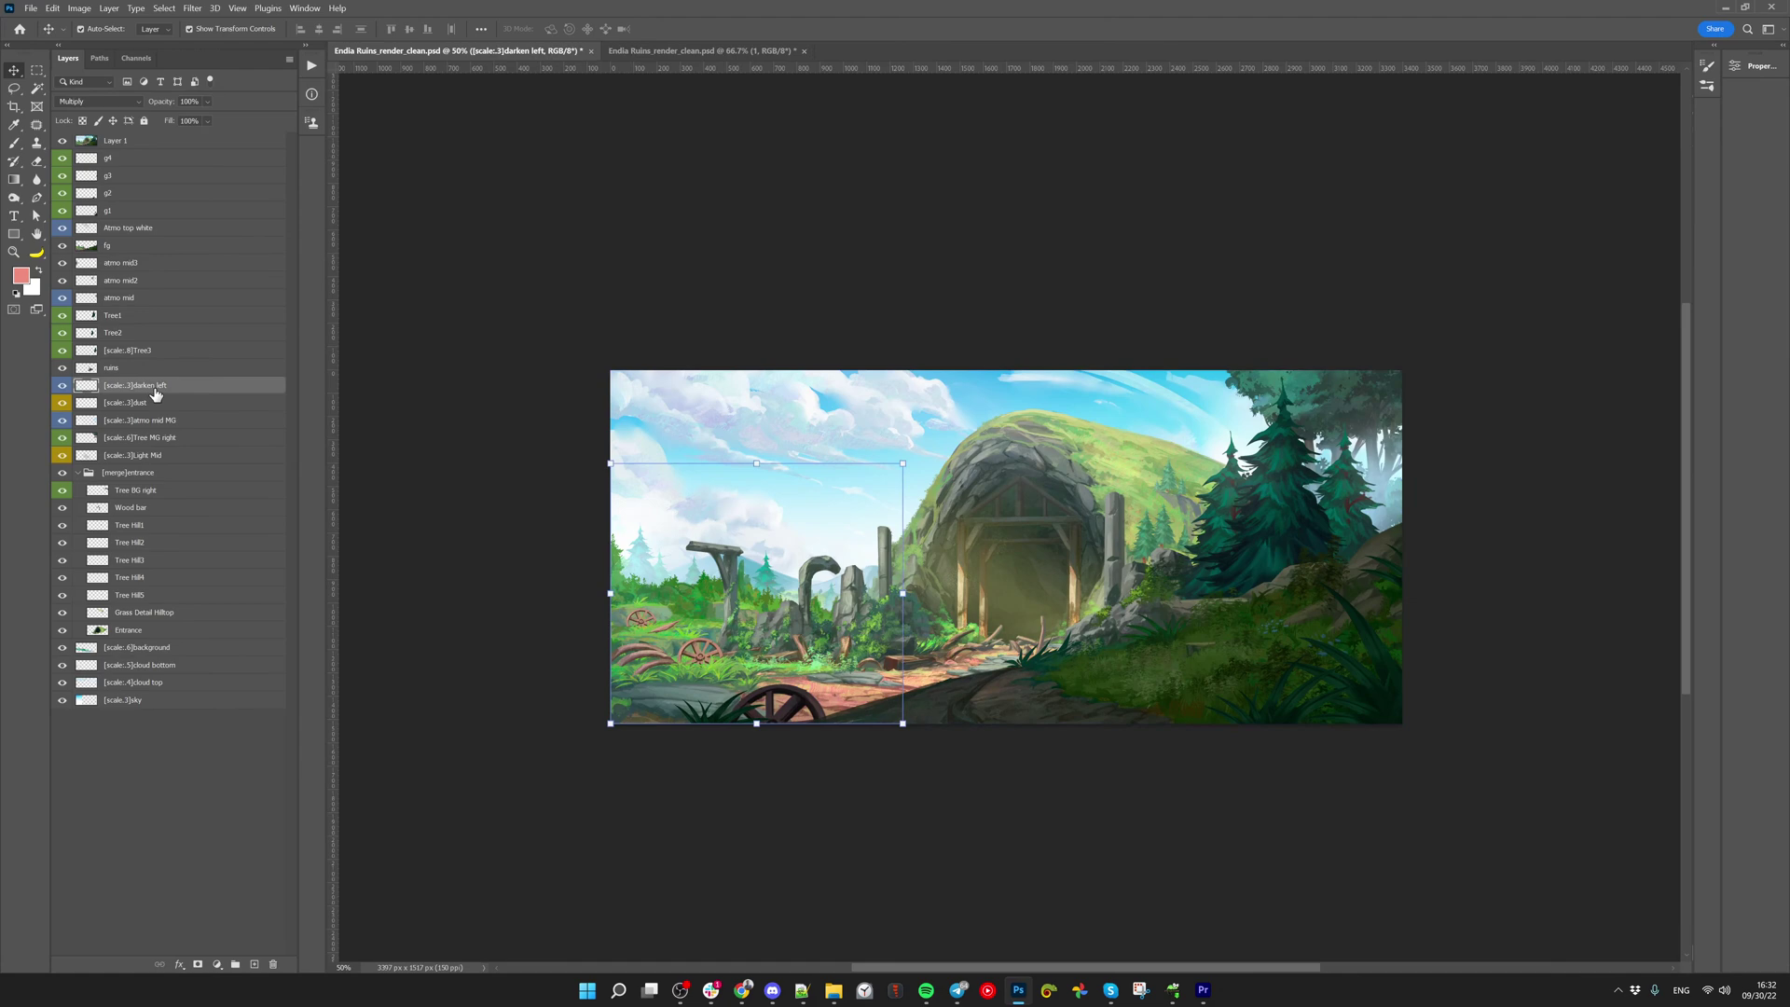
pyautogui.keyDown('alt'); pyautogui.click(61, 386); pyautogui.keyUp('alt')
pyautogui.keyDown('alt'); pyautogui.click(61, 387); pyautogui.keyUp('alt')
pyautogui.moveTo(142, 390); pyautogui.dragTo(186, 243)
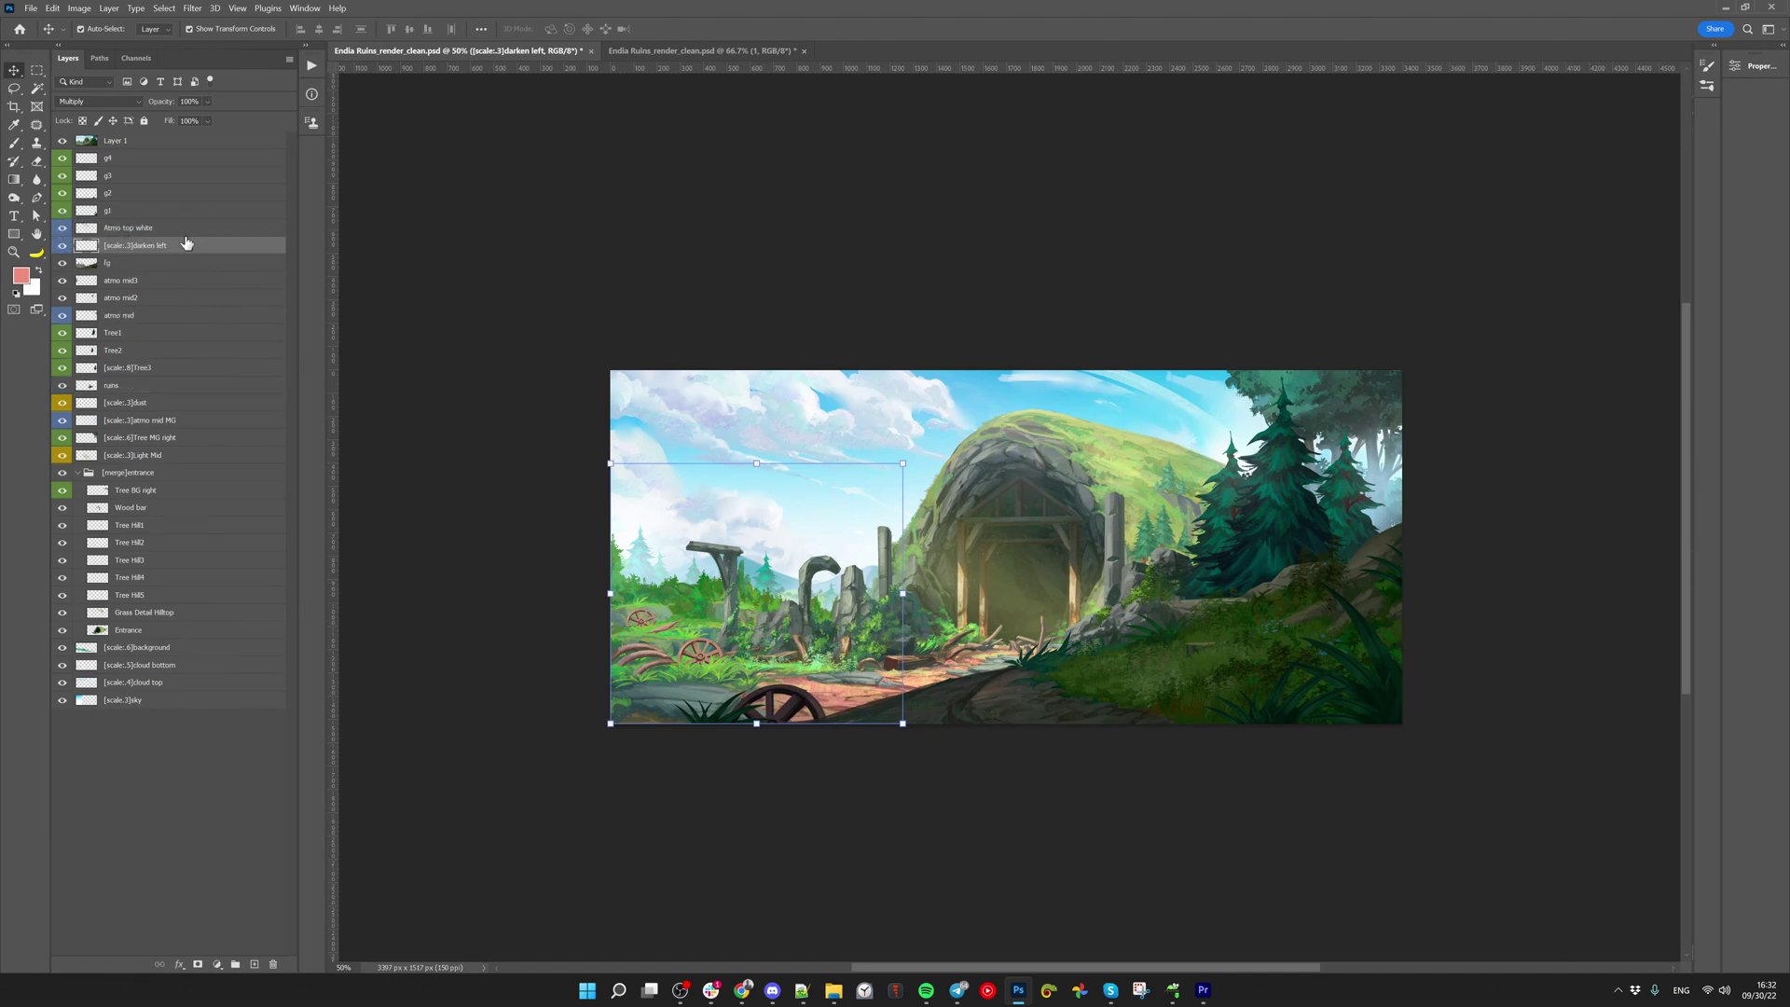
# Compare the reordered layers with the original at 50% zoom by repeatedly showing and hiding Layer 1
pyautogui.click(61, 141)
pyautogui.click(62, 141)
pyautogui.click(62, 140)
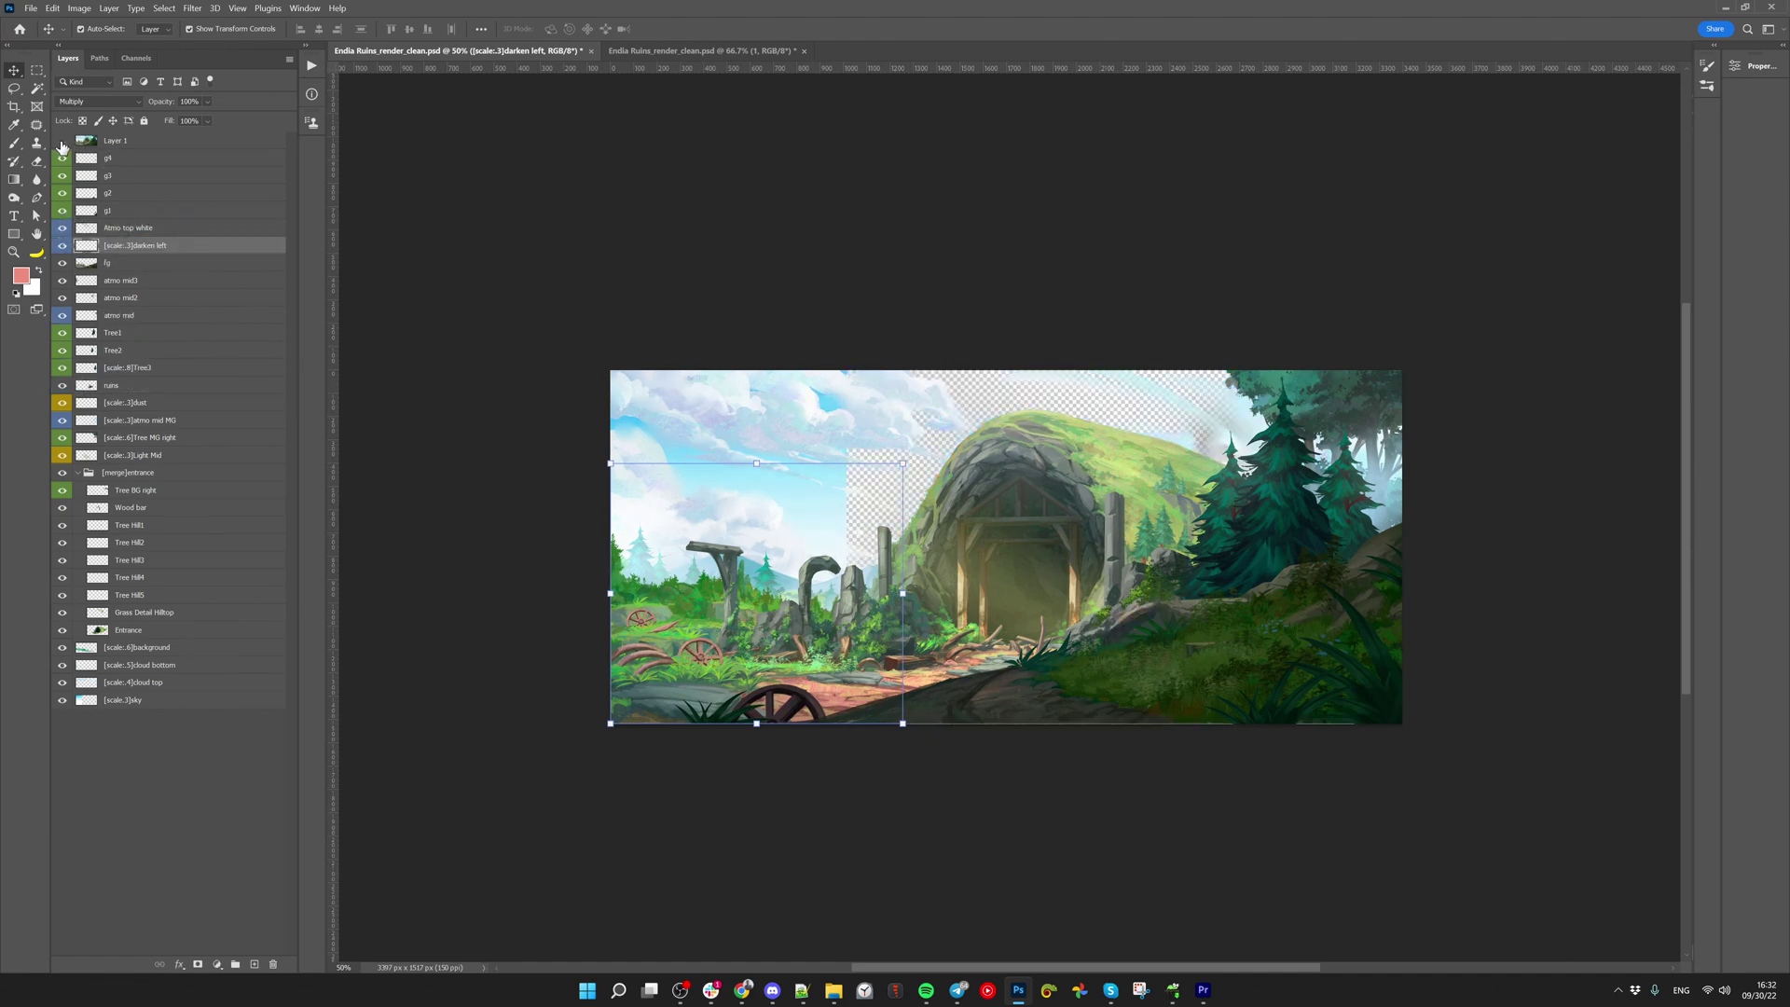
pyautogui.click(62, 140)
pyautogui.click(61, 141)
pyautogui.click(62, 141)
pyautogui.click(61, 141)
pyautogui.click(62, 141)
pyautogui.click(61, 141)
pyautogui.click(62, 141)
pyautogui.click(61, 141)
pyautogui.click(61, 141)
pyautogui.click(62, 141)
pyautogui.click(61, 141)
pyautogui.click(62, 140)
pyautogui.click(61, 141)
pyautogui.click(61, 140)
# Examine the clouds, distant trees and stone arch at close zoom with Layer 1 shown and hidden
pyautogui.press('z')
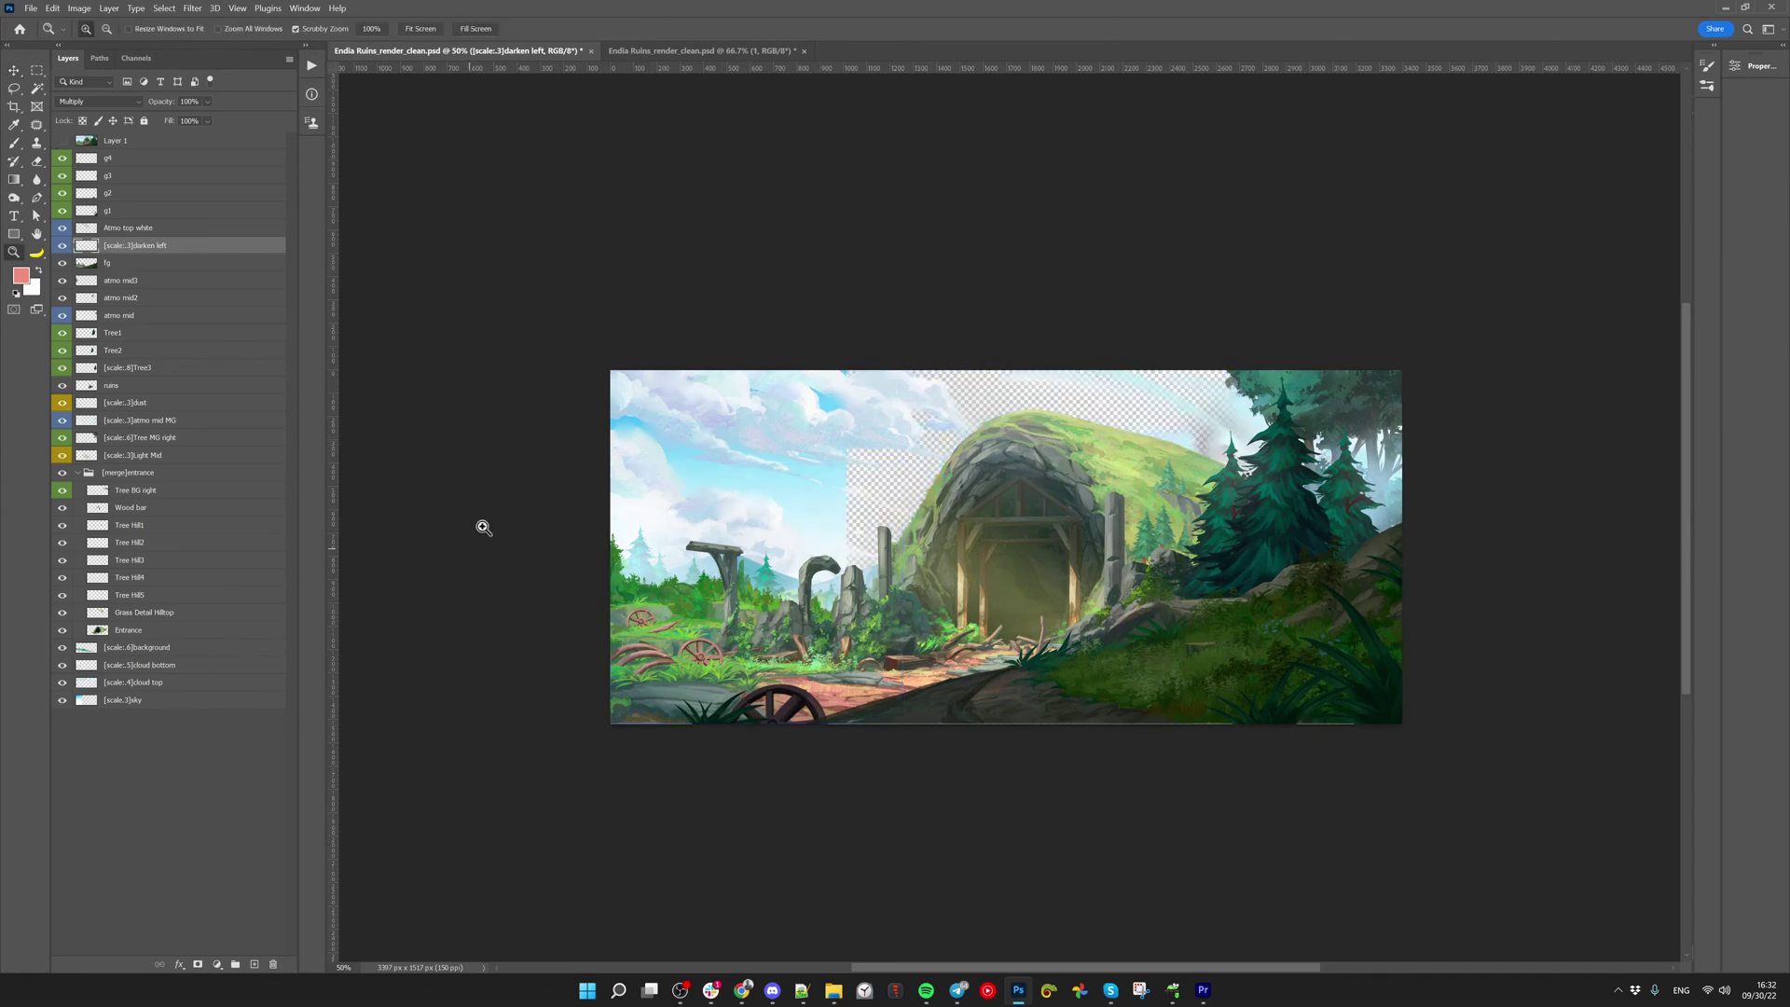
pyautogui.moveTo(483, 528); pyautogui.dragTo(560, 560)
pyautogui.press('v')
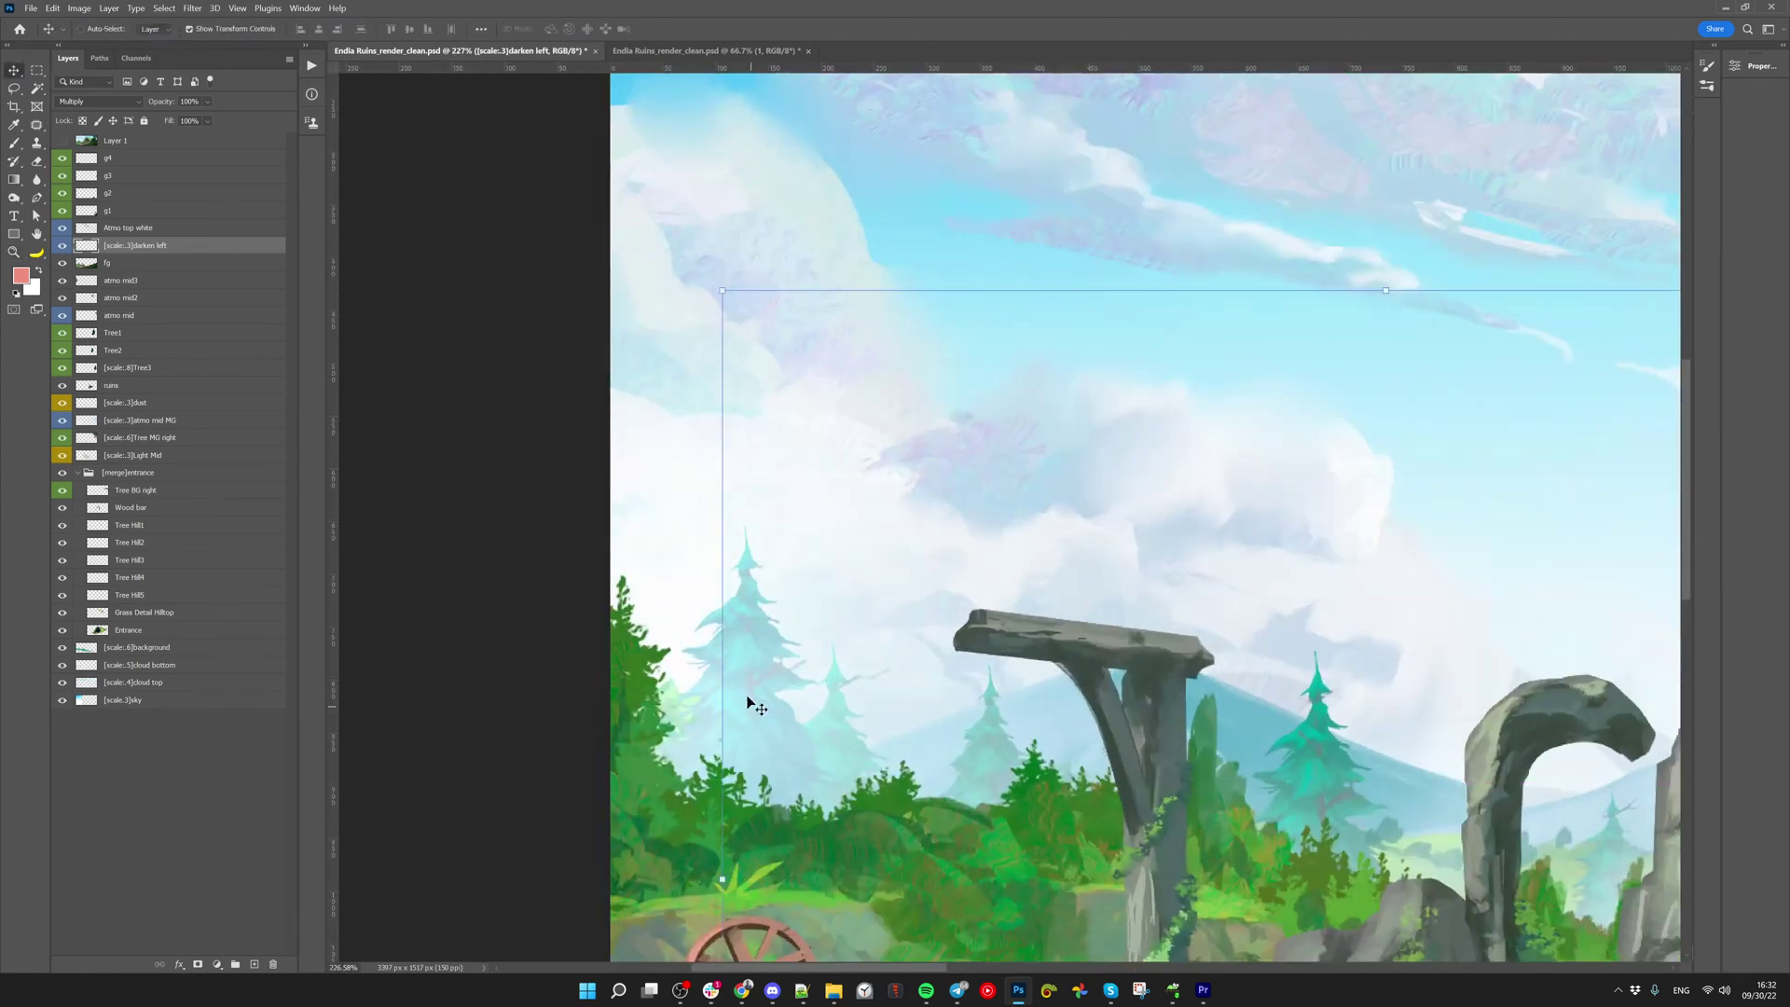
pyautogui.moveTo(749, 701); pyautogui.dragTo(636, 669)
pyautogui.click(62, 142)
pyautogui.click(63, 141)
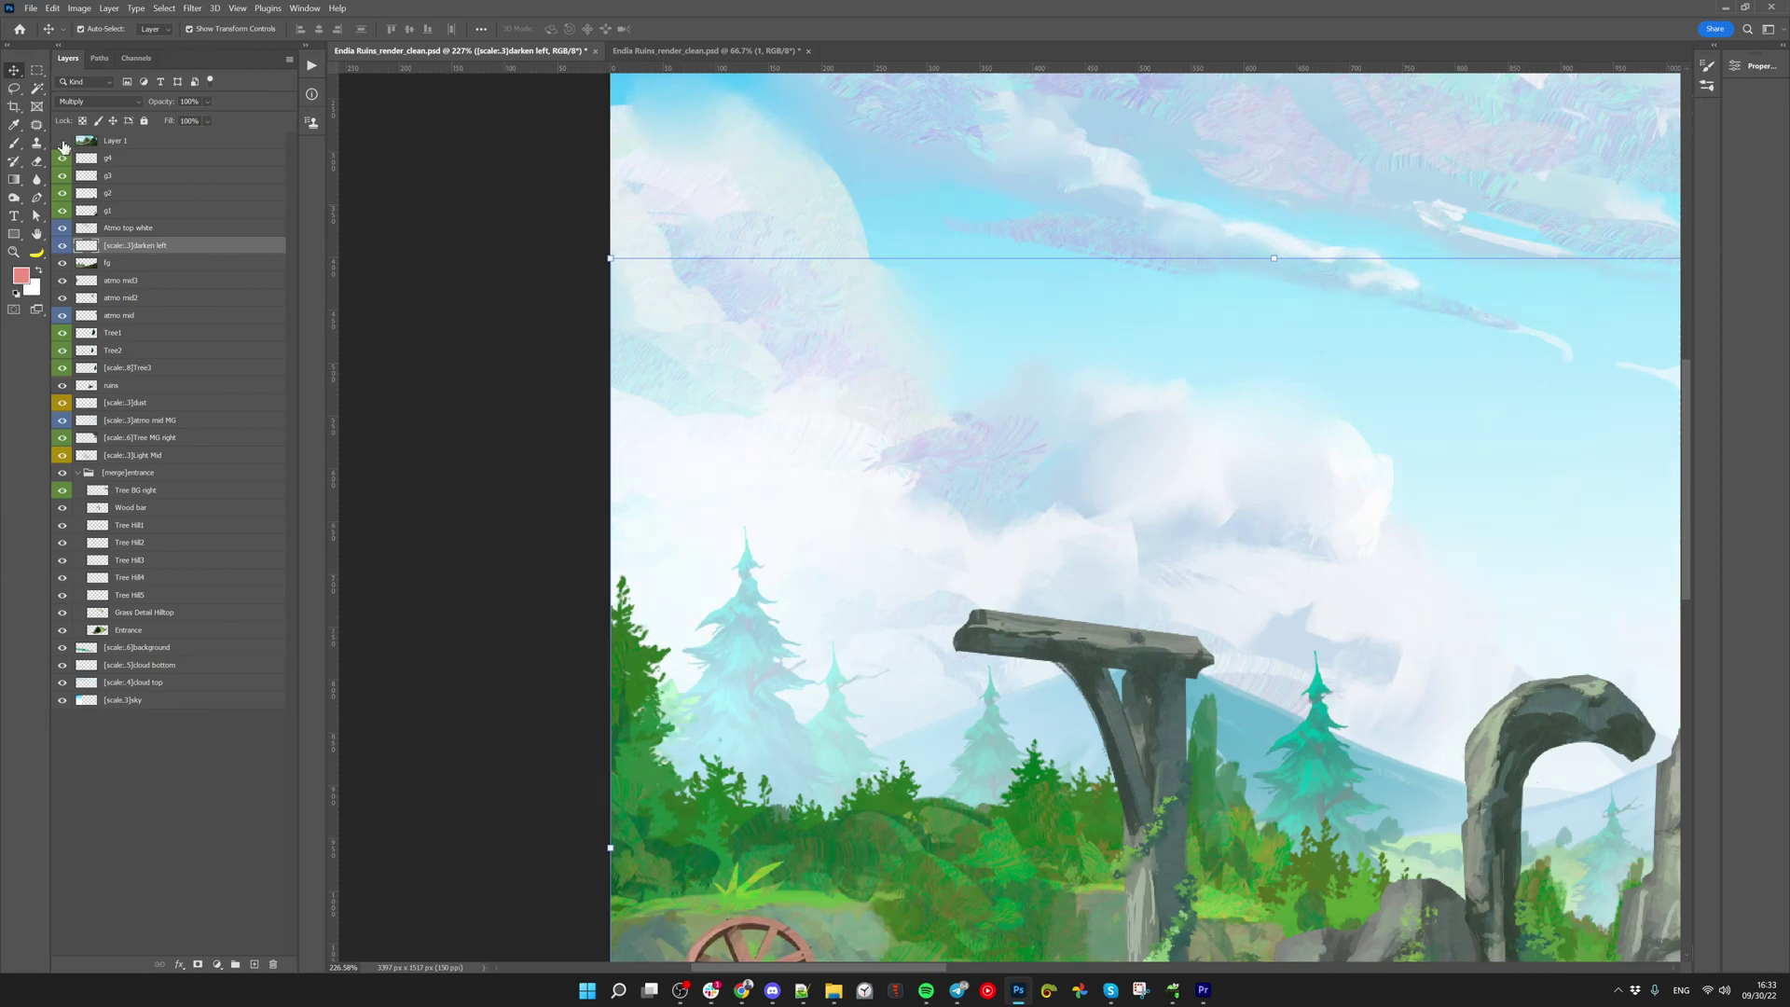
pyautogui.click(63, 142)
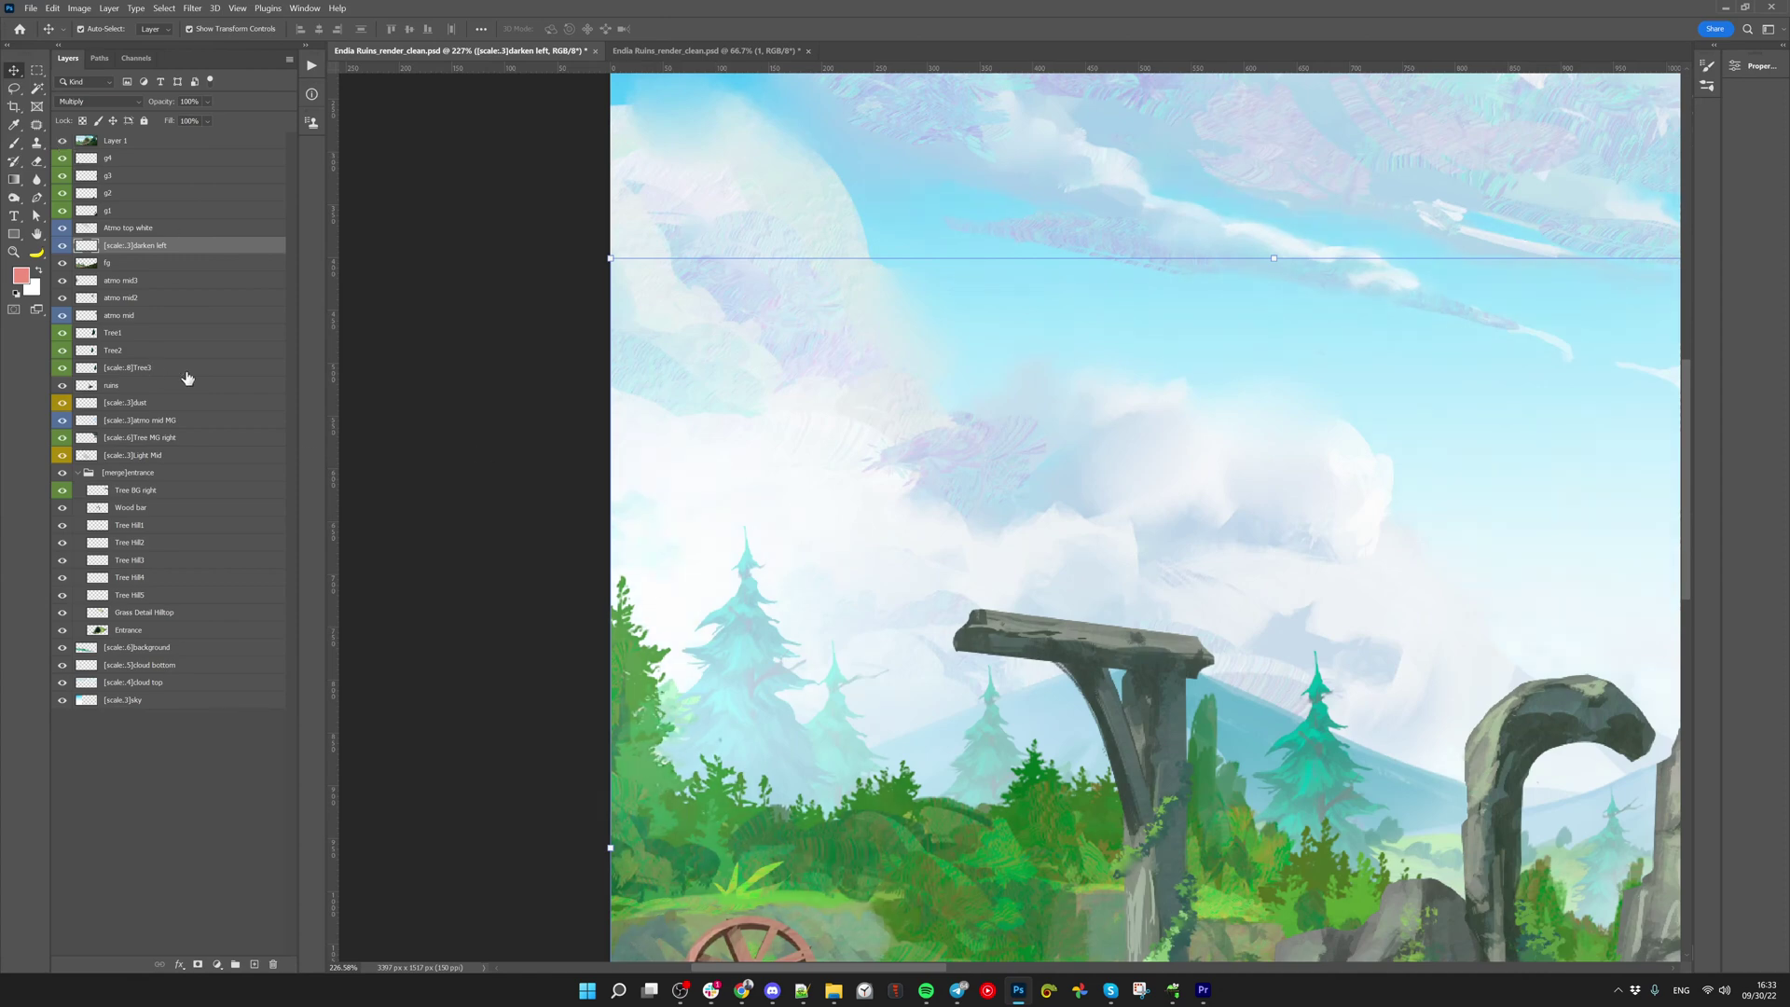
# Hide Layer 1 and the darken left layer, and test-move the left tree area to find which layer holds it, undoing each move
pyautogui.moveTo(638, 660); pyautogui.dragTo(923, 600)
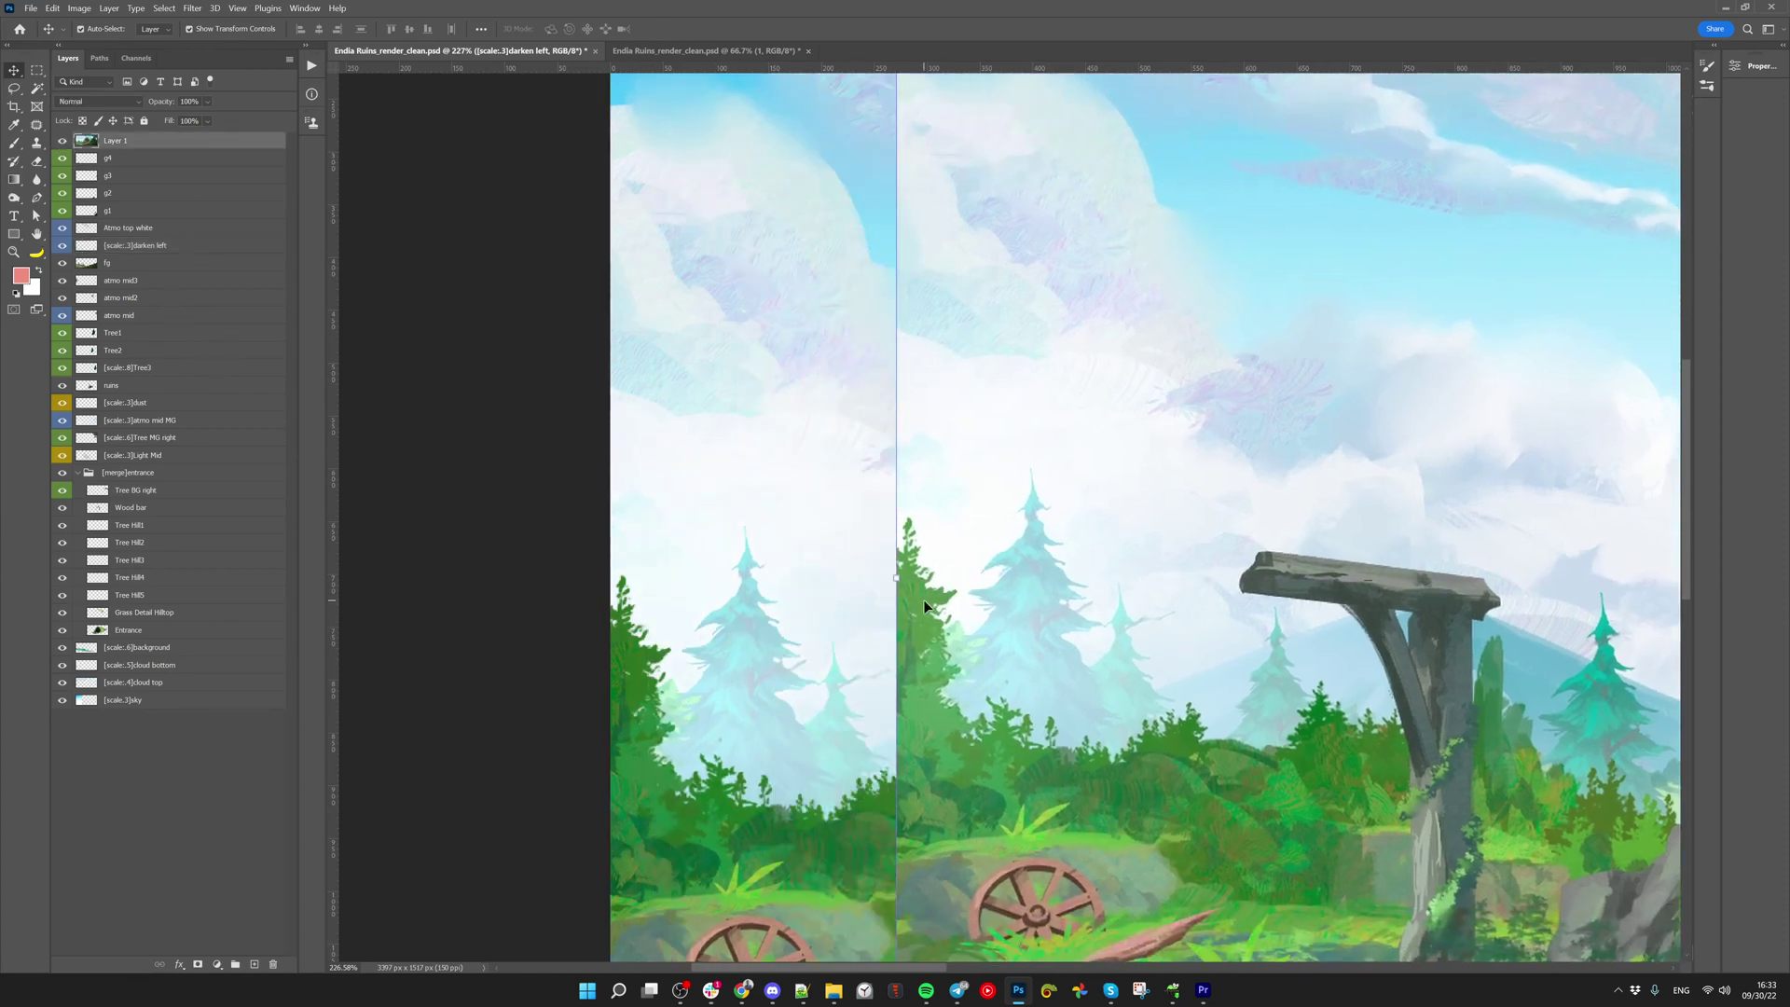
pyautogui.hotkey('ctrl', 'z')
pyautogui.click(63, 141)
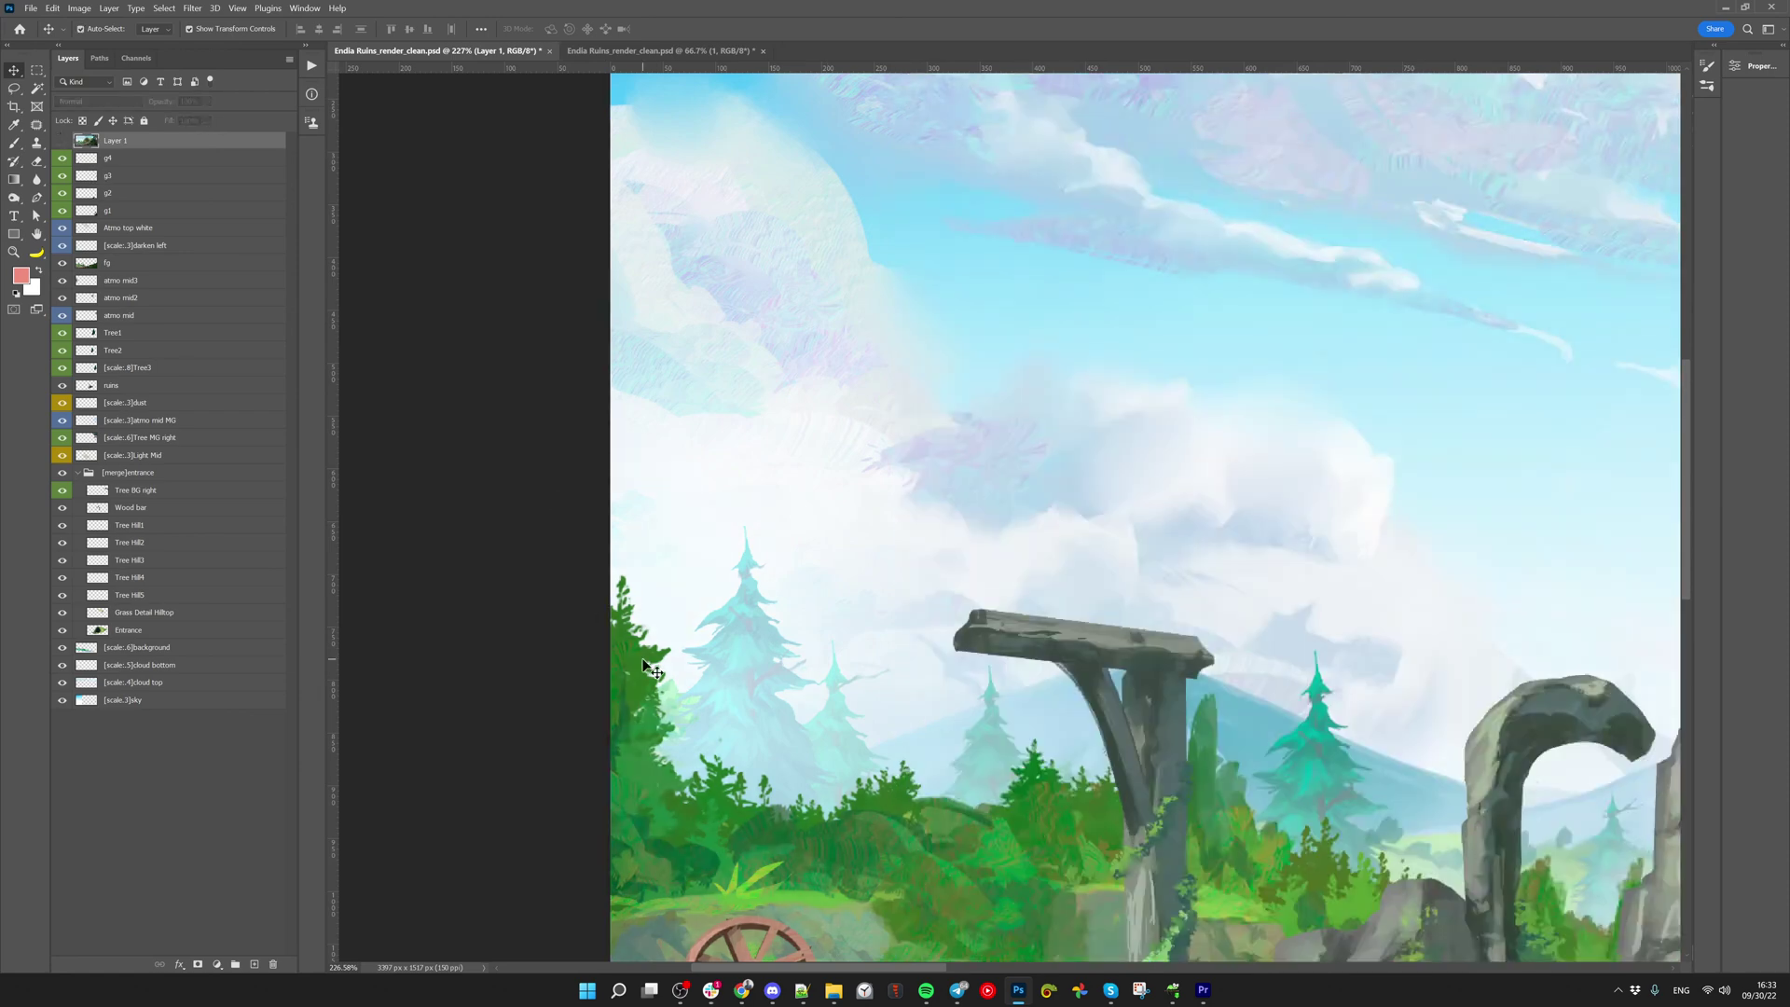
pyautogui.moveTo(642, 659); pyautogui.dragTo(857, 637)
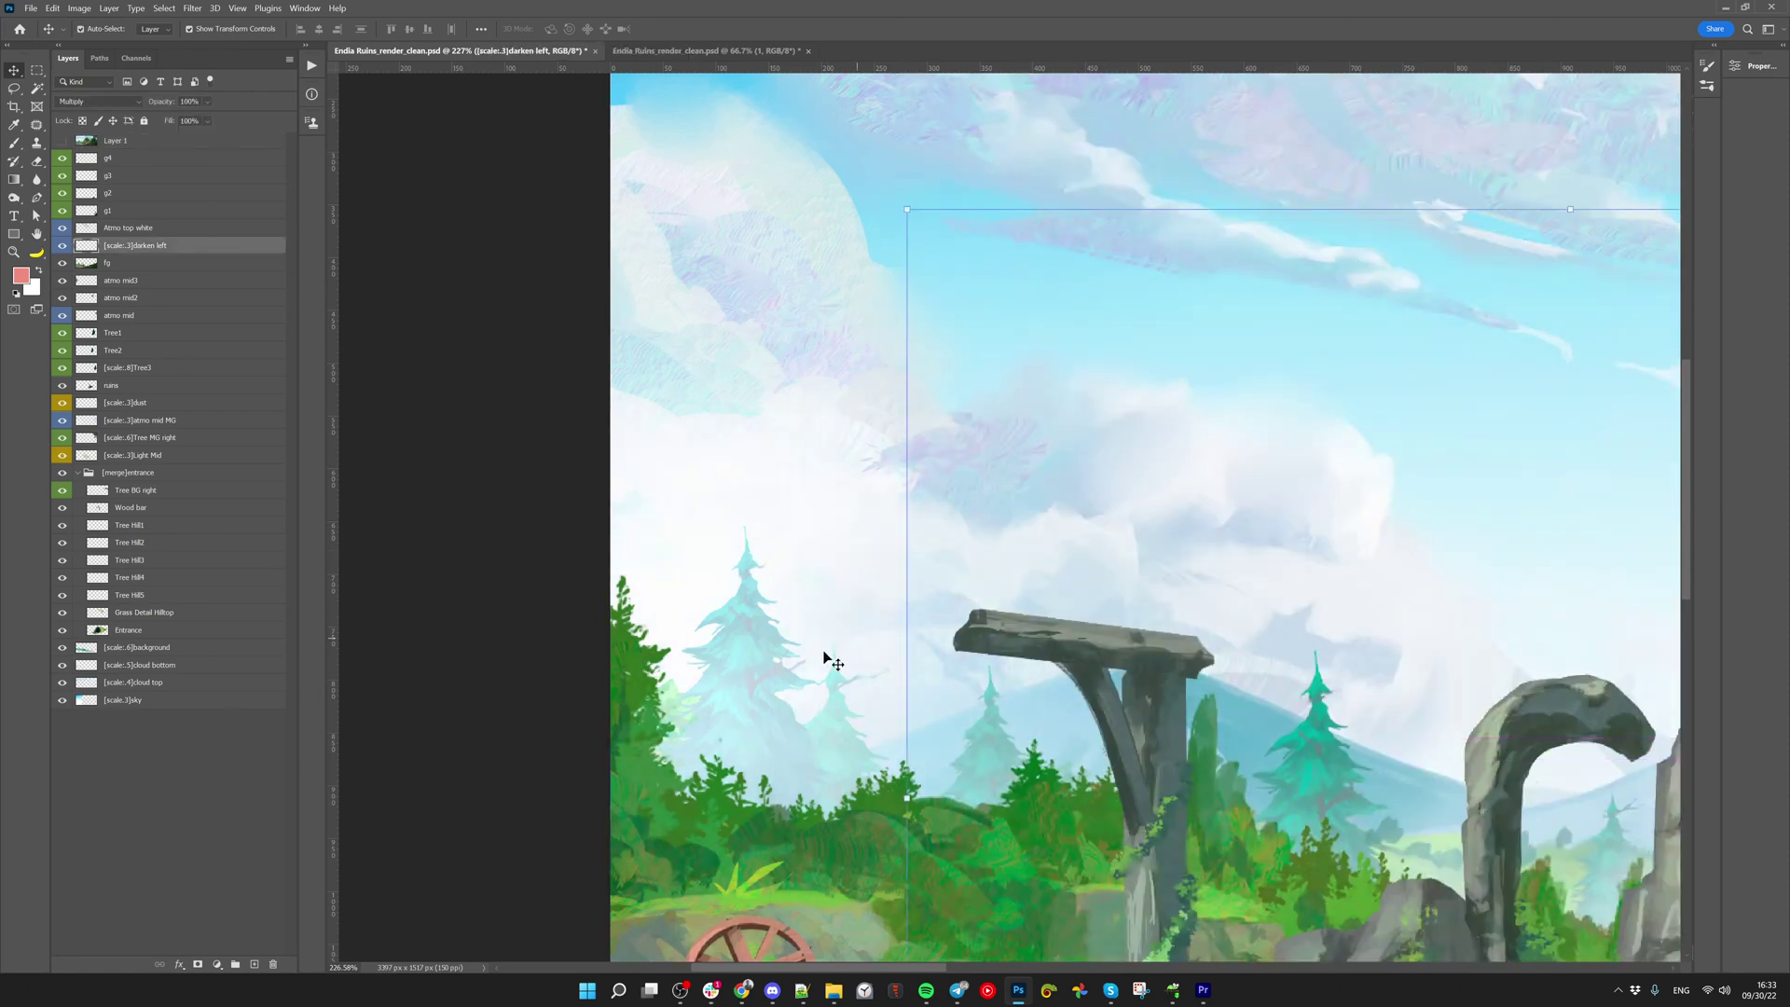
pyautogui.click(63, 245)
pyautogui.moveTo(646, 655); pyautogui.dragTo(716, 595)
pyautogui.hotkey('ctrl', 'z')
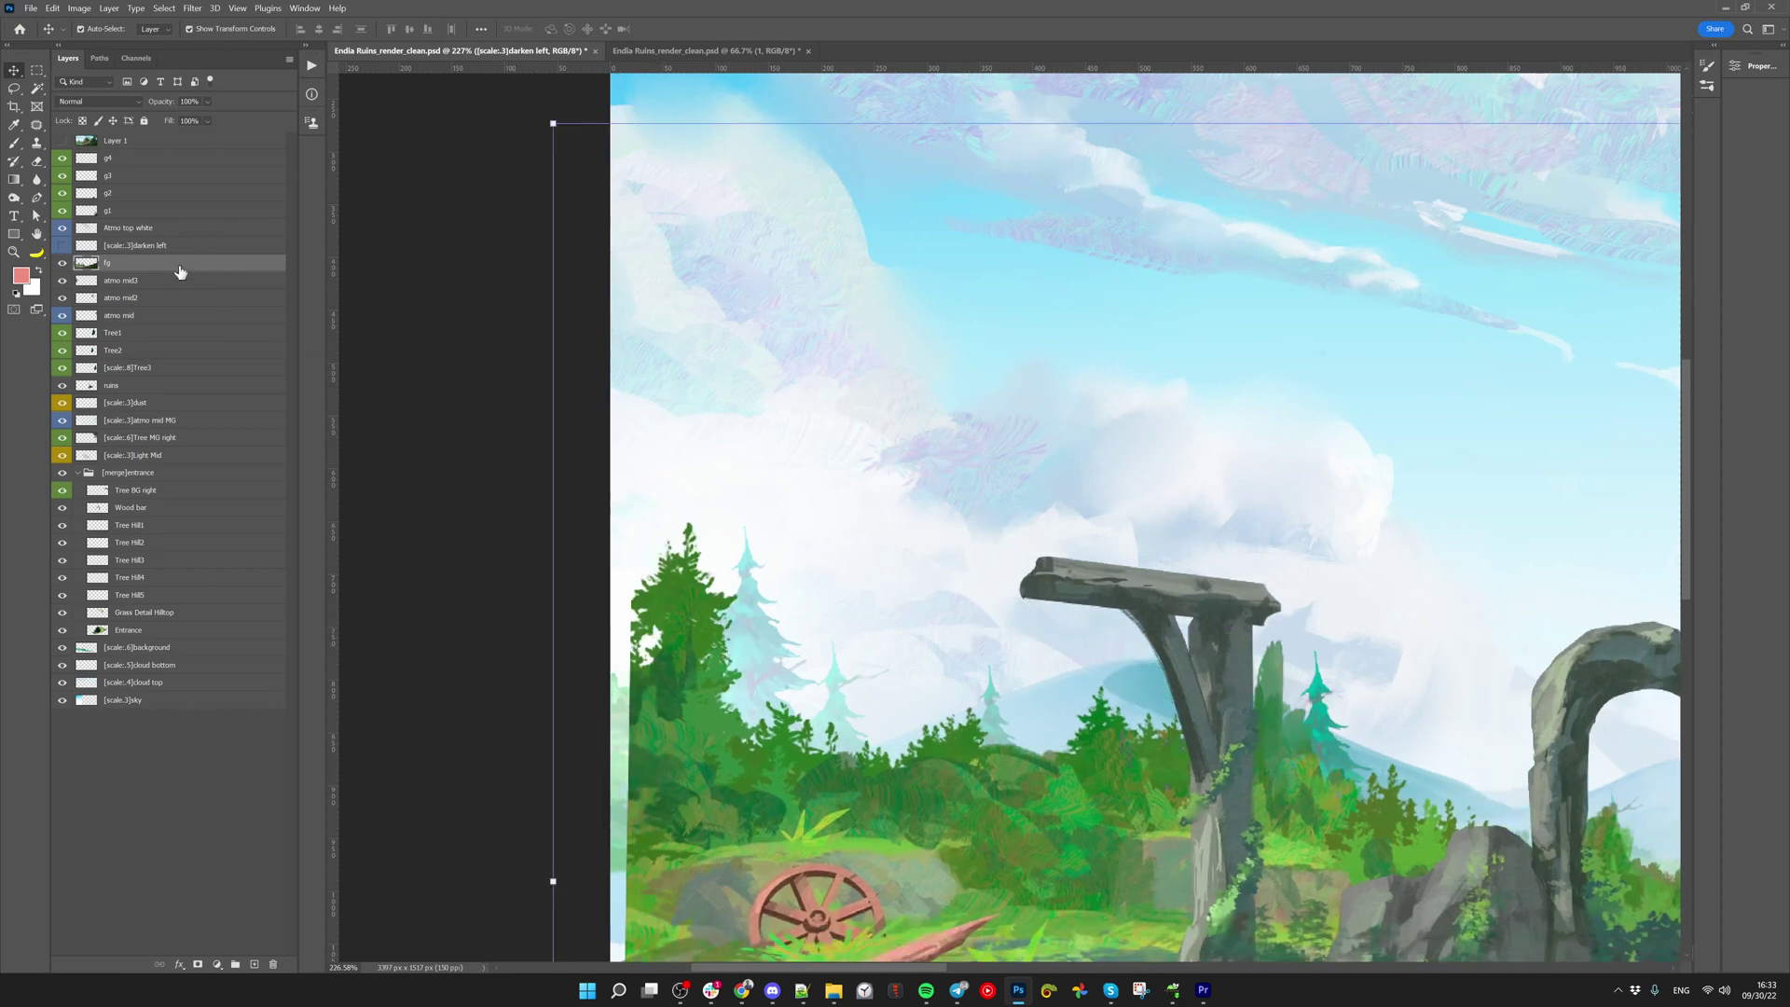
# Move the fg layer directly below atmo mid2 and compare the result with Layer 1 at 100% zoom
pyautogui.moveTo(137, 270); pyautogui.dragTo(165, 304)
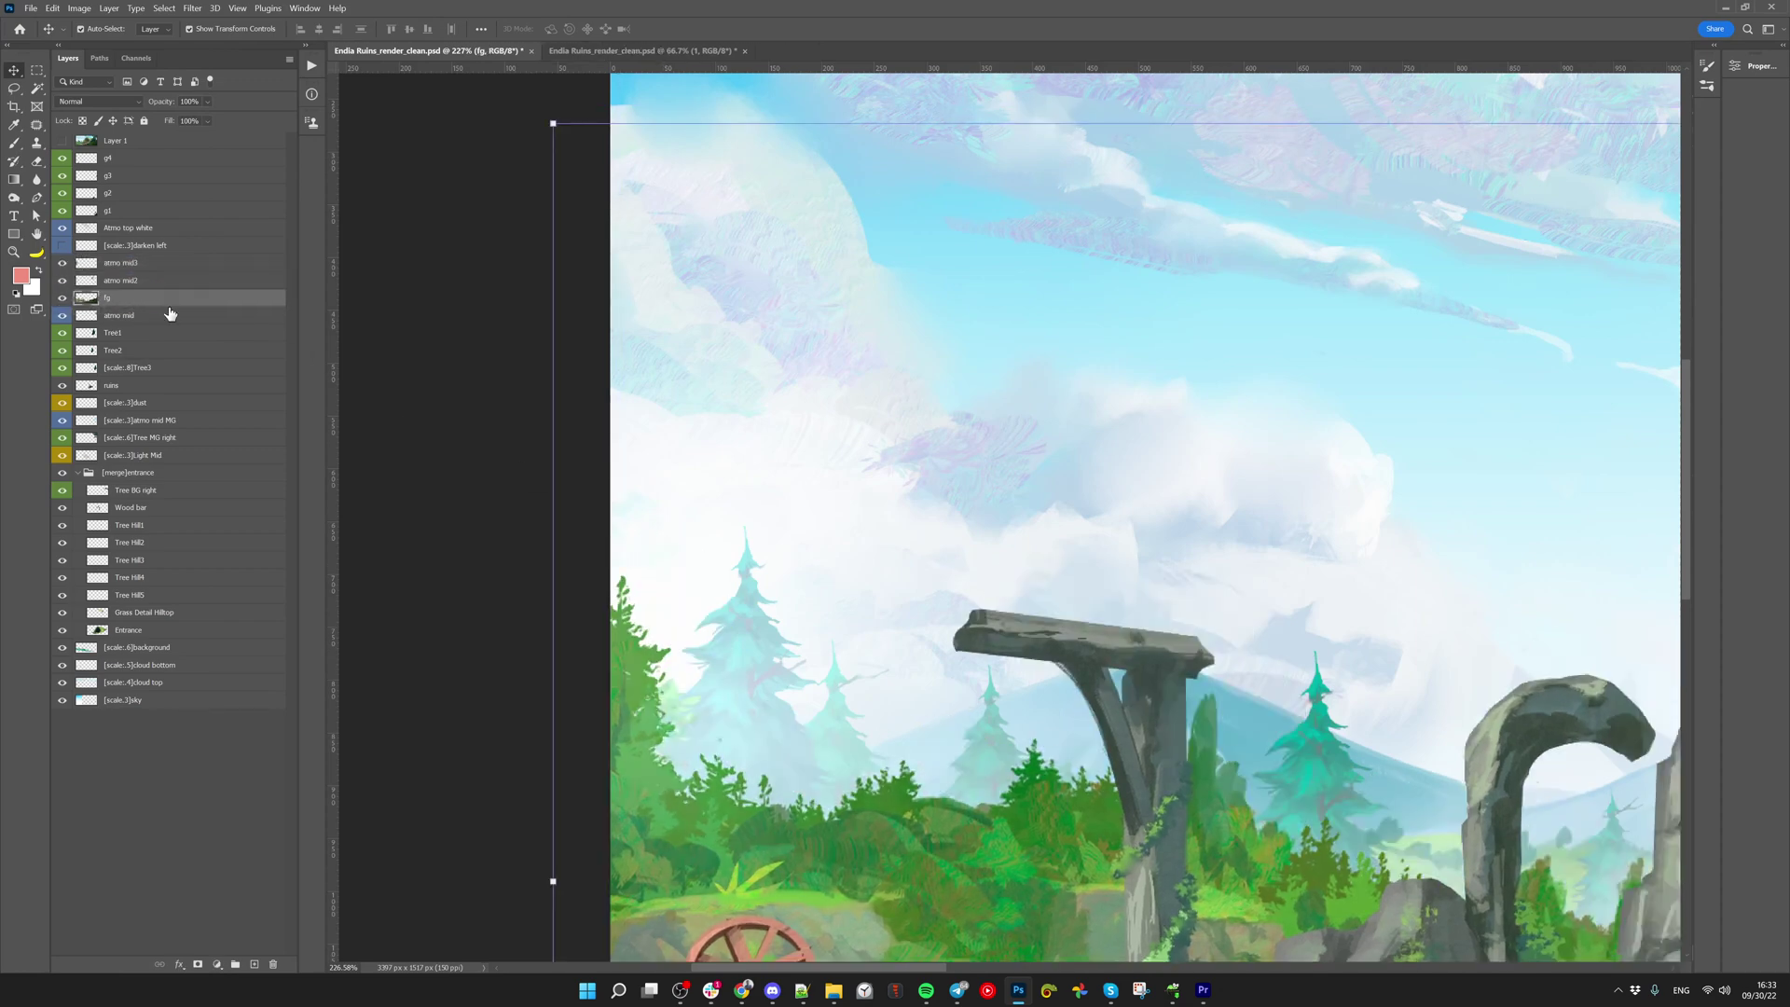
pyautogui.hotkey('ctrl', '1')
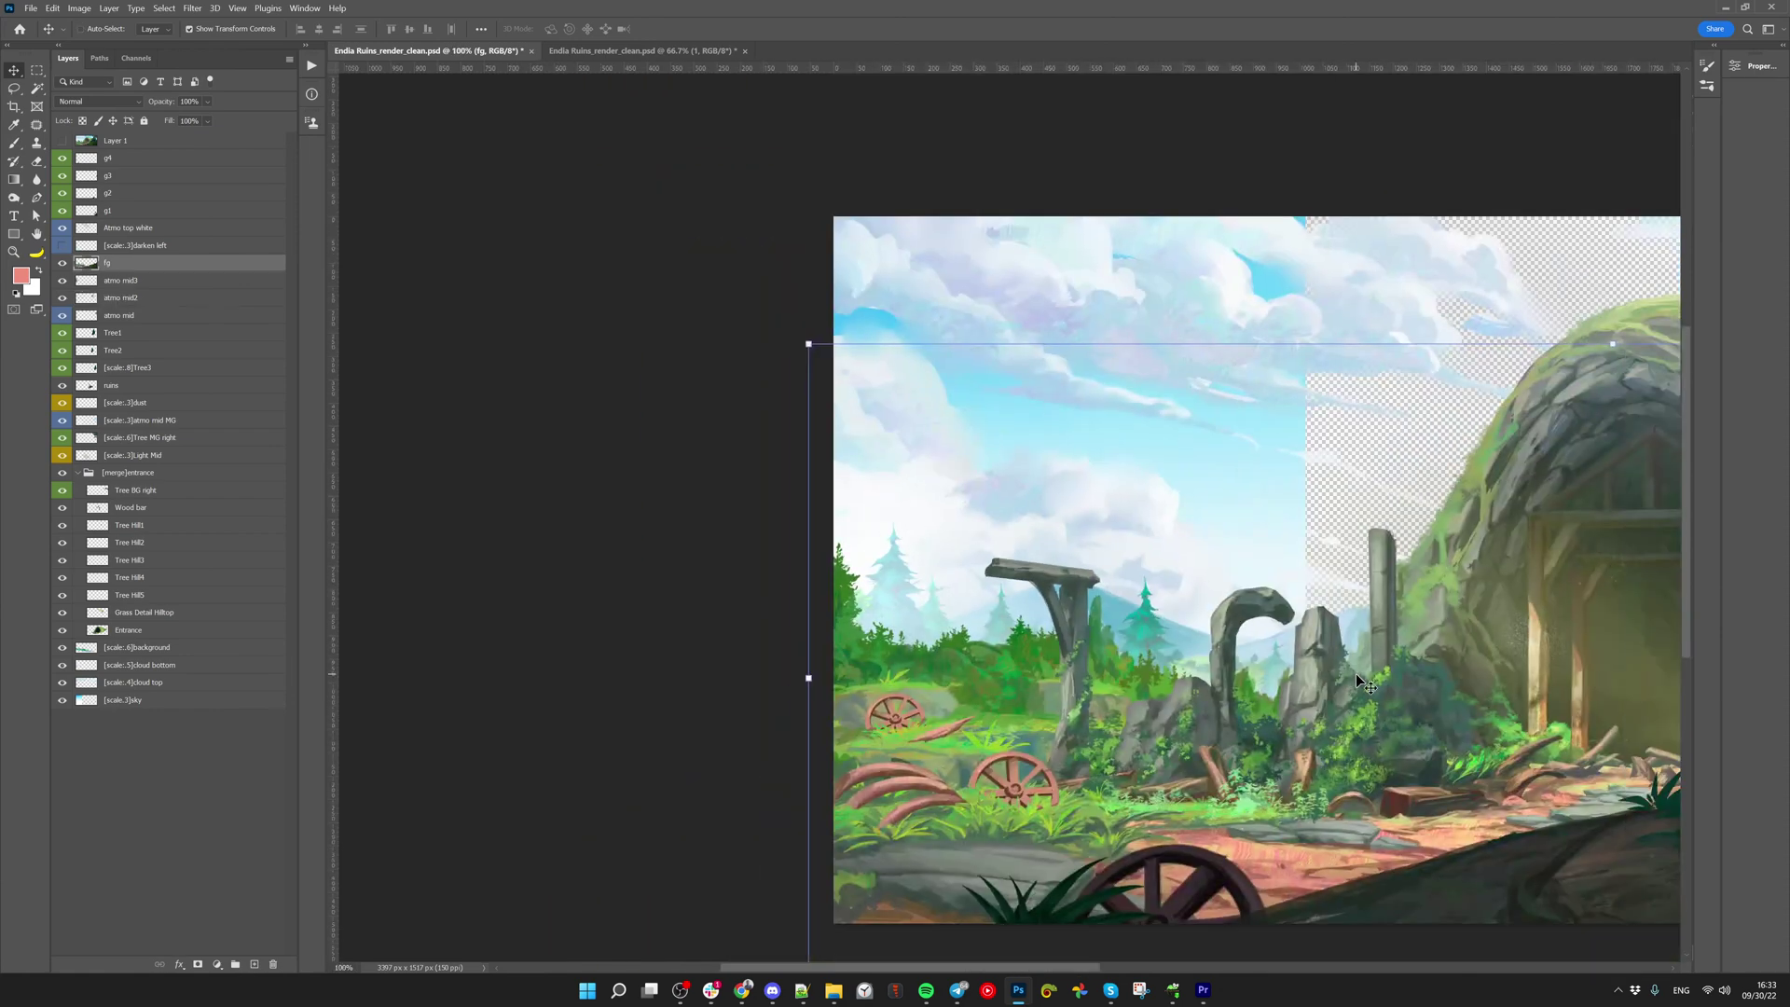
pyautogui.moveTo(1356, 673); pyautogui.dragTo(927, 642)
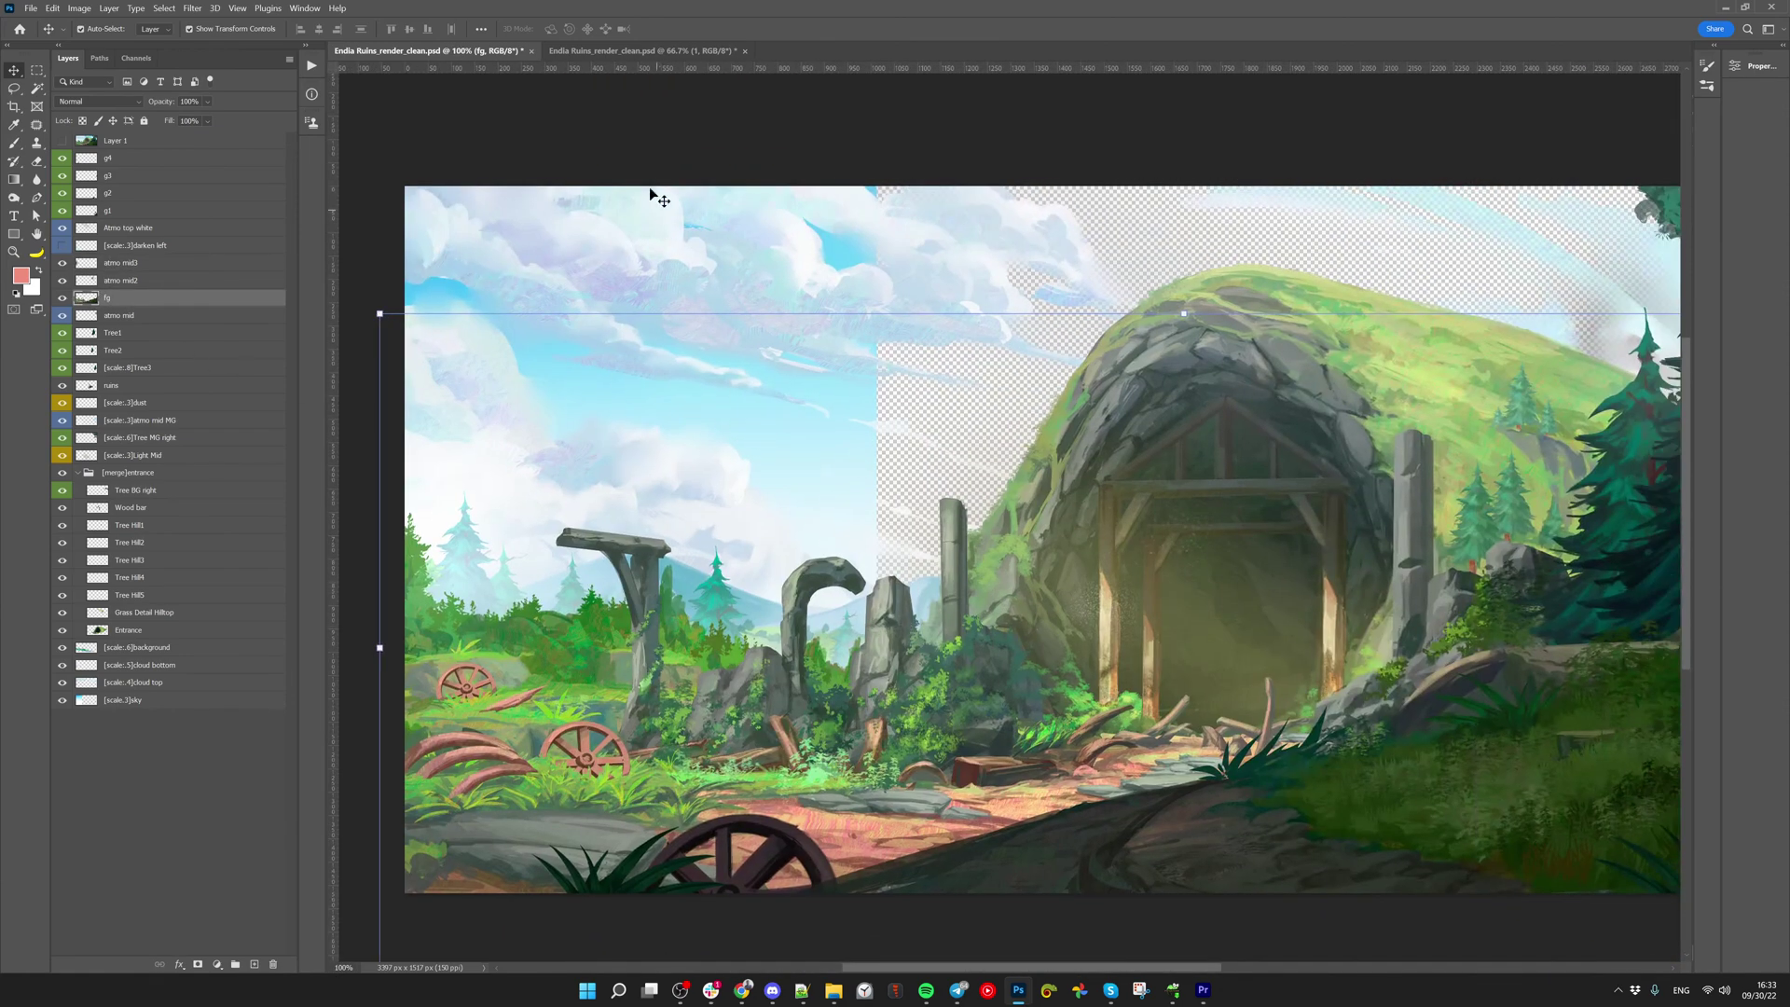
pyautogui.click(61, 141)
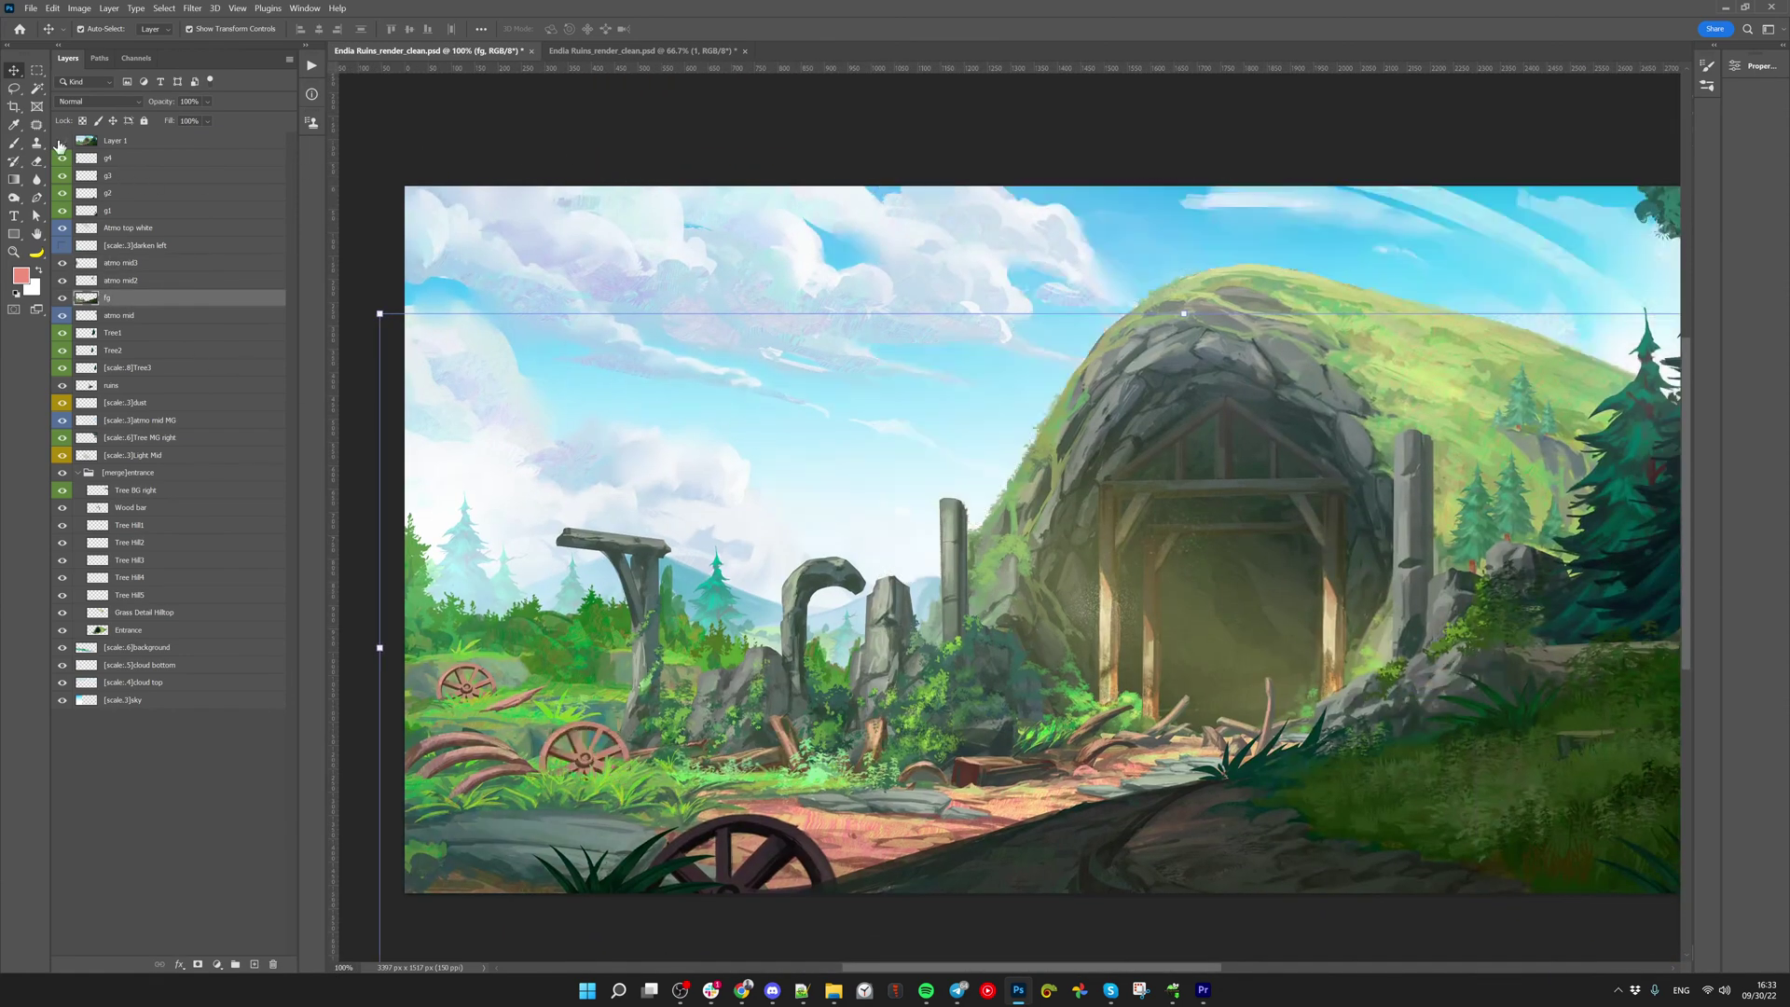
pyautogui.click(61, 141)
pyautogui.click(61, 141)
pyautogui.click(61, 141)
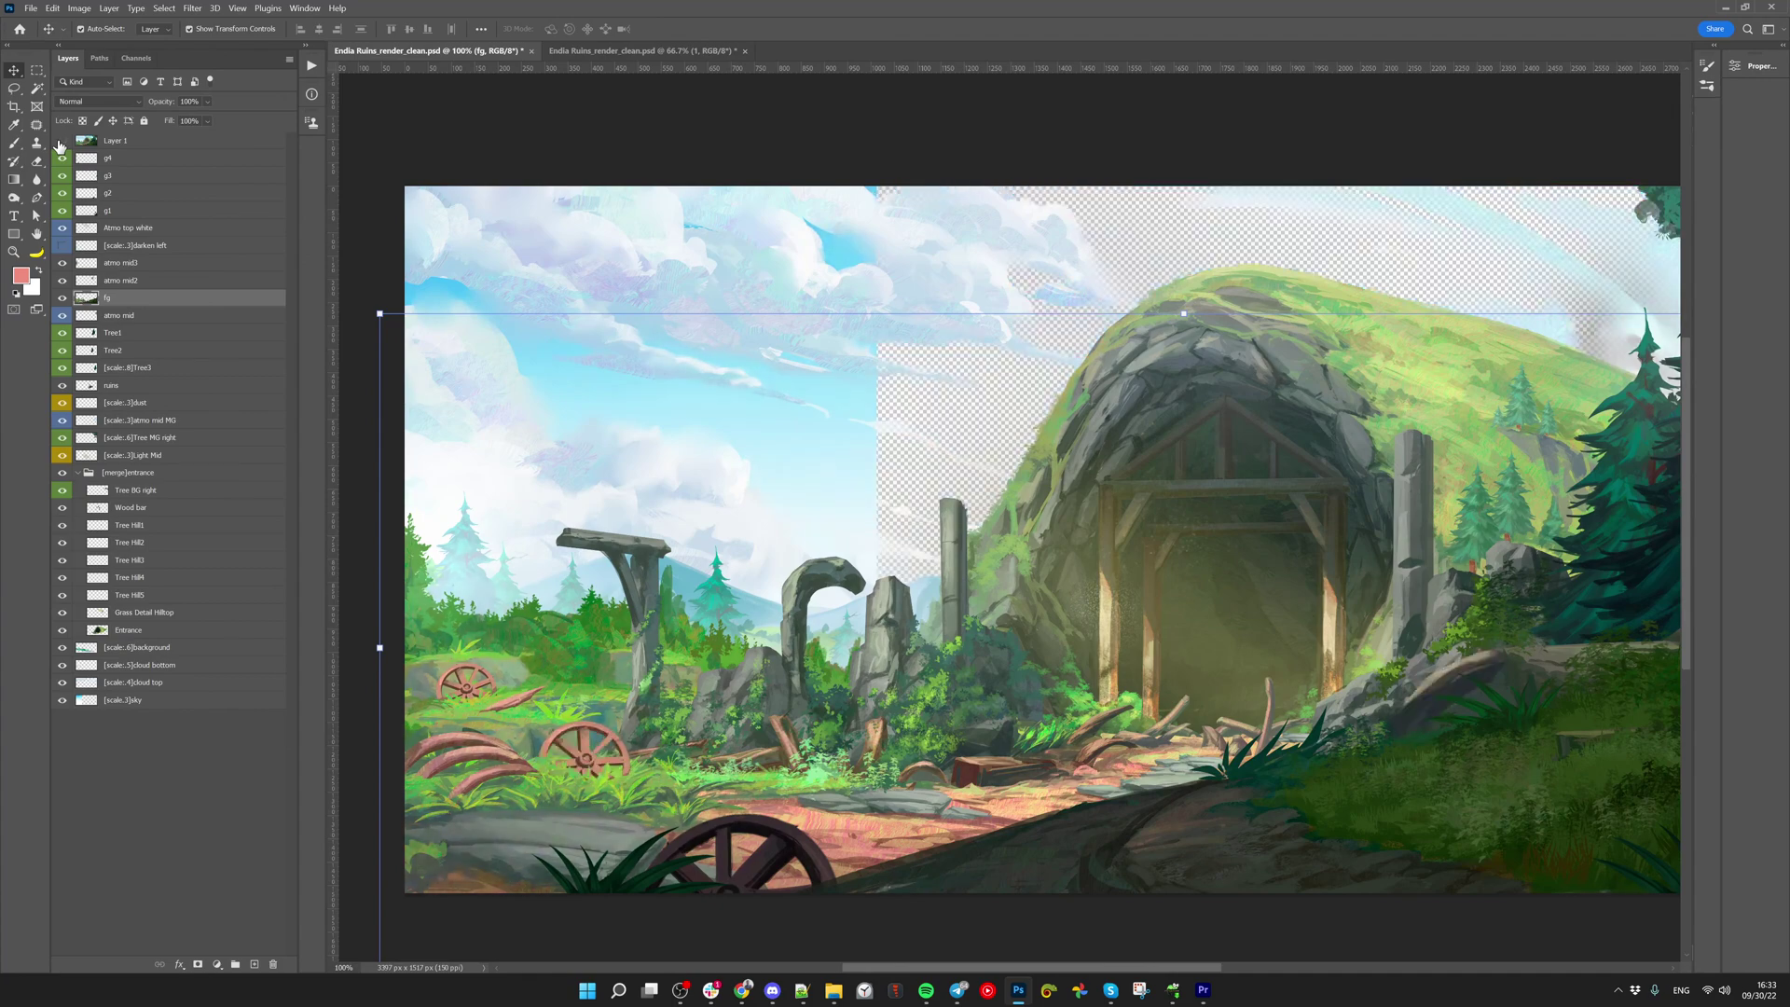
# Try the fg layer at different positions in the stack, settling it between atmo mid3 and atmo mid2
pyautogui.hotkey('ctrl', 'z')
pyautogui.hotkey('ctrl', 'shift', 'z')
pyautogui.hotkey('ctrl', 'z')
pyautogui.hotkey('ctrl', 'shift', 'z')
pyautogui.hotkey('ctrl', ']')
pyautogui.hotkey('ctrl', ']')
pyautogui.hotkey('ctrl', '[')
pyautogui.hotkey('ctrl', ']')
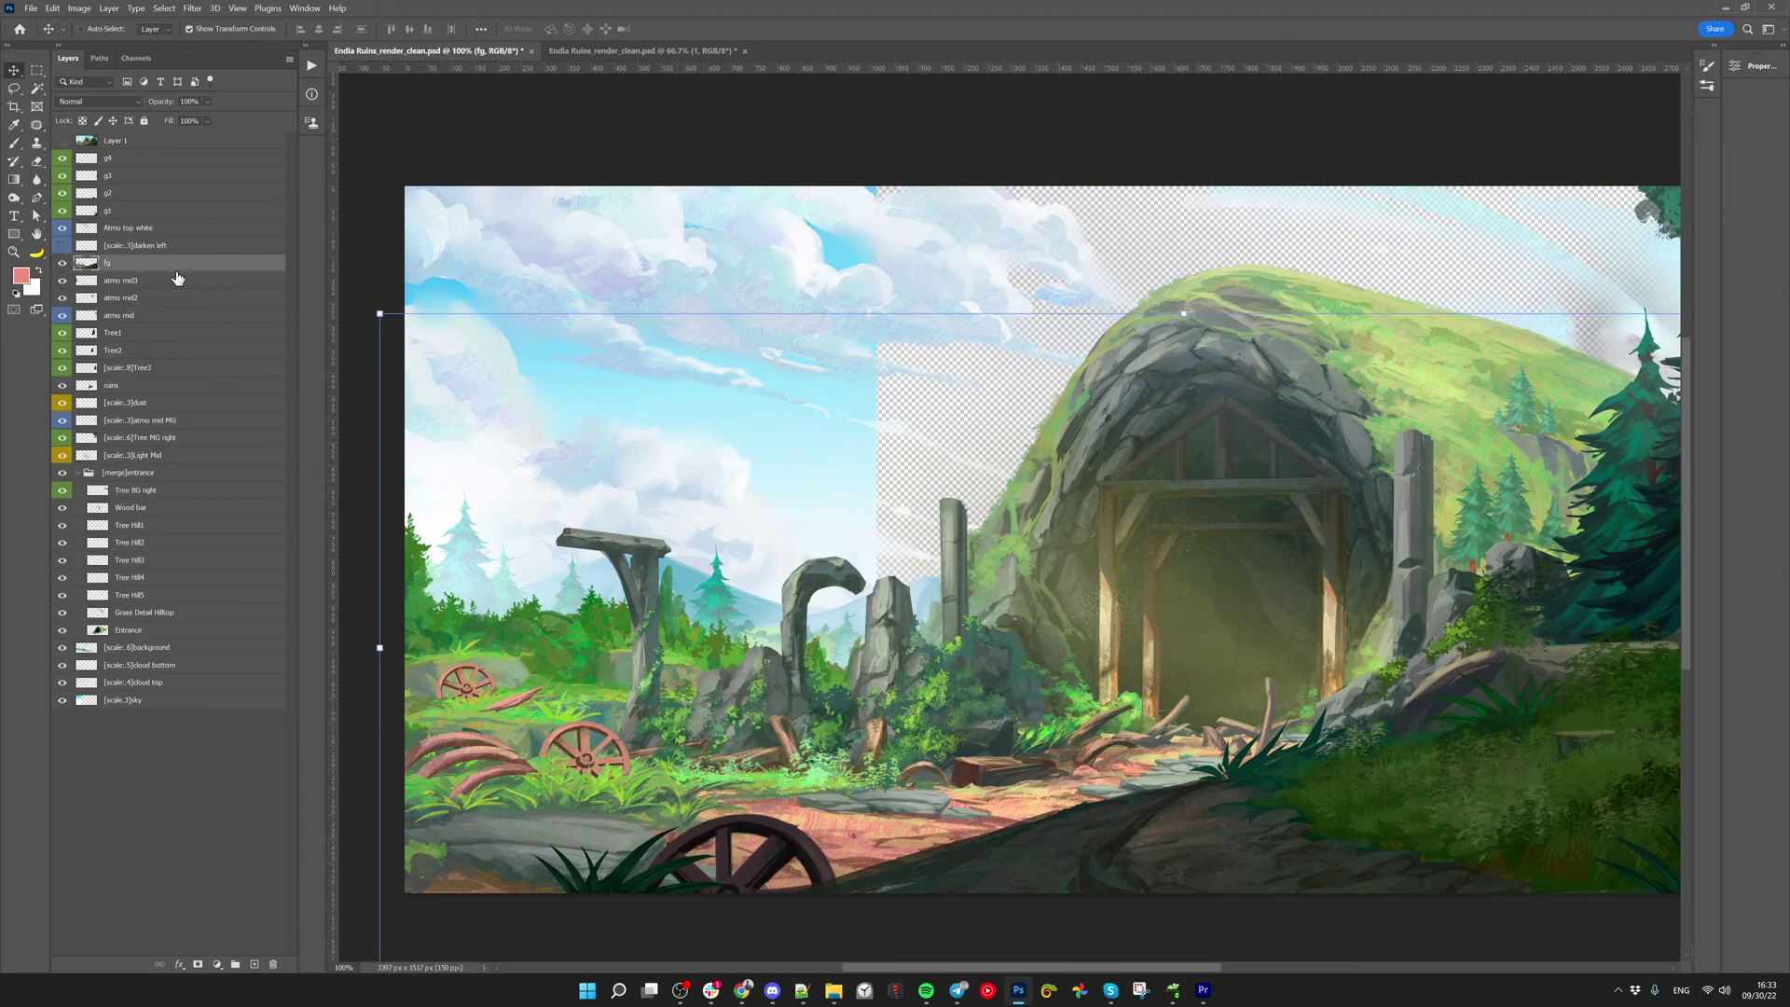
pyautogui.hotkey('ctrl', '[')
pyautogui.hotkey('ctrl', '[')
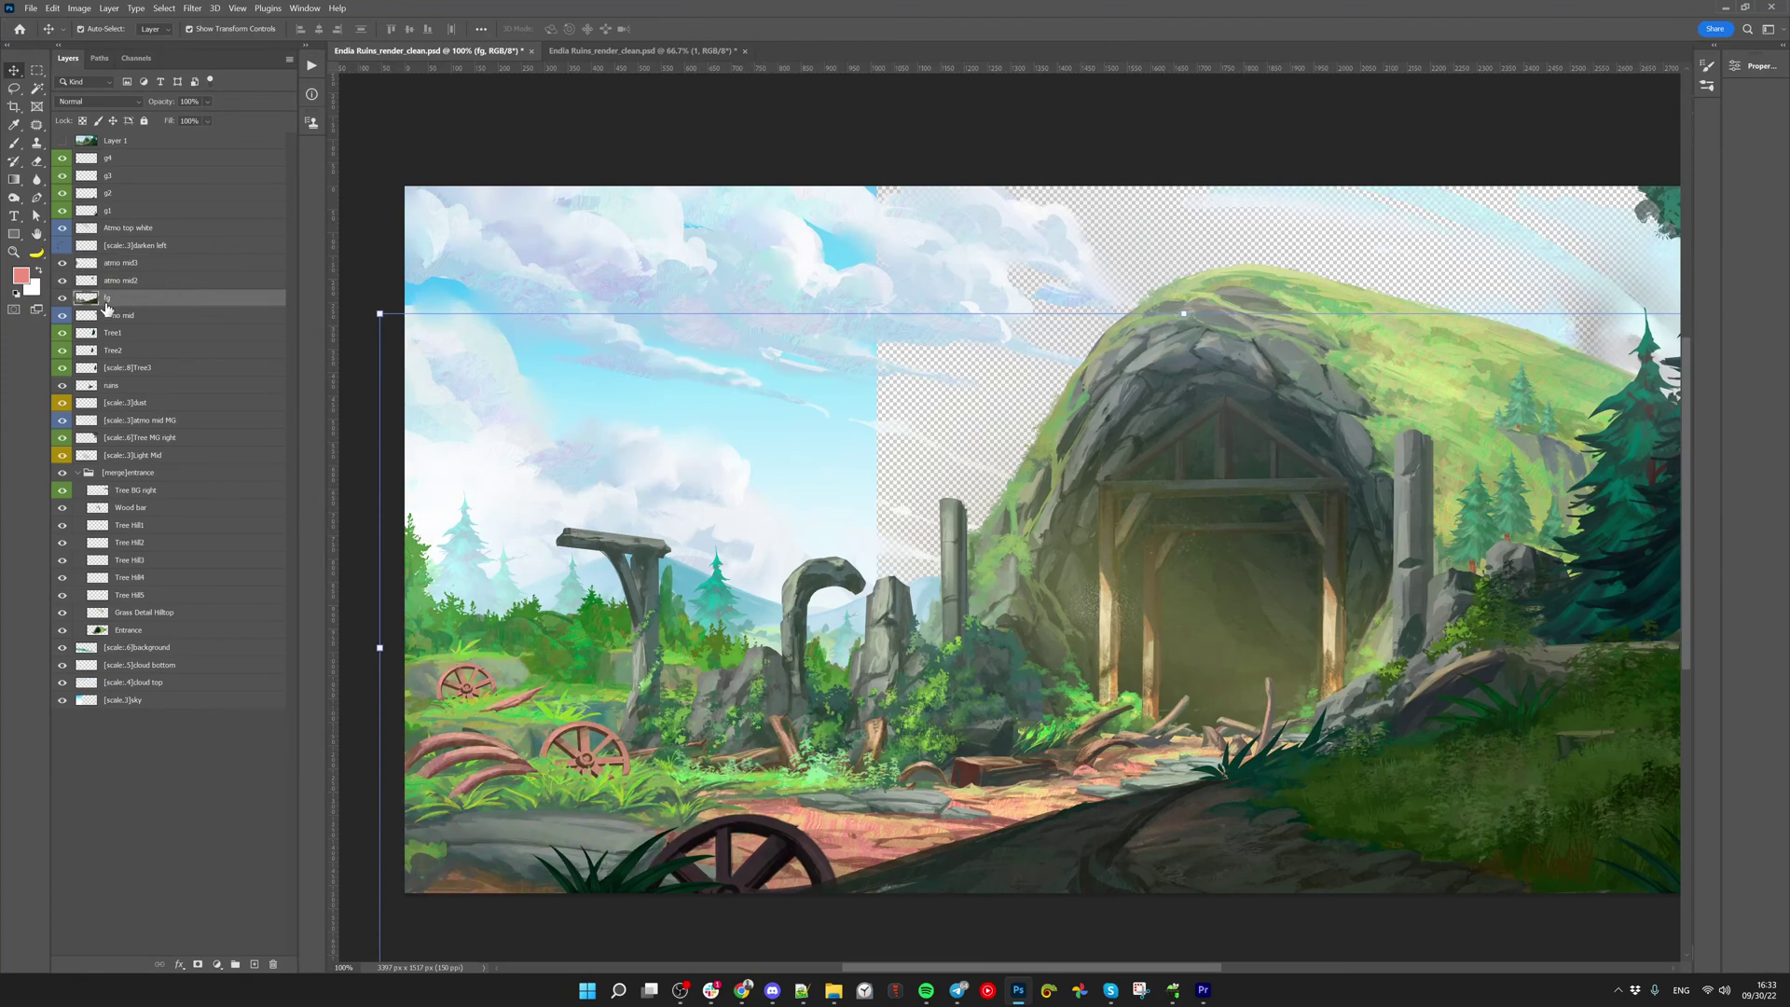
pyautogui.hotkey('ctrl', ']')
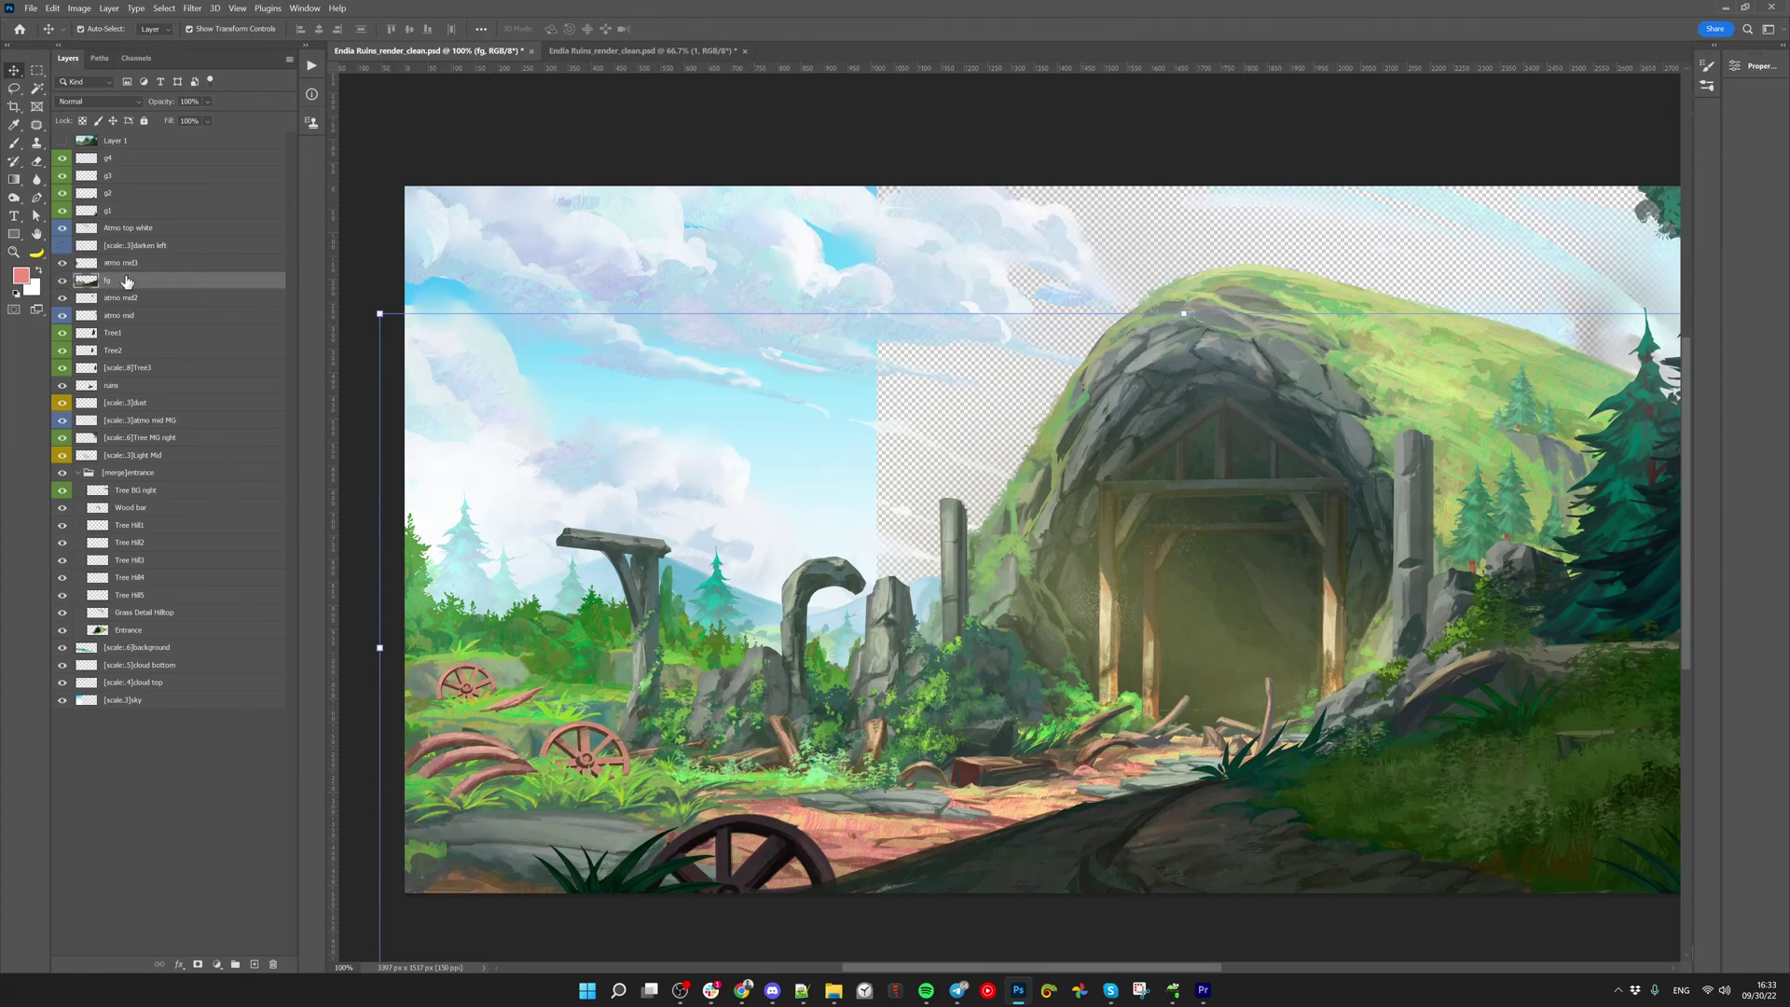
# Compare the new fg layer order with the original by showing and hiding Layer 1
pyautogui.click(61, 140)
pyautogui.click(61, 141)
pyautogui.click(62, 140)
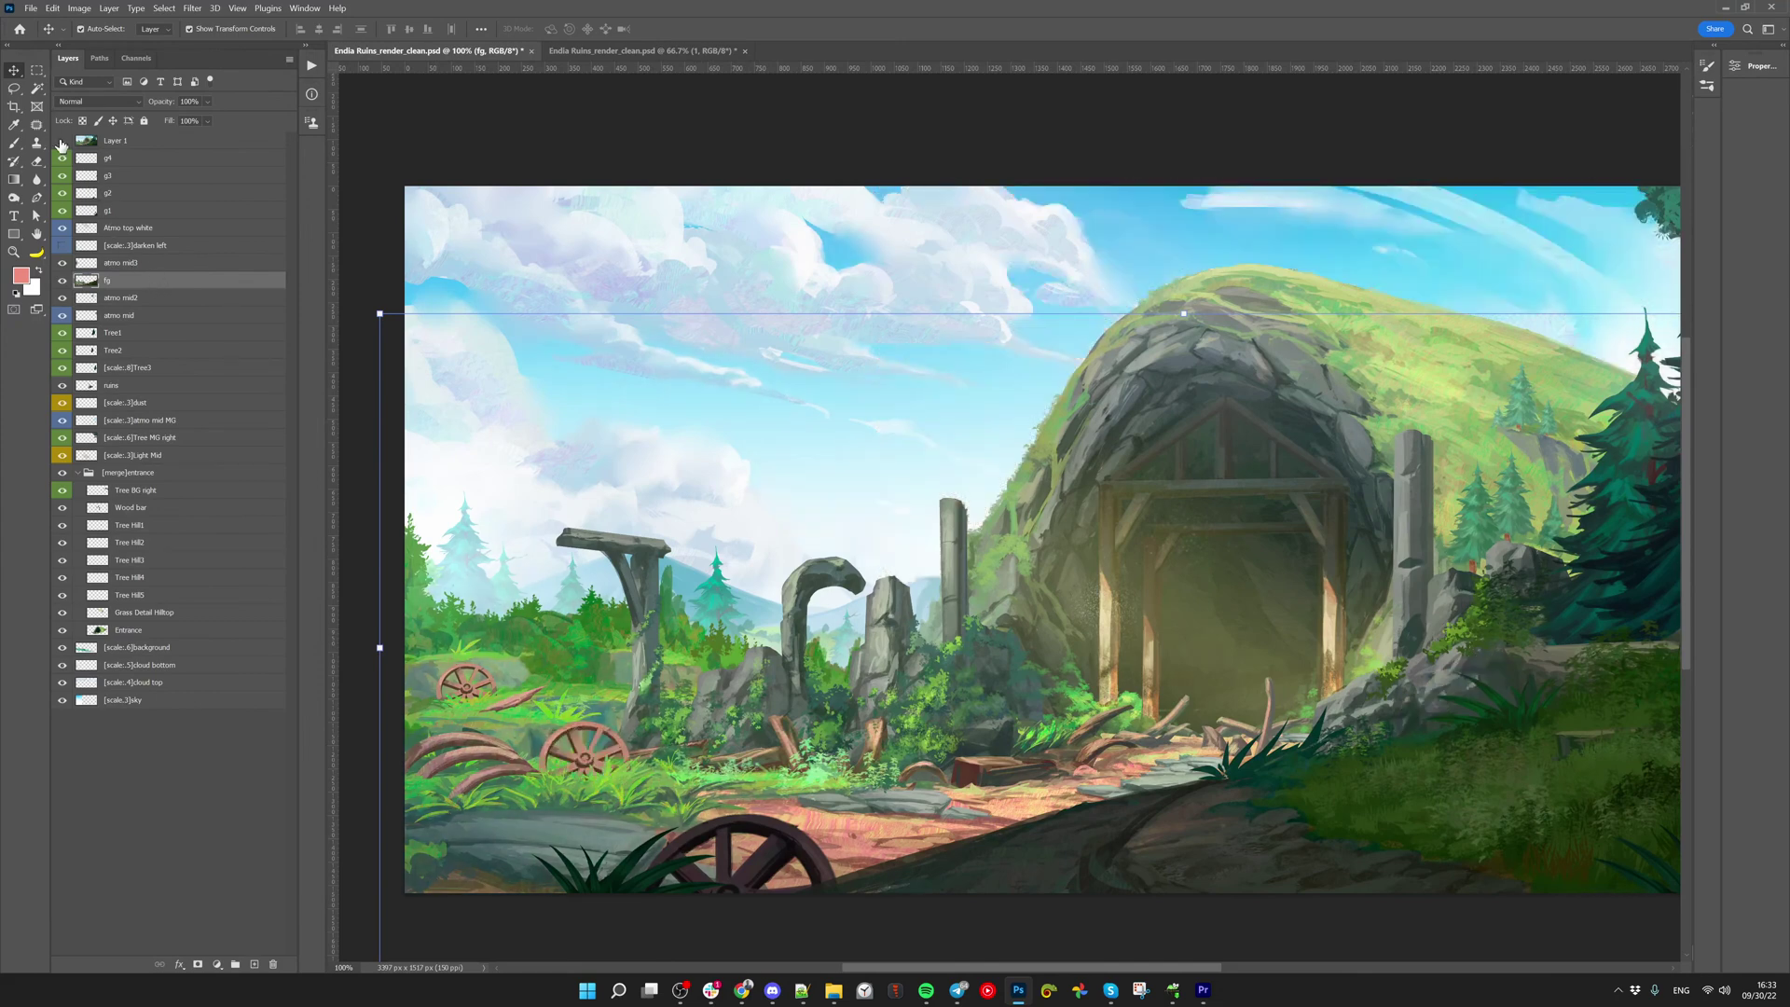
pyautogui.click(62, 141)
pyautogui.click(61, 141)
# Select the darken left layer and make it visible again
pyautogui.click(163, 377)
pyautogui.click(147, 263)
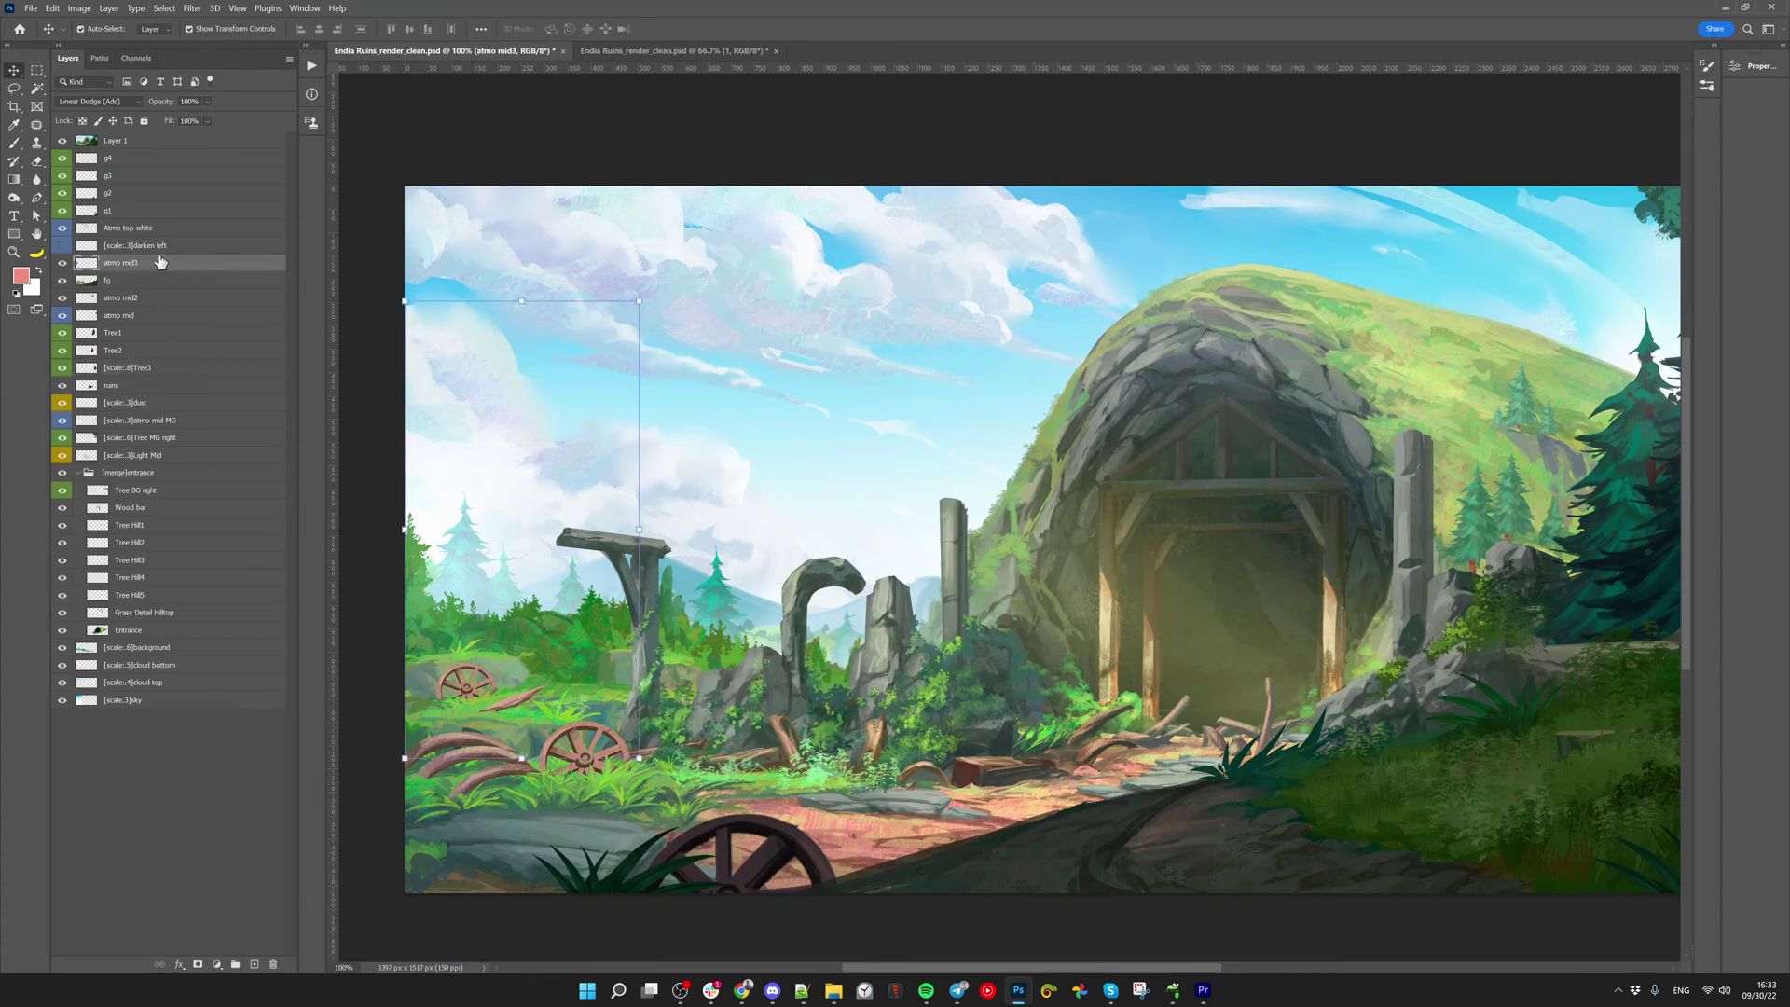
pyautogui.click(149, 247)
pyautogui.click(62, 246)
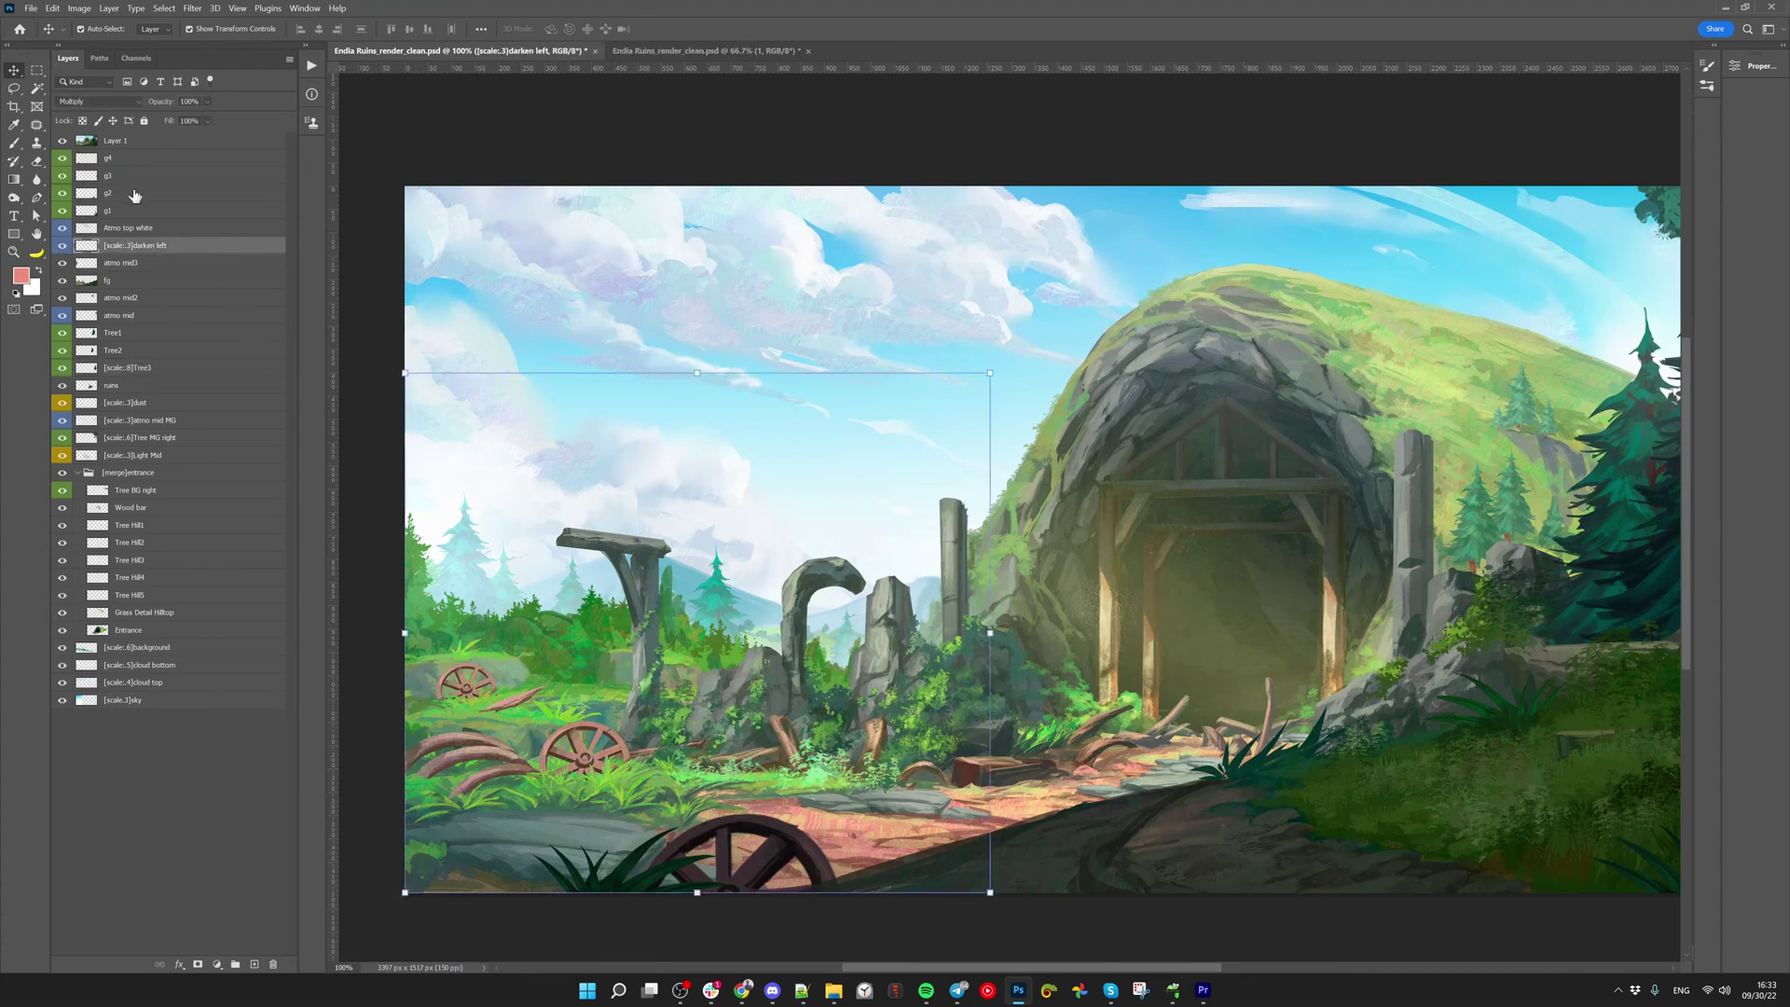
# Compare the composition including darken left with the original by repeatedly toggling Layer 1
pyautogui.click(62, 141)
pyautogui.click(62, 141)
pyautogui.click(62, 141)
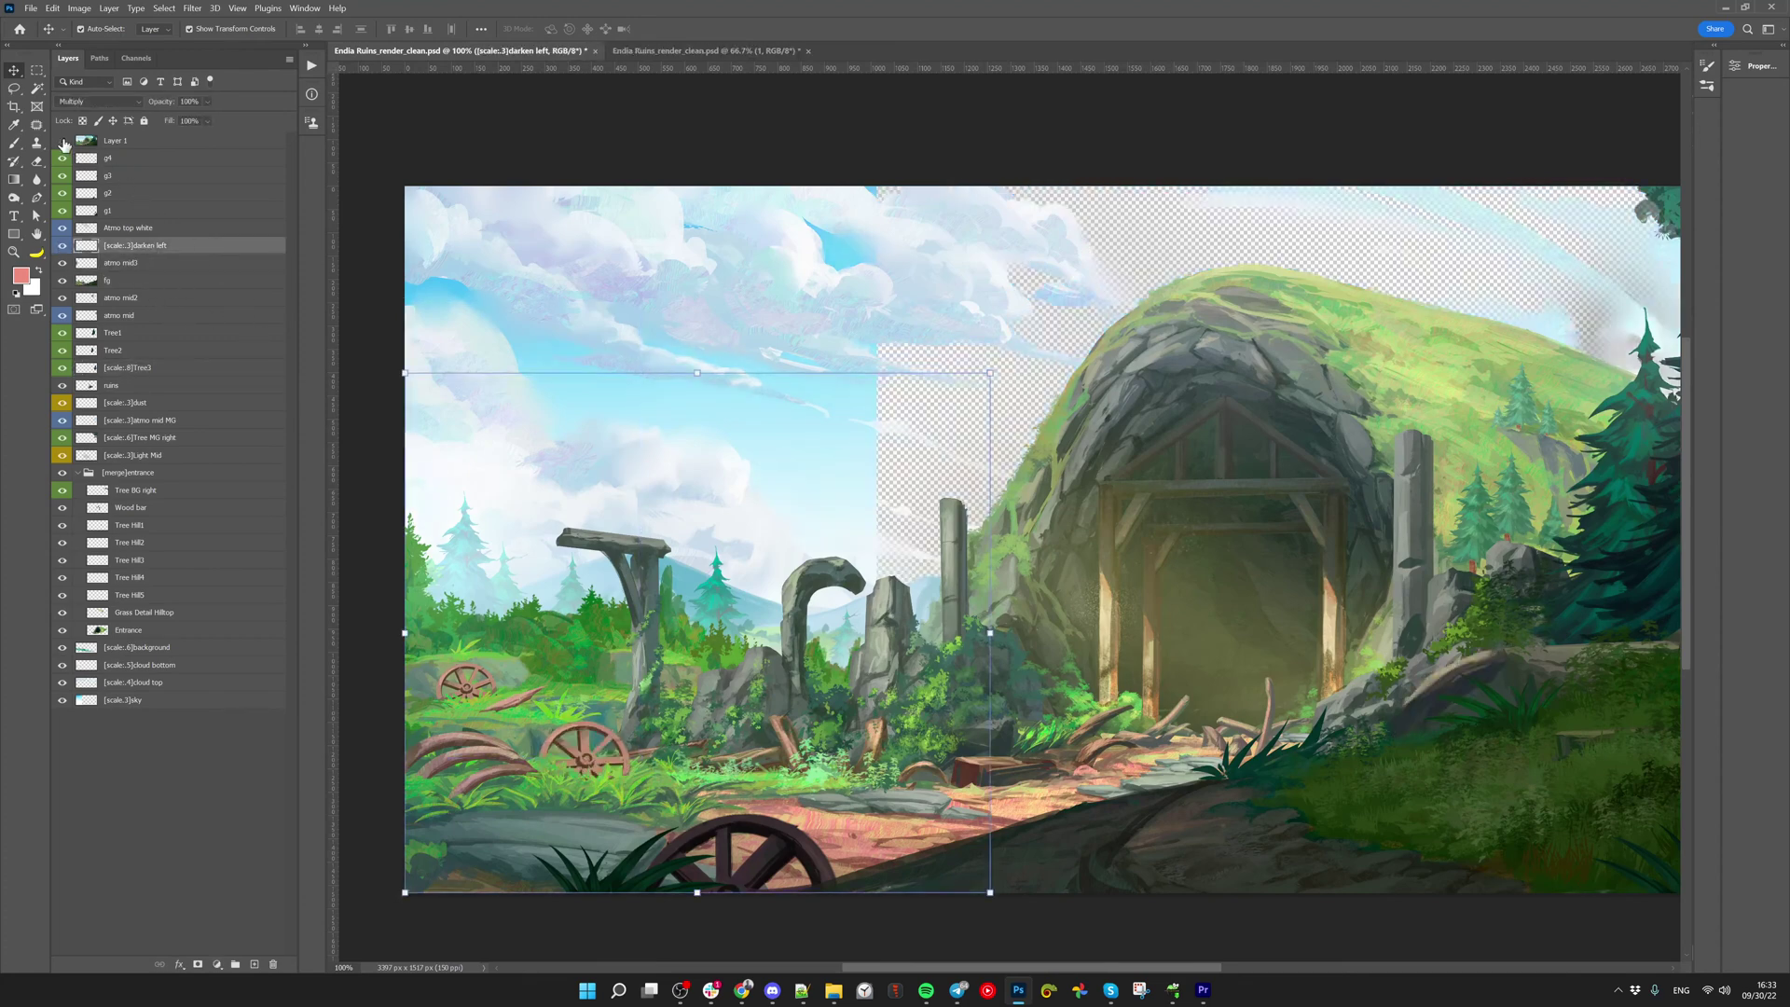
pyautogui.click(62, 141)
pyautogui.click(63, 140)
pyautogui.click(63, 141)
pyautogui.click(63, 141)
pyautogui.click(63, 140)
pyautogui.click(62, 141)
pyautogui.click(62, 141)
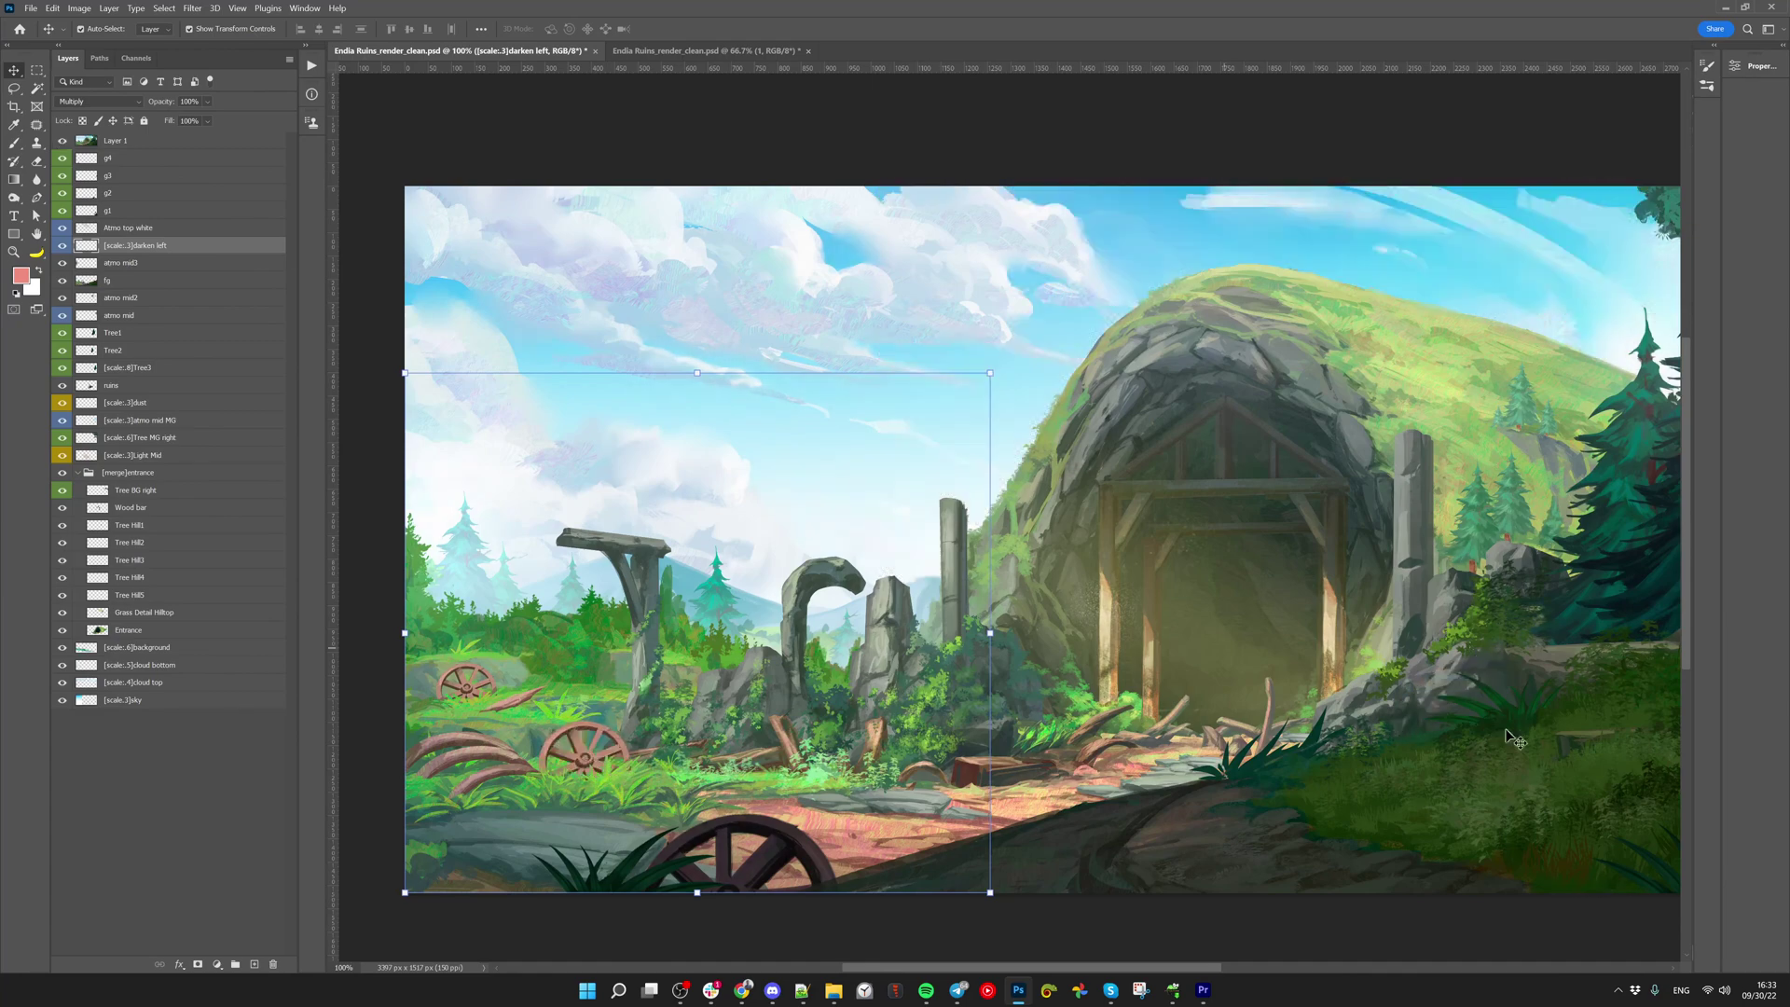
# Examine the rocky bank beside the entrance with Layer 1 hidden, and test-move the arched root to identify its layer, undoing each move
pyautogui.moveTo(1515, 742); pyautogui.dragTo(1207, 712)
pyautogui.press('z')
pyautogui.scroll(-3, 1161, 695)
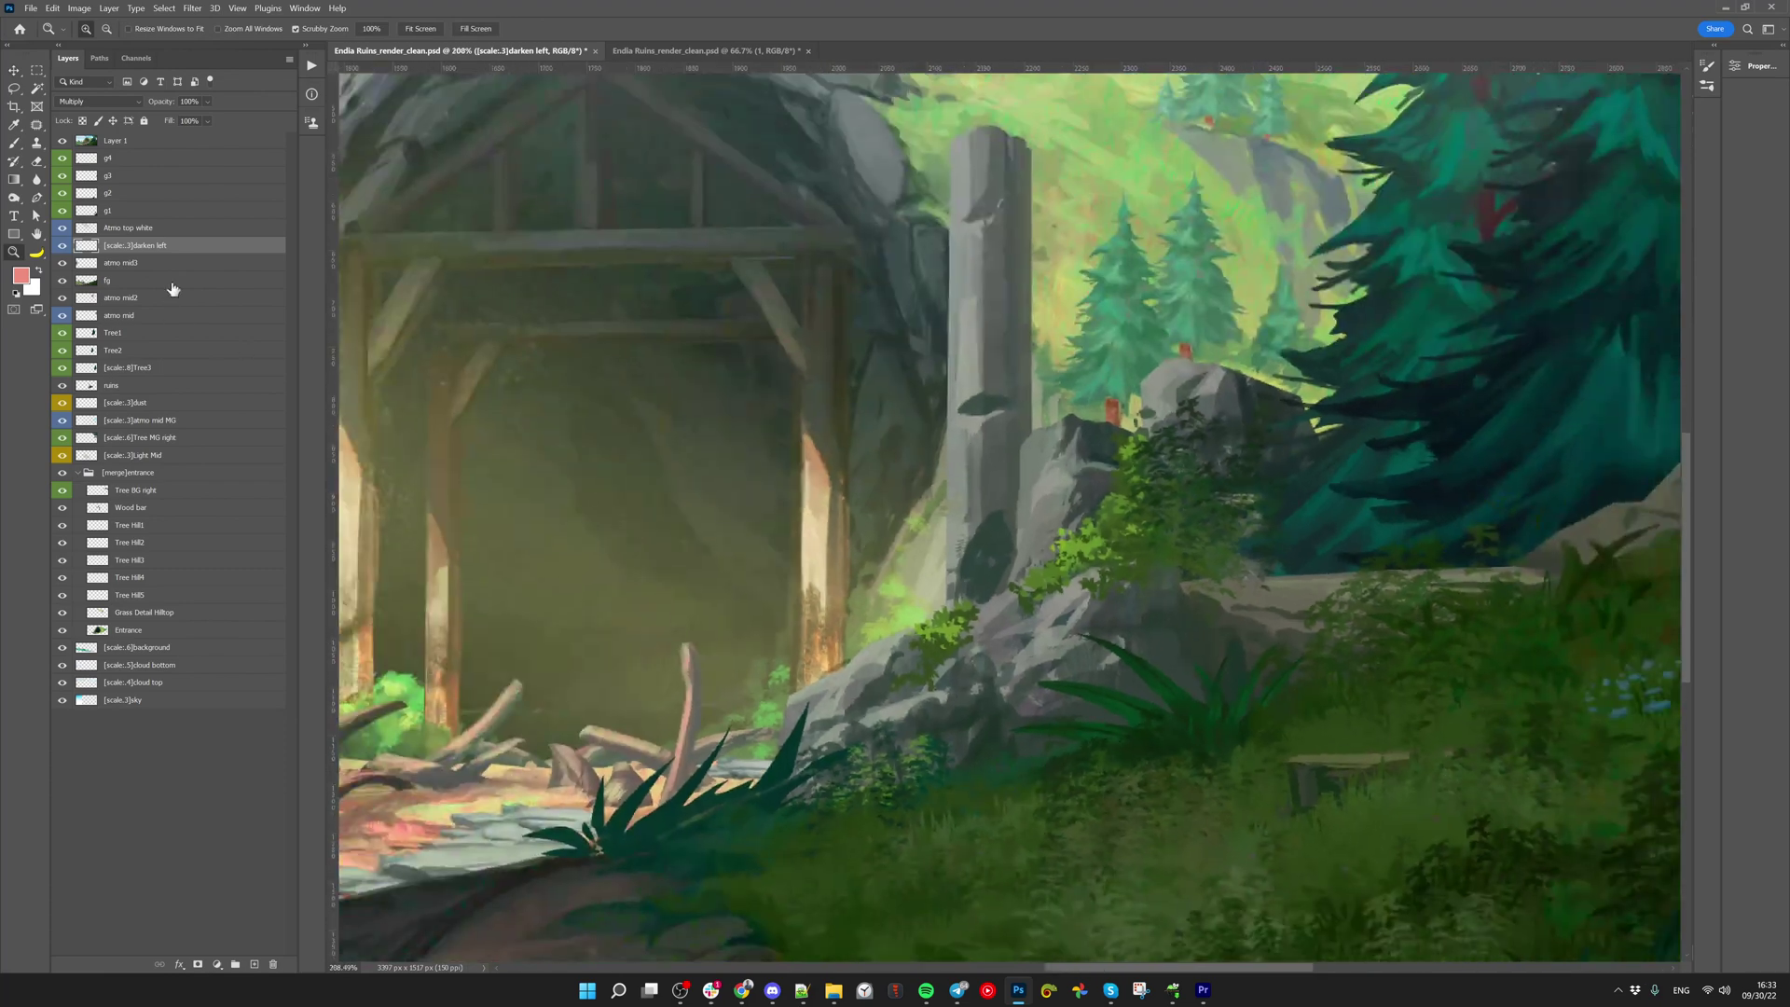
pyautogui.click(62, 142)
pyautogui.press('v')
pyautogui.moveTo(1112, 623); pyautogui.dragTo(1079, 579)
pyautogui.hotkey('ctrl', 'z')
pyautogui.hotkey('ctrl', 'z')
pyautogui.press('z')
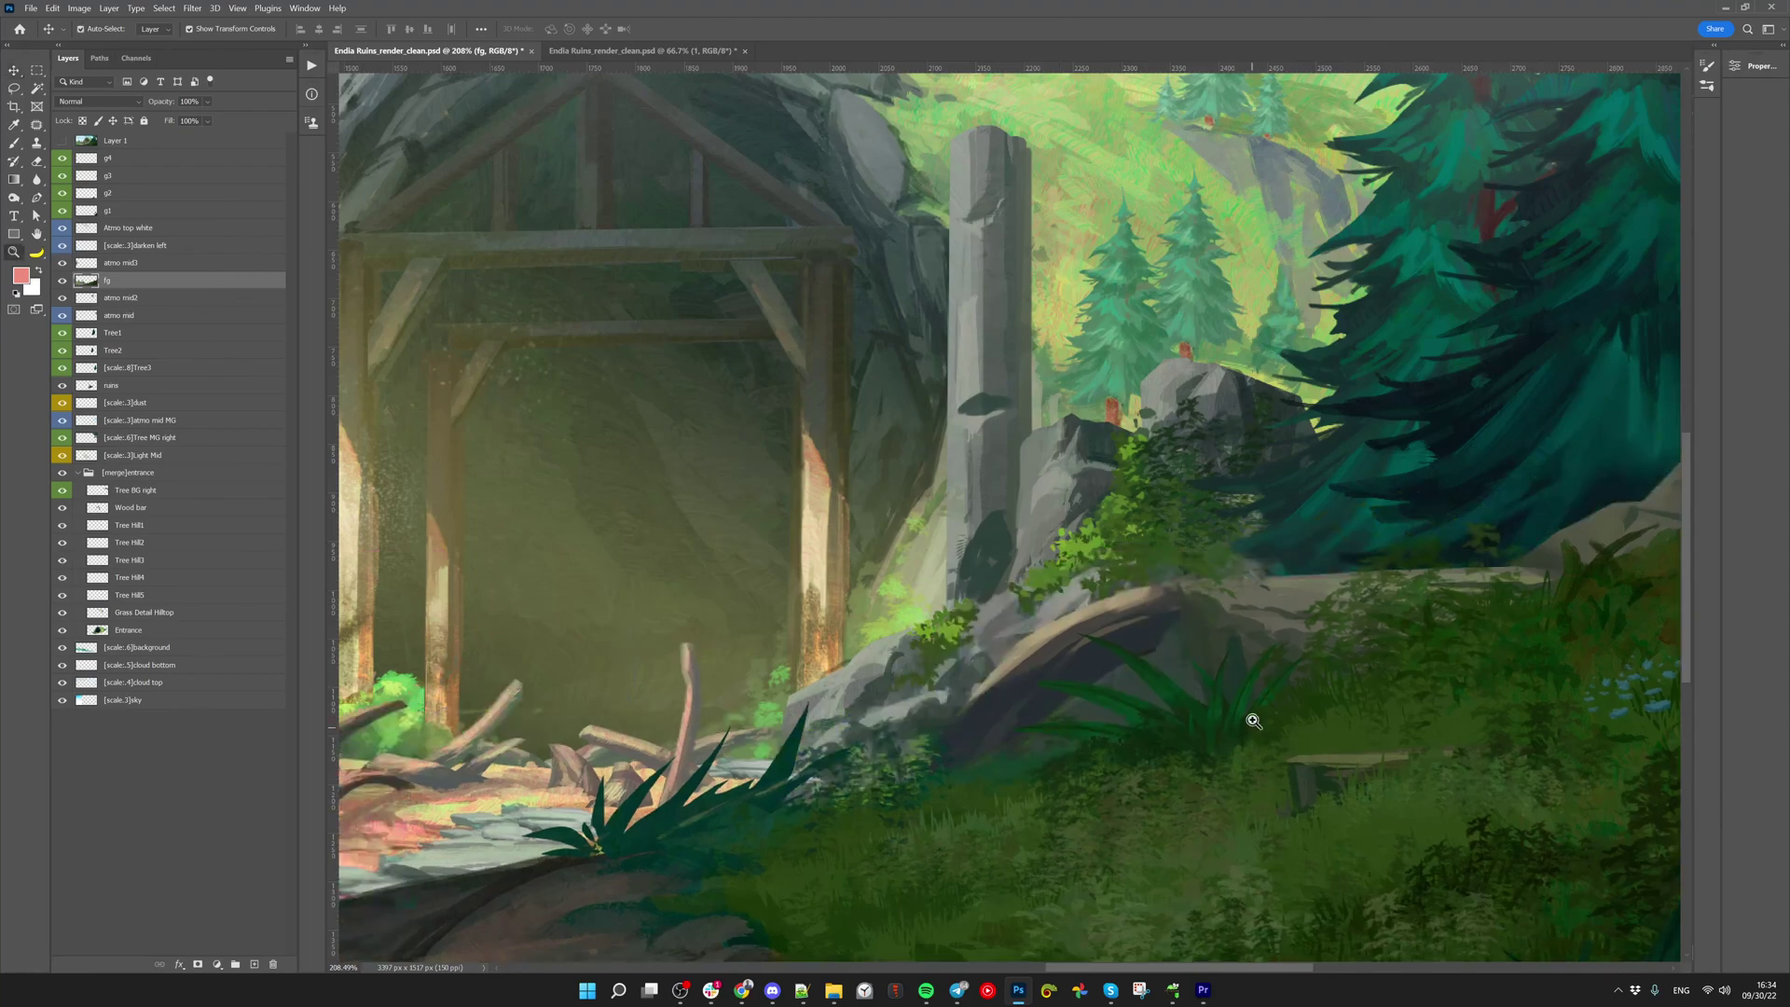
pyautogui.moveTo(1253, 721); pyautogui.dragTo(1286, 743)
pyautogui.press('v')
pyautogui.moveTo(1236, 710)
pyautogui.mouseDown()
pyautogui.moveTo(1199, 684)
pyautogui.moveTo(1268, 696)
pyautogui.moveTo(1249, 705)
pyautogui.mouseUp()
pyautogui.hotkey('ctrl', 'z')
pyautogui.press('z')
pyautogui.press('v')
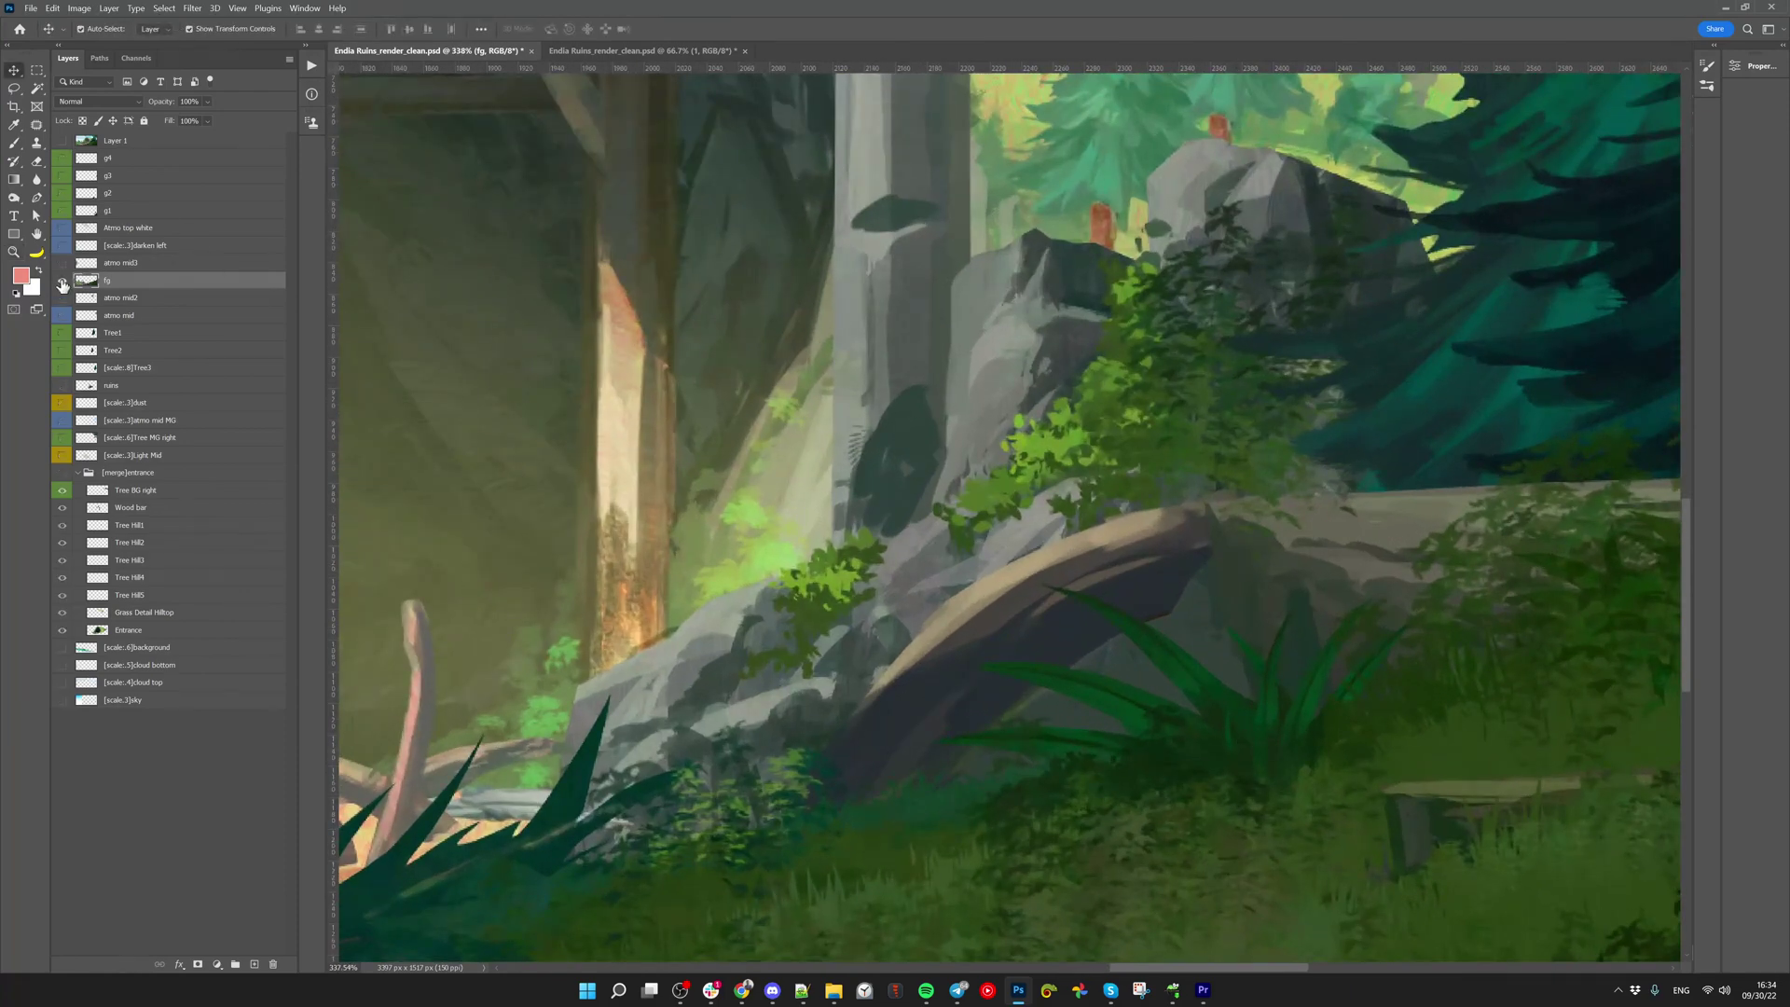
# Isolate the fg layer and delete the arched root using a polygonal lasso selection that follows the grass blades, then deselect
pyautogui.keyDown('alt'); pyautogui.click(62, 281); pyautogui.keyUp('alt')
pyautogui.press('e')
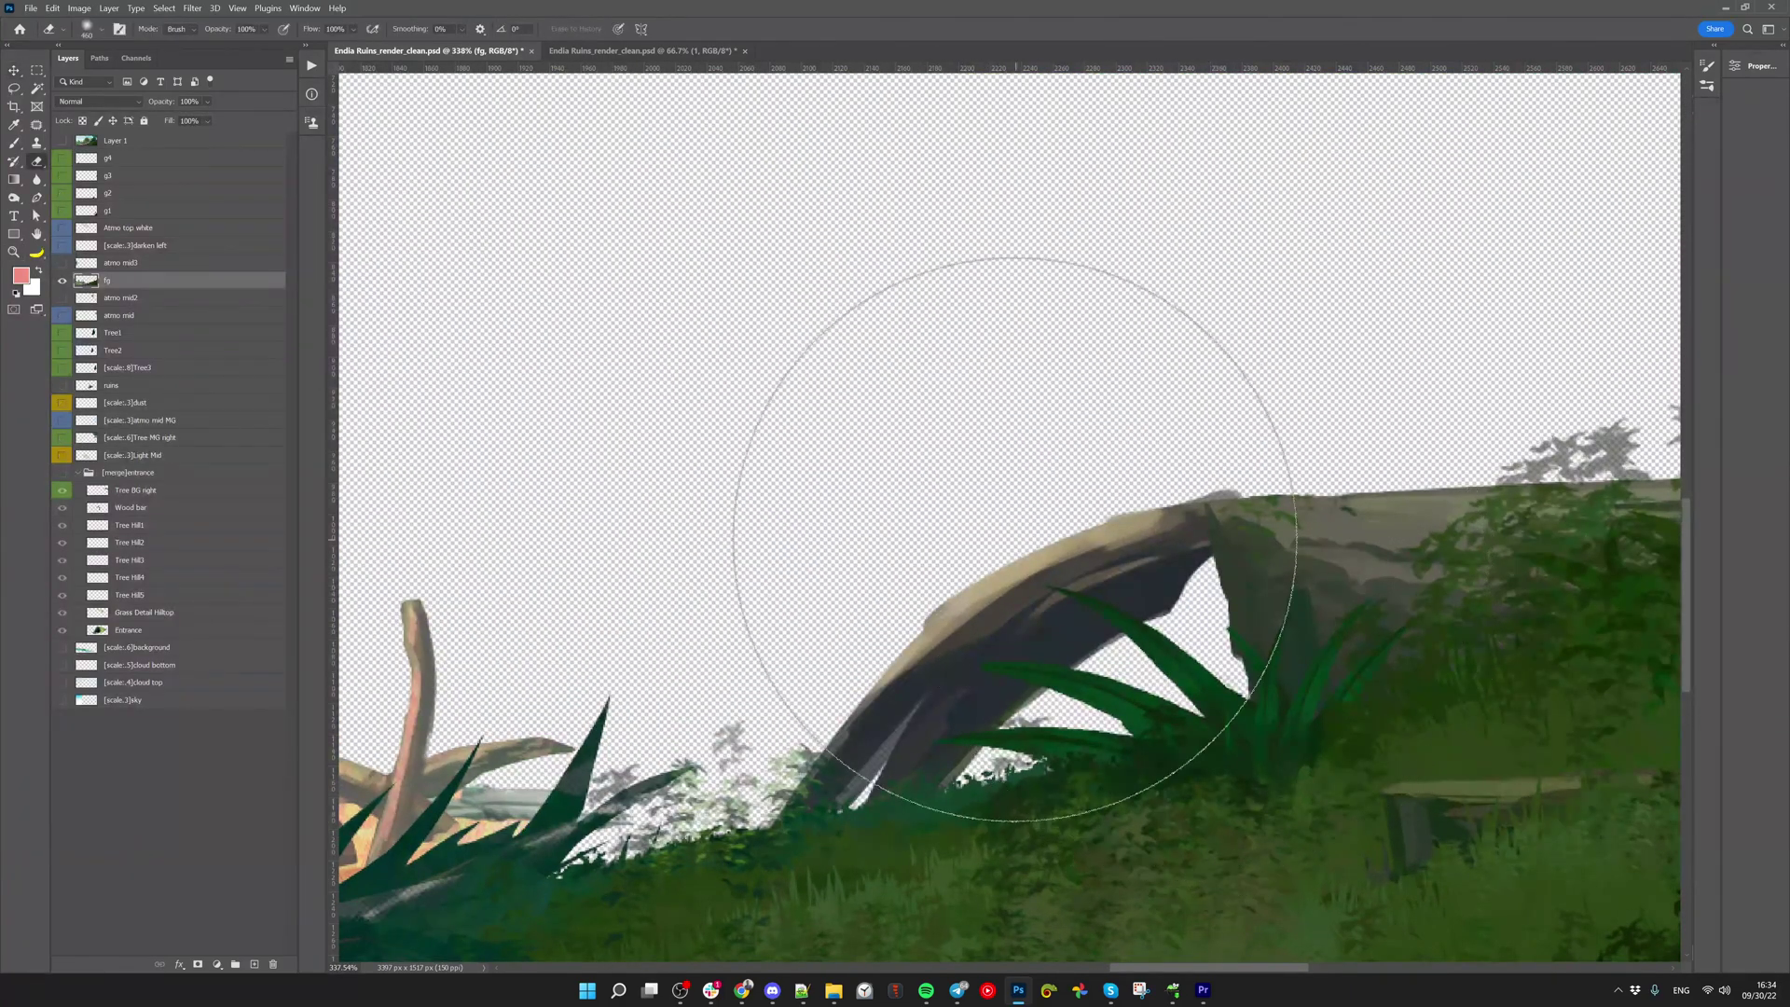
pyautogui.press('l')
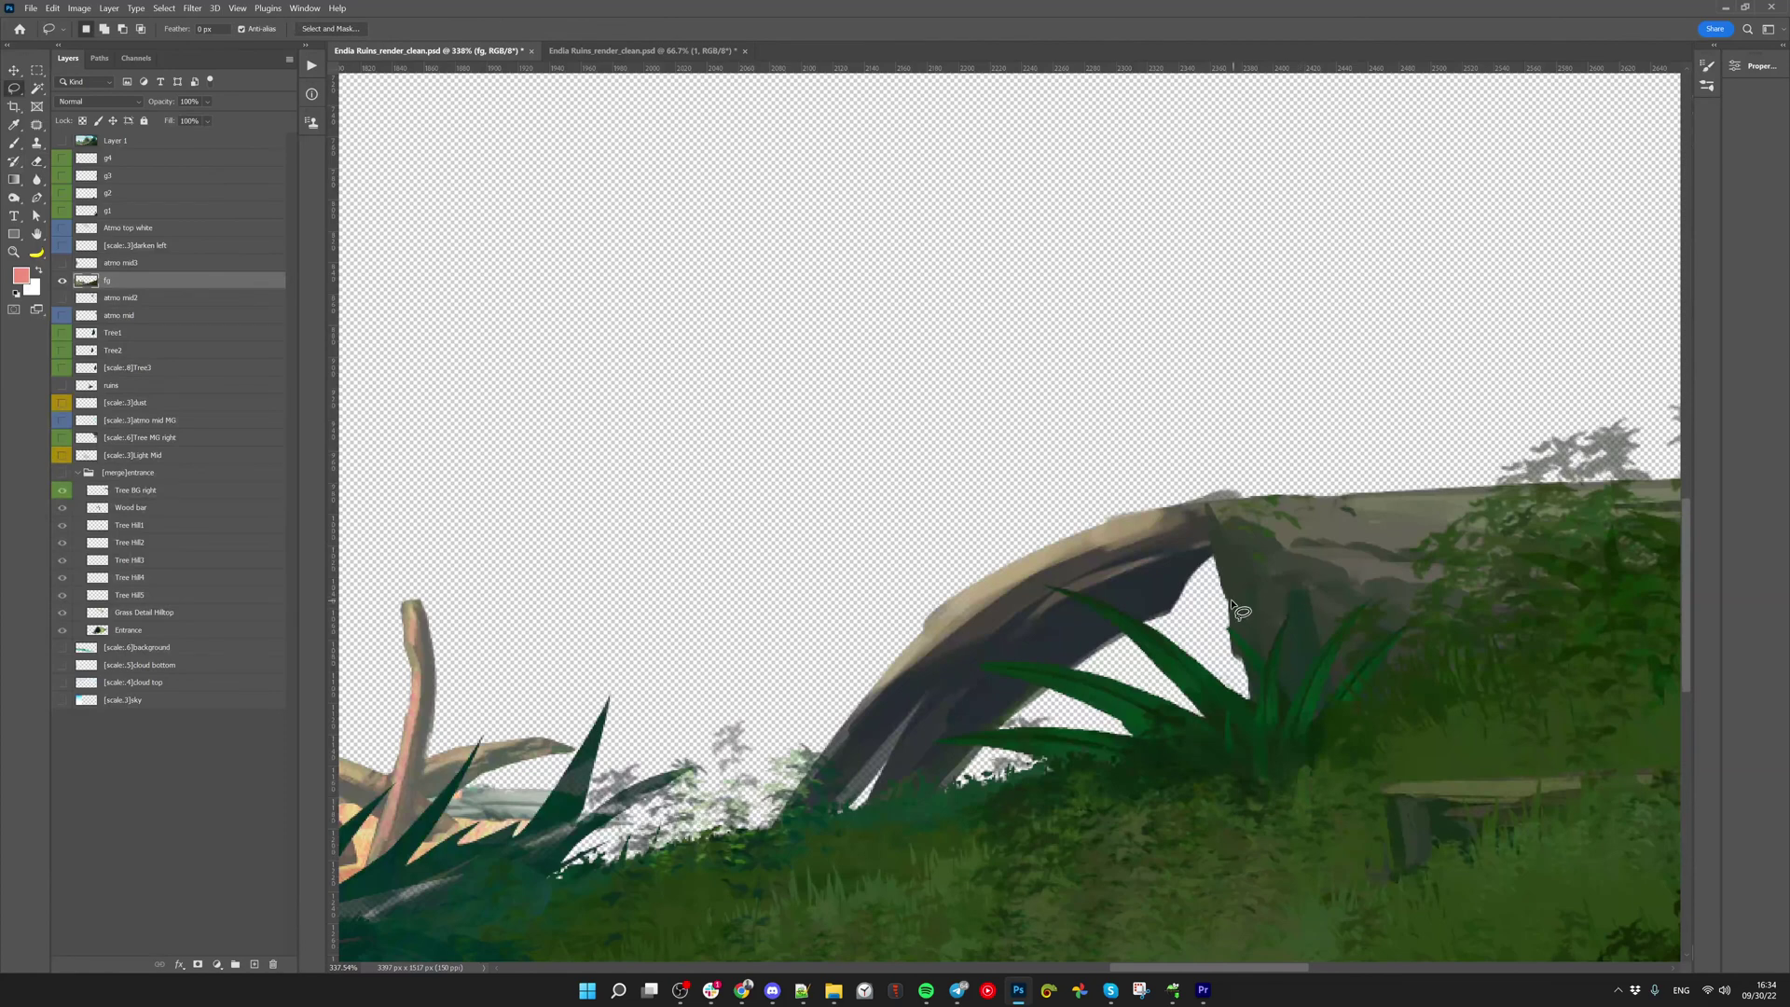
pyautogui.moveTo(1222, 589)
pyautogui.mouseDown()
pyautogui.moveTo(1187, 472)
pyautogui.moveTo(1207, 502)
pyautogui.moveTo(1275, 494)
pyautogui.moveTo(1249, 498)
pyautogui.moveTo(1238, 433)
pyautogui.moveTo(897, 453)
pyautogui.moveTo(789, 673)
pyautogui.moveTo(830, 659)
pyautogui.moveTo(822, 709)
pyautogui.moveTo(860, 804)
pyautogui.moveTo(935, 797)
pyautogui.moveTo(890, 795)
pyautogui.moveTo(884, 772)
pyautogui.moveTo(958, 782)
pyautogui.moveTo(1011, 759)
pyautogui.moveTo(931, 744)
pyautogui.moveTo(1131, 738)
pyautogui.moveTo(1038, 733)
pyautogui.mouseUp()
pyautogui.scroll(5, 1038, 734)
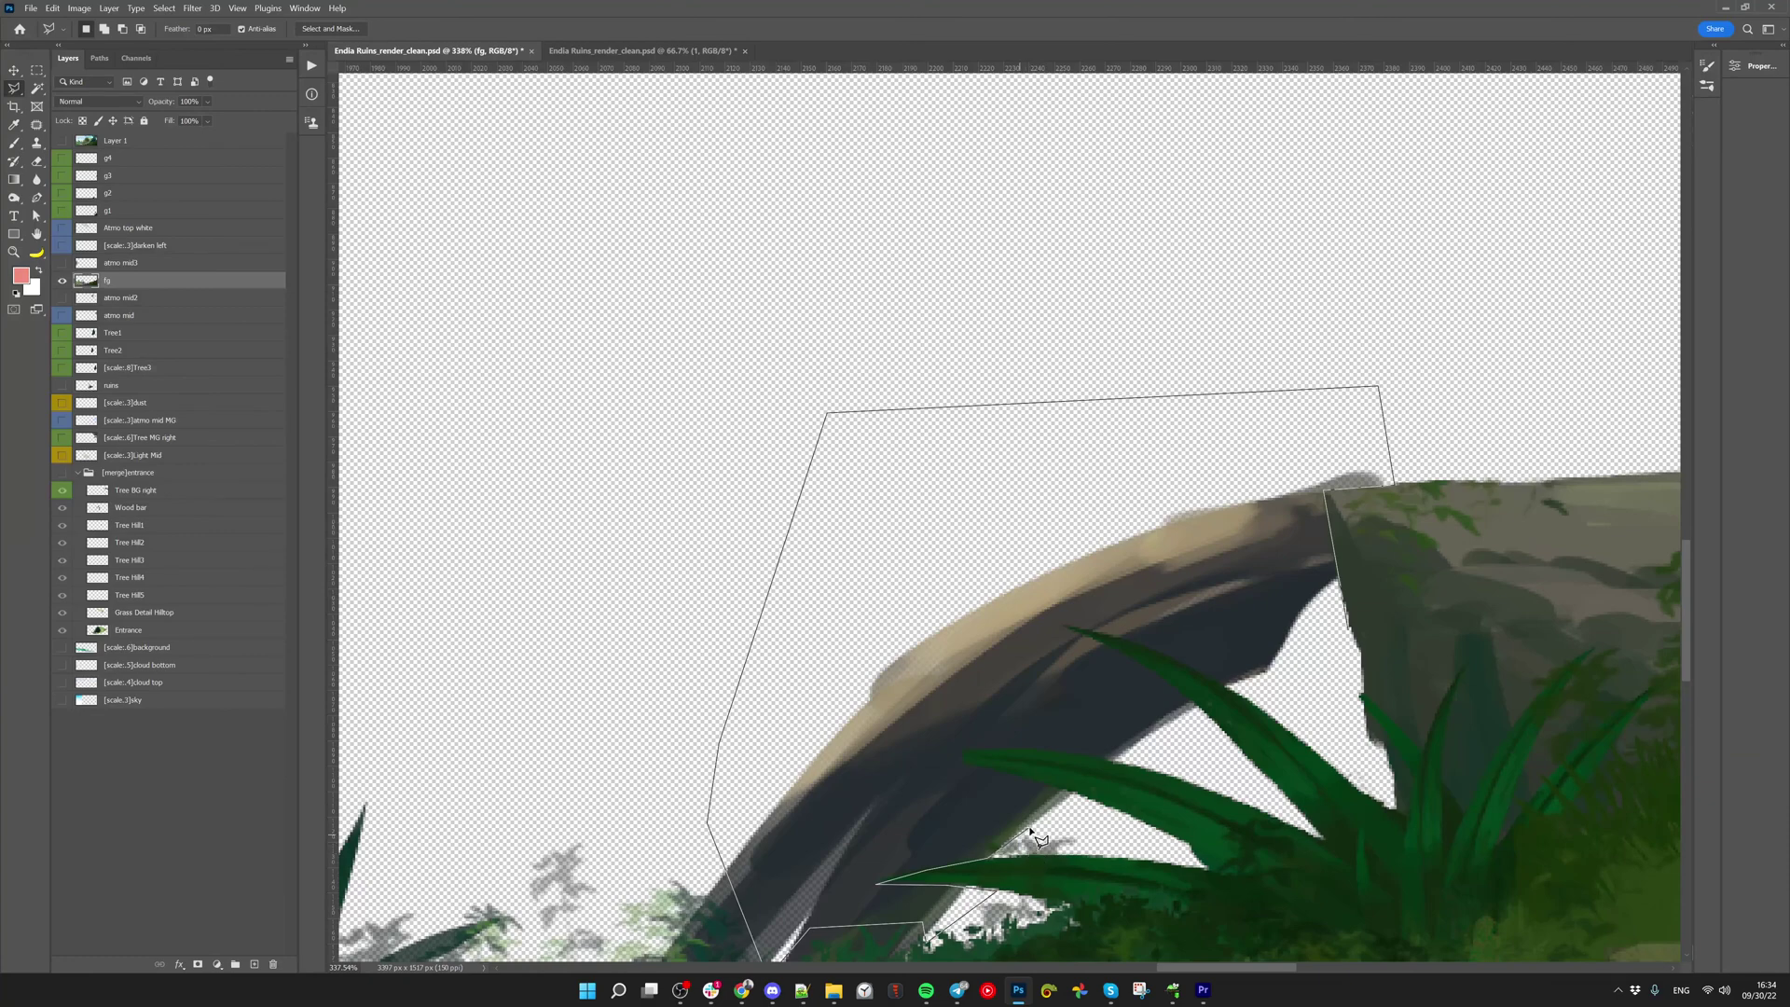
pyautogui.click(1073, 792)
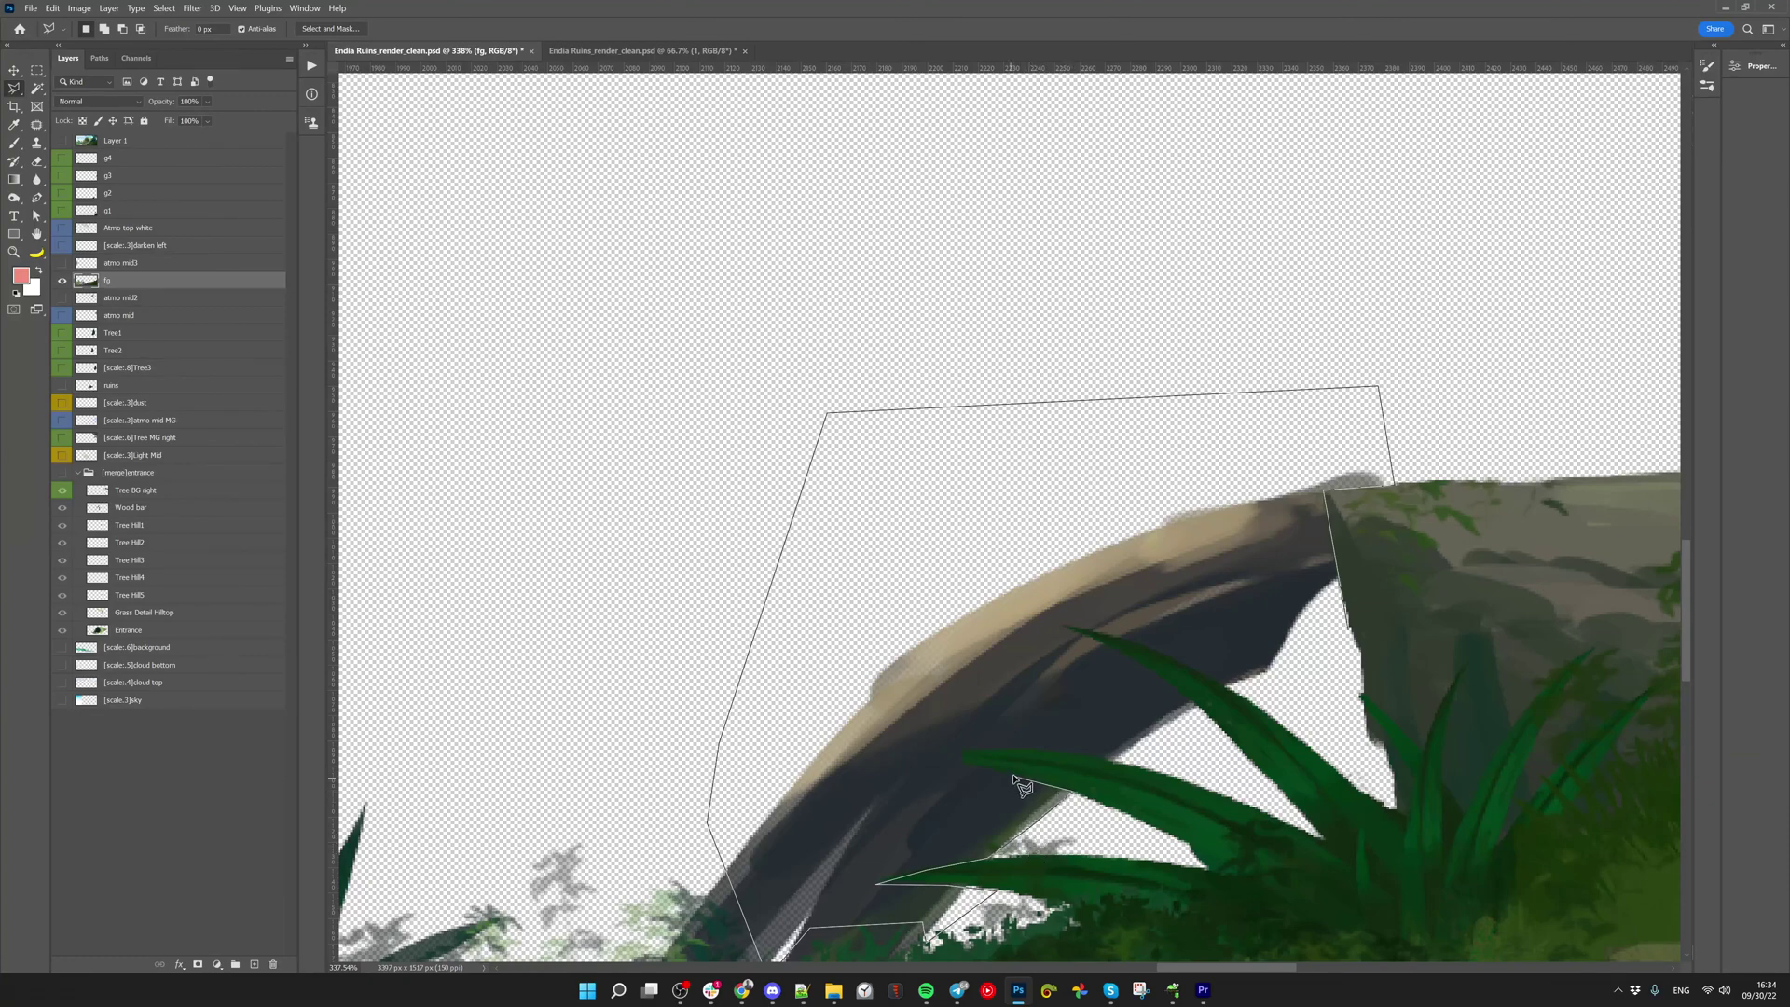
pyautogui.click(963, 751)
pyautogui.click(1031, 749)
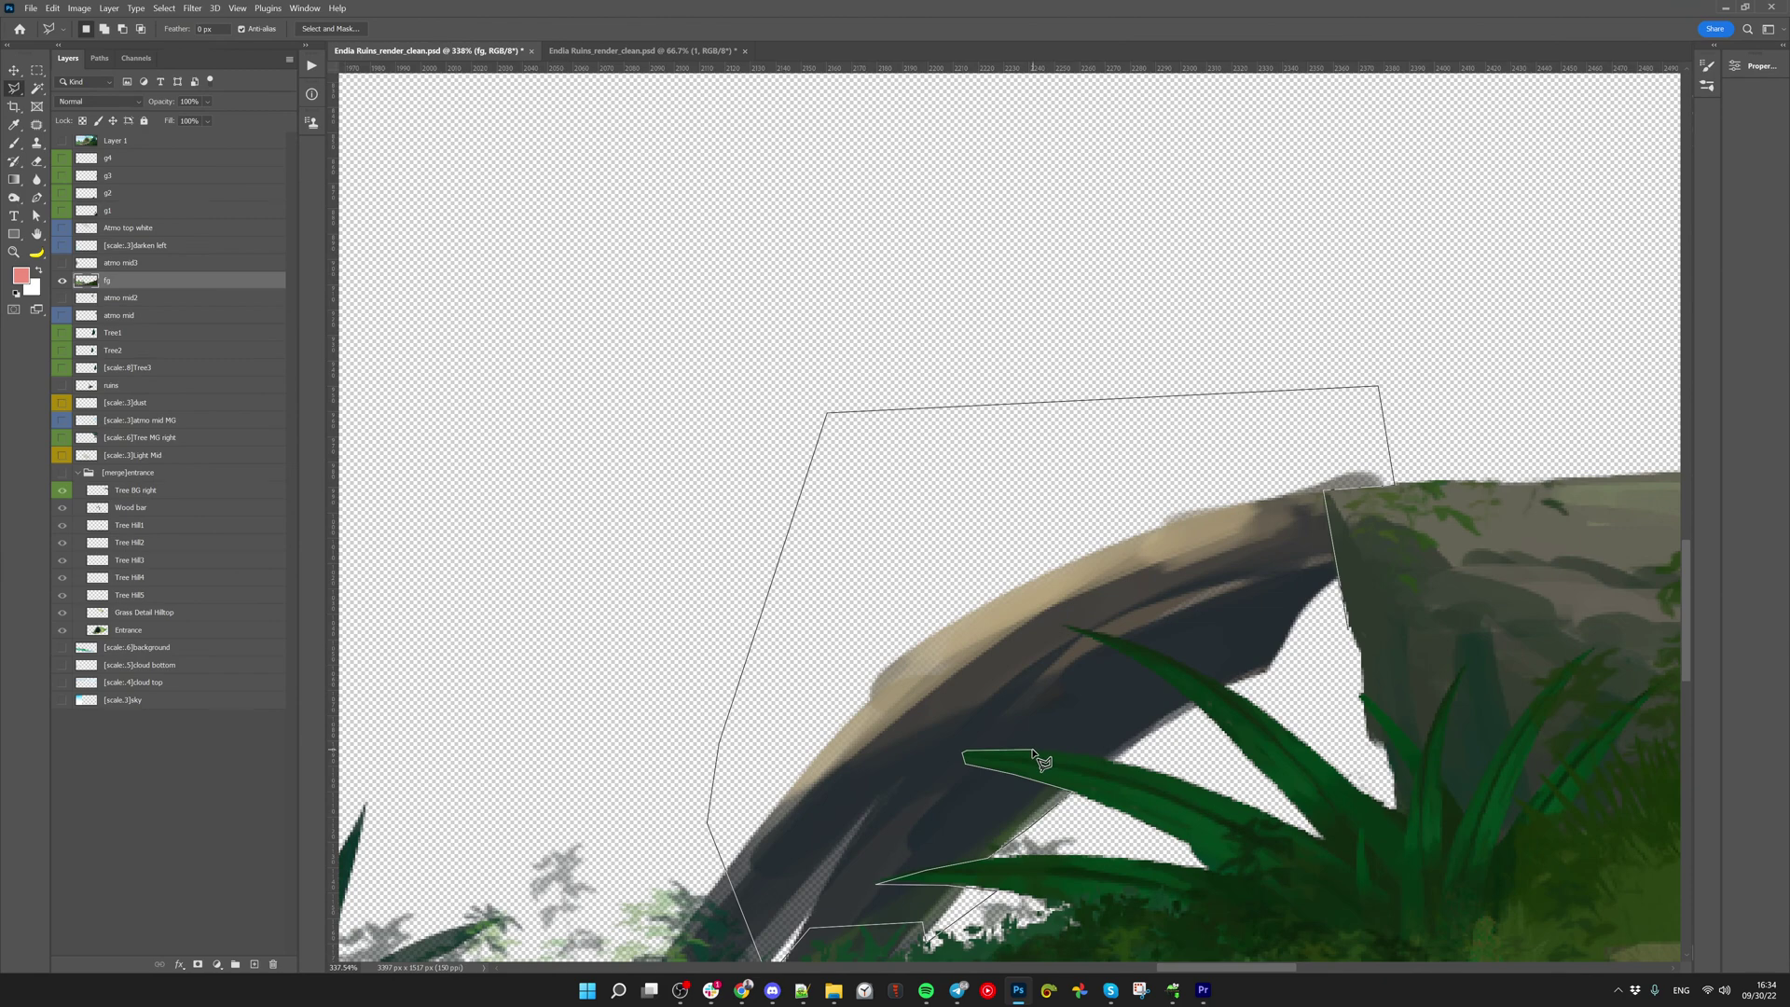
pyautogui.click(1140, 765)
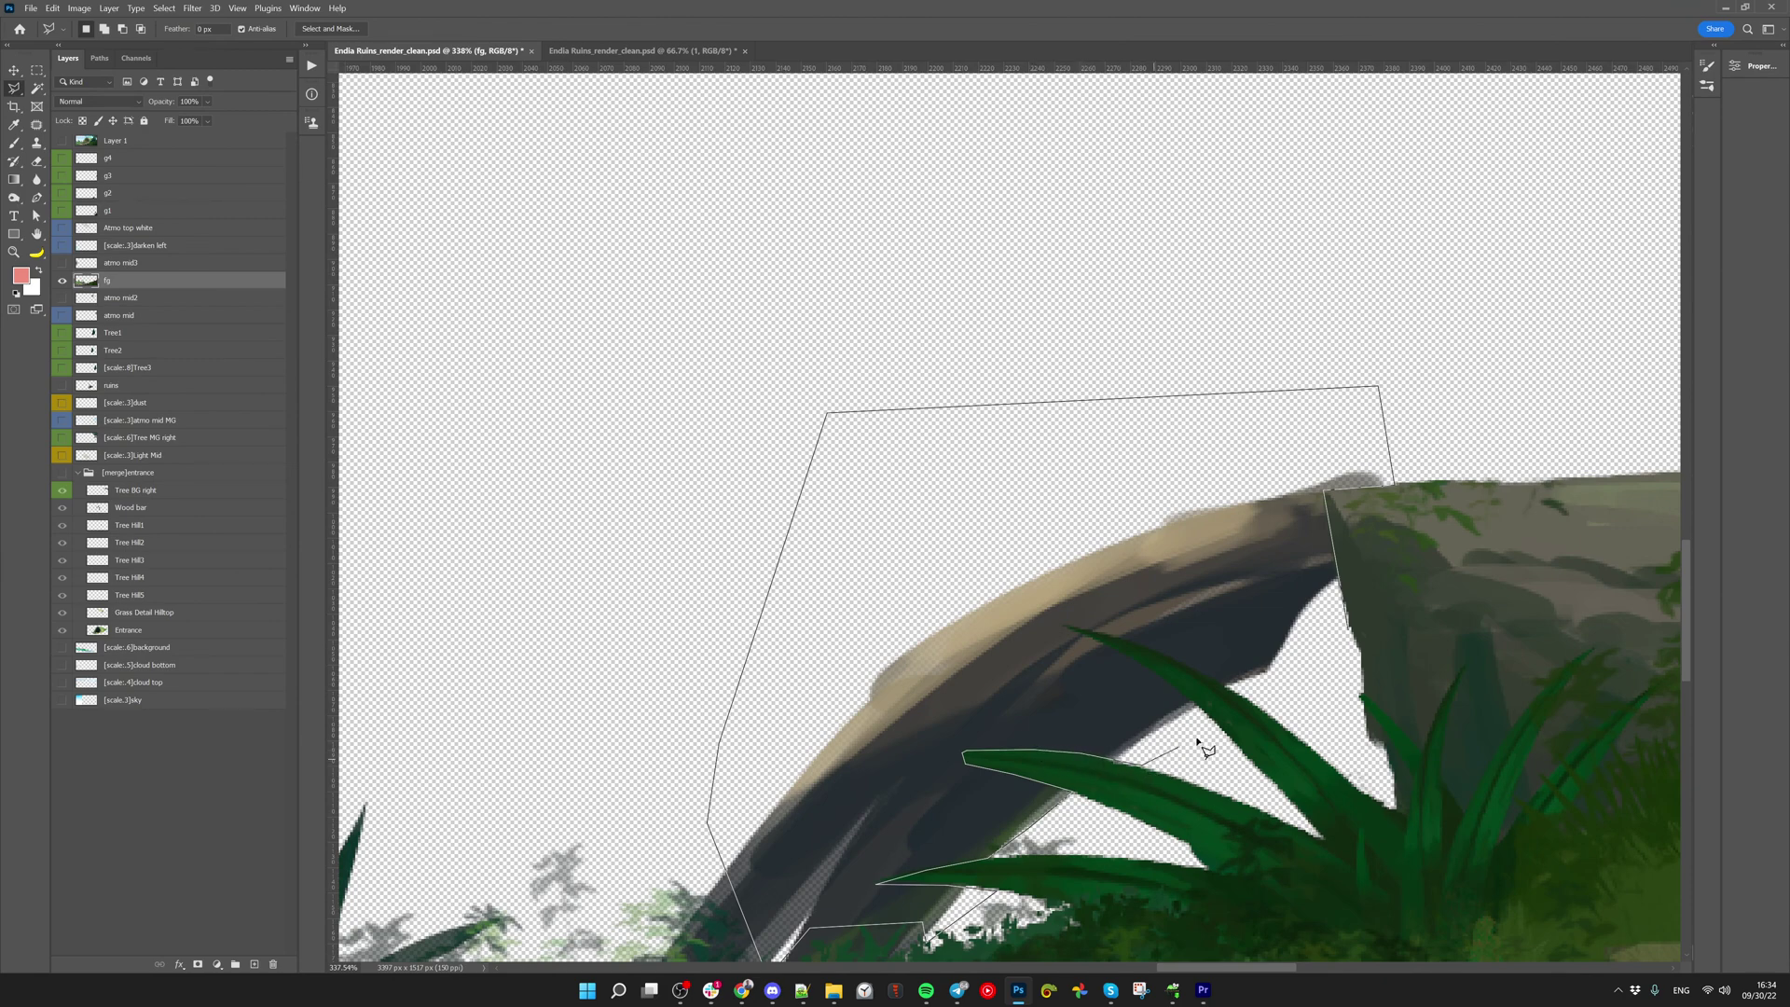
pyautogui.click(1165, 683)
pyautogui.click(1116, 652)
pyautogui.click(1062, 626)
pyautogui.click(1158, 648)
pyautogui.click(1292, 695)
pyautogui.click(1336, 640)
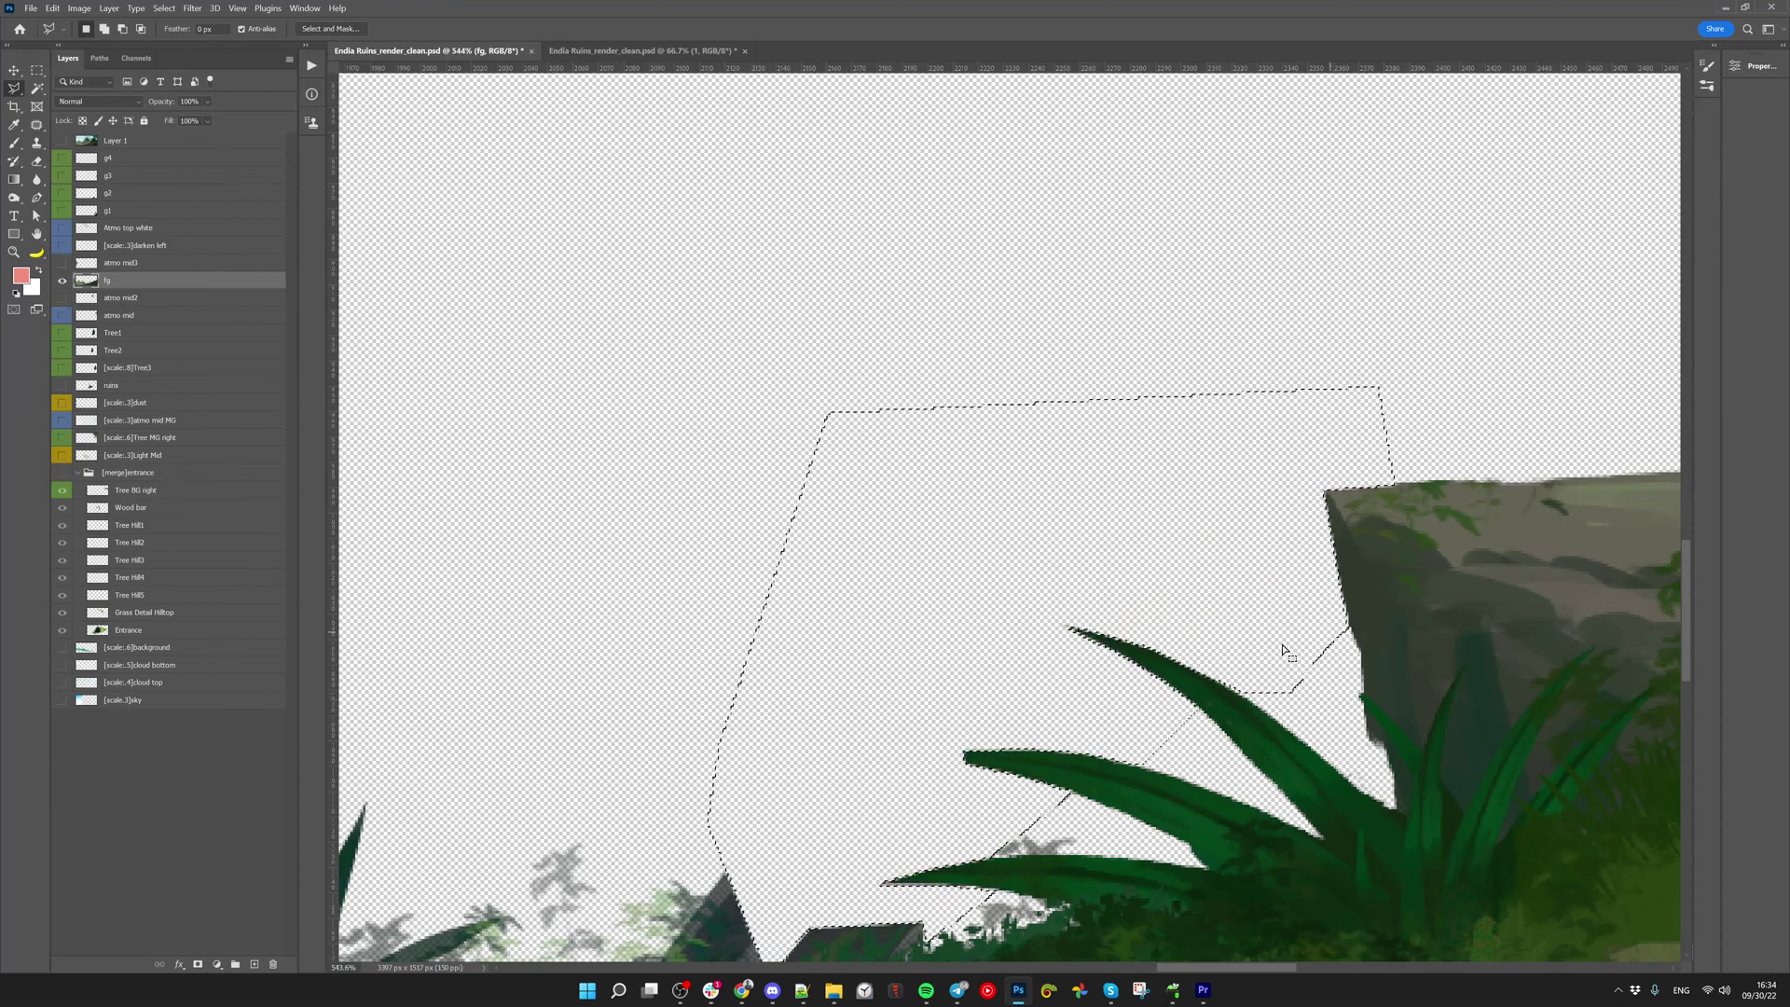
pyautogui.scroll(-3, 1212, 634)
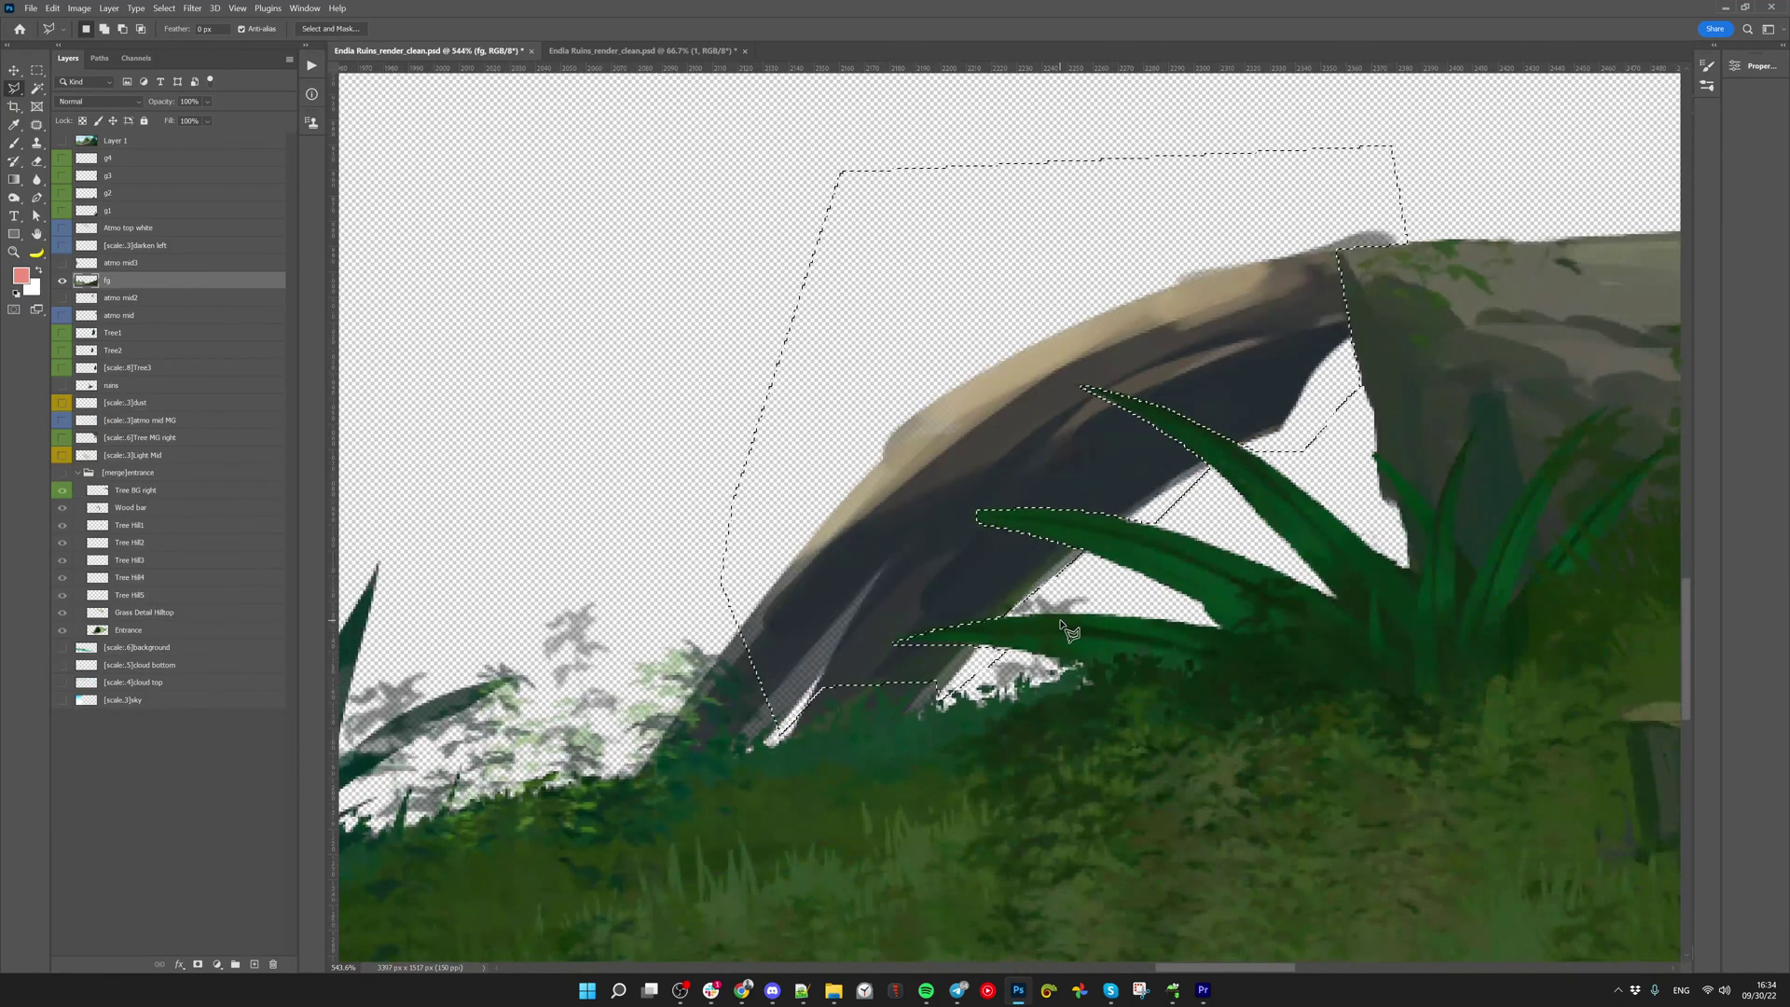
pyautogui.press('Delete')
pyautogui.hotkey('ctrl', 'd')
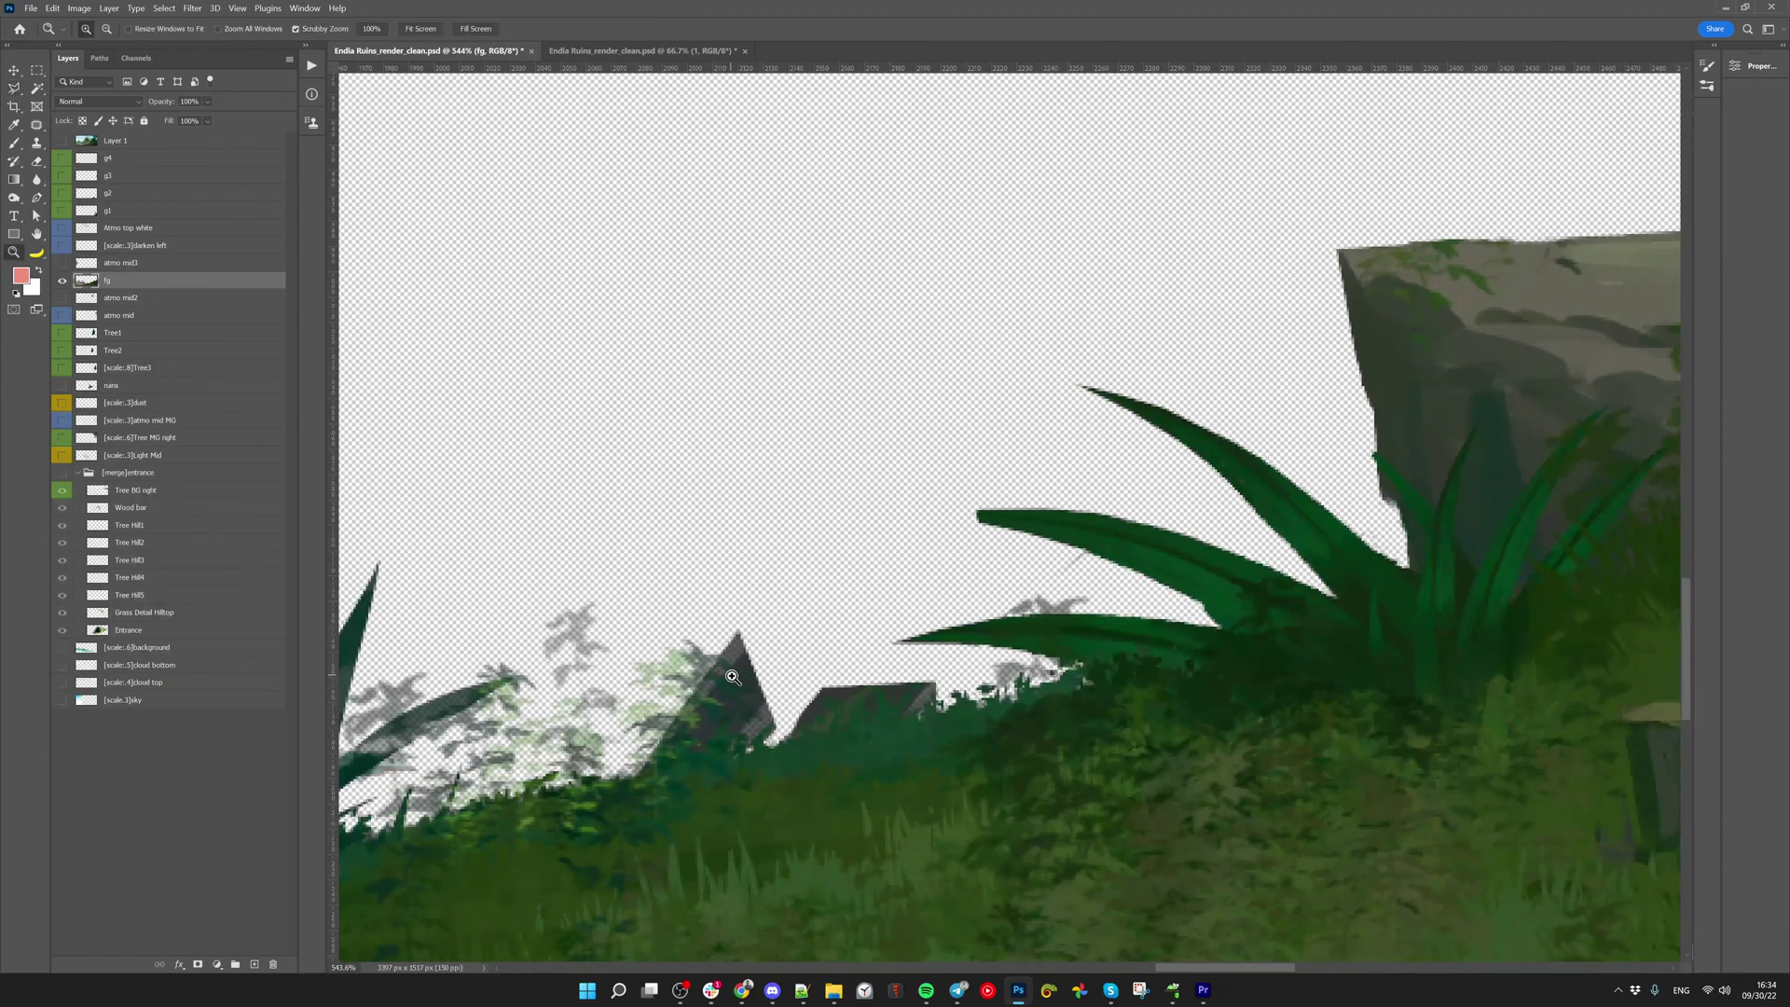
# Try to select the leftover root stumps on the fg layer with the Magic Wand
pyautogui.press('v')
pyautogui.press('e')
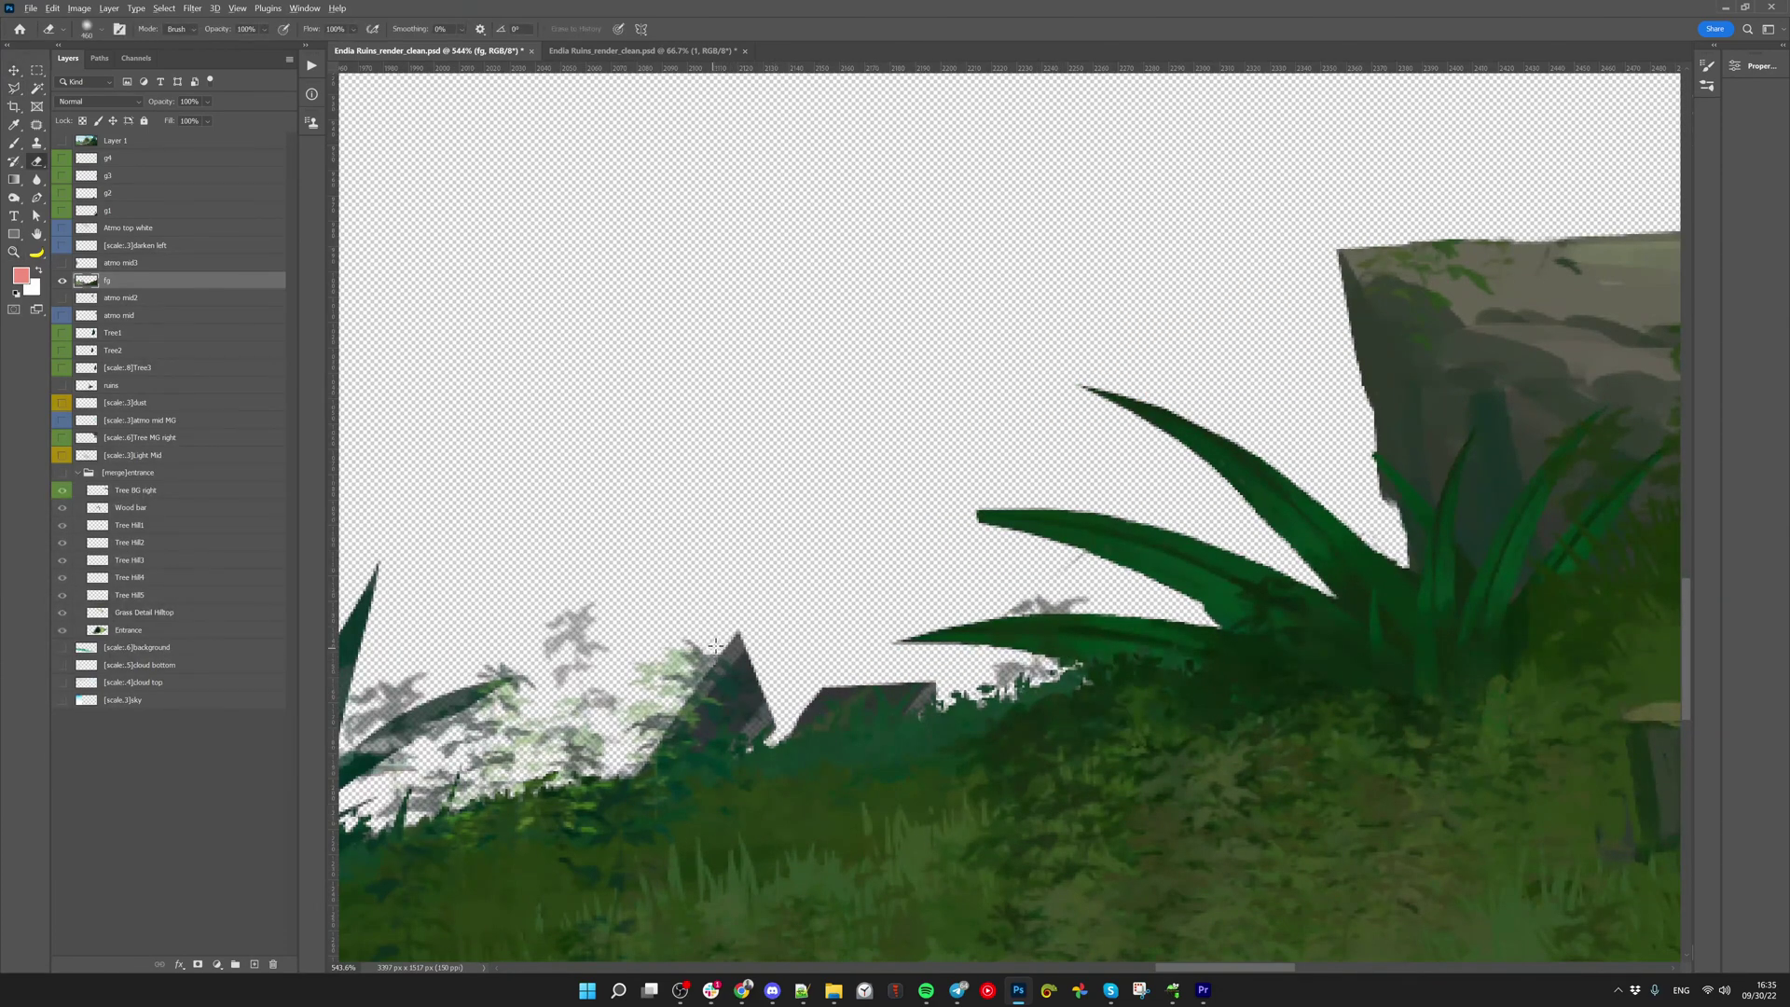
pyautogui.moveTo(797, 589)
pyautogui.mouseDown()
pyautogui.moveTo(1072, 597)
pyautogui.moveTo(329, 615)
pyautogui.mouseUp()
pyautogui.press('w')
pyautogui.click(769, 721)
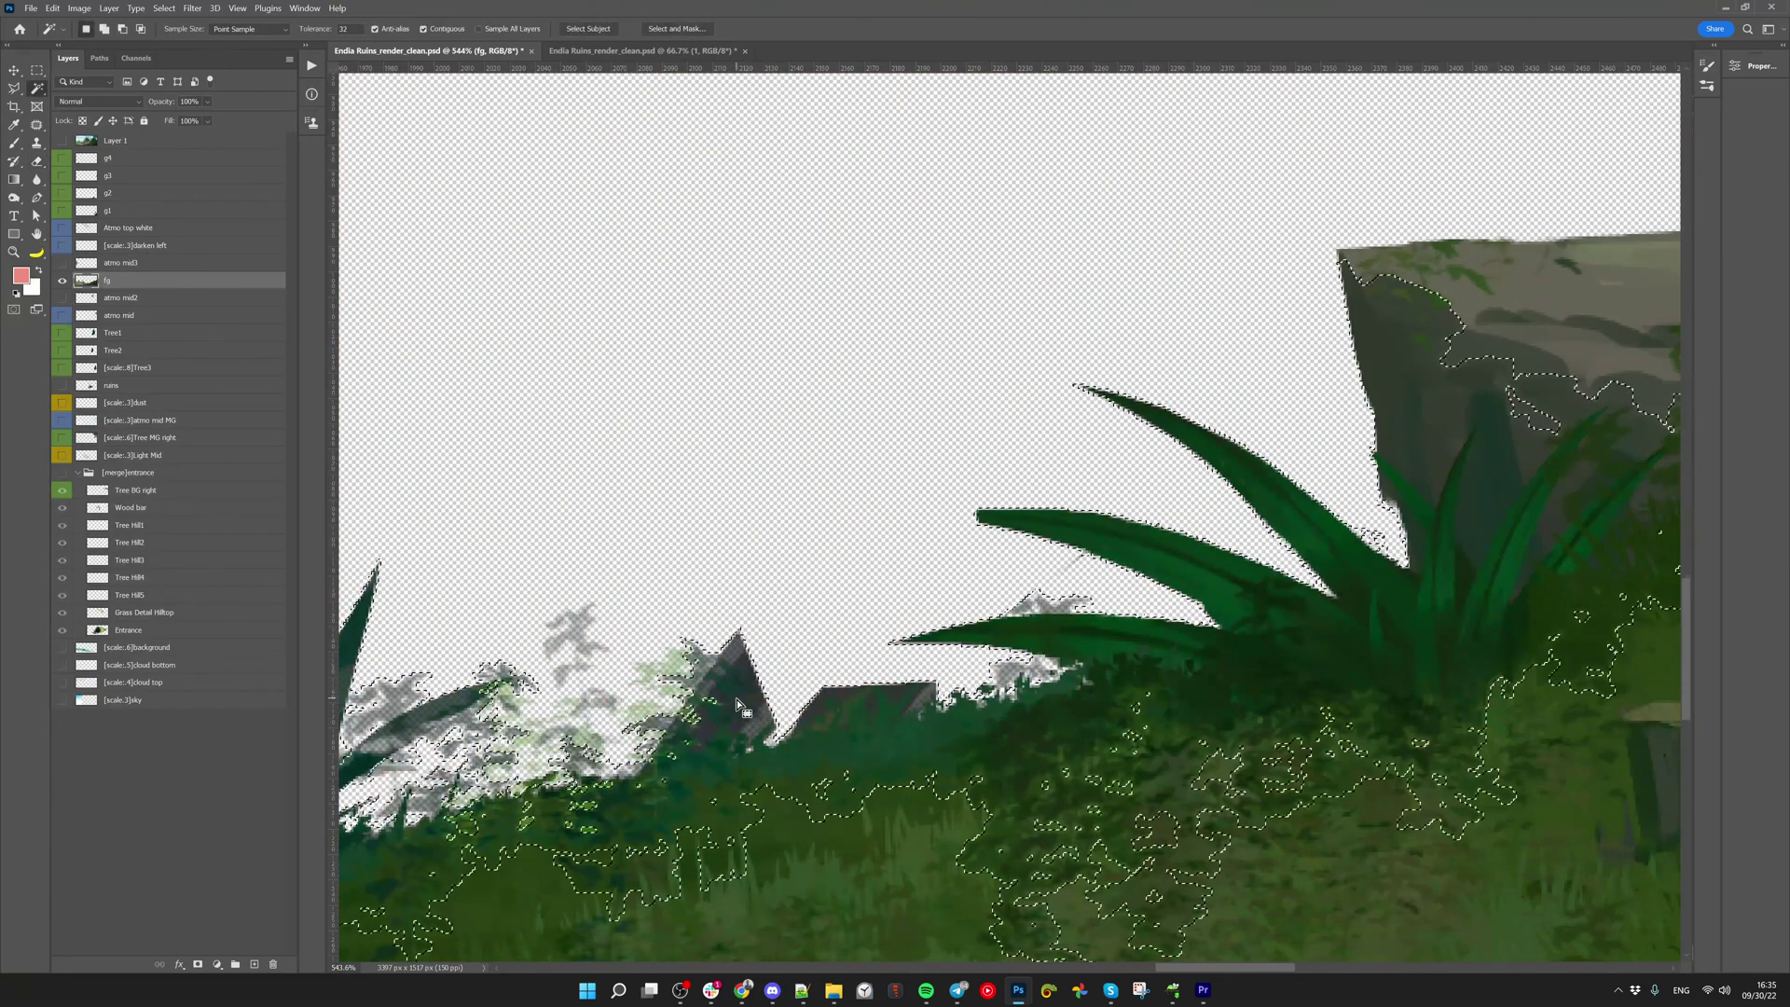
pyautogui.click(806, 693)
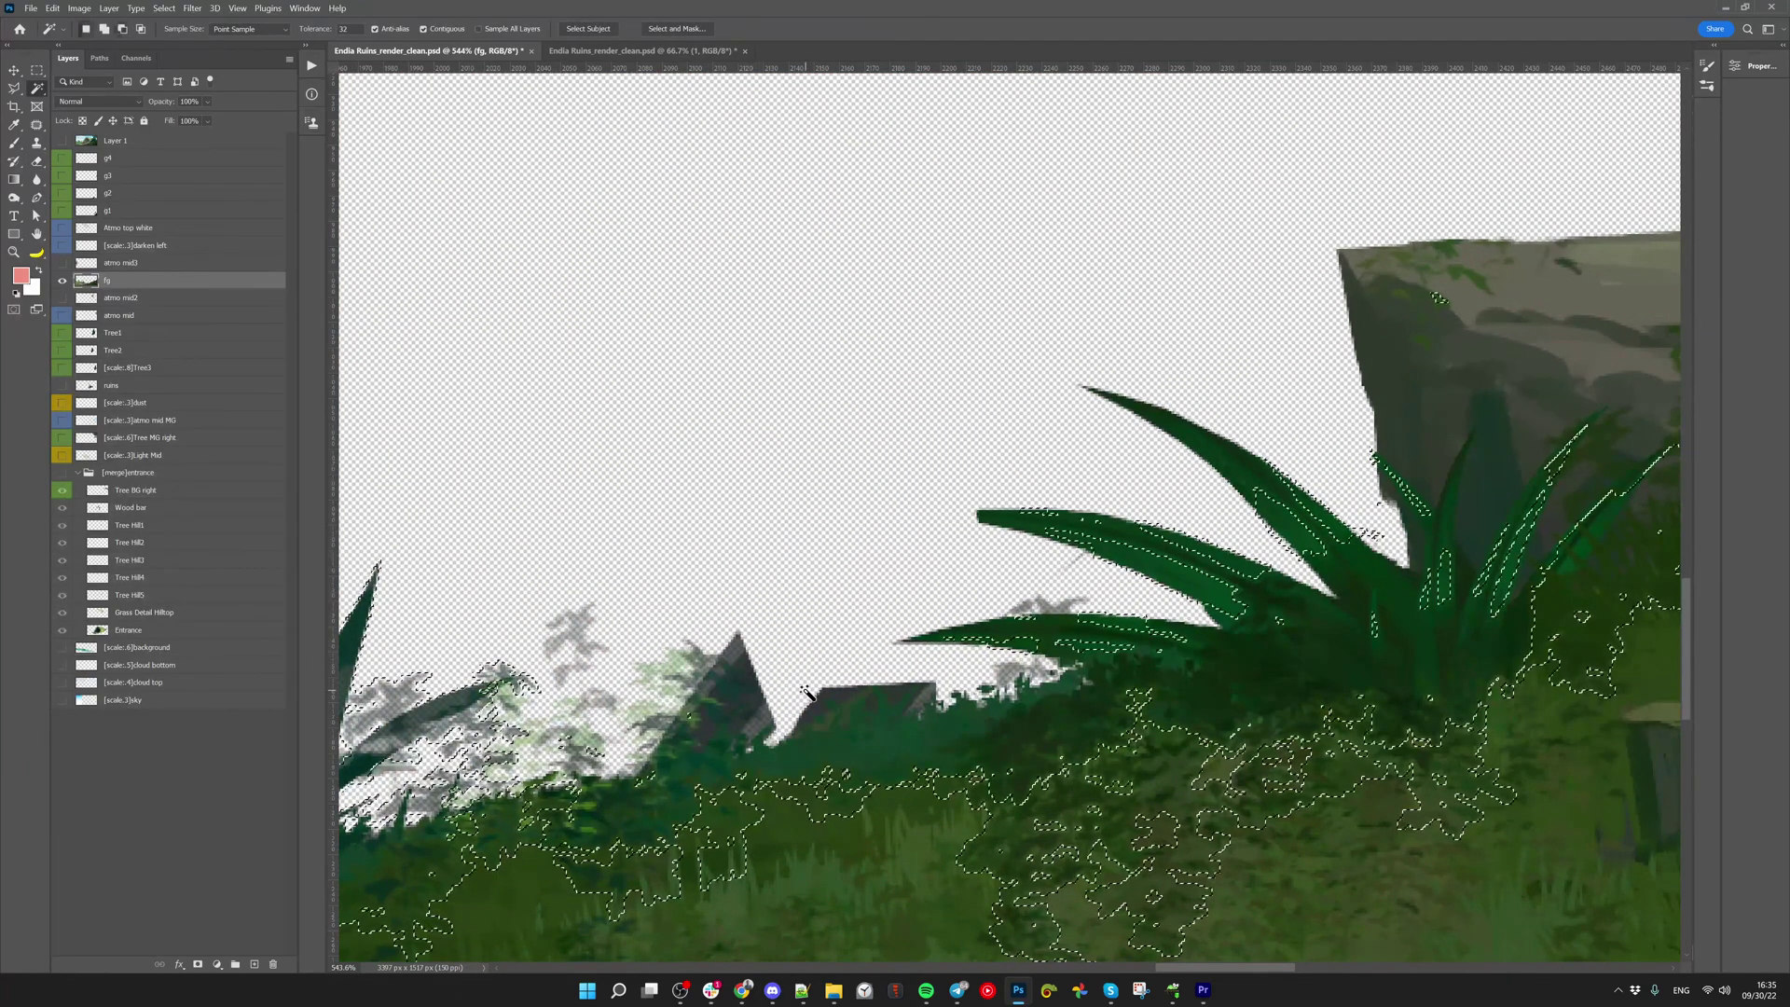
pyautogui.hotkey('ctrl', 'd')
# Erase the leftover root stumps along the grass edge of the fg layer with a small brush
pyautogui.press('e')
pyautogui.moveTo(780, 640)
pyautogui.mouseDown()
pyautogui.moveTo(731, 632)
pyautogui.moveTo(779, 631)
pyautogui.moveTo(795, 657)
pyautogui.moveTo(766, 599)
pyautogui.moveTo(824, 651)
pyautogui.moveTo(811, 666)
pyautogui.moveTo(874, 669)
pyautogui.moveTo(817, 670)
pyautogui.mouseUp()
pyautogui.moveTo(940, 681)
pyautogui.mouseDown()
pyautogui.moveTo(813, 689)
pyautogui.moveTo(804, 713)
pyautogui.moveTo(874, 686)
pyautogui.moveTo(805, 711)
pyautogui.moveTo(851, 678)
pyautogui.moveTo(792, 696)
pyautogui.moveTo(778, 725)
pyautogui.moveTo(779, 677)
pyautogui.moveTo(750, 642)
pyautogui.mouseUp()
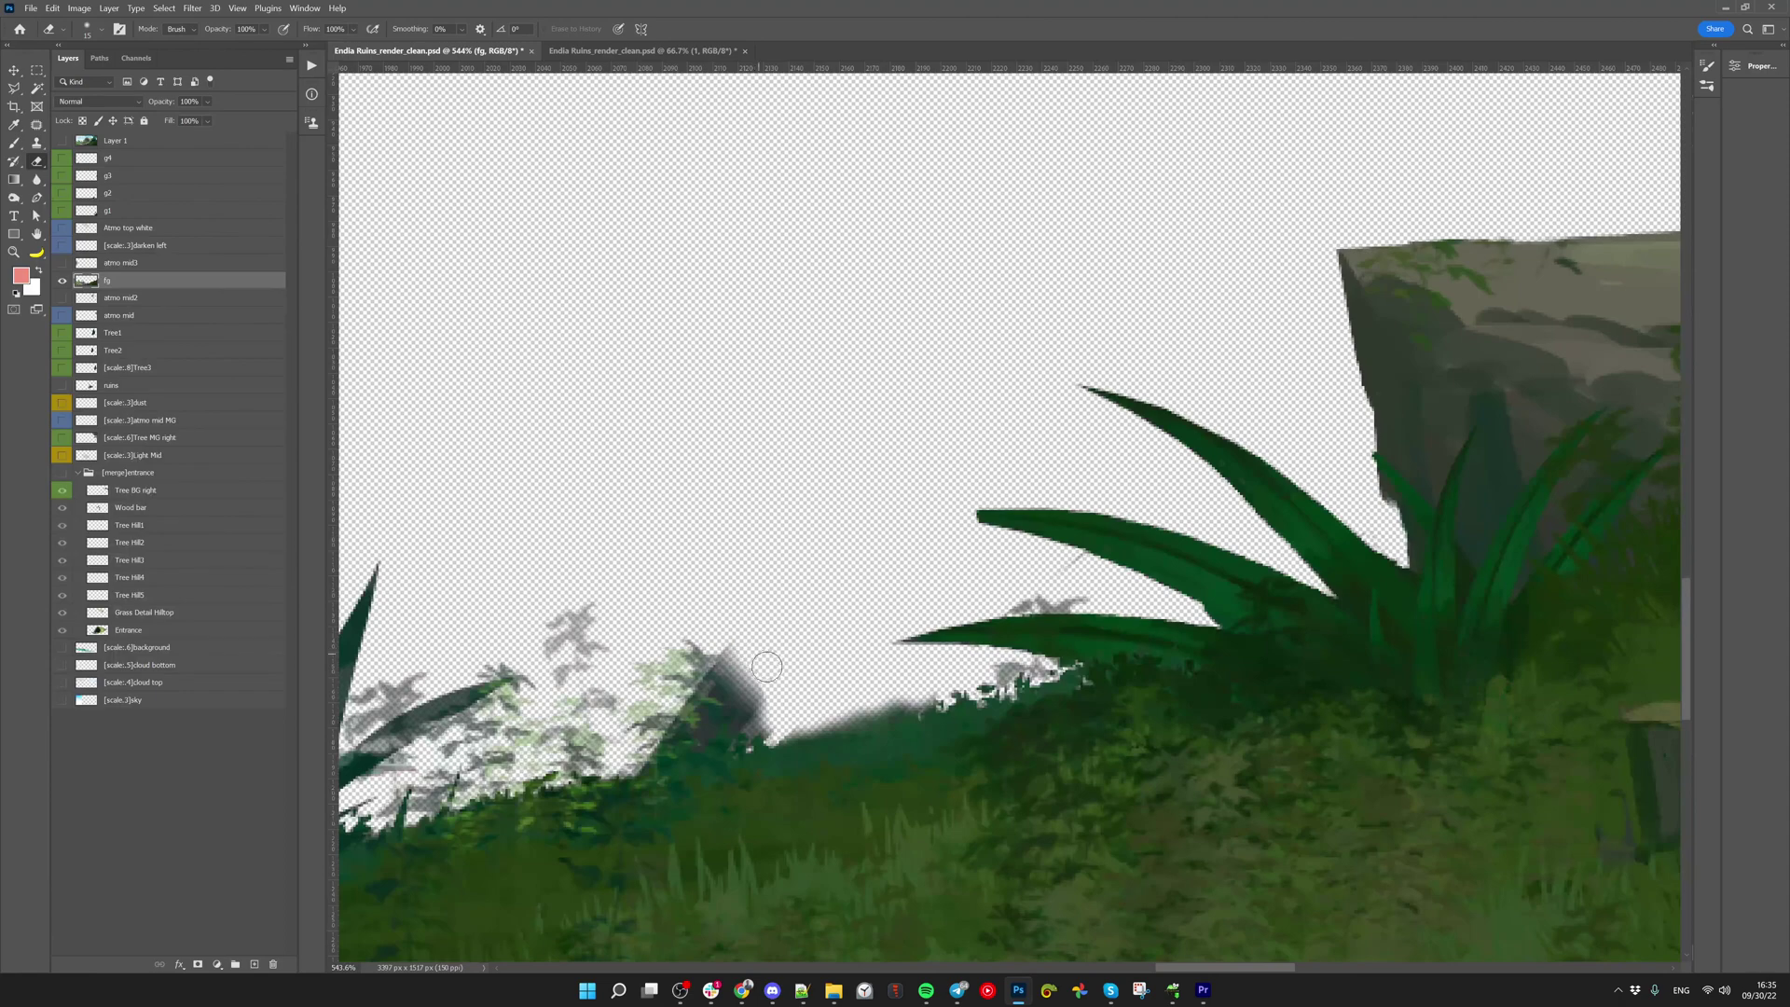
pyautogui.press('w')
pyautogui.click(736, 737)
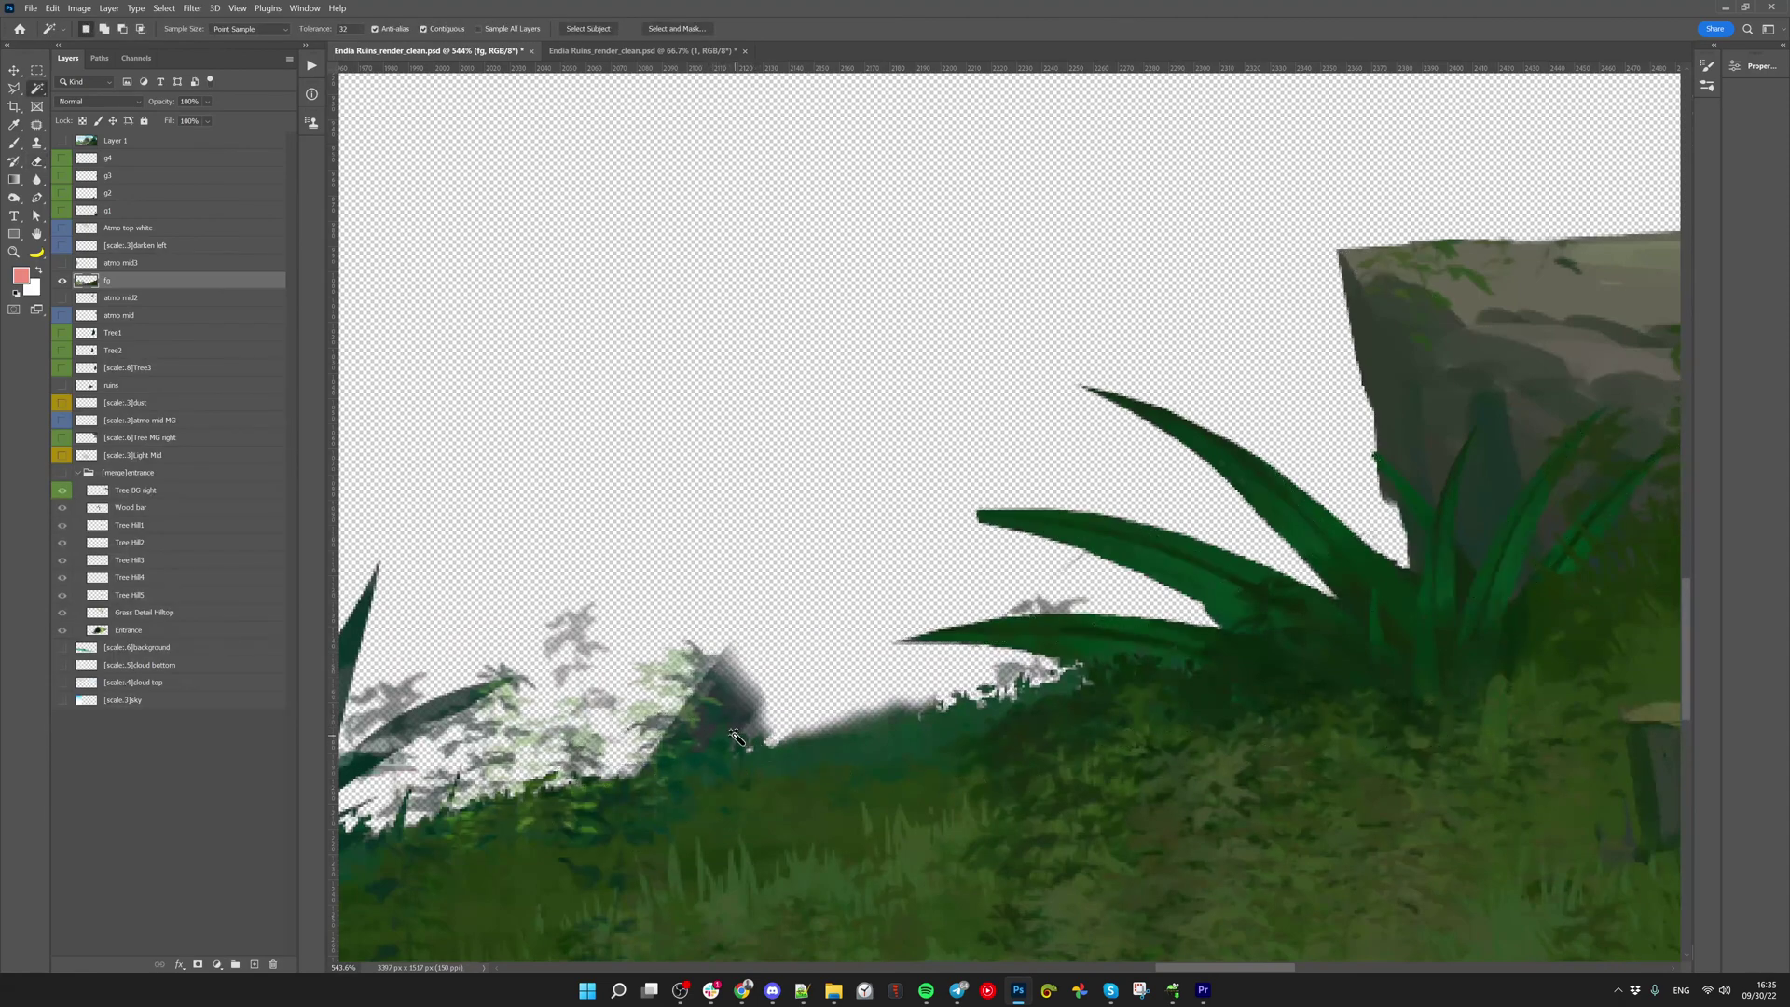
pyautogui.click(198, 11)
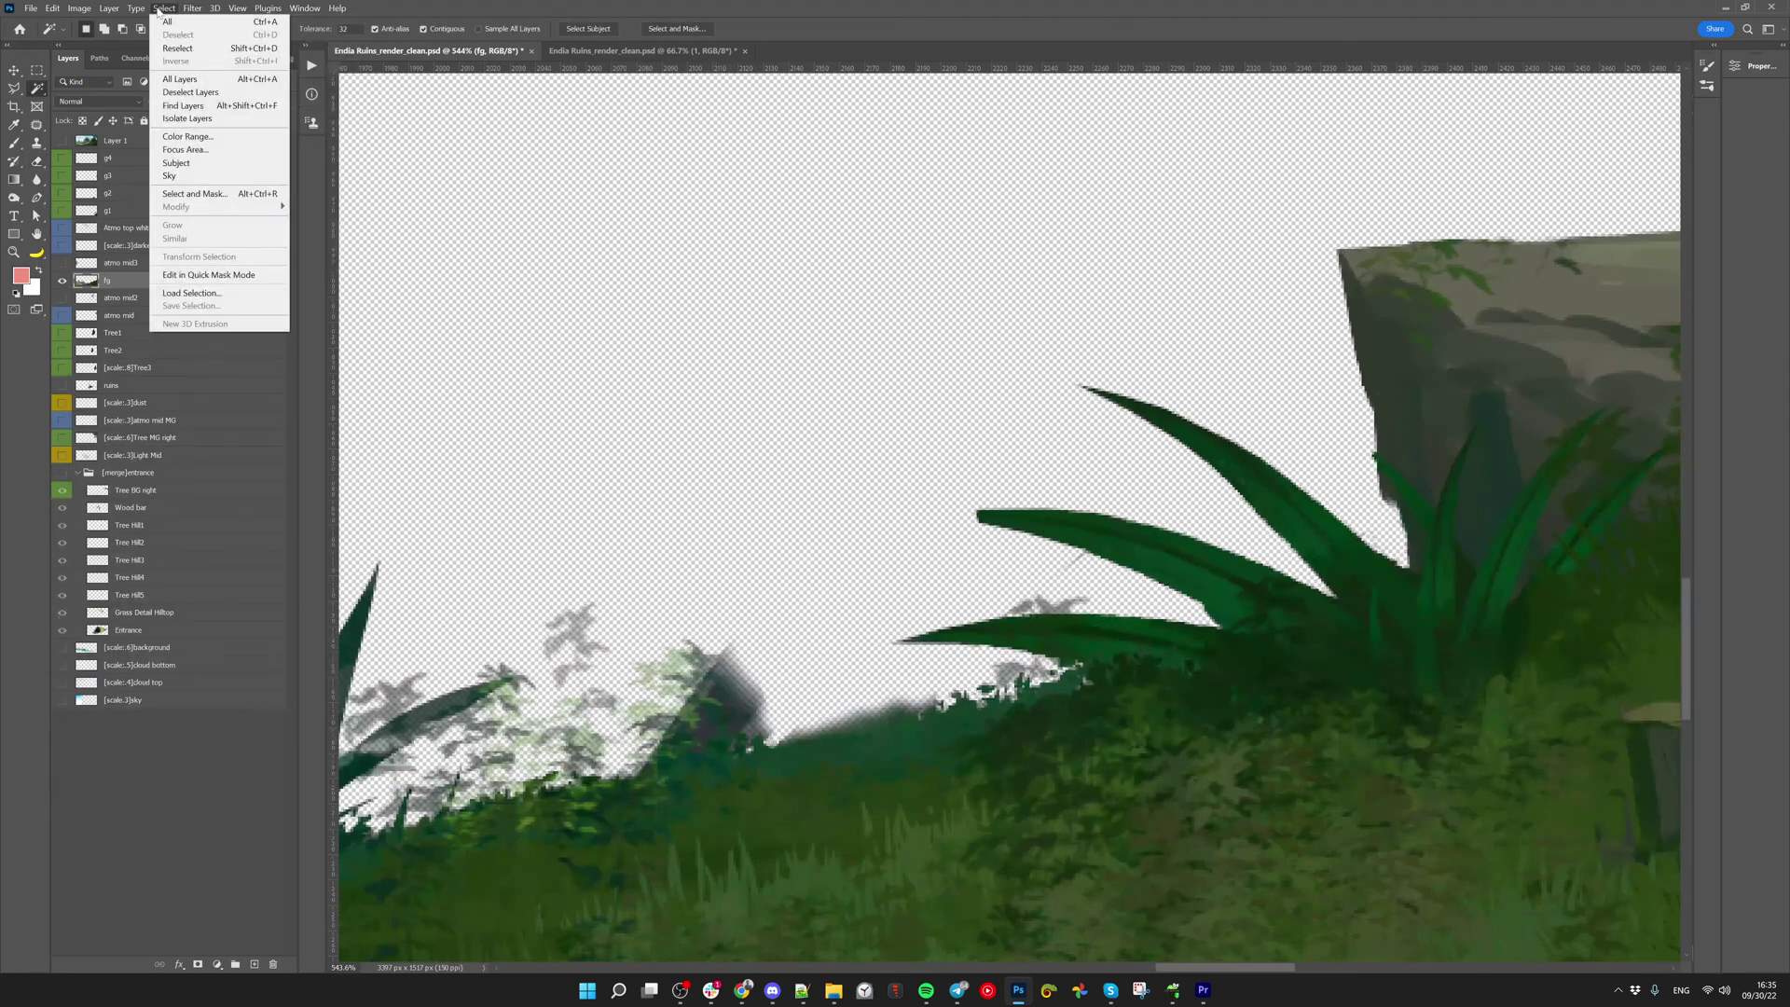
pyautogui.click(319, 7)
# Draw a rectangular marquee around the dark root stump on the fg layer and select its dark tones with Color Range
pyautogui.press('m')
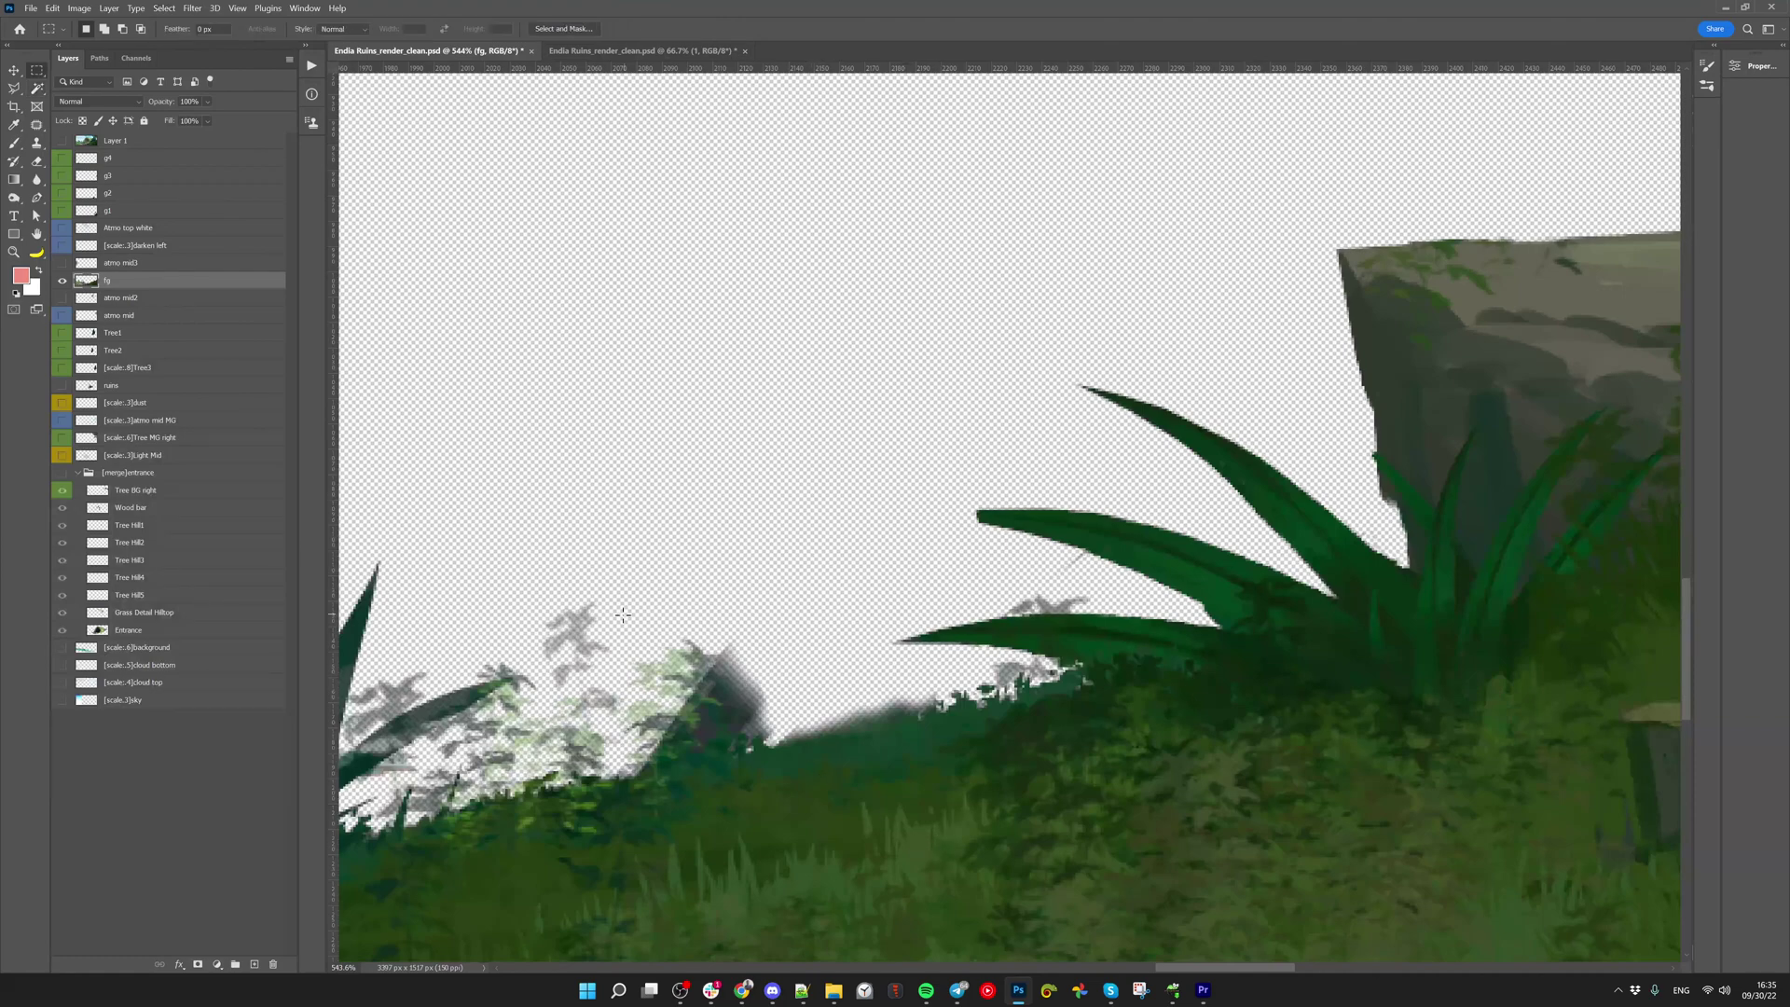
pyautogui.moveTo(622, 615); pyautogui.dragTo(904, 816)
pyautogui.click(160, 8)
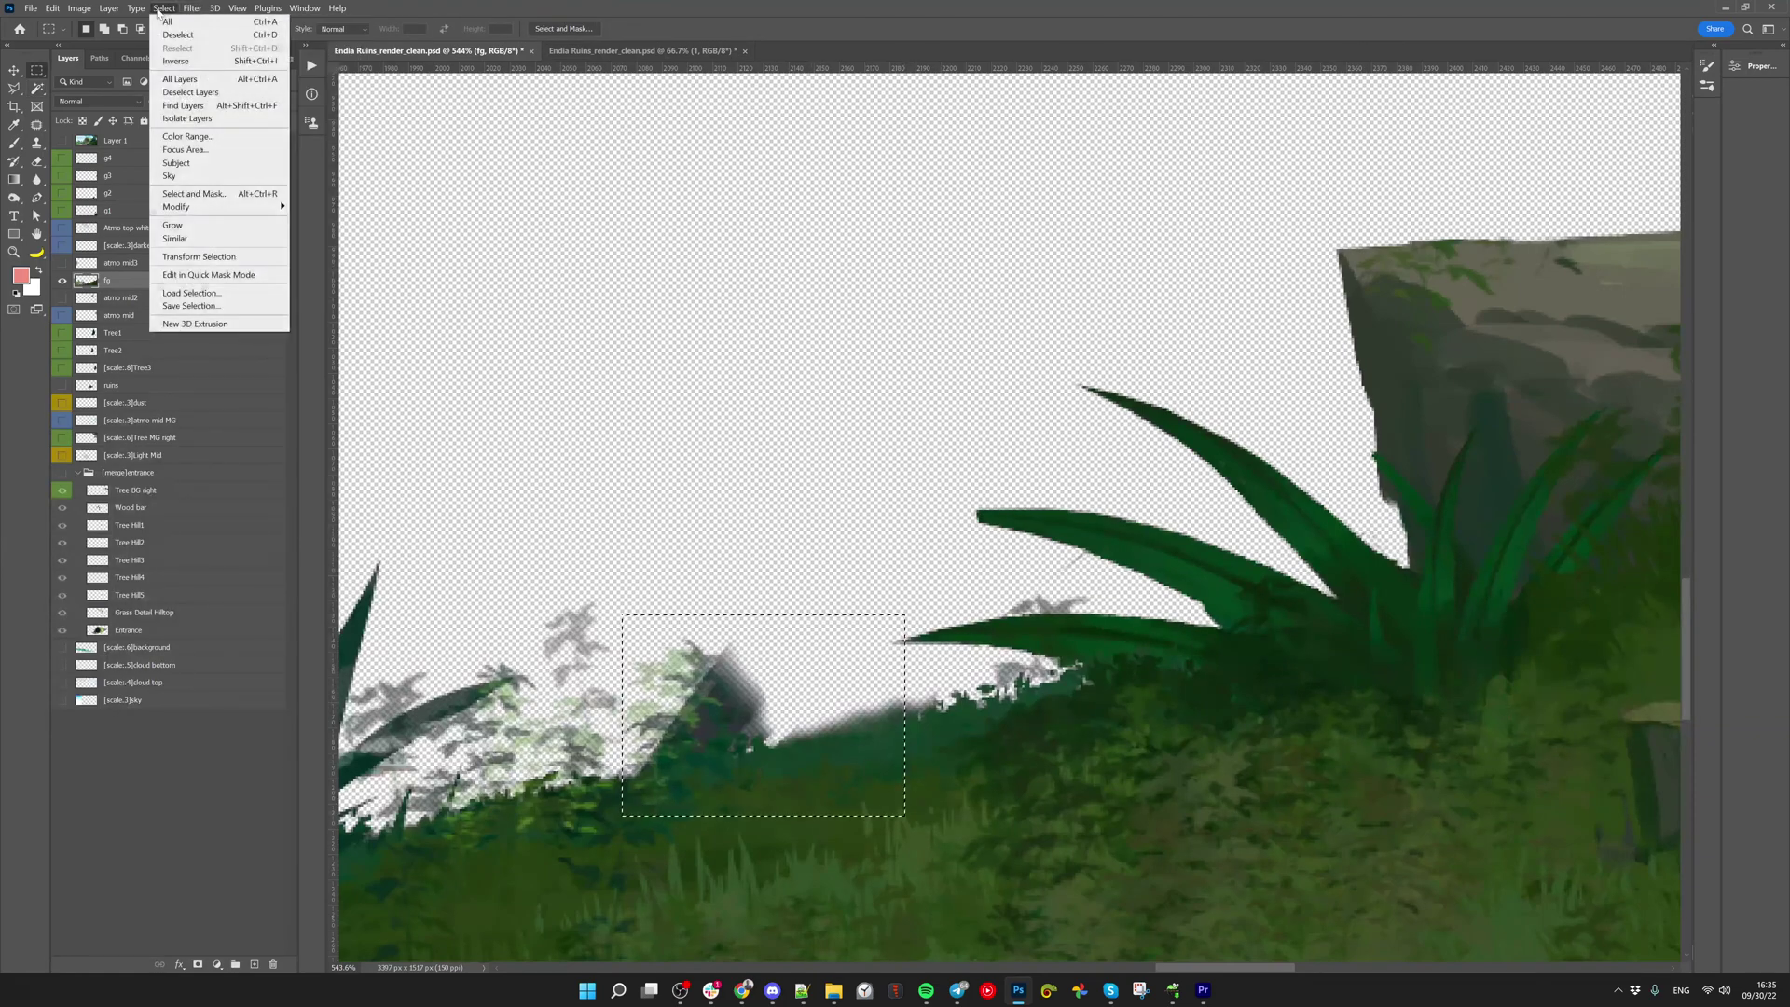
pyautogui.click(187, 137)
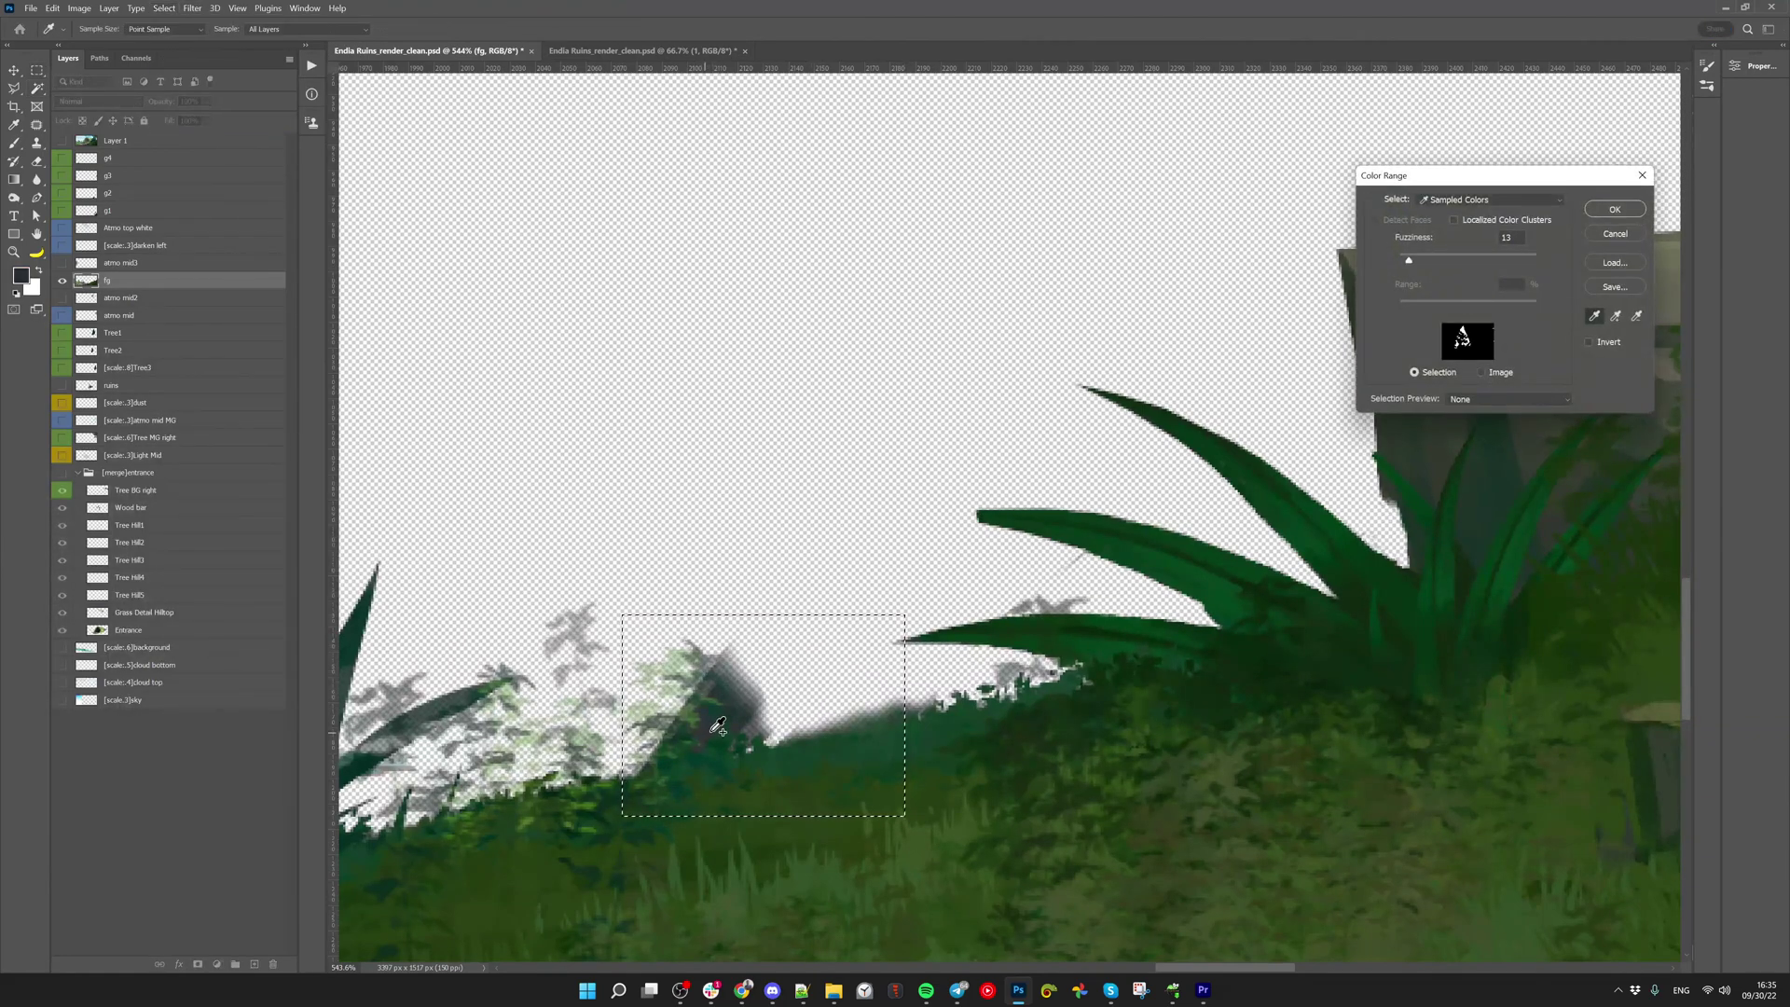
pyautogui.click(1614, 210)
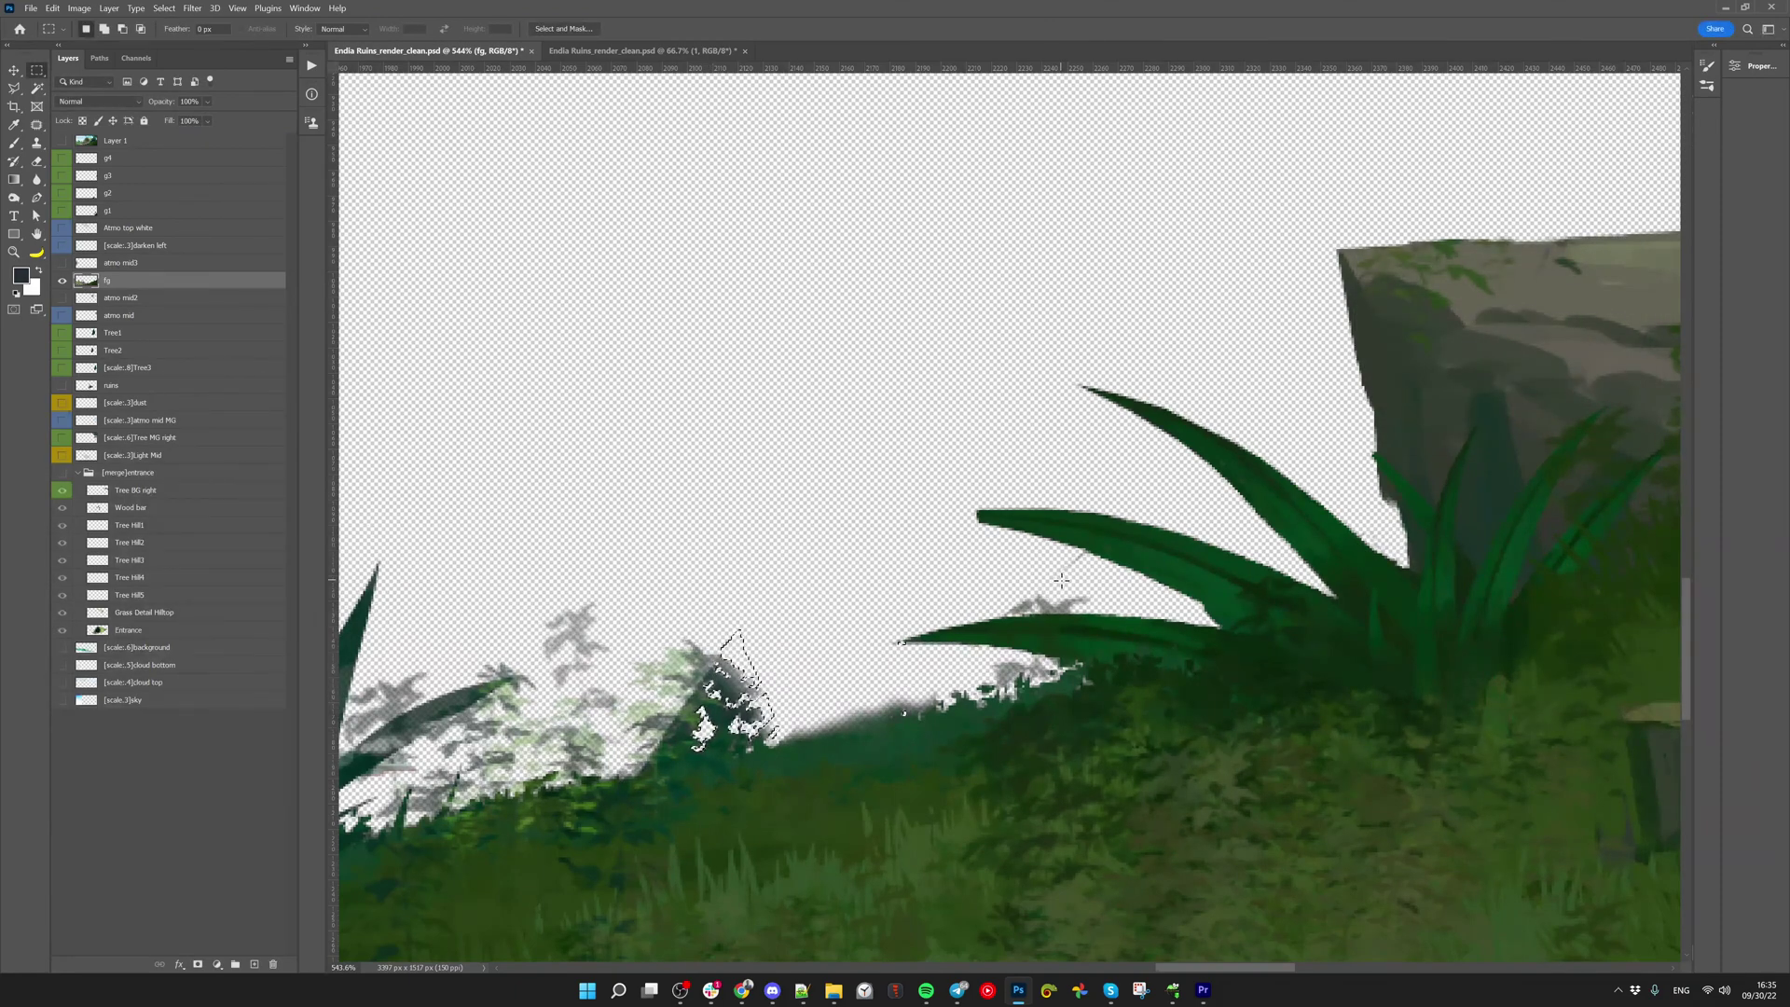
# Feather the stump selection by 1.9 px with Select and Mask, delete the selected dark pixels from fg, and deselect
pyautogui.hotkey('alt', 'ctrl', 'r')
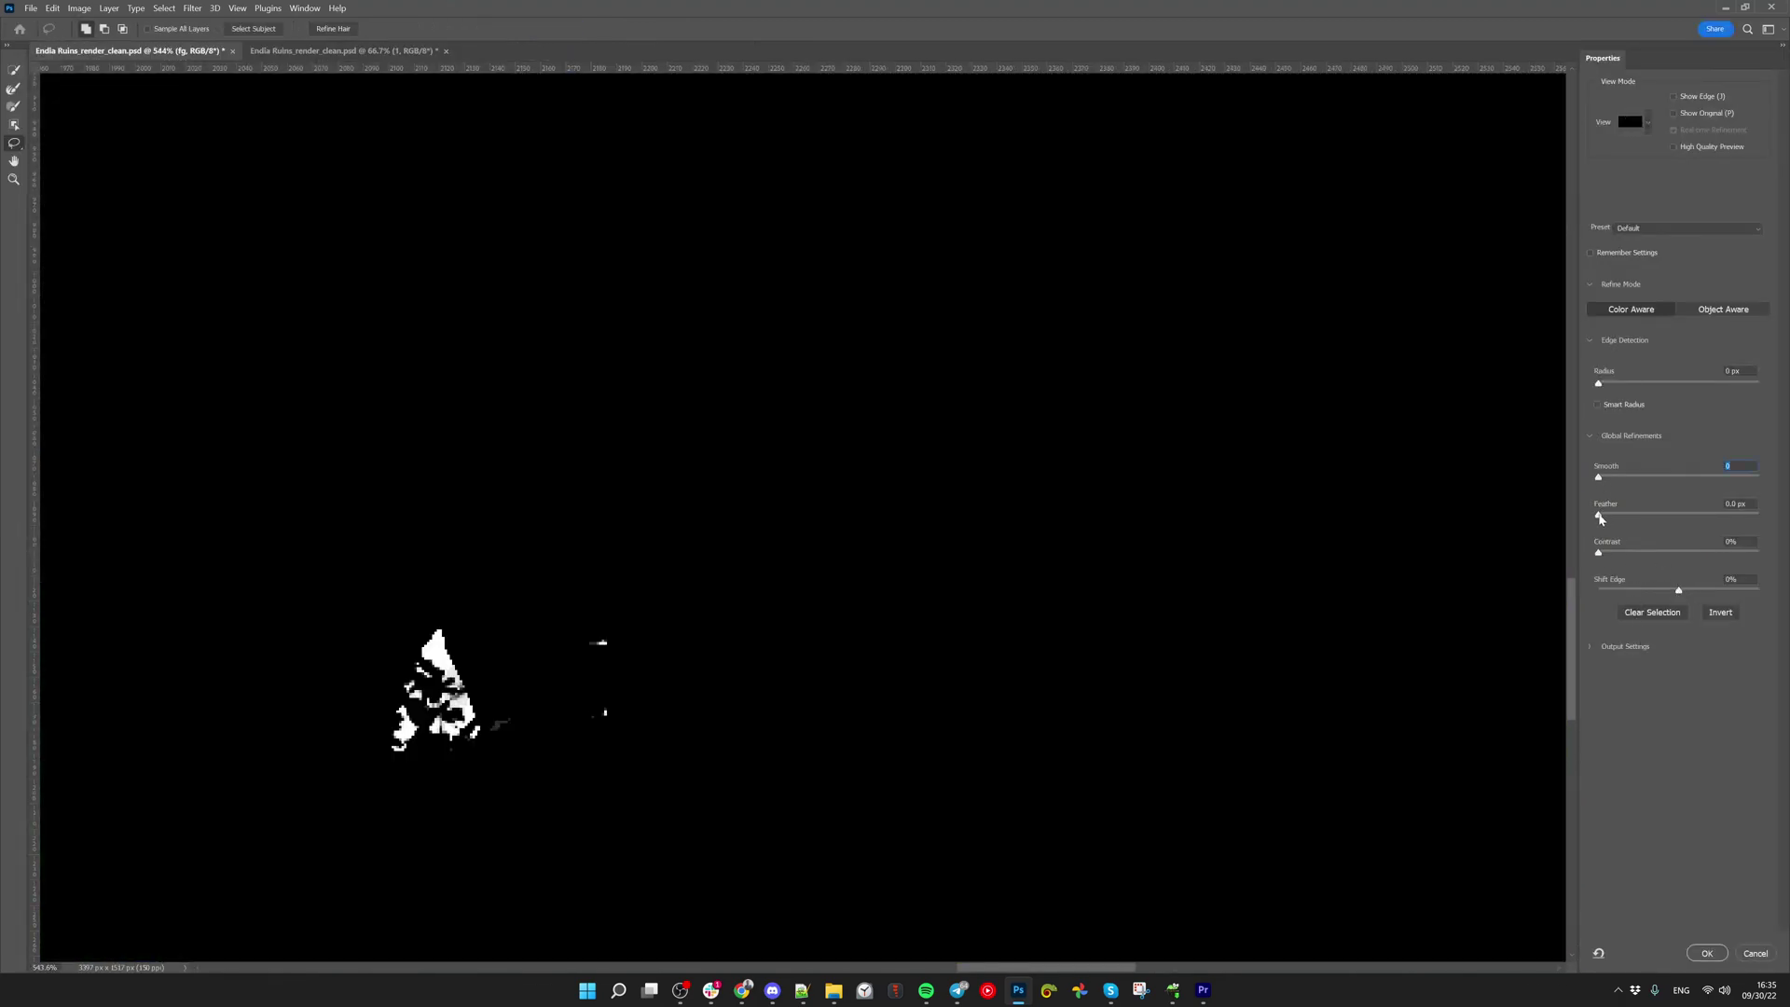
pyautogui.moveTo(1600, 516); pyautogui.dragTo(1616, 520)
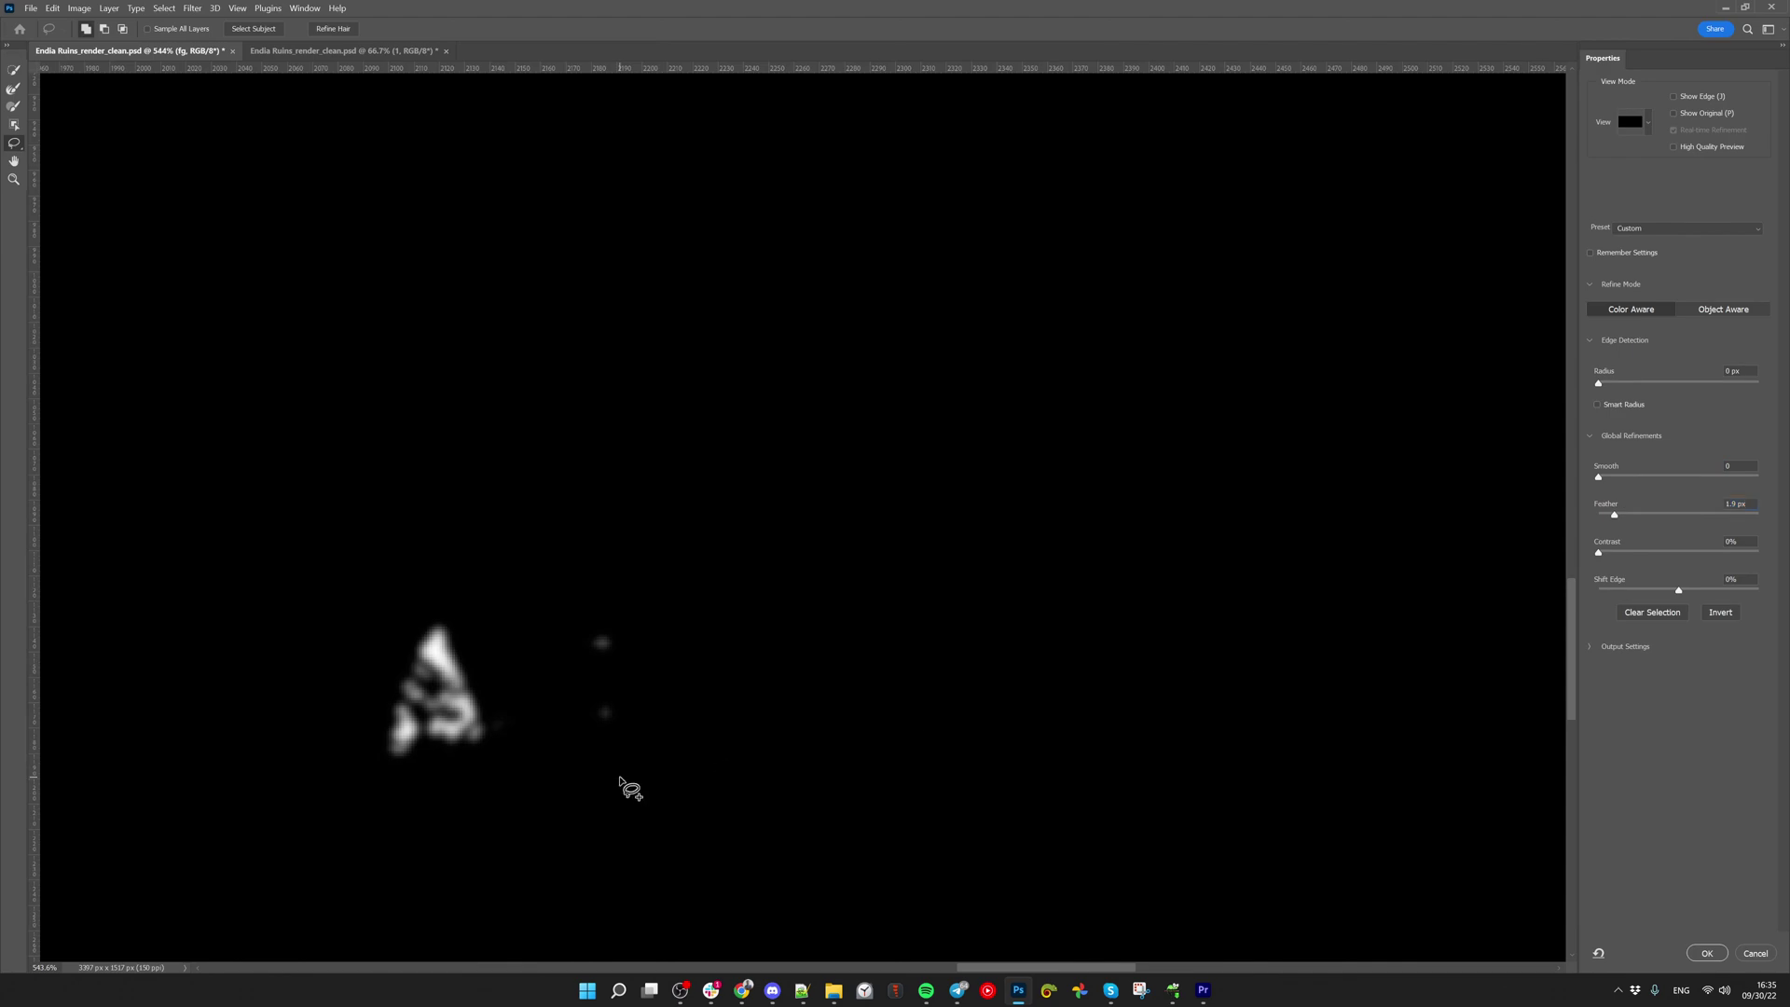
pyautogui.click(1707, 953)
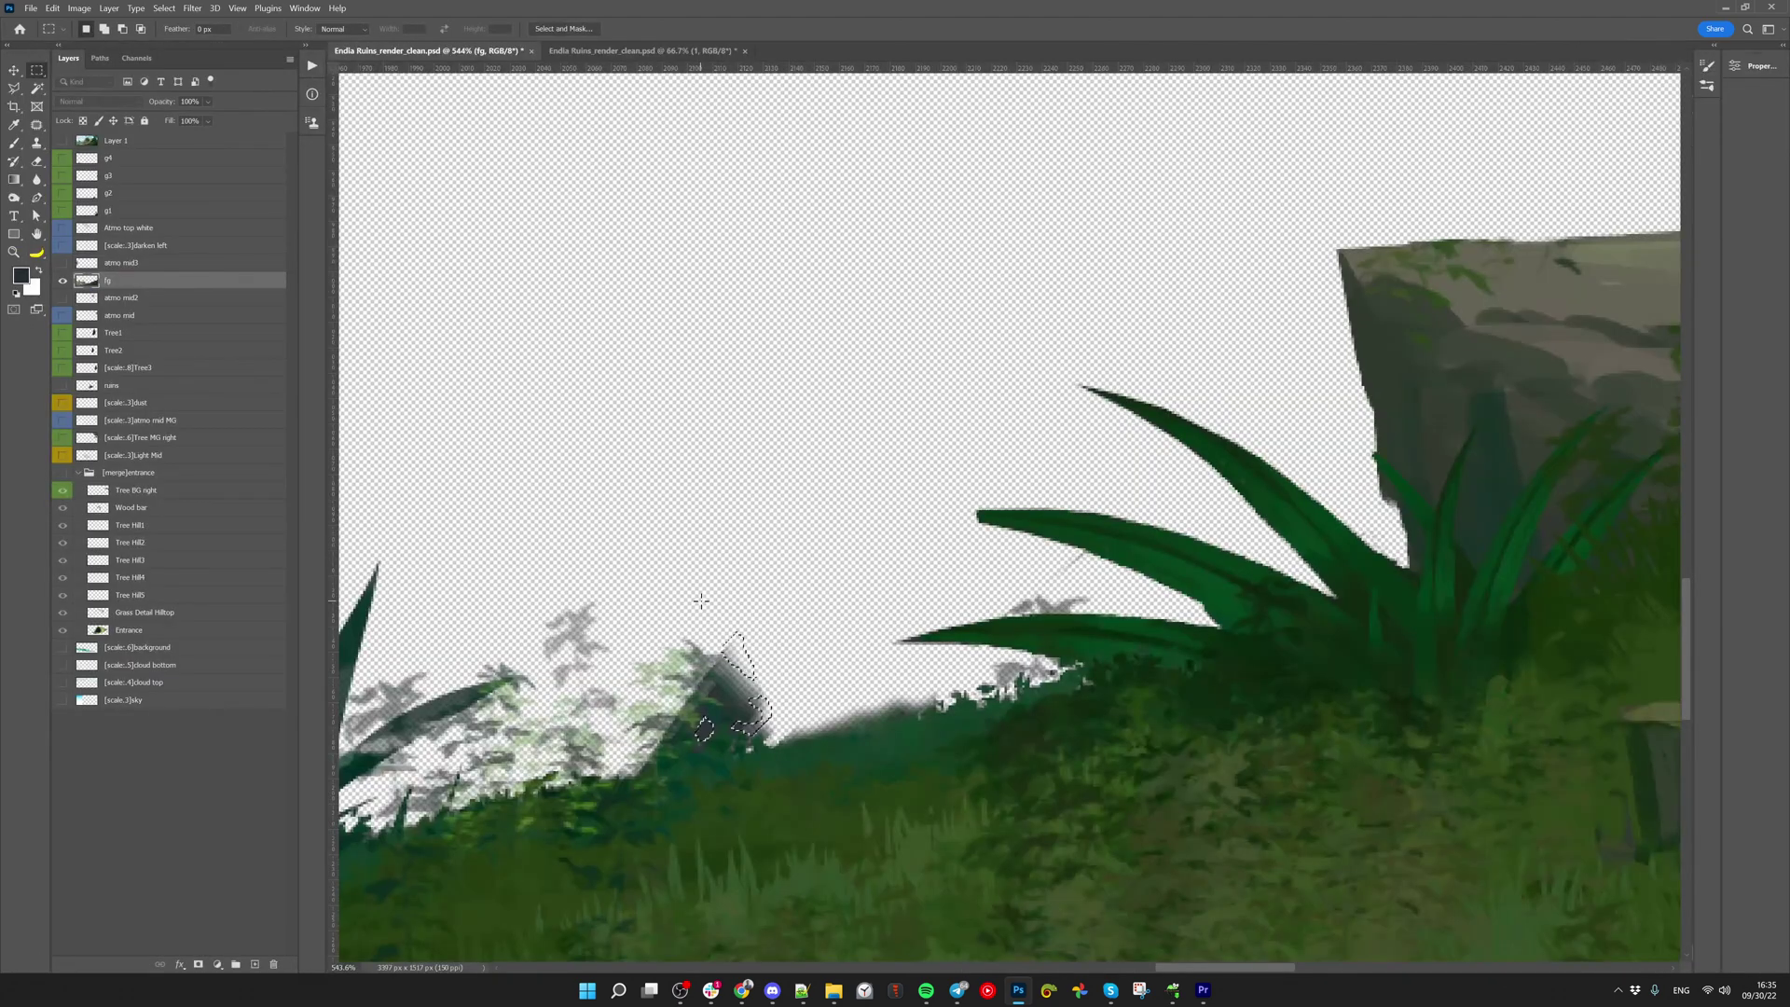
pyautogui.hotkey('ctrl', 'd')
# Erase the thin stray line beneath the long grass blade on the fg layer
pyautogui.hotkey('ctrl', '1')
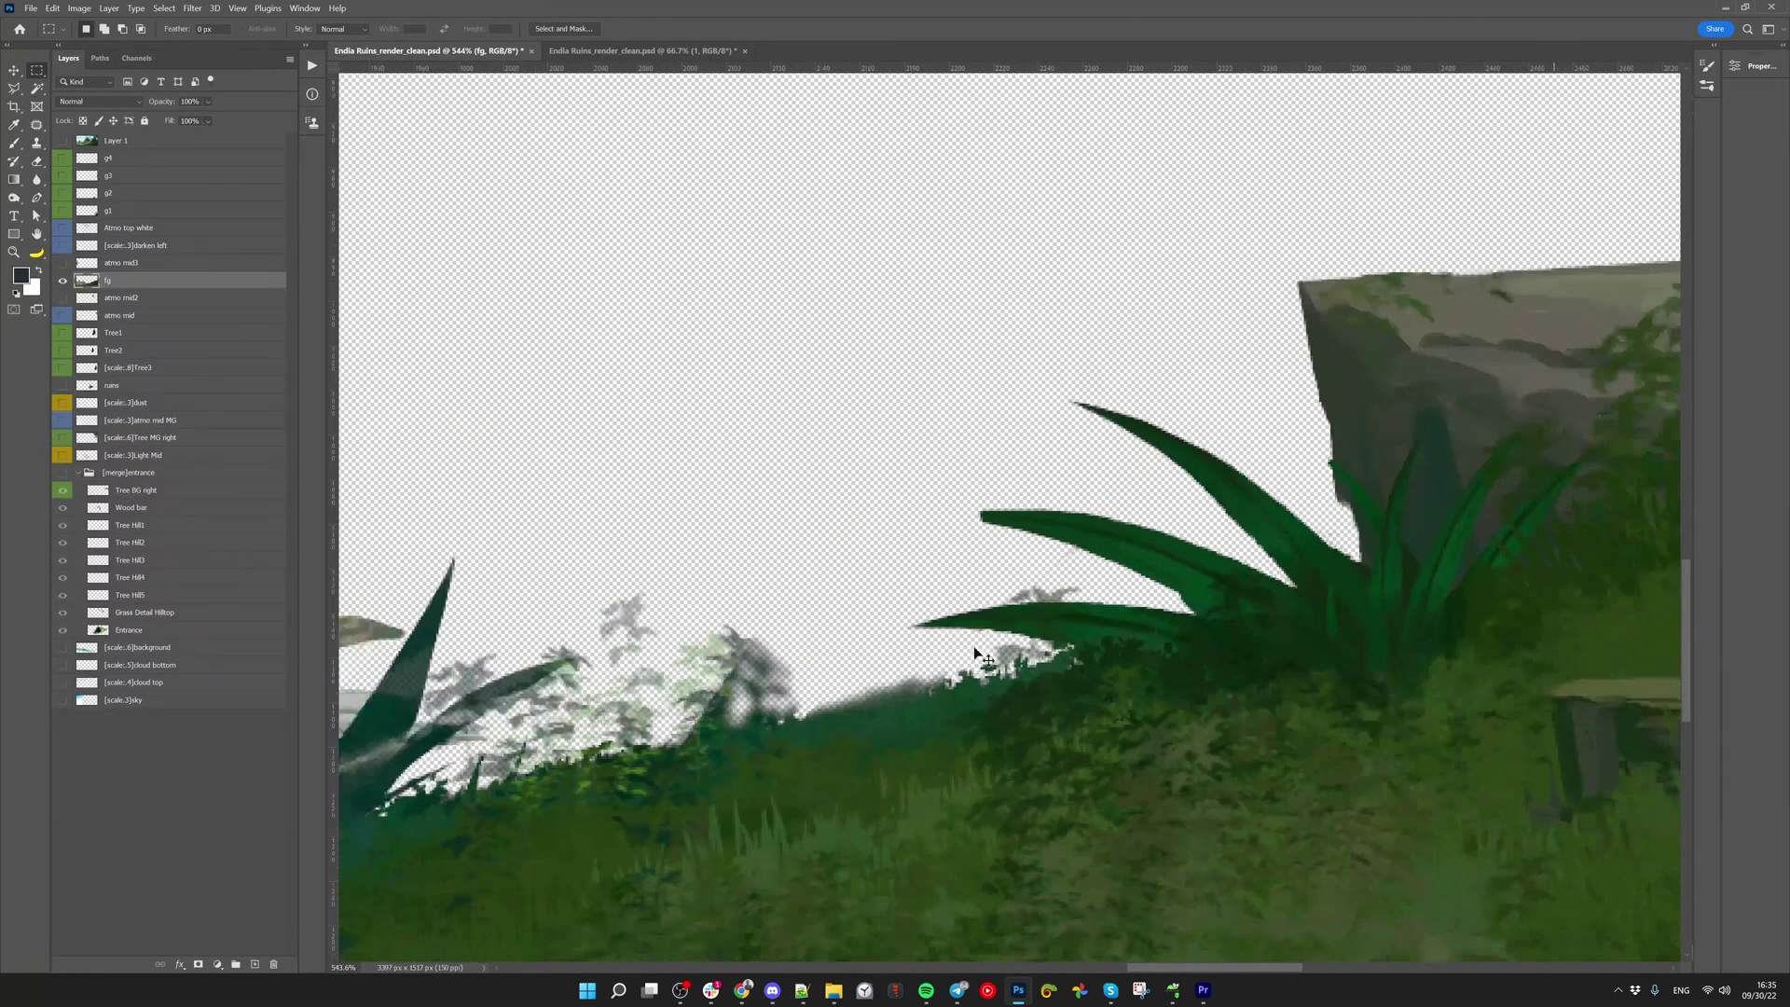
pyautogui.press('z')
pyautogui.moveTo(1059, 533); pyautogui.dragTo(1175, 569)
pyautogui.press('v')
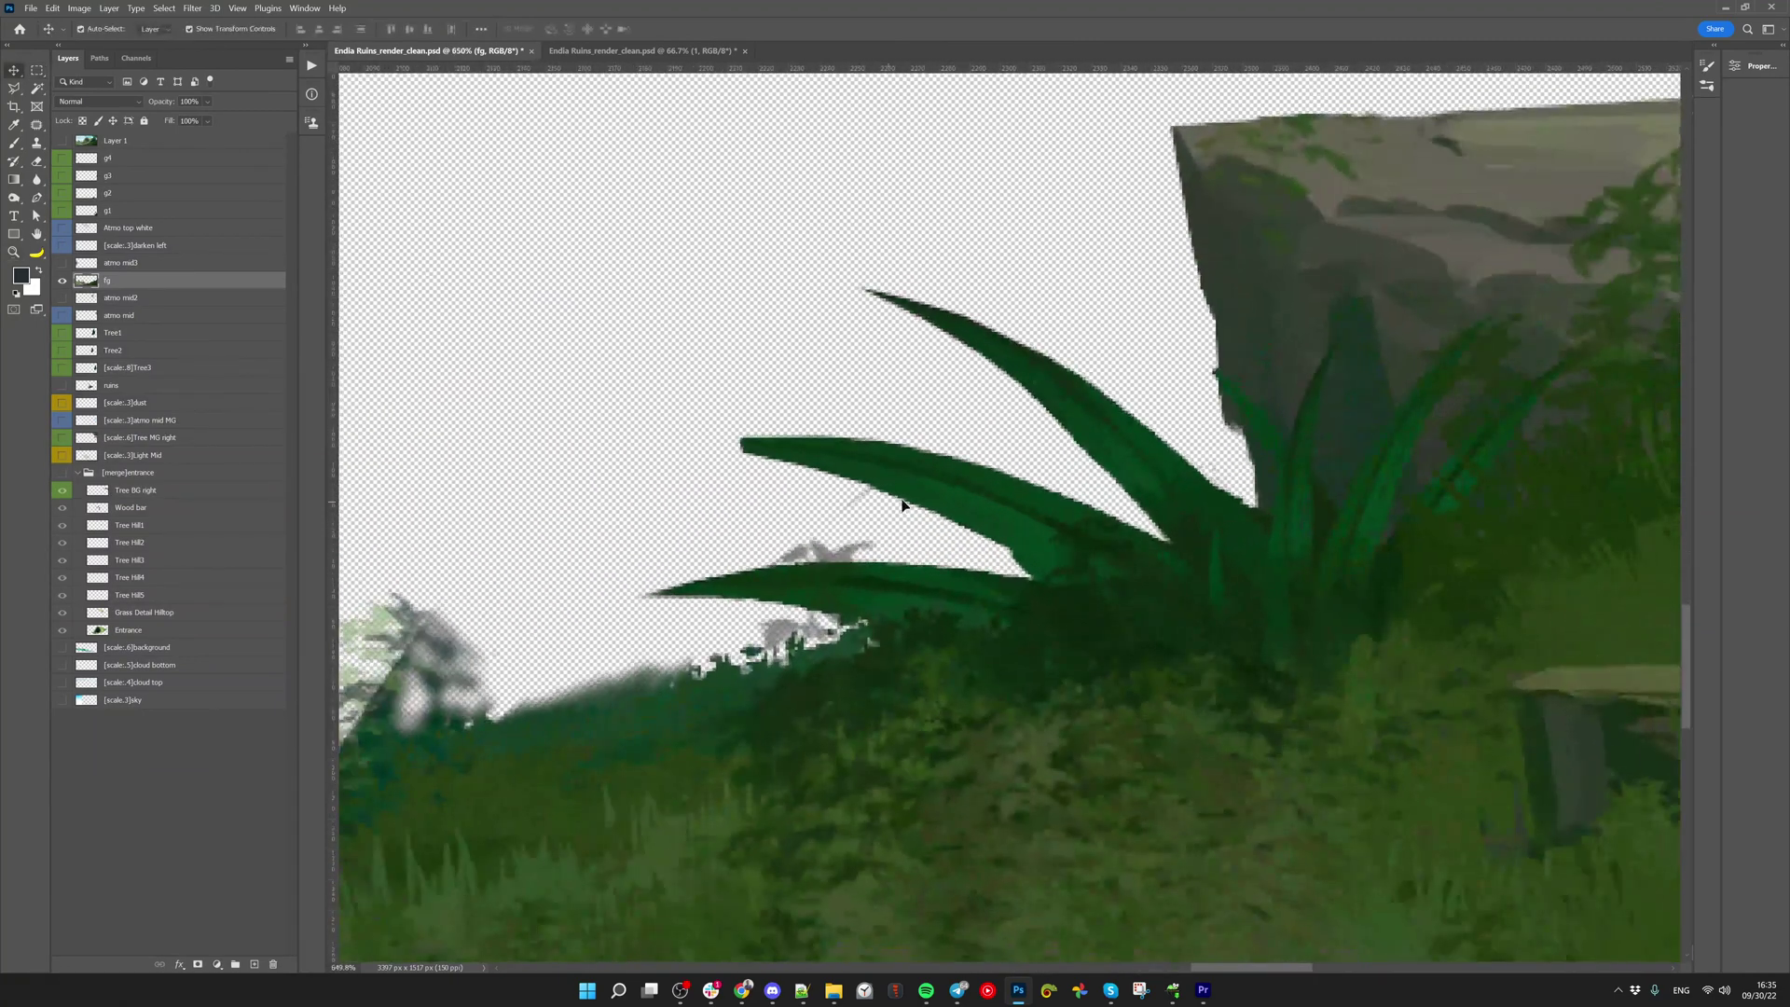
pyautogui.press('e')
pyautogui.moveTo(851, 499)
pyautogui.mouseDown()
pyautogui.moveTo(830, 505)
pyautogui.moveTo(891, 523)
pyautogui.moveTo(871, 507)
pyautogui.mouseUp()
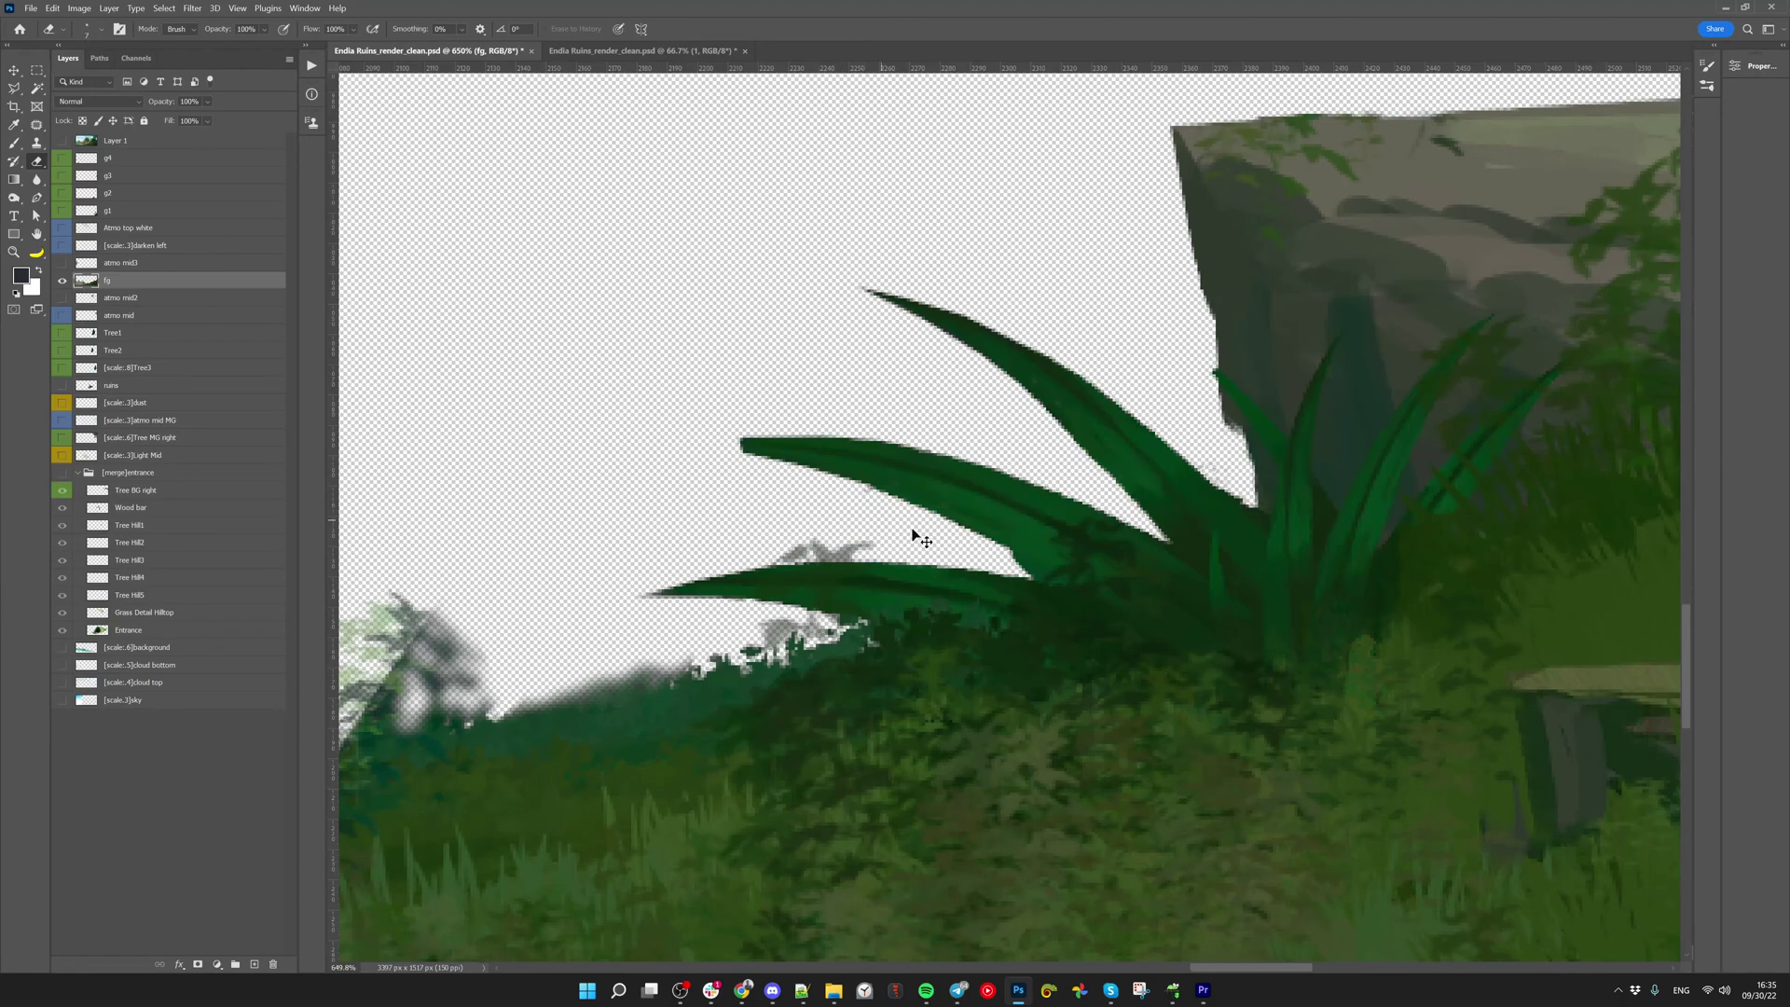
# Show all layers again at 100% and toggle Layer 1's visibility to check the cleaned fg against the original render
pyautogui.hotkey('ctrl', '1')
pyautogui.press('v')
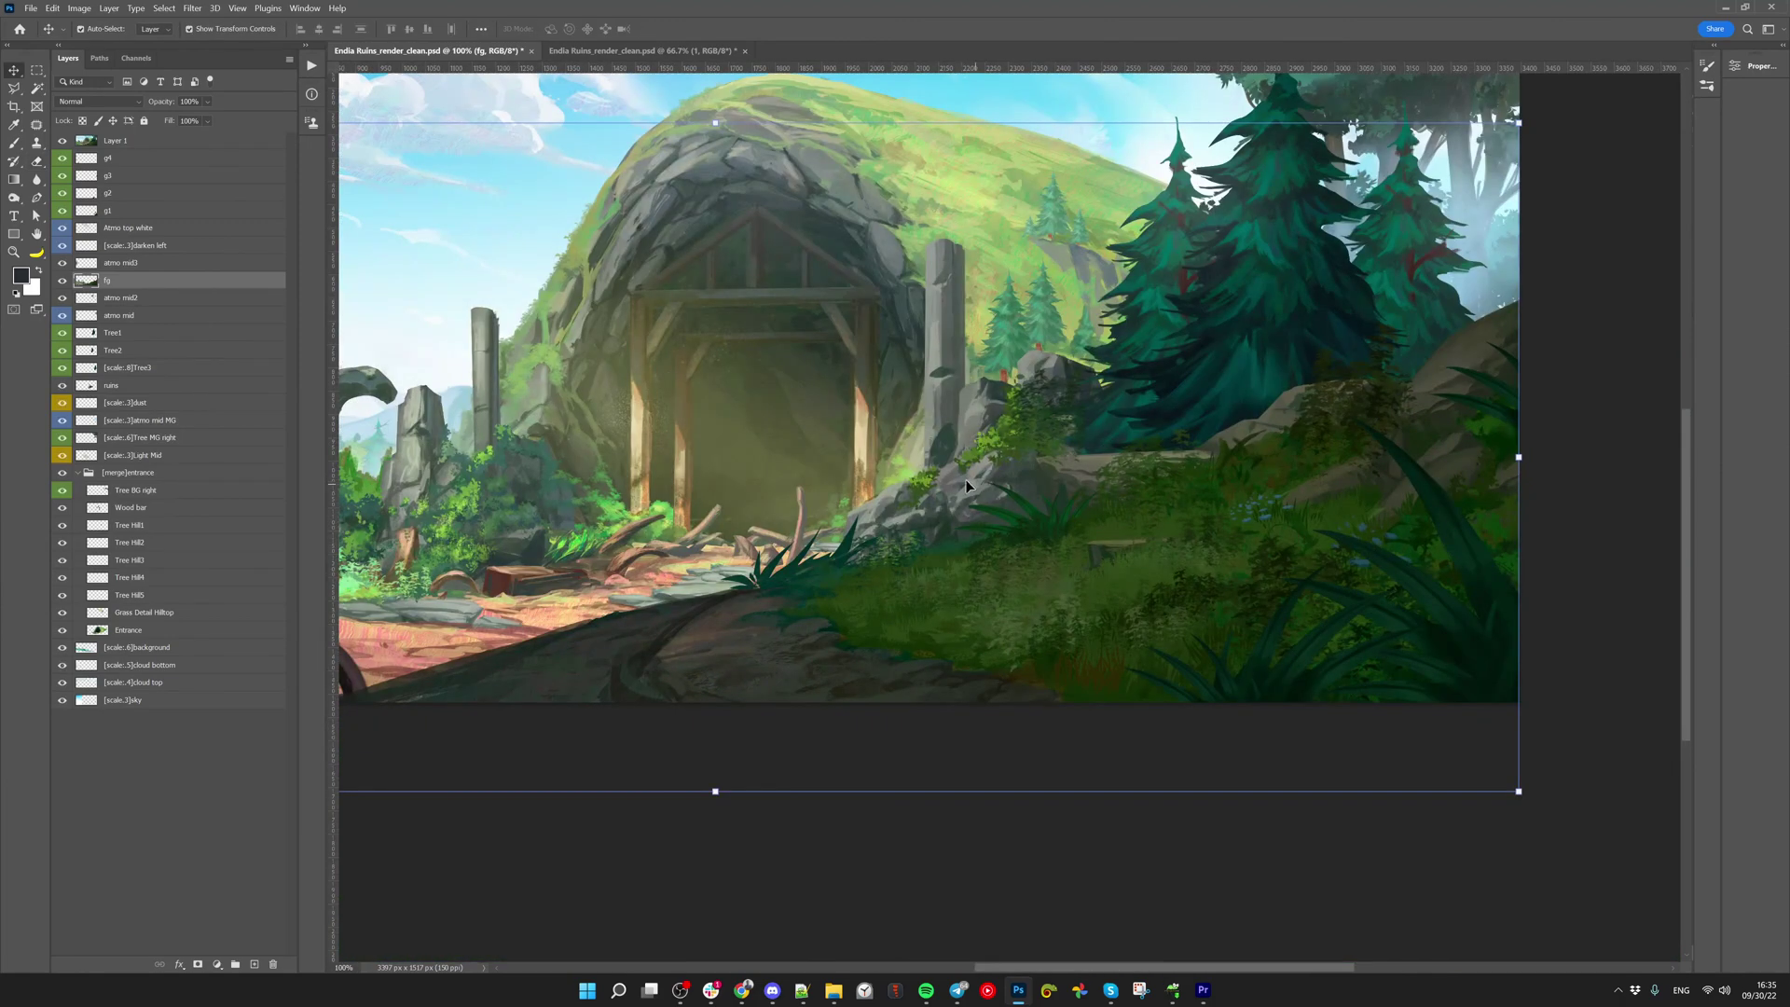
pyautogui.click(58, 144)
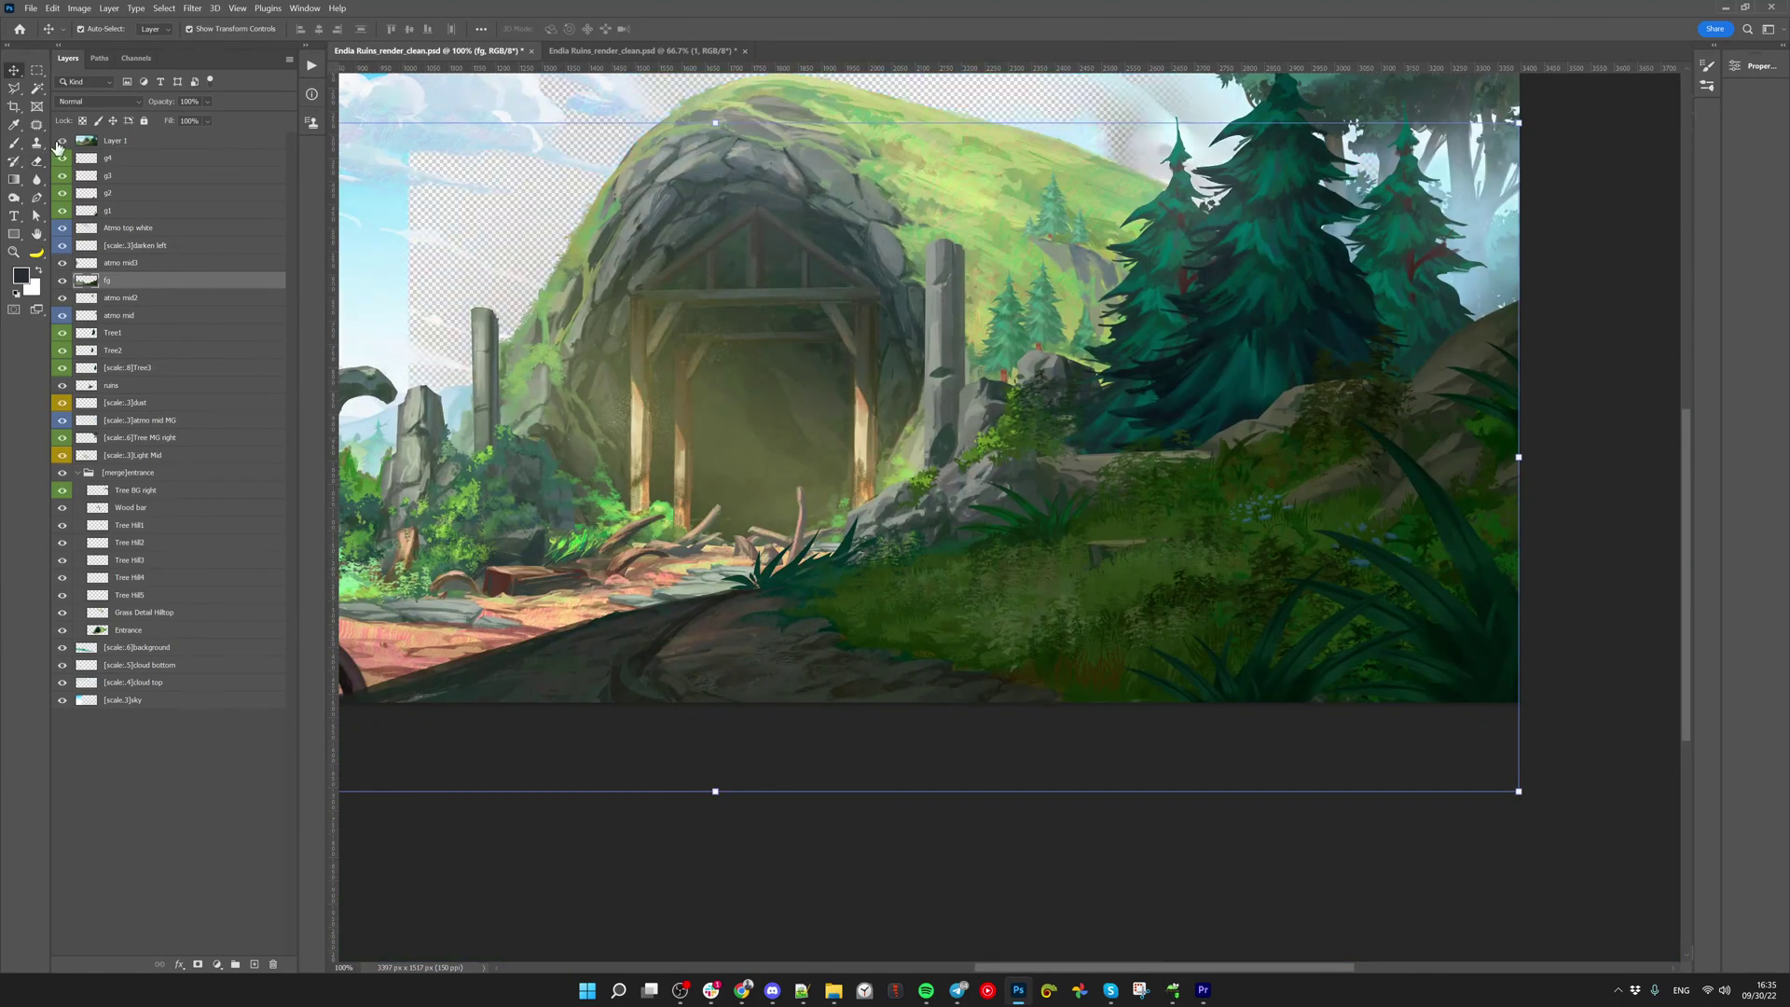
# Compare the painting with and without Layer 1, leave that layer hidden, and inspect the stone pillar beside the tunnel entrance up close
pyautogui.click(58, 143)
pyautogui.click(58, 144)
pyautogui.click(58, 143)
pyautogui.click(58, 144)
pyautogui.click(58, 144)
pyautogui.click(58, 144)
pyautogui.click(58, 145)
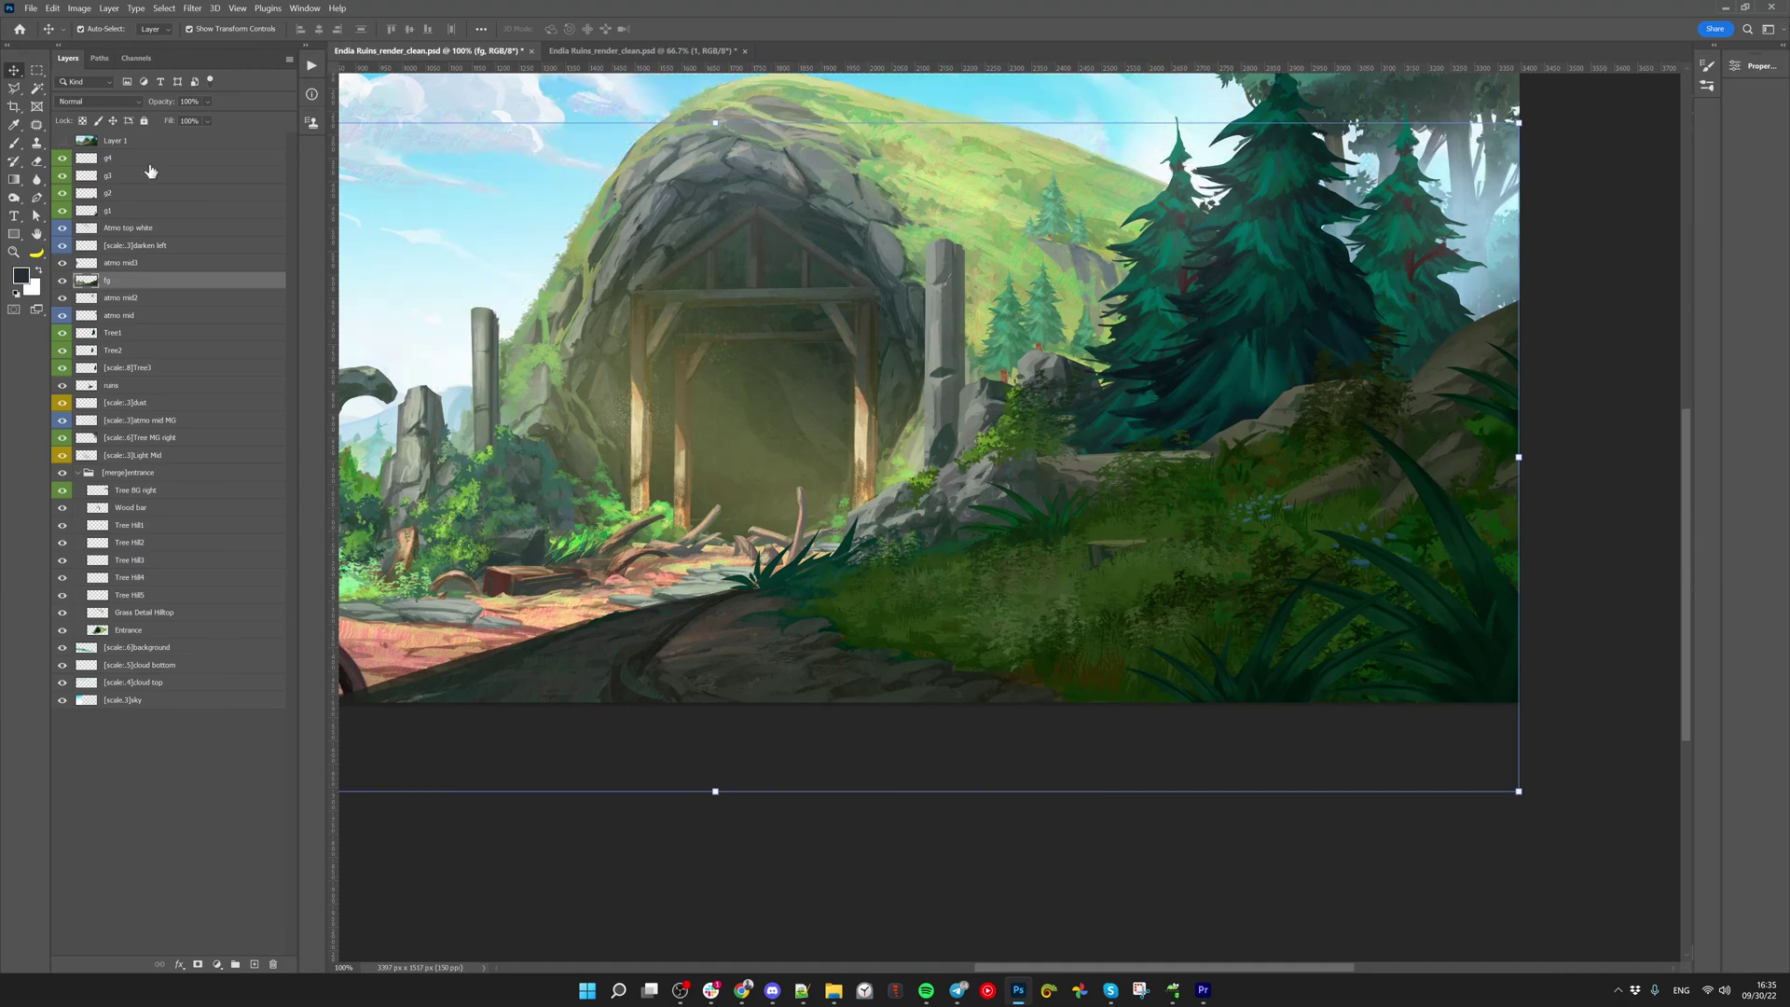
pyautogui.press('z')
pyautogui.moveTo(919, 301); pyautogui.dragTo(1023, 394)
pyautogui.press('v')
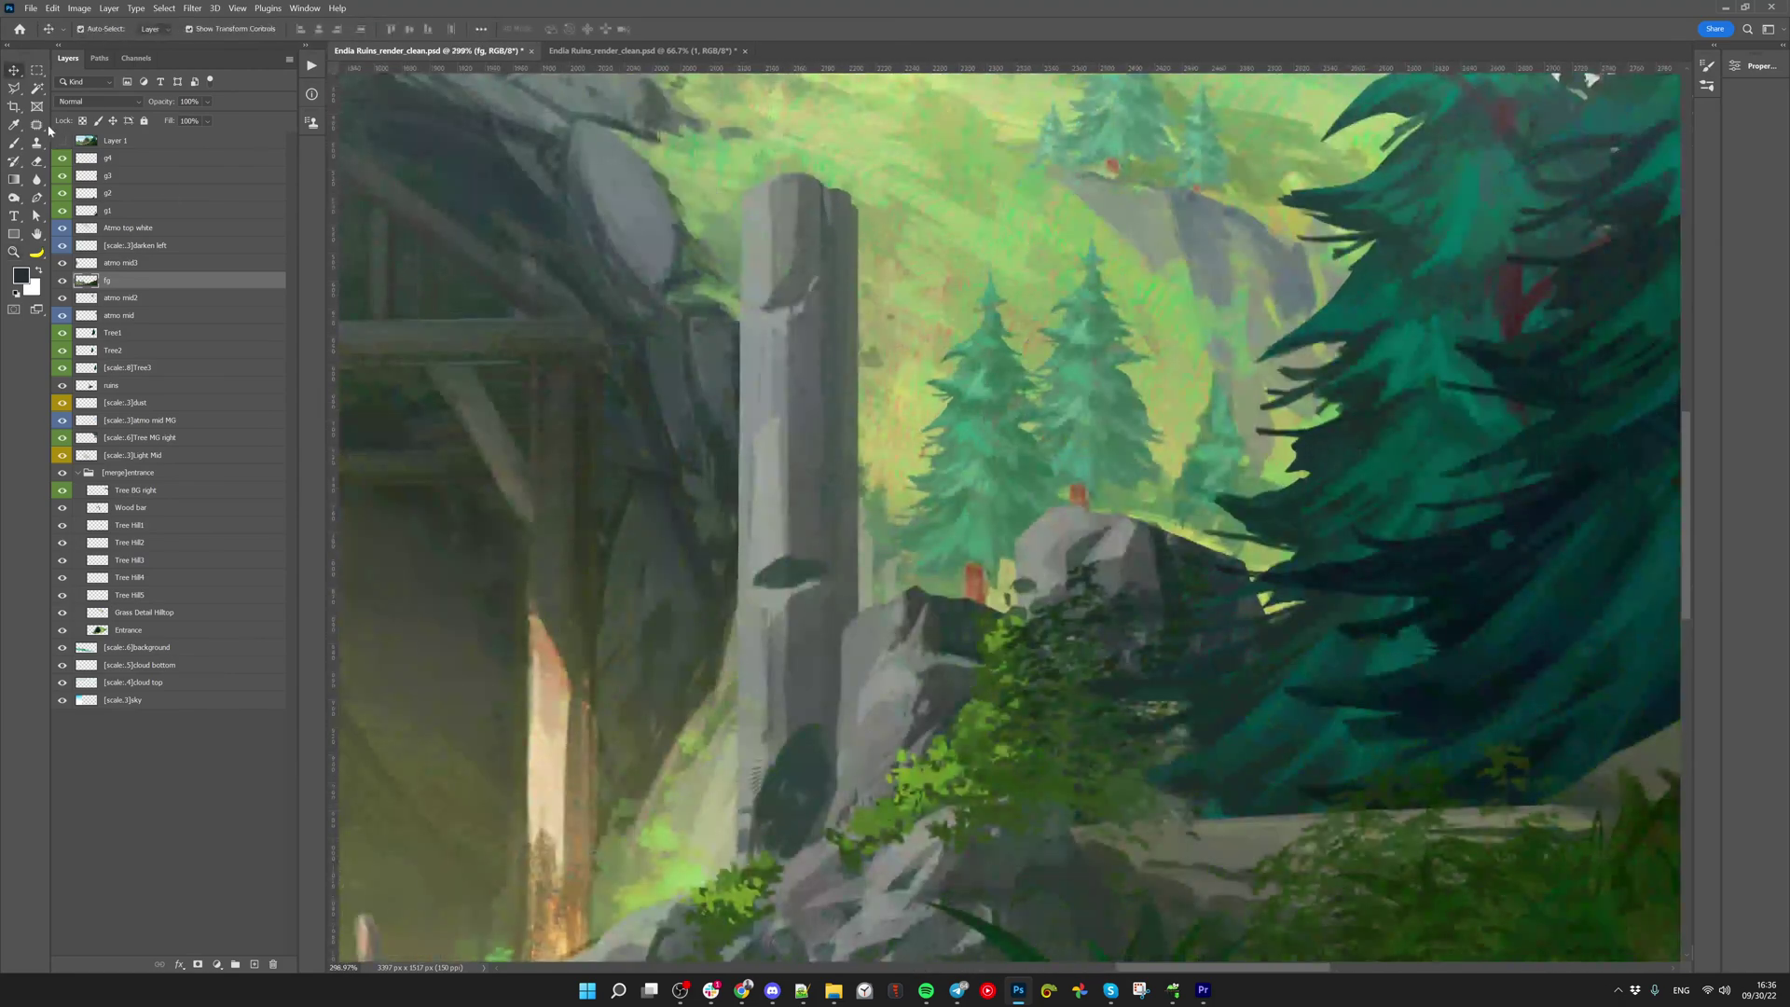
pyautogui.hotkey('ctrl', '1')
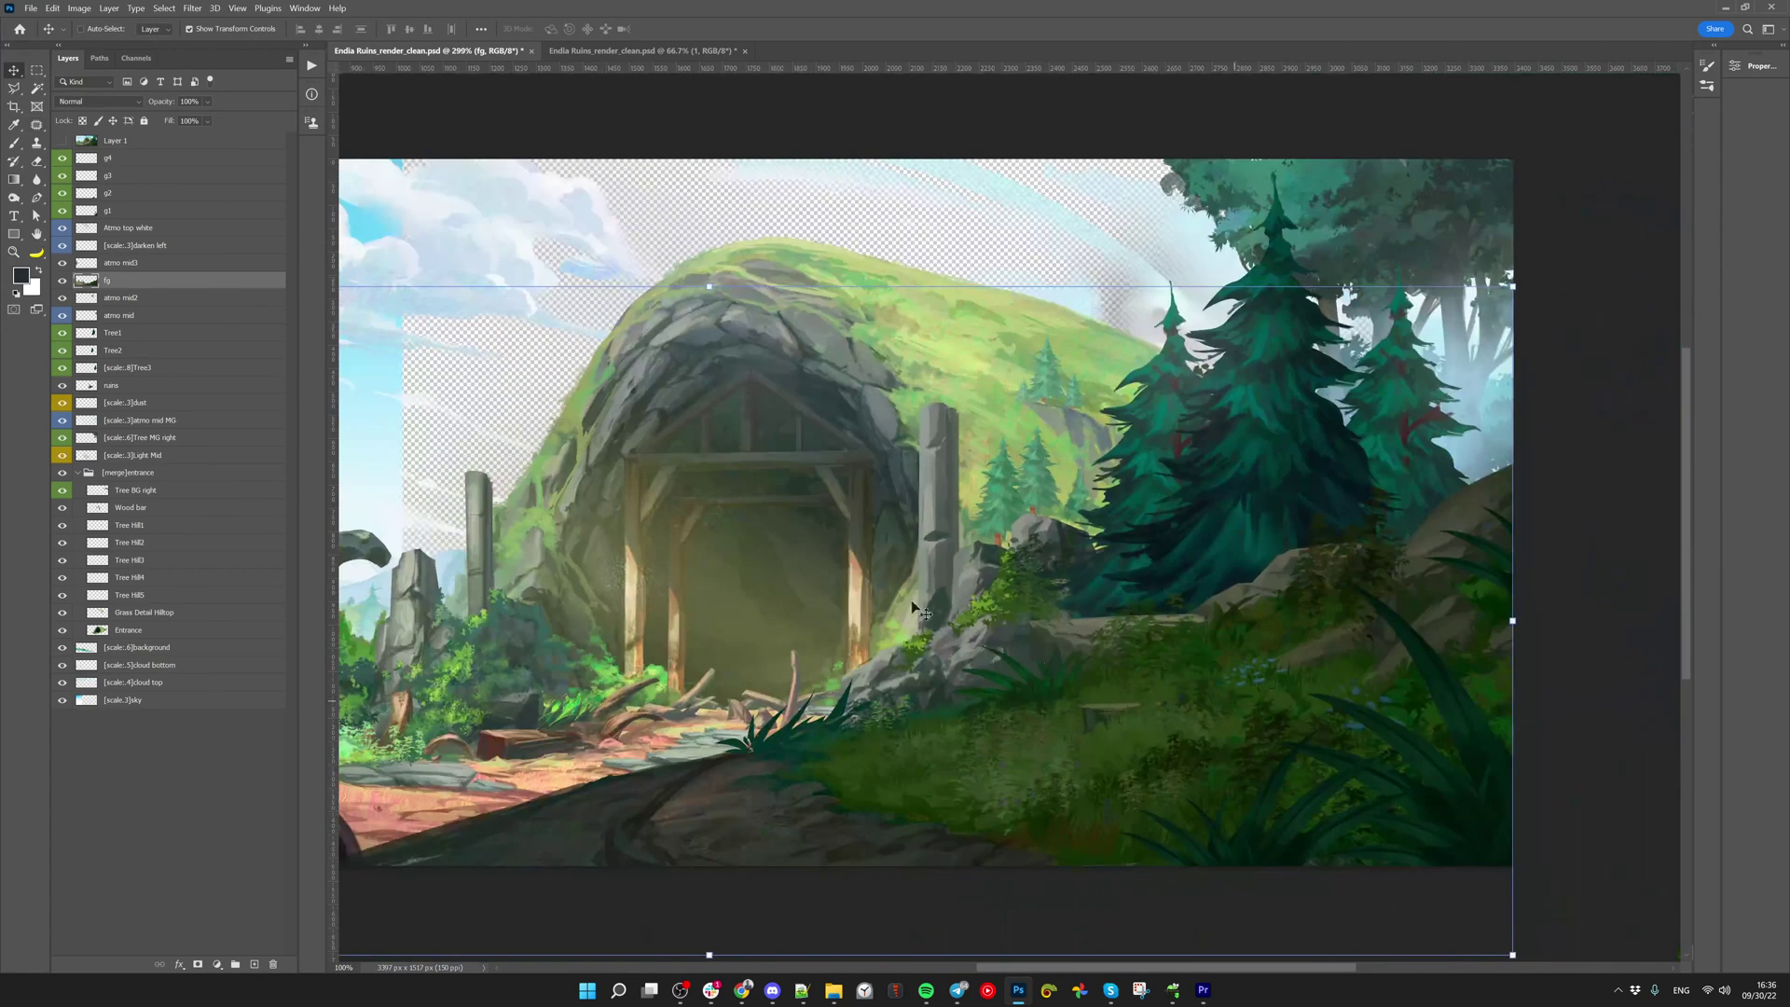
pyautogui.moveTo(926, 592); pyautogui.dragTo(1108, 608)
pyautogui.keyDown('alt'); pyautogui.click(791, 480); pyautogui.keyUp('alt')
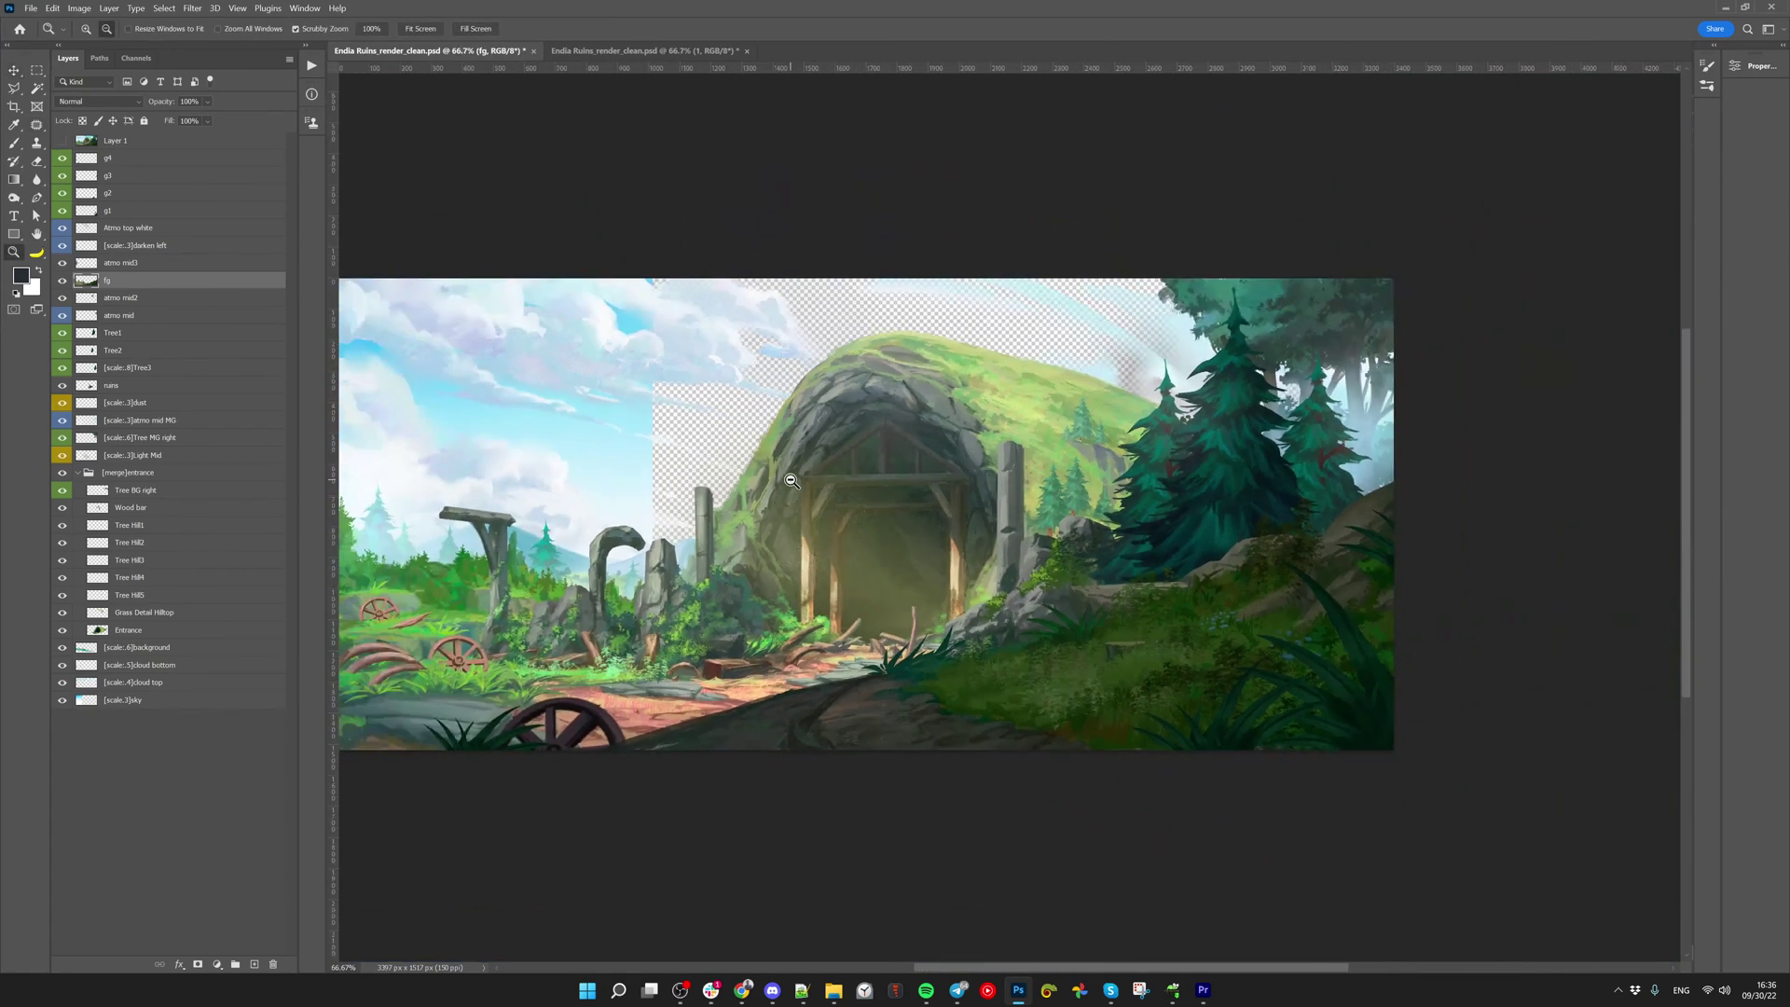
# Delete the hidden Layer 1 from the top of the layer stack and clear the layer selection
pyautogui.press('v')
pyautogui.click(120, 140)
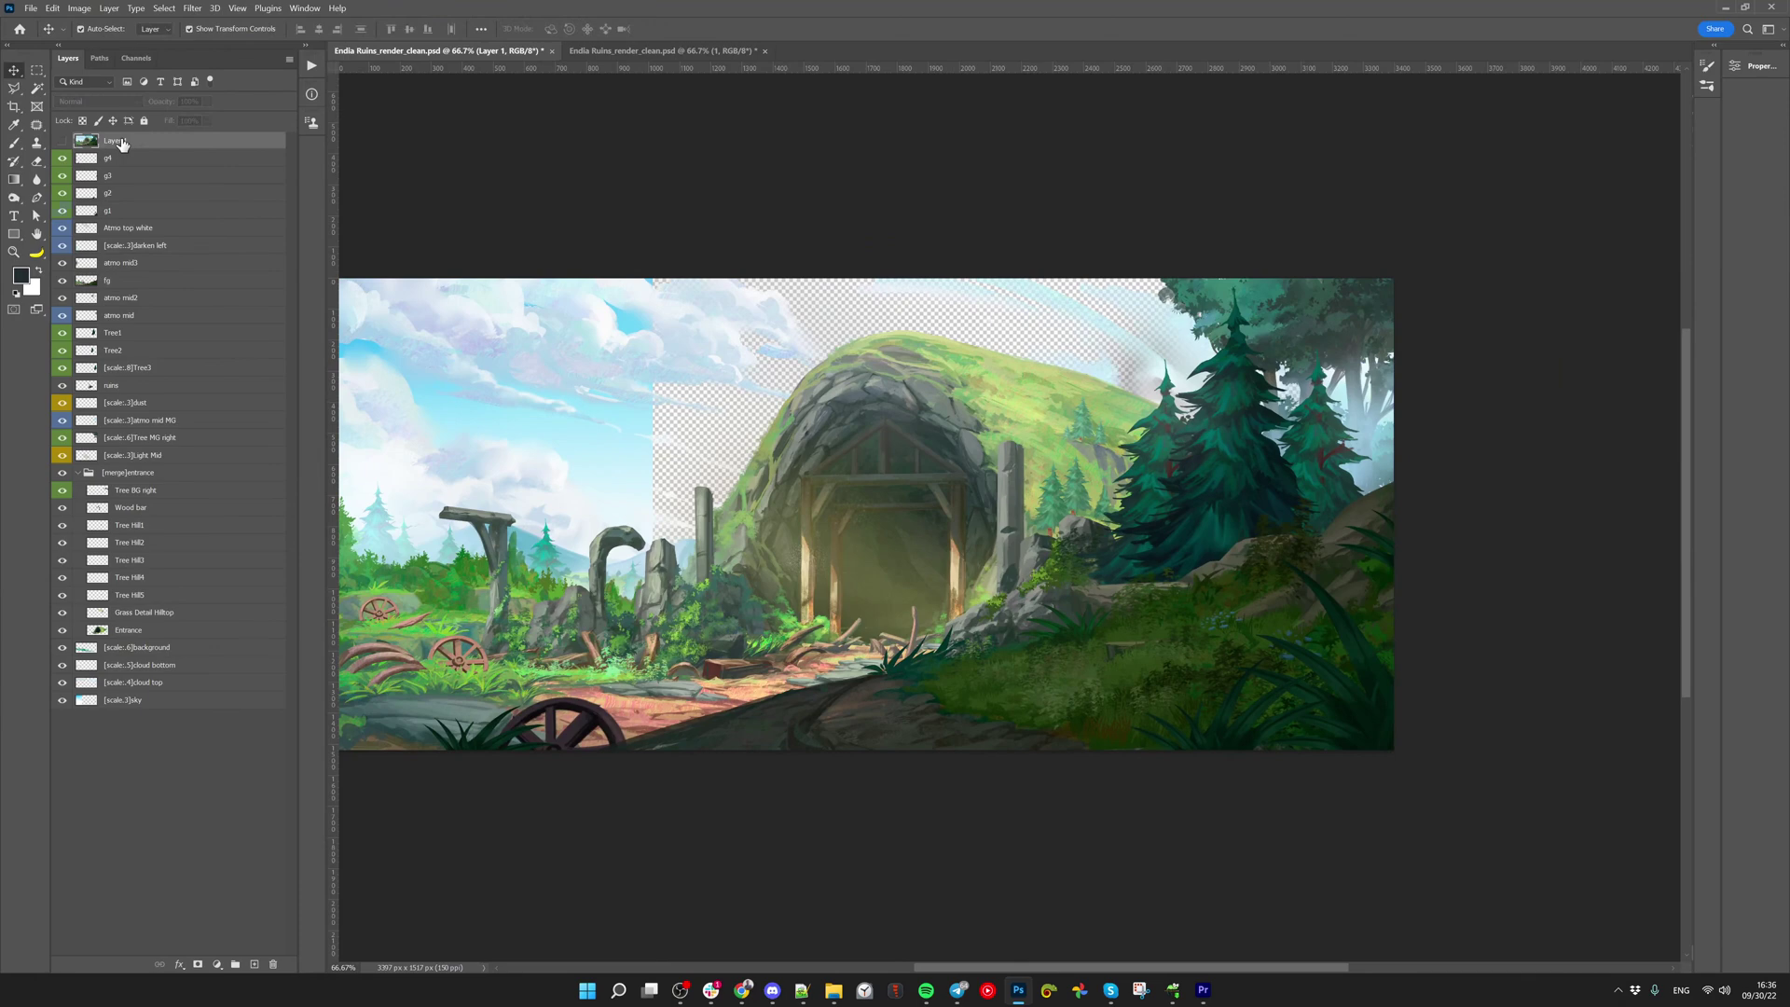
pyautogui.press('Delete')
pyautogui.click(161, 763)
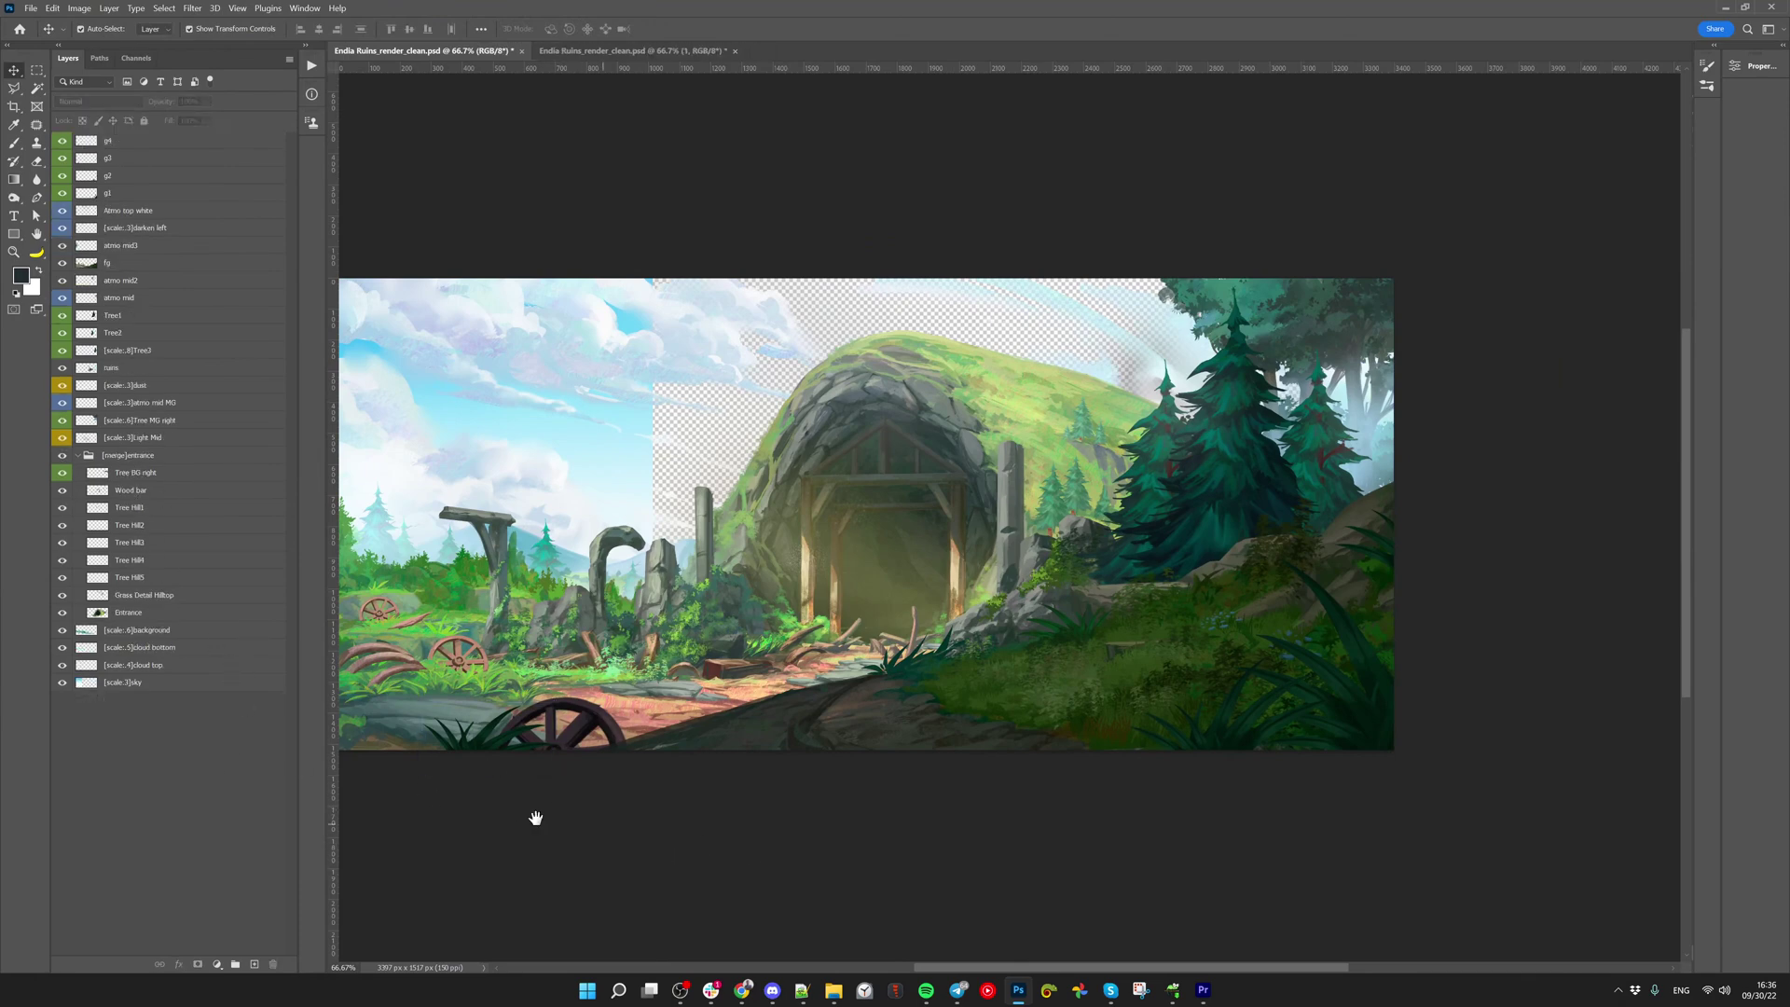
# Add a horizontal and a vertical guide through the canvas centre and set the ruler origin at their intersection
pyautogui.moveTo(536, 817); pyautogui.dragTo(757, 723)
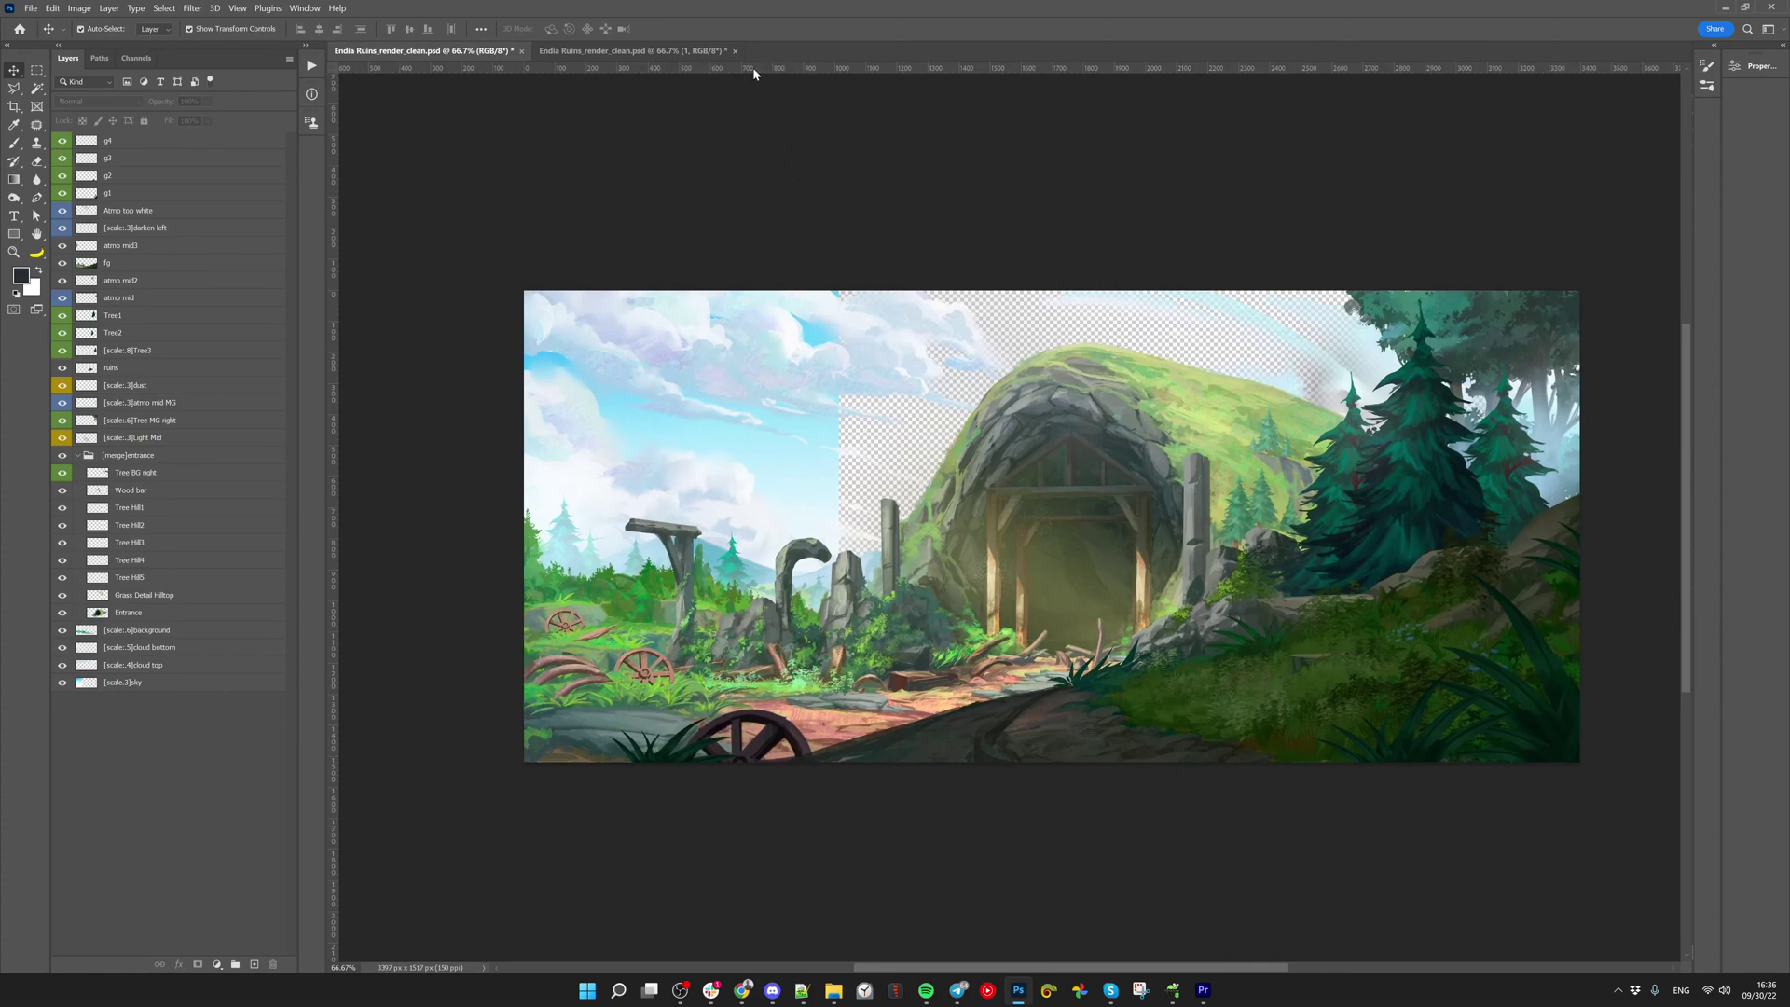
pyautogui.moveTo(754, 74); pyautogui.dragTo(989, 525)
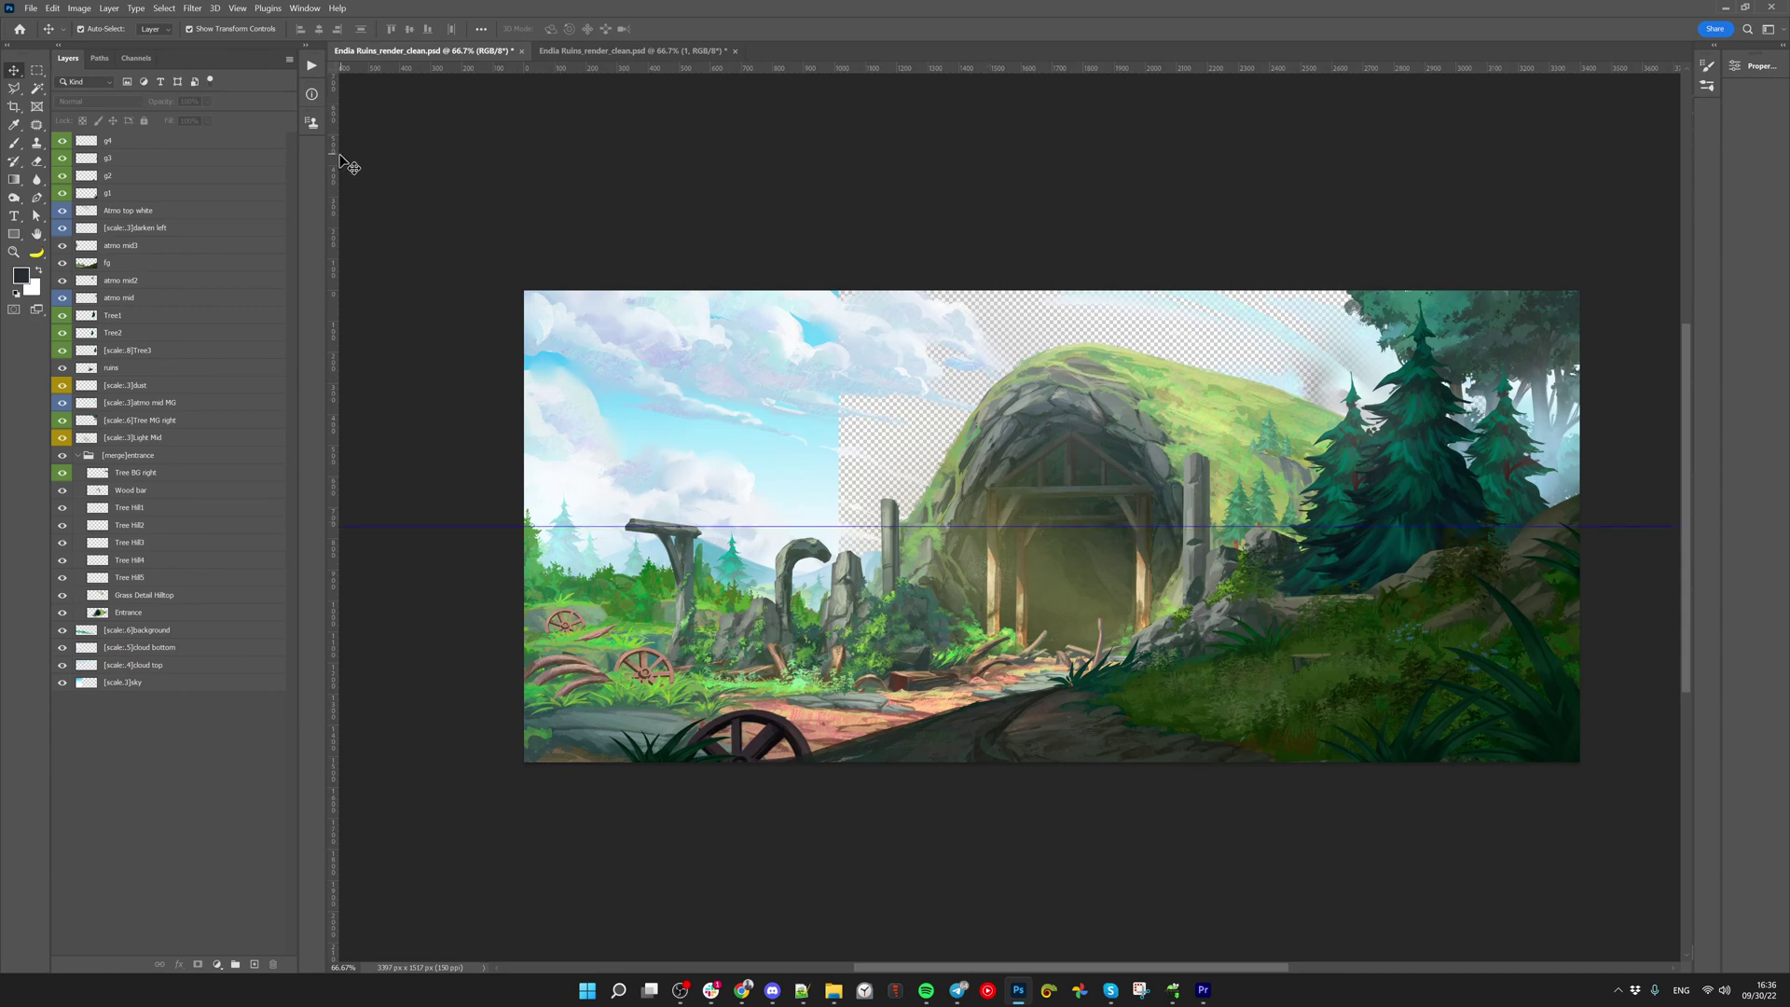
pyautogui.moveTo(334, 164); pyautogui.dragTo(1055, 251)
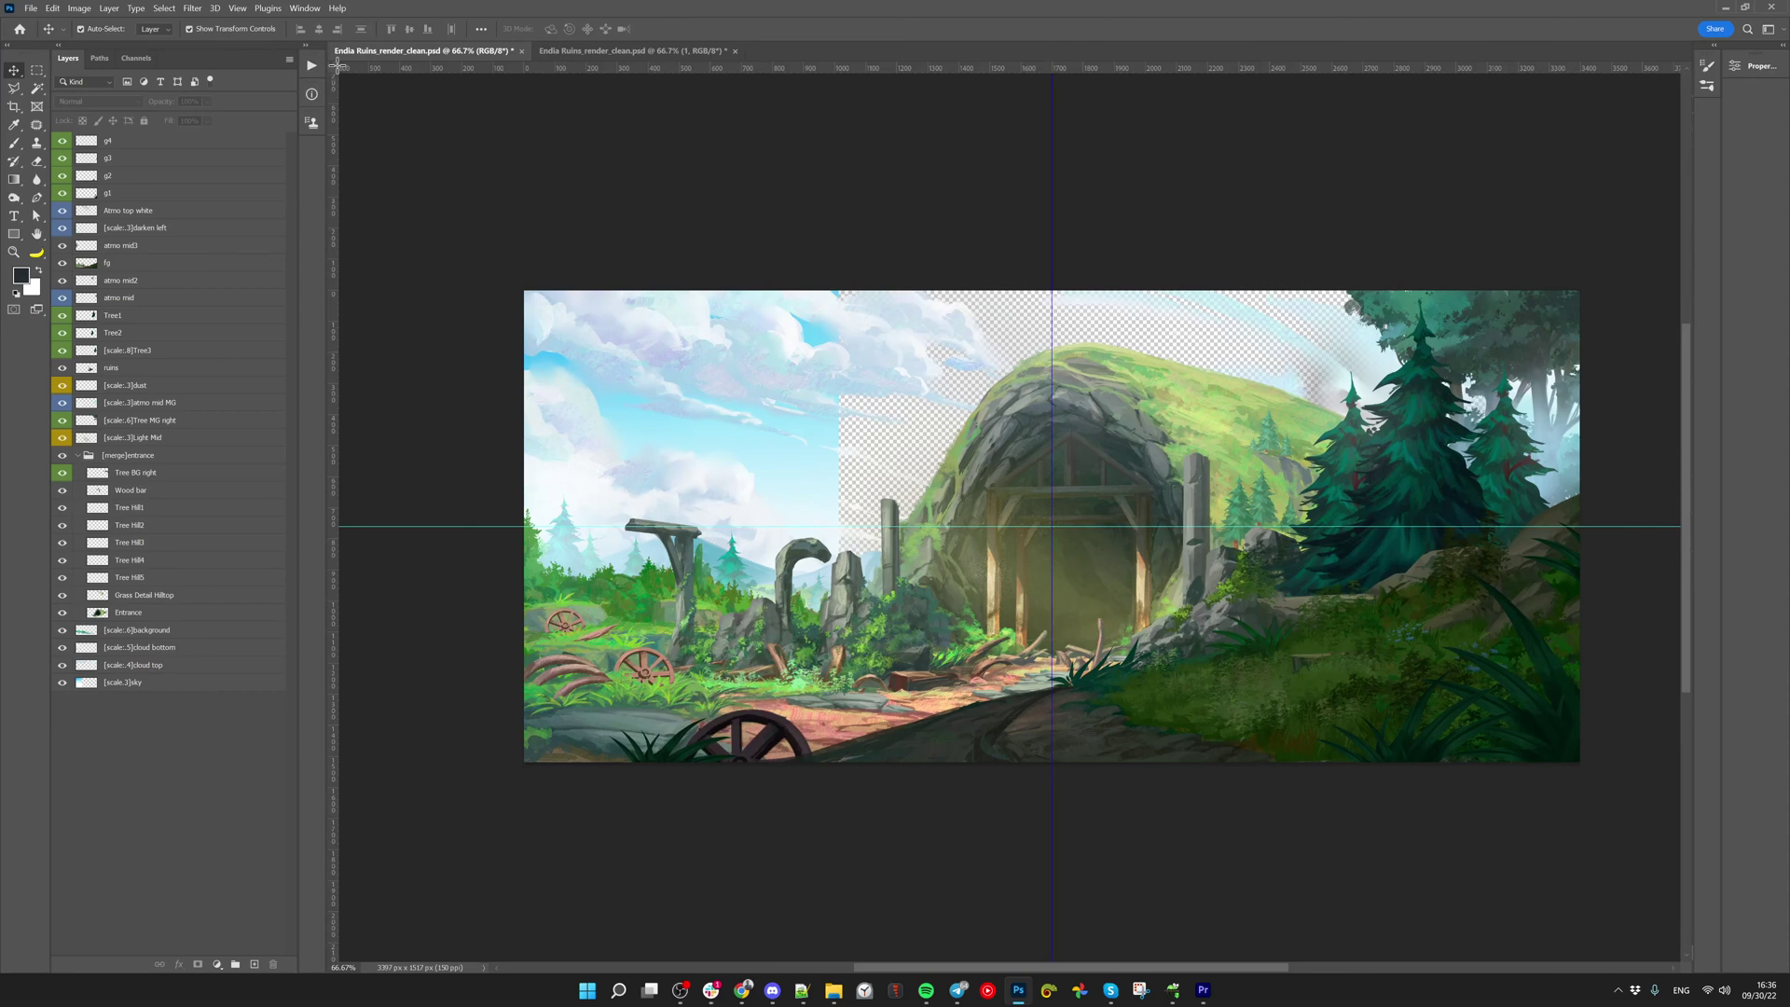
pyautogui.moveTo(338, 66); pyautogui.dragTo(1053, 527)
# Try to export the layers with PhotoshopToSpine at 100% scale and 1 px padding, writing images and Spine JSON
pyautogui.hotkey('ctrl', 'alt', 'shift', 's')
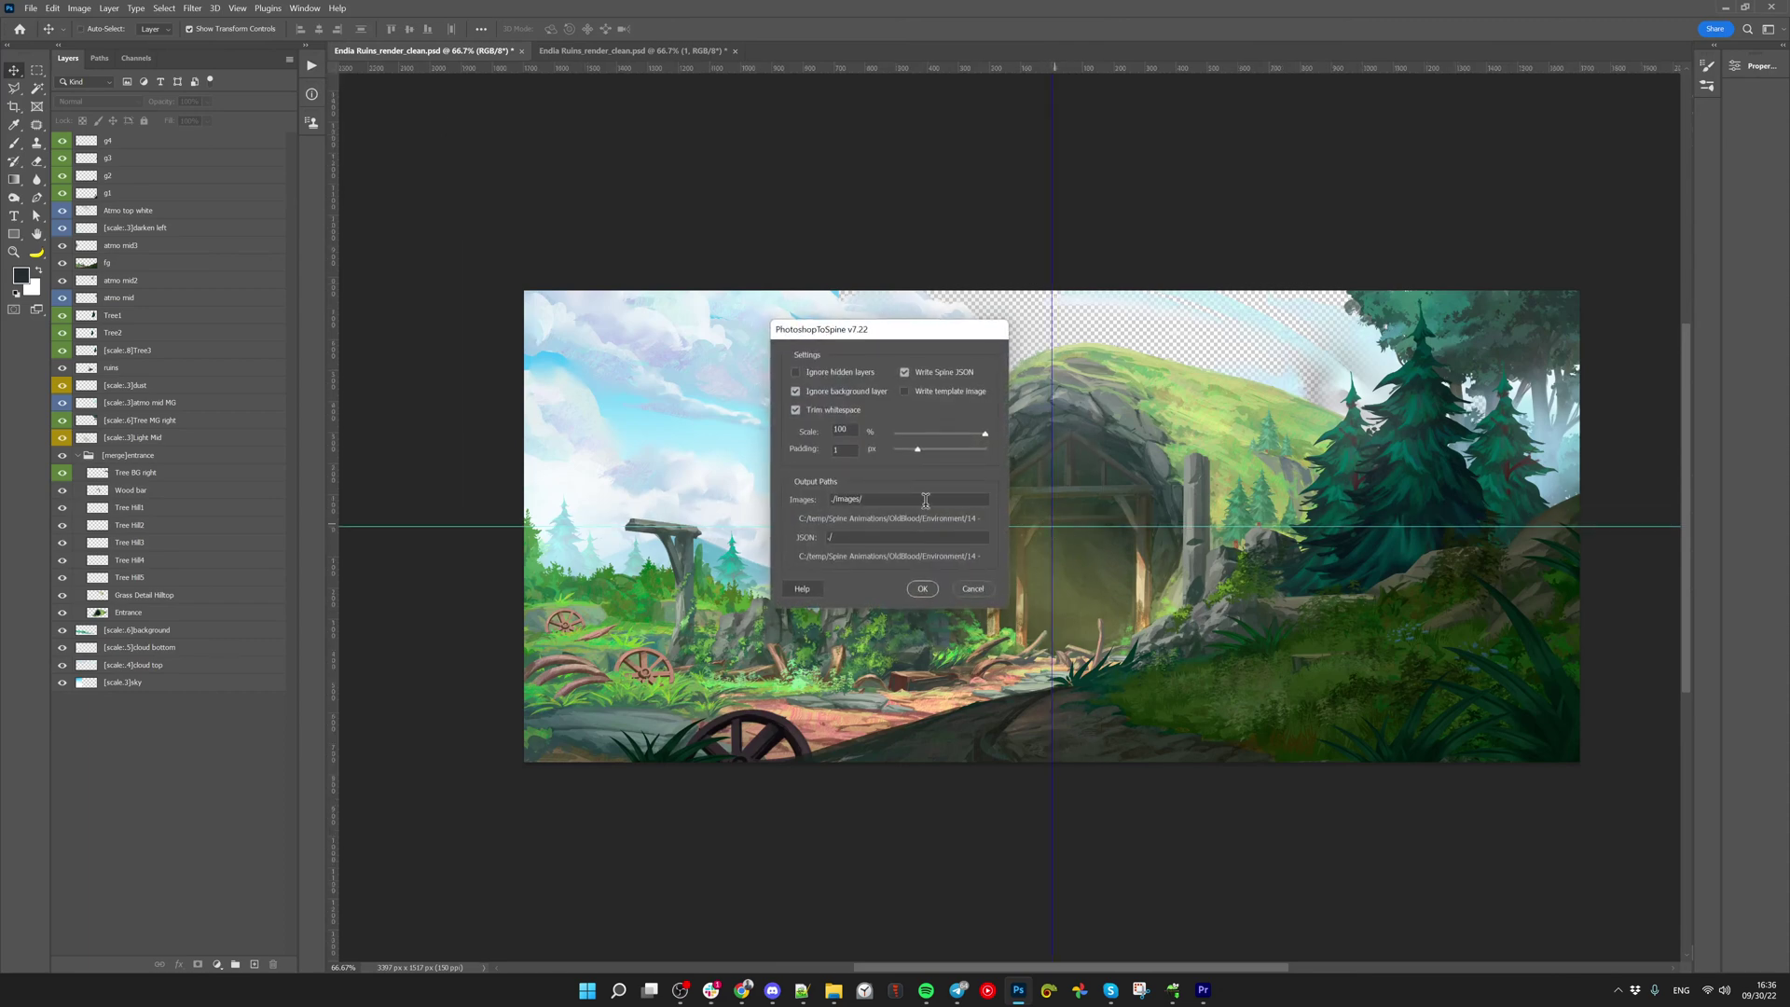
pyautogui.click(921, 590)
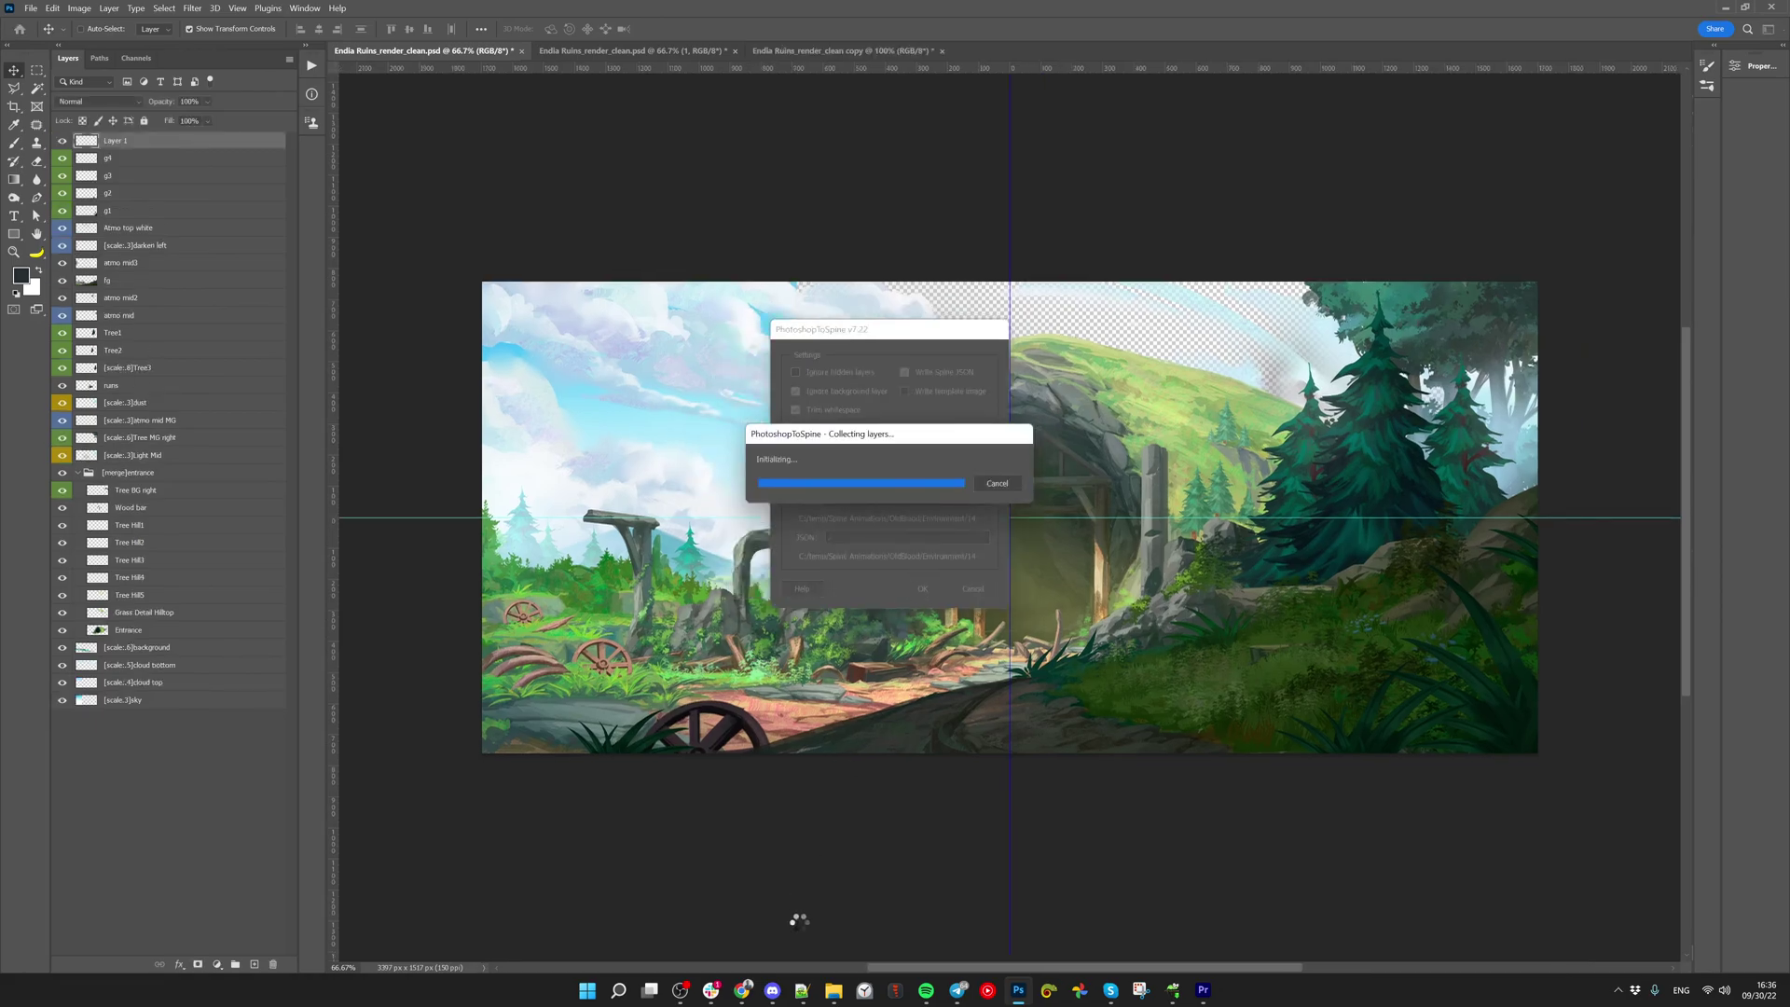
# In File Explorer, open the images output folder under Spine Animations, OldBlood, Environment, 14 - Endia Warren
pyautogui.click(834, 994)
pyautogui.click(305, 186)
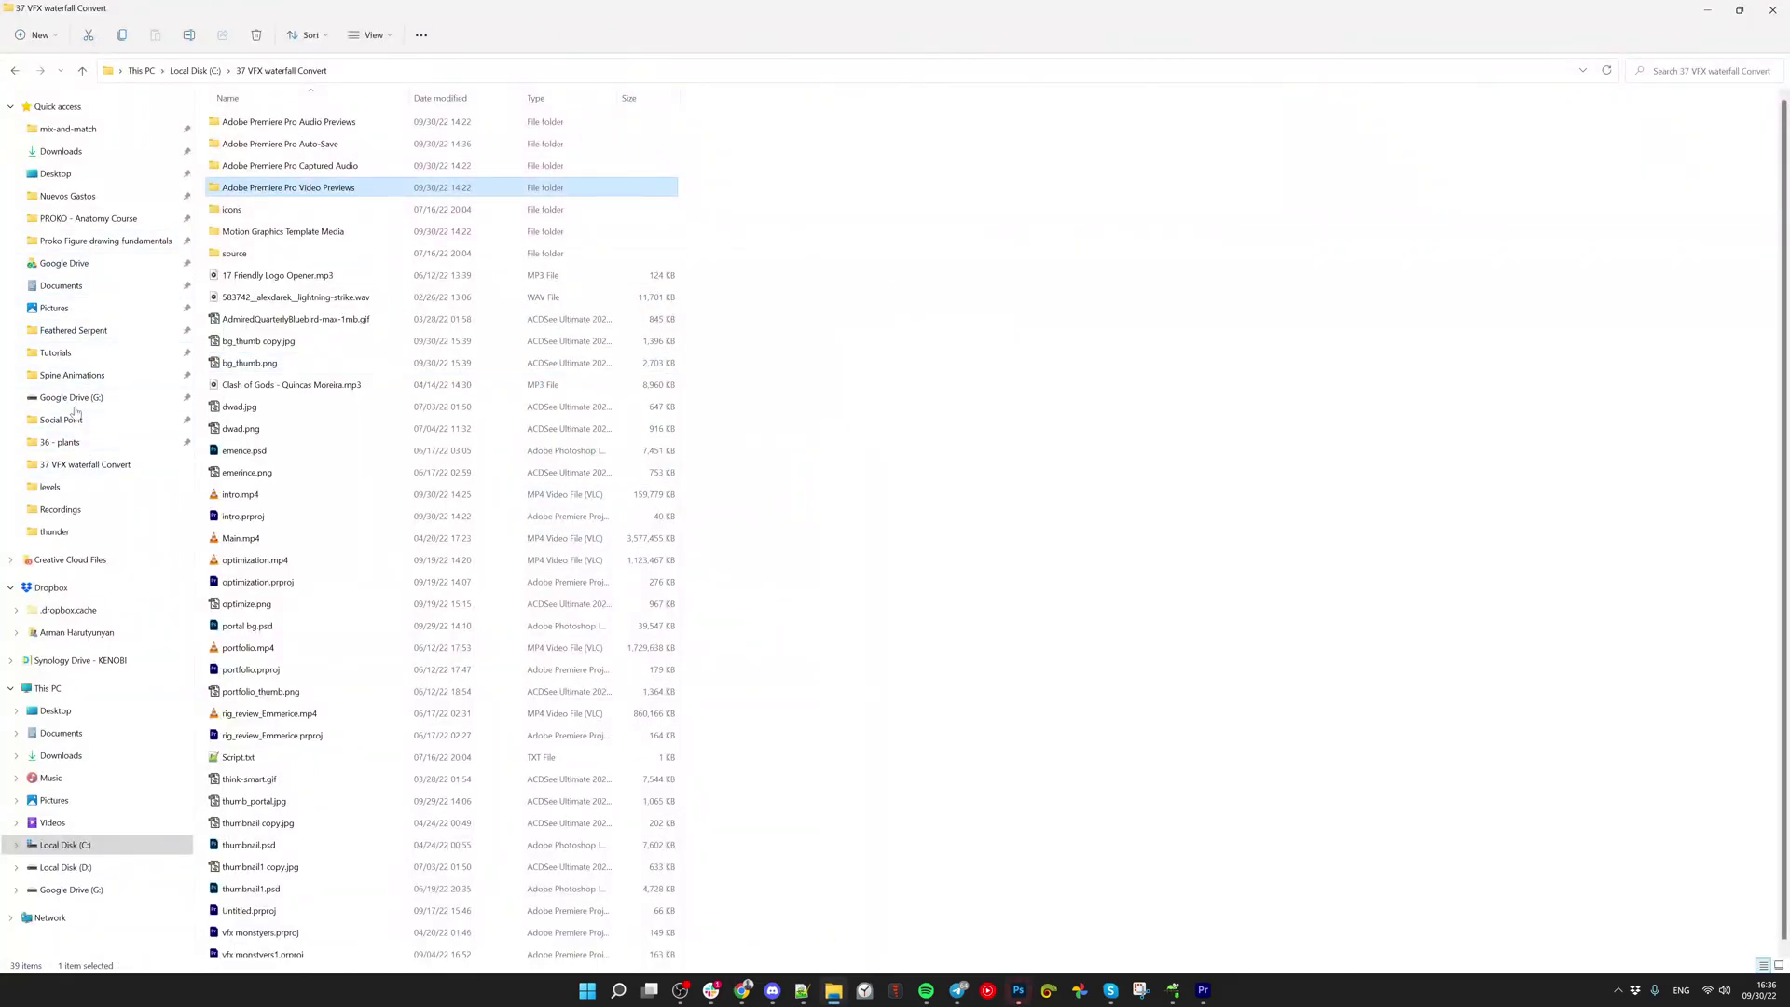
pyautogui.click(72, 375)
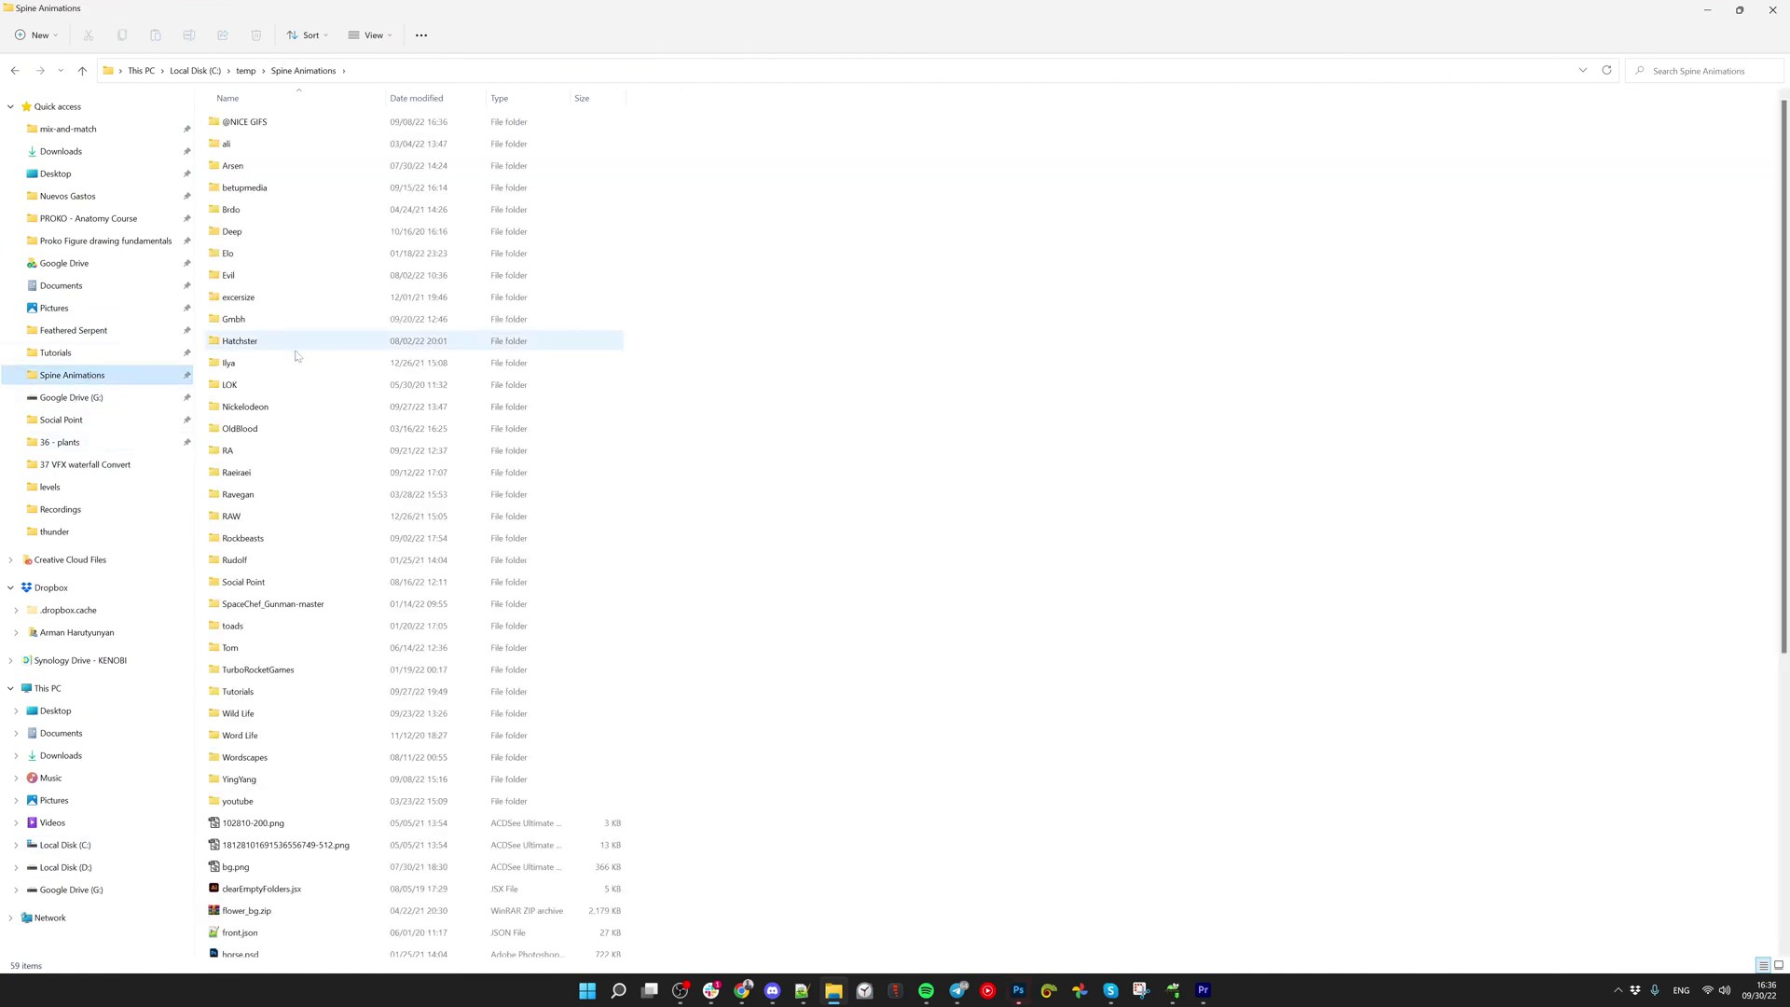
pyautogui.doubleClick(241, 428)
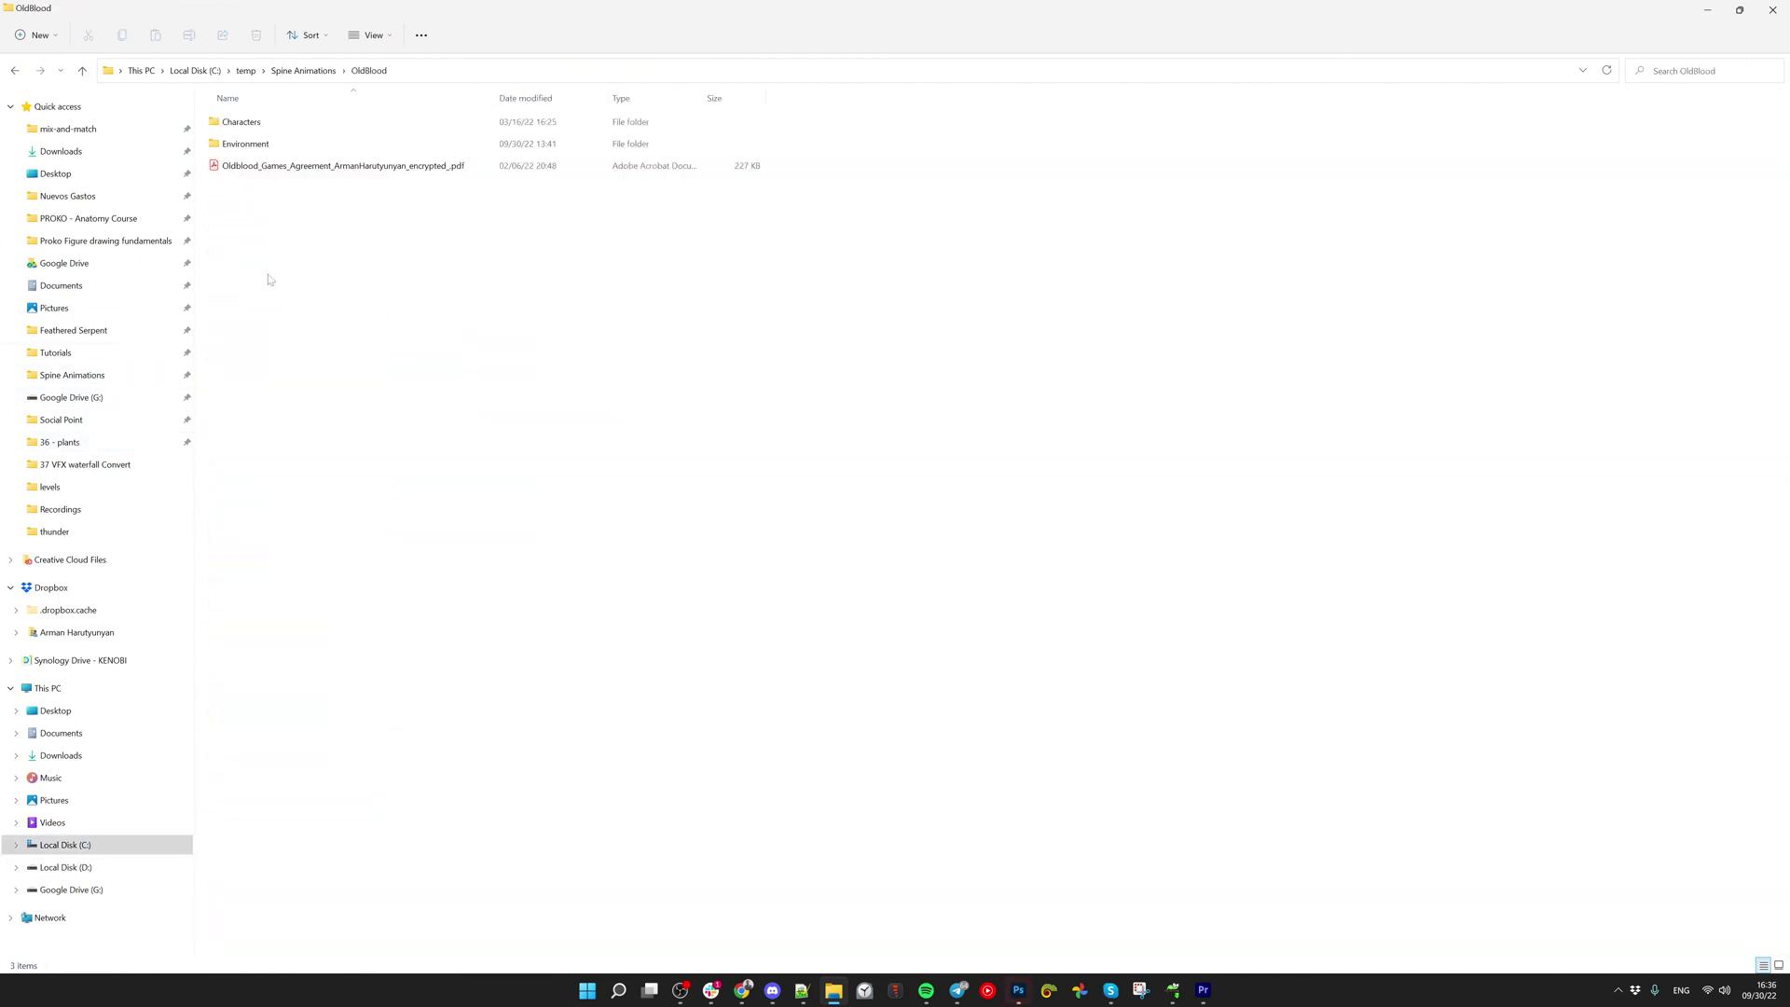
pyautogui.doubleClick(231, 143)
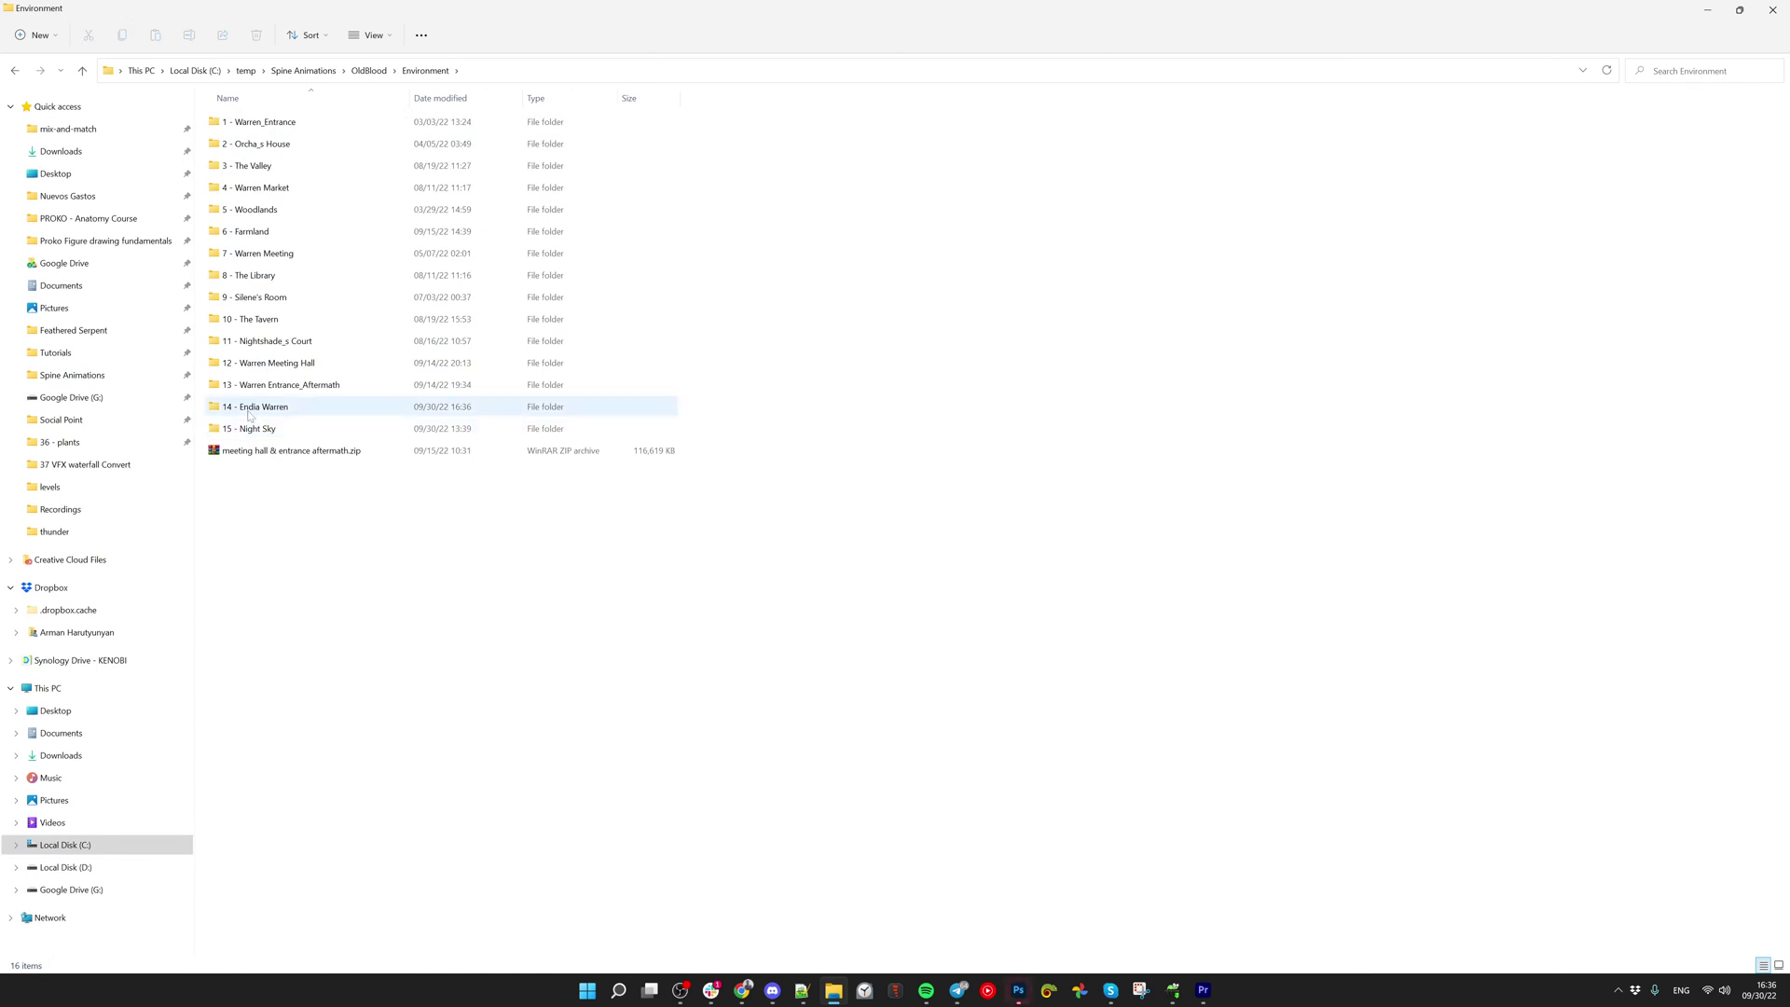
pyautogui.doubleClick(308, 405)
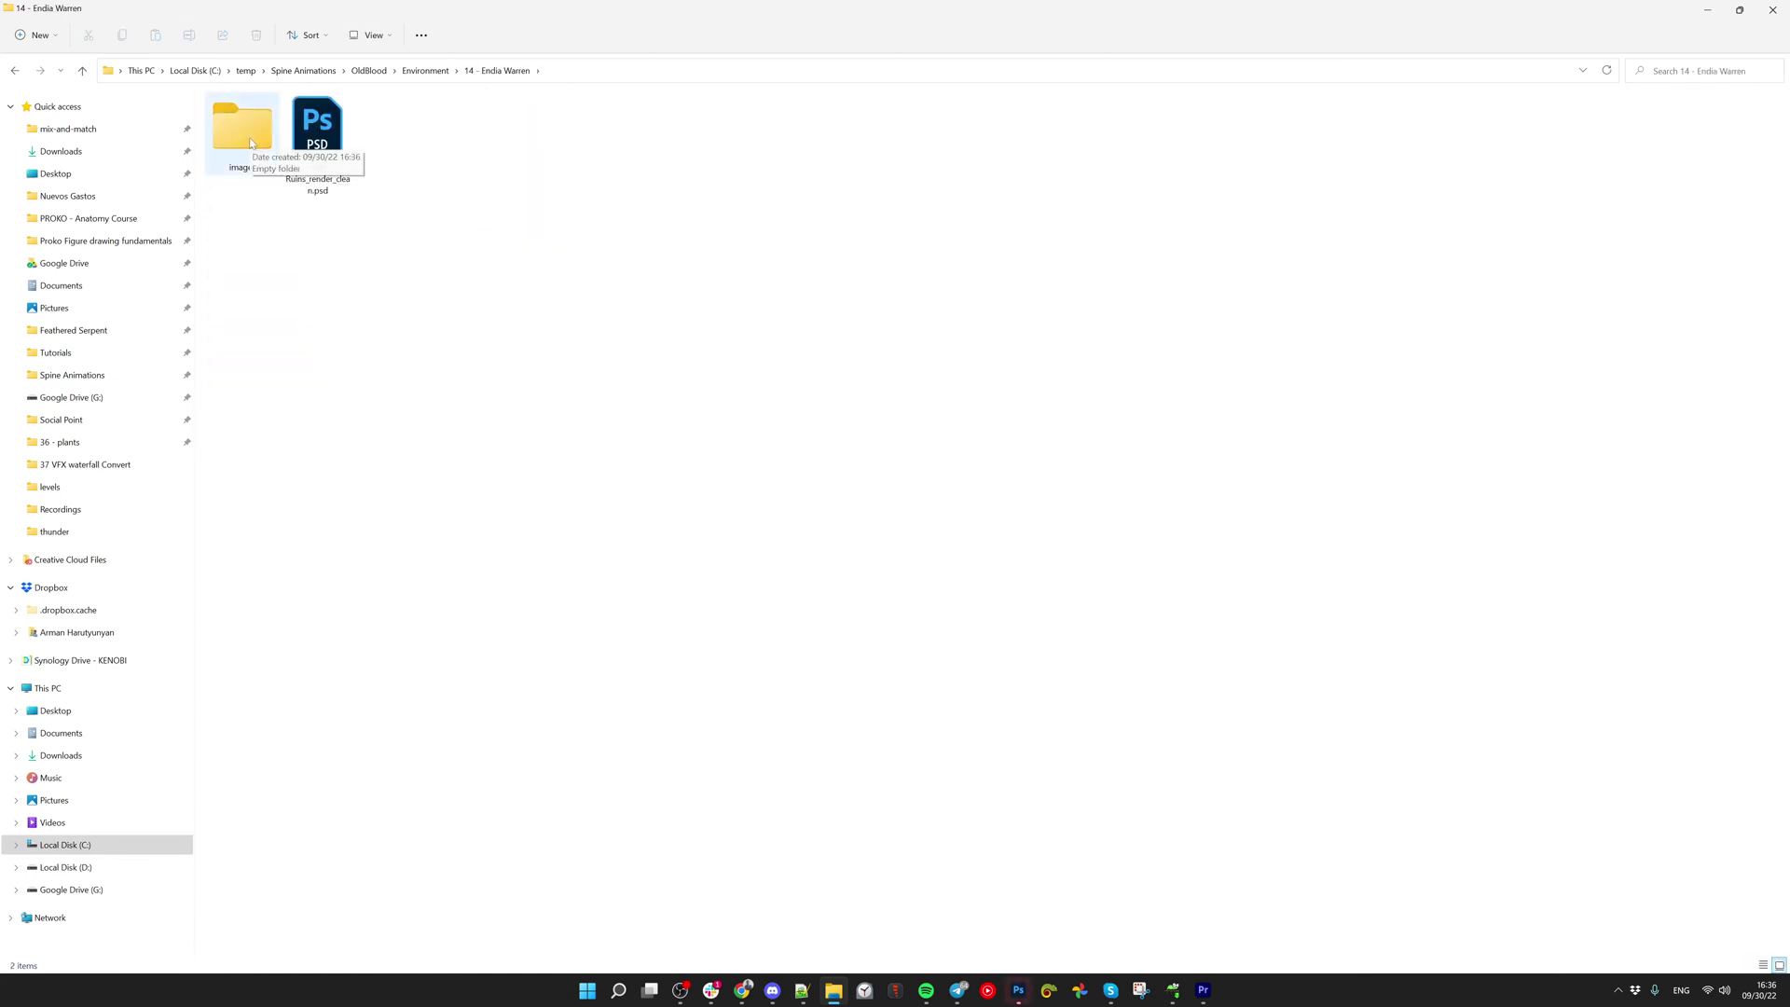
pyautogui.moveTo(393, 144); pyautogui.dragTo(649, 300)
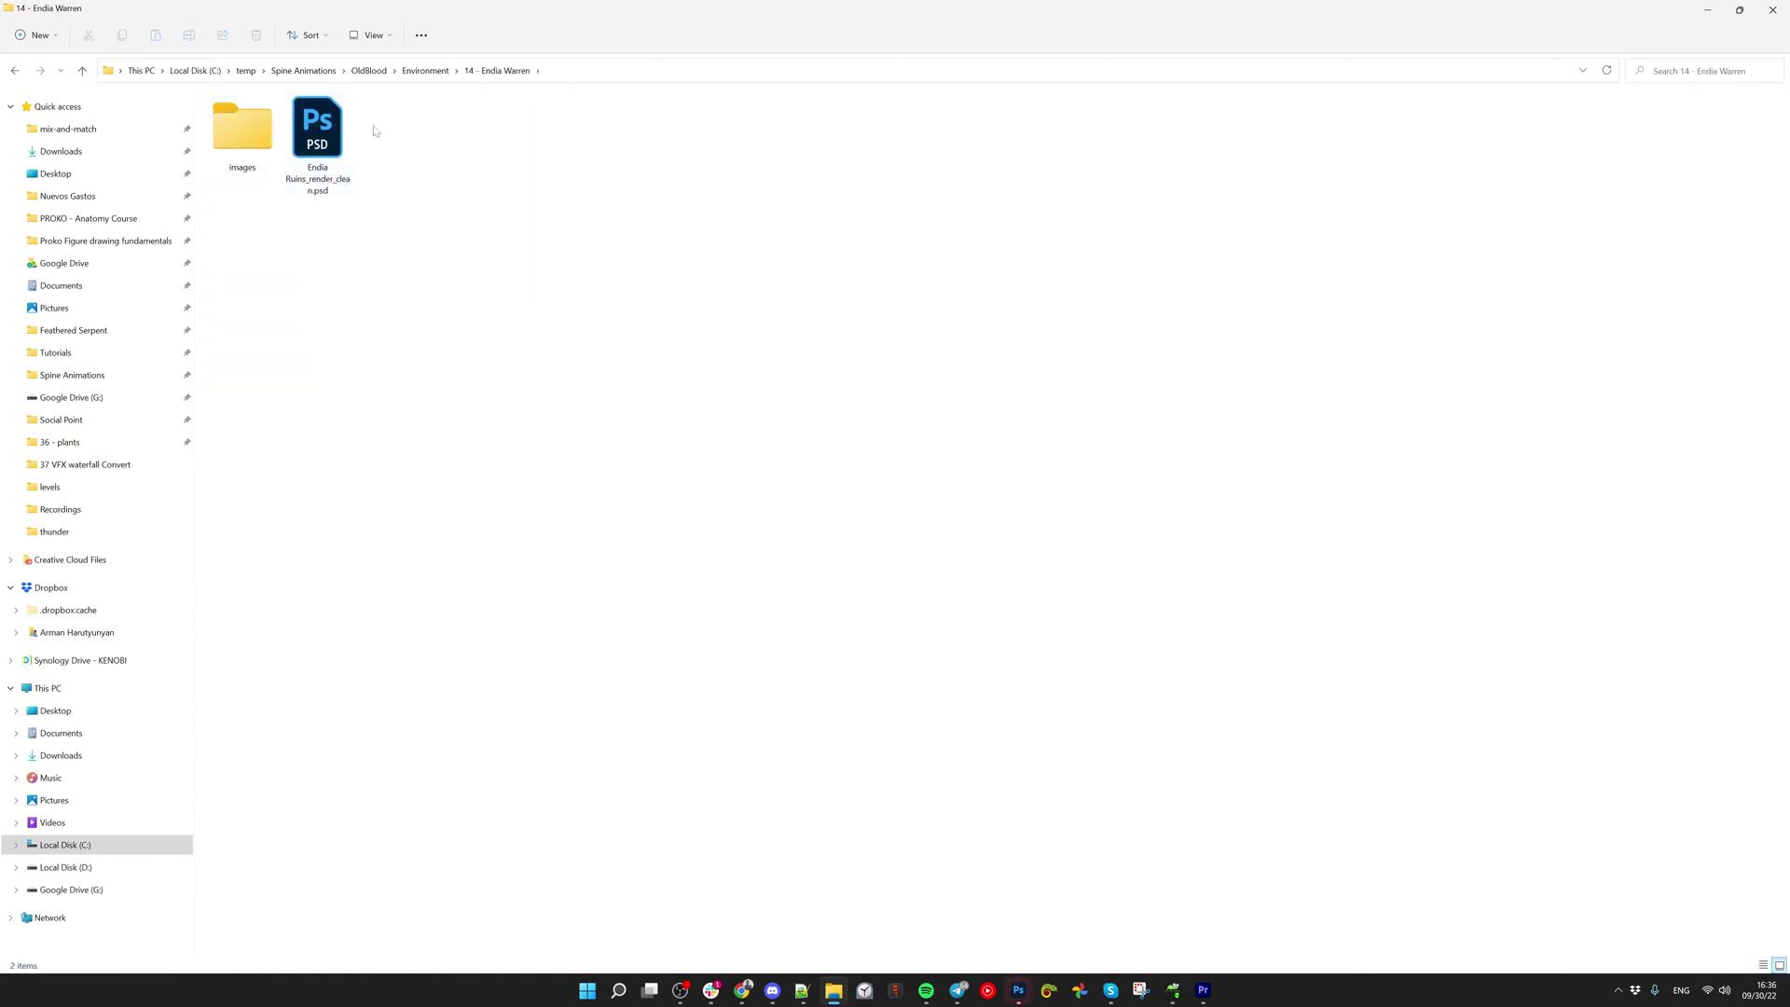
pyautogui.click(235, 126)
pyautogui.doubleClick(235, 126)
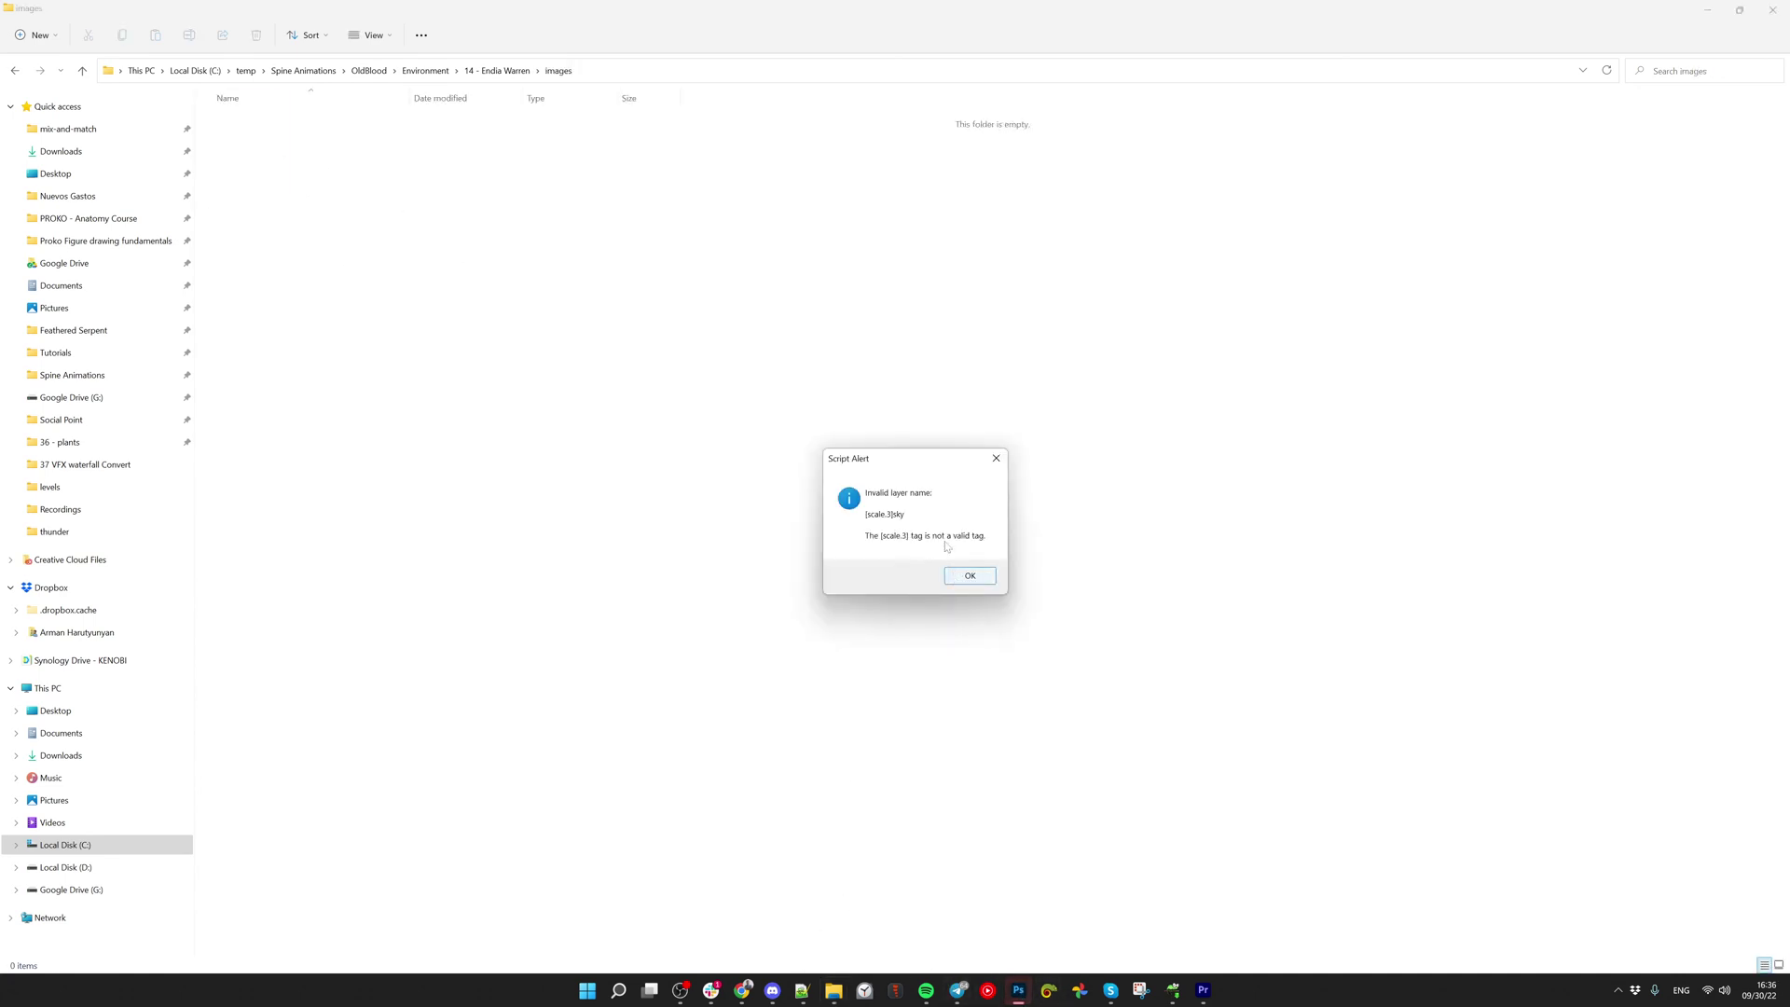
# Dismiss the script alert, correct the sky layer's name to [scale:.3]sky, and export all layers with PhotoshopToSpine at 100% scale
pyautogui.click(970, 575)
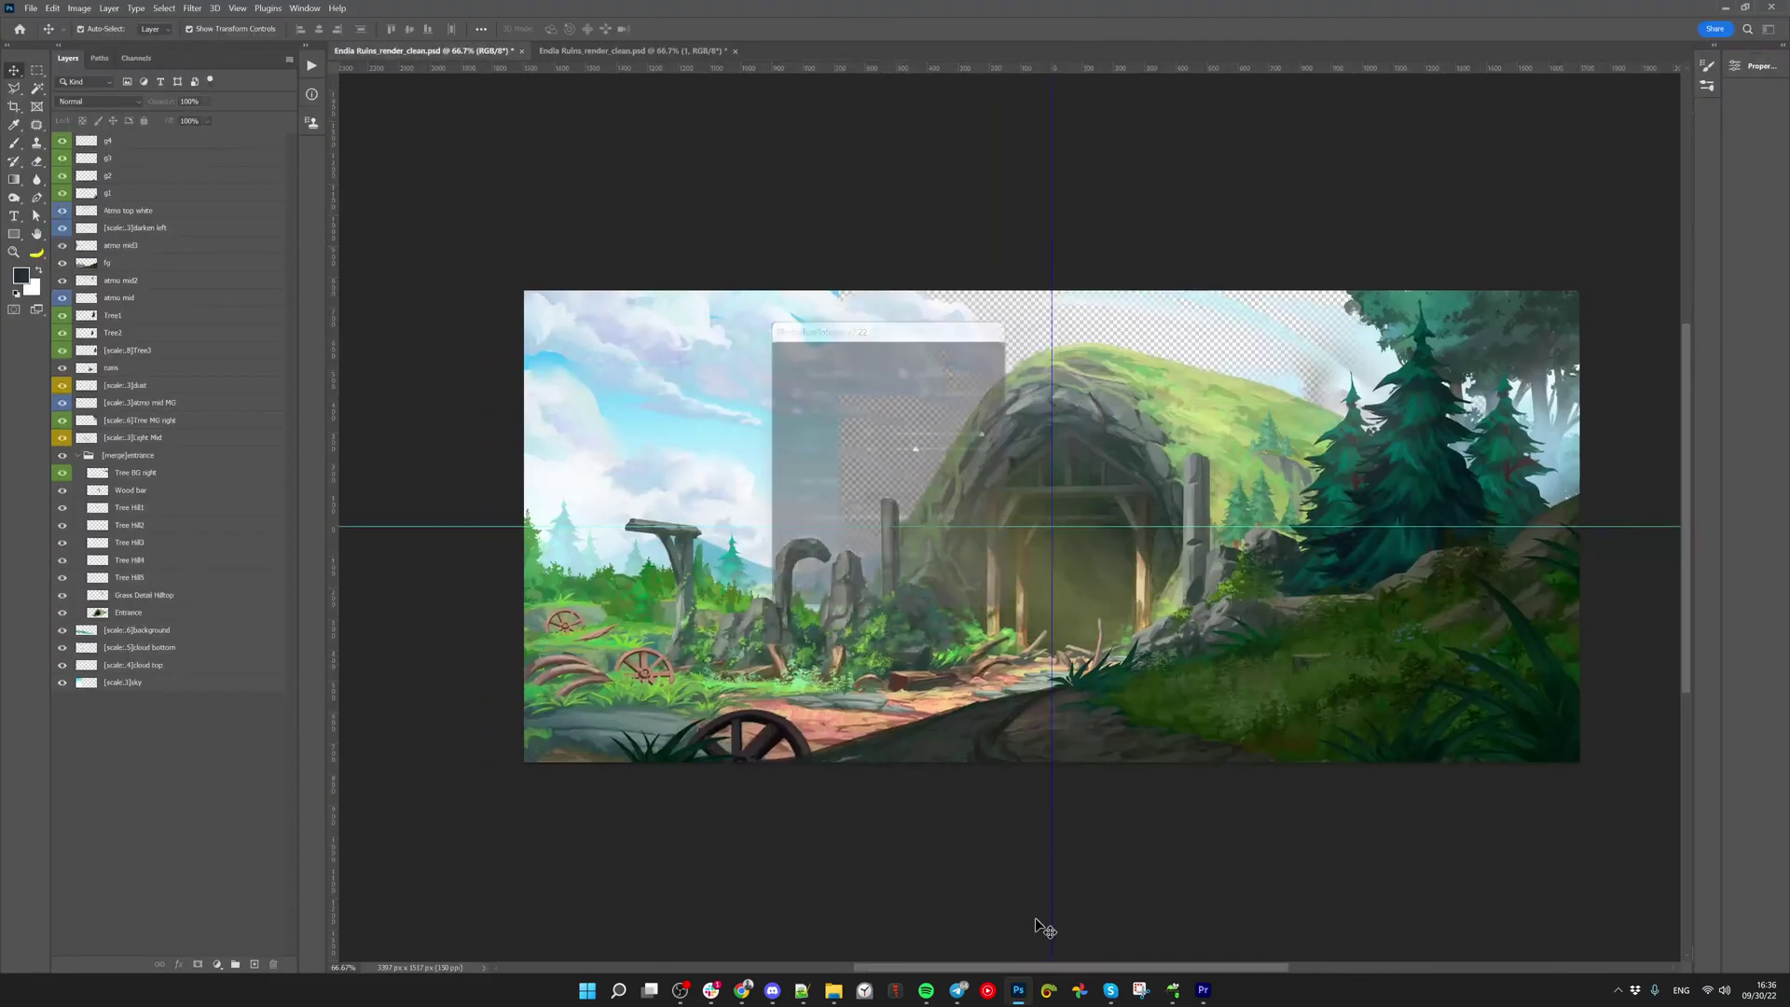
pyautogui.click(126, 688)
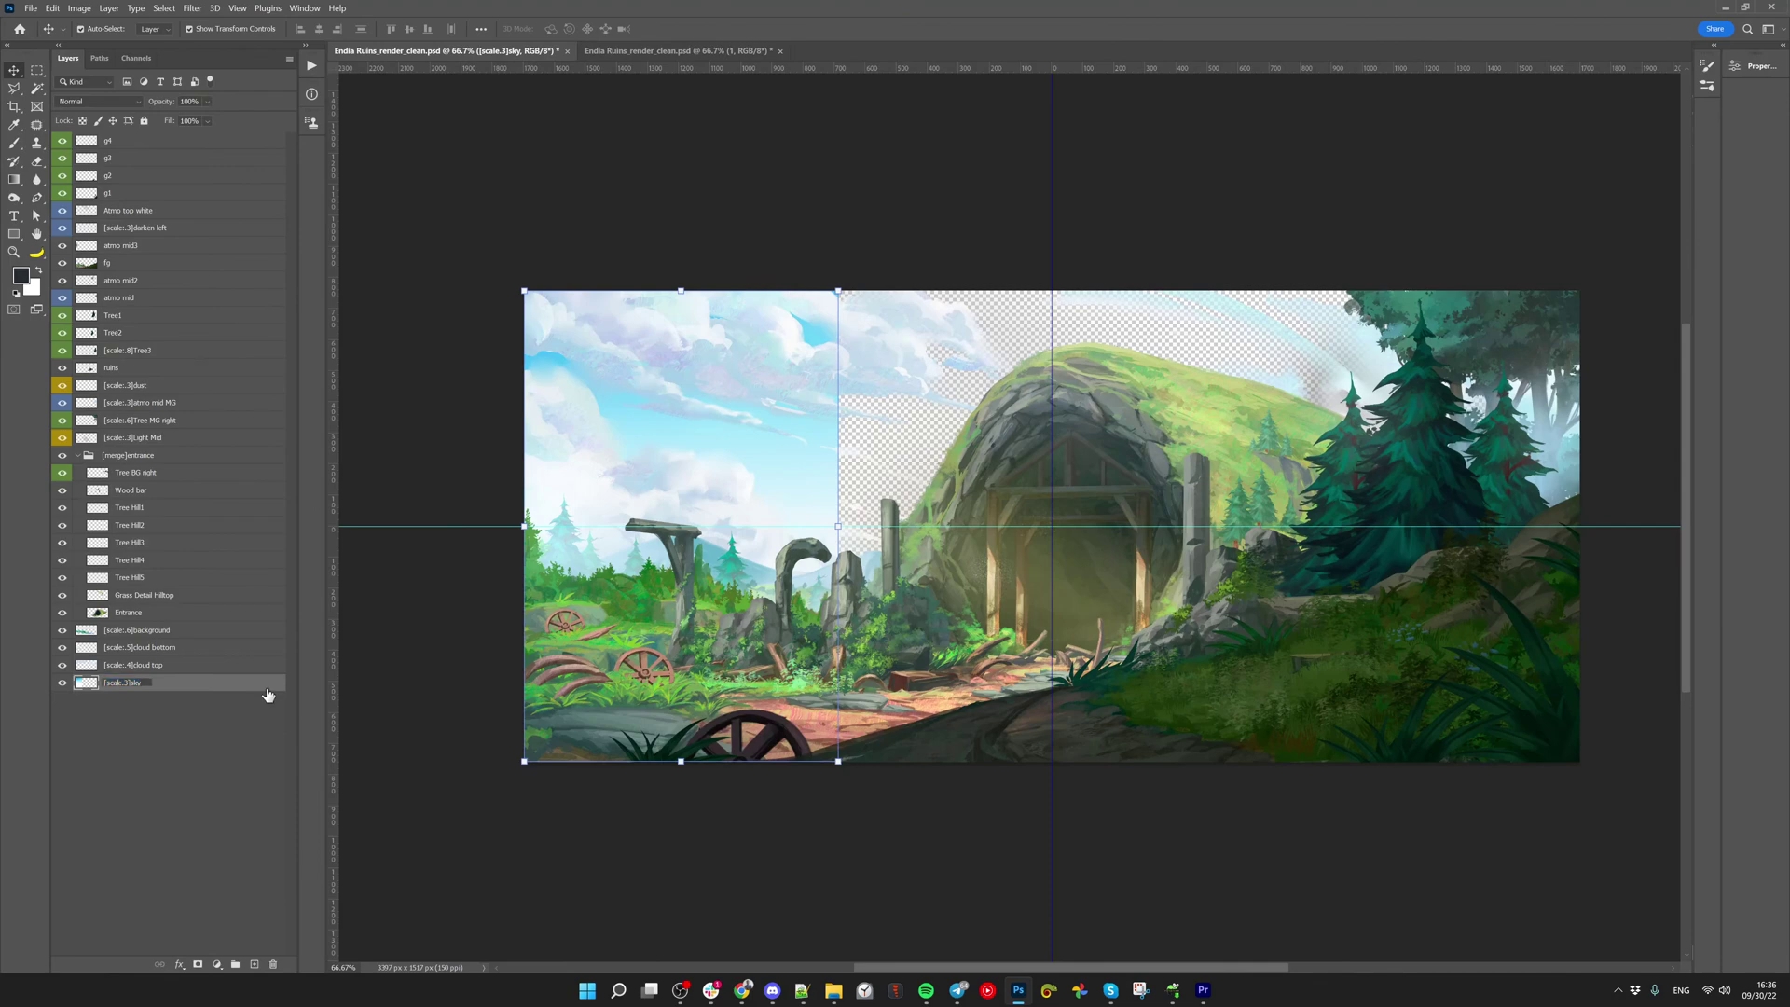
pyautogui.press('Return')
pyautogui.hotkey('ctrl', 'alt', 'shift', 's')
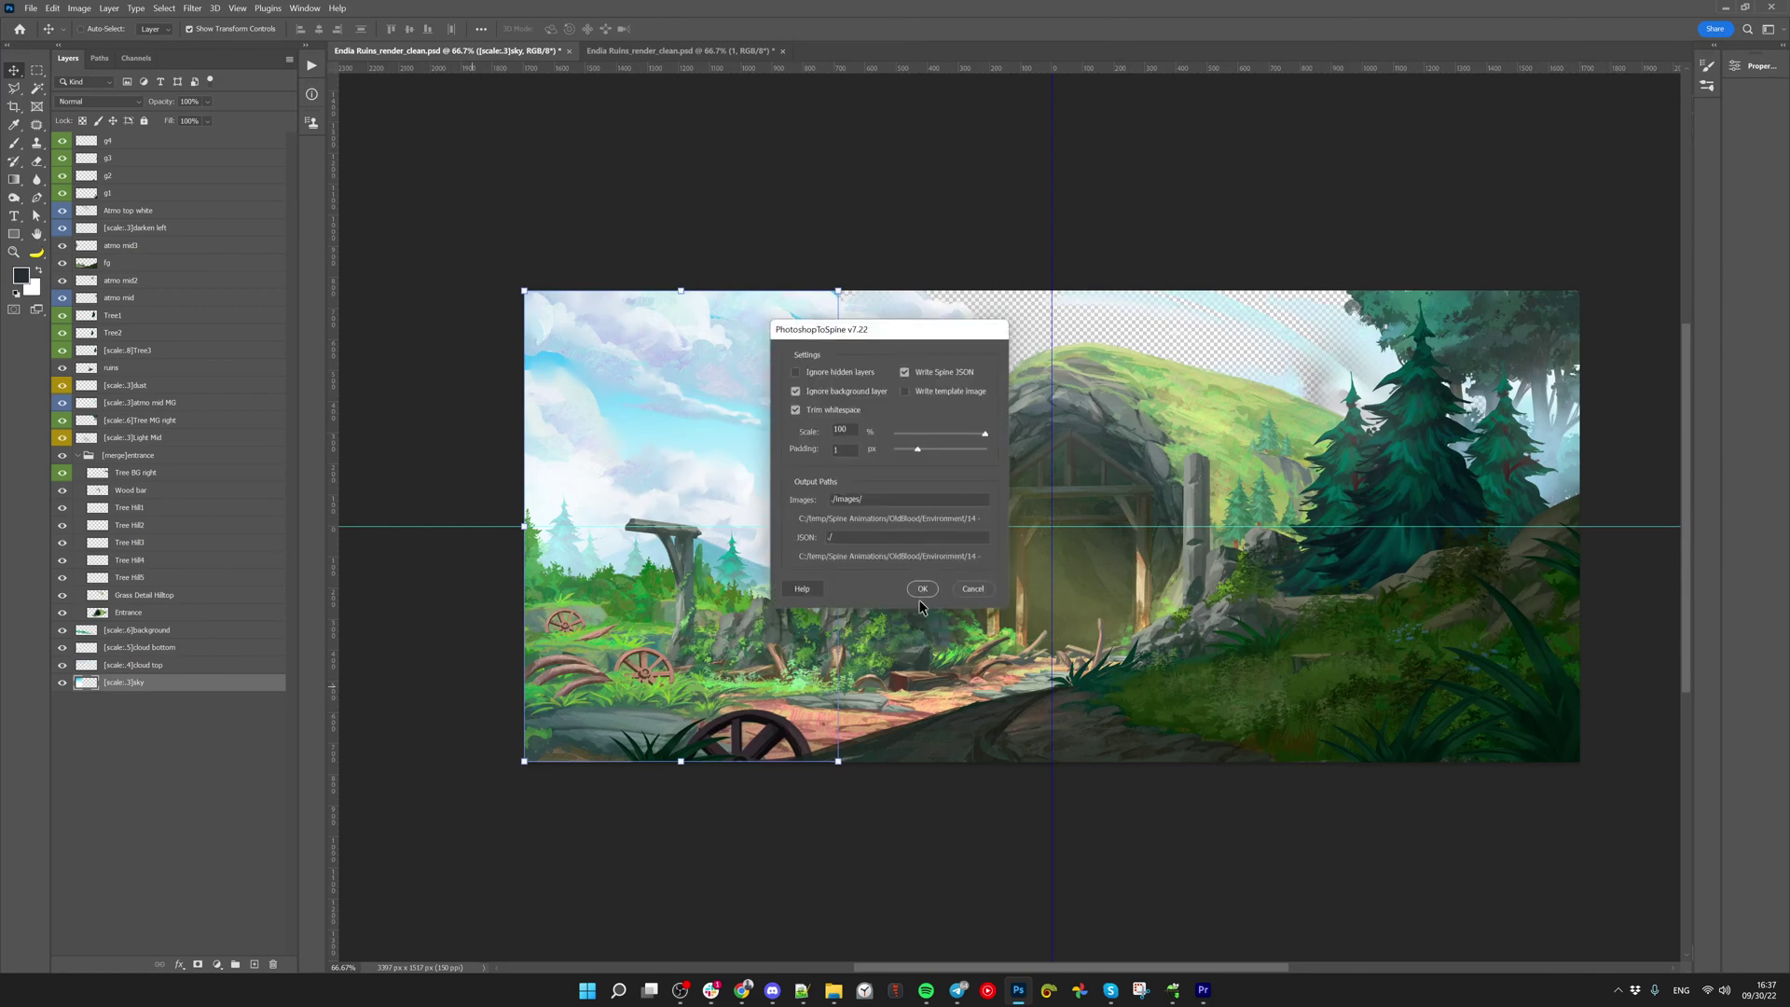
pyautogui.click(919, 590)
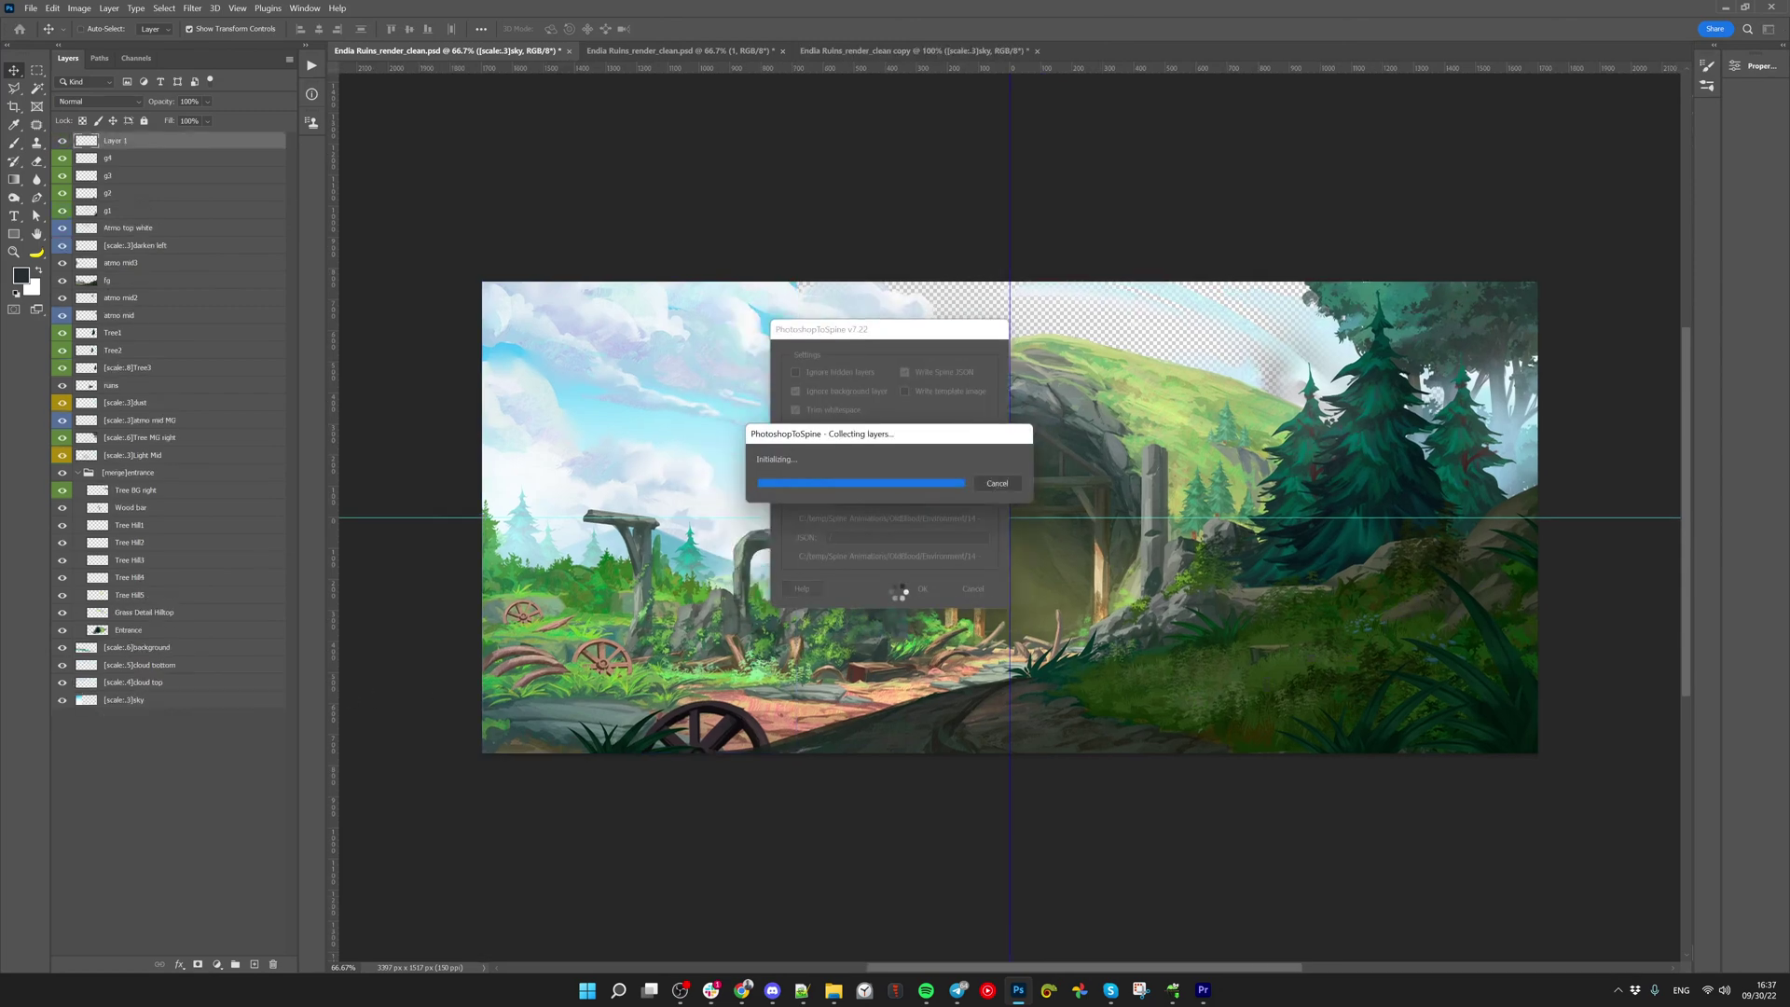
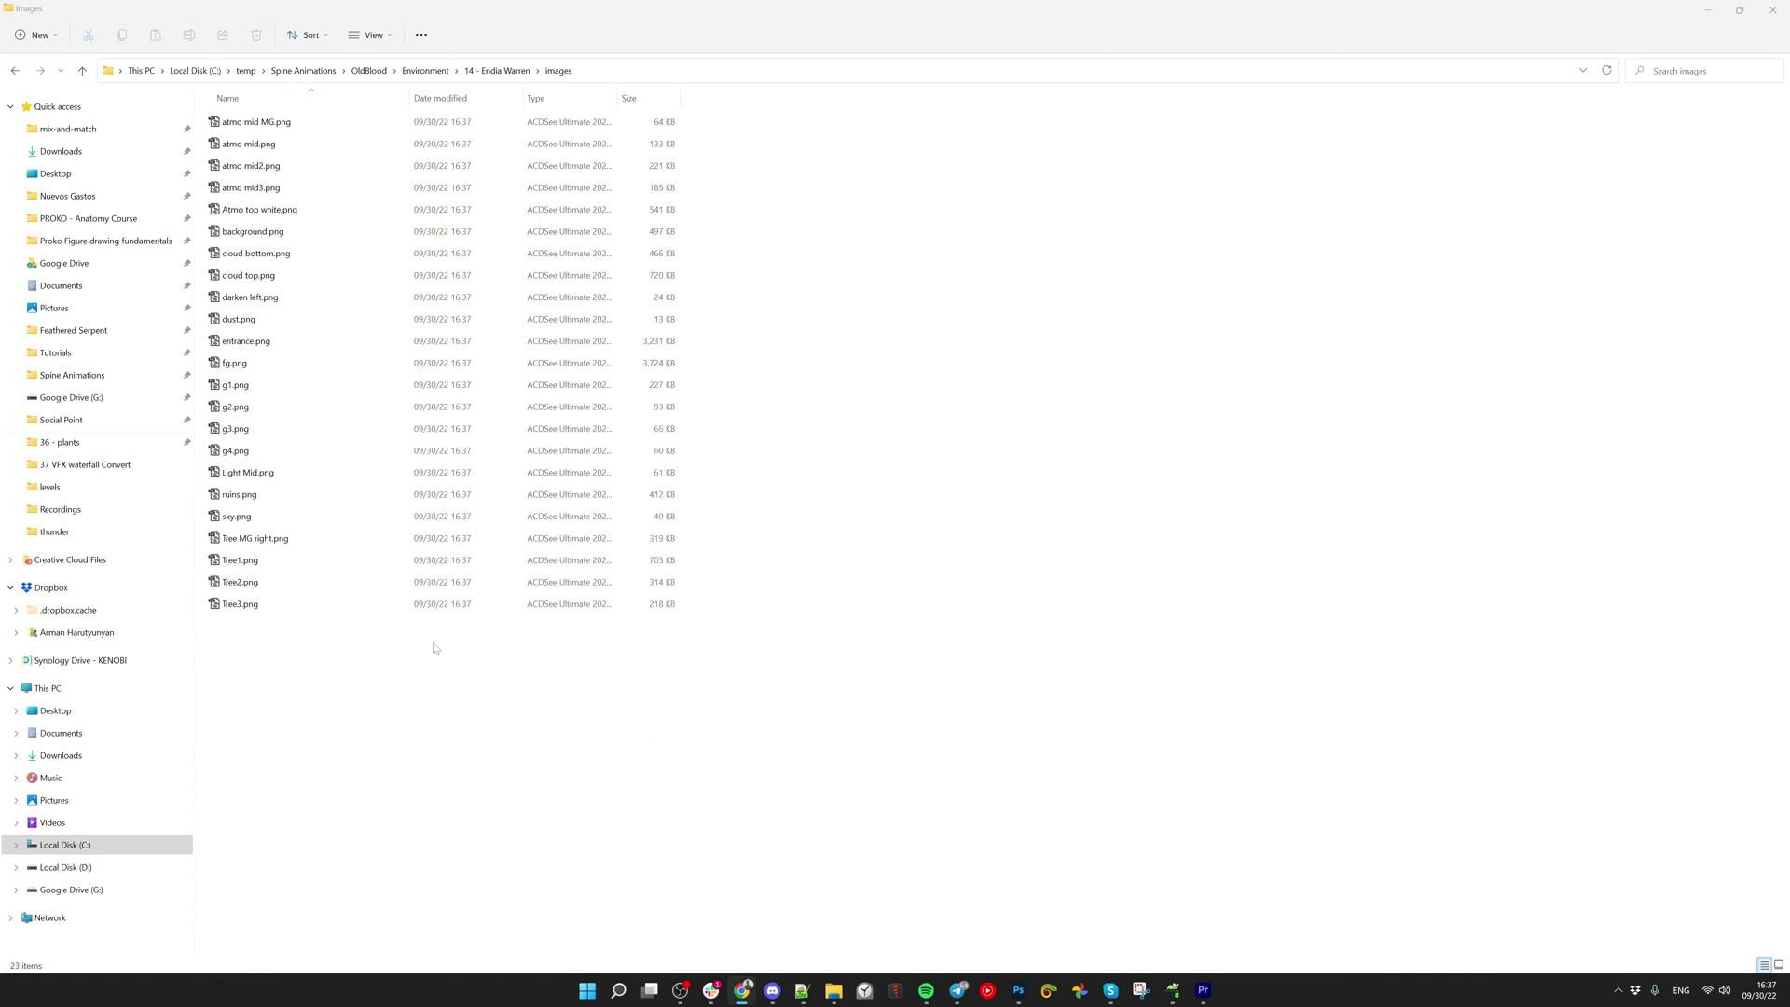
pyautogui.moveTo(800, 991)
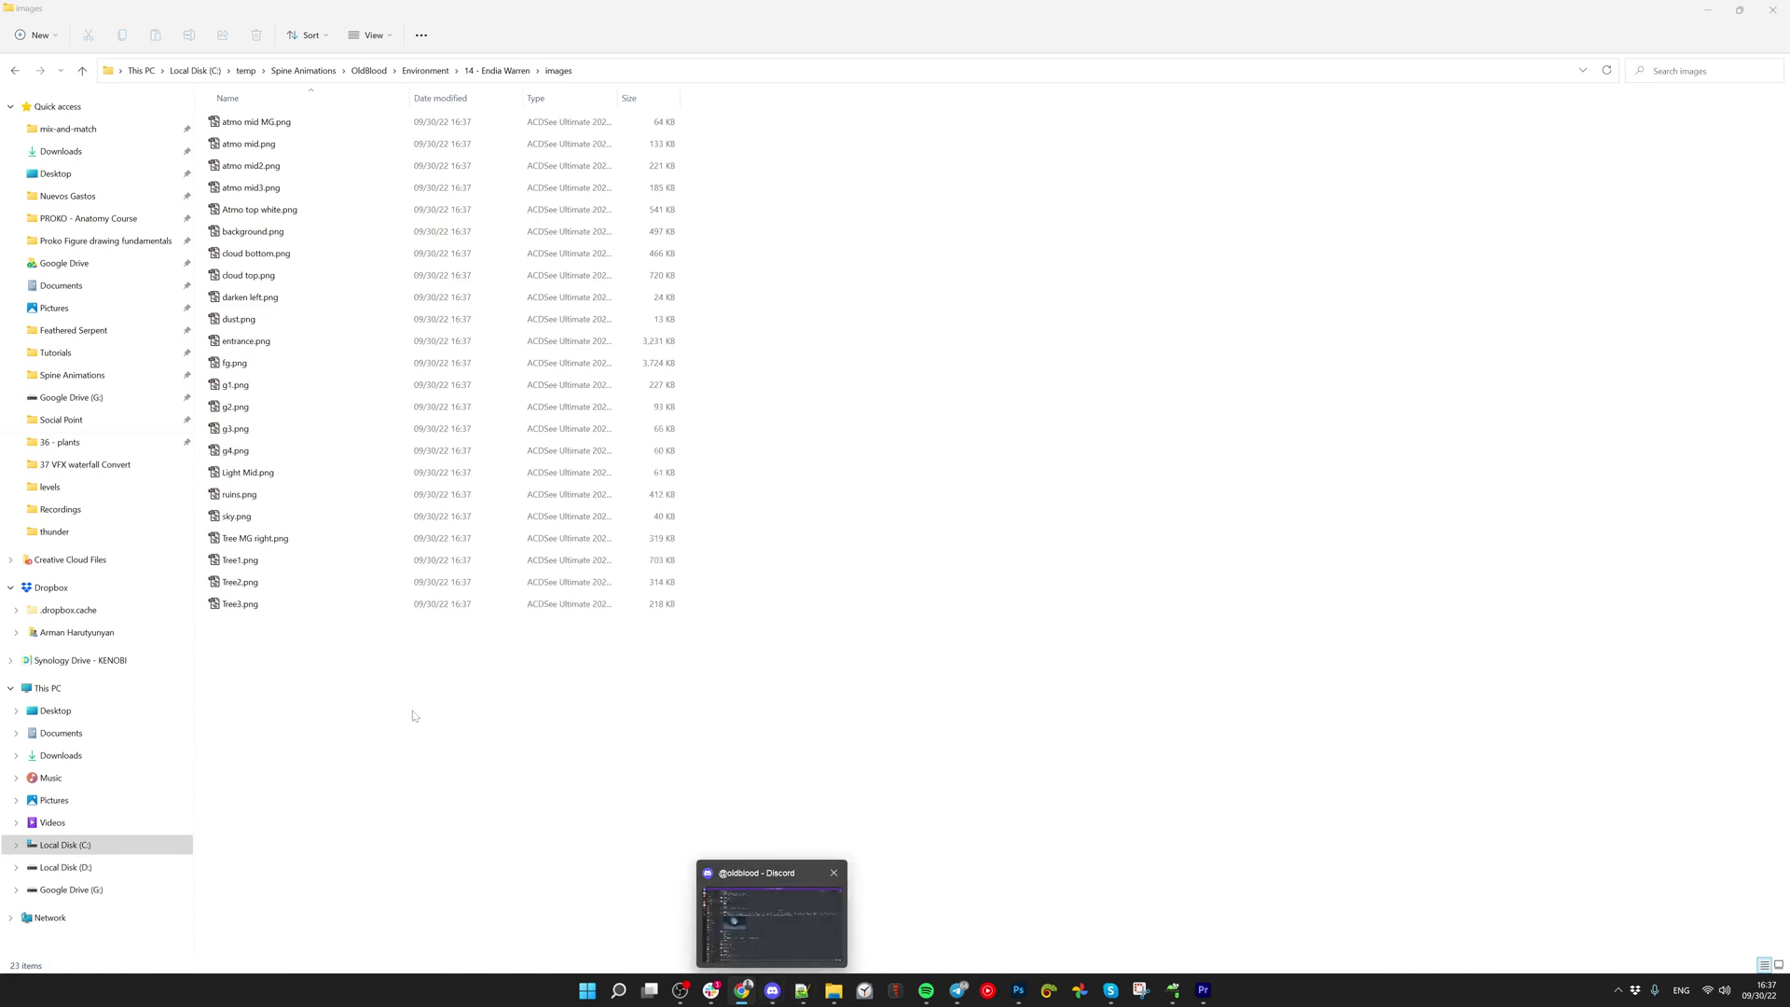
pyautogui.click(248, 518)
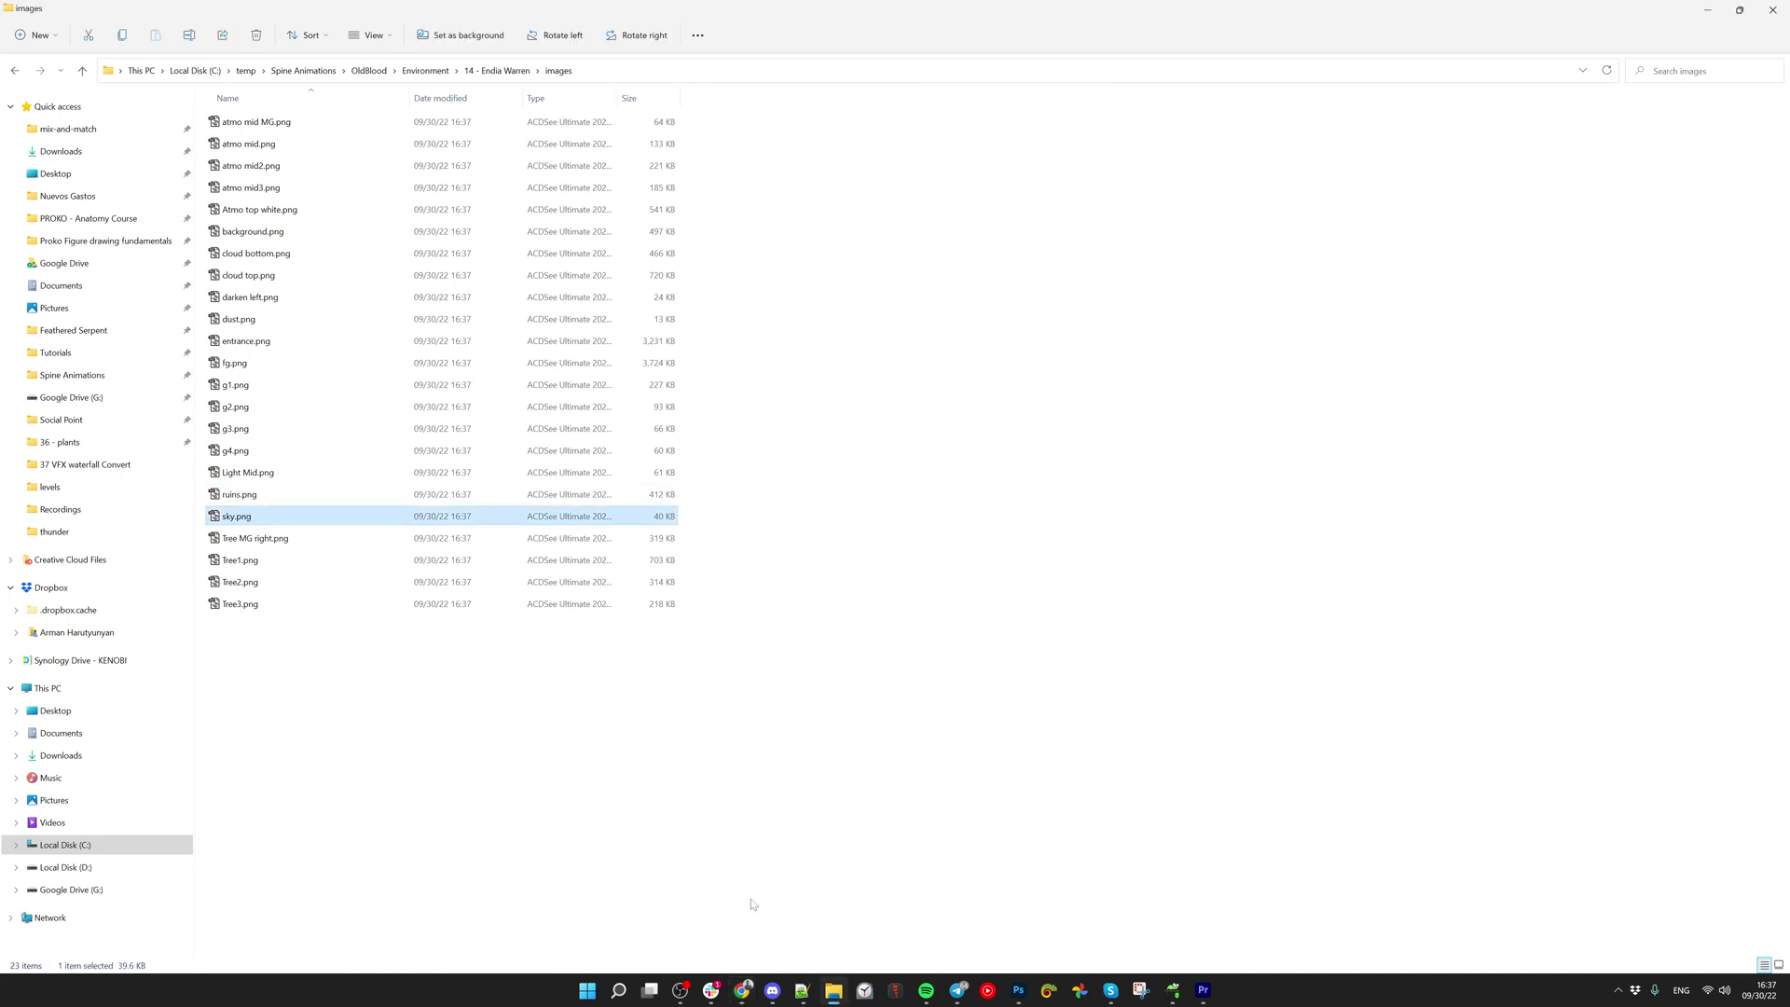
pyautogui.click(497, 71)
# Launch Spine with the Latest stable version and dismiss the hotkey error
pyautogui.moveTo(346, 169); pyautogui.dragTo(894, 1000)
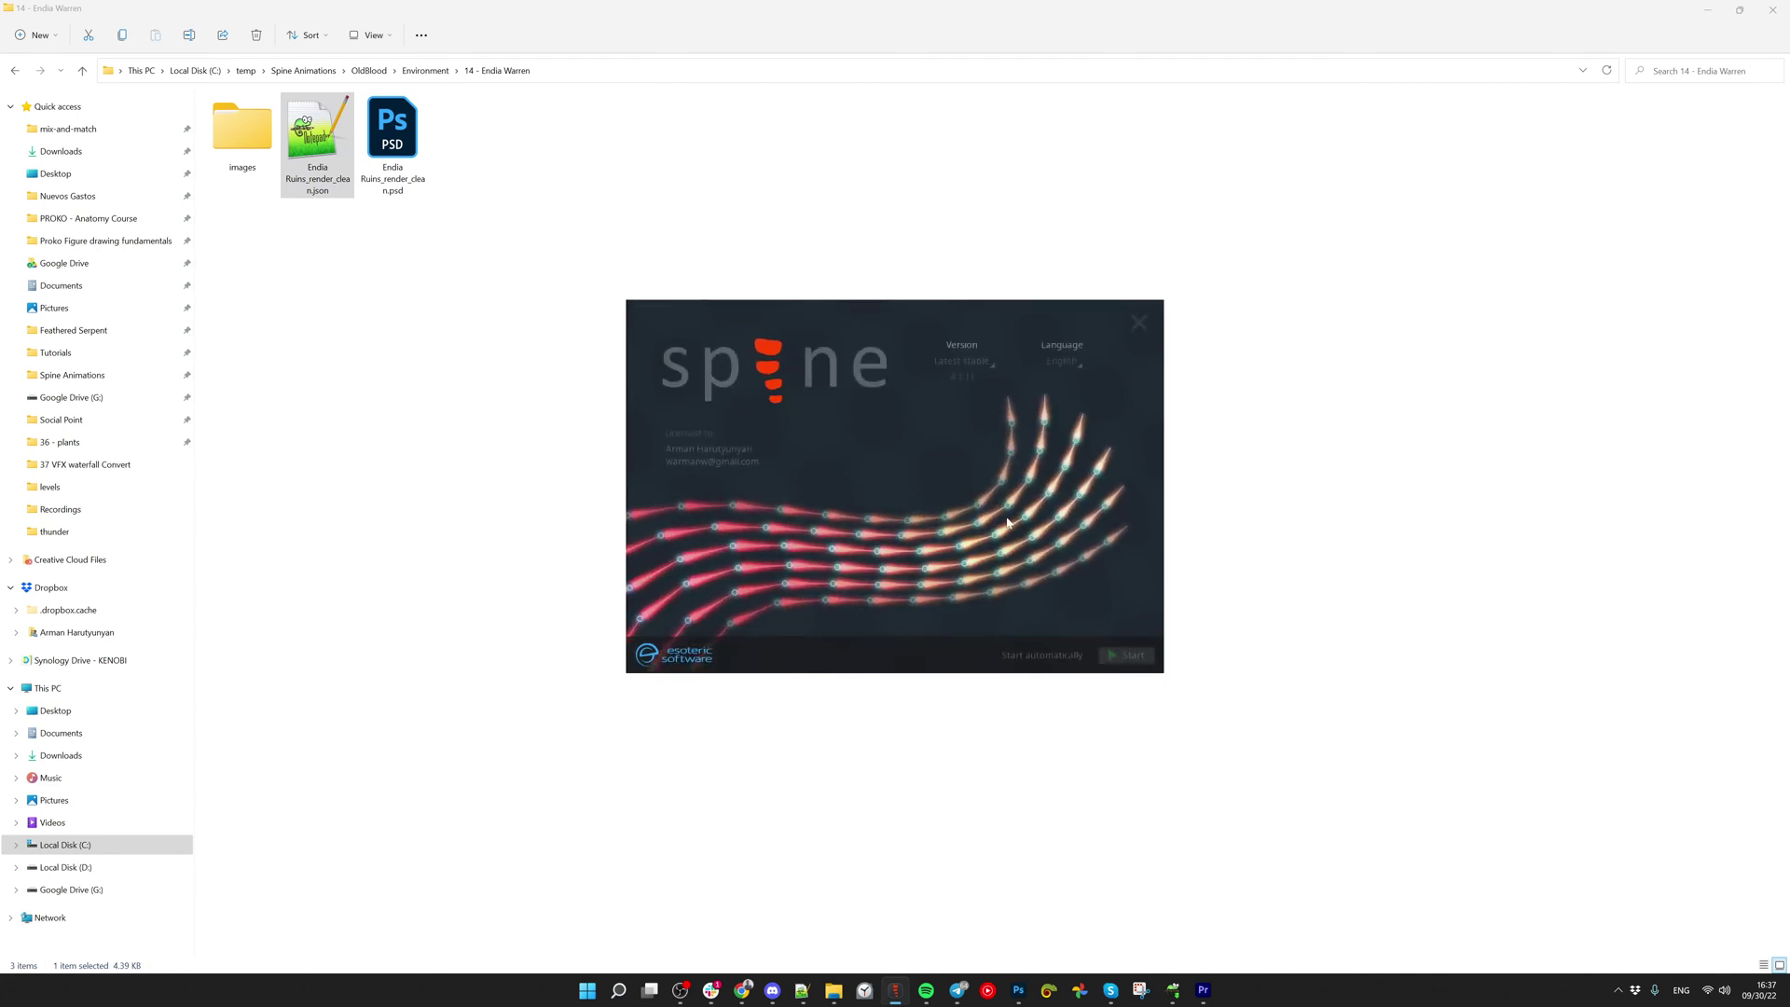
pyautogui.click(973, 361)
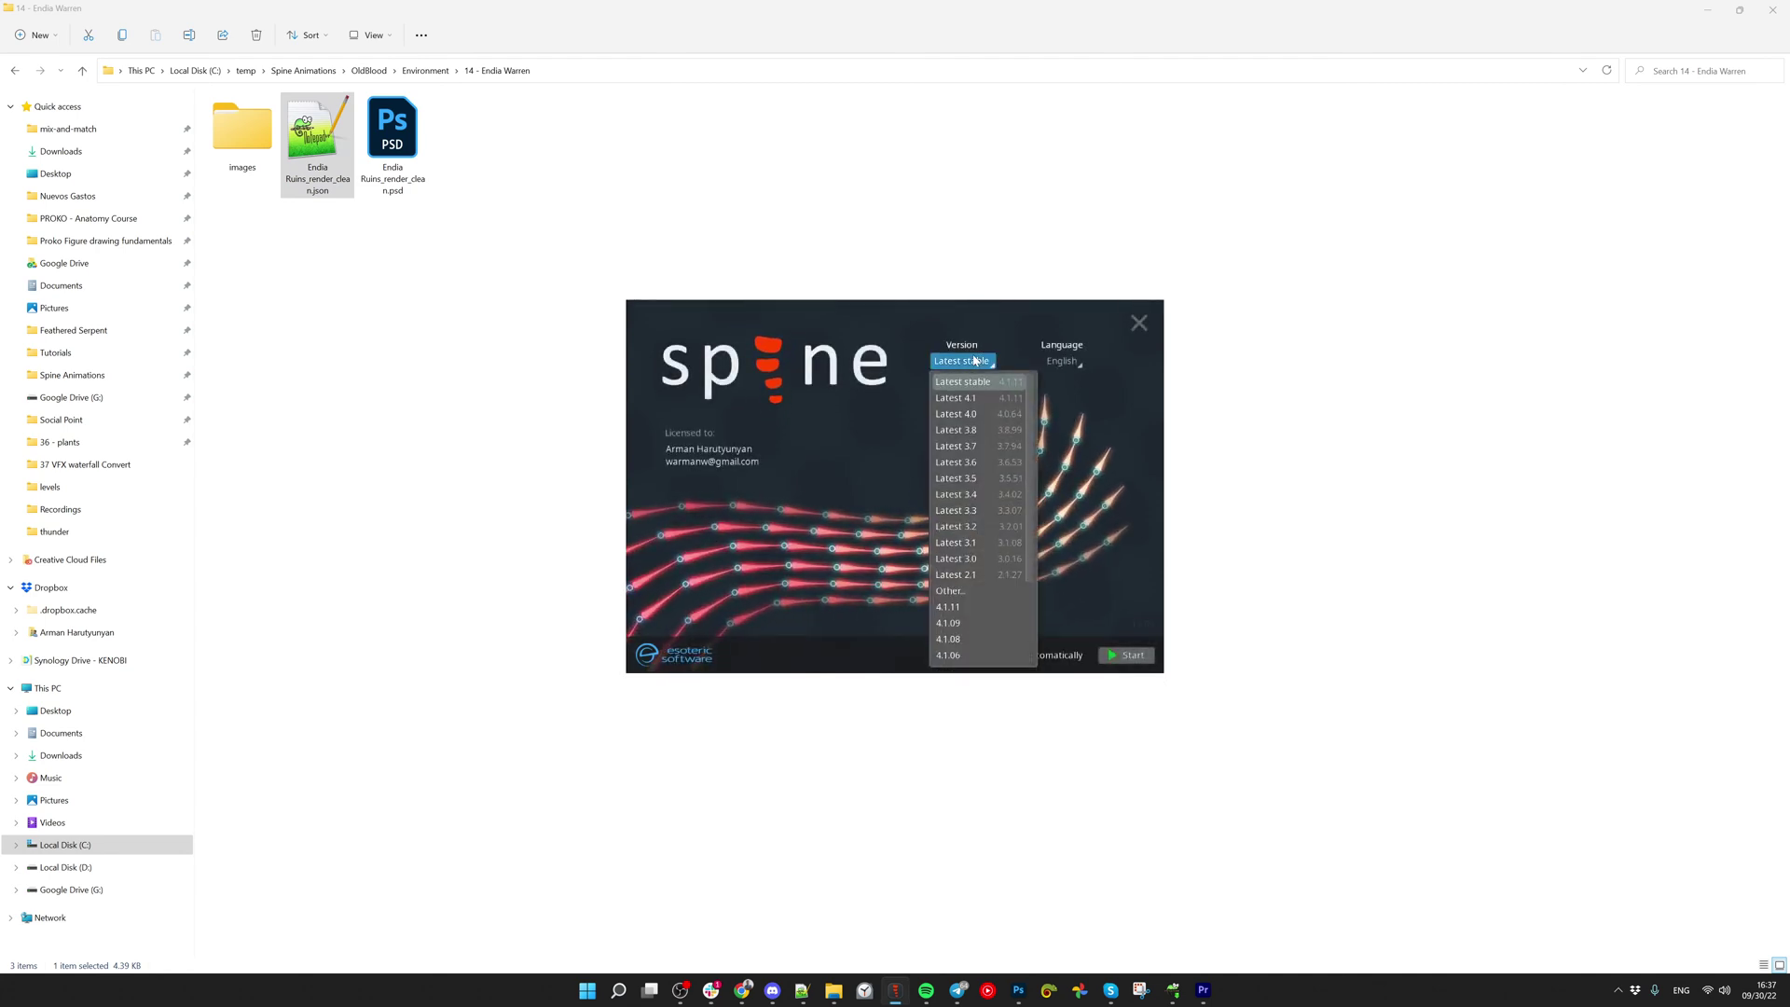
pyautogui.click(1116, 657)
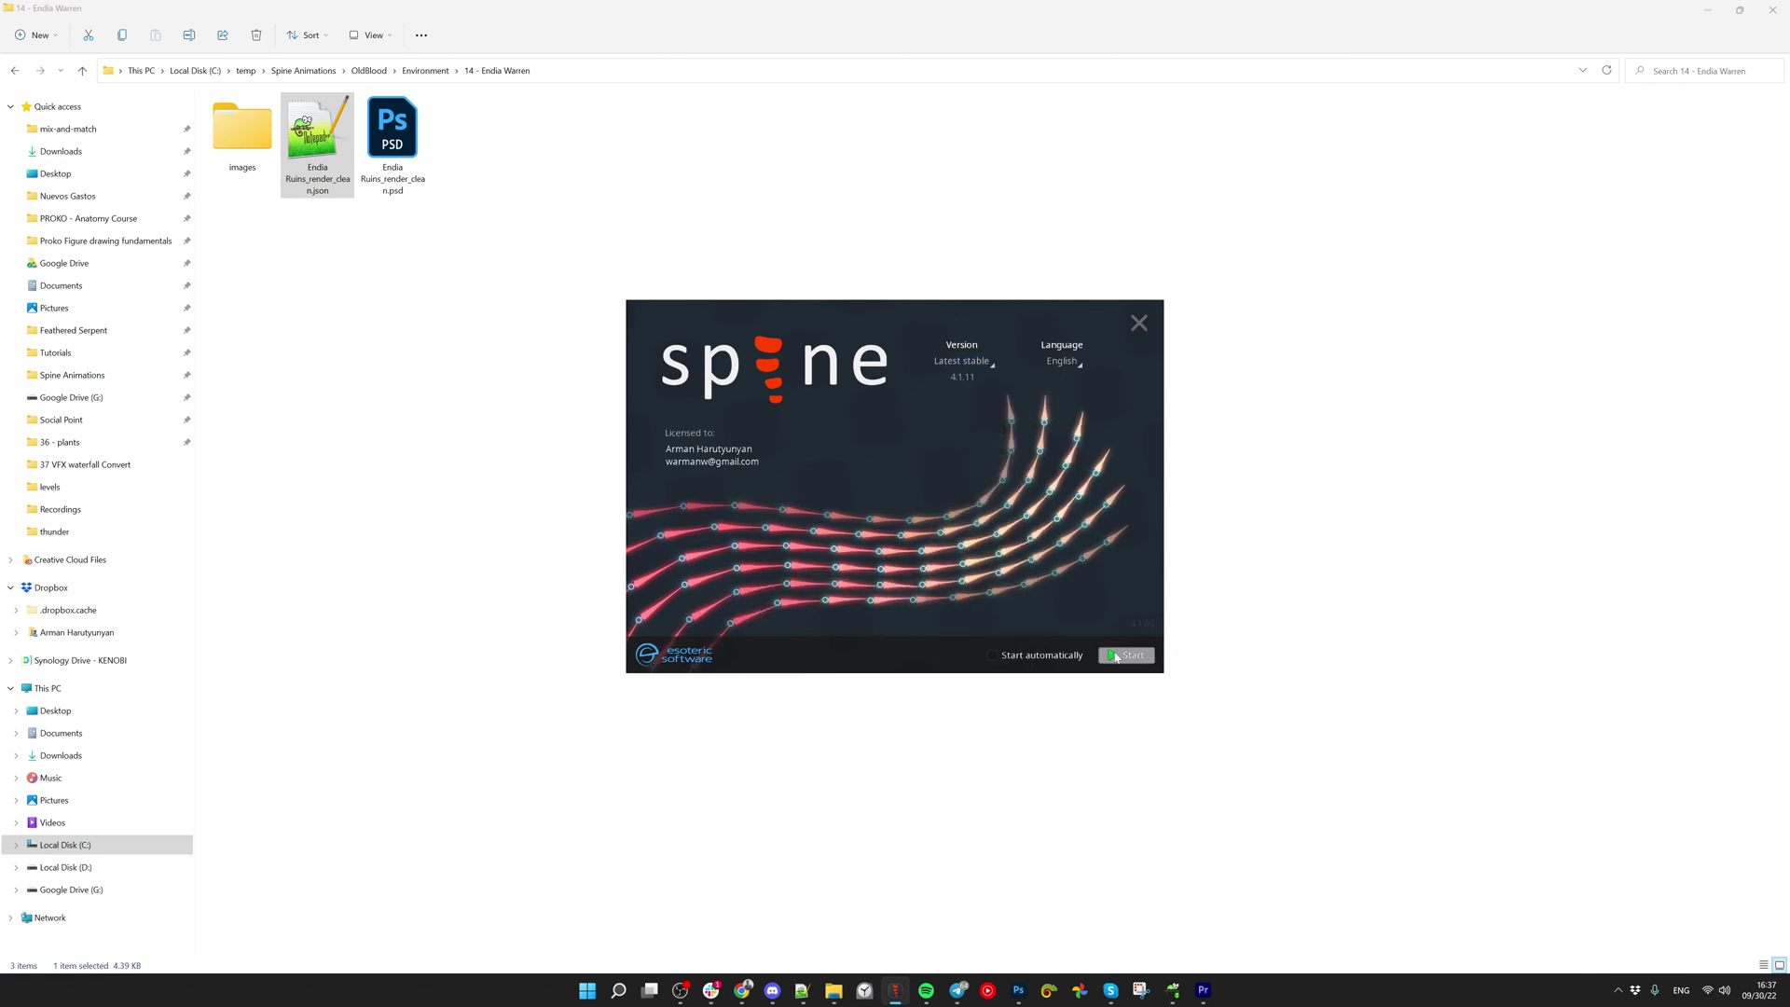
pyautogui.click(1116, 656)
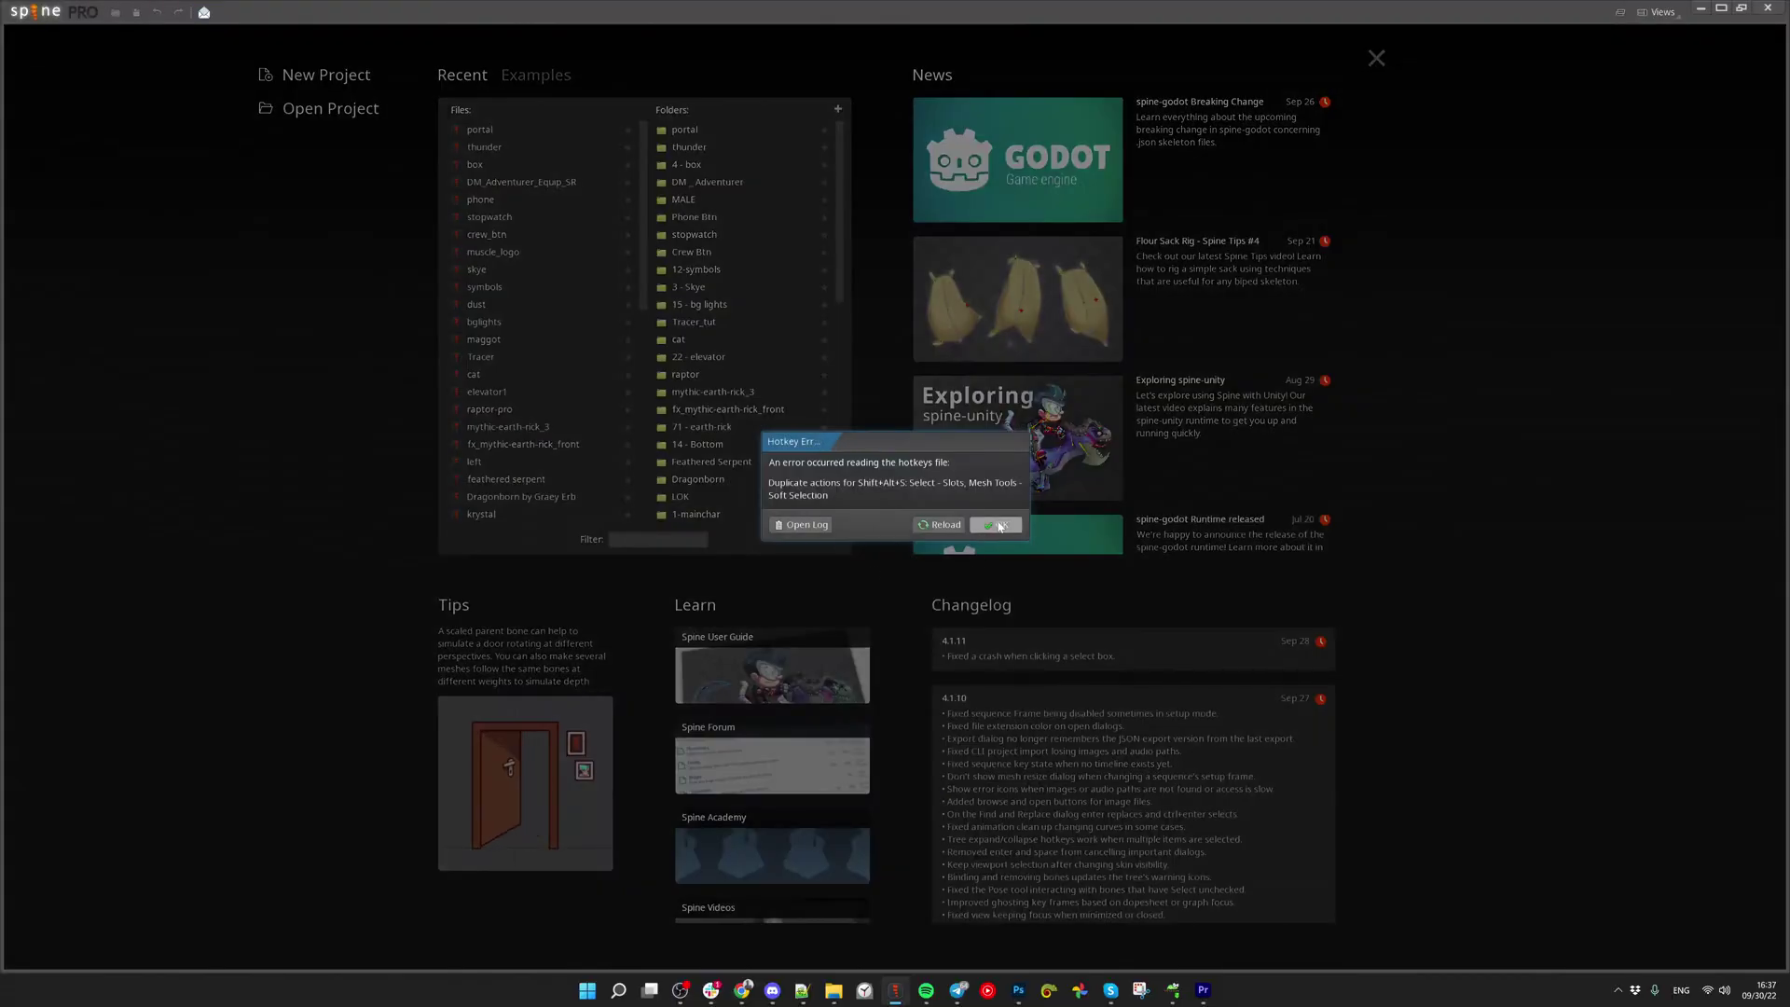
pyautogui.click(998, 524)
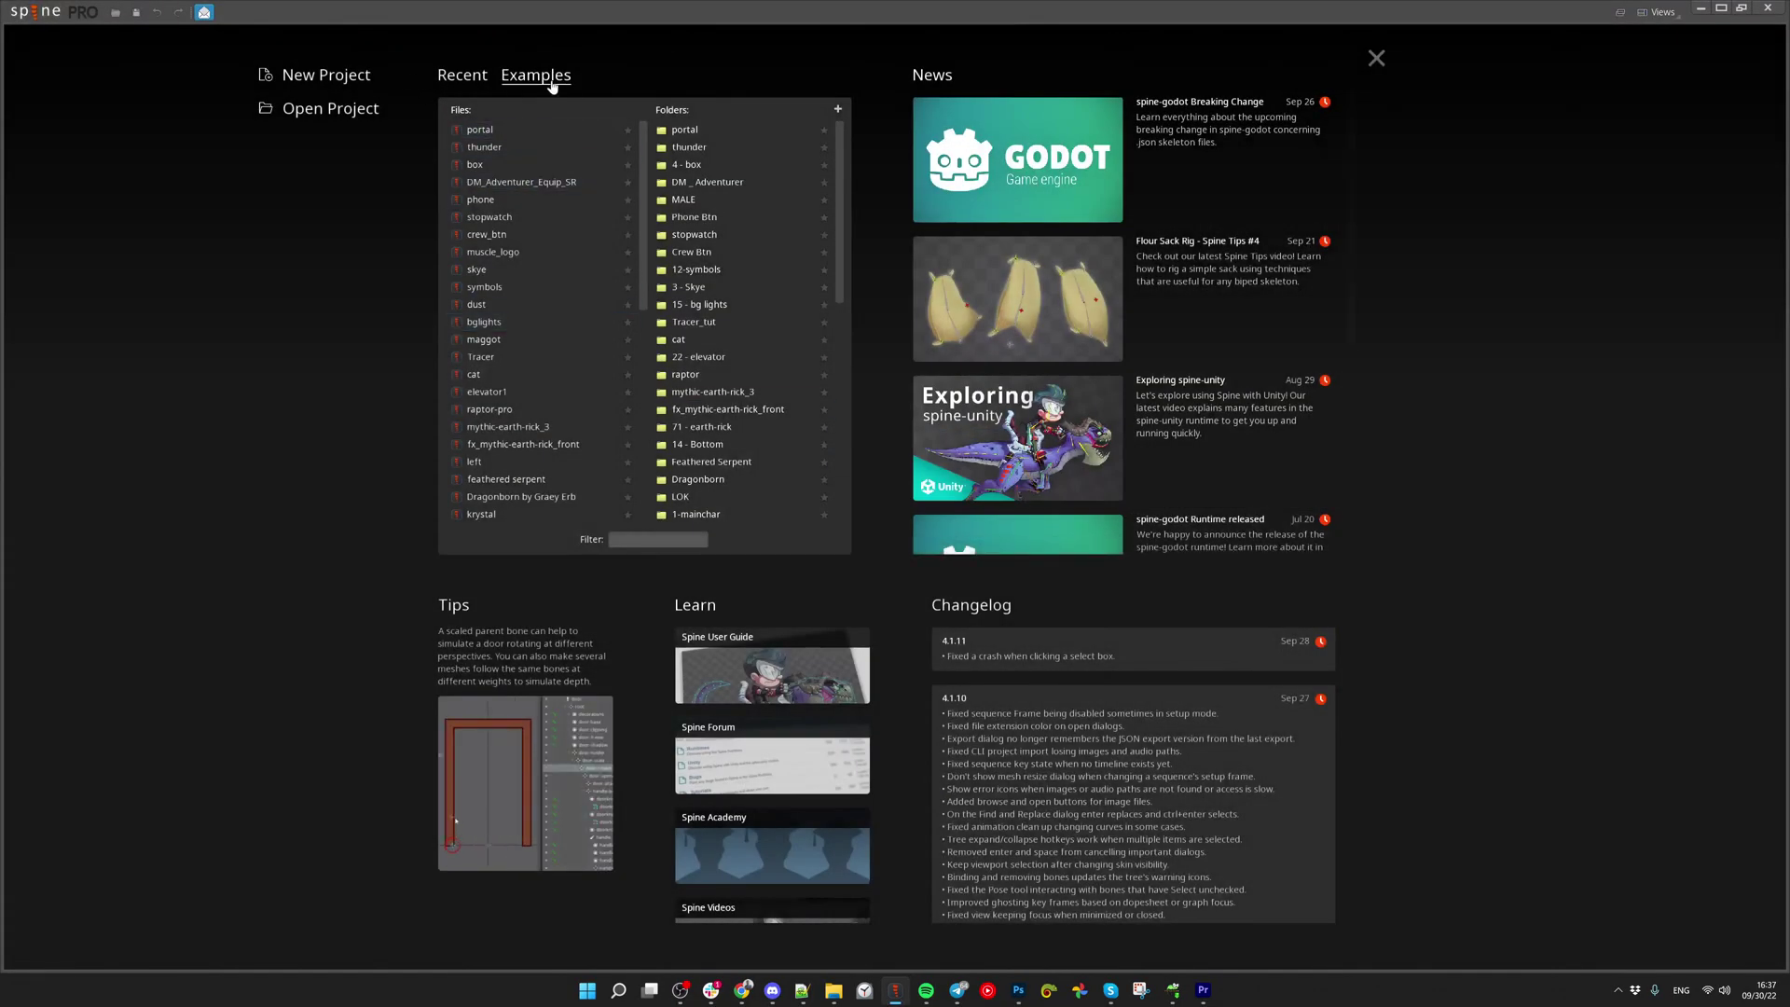
# Import Endia Ruins_render_clean.json into Spine as a new project at scale 1, naming the skeleton Endia Ruins
pyautogui.hotkey('alt', 'Tab')
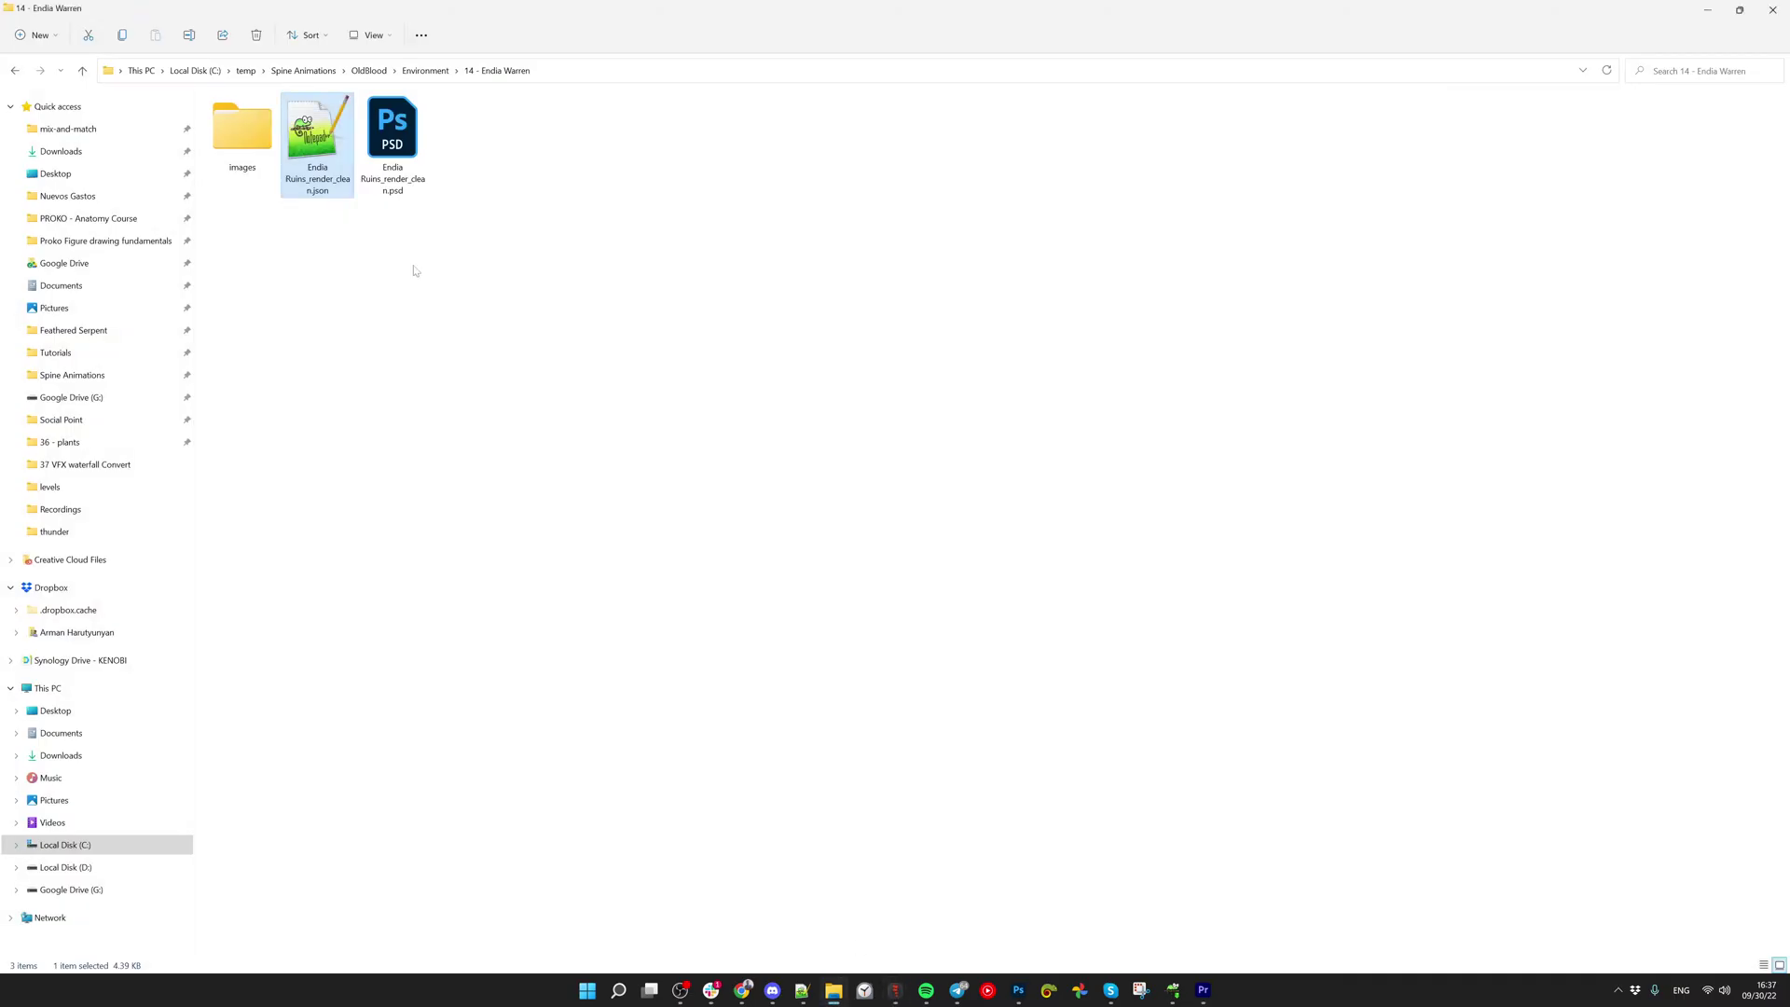
pyautogui.moveTo(317, 140); pyautogui.dragTo(418, 345)
pyautogui.hotkey('alt', 'Tab')
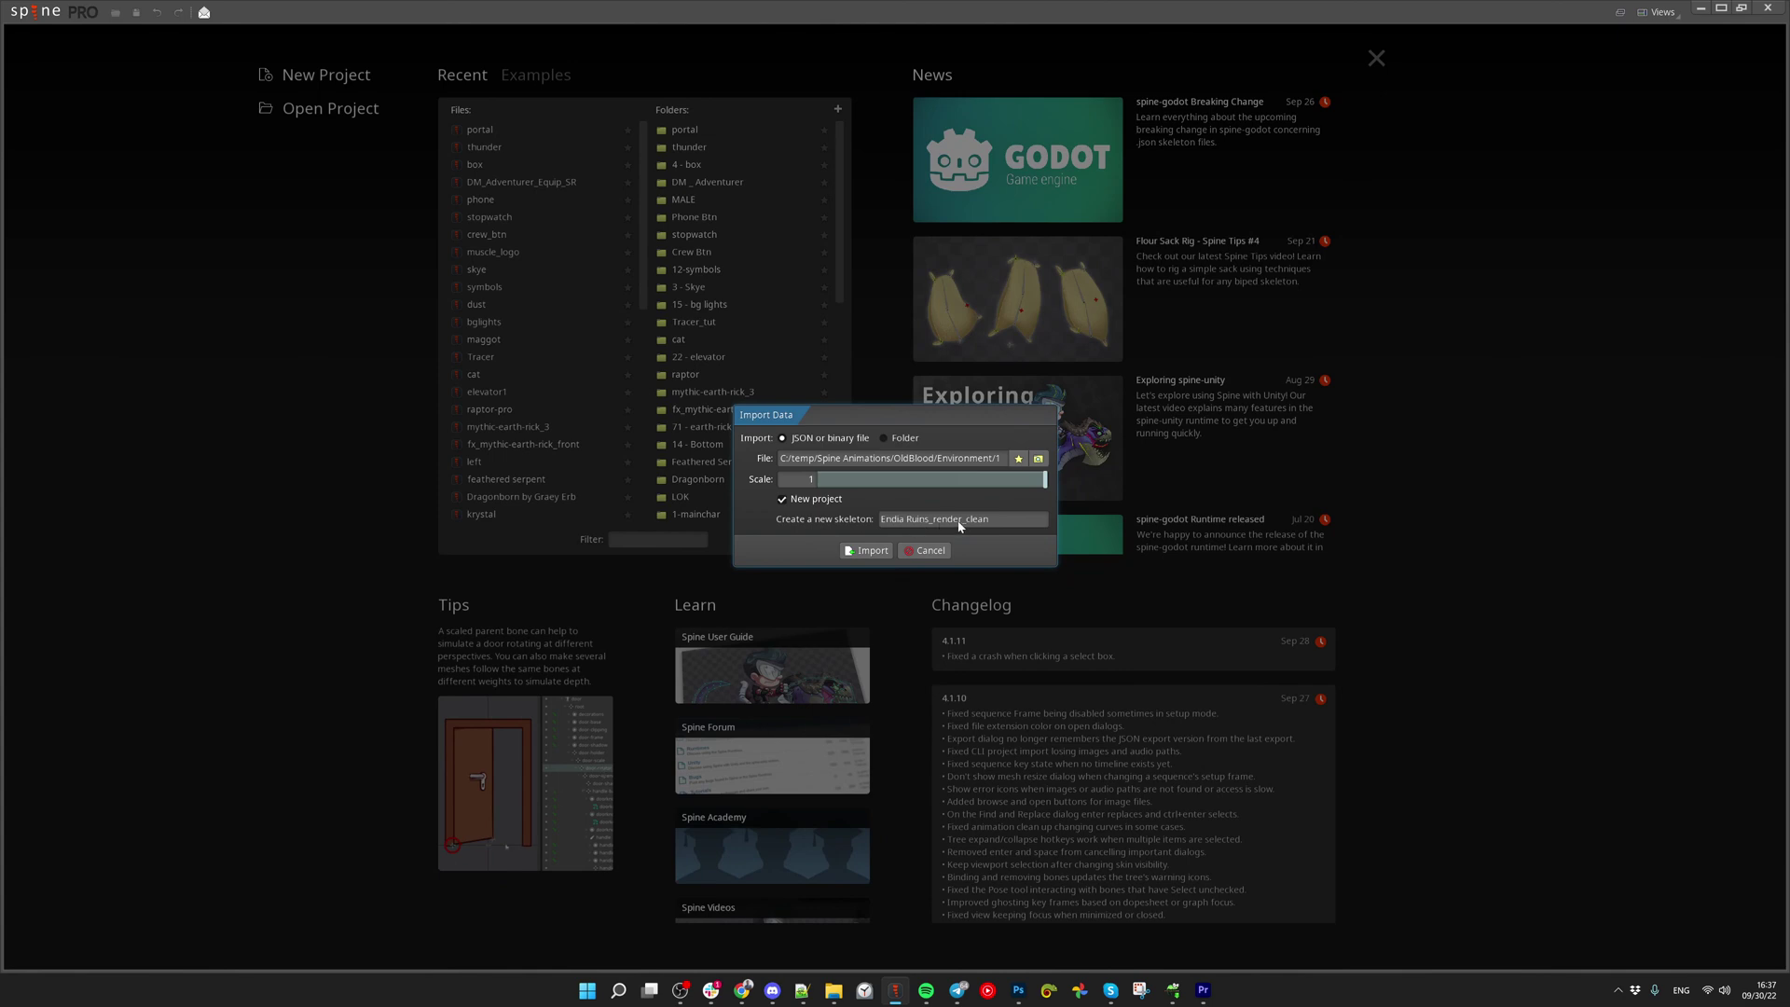
pyautogui.press('BackSpace')
pyautogui.press('BackSpace')
pyautogui.press('BackSpace')
pyautogui.press('BackSpace')
pyautogui.press('BackSpace')
pyautogui.press('BackSpace')
pyautogui.press('BackSpace')
pyautogui.press('BackSpace')
pyautogui.press('BackSpace')
pyautogui.press('BackSpace')
pyautogui.click(866, 551)
# Close the welcome screen and select the sky image in the viewport to inspect its transform values
pyautogui.click(203, 14)
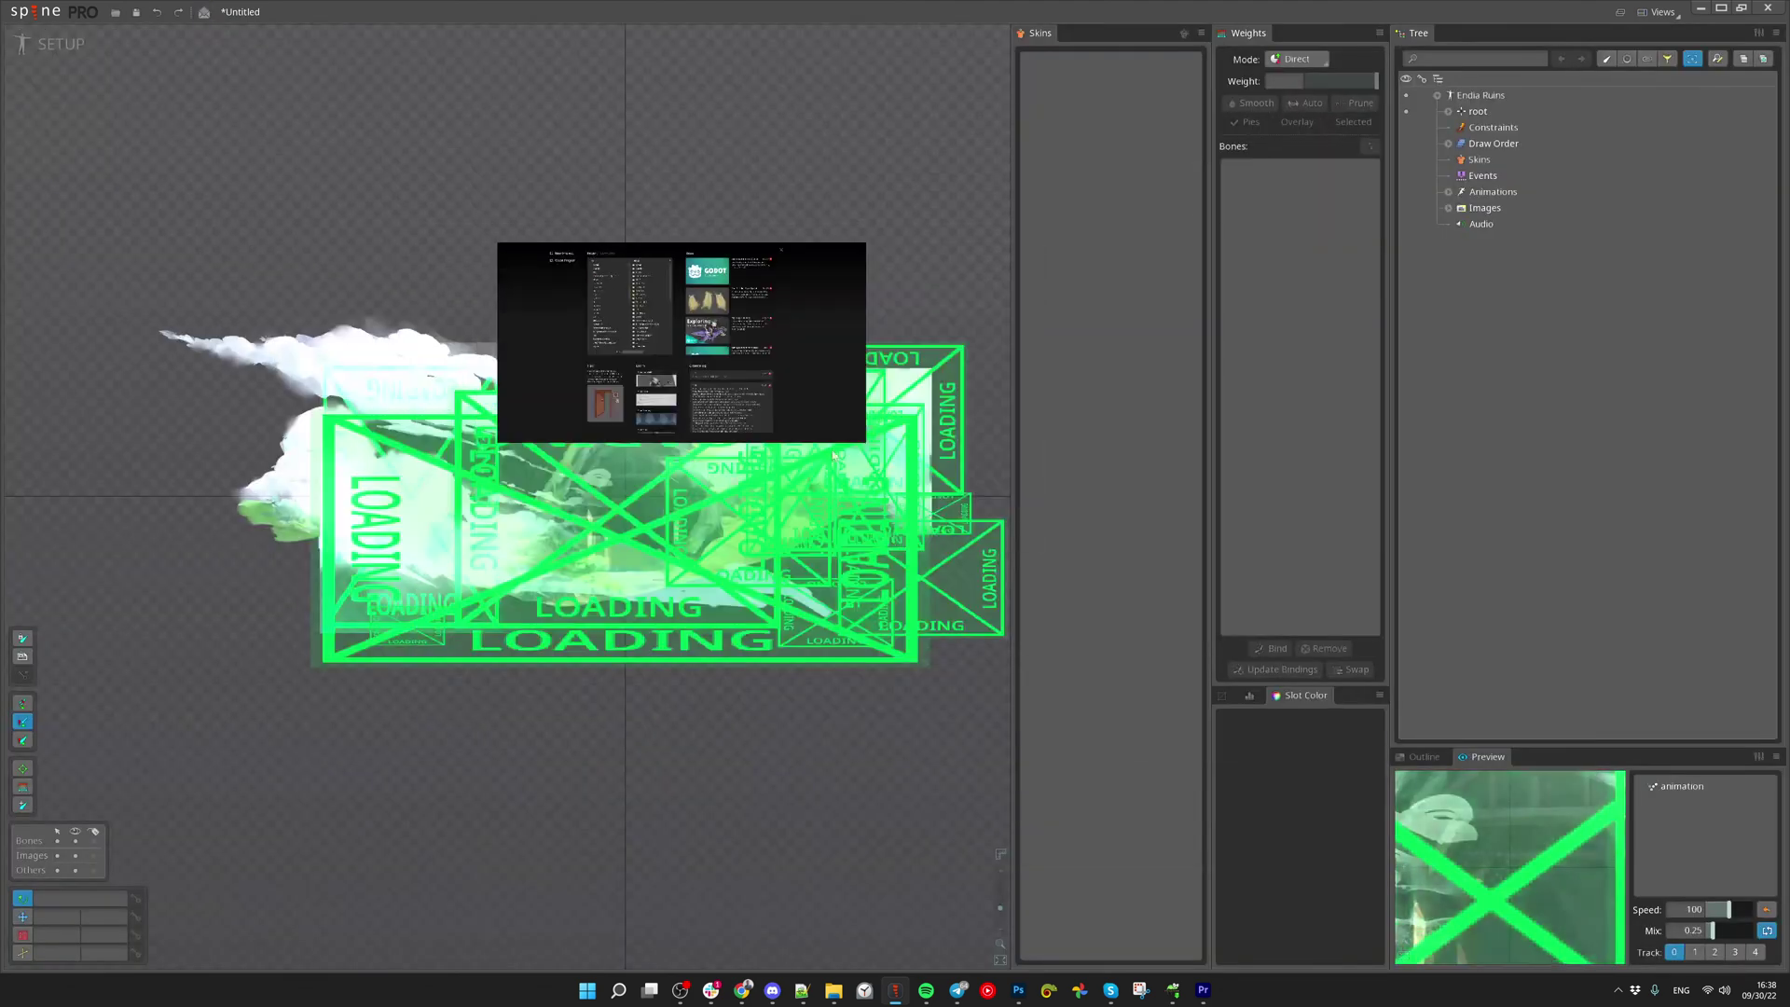
pyautogui.scroll(2, 597, 478)
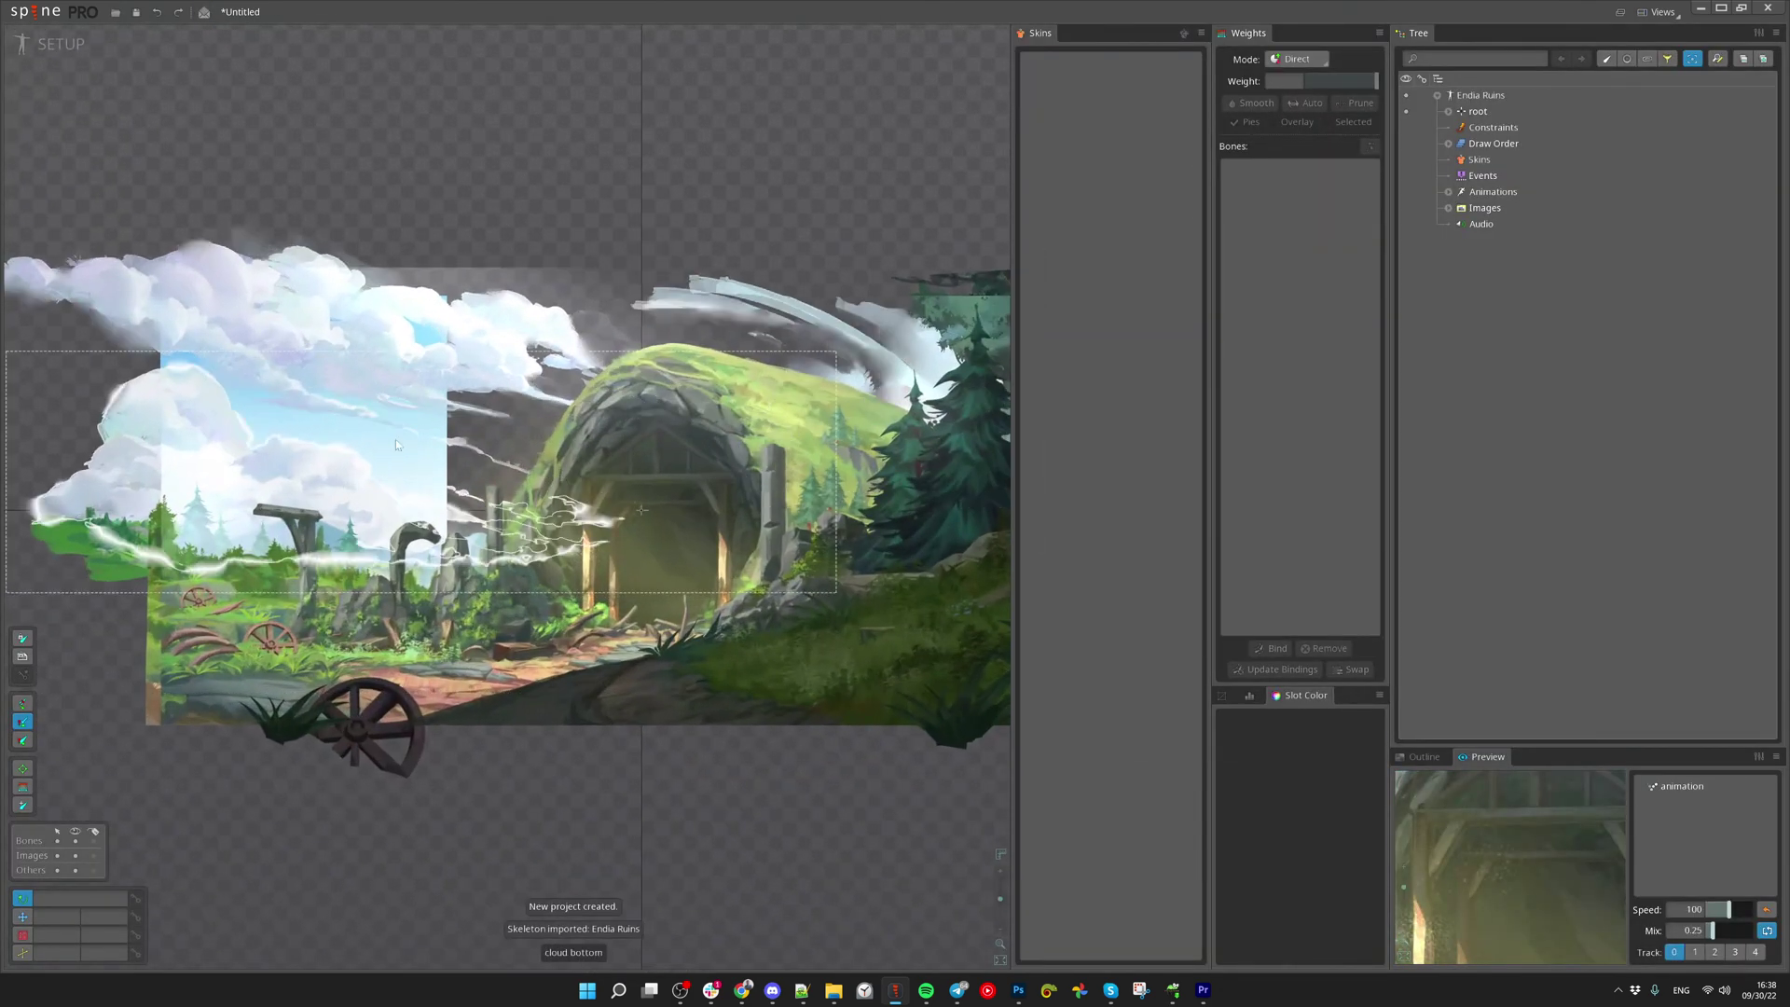
pyautogui.click(294, 428)
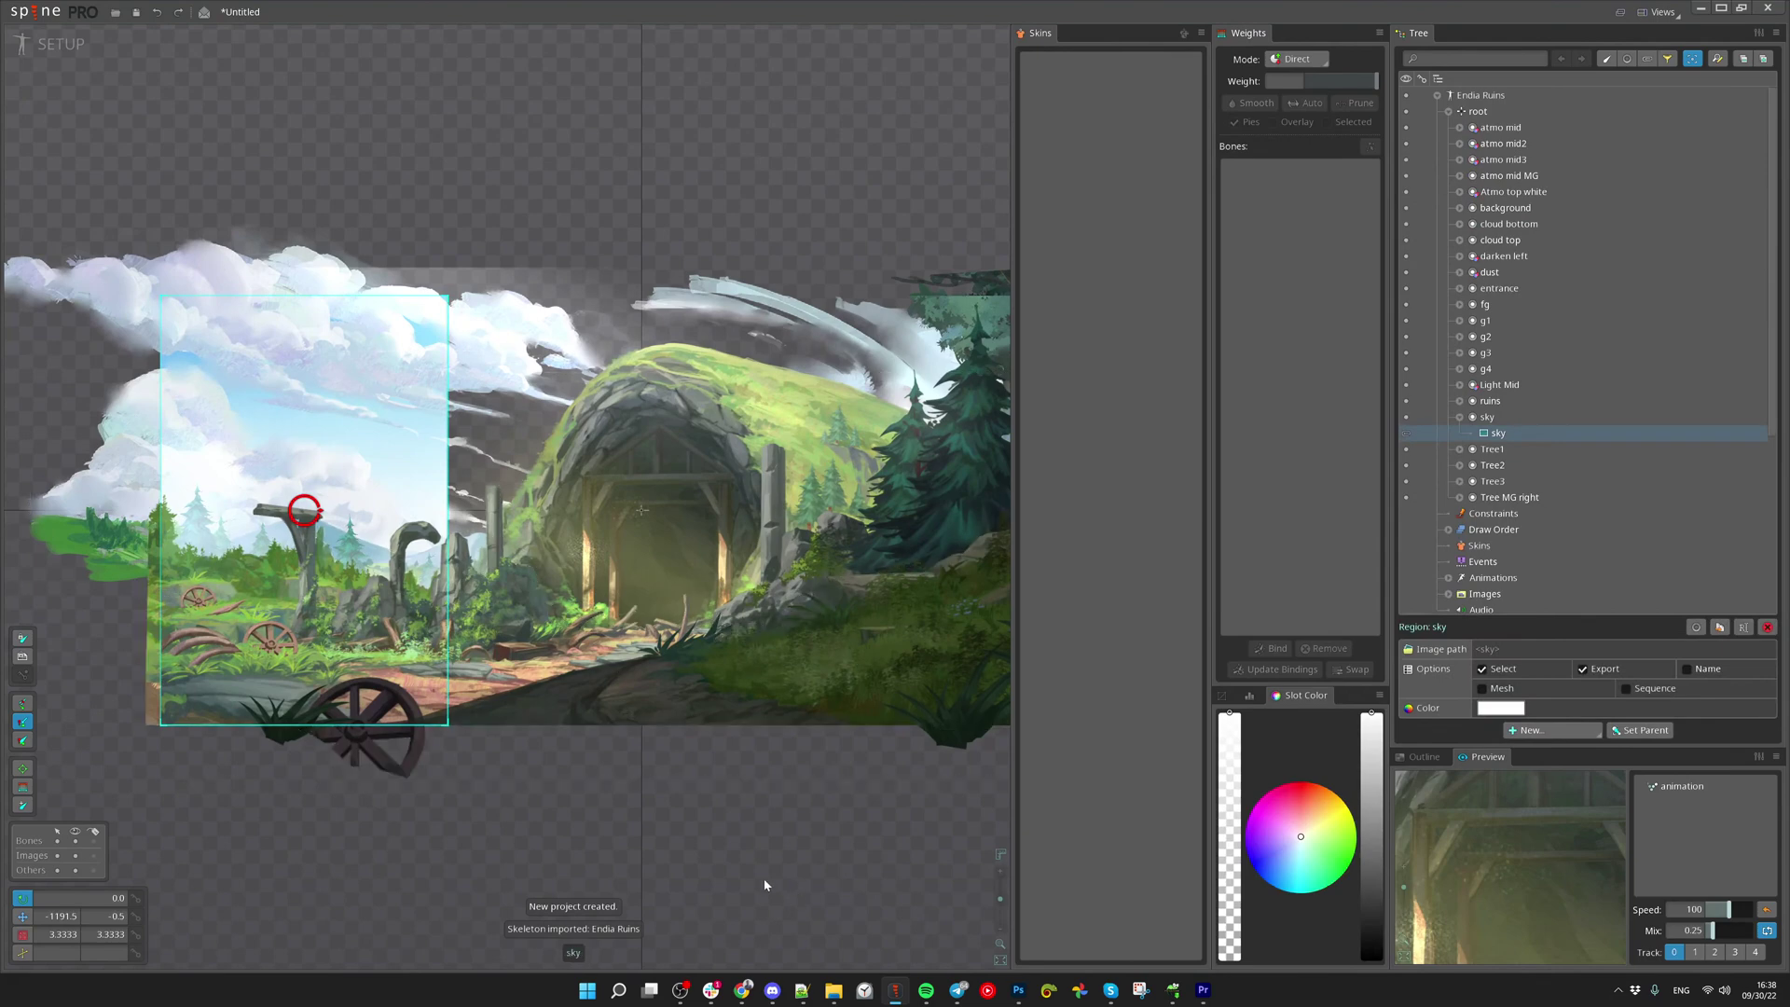
pyautogui.press('v')
pyautogui.moveTo(742, 873); pyautogui.dragTo(964, 673)
pyautogui.hotkey('ctrl', 'z')
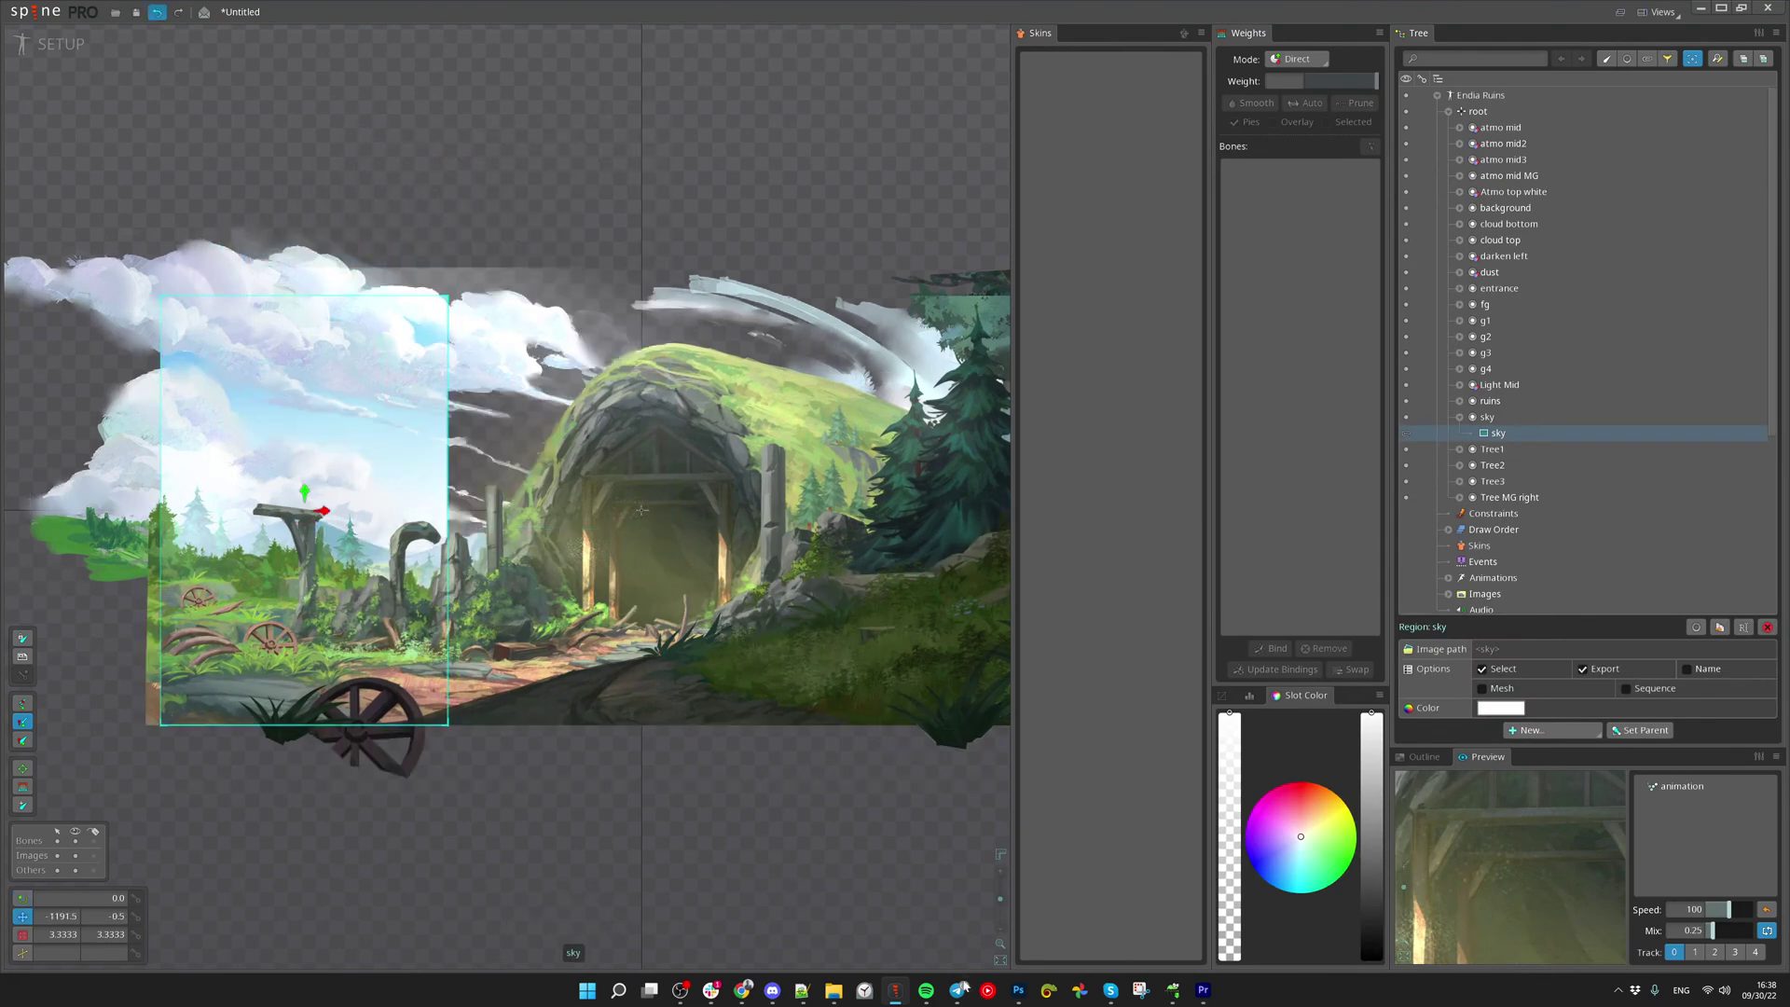
# Switch to Photoshop and set the ruler origin at the intersection of the two guides
pyautogui.click(1020, 996)
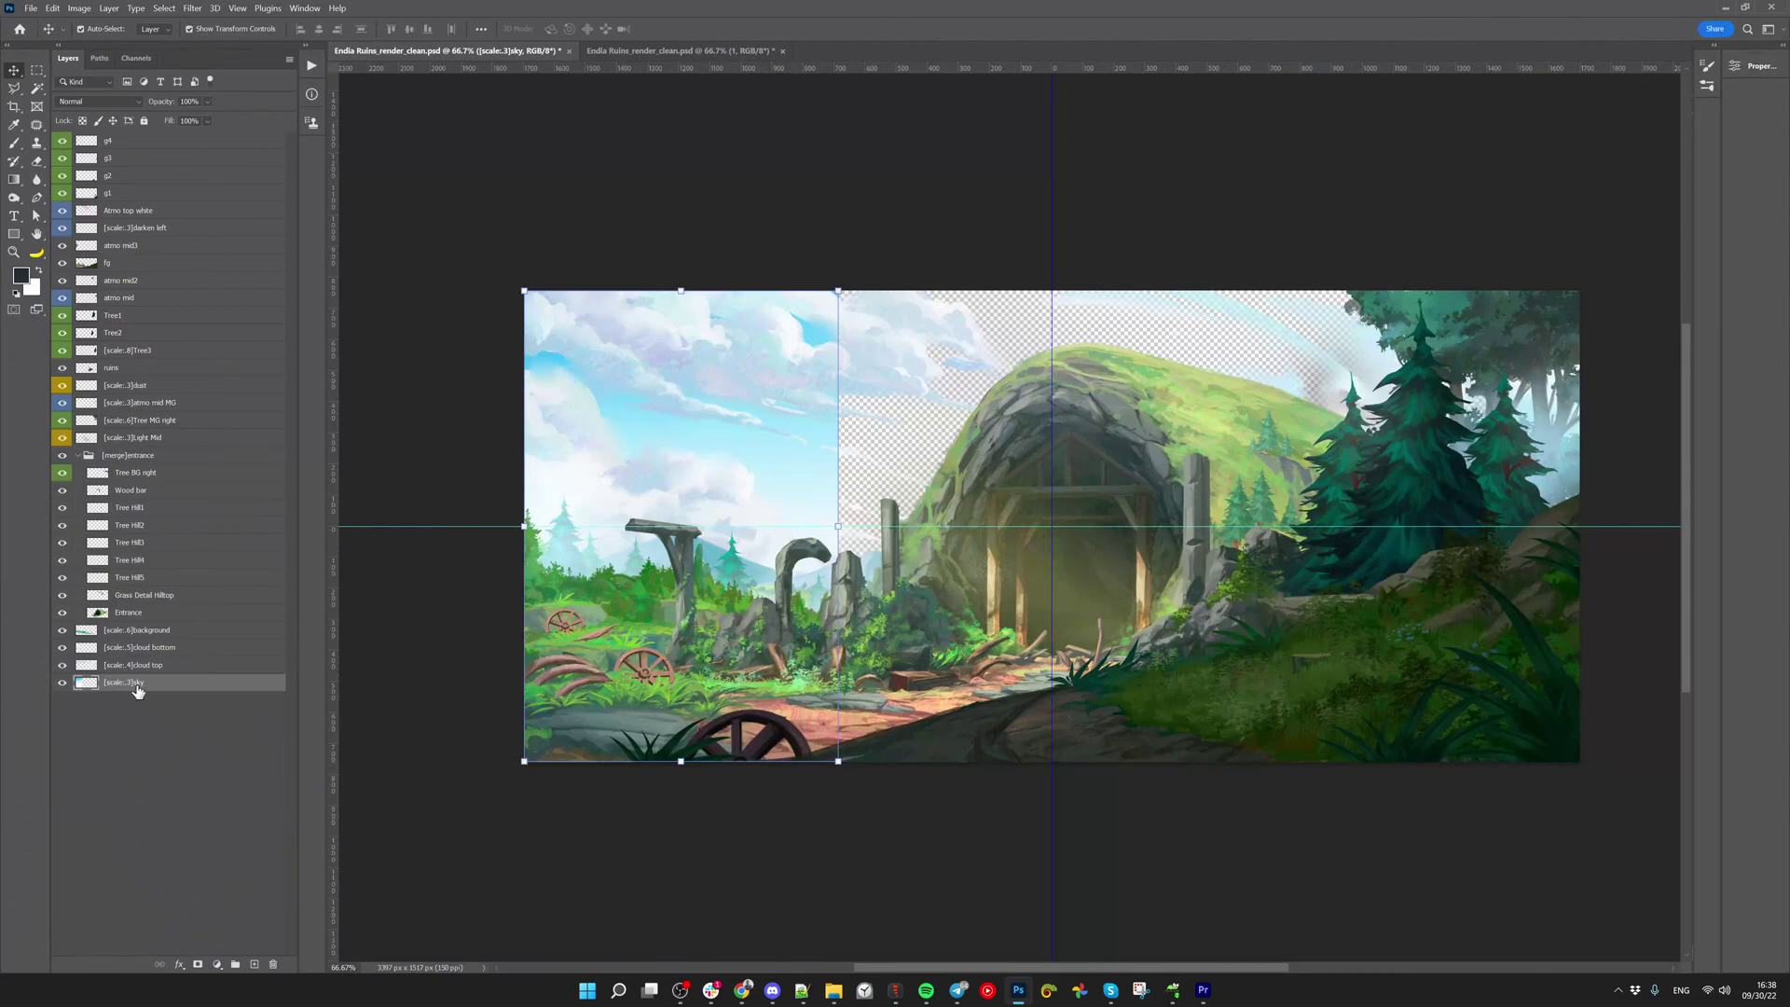
pyautogui.moveTo(334, 70); pyautogui.dragTo(1052, 527)
# Return to Spine and select the fg image by its wheel to inspect the parts extending beyond the canvas
pyautogui.click(1018, 996)
pyautogui.moveTo(806, 871); pyautogui.dragTo(711, 812)
pyautogui.scroll(-2, 711, 813)
pyautogui.moveTo(471, 808); pyautogui.dragTo(638, 831)
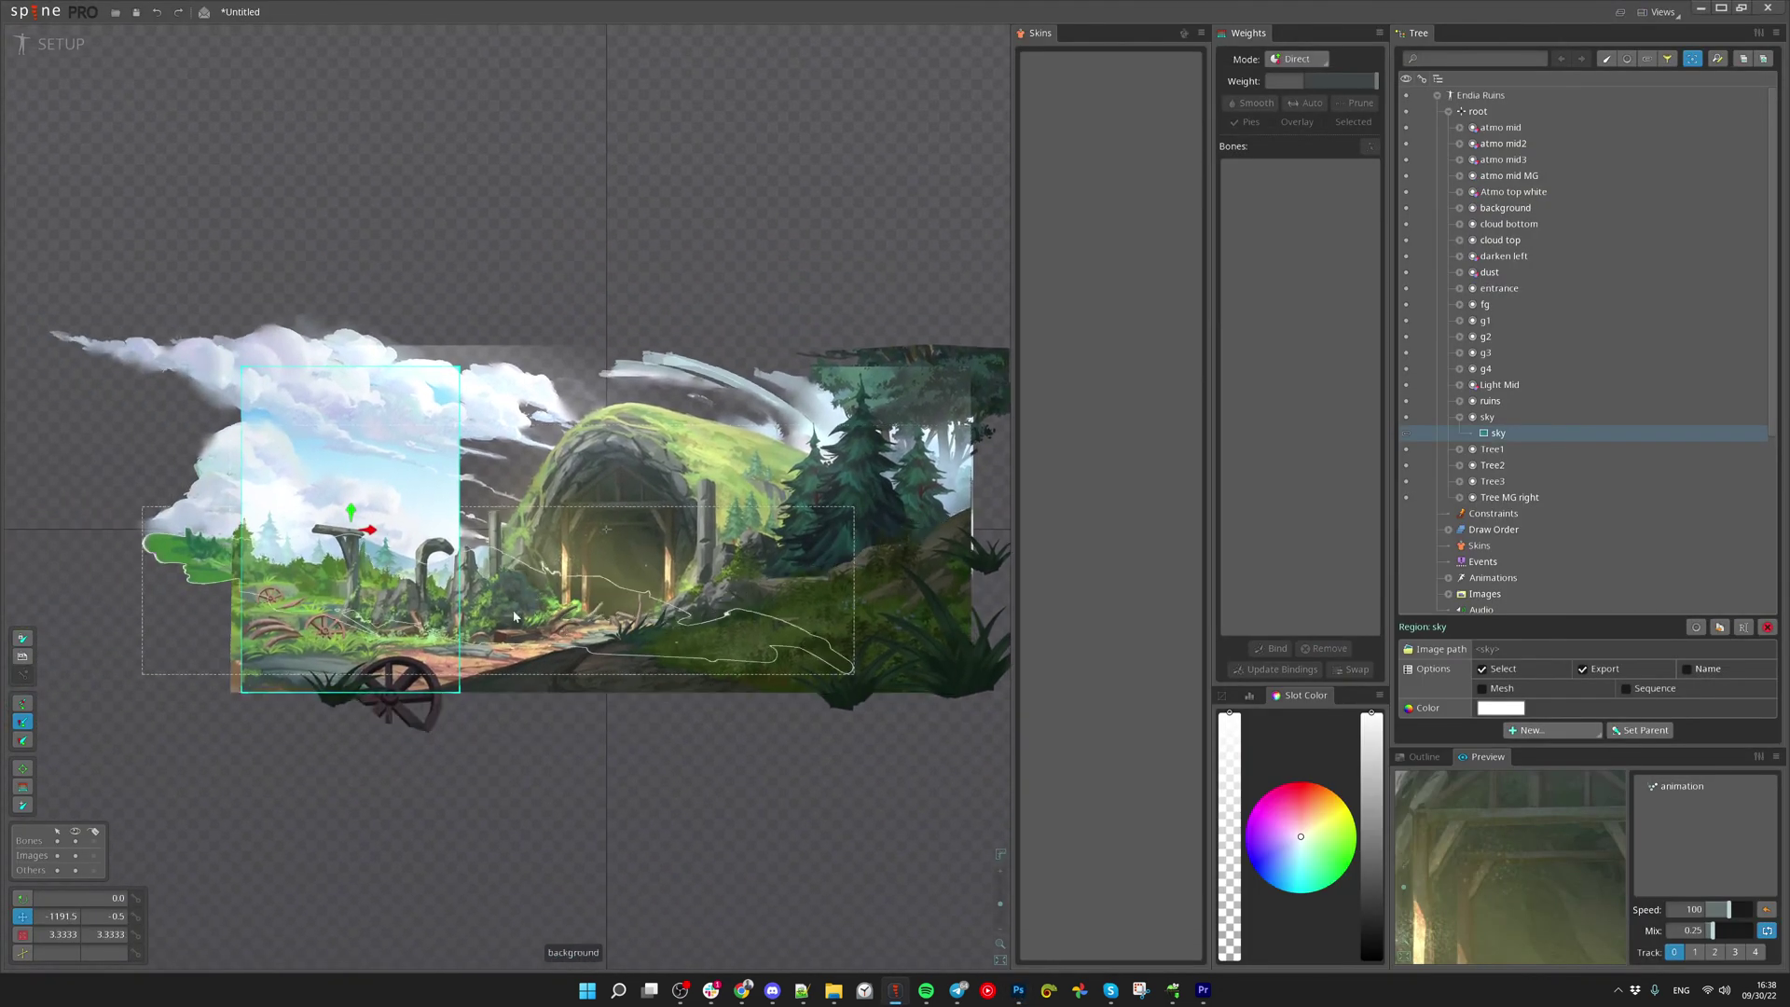
pyautogui.moveTo(561, 548); pyautogui.dragTo(455, 557)
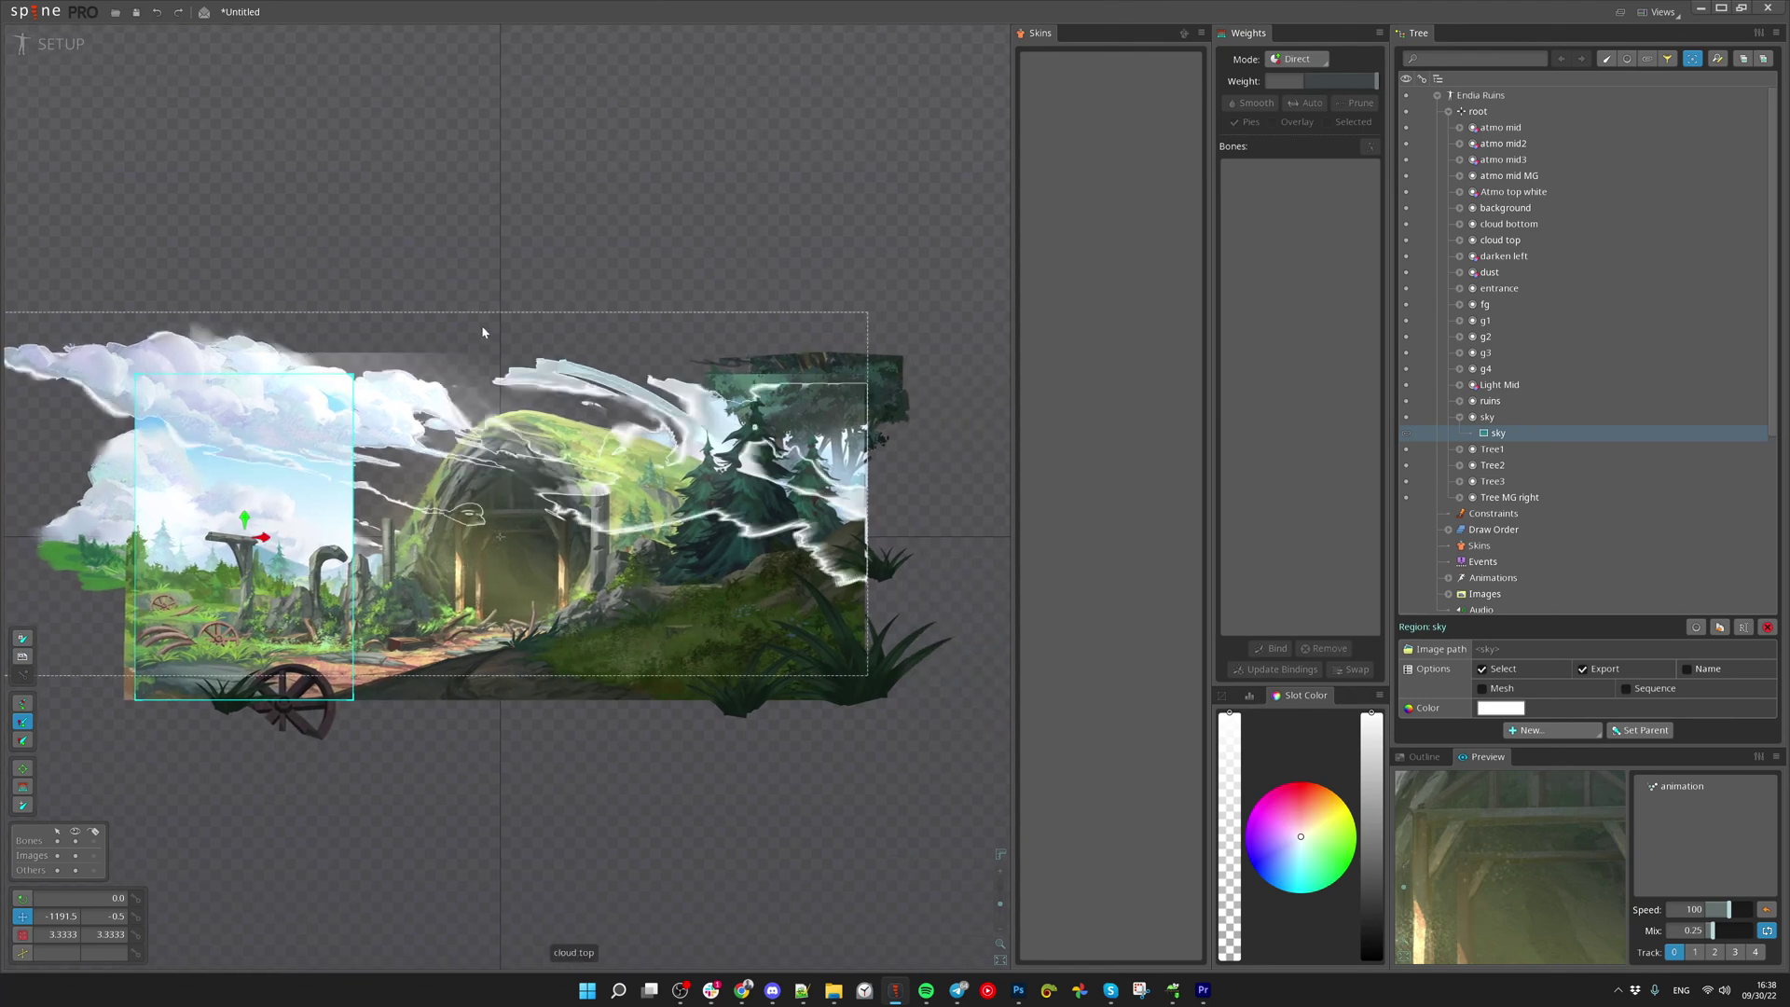
pyautogui.scroll(2, 250, 724)
pyautogui.click(250, 724)
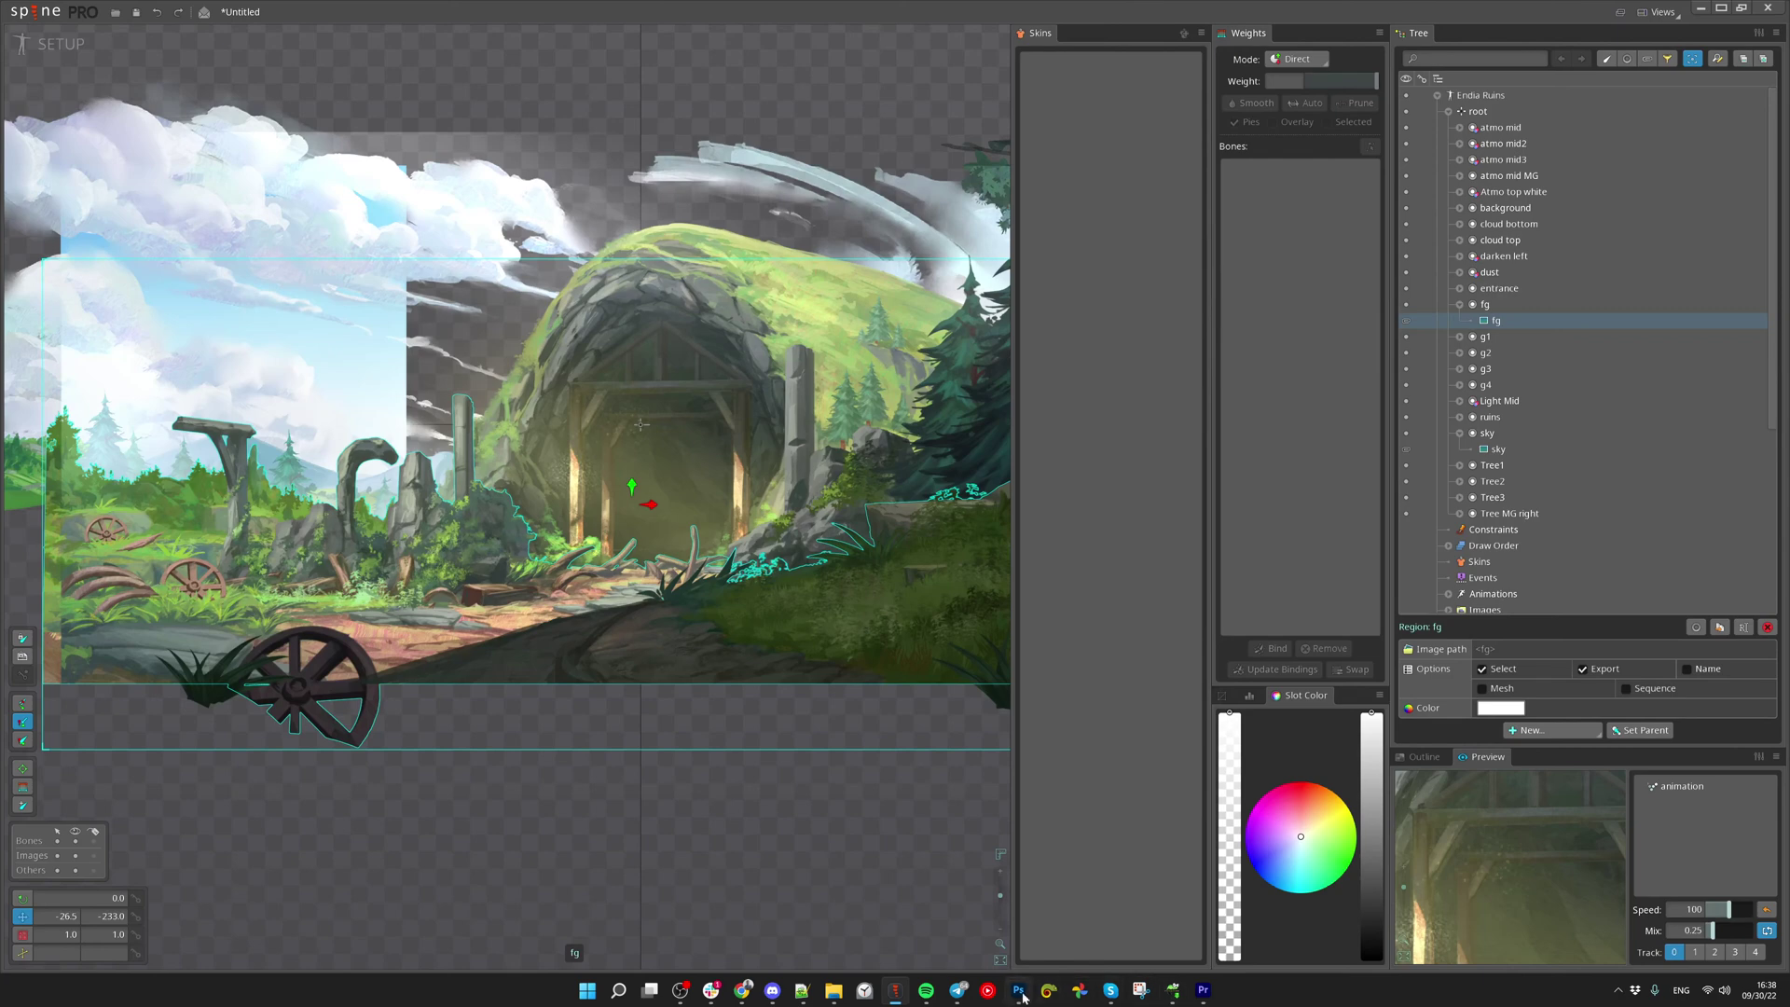
# Switch to Photoshop, show only the fg layer and select it
pyautogui.click(1023, 998)
pyautogui.click(783, 730)
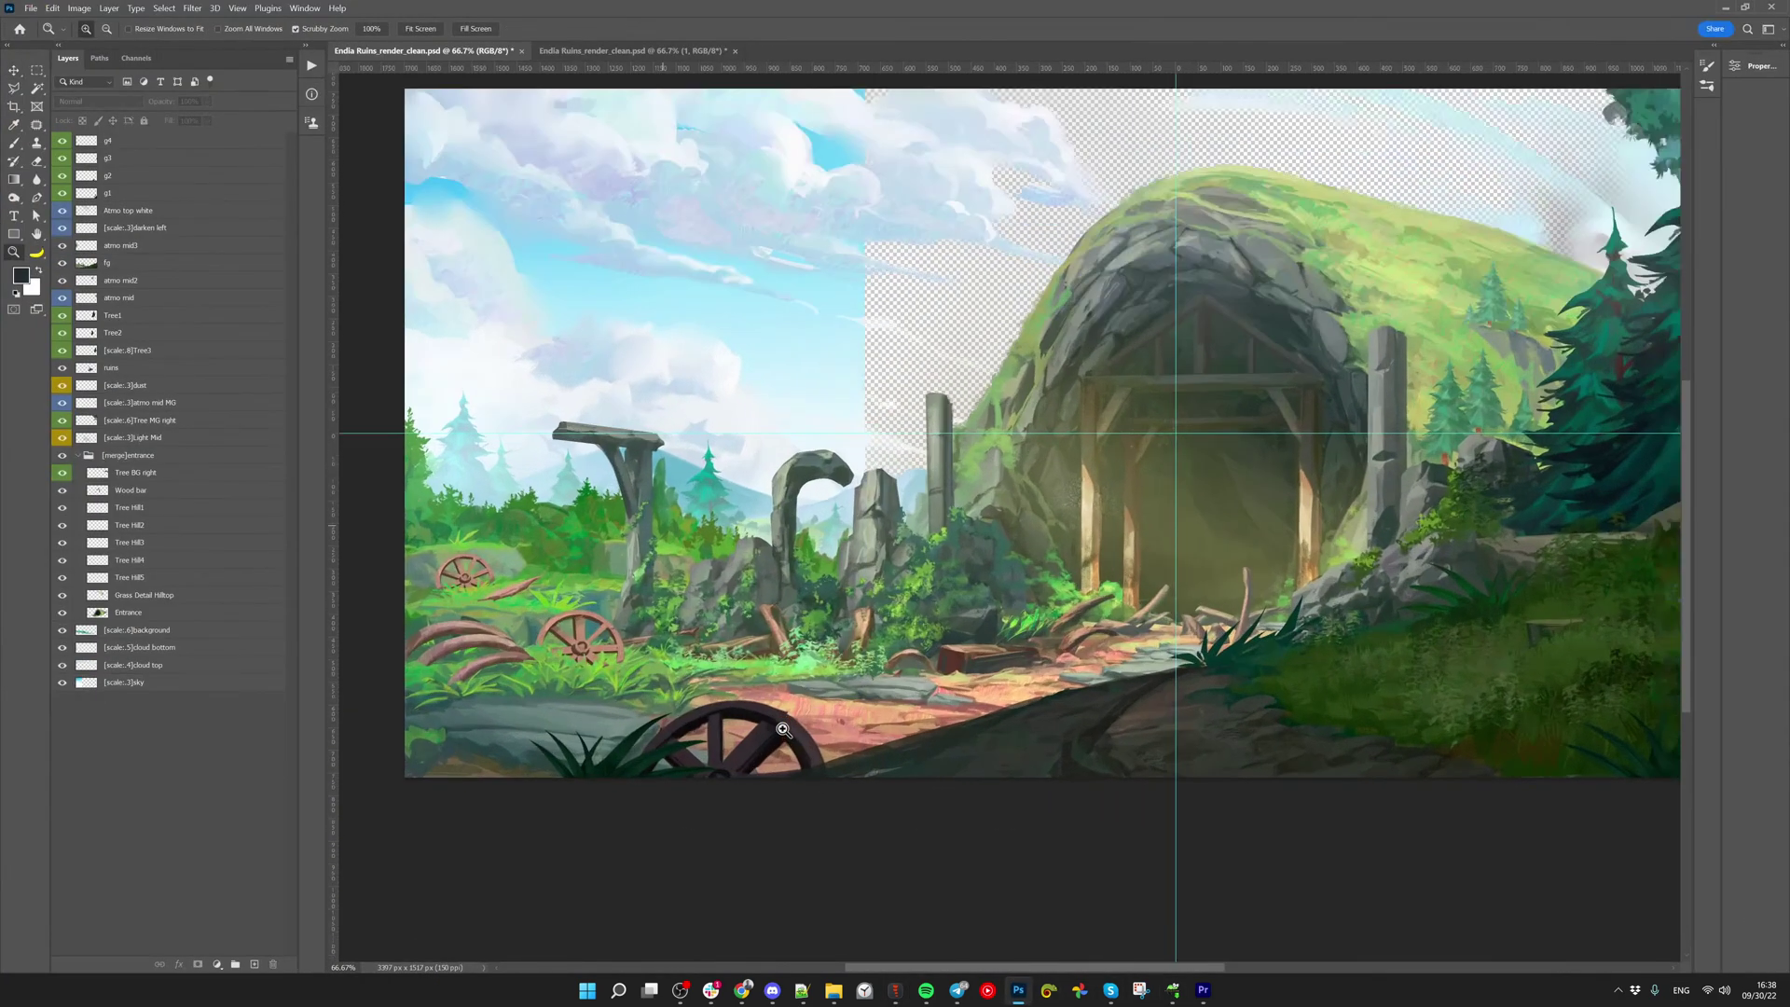
pyautogui.press('v')
pyautogui.click(783, 730)
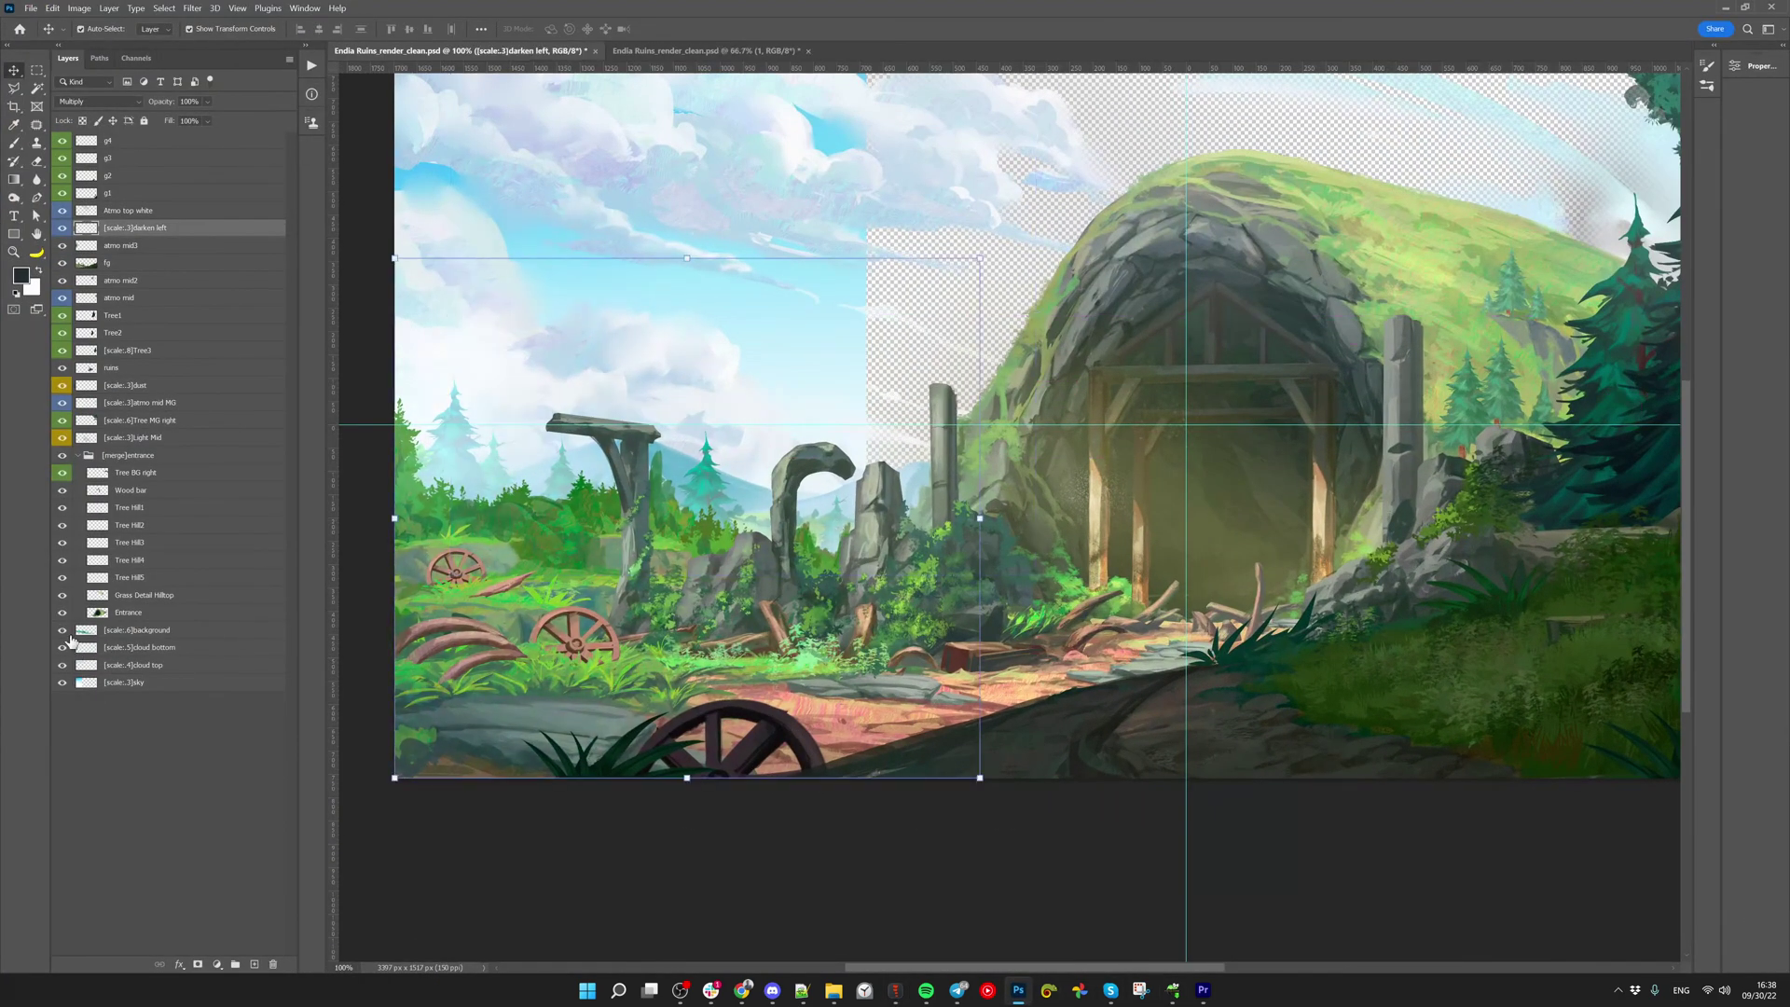
pyautogui.hotkey('alt', 'v')
pyautogui.keyDown('alt'); pyautogui.click(62, 263); pyautogui.keyUp('alt')
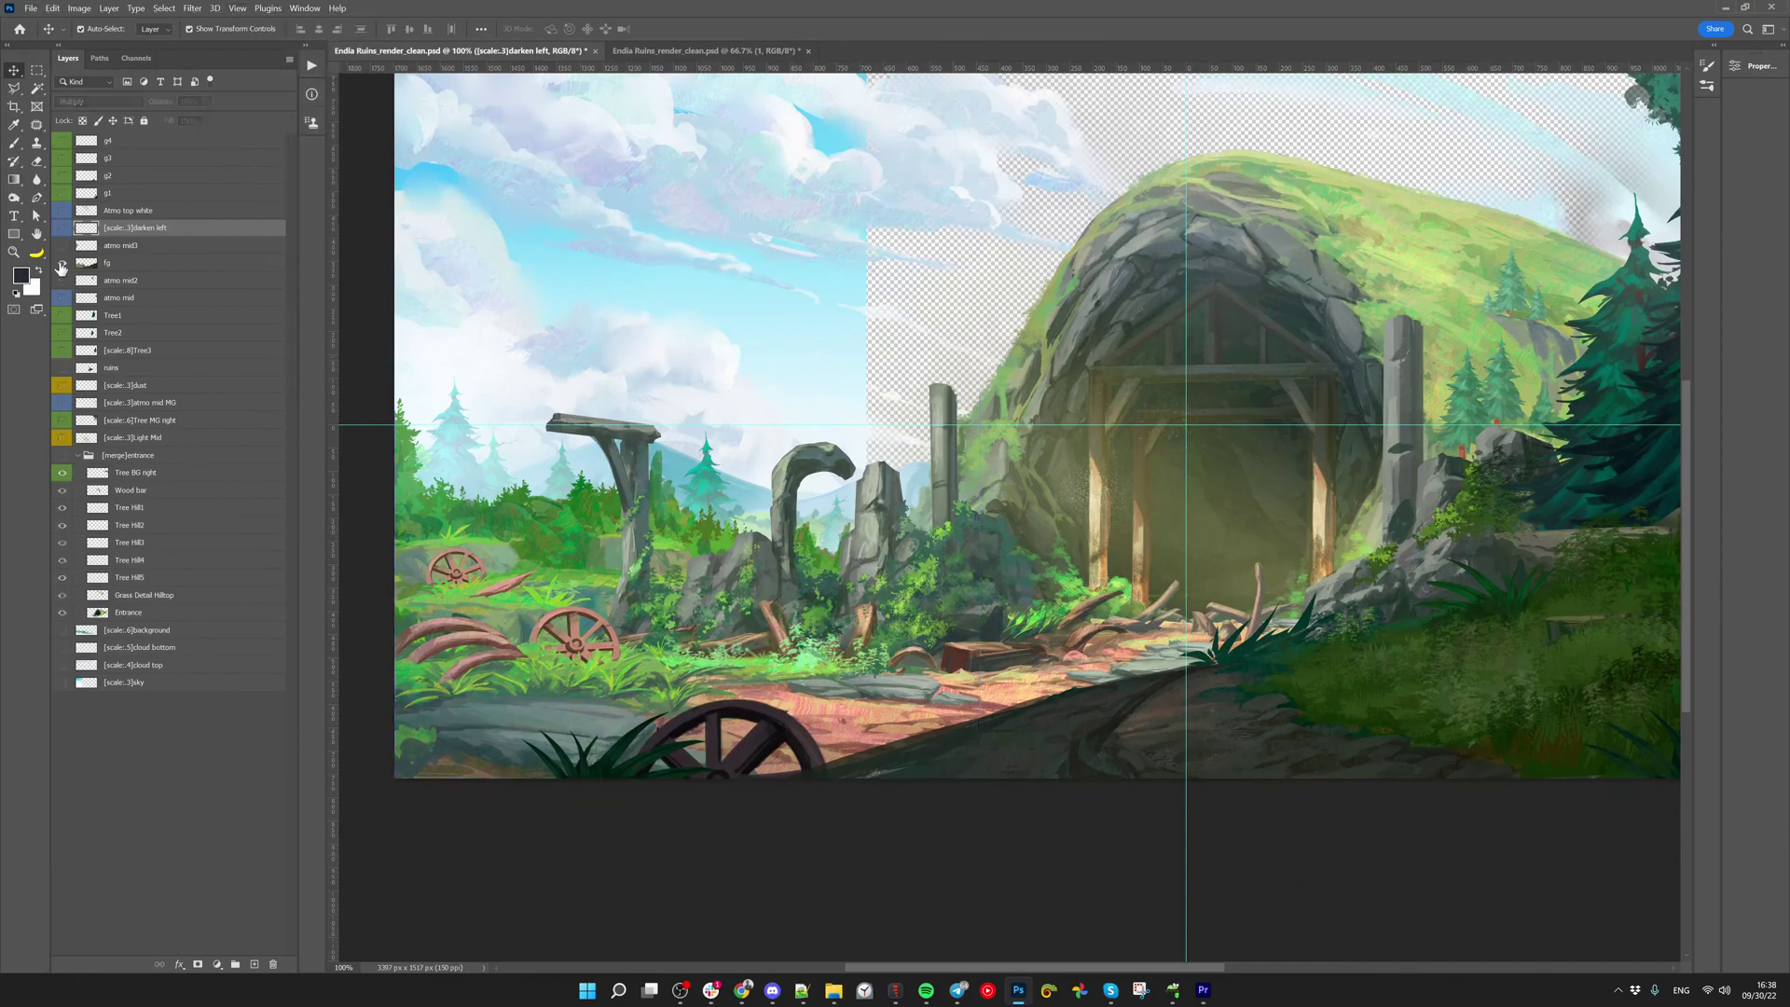
pyautogui.click(138, 270)
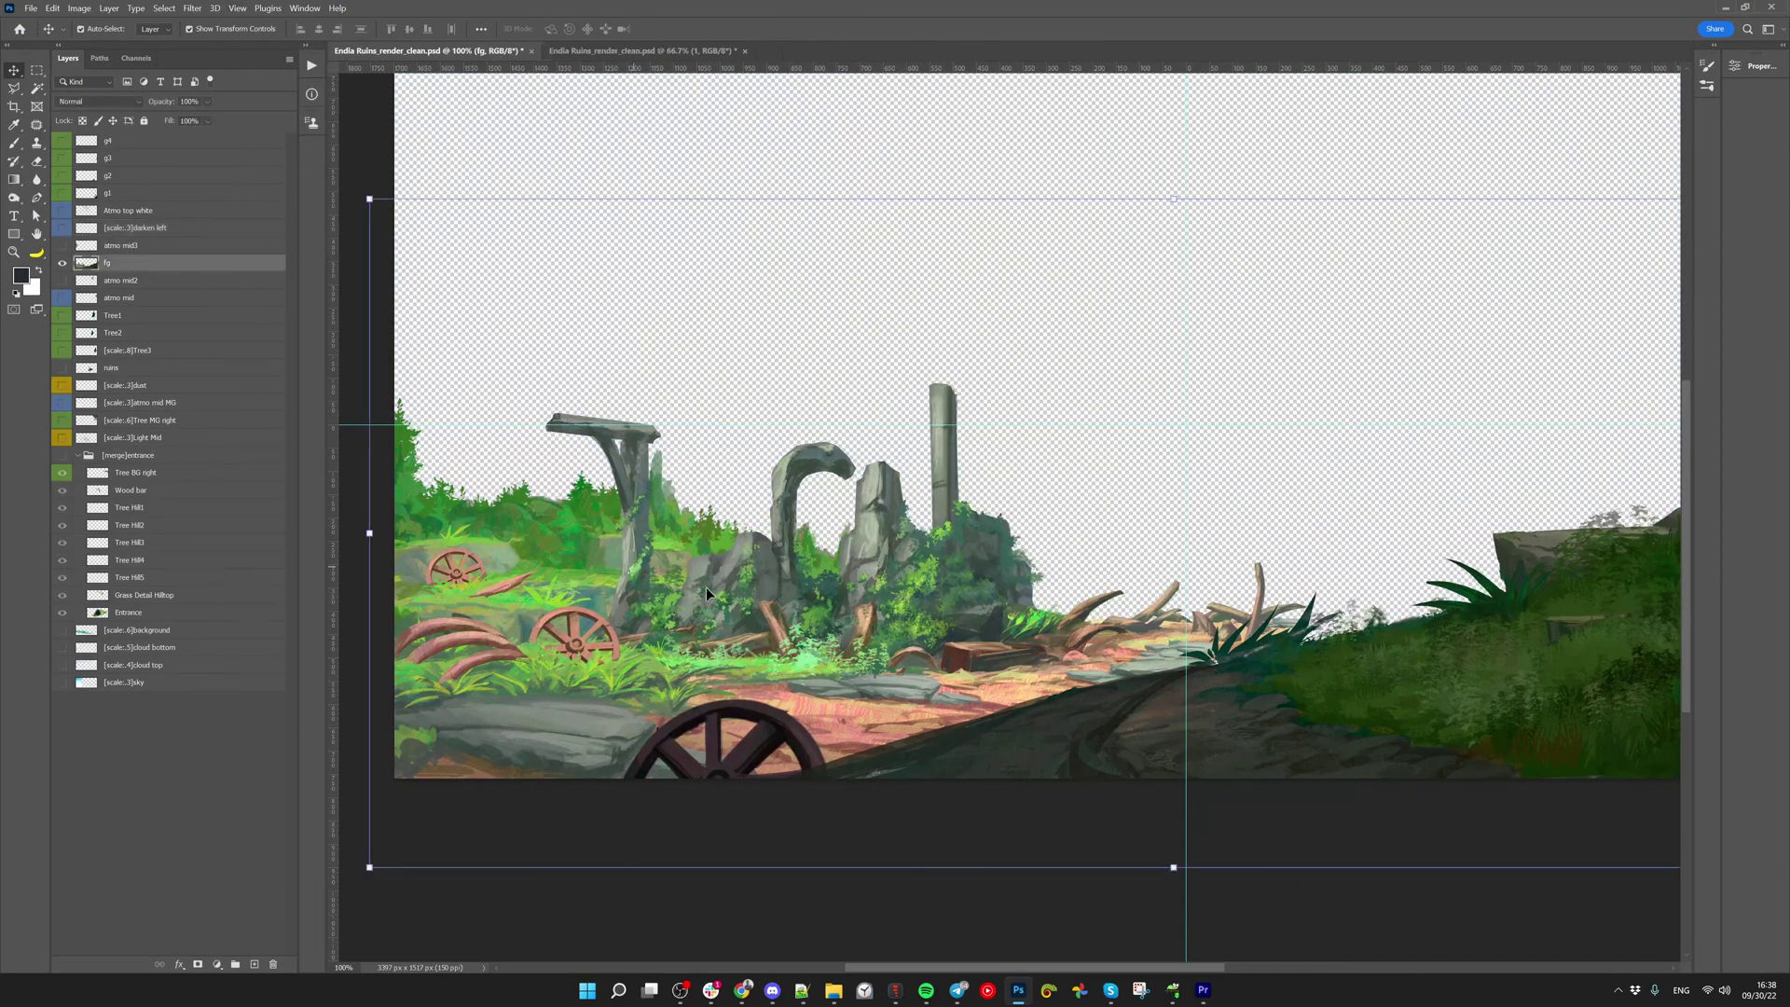
# Move the fg layer up and inward on the canvas to expose the wheel's hidden lower part
pyautogui.hotkey('ctrl', '-')
pyautogui.click(897, 697)
pyautogui.moveTo(897, 697); pyautogui.dragTo(897, 678)
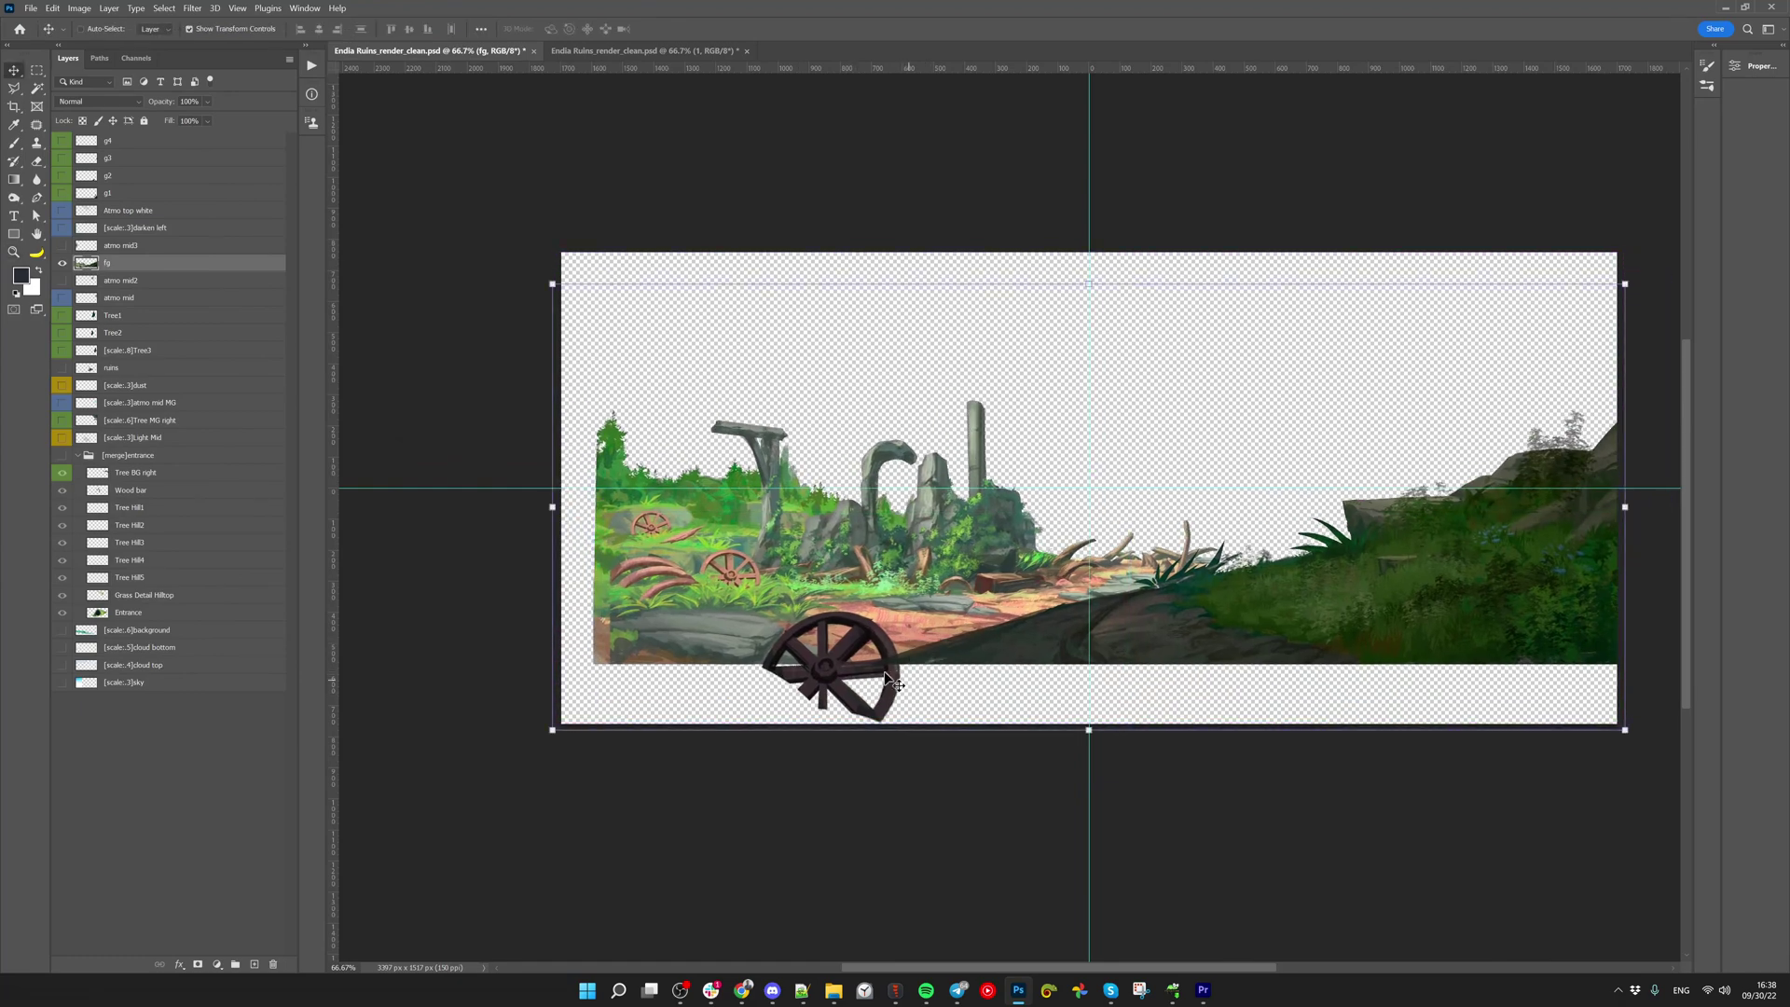
pyautogui.scroll(5, 897, 678)
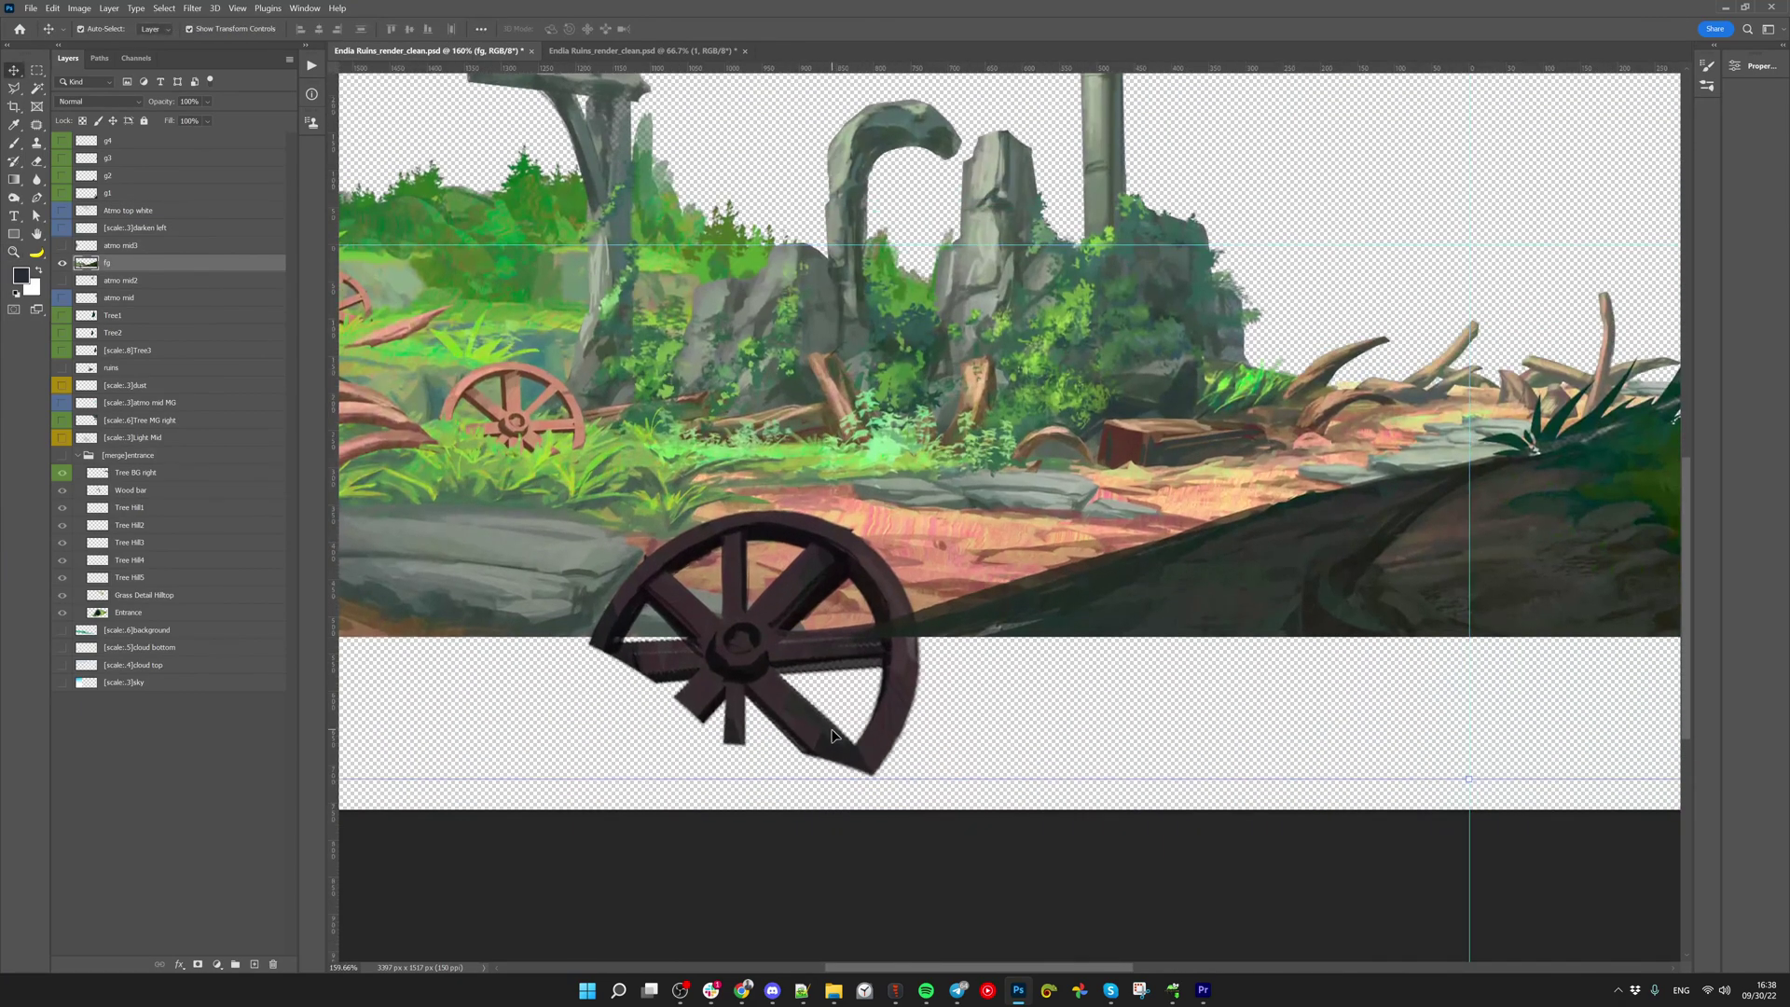
# Select the part of the wheel hanging below the painted ground's lower edge with a rectangular marquee and delete it
pyautogui.press('m')
pyautogui.moveTo(494, 867); pyautogui.dragTo(1060, 636)
pyautogui.press('z')
pyautogui.moveTo(772, 624); pyautogui.dragTo(824, 670)
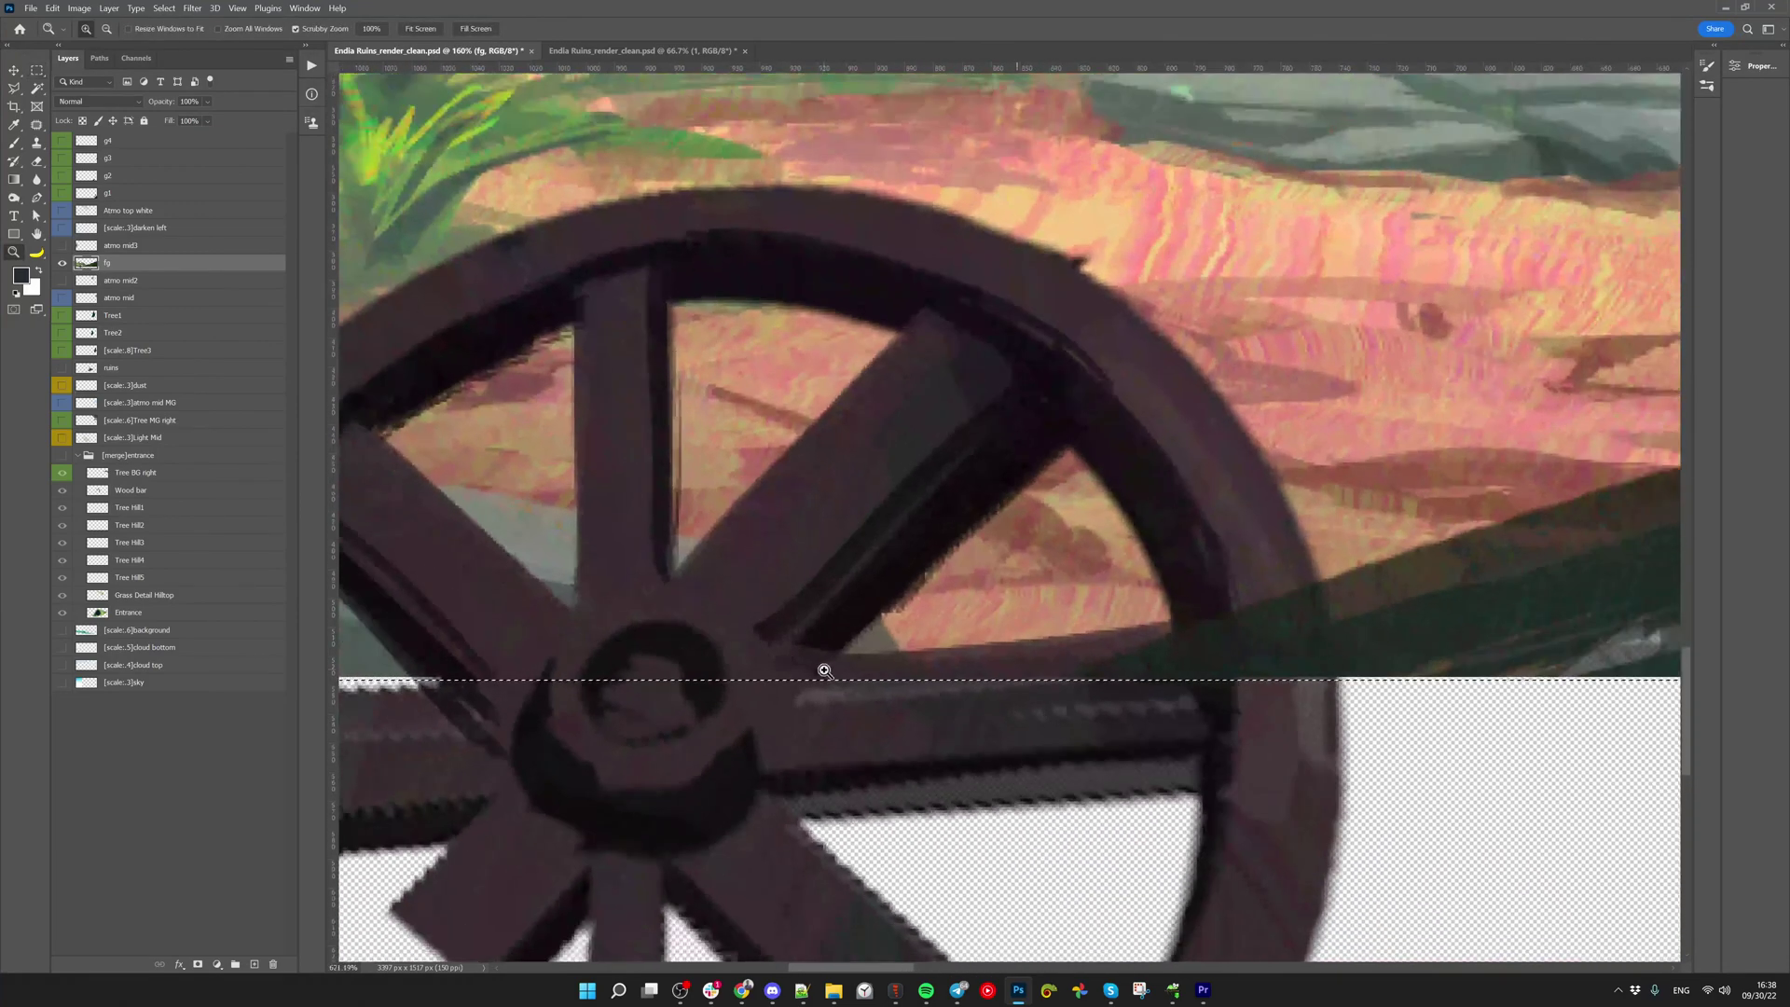
pyautogui.press('m')
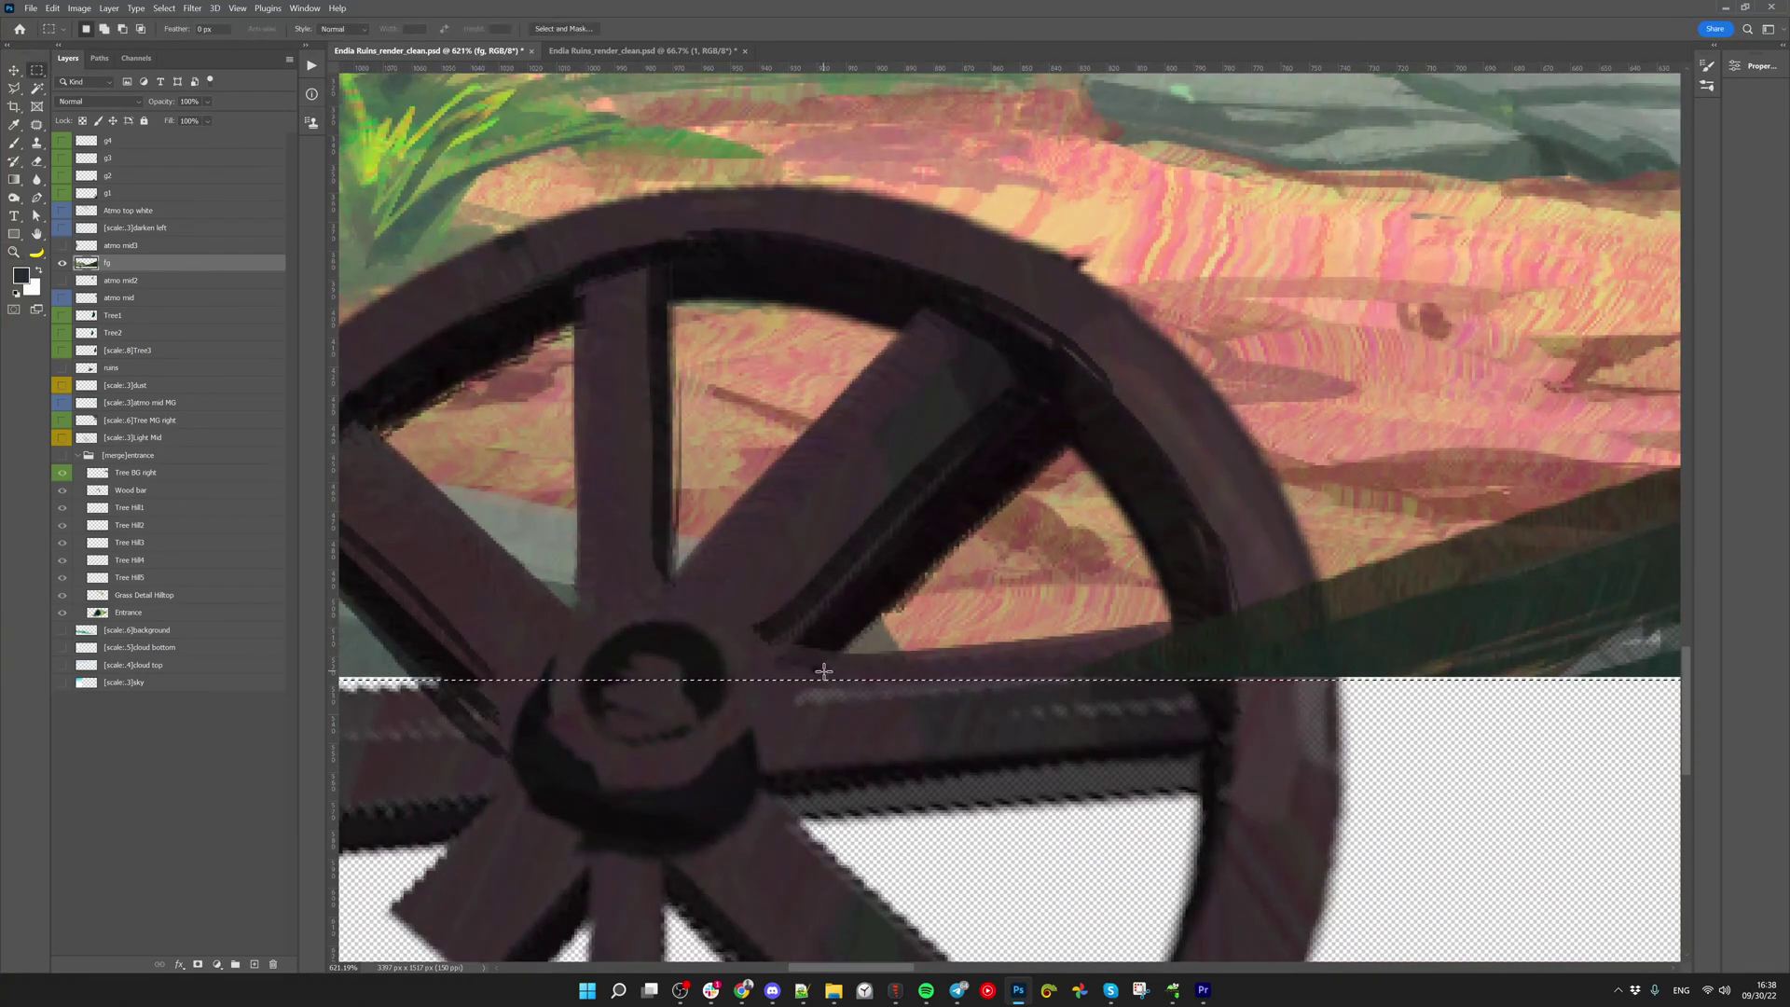
pyautogui.press('Delete')
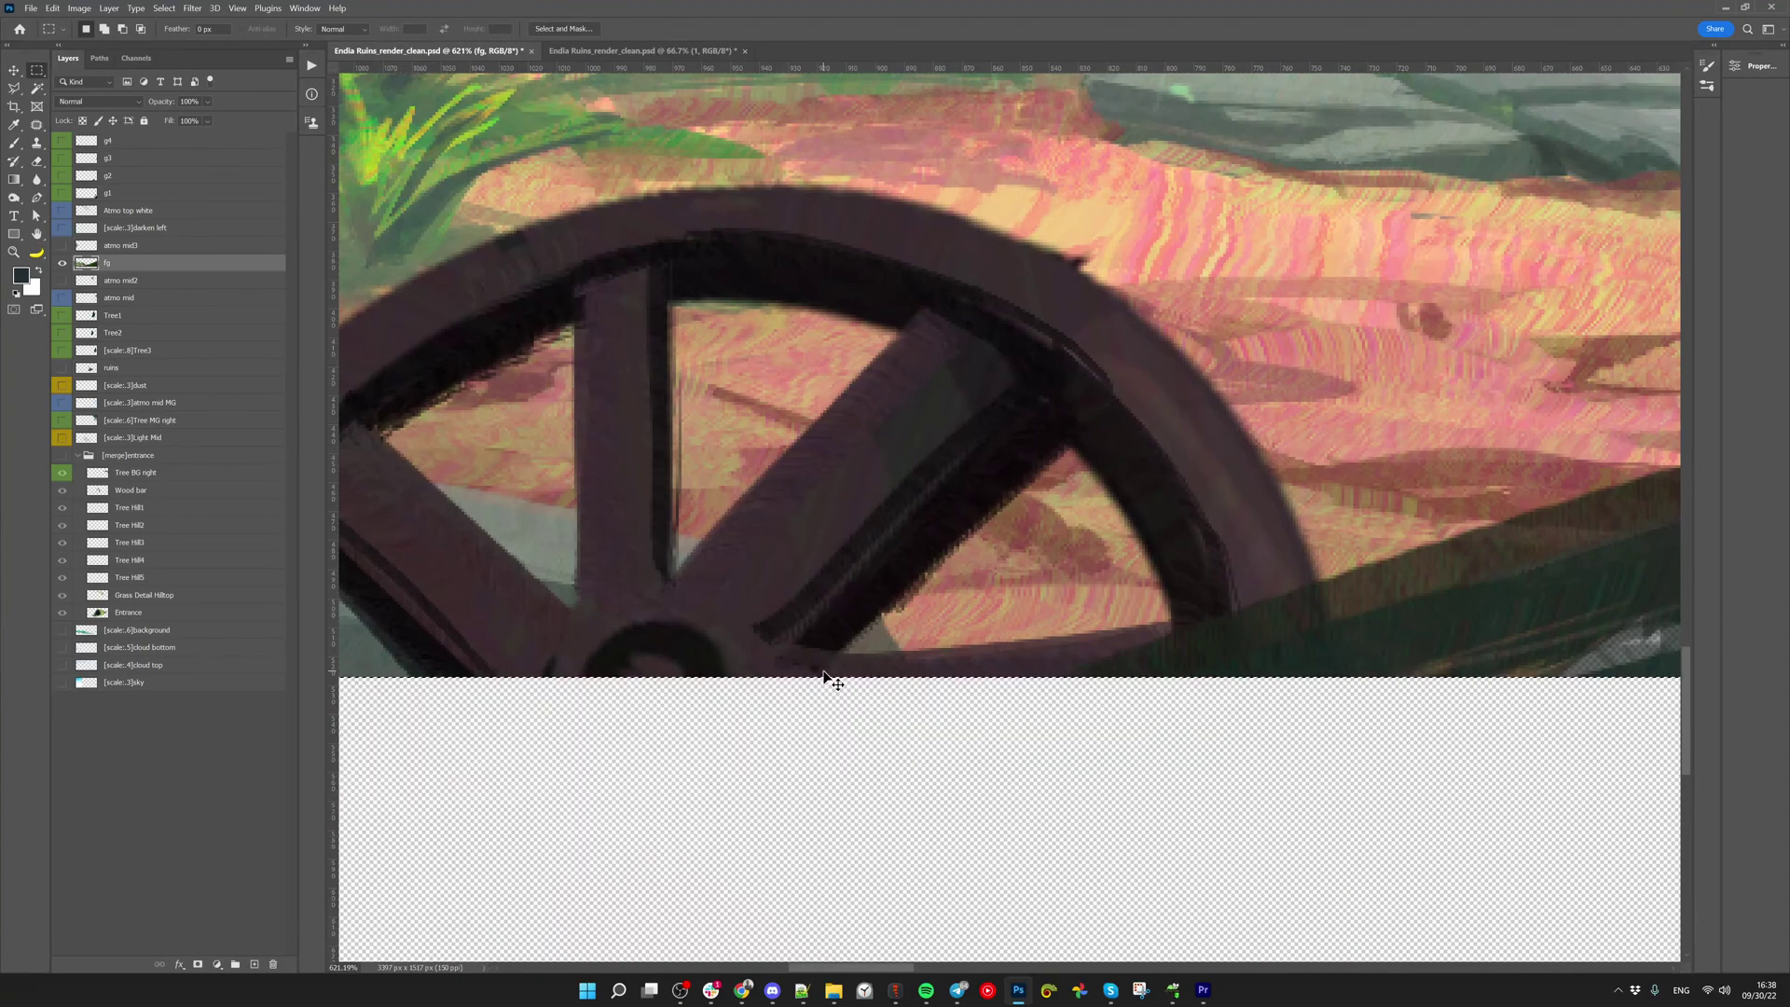
# Move the trimmed fg layer back flush with the canvas's bottom edge and show all layers again
pyautogui.hotkey('ctrl', '1')
pyautogui.press('v')
pyautogui.moveTo(1177, 462); pyautogui.dragTo(997, 698)
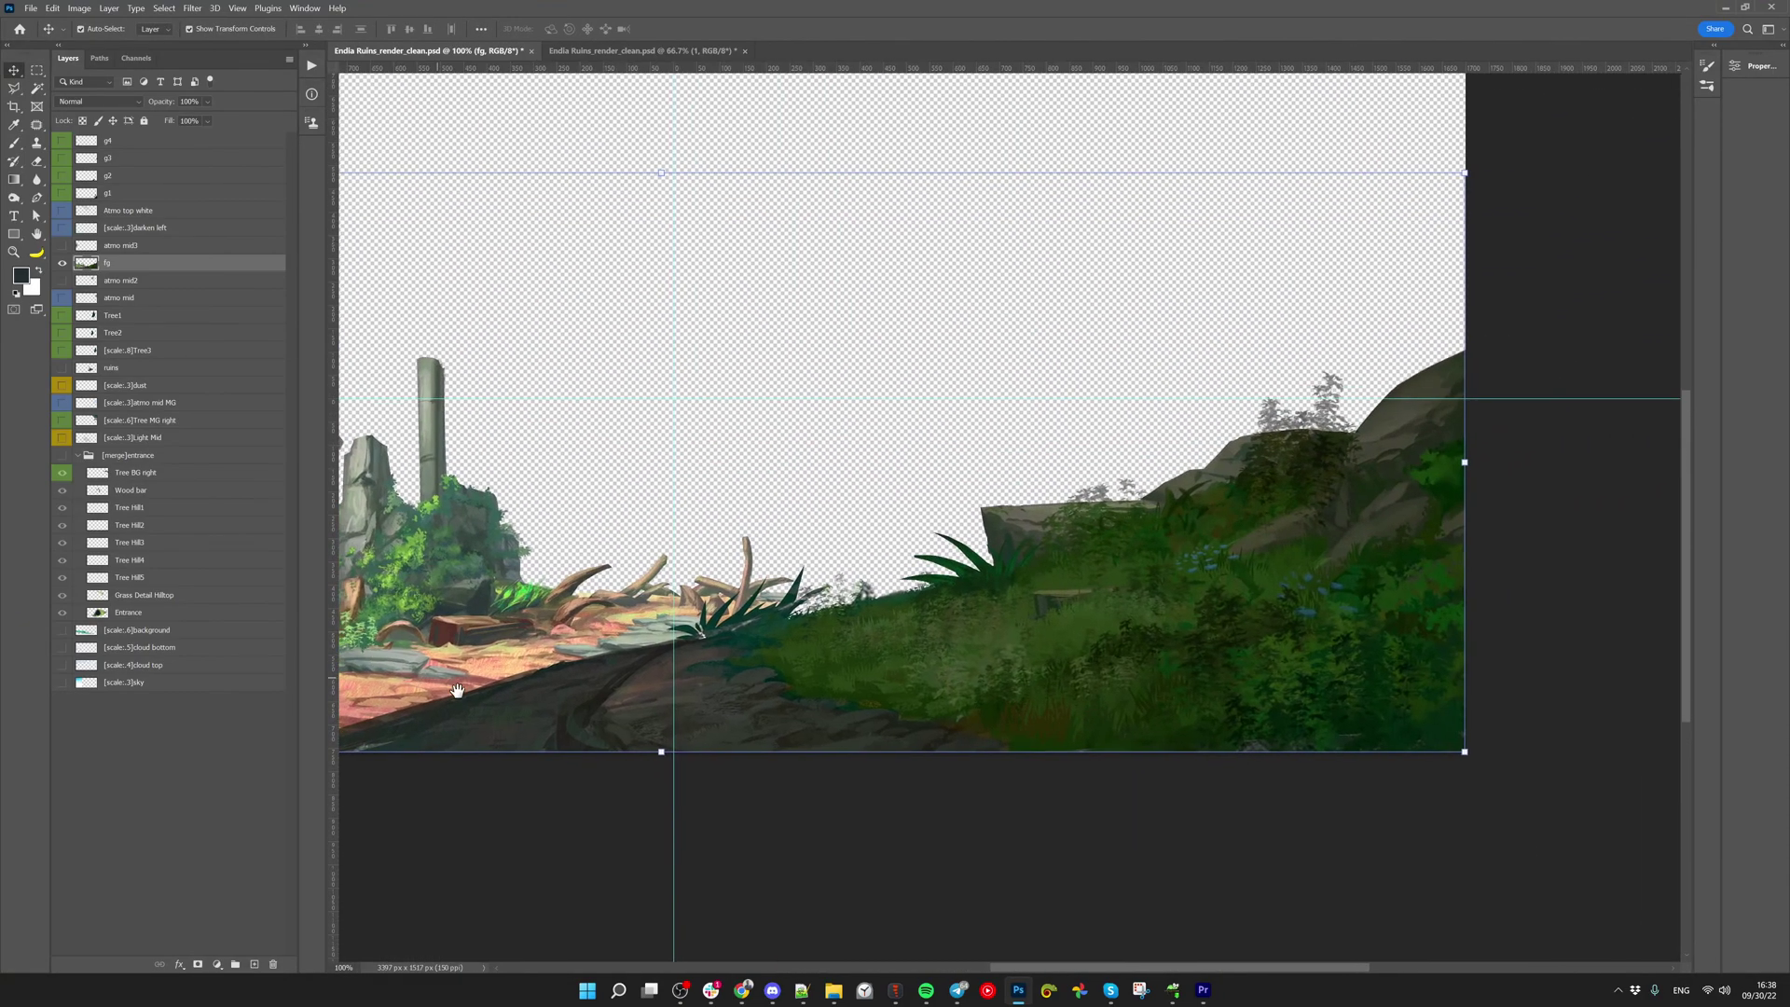
pyautogui.hotkey('ctrl', 'z')
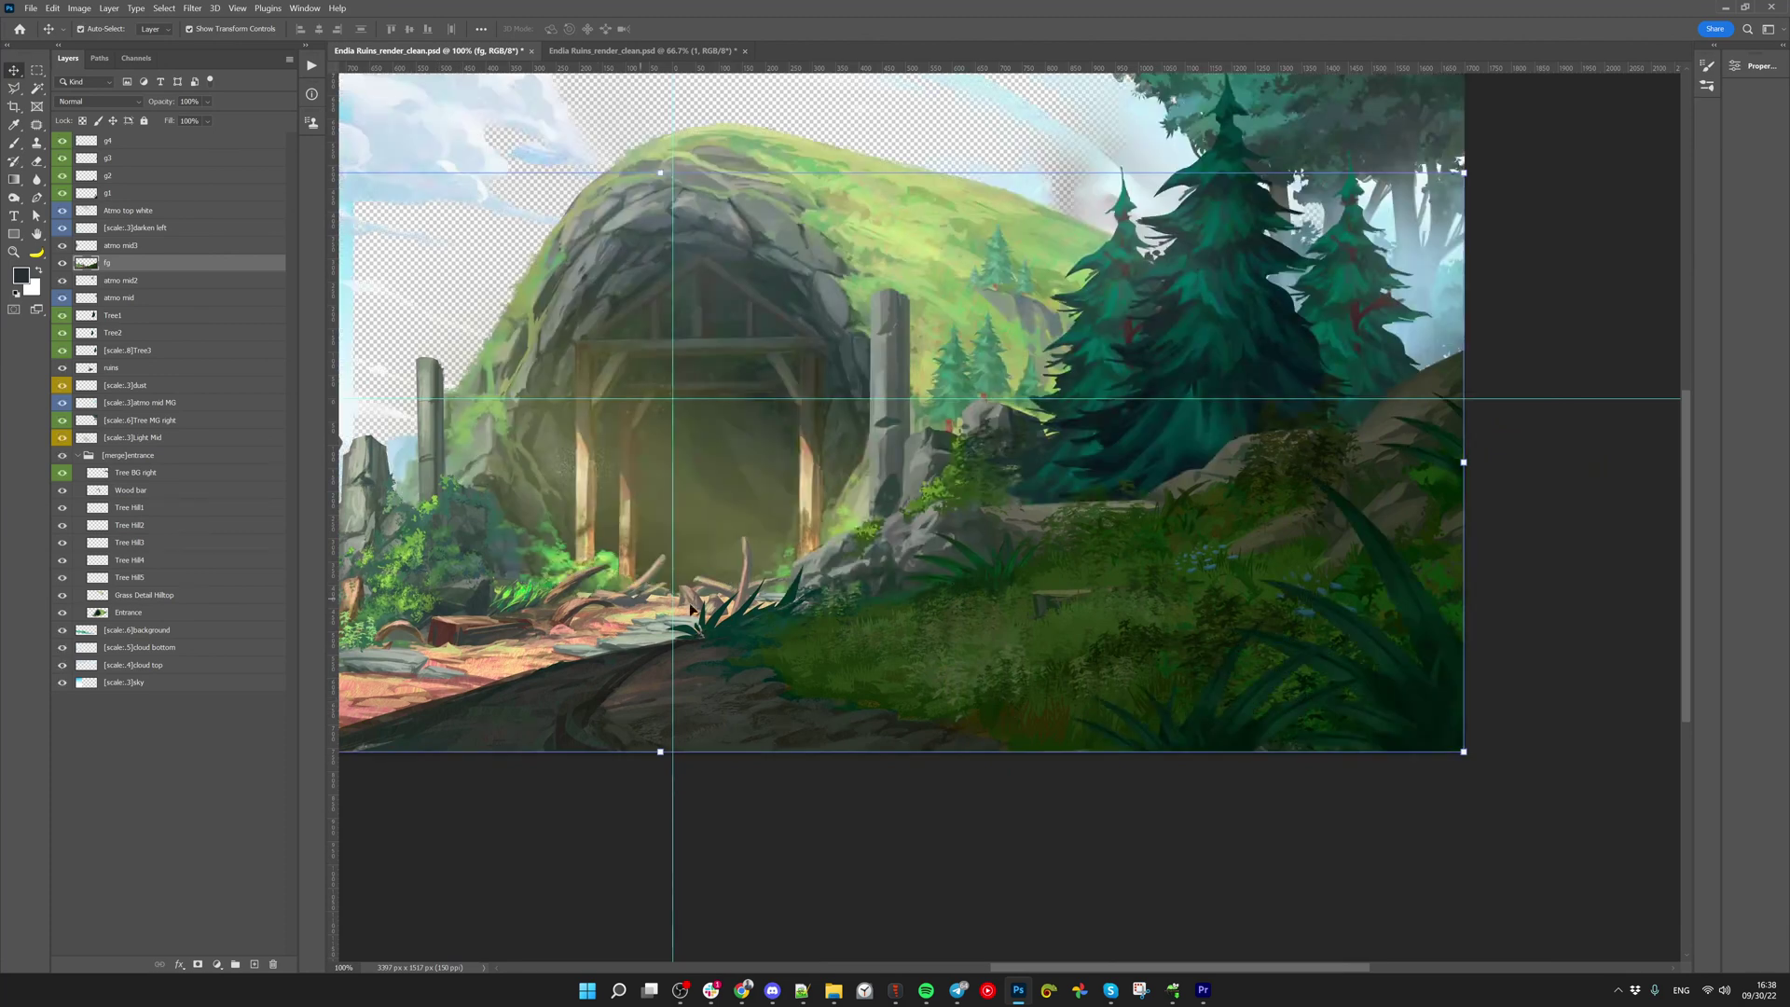
pyautogui.press('z')
pyautogui.keyDown('alt'); pyautogui.click(630, 487); pyautogui.keyUp('alt')
pyautogui.keyDown('alt'); pyautogui.click(629, 486); pyautogui.keyUp('alt')
pyautogui.moveTo(667, 534); pyautogui.dragTo(971, 637)
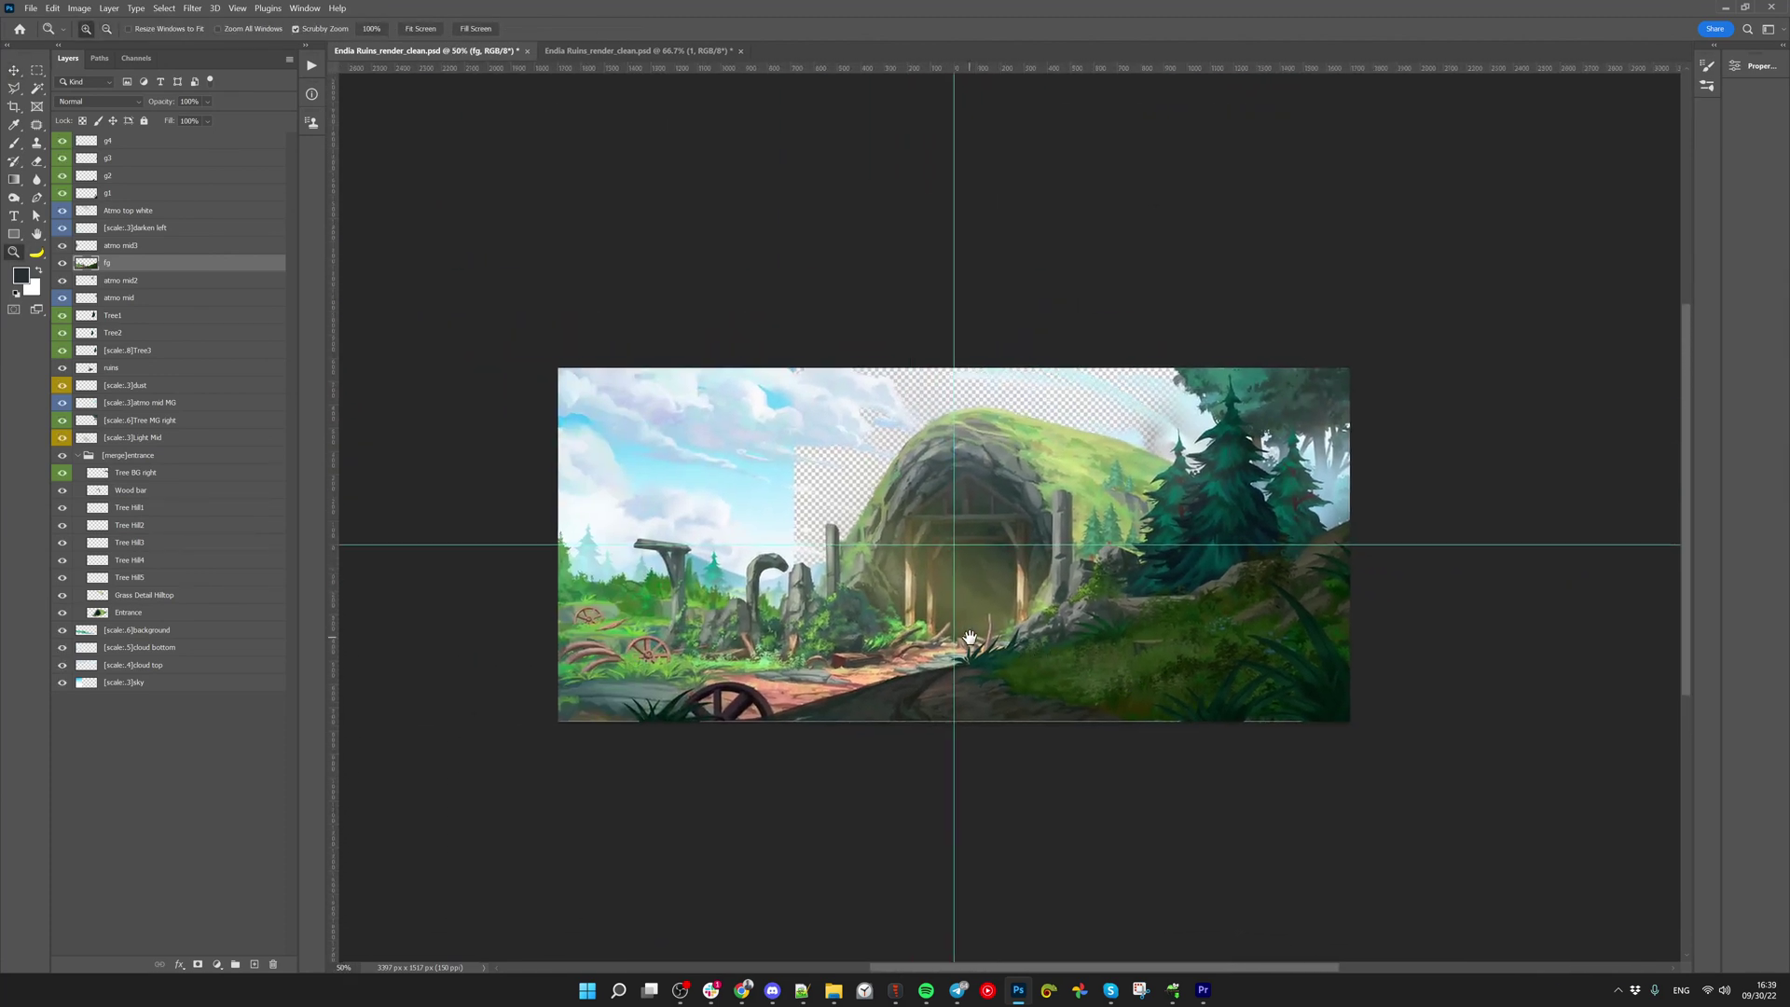
# Show only the fg layer and export with PhotoshopToSpine at 100% scale, writing Spine JSON and trimming whitespace
pyautogui.press('v')
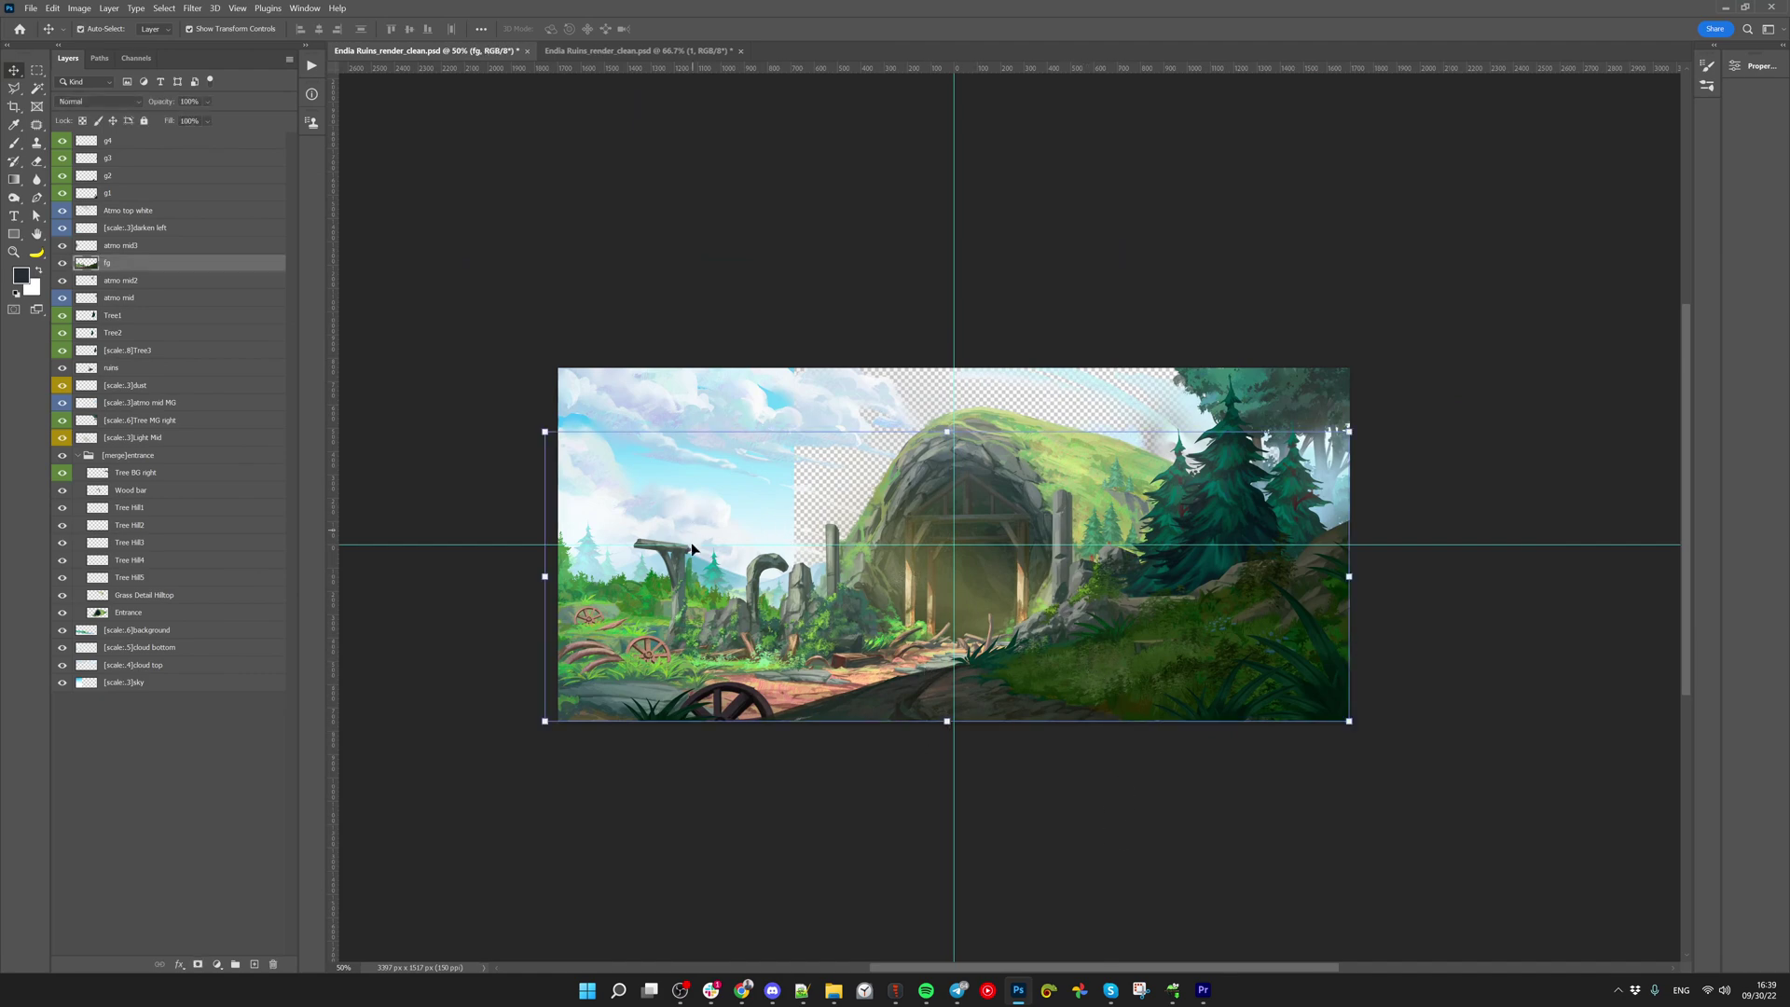
pyautogui.keyDown('alt'); pyautogui.click(62, 264); pyautogui.keyUp('alt')
pyautogui.hotkey('ctrl', 'alt', 'shift', 's')
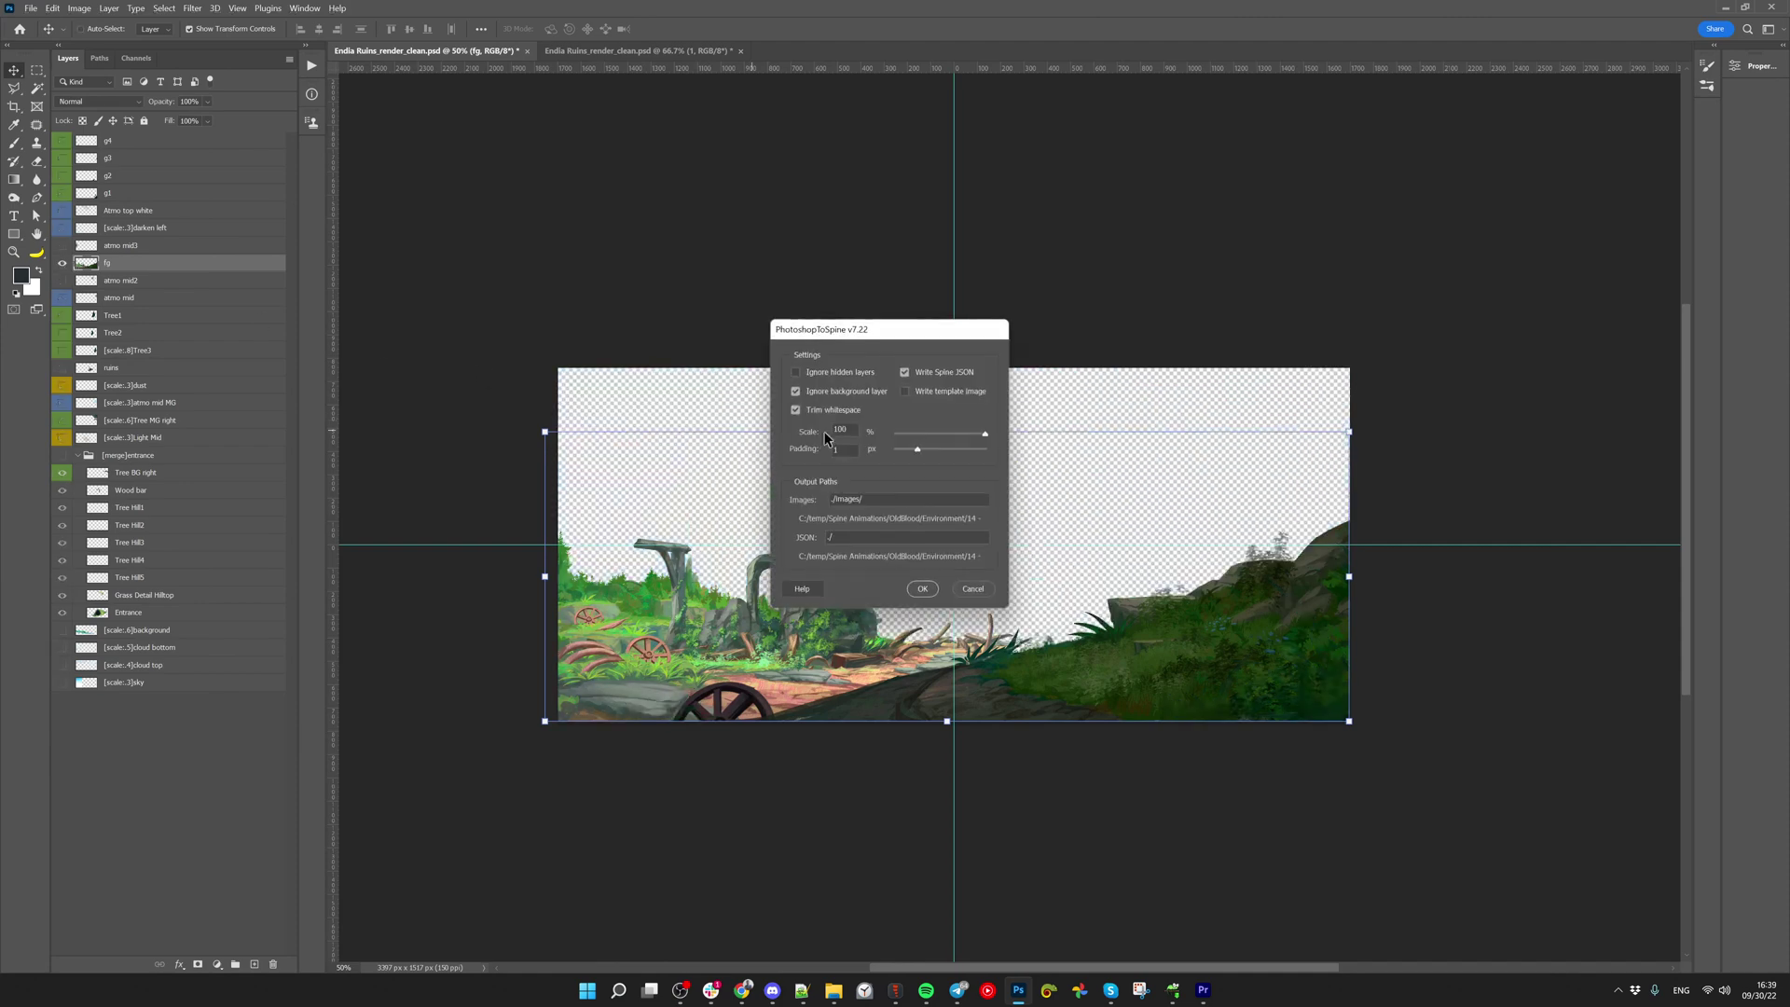
pyautogui.click(923, 589)
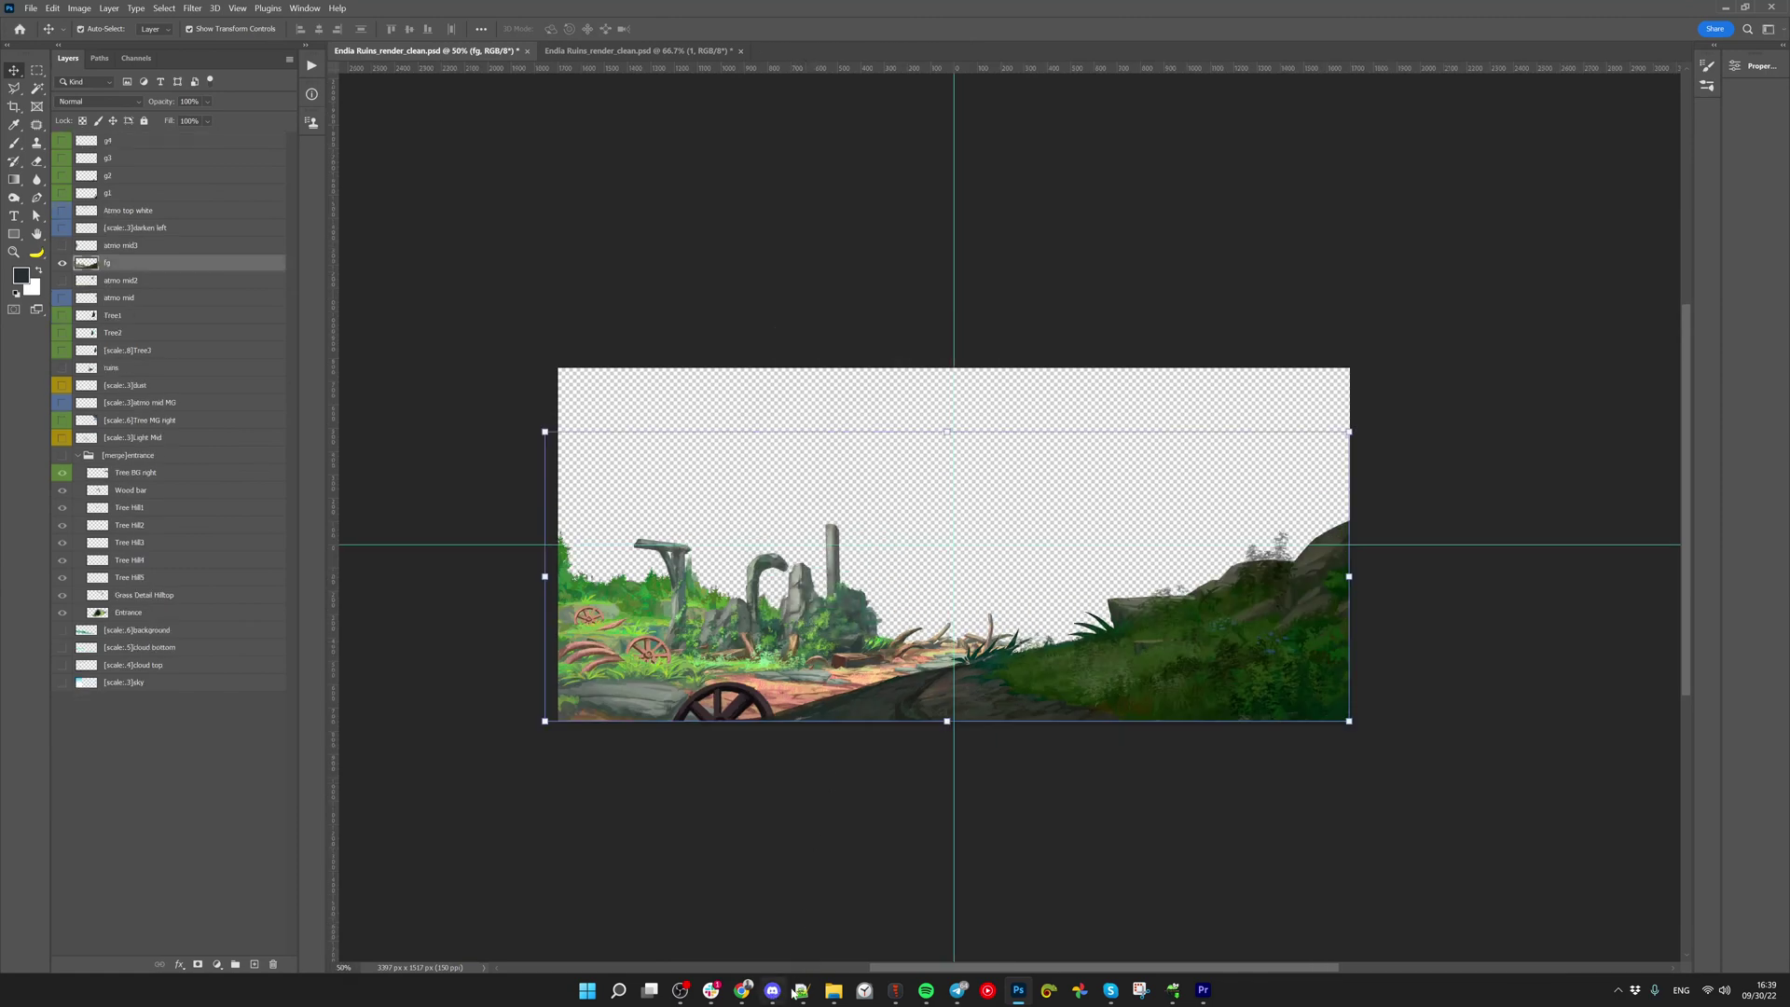
# Import Endia Ruins_render_clean.json from the 14 - Endia Warren folder into Spine's existing Endia Ruins skeleton, replacing existing attachments
pyautogui.click(833, 992)
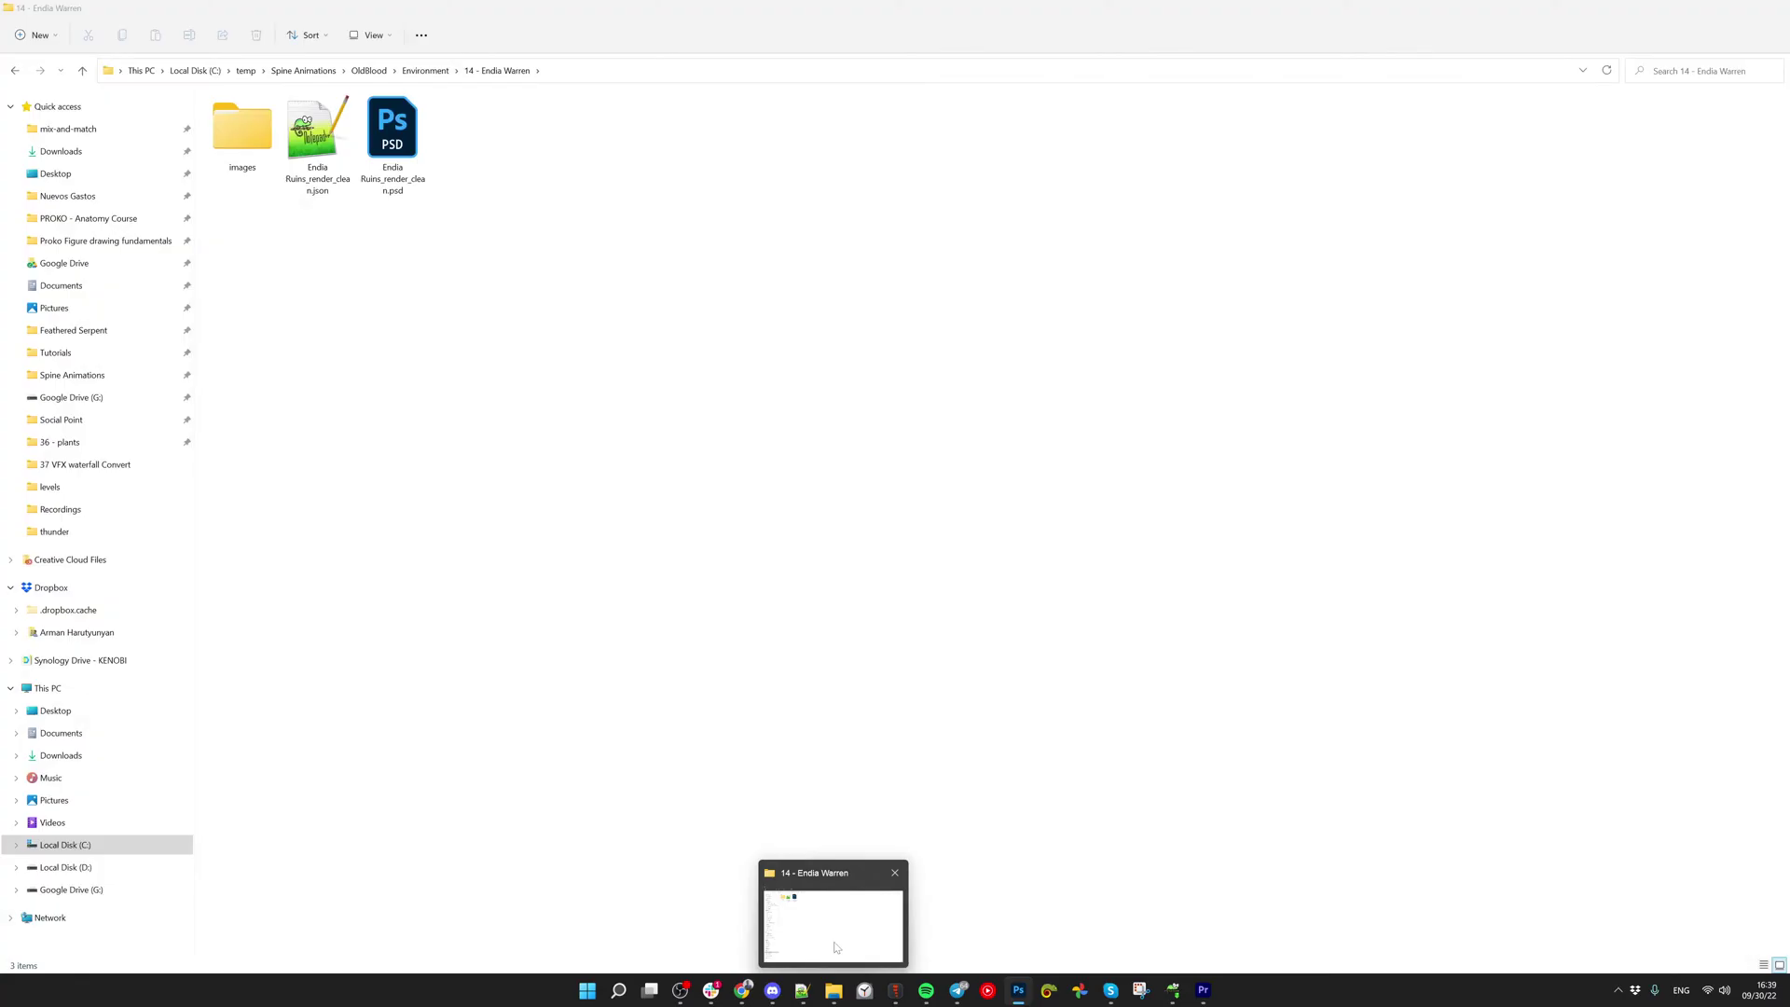
pyautogui.moveTo(317, 136); pyautogui.dragTo(647, 468)
pyautogui.hotkey('alt', 'Tab')
pyautogui.hotkey('alt', 'Tab')
pyautogui.hotkey('alt', 'Tab')
pyautogui.click(430, 513)
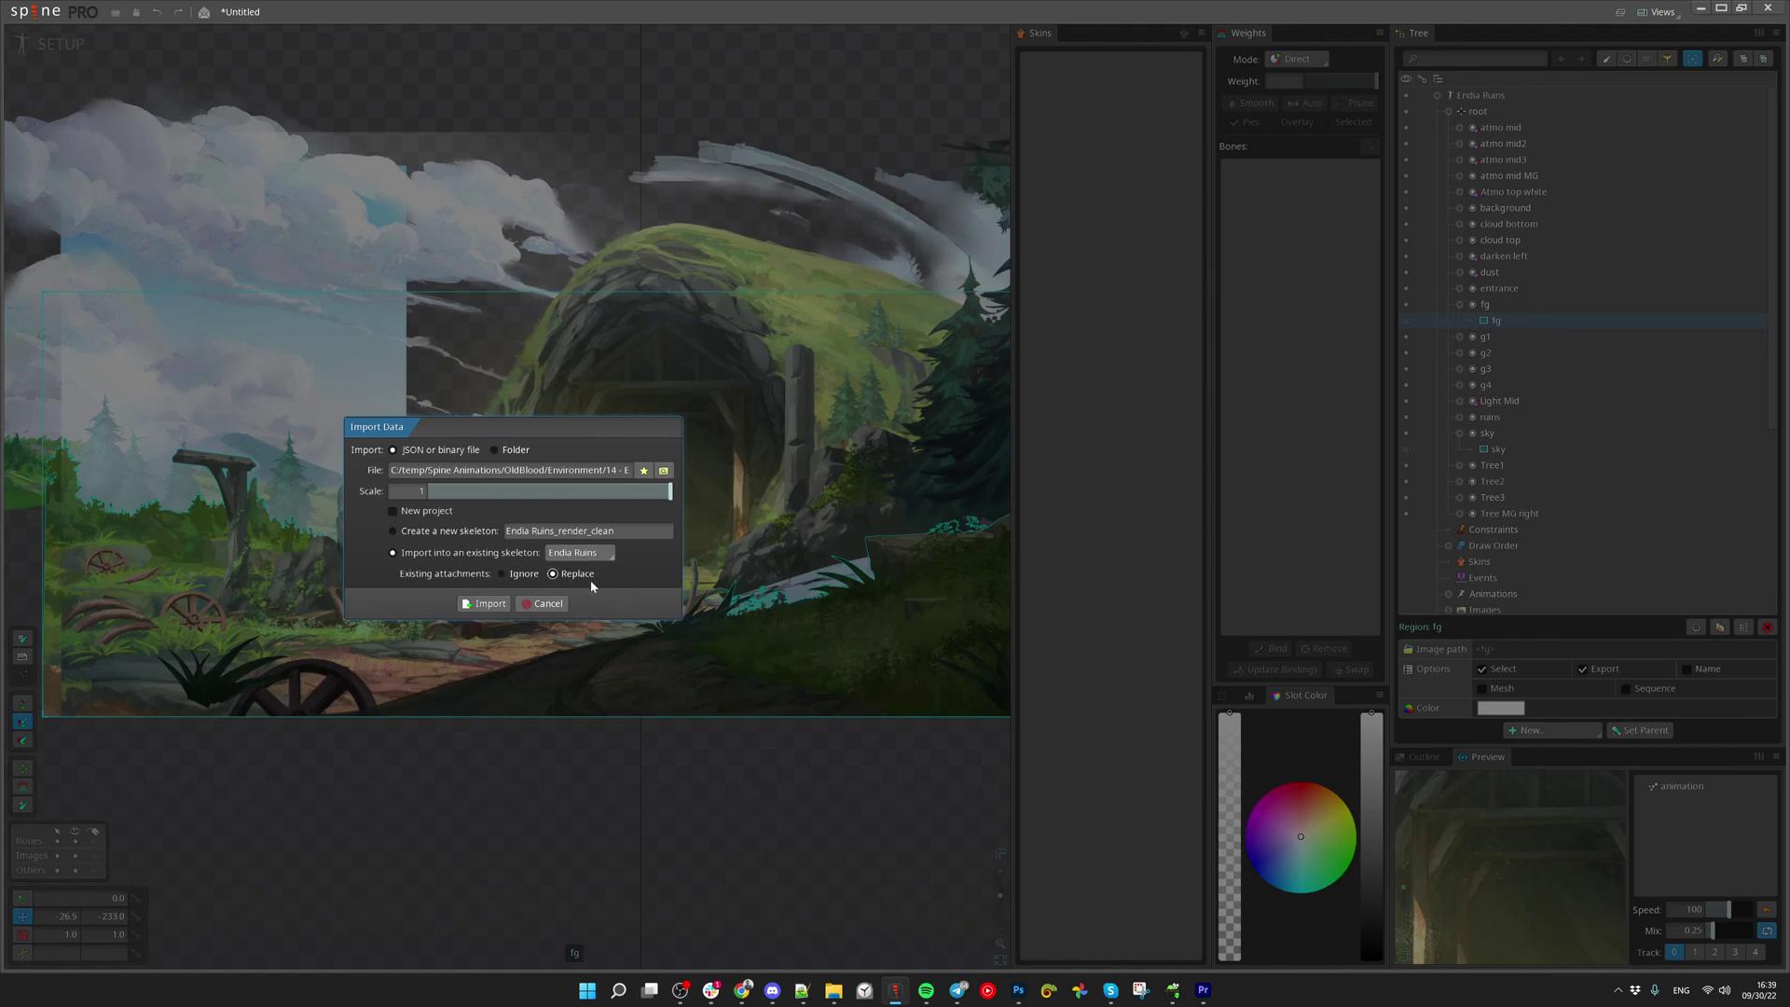
pyautogui.click(485, 604)
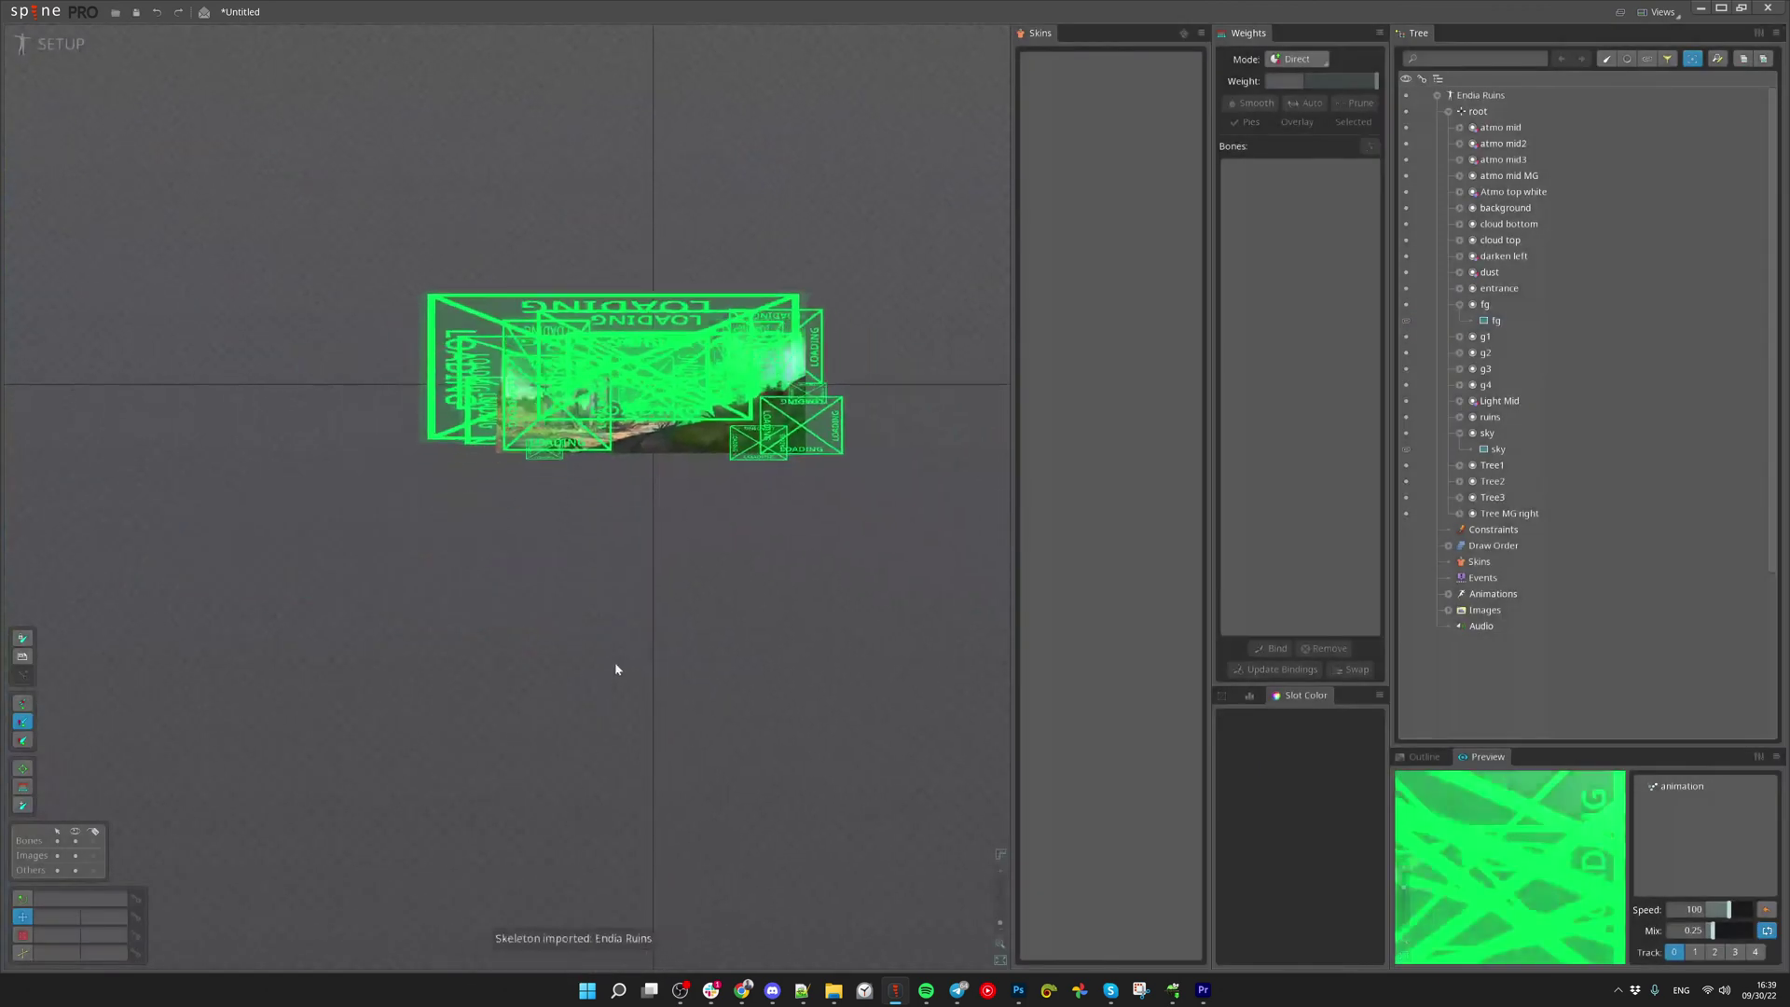
# Examine the re-imported scene around the trimmed foreground and the outer edges of the other layers
pyautogui.moveTo(702, 770); pyautogui.dragTo(544, 828)
pyautogui.moveTo(688, 806); pyautogui.dragTo(607, 820)
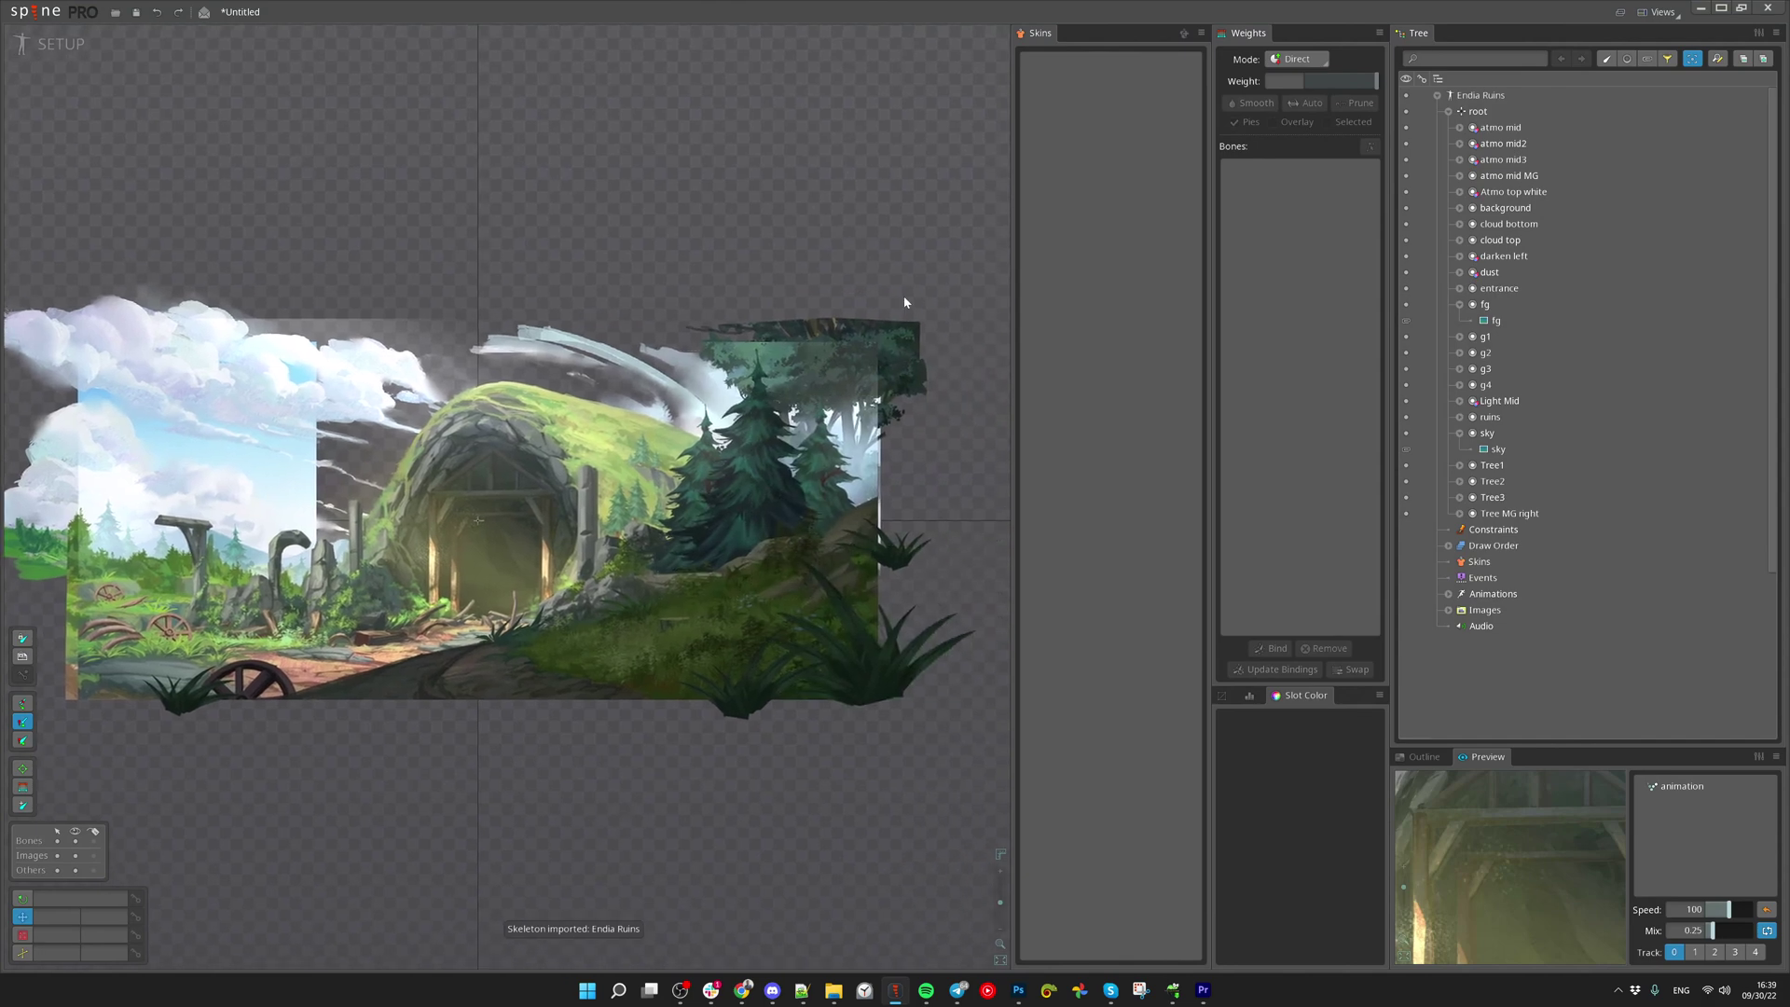
pyautogui.scroll(3, 903, 295)
pyautogui.scroll(-2, 906, 336)
pyautogui.moveTo(989, 322); pyautogui.dragTo(888, 381)
pyautogui.scroll(-1, 887, 380)
pyautogui.moveTo(616, 469); pyautogui.dragTo(834, 406)
# Convert the sky image to a mesh and stretch its side edges outward to cover the whole scene width
pyautogui.click(191, 562)
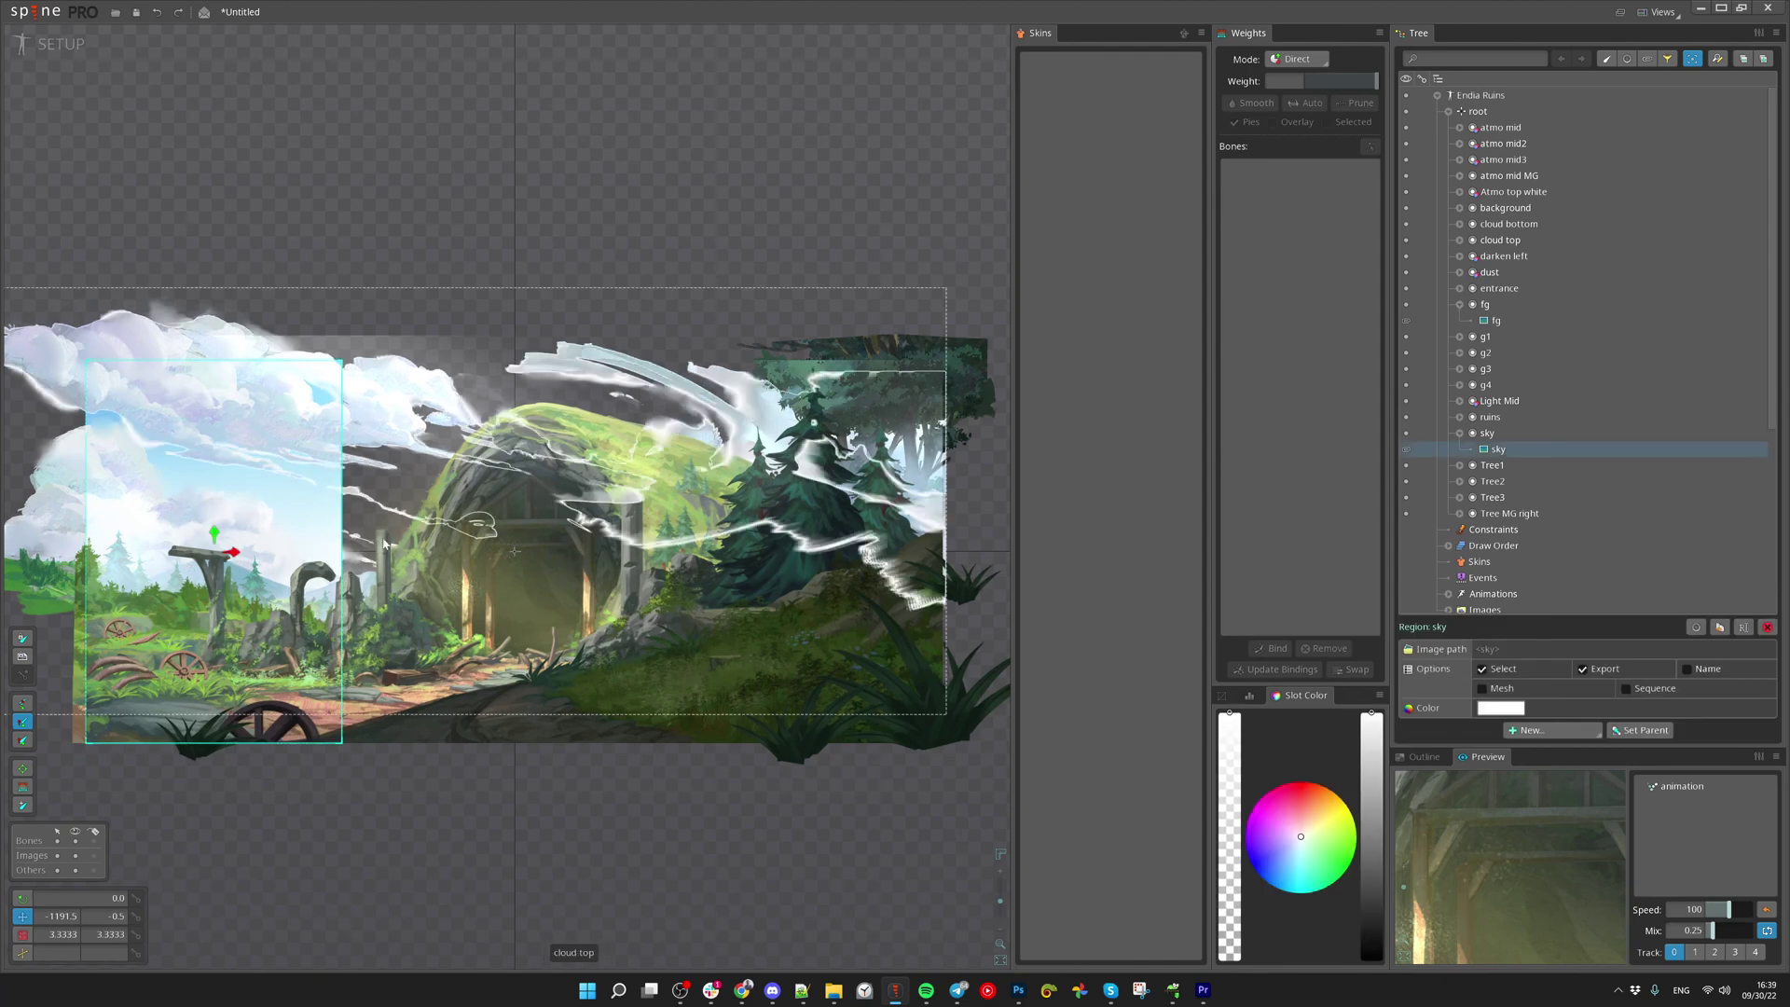
pyautogui.click(1494, 694)
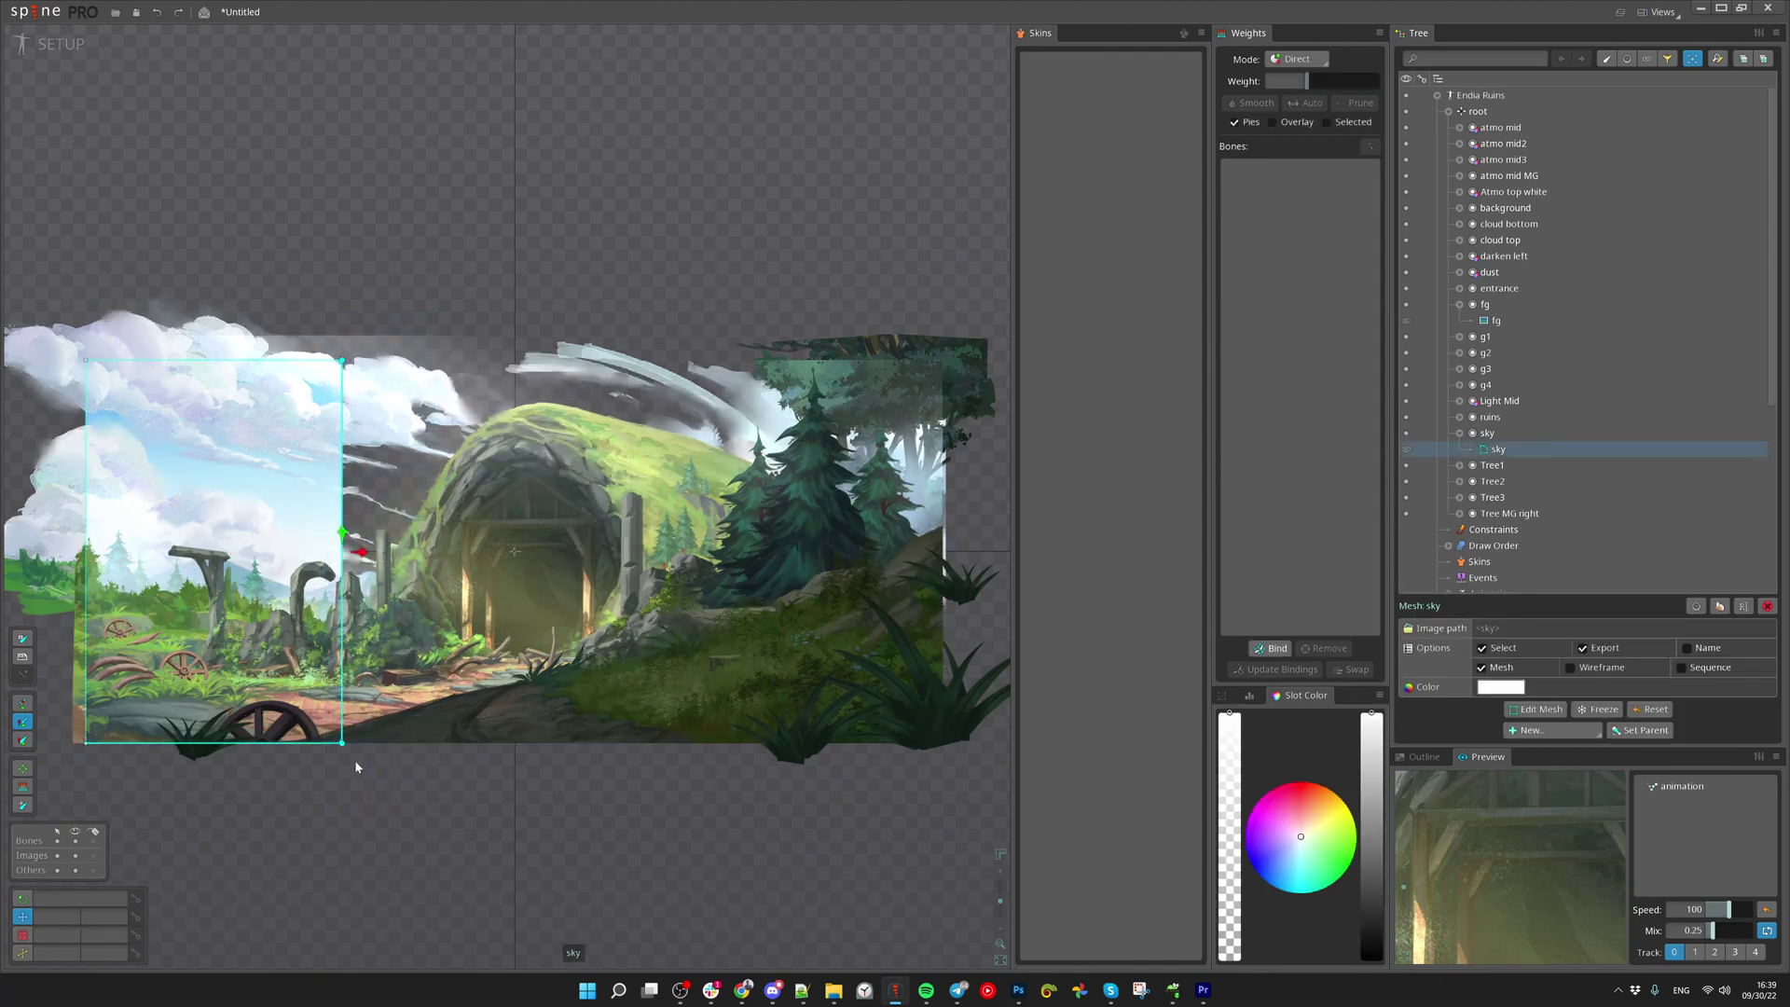
pyautogui.moveTo(359, 557); pyautogui.dragTo(970, 631)
pyautogui.moveTo(80, 556); pyautogui.dragTo(303, 580)
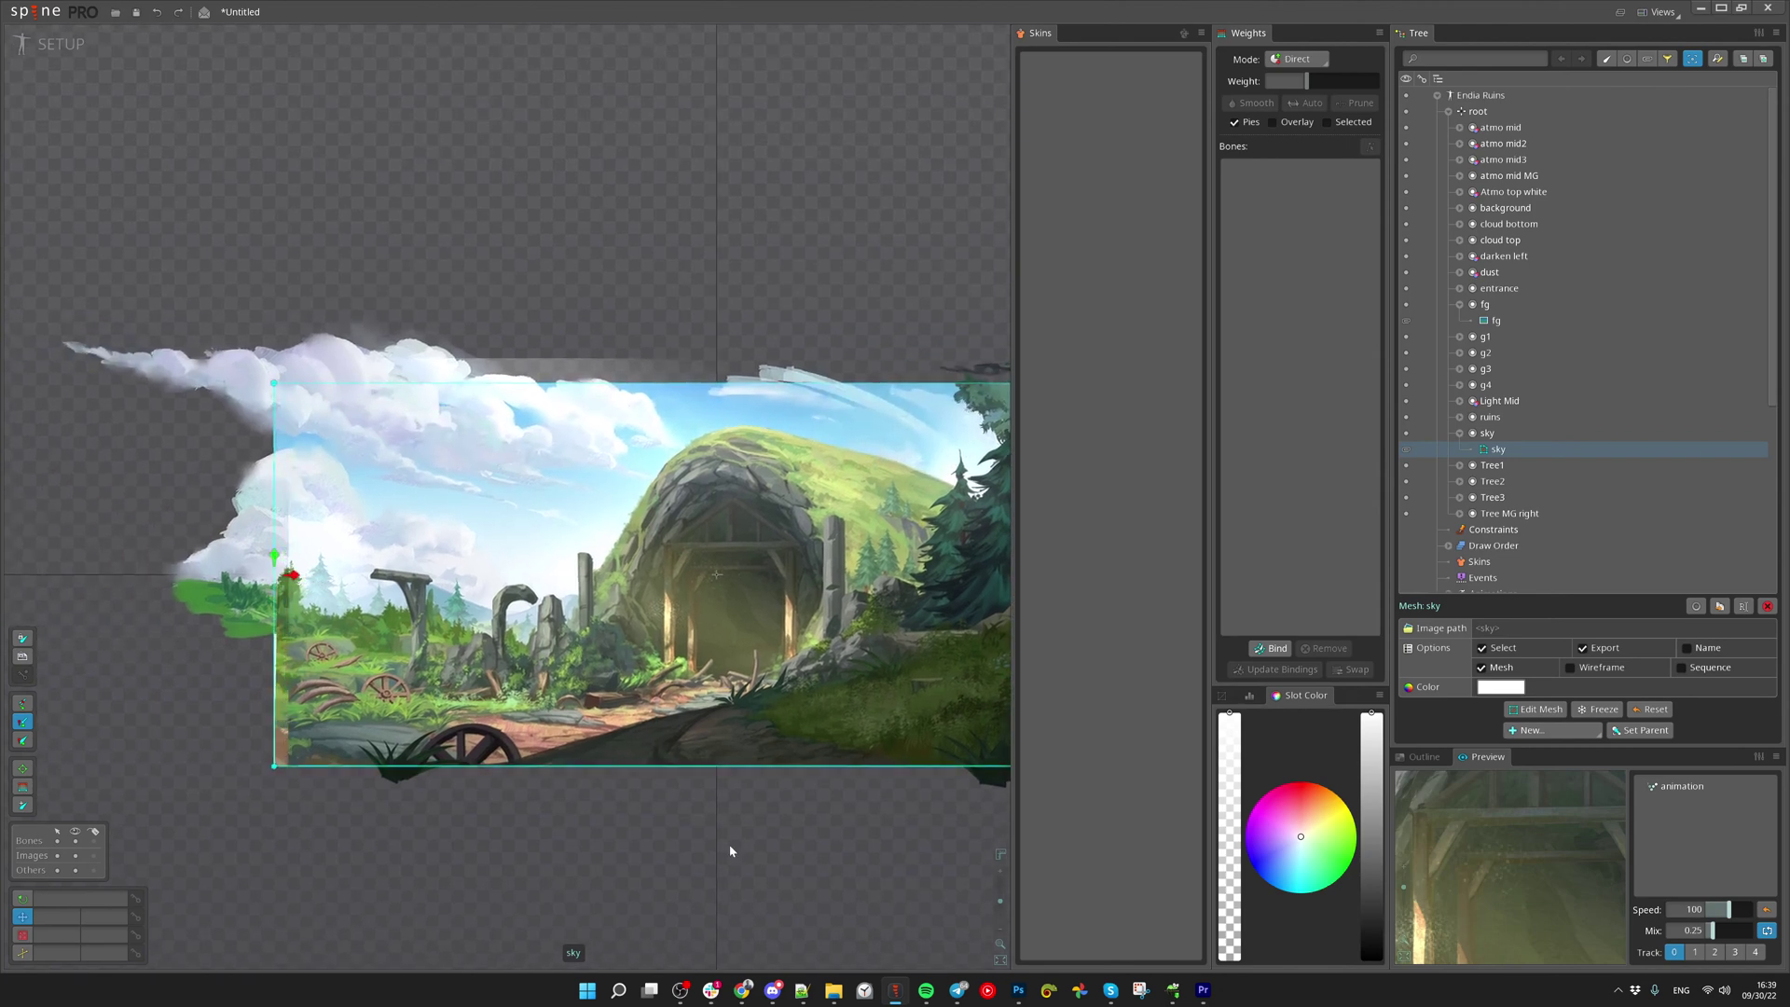
# Move the sky mesh above the scene to inspect the stretched gradient, and undo the move
pyautogui.moveTo(731, 848); pyautogui.dragTo(644, 486)
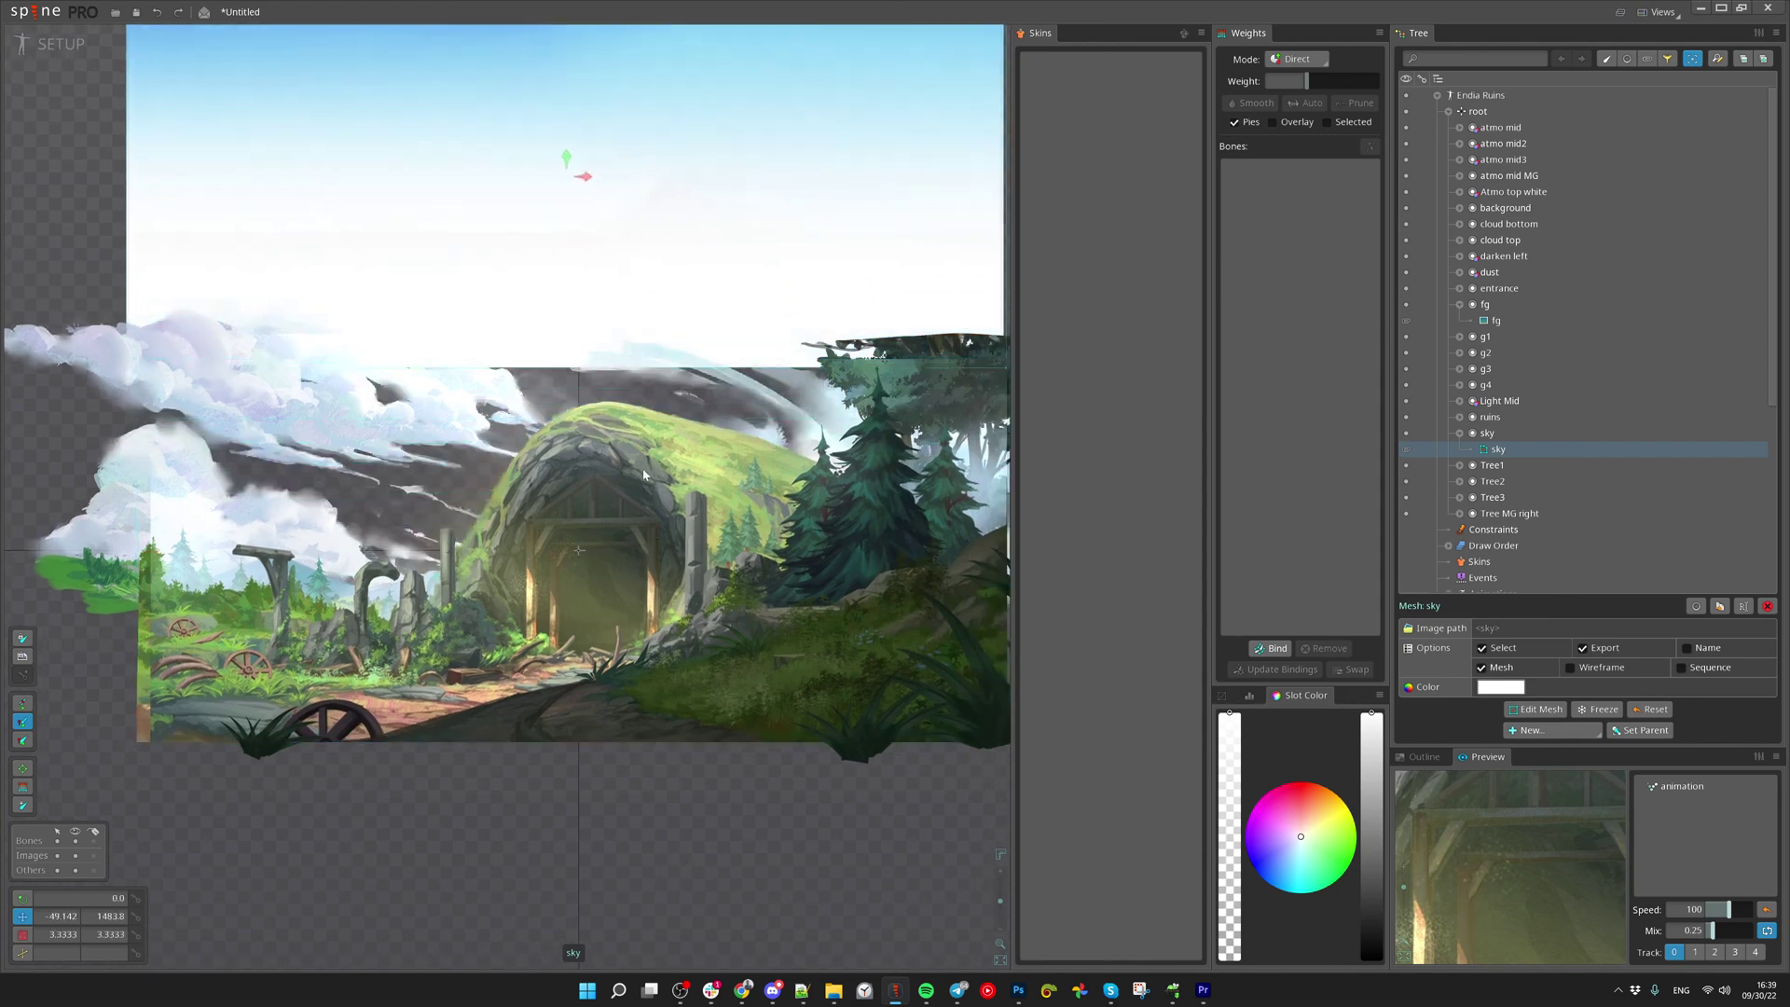
pyautogui.moveTo(623, 257); pyautogui.dragTo(607, 643)
pyautogui.scroll(4, 618, 329)
pyautogui.moveTo(494, 590); pyautogui.dragTo(494, 330)
pyautogui.moveTo(292, 580); pyautogui.dragTo(771, 624)
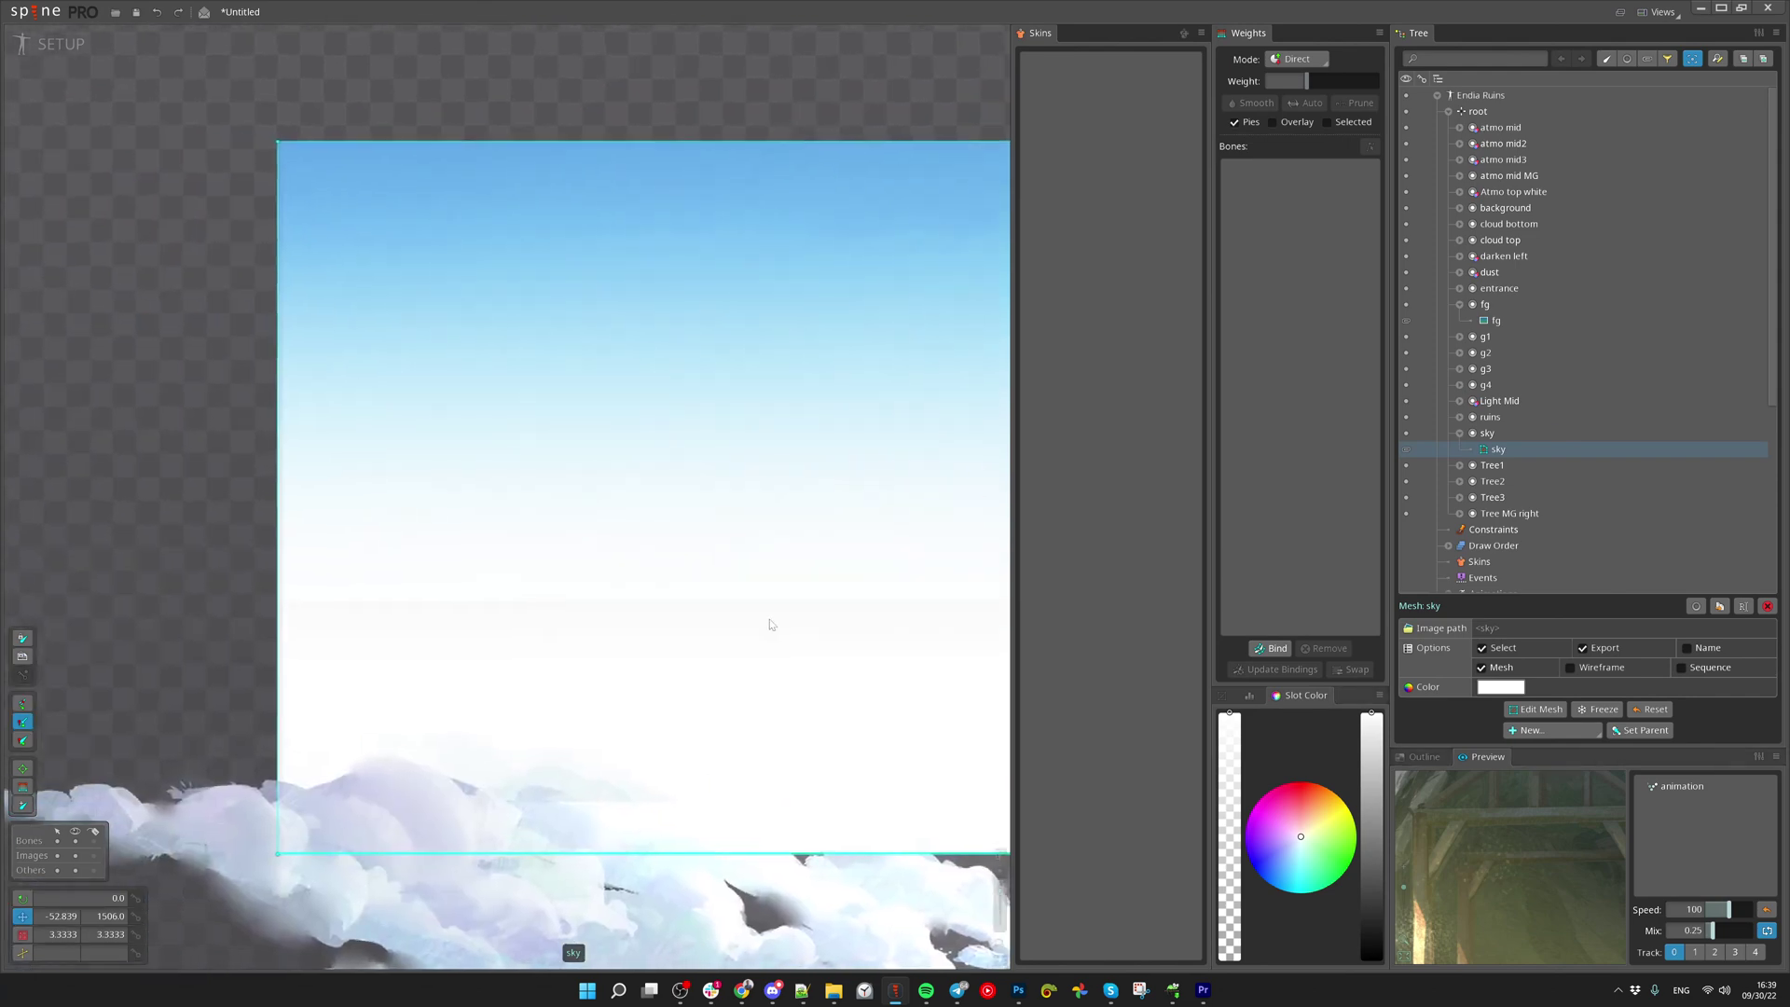
pyautogui.hotkey('ctrl', 'z')
# Check how the stretched sky mesh covers the background behind the clouds, ruins and trees
pyautogui.moveTo(752, 724); pyautogui.dragTo(505, 211)
pyautogui.scroll(-3, 504, 211)
pyautogui.moveTo(631, 481); pyautogui.dragTo(658, 523)
pyautogui.scroll(2, 657, 523)
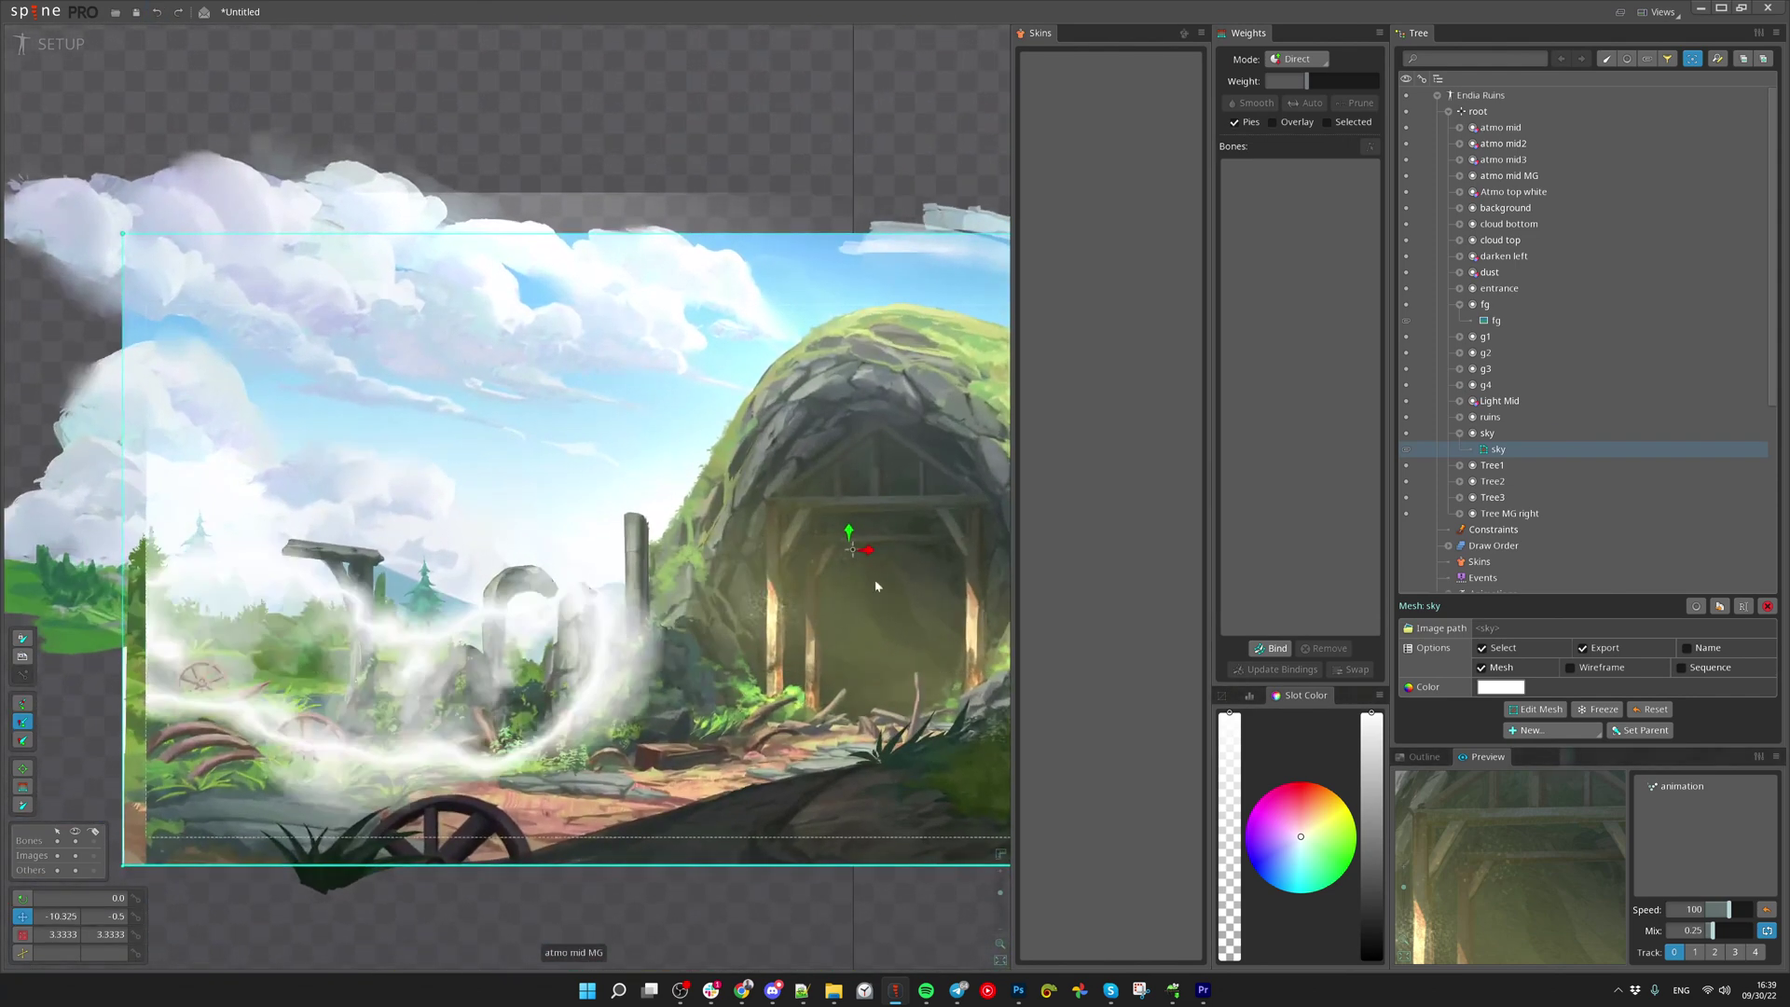
pyautogui.moveTo(853, 550)
pyautogui.mouseDown()
pyautogui.moveTo(842, 278)
pyautogui.moveTo(848, 533)
pyautogui.mouseUp()
pyautogui.scroll(-3, 772, 711)
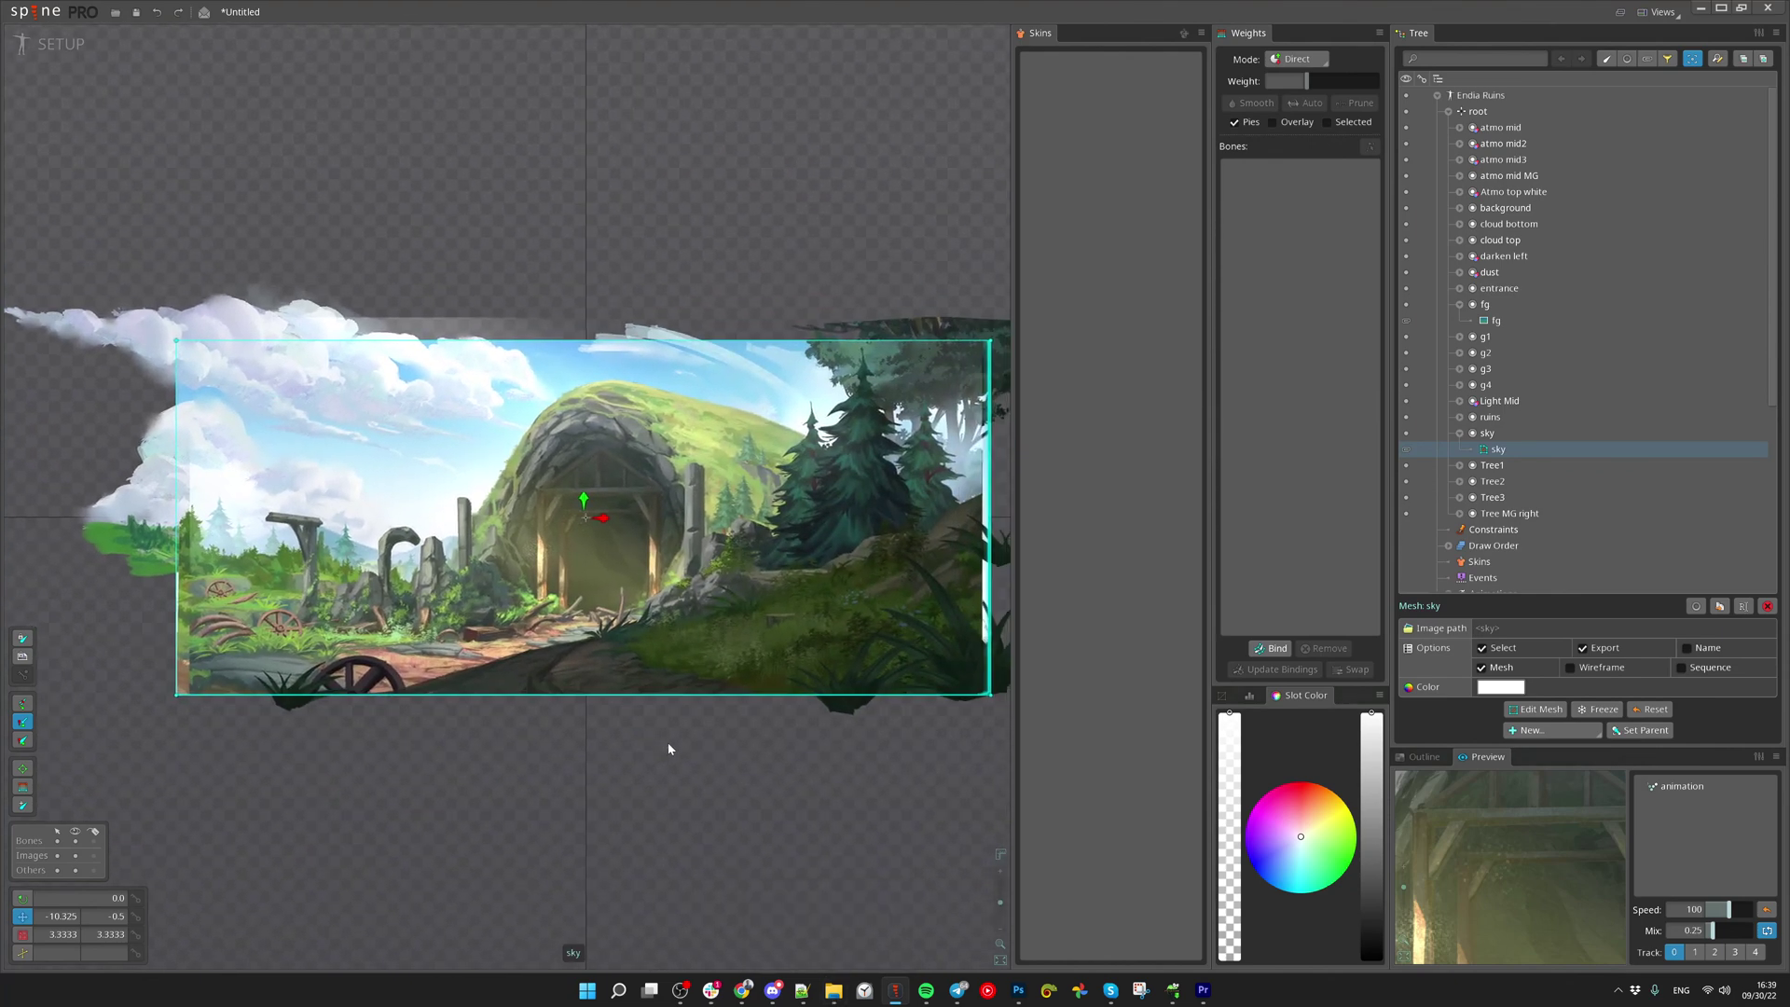
# Set up a JSON data export and browse for its output folder to Spine Animations/OldBlood/Environment/14 - Endia Warren
pyautogui.hotkey('ctrl', 'e')
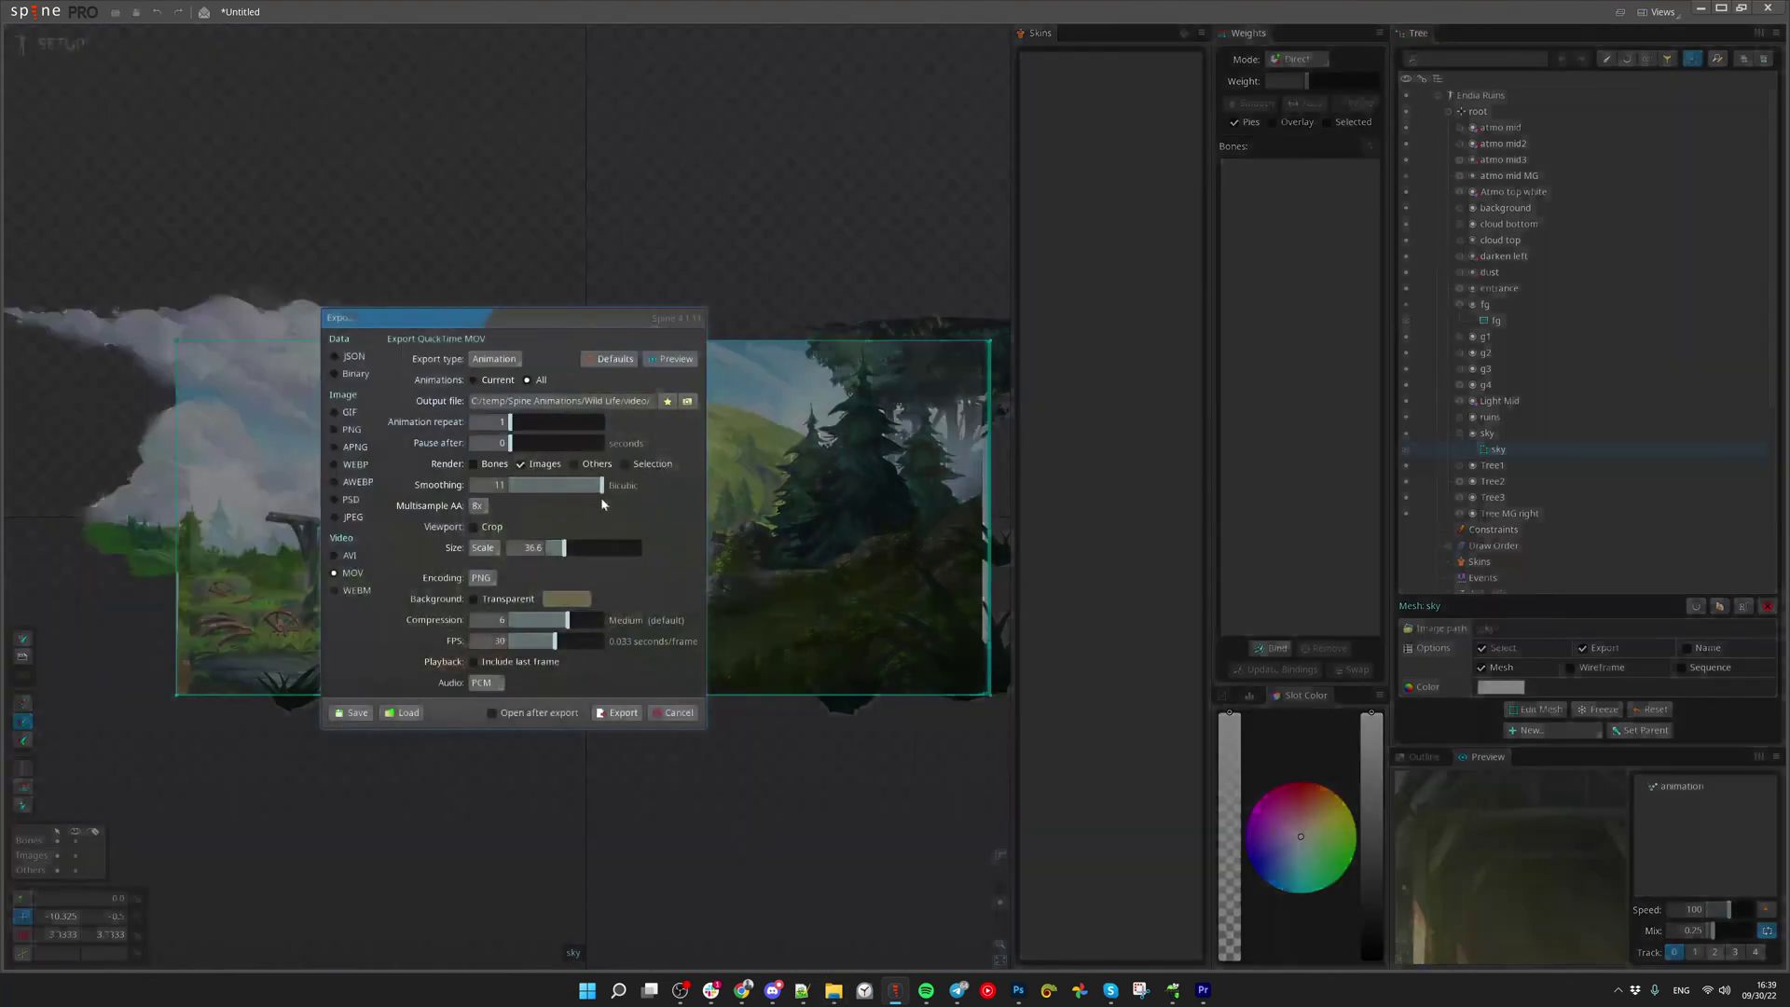
pyautogui.click(351, 359)
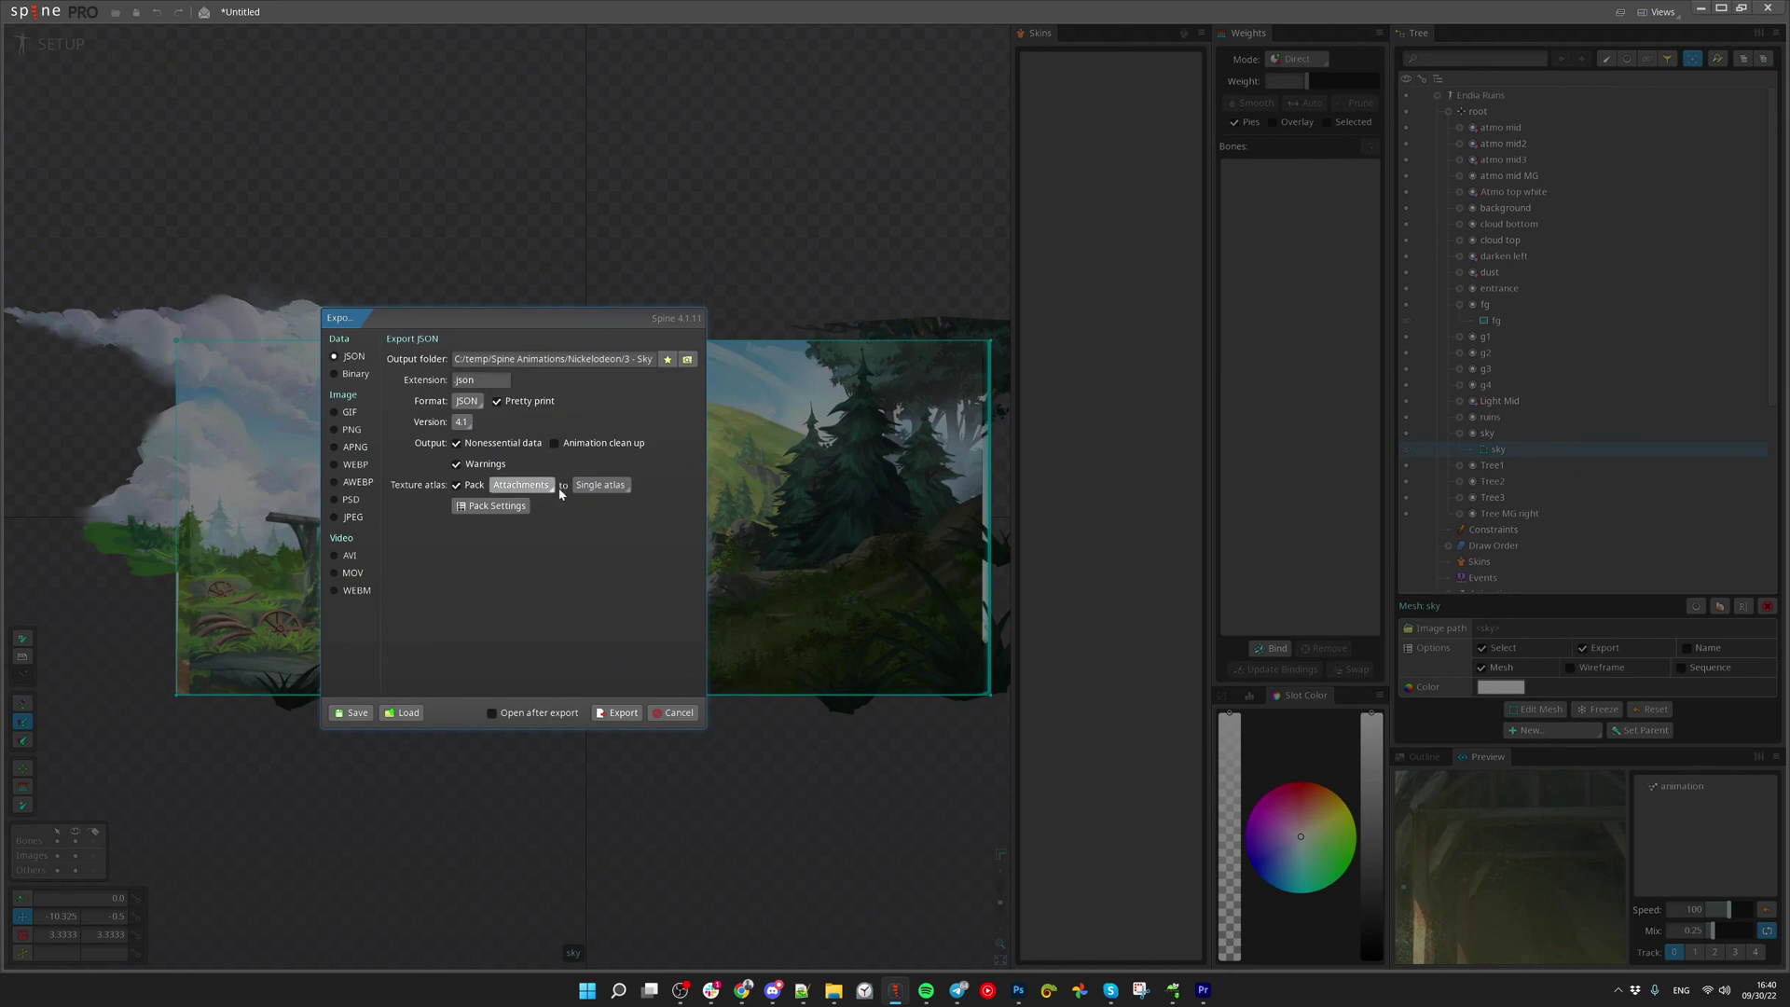
pyautogui.click(620, 361)
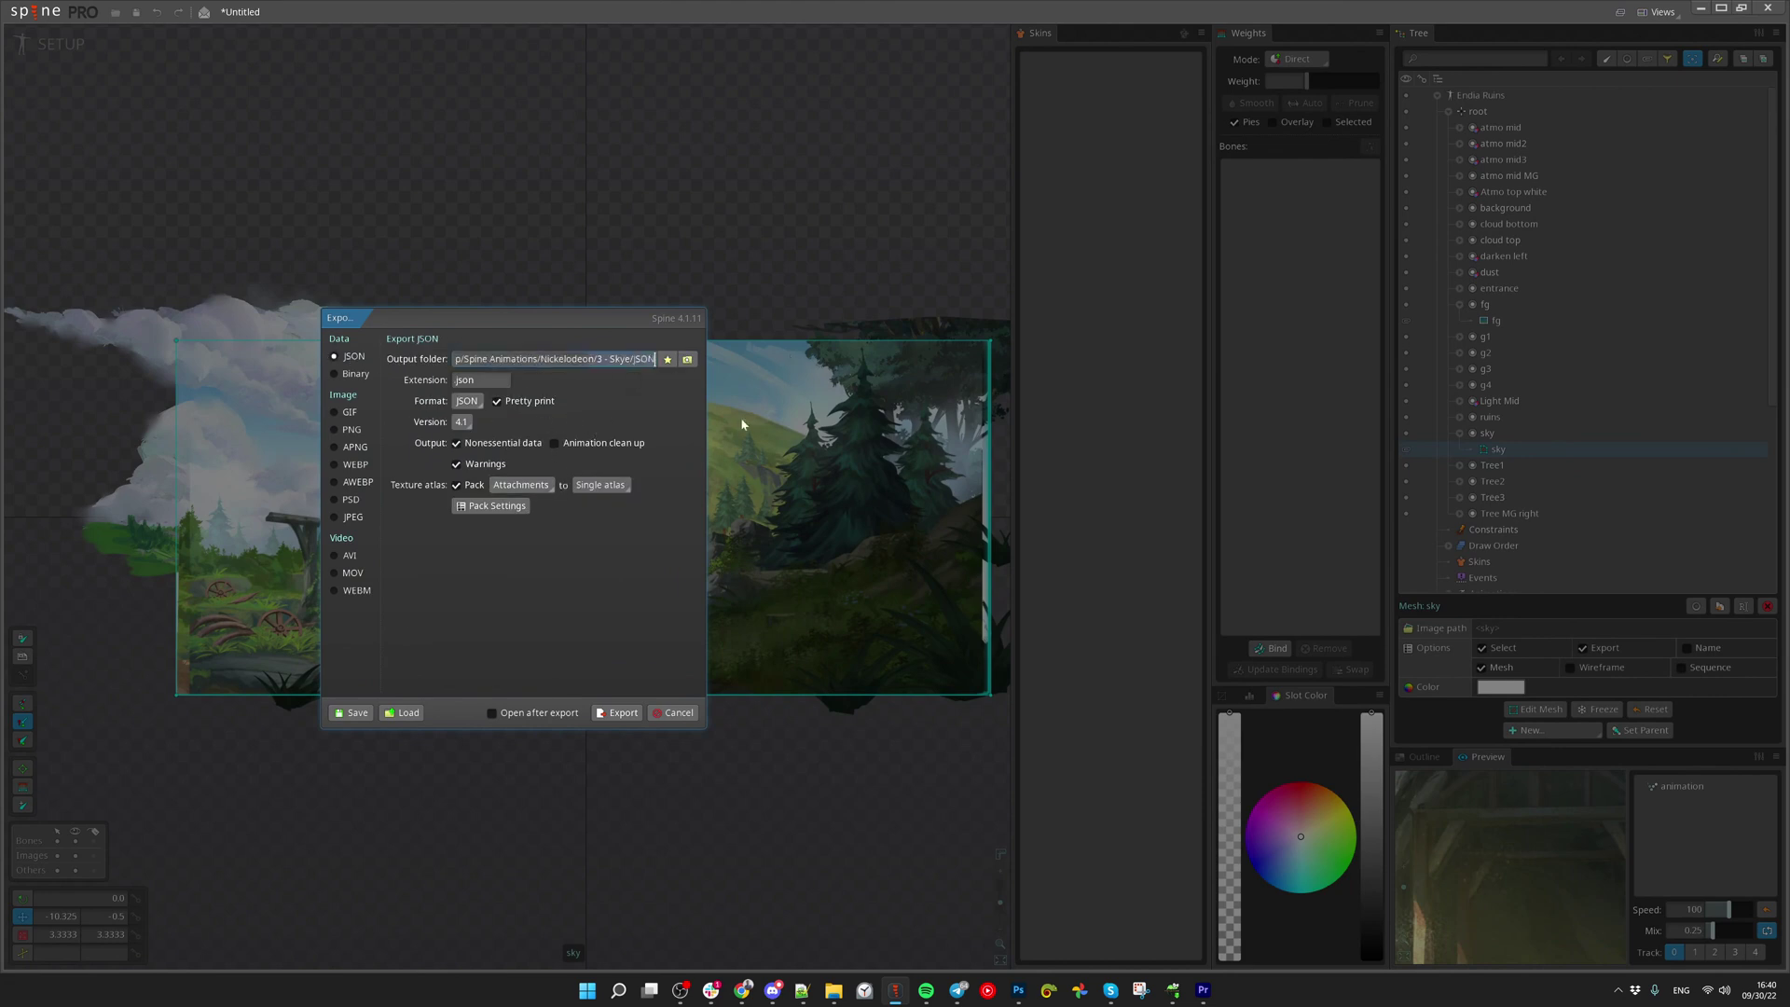
pyautogui.click(687, 359)
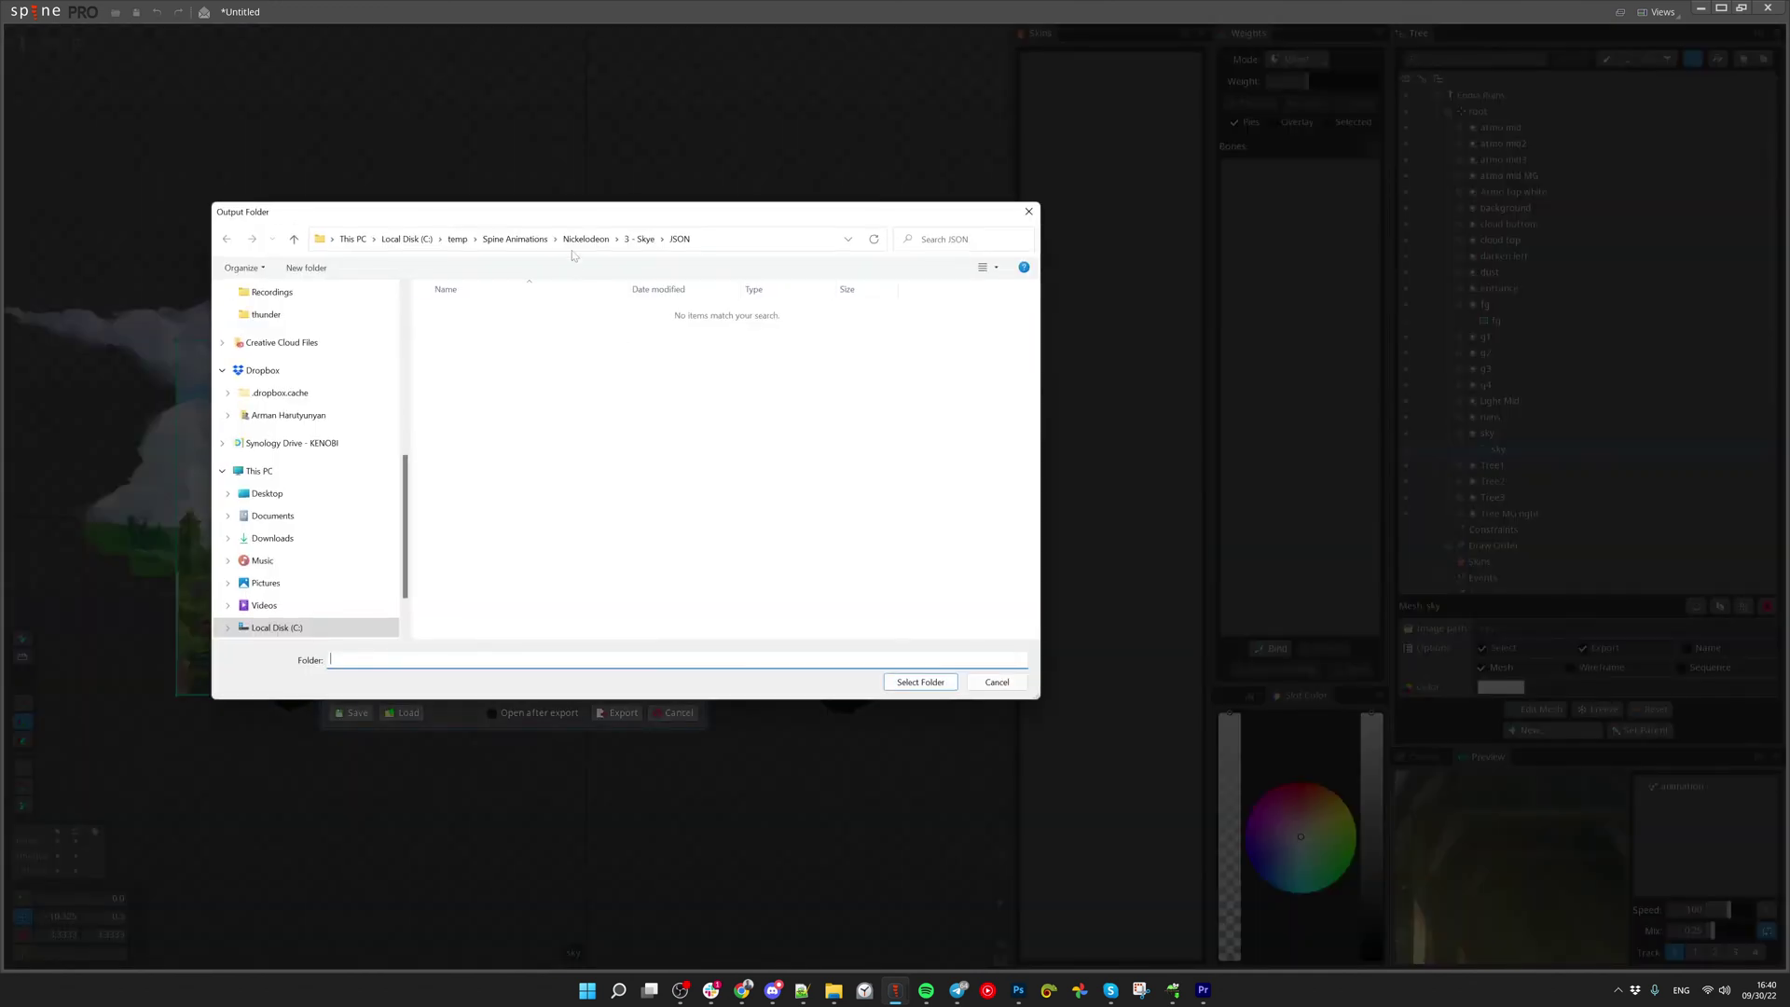
pyautogui.click(515, 238)
pyautogui.scroll(-1, 494, 502)
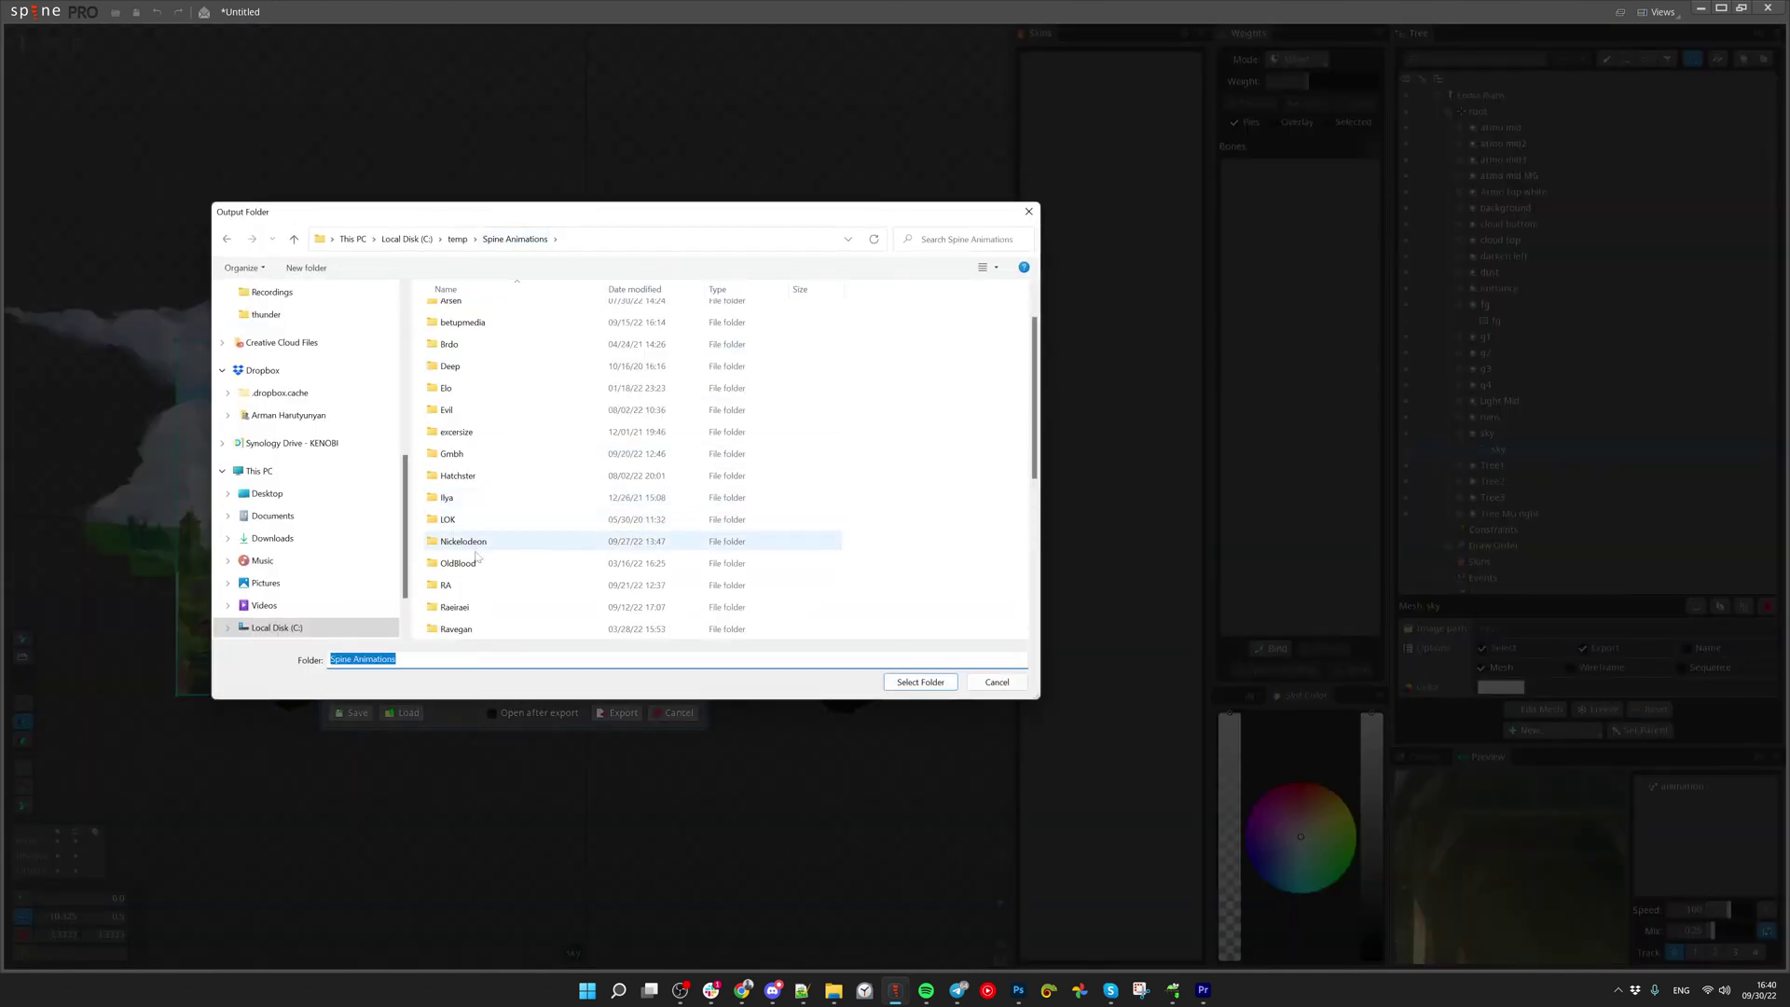
pyautogui.doubleClick(458, 554)
pyautogui.click(463, 334)
pyautogui.doubleClick(463, 334)
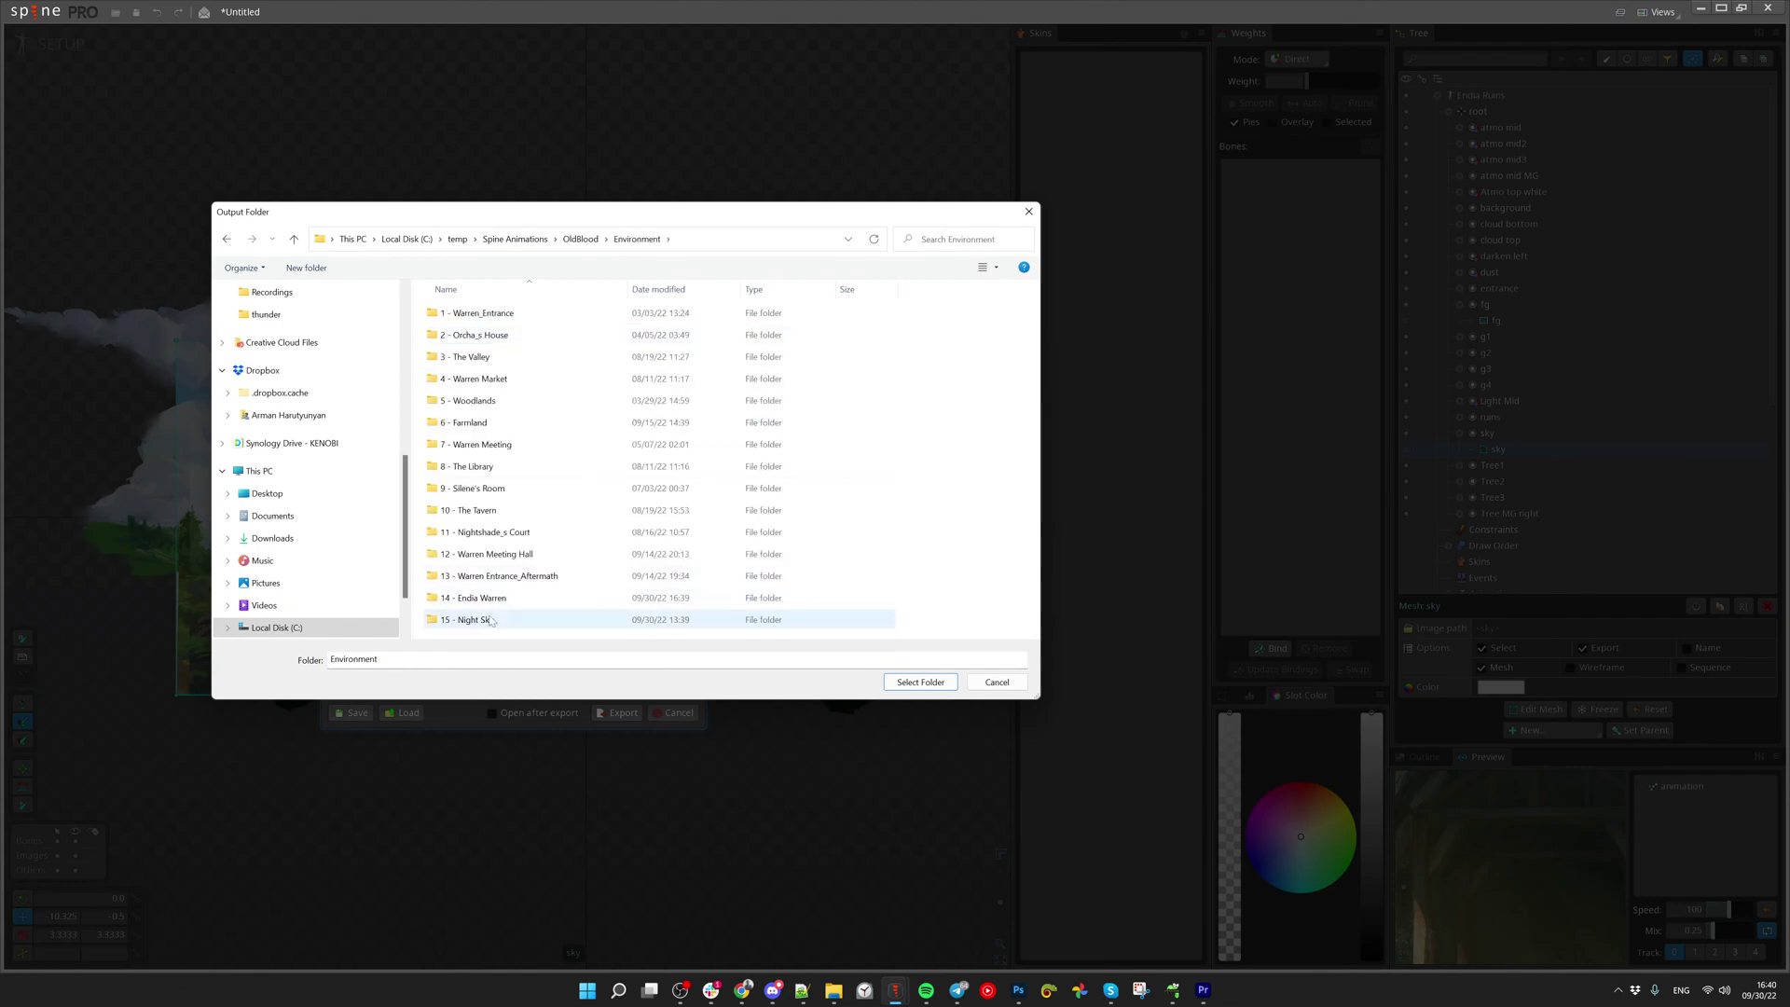
pyautogui.doubleClick(476, 598)
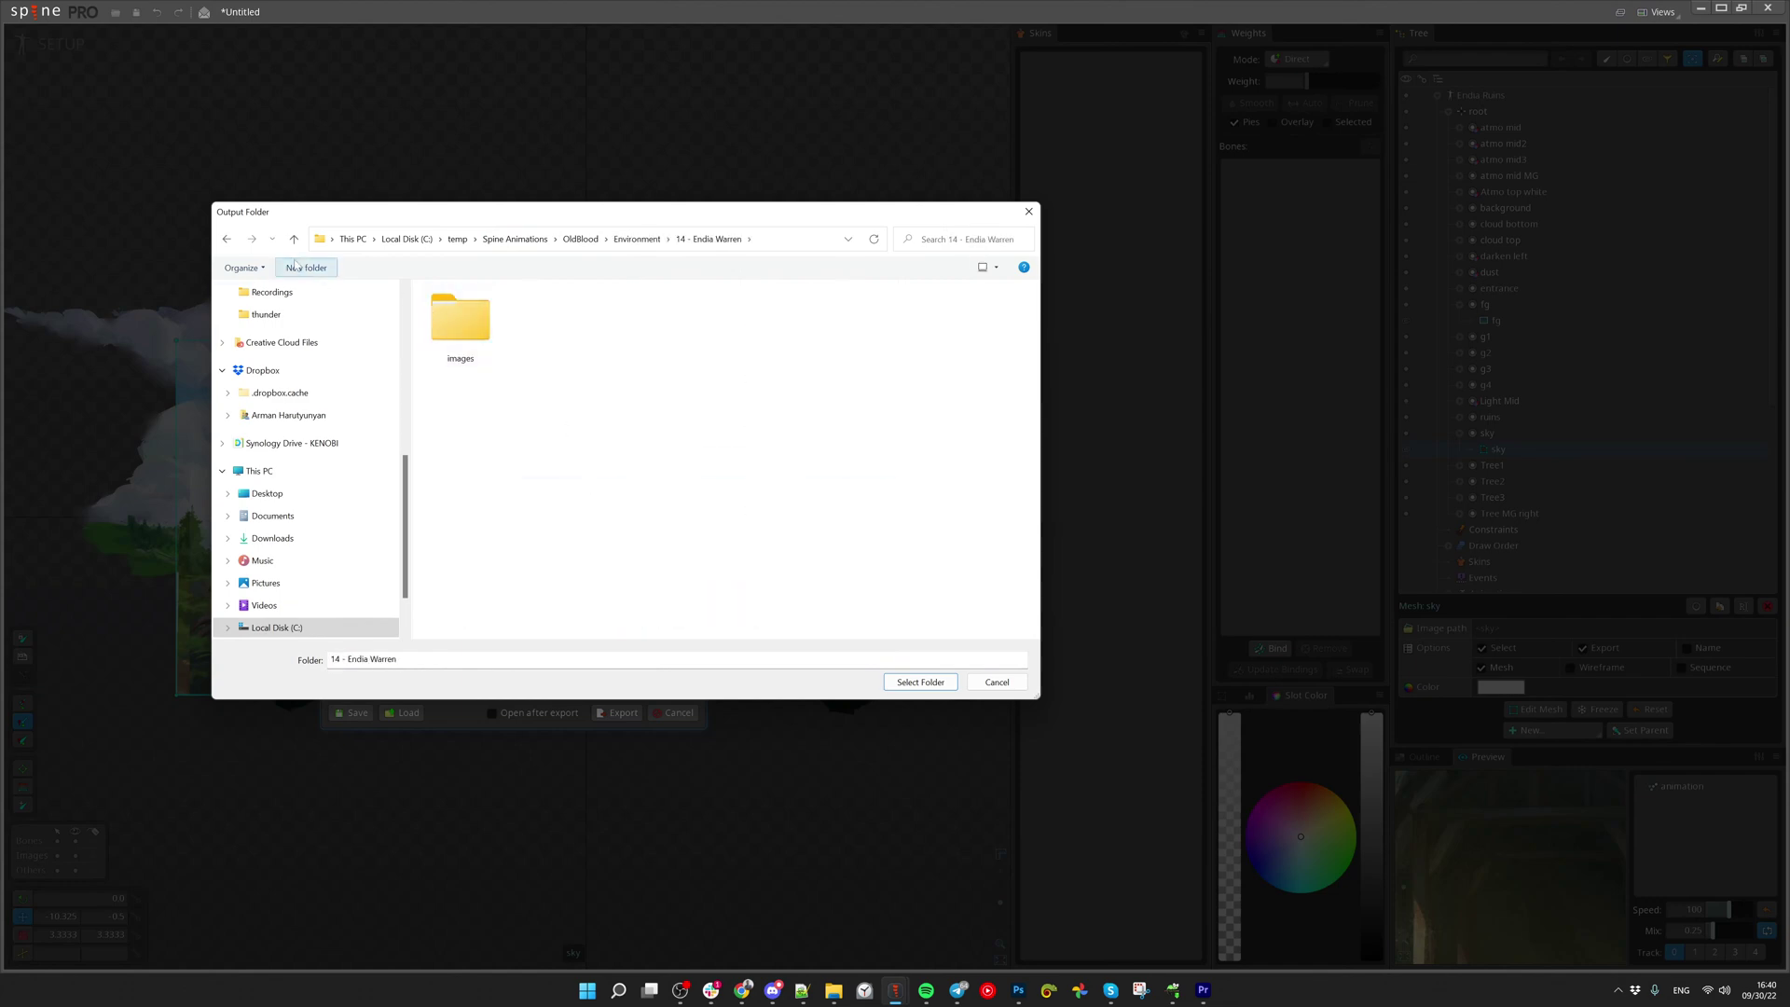
# Create a folder named JSON inside 14 - Endia Warren and choose it as the export's output folder
pyautogui.click(306, 268)
pyautogui.write('JSO')
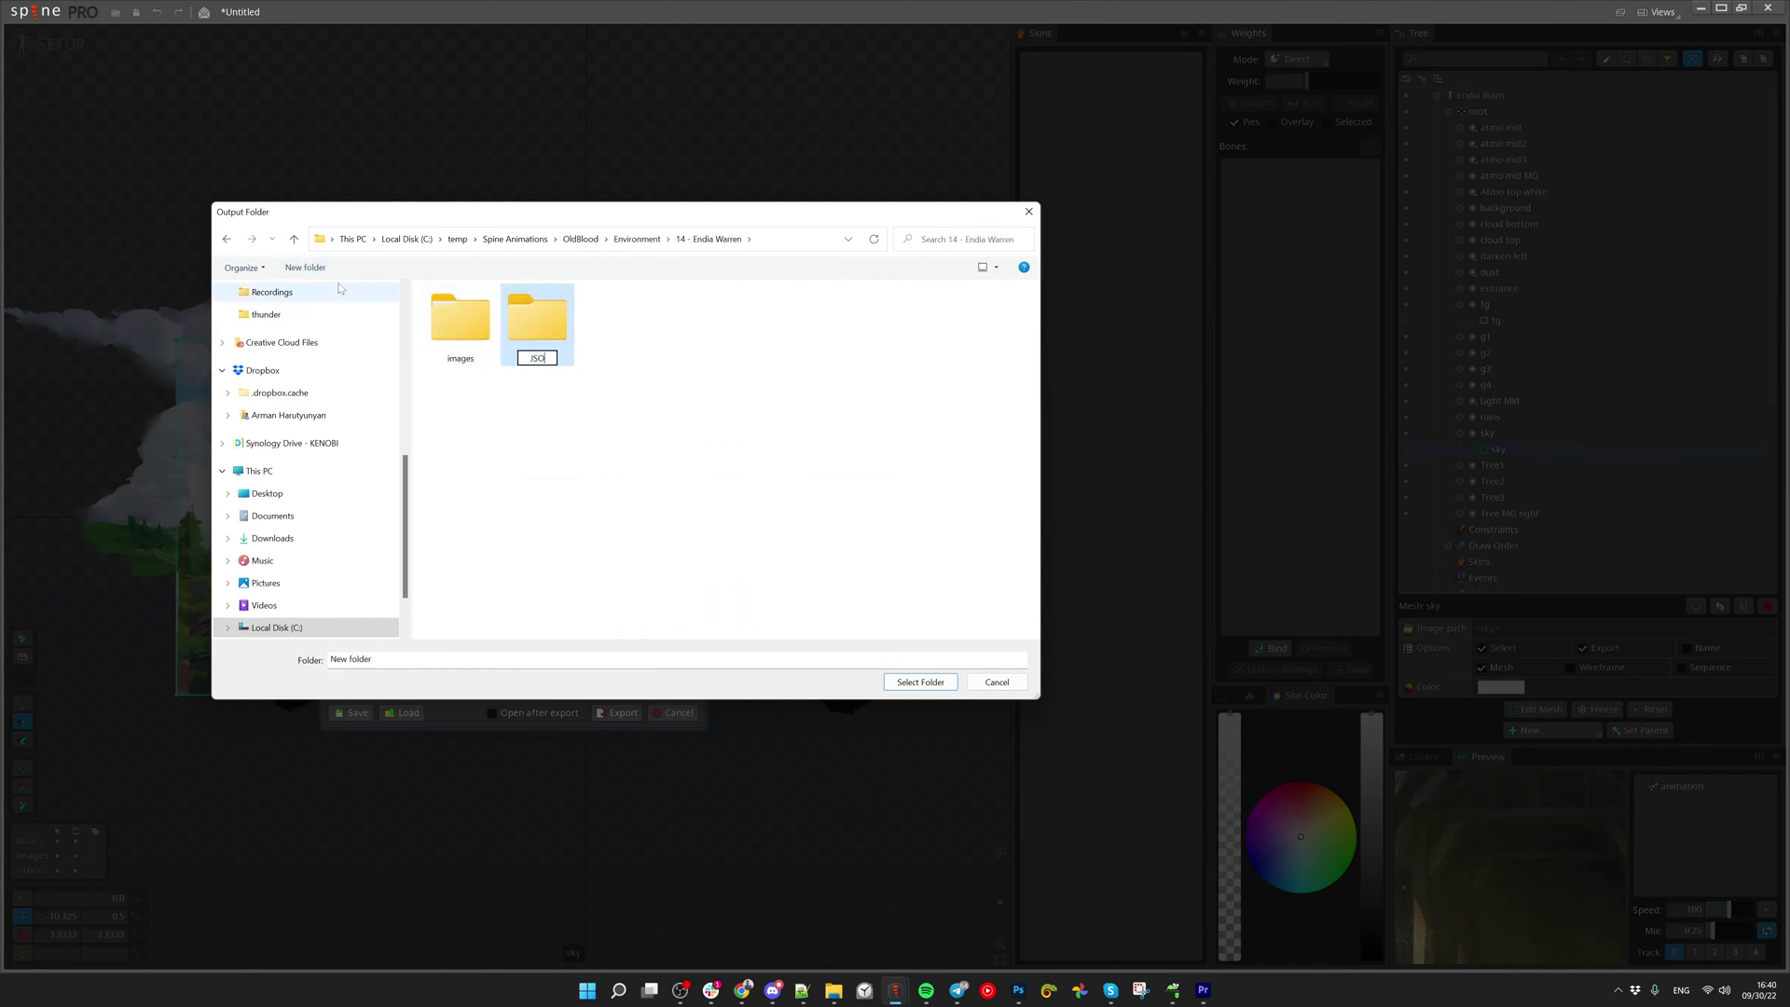
pyautogui.press('Return')
pyautogui.press('Return')
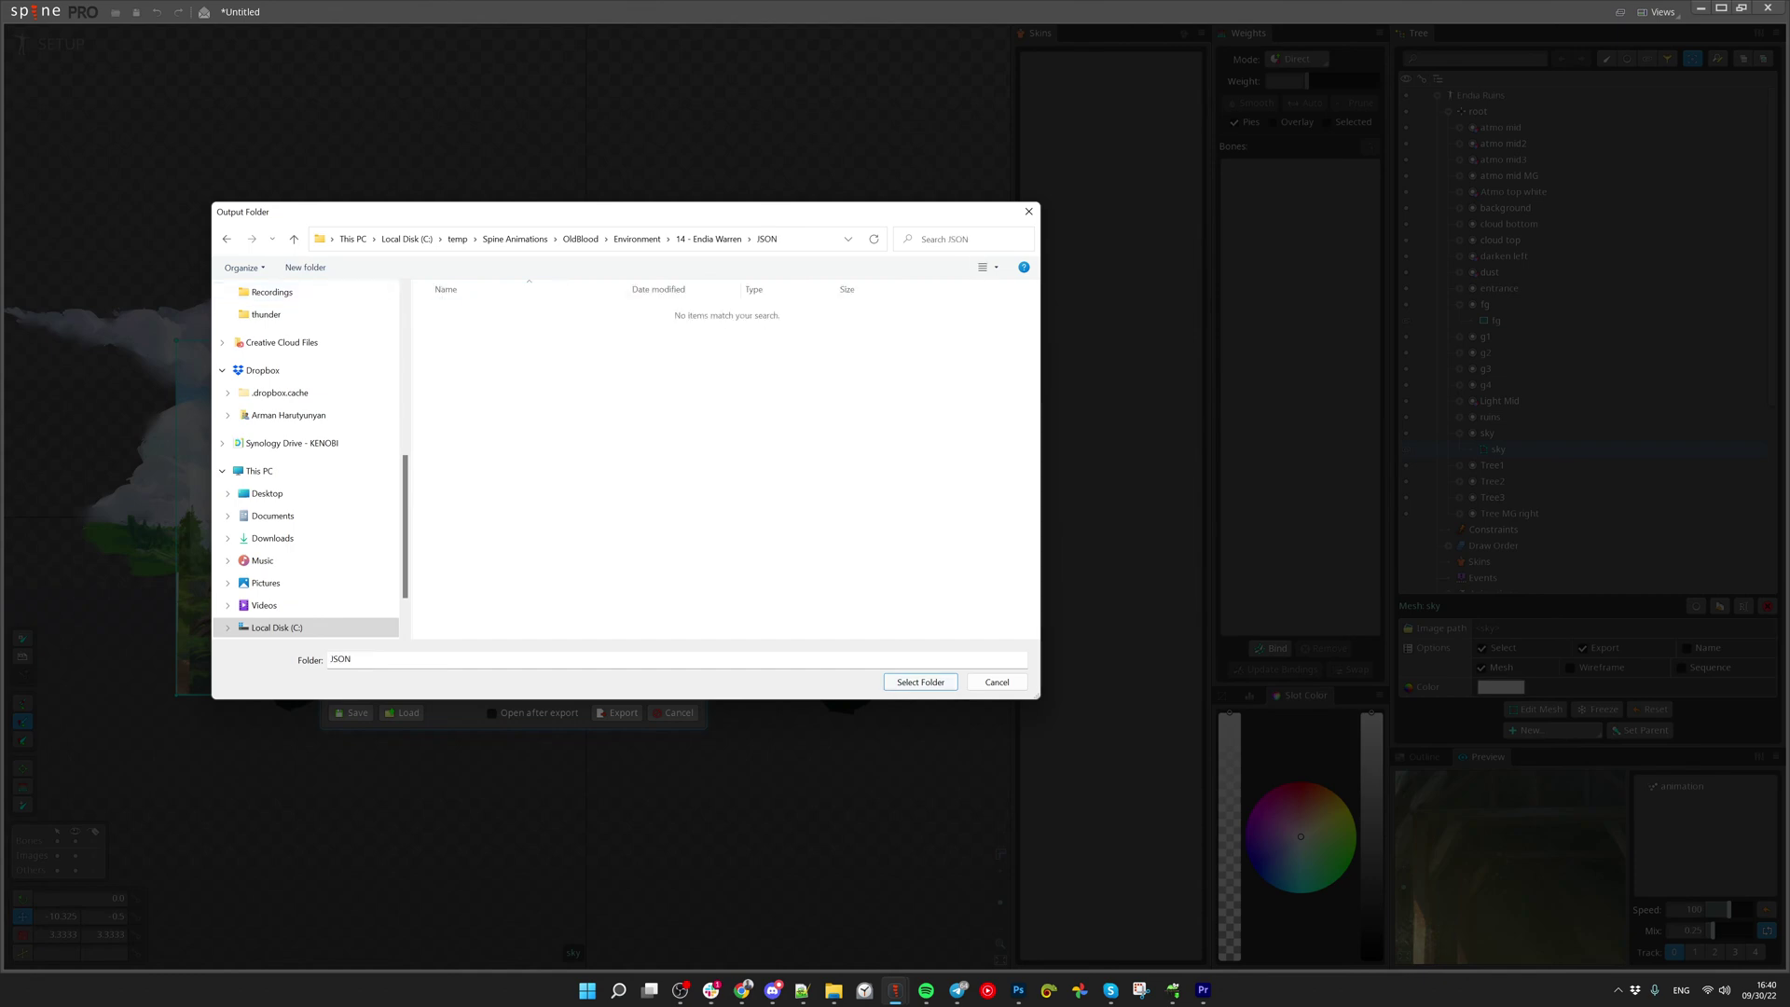
pyautogui.click(895, 684)
# Try to export the skeleton with its atlas packed at scale 1.0 and a maximum page size of 2048 × 2048
pyautogui.click(490, 511)
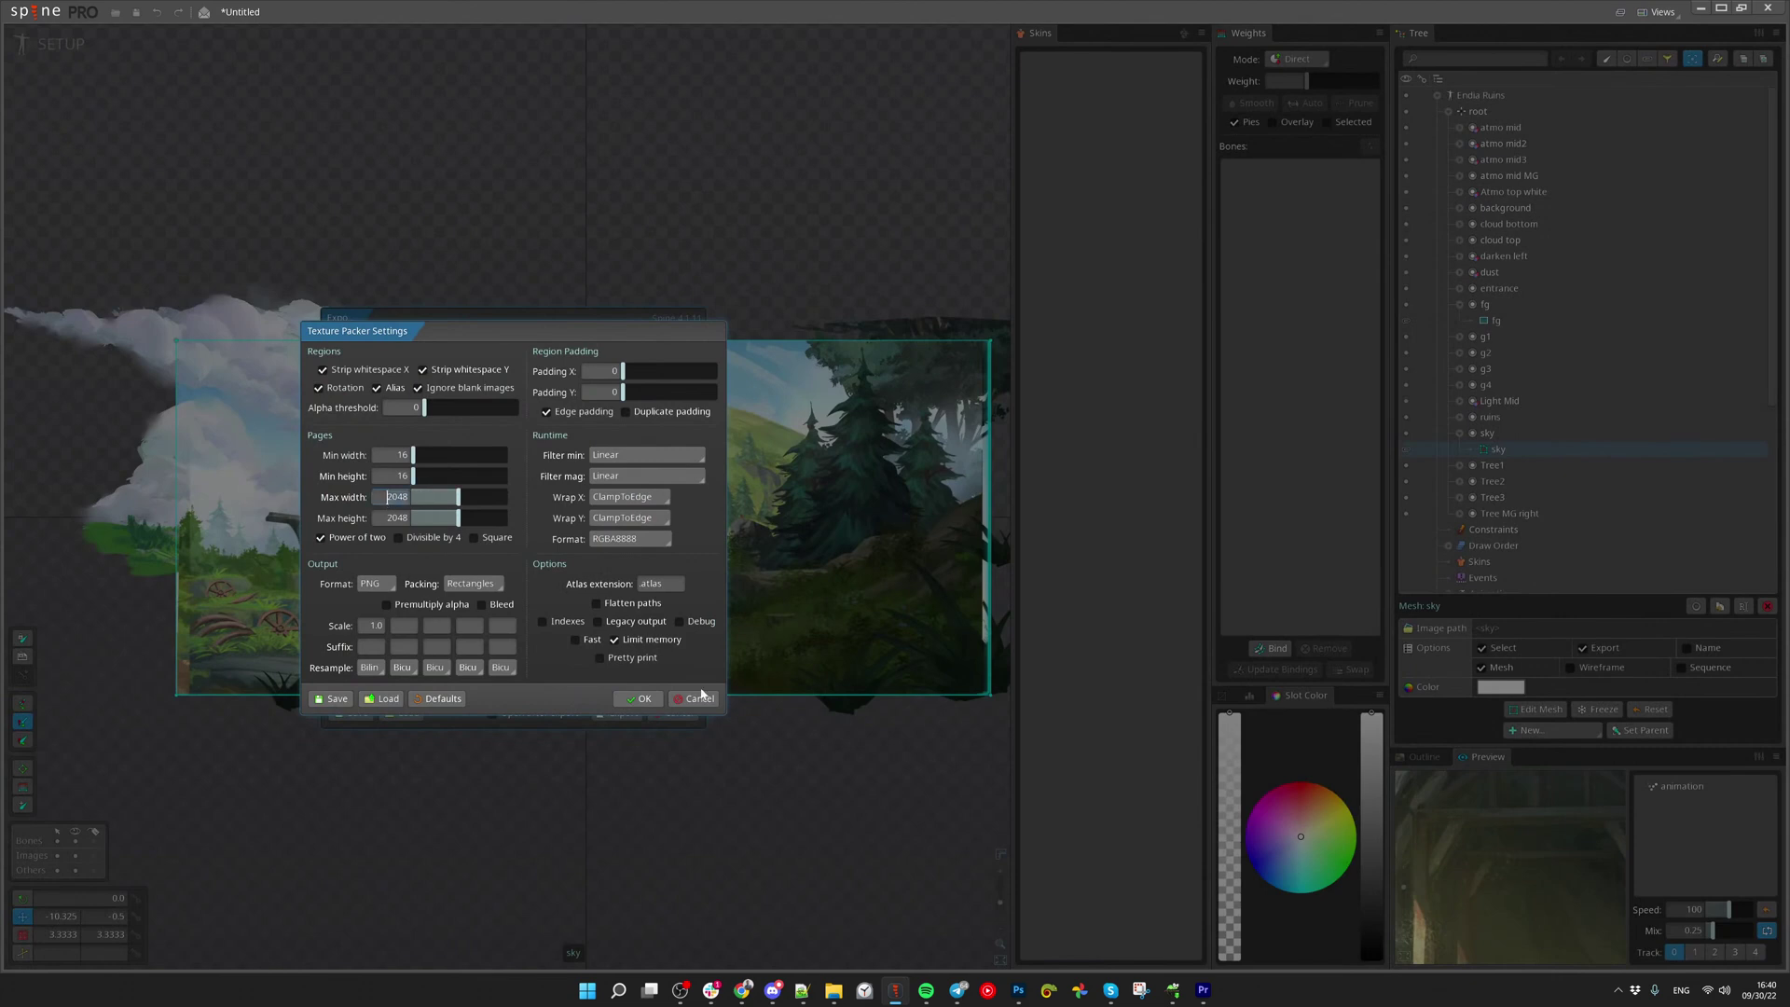
pyautogui.click(638, 699)
pyautogui.click(619, 712)
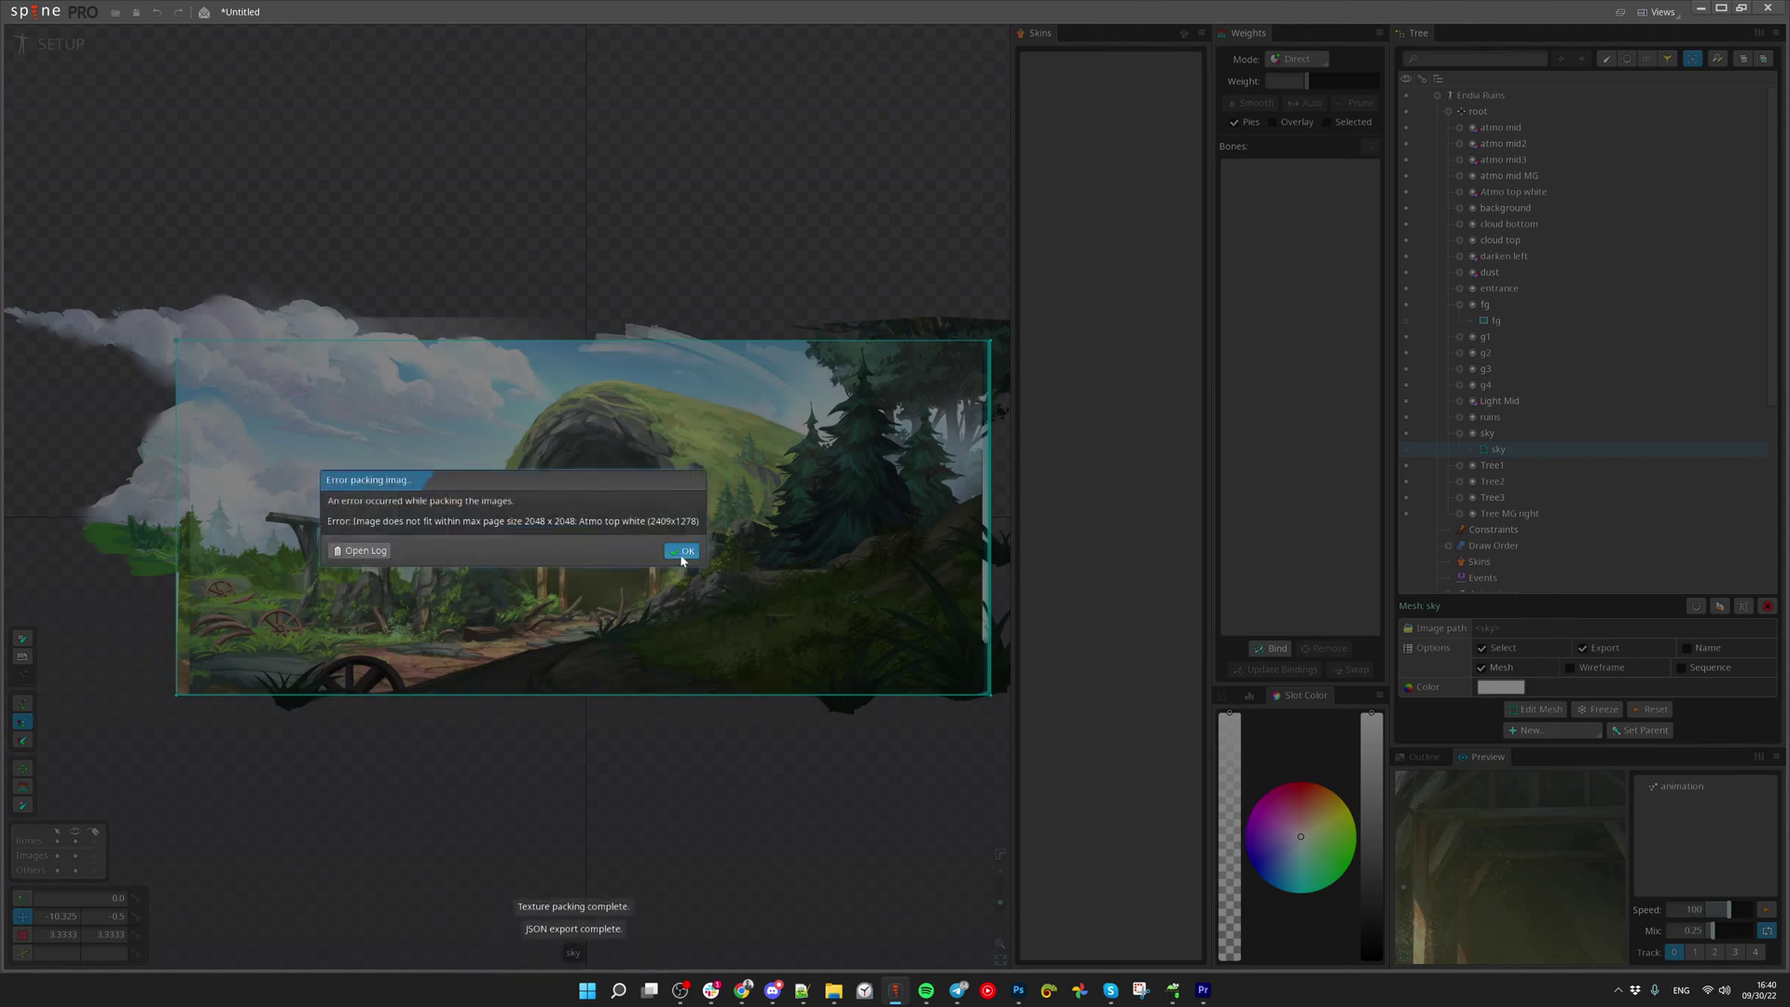
pyautogui.click(682, 551)
# Set the texture packer's output scale to 0.5 and export the skeleton as JSON with its atlas again
pyautogui.hotkey('ctrl', 'e')
pyautogui.click(523, 557)
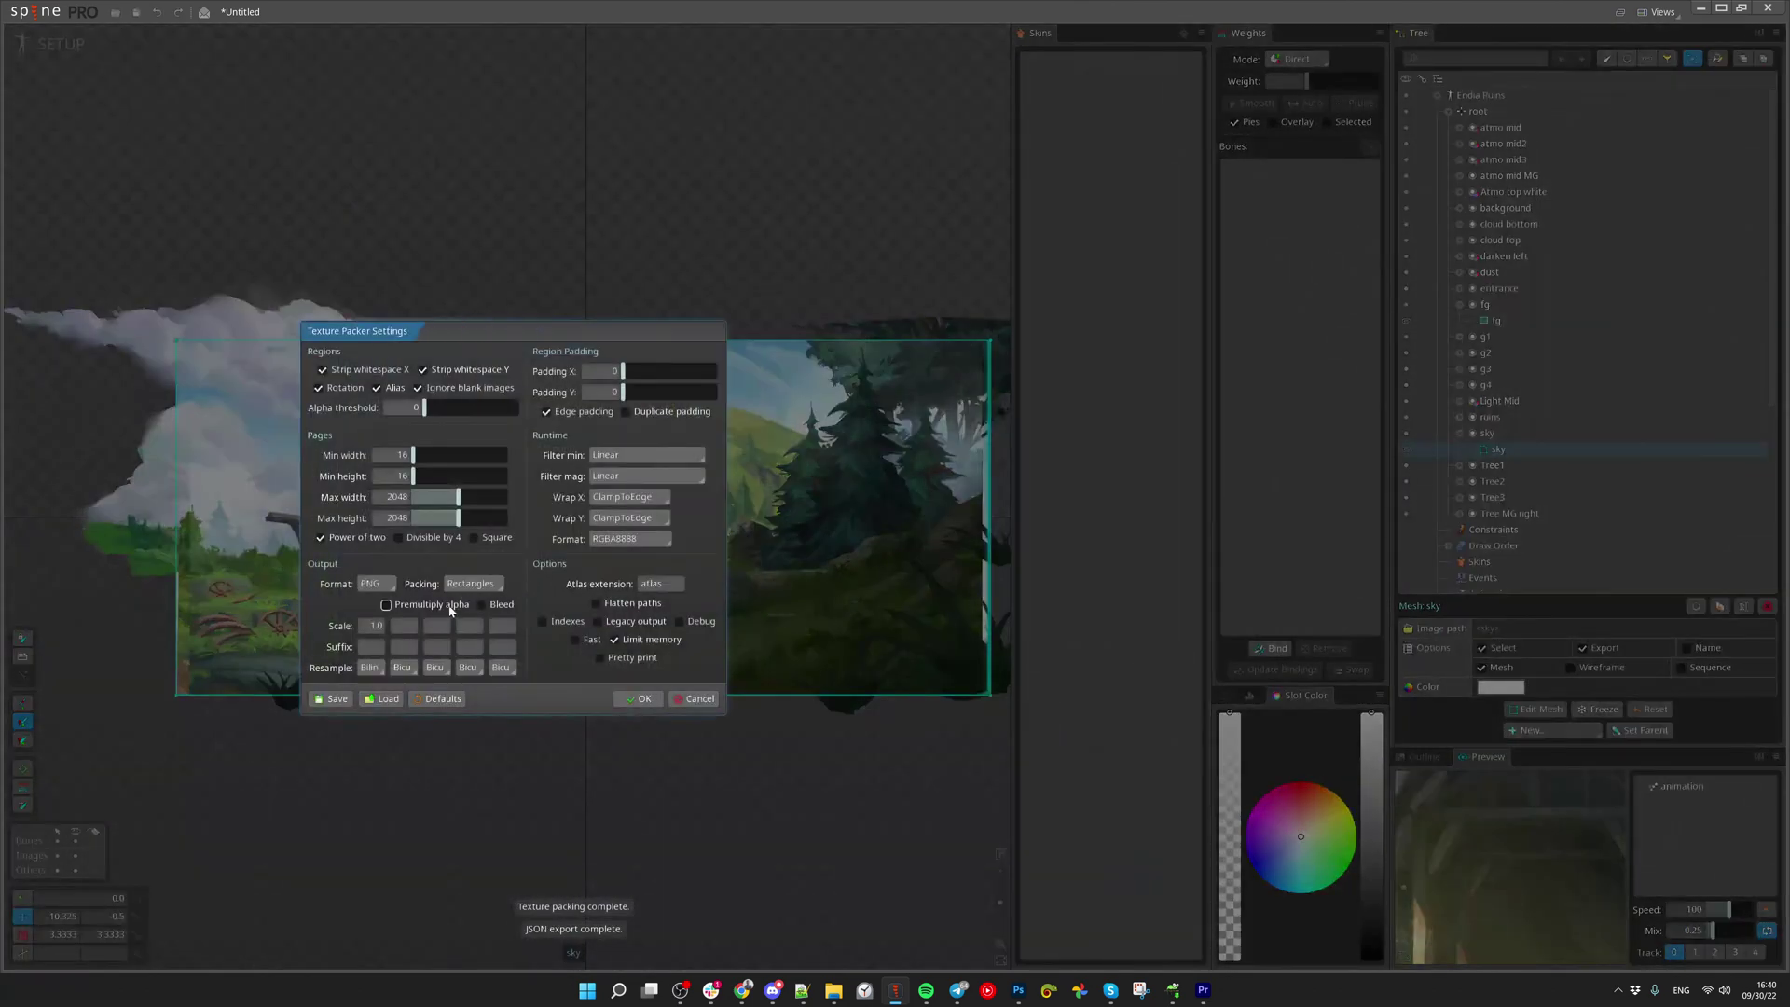
pyautogui.click(394, 520)
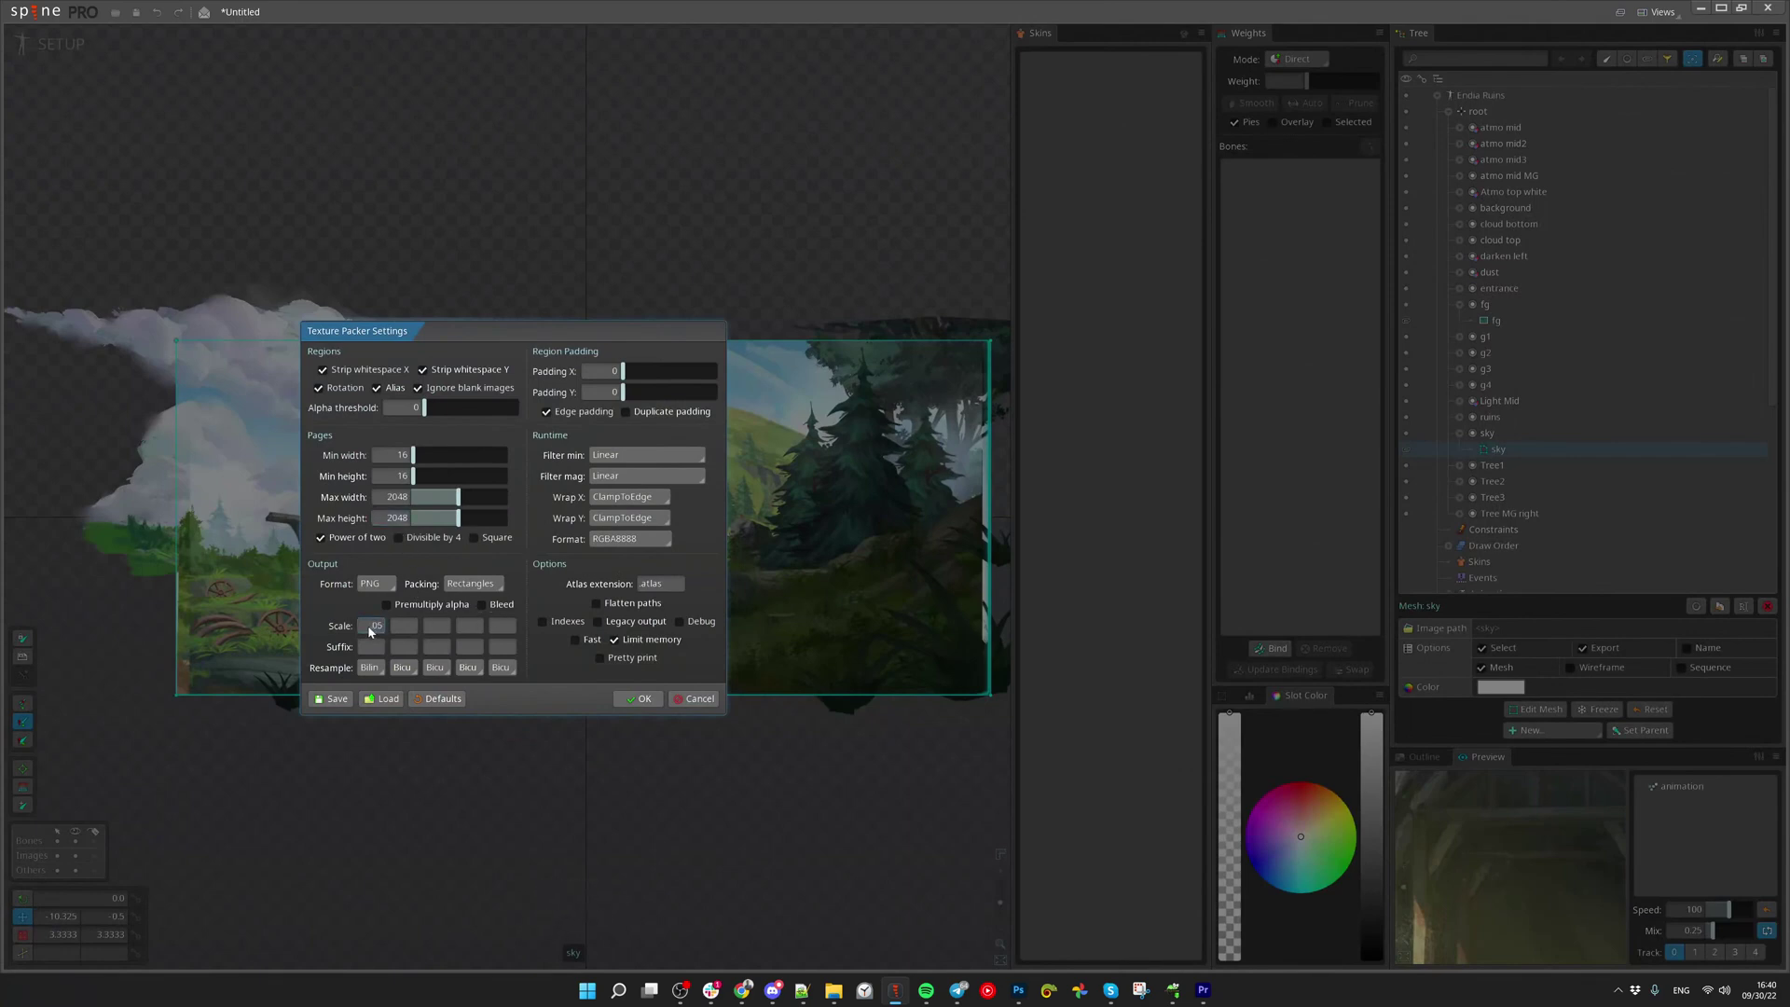
pyautogui.click(639, 699)
pyautogui.click(597, 670)
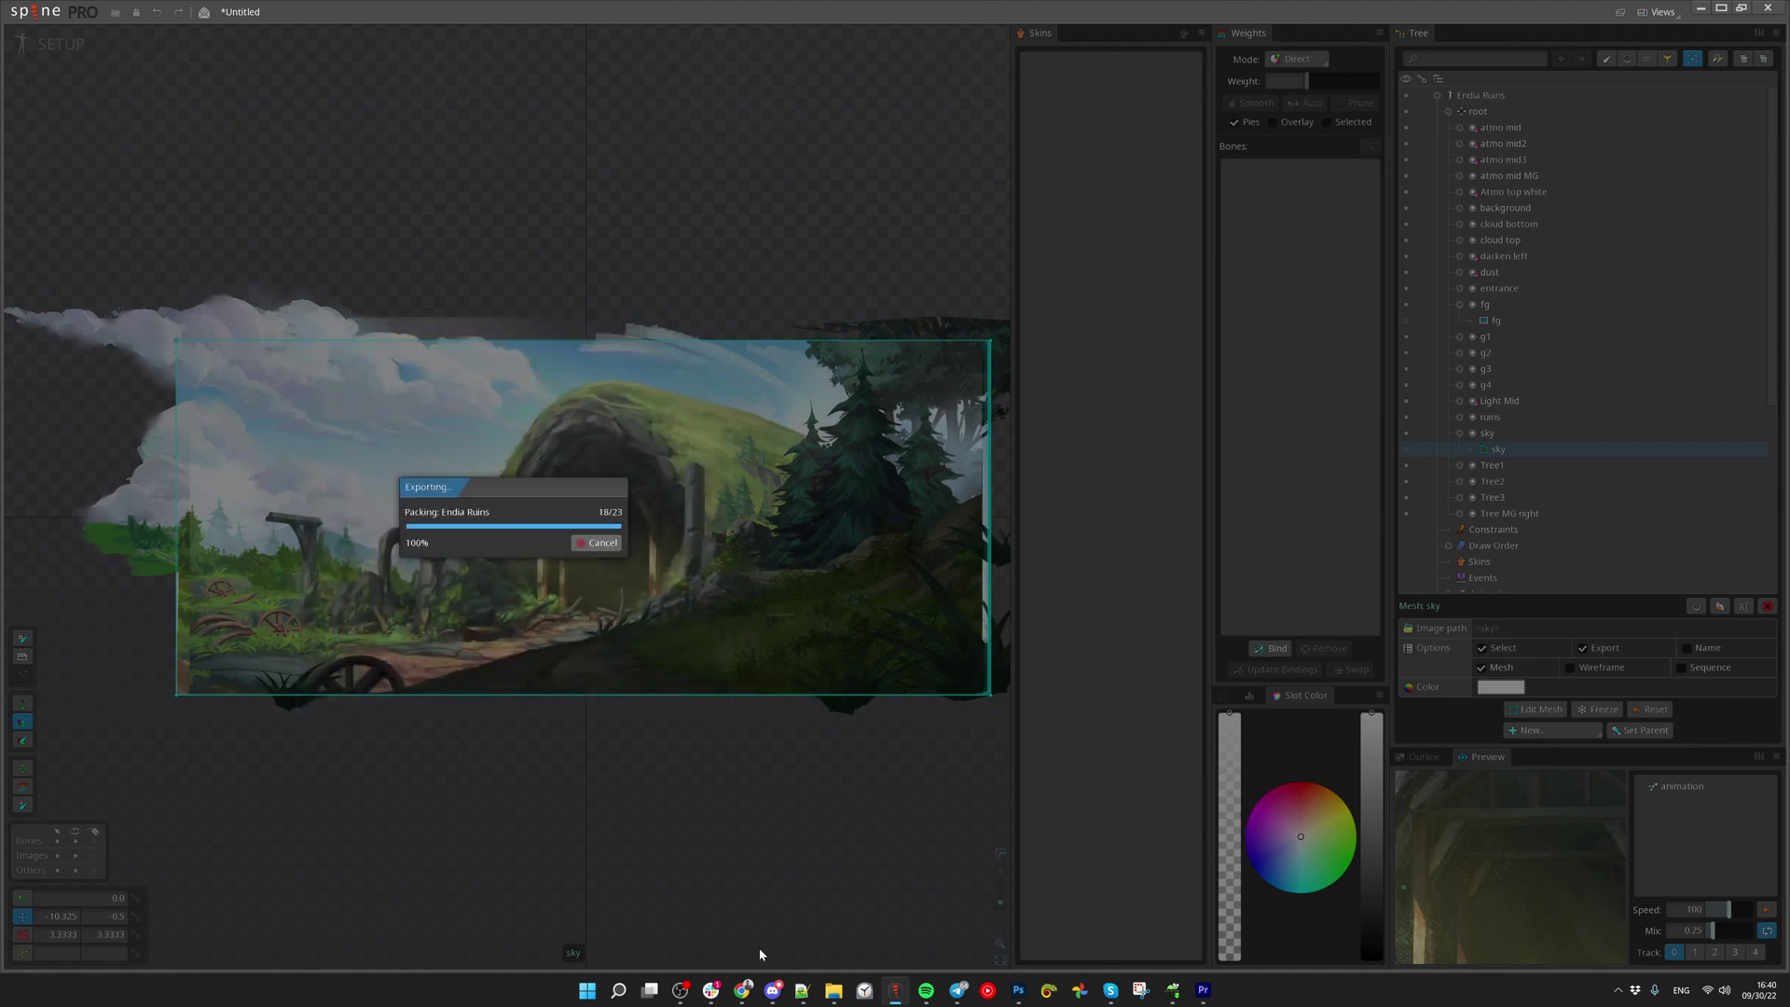
# Open the exported JSON folder in File Explorer and view the atlas pages skeletons.png and skeletons_2.png
pyautogui.moveTo(833, 996)
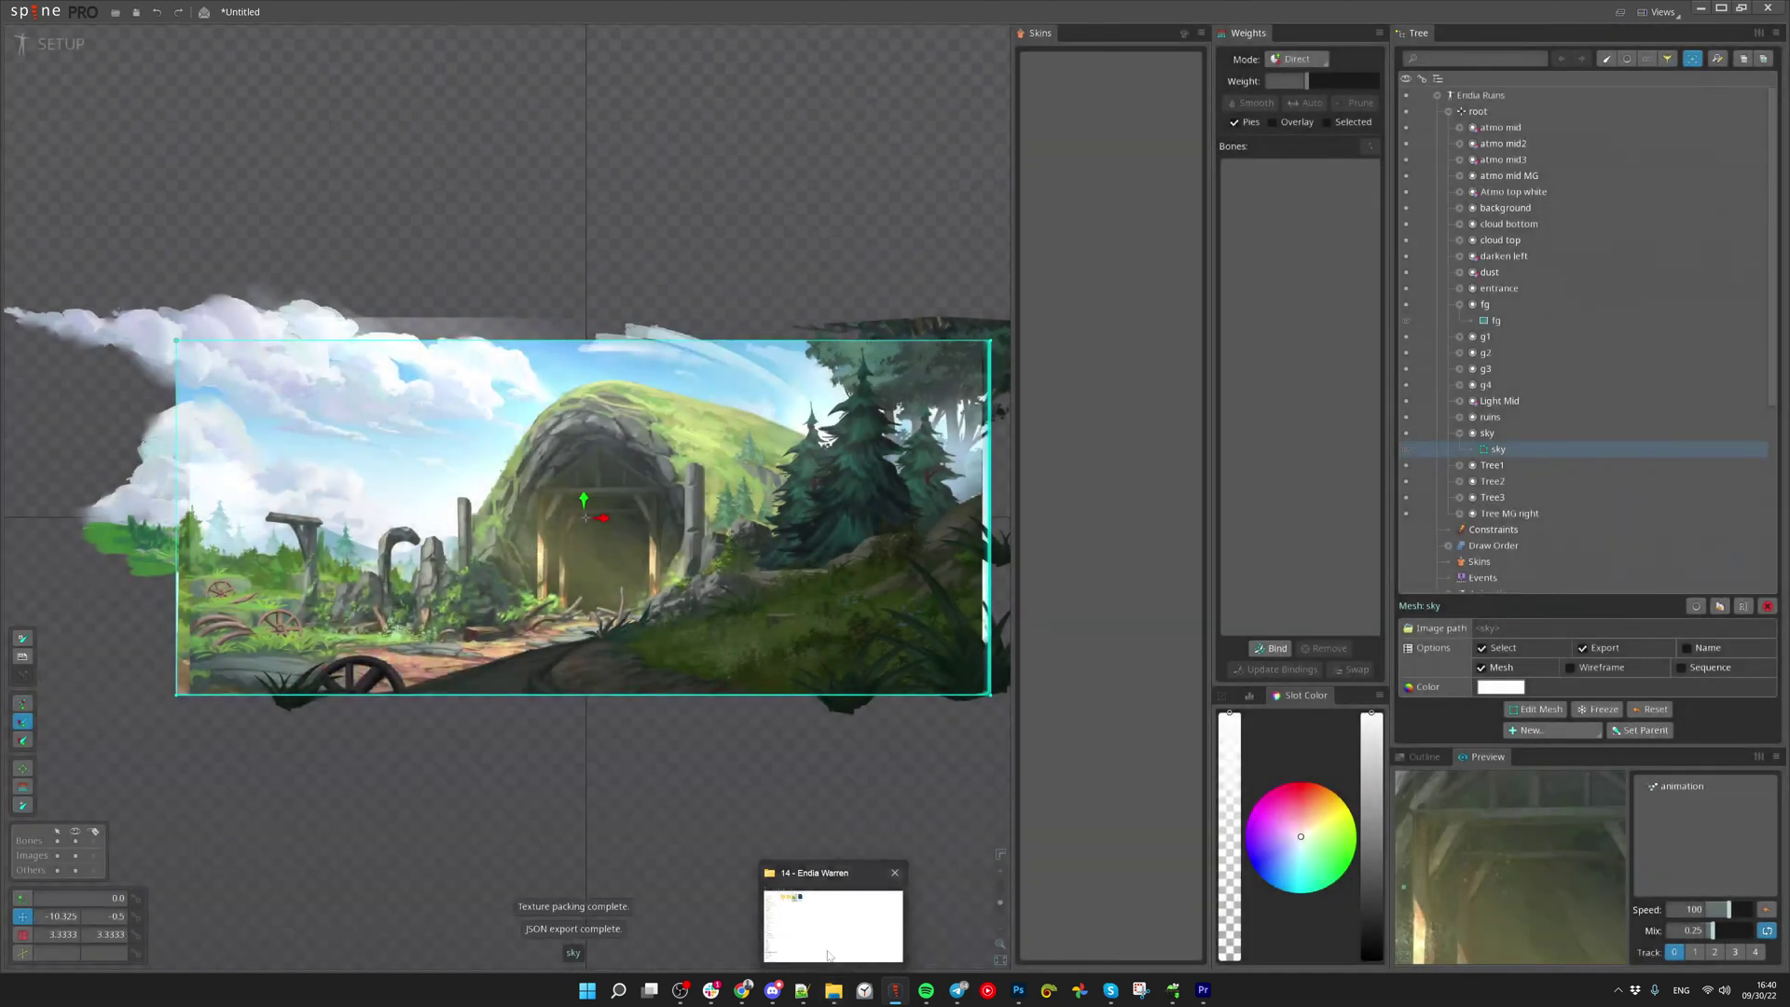
pyautogui.click(834, 923)
pyautogui.doubleClick(285, 163)
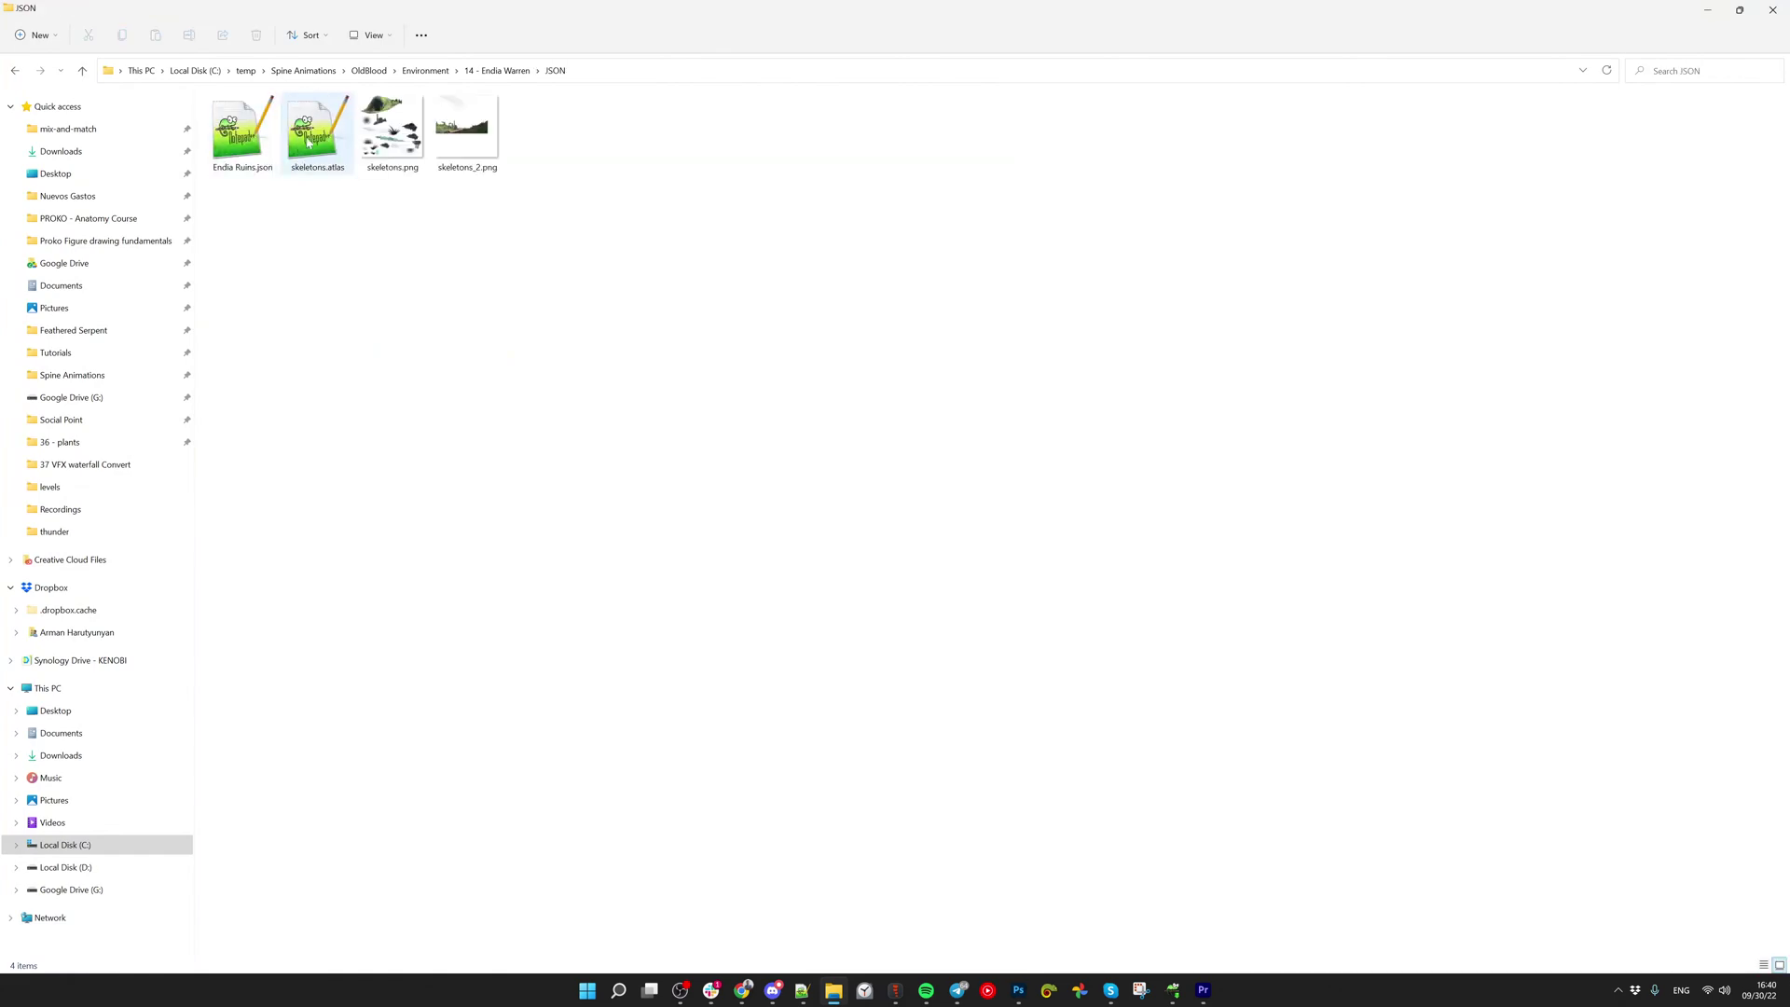
pyautogui.doubleClick(300, 149)
pyautogui.doubleClick(391, 140)
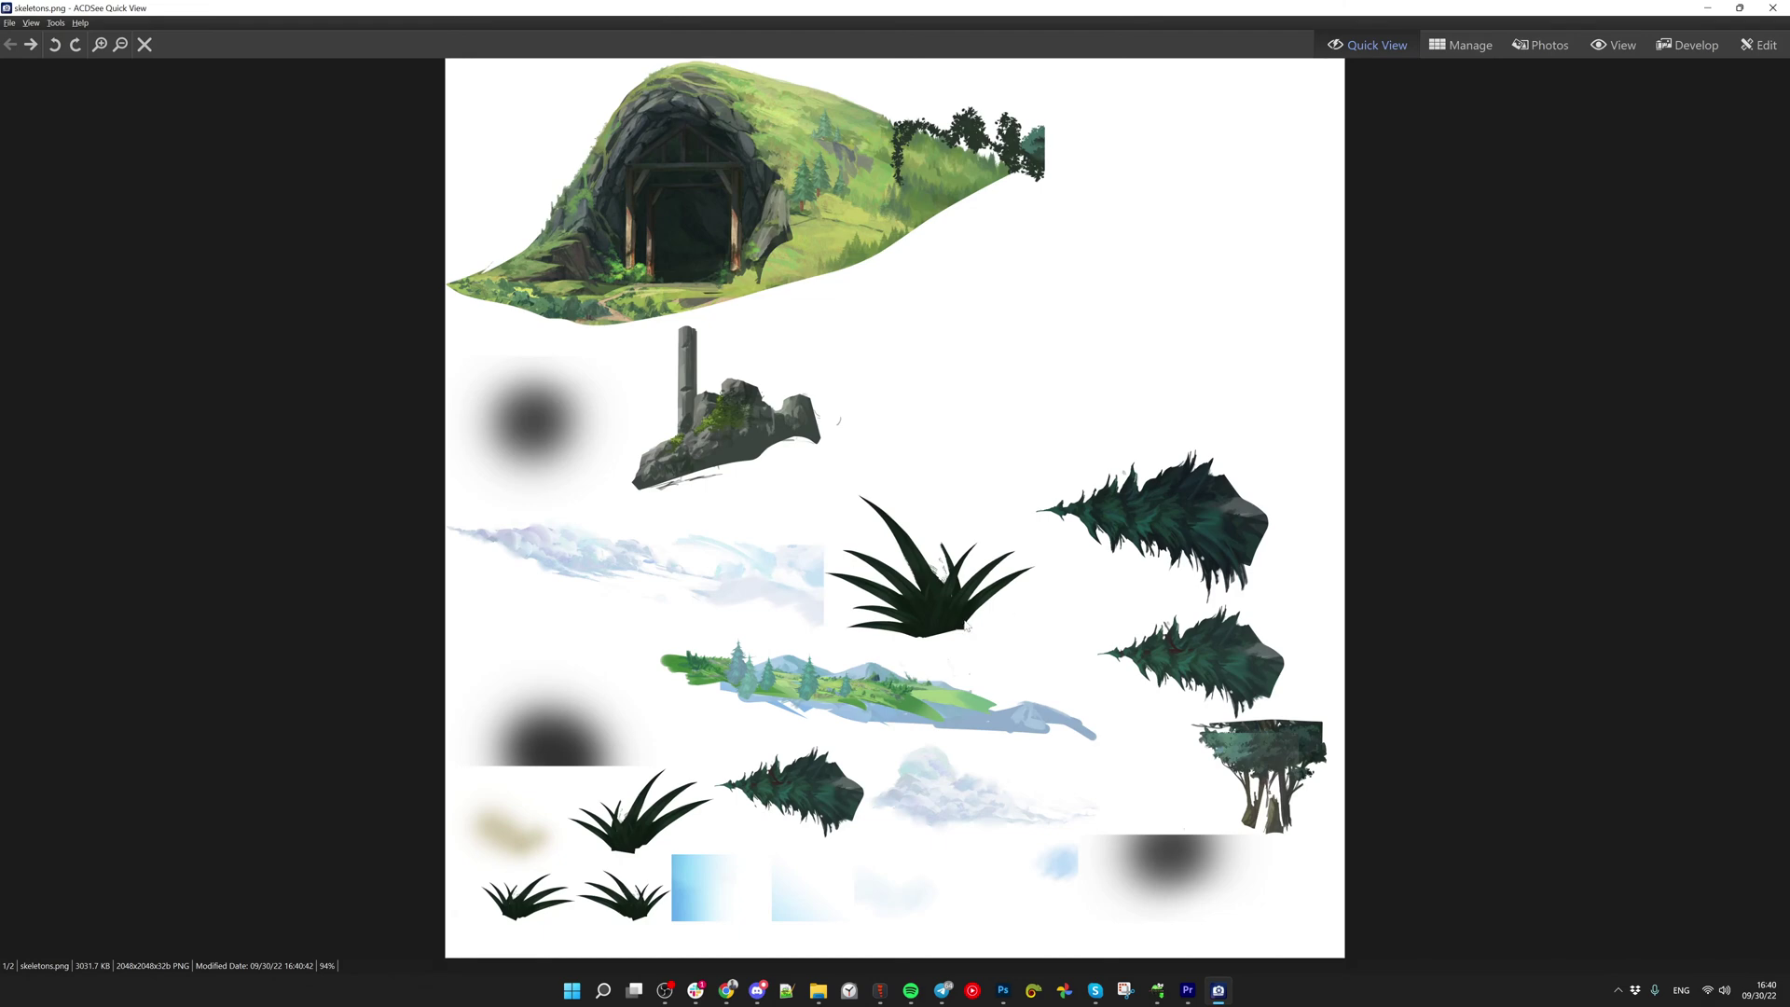
pyautogui.press('Right')
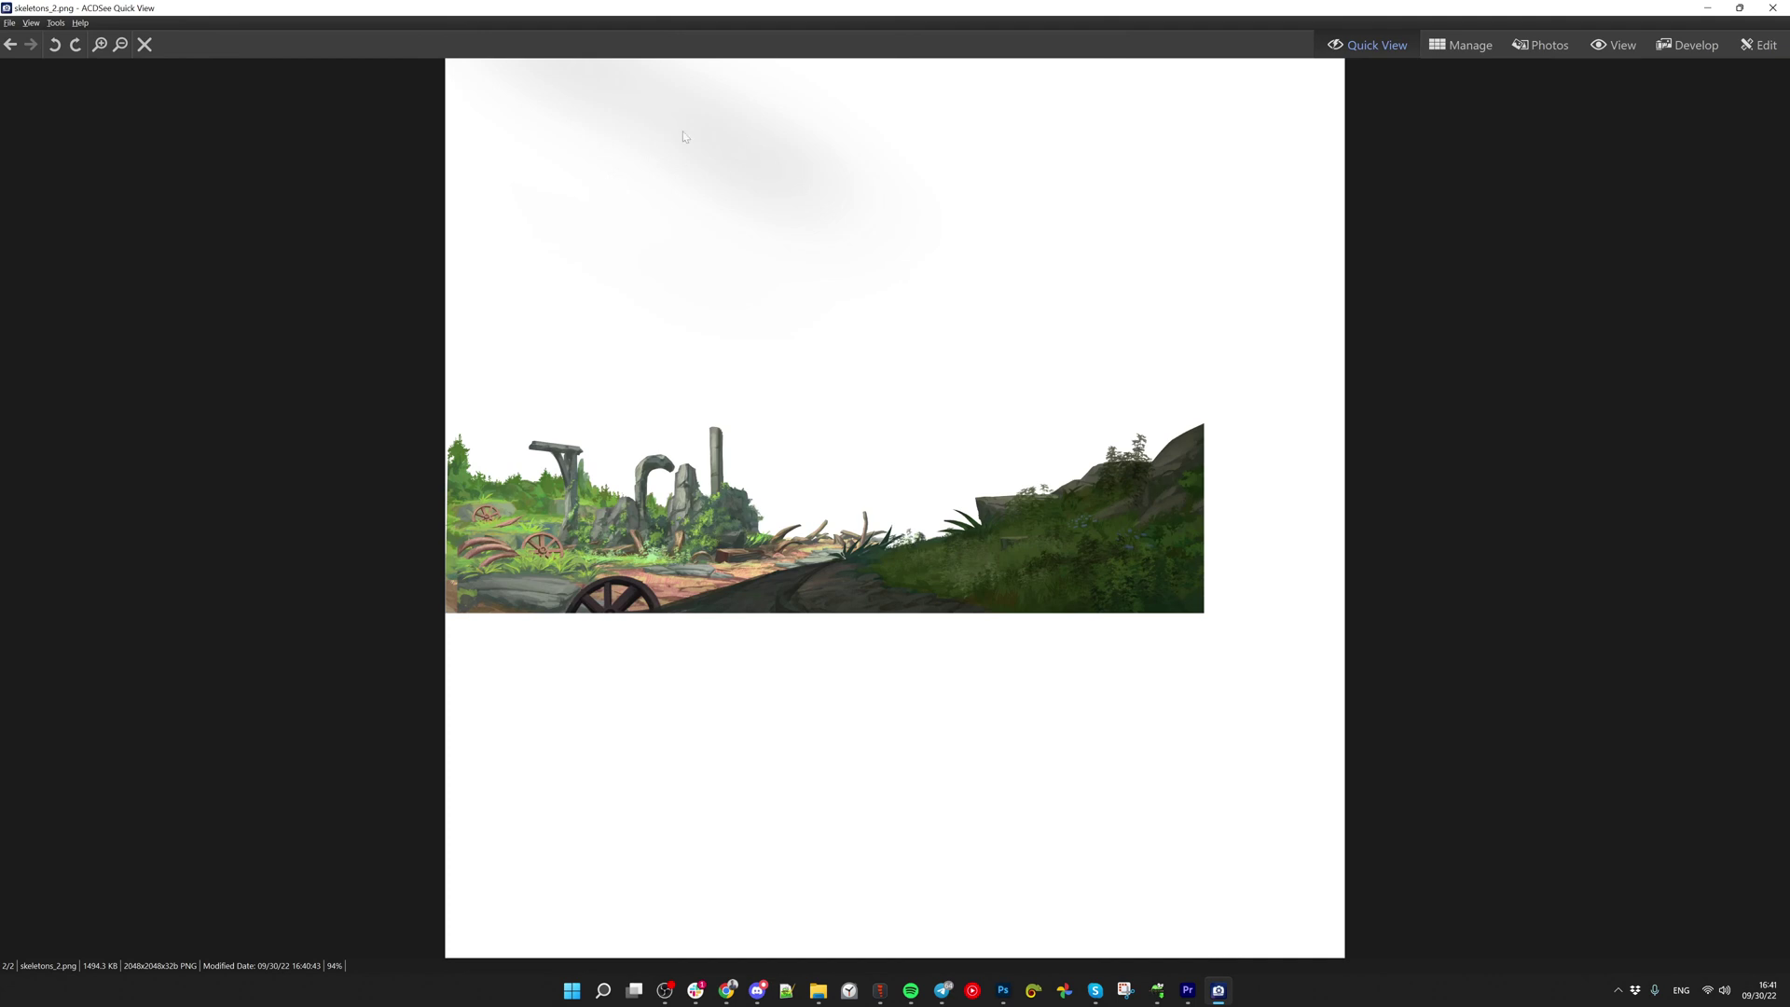
# Switch to Photoshop and inspect how the Light Mid layer lights the tunnel entrance
pyautogui.click(1003, 991)
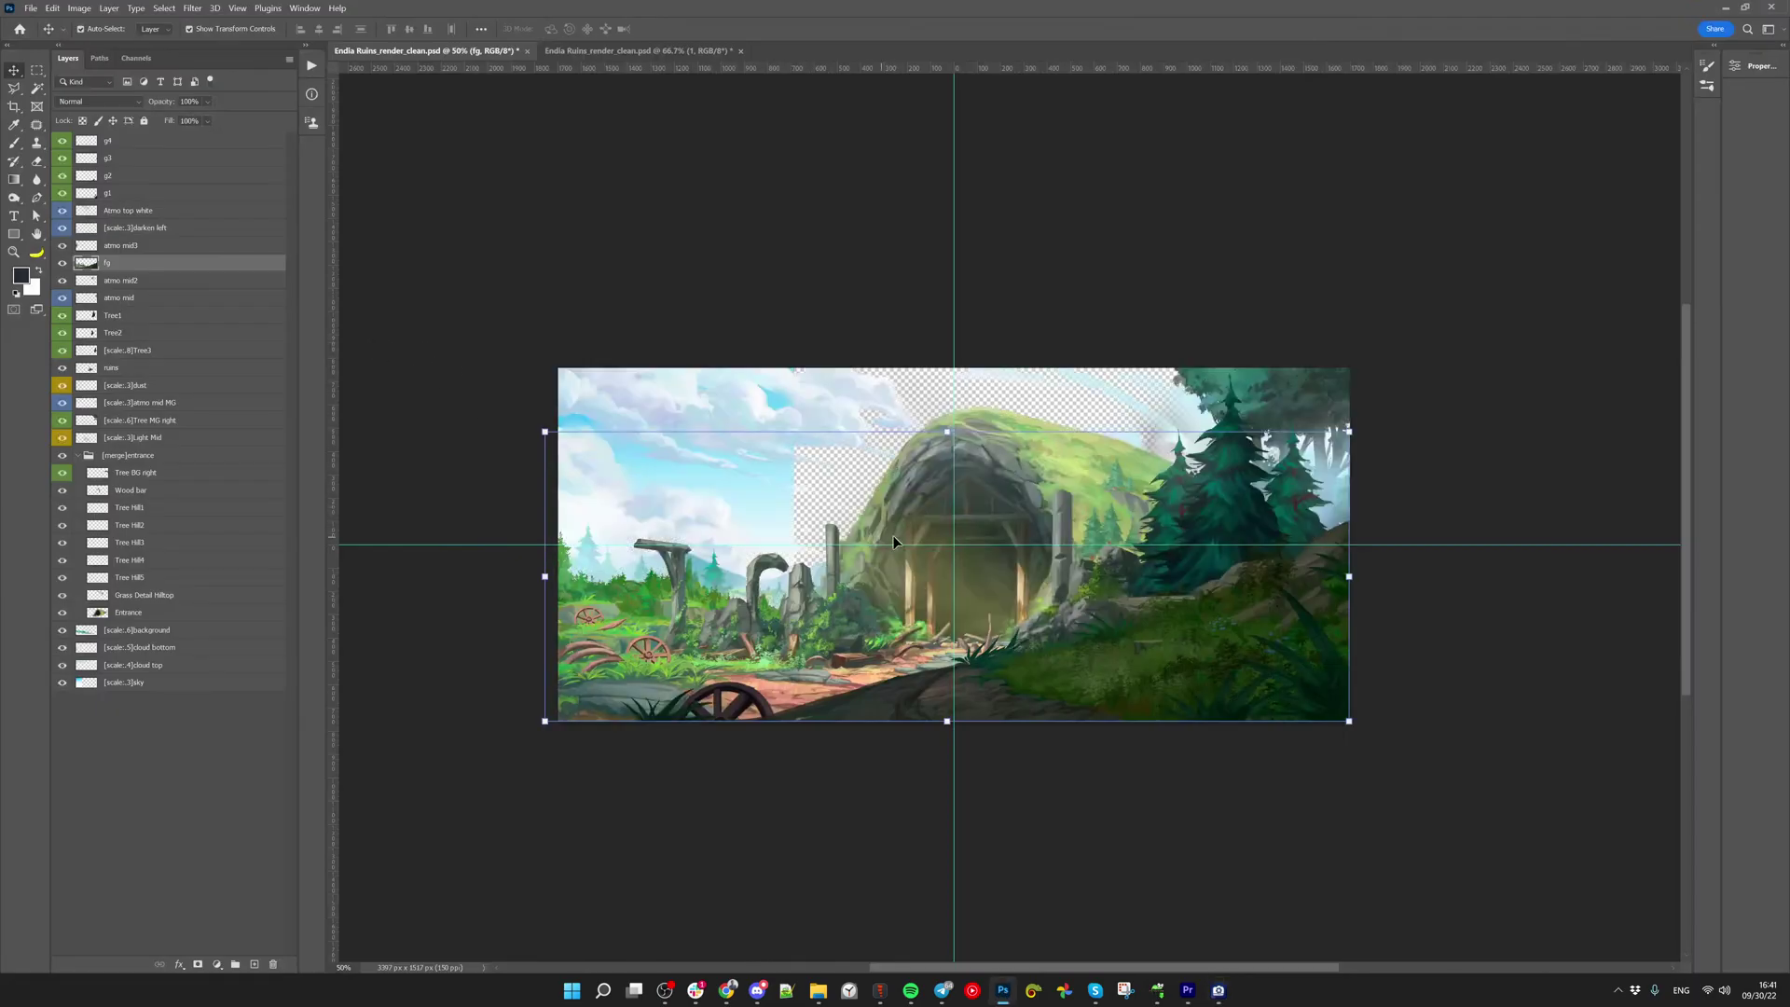
pyautogui.click(959, 548)
pyautogui.hotkey('ctrl', 'z')
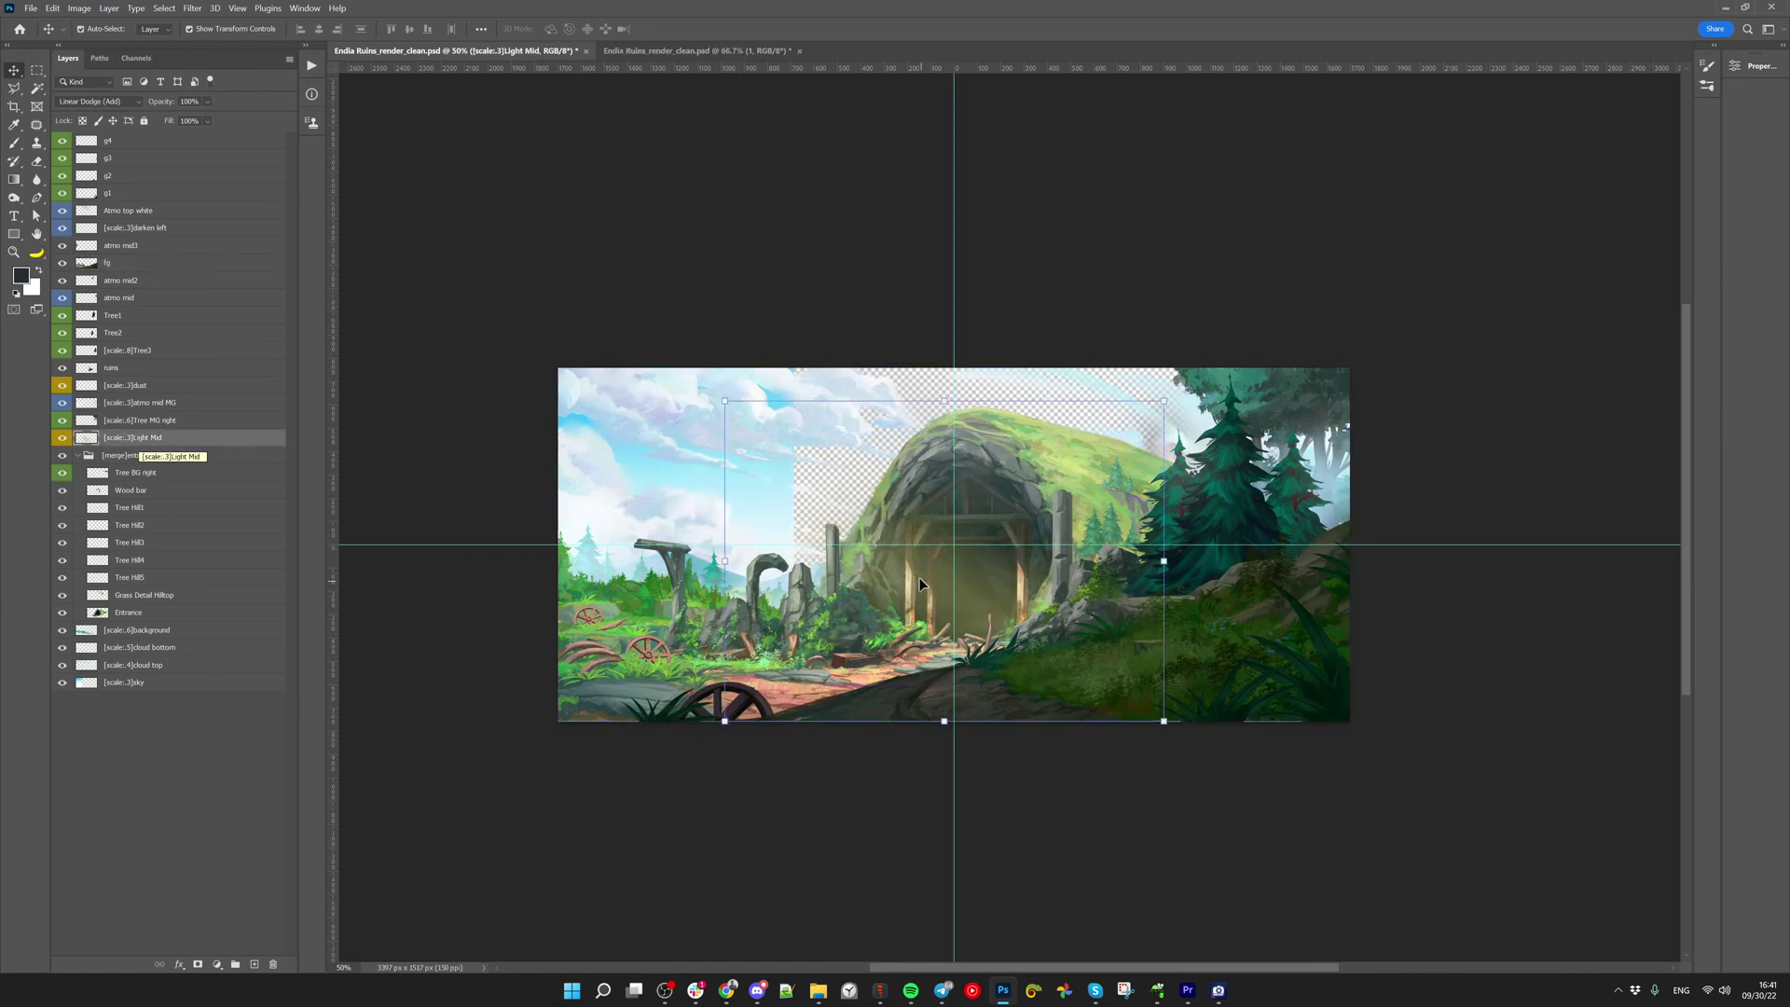
pyautogui.moveTo(876, 585)
pyautogui.mouseDown()
pyautogui.moveTo(877, 630)
pyautogui.moveTo(880, 608)
pyautogui.mouseUp()
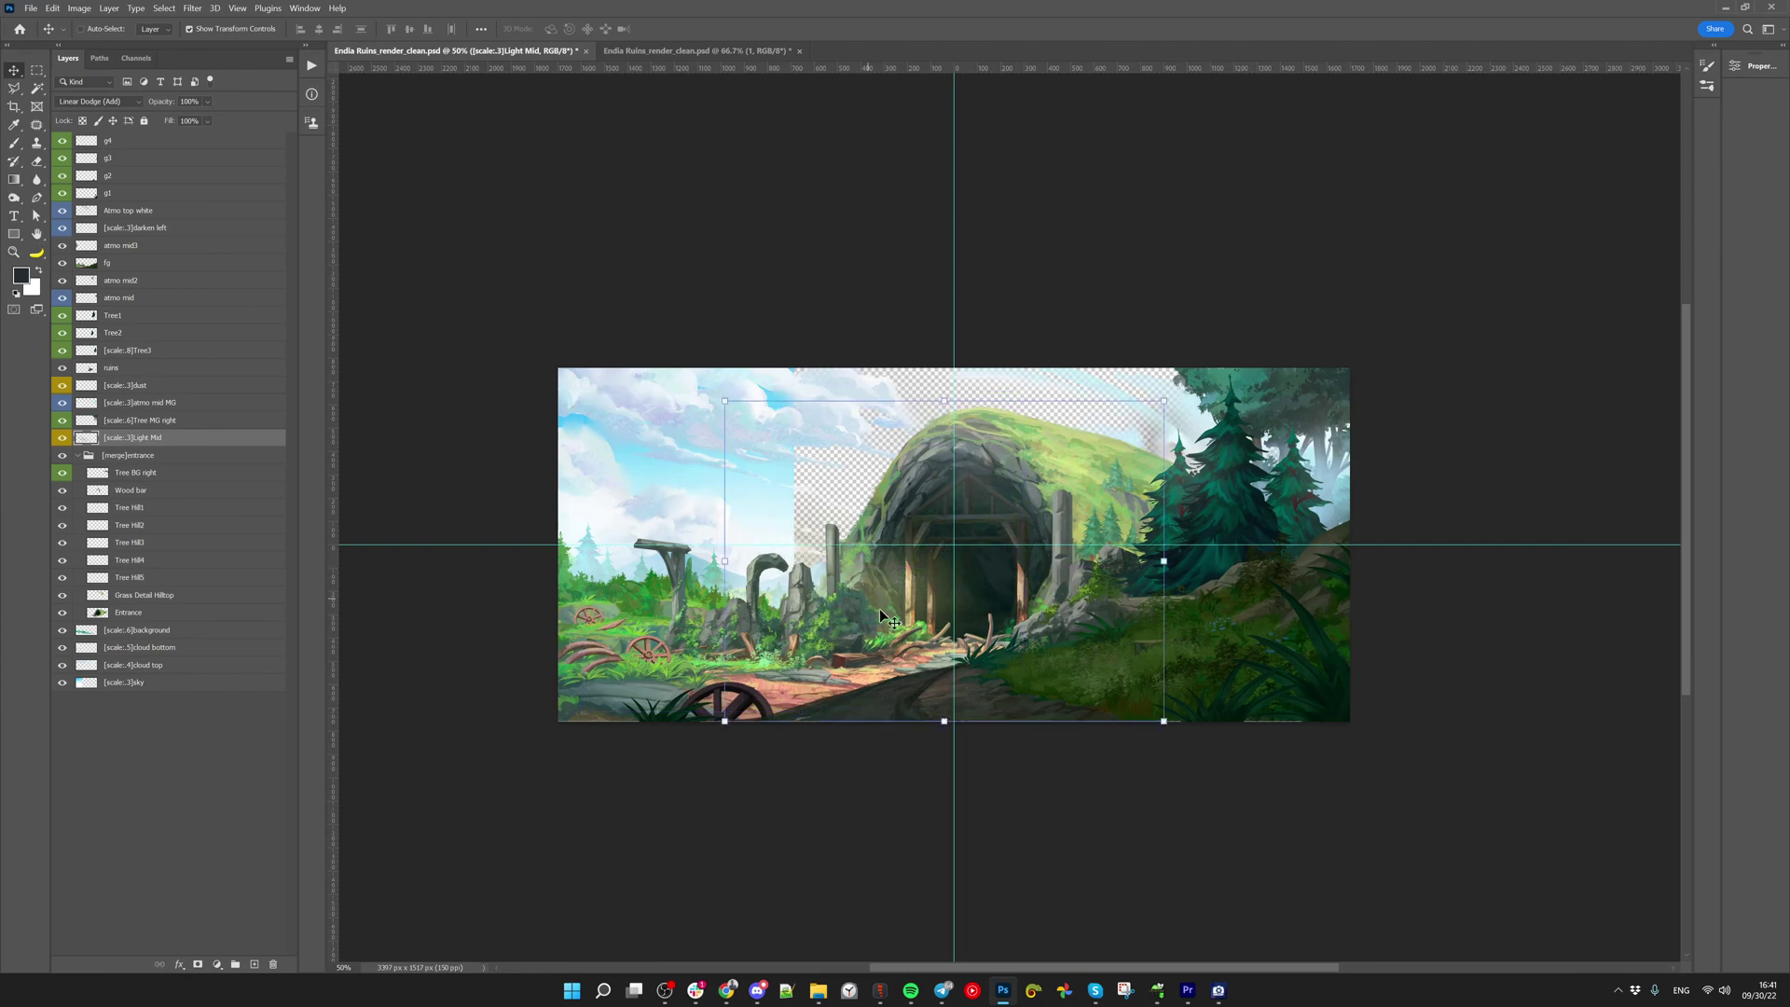
# Return to the image viewer and compare the two exported atlas pages
pyautogui.click(1004, 991)
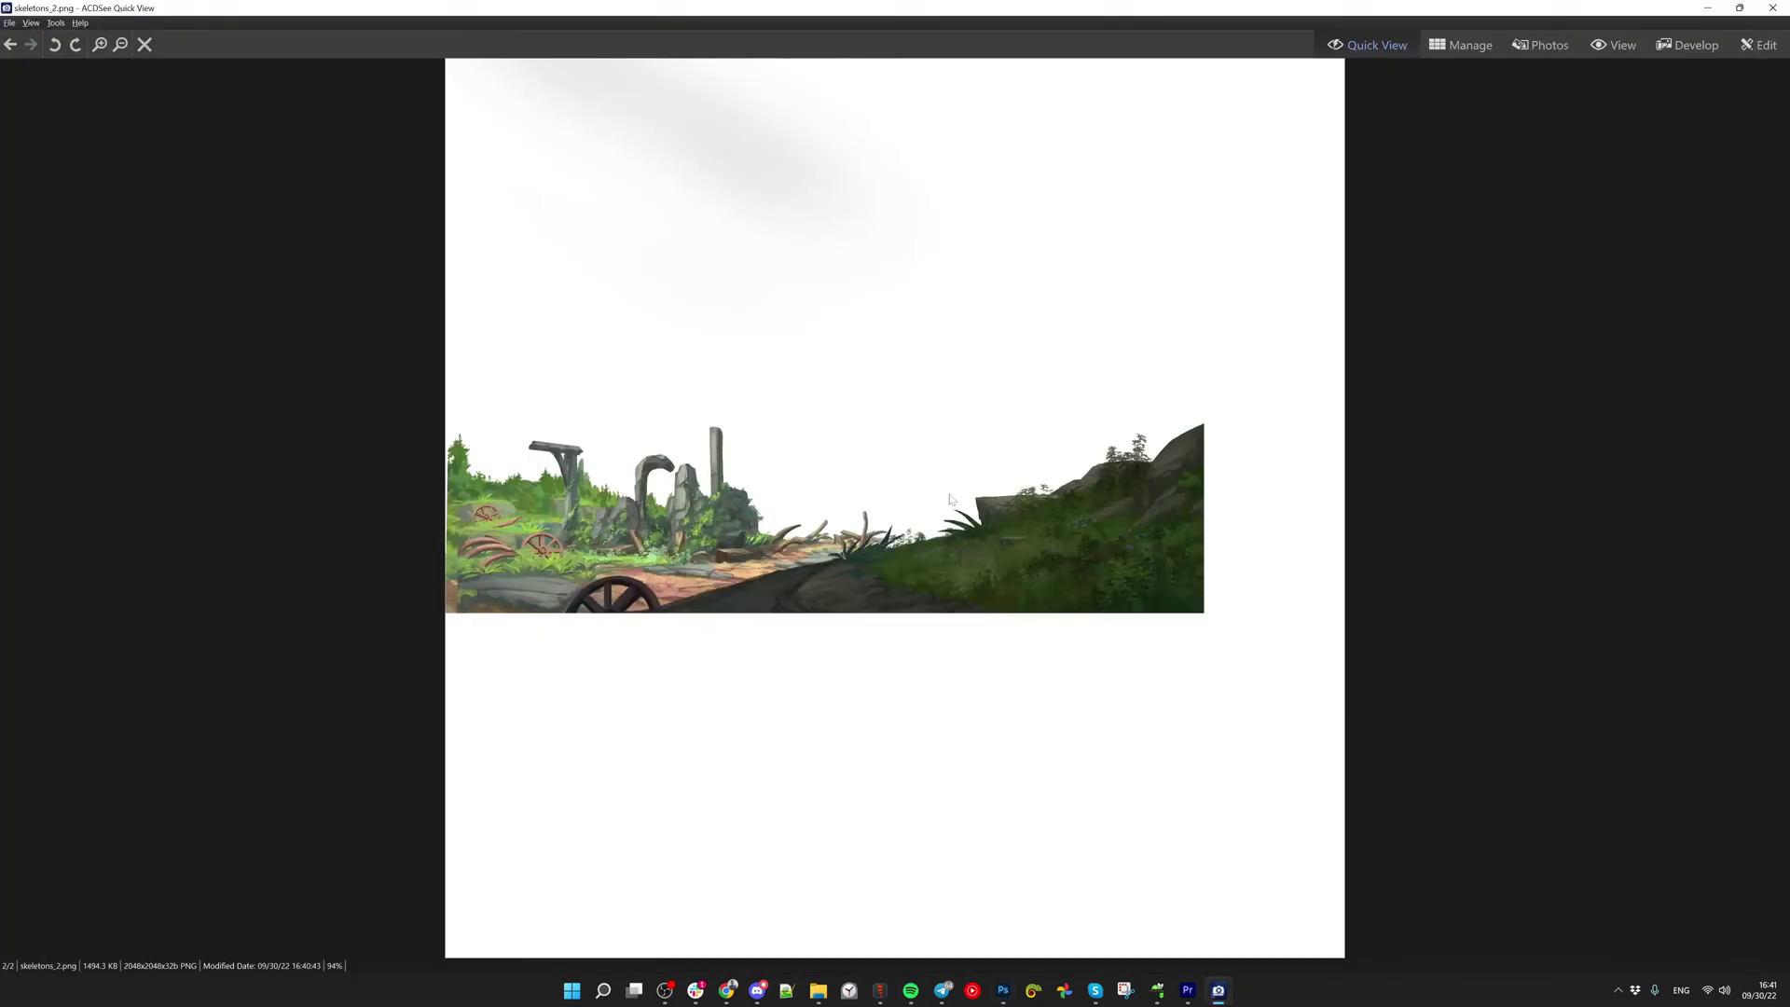
pyautogui.press('Left')
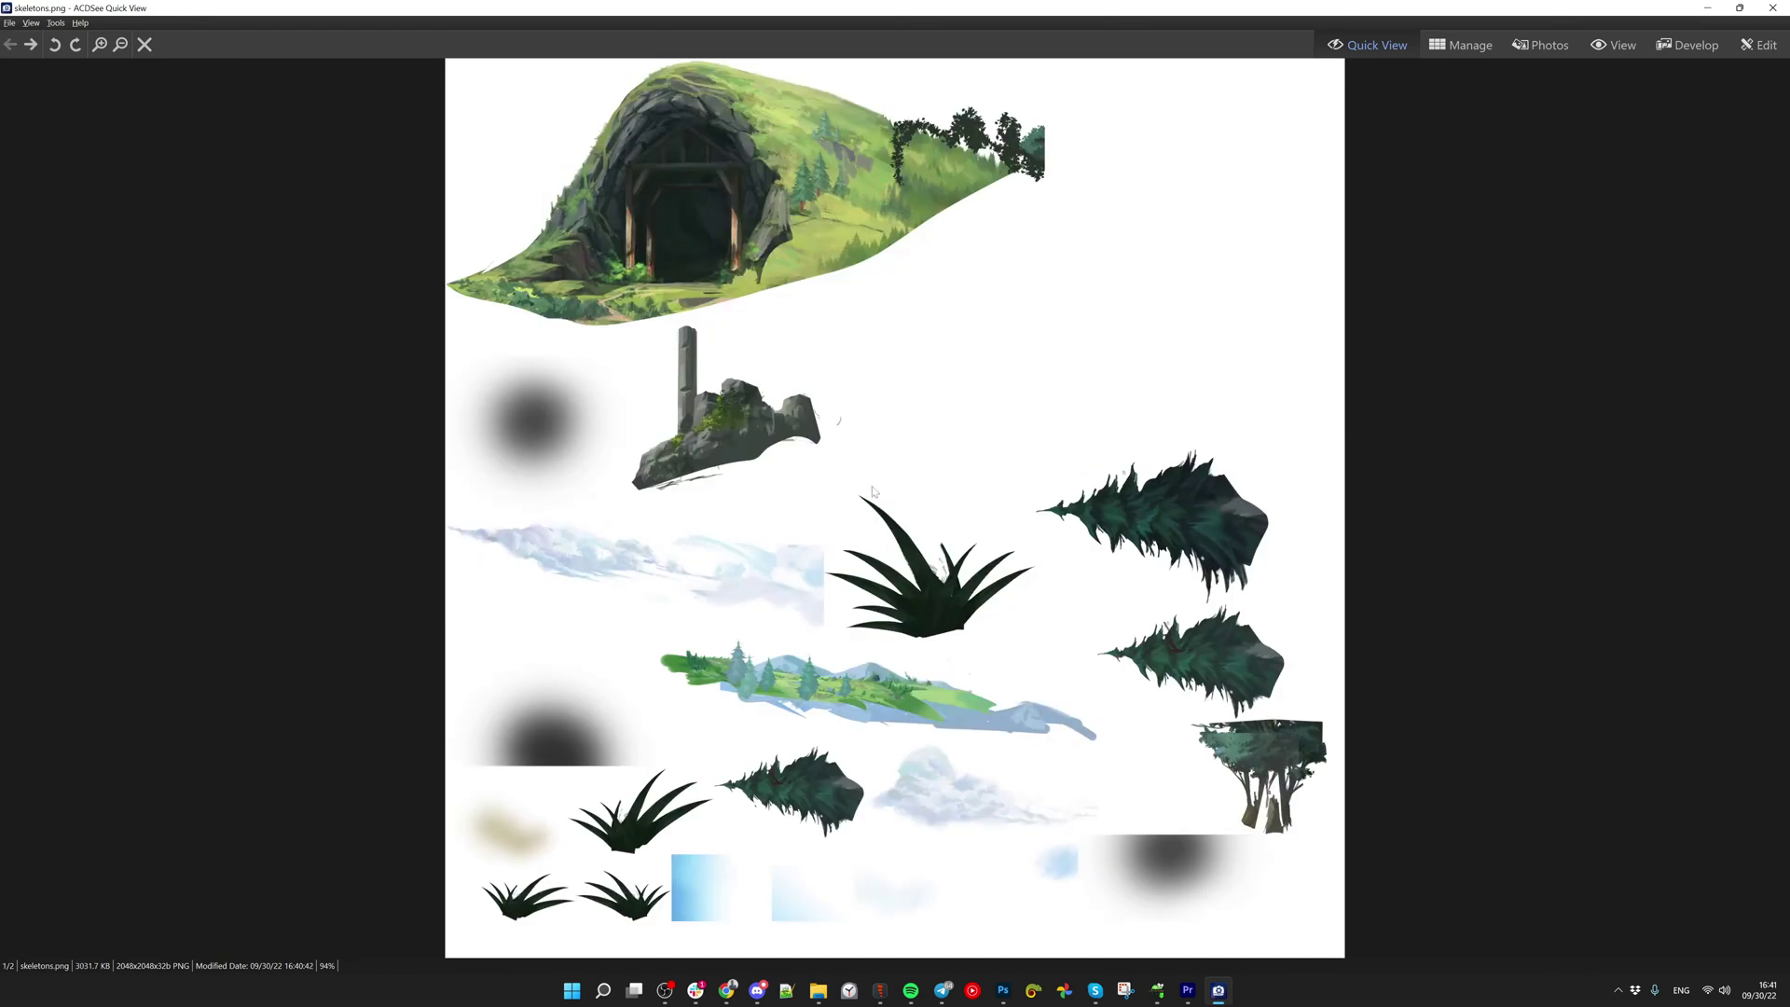
pyautogui.press('Right')
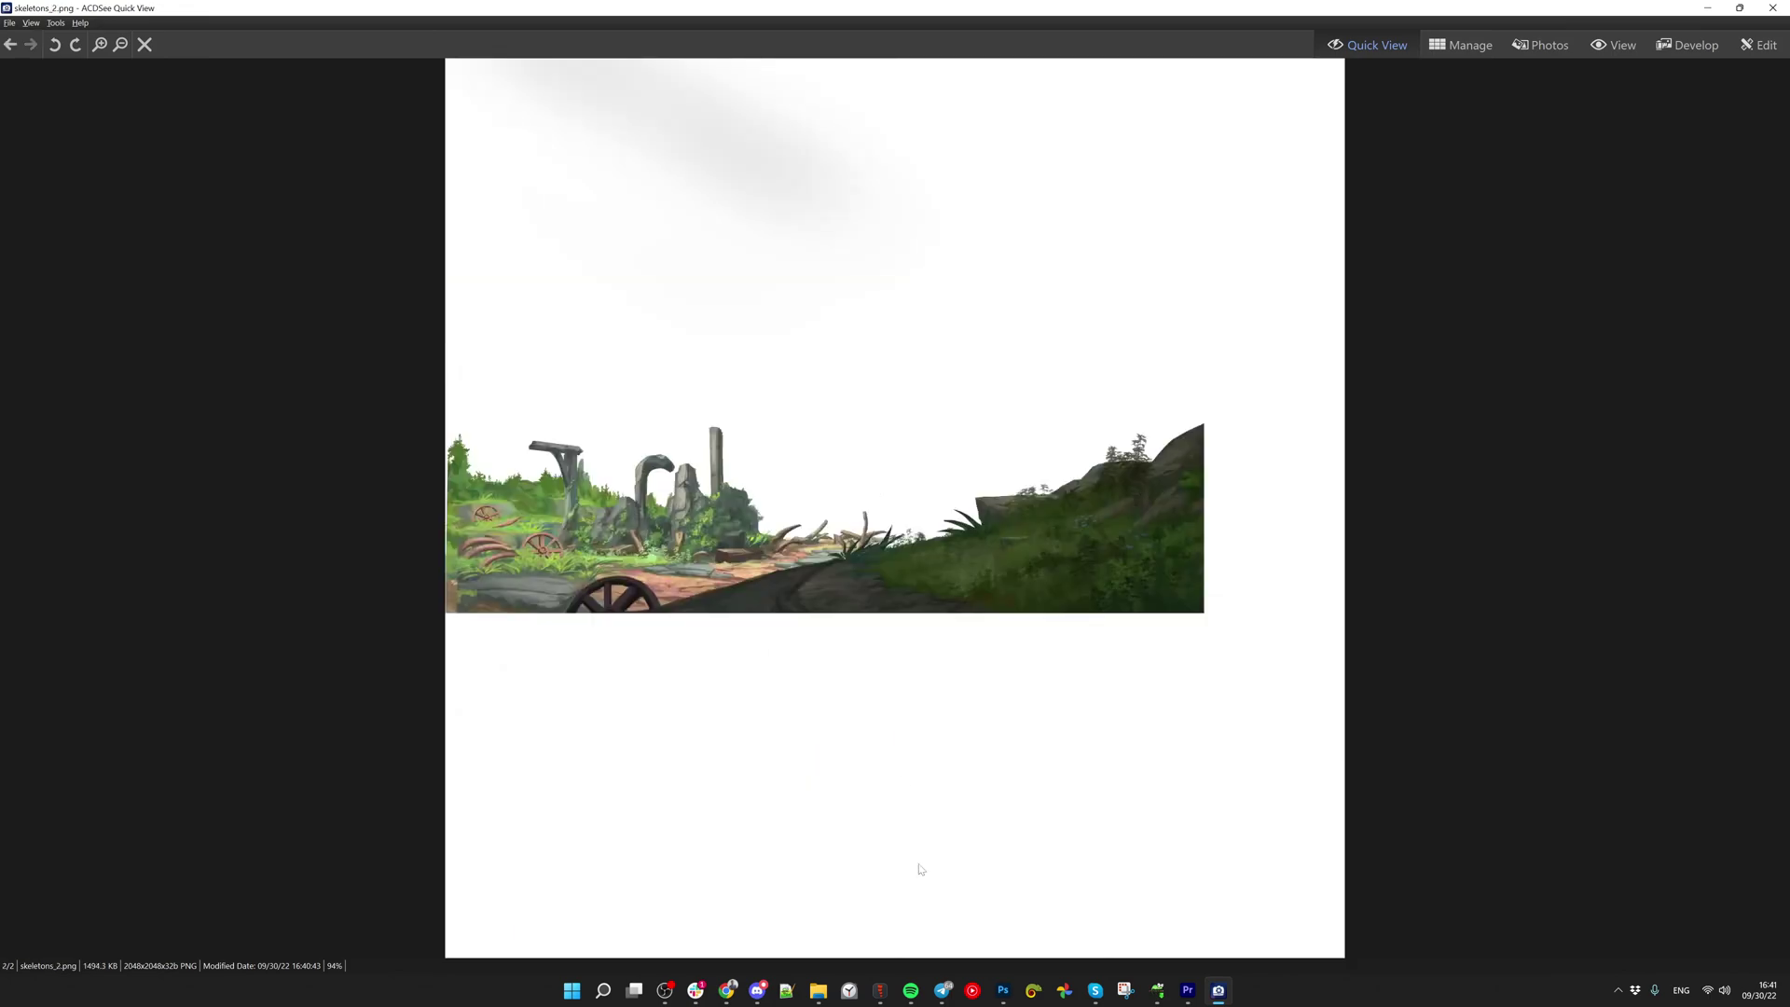
# Switch to Spine and select the Light Mid image over the tunnel to inspect its glow and bounds, then deselect it
pyautogui.click(879, 990)
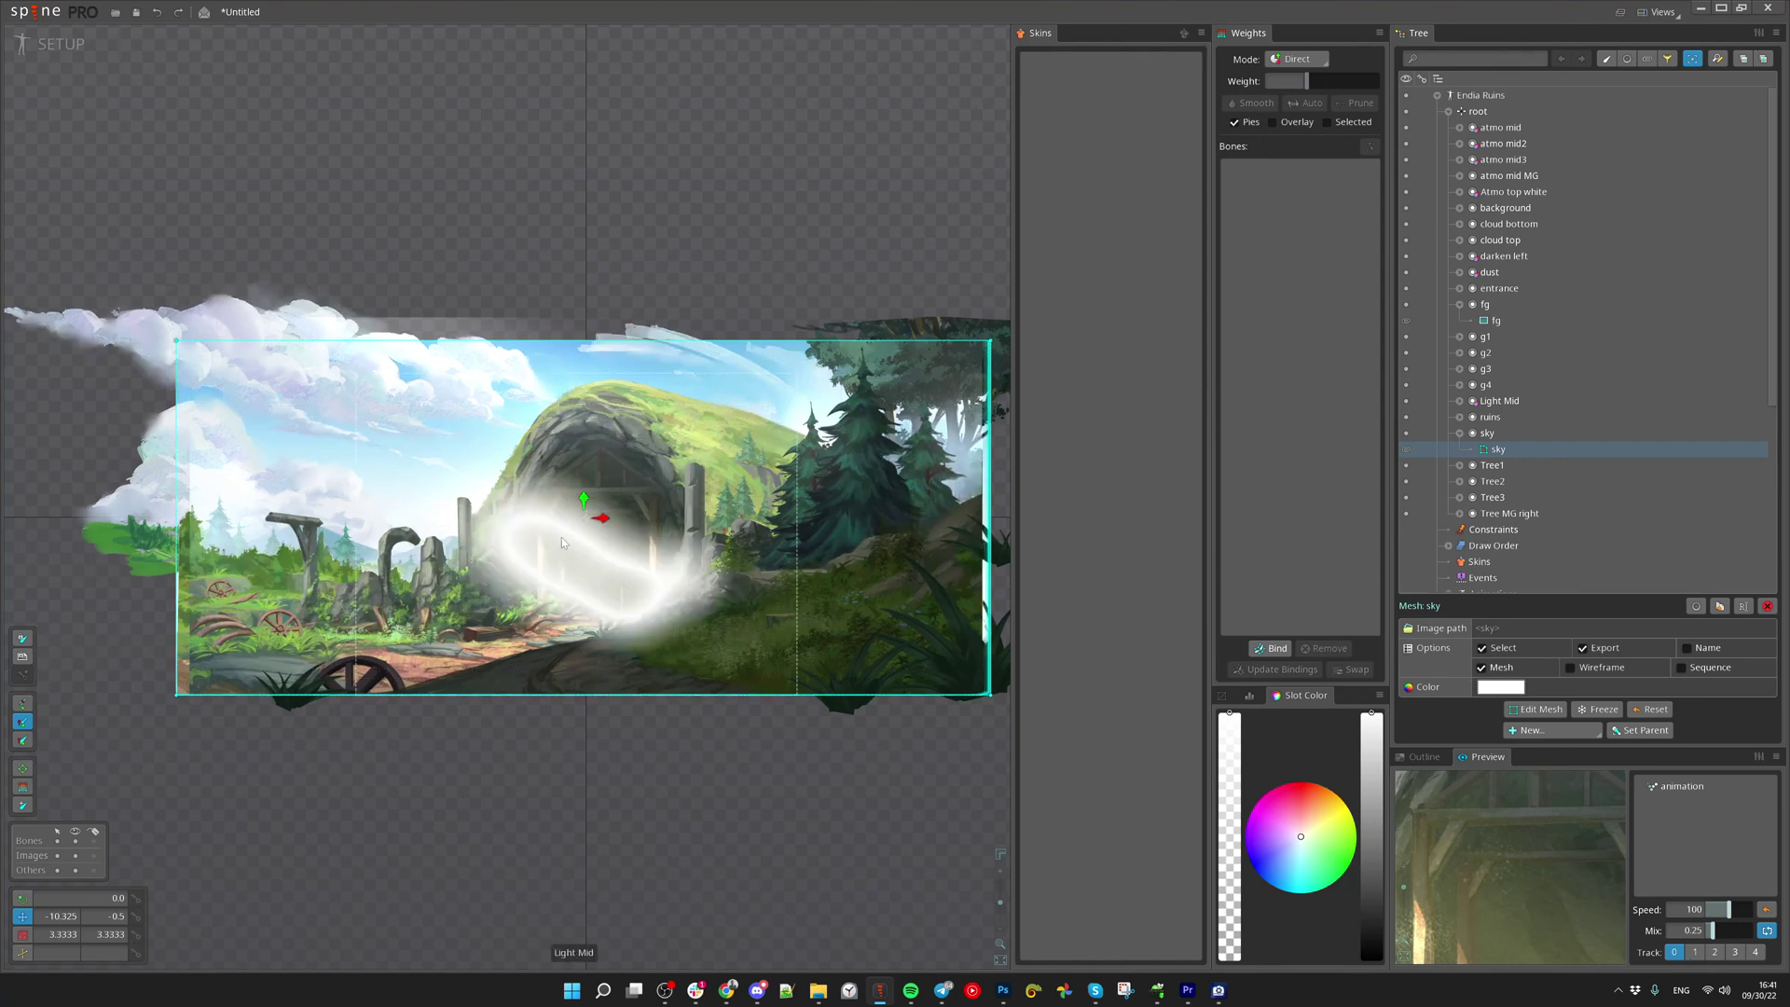
pyautogui.click(566, 546)
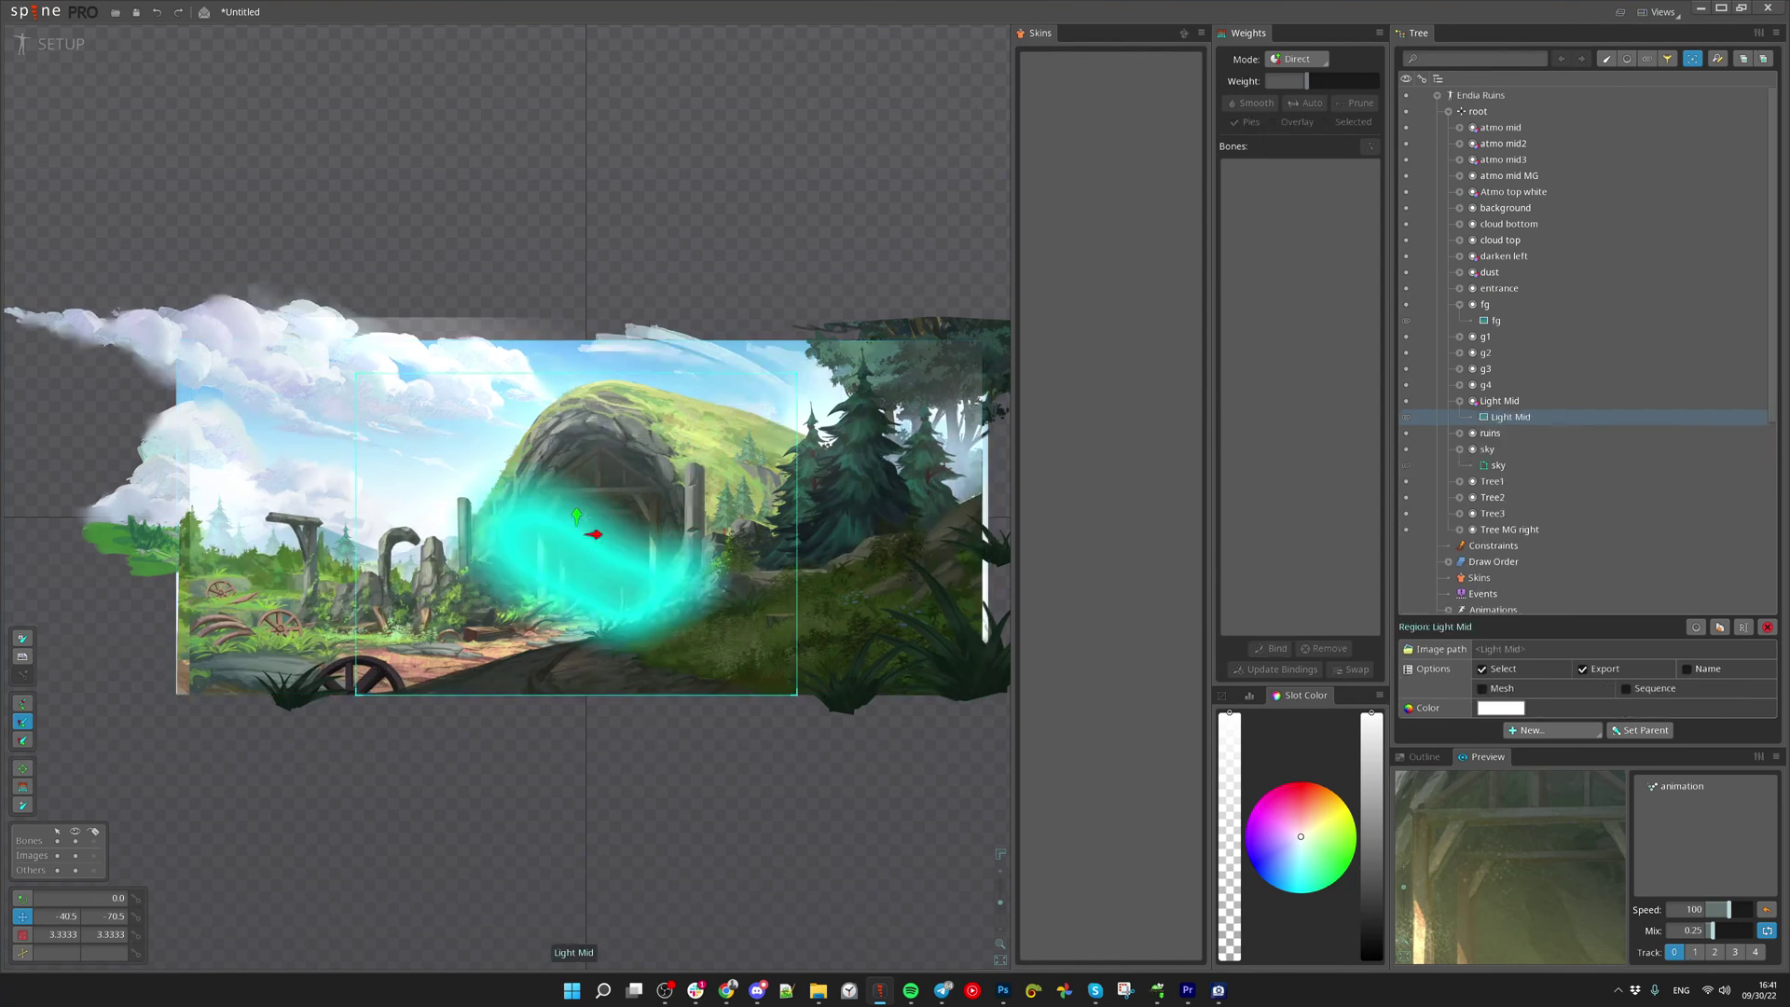
pyautogui.moveTo(511, 796); pyautogui.dragTo(422, 825)
pyautogui.press('space')
# Reopen skeletons.png from the JSON folder and examine how the images and empty space are distributed across both atlas pages
pyautogui.click(819, 990)
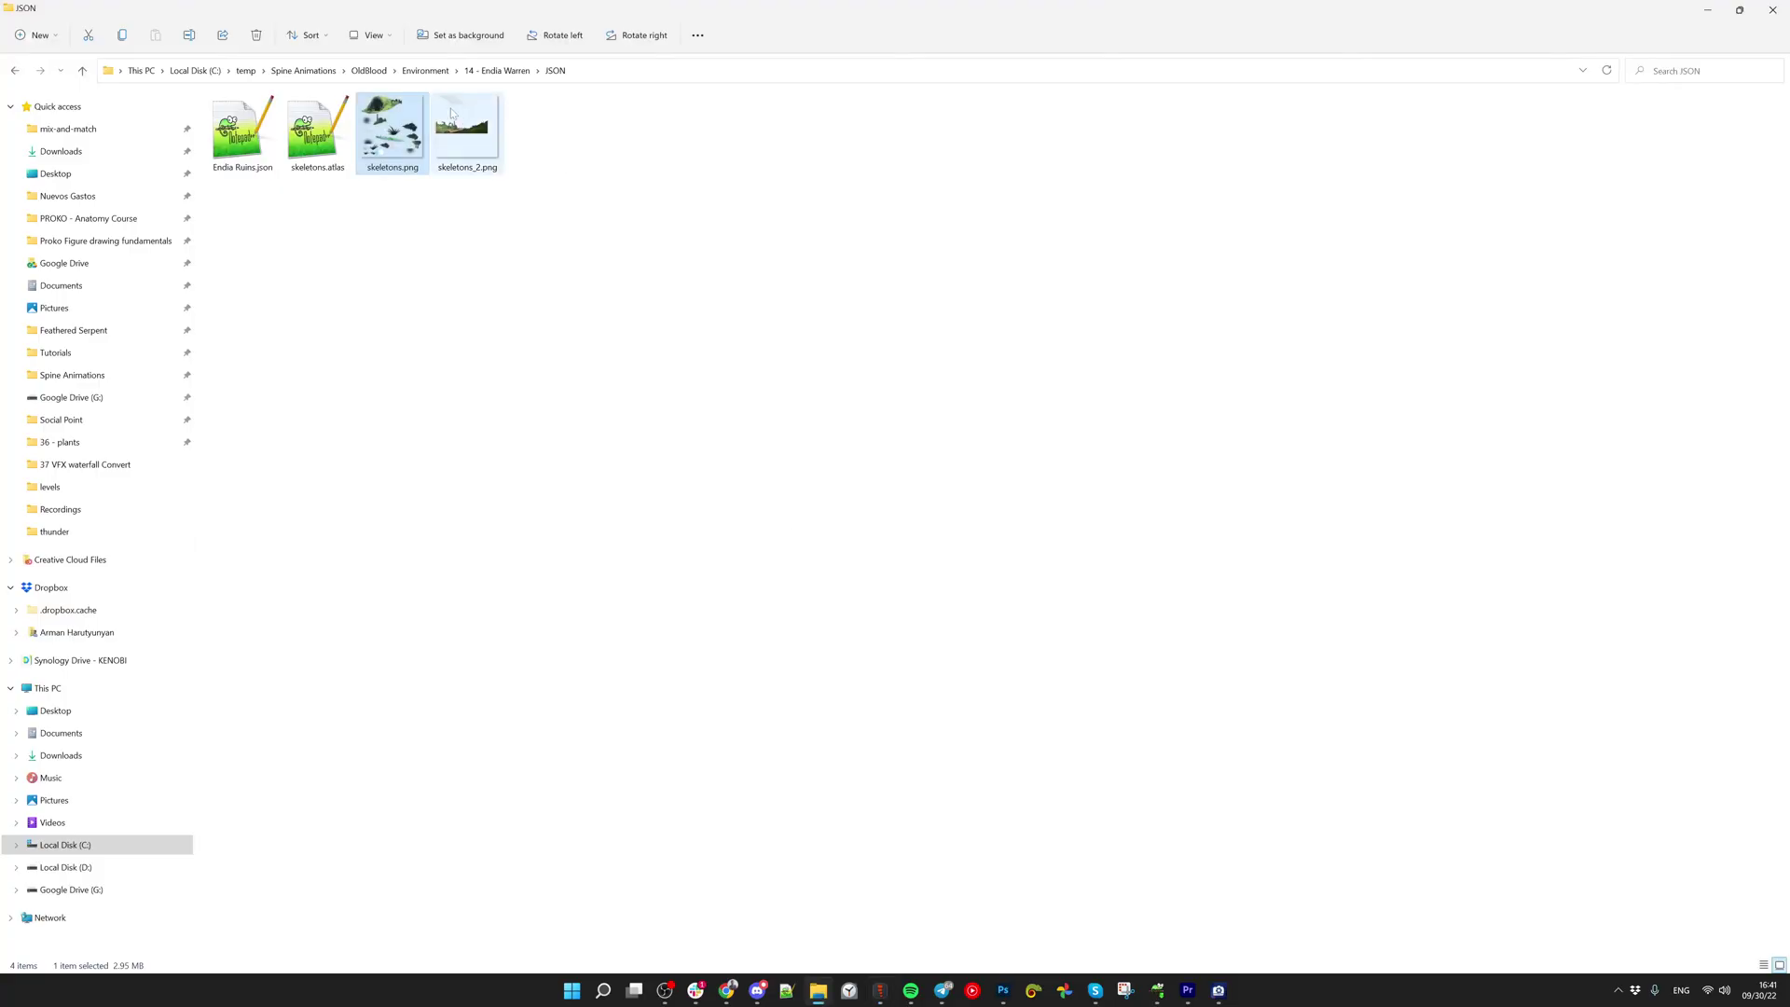
pyautogui.doubleClick(373, 116)
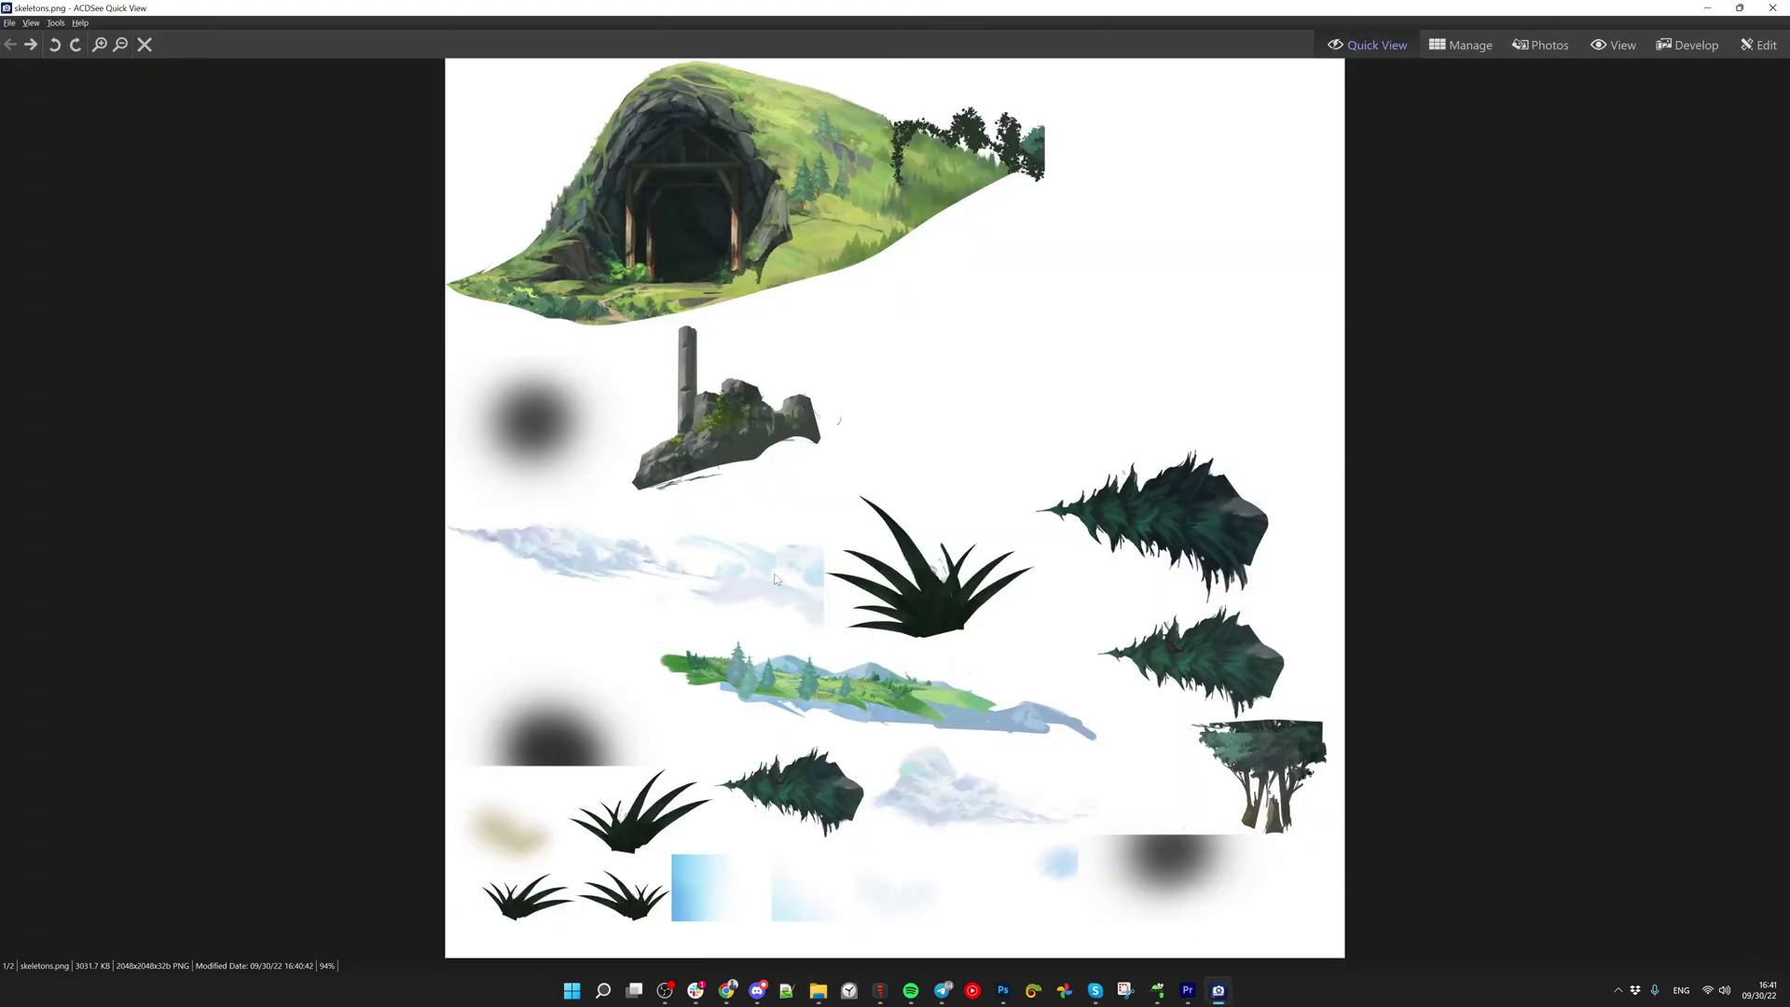
pyautogui.scroll(-1, 774, 579)
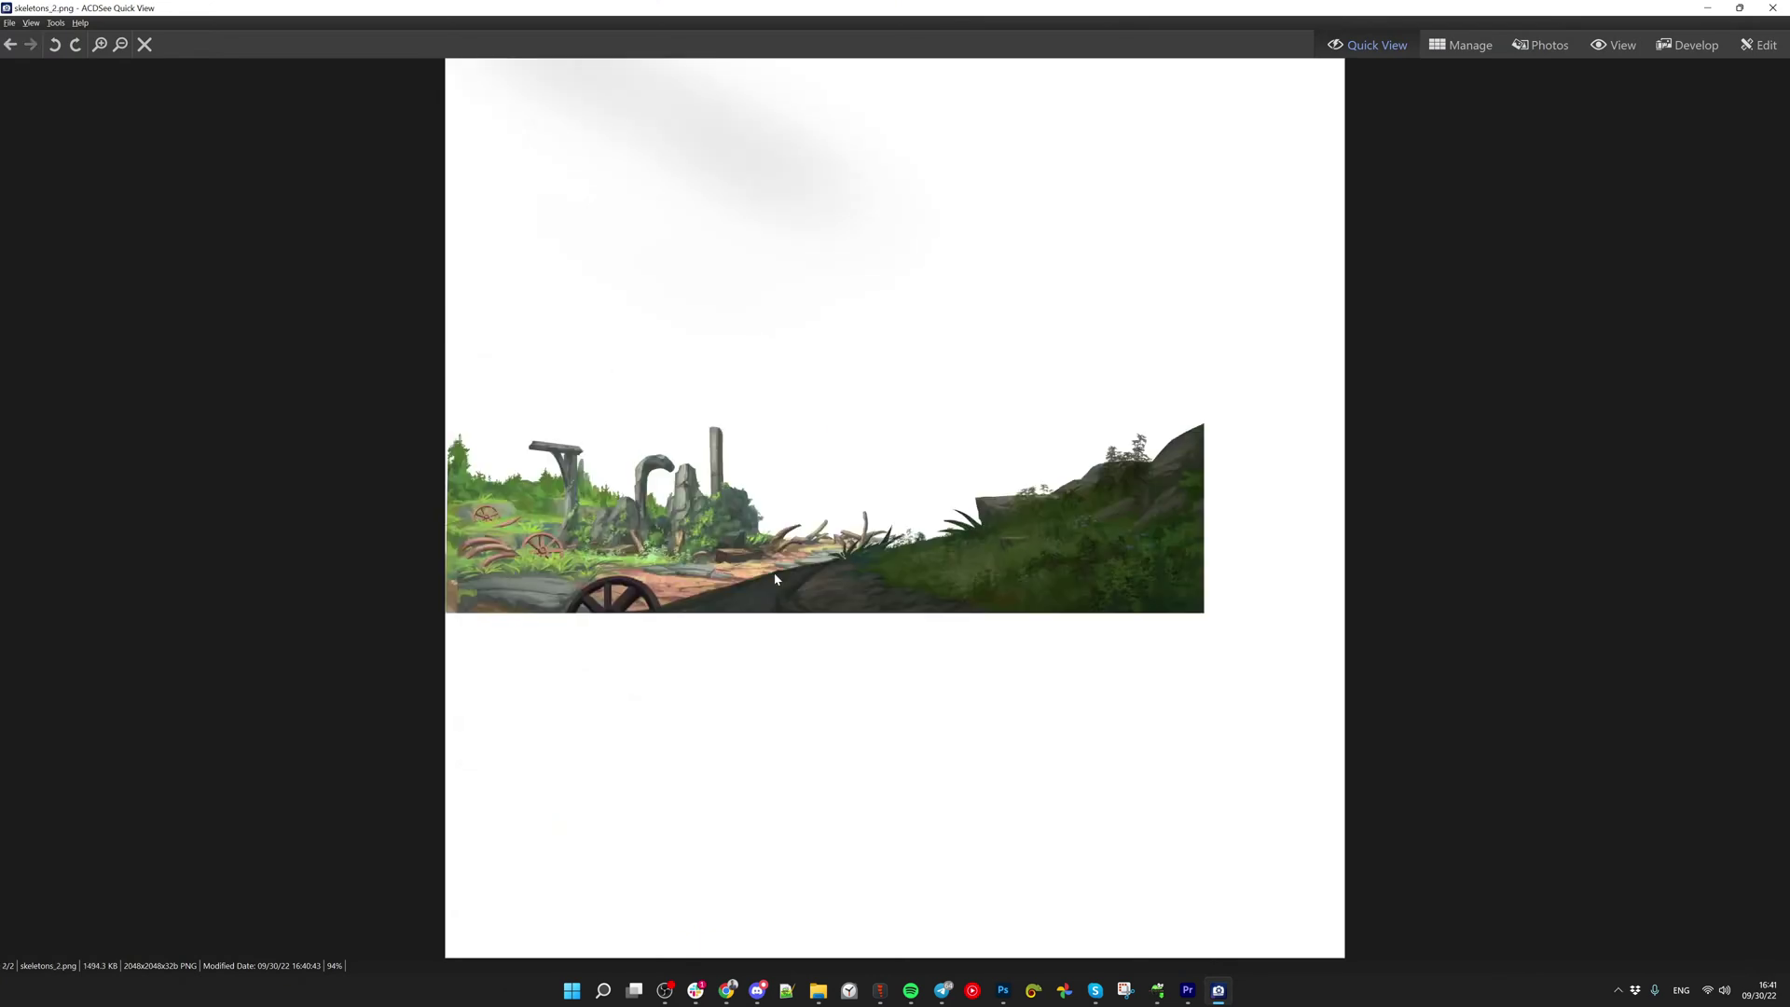
pyautogui.scroll(1, 775, 579)
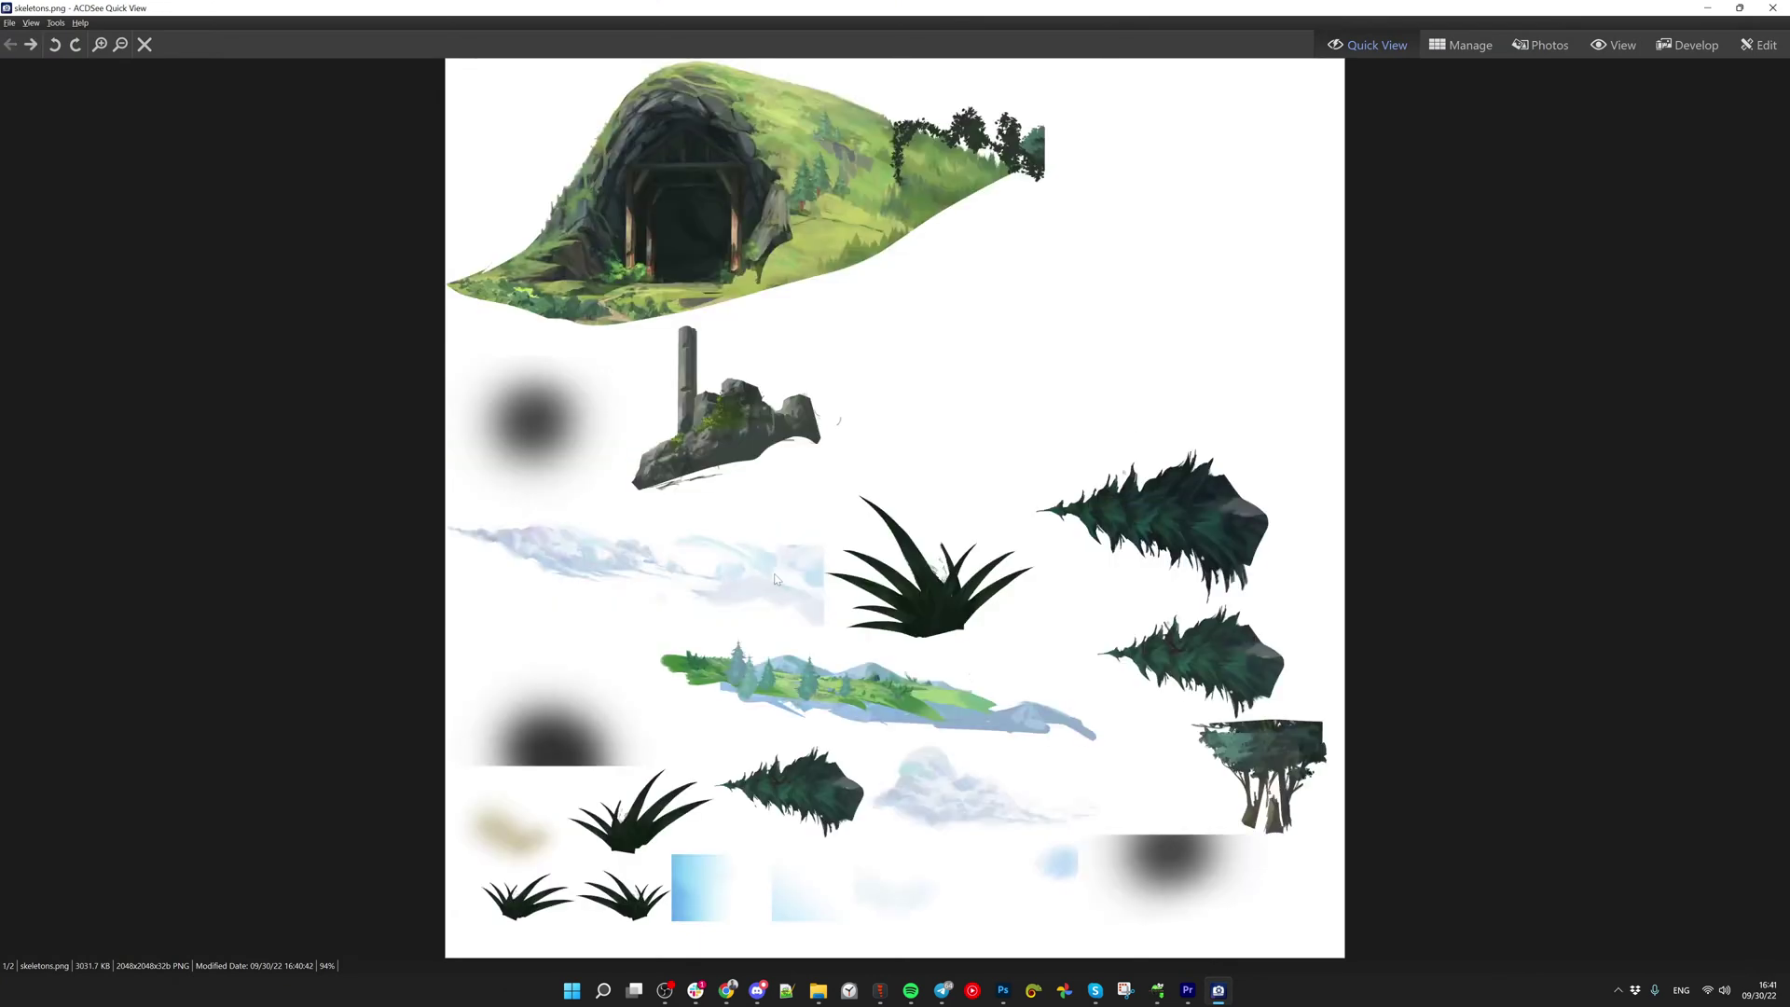
pyautogui.scroll(-1, 773, 538)
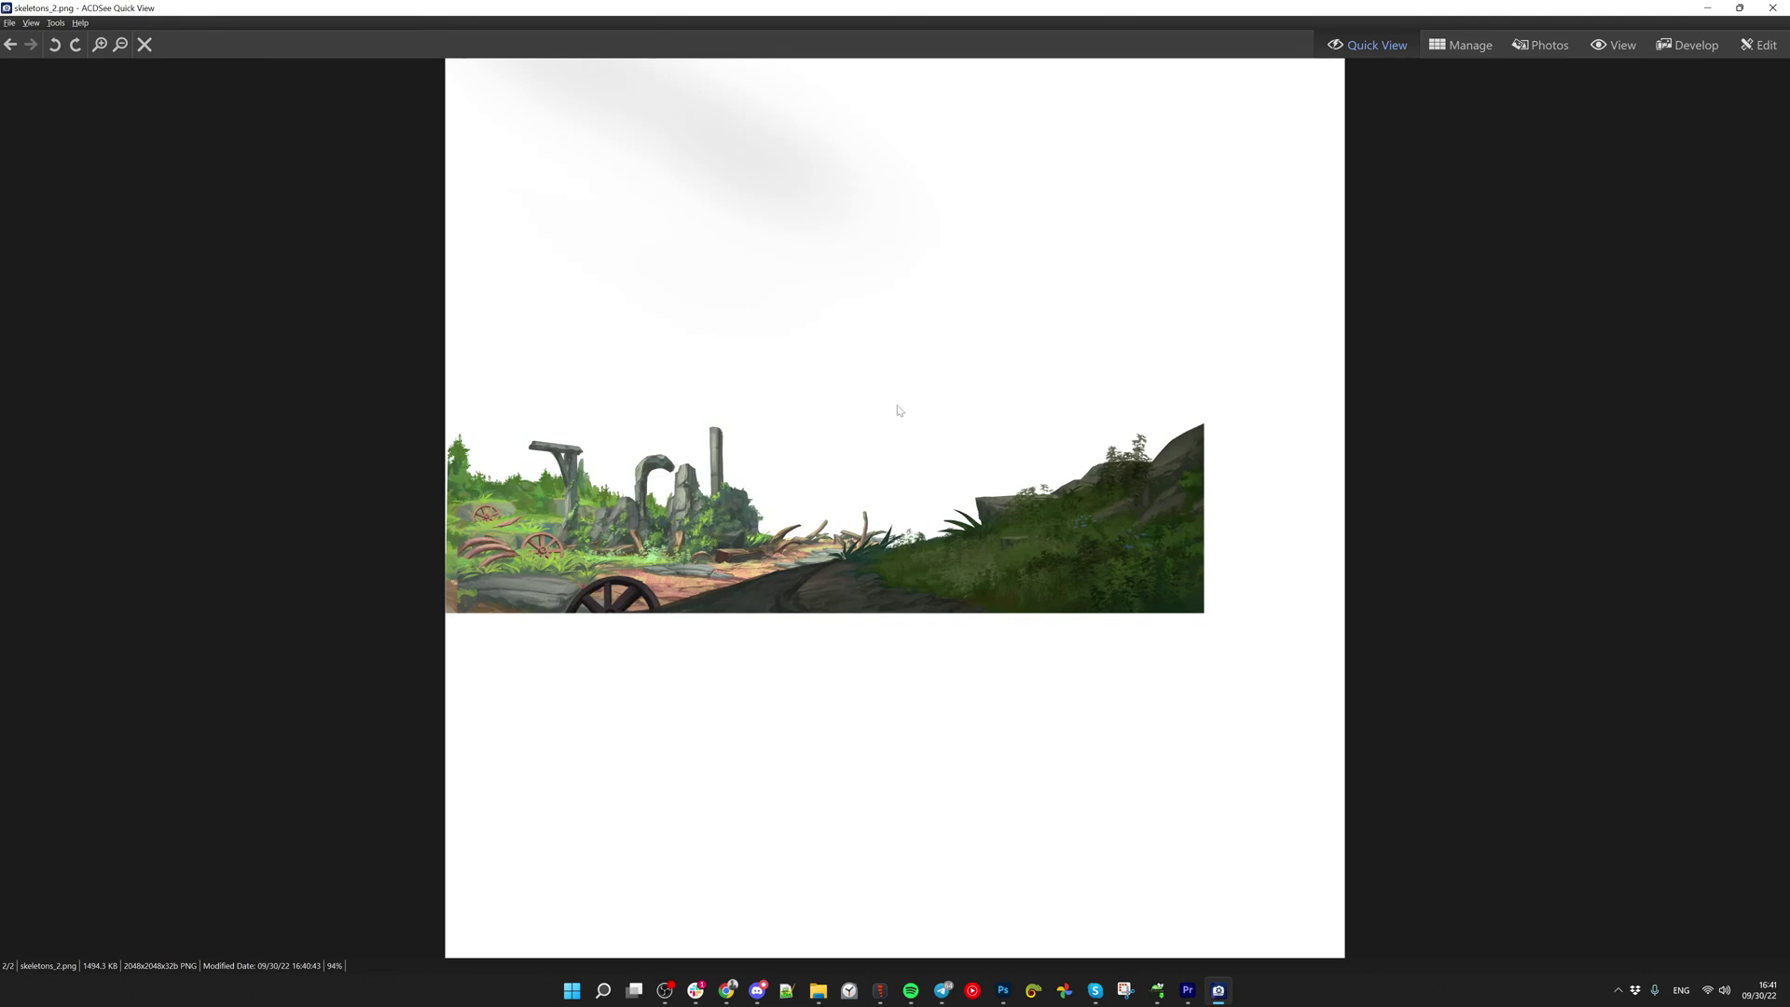
pyautogui.scroll(1, 898, 411)
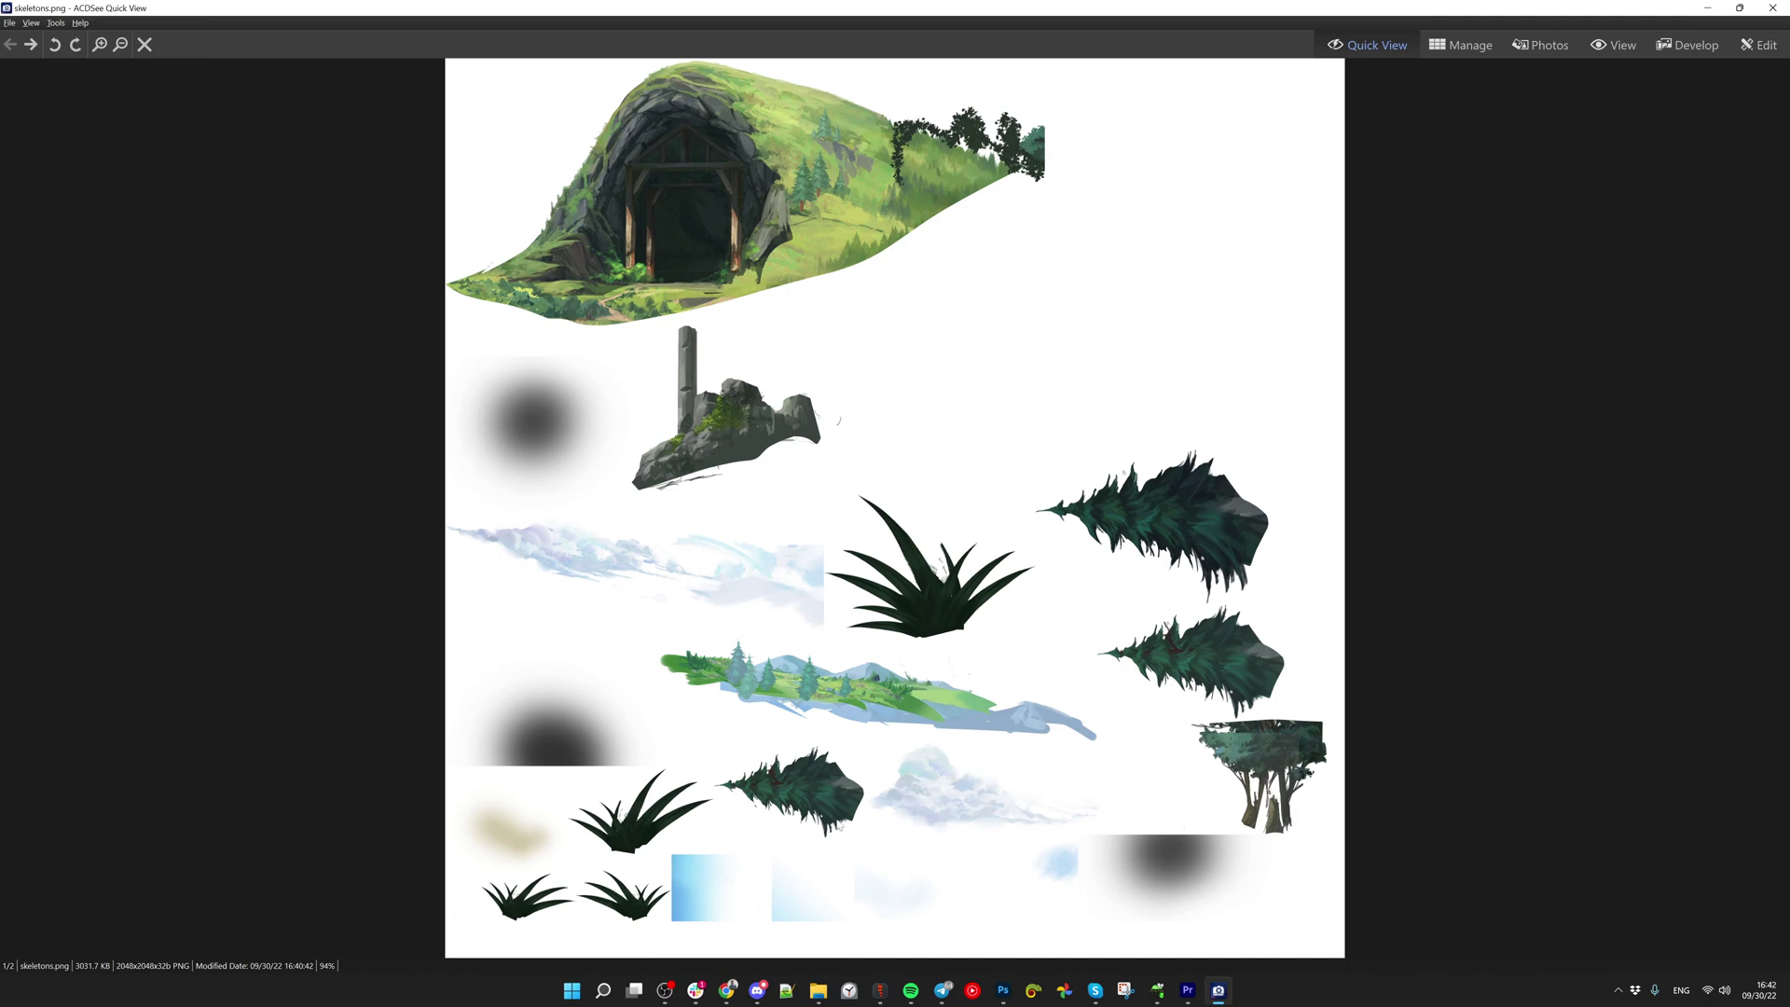
pyautogui.scroll(-1, 842, 821)
pyautogui.scroll(1, 843, 817)
# Switch to Photoshop and prefix the name of the atmo mid layer with [scale:.3]
pyautogui.click(1005, 990)
pyautogui.click(164, 217)
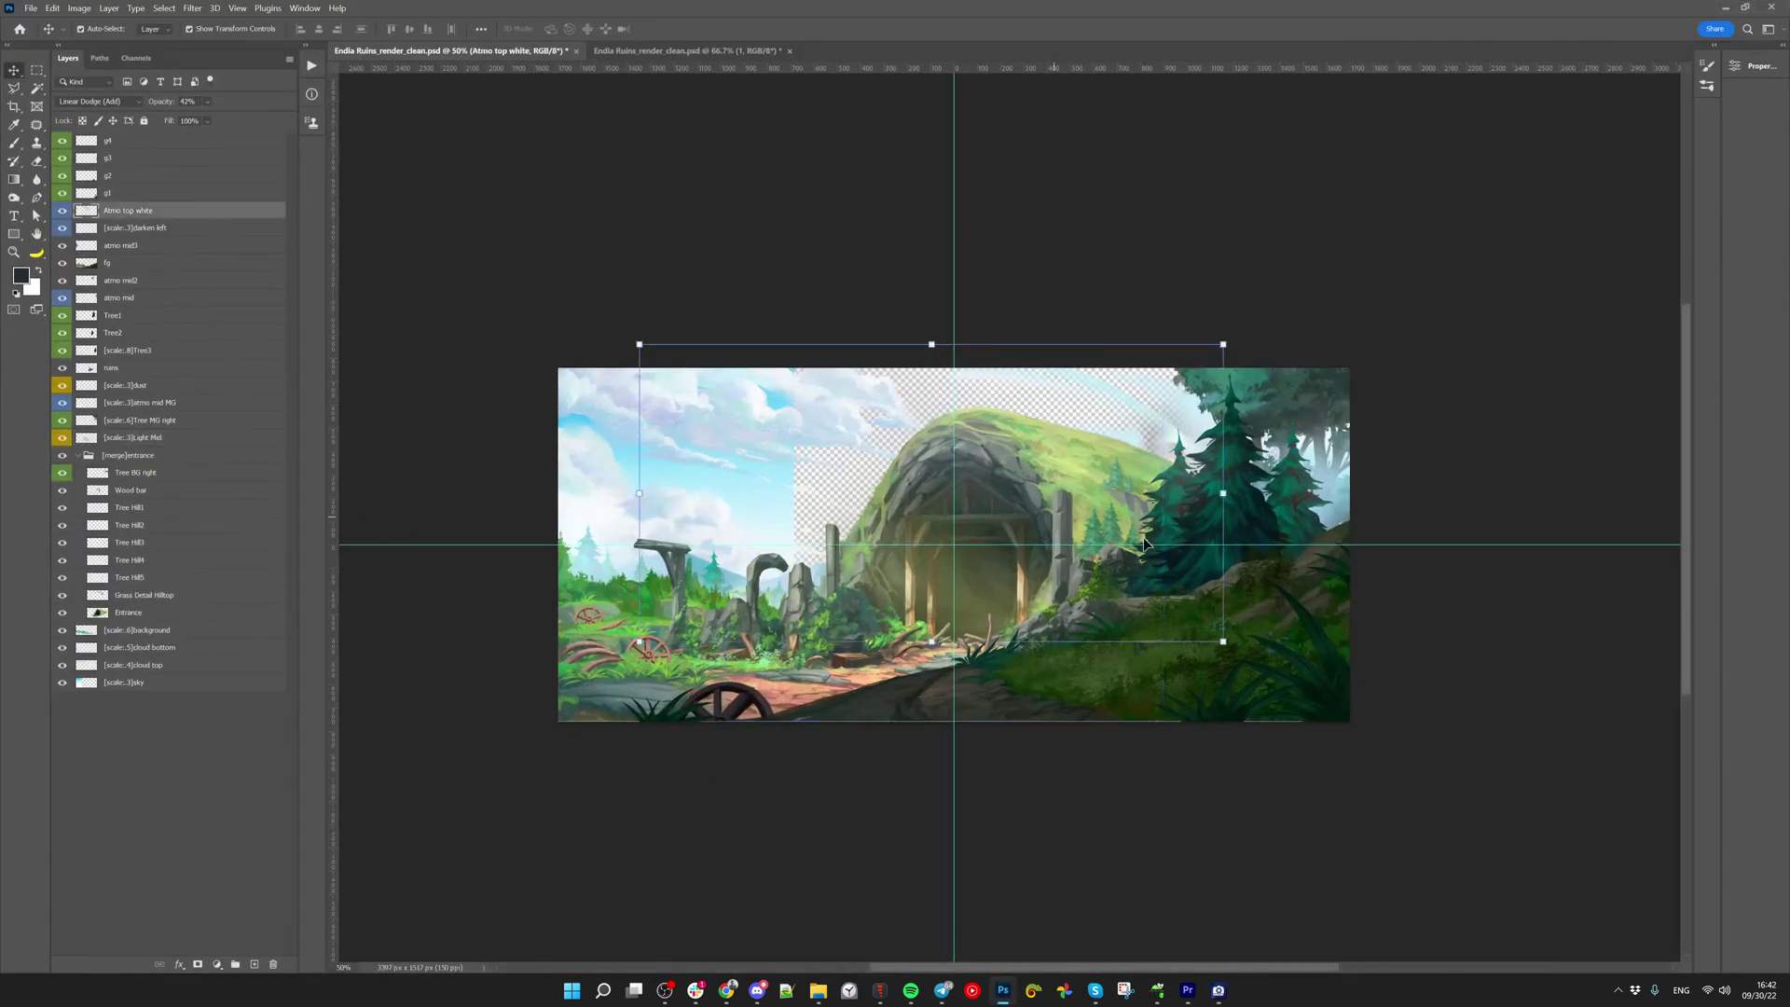
pyautogui.click(1320, 477)
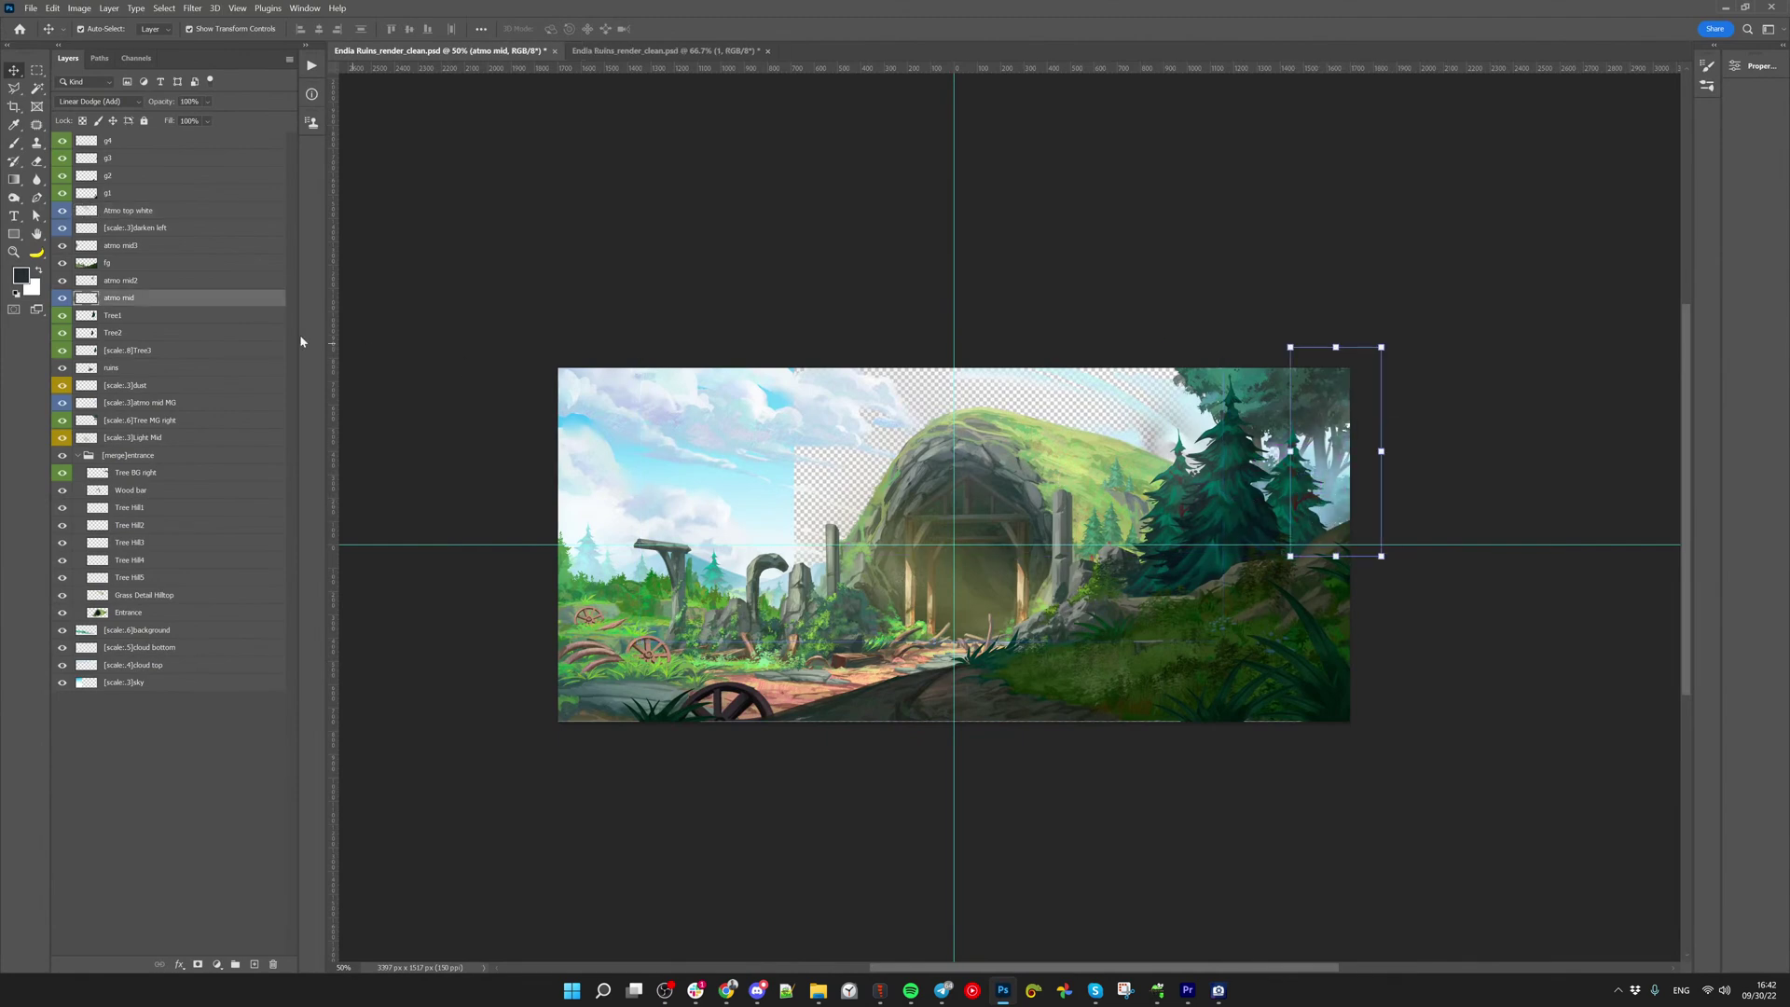
pyautogui.doubleClick(118, 298)
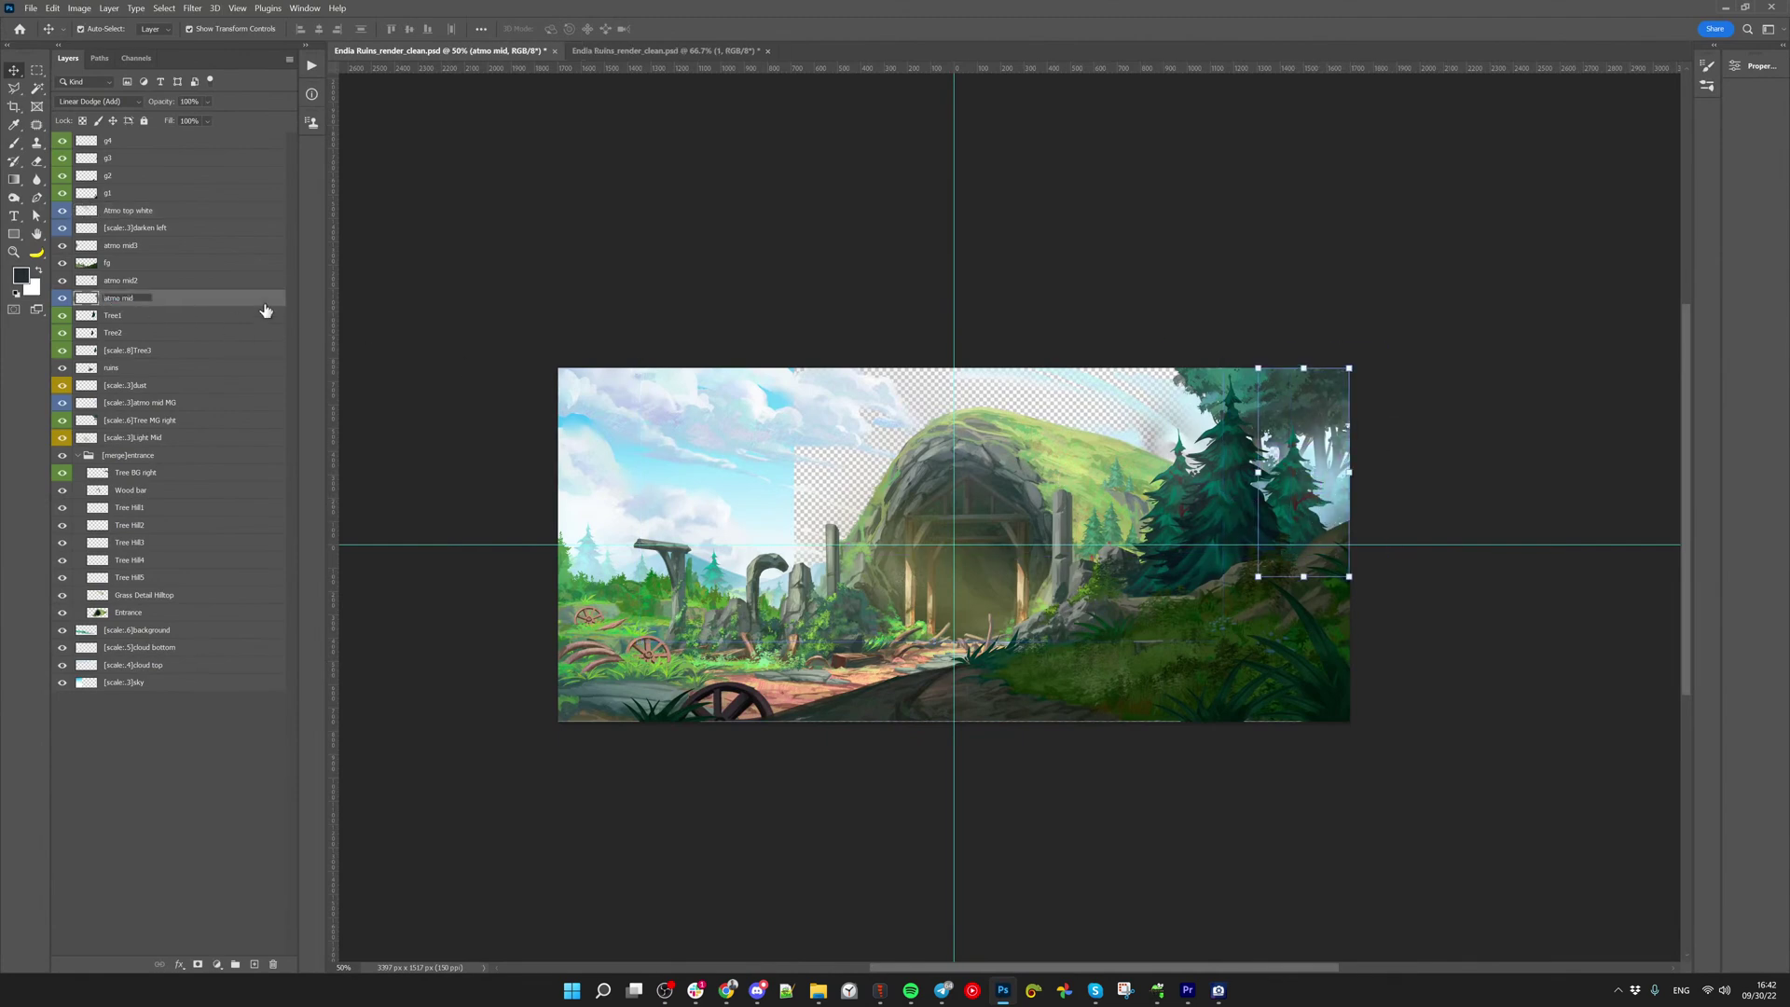
pyautogui.write('[scale:.3')
pyautogui.press('Return')
# Add the [scale:.3] tag in front of the atmo mid2 layer's name
pyautogui.click(113, 284)
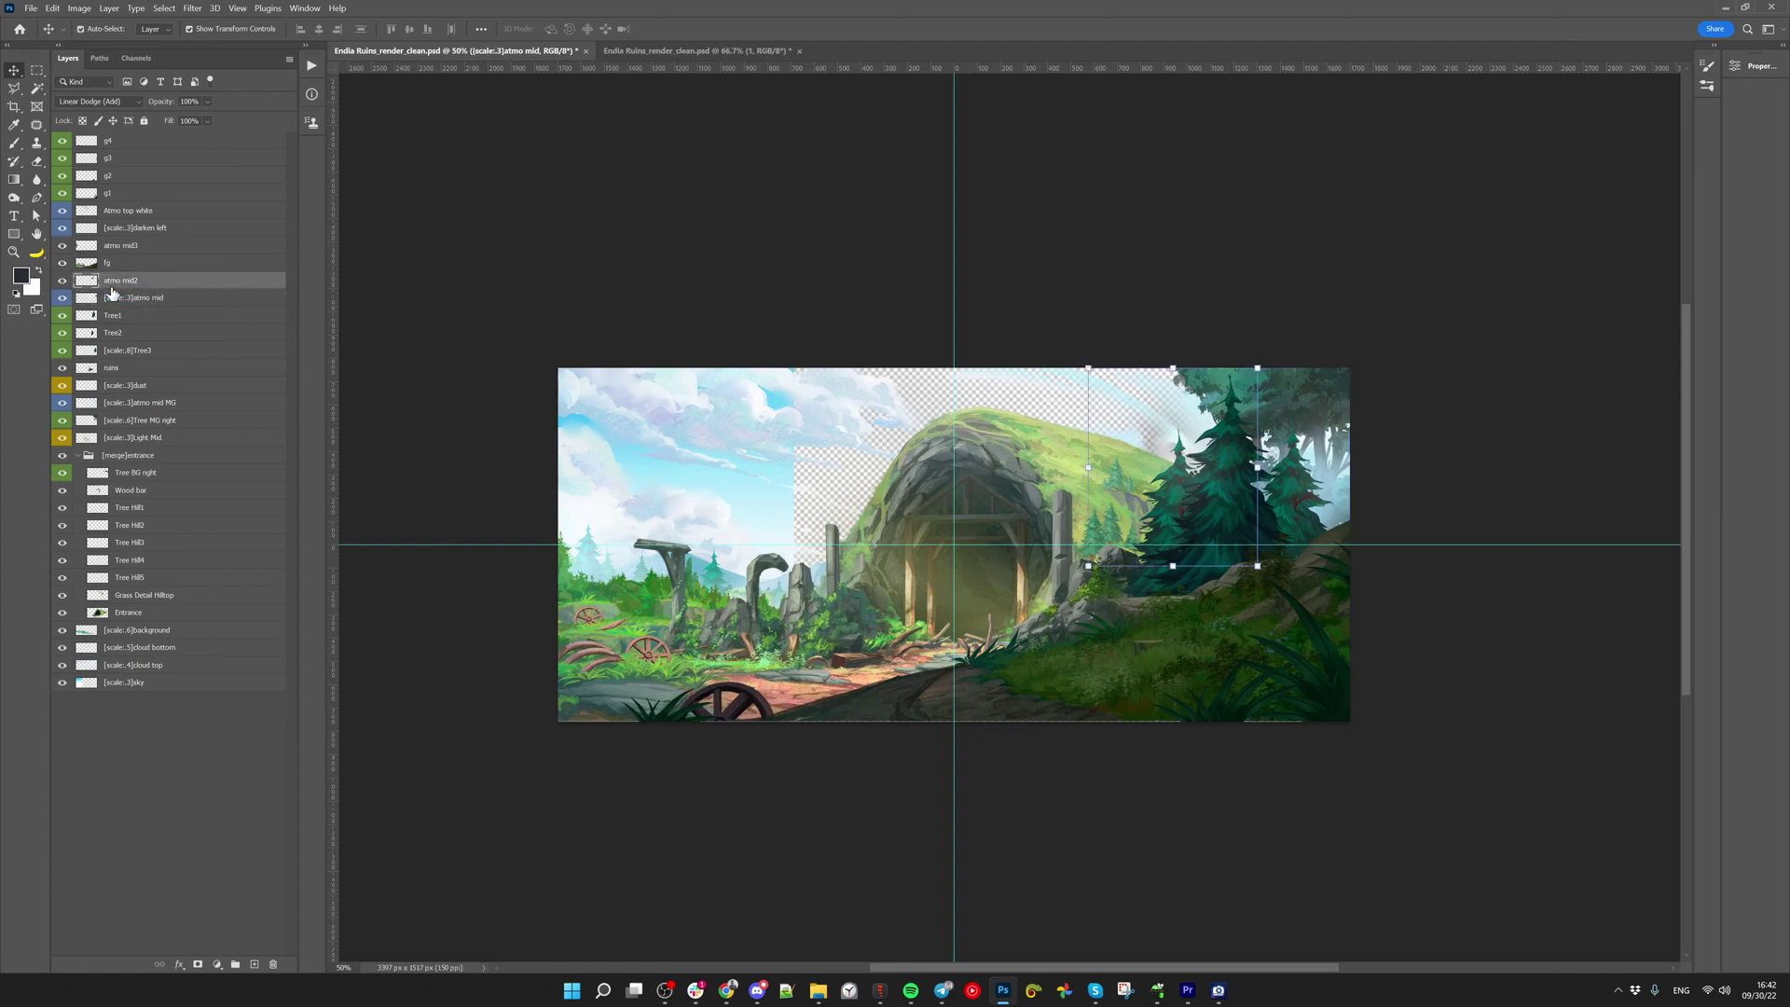
pyautogui.doubleClick(113, 285)
pyautogui.press('Home')
pyautogui.write('[scale:.3]')
pyautogui.press('Return')
# Tag the atmo mid3 layer over the sky by starting its name with [scale:.3]
pyautogui.moveTo(611, 501); pyautogui.dragTo(603, 452)
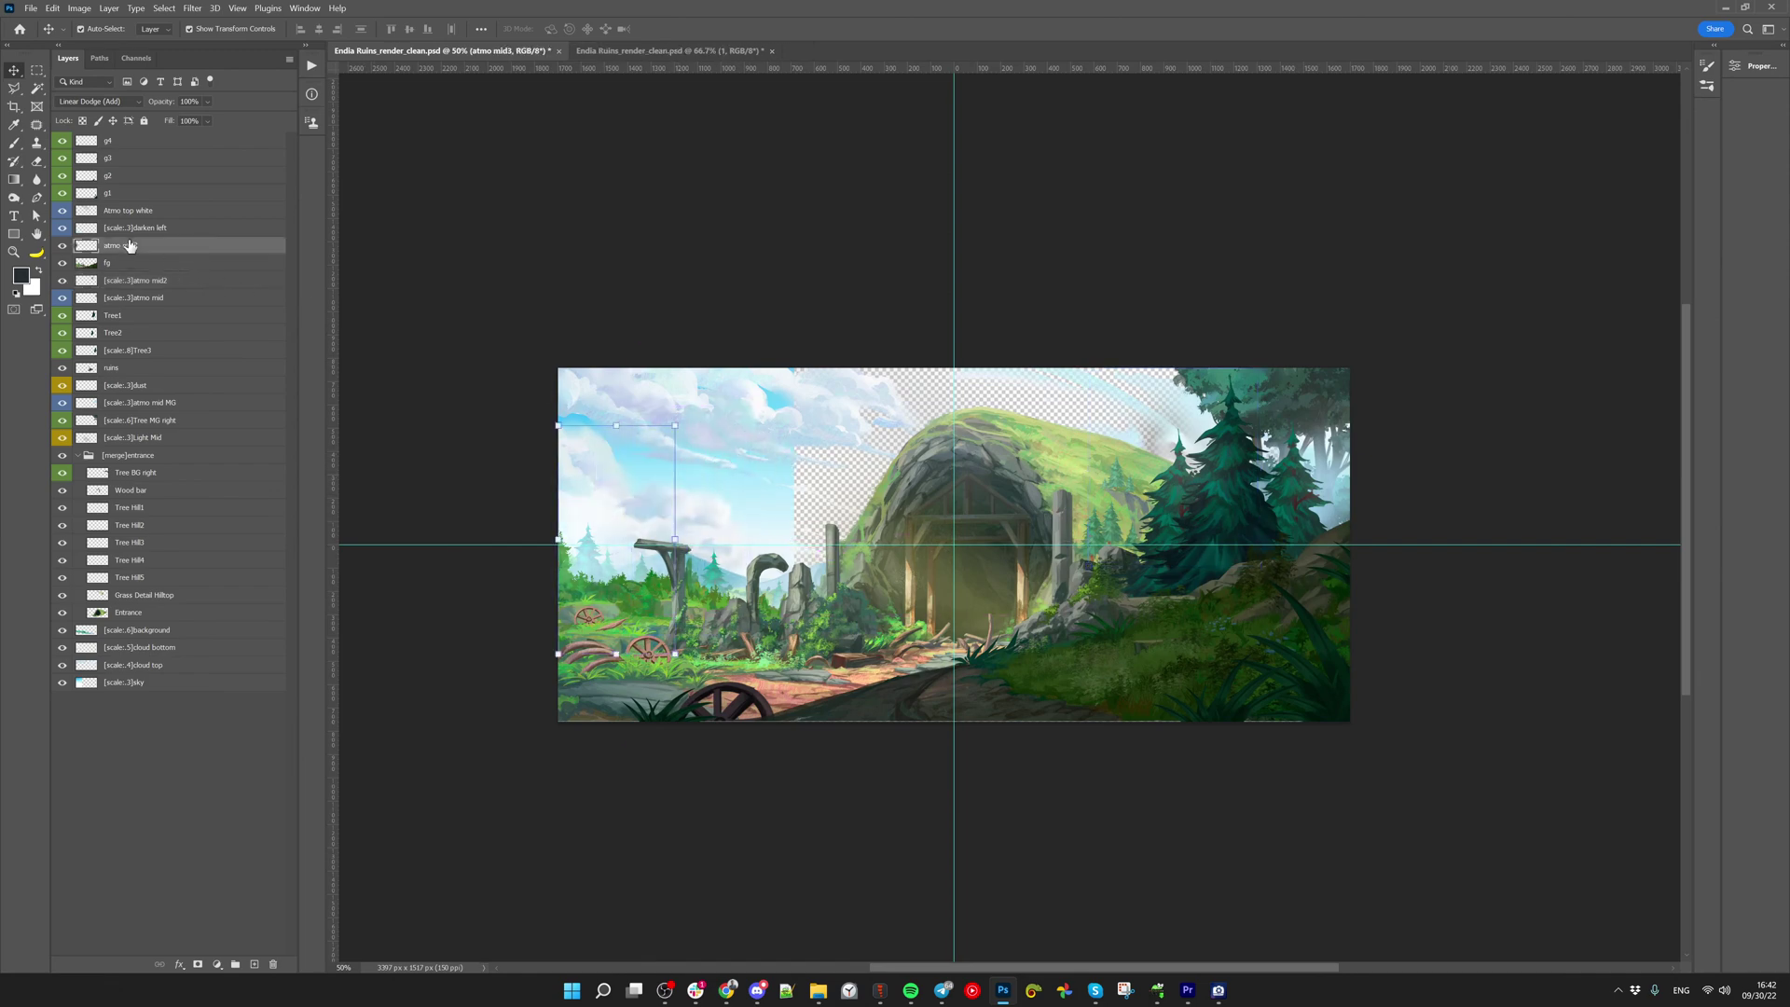
pyautogui.doubleClick(121, 245)
pyautogui.press('Home')
pyautogui.write('[scale:.3]')
pyautogui.press('Return')
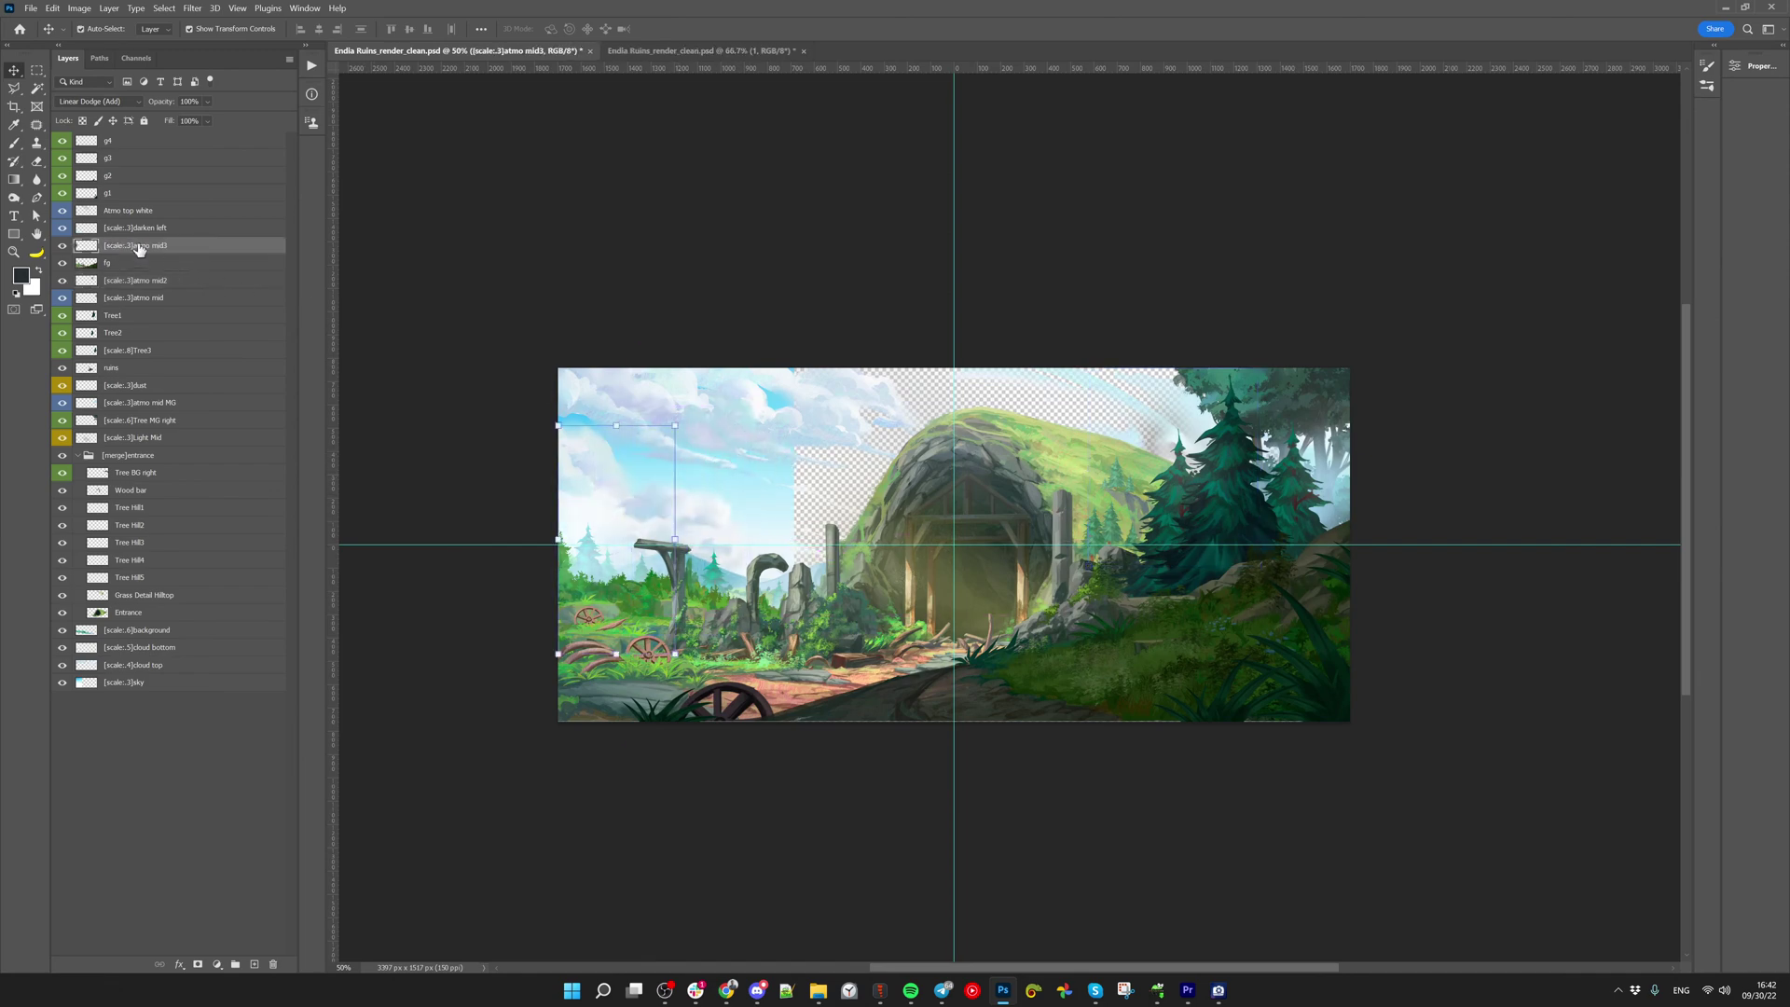
# View the Atmo top white layer on its own, restore the other layers, and prefix its name with [scale:.3]
pyautogui.moveTo(923, 574)
pyautogui.mouseDown()
pyautogui.moveTo(977, 517)
pyautogui.moveTo(797, 473)
pyautogui.moveTo(759, 499)
pyautogui.moveTo(916, 581)
pyautogui.mouseUp()
pyautogui.click(122, 246)
pyautogui.click(136, 213)
pyautogui.keyDown('alt'); pyautogui.click(68, 213); pyautogui.keyUp('alt')
pyautogui.keyDown('alt'); pyautogui.click(67, 214); pyautogui.keyUp('alt')
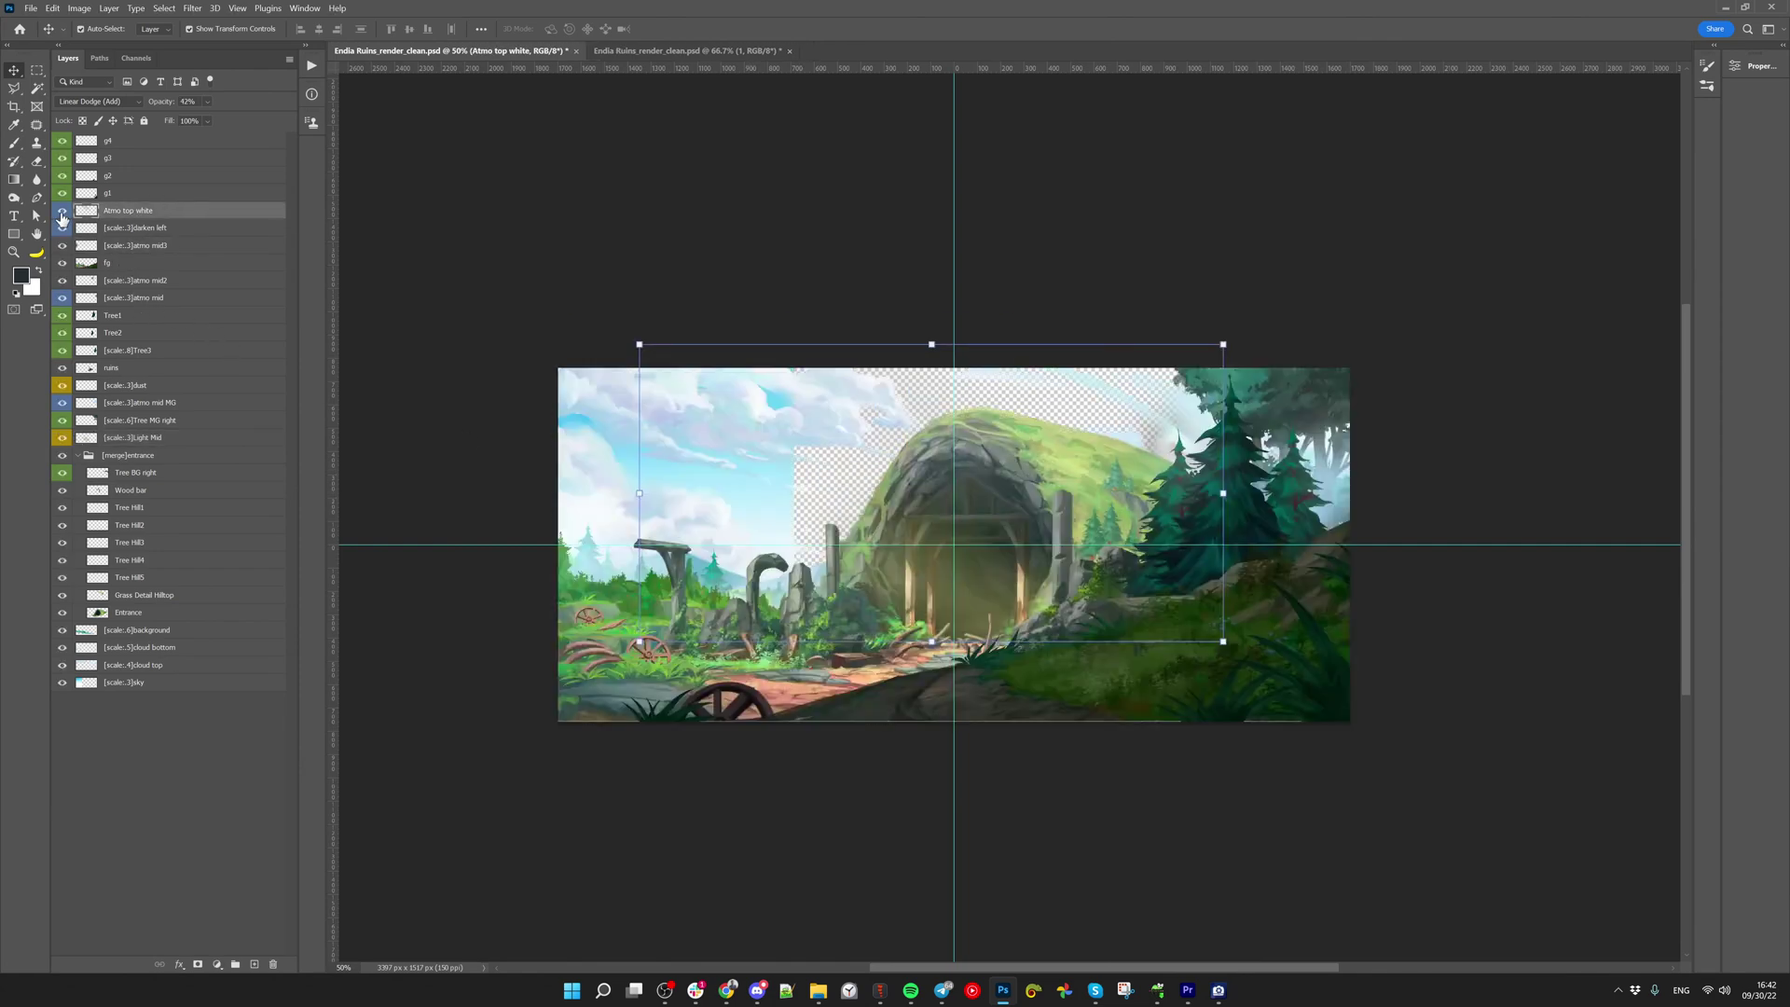
pyautogui.doubleClick(130, 211)
pyautogui.press('Home')
pyautogui.write('[scale:.3]')
pyautogui.press('Return')
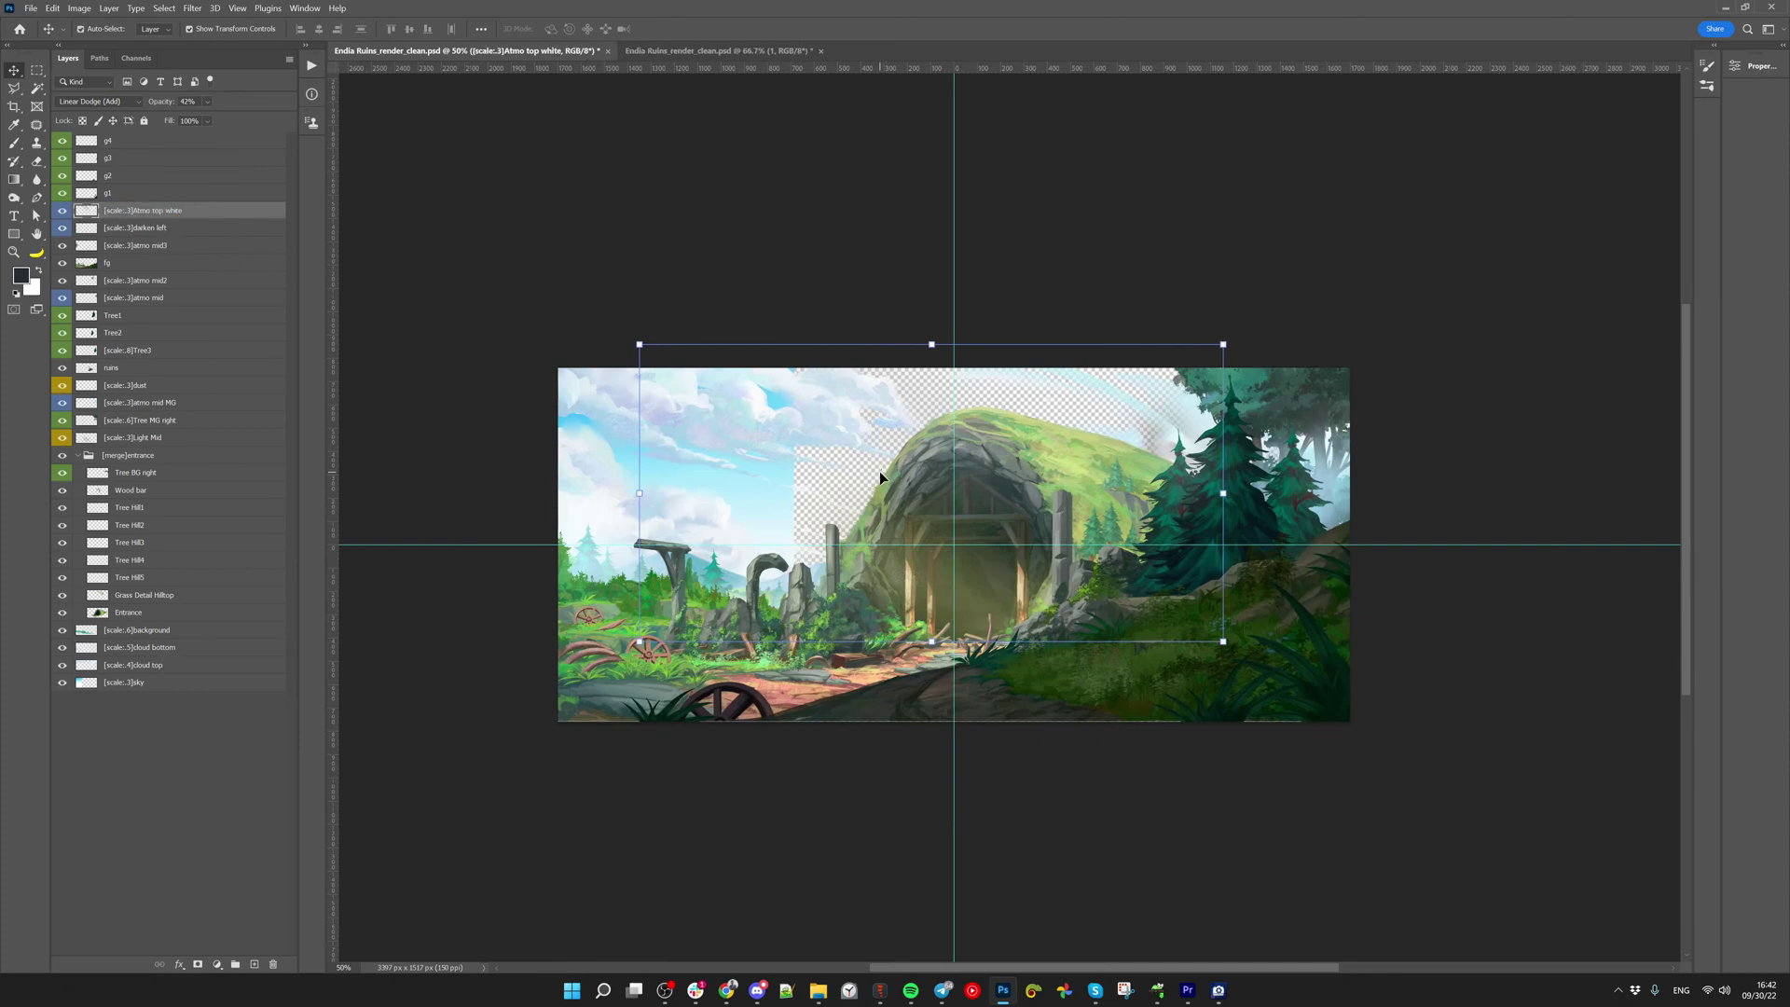
# Collapse the [merge]entrance group, then check the ruins, Tree1 and atmo mid2 layers, briefly isolating atmo mid2
pyautogui.click(78, 455)
pyautogui.click(119, 371)
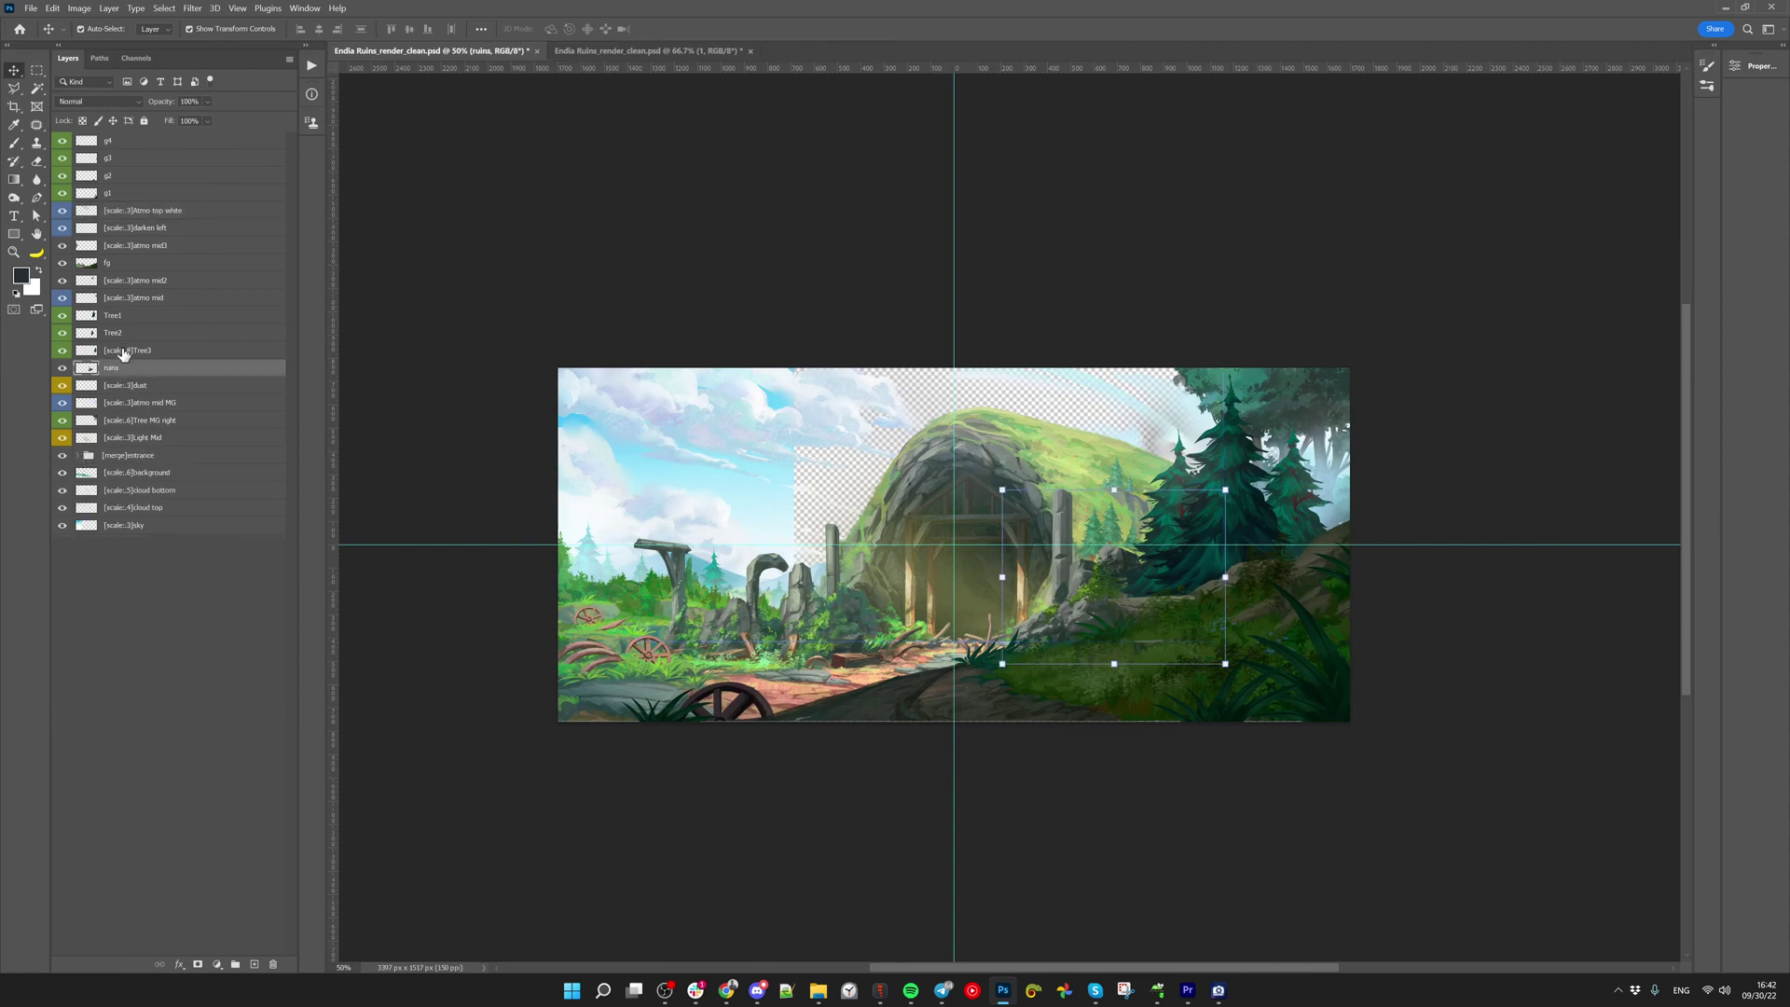
pyautogui.click(128, 317)
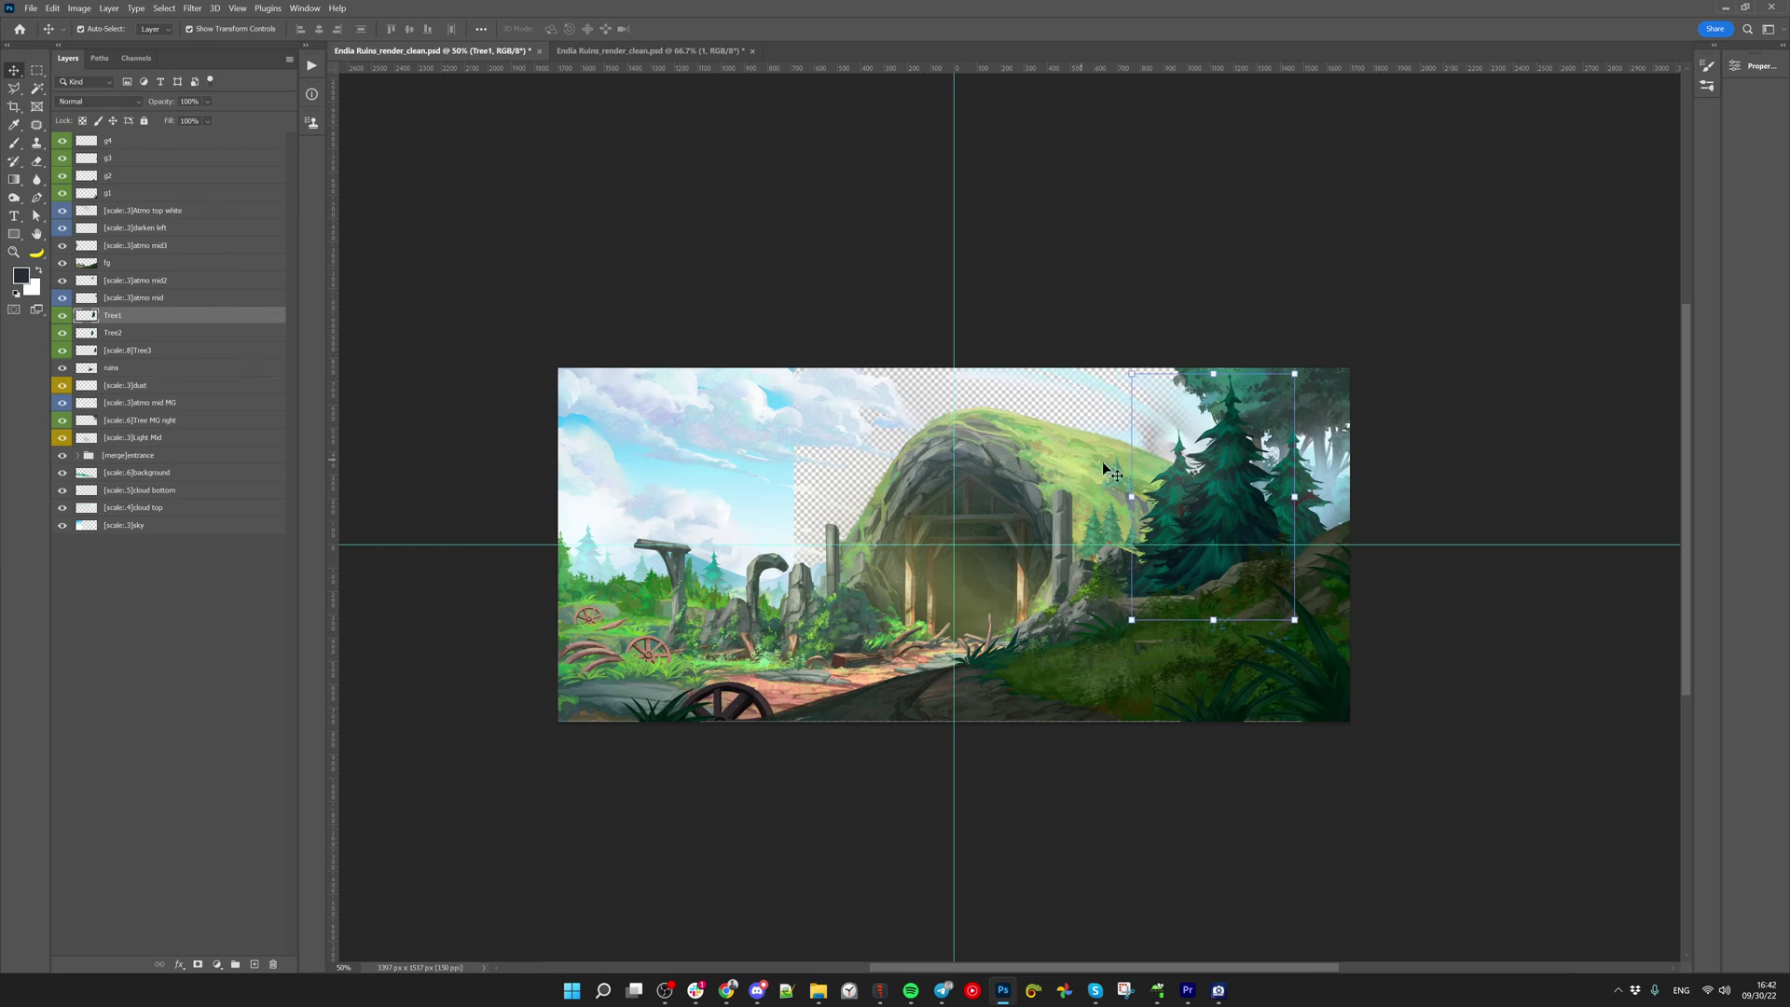
pyautogui.click(1167, 488)
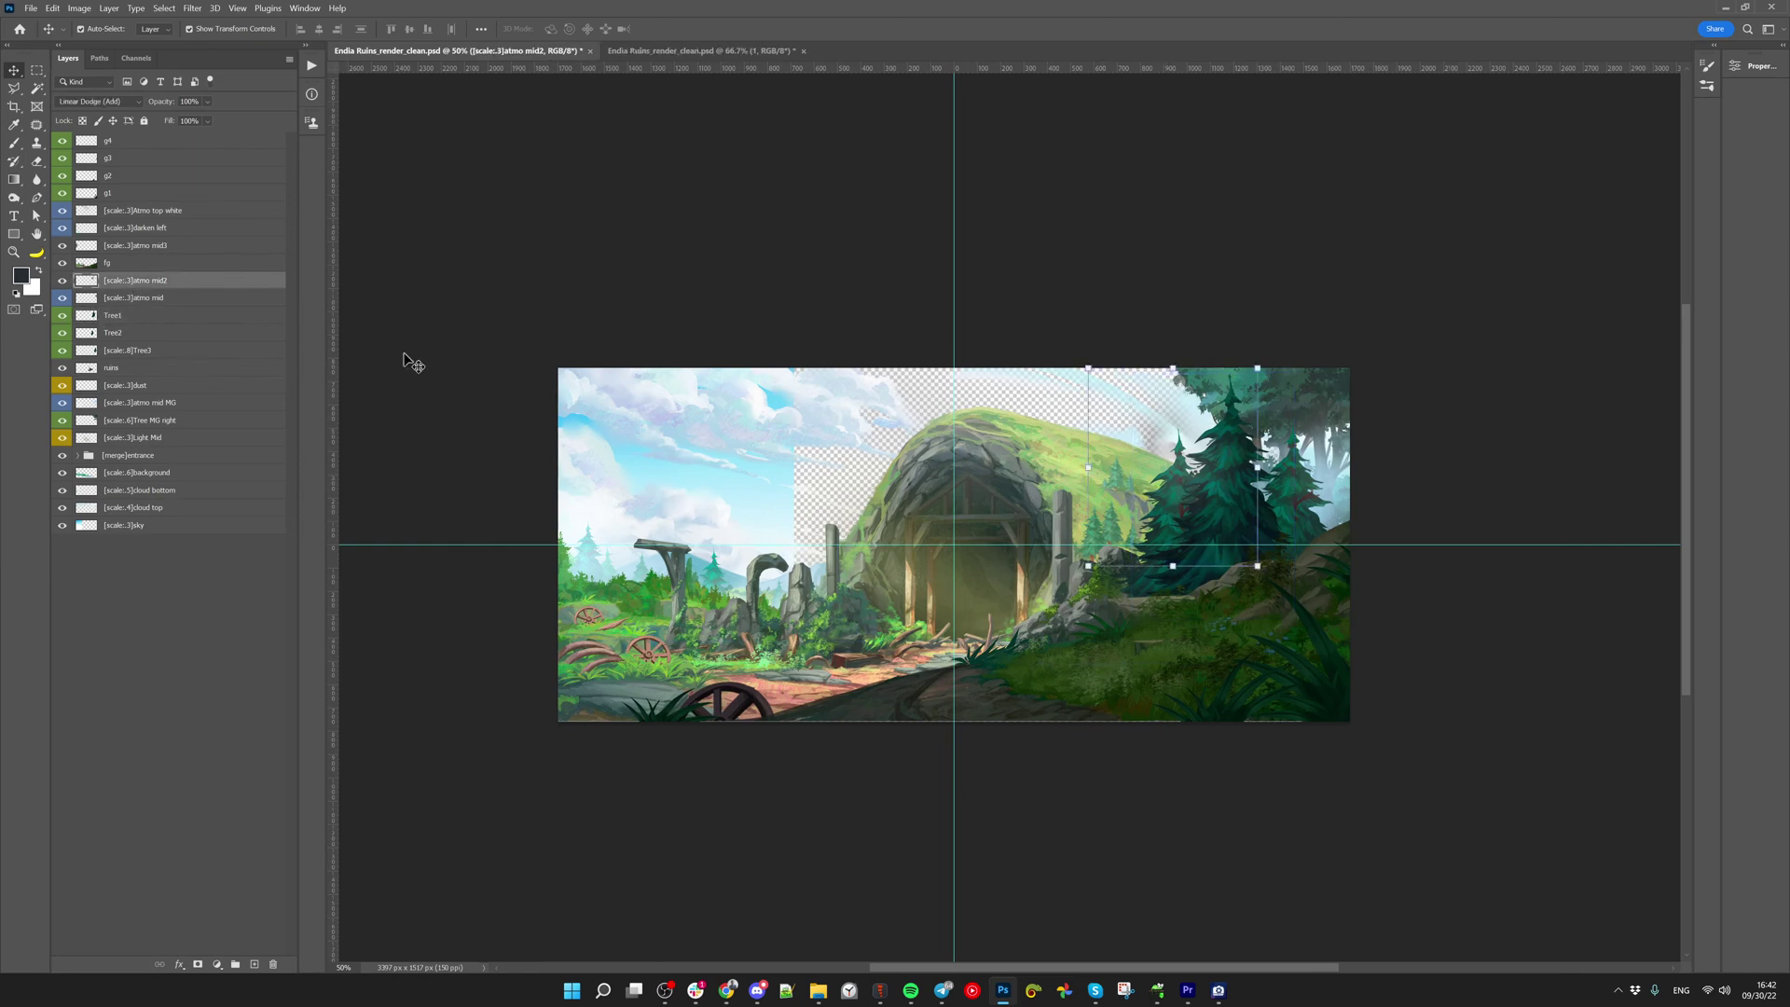
pyautogui.keyDown('alt'); pyautogui.click(63, 283); pyautogui.keyUp('alt')
pyautogui.keyDown('alt'); pyautogui.click(62, 282); pyautogui.keyUp('alt')
# Isolate the Tree1 and Tree2 layers in turn to compare them, and prefix Tree2's name with [scale:.8]
pyautogui.click(147, 318)
pyautogui.keyDown('alt'); pyautogui.click(62, 316); pyautogui.keyUp('alt')
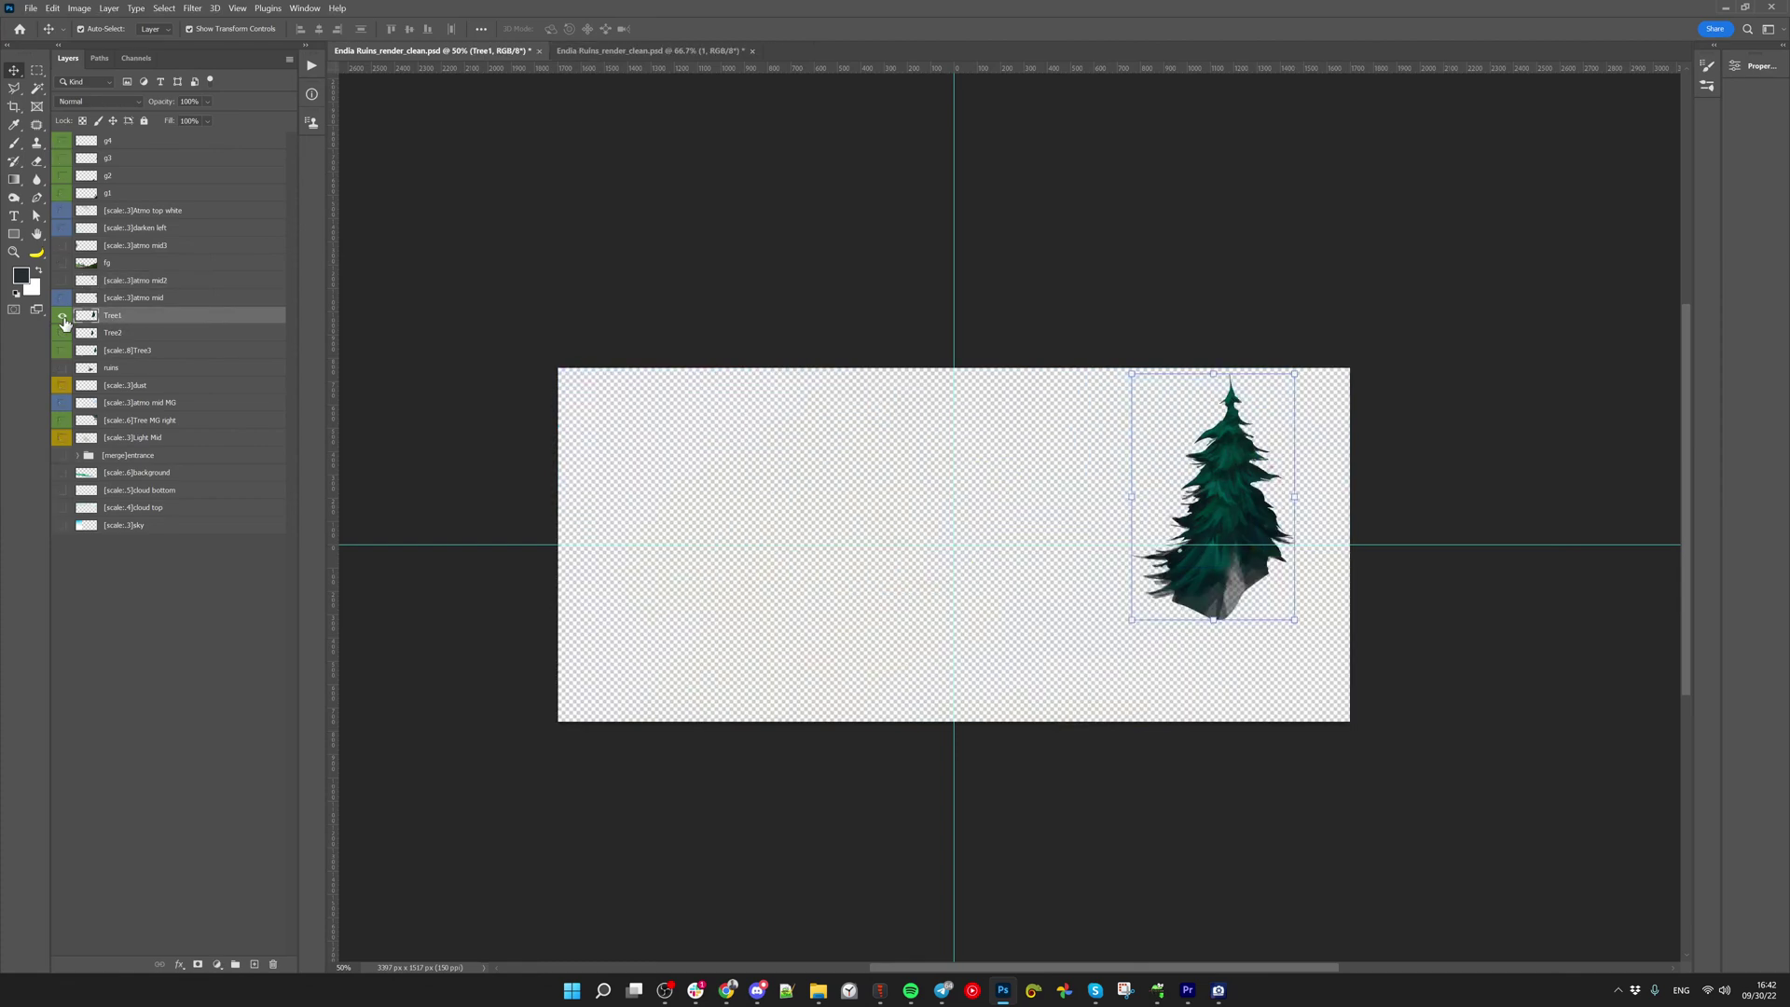
pyautogui.keyDown('alt'); pyautogui.click(62, 316); pyautogui.keyUp('alt')
pyautogui.keyDown('alt'); pyautogui.click(62, 335); pyautogui.keyUp('alt')
pyautogui.keyDown('alt'); pyautogui.click(60, 338); pyautogui.keyUp('alt')
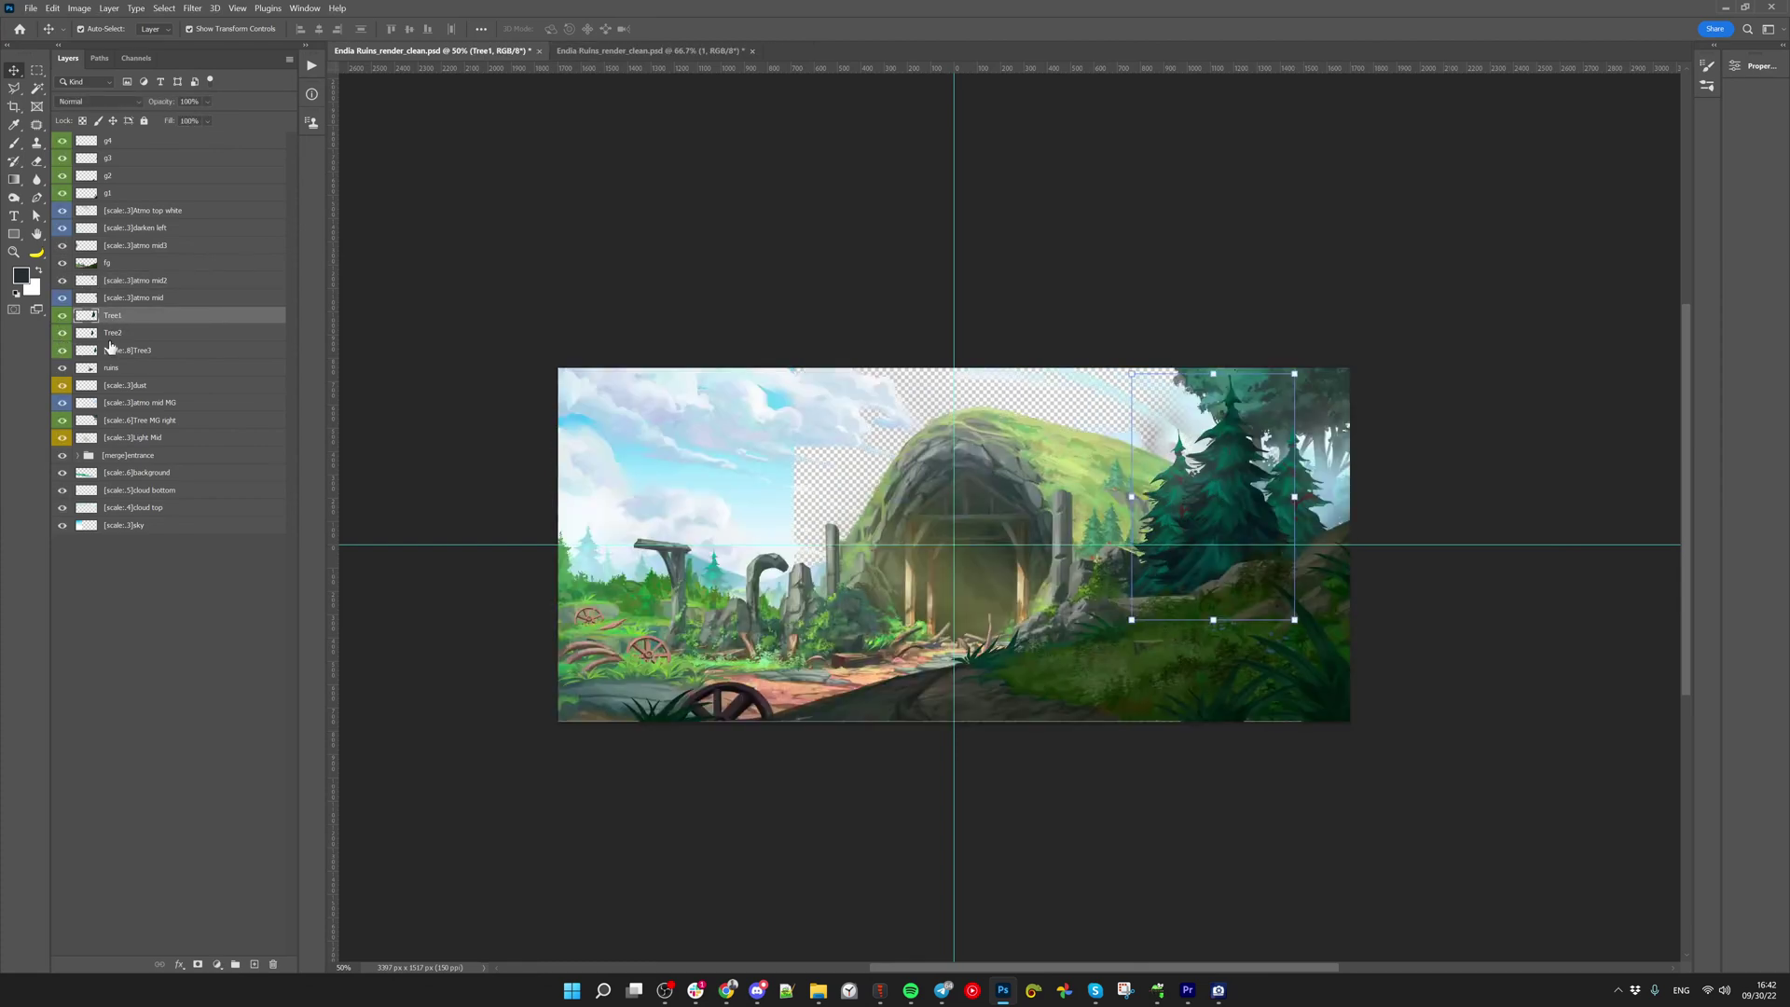
pyautogui.doubleClick(113, 334)
pyautogui.press('Home')
pyautogui.write('[scale:.3]')
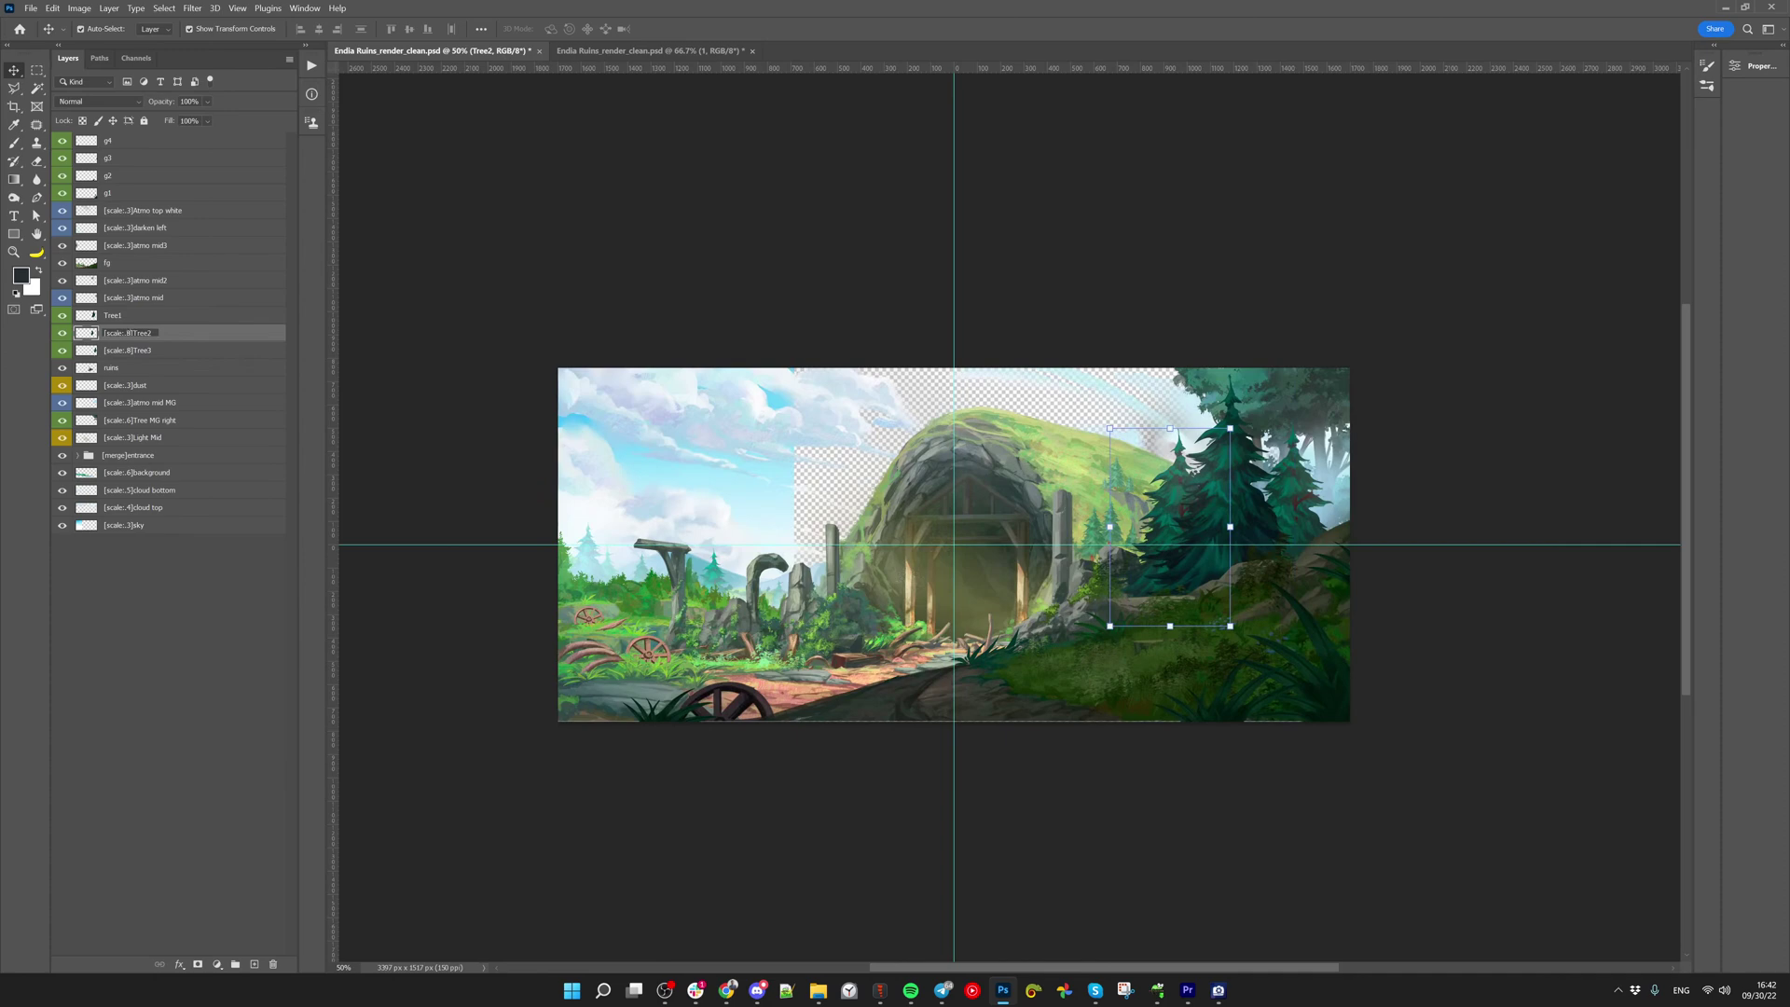
pyautogui.press('Return')
# Try to export the layers and Spine JSON with the PhotoshopToSpine script
pyautogui.hotkey('ctrl', 'shift', 'x')
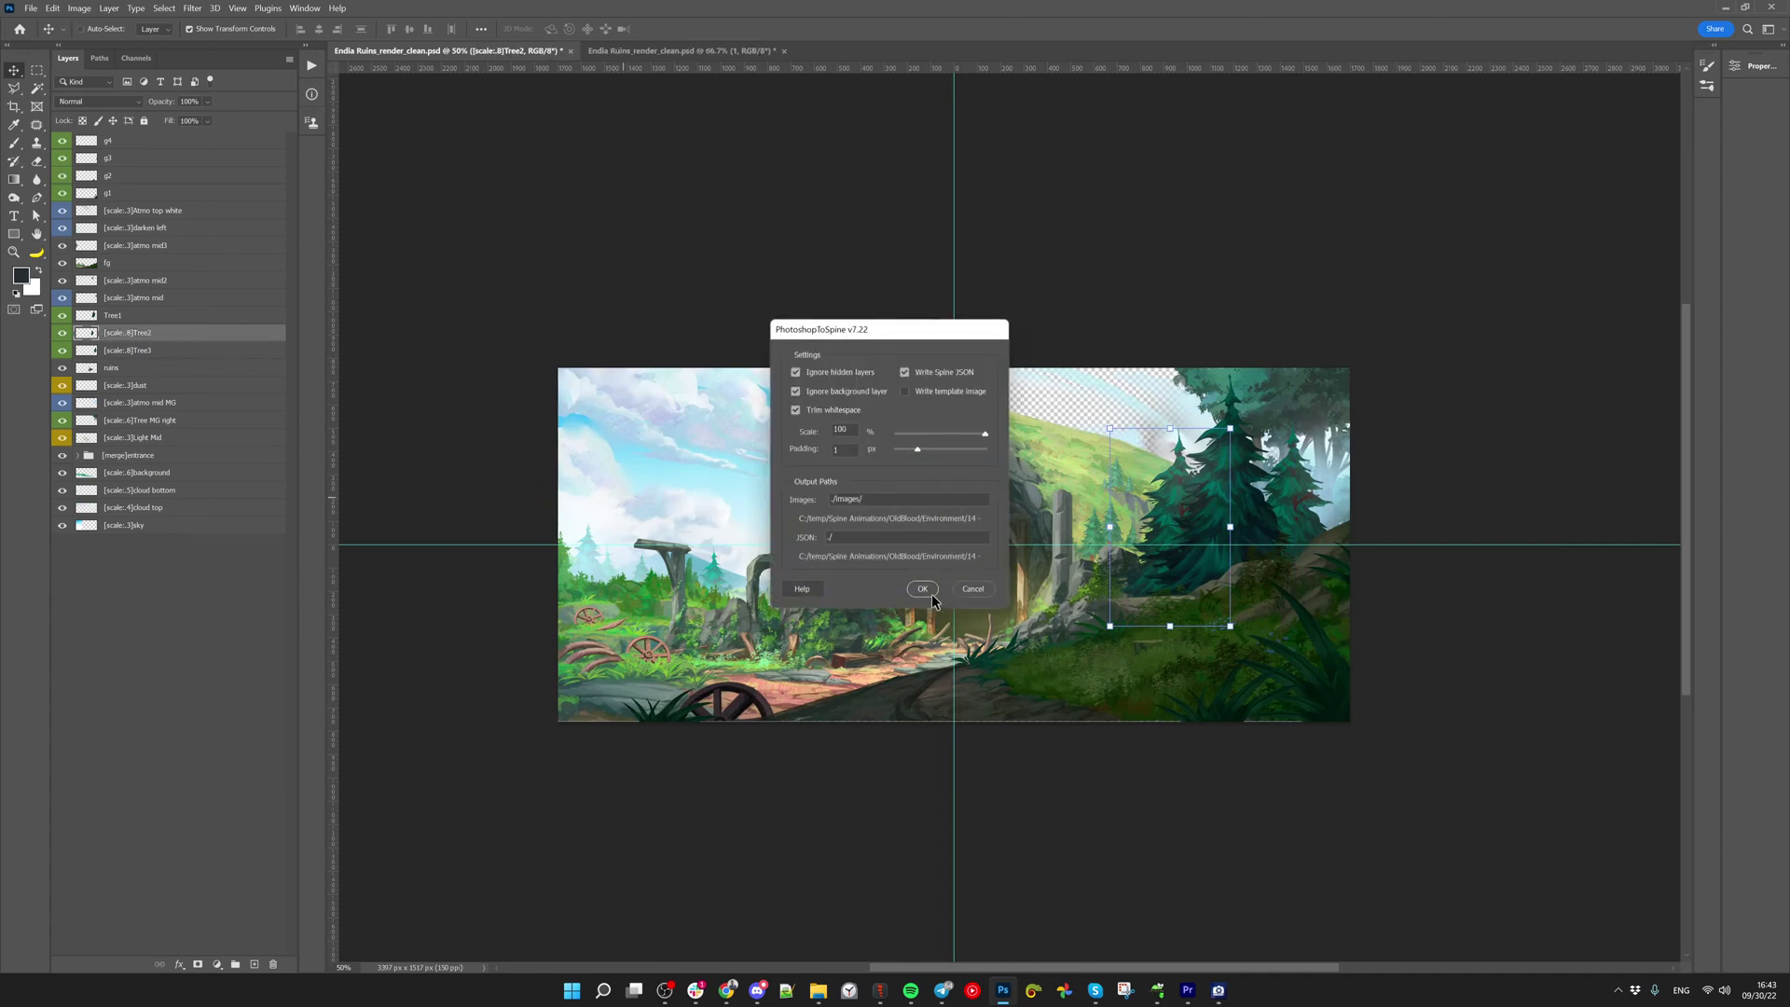
pyautogui.click(923, 590)
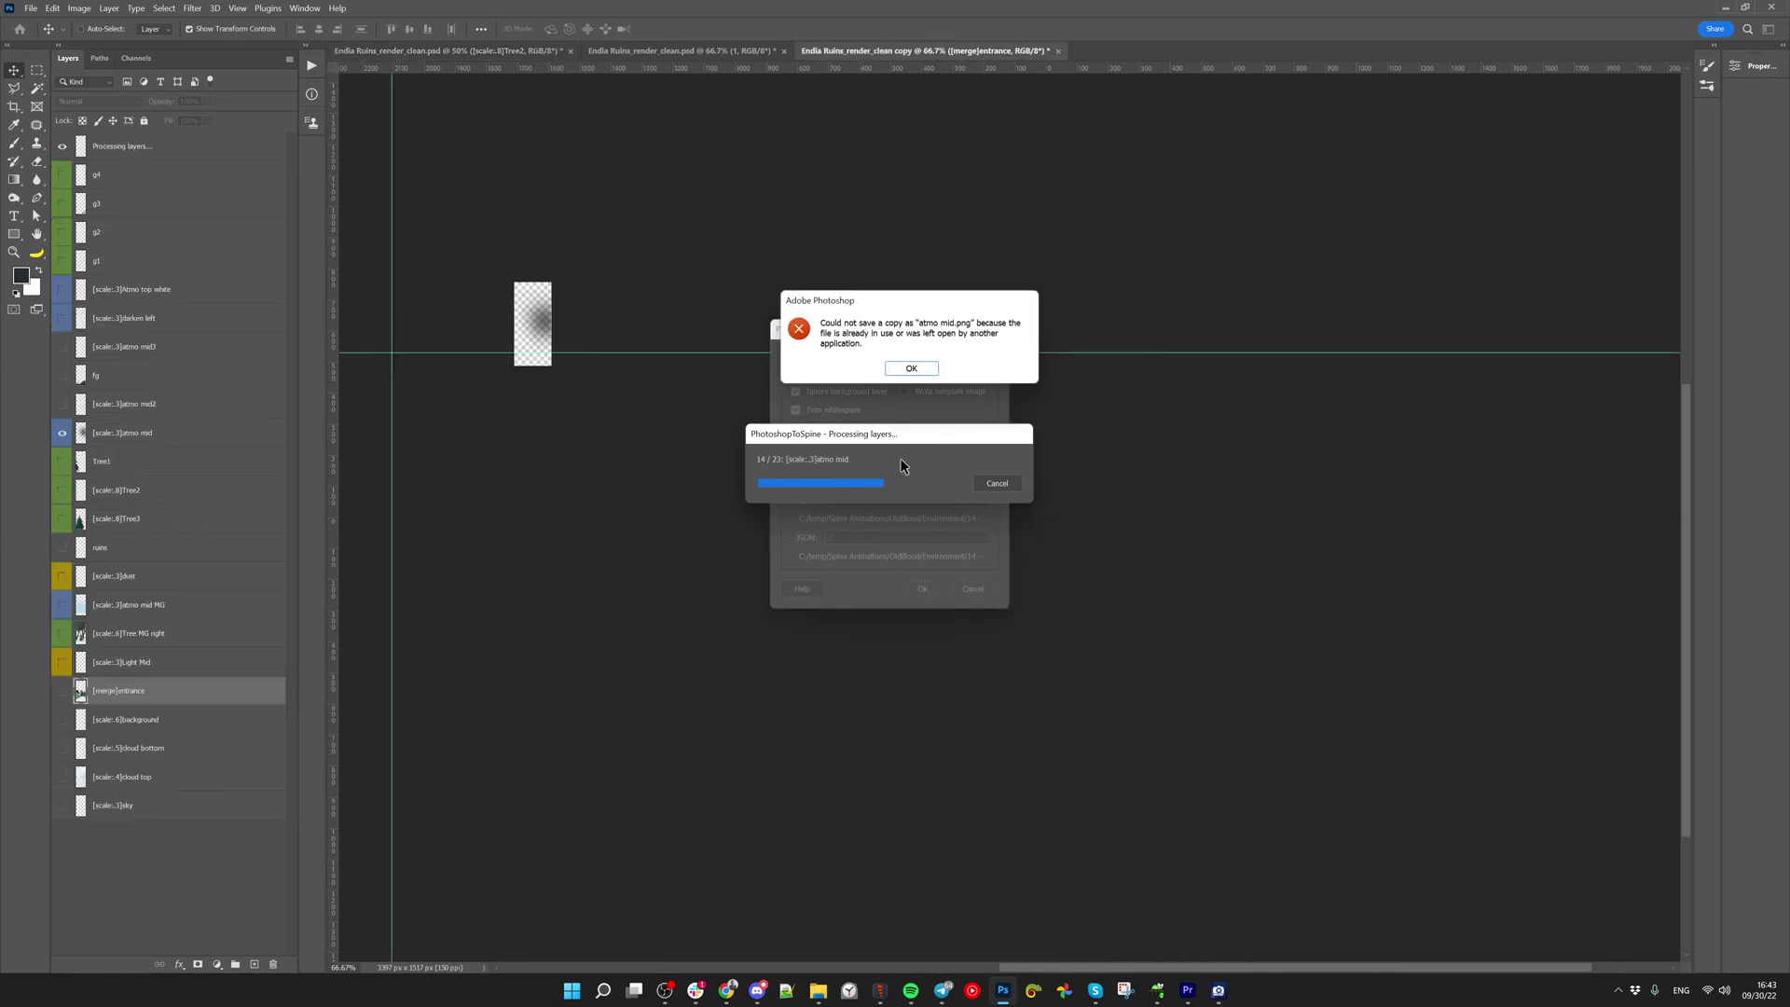
pyautogui.click(912, 370)
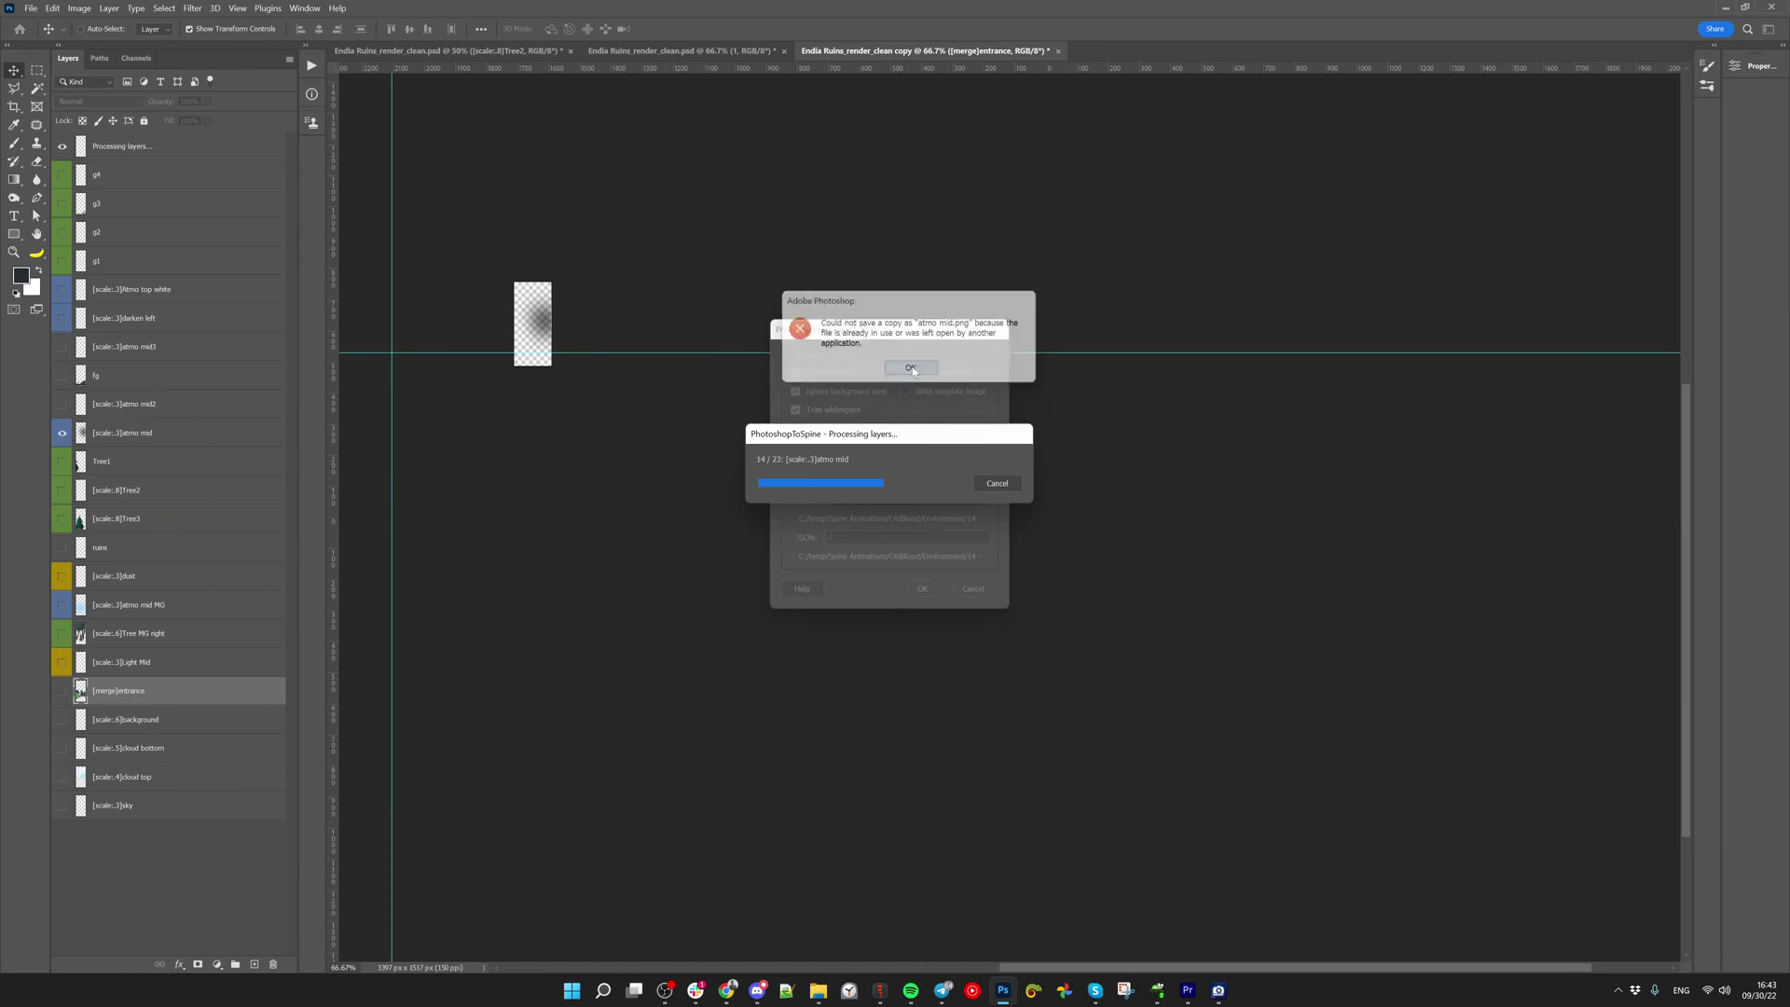
# Switch to Spine, cancel saving the untitled project, and quit the program, discarding the unsaved changes
pyautogui.moveTo(876, 990)
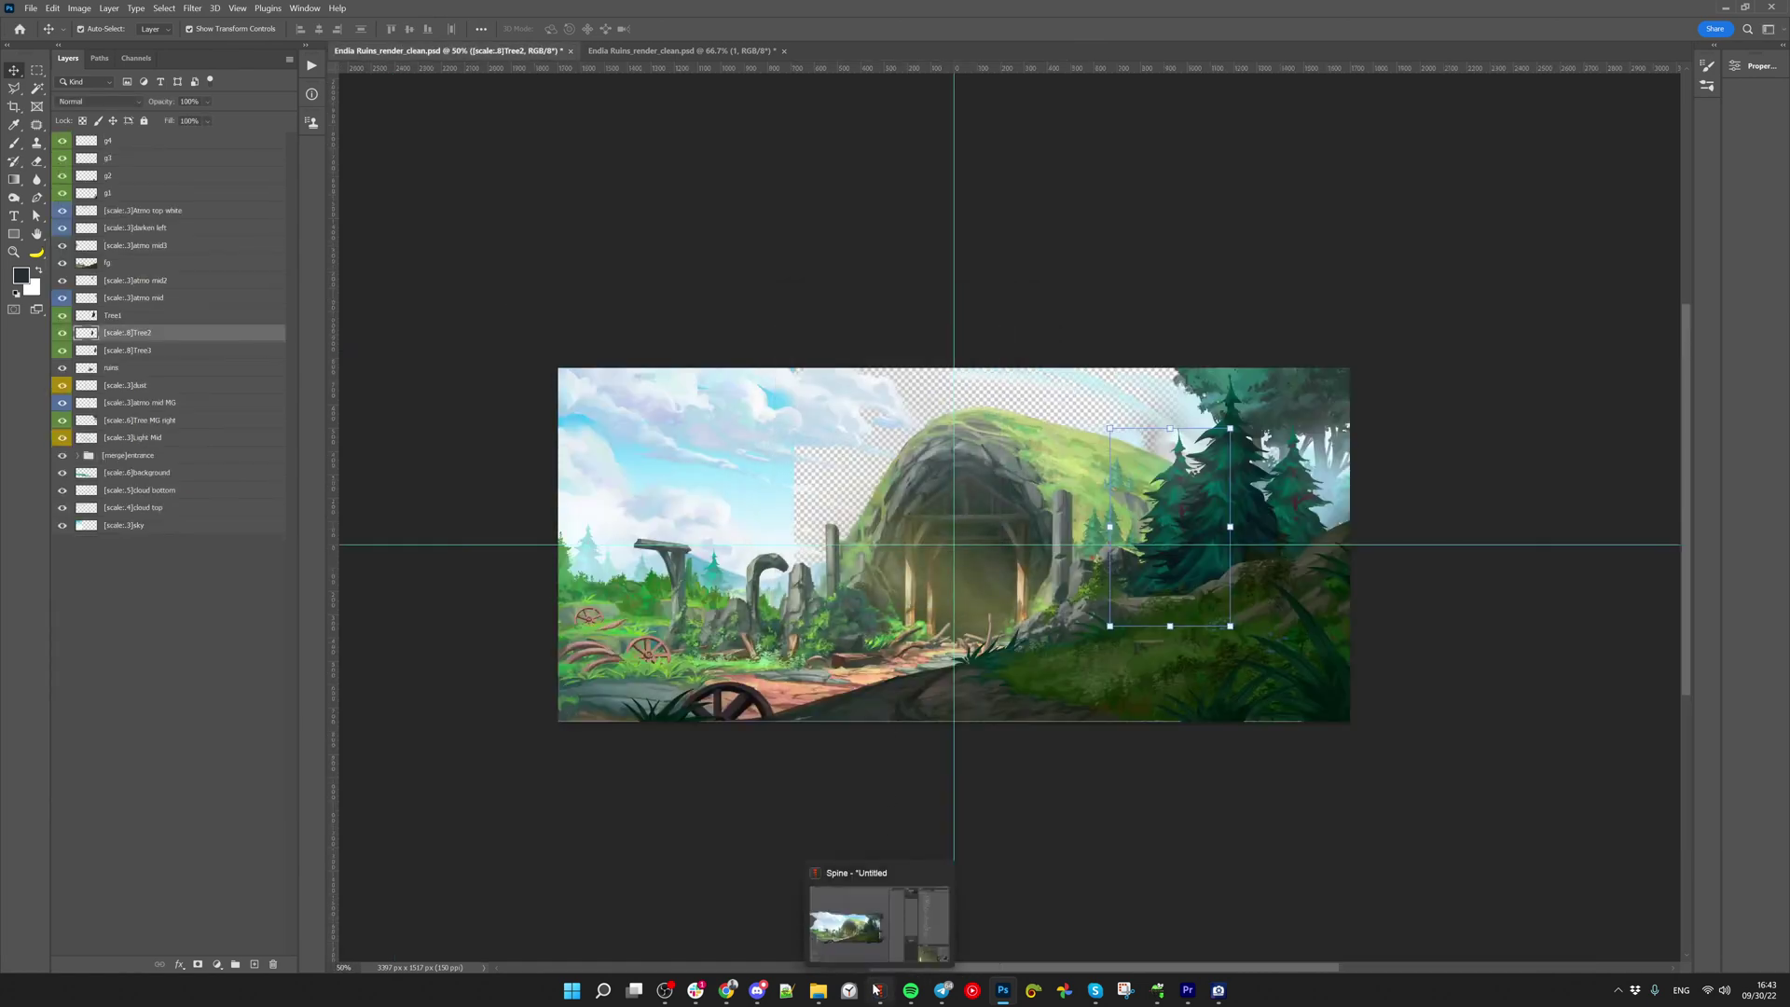
pyautogui.click(881, 936)
pyautogui.hotkey('ctrl', 's')
pyautogui.click(631, 414)
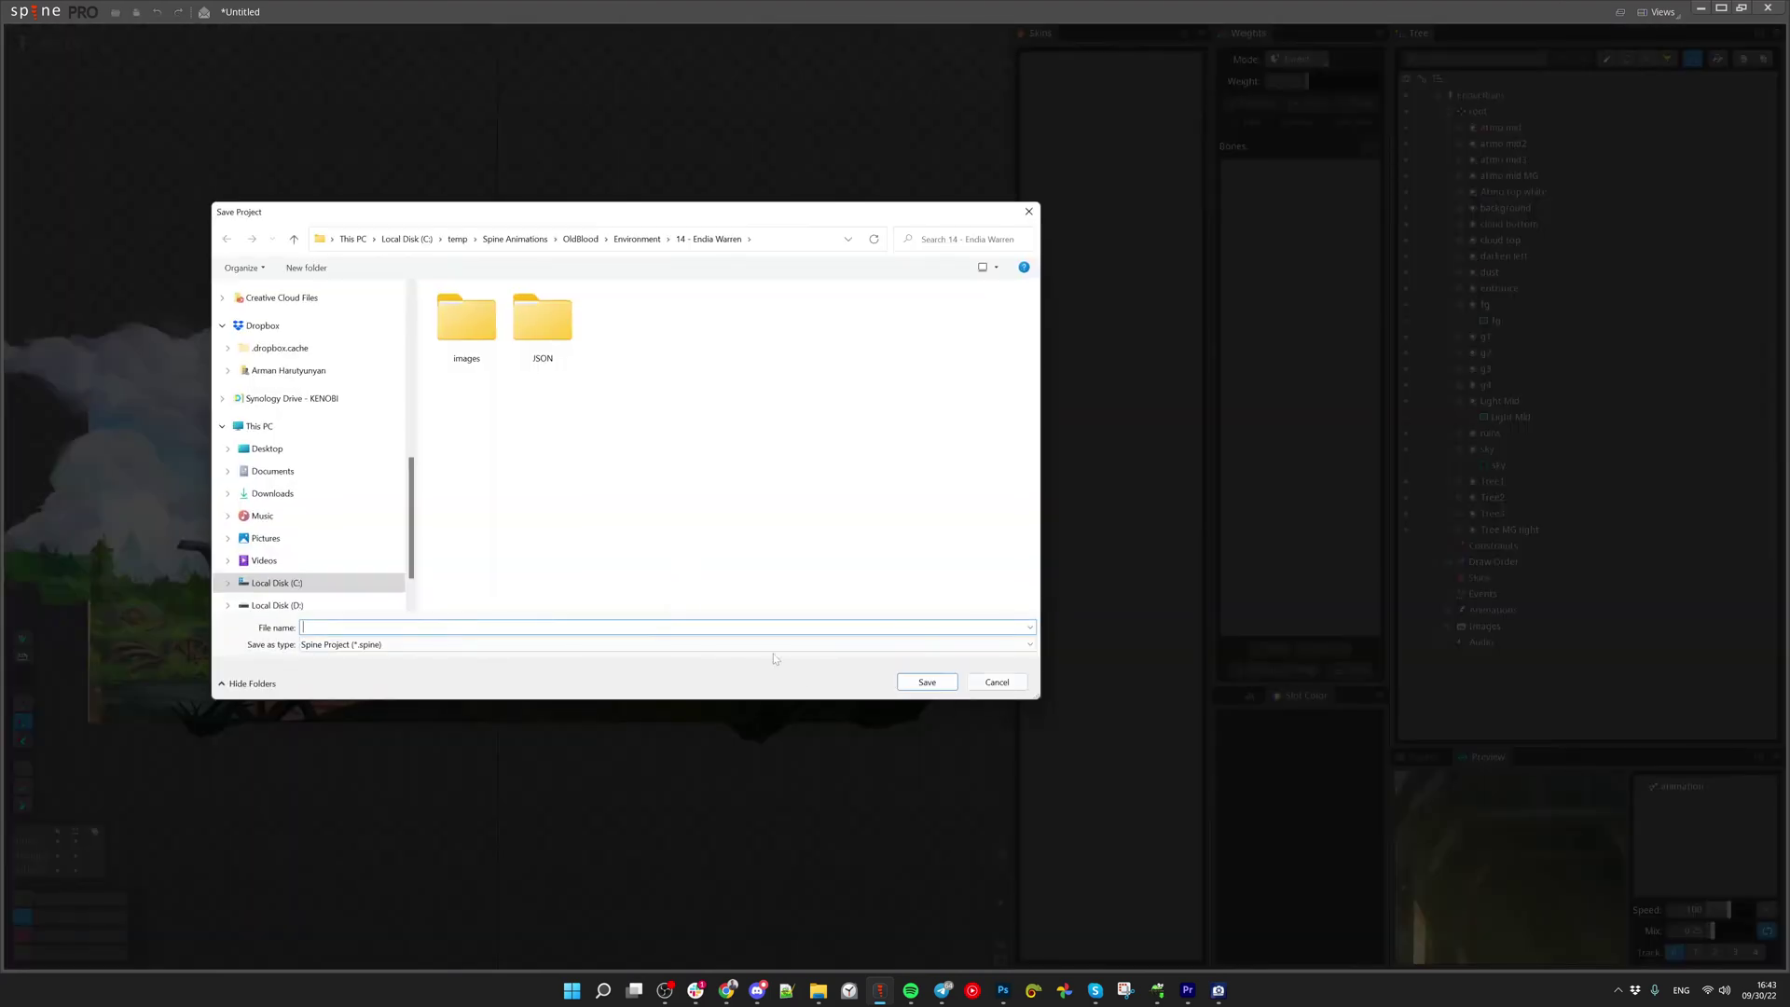
pyautogui.click(997, 682)
pyautogui.click(1768, 7)
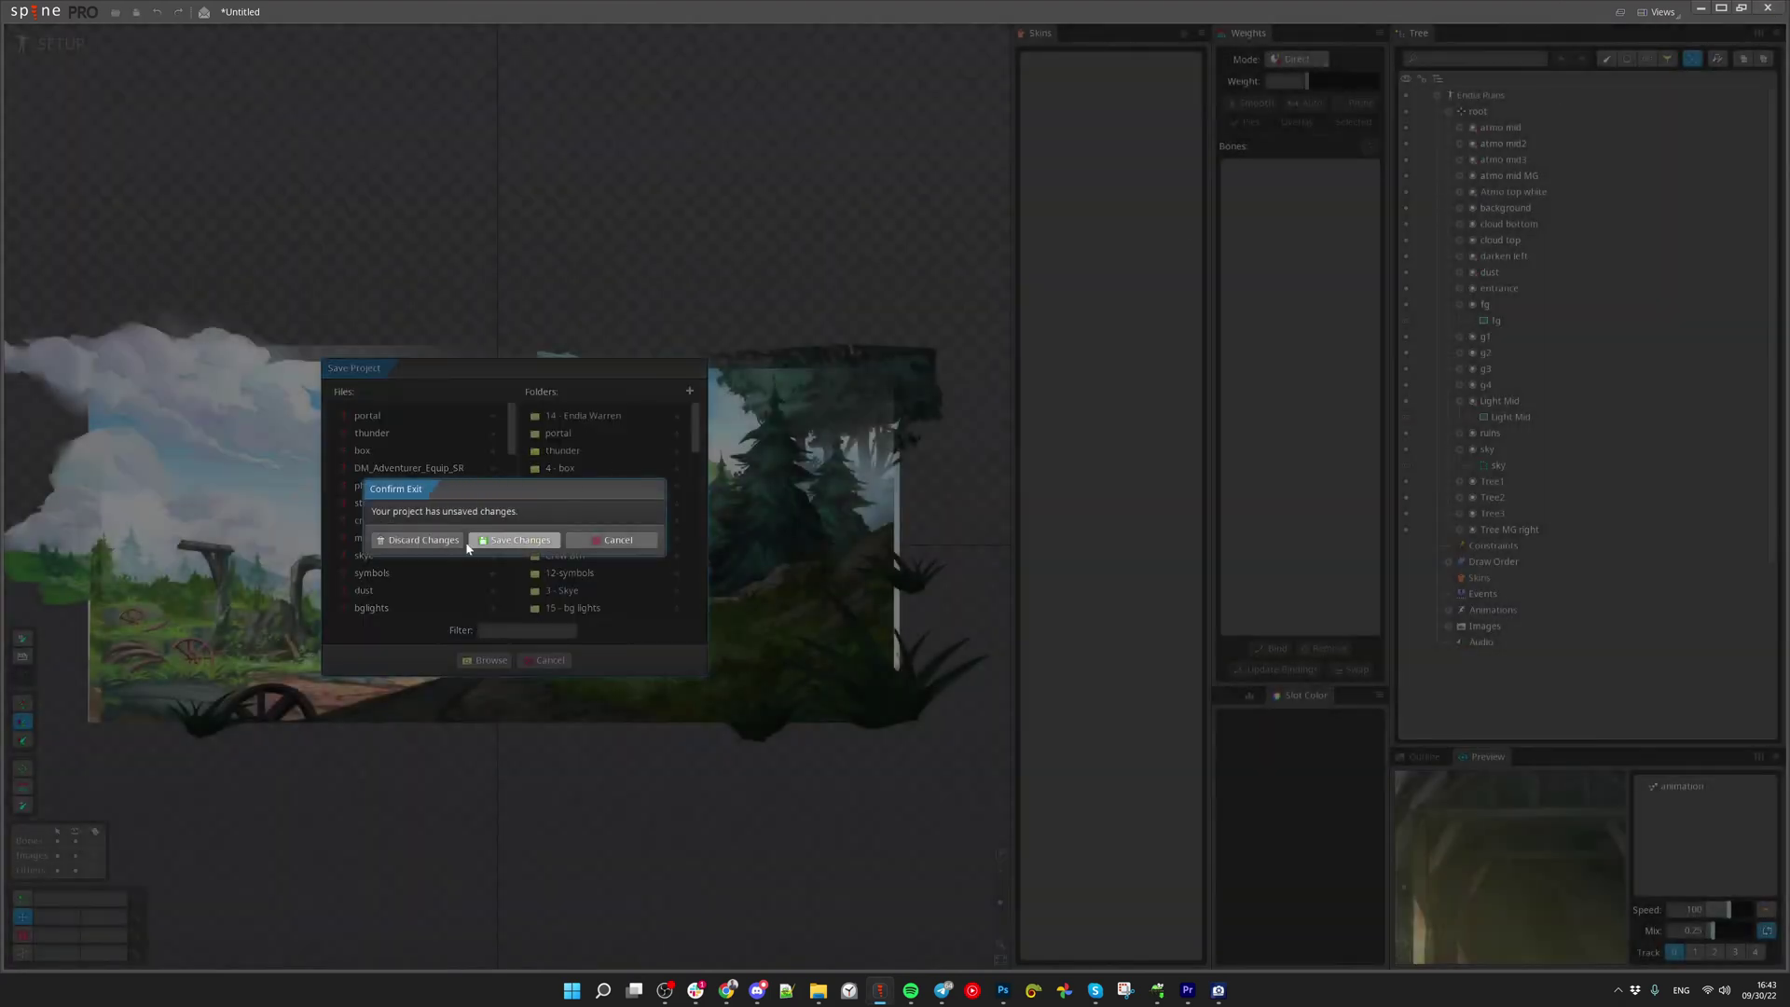
pyautogui.click(456, 541)
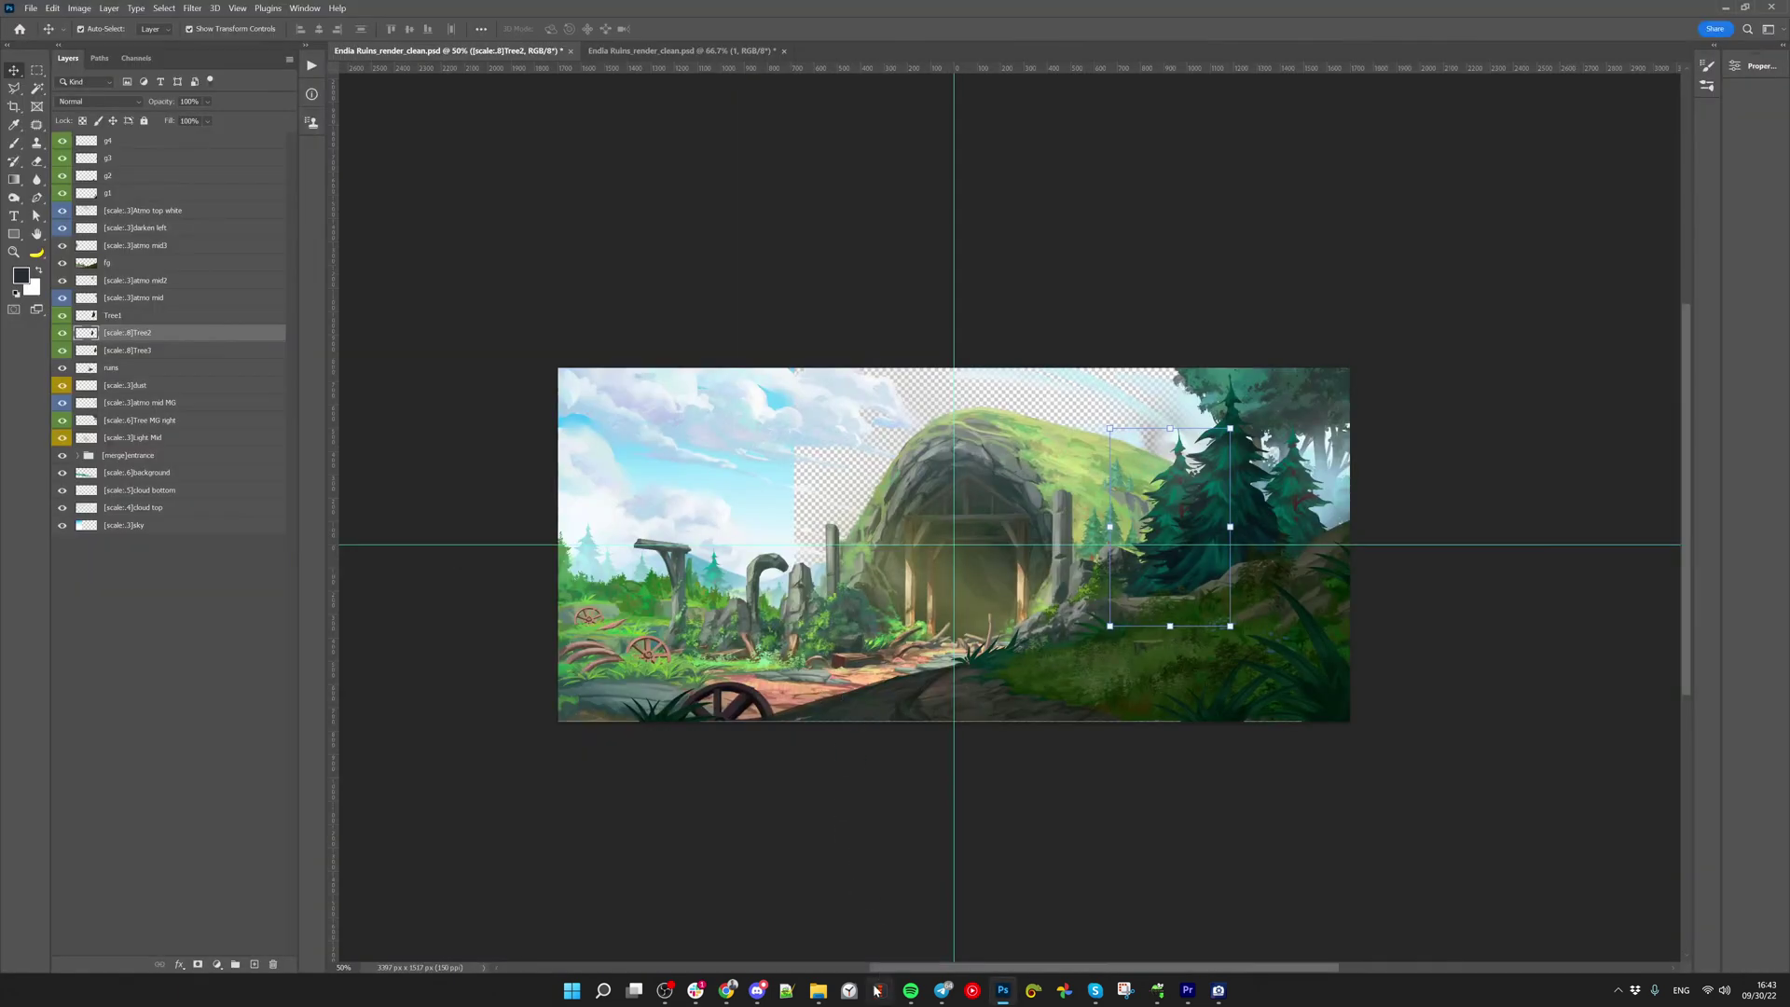
pyautogui.hotkey('ctrl', 'shift', 'e')
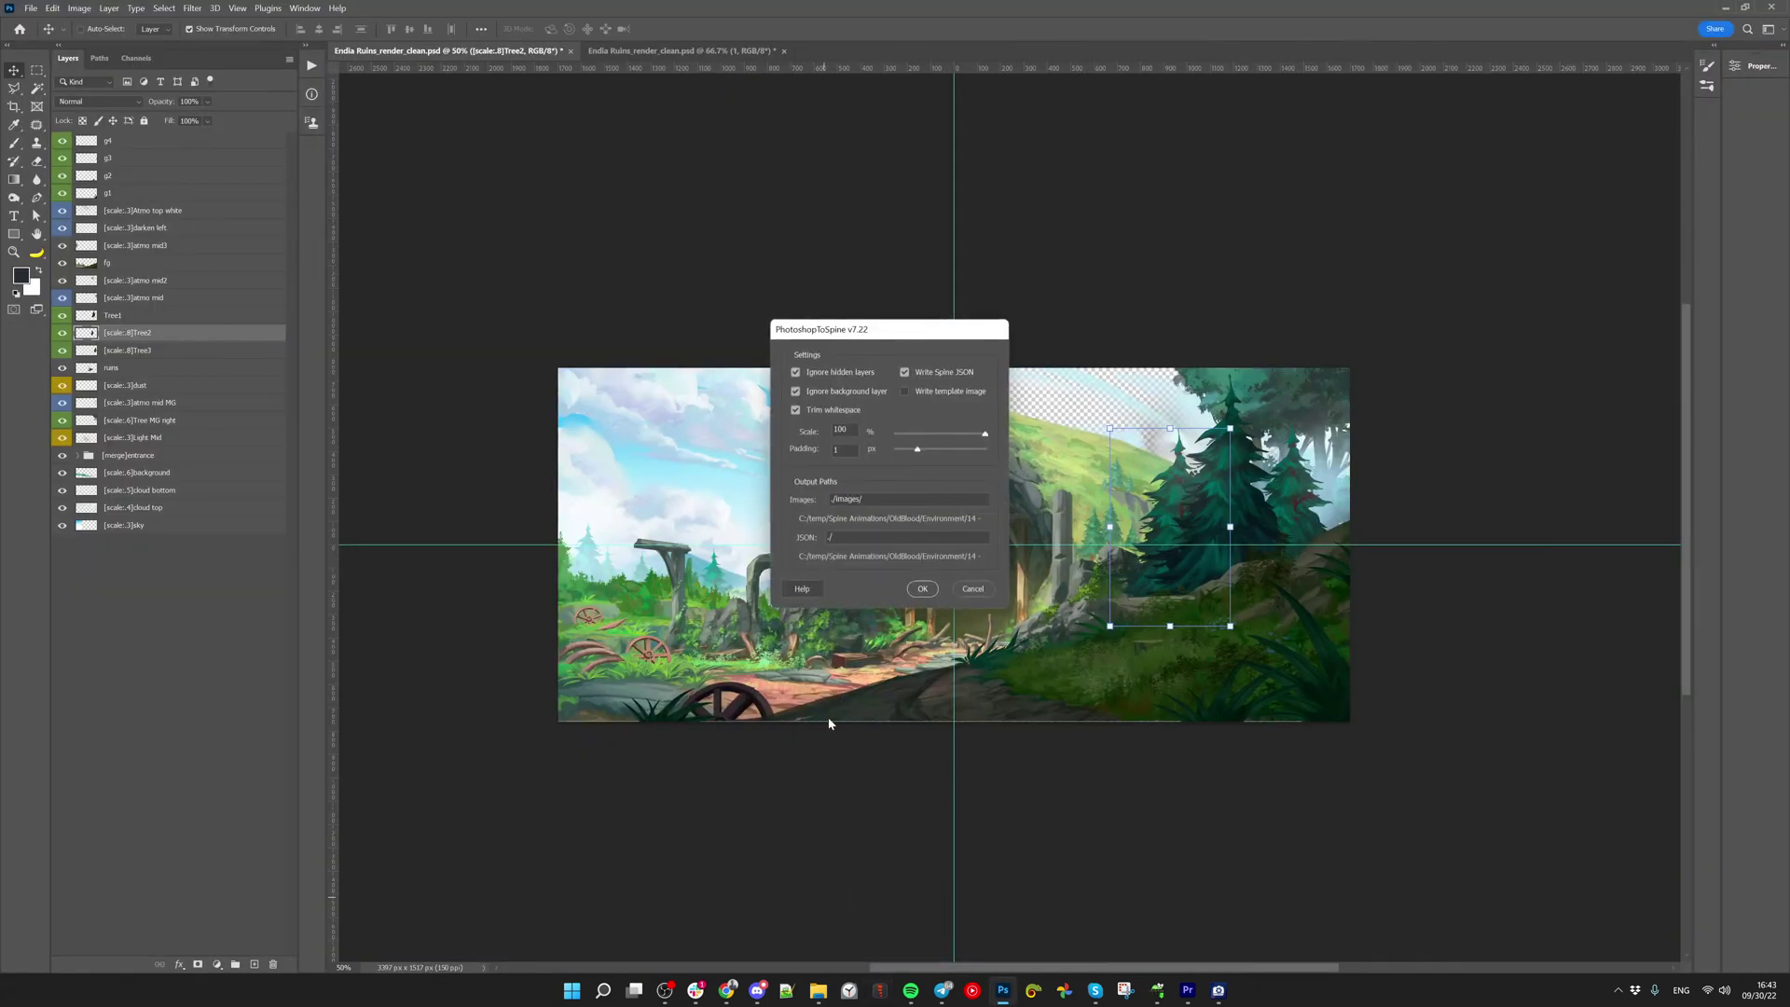
pyautogui.click(917, 590)
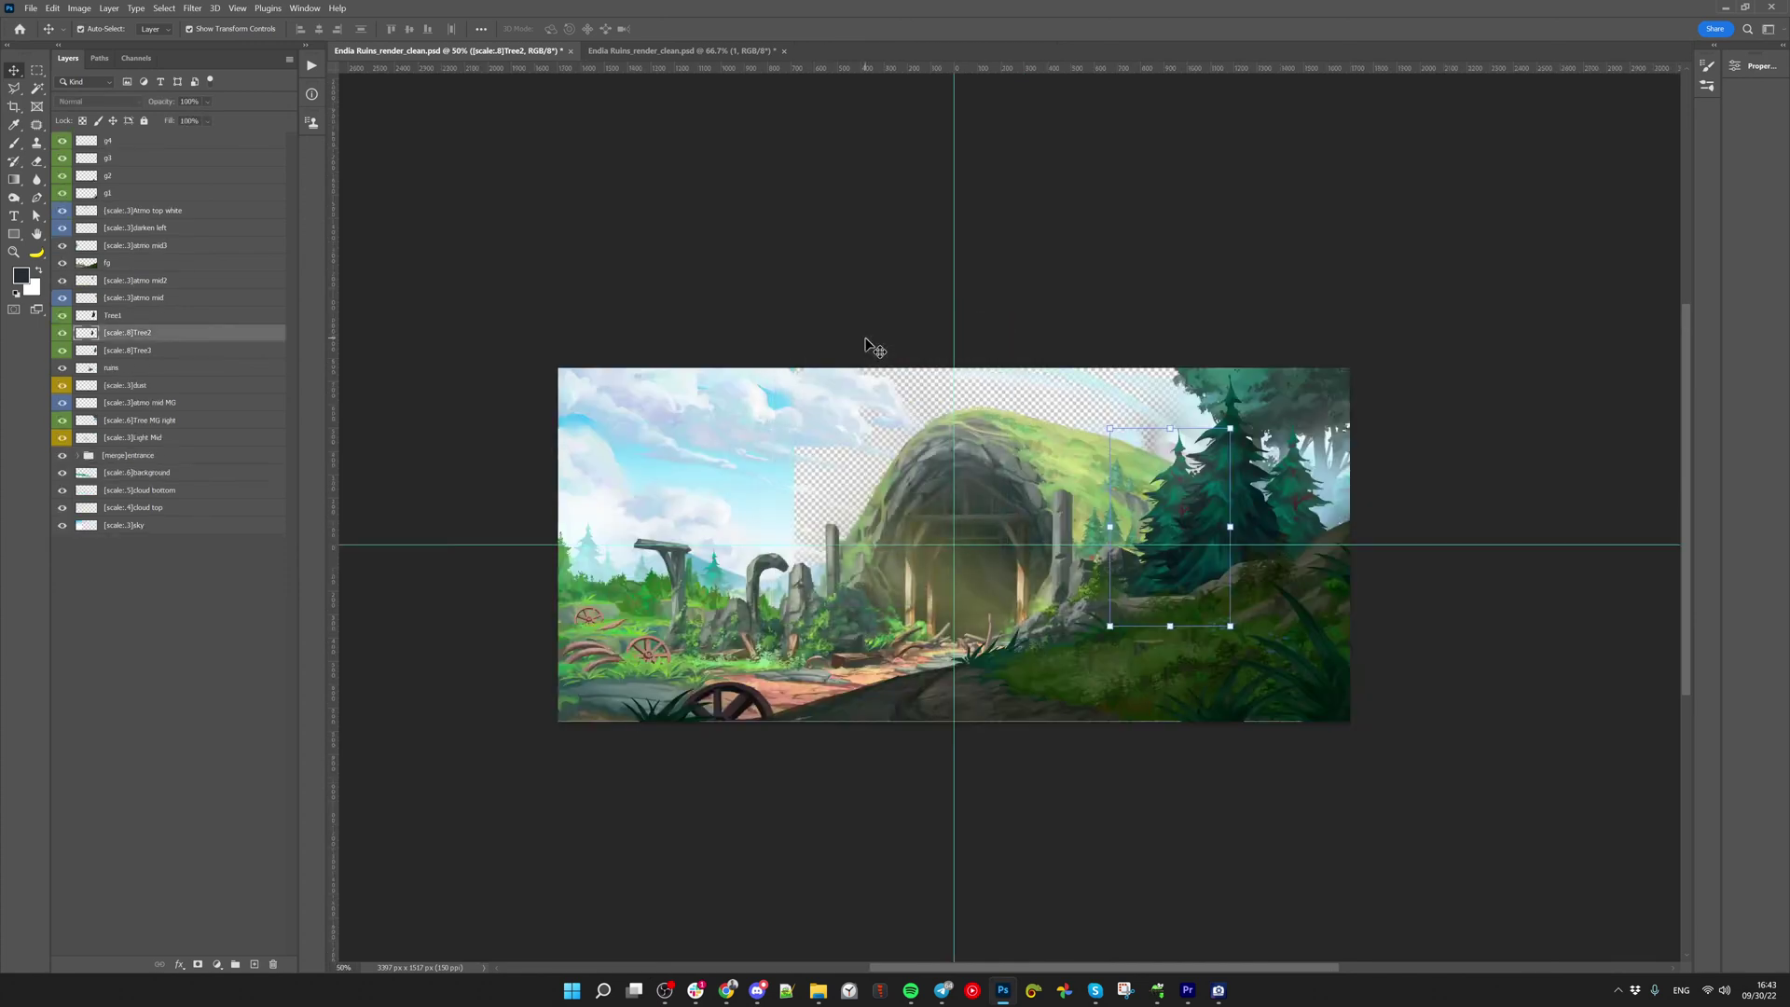
pyautogui.click(817, 991)
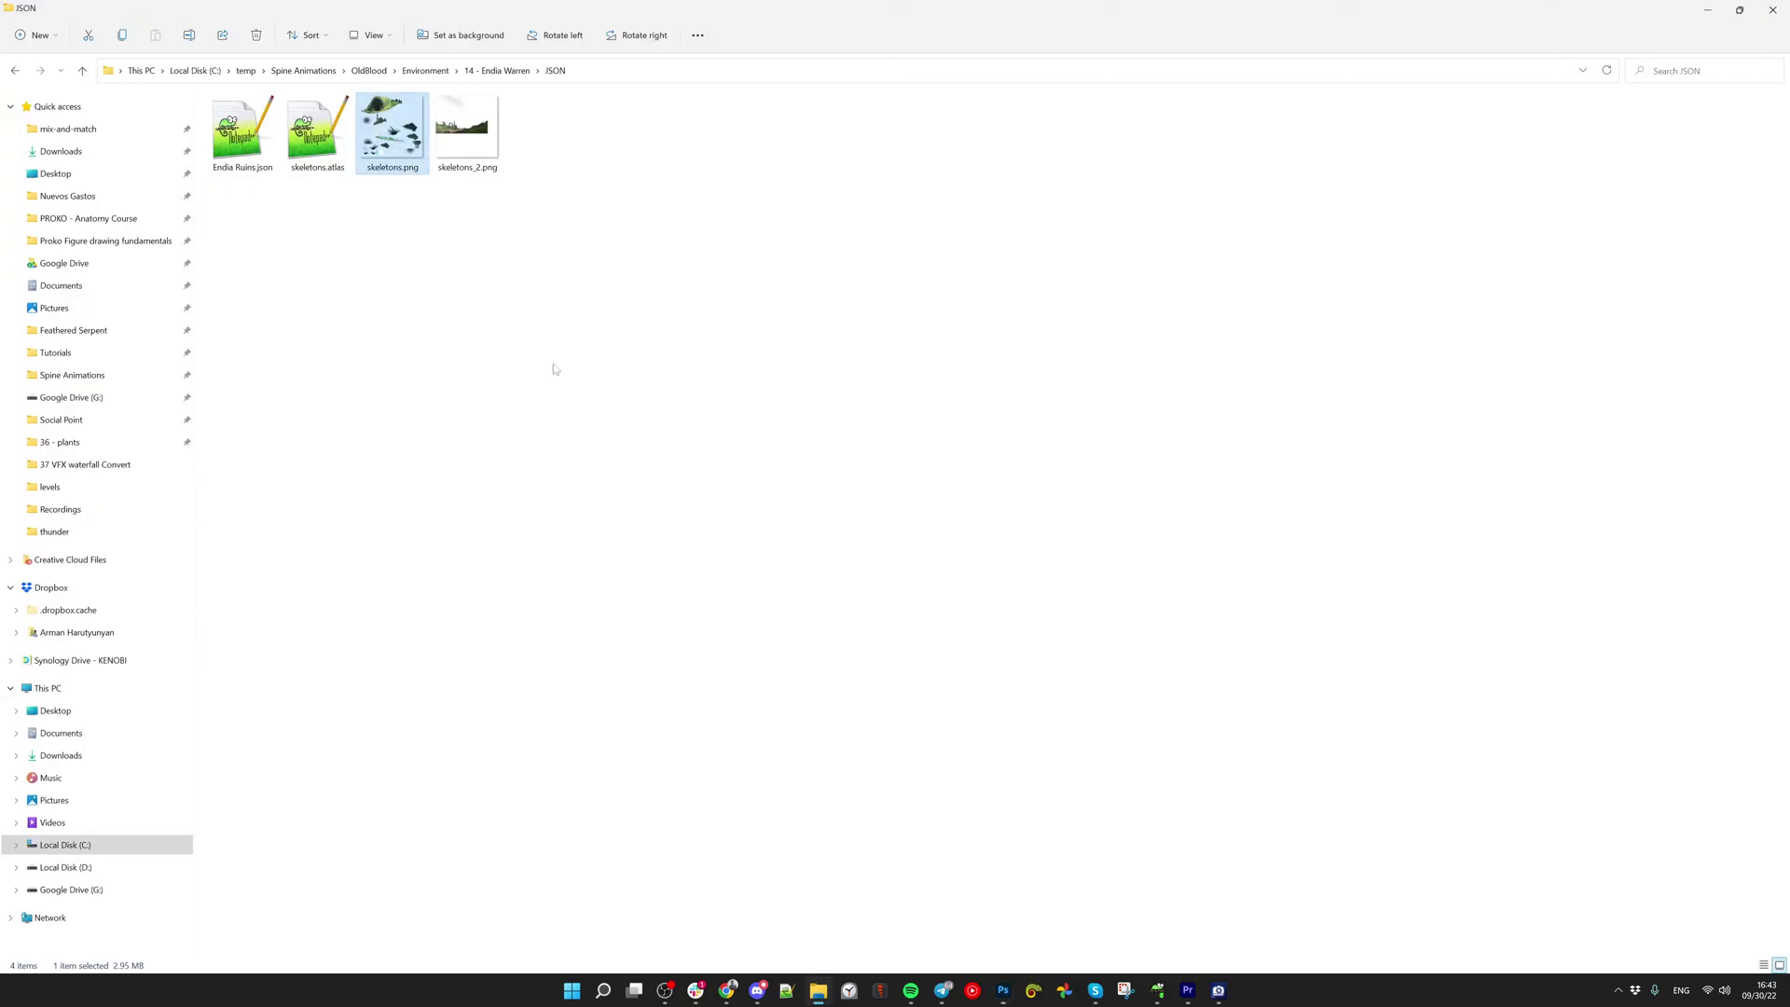
pyautogui.click(497, 70)
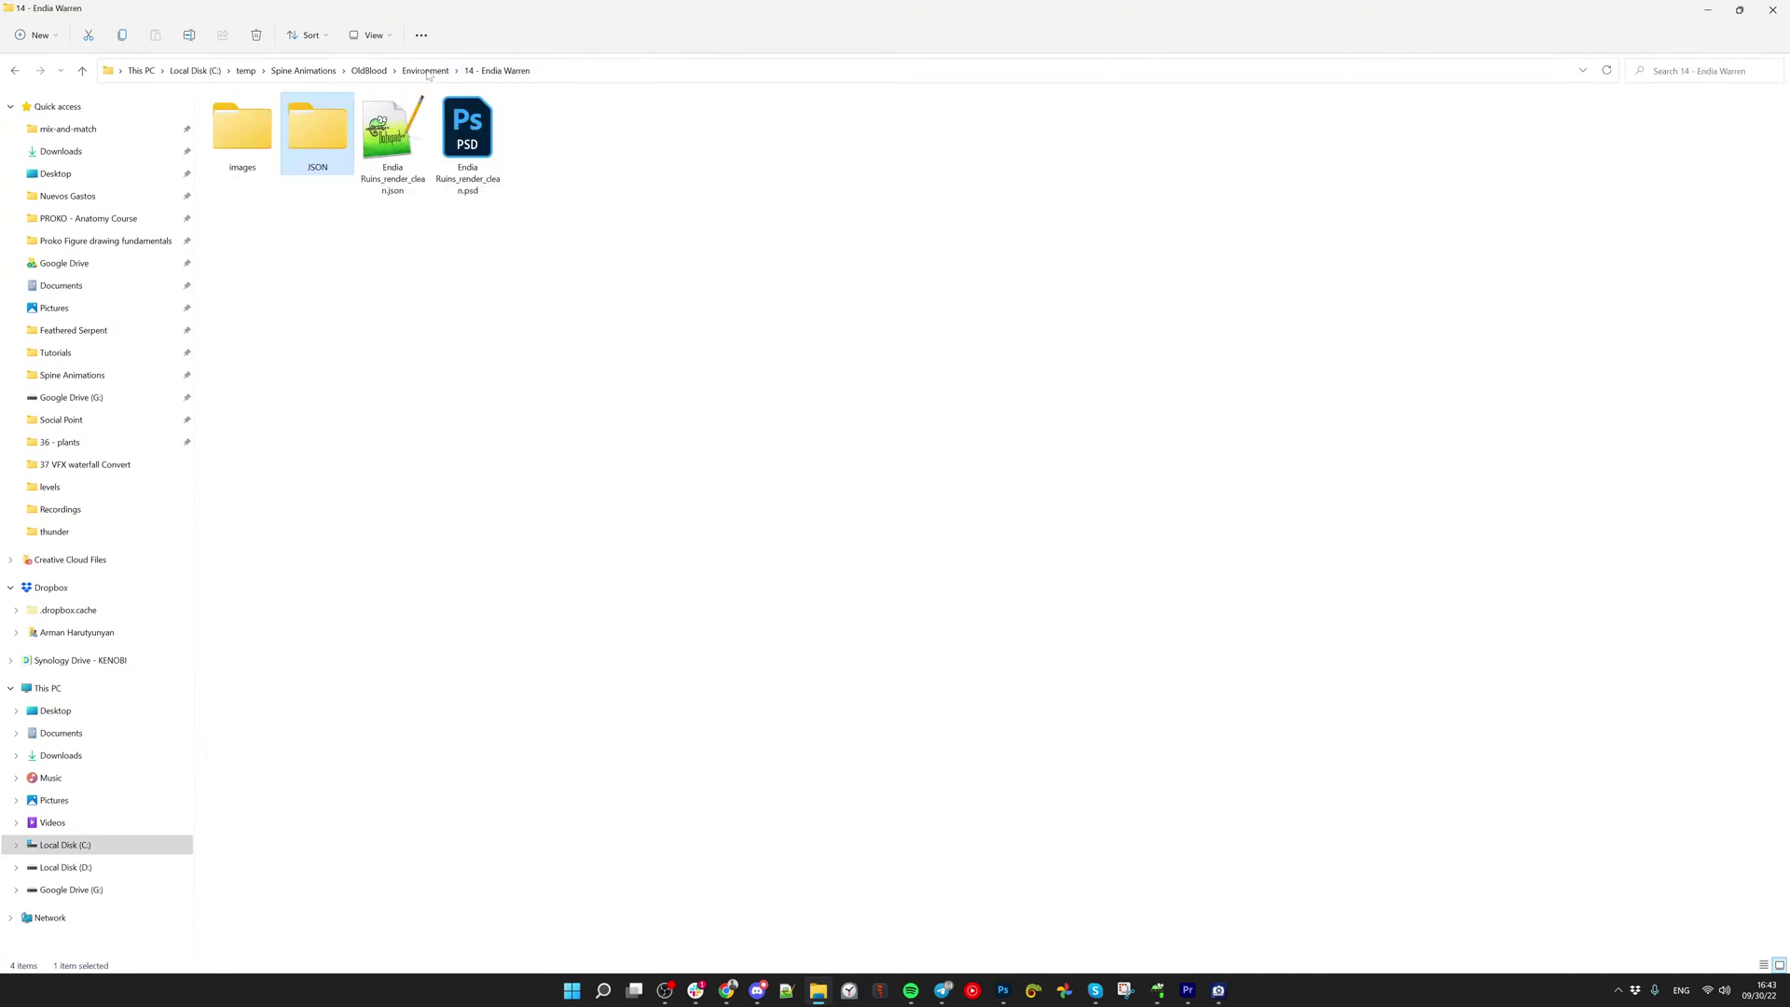
# Select Endia Ruins_render_clean.json, start Spine from its launcher, and dismiss the hotkey error
pyautogui.click(393, 136)
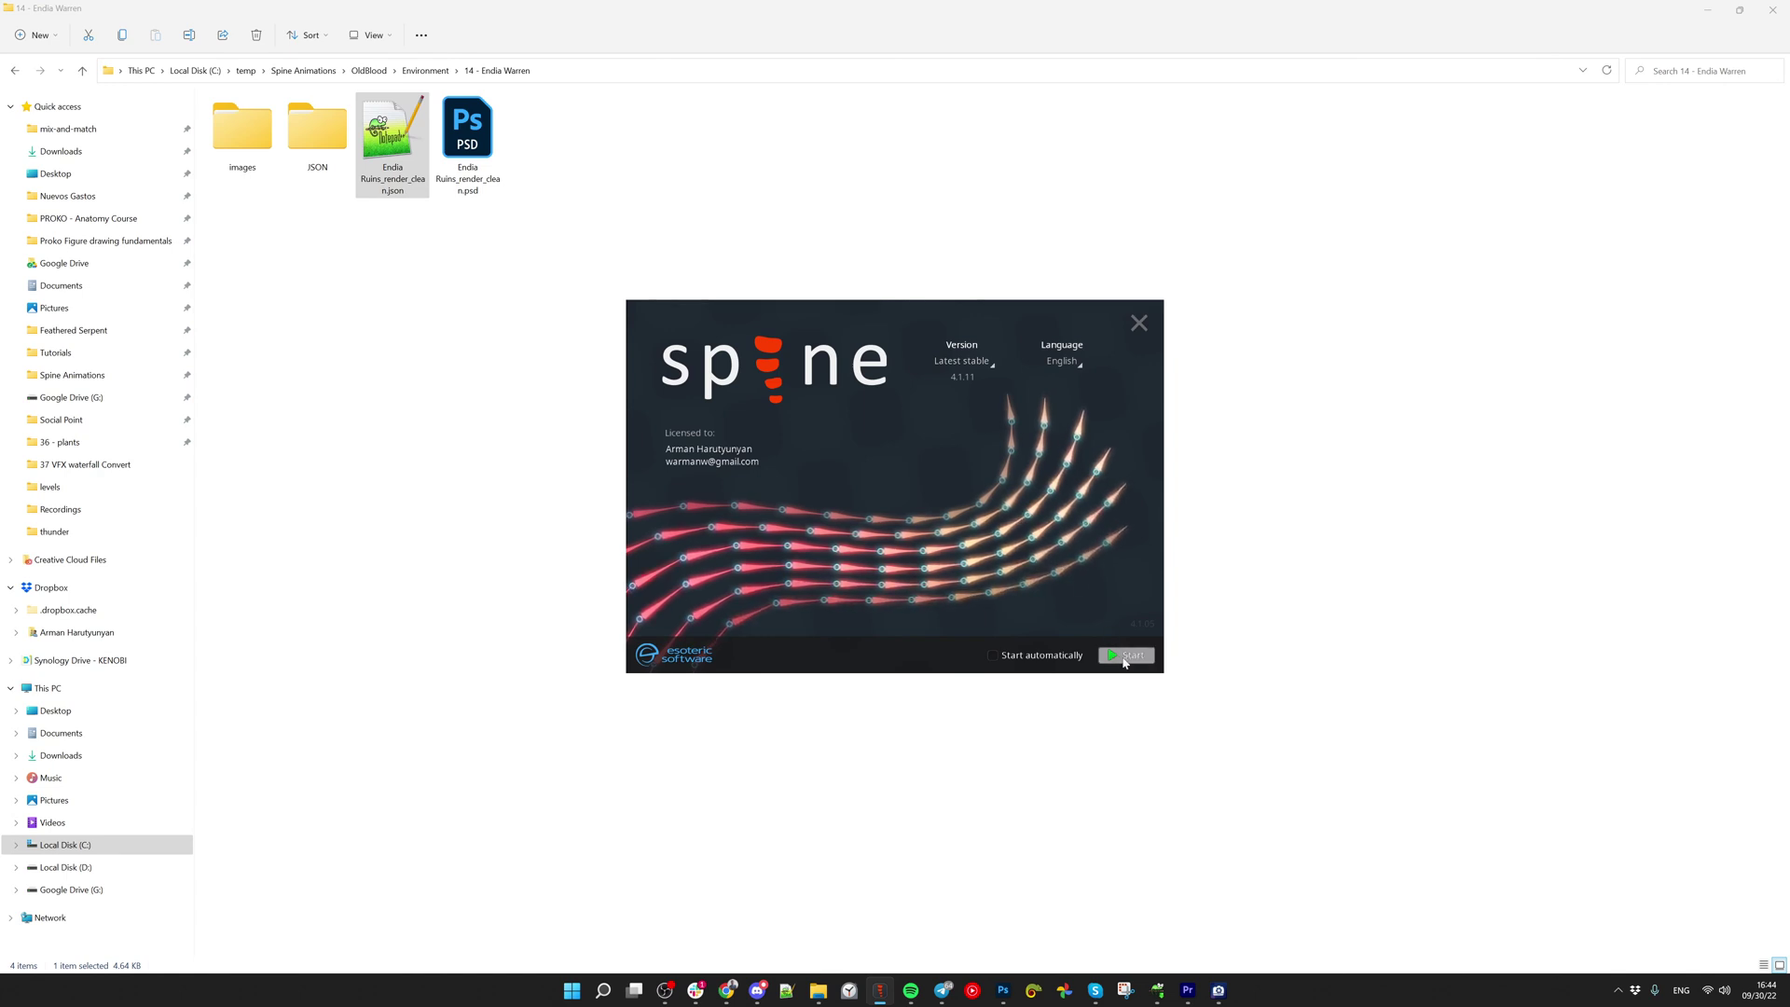
pyautogui.click(1125, 657)
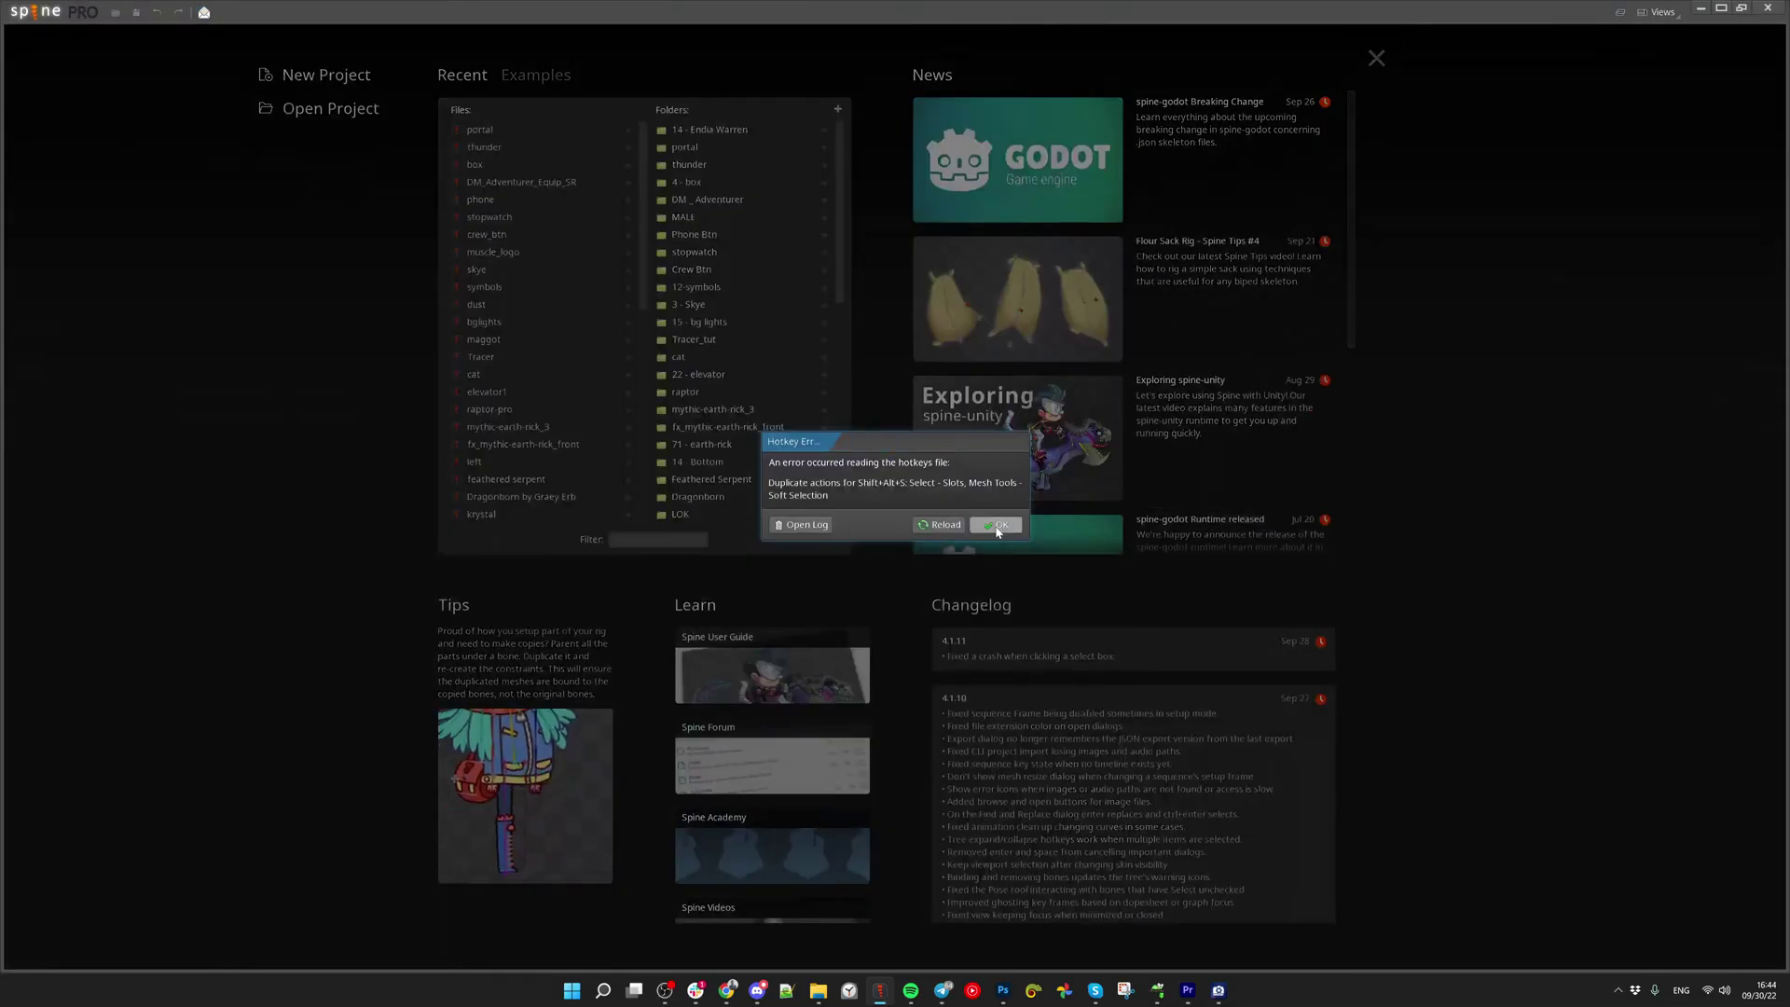
pyautogui.click(961, 548)
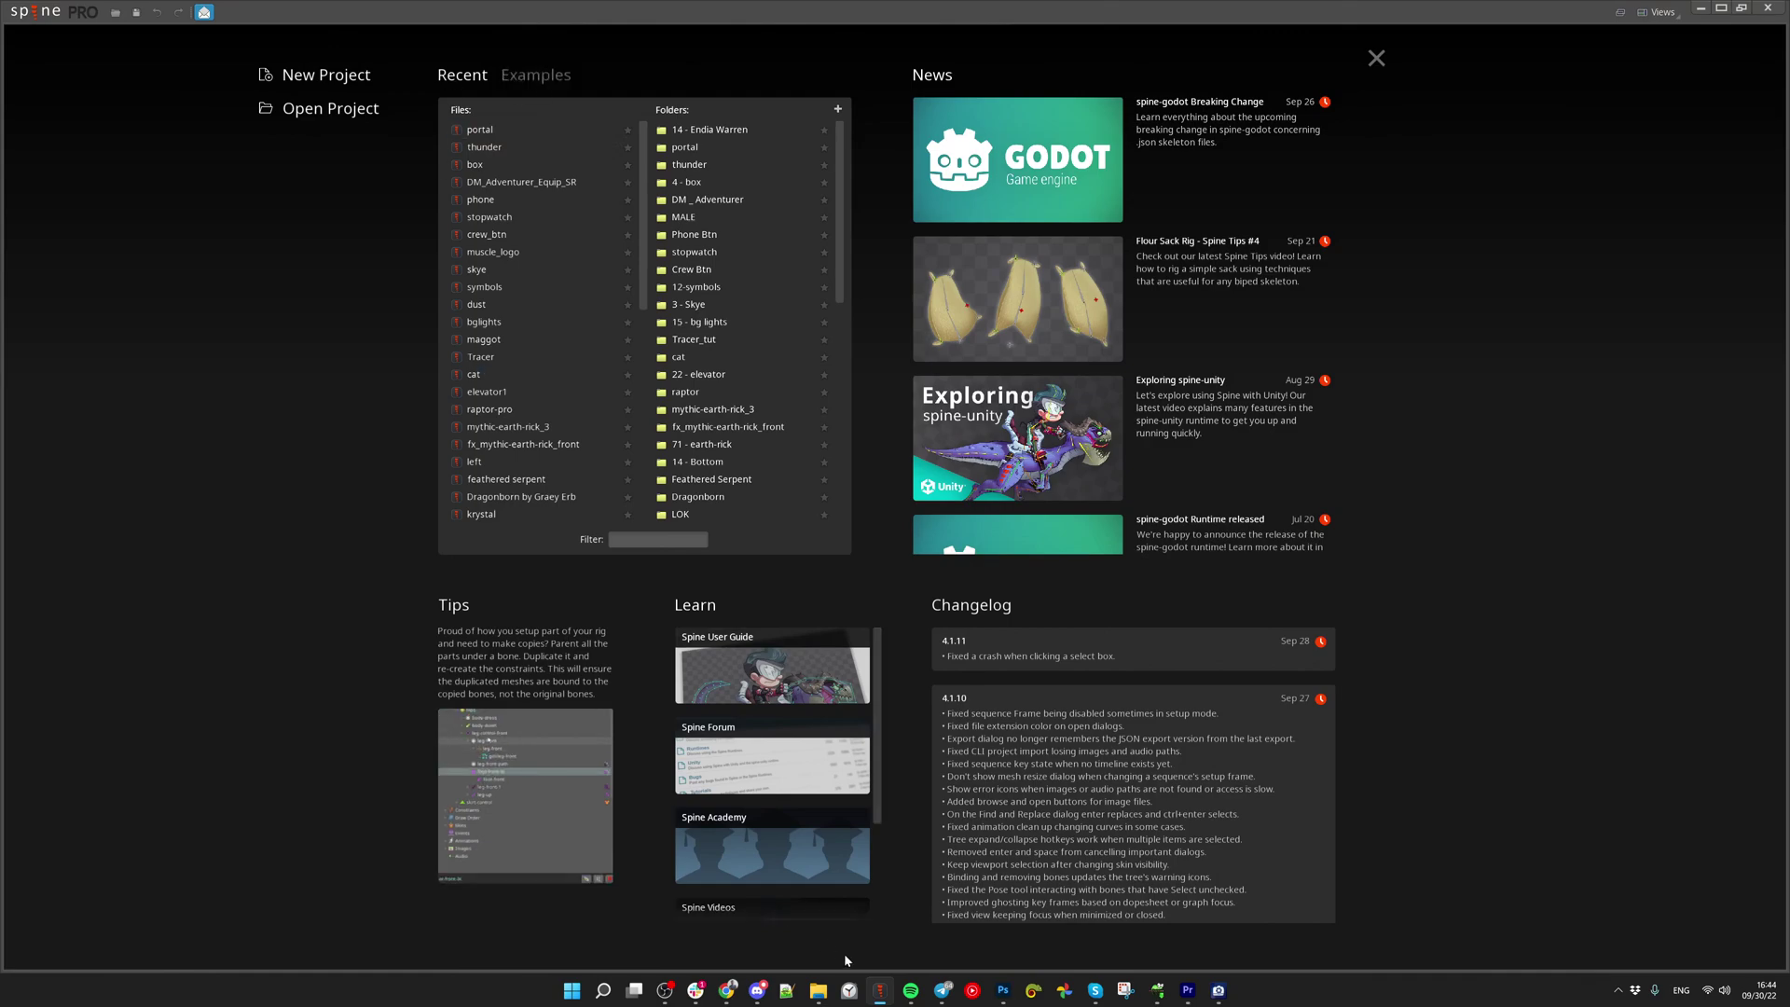
# Import Endia Ruins_render_clean.json from the project folder into Spine as a new project with the skeleton named Endia Ruins
pyautogui.click(818, 990)
pyautogui.moveTo(395, 149); pyautogui.dragTo(678, 466)
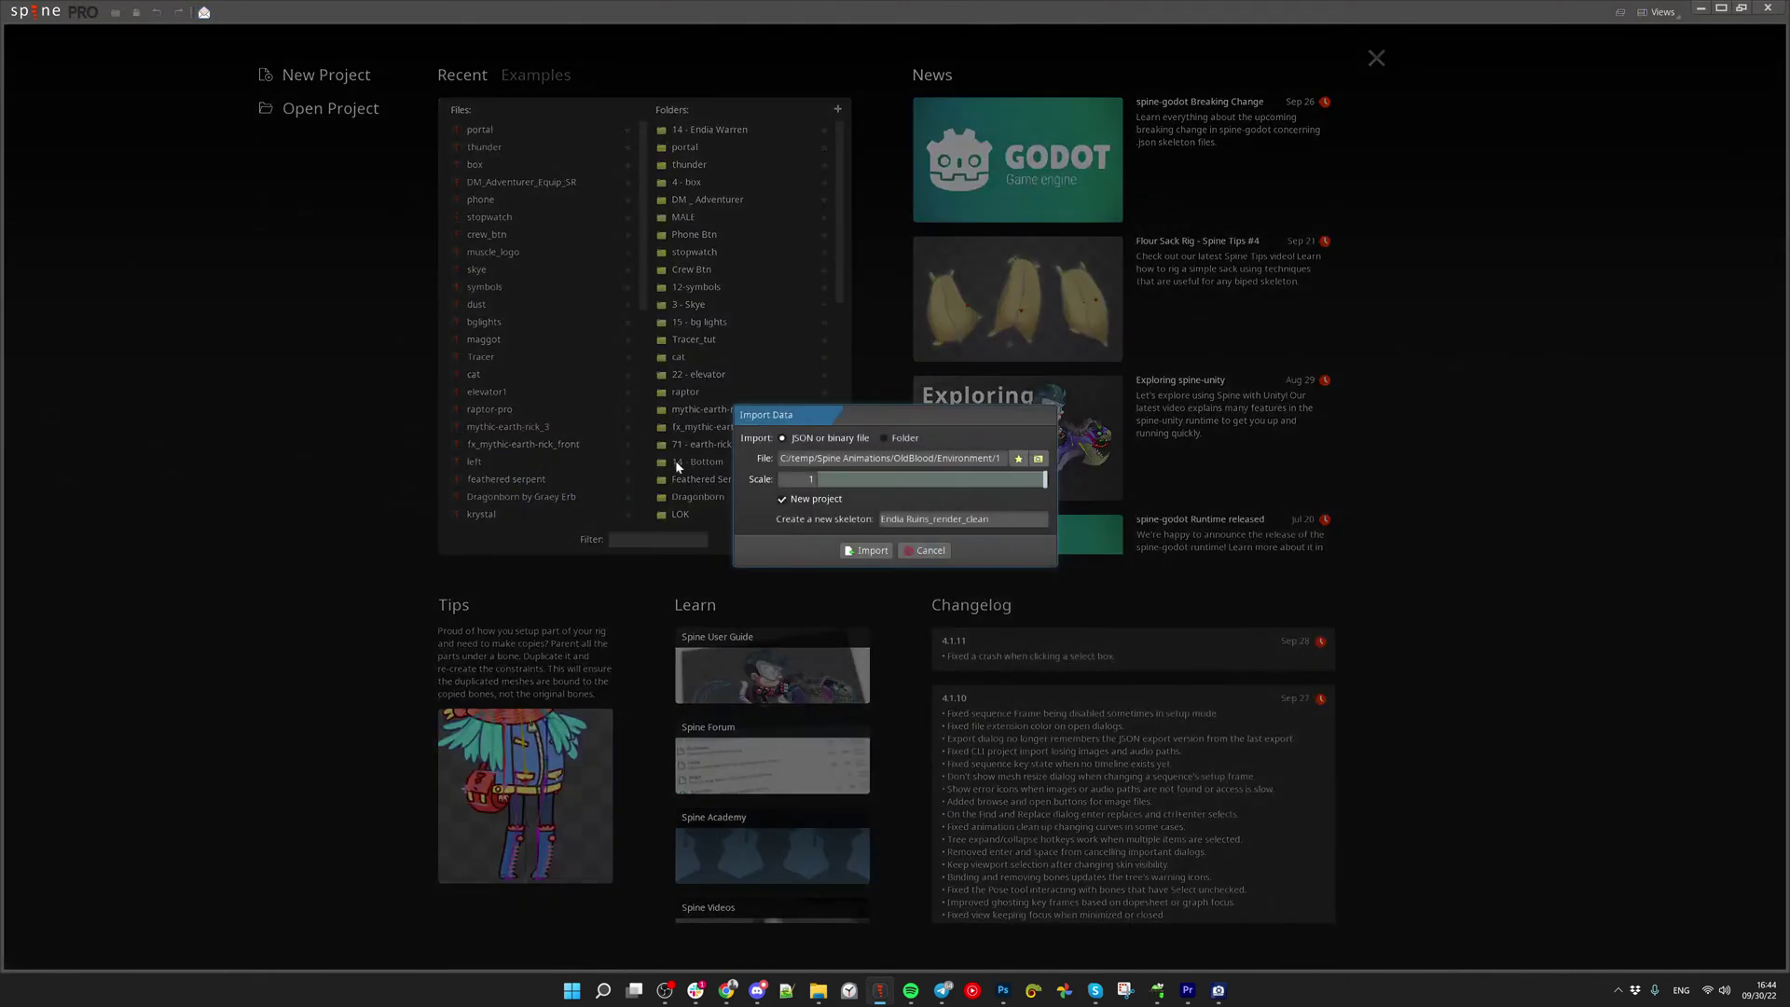
pyautogui.click(931, 520)
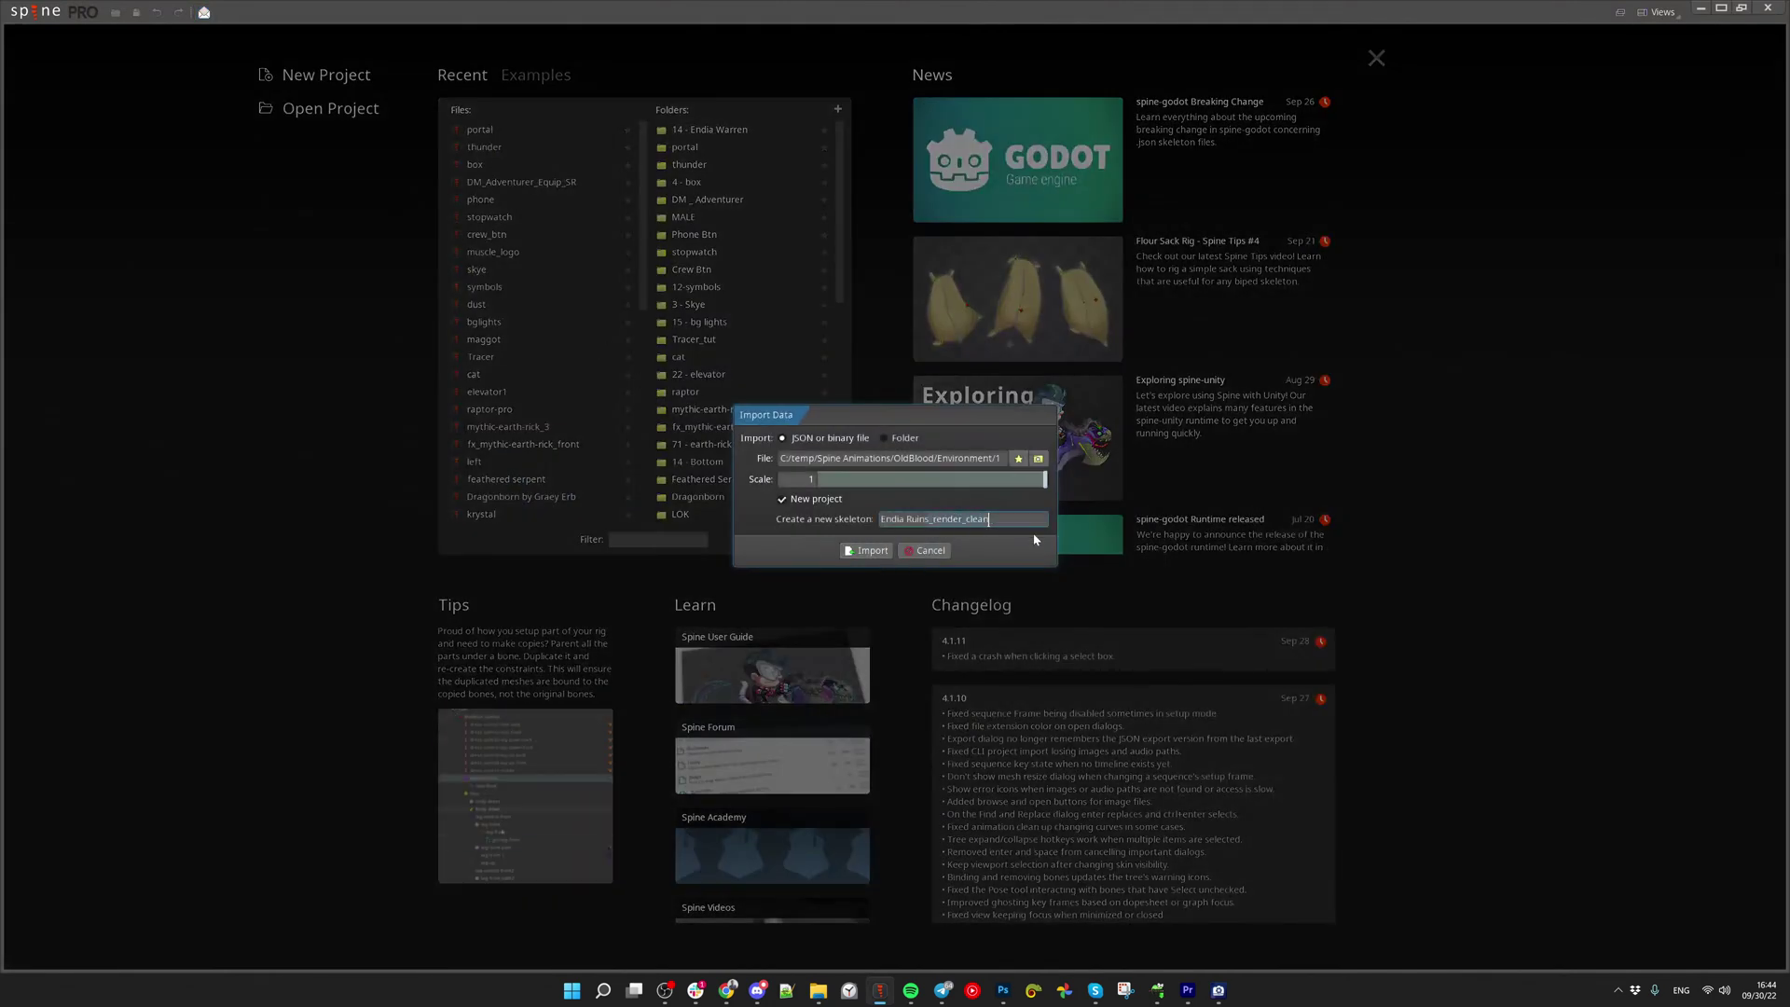
pyautogui.click(794, 501)
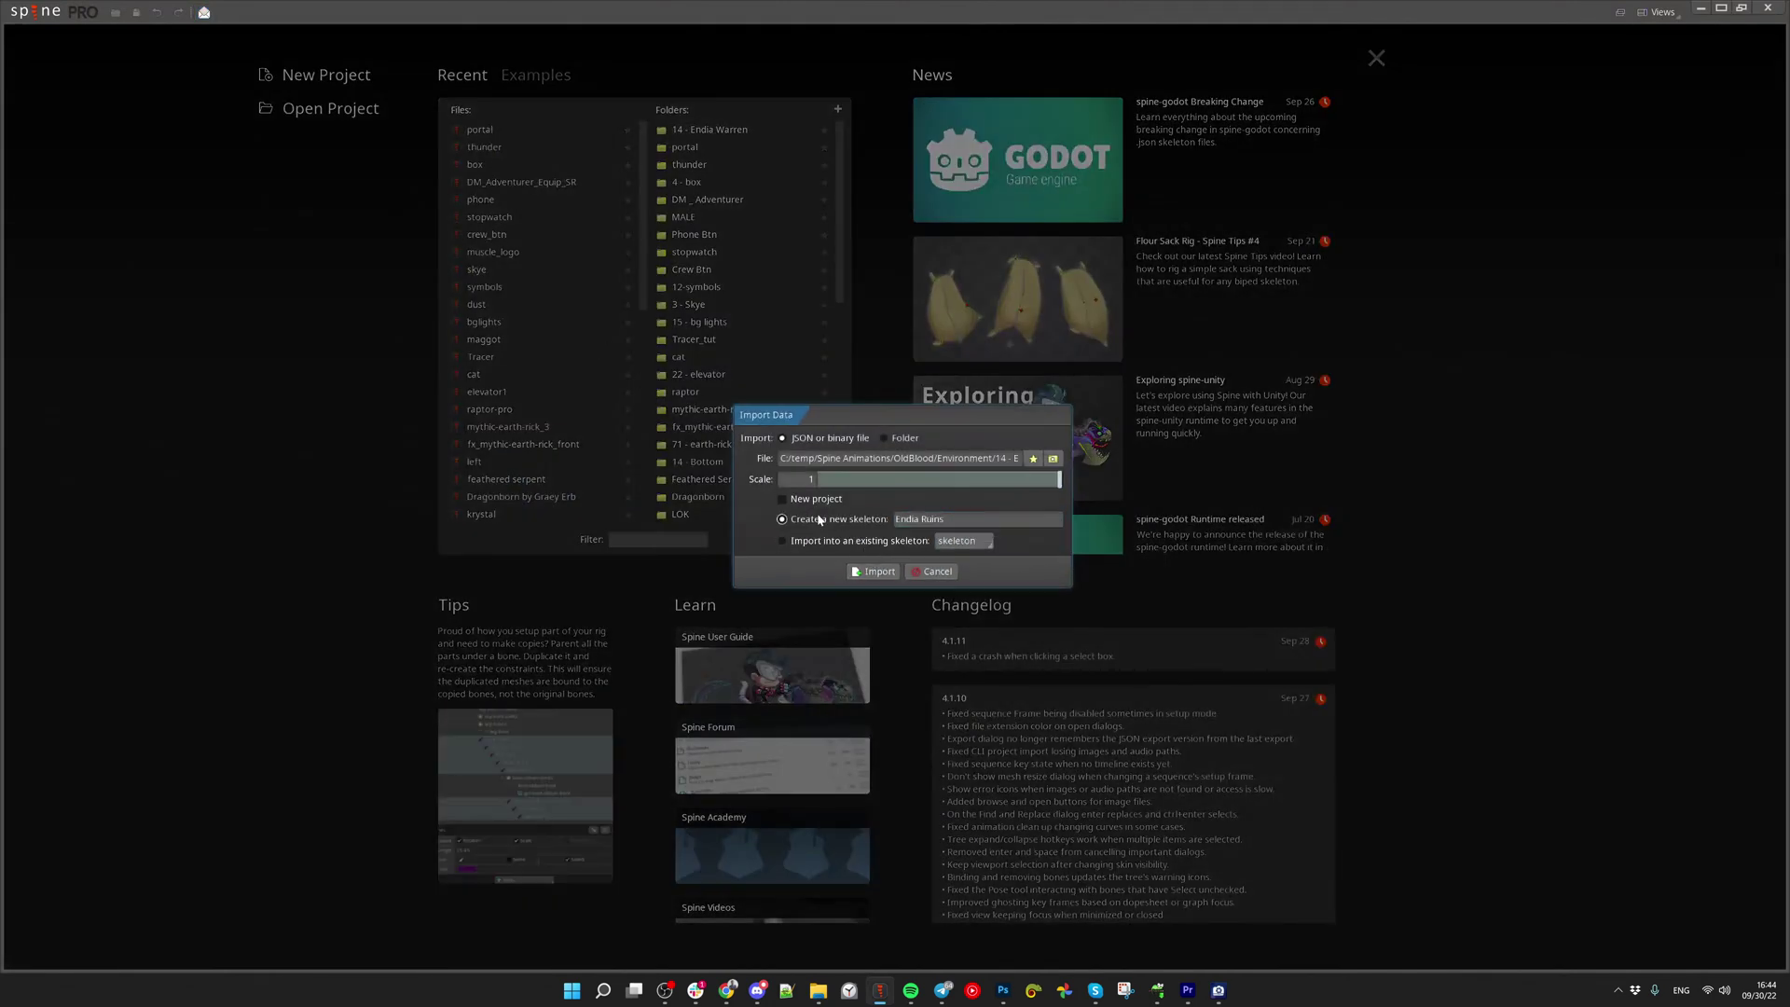
pyautogui.click(813, 502)
pyautogui.click(871, 558)
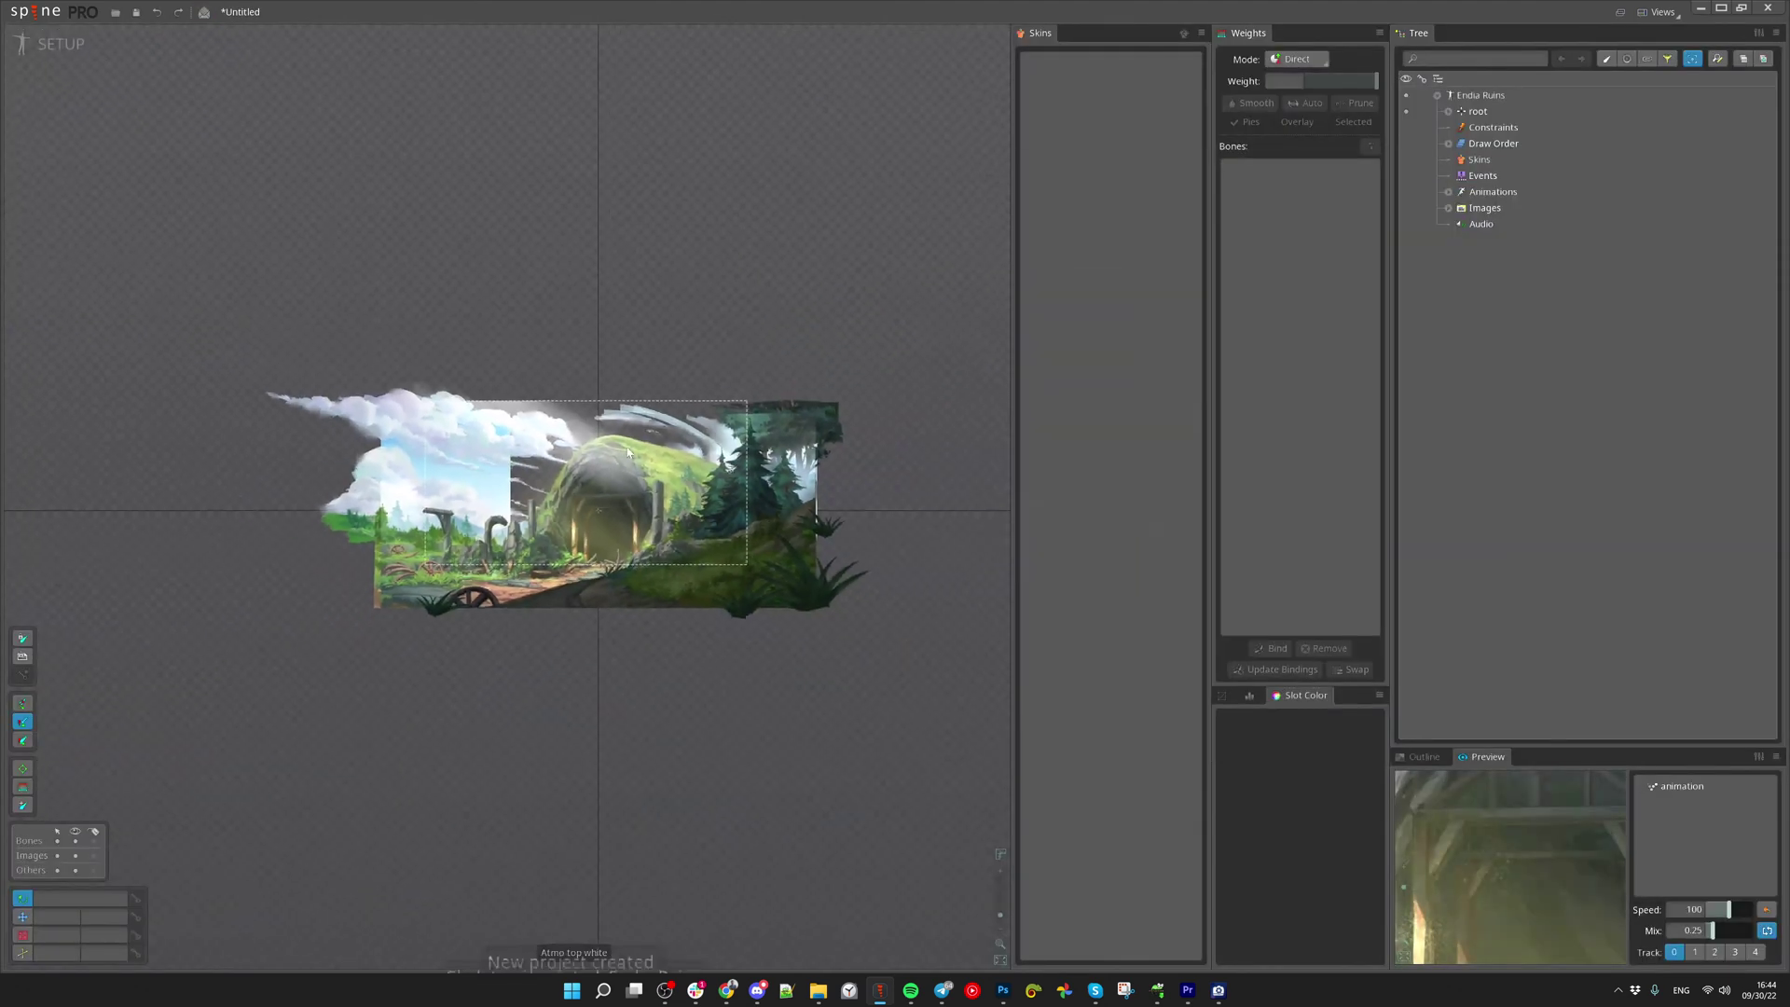
# Convert the sky region to a mesh and stretch its right edge across to the scene's right border
pyautogui.scroll(3, 504, 503)
pyautogui.click(392, 559)
pyautogui.scroll(-2, 392, 541)
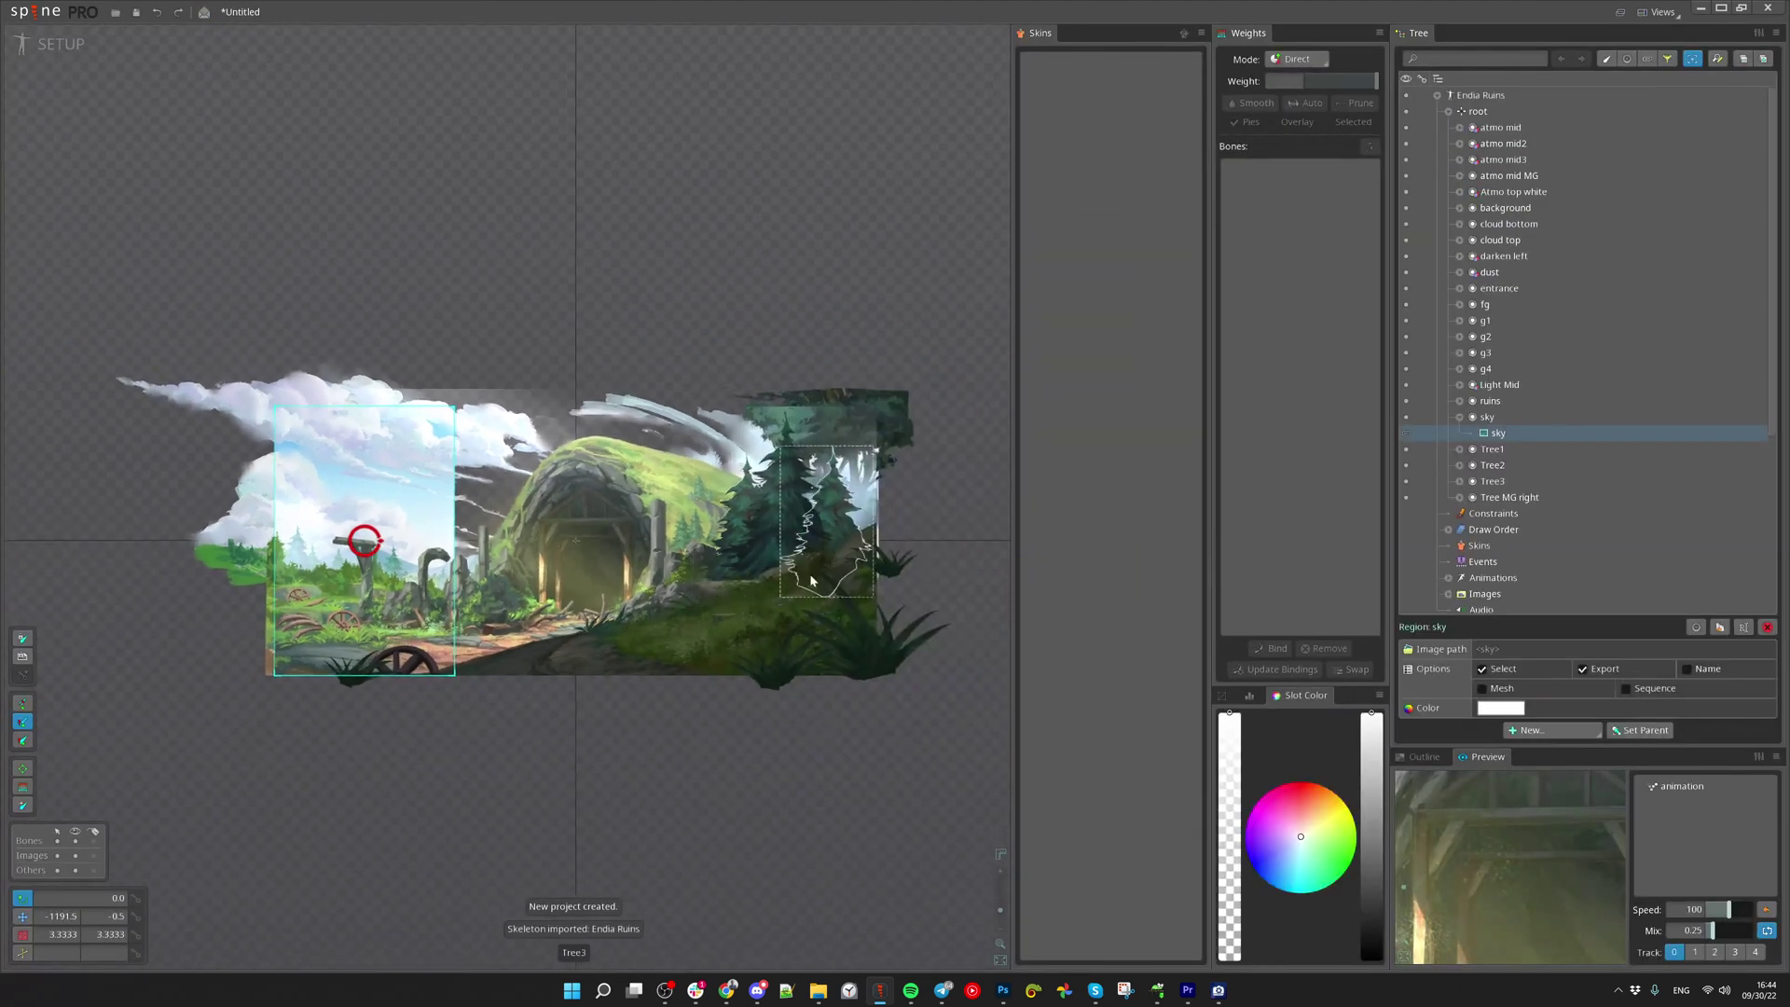
pyautogui.scroll(-1, 812, 580)
pyautogui.click(1482, 688)
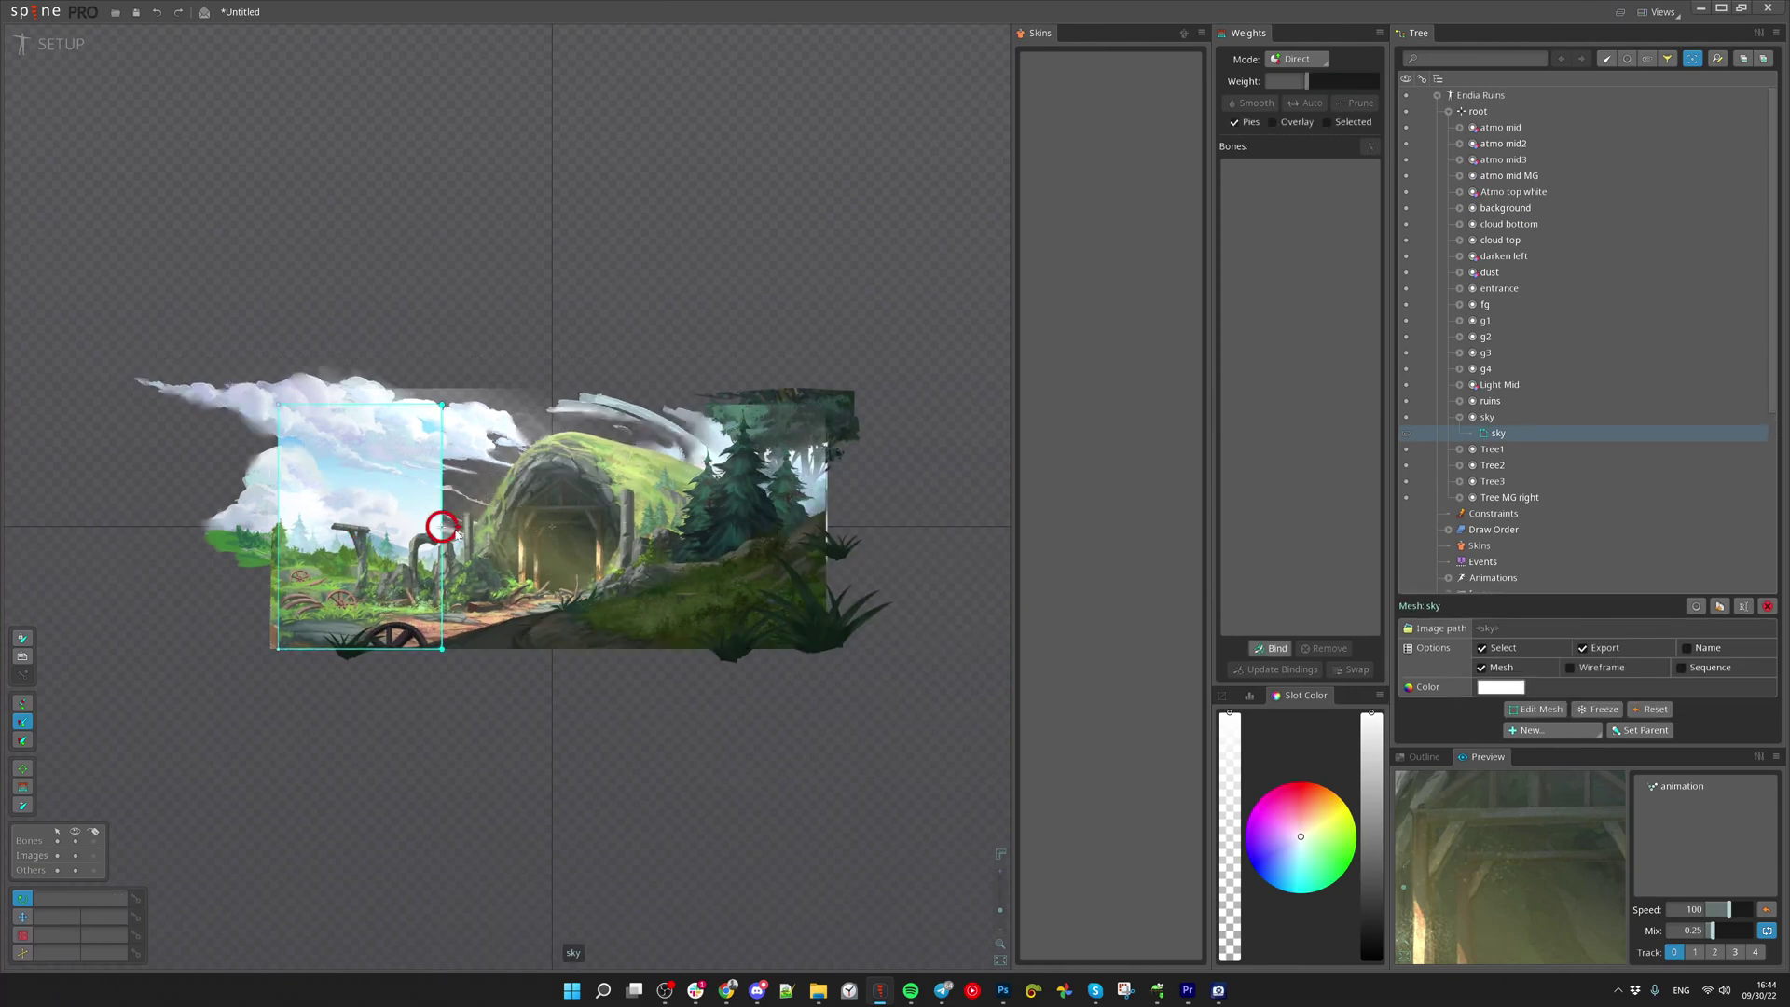
pyautogui.moveTo(457, 530); pyautogui.dragTo(844, 528)
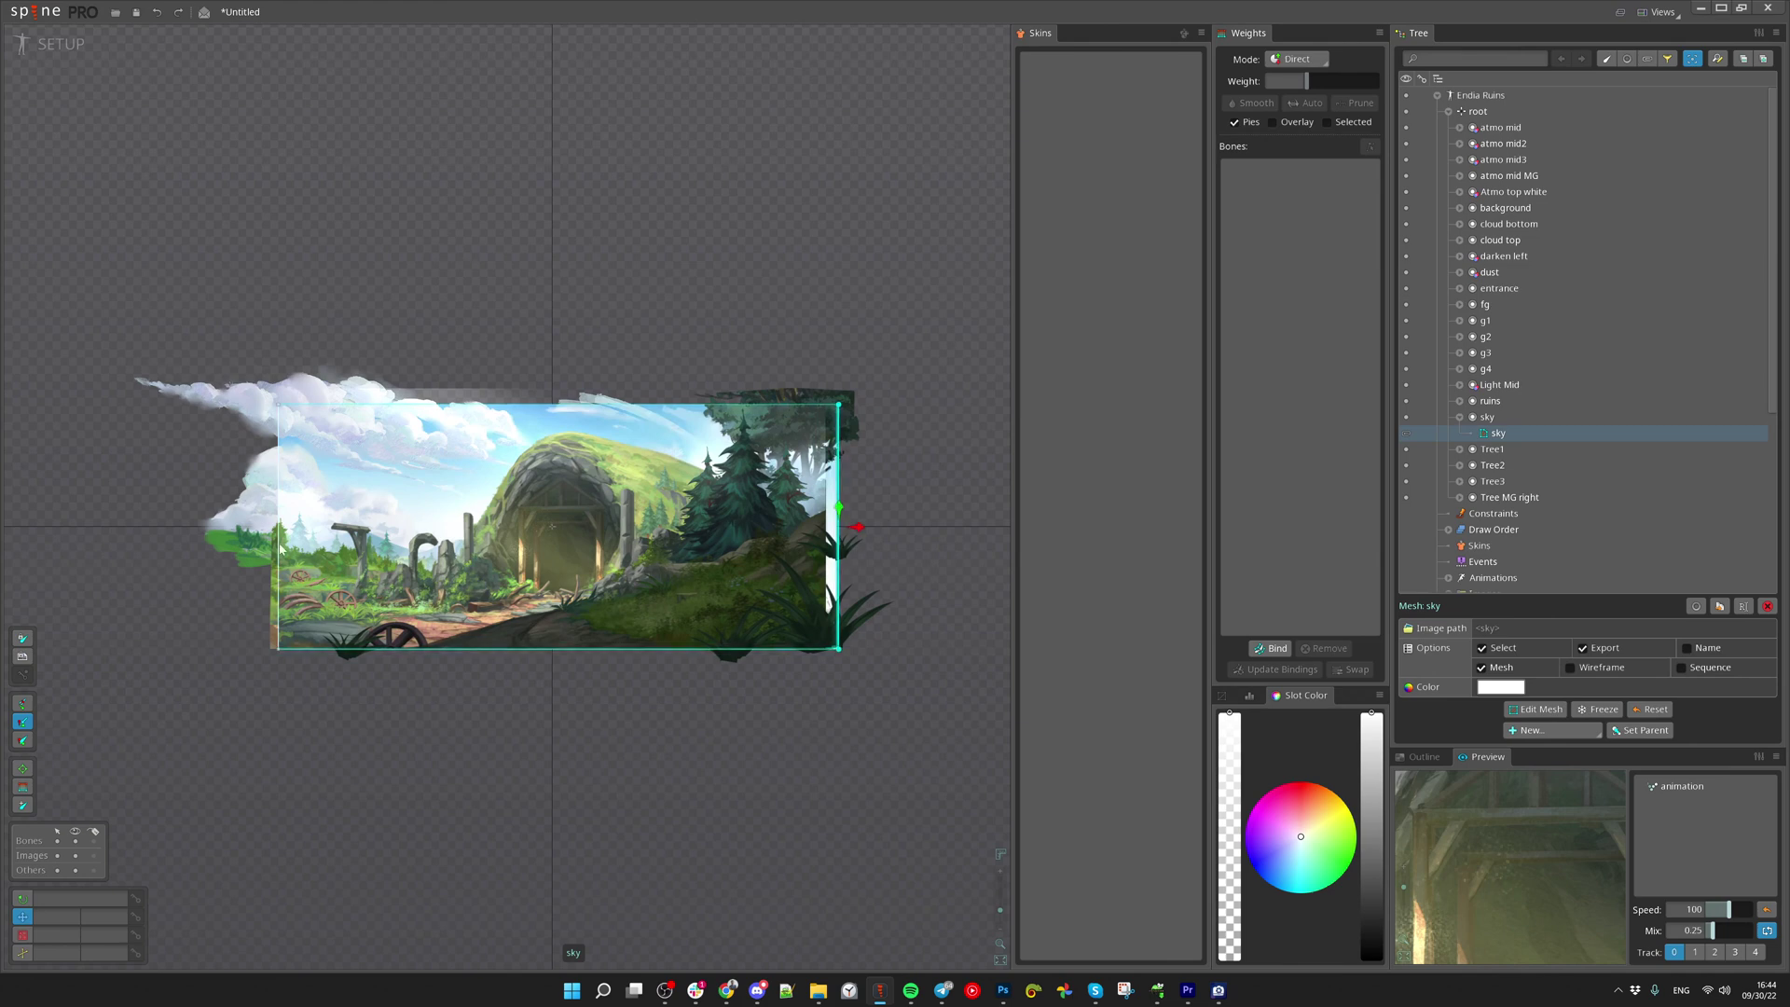
# Stretch the sky mesh's left edge past the scene's left border and export JSON with a packed single atlas to the JSON folder
pyautogui.moveTo(280, 527); pyautogui.dragTo(269, 527)
pyautogui.hotkey('ctrl', 'e')
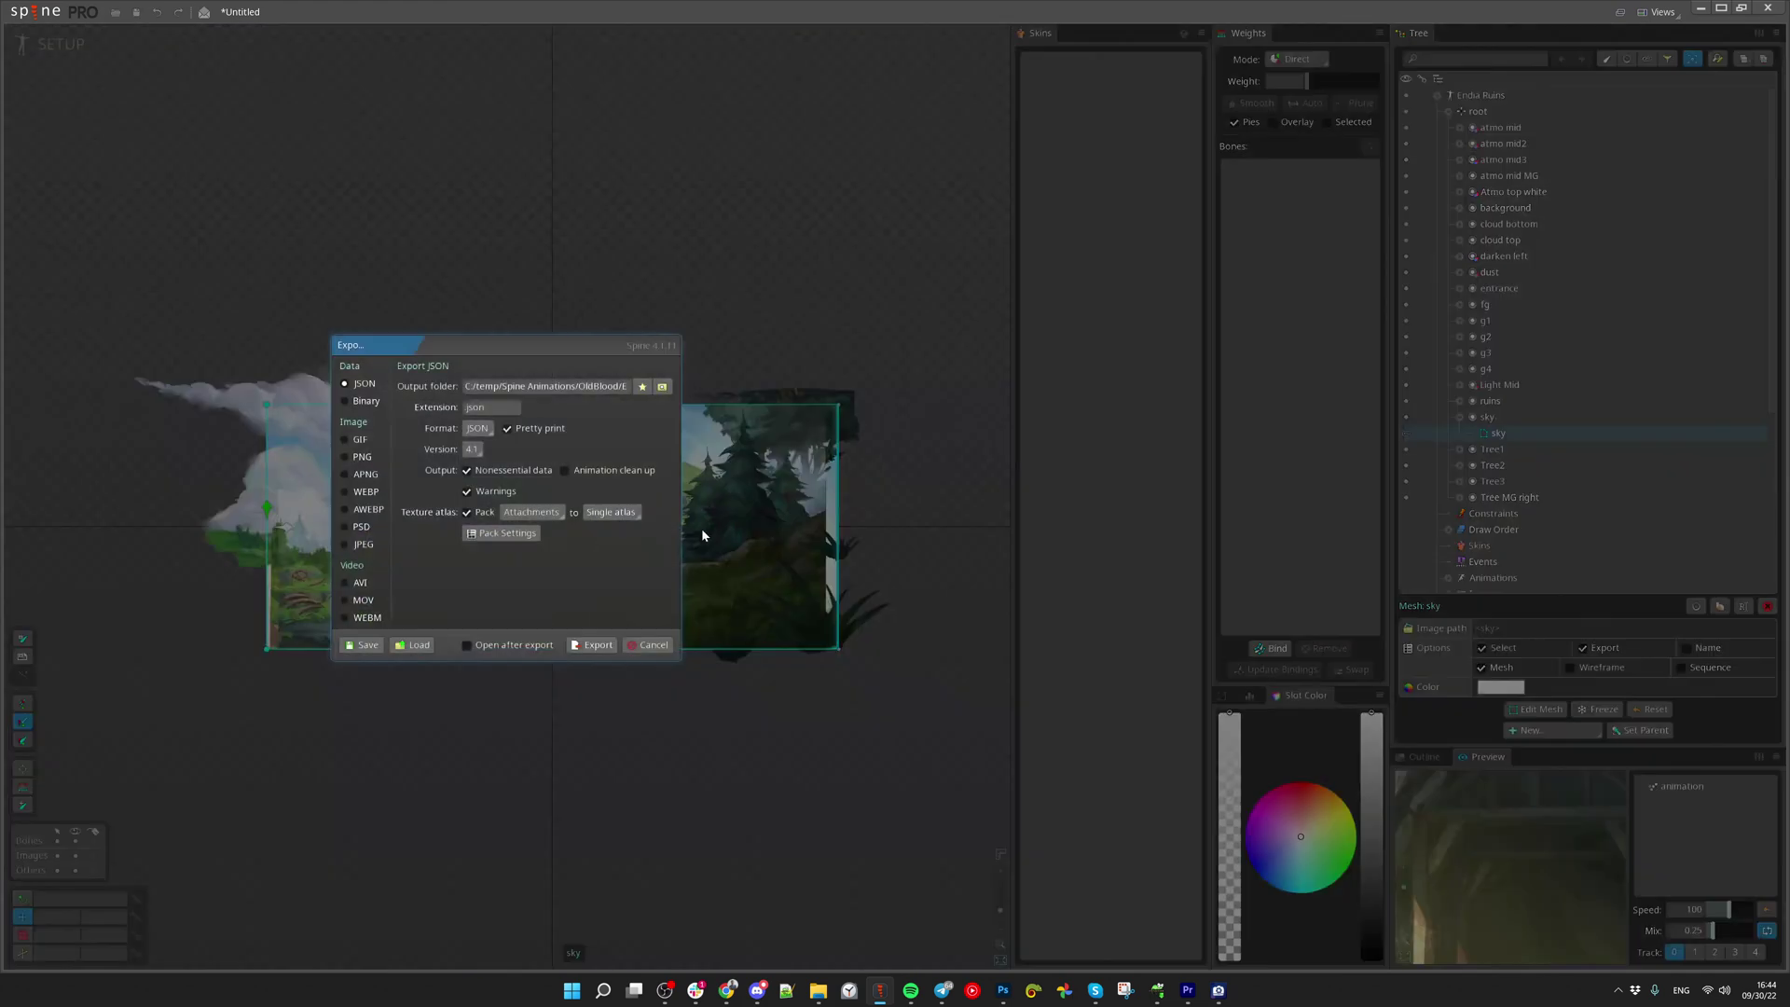
pyautogui.click(661, 390)
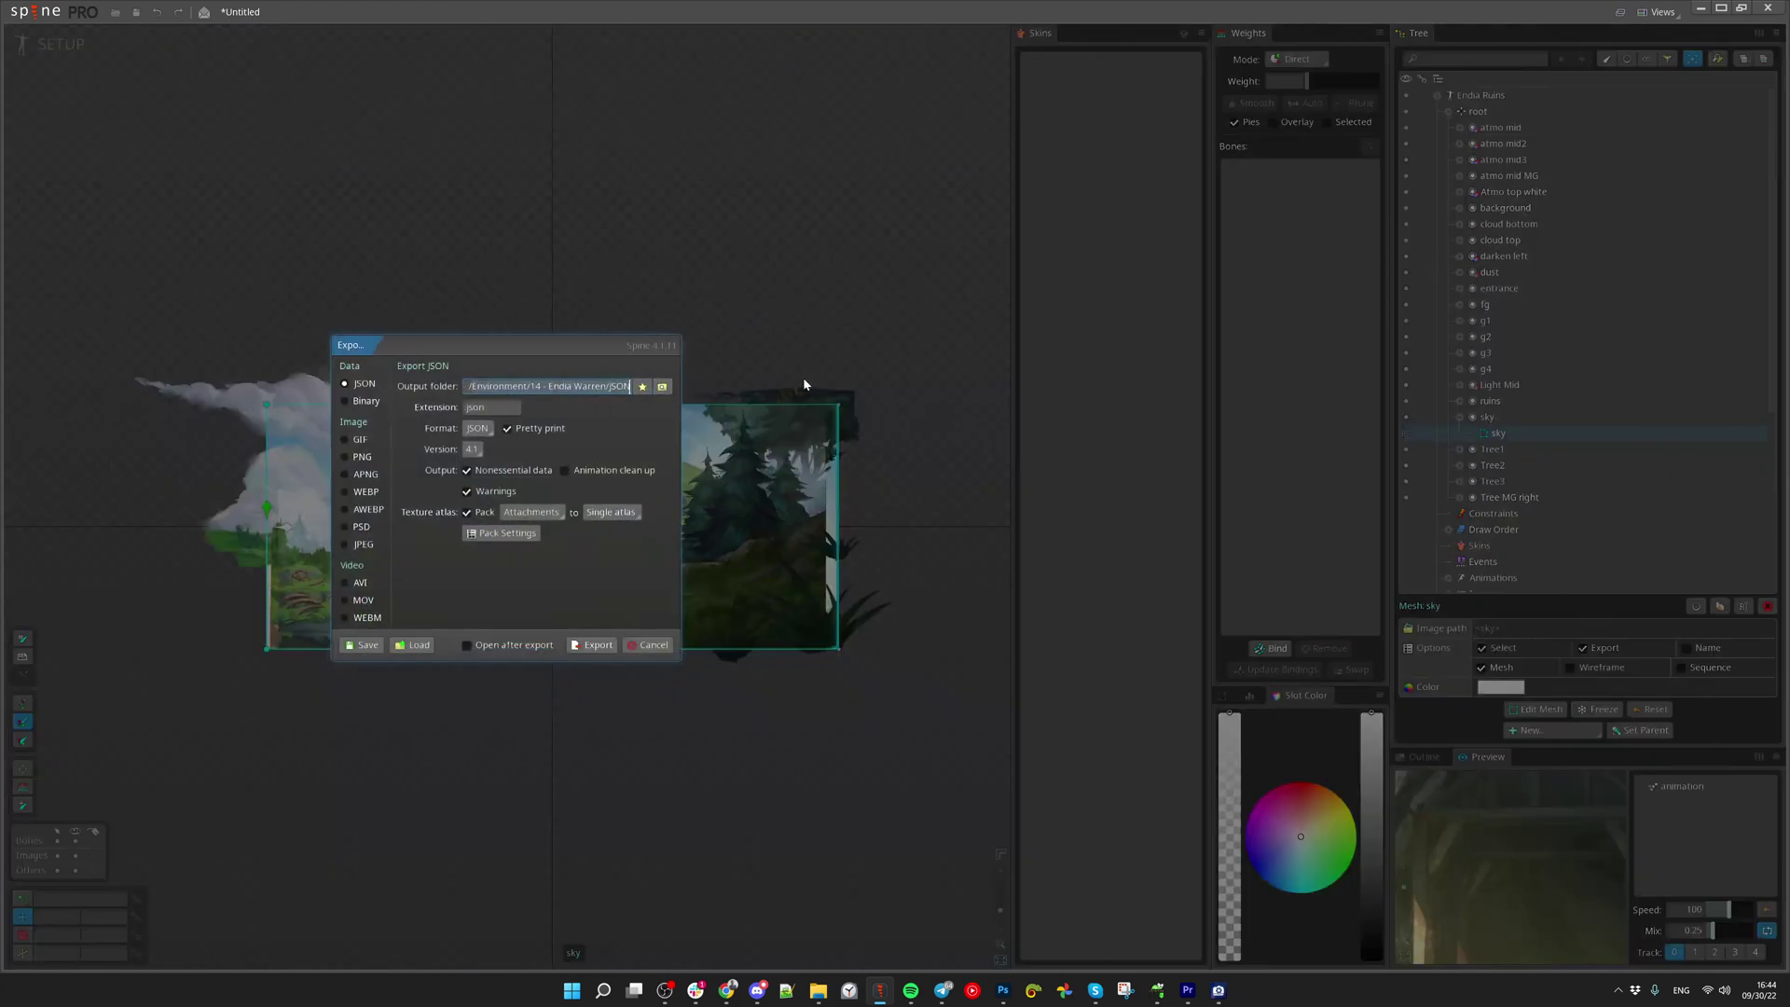
pyautogui.click(596, 645)
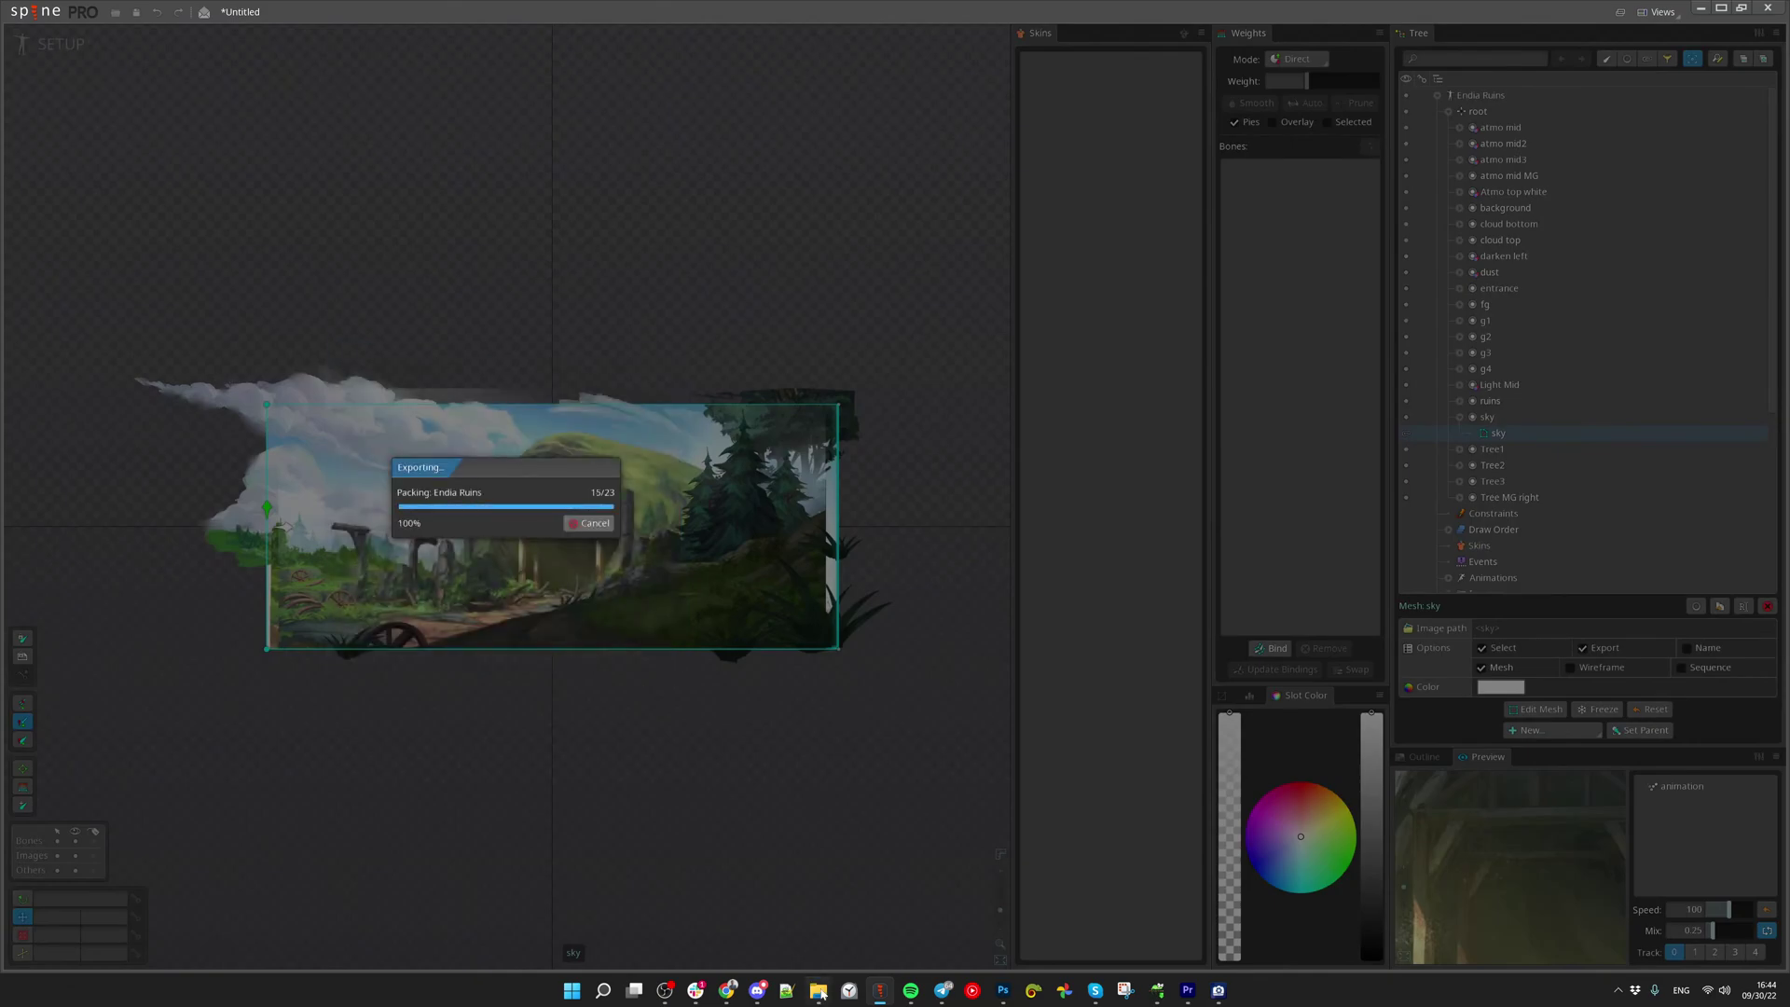
# Open skeletons.png from the JSON folder in File Explorer and examine how the layers are packed in the atlas
pyautogui.click(819, 991)
pyautogui.doubleClick(317, 135)
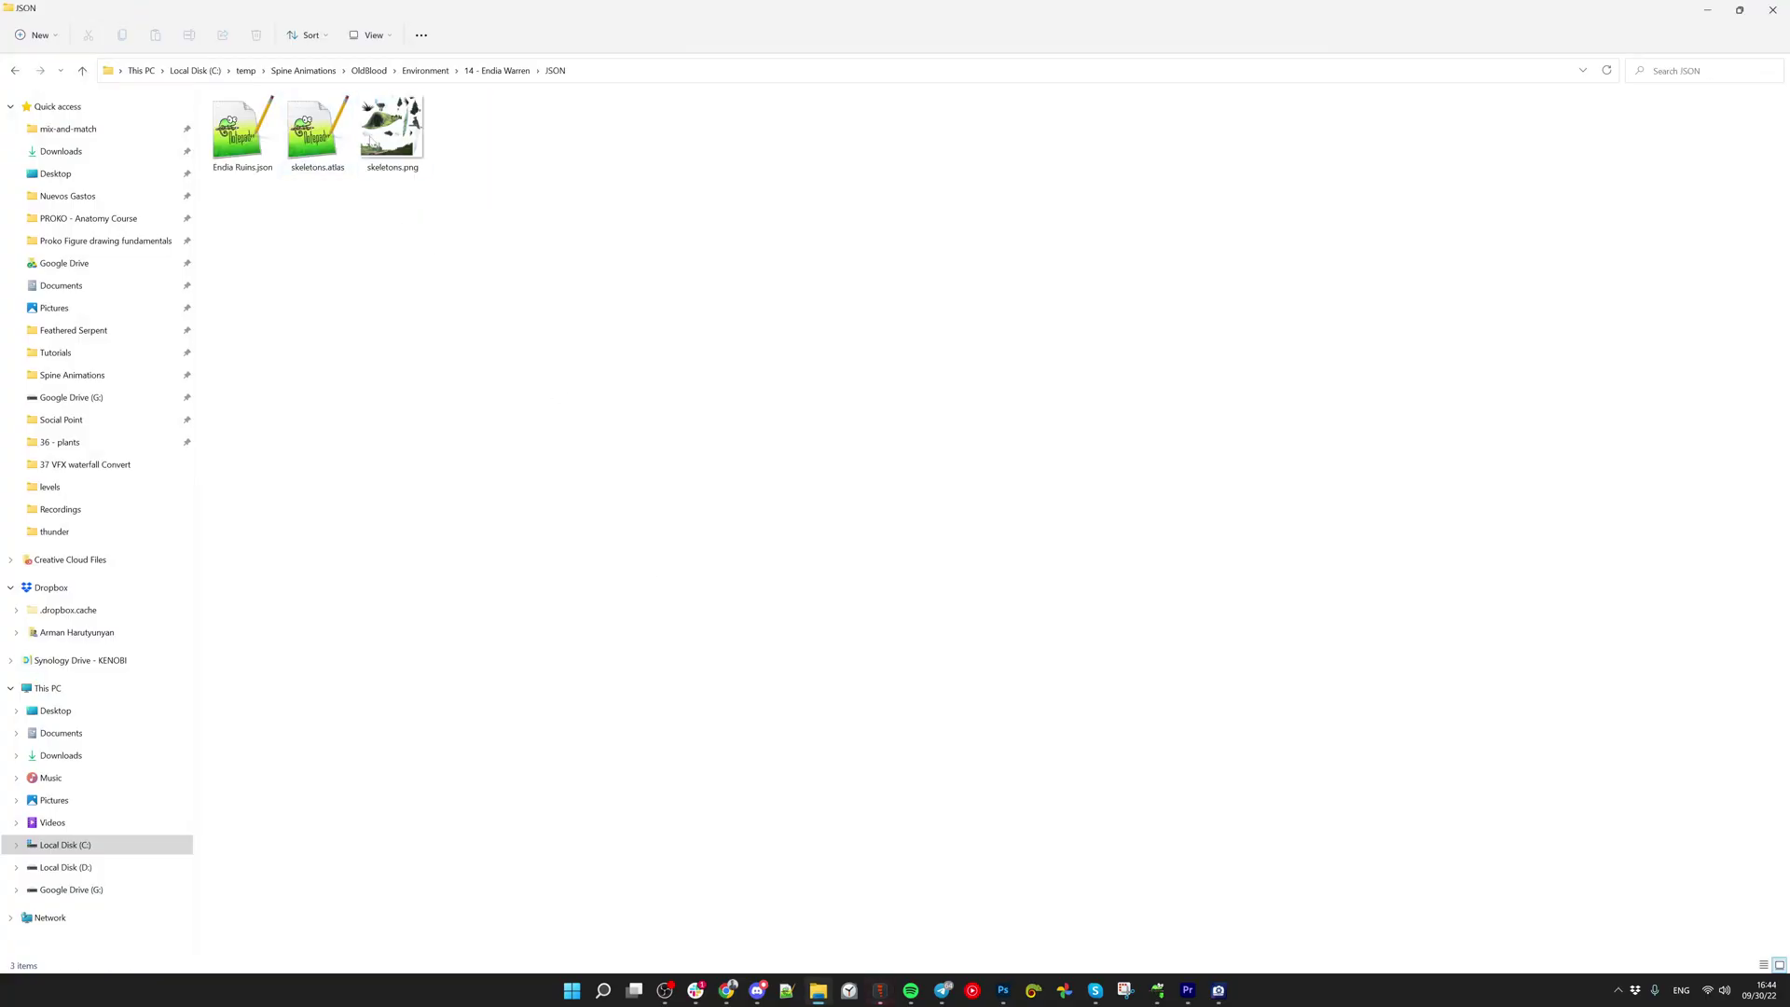
pyautogui.doubleClick(391, 131)
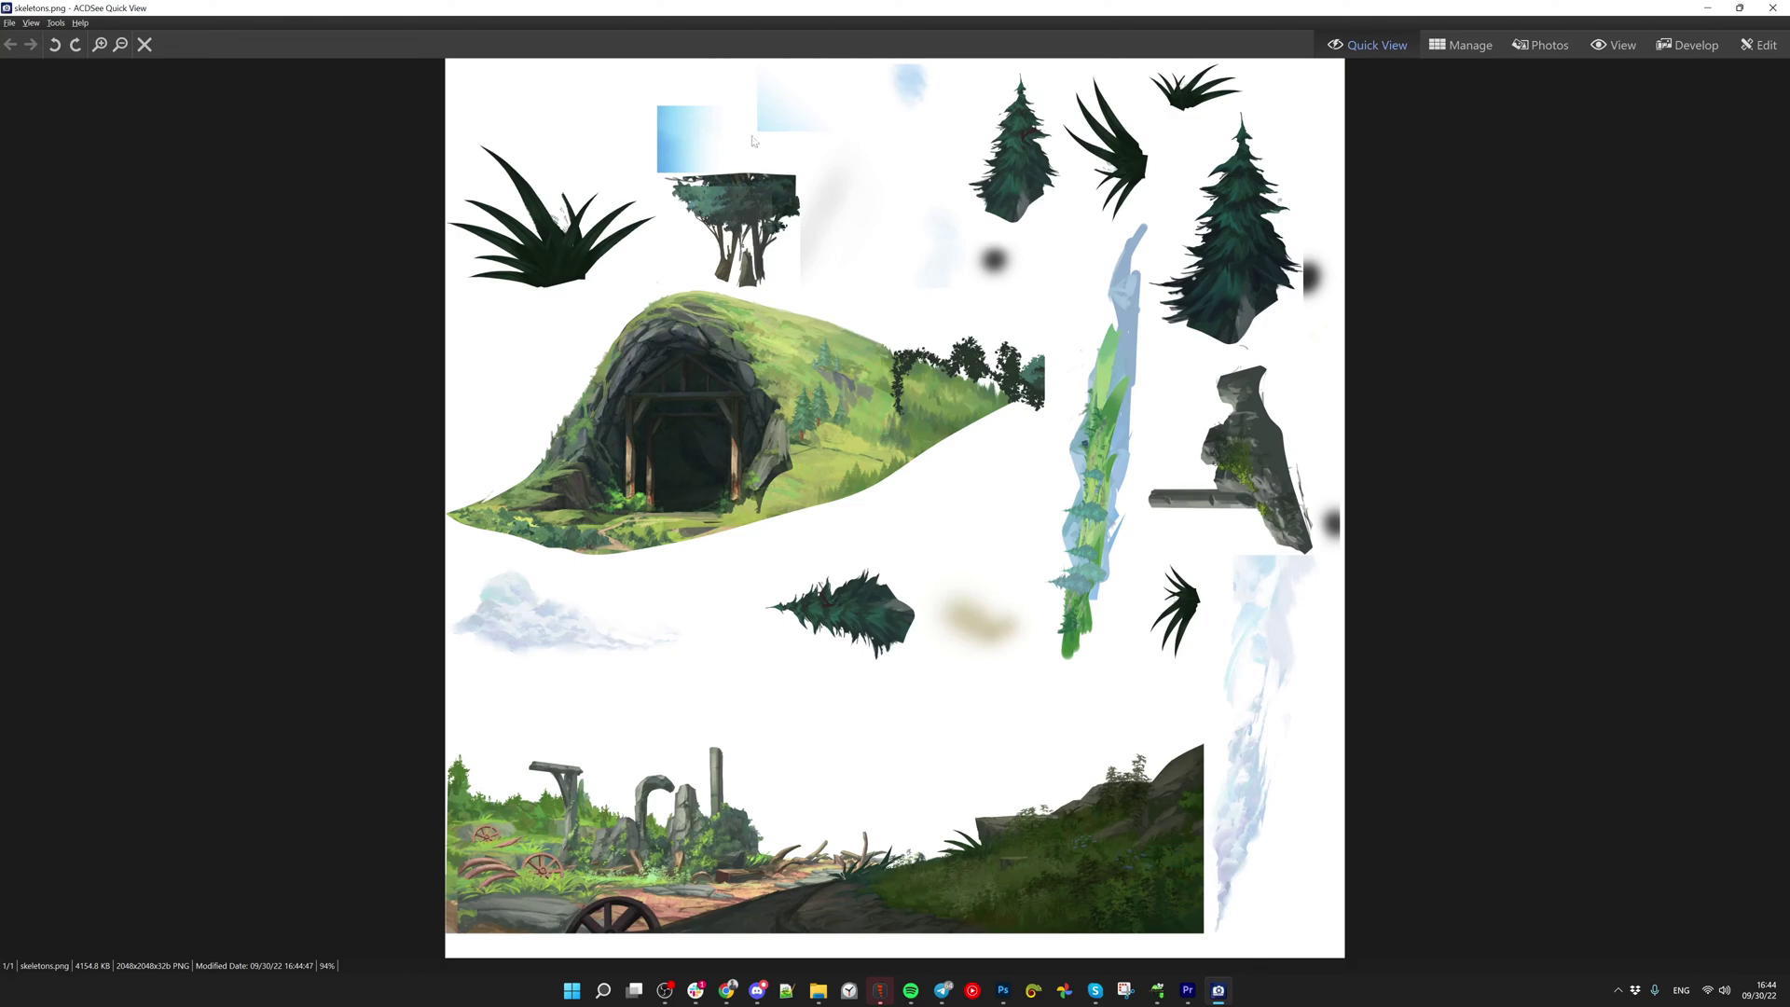
pyautogui.scroll(5, 754, 141)
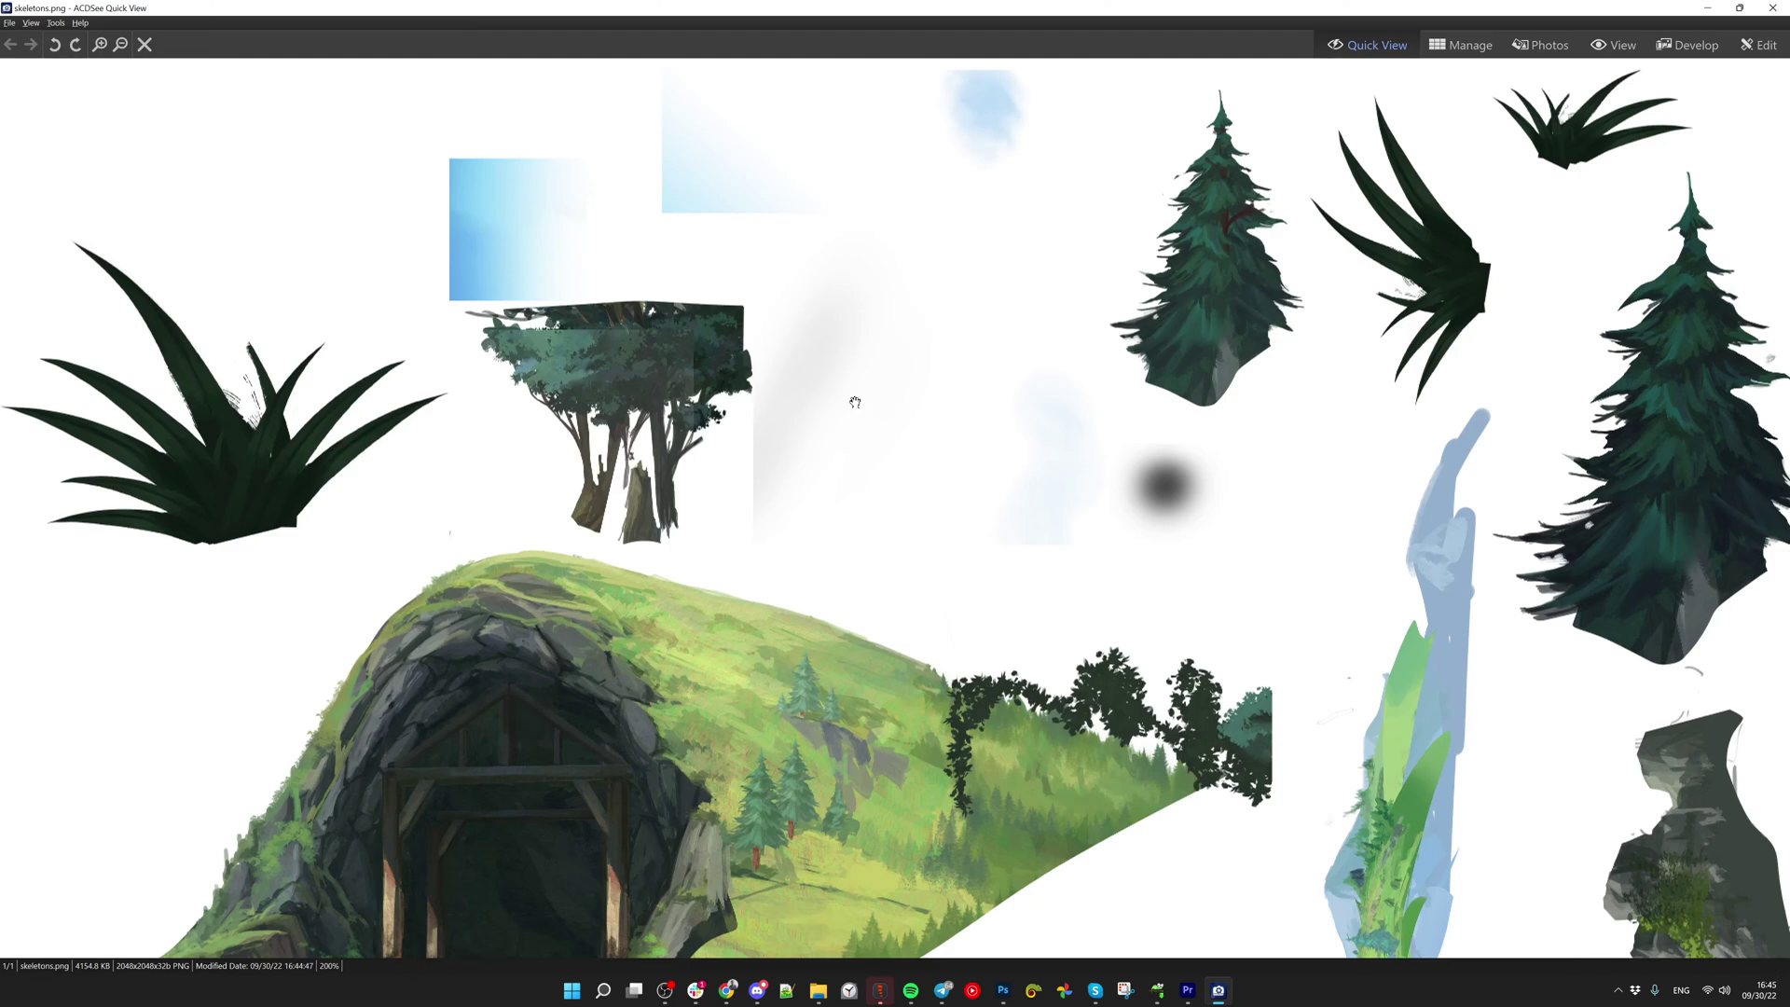
pyautogui.scroll(-4, 855, 402)
pyautogui.scroll(1, 854, 407)
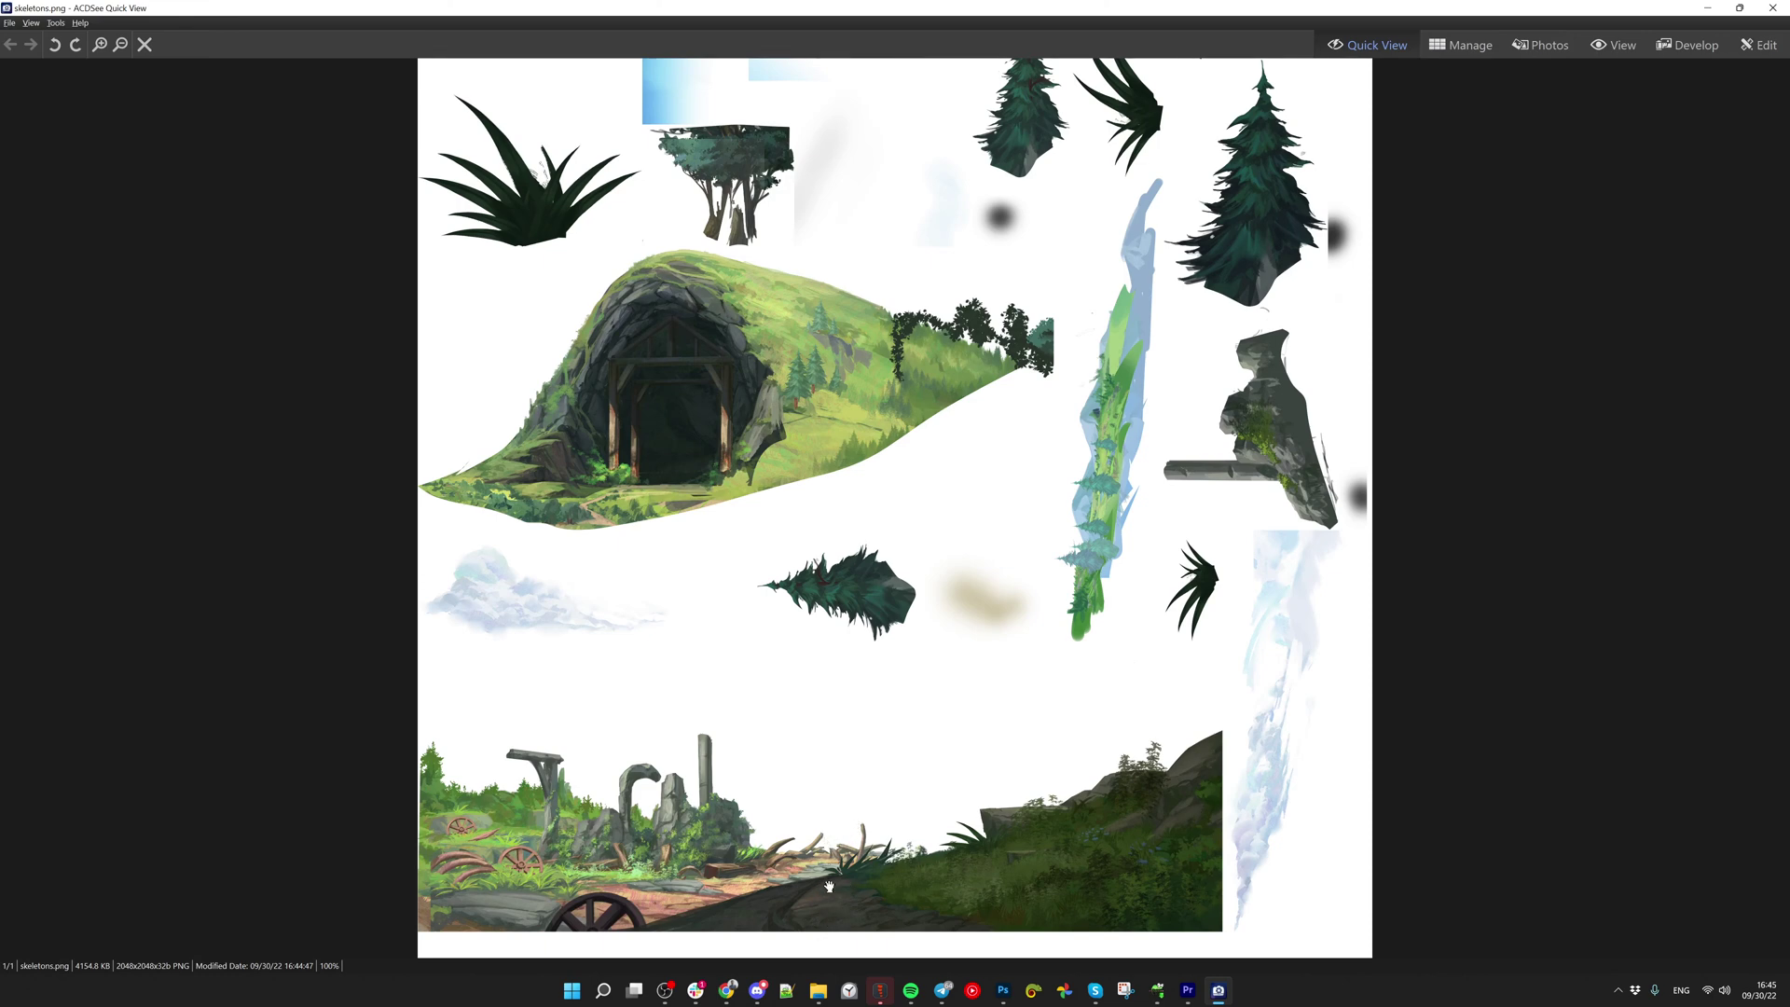
pyautogui.click(1772, 7)
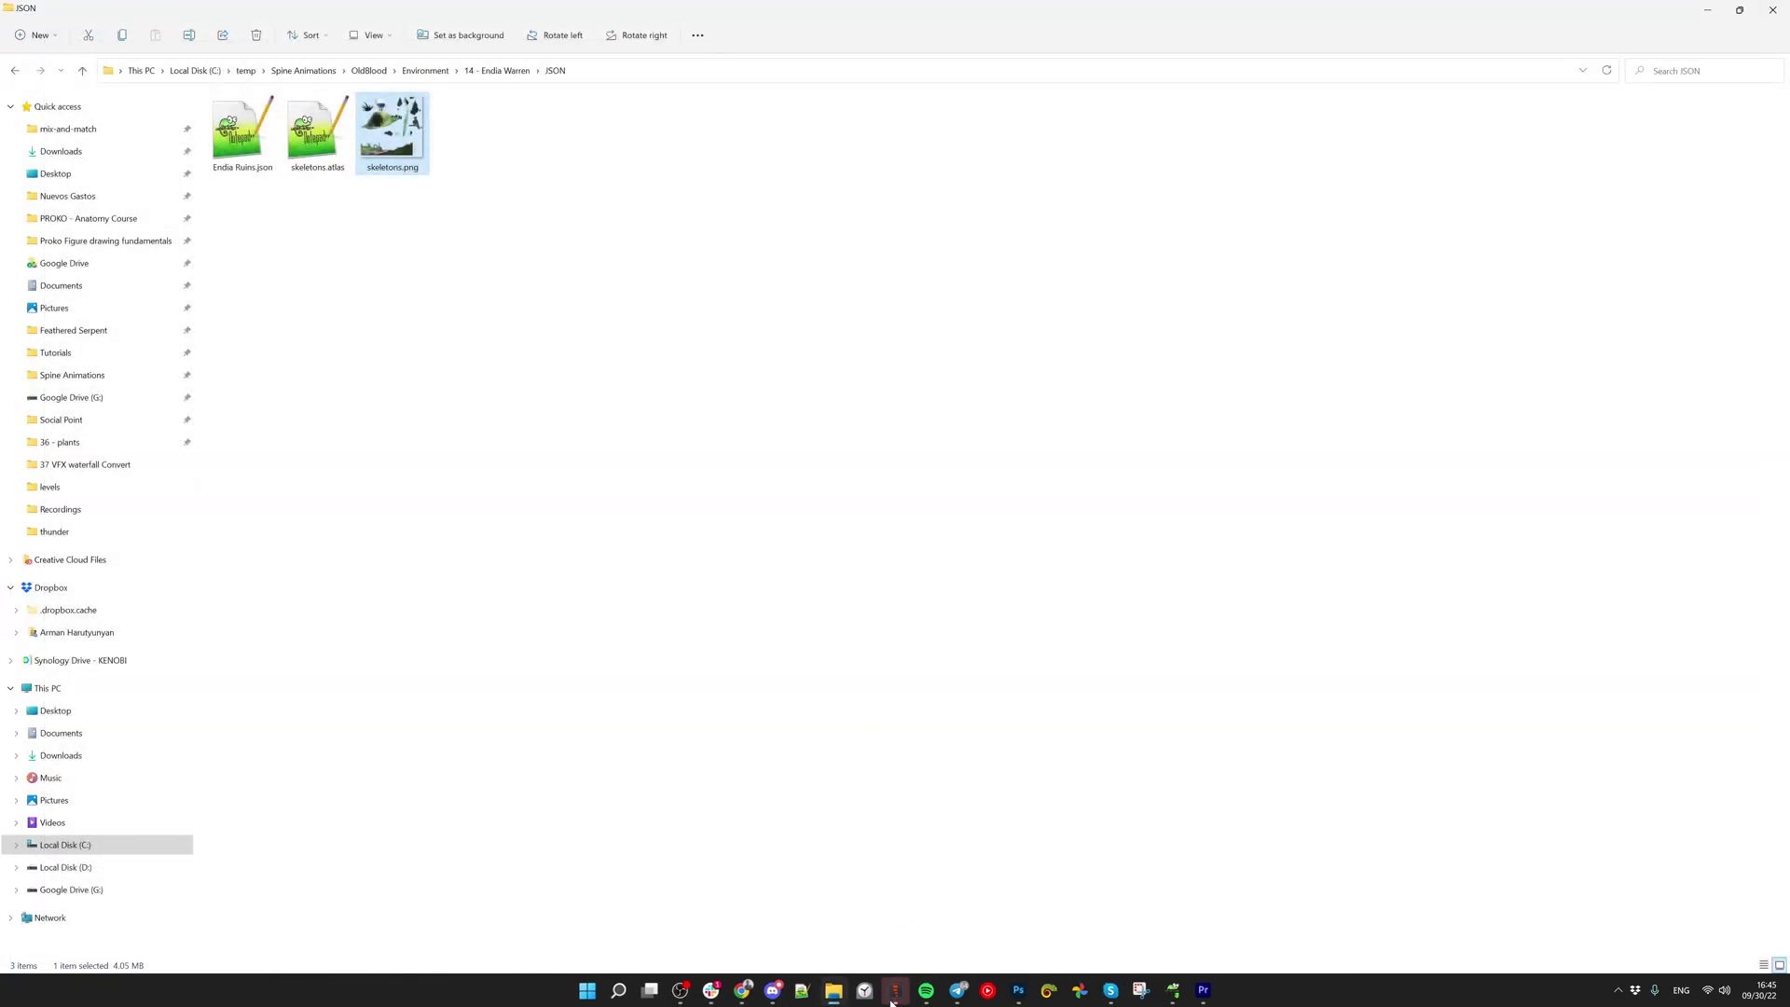
pyautogui.click(895, 990)
pyautogui.scroll(2, 672, 791)
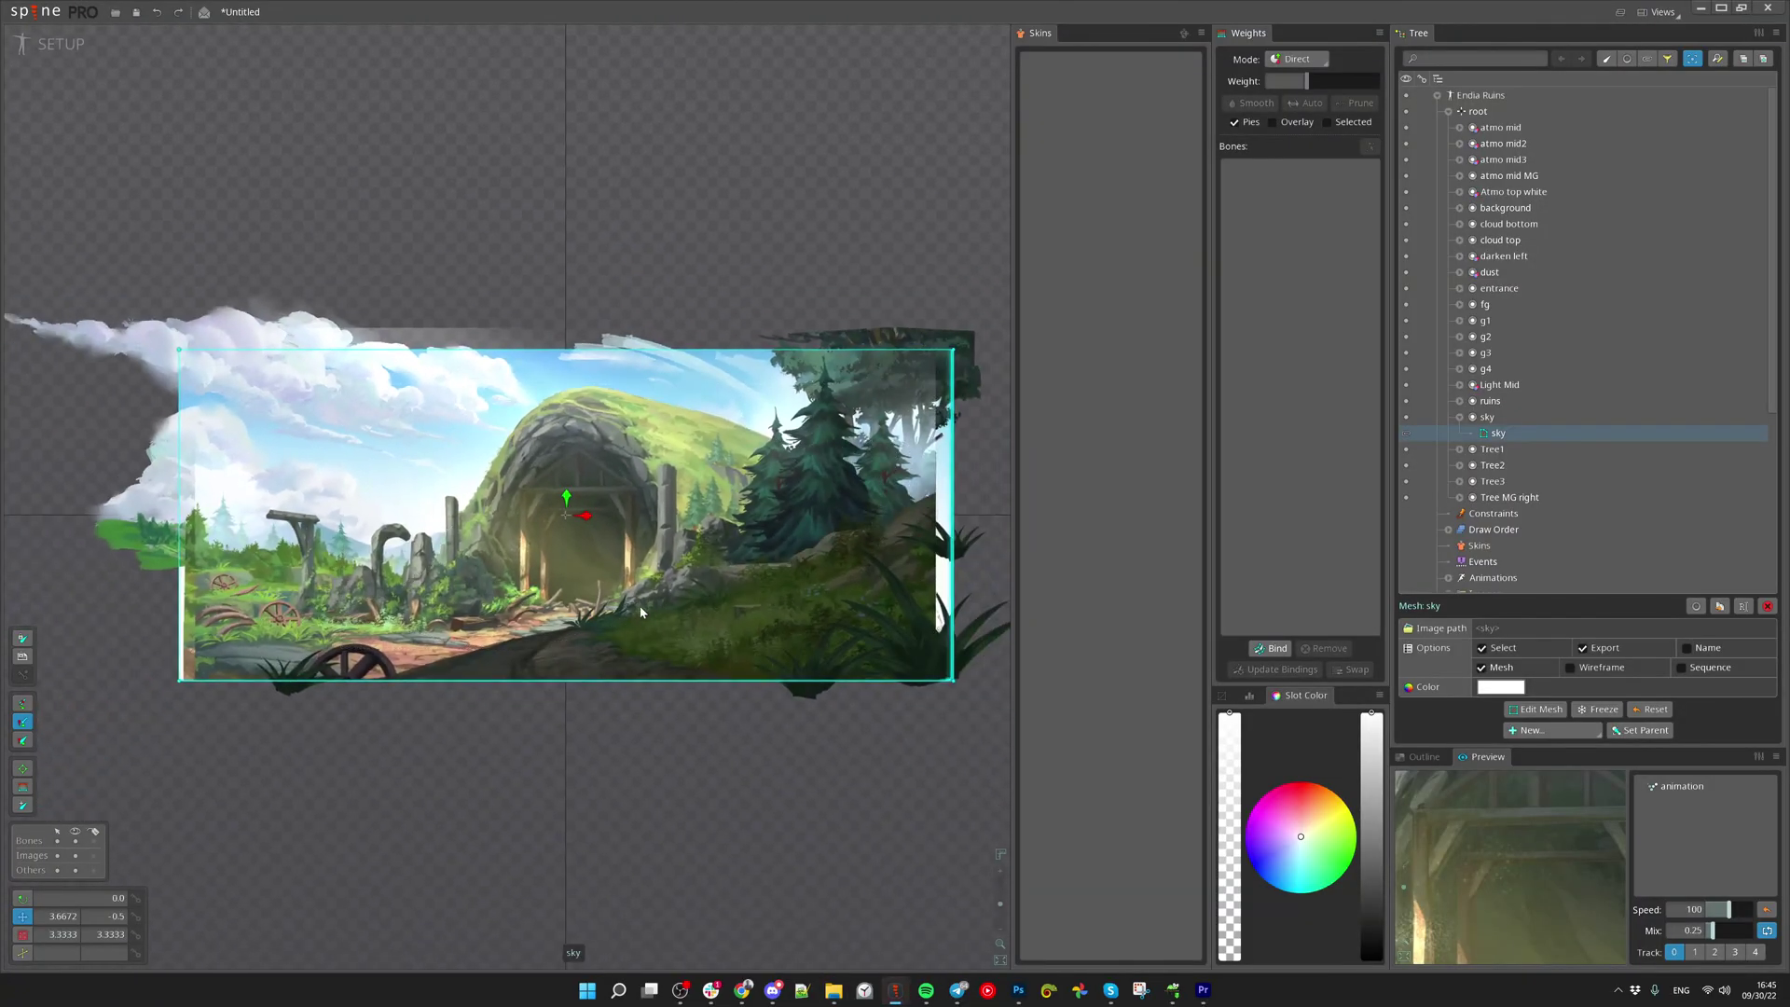
pyautogui.moveTo(634, 753); pyautogui.dragTo(665, 763)
pyautogui.hotkey('ctrl', 's')
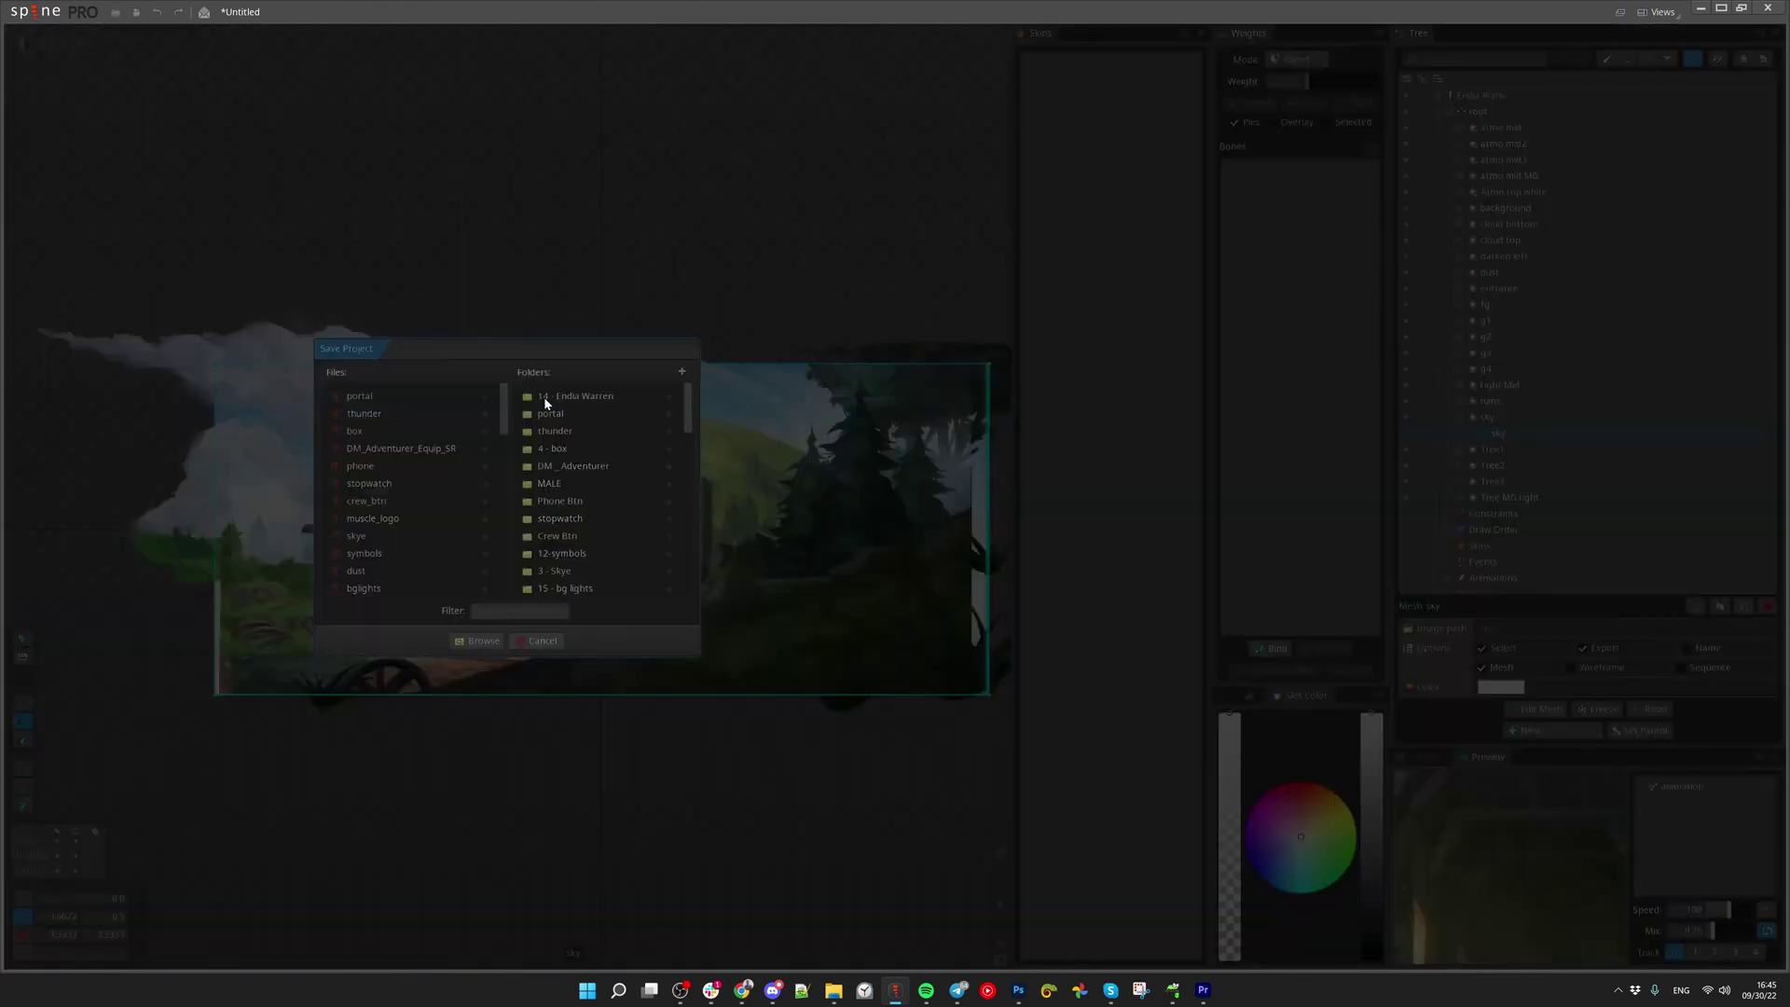
pyautogui.click(545, 395)
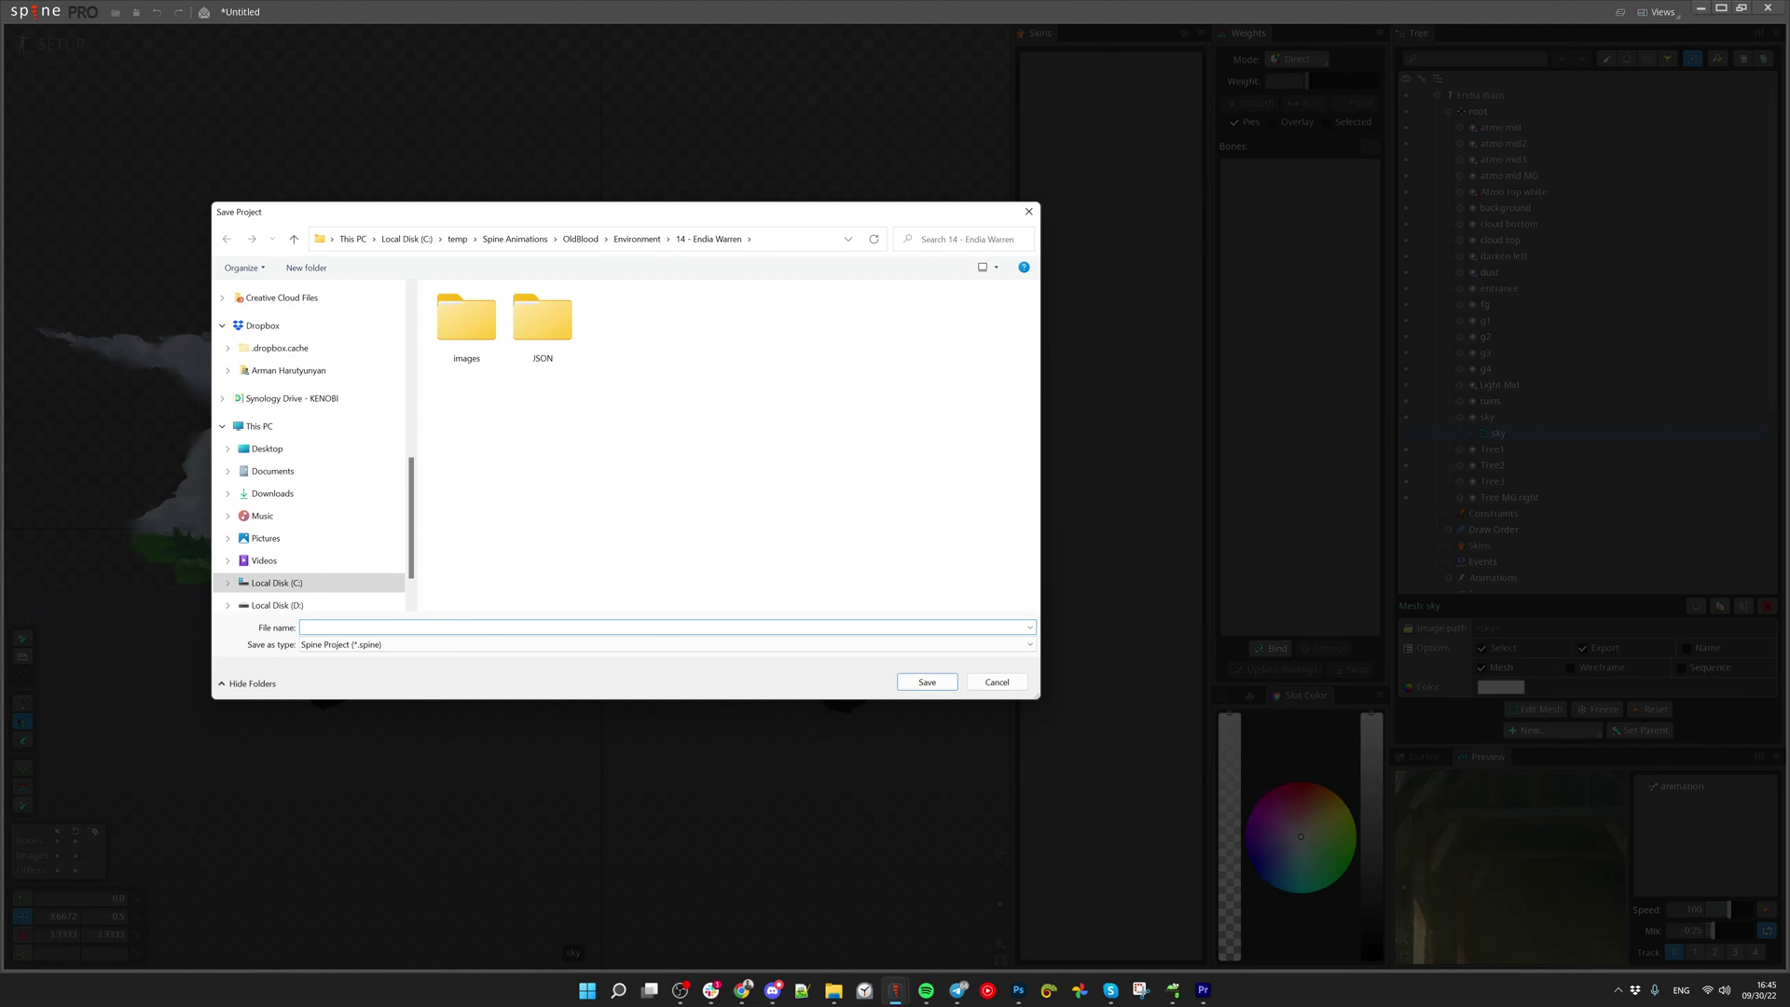
pyautogui.click(797, 246)
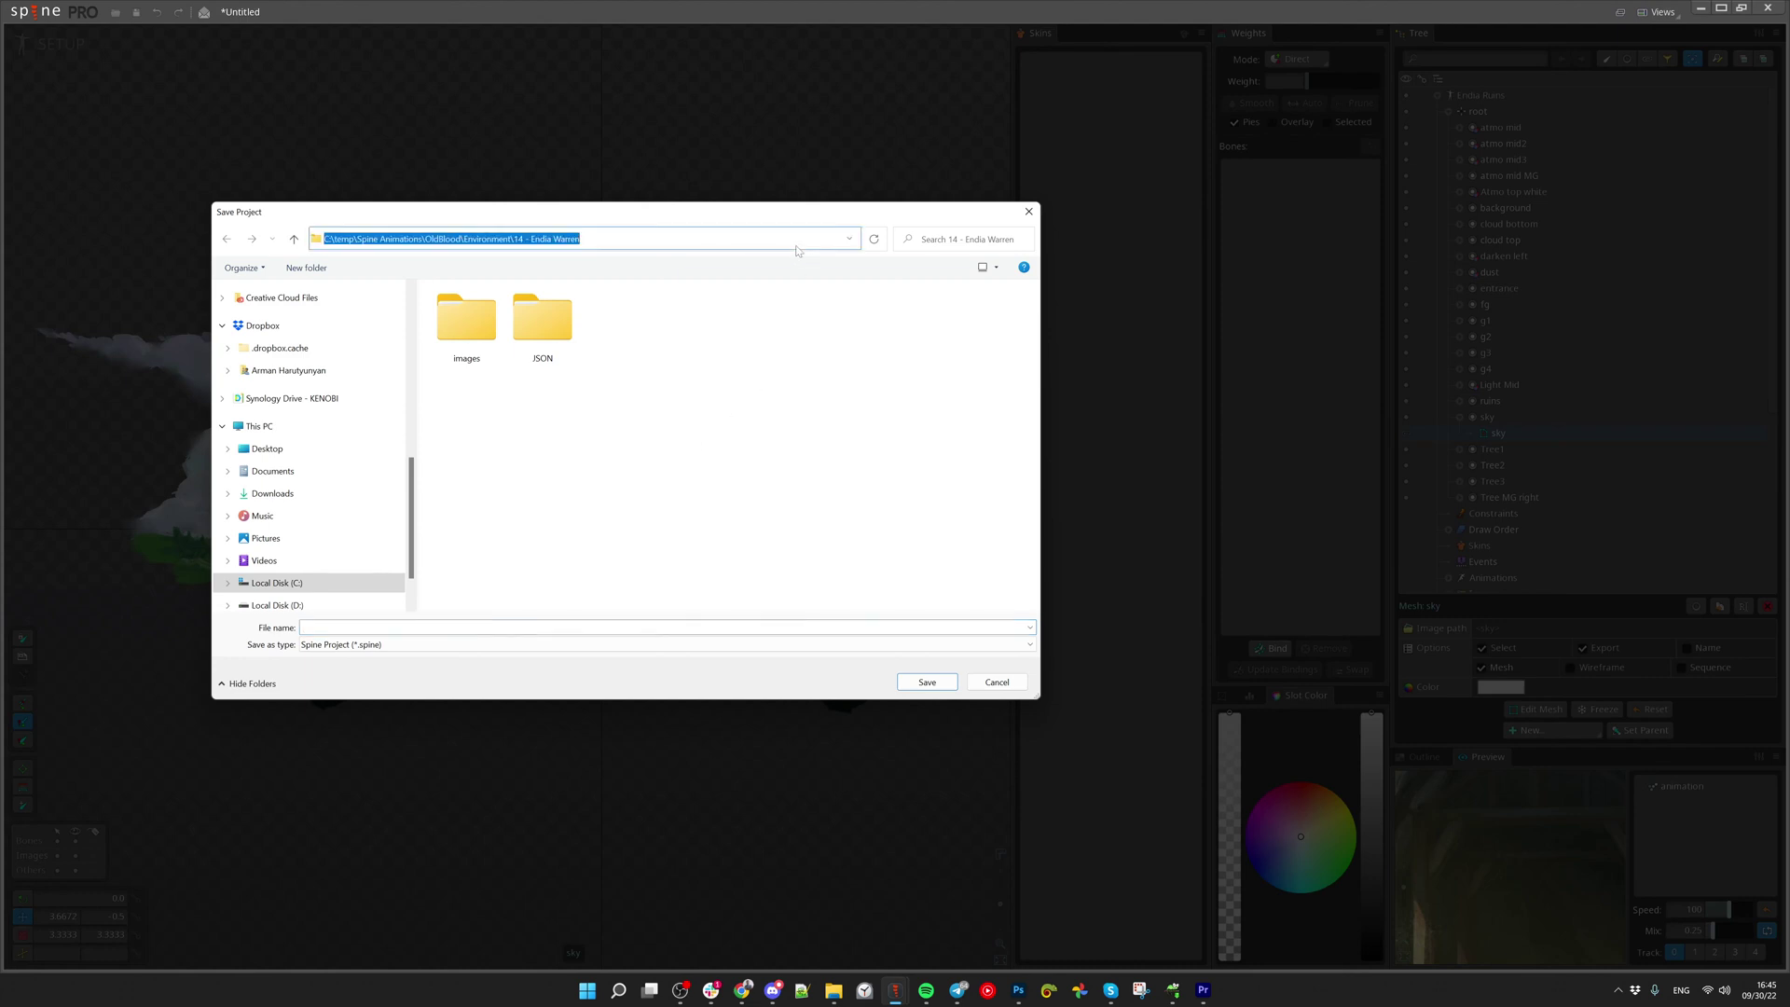
pyautogui.click(525, 239)
pyautogui.click(575, 628)
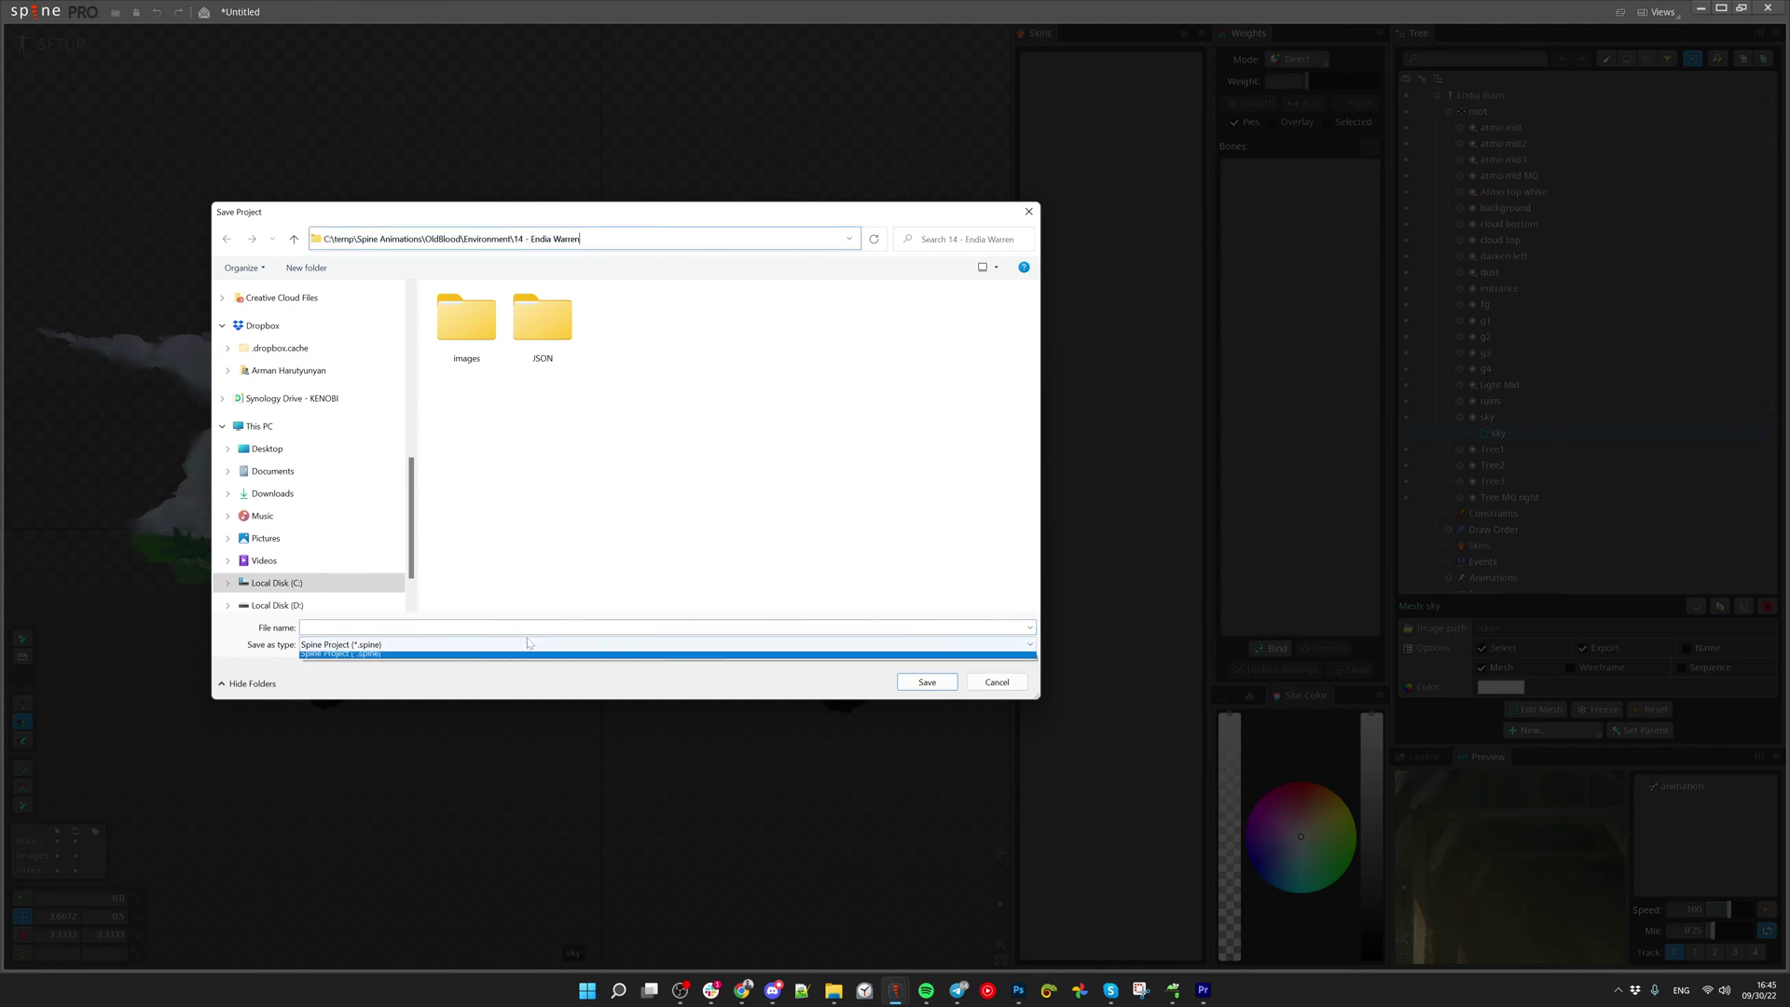
pyautogui.click(946, 687)
pyautogui.scroll(-1, 616, 657)
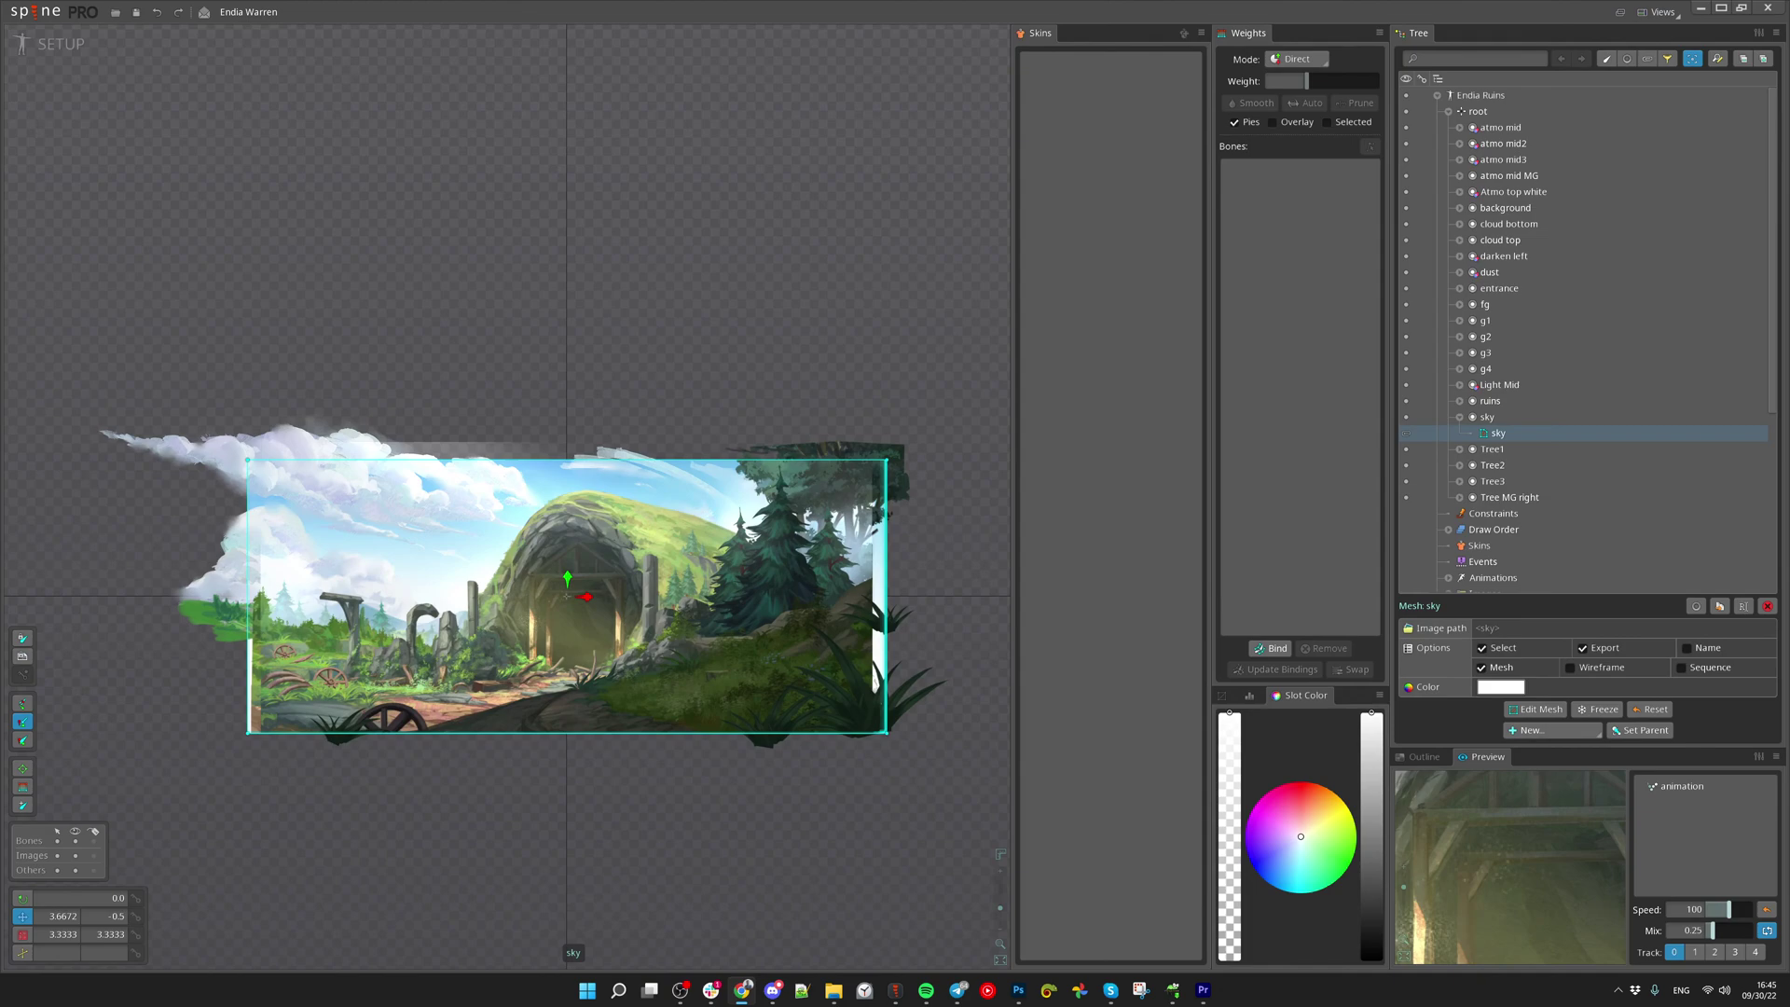
# Switch to YouTube in the browser and watch the Warren Entrance Aftermath Animated in Spine video full screen as reference
pyautogui.doubleClick(748, 311)
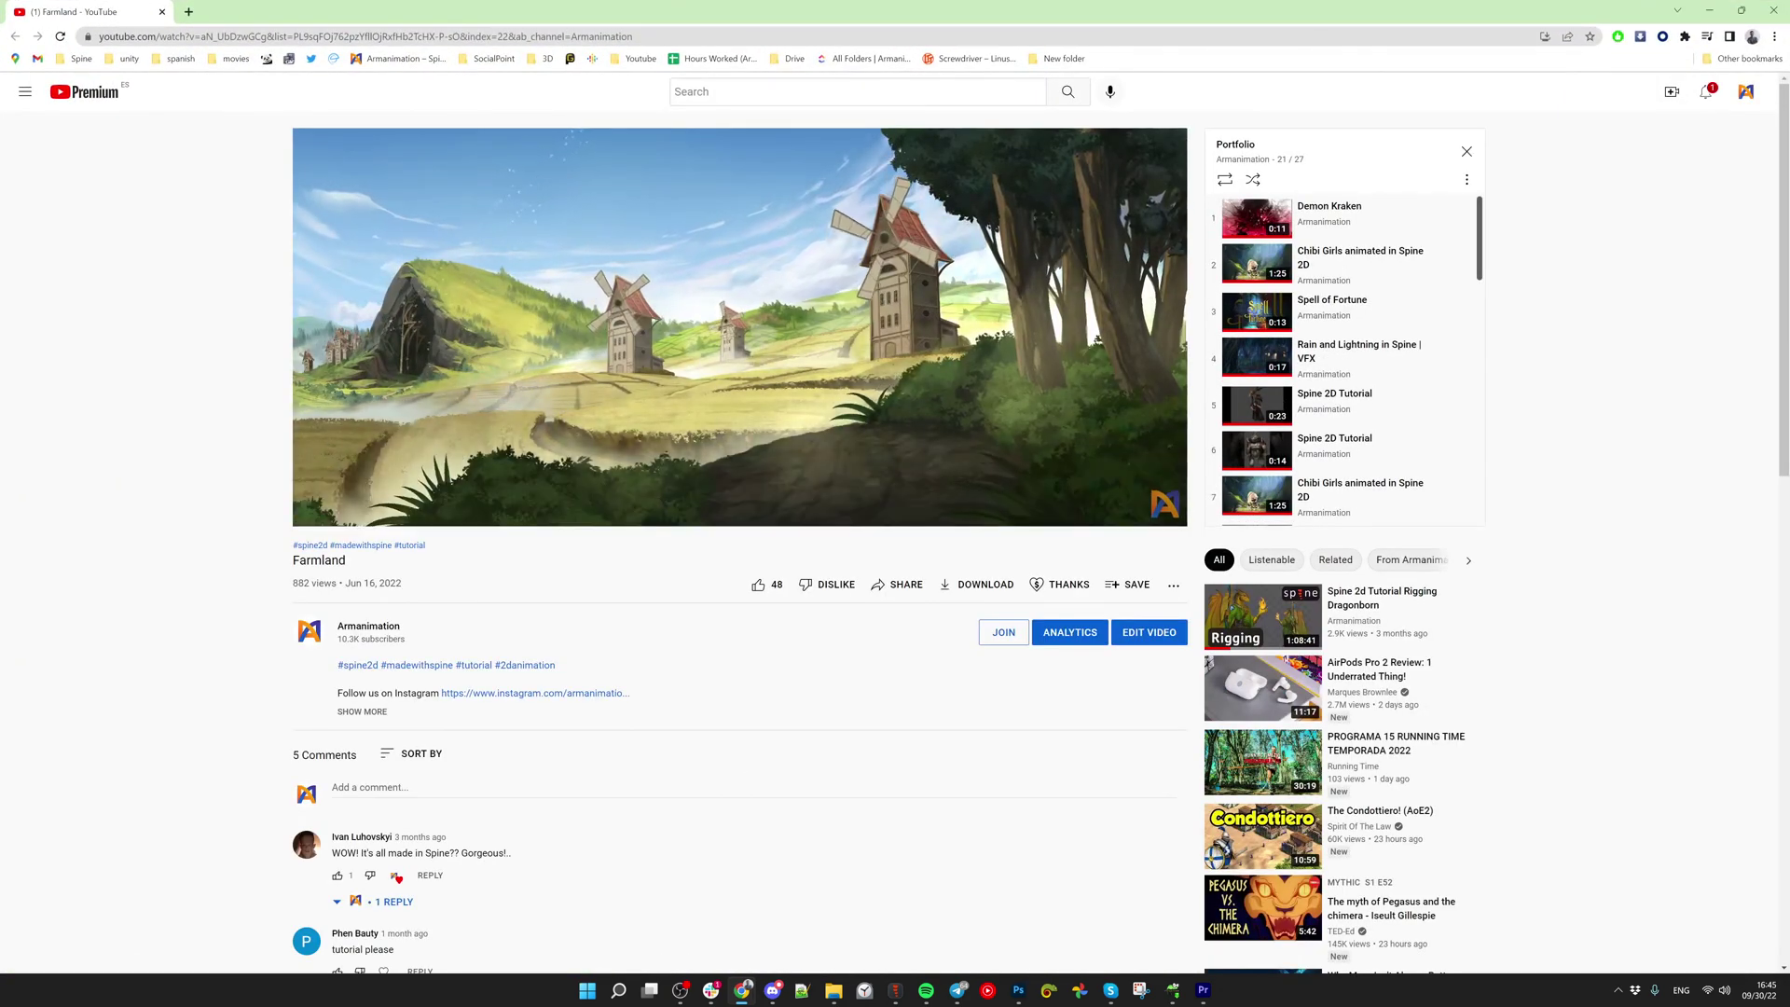
pyautogui.moveTo(140, 152); pyautogui.dragTo(650, 6)
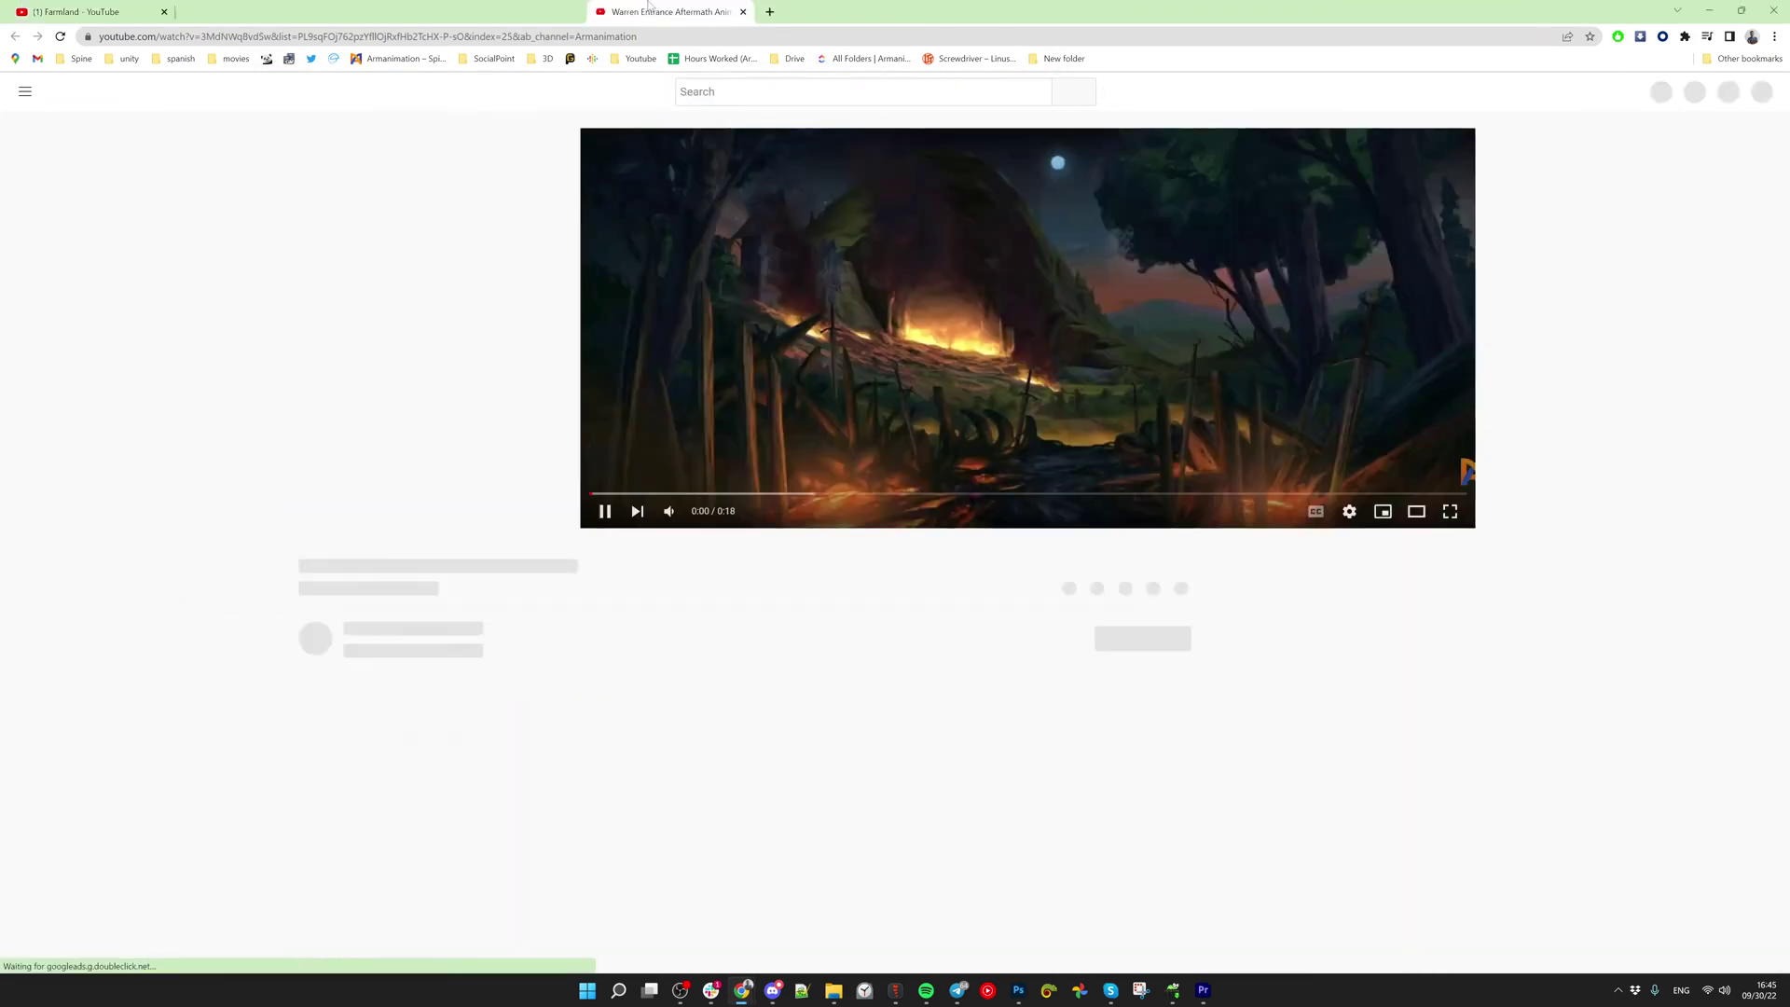
pyautogui.doubleClick(836, 339)
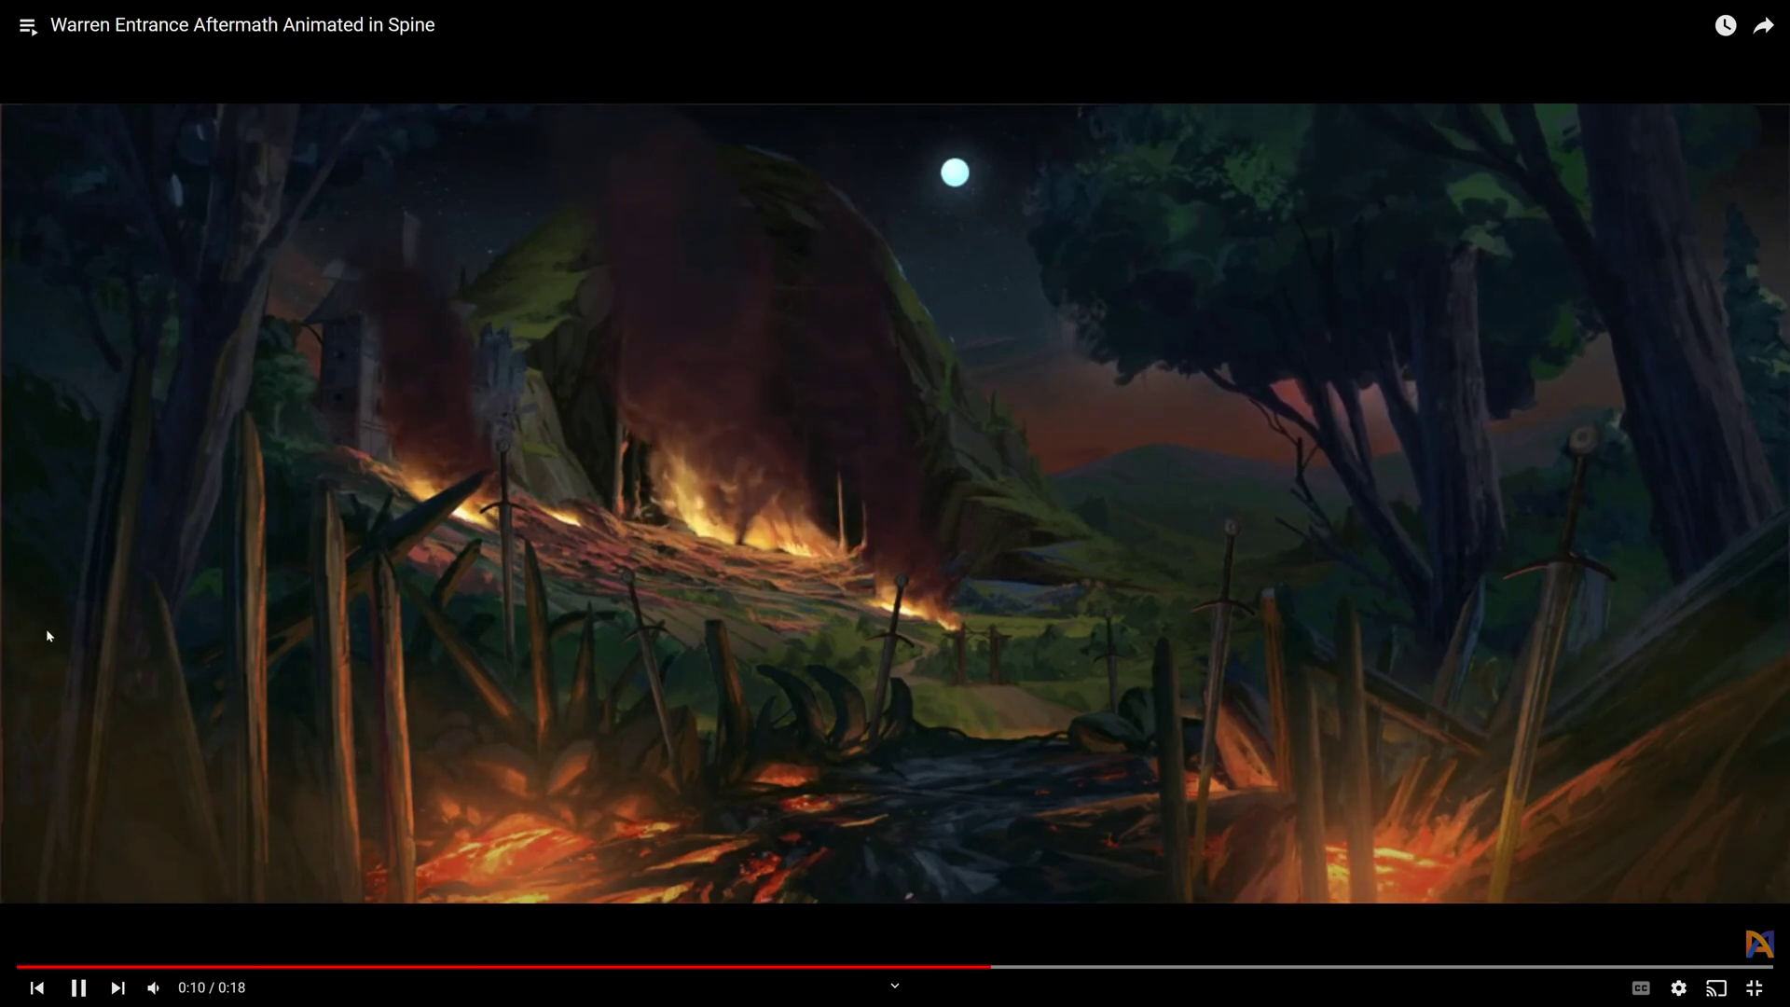
pyautogui.doubleClick(1356, 568)
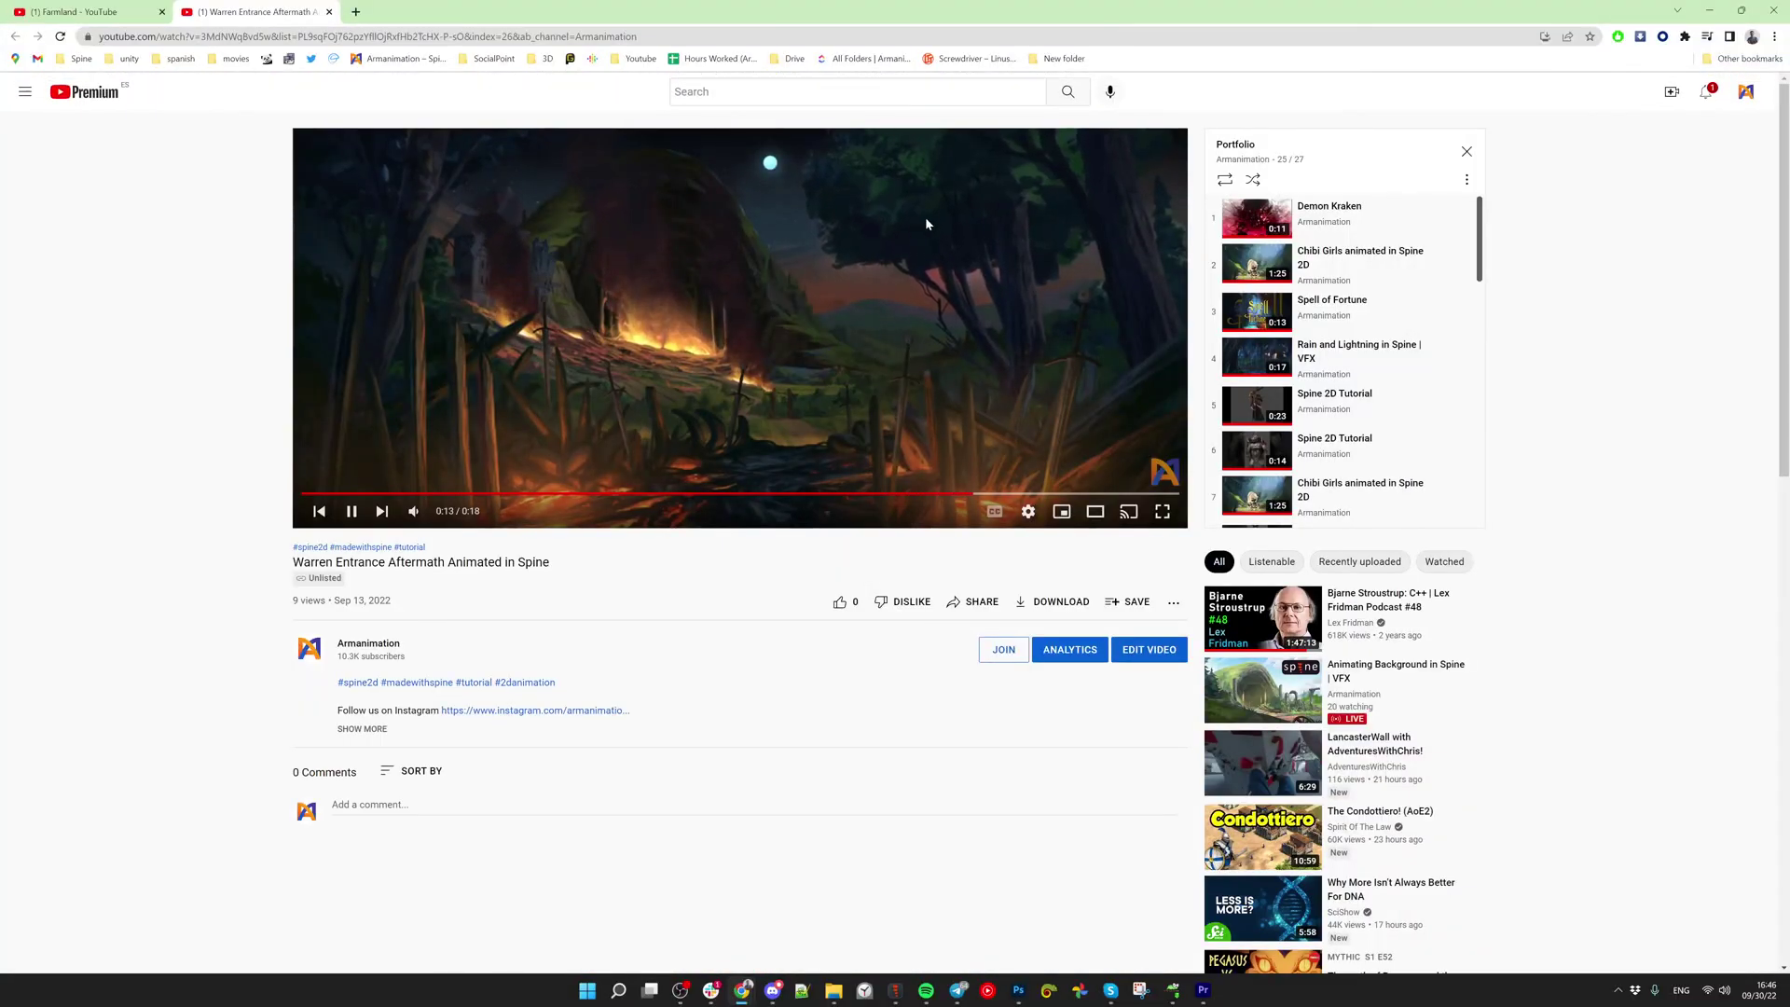
# Watch the Farmland video full screen to study its cloud movement, pause it and leave full screen
pyautogui.hotkey('ctrl', 'shift', 'Tab')
pyautogui.press('F11')
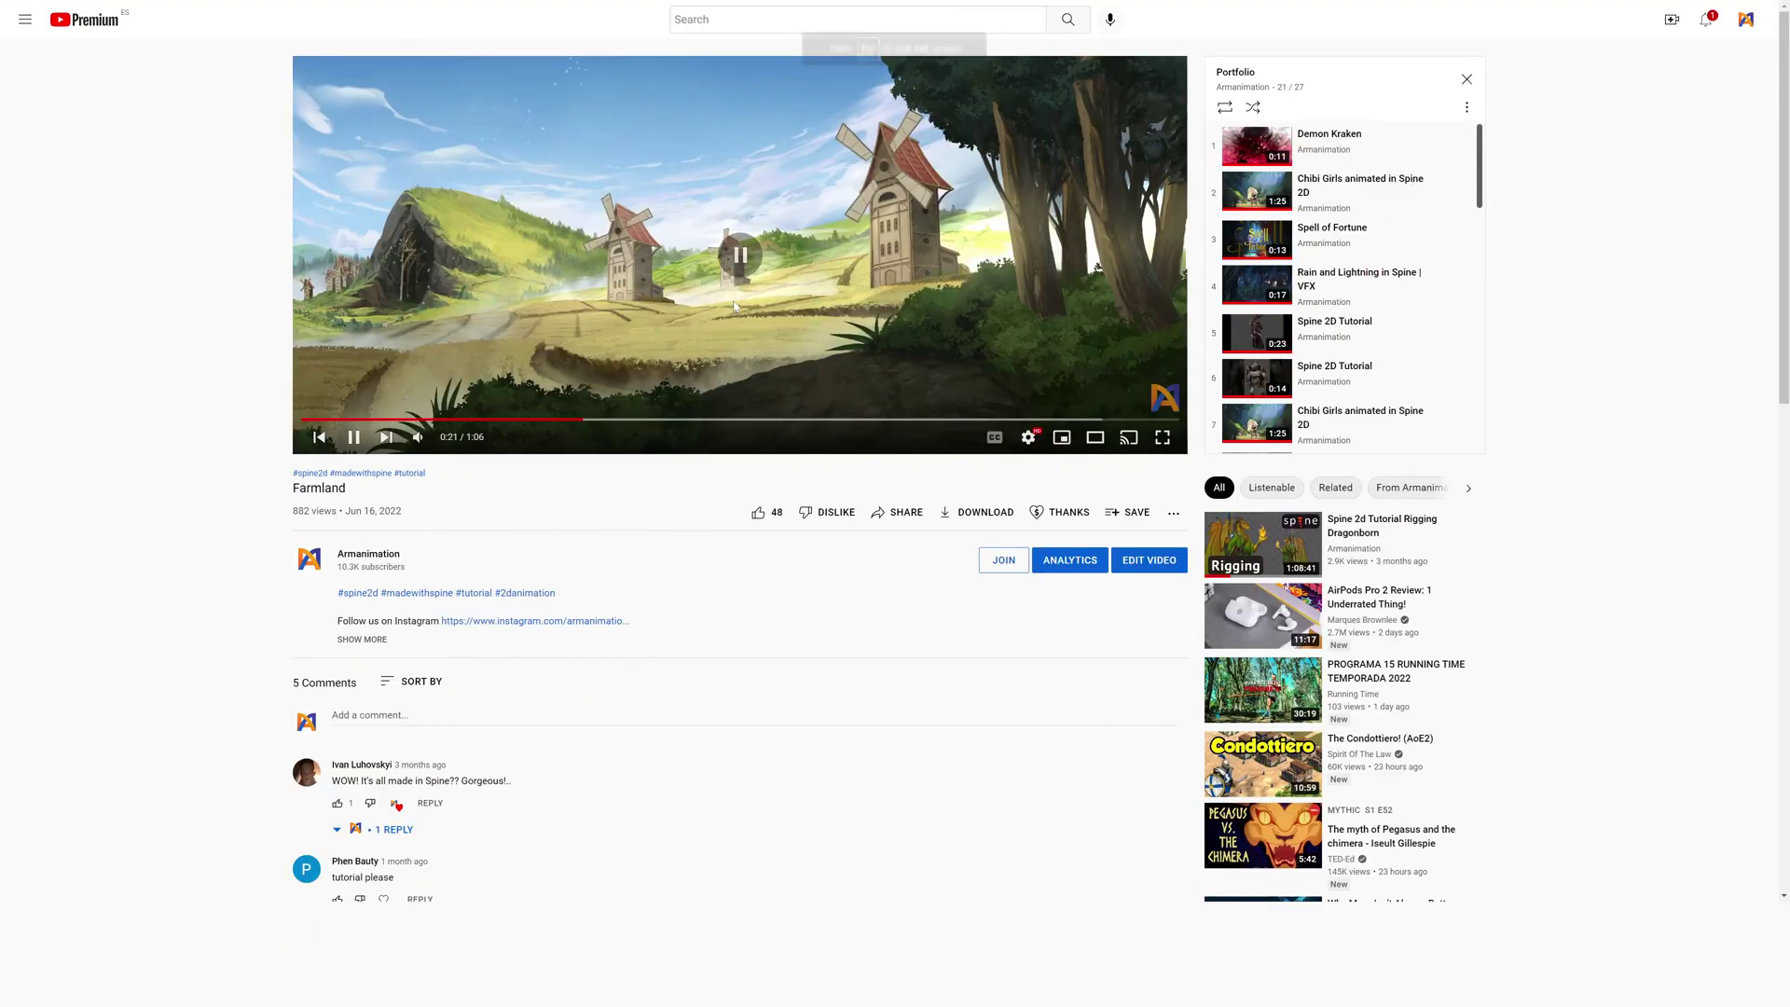
pyautogui.doubleClick(734, 306)
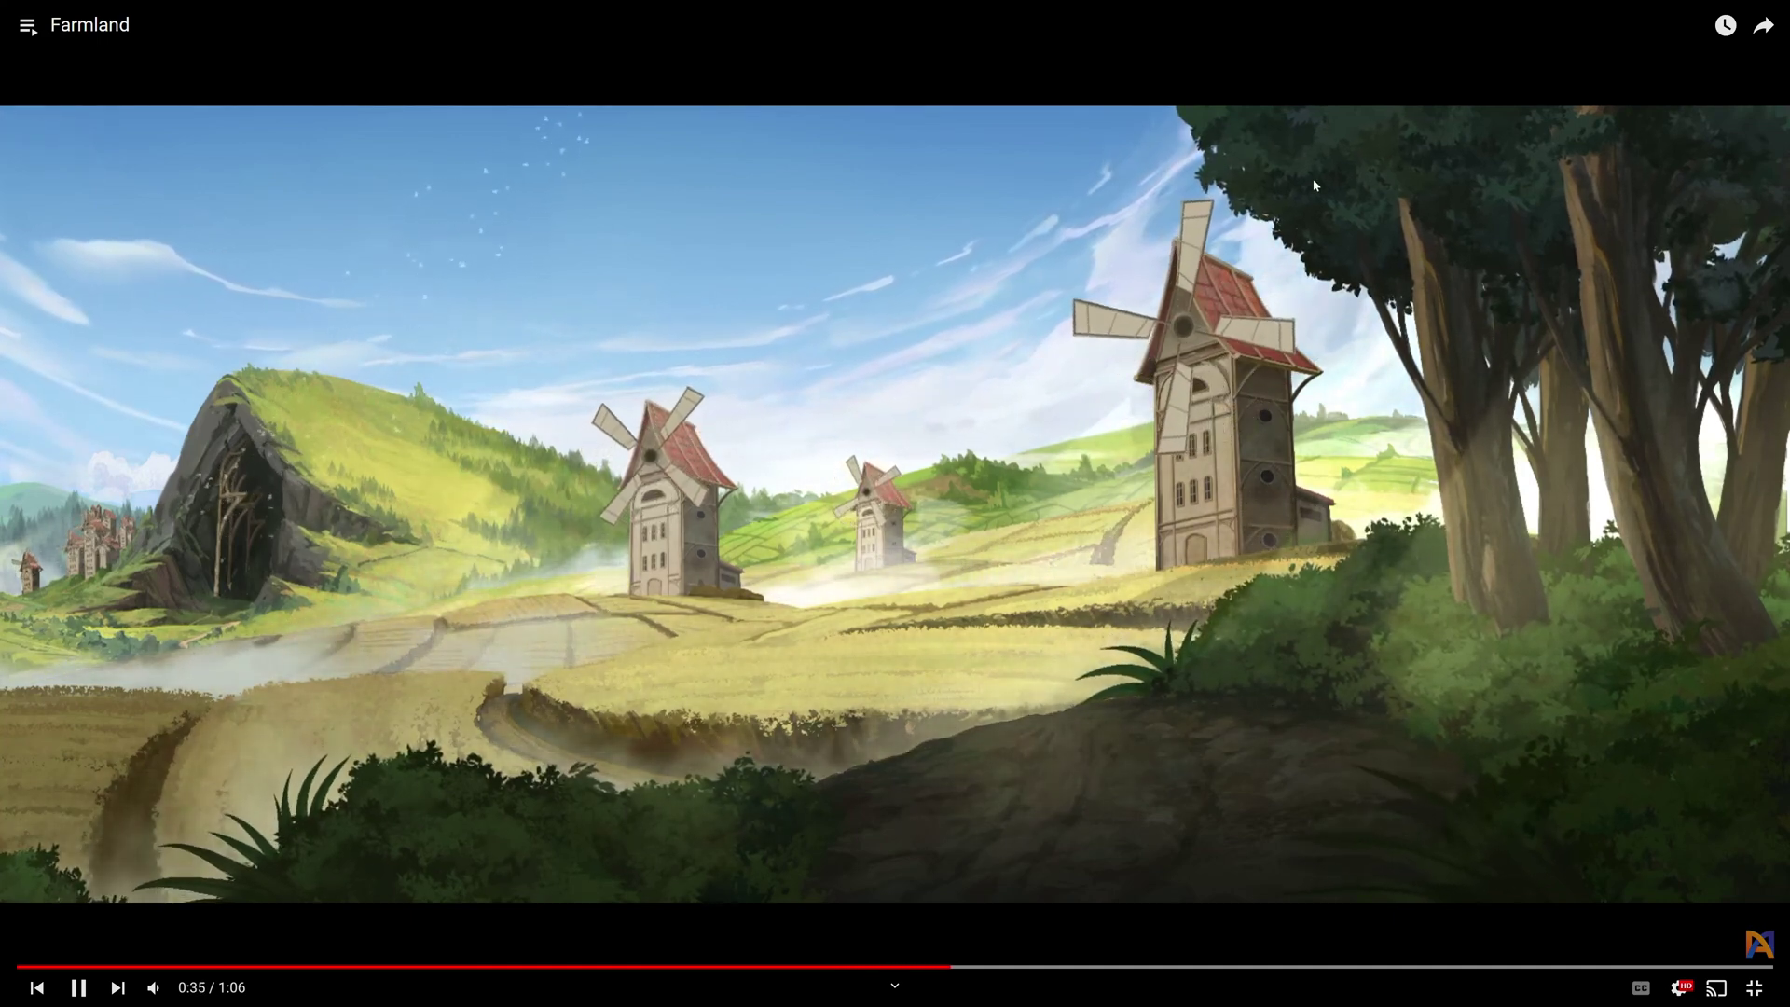
pyautogui.click(1191, 159)
pyautogui.press('Escape')
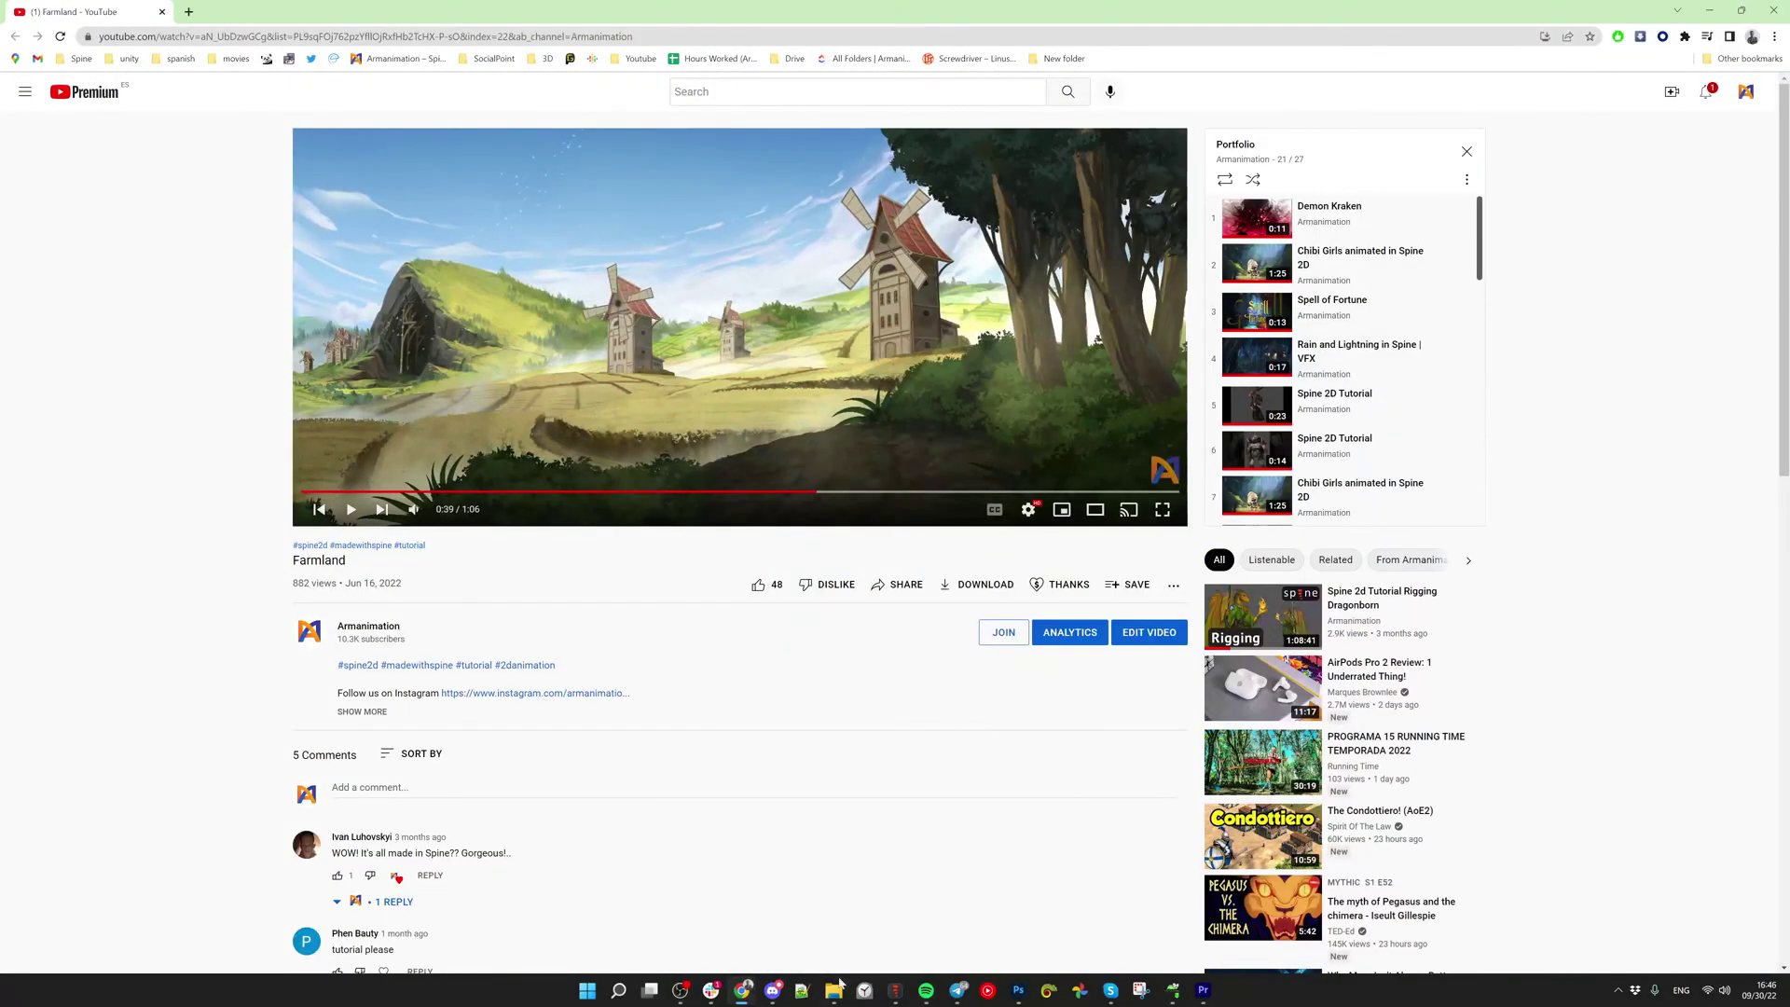
# Return to Spine, move the cloud top region above the scene to examine its full shape, and undo the move
pyautogui.click(895, 990)
pyautogui.scroll(3, 698, 660)
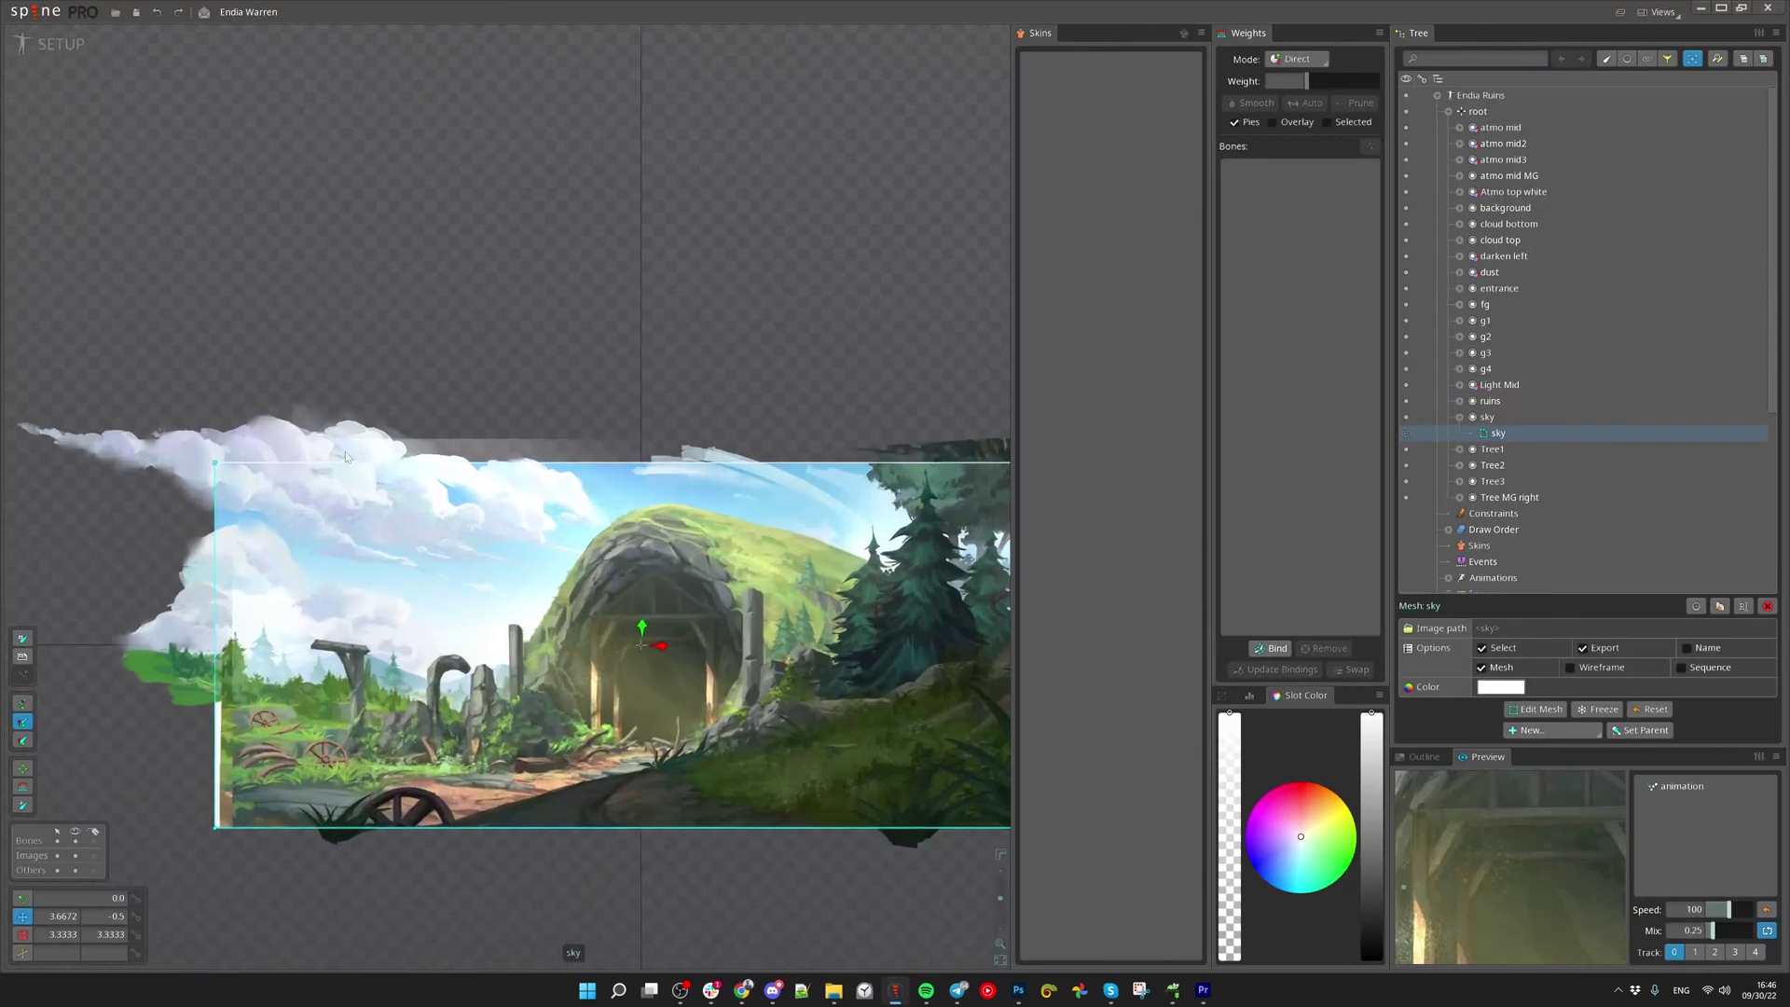
pyautogui.scroll(-1, 698, 660)
pyautogui.moveTo(699, 819); pyautogui.dragTo(666, 563)
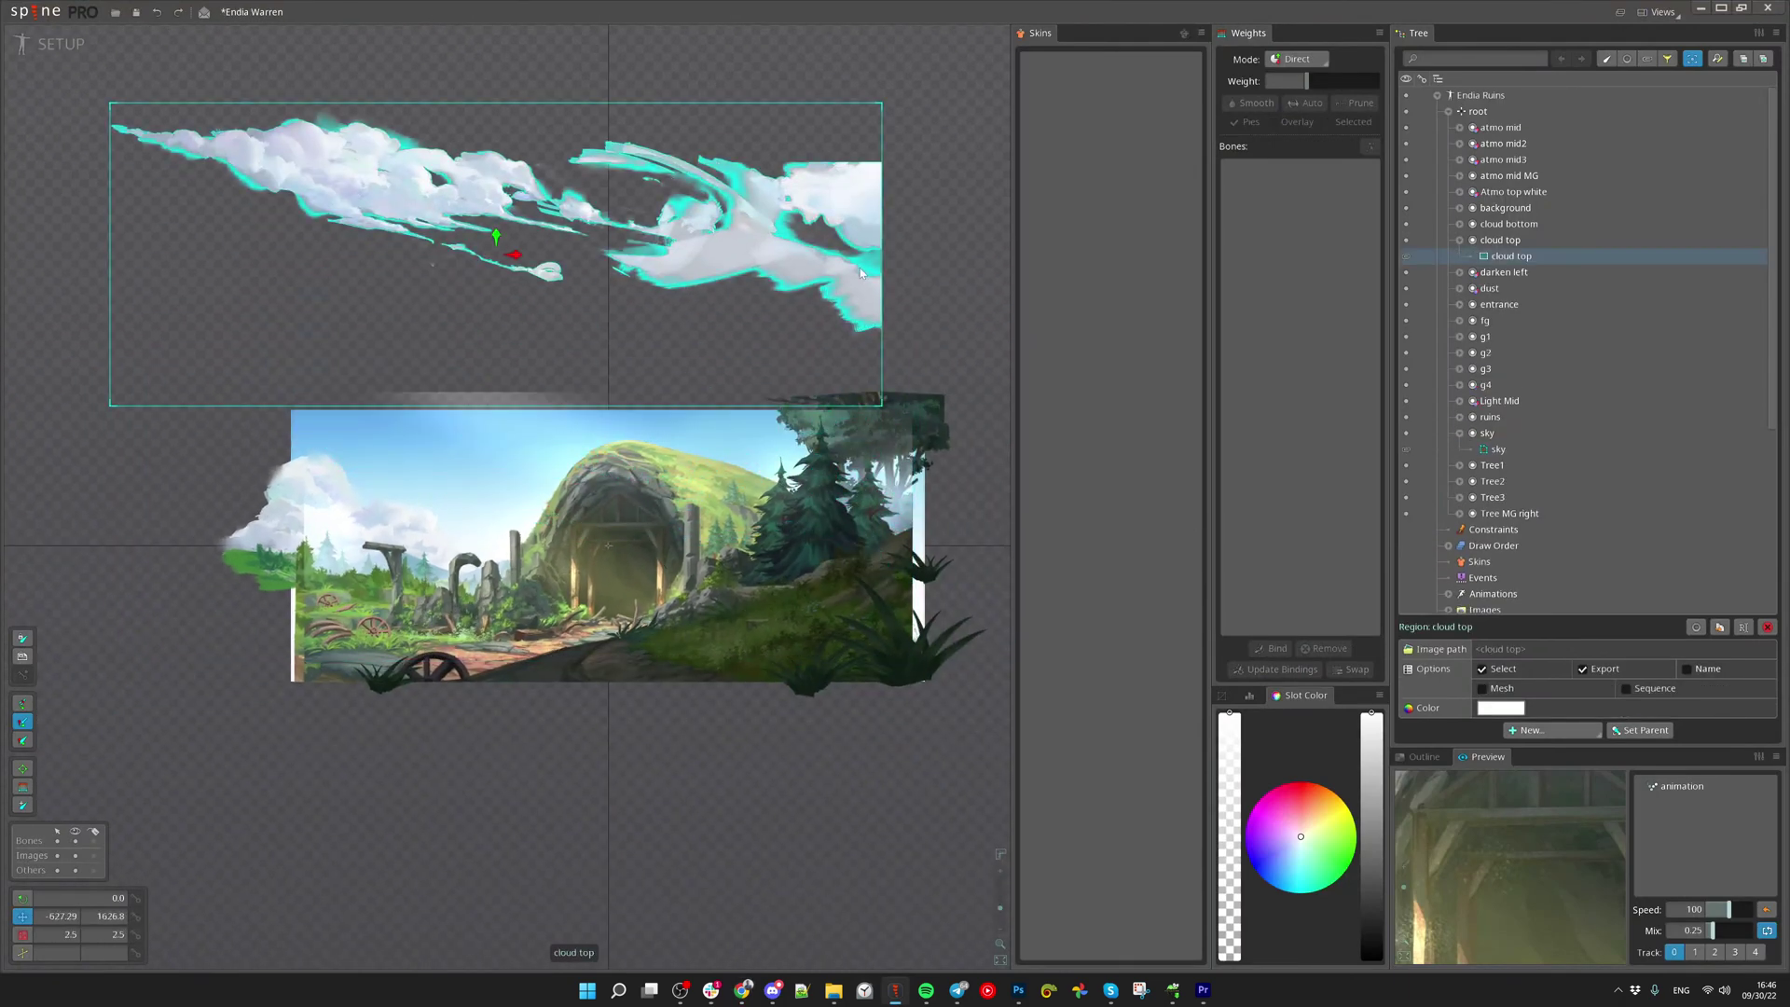
pyautogui.moveTo(700, 169); pyautogui.dragTo(614, 369)
pyautogui.scroll(4, 614, 369)
pyautogui.press('space')
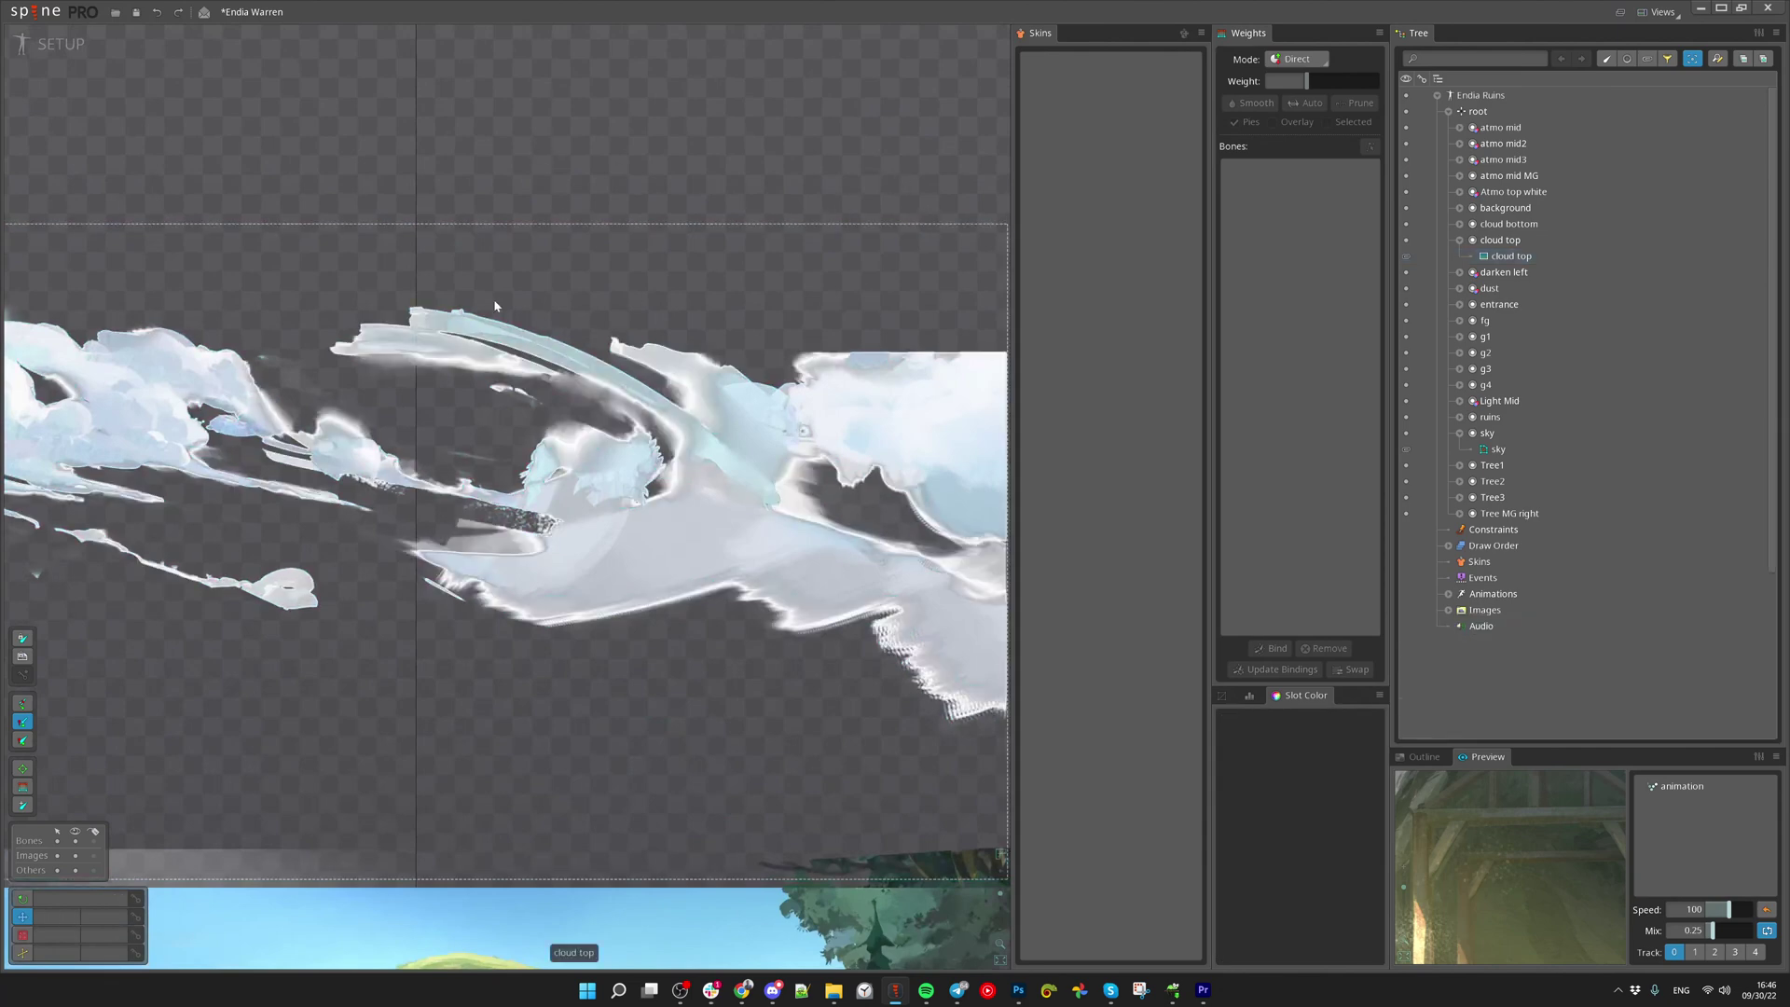
pyautogui.scroll(-1, 769, 354)
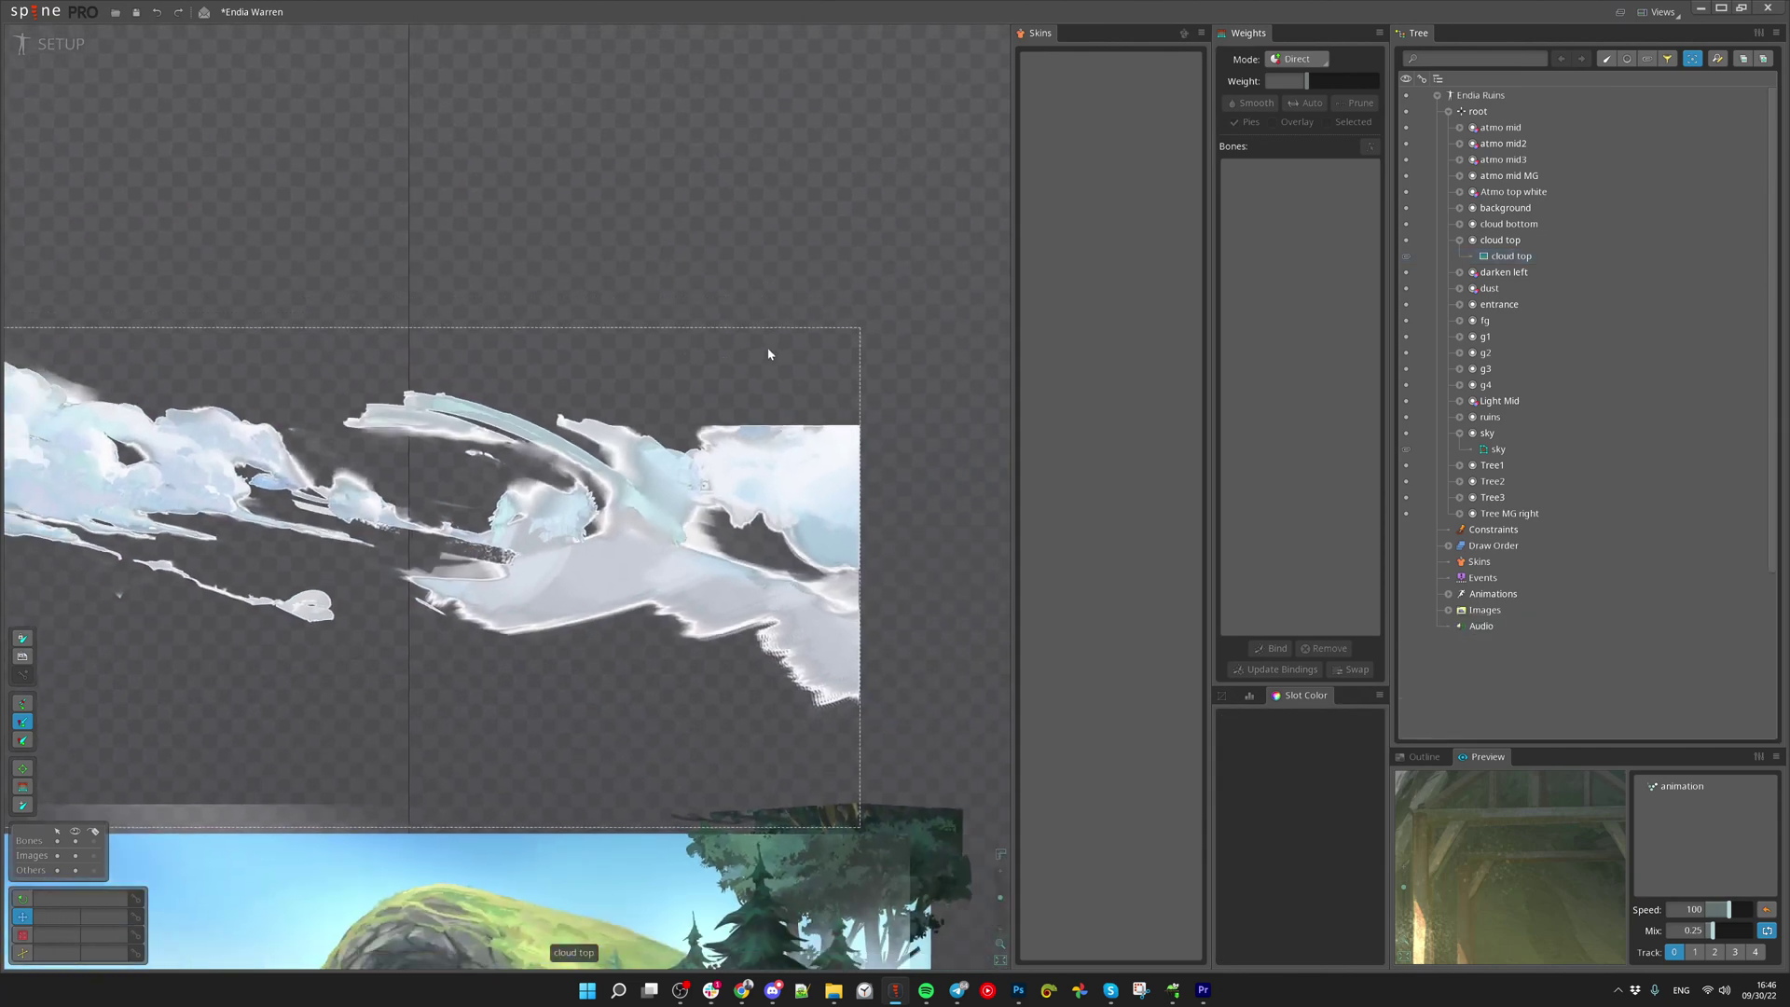
pyautogui.scroll(-3, 769, 354)
pyautogui.moveTo(867, 377); pyautogui.dragTo(836, 428)
pyautogui.hotkey('ctrl', 'z')
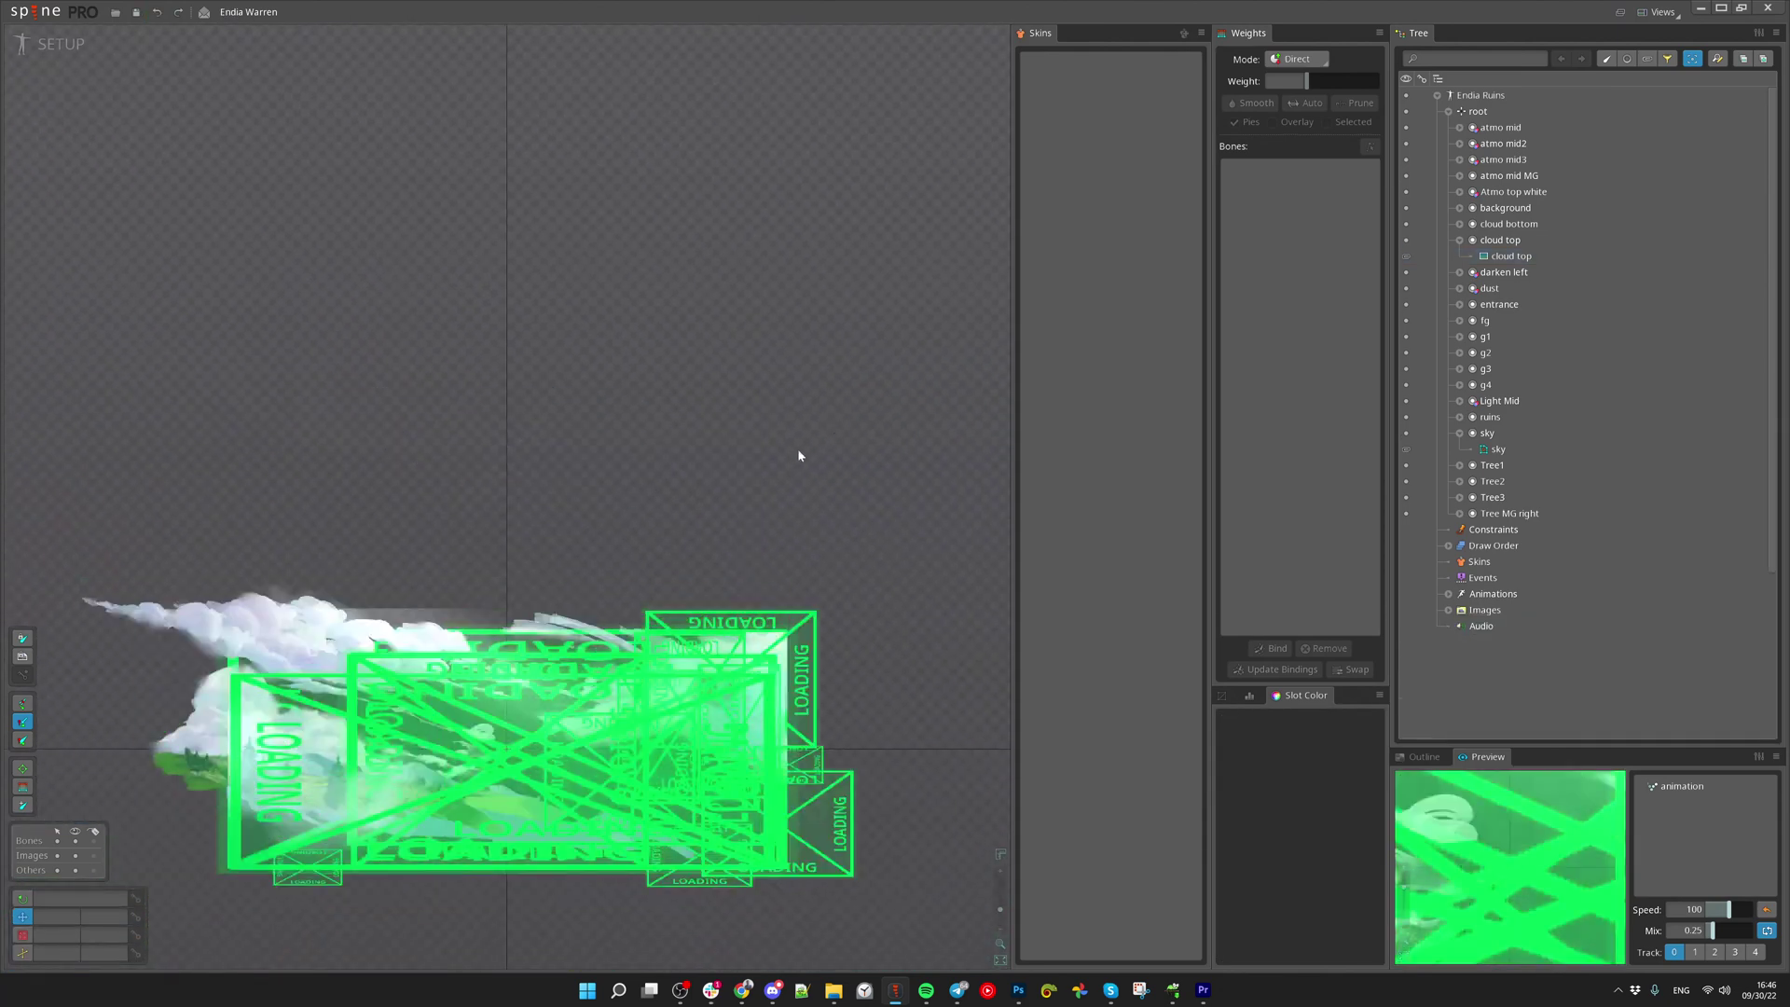
# Select the cloud top region to examine its extent across the scene, and clear the selection
pyautogui.scroll(2, 155, 576)
pyautogui.click(154, 576)
pyautogui.scroll(-2, 536, 653)
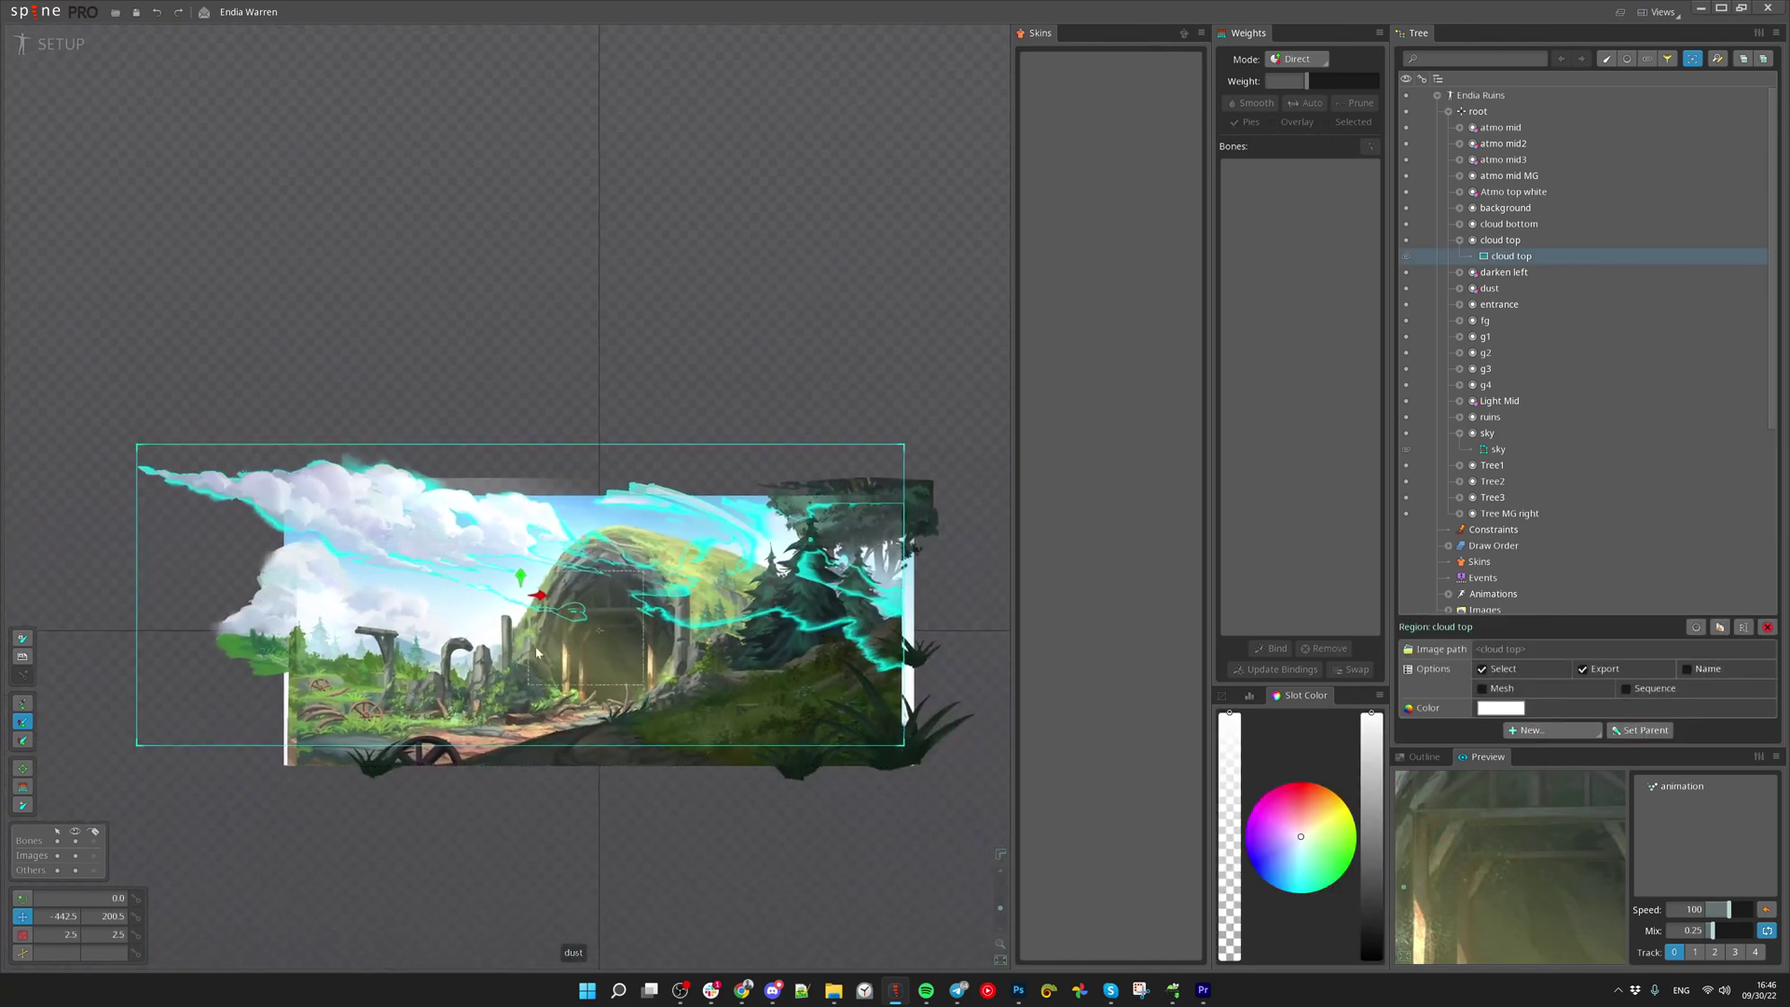
pyautogui.scroll(-5, 536, 652)
pyautogui.click(275, 445)
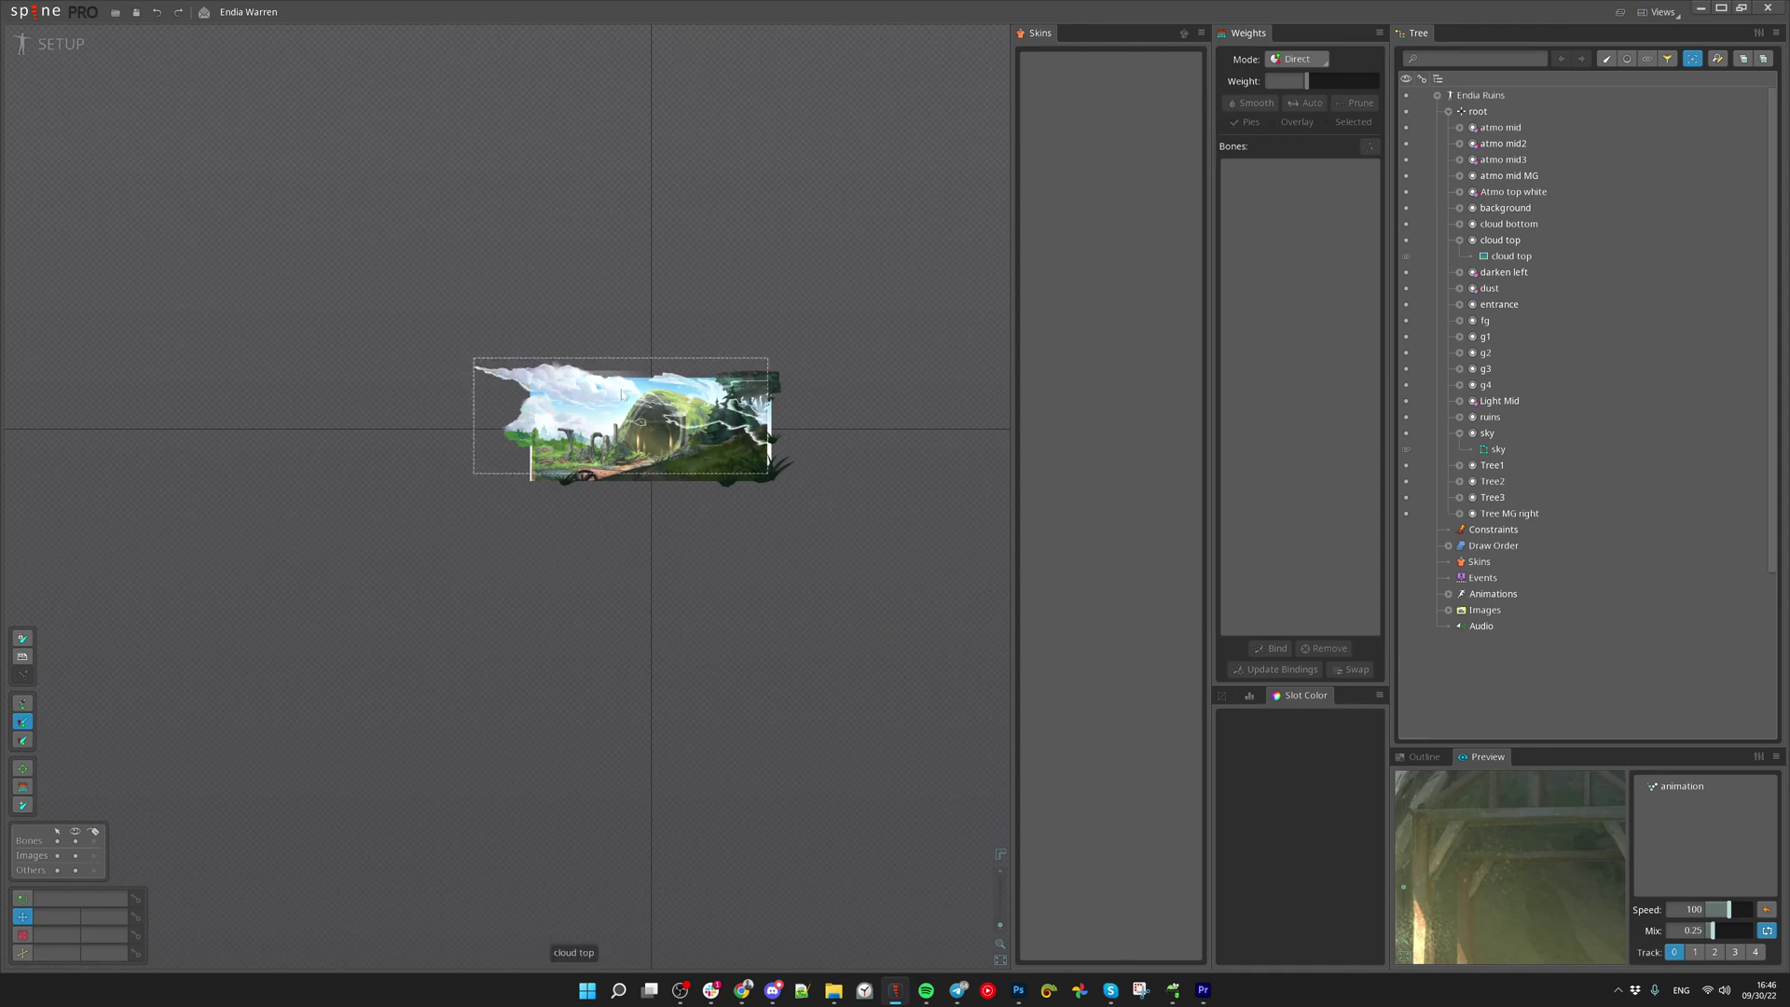
# Create a new path named root under the root bone
pyautogui.scroll(2, 670, 390)
pyautogui.click(1478, 111)
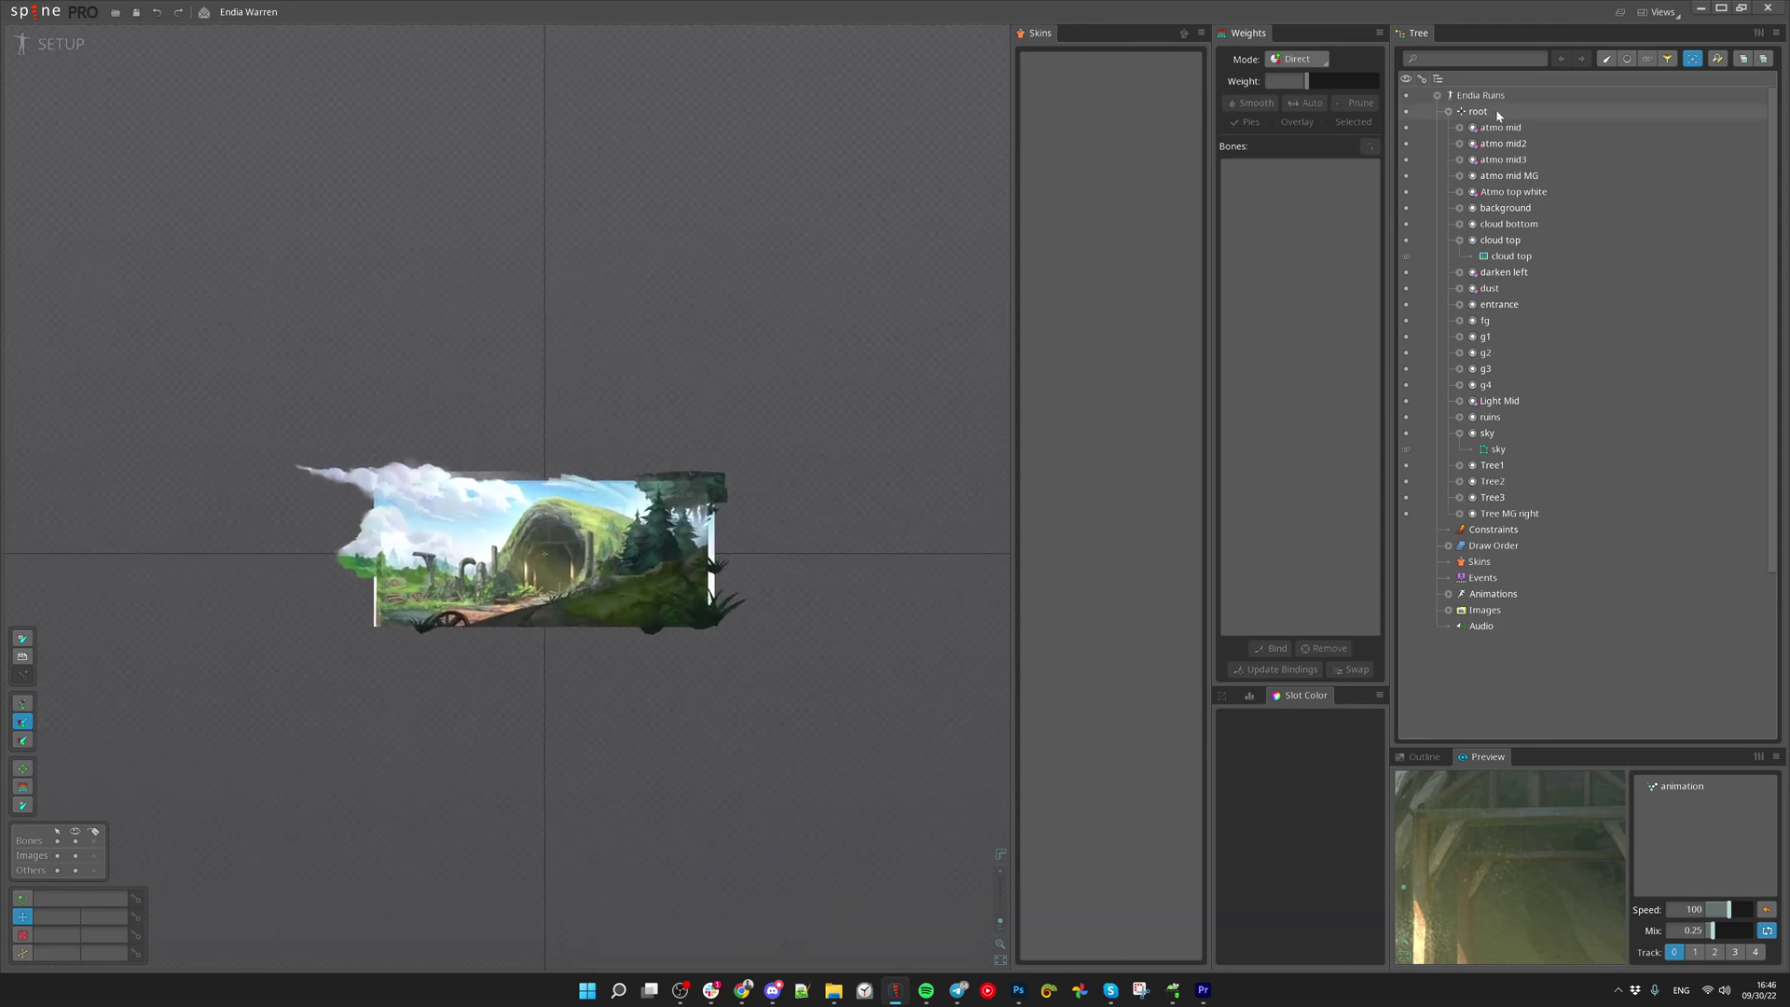
pyautogui.click(1585, 710)
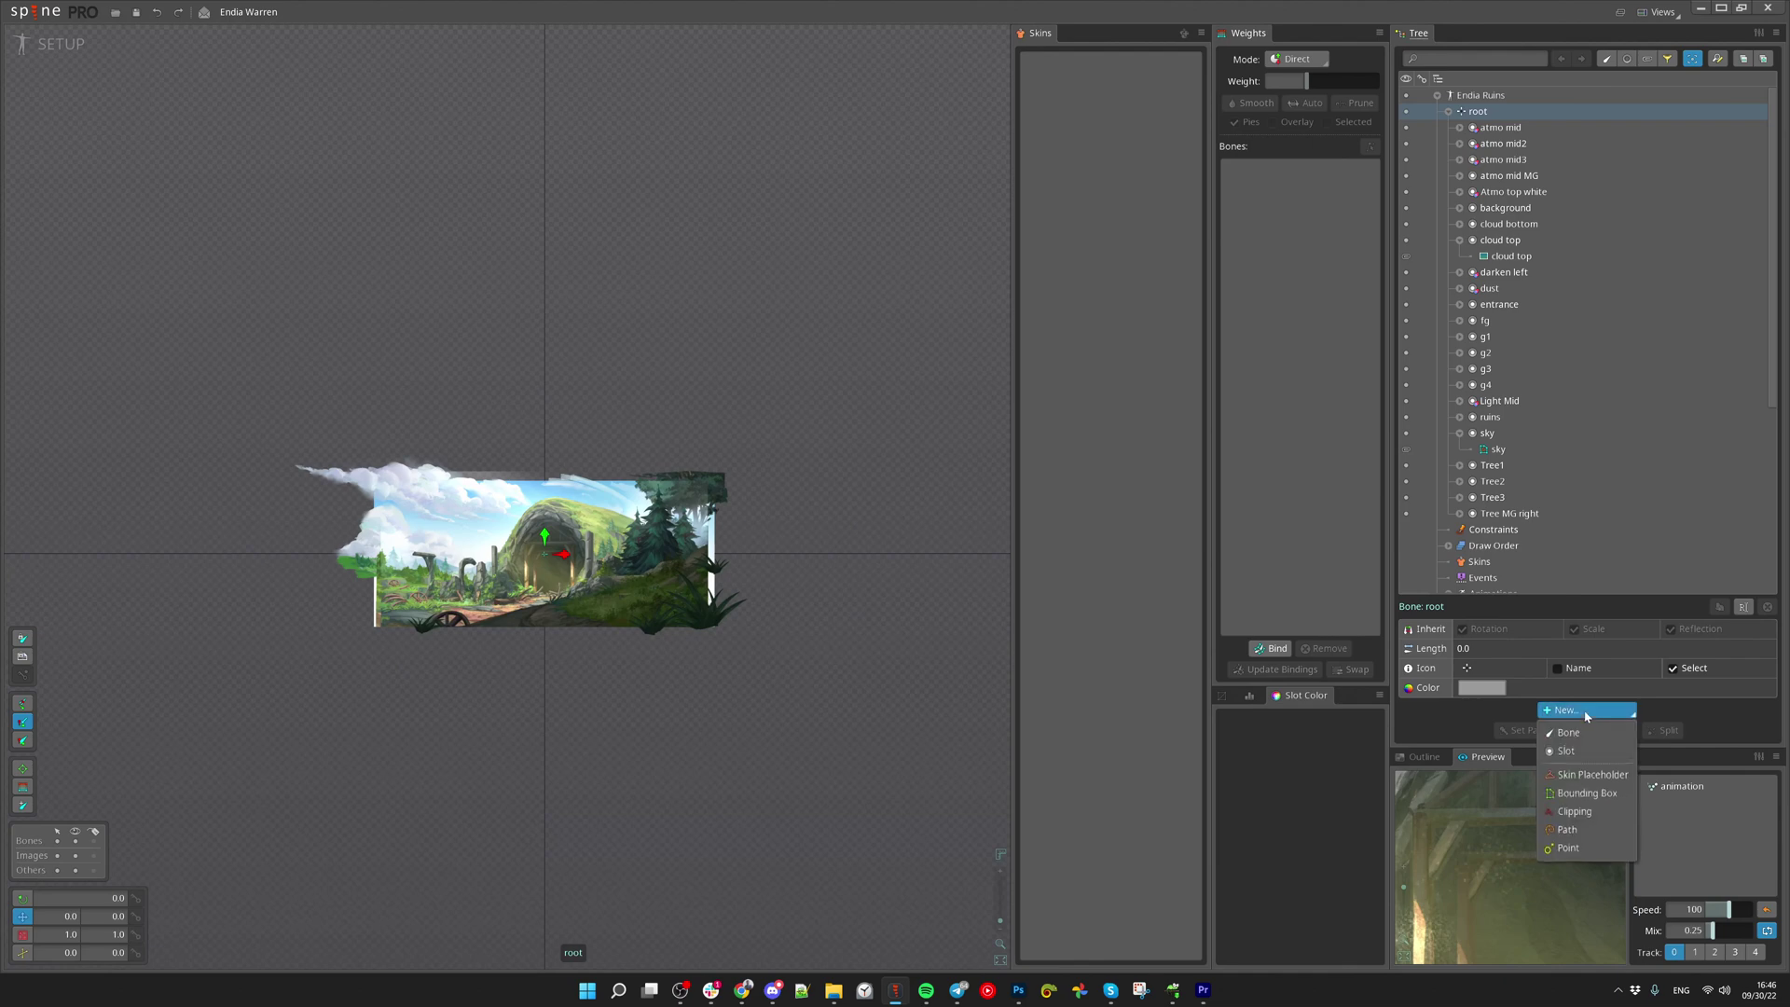
pyautogui.click(1583, 818)
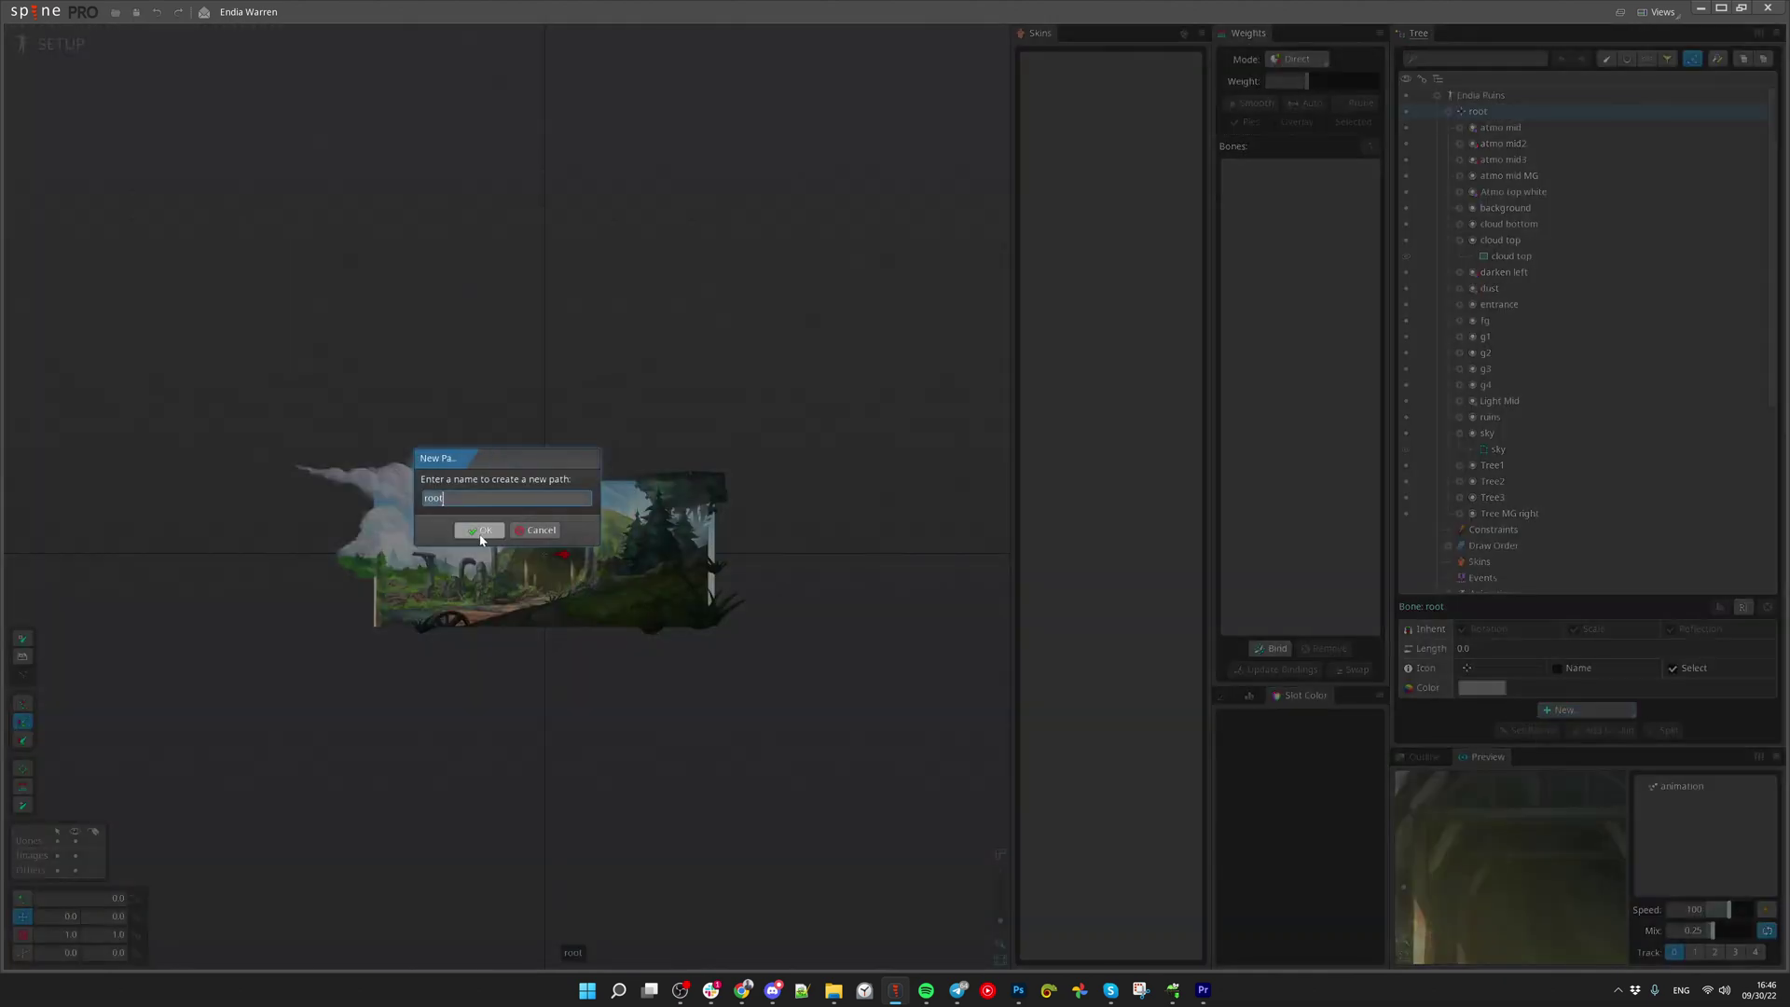
pyautogui.click(480, 532)
# Draw a curved path about 5093 units long from the top cloud's left end down past the scene's lower-right side, and finish path editing
pyautogui.scroll(1, 461, 525)
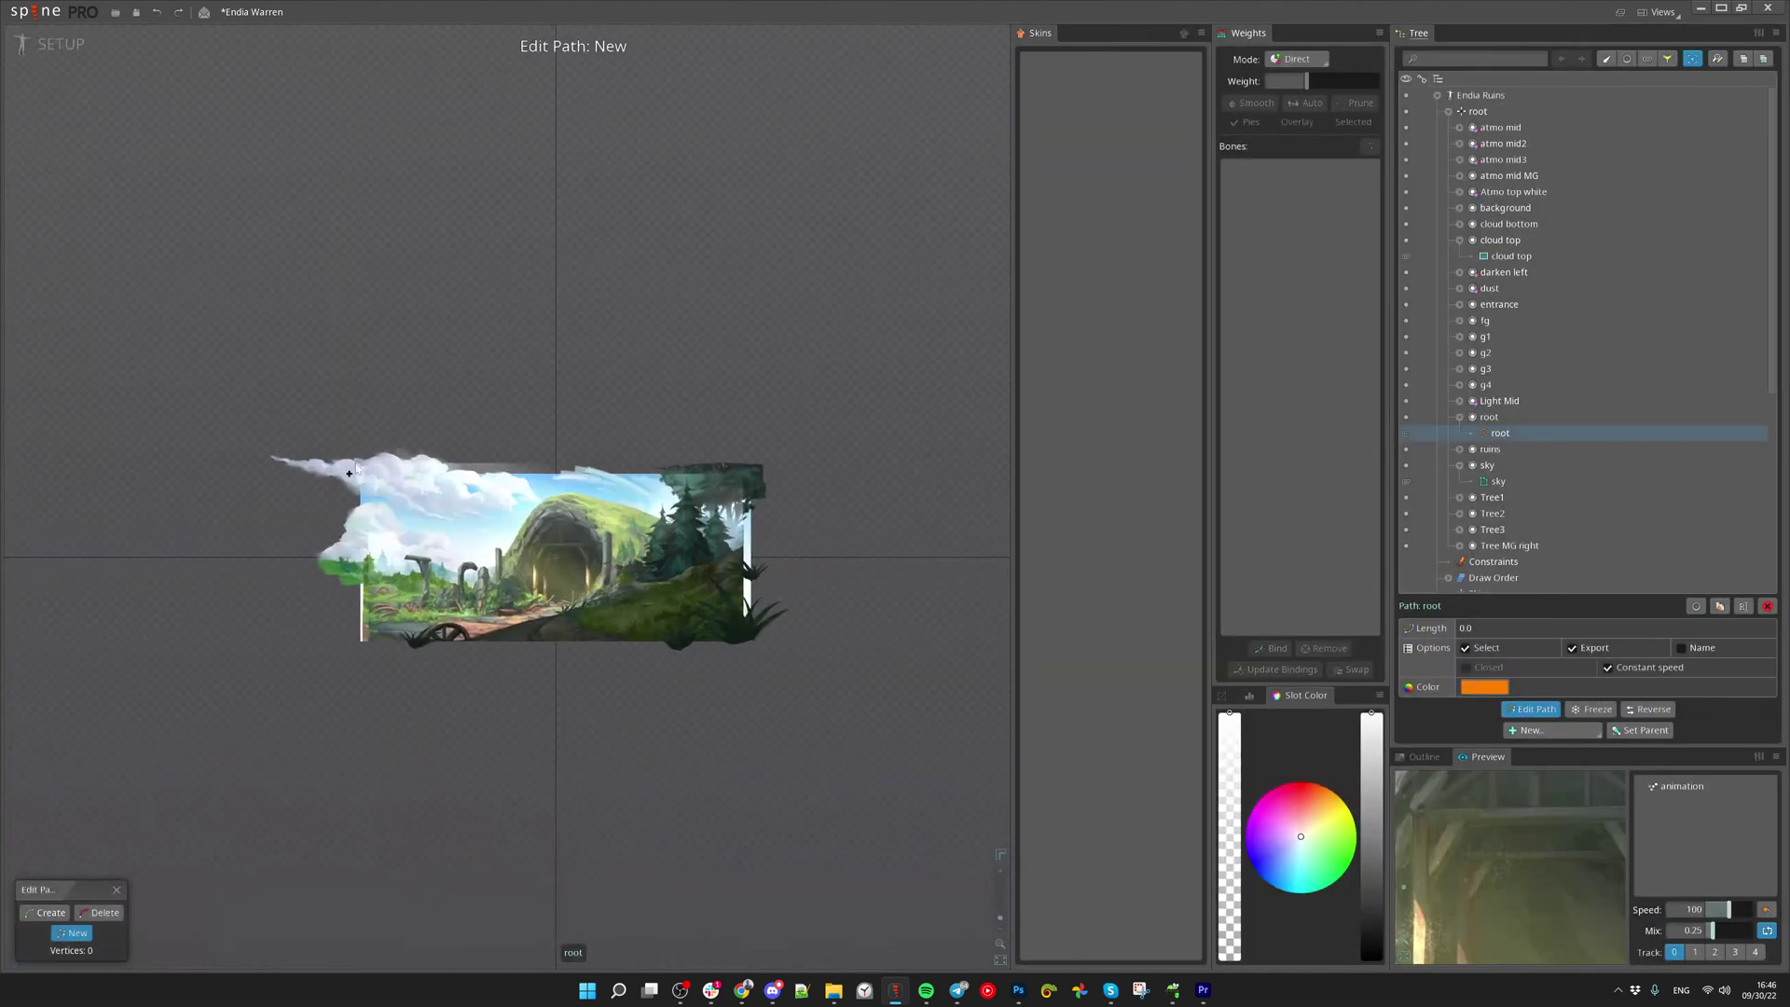
pyautogui.click(836, 646)
pyautogui.moveTo(681, 588); pyautogui.dragTo(736, 562)
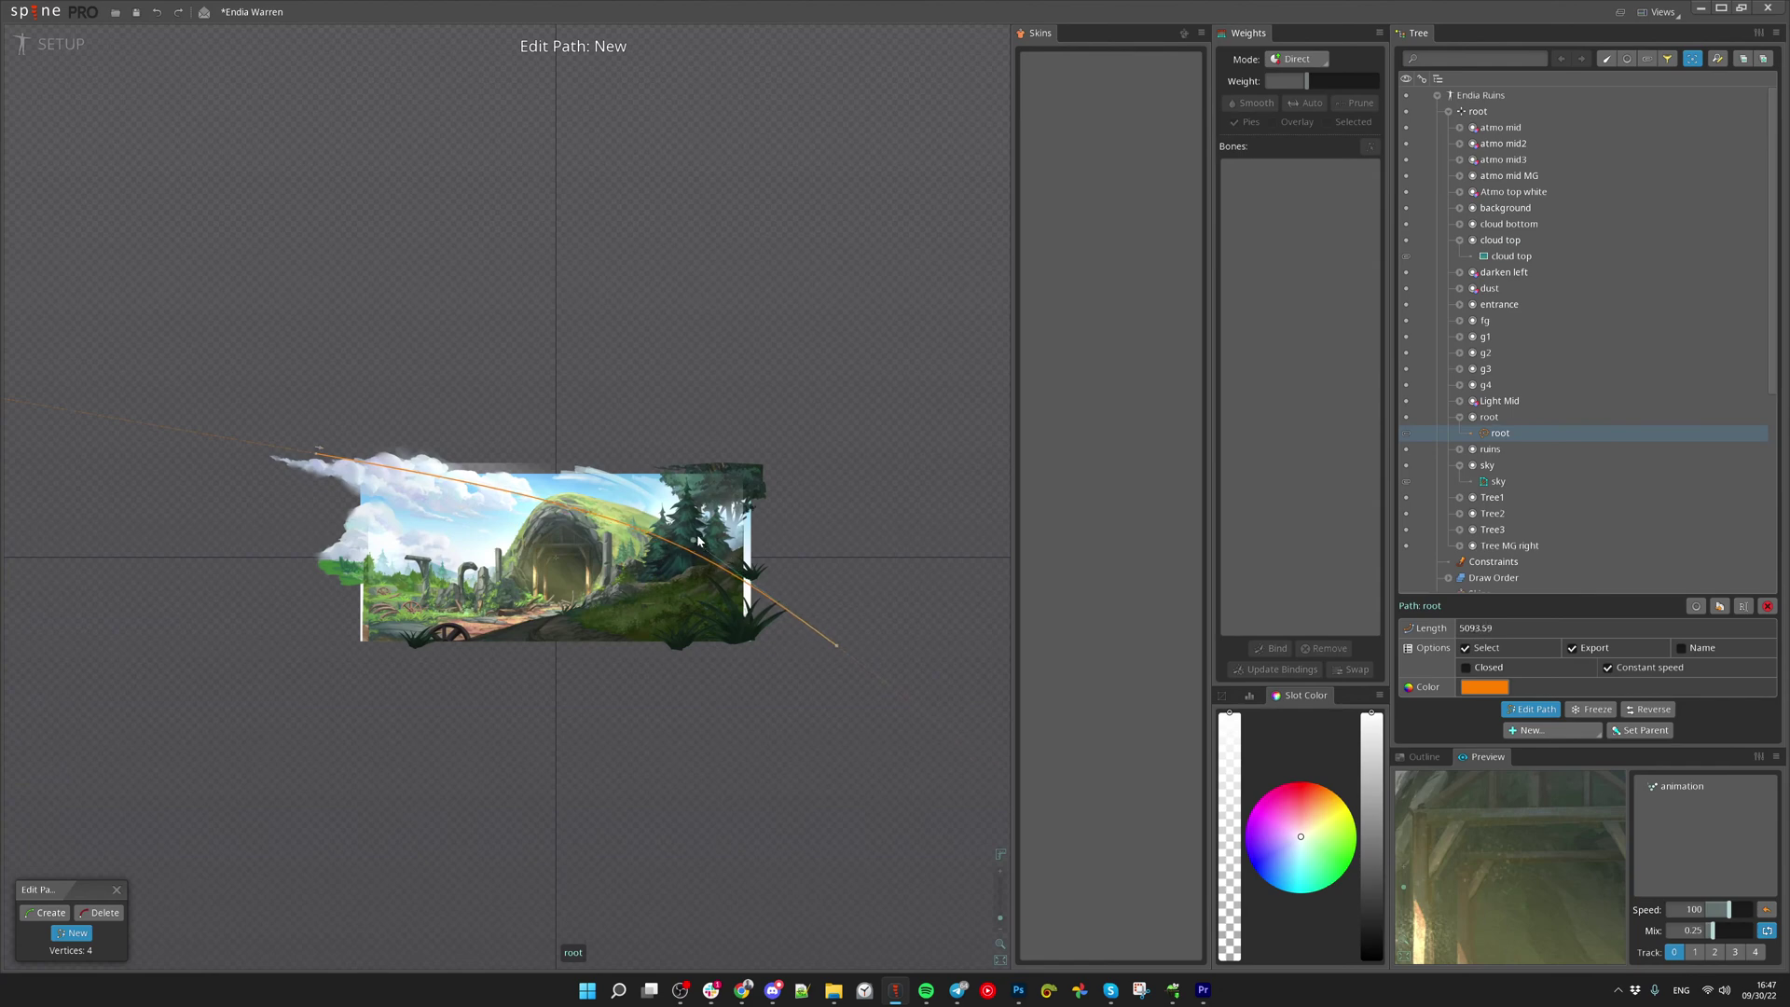
pyautogui.scroll(3, 330, 455)
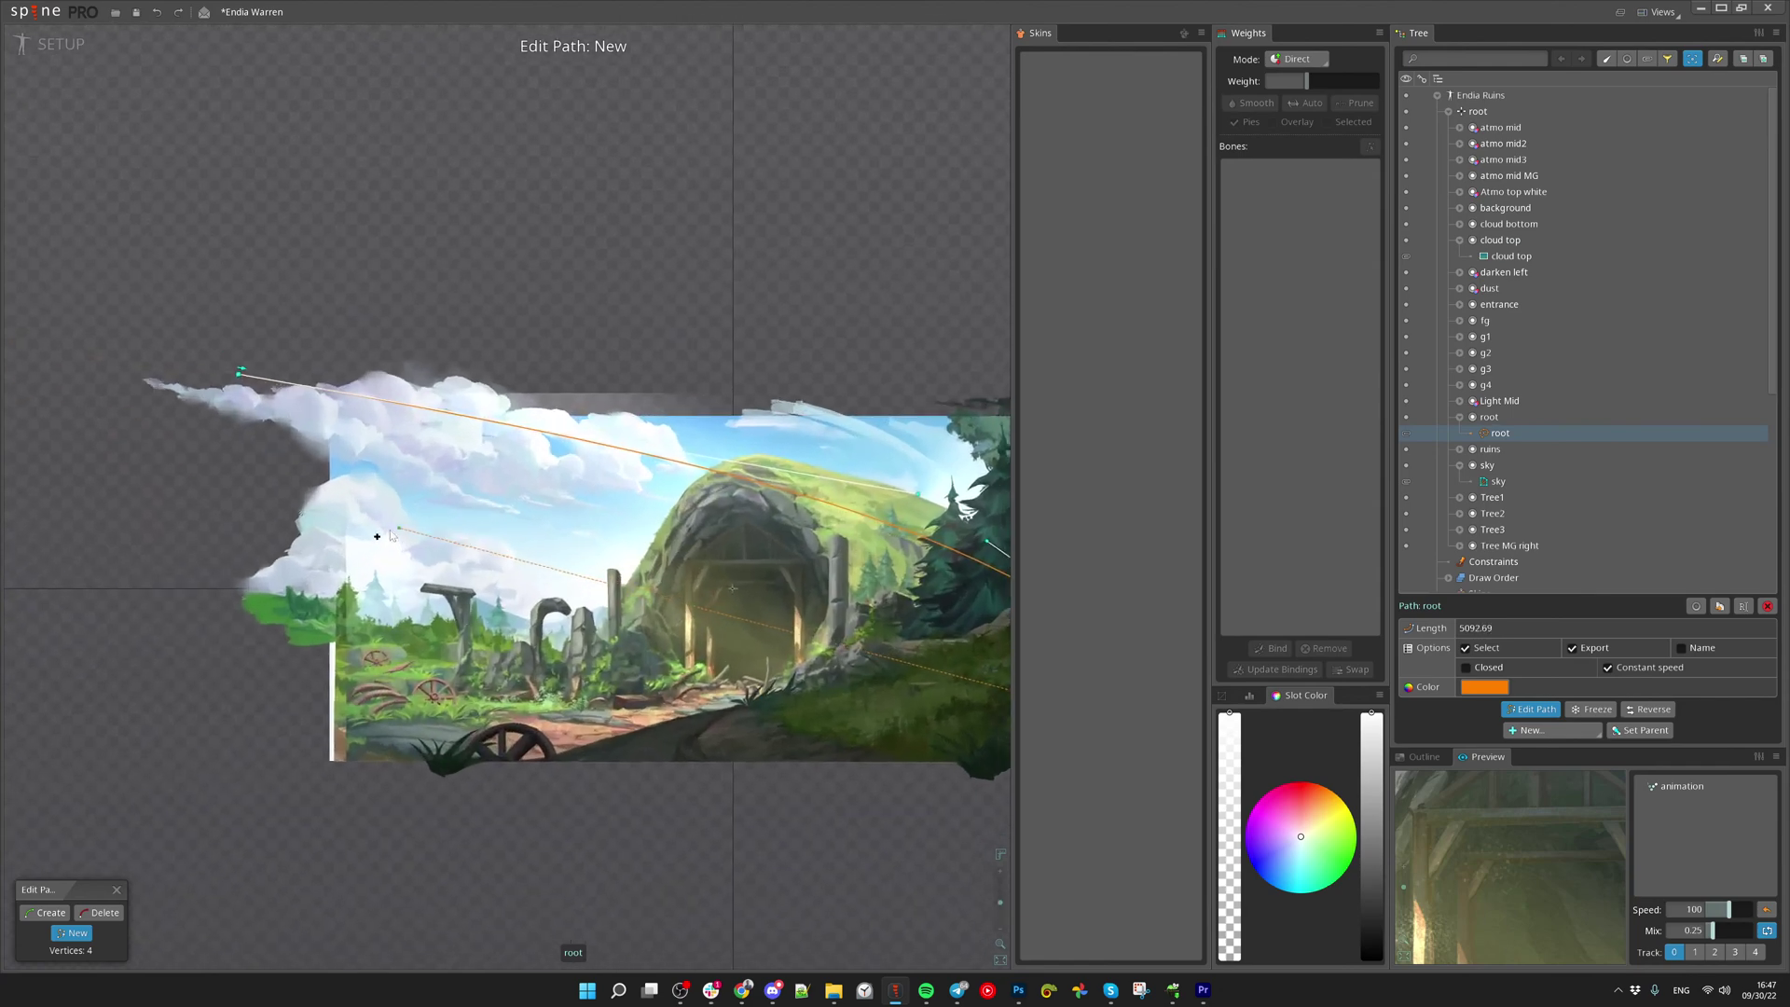
pyautogui.scroll(-2, 392, 429)
pyautogui.press('Escape')
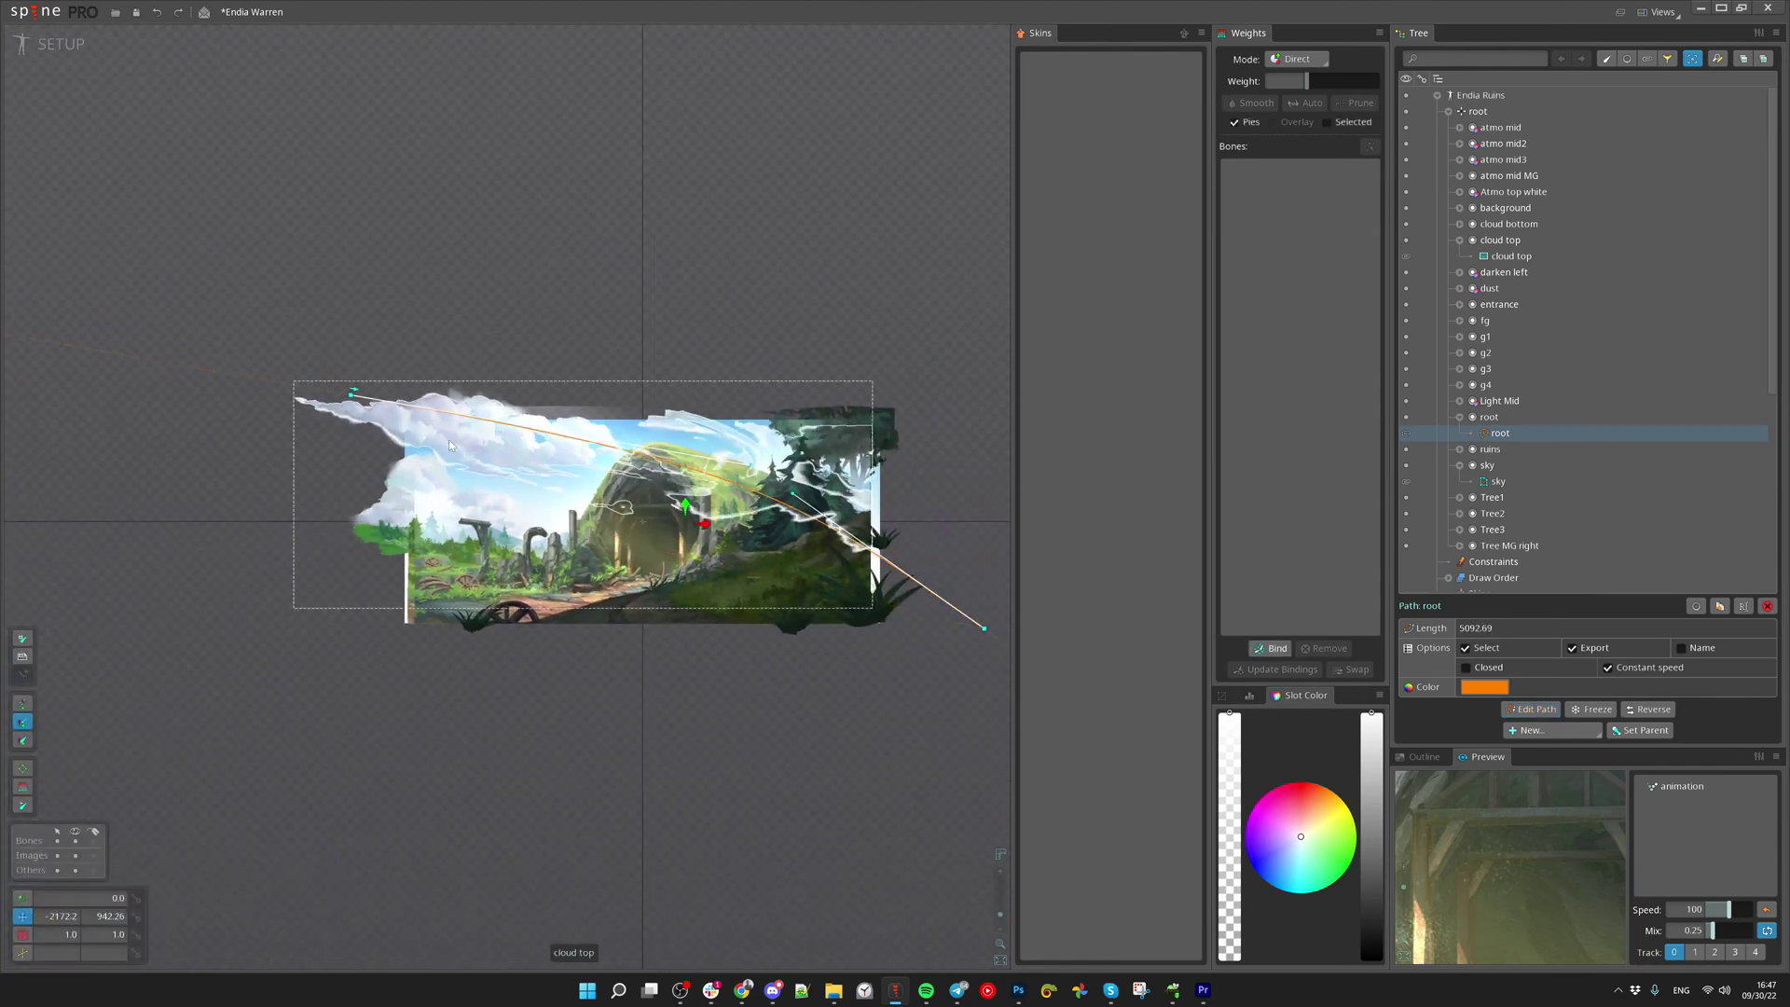
# Select the cloud bottom region, shift it to the right across the scene, undo the move, and clear the selection
pyautogui.scroll(2, 746, 415)
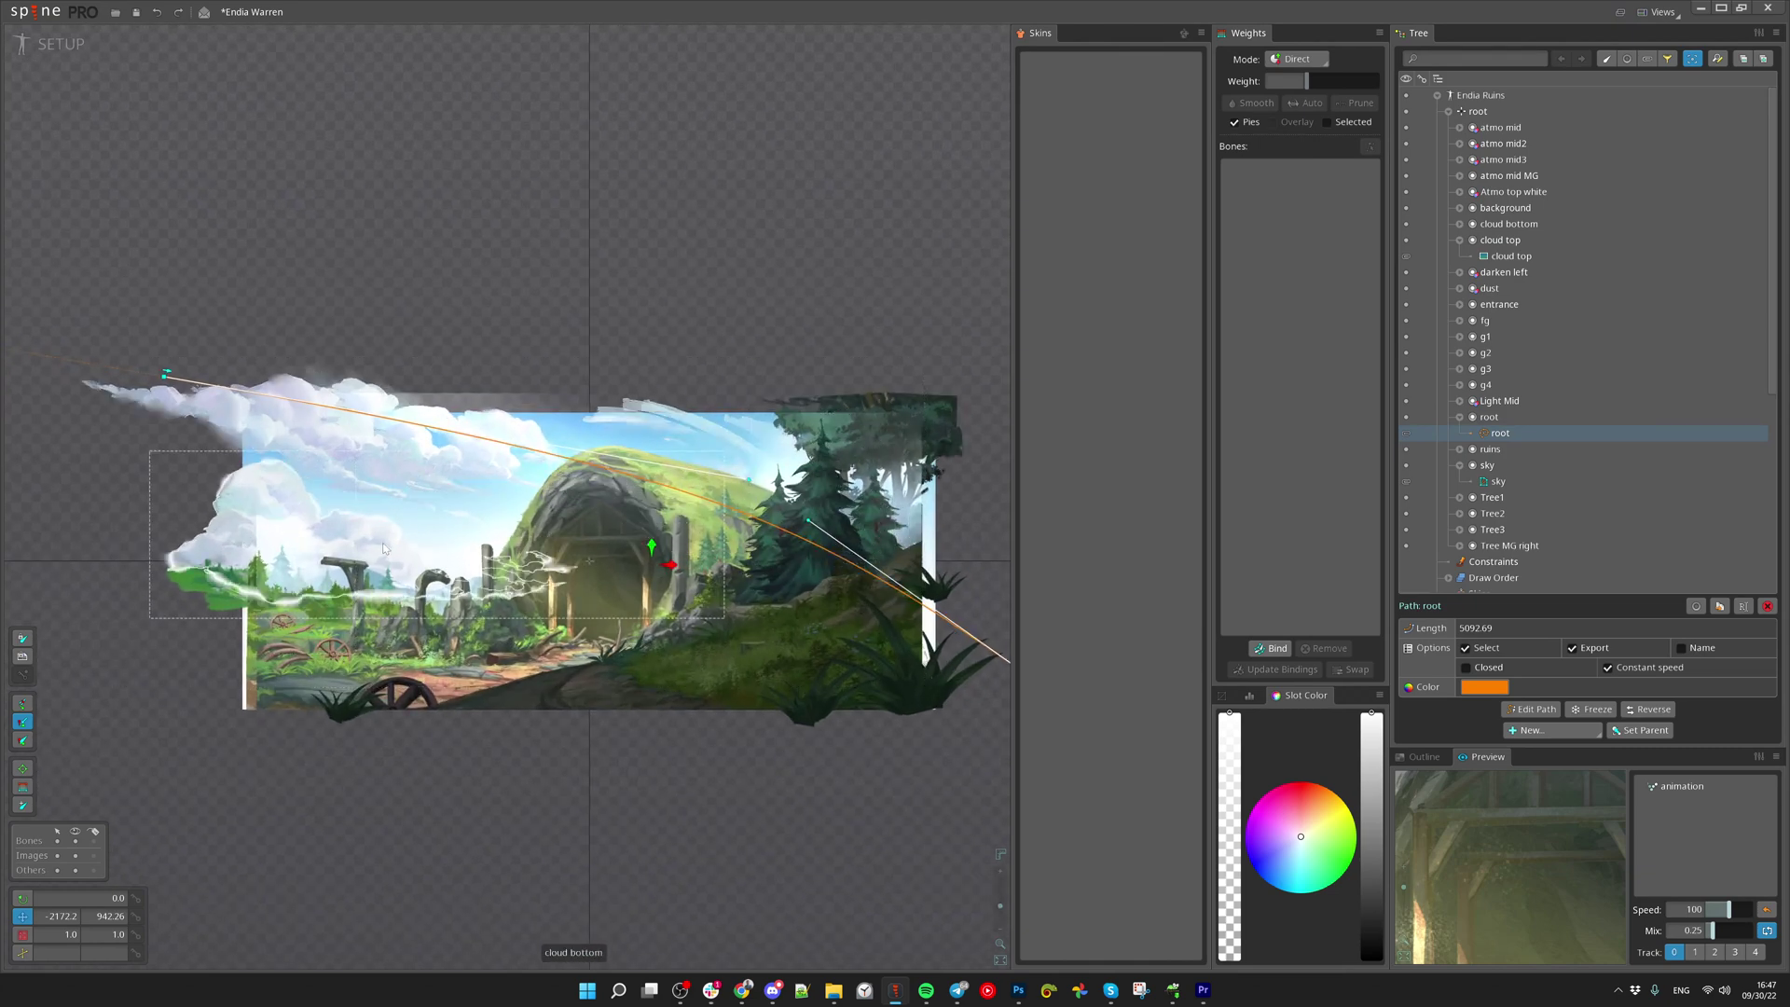
pyautogui.click(284, 524)
pyautogui.scroll(-2, 508, 308)
pyautogui.moveTo(518, 614); pyautogui.dragTo(719, 622)
pyautogui.hotkey('ctrl', 'z')
pyautogui.scroll(4, 719, 623)
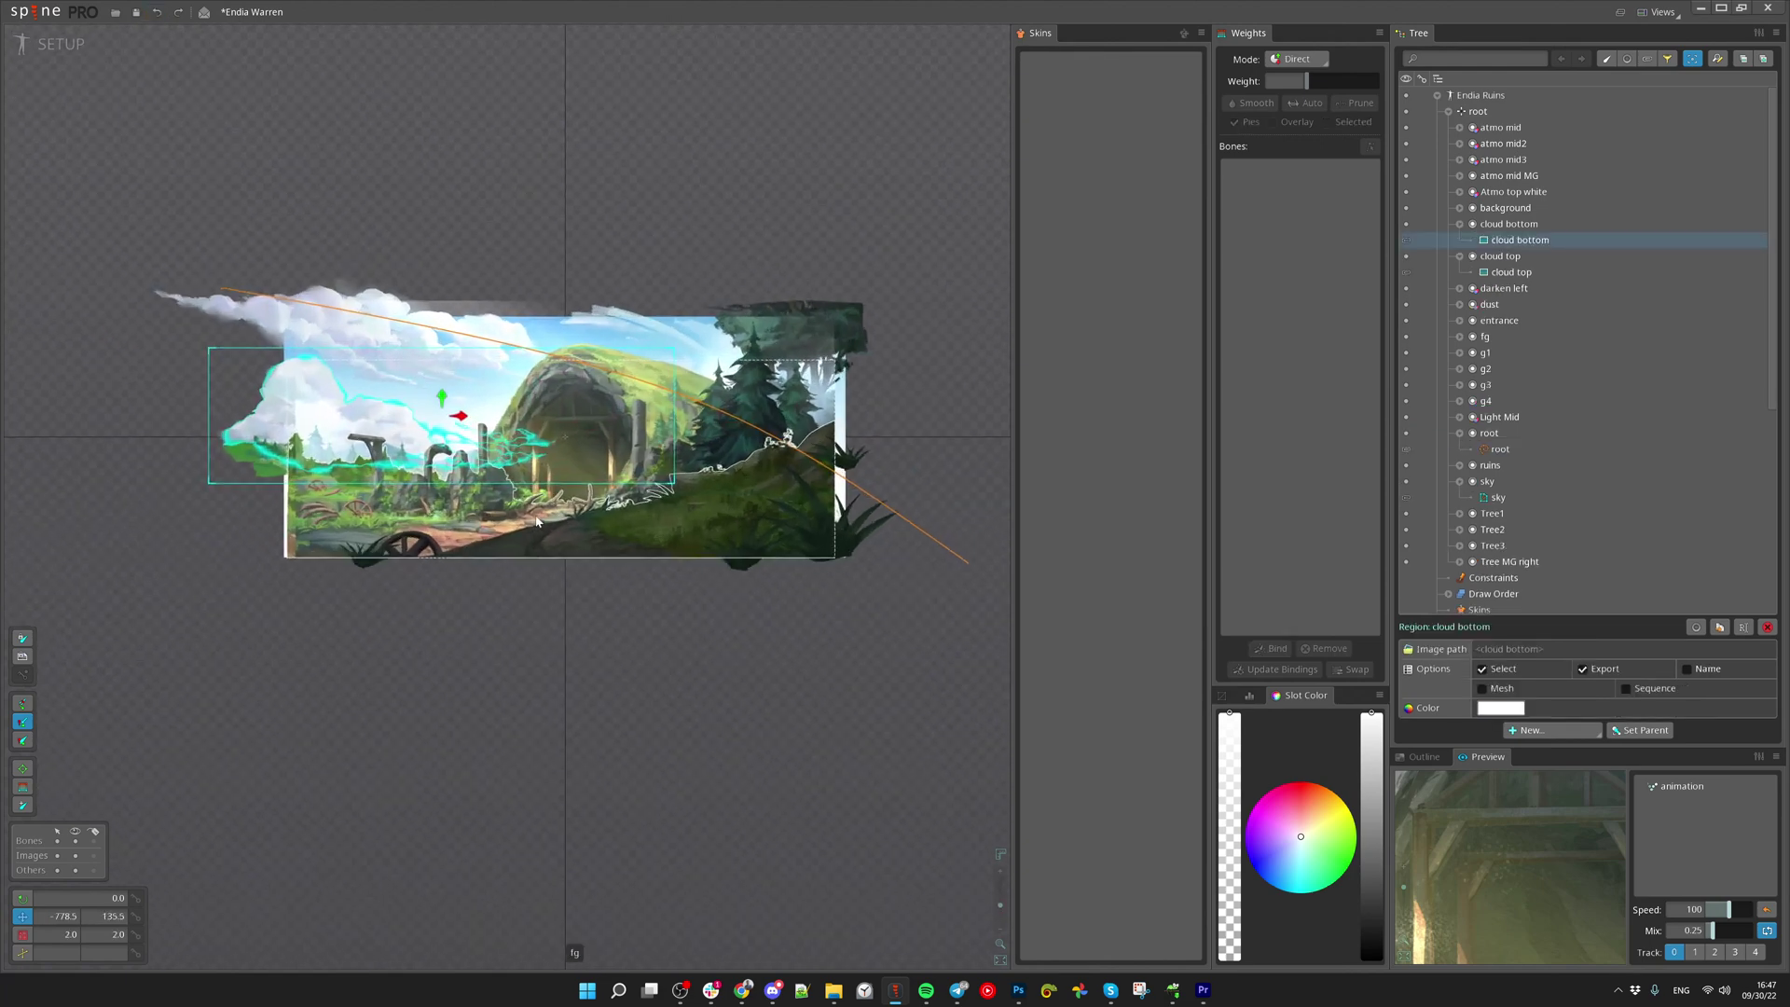
pyautogui.click(639, 729)
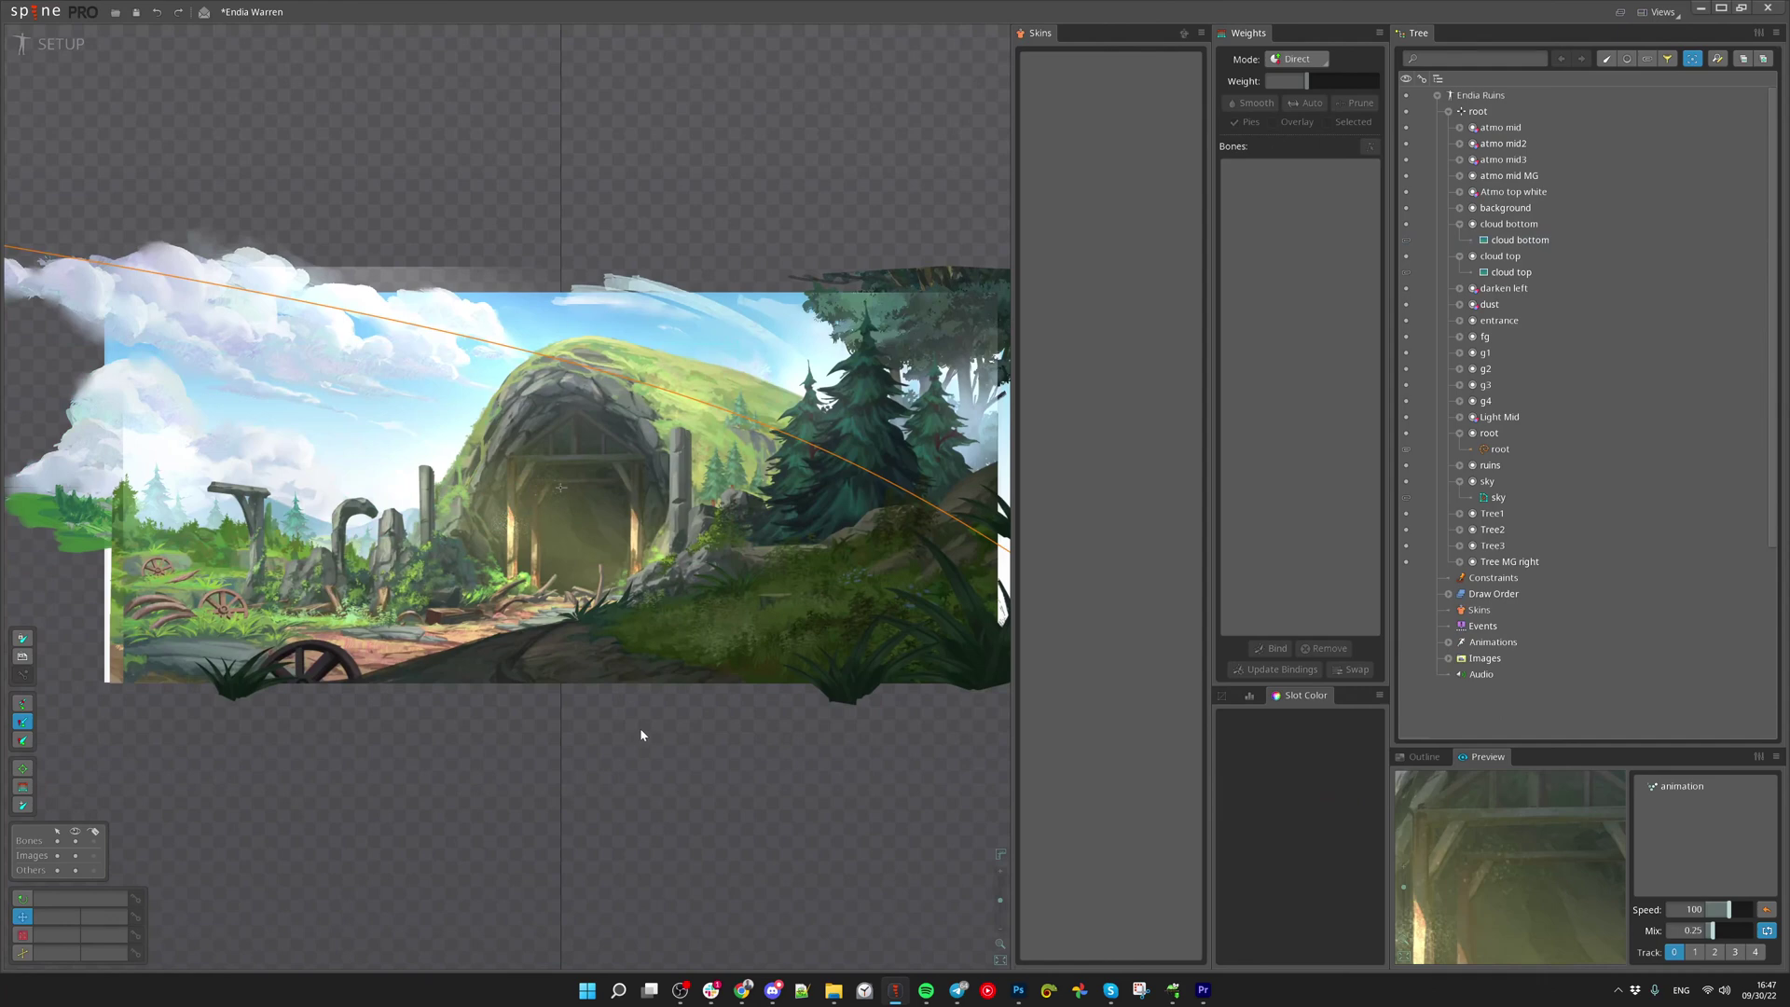
pyautogui.scroll(-3, 621, 432)
pyautogui.scroll(5, 553, 545)
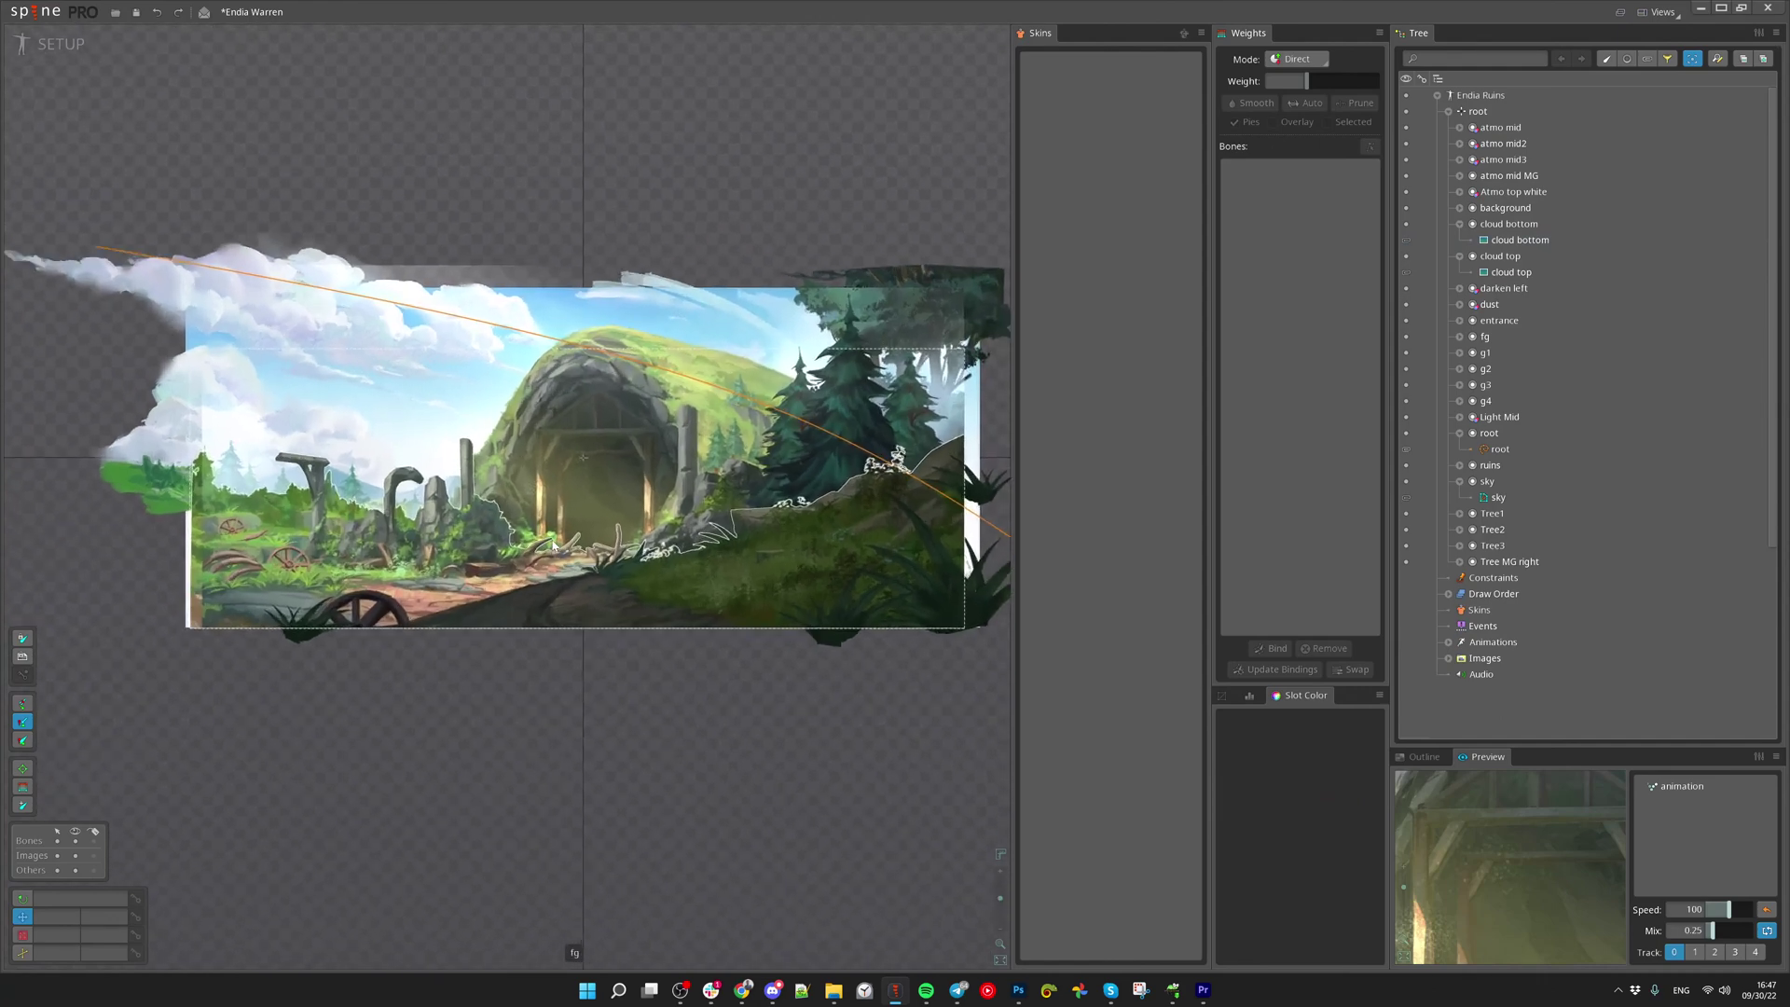
# Select the Light Mid region at the tunnel entrance, move it slightly, and undo the move
pyautogui.click(544, 462)
pyautogui.moveTo(799, 861); pyautogui.dragTo(782, 798)
pyautogui.hotkey('ctrl', 'z')
pyautogui.scroll(-2, 559, 836)
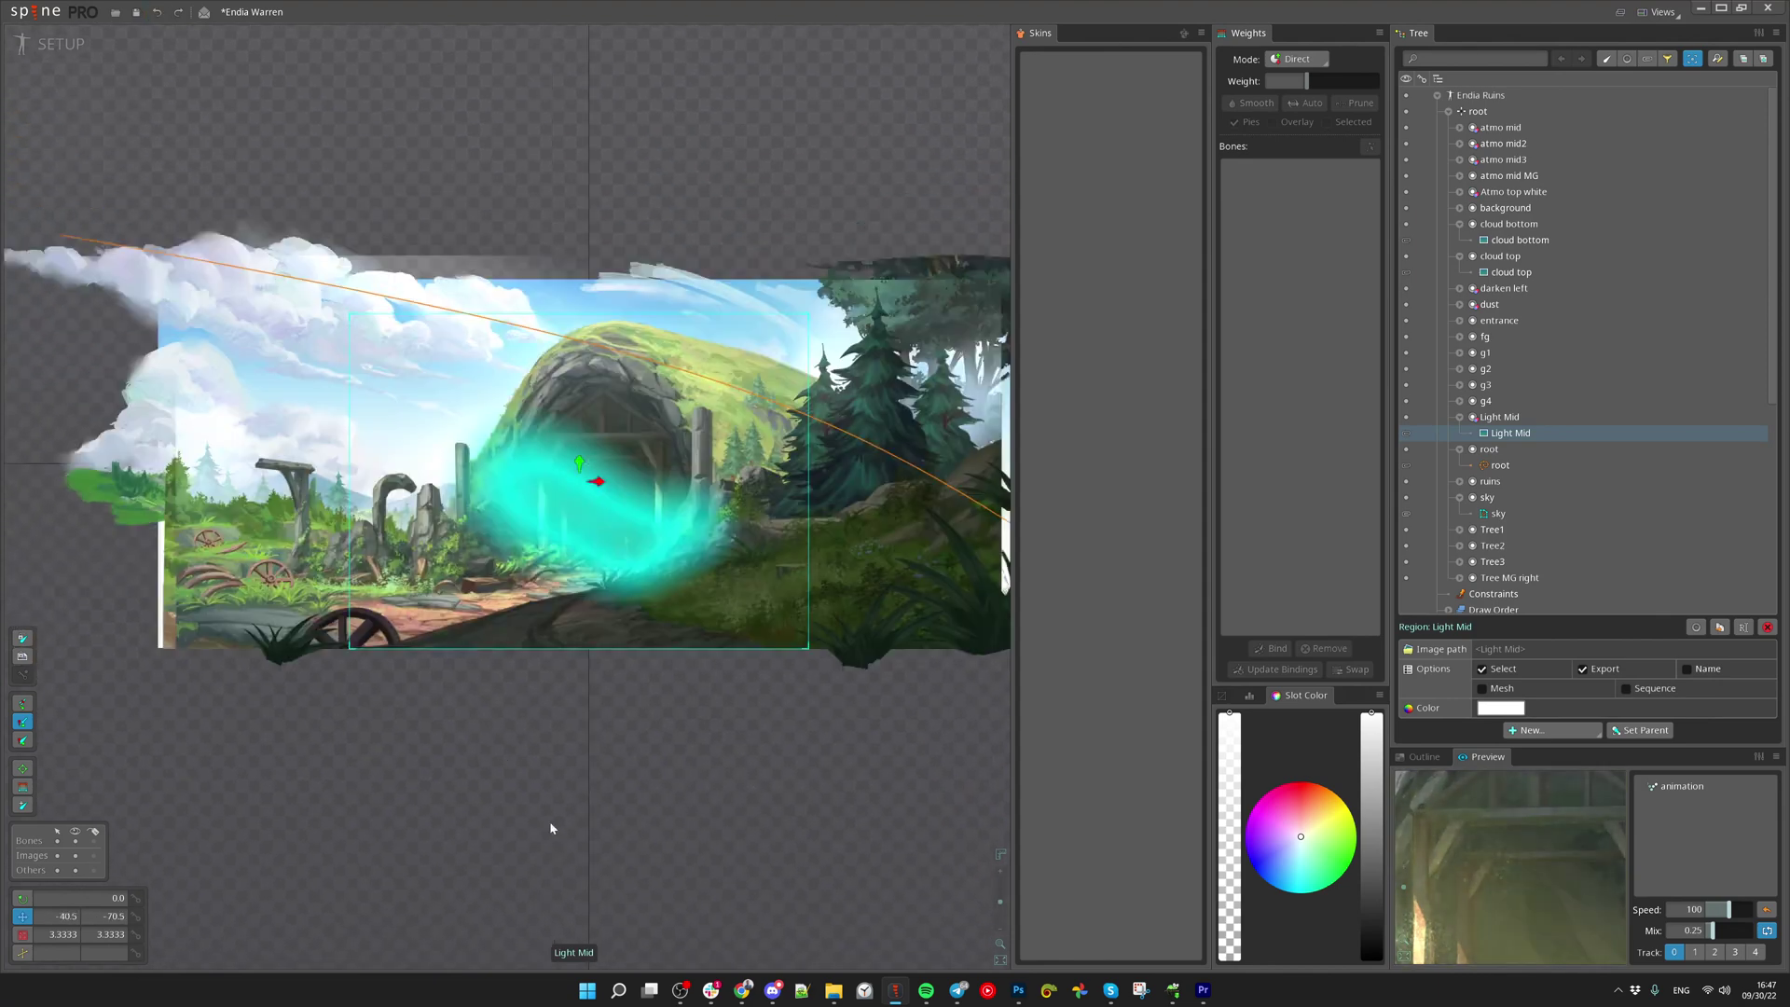
# Examine the whole scene around the Light Mid glow, from the clouds along the path to the trees
pyautogui.scroll(3, 559, 835)
pyautogui.scroll(-3, 692, 666)
pyautogui.moveTo(824, 693); pyautogui.dragTo(671, 806)
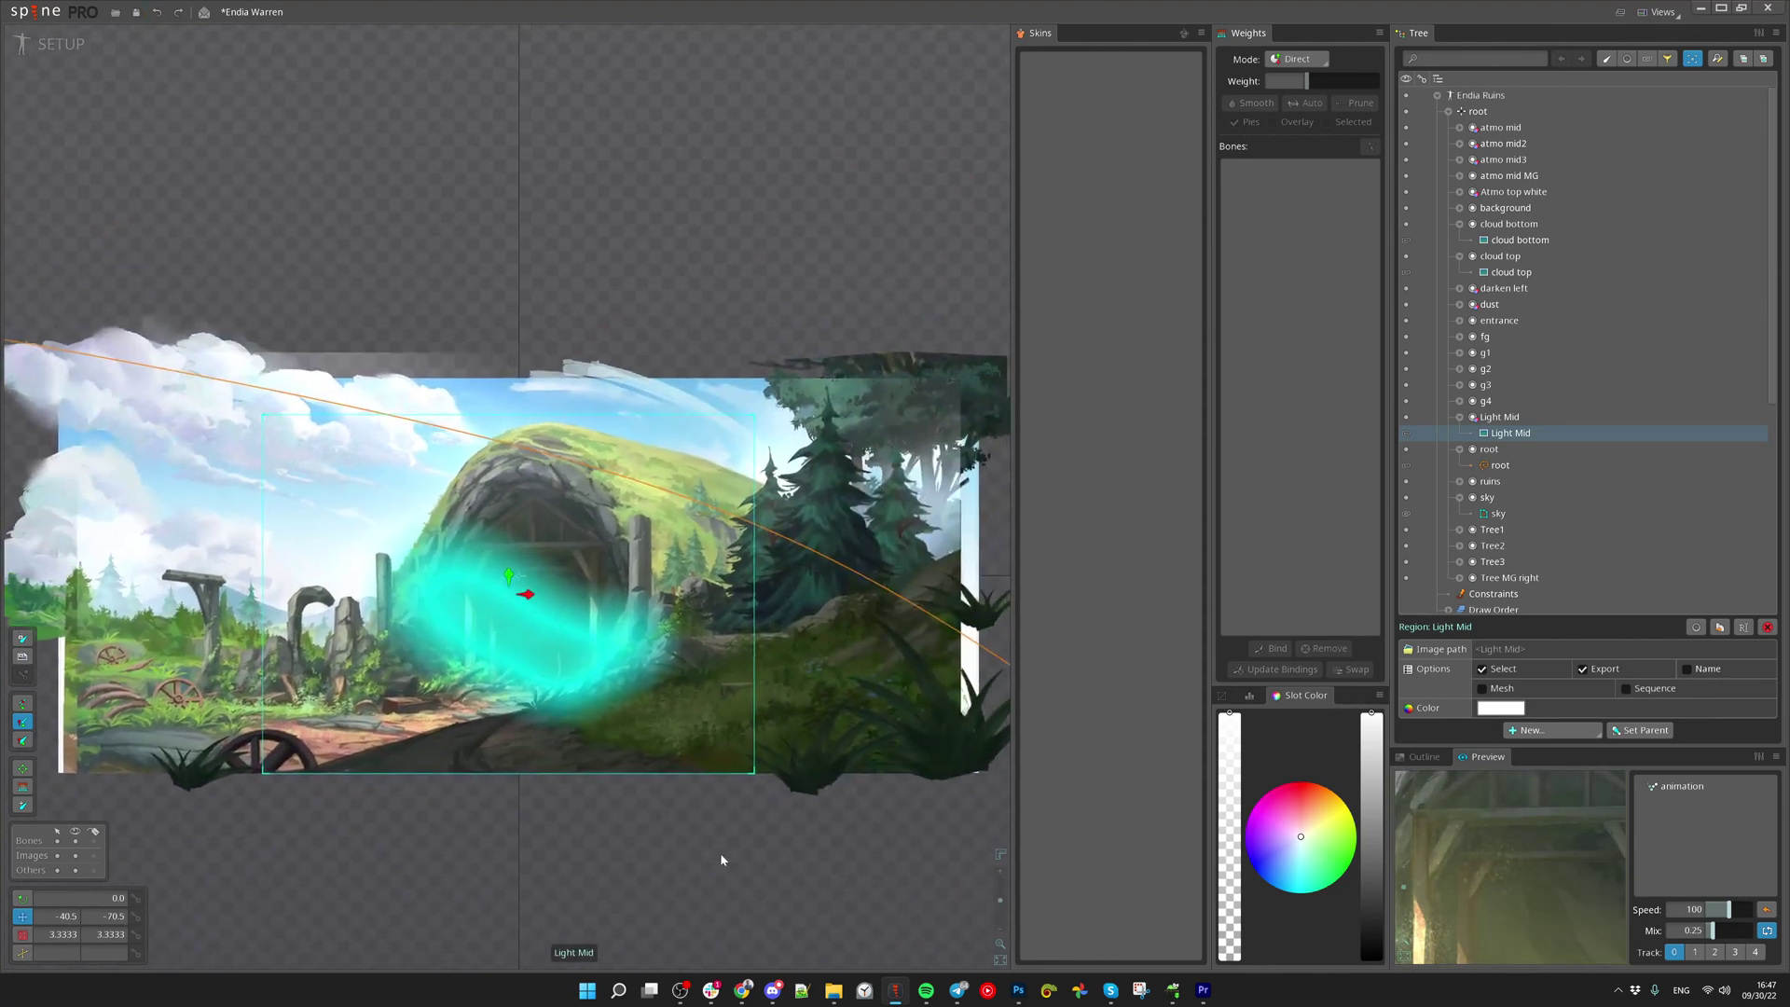
pyautogui.moveTo(713, 877); pyautogui.dragTo(610, 862)
pyautogui.scroll(2, 810, 614)
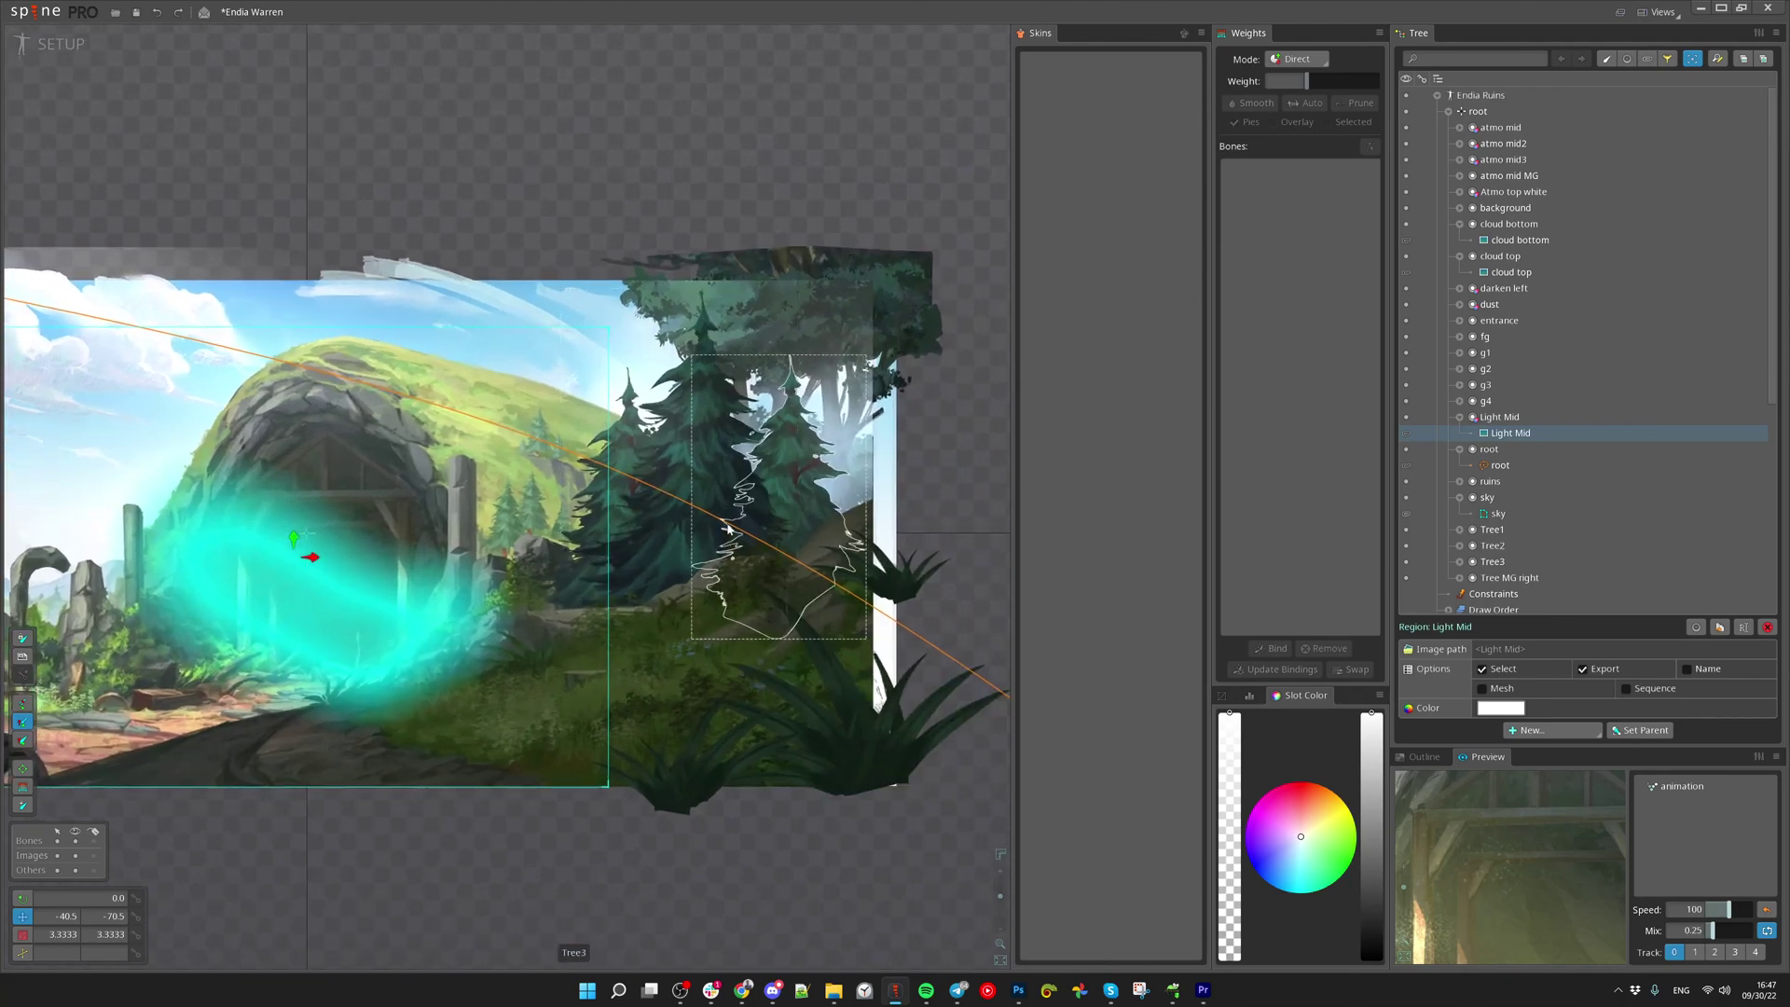
pyautogui.scroll(-2, 731, 536)
pyautogui.moveTo(371, 884); pyautogui.dragTo(673, 935)
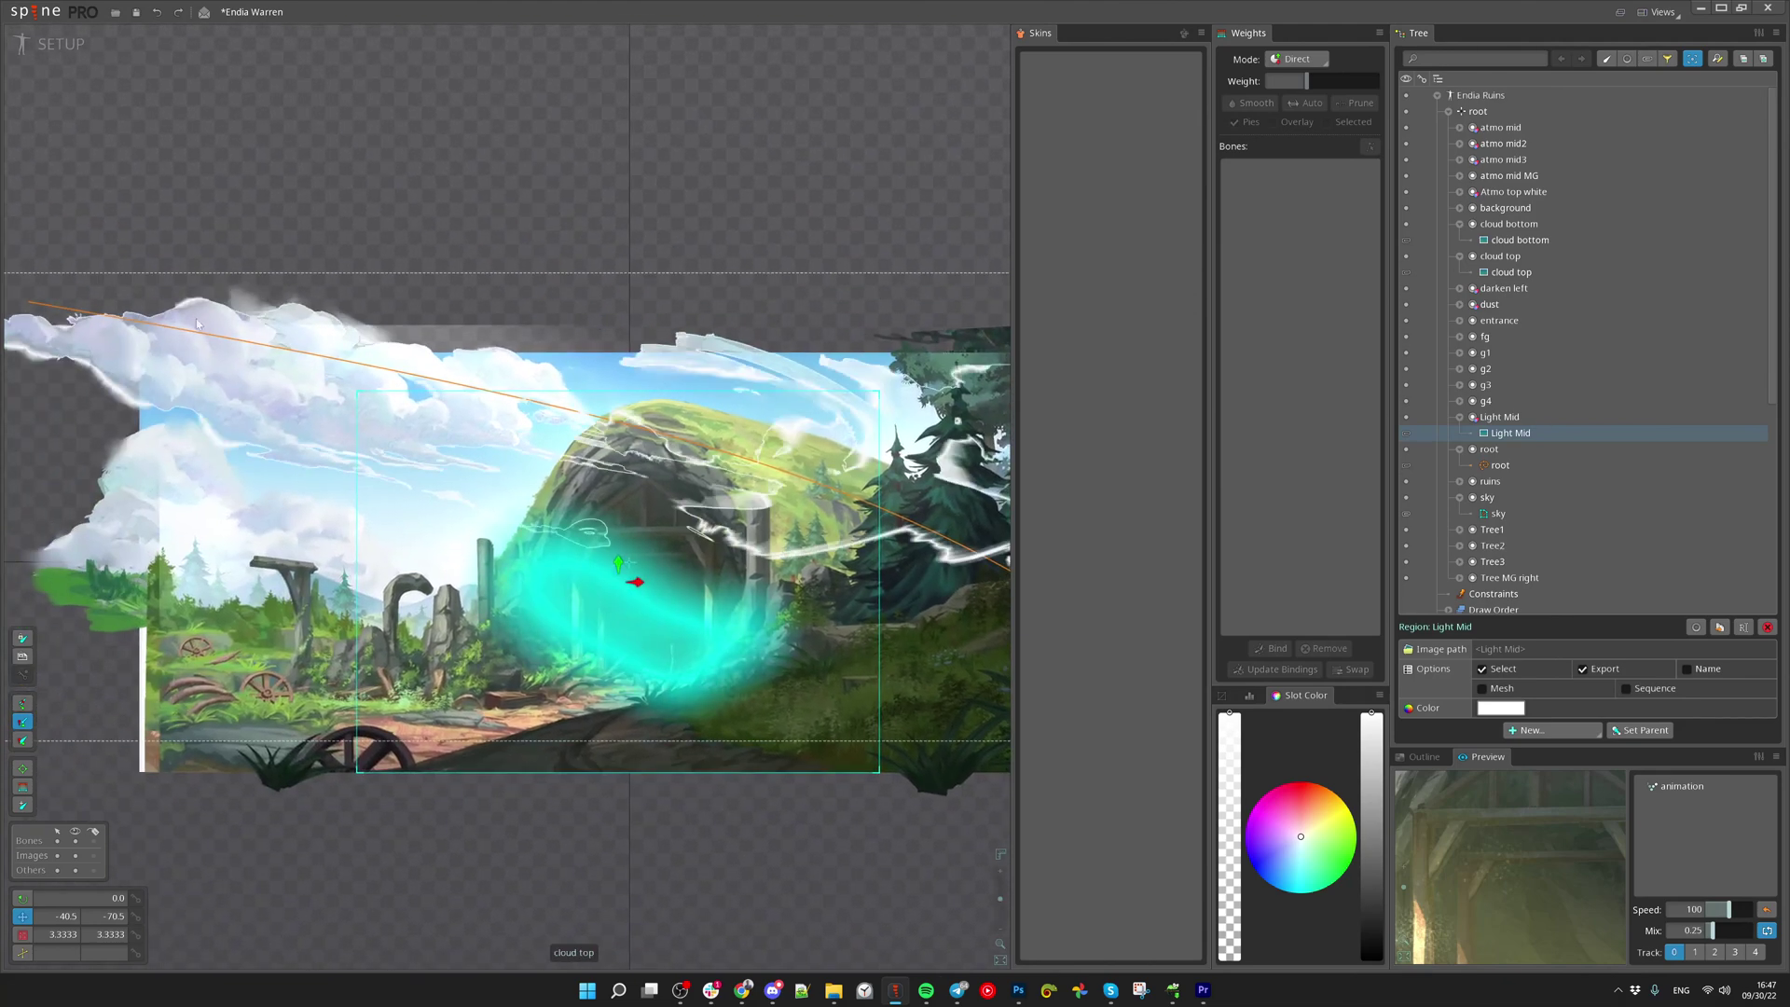
pyautogui.scroll(-1, 850, 582)
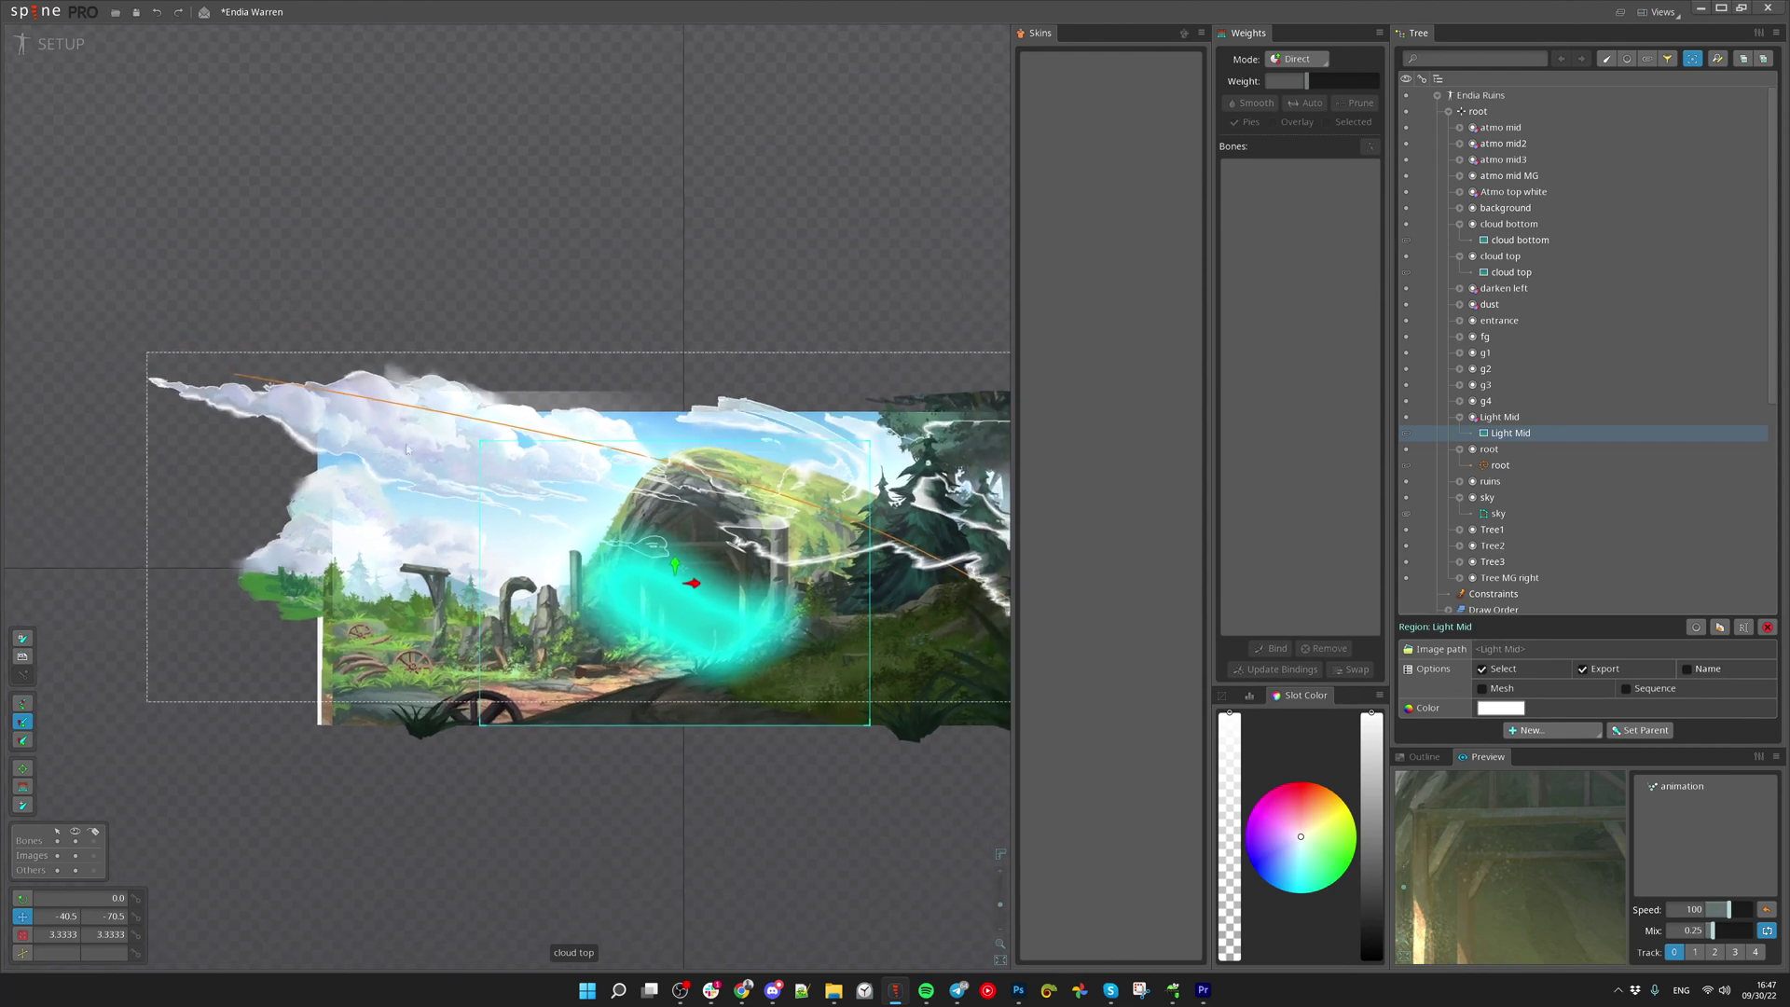
pyautogui.moveTo(762, 440); pyautogui.dragTo(472, 752)
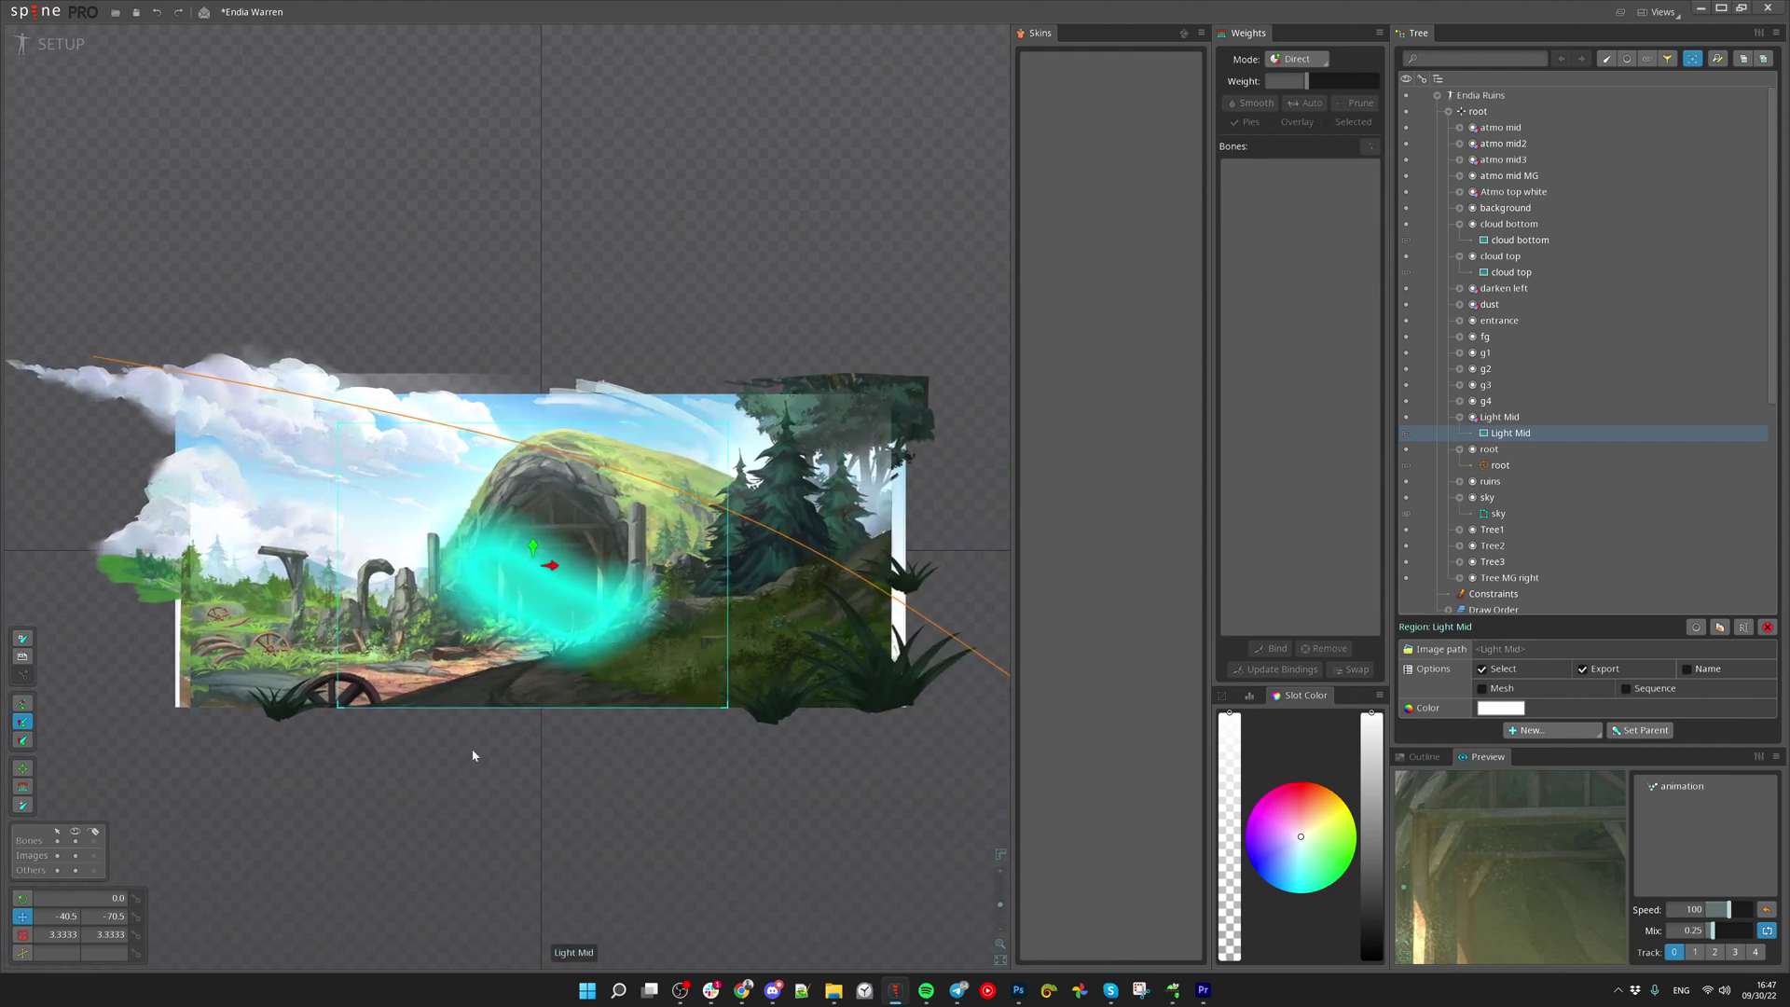
pyautogui.scroll(2, 463, 752)
pyautogui.scroll(1, 390, 712)
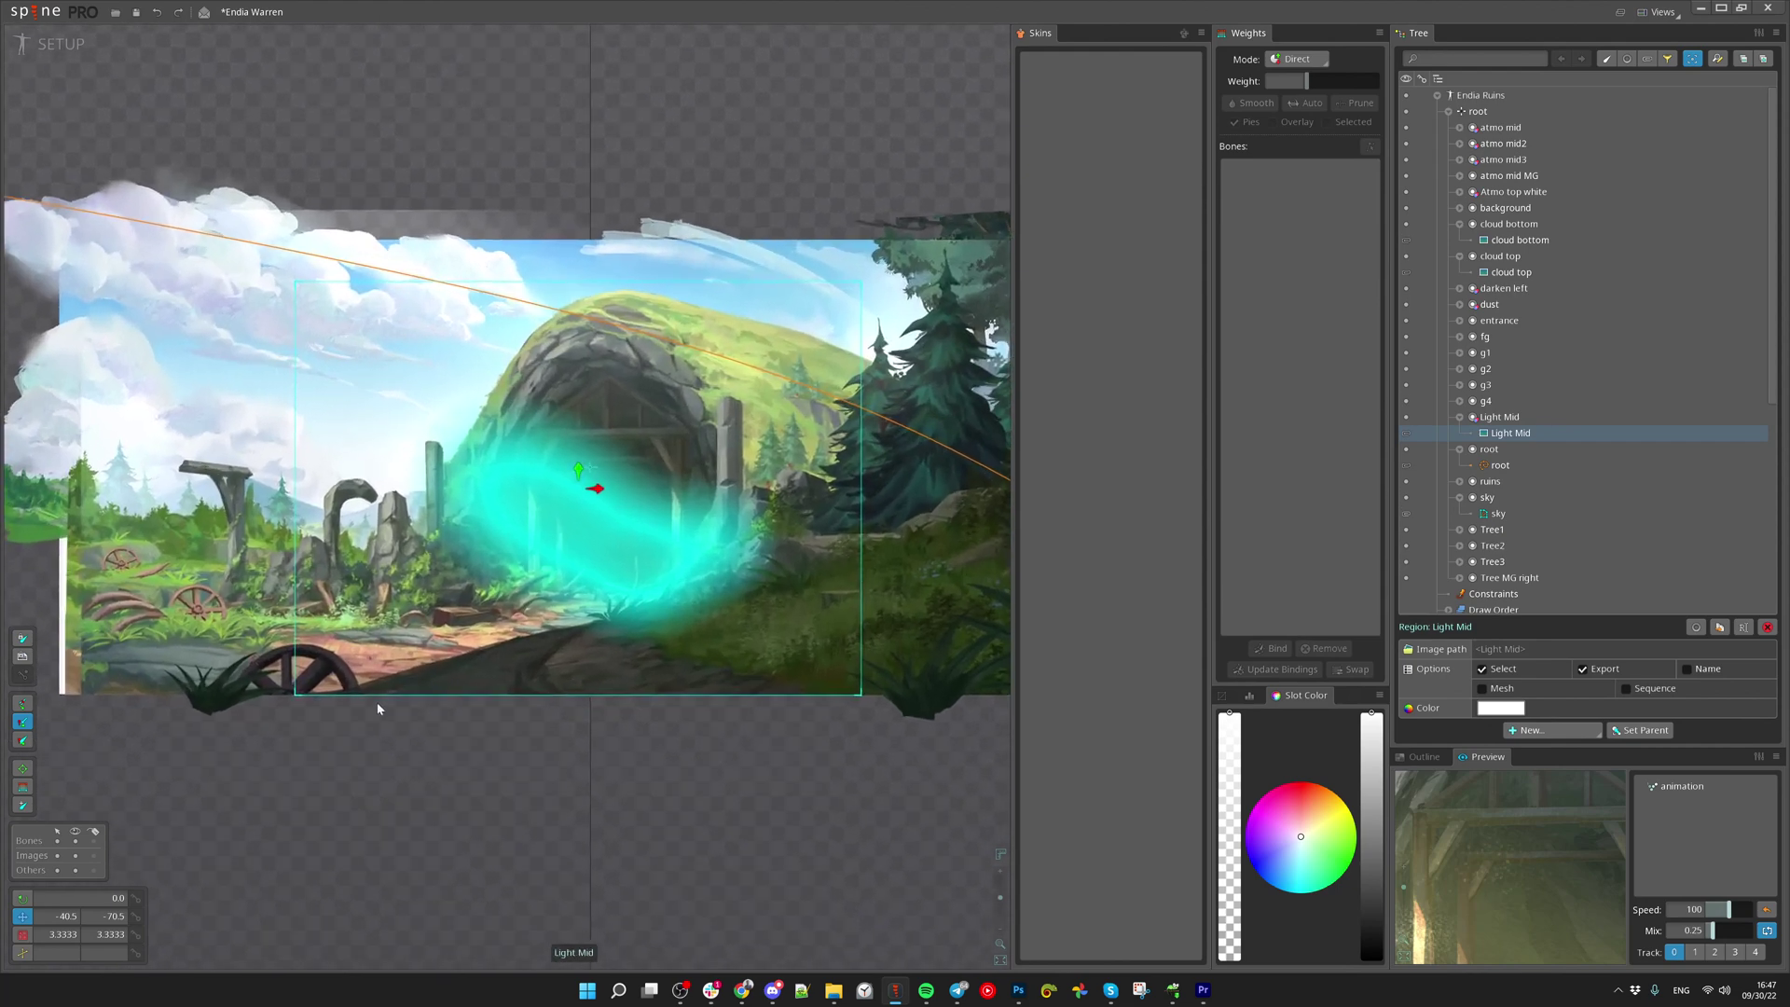
pyautogui.moveTo(663, 756); pyautogui.dragTo(661, 795)
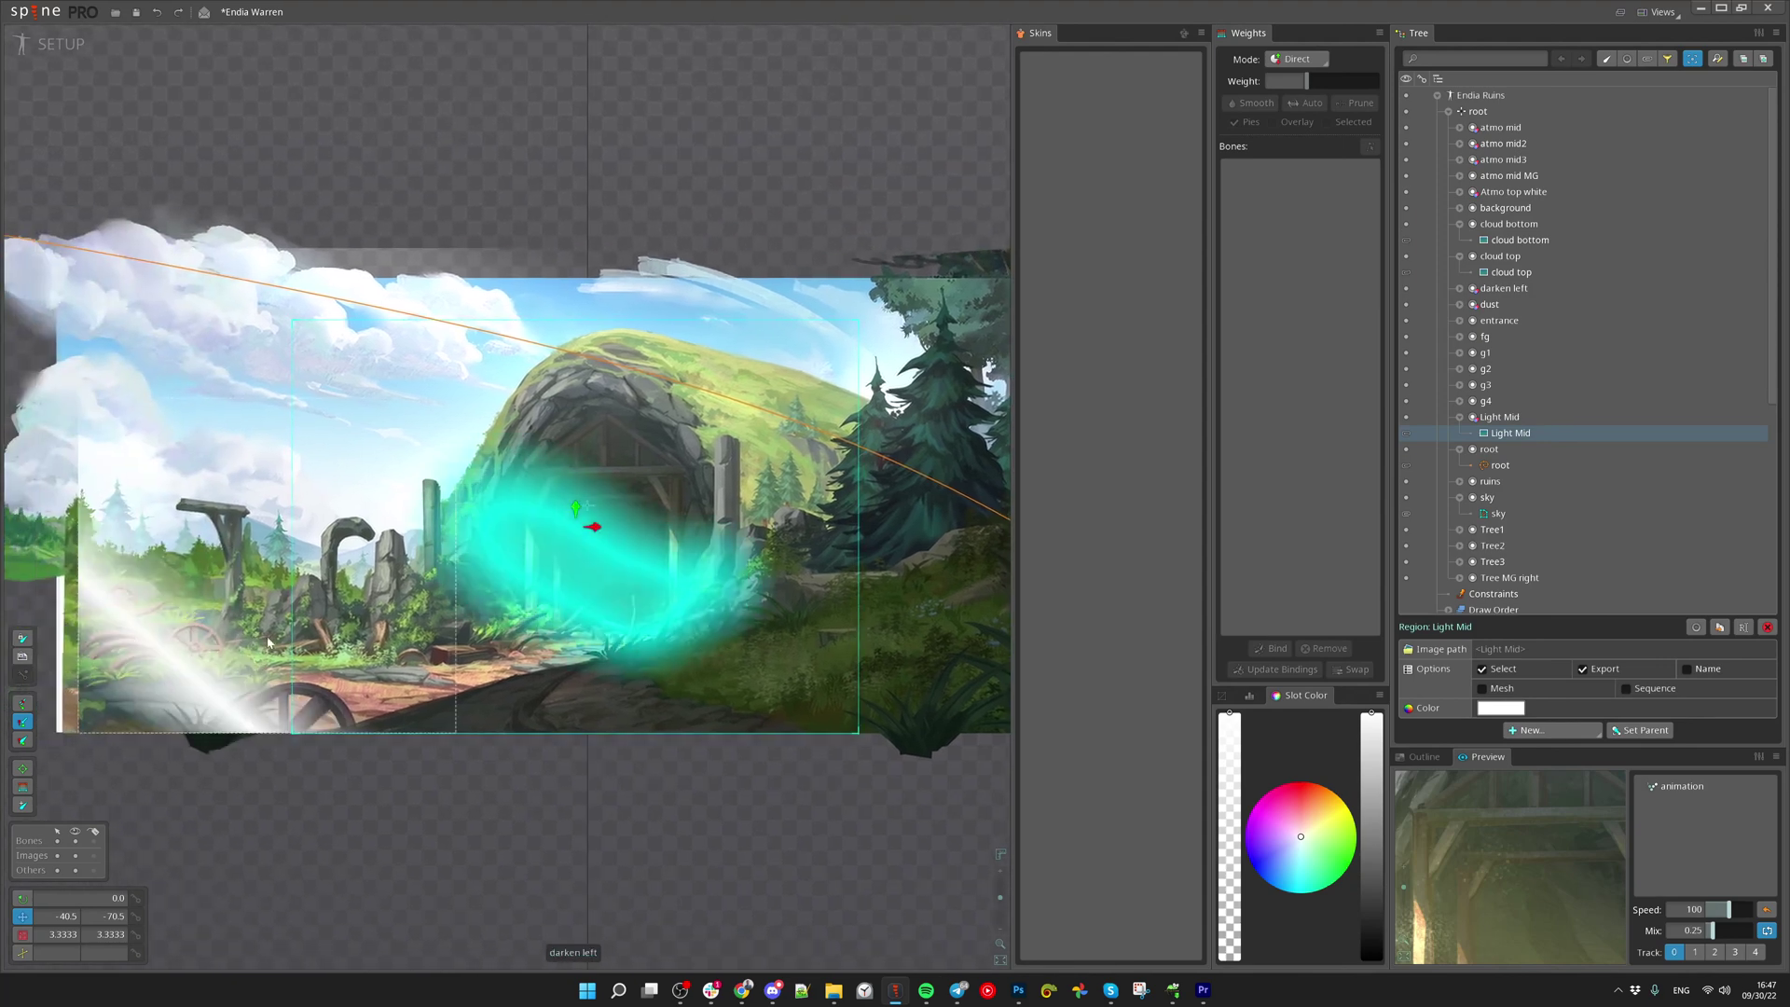
# Select the darken left region over the ruins, move it, and undo the move
pyautogui.click(182, 646)
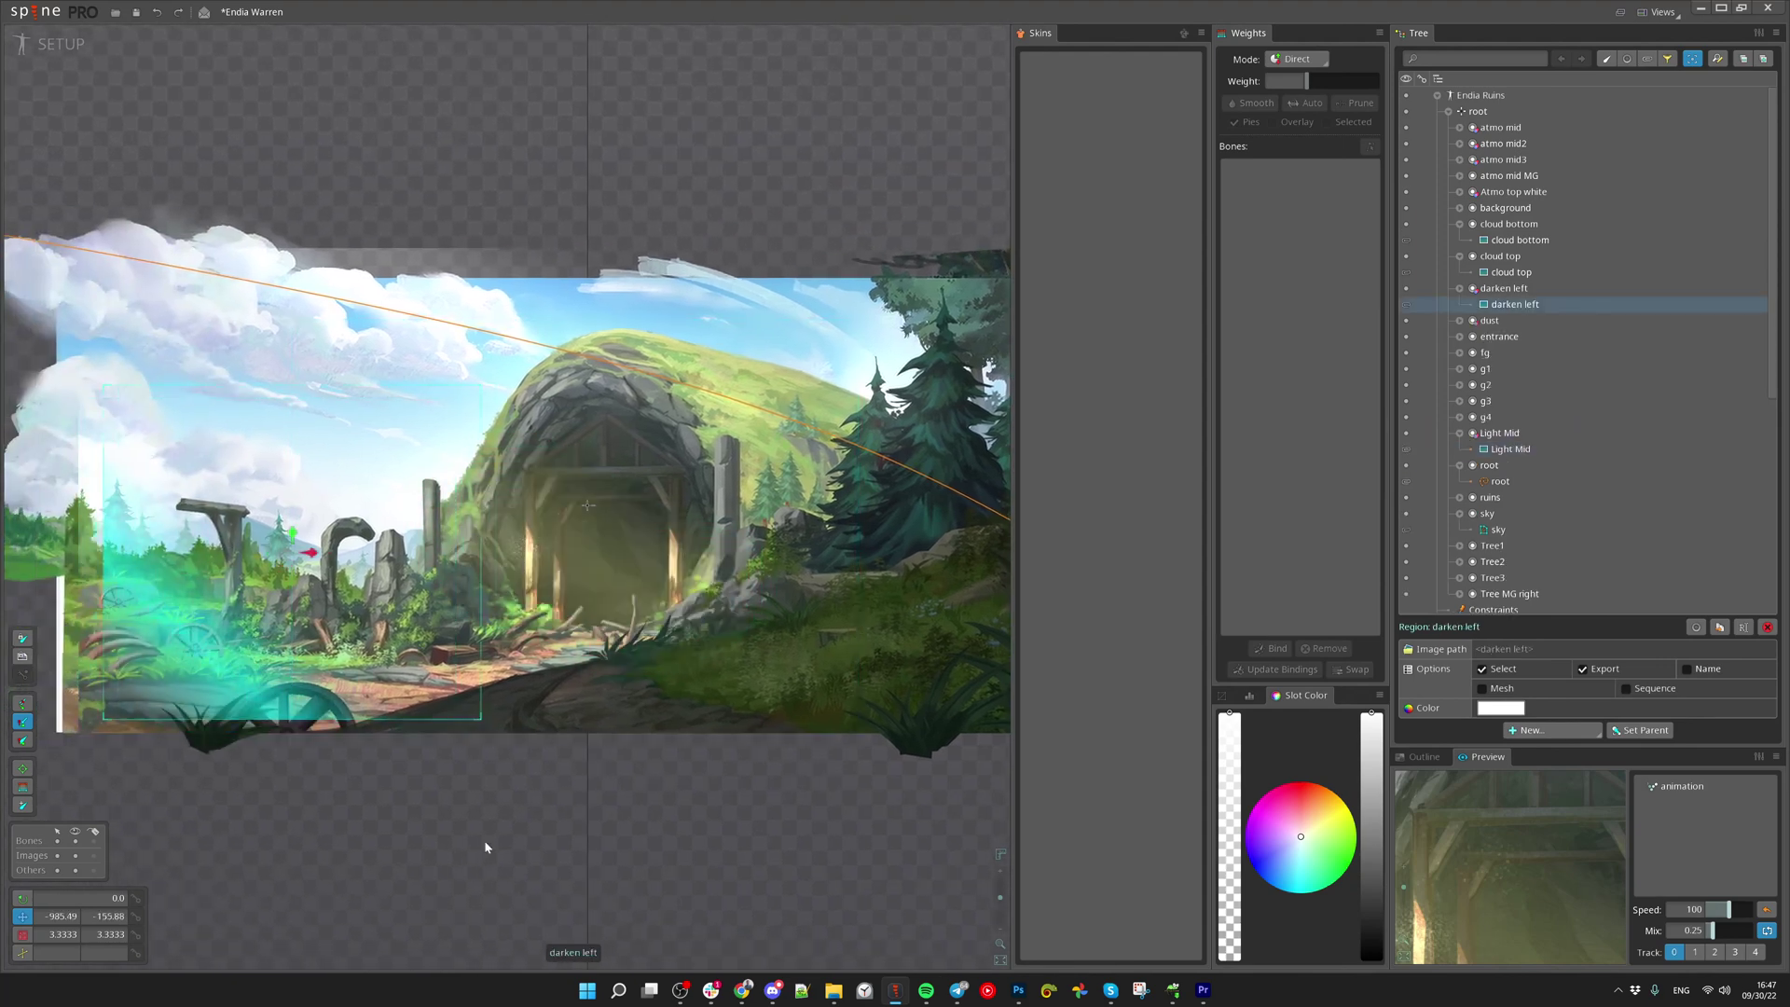
pyautogui.hotkey('ctrl', 'z')
pyautogui.hotkey('ctrl', 'z')
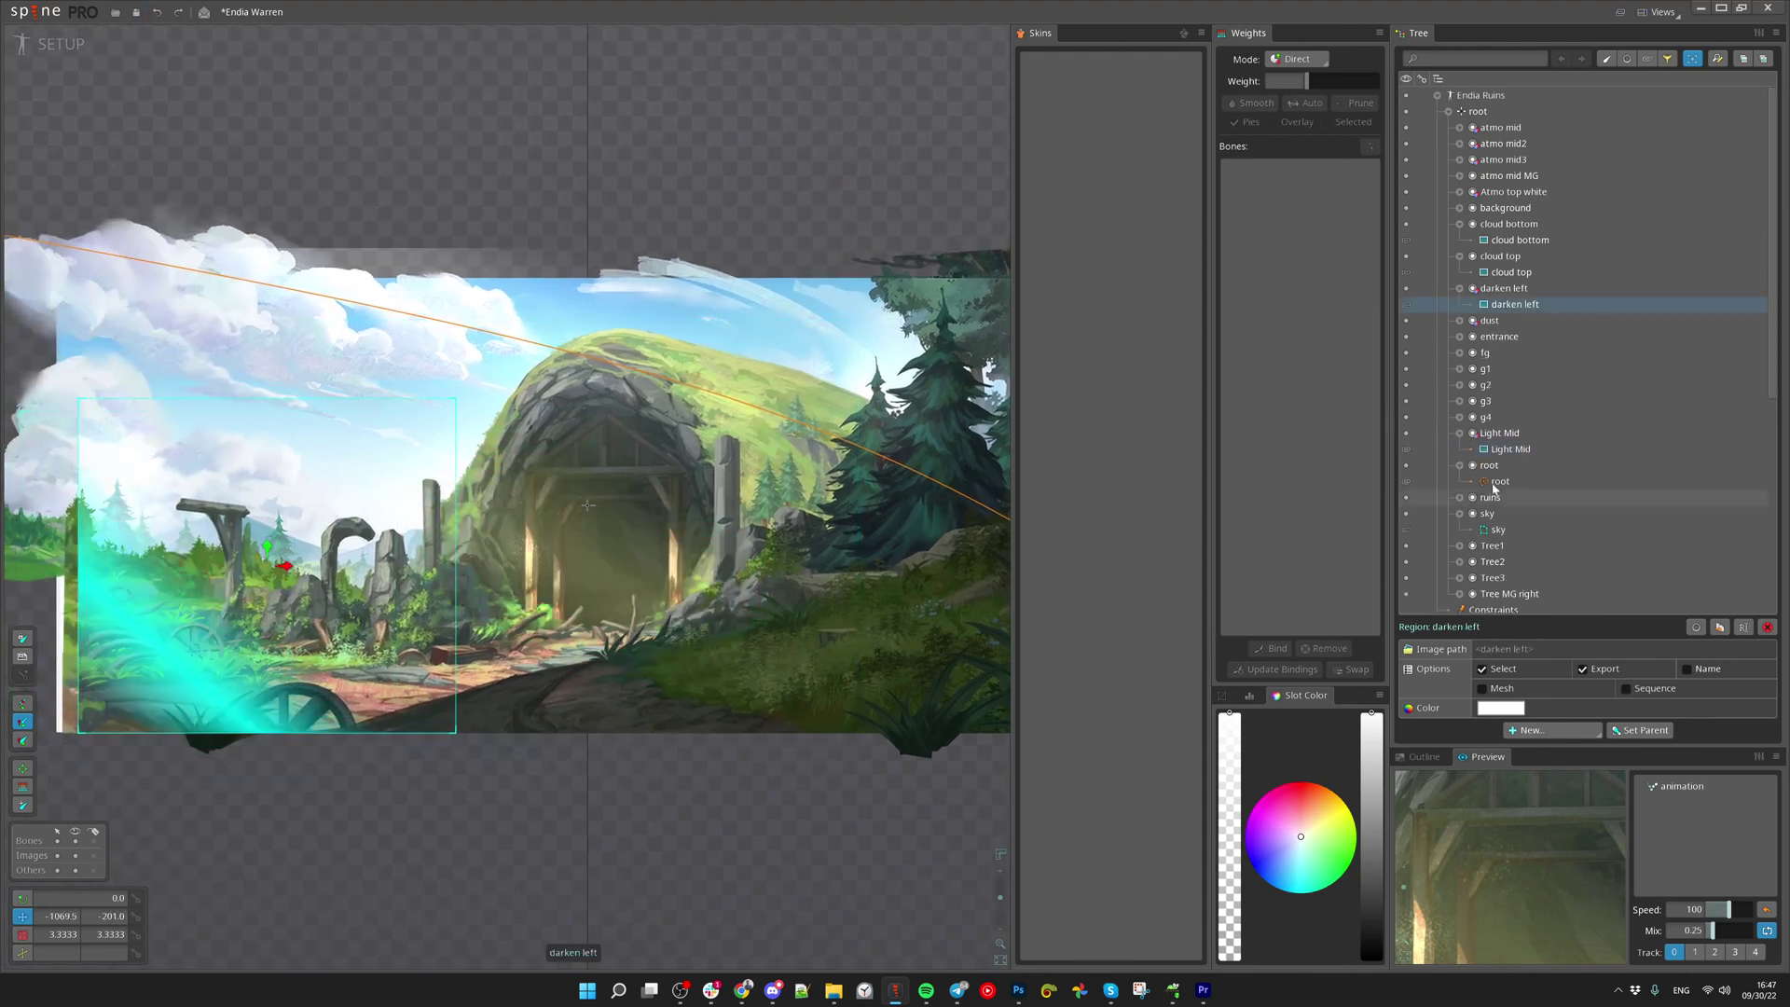
# Check the blending modes of the darken left, dust and cloud top slots
pyautogui.click(1504, 288)
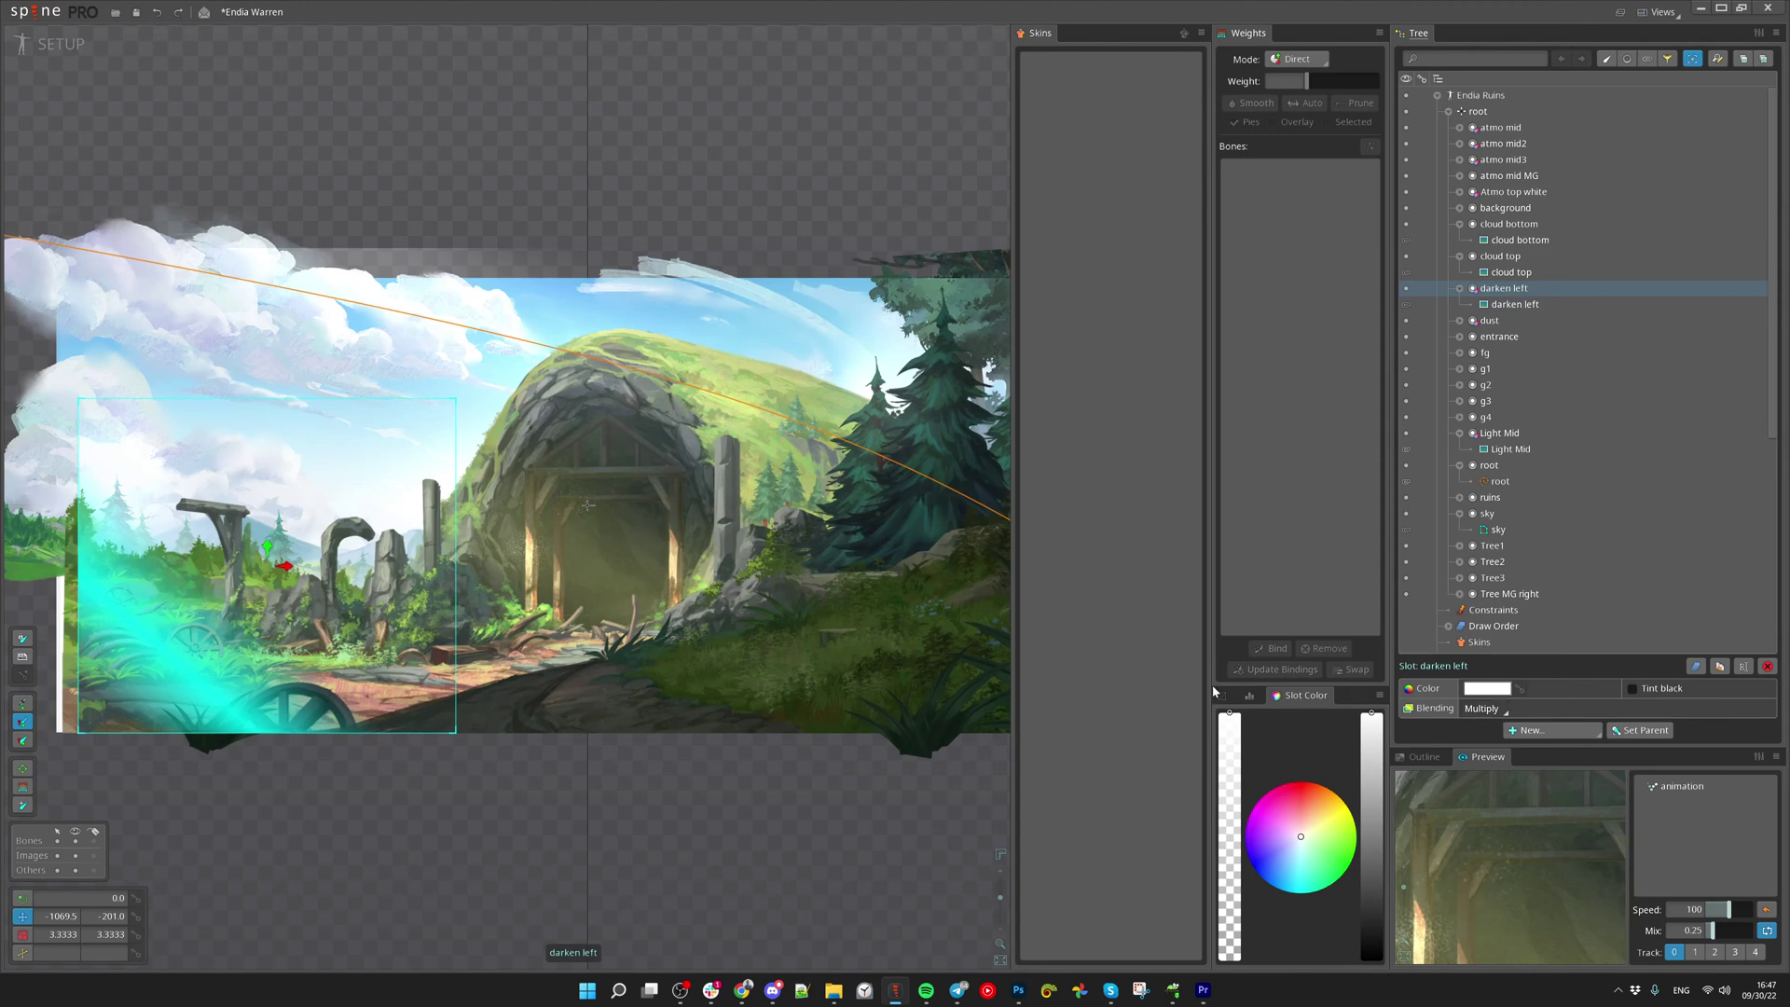
pyautogui.scroll(-2, 770, 703)
pyautogui.scroll(4, 534, 578)
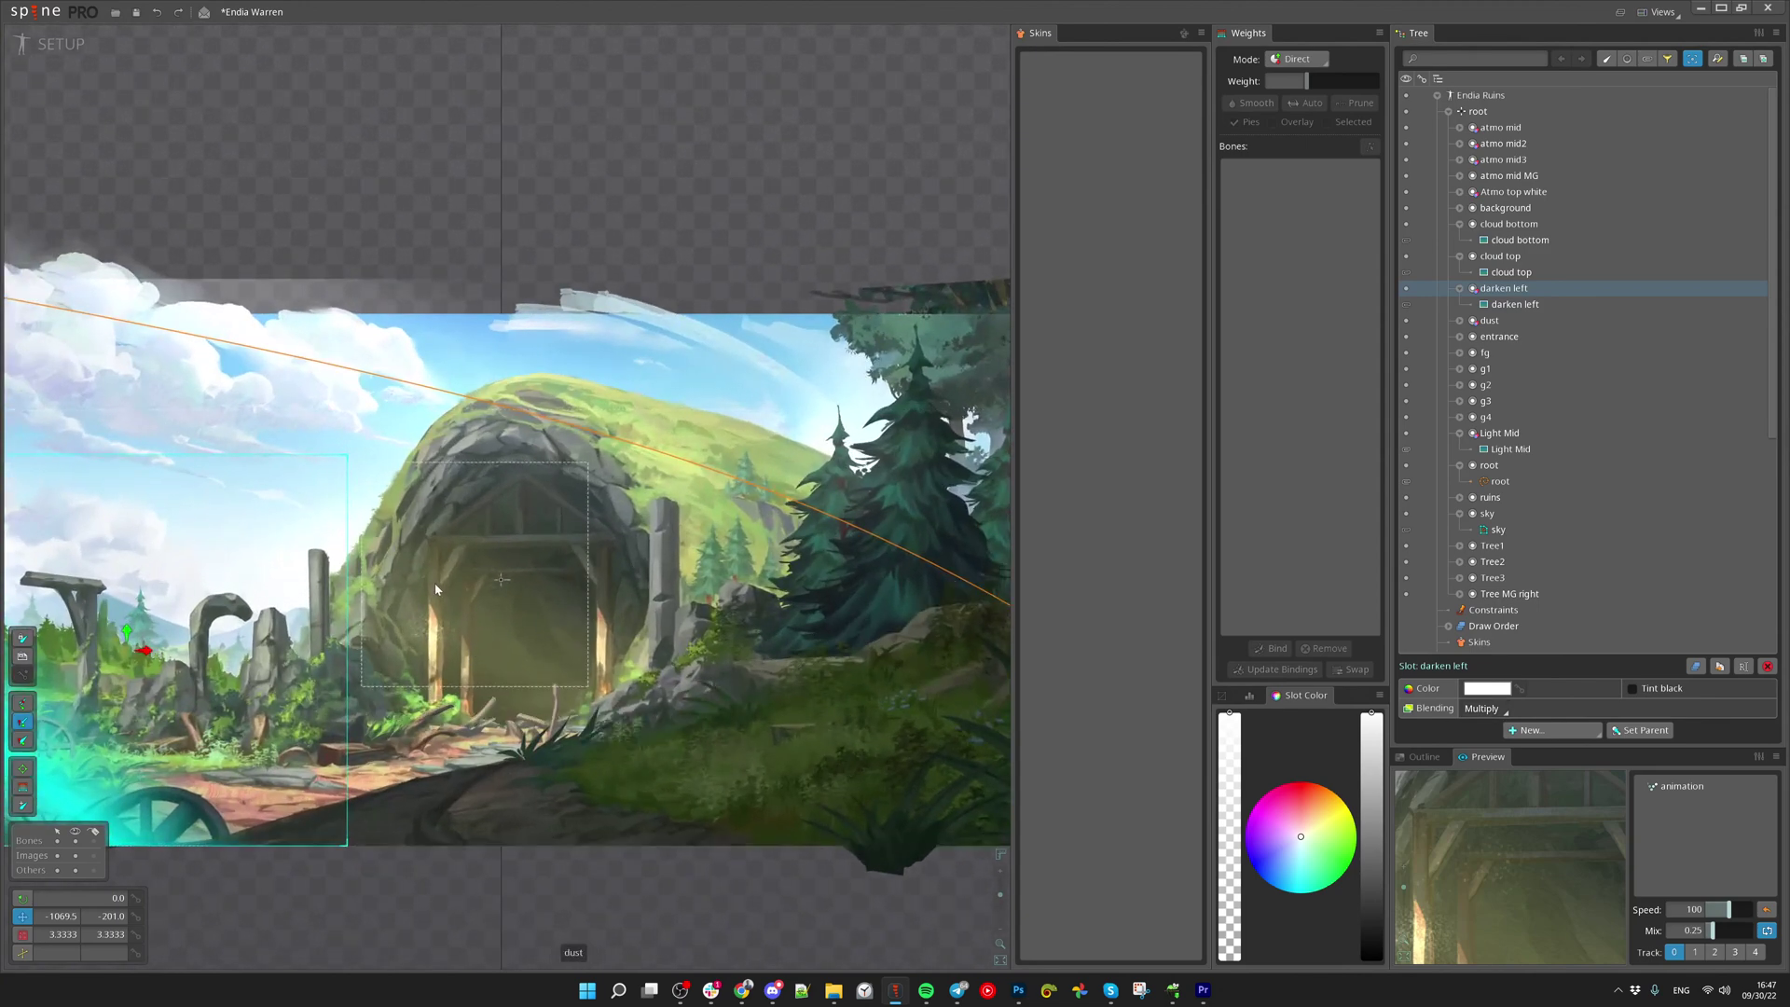
pyautogui.click(435, 588)
pyautogui.click(1489, 320)
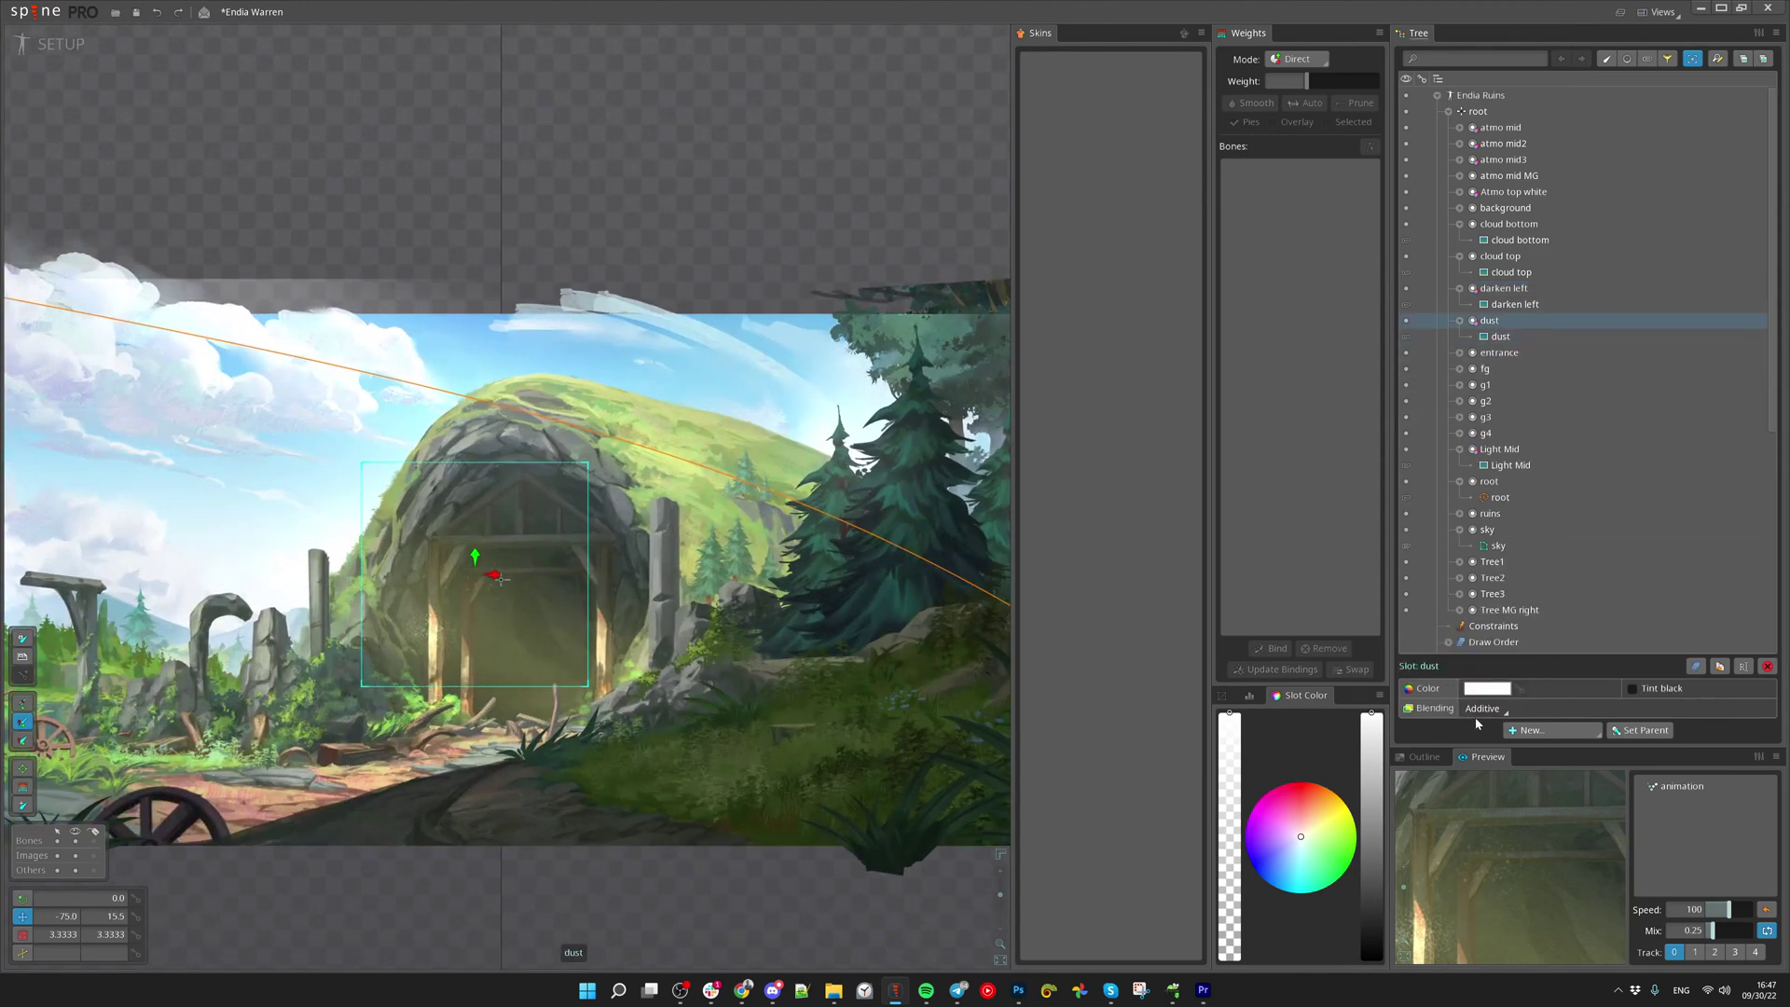
pyautogui.click(1506, 288)
pyautogui.click(1510, 256)
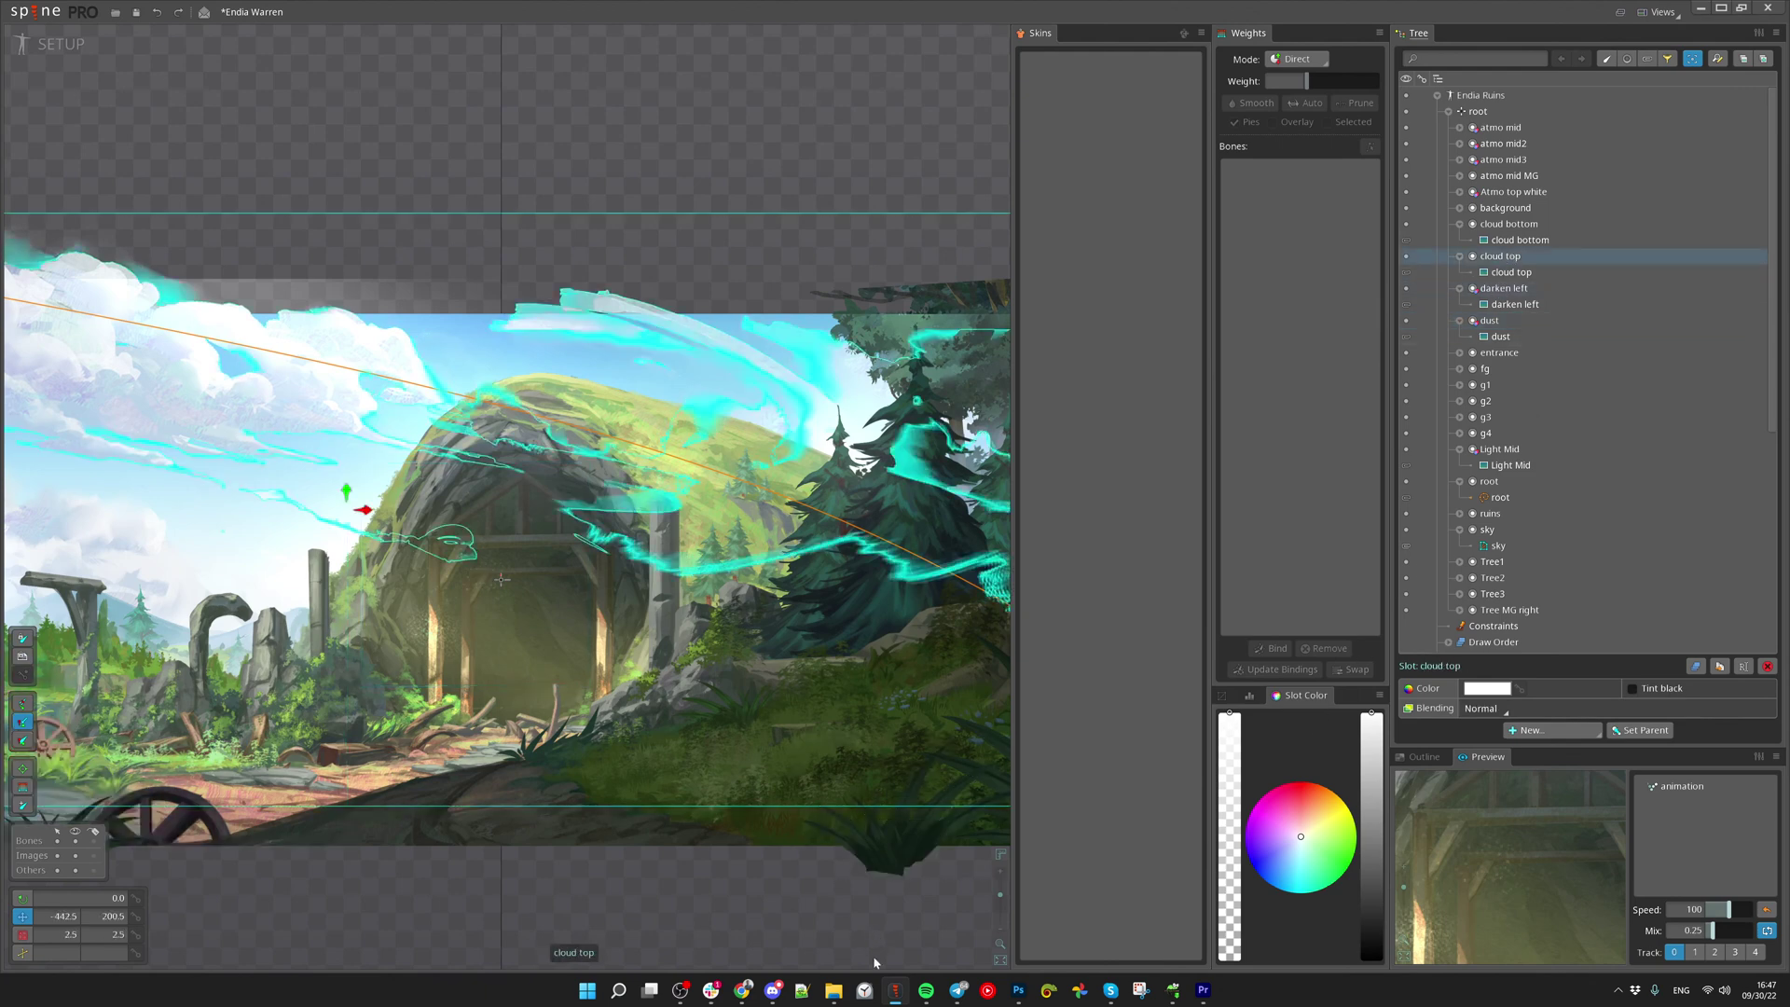
# Switch to Photoshop, shift the Light Mid layer at the tunnel entrance, and undo the move
pyautogui.click(1028, 986)
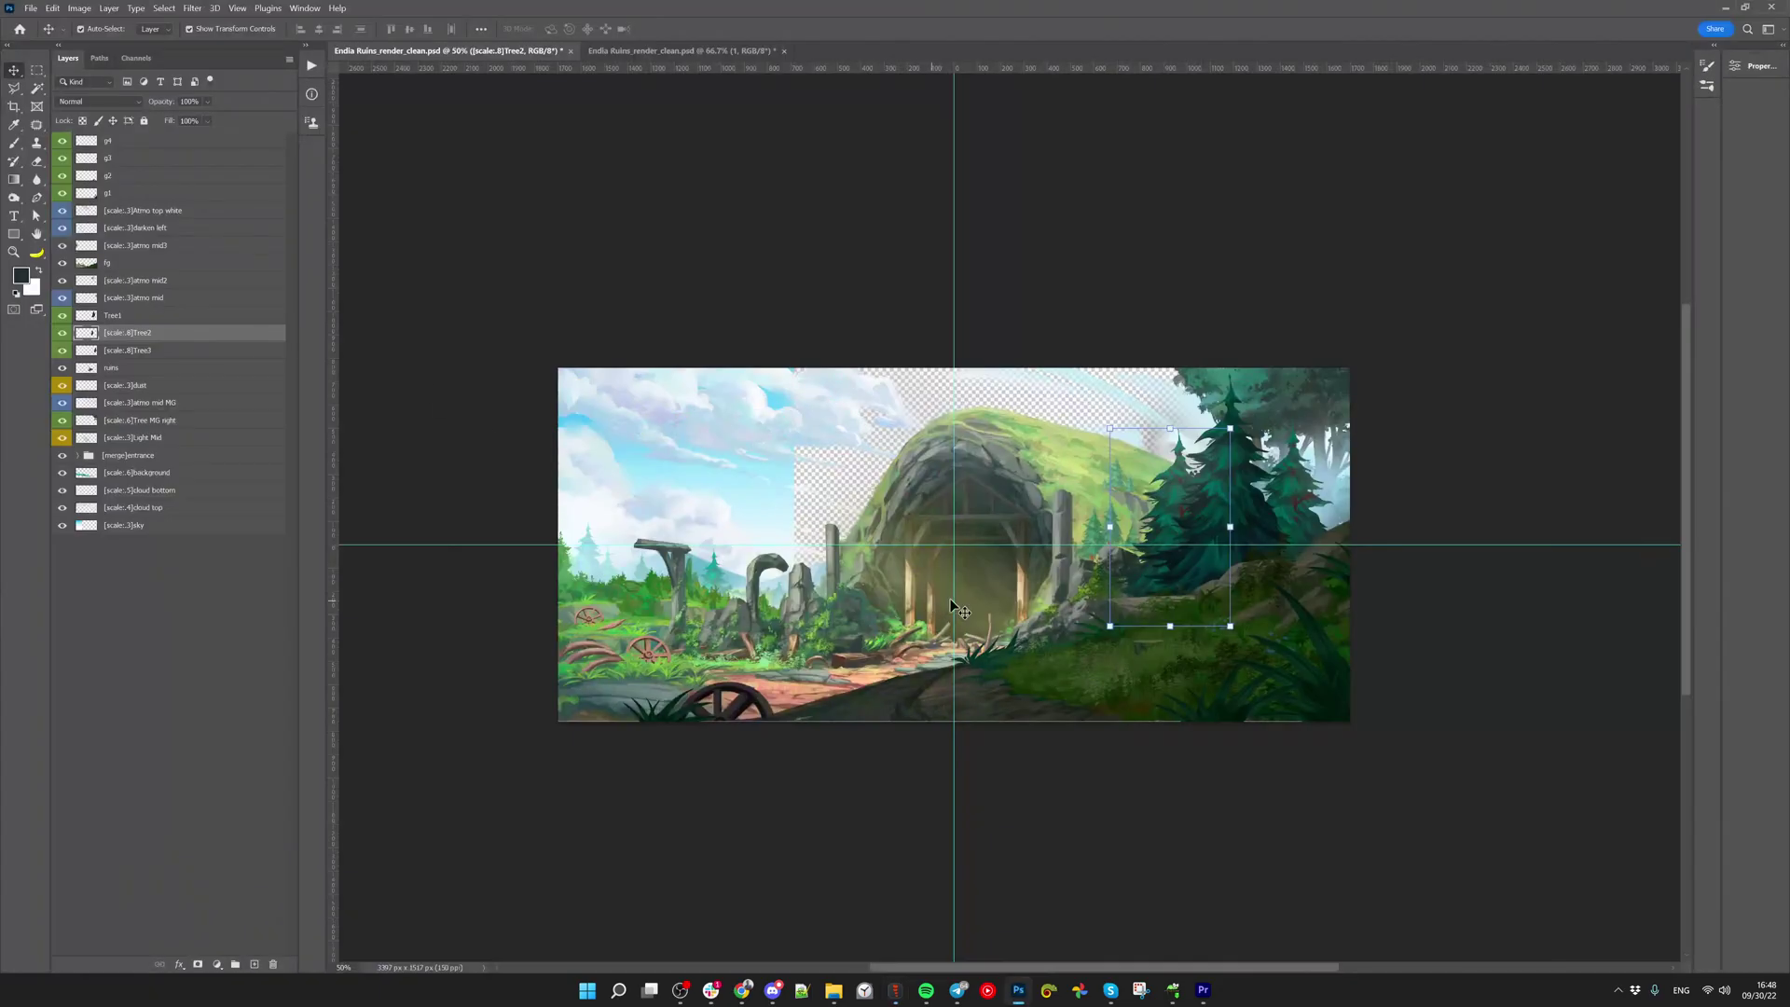
pyautogui.moveTo(958, 608); pyautogui.dragTo(1022, 595)
pyautogui.hotkey('ctrl', 'z')
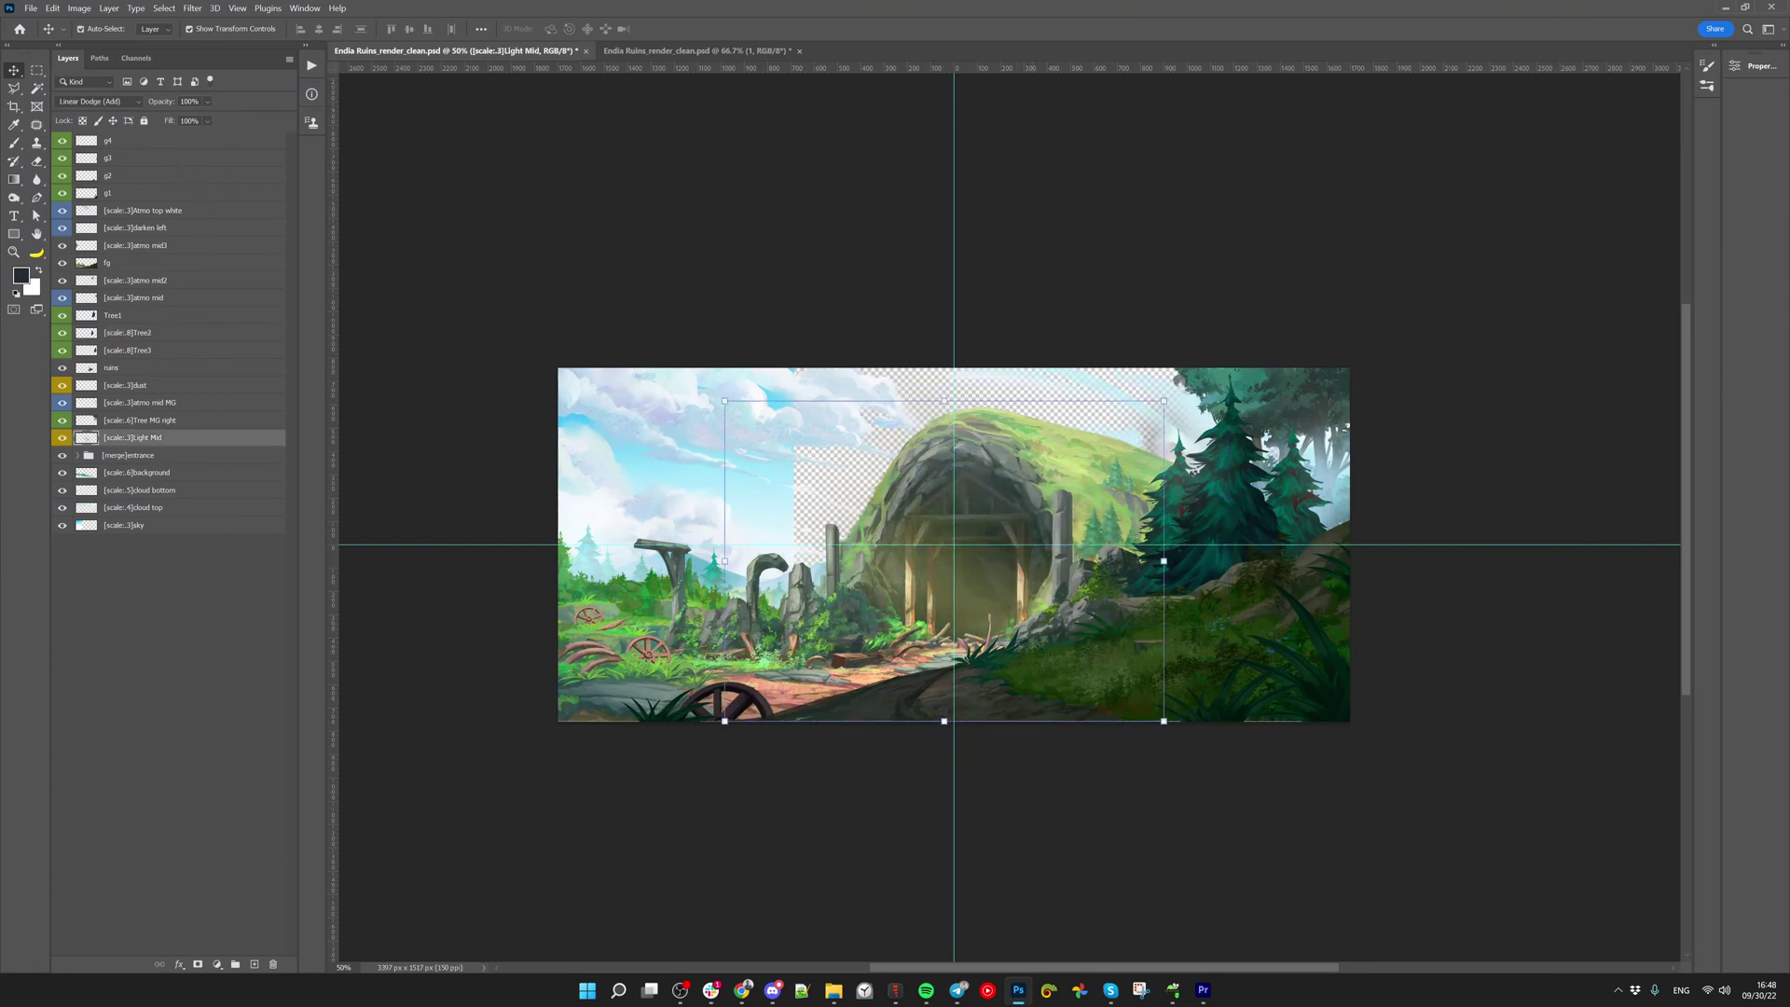
# Check the blend mode and opacity of the layers from Tree MG right up to Atmo top white, then isolate Atmo top white and restore the others
pyautogui.click(129, 418)
pyautogui.click(131, 403)
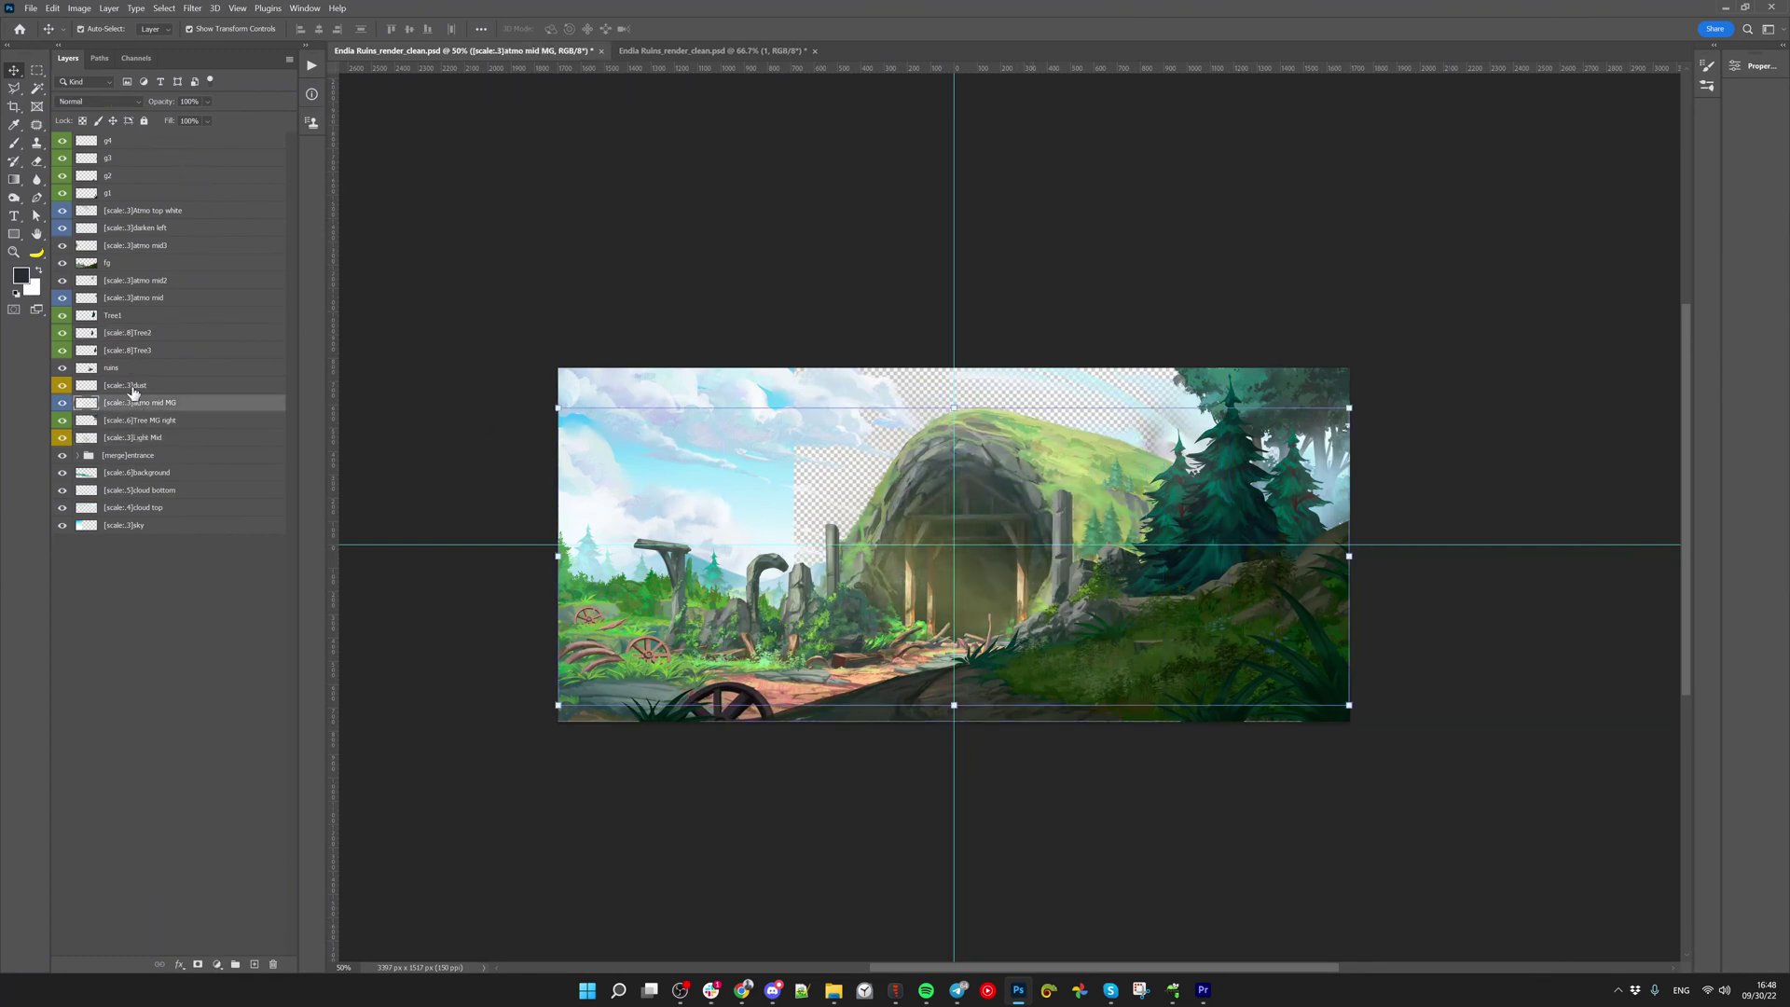
pyautogui.click(129, 386)
pyautogui.click(124, 370)
pyautogui.click(119, 351)
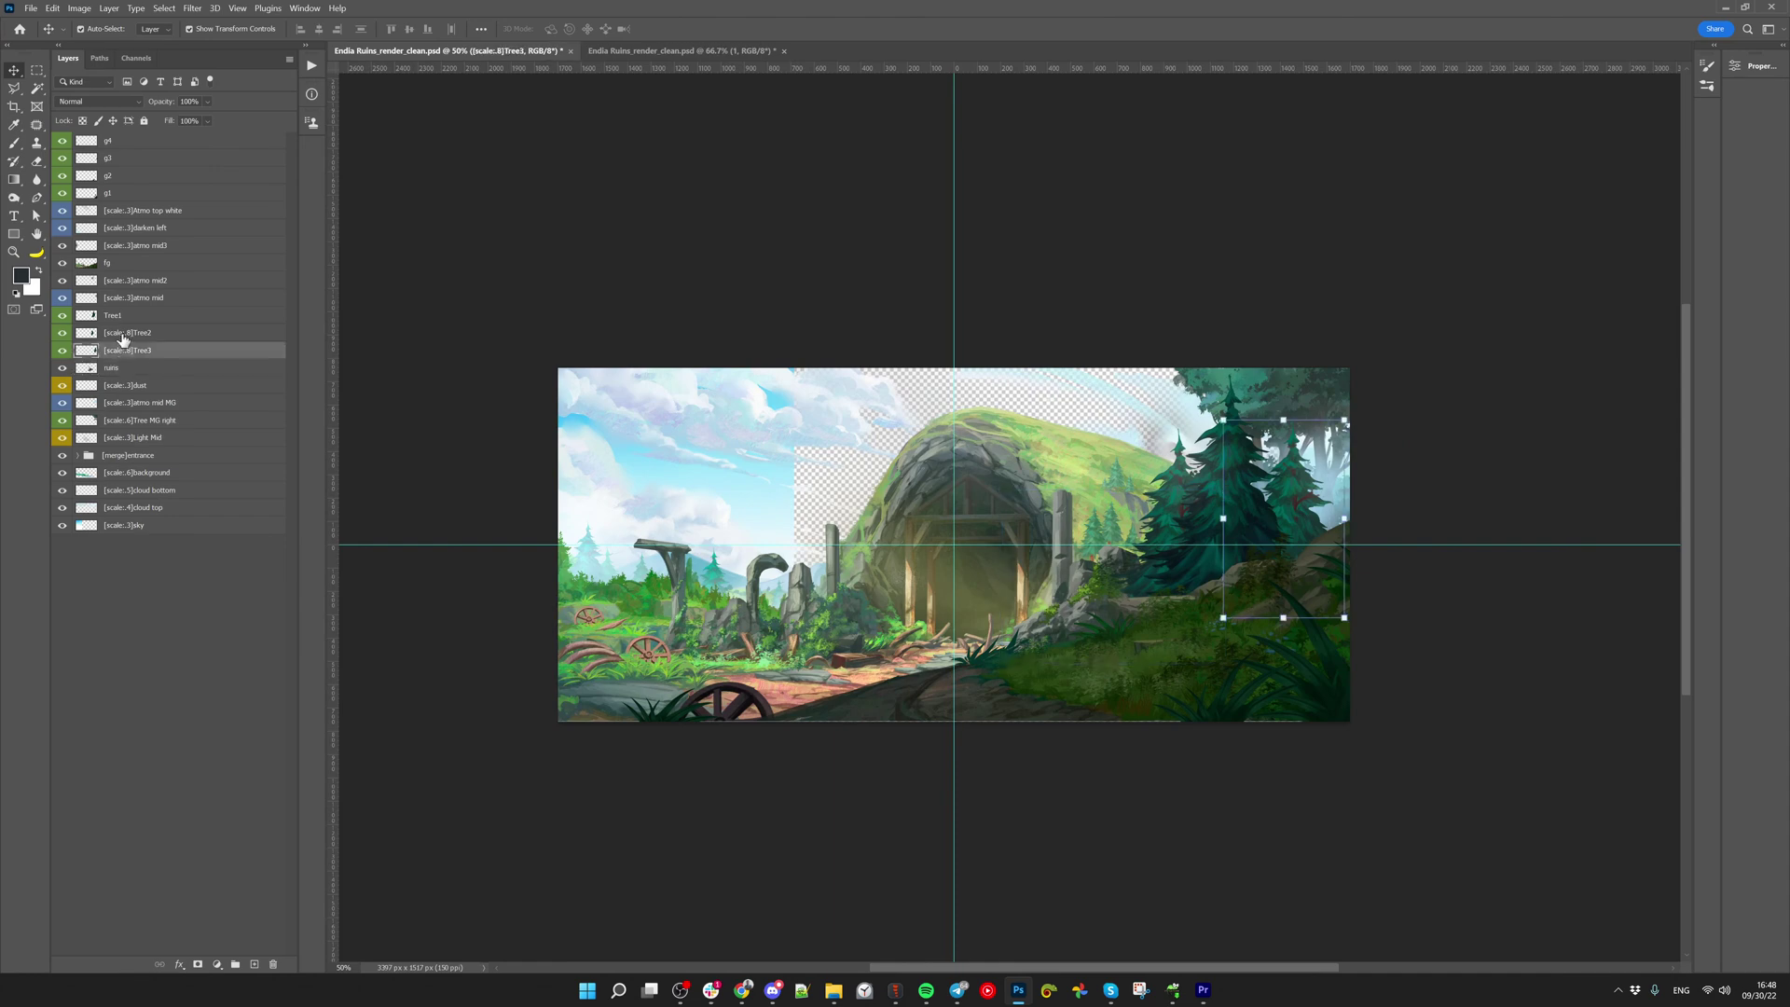
pyautogui.click(116, 332)
pyautogui.click(111, 316)
pyautogui.click(113, 299)
pyautogui.click(117, 280)
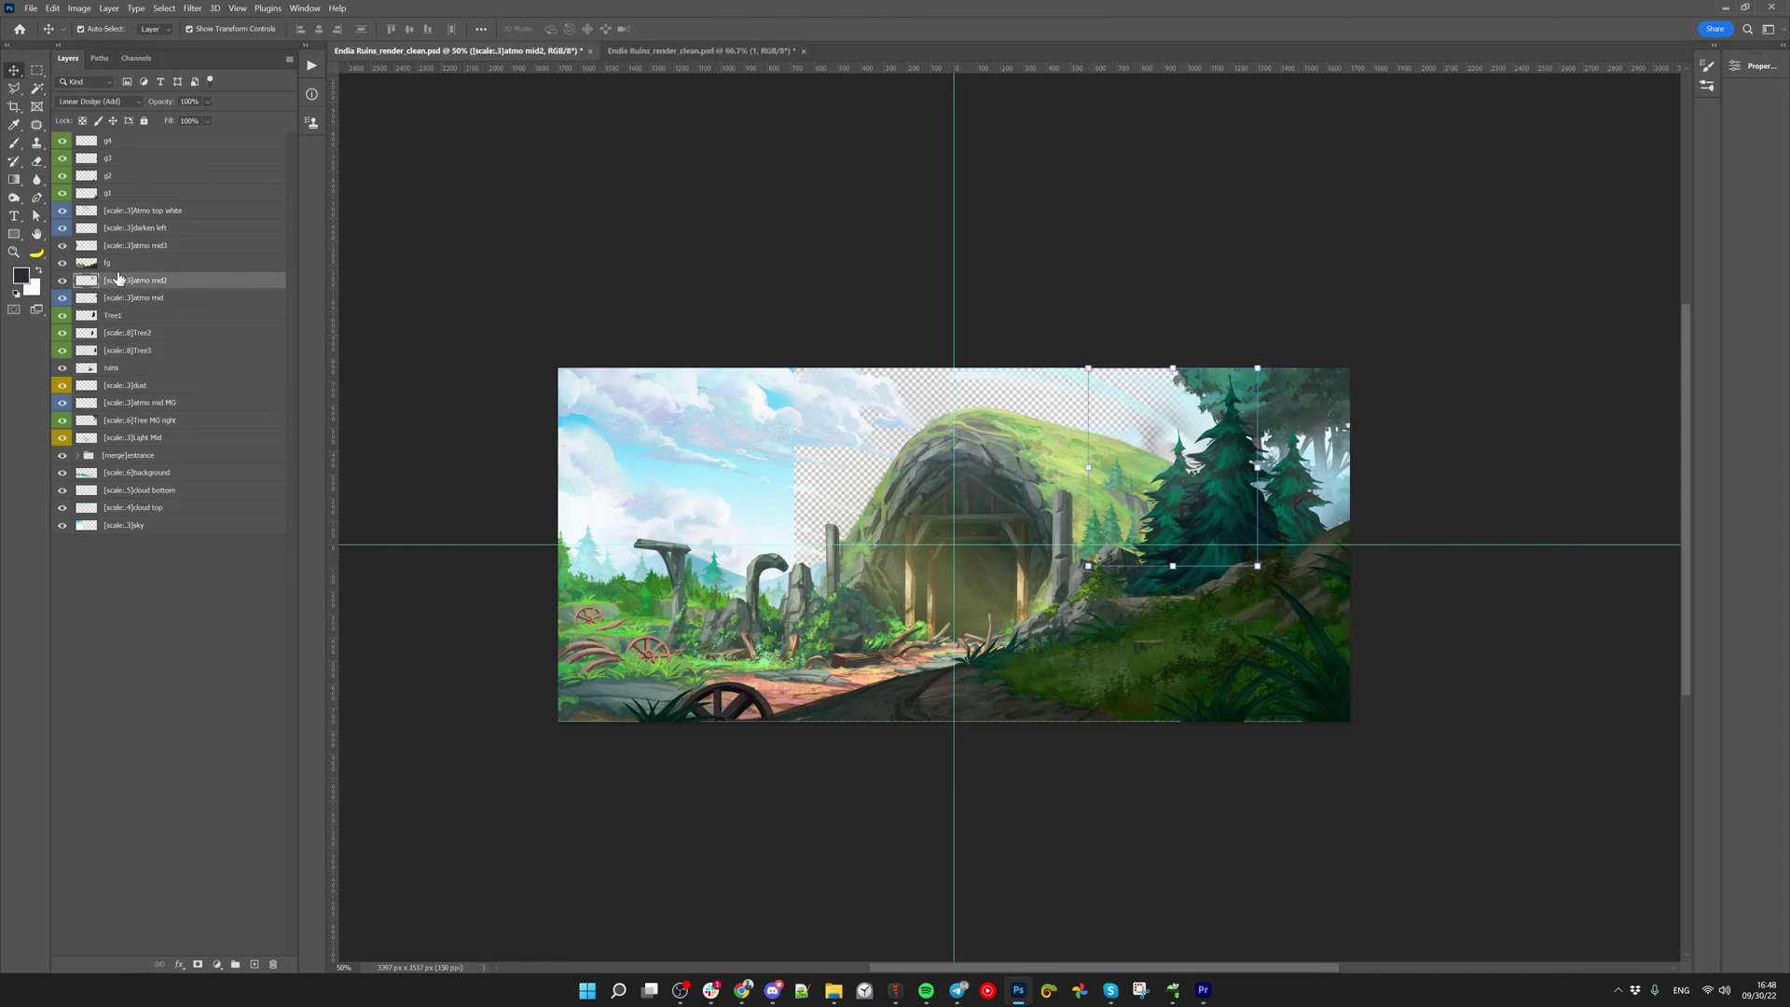
pyautogui.click(118, 246)
pyautogui.click(119, 230)
pyautogui.click(124, 211)
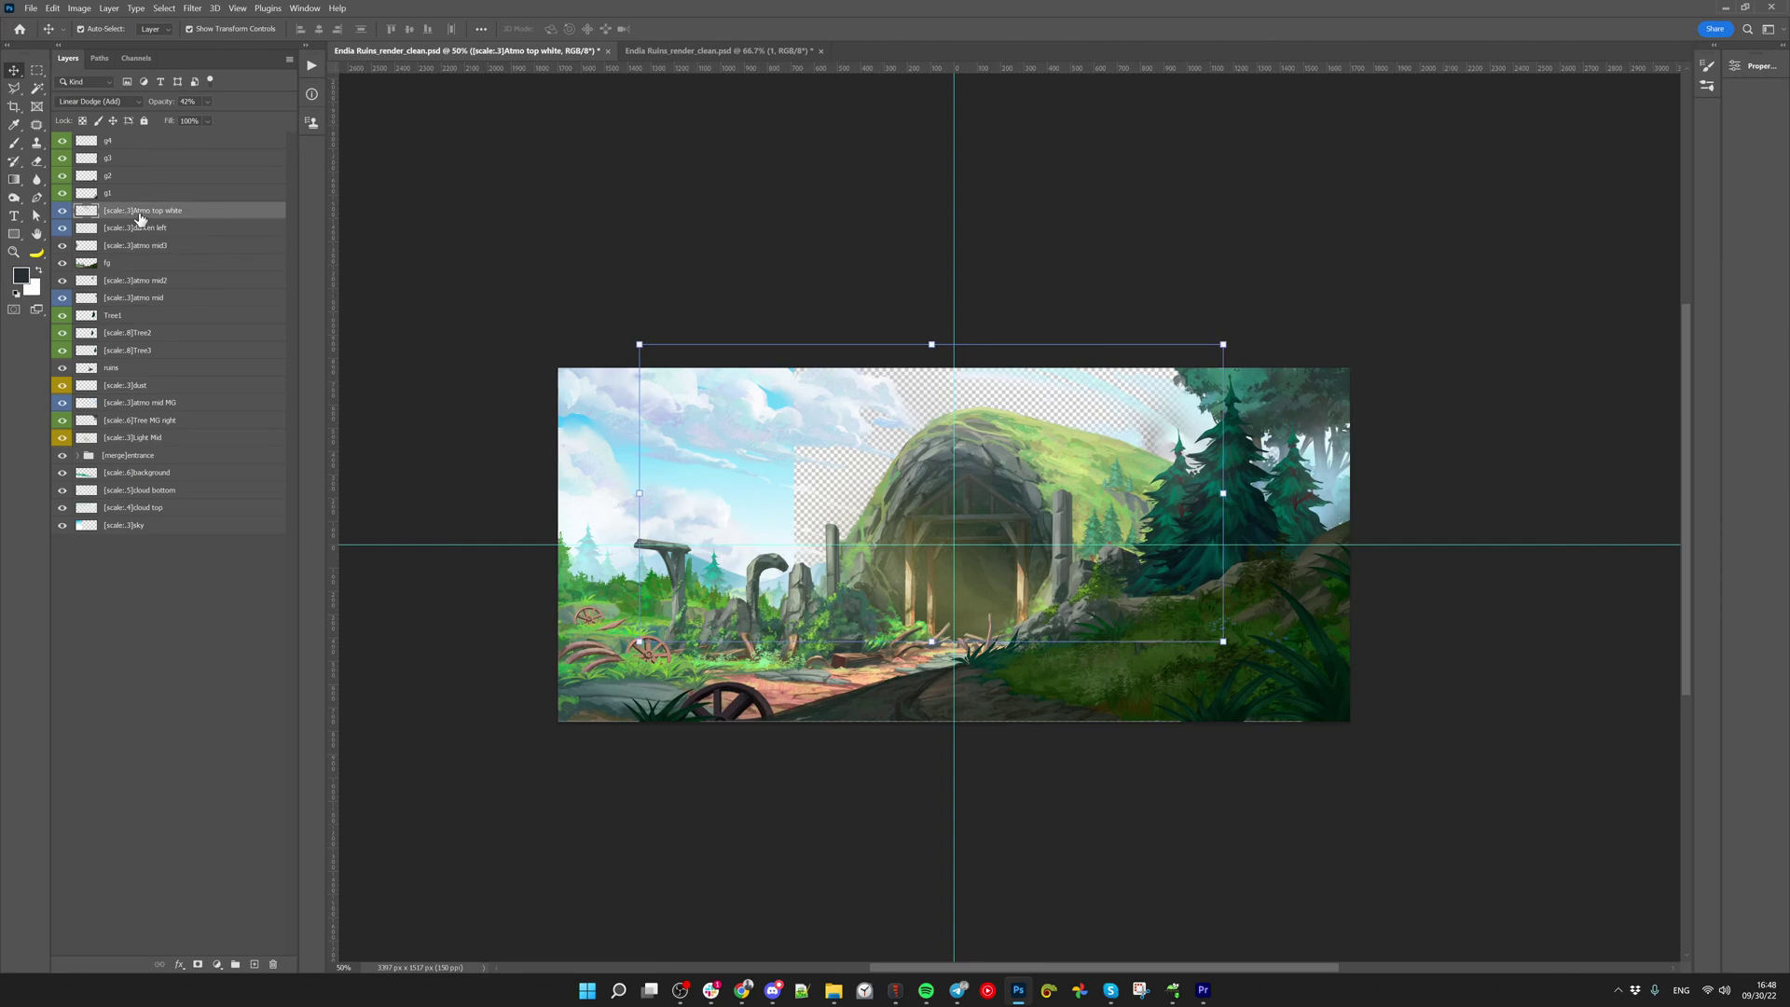
pyautogui.keyDown('alt'); pyautogui.click(62, 211); pyautogui.keyUp('alt')
pyautogui.keyDown('alt'); pyautogui.click(62, 211); pyautogui.keyUp('alt')
# Return to Spine, search the tree for "atmo top", and select the Atmo top white slot and its region
pyautogui.click(895, 991)
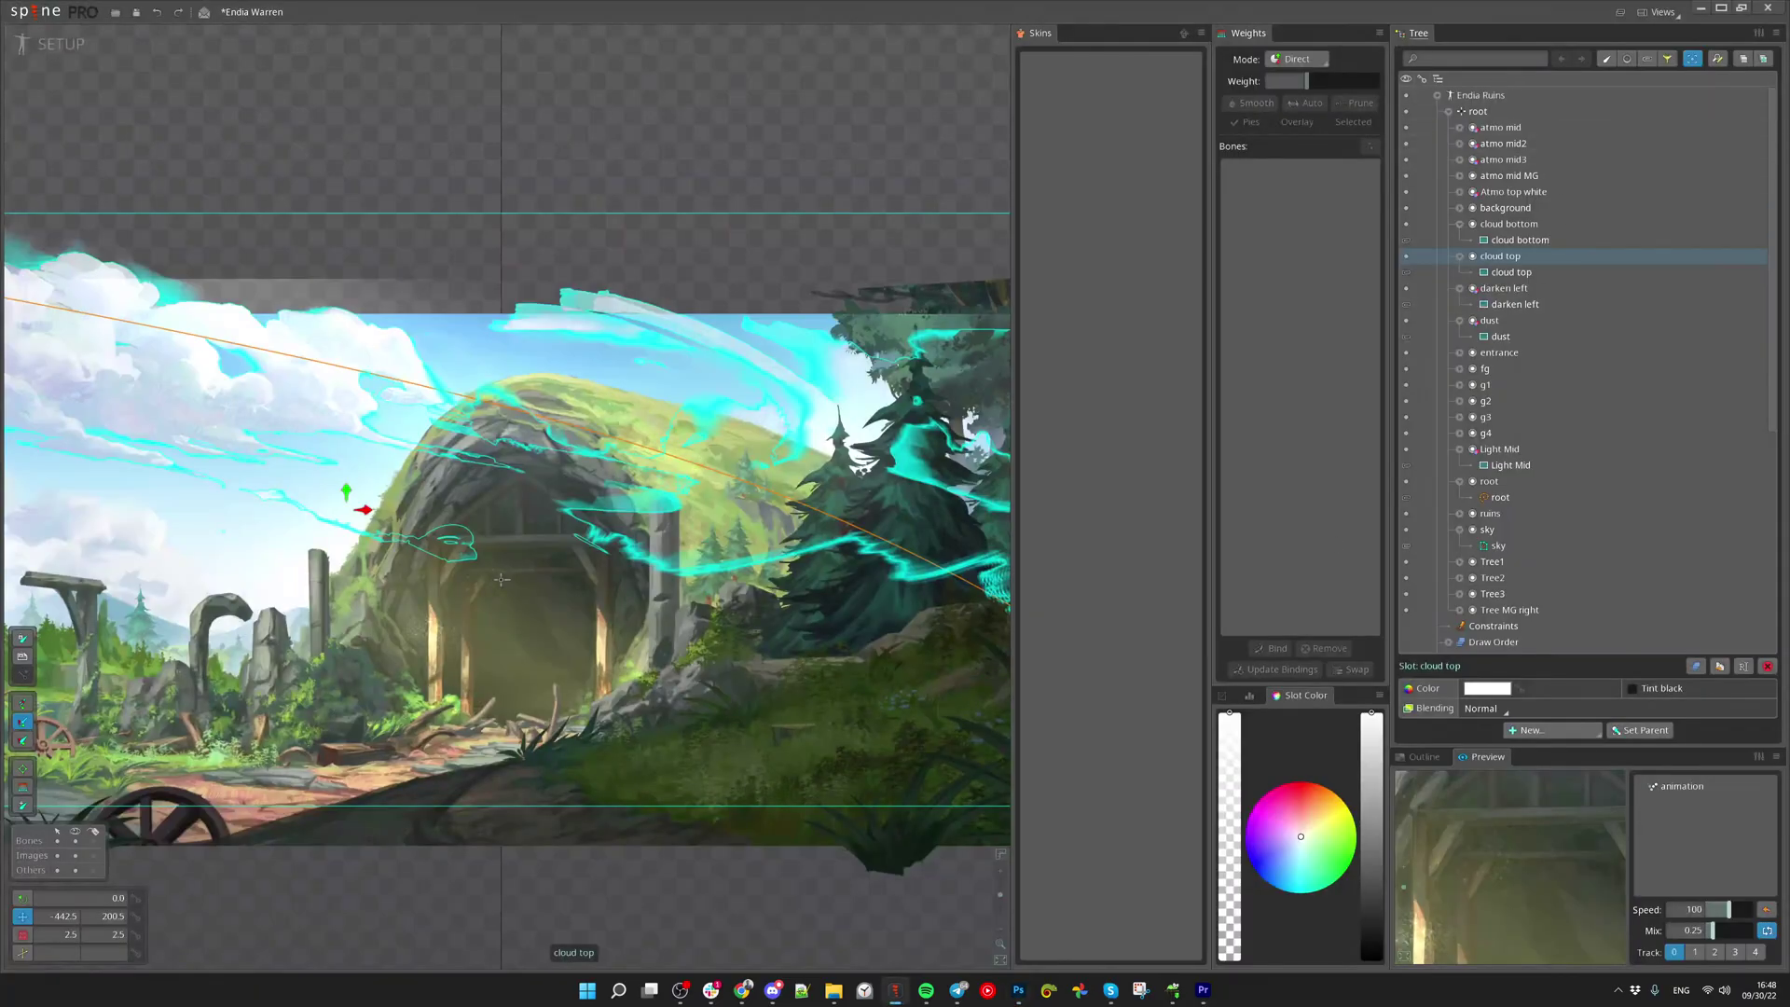
pyautogui.hotkey('ctrl', 'f')
pyautogui.write('atmo top')
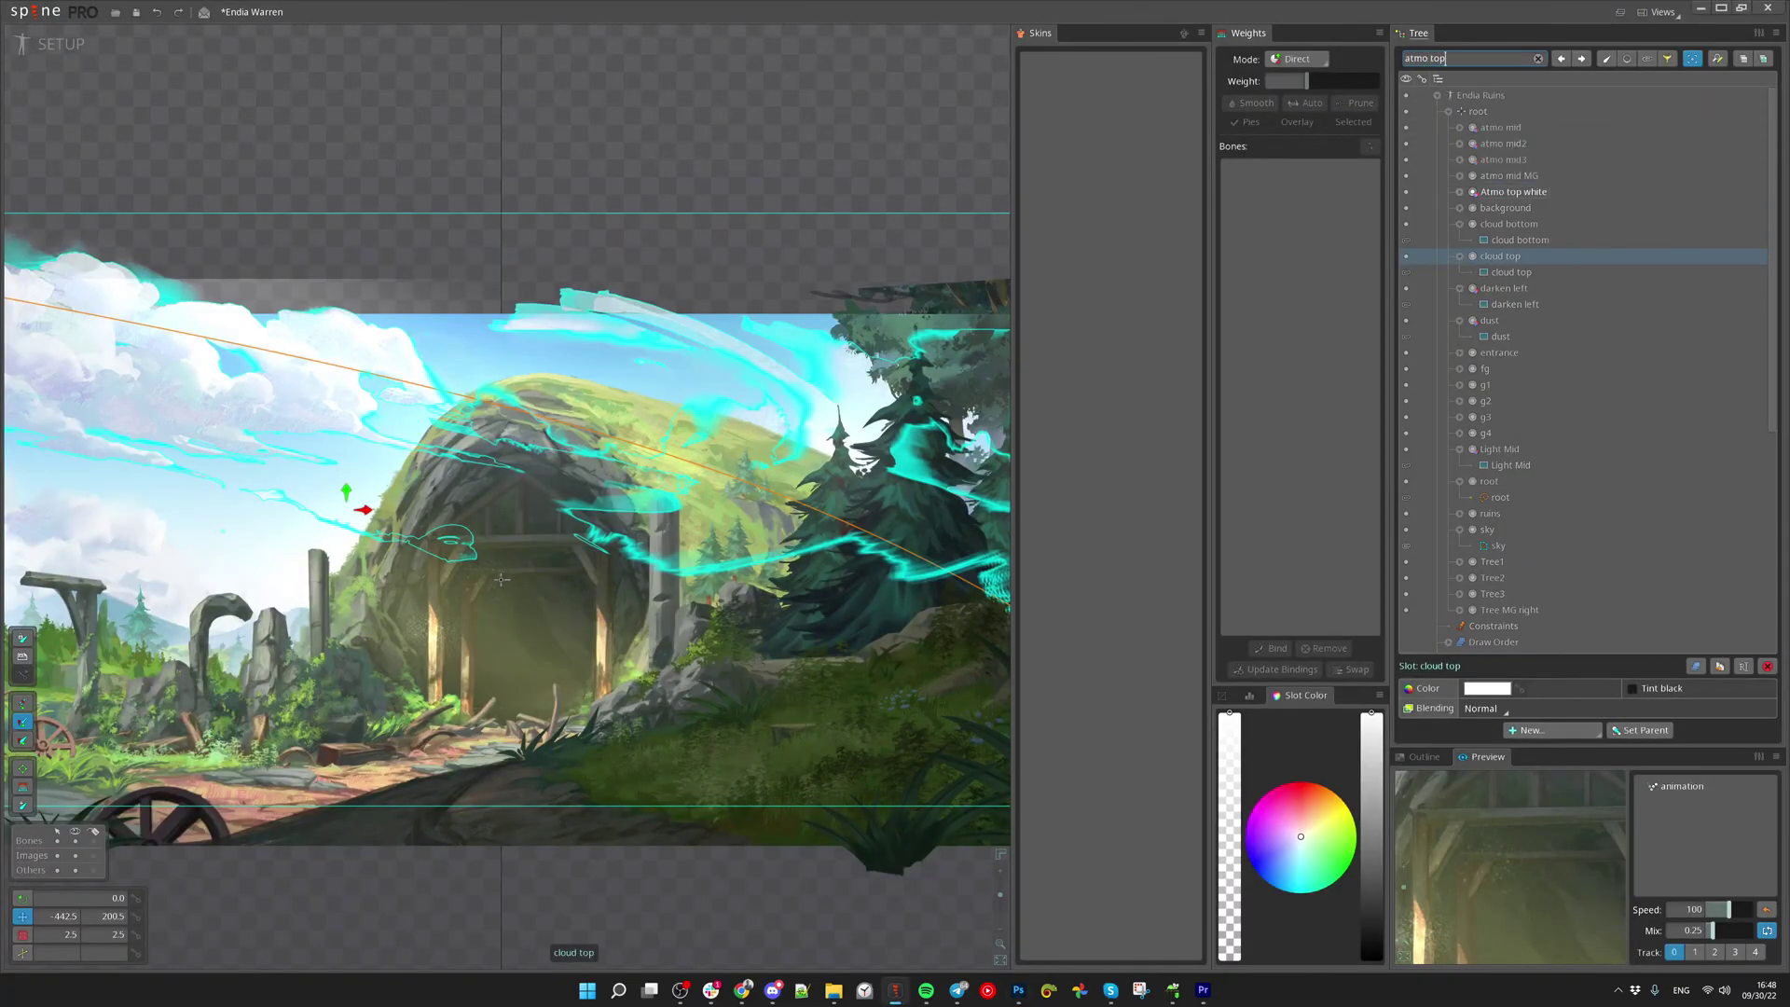
pyautogui.click(1473, 194)
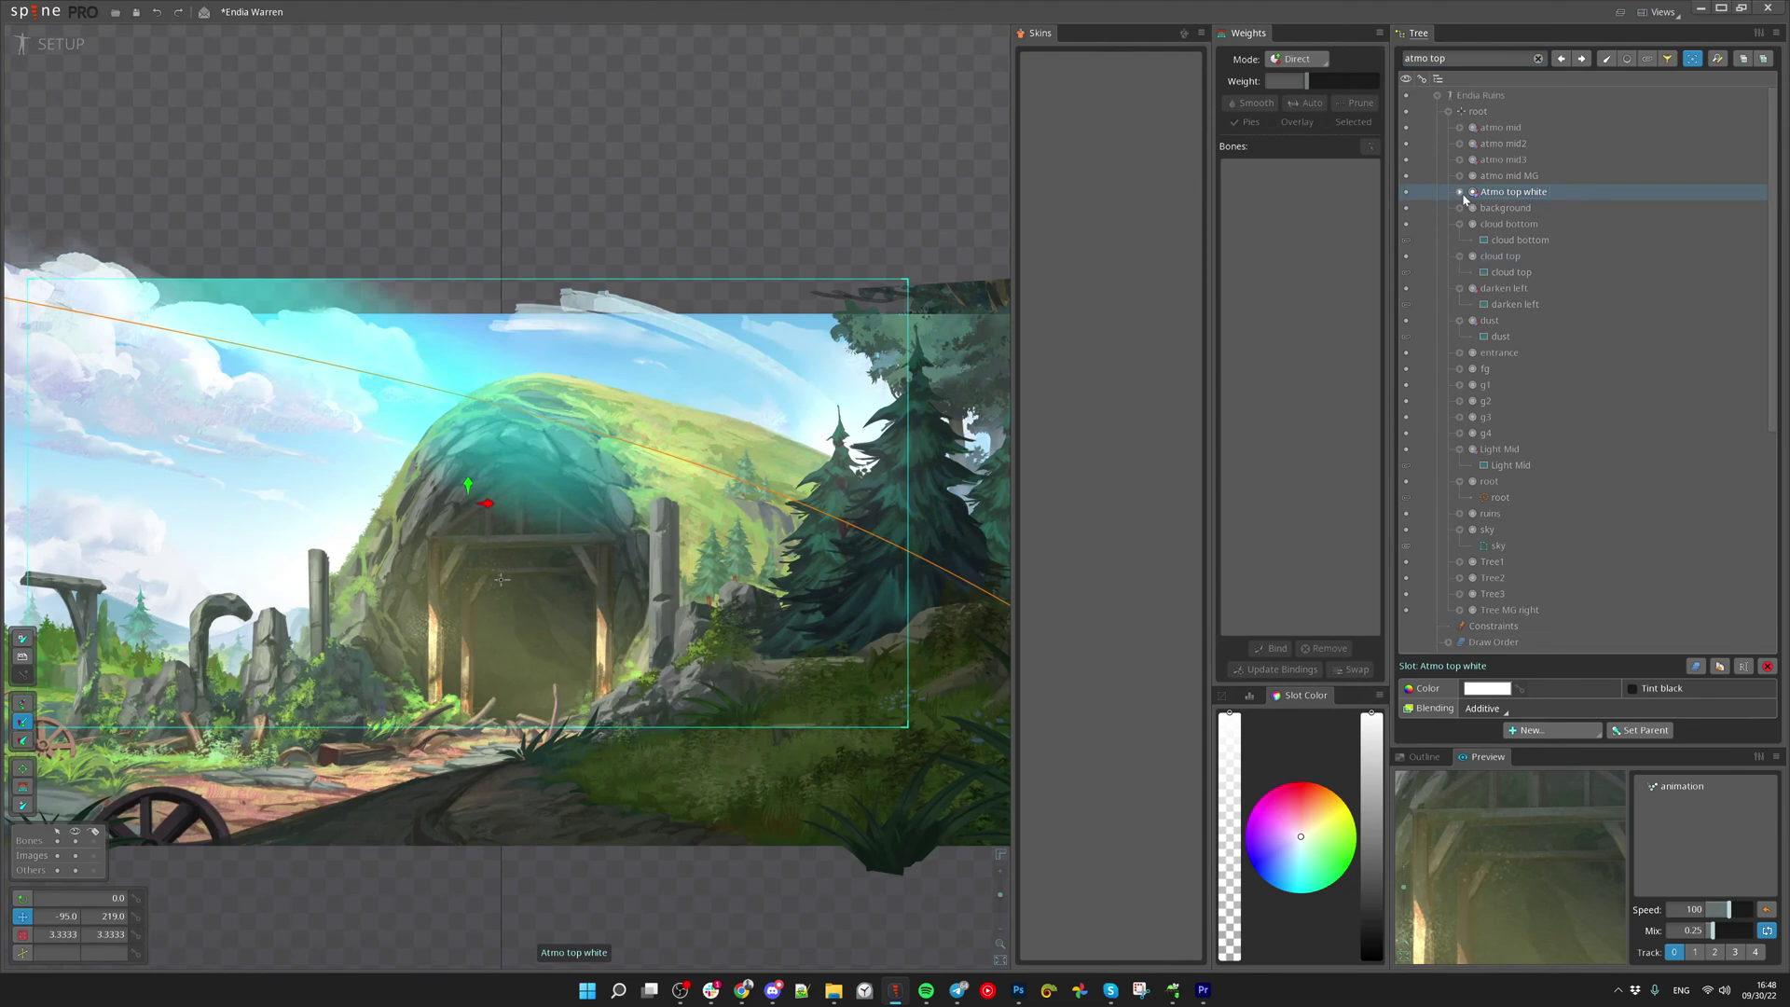
pyautogui.click(1461, 193)
pyautogui.click(1517, 210)
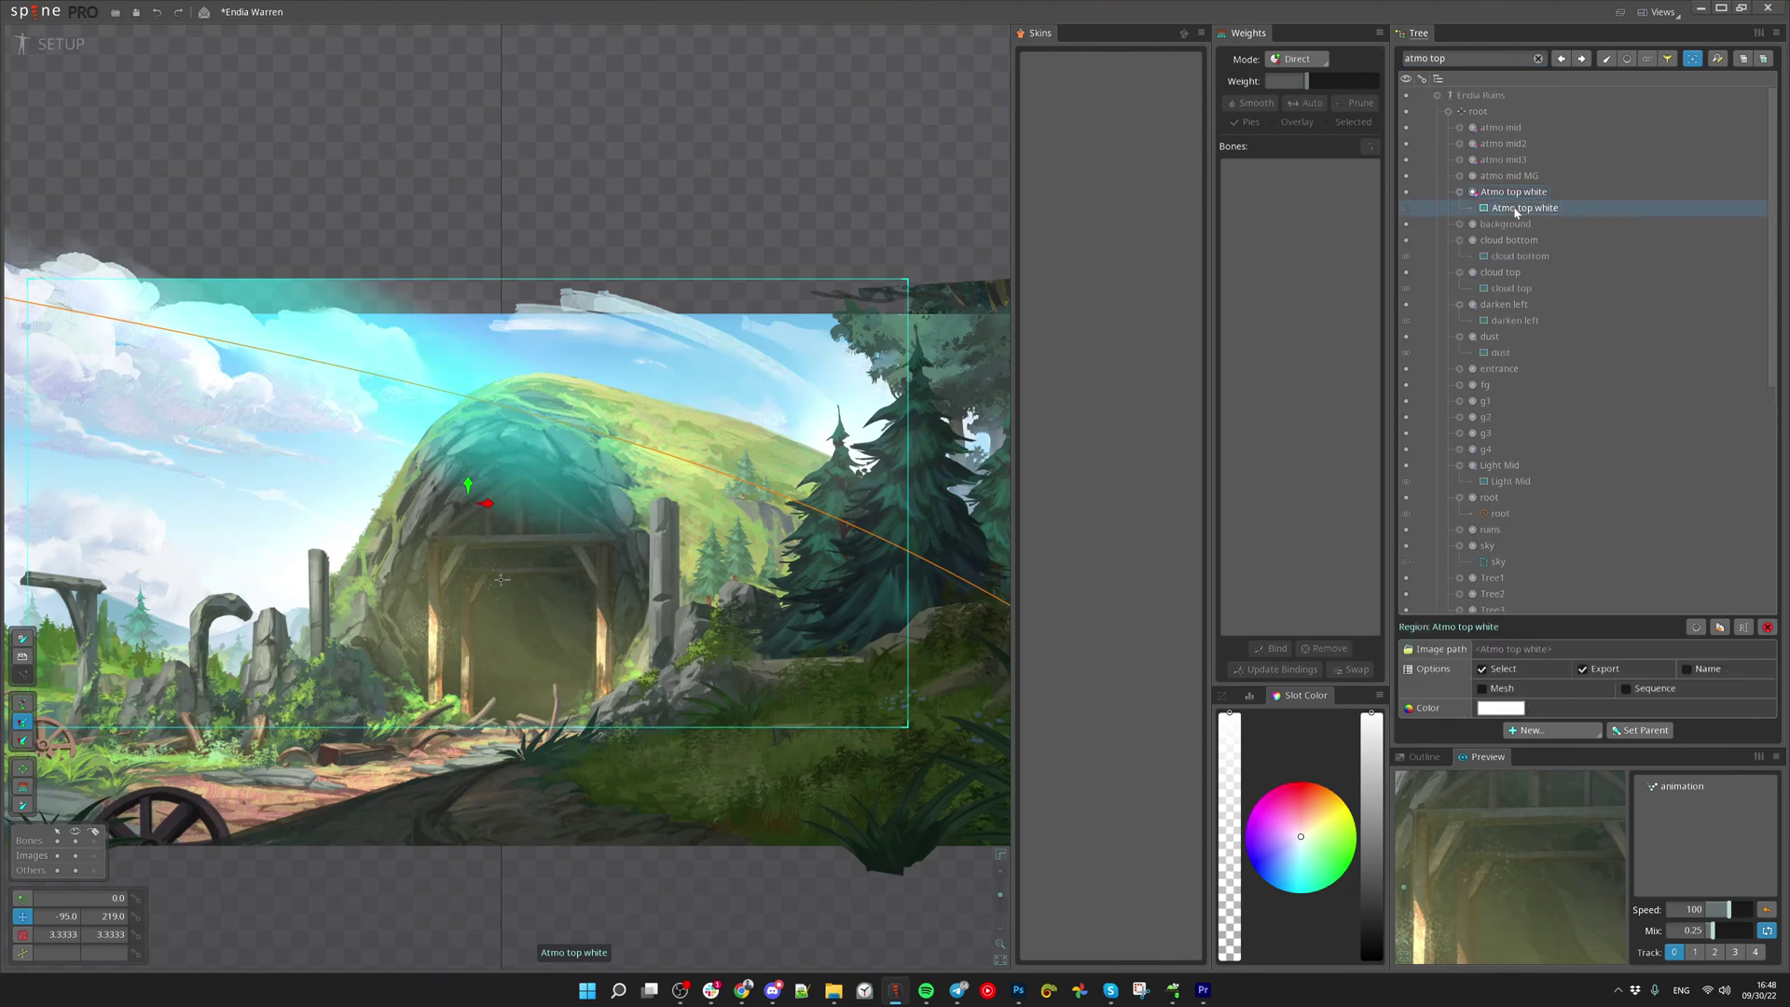
# Compare the properties of the Atmo top white slot with those of its region attachment
pyautogui.click(1524, 193)
pyautogui.scroll(-3, 660, 852)
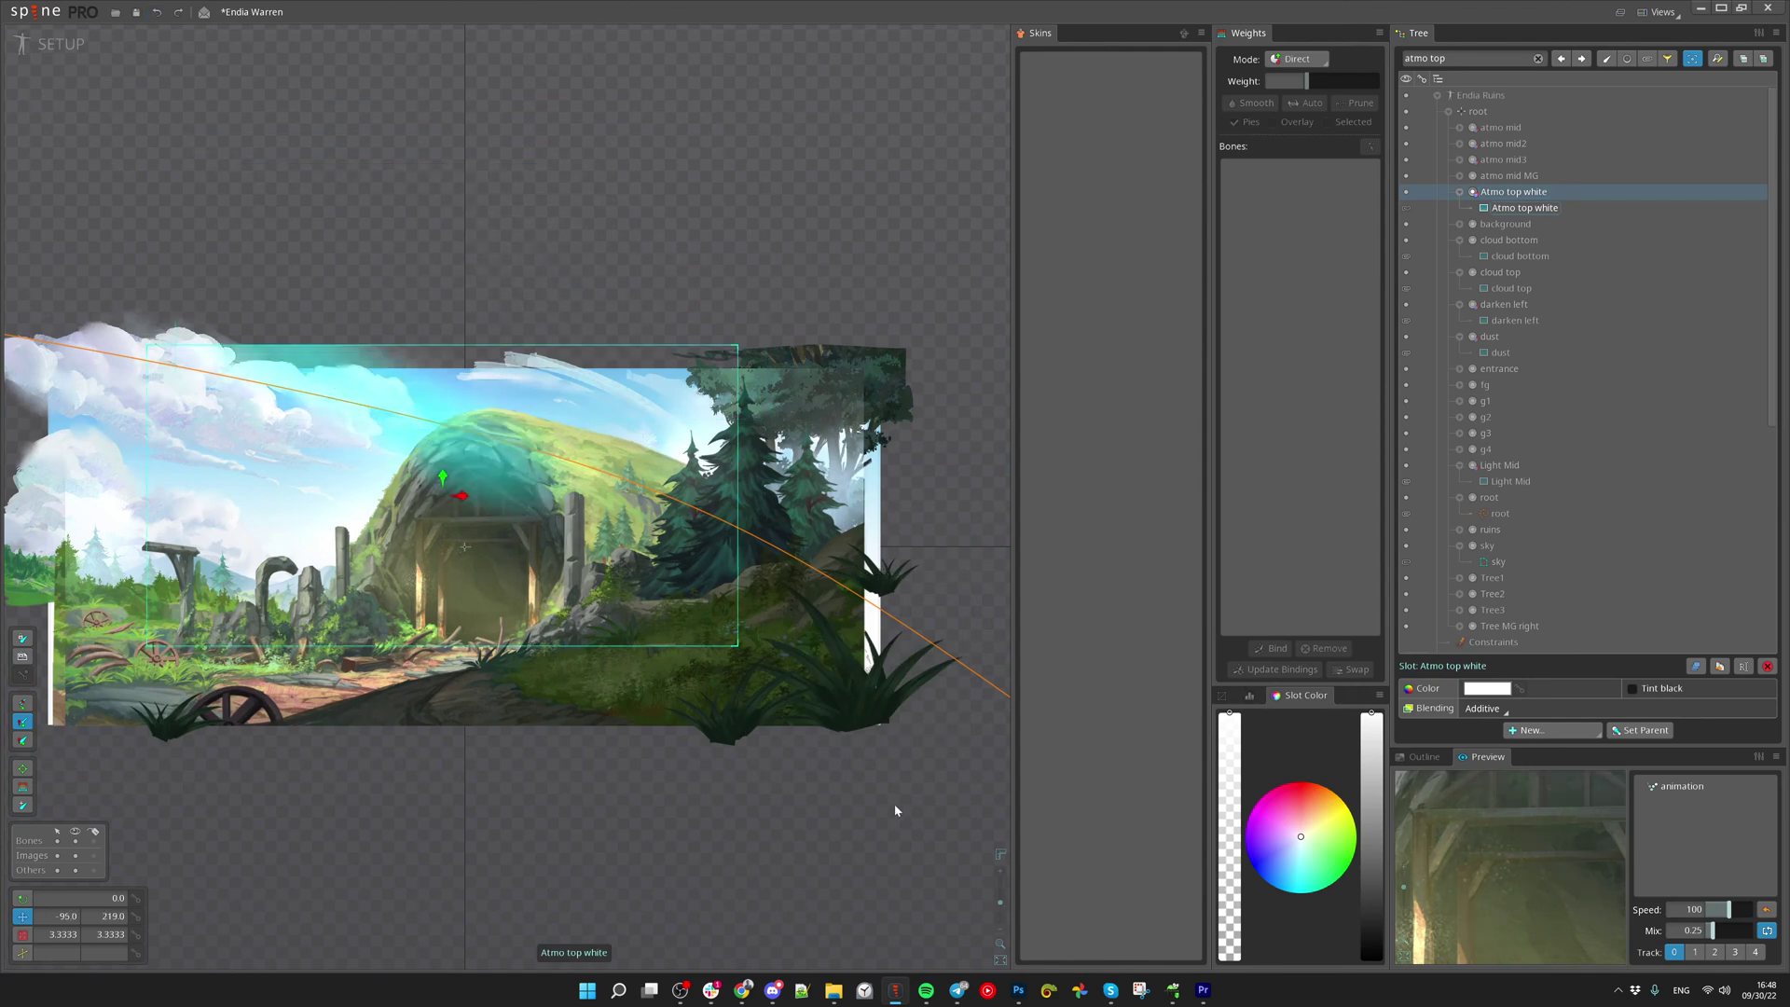
pyautogui.click(1508, 211)
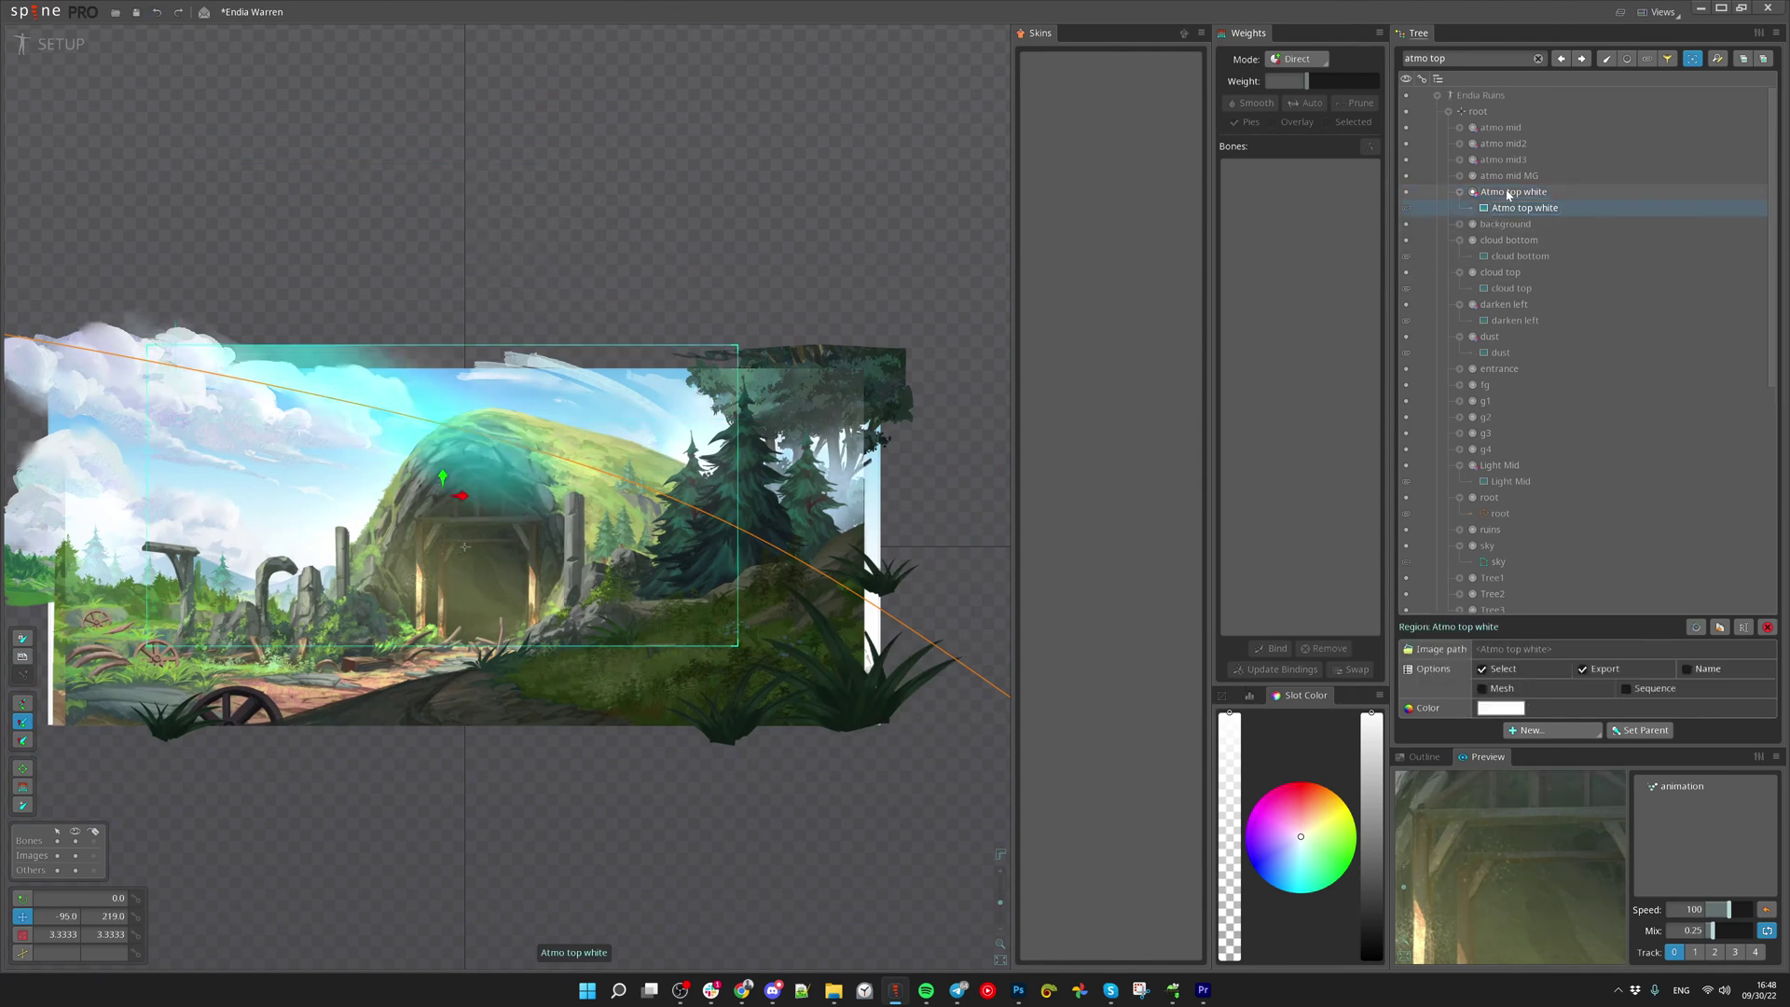
pyautogui.click(1508, 195)
pyautogui.click(1510, 208)
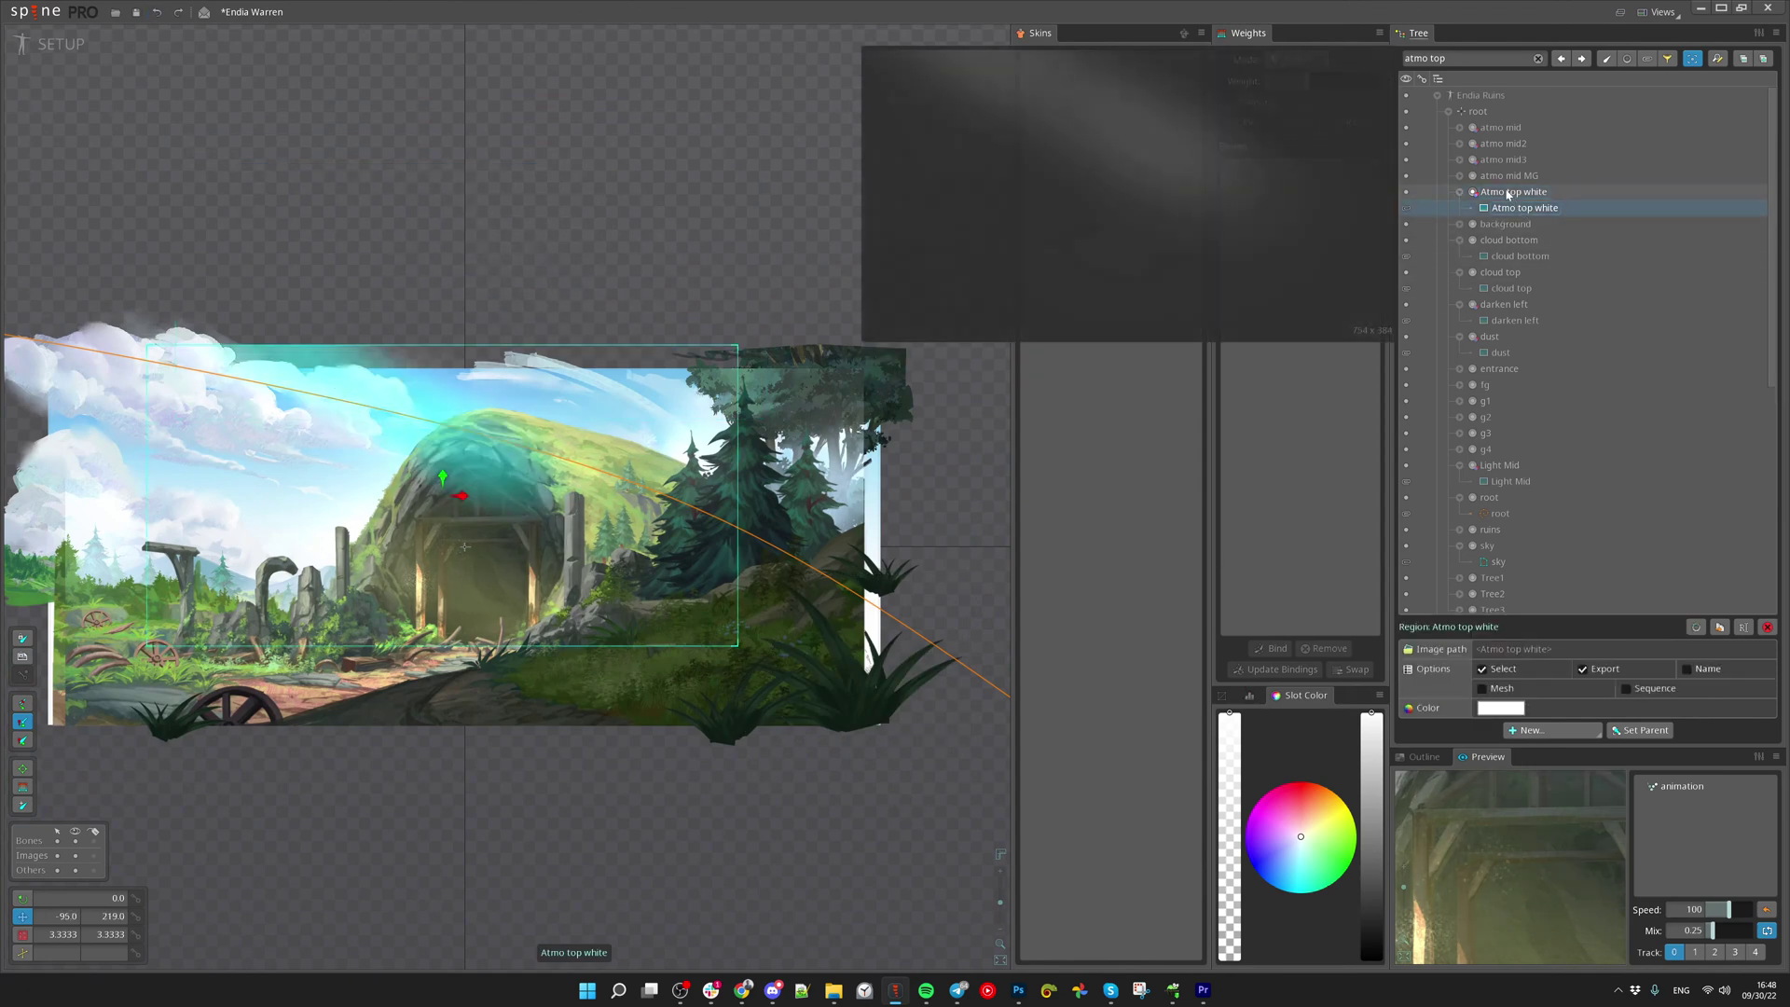
# Clear the tree search, check the Atmo top white layer's opacity in Photoshop, and return to Spine to examine the region's alpha control
pyautogui.click(1538, 58)
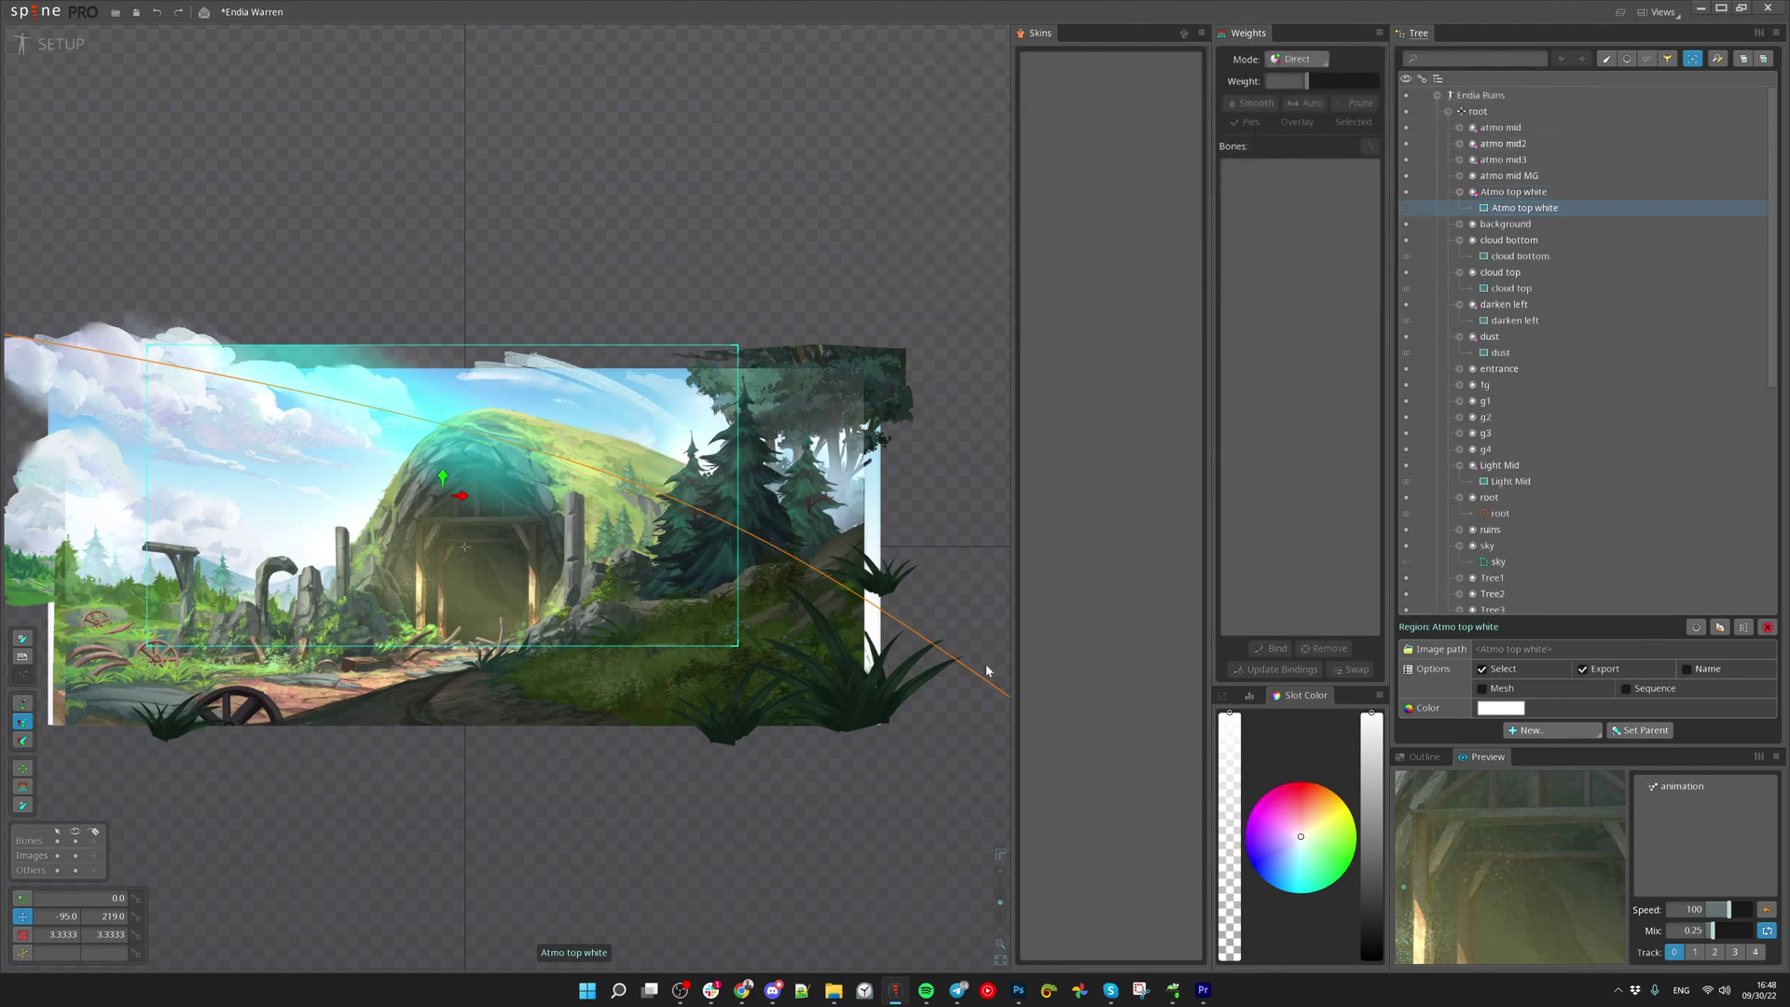
pyautogui.click(1018, 990)
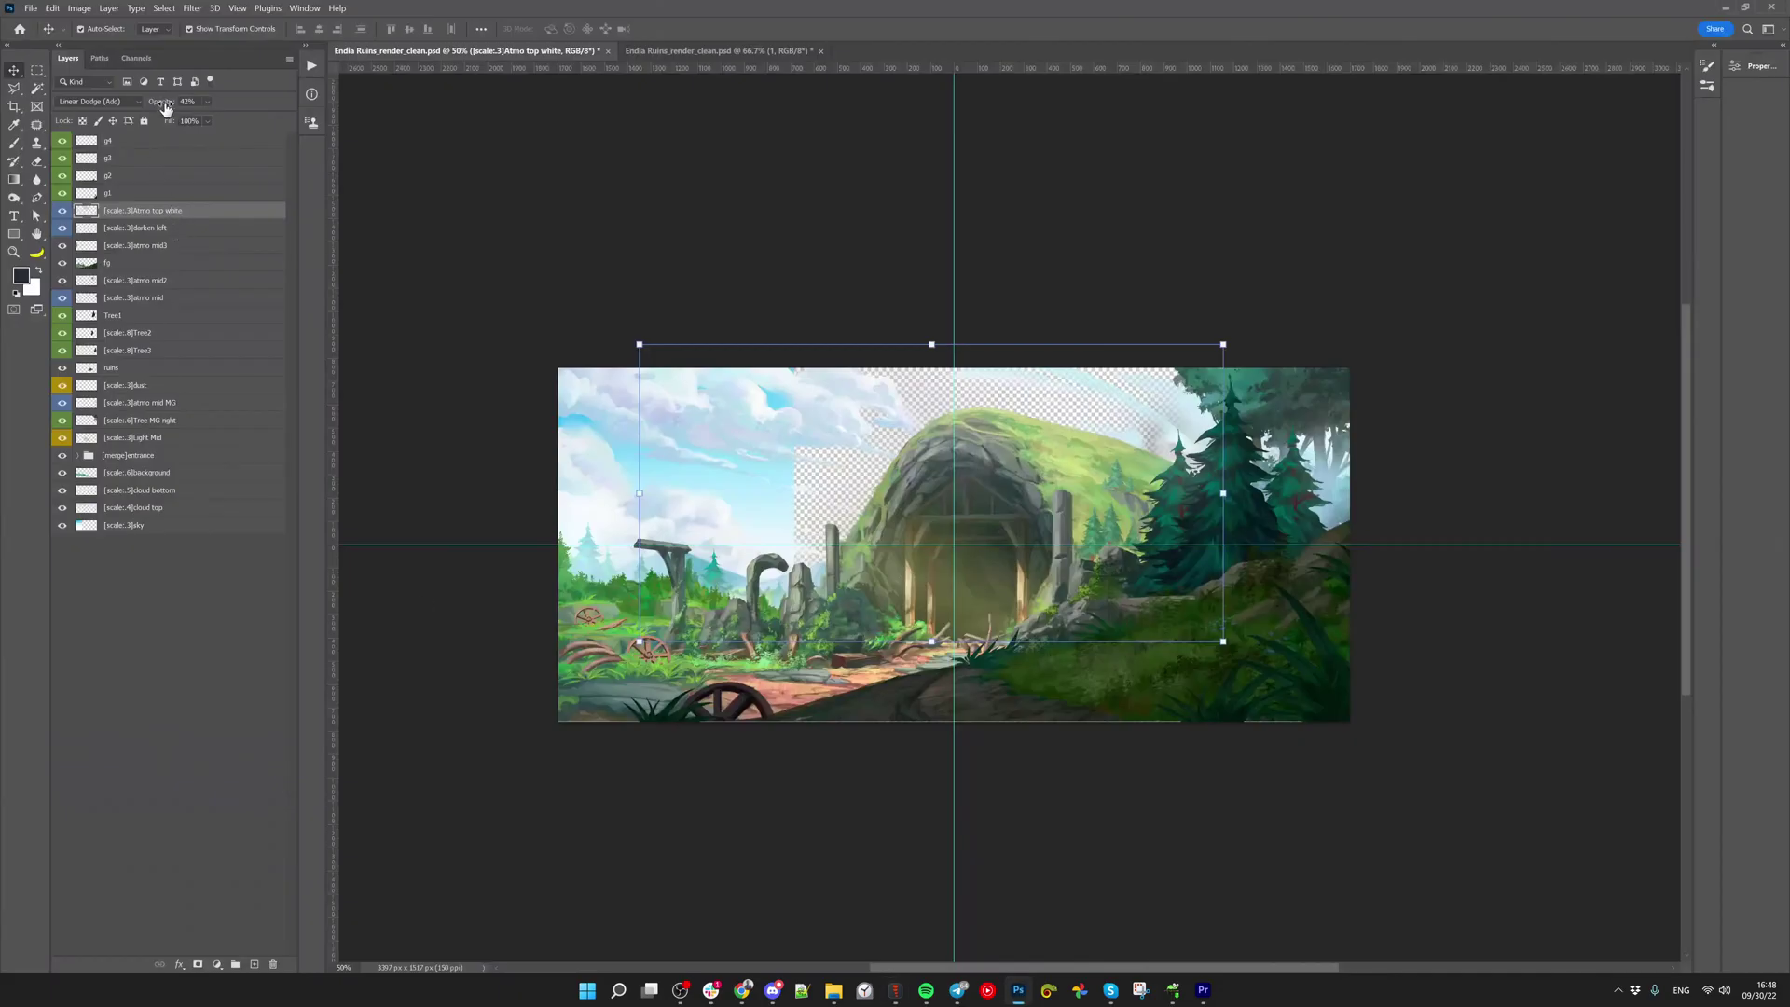
pyautogui.click(1010, 994)
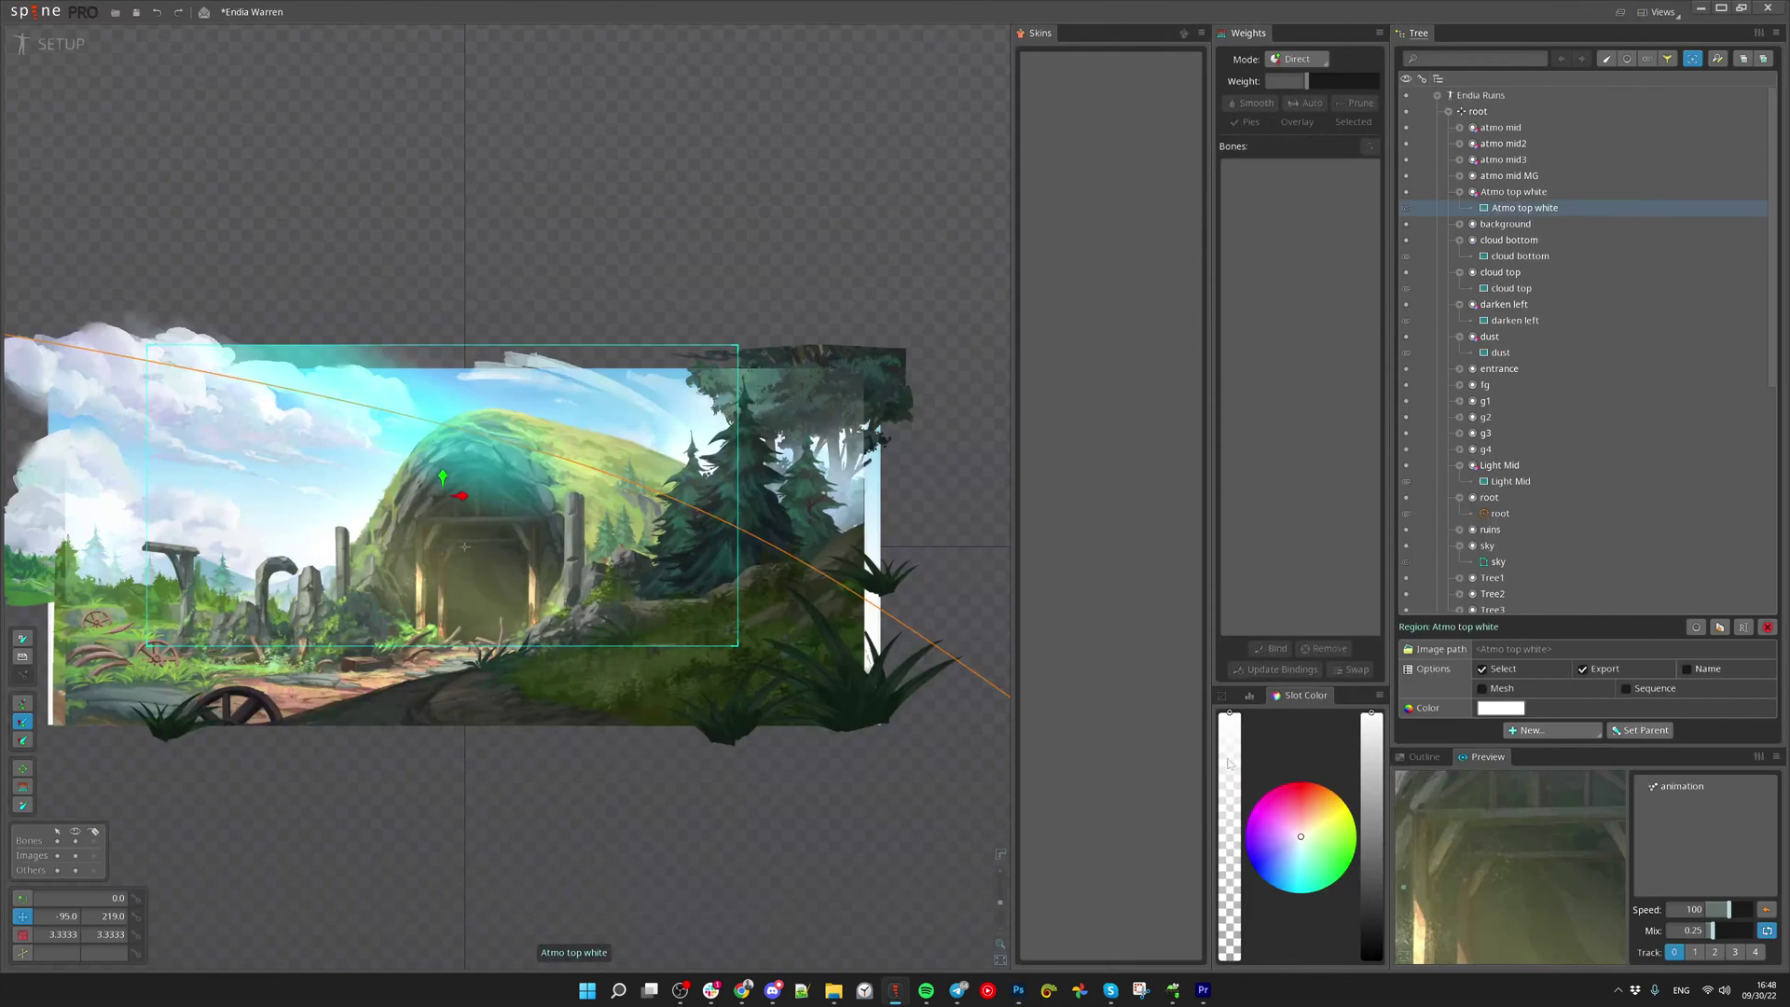
pyautogui.moveTo(1231, 733); pyautogui.dragTo(1240, 842)
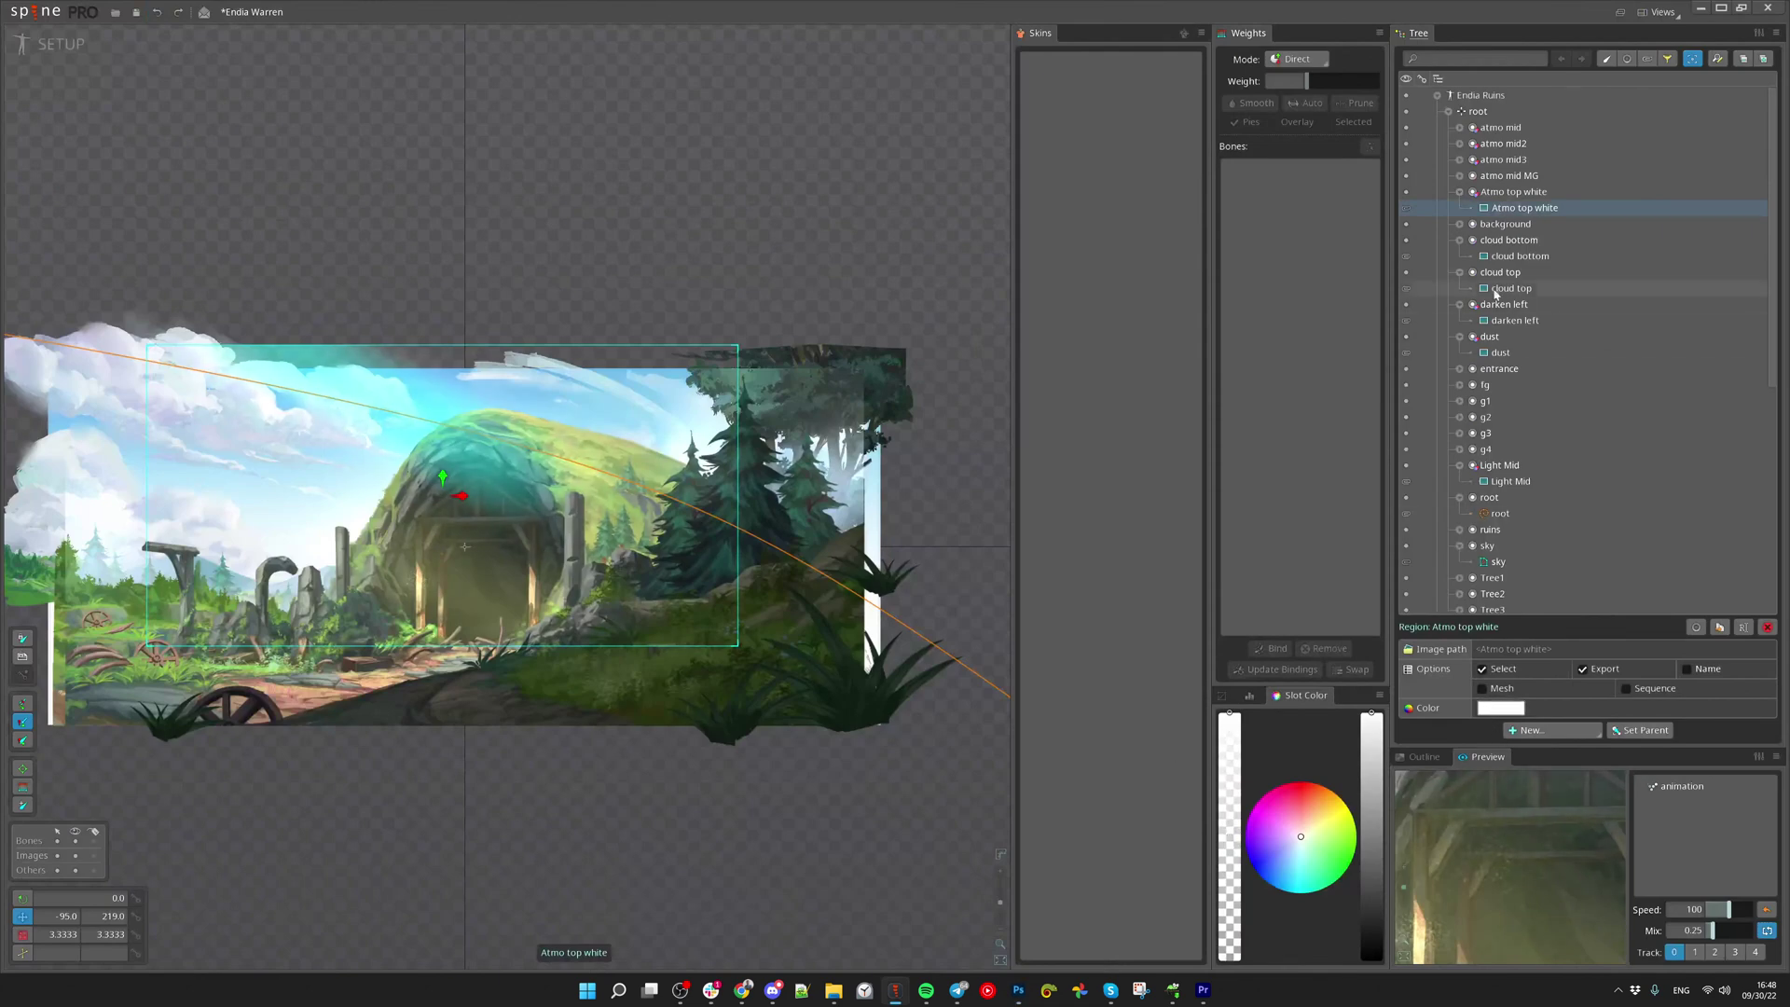
# Lower the alpha of the Atmo top white region's color to 100, keeping it white
pyautogui.click(1492, 708)
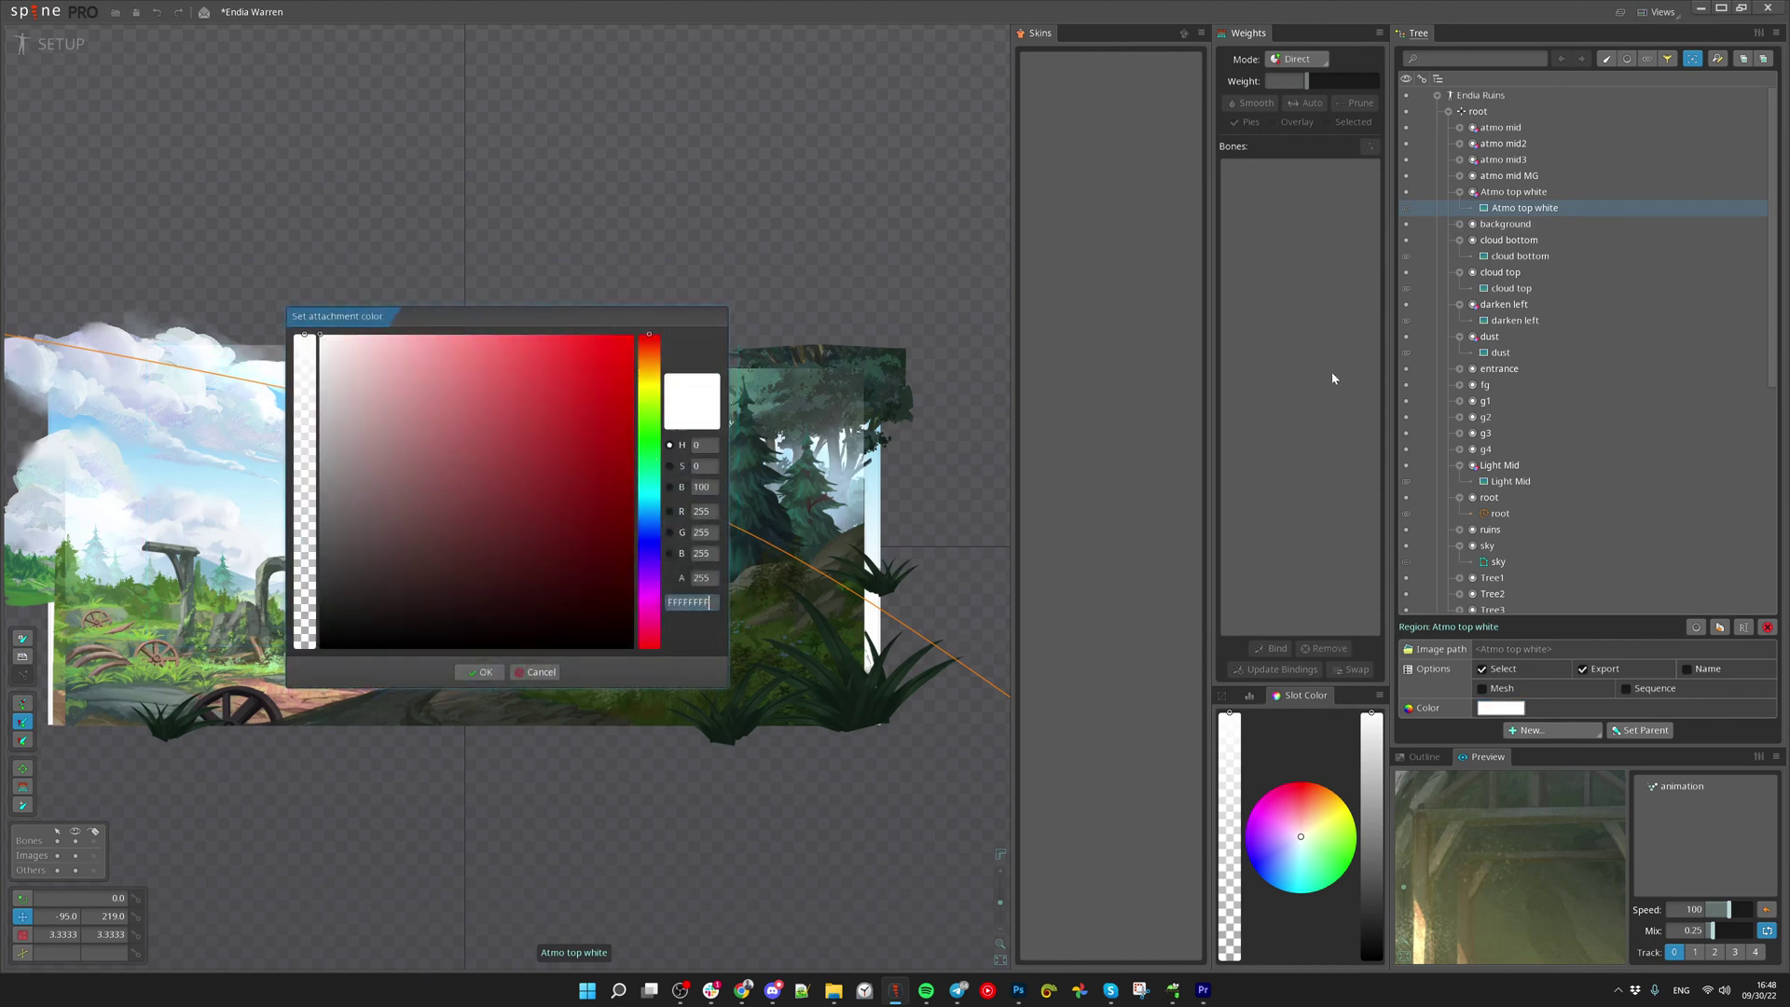
pyautogui.moveTo(300, 417); pyautogui.dragTo(305, 529)
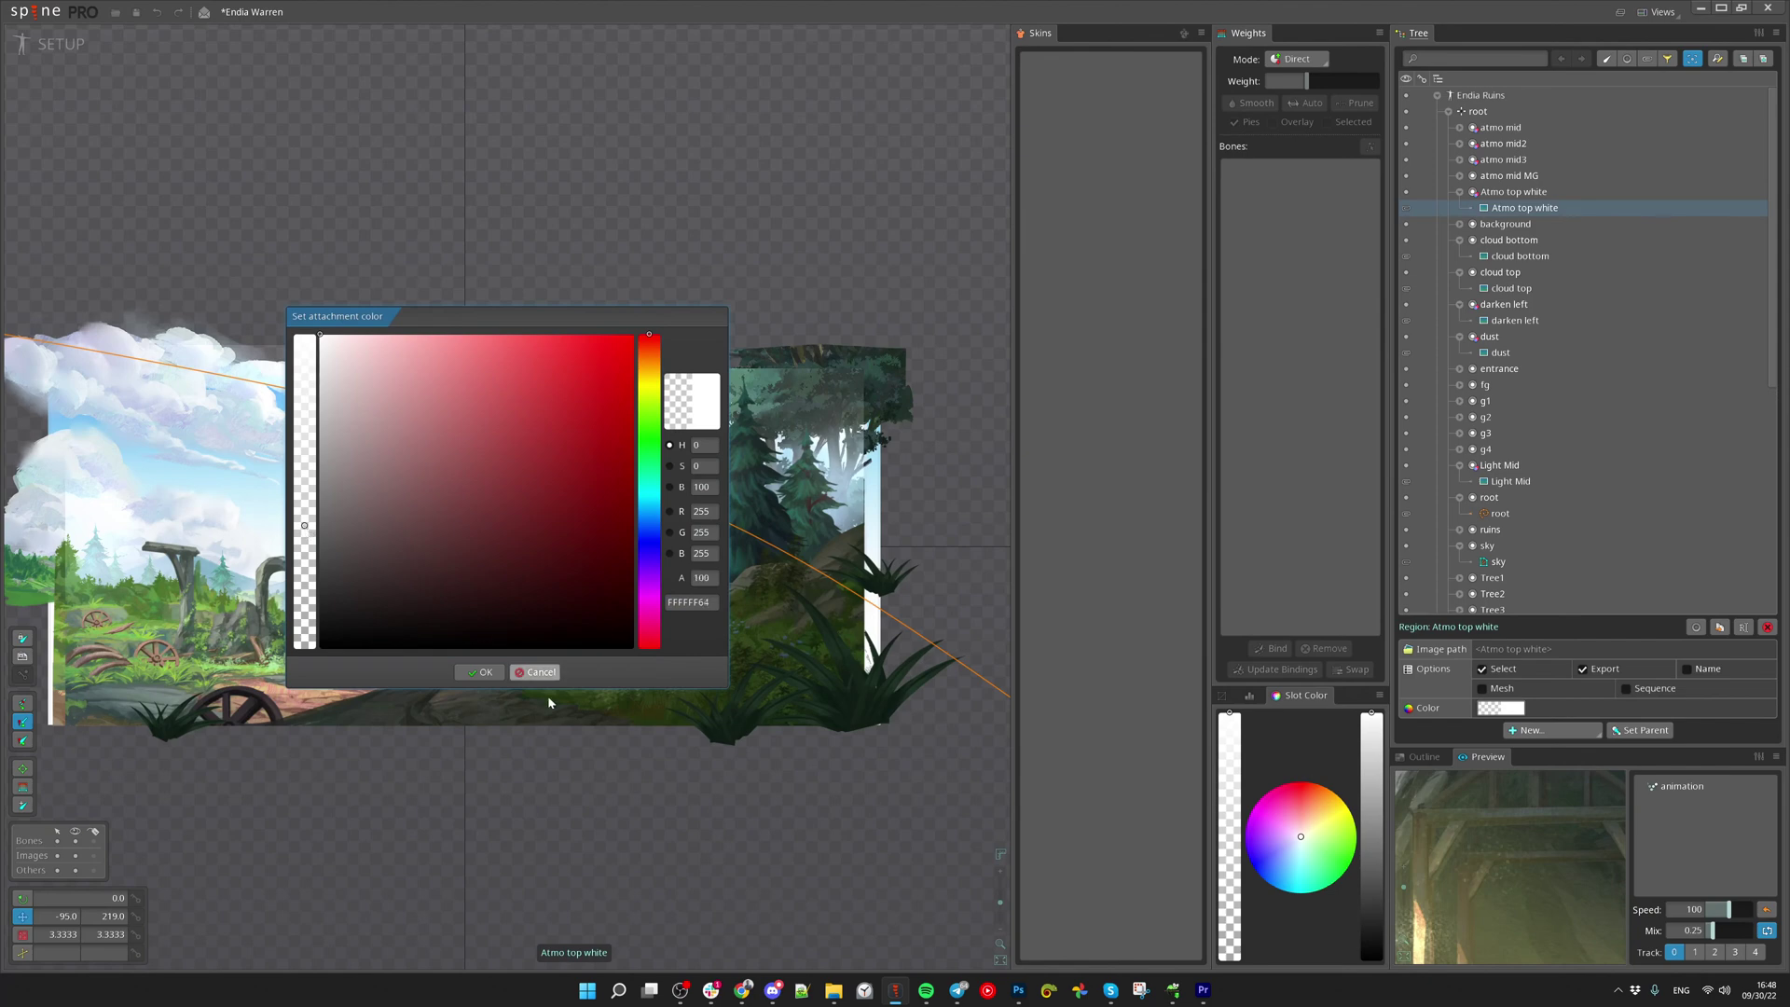
pyautogui.click(479, 671)
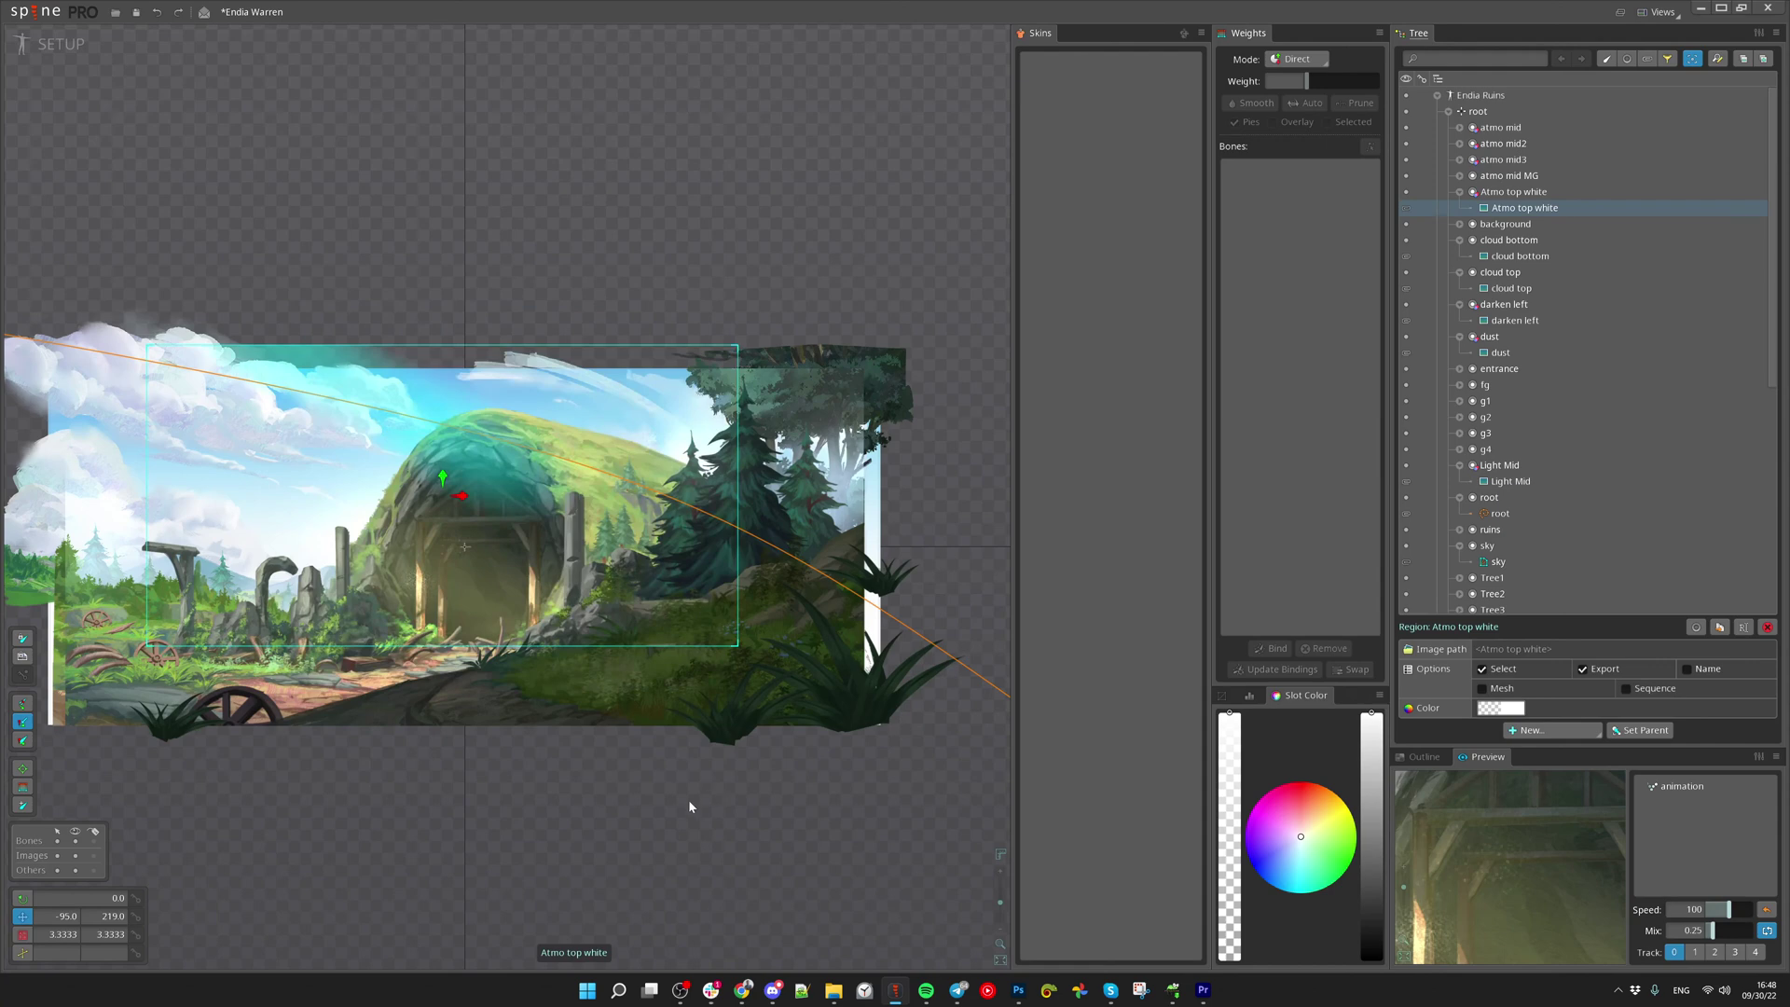
# Deselect the Atmo top white region to examine the blended scene, reselect it in the viewport, and save the project
pyautogui.moveTo(690, 806); pyautogui.dragTo(699, 851)
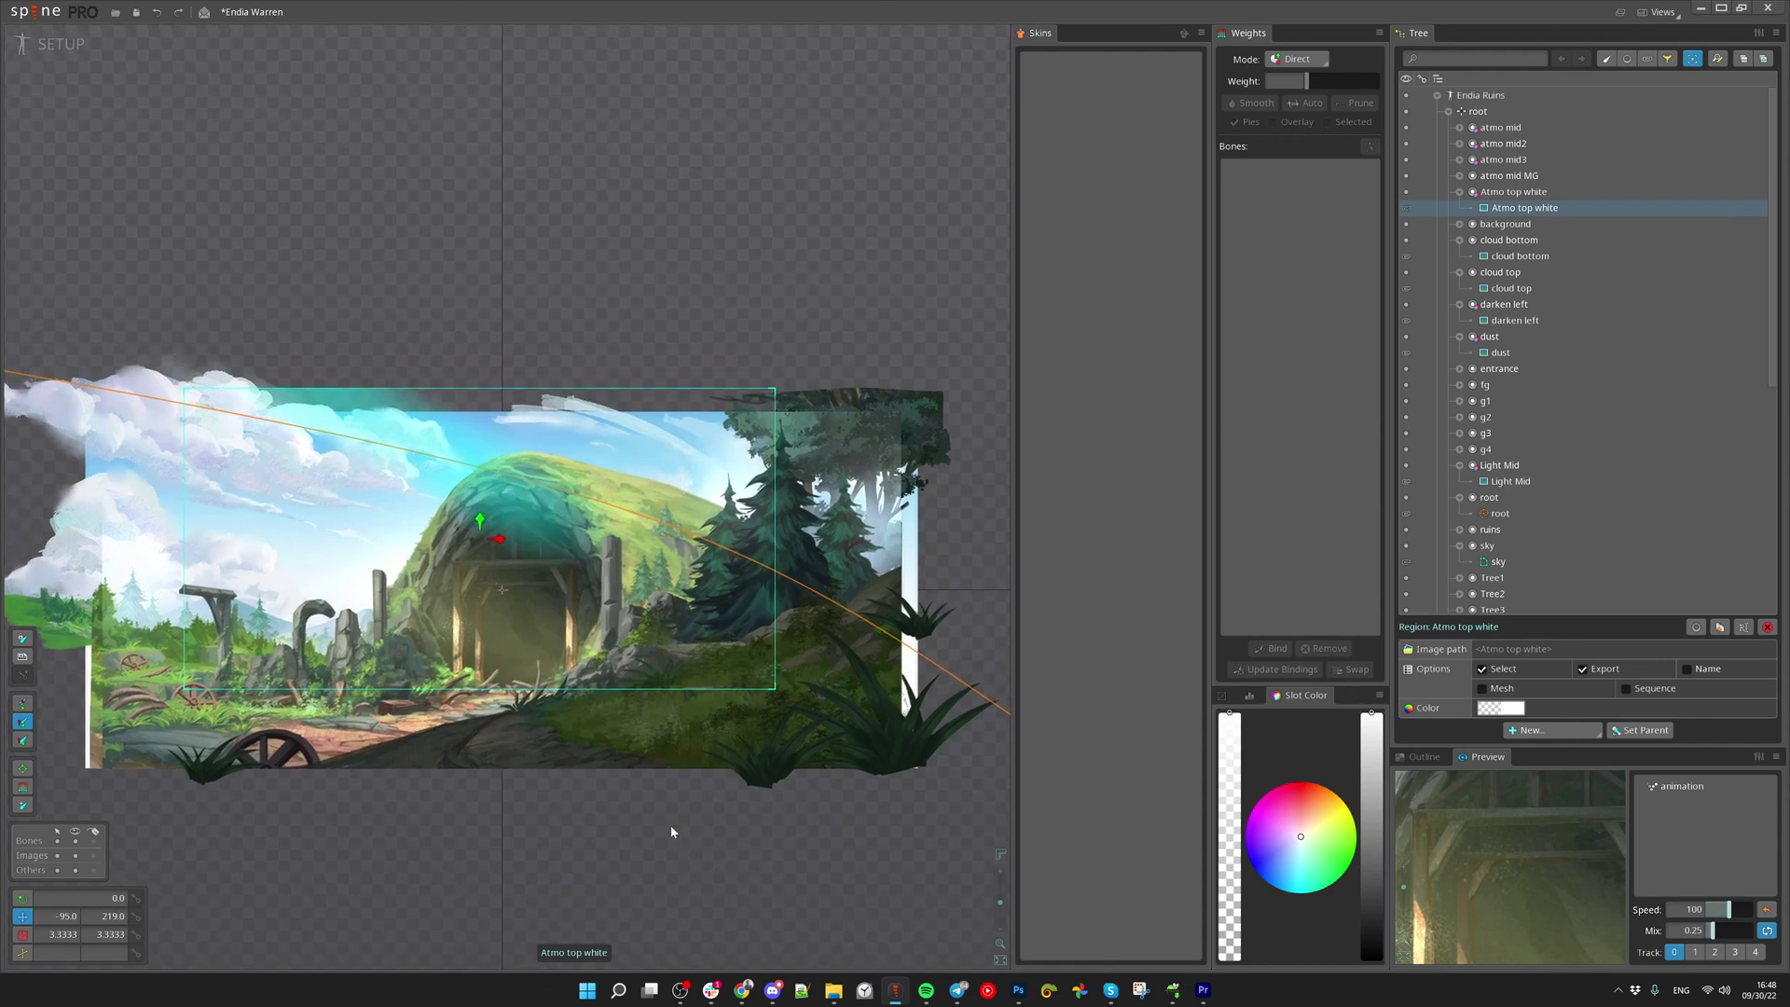
pyautogui.scroll(-2, 672, 832)
pyautogui.click(671, 832)
pyautogui.scroll(5, 711, 832)
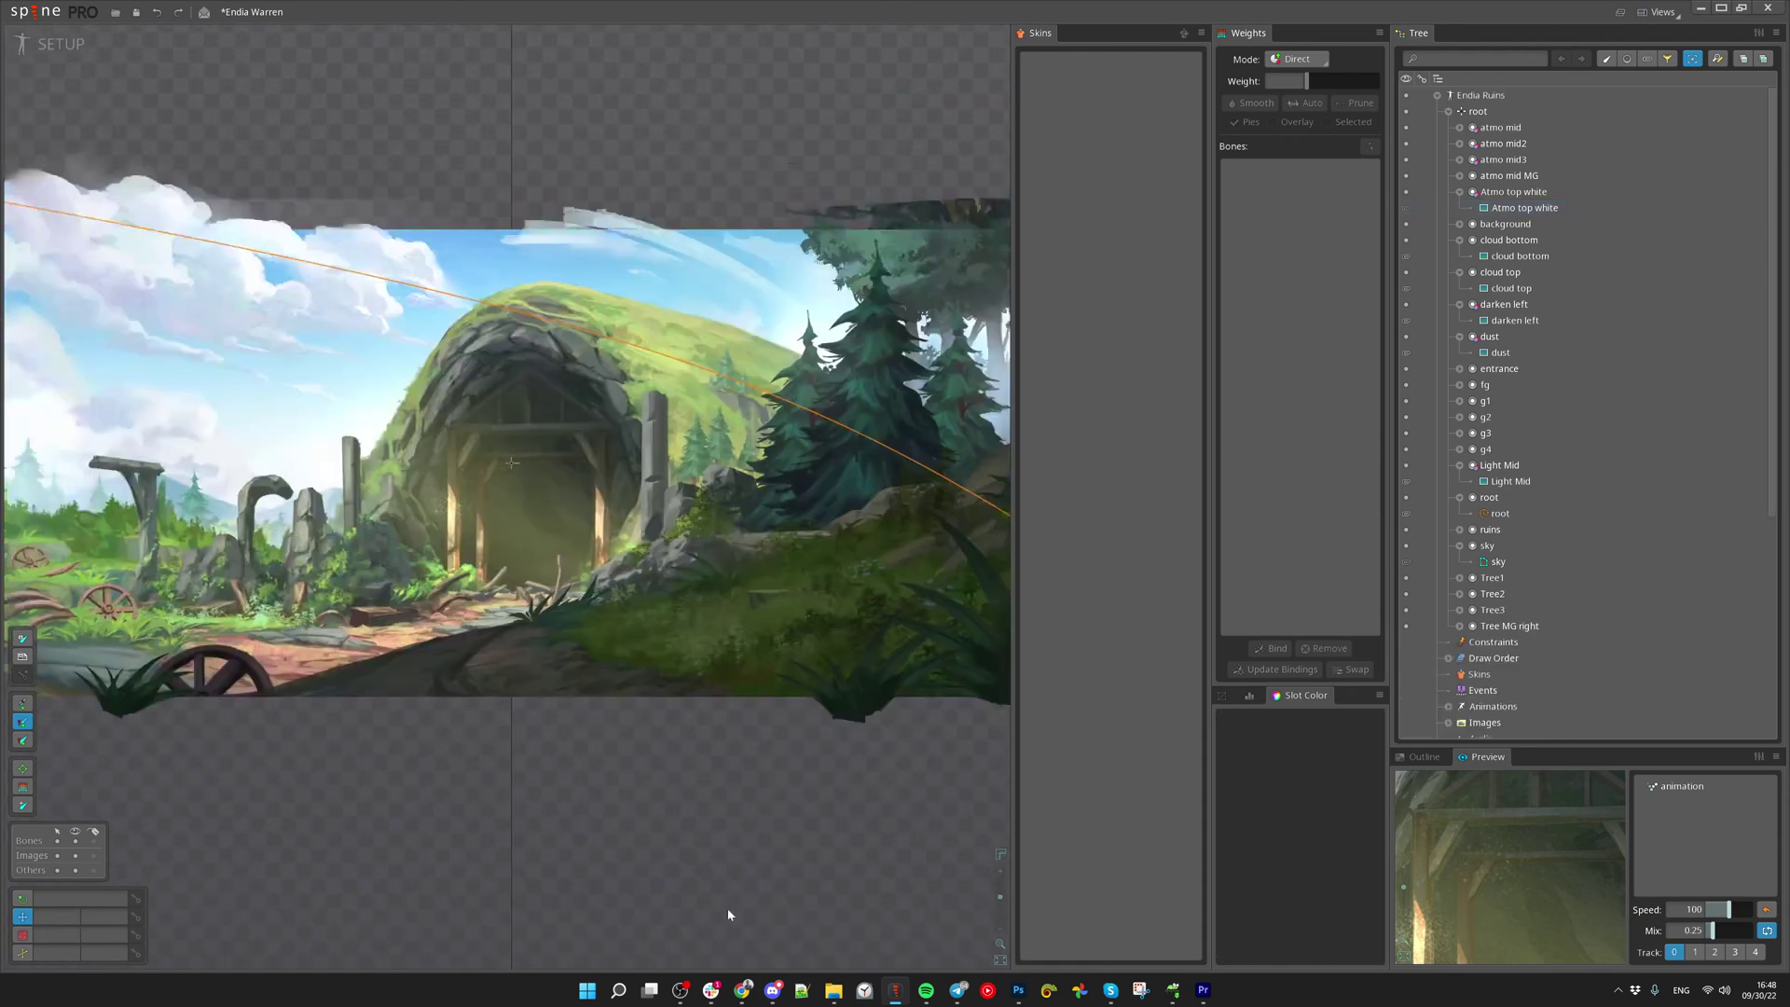
pyautogui.moveTo(682, 818); pyautogui.dragTo(730, 915)
pyautogui.click(503, 307)
pyautogui.scroll(-3, 938, 736)
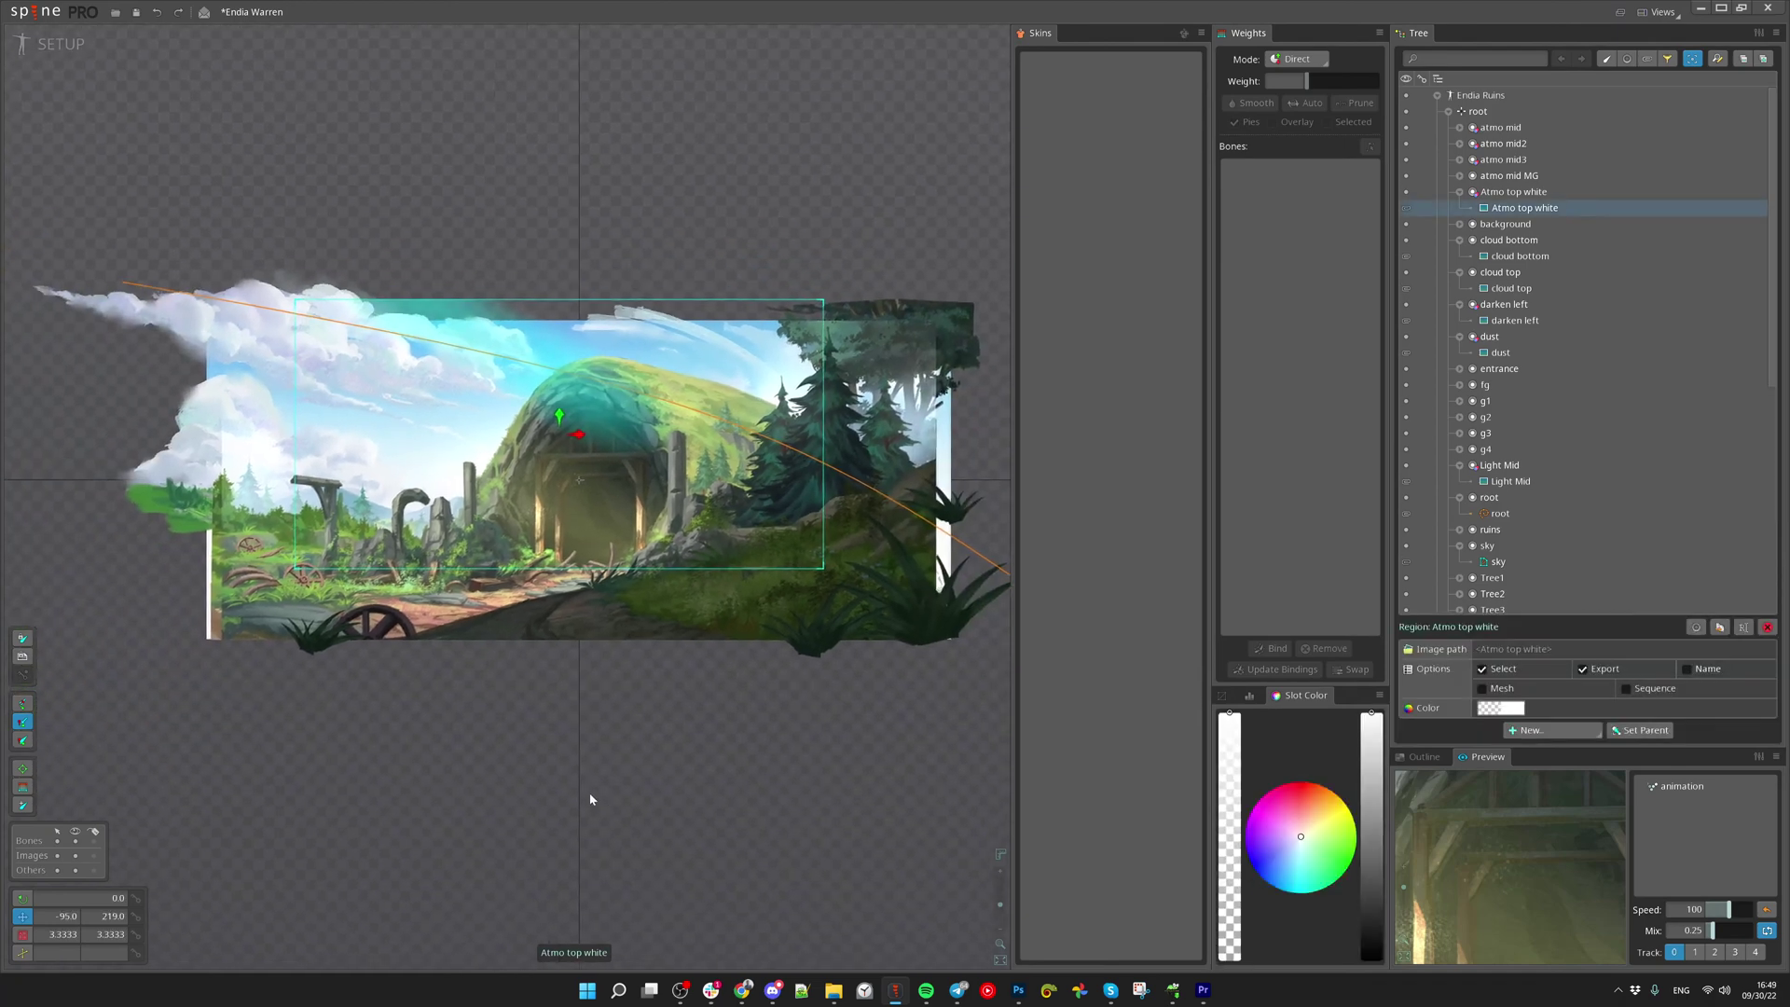
pyautogui.hotkey('ctrl', 's')
# Add a child bone to the root bone and name it container
pyautogui.click(1486, 118)
pyautogui.click(1587, 712)
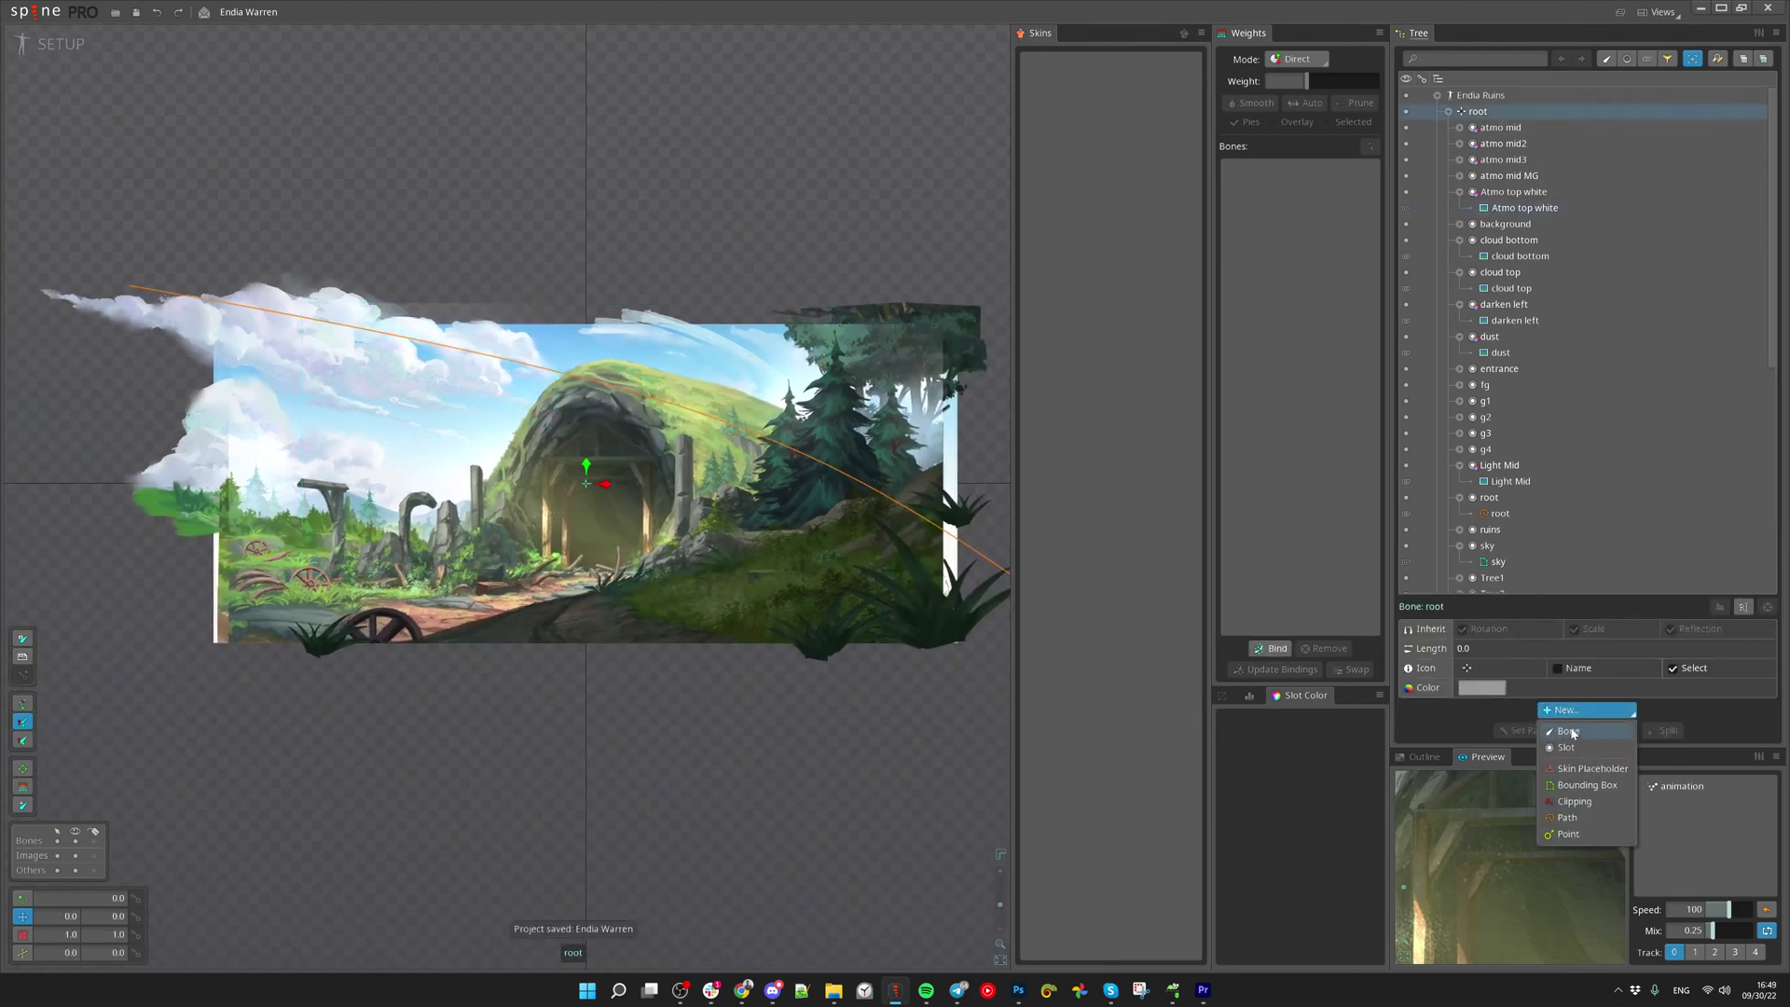
pyautogui.click(1572, 730)
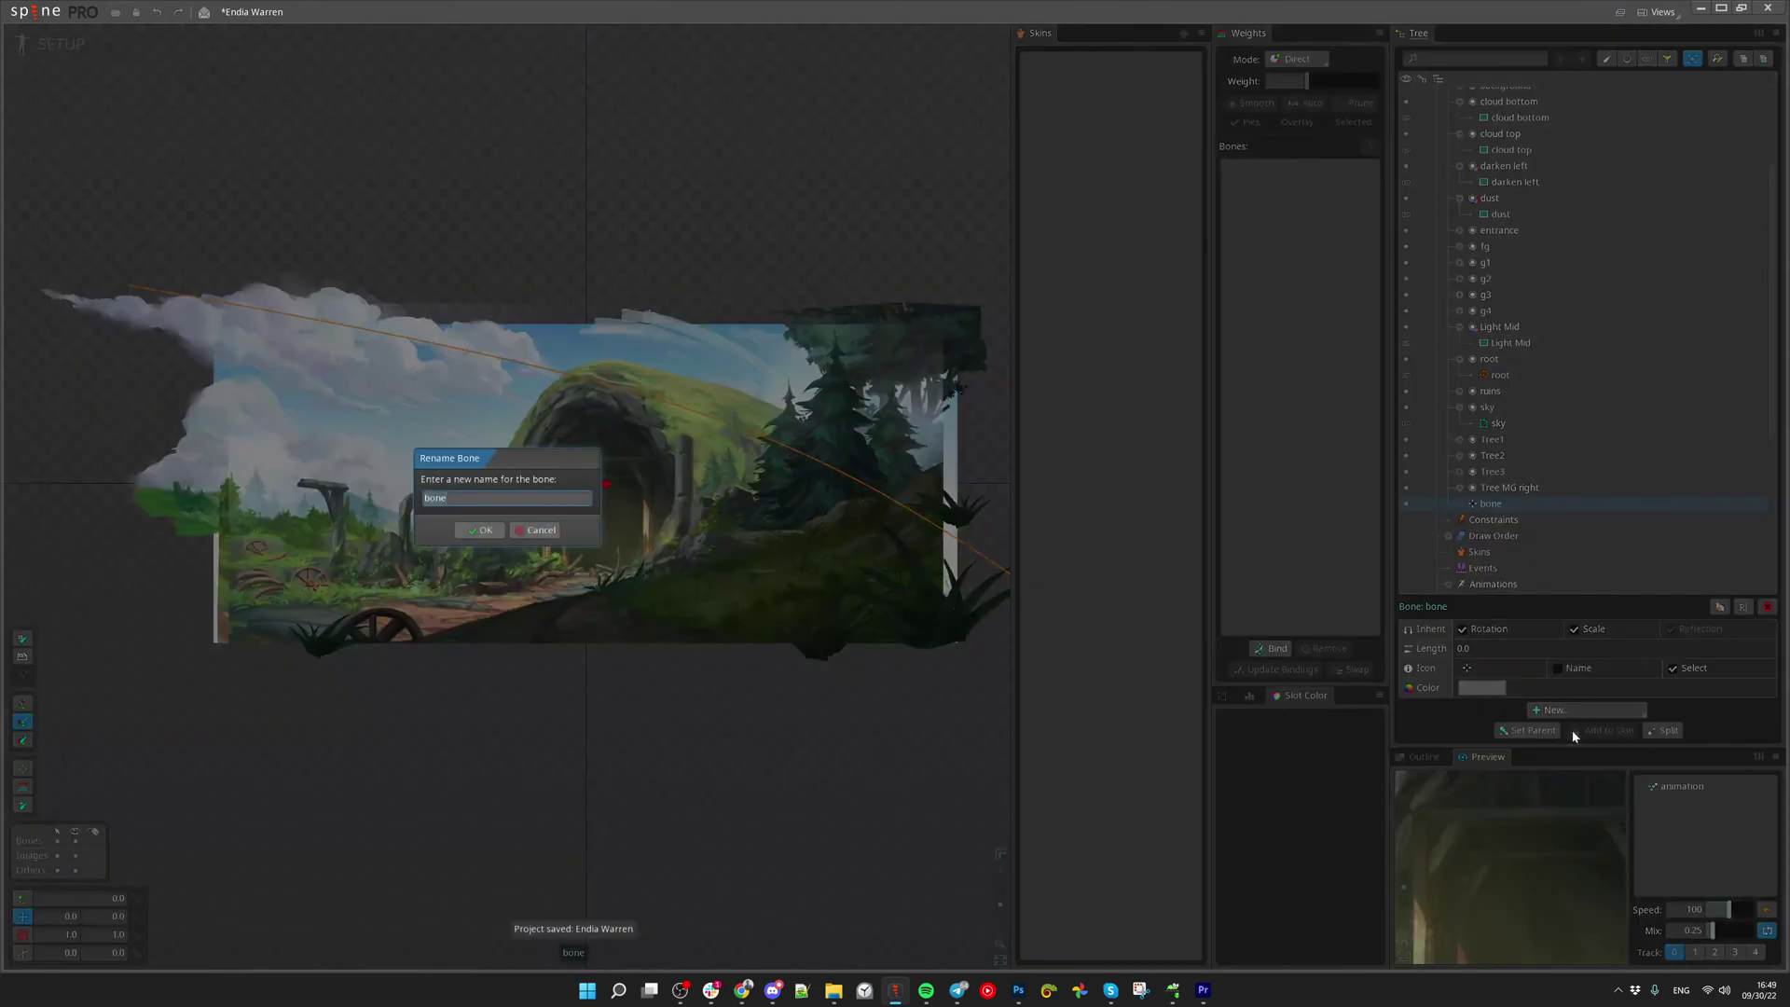
pyautogui.write('con')
pyautogui.press('BackSpace')
pyautogui.press('BackSpace')
pyautogui.press('BackSpace')
pyautogui.press('BackSpace')
pyautogui.press('BackSpace')
pyautogui.write('bg')
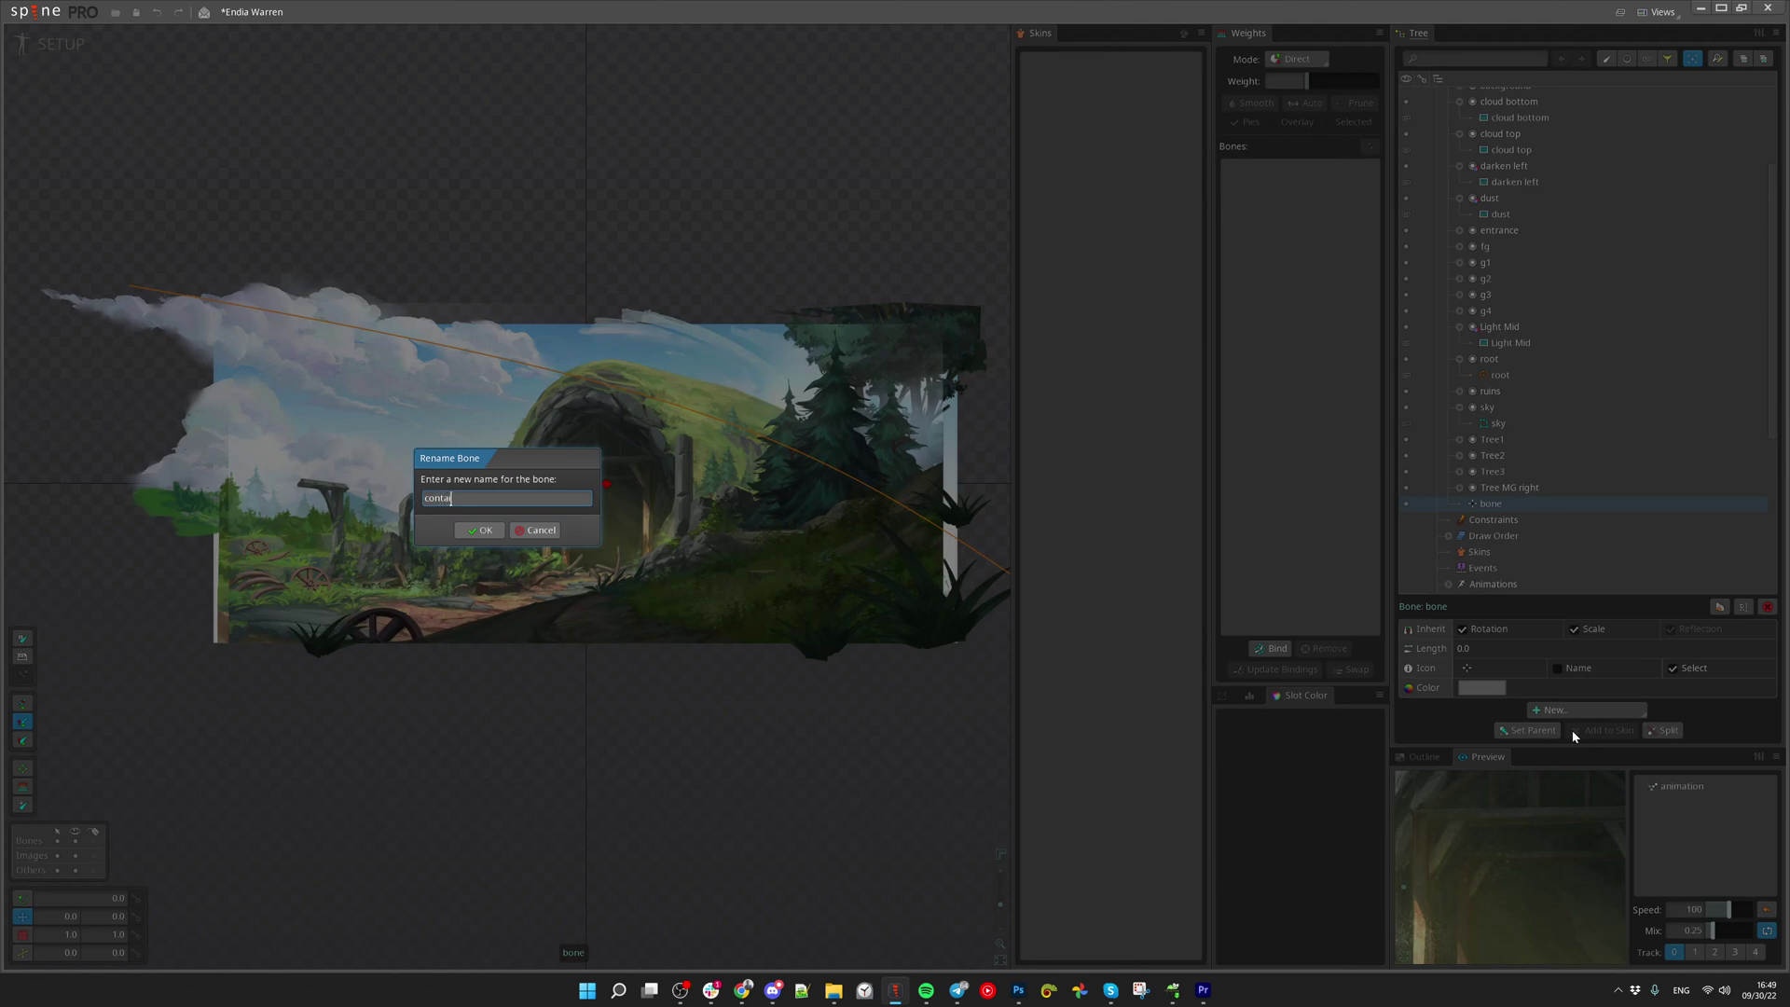
pyautogui.write('ner')
pyautogui.press('Return')
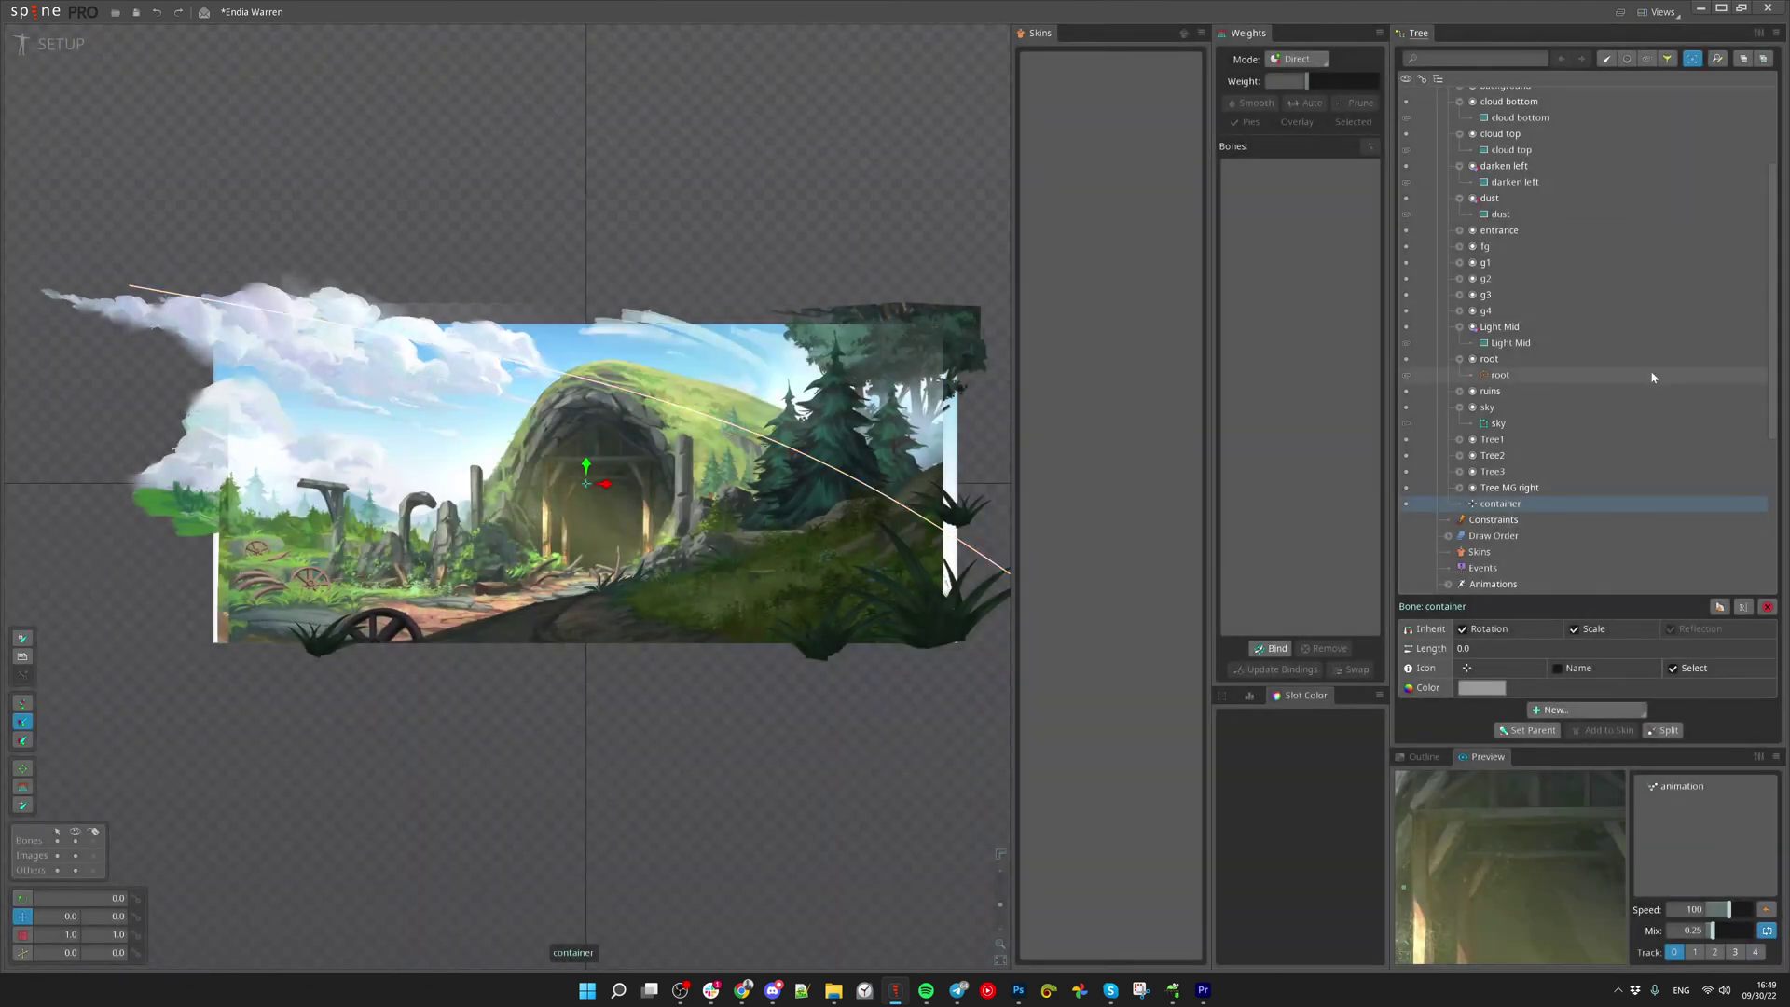
# Collapse the slots under the root bone and delete the slot named root together with its path
pyautogui.scroll(5, 1542, 344)
pyautogui.click(1448, 111)
pyautogui.click(1448, 111)
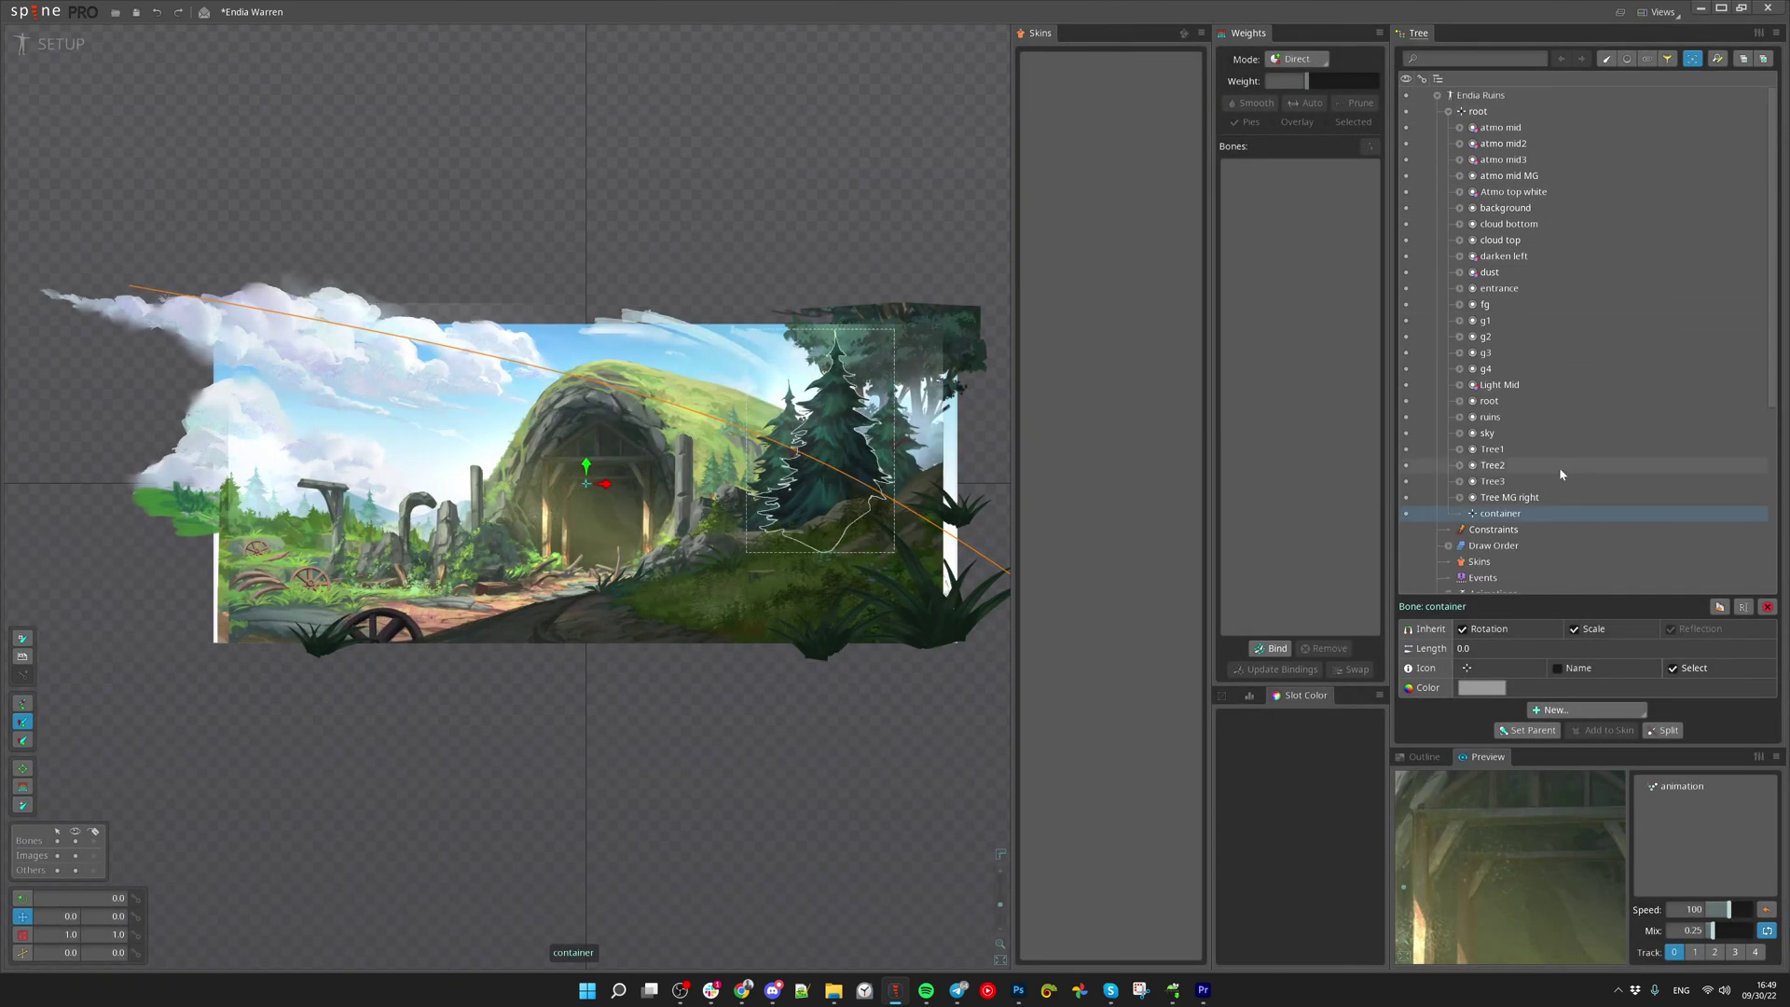
pyautogui.click(1507, 416)
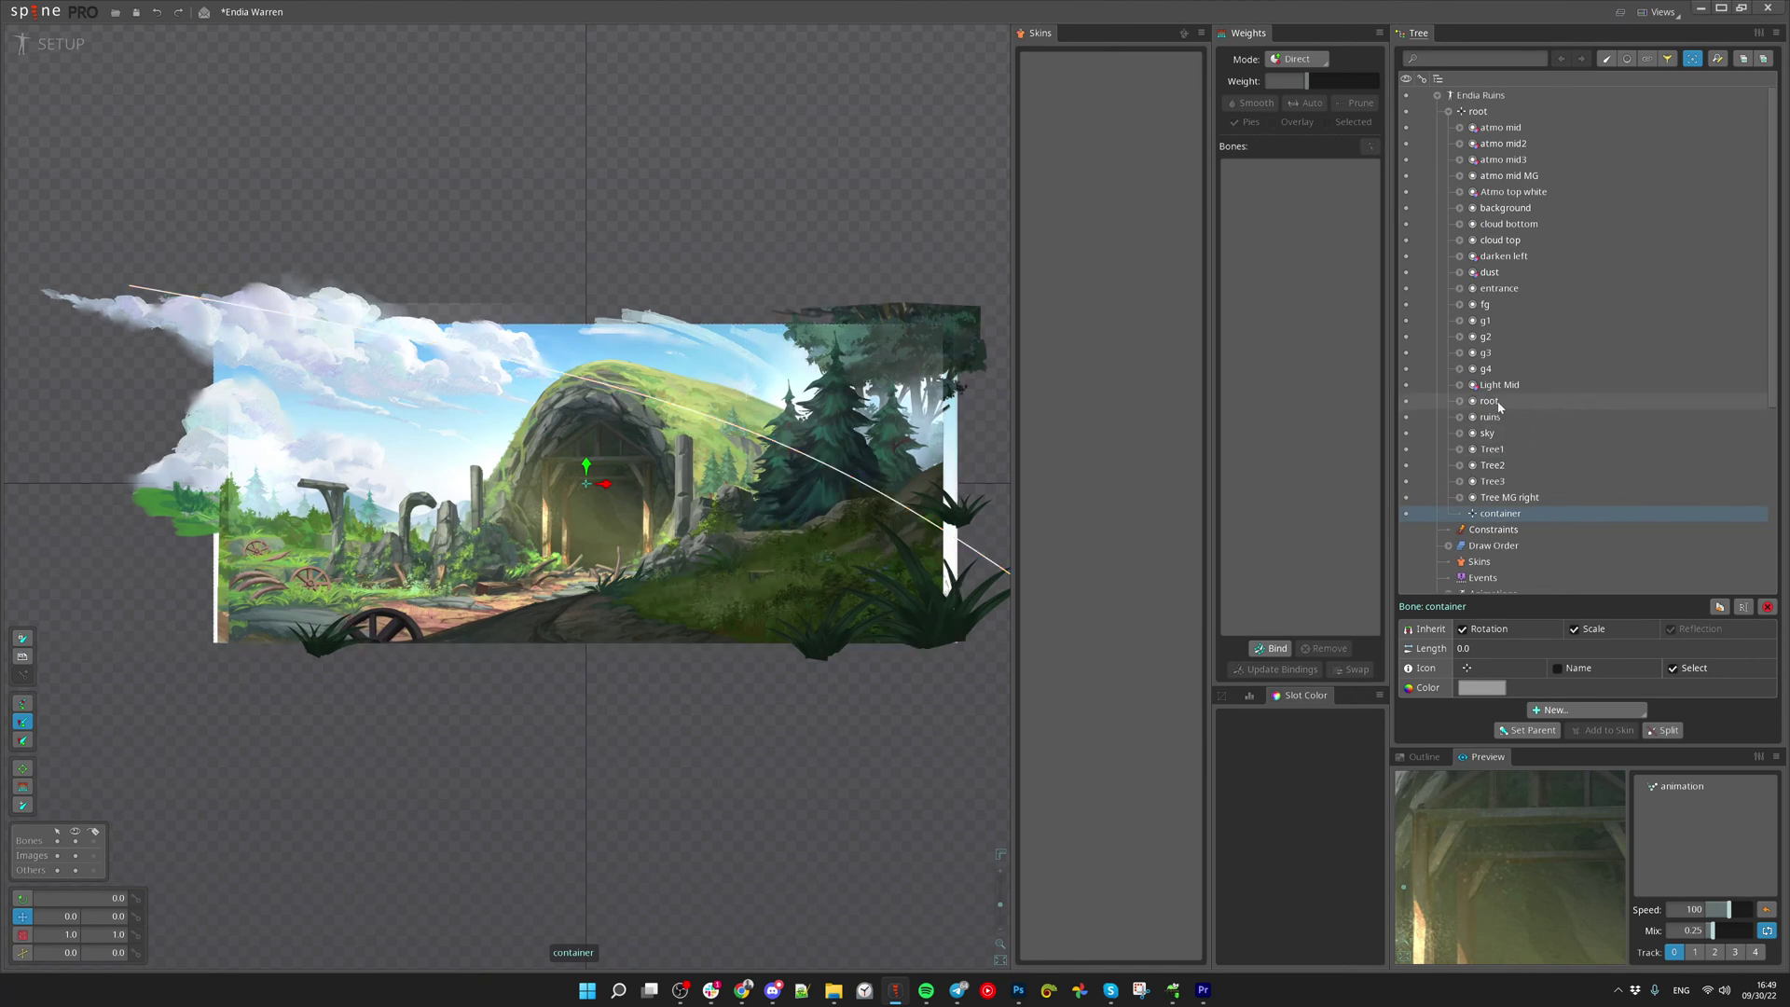
pyautogui.press('Delete')
pyautogui.press('Escape')
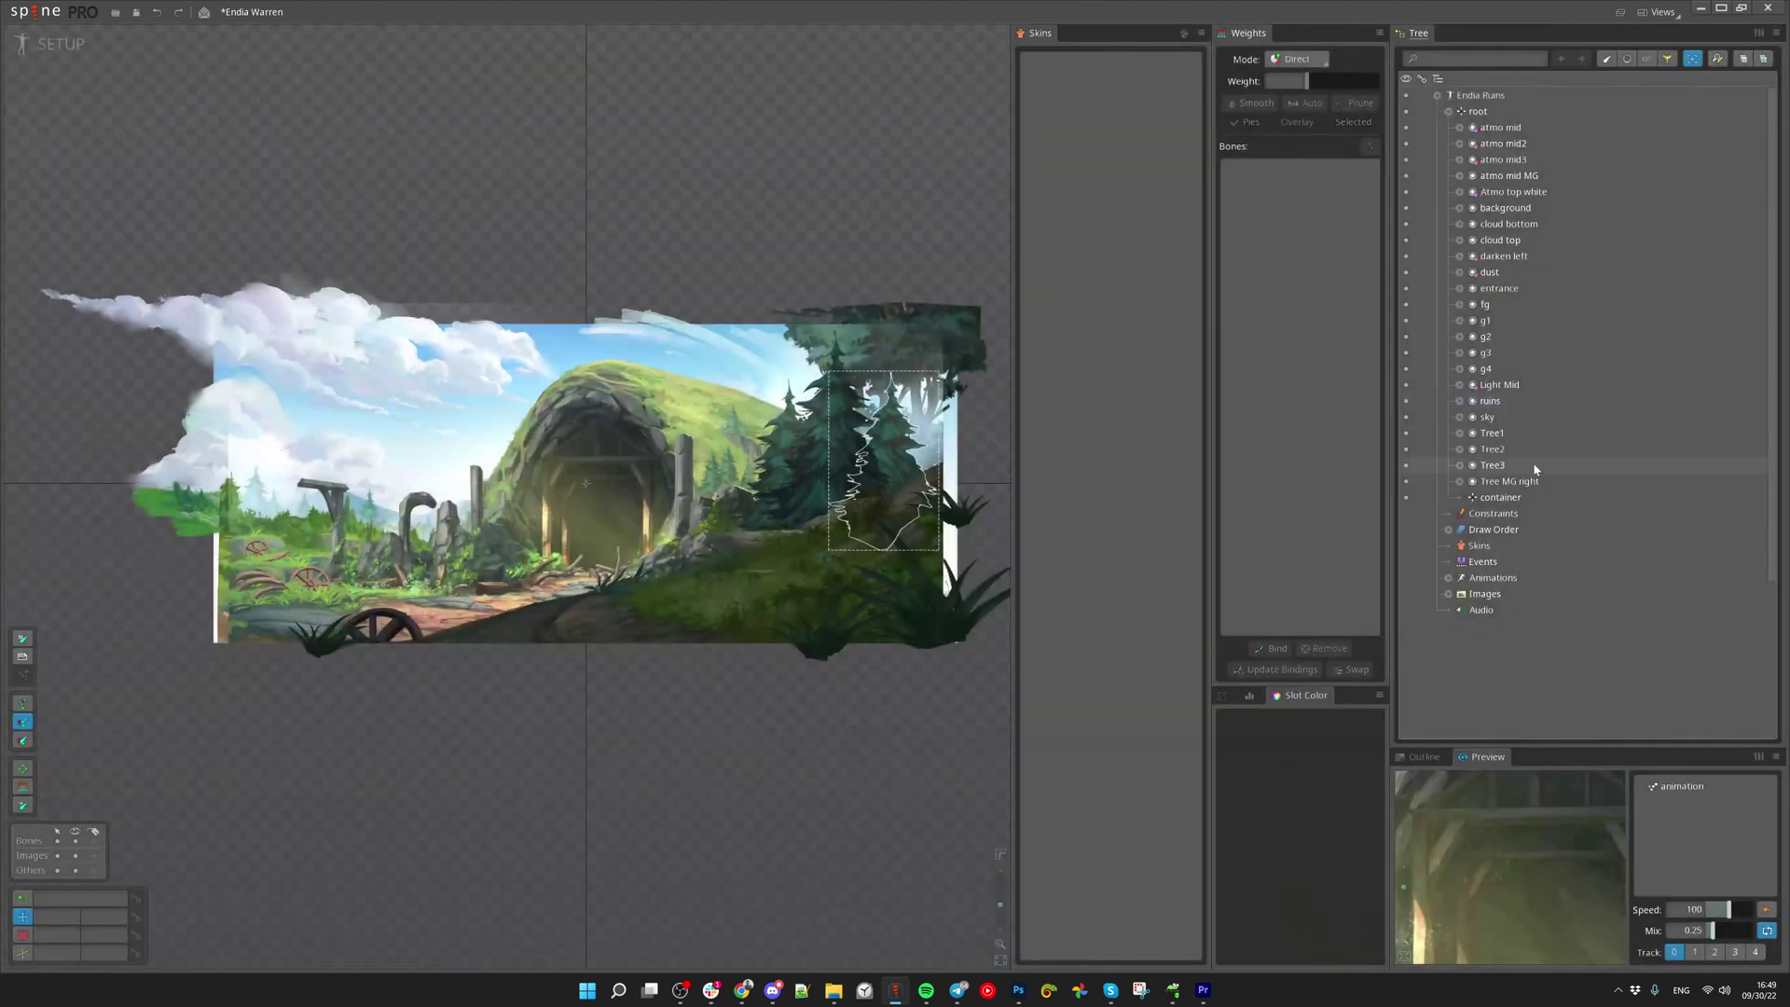
# Parent all slots from atmo mid through Tree MG right to the container bone and save the project
pyautogui.click(1510, 481)
pyautogui.keyDown('shift'); pyautogui.click(1501, 127); pyautogui.keyUp('shift')
pyautogui.moveTo(1525, 433); pyautogui.dragTo(1501, 496)
pyautogui.scroll(-2, 642, 751)
pyautogui.click(690, 735)
pyautogui.hotkey('ctrl', 's')
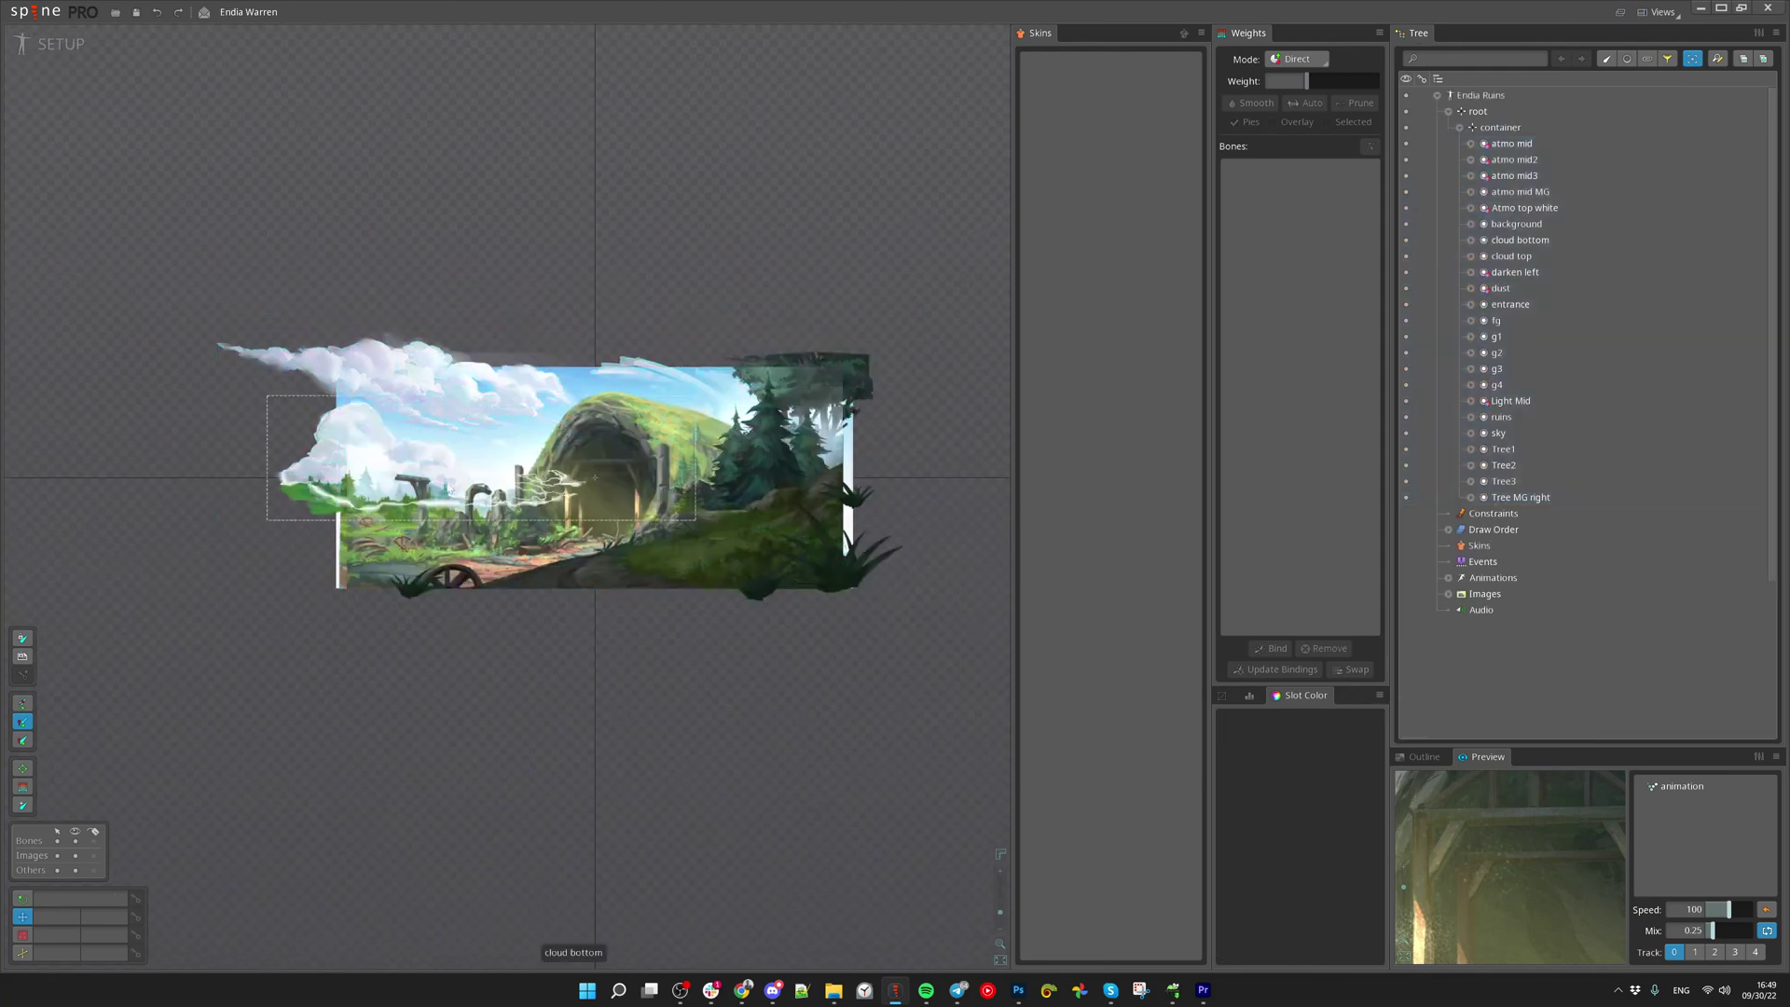
# Review the whole scene and switch from Spine to the web browser
pyautogui.scroll(2, 544, 723)
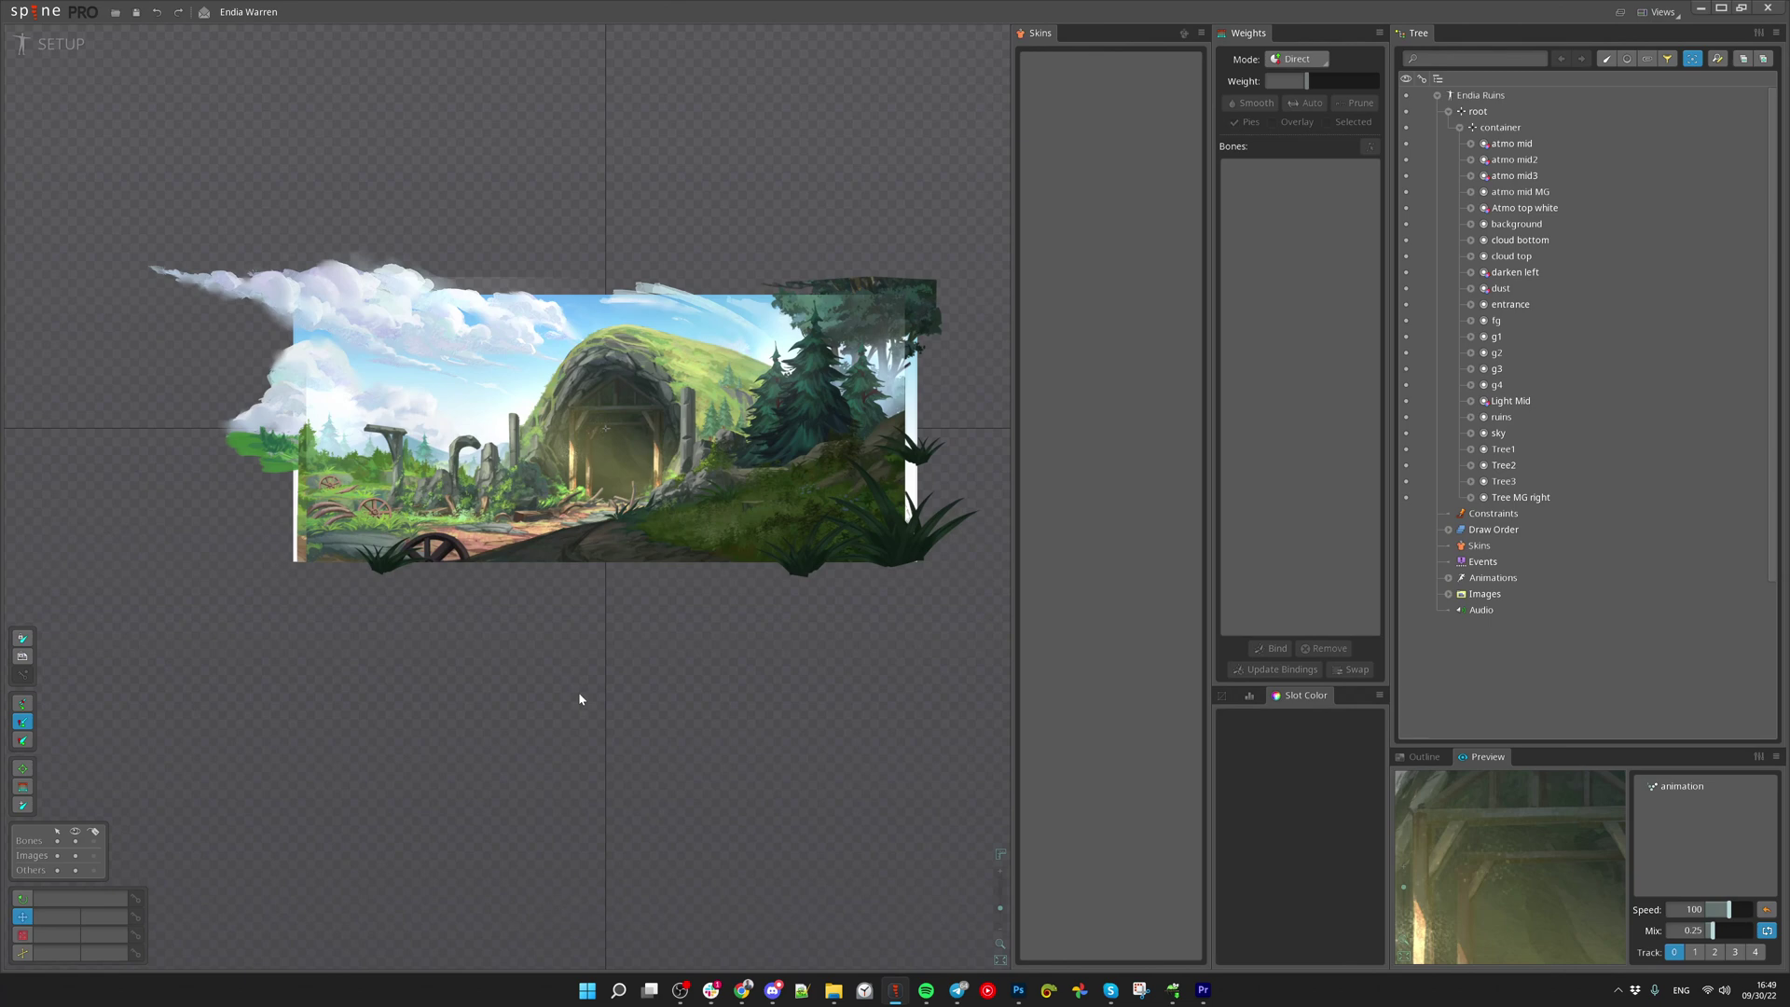
pyautogui.hotkey('alt', 'Tab')
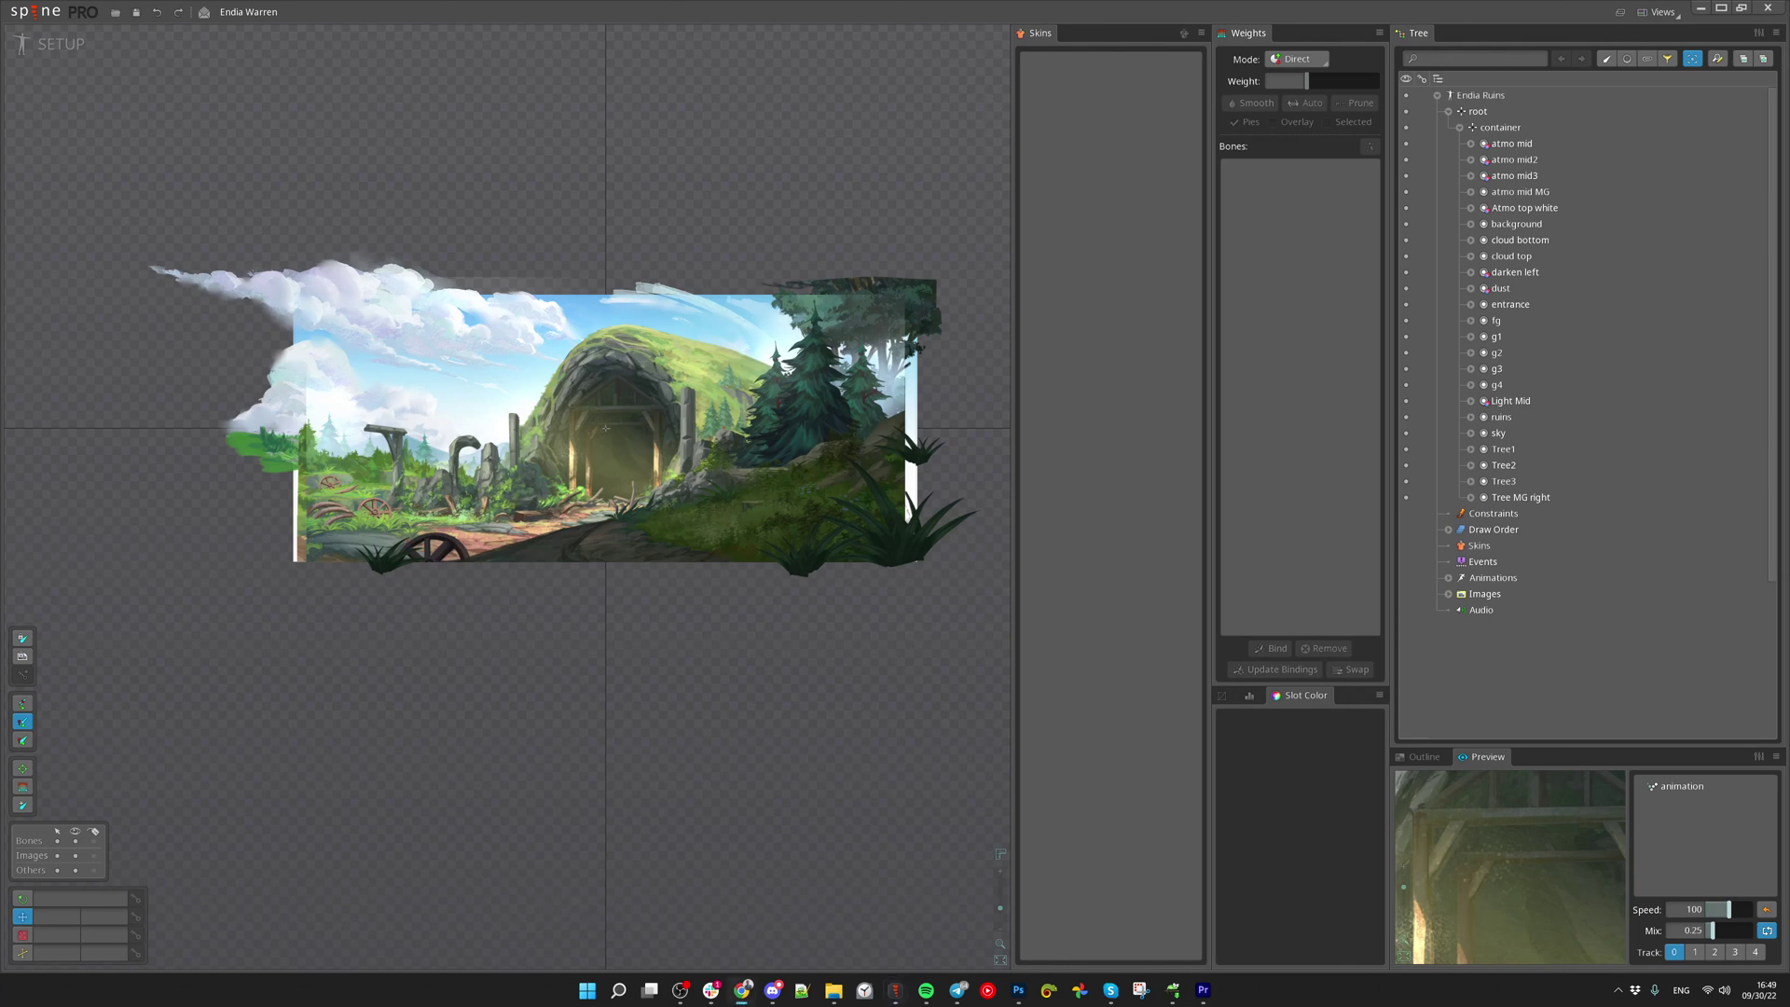